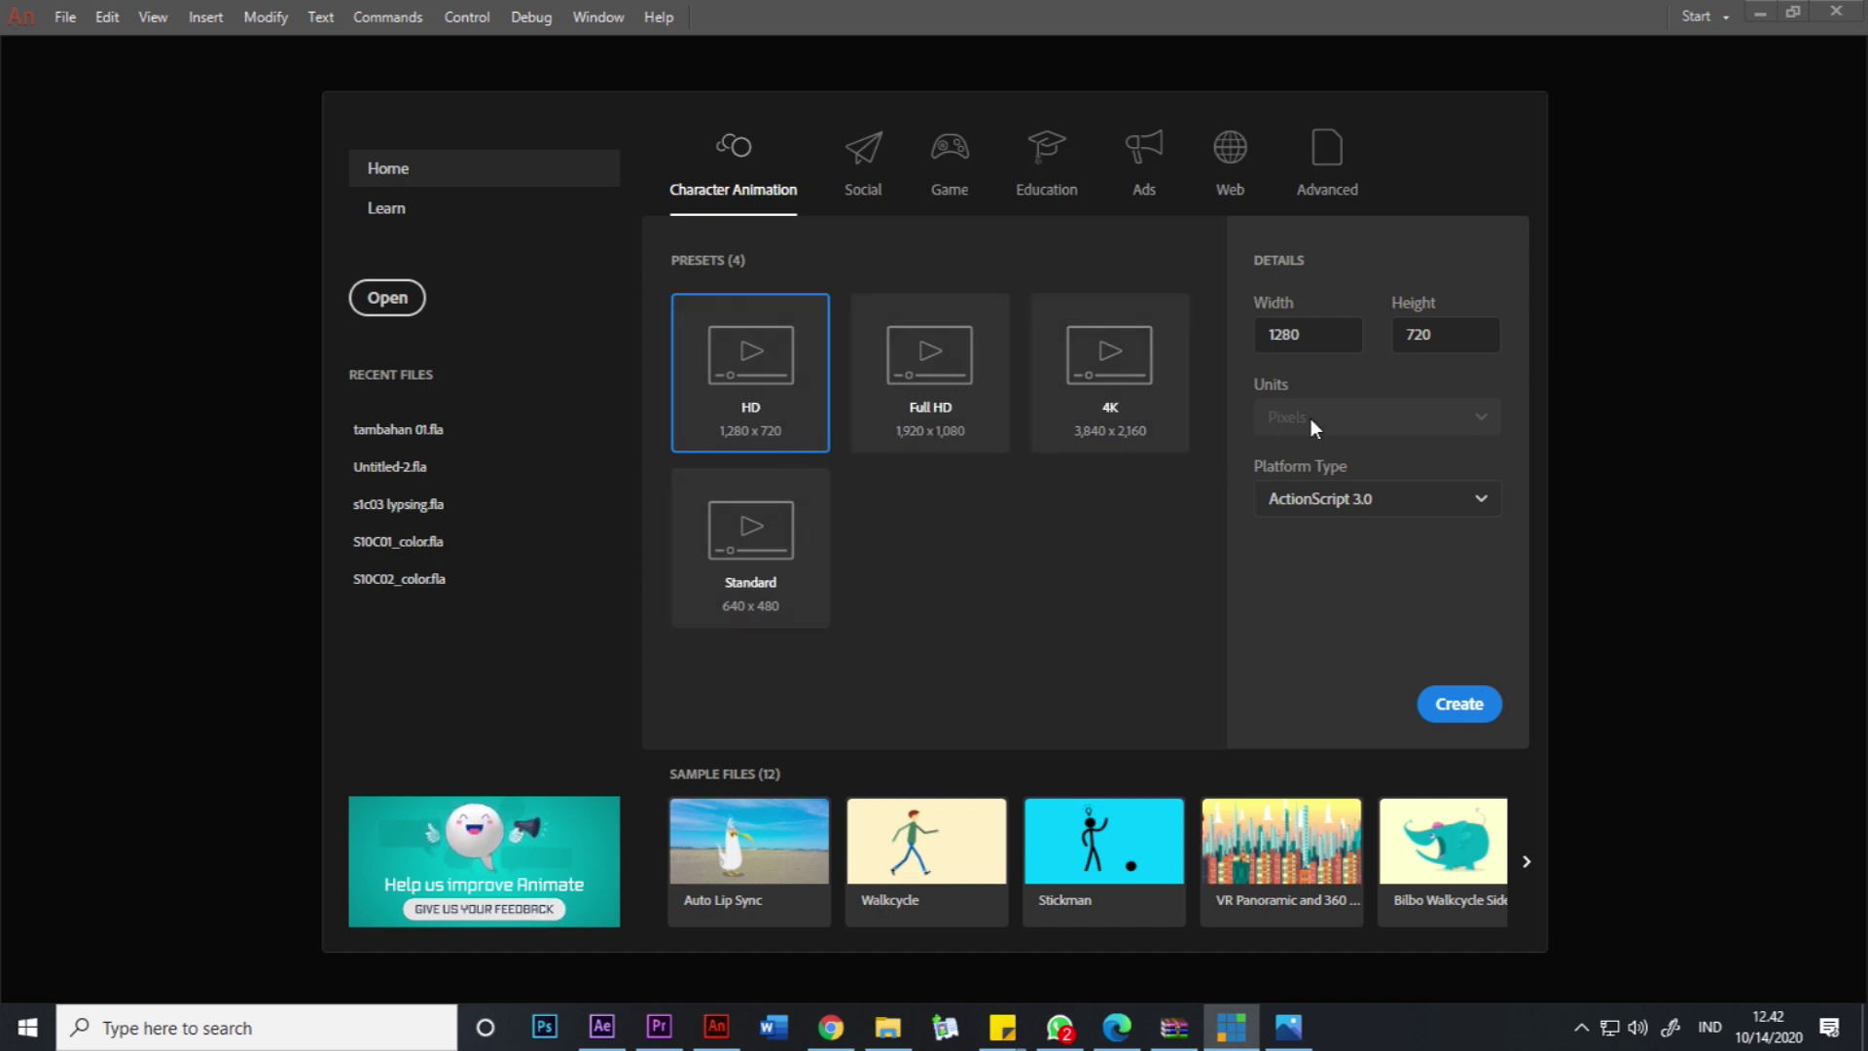
Create a new ActionScript 3.0 document 720 pixels wide and 576 pixels high.
click(1329, 336)
double_click(1283, 334)
text(72)
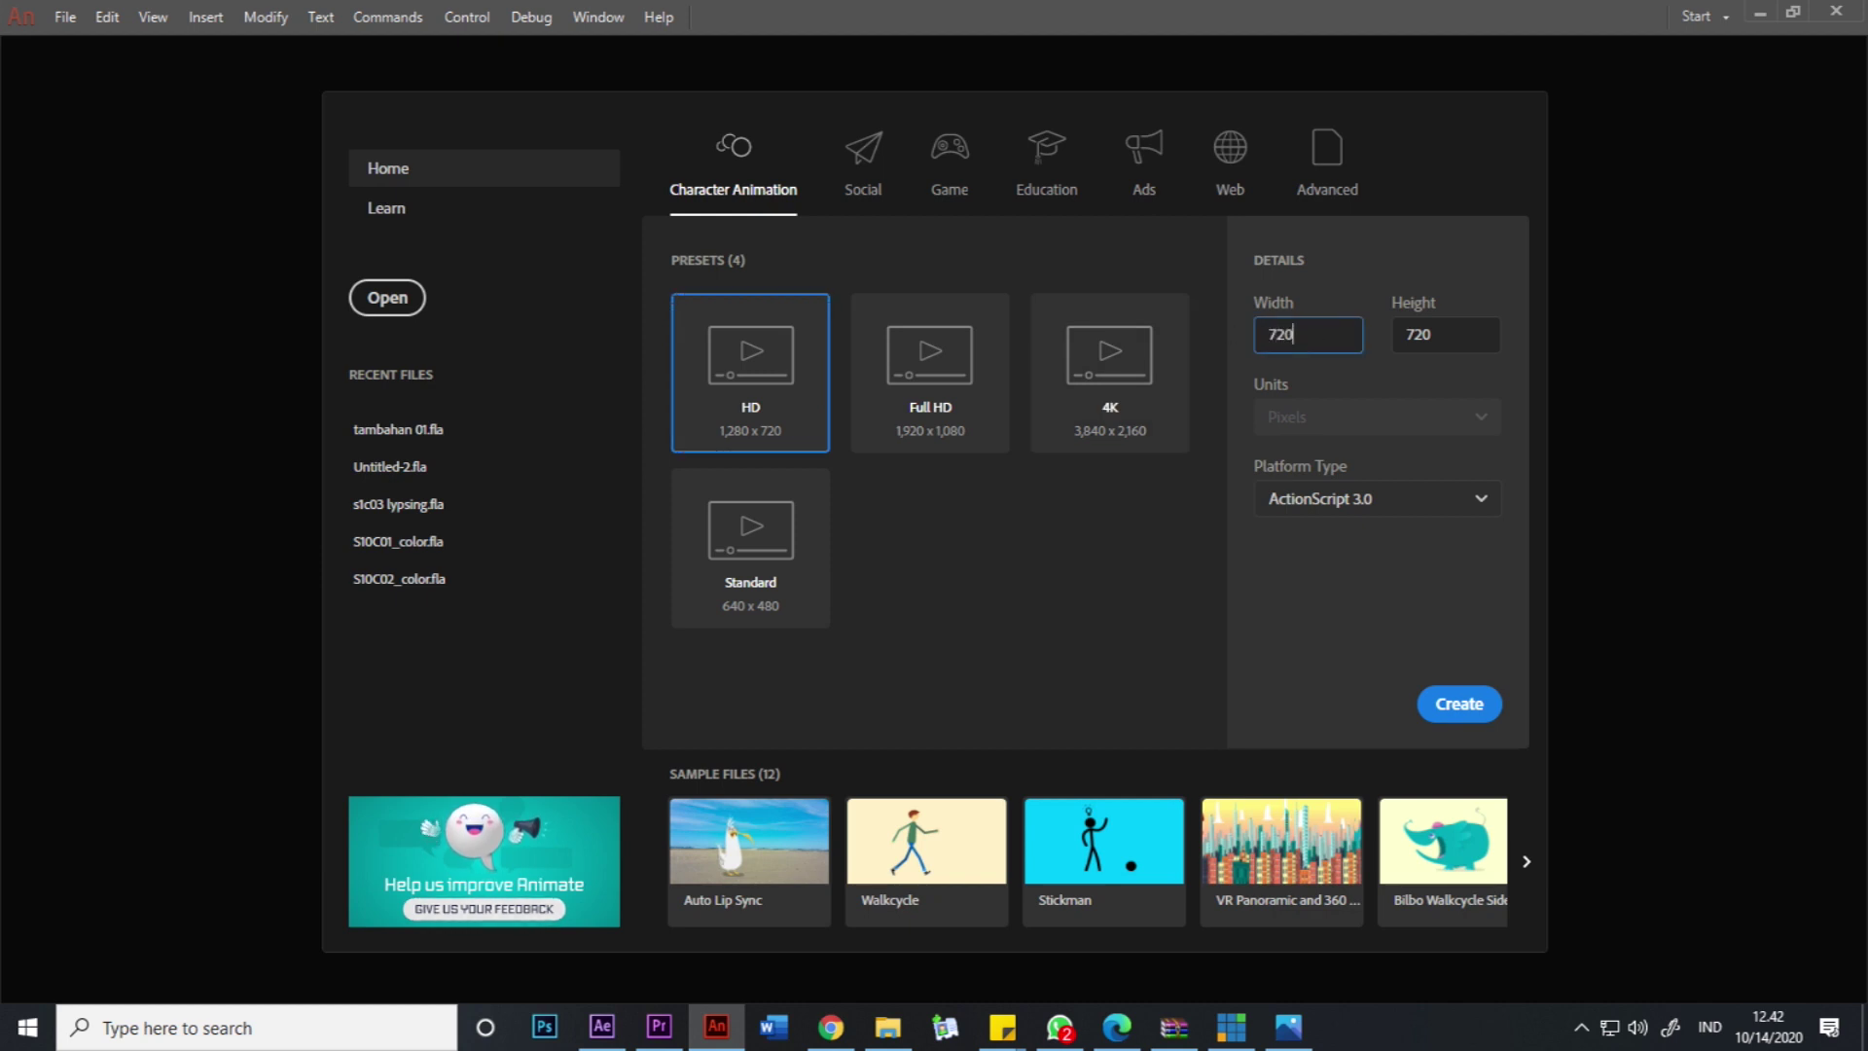
key(Tab)
text(576)
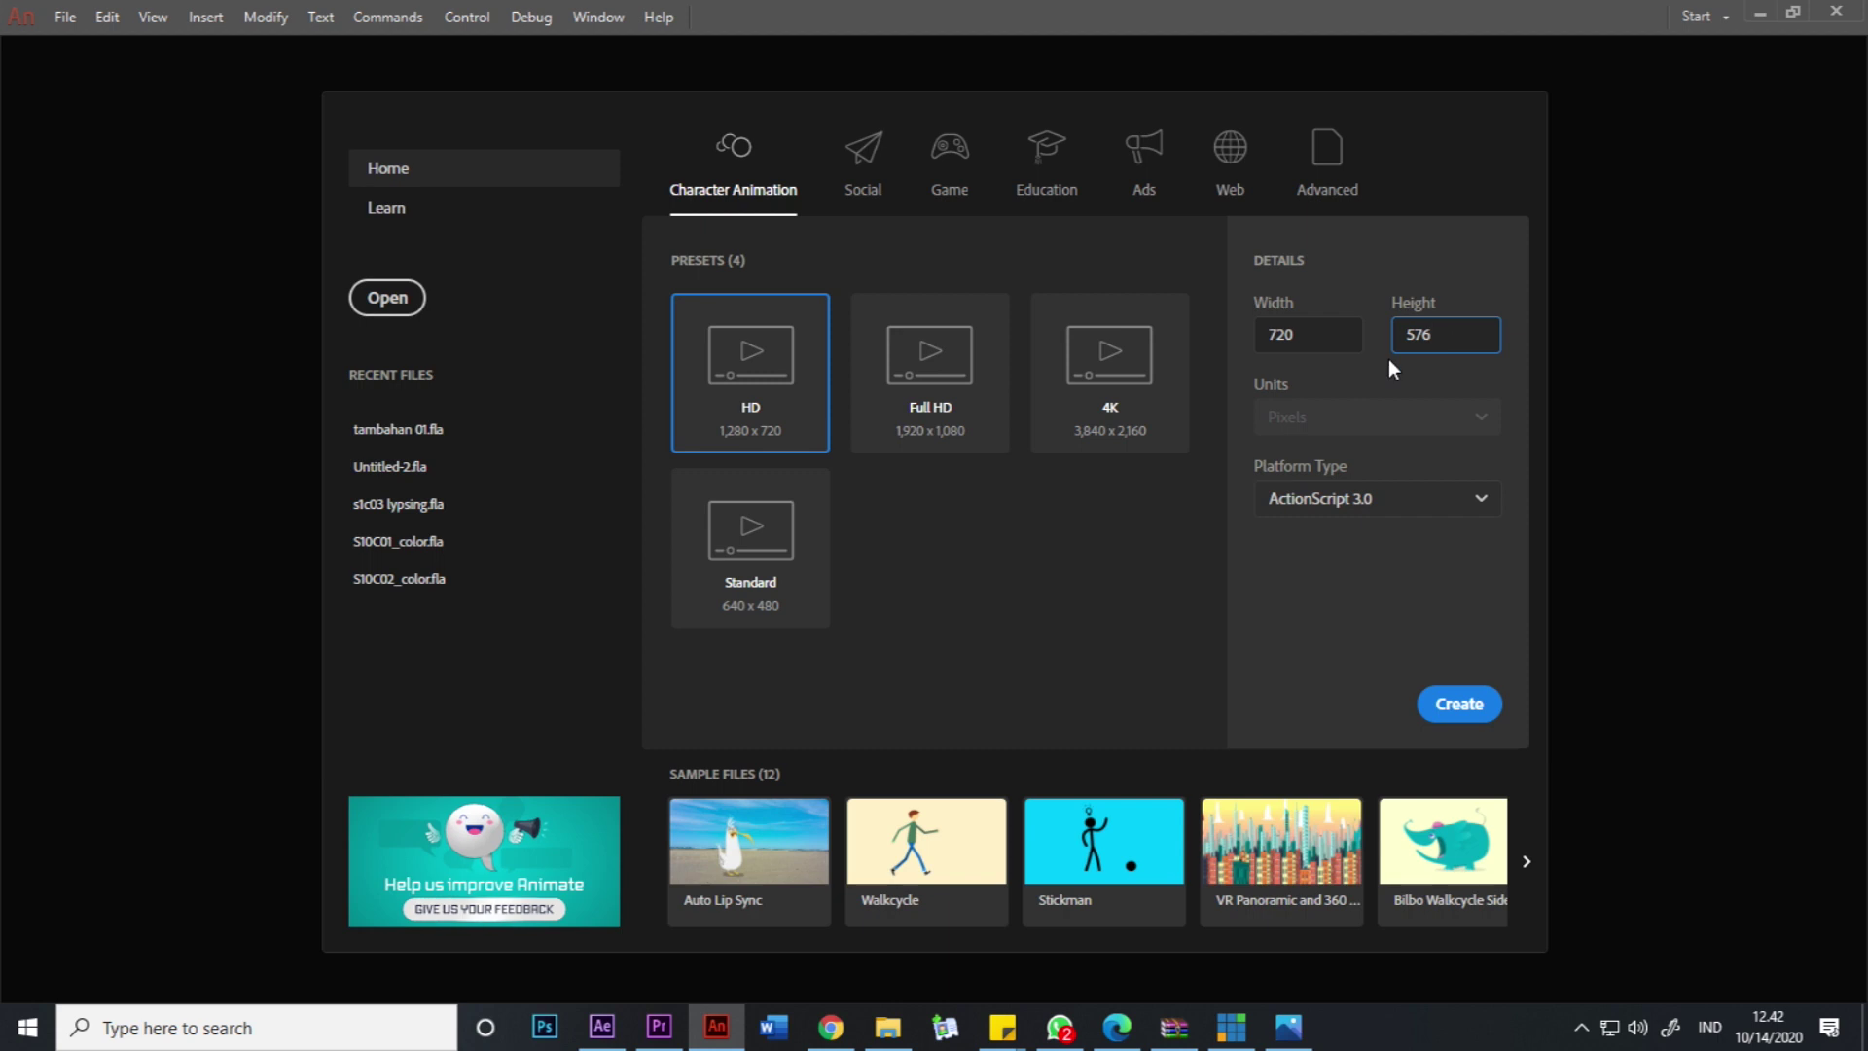
click(1457, 704)
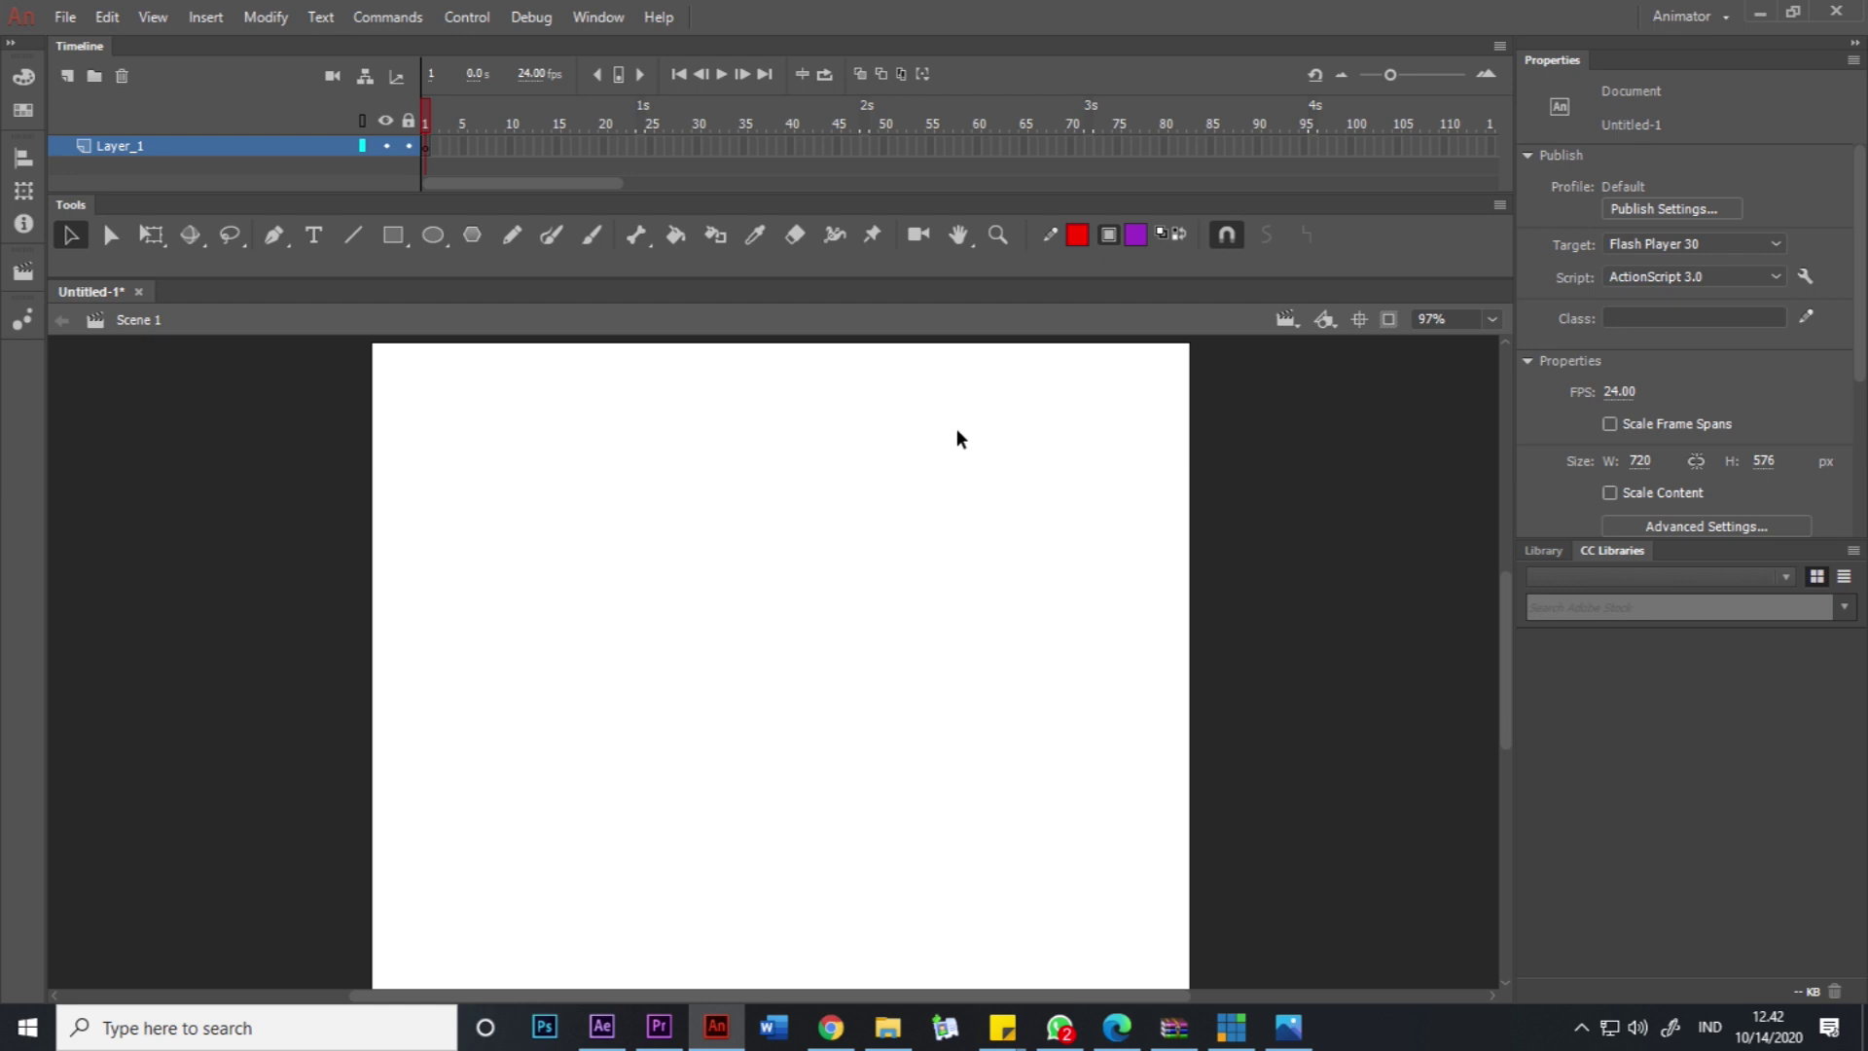
Try the Essentials workspace and return to the Animator workspace.
click(588, 17)
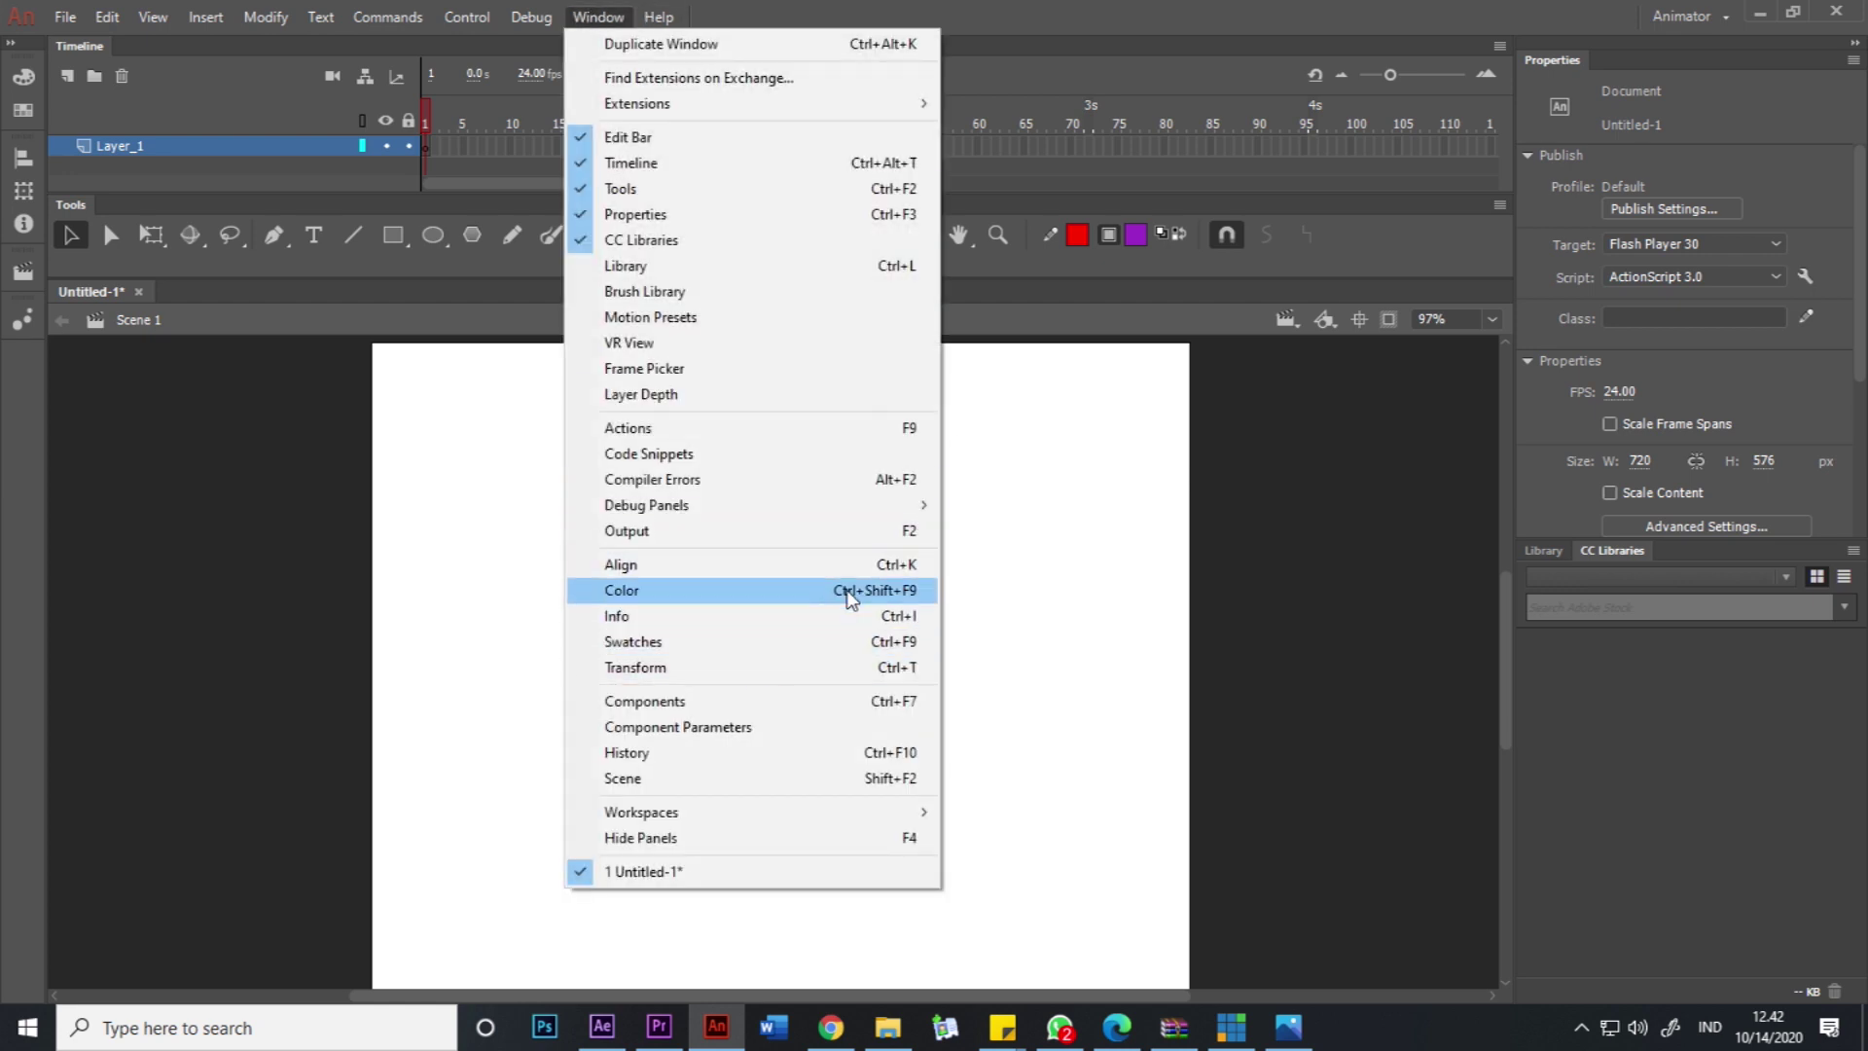
mouse_move(878, 813)
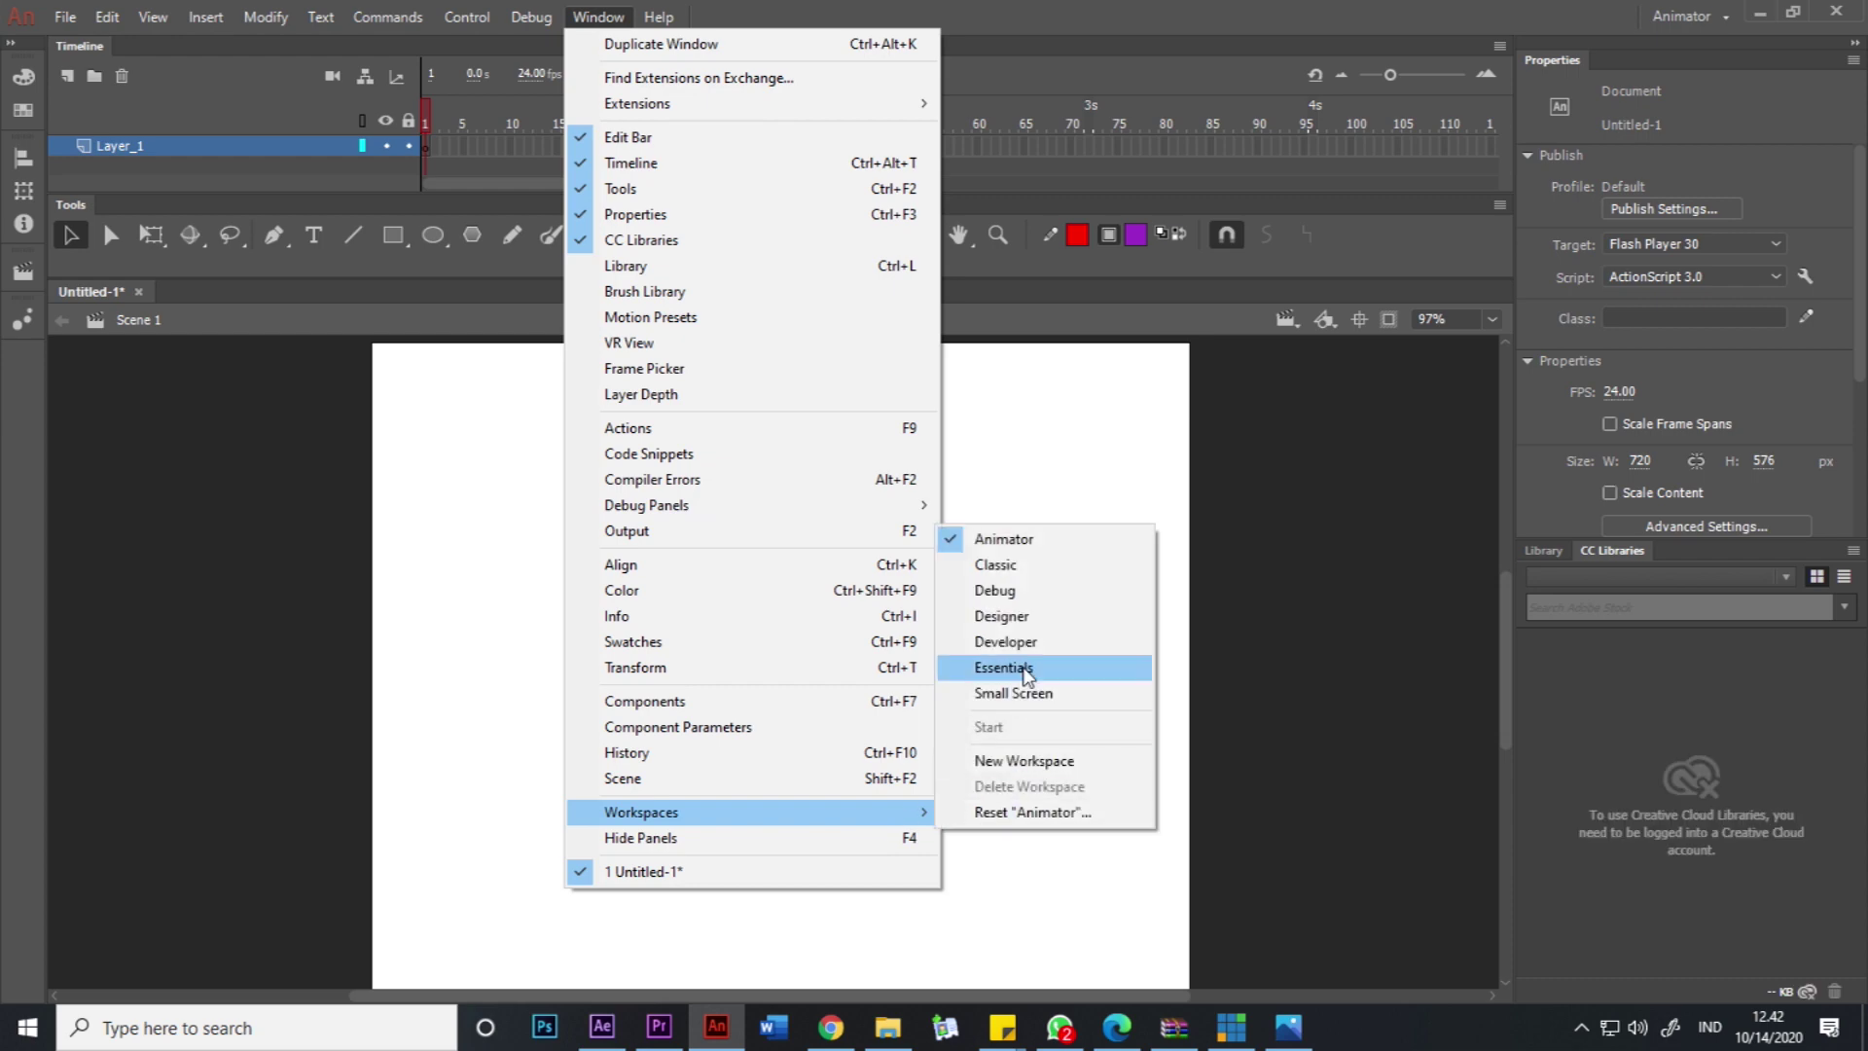
click(1080, 662)
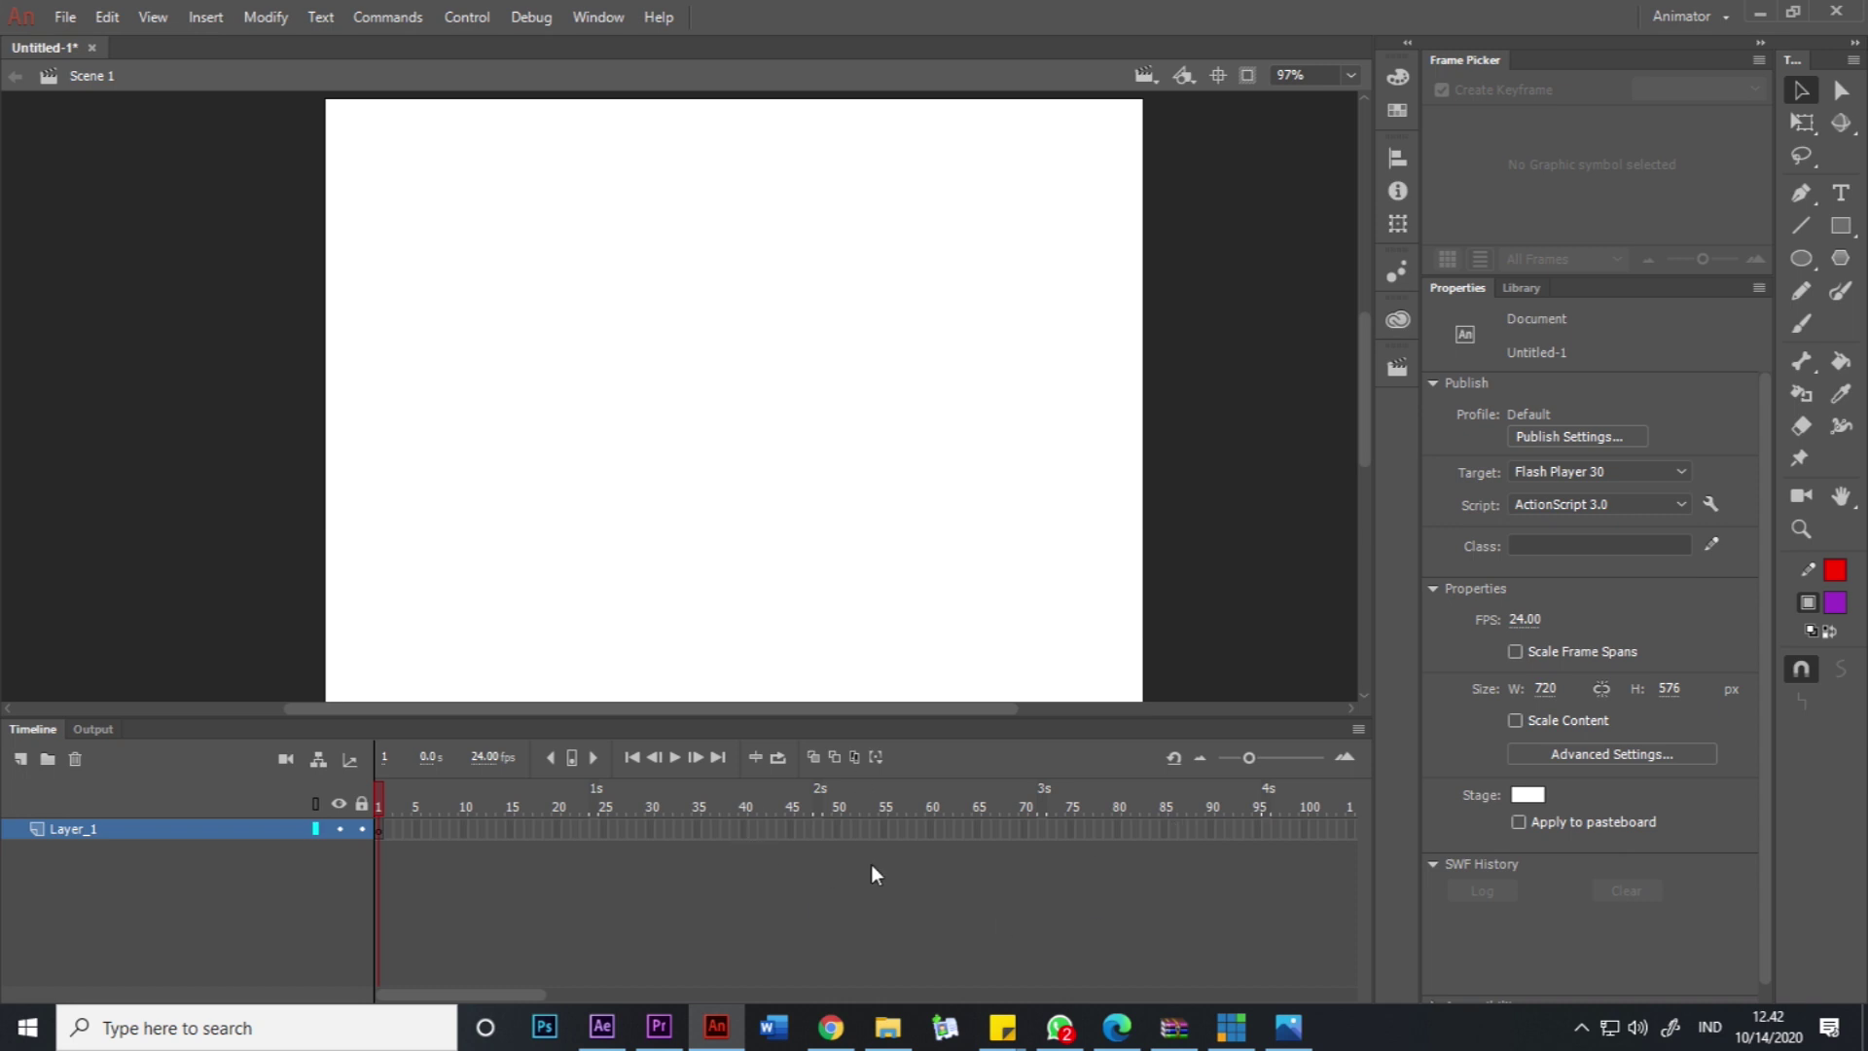
click(597, 16)
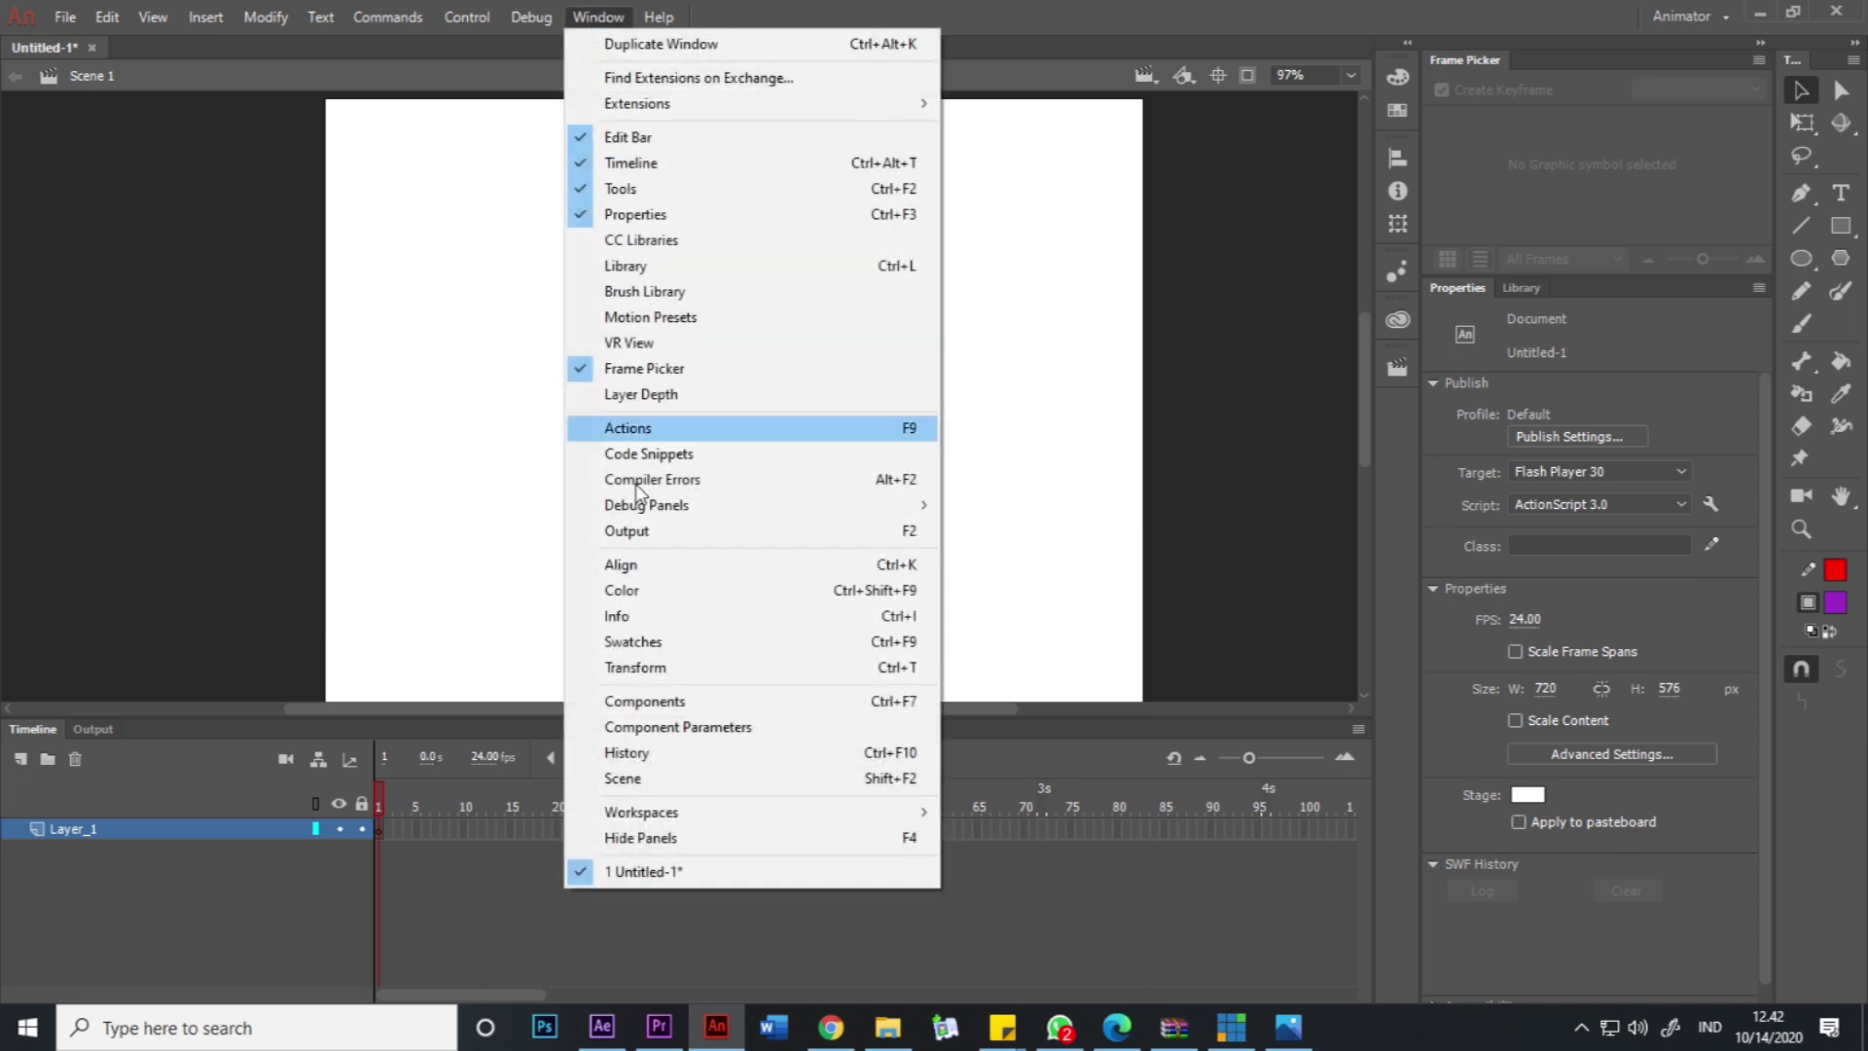
mouse_move(767, 825)
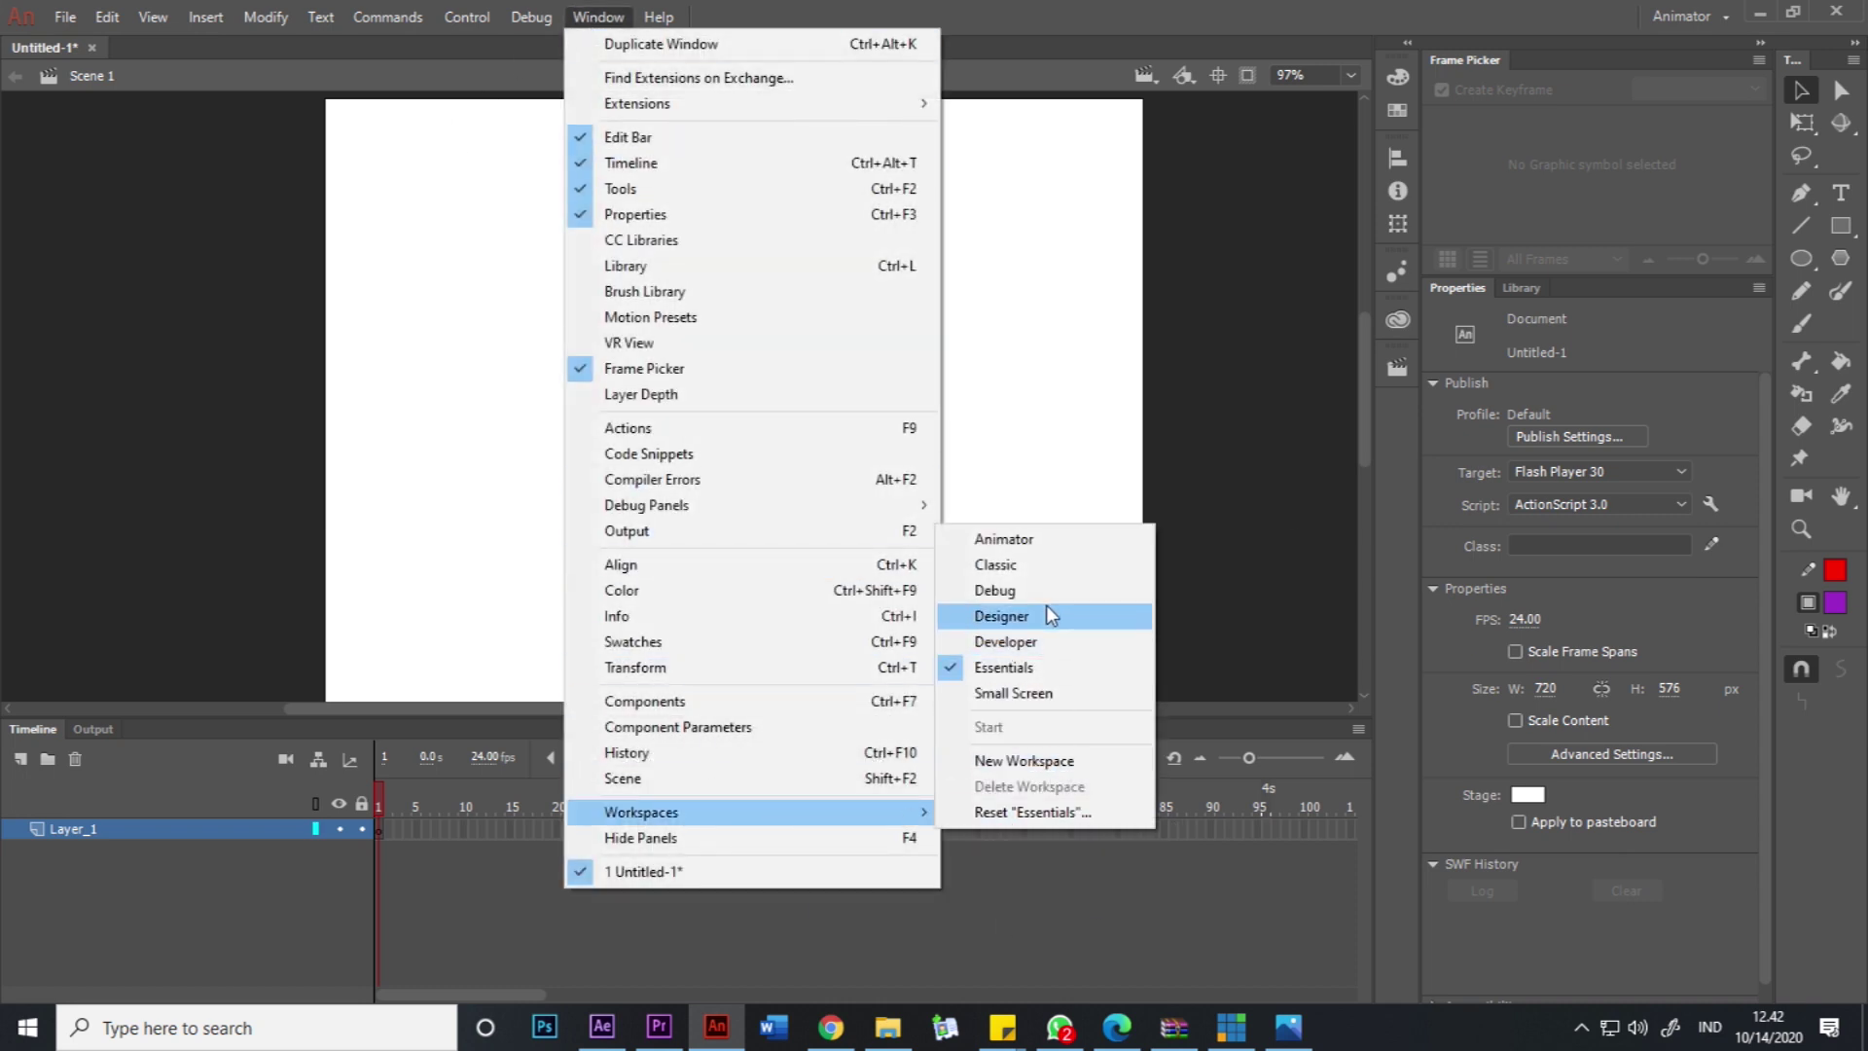
click(1126, 535)
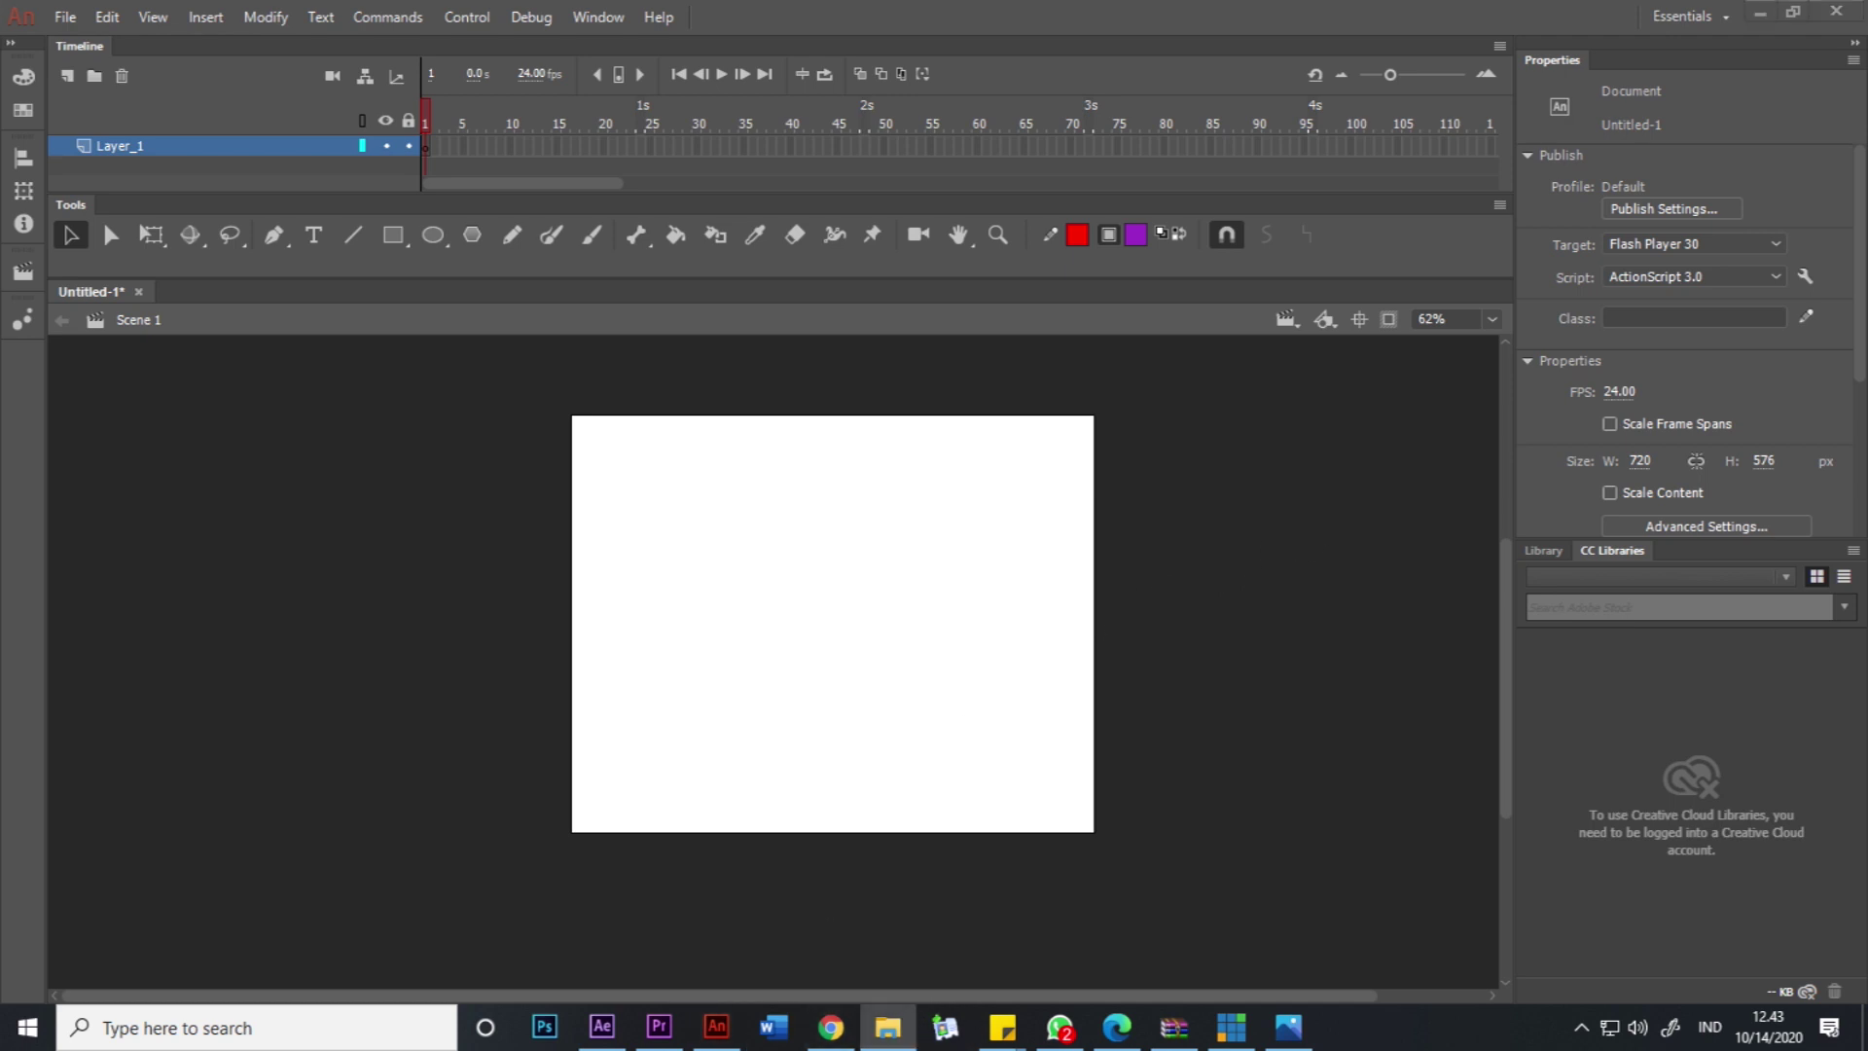
Switch to File Explorer and look through the scanned running poses 01.bmp to 06.bmp in the RUN scan folder, comparing similar poses.
drag(1867, 59, 793, 62)
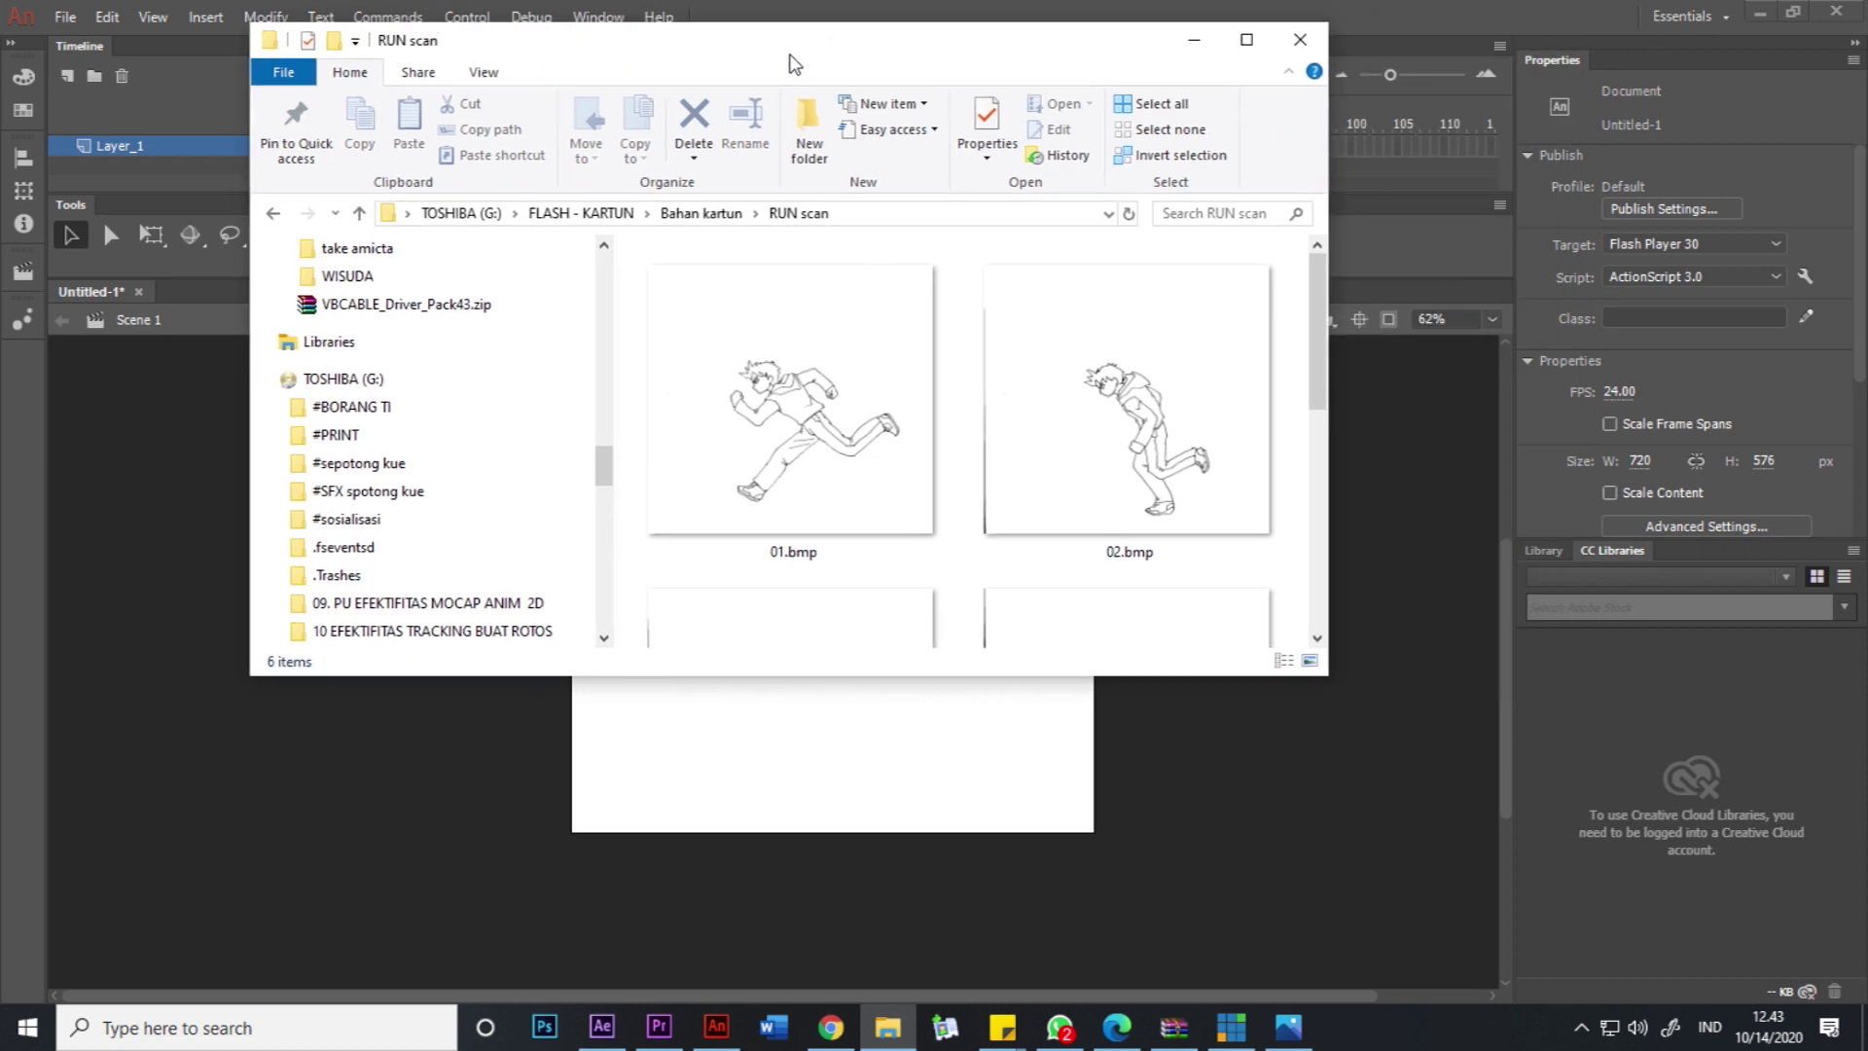
double_click(793, 62)
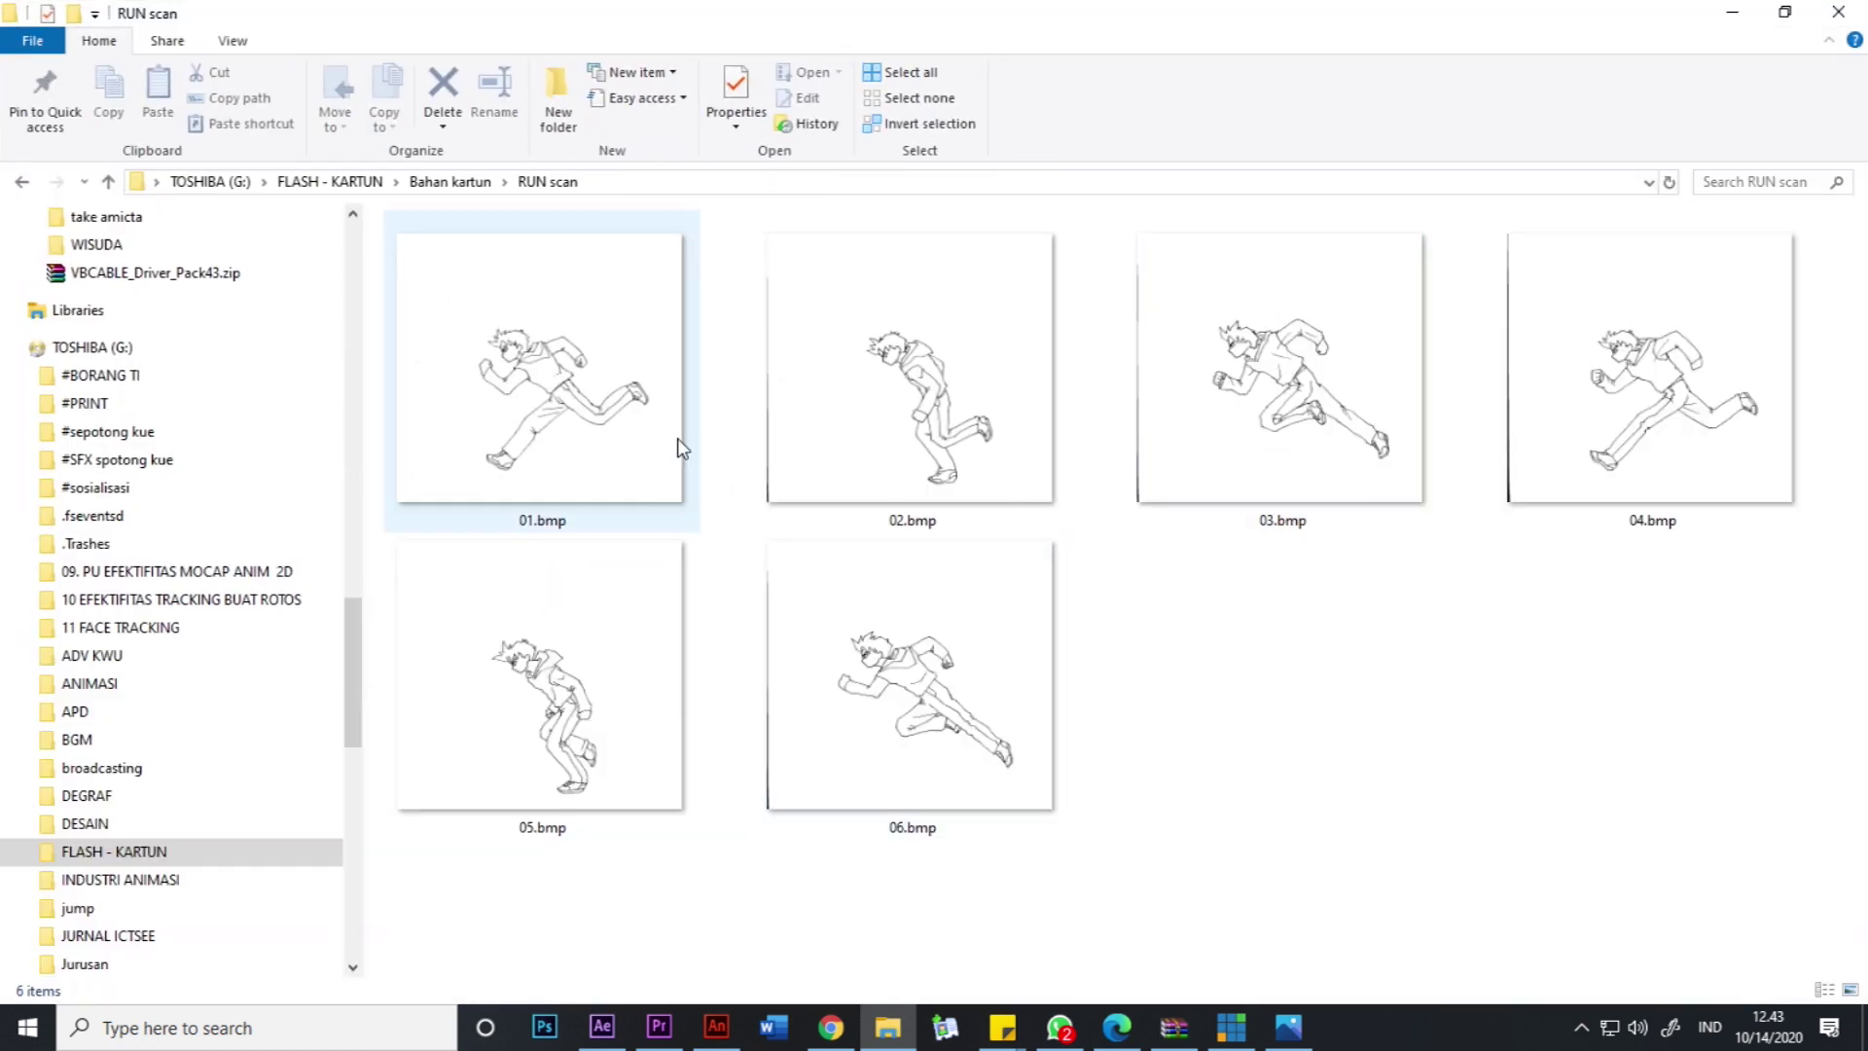
click(575, 406)
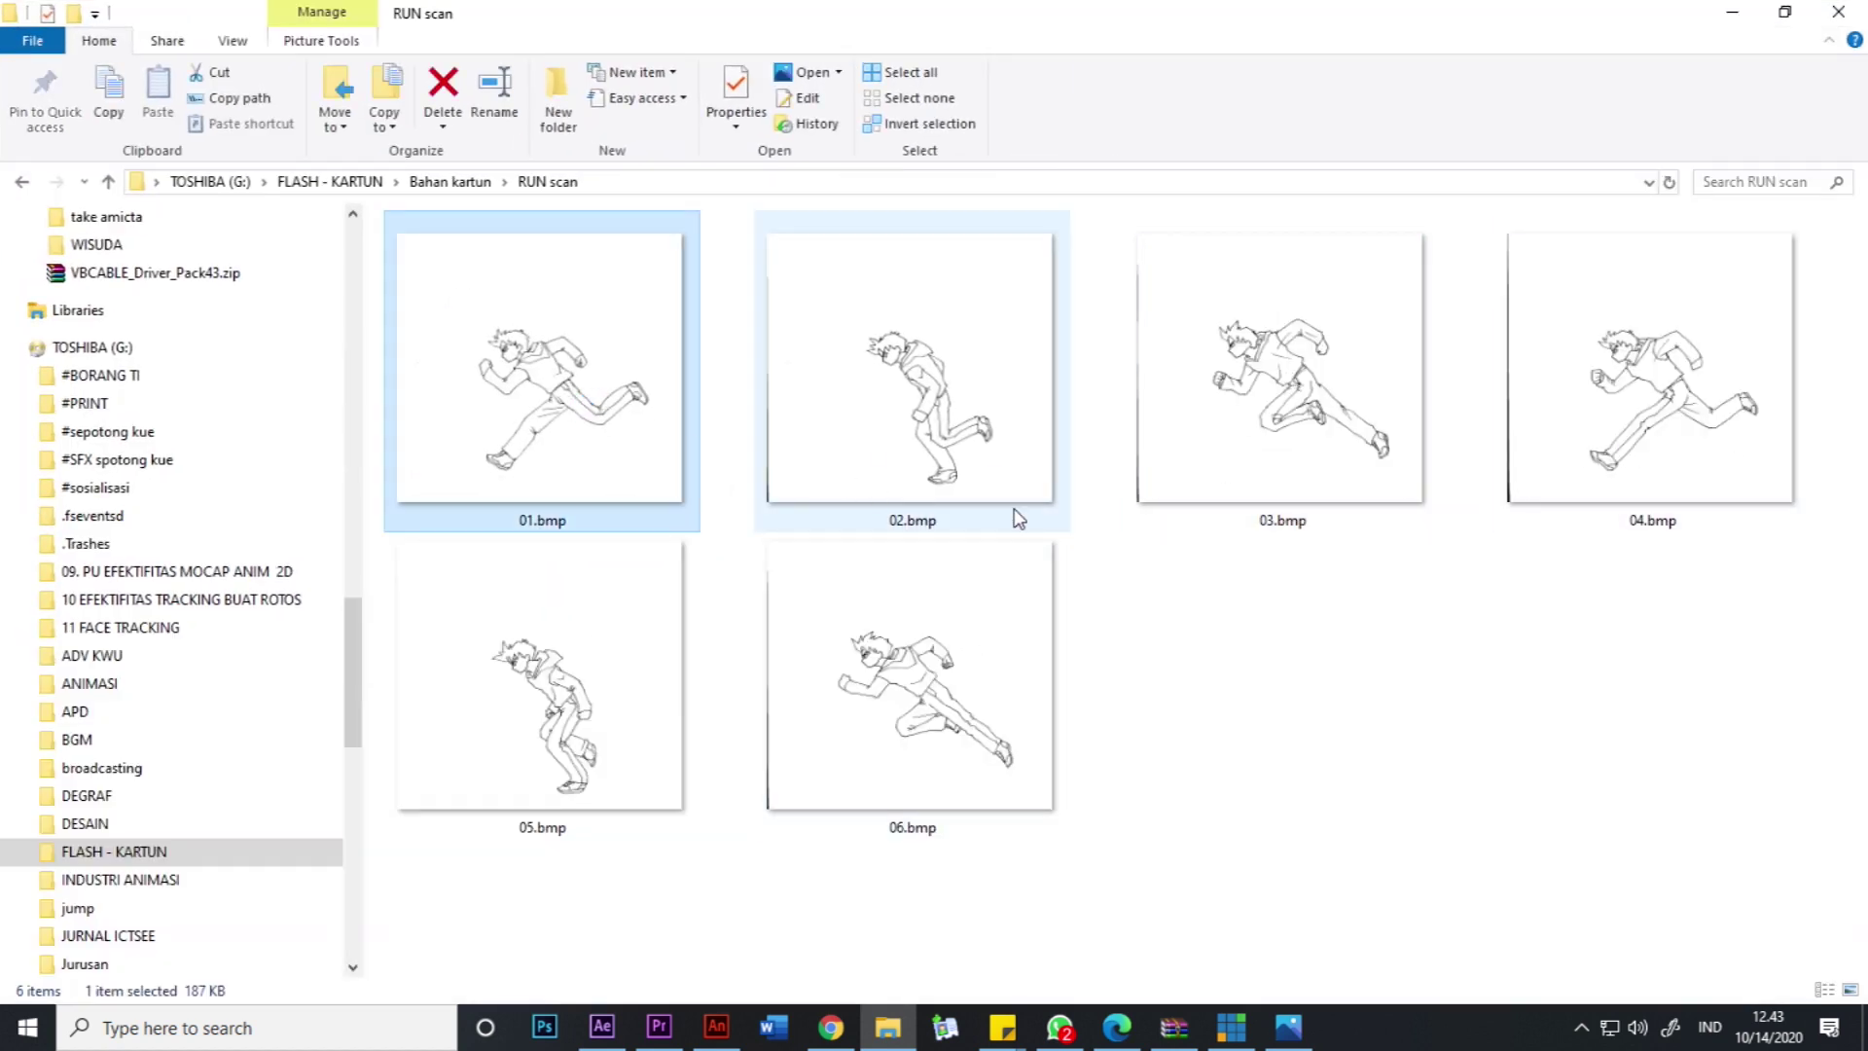
click(944, 430)
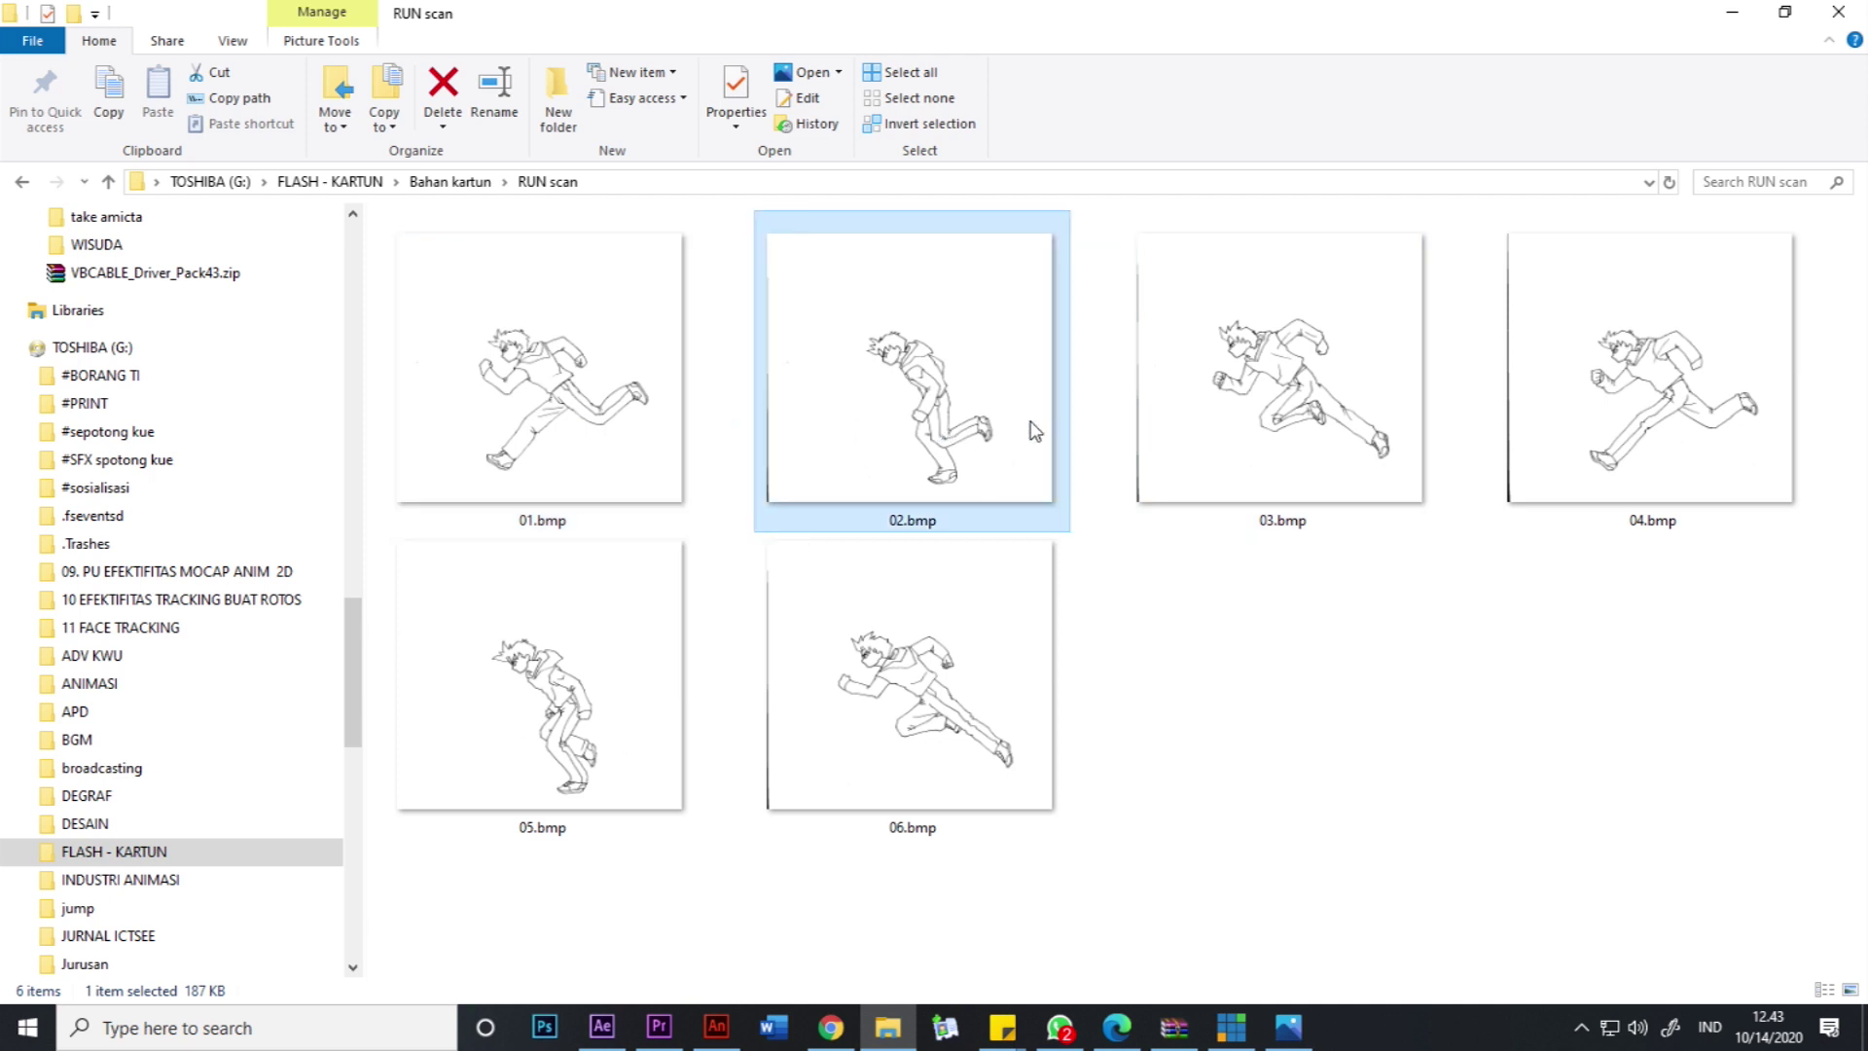
click(1253, 422)
click(1600, 419)
click(709, 625)
click(642, 635)
click(851, 640)
click(582, 418)
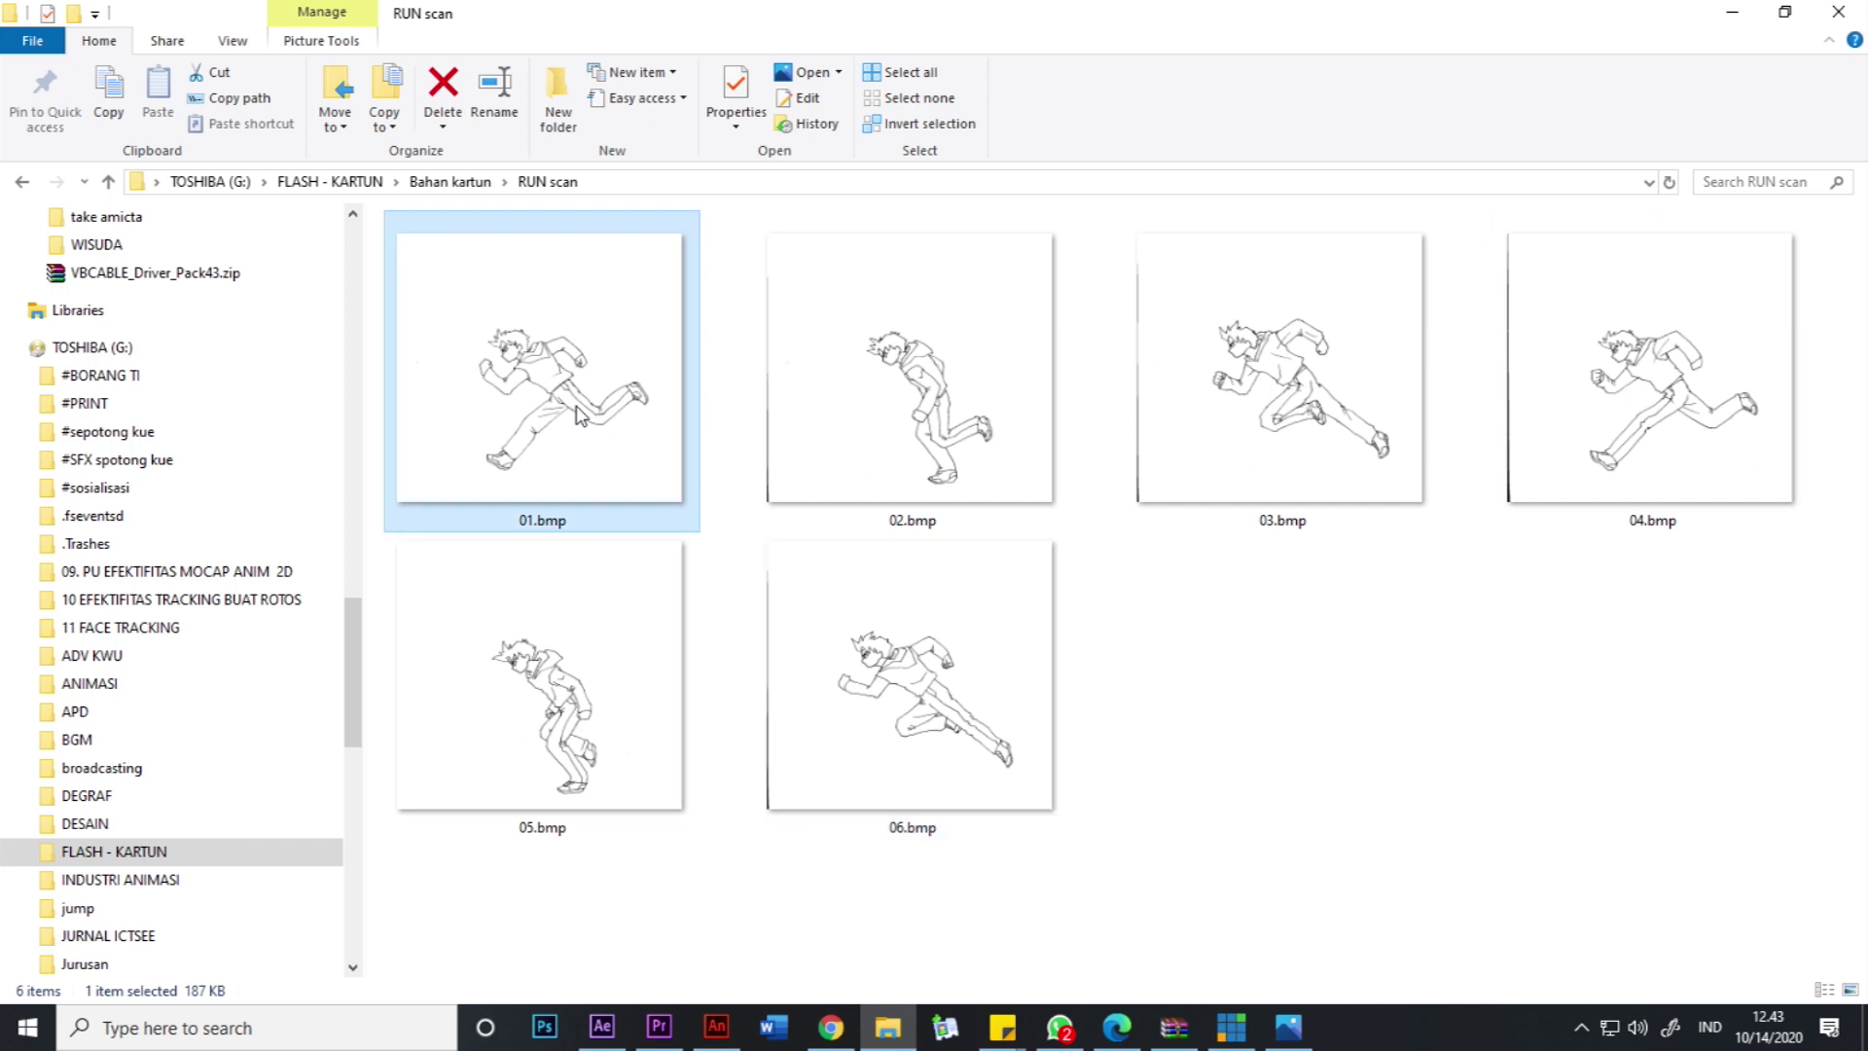
click(1314, 461)
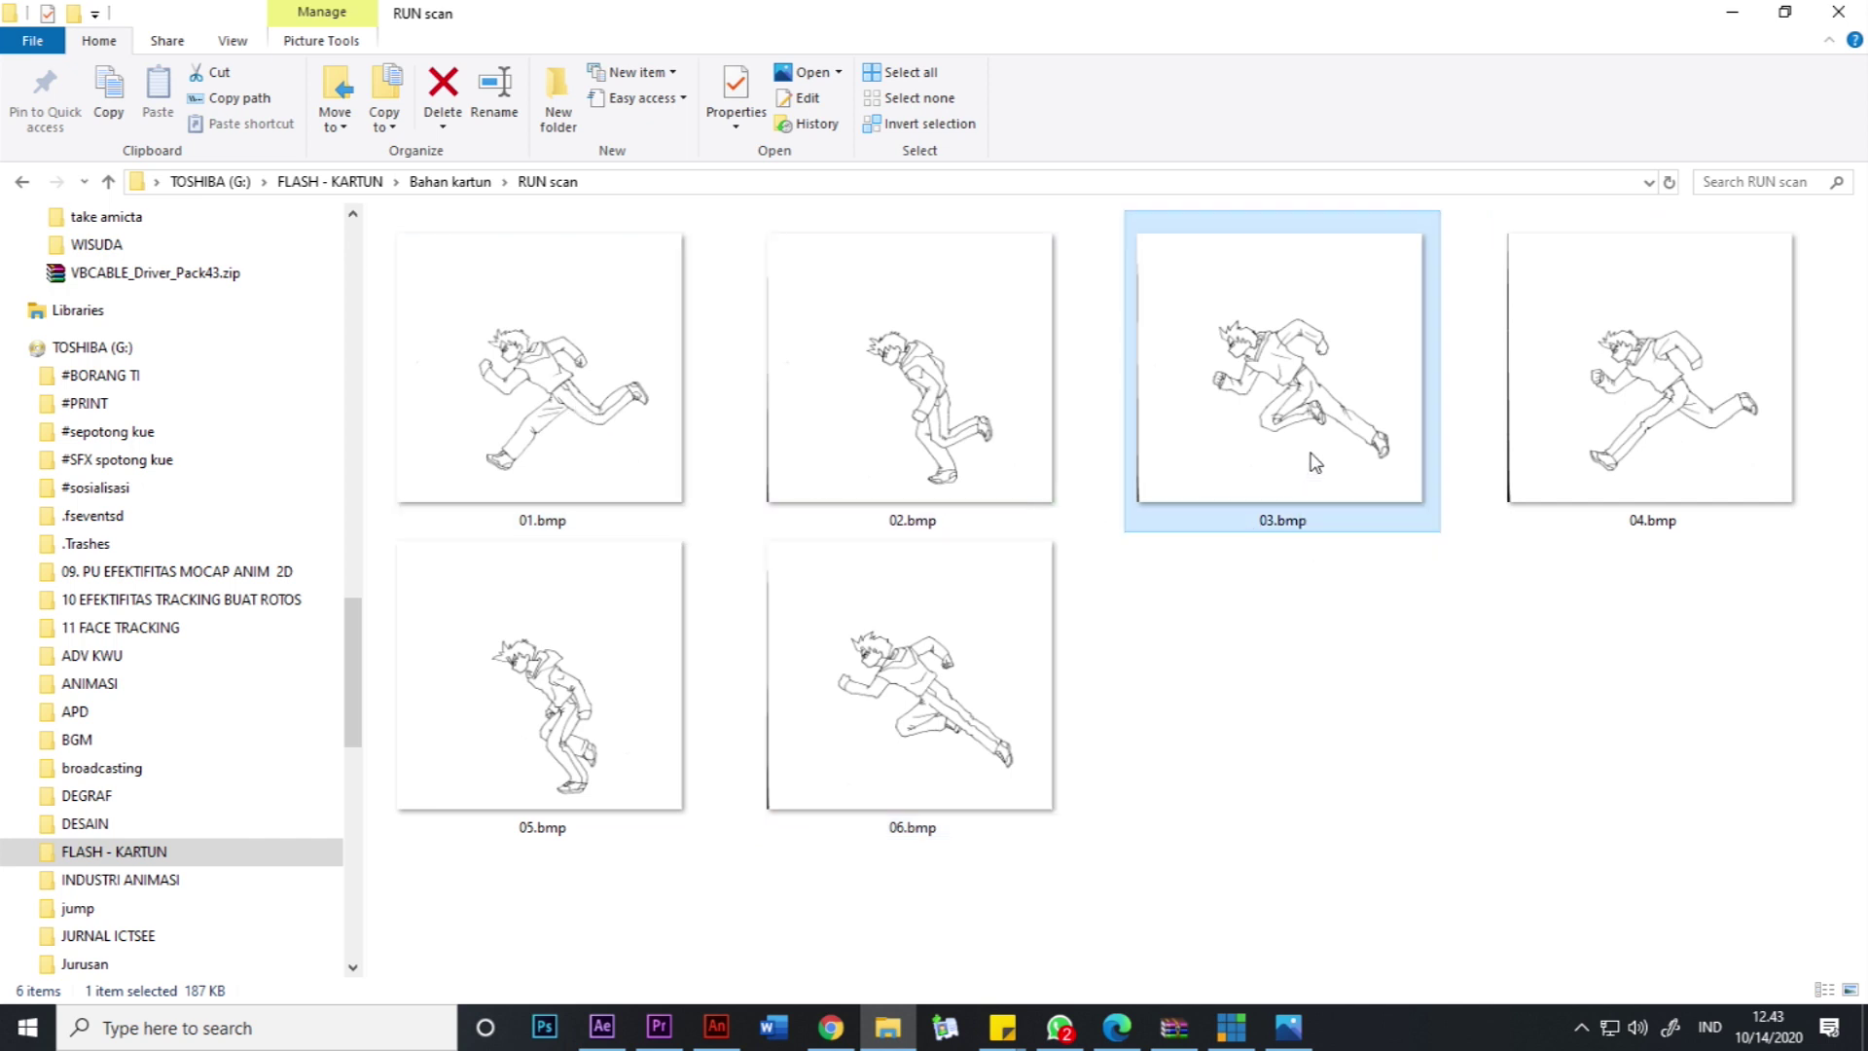
click(1680, 442)
click(570, 442)
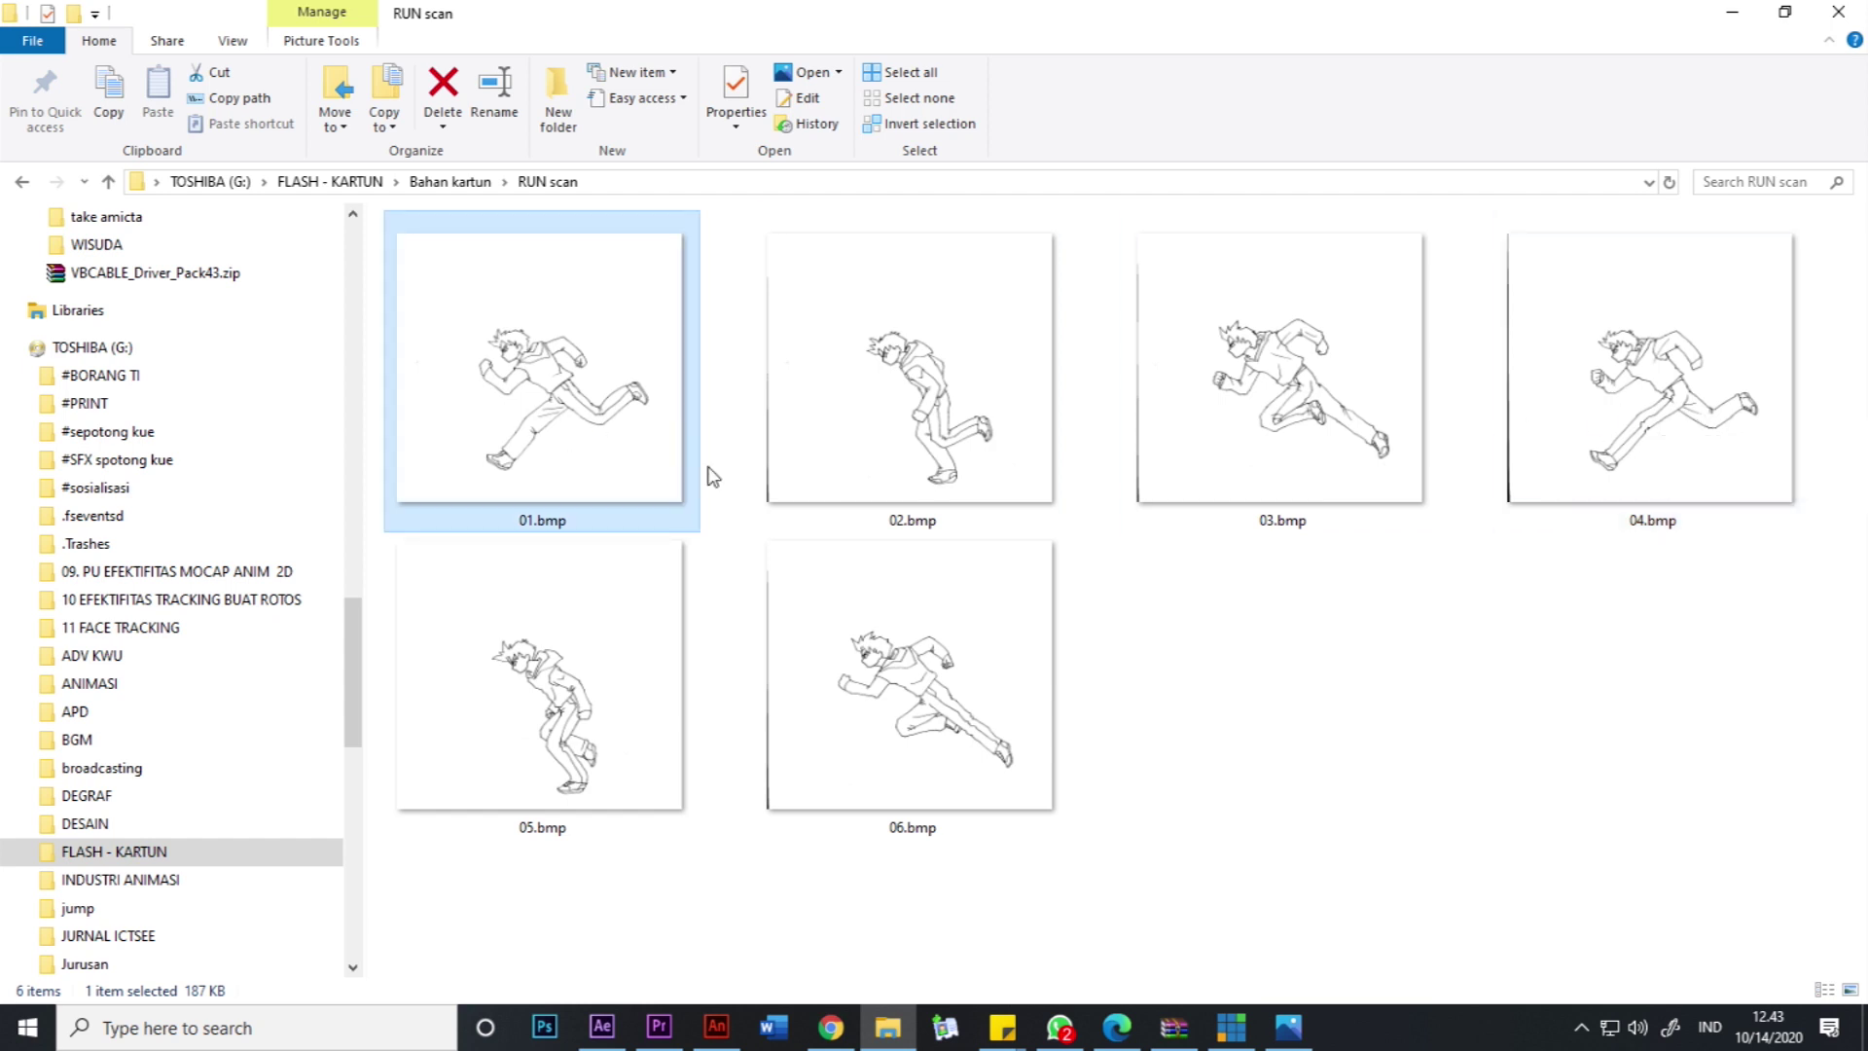
click(969, 450)
click(584, 712)
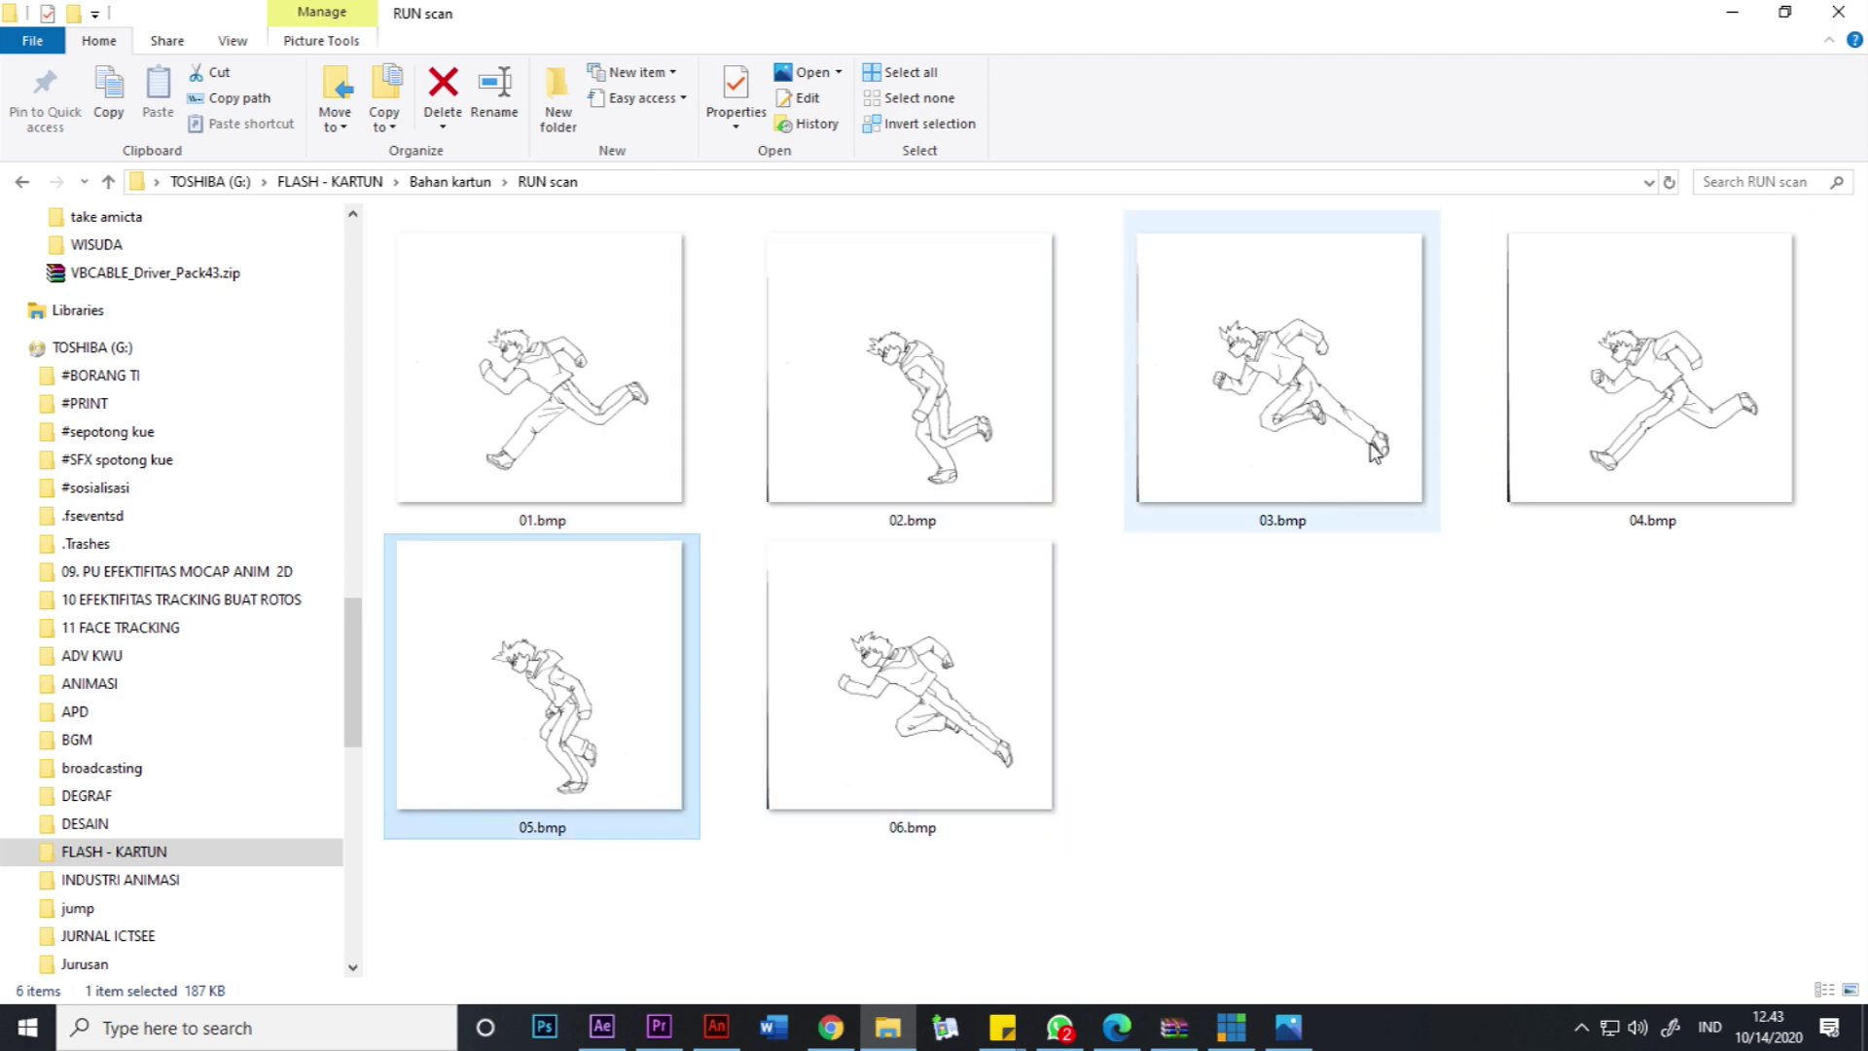
click(1163, 605)
click(977, 692)
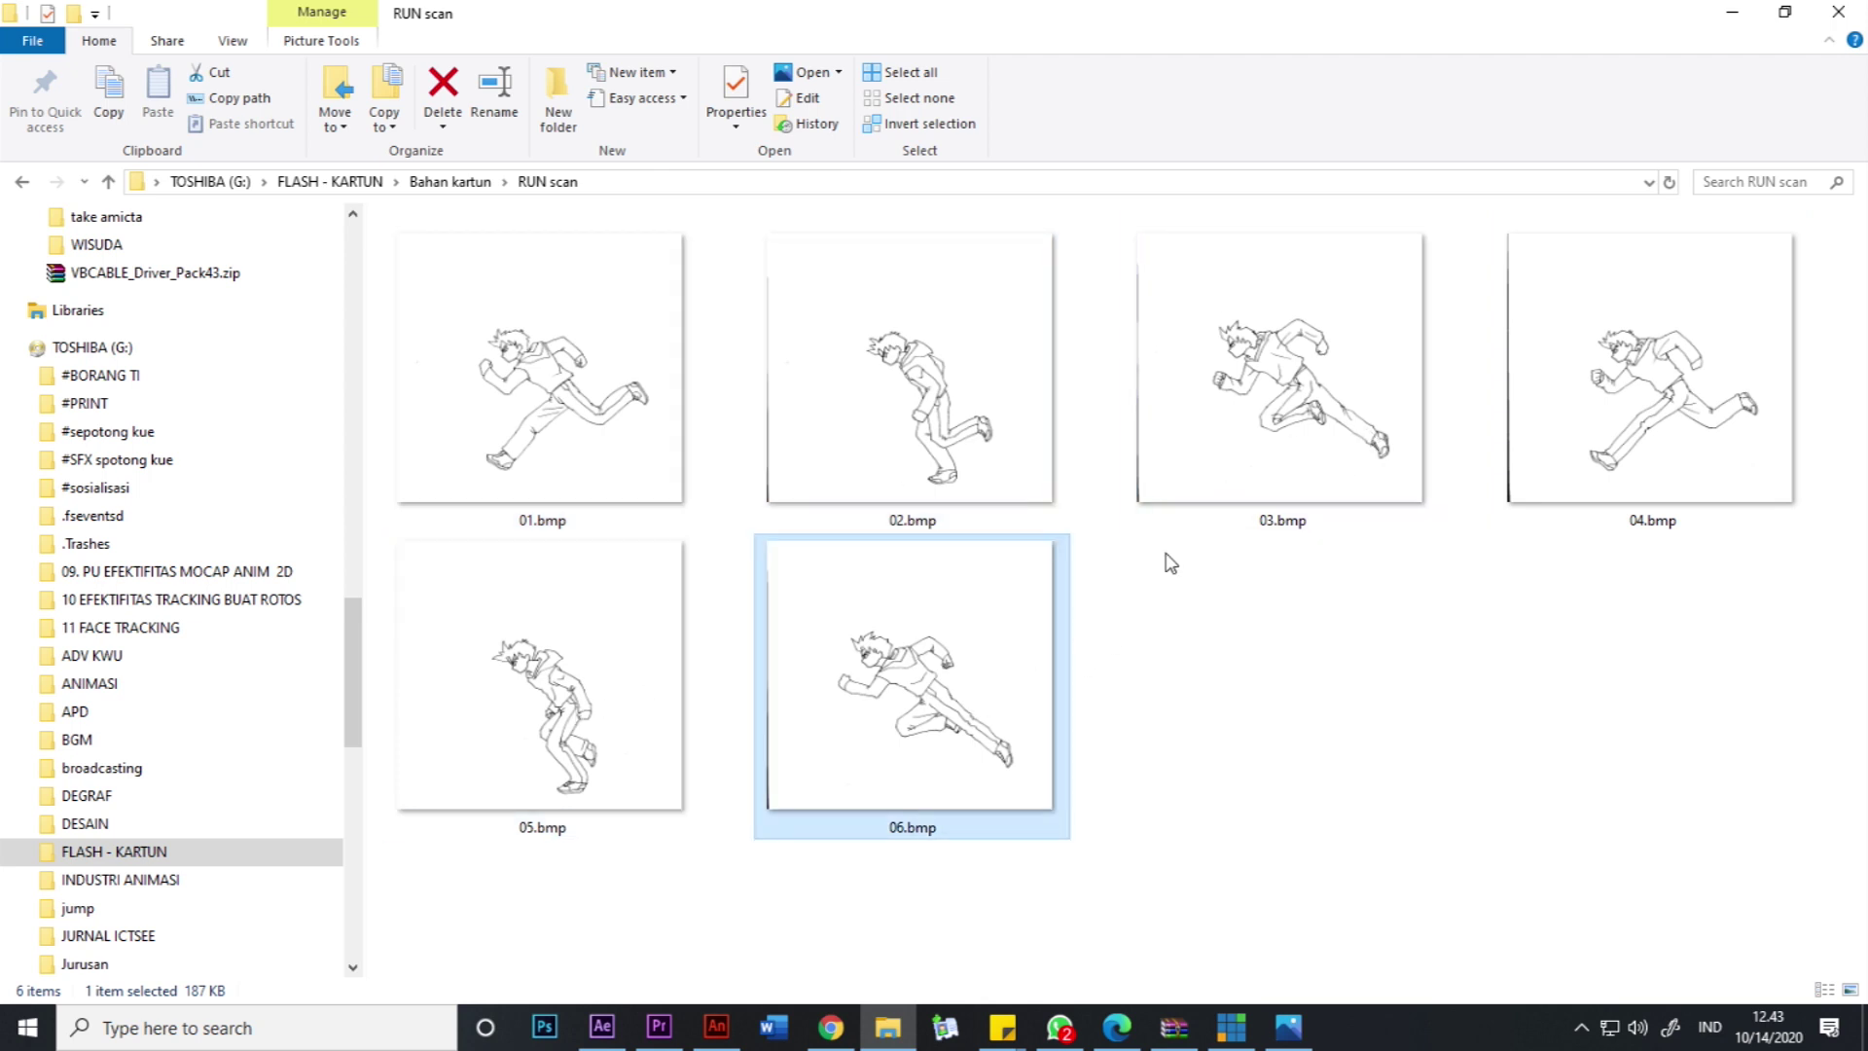
View the scans from 01.bmp through 06.bmp in sequence at large size in the Photos viewer and close it.
click(599, 352)
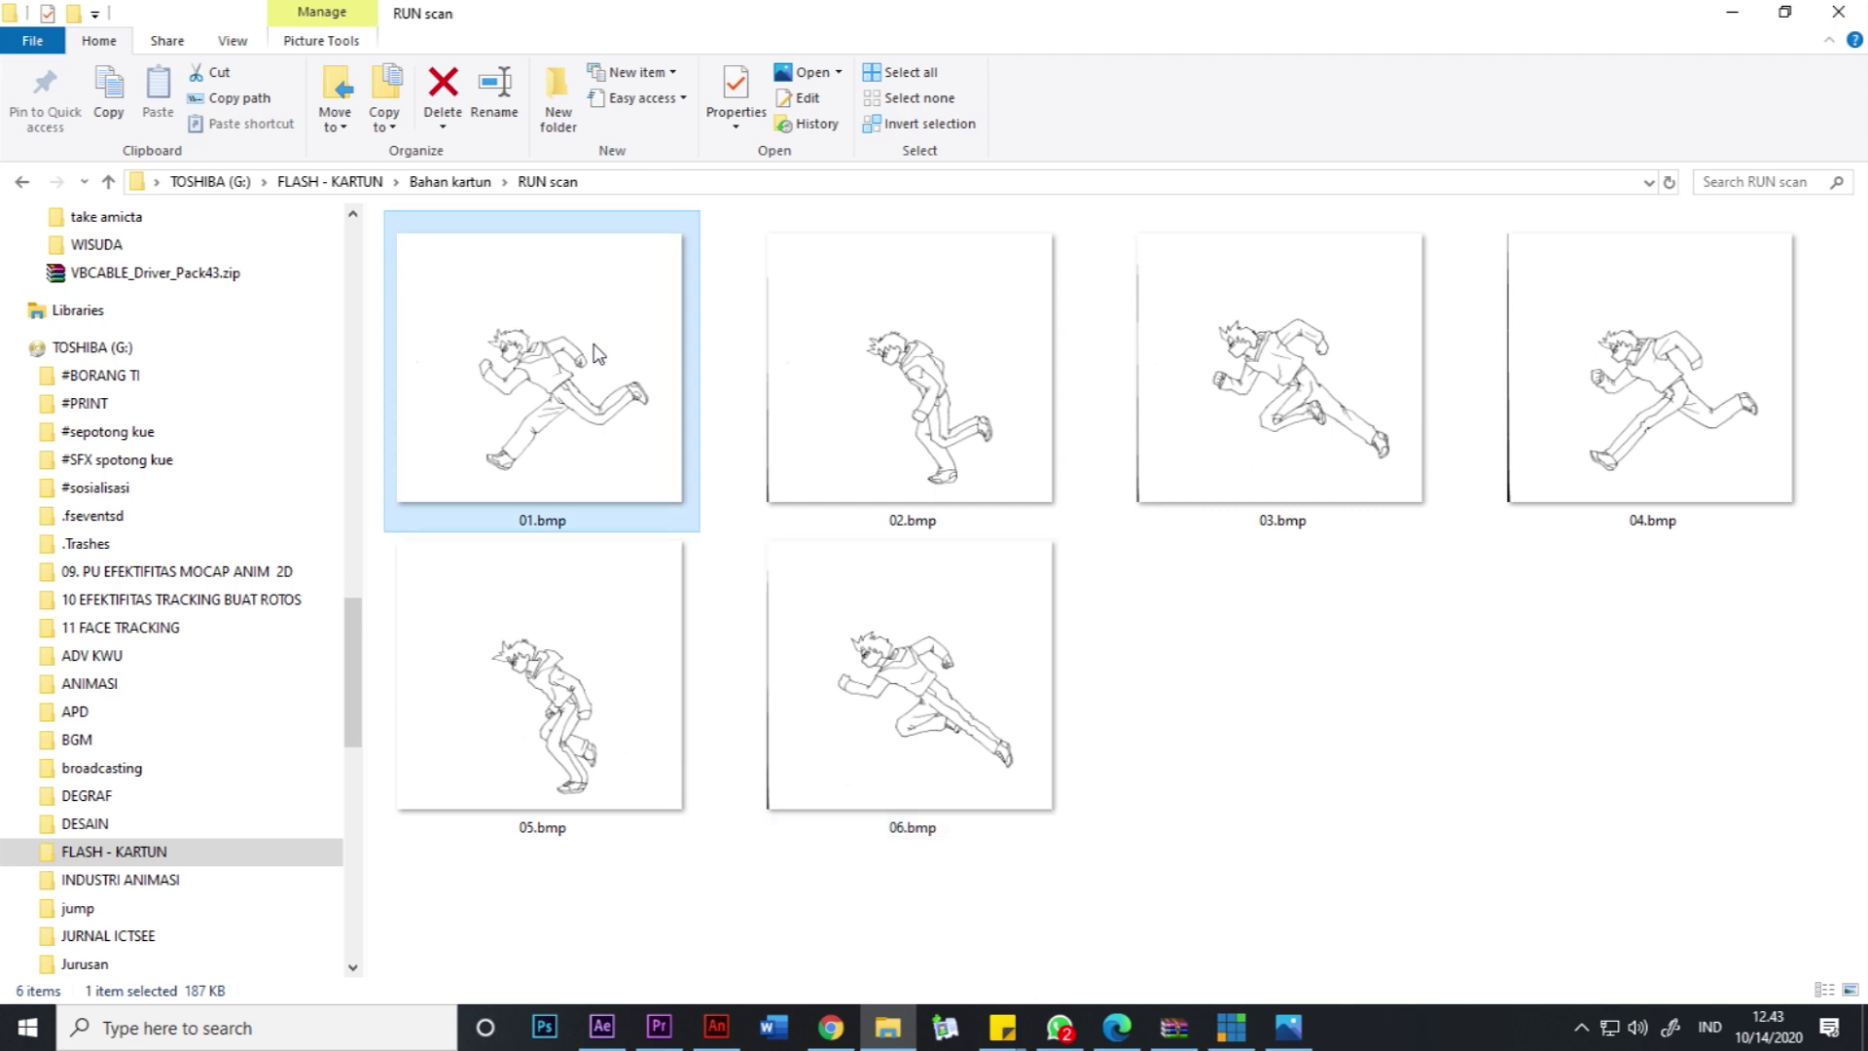
double_click(995, 368)
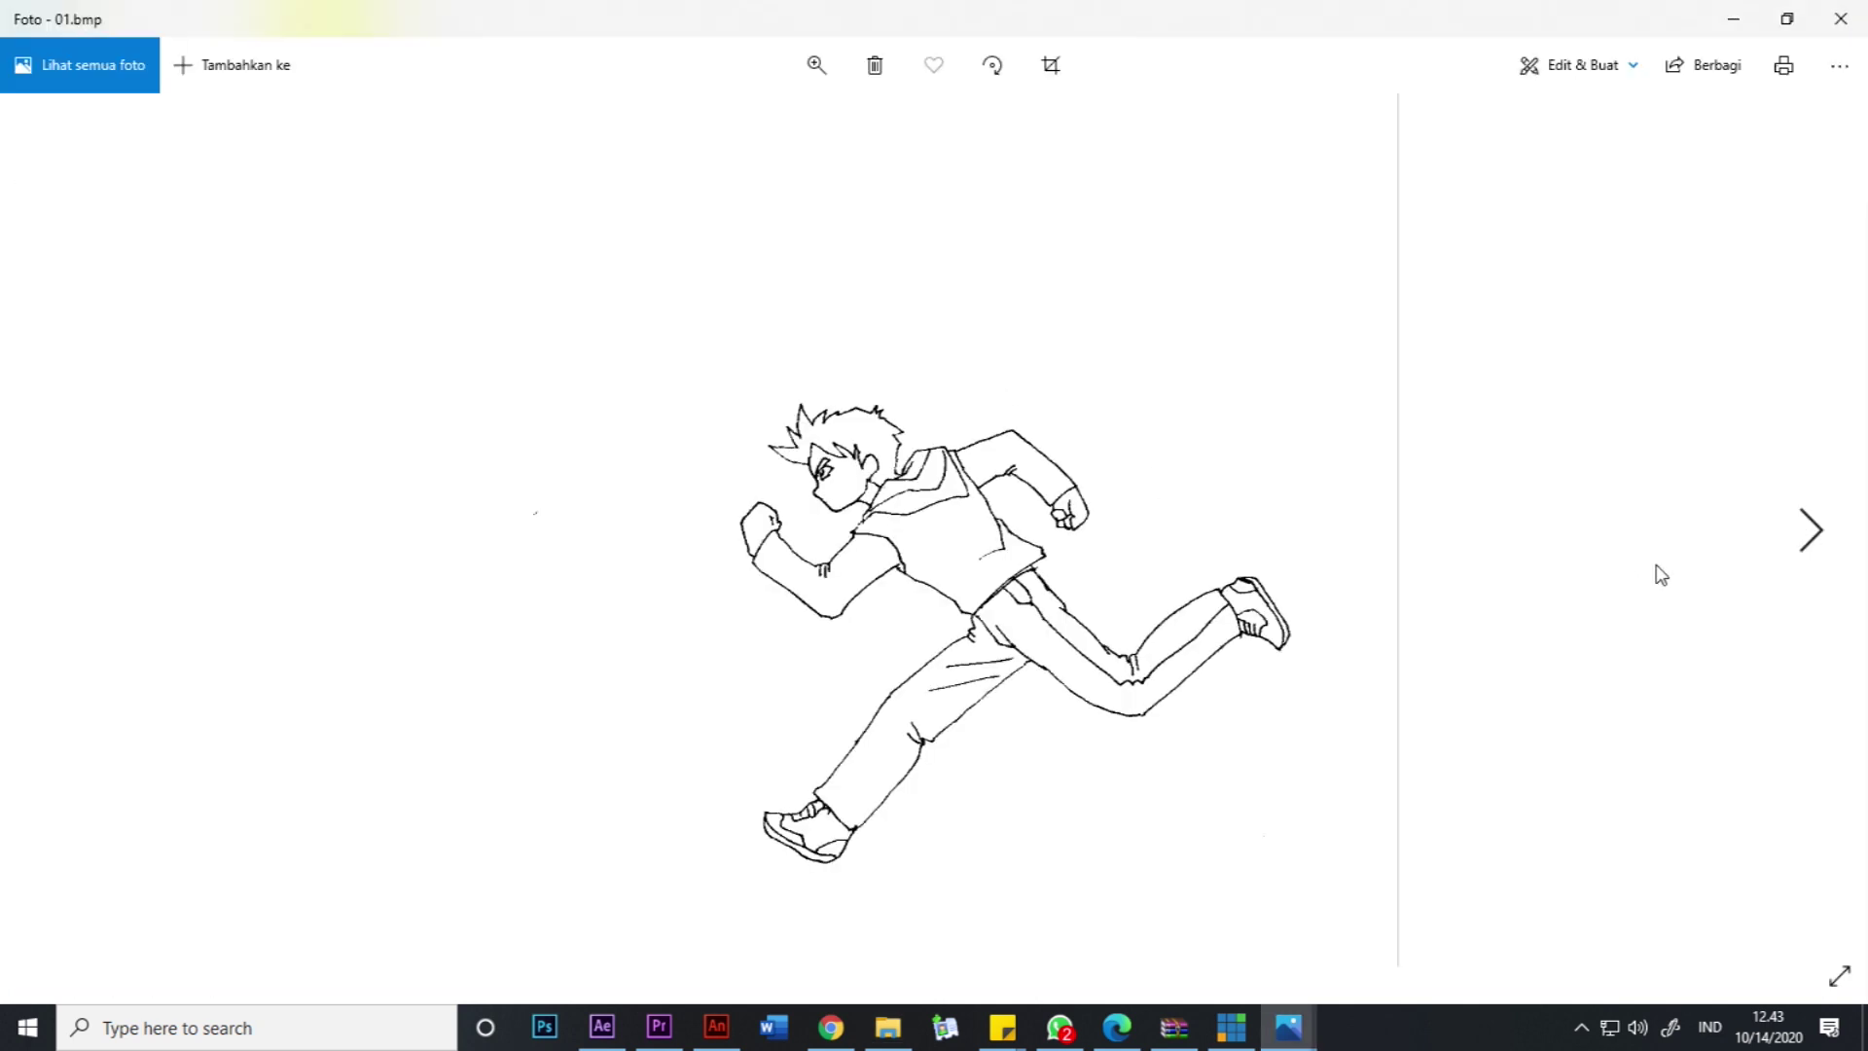
click(1825, 530)
click(1823, 530)
click(1820, 530)
click(1817, 530)
click(1817, 530)
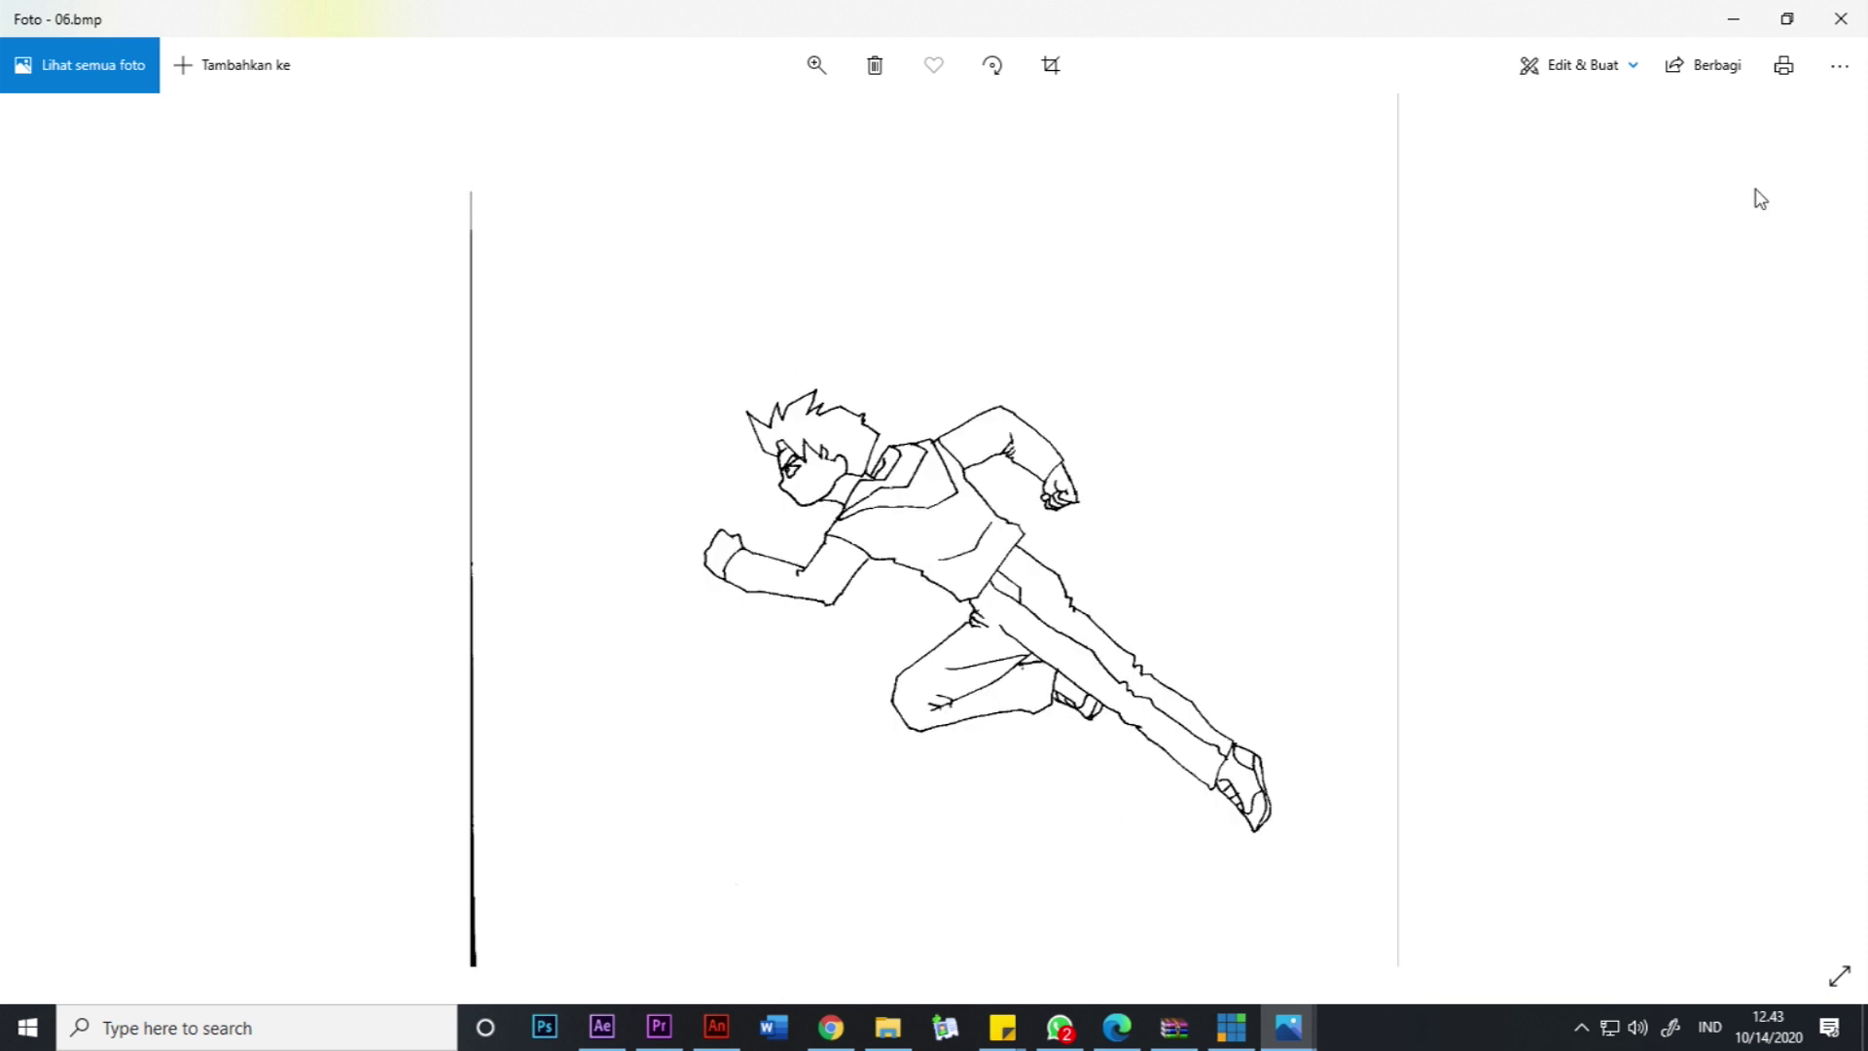
click(1842, 24)
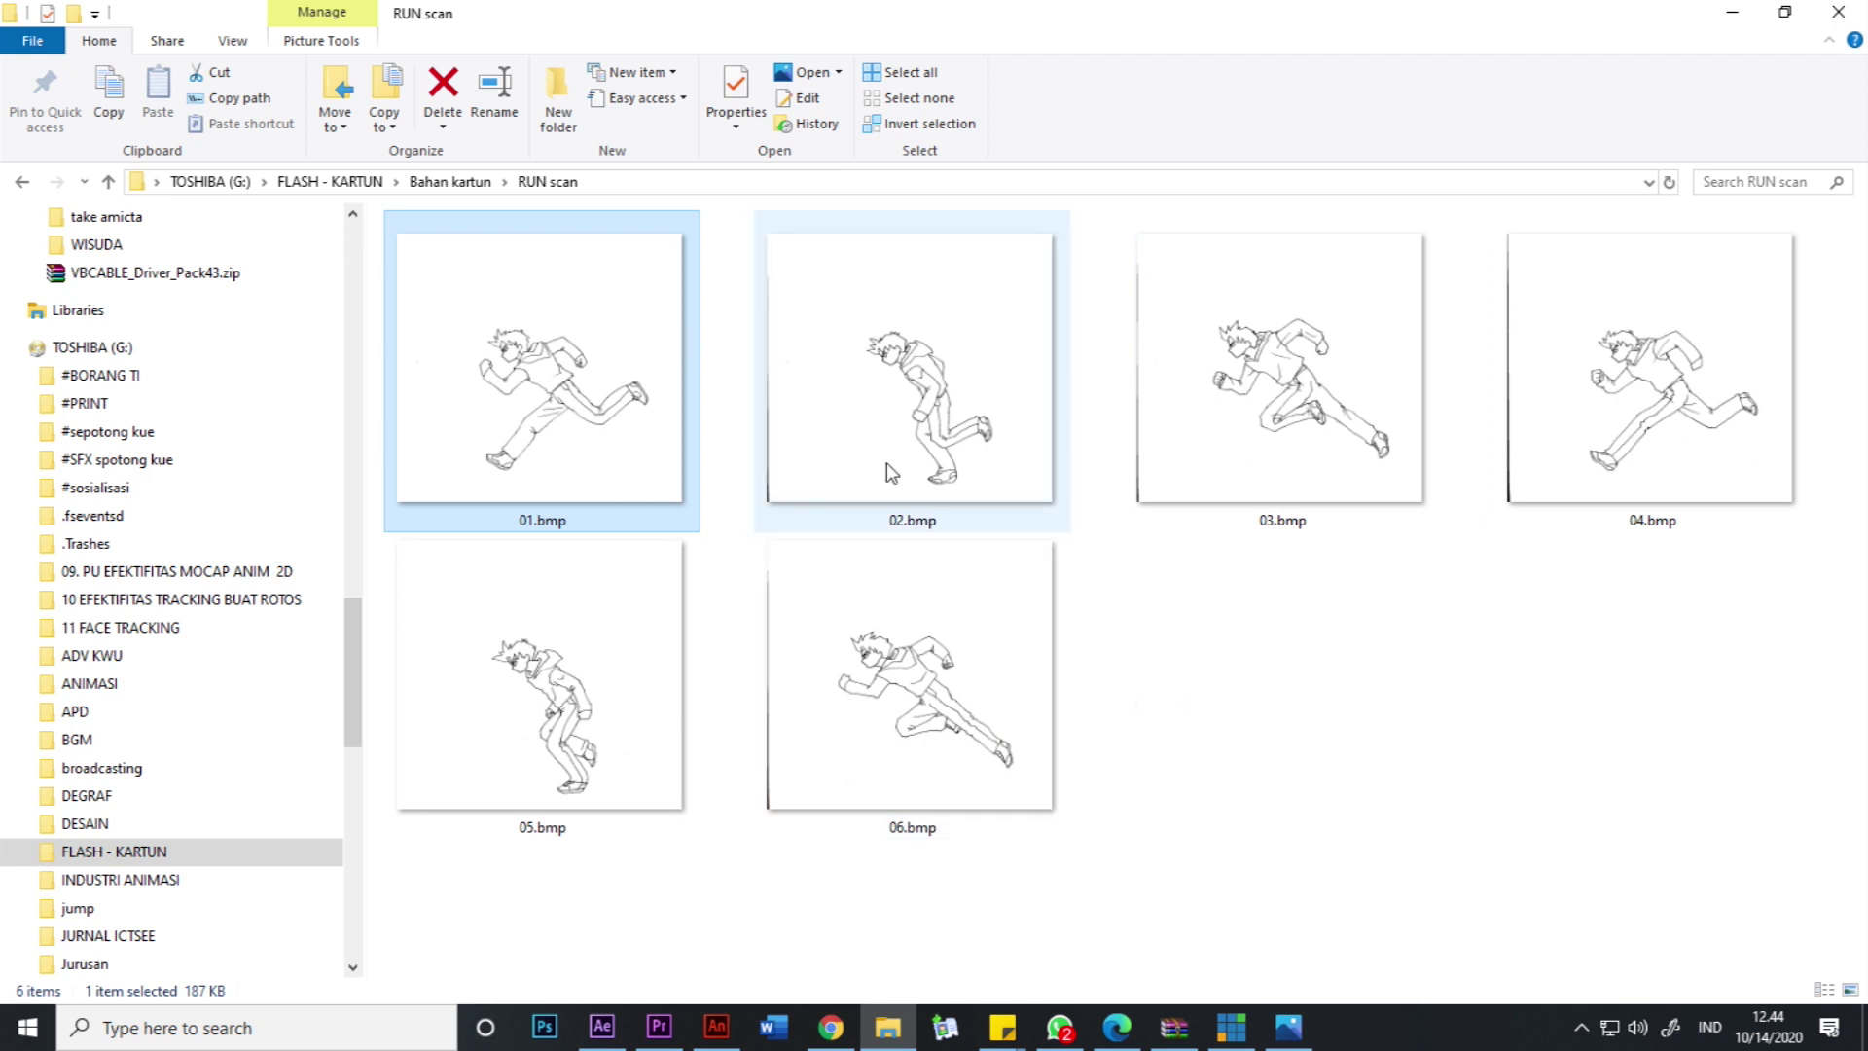
Switch back to Adobe Animate and import 01.bmp to the stage from the RUN scan folder together with all images in its sequence.
click(716, 1026)
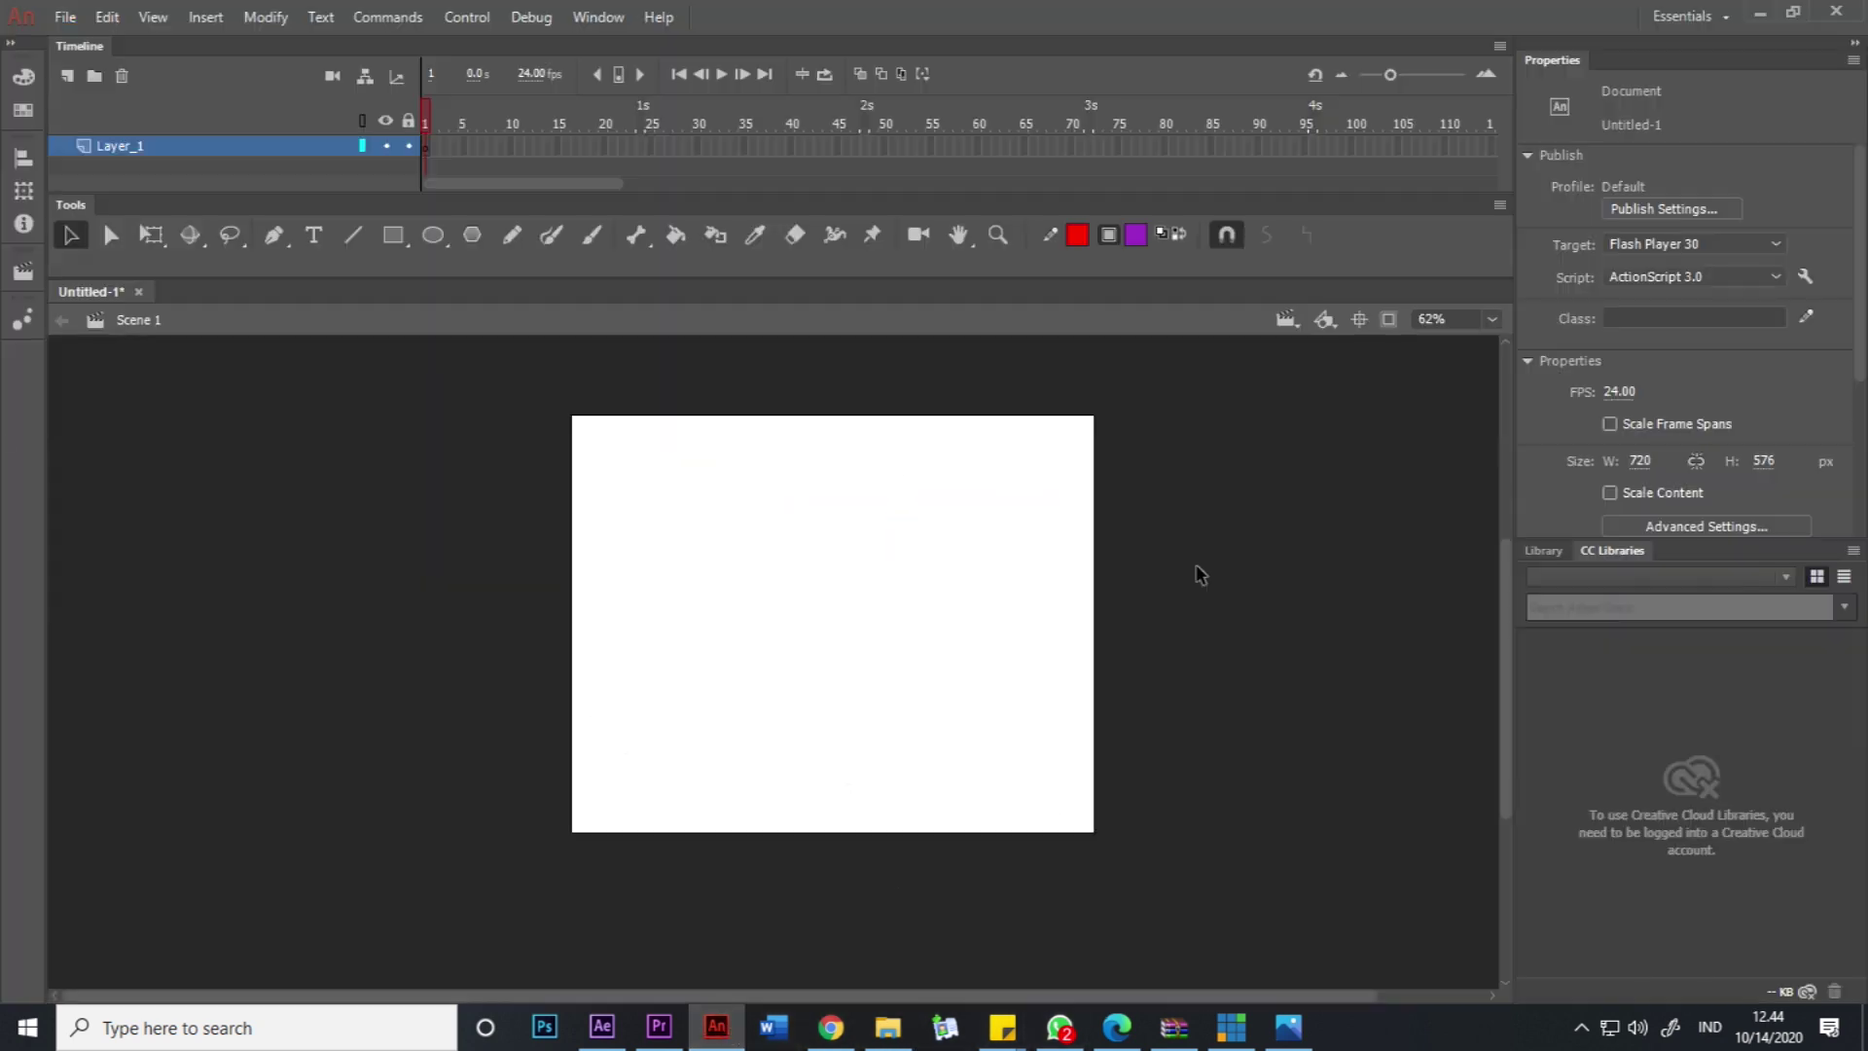
click(61, 20)
mouse_move(356, 378)
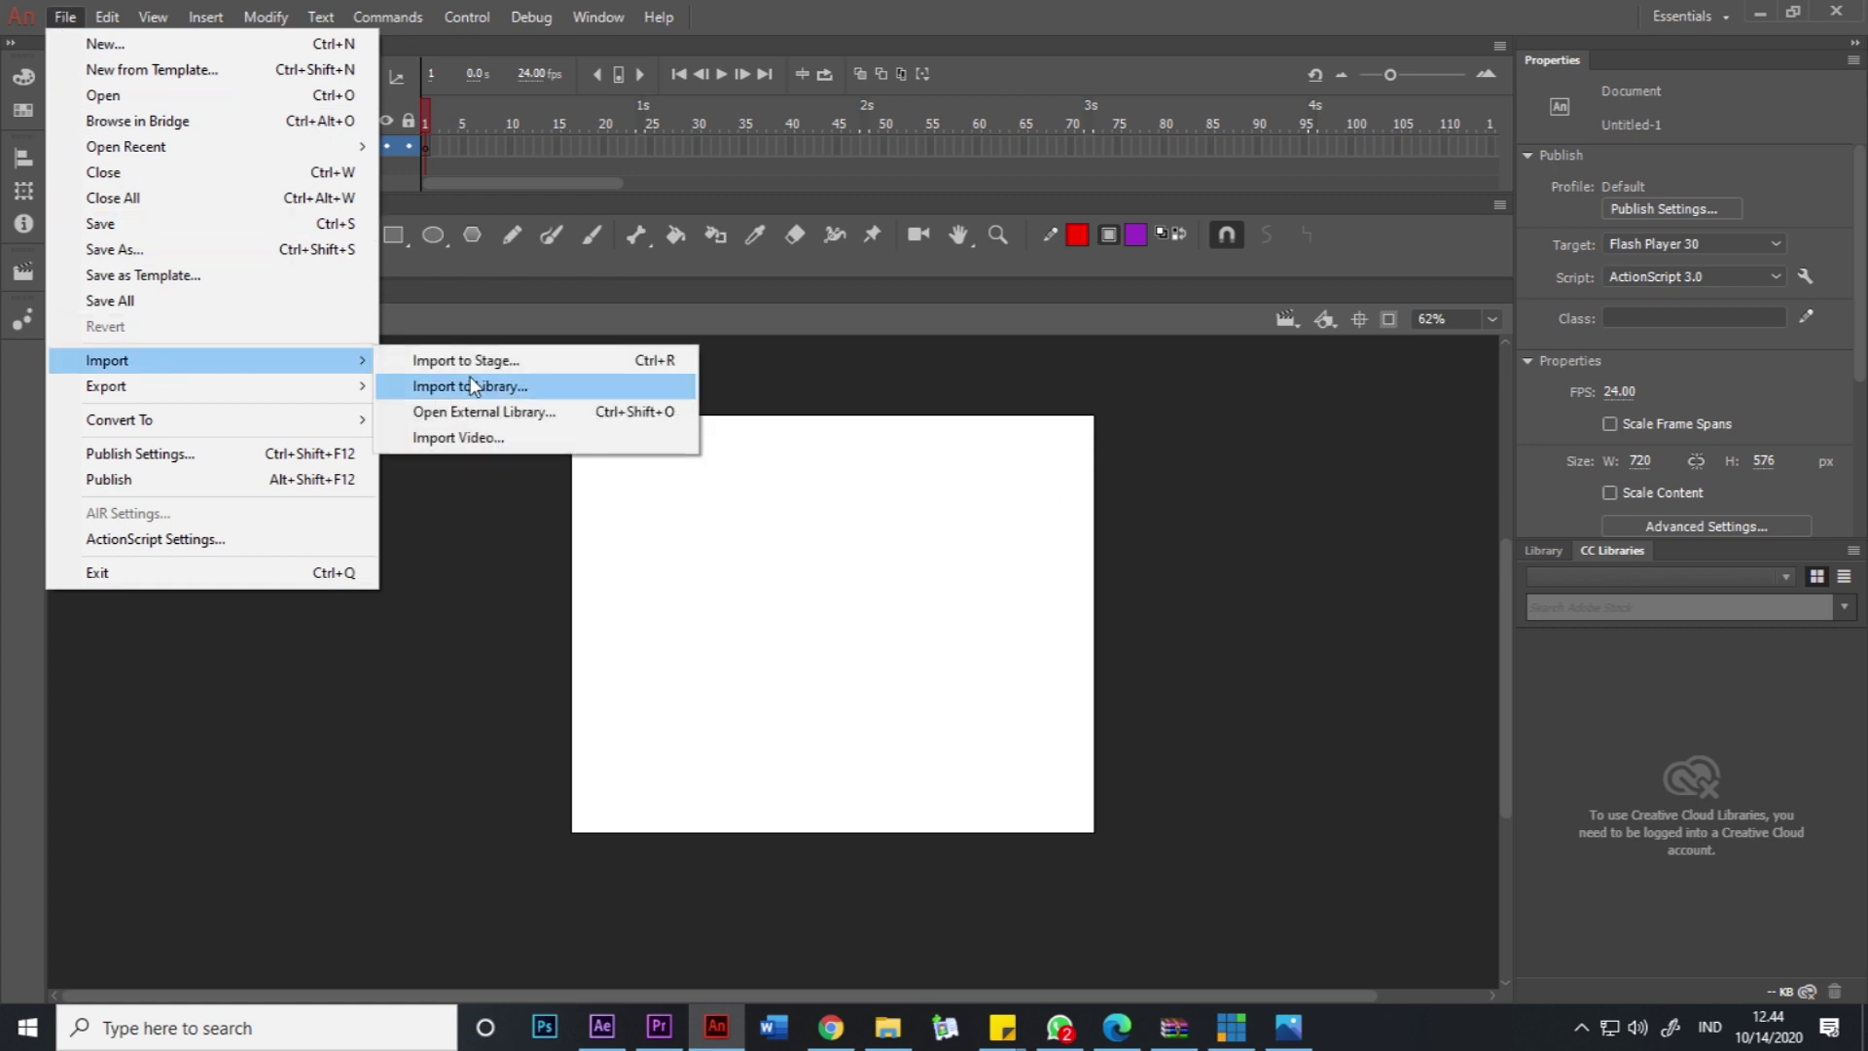
click(506, 364)
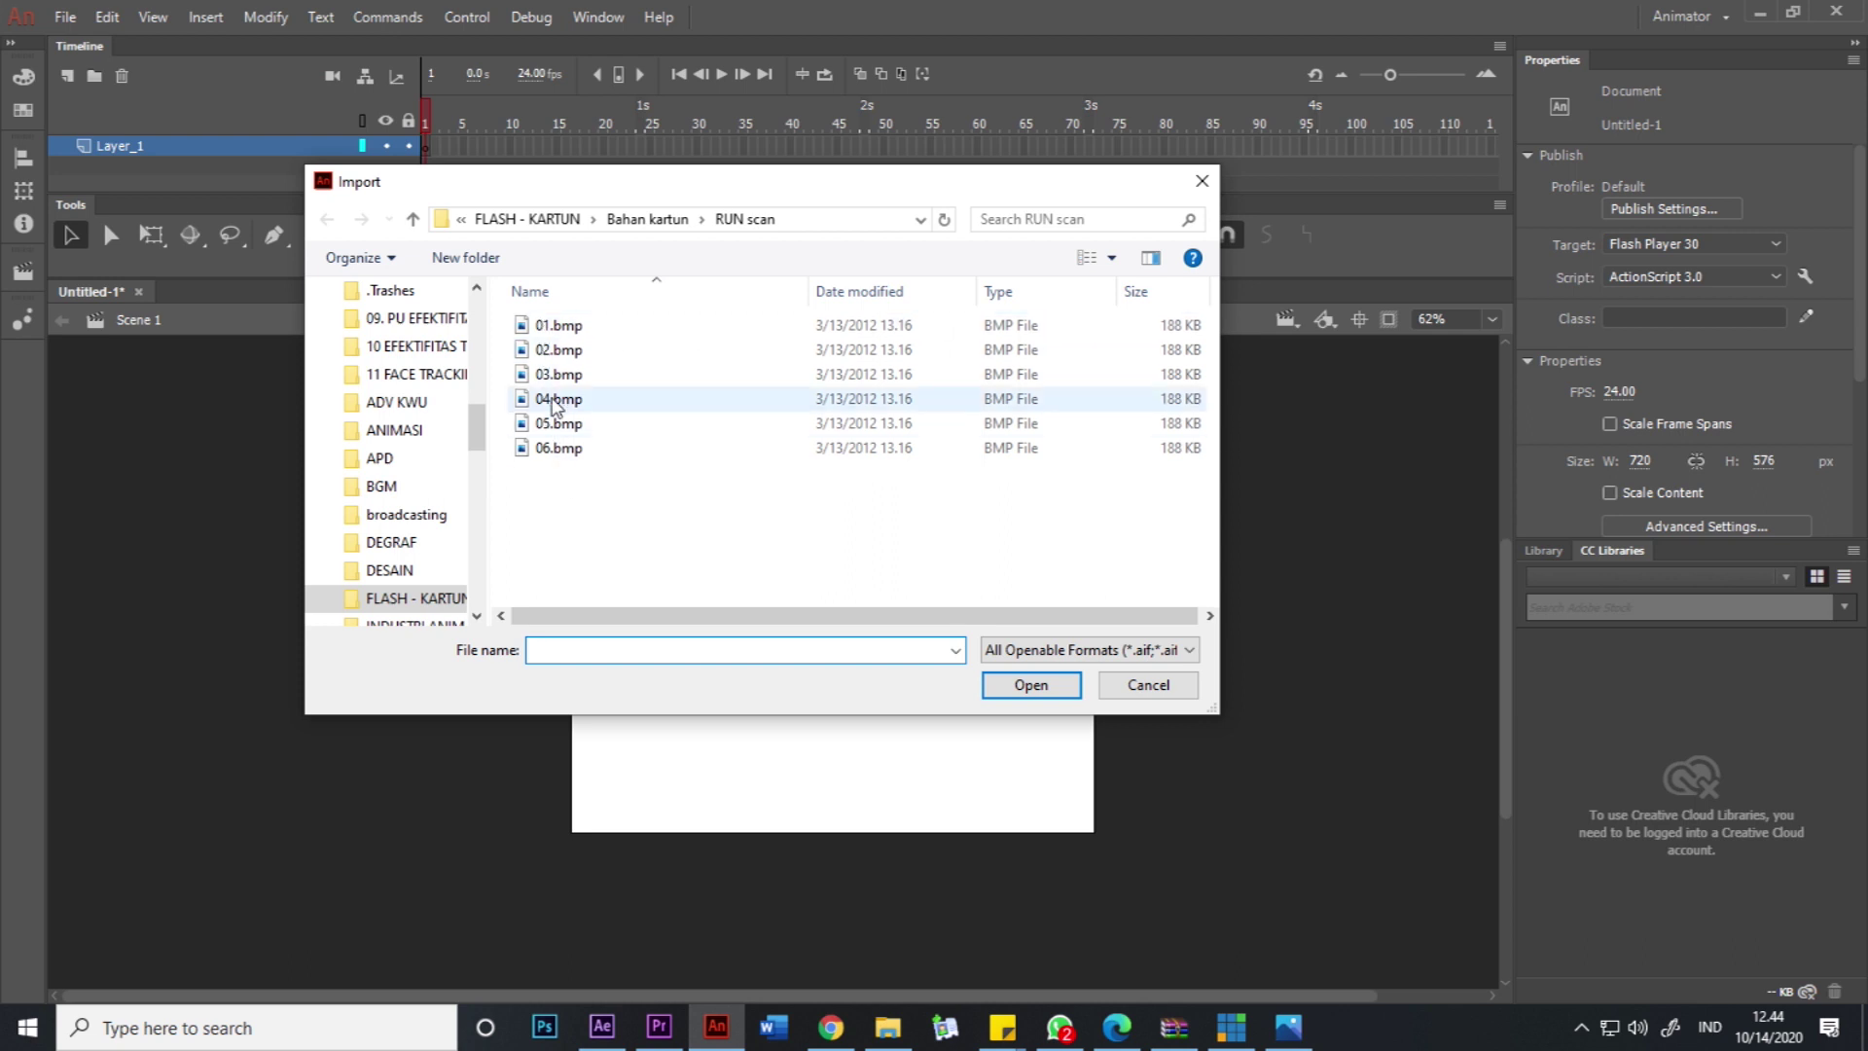
click(555, 329)
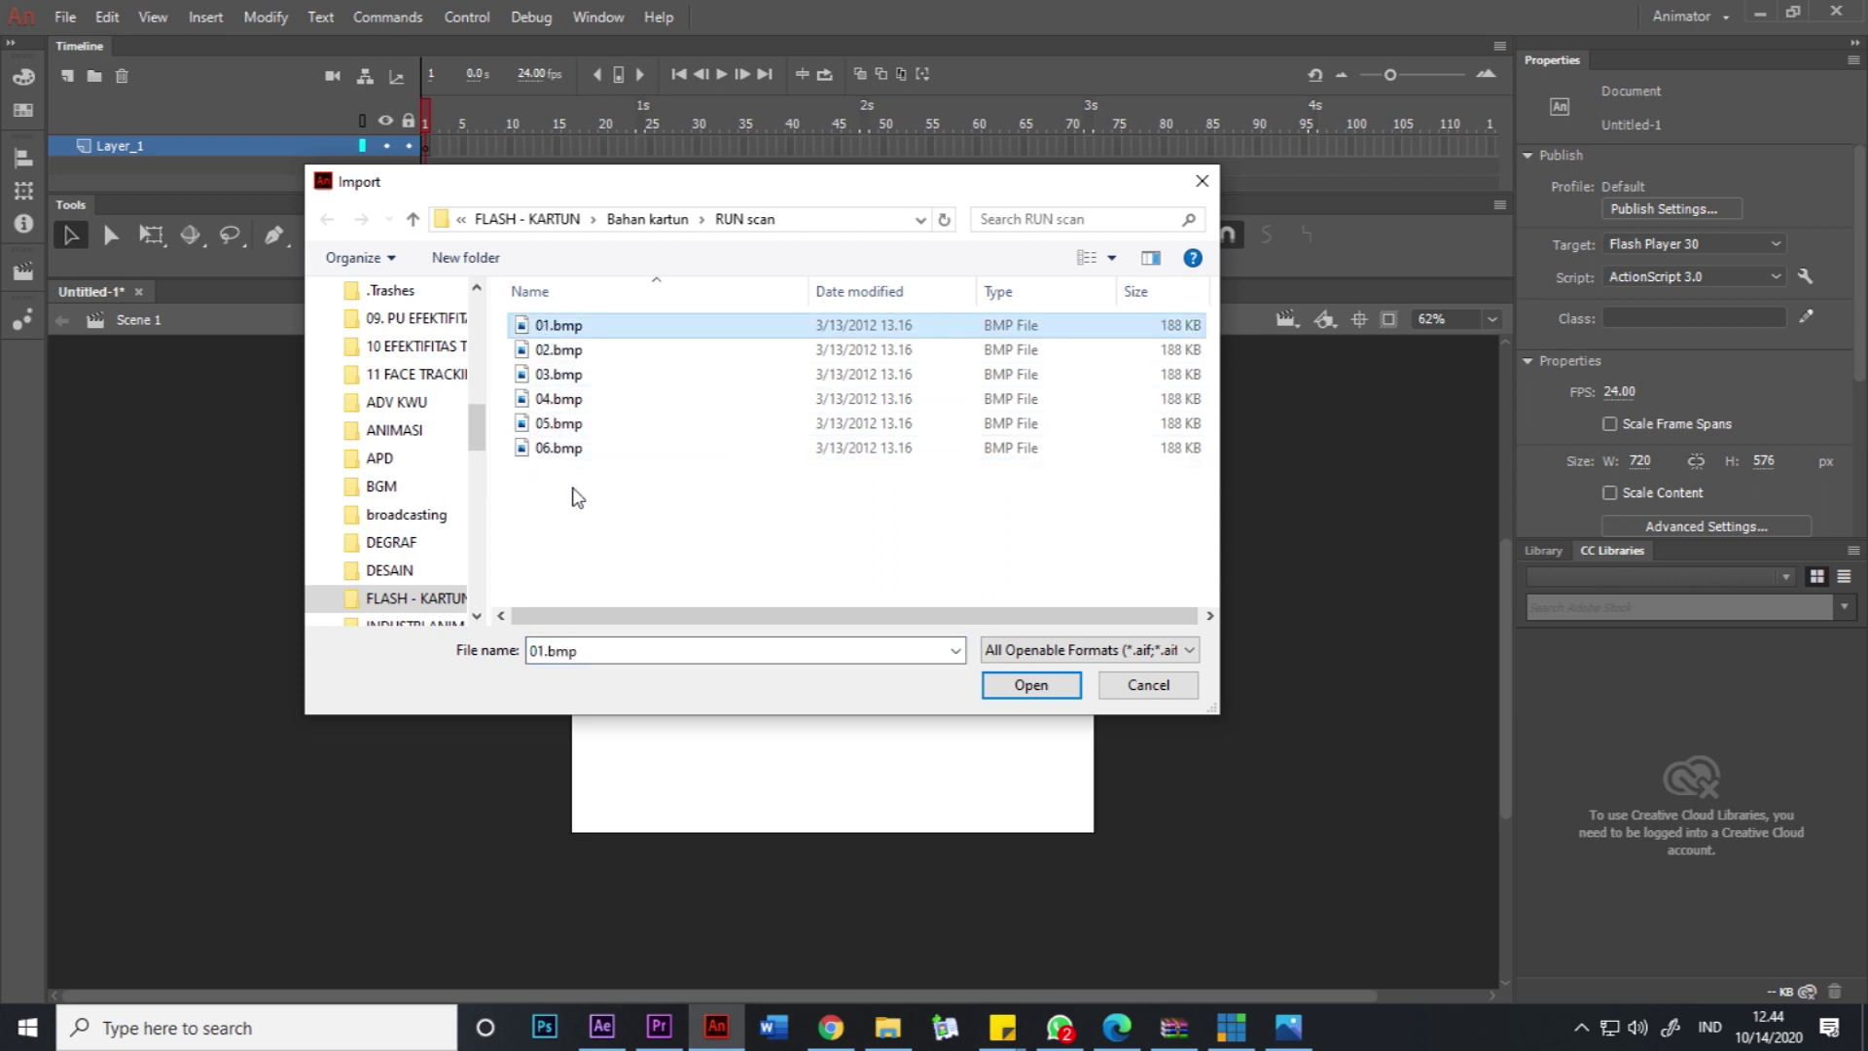
click(1035, 688)
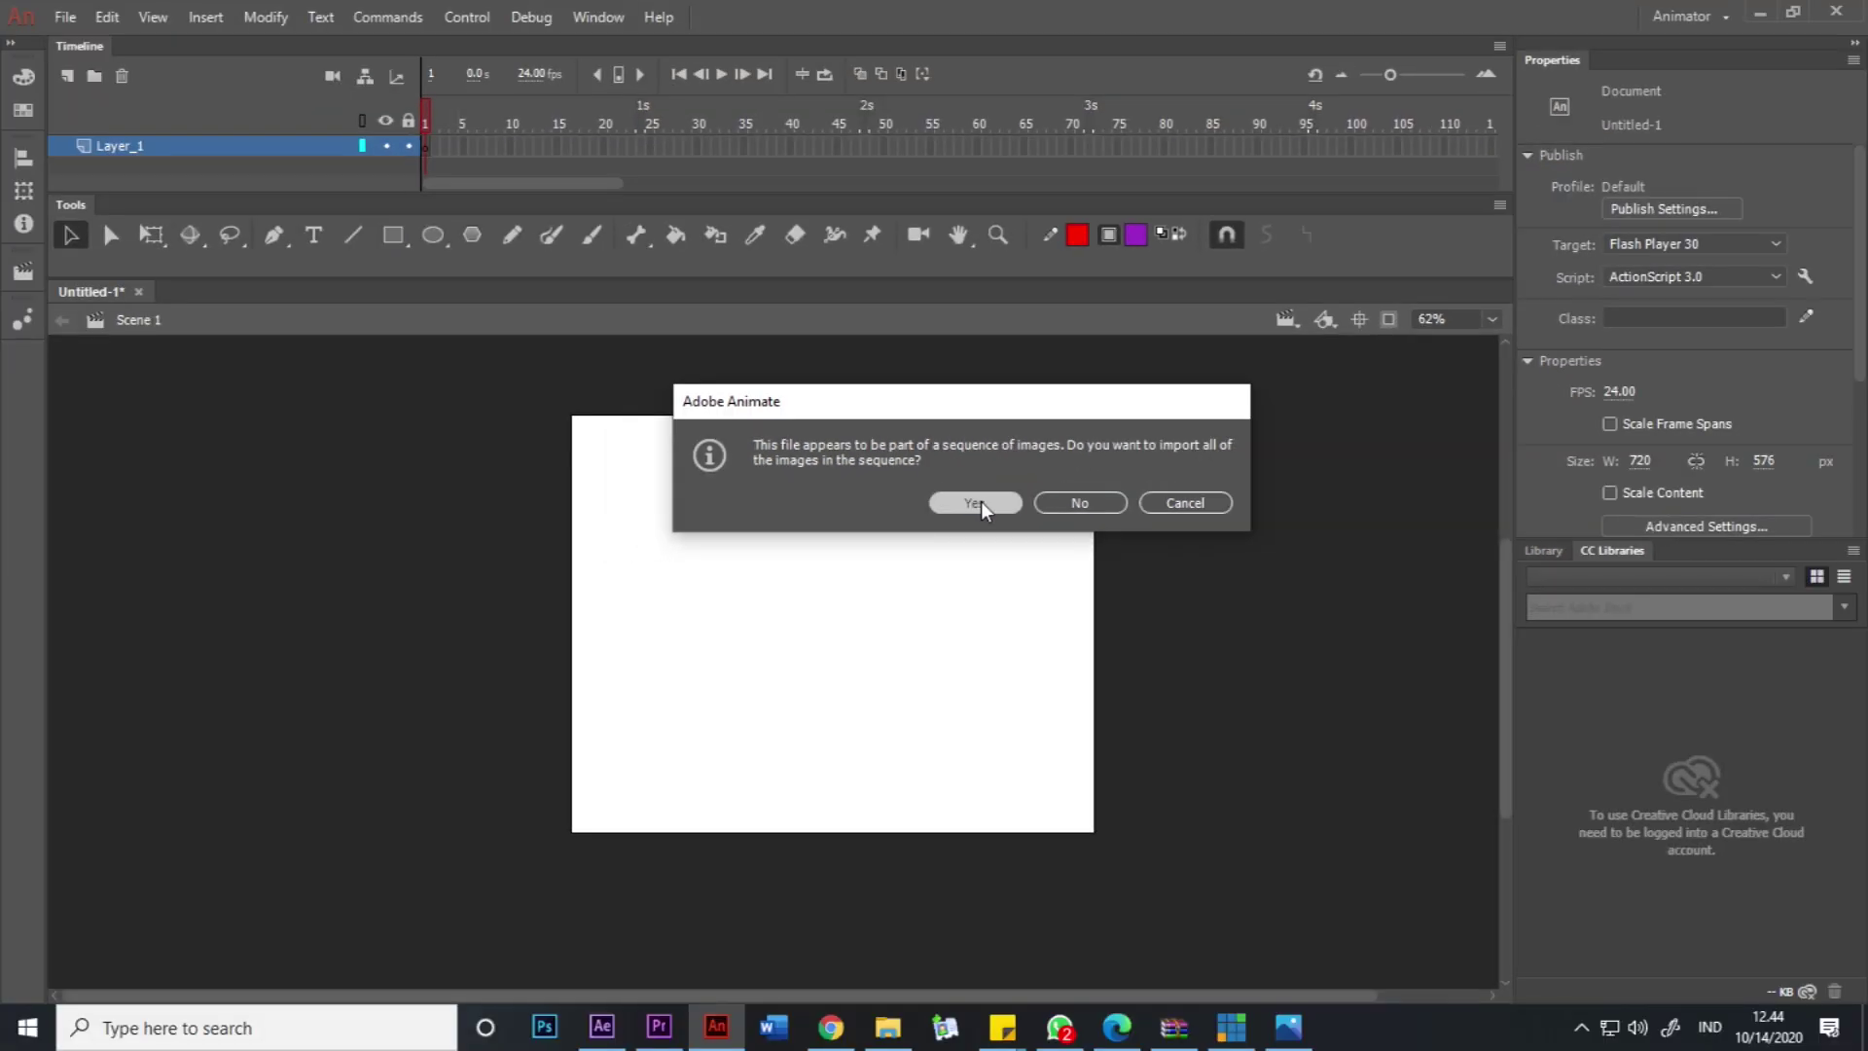
click(1008, 488)
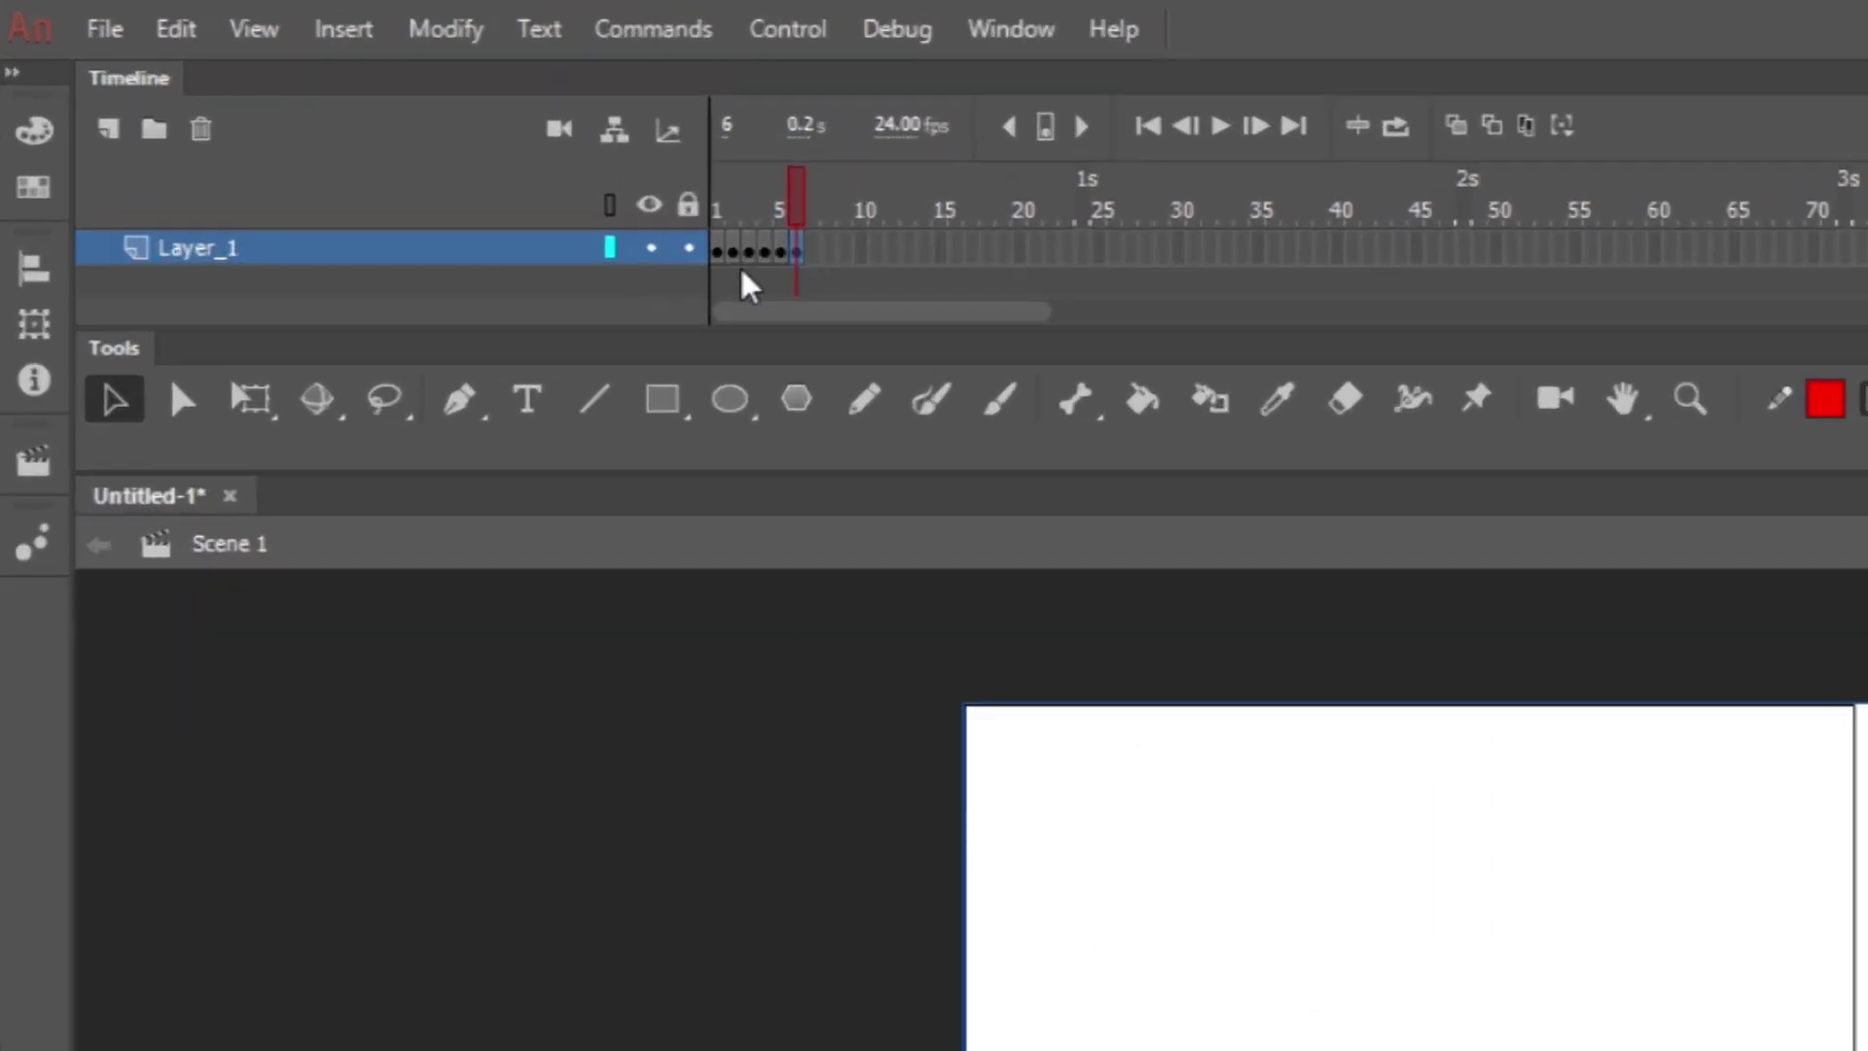
Move the frame 2 bitmap left and slightly up on the stage, to about X -465 and Y -53.
drag(790, 200, 720, 192)
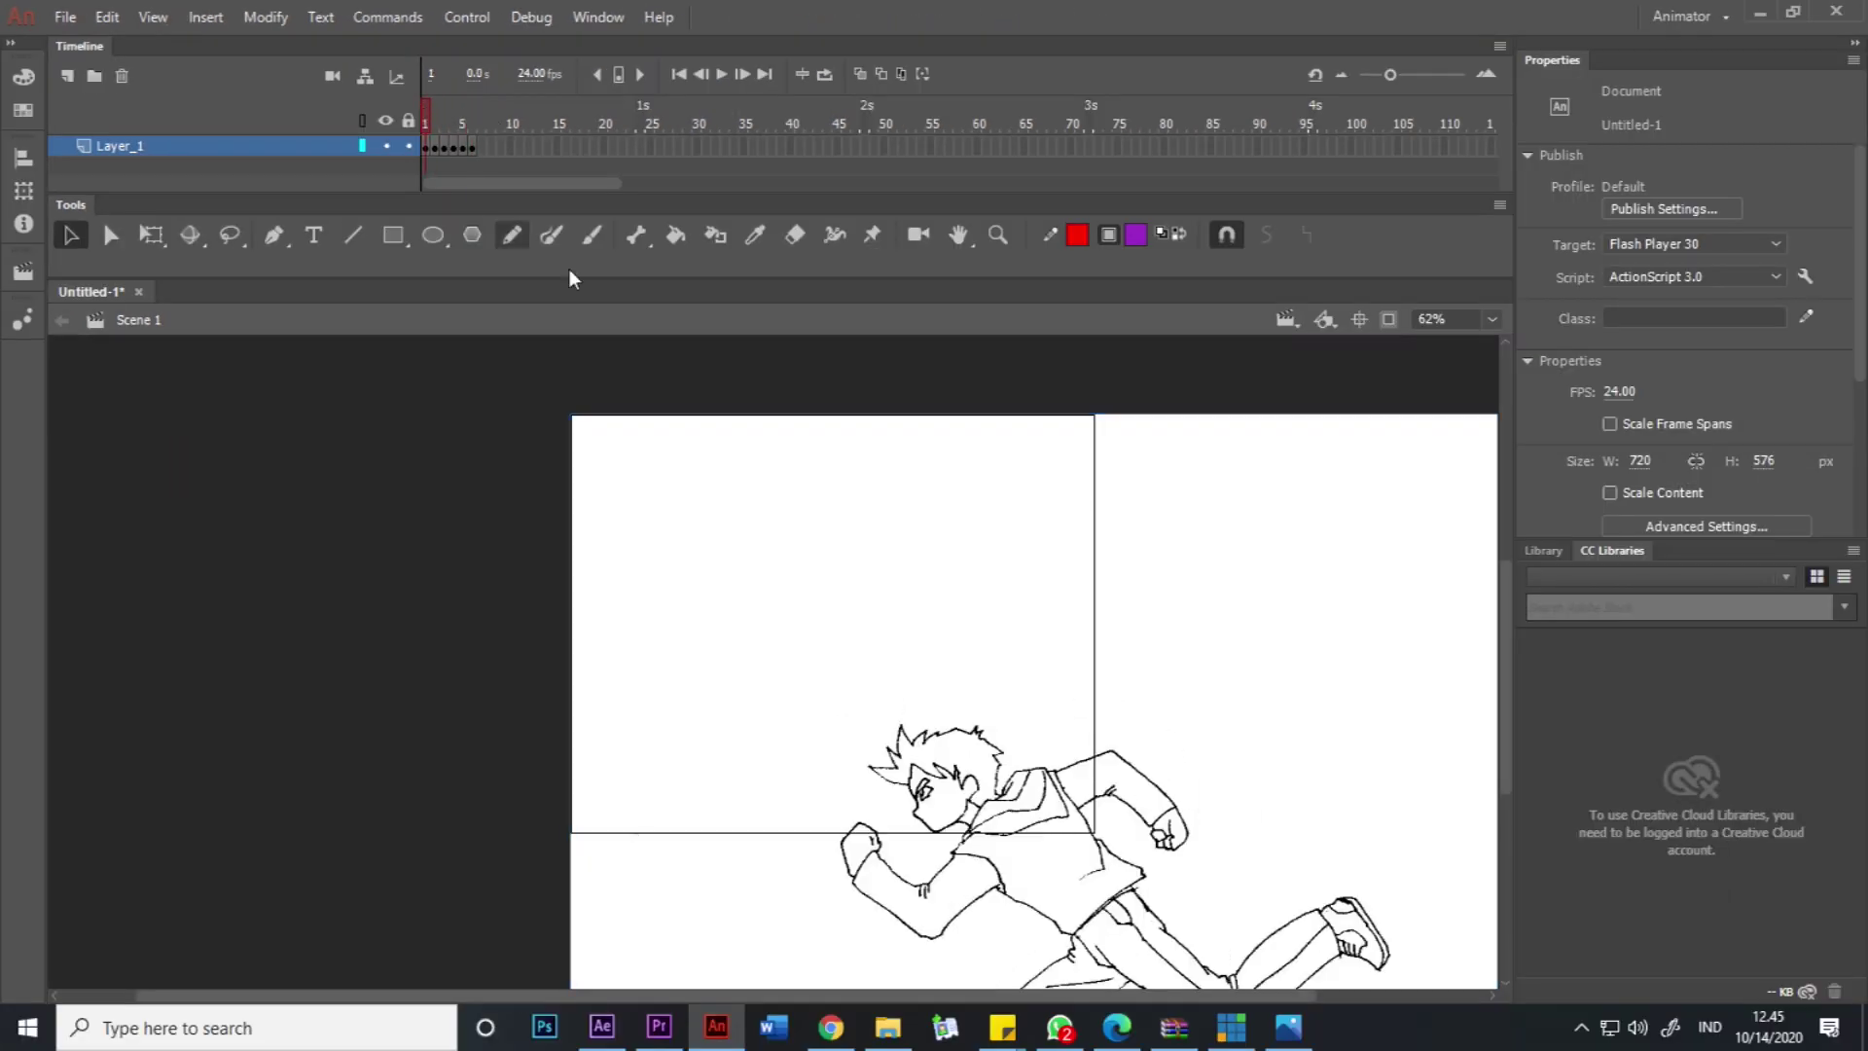
key(v)
scroll(1327, 545, down, 3)
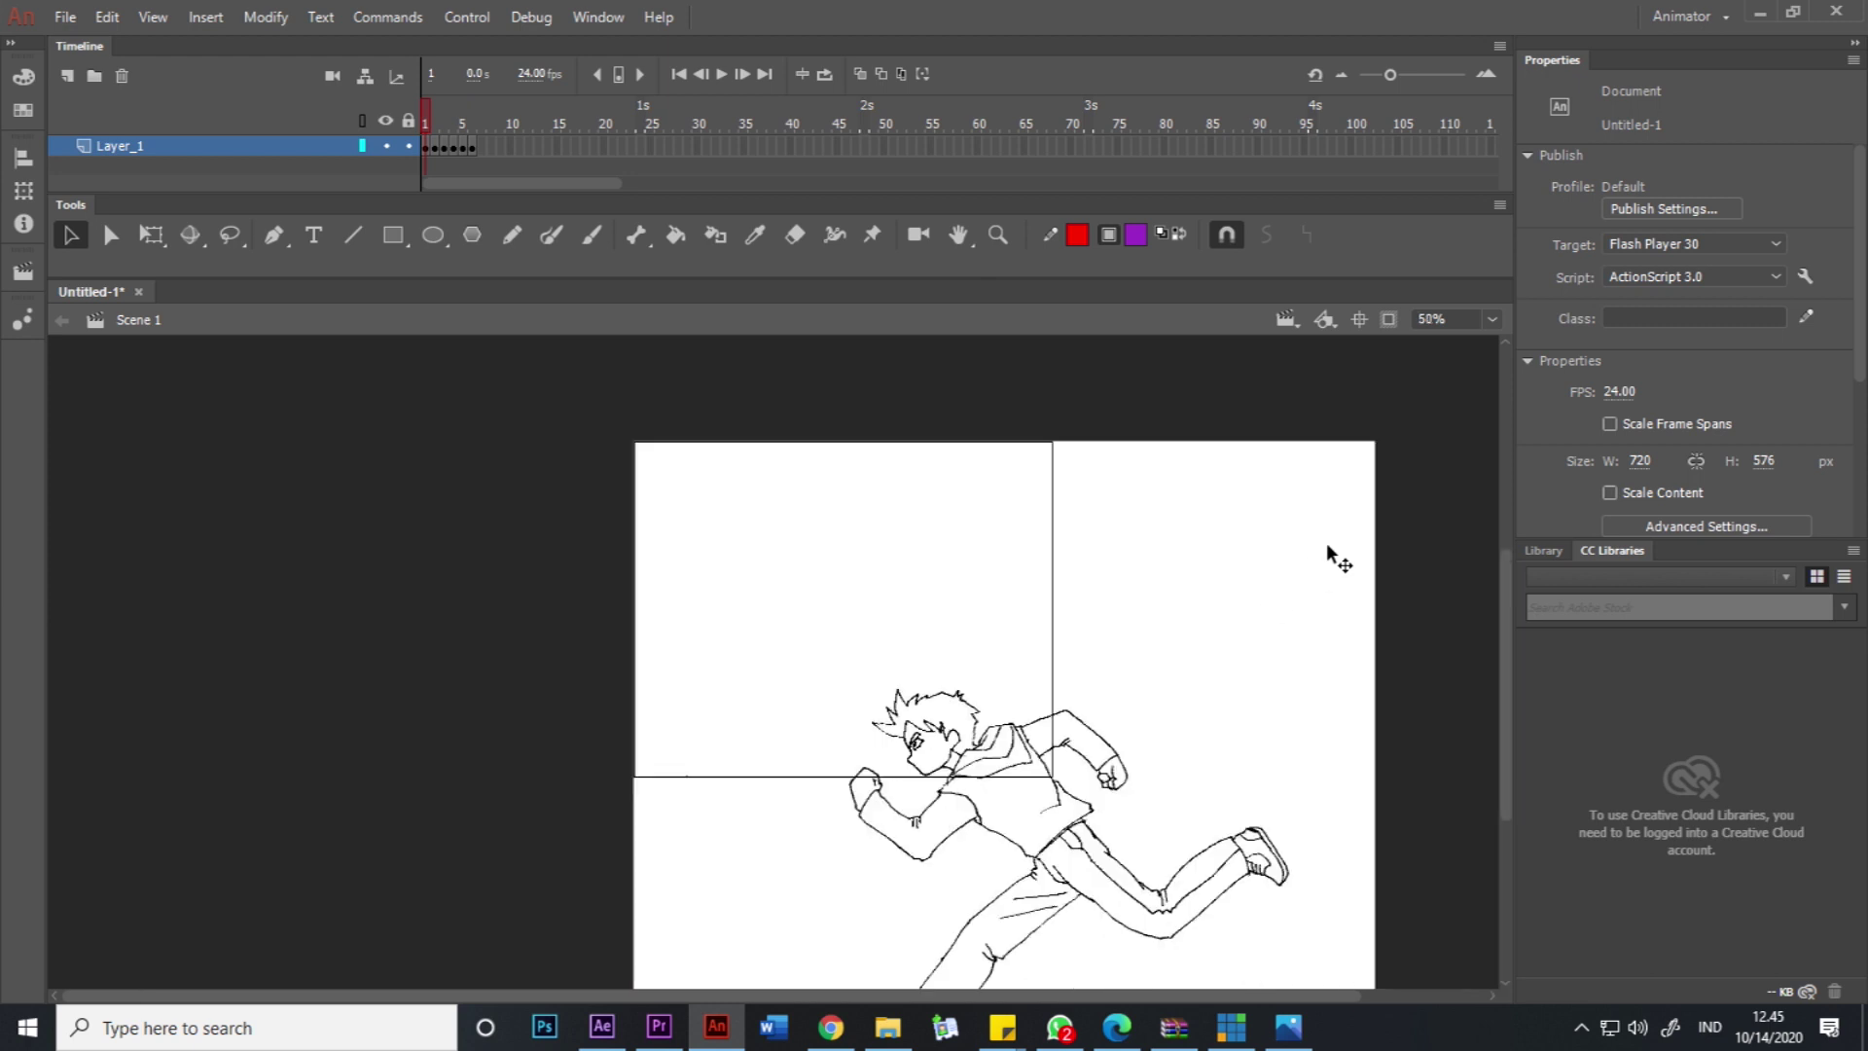
mouse_move(1506, 577)
mouse_down()
mouse_move(1506, 623)
mouse_move(1510, 591)
mouse_up()
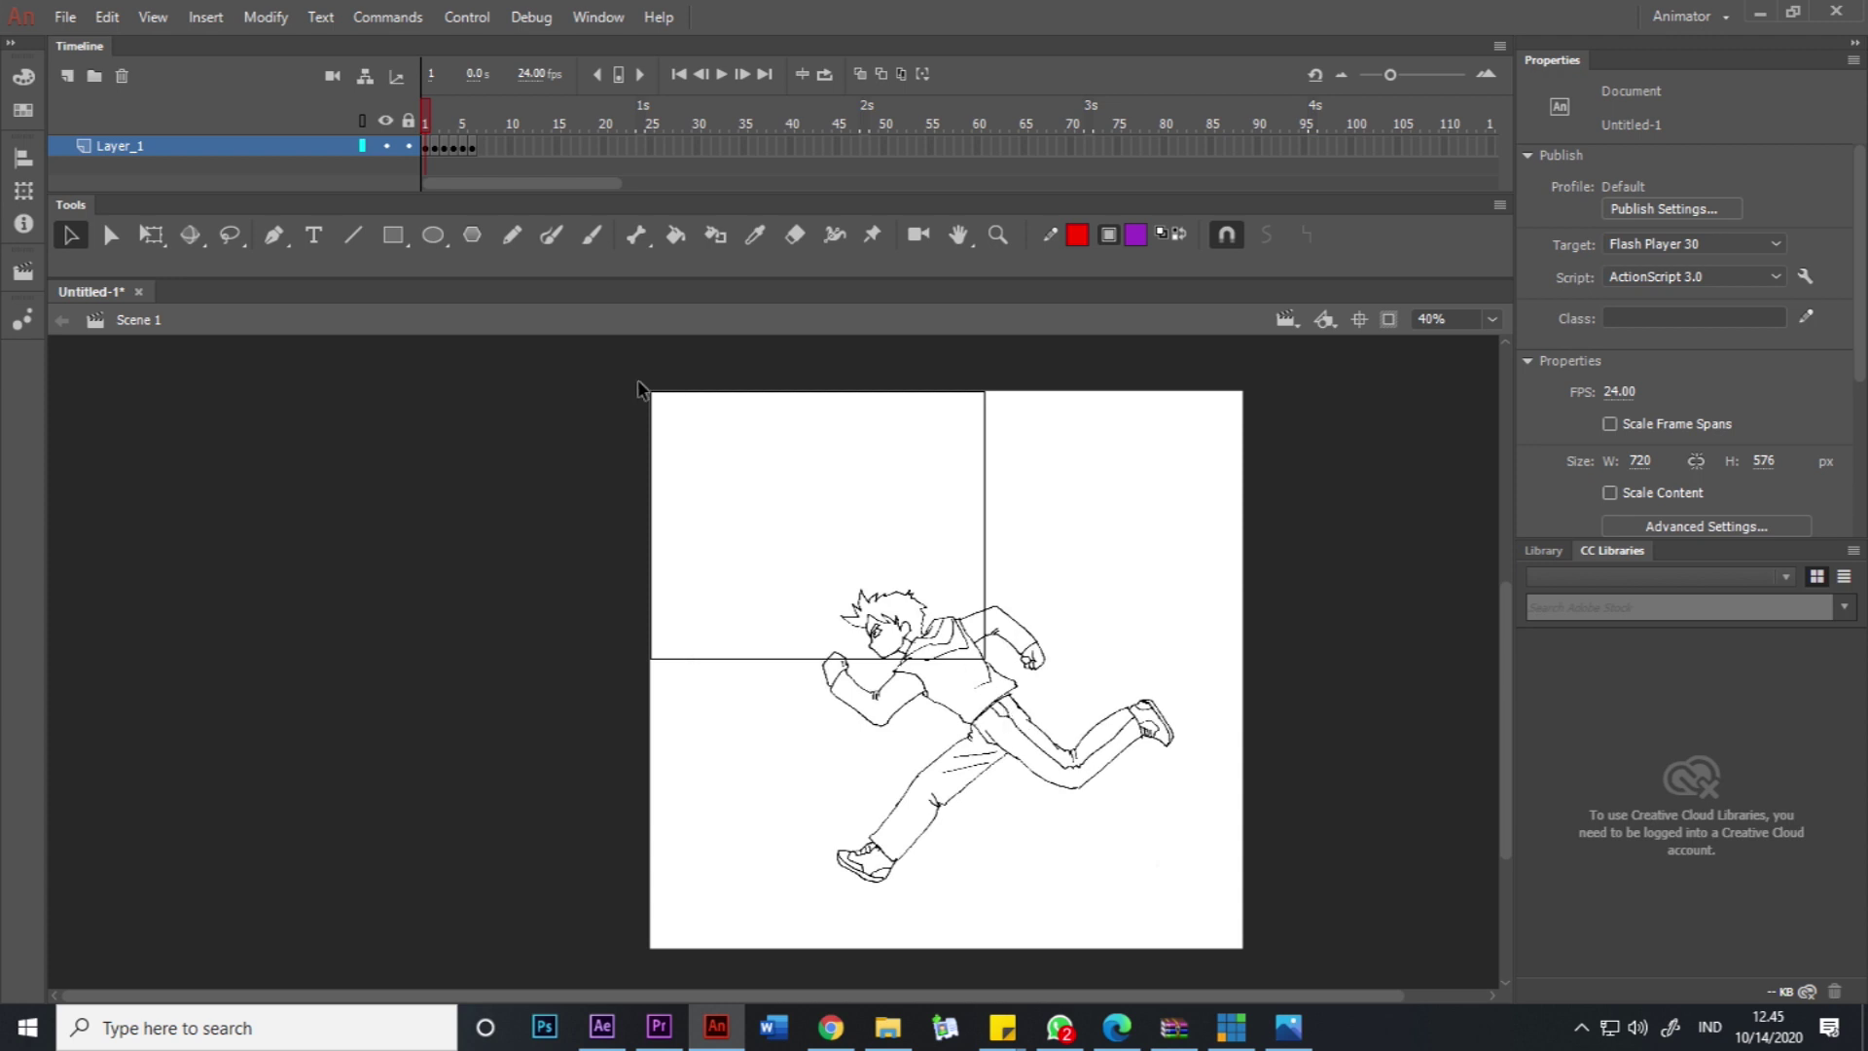
click(433, 146)
drag(1093, 588, 900, 564)
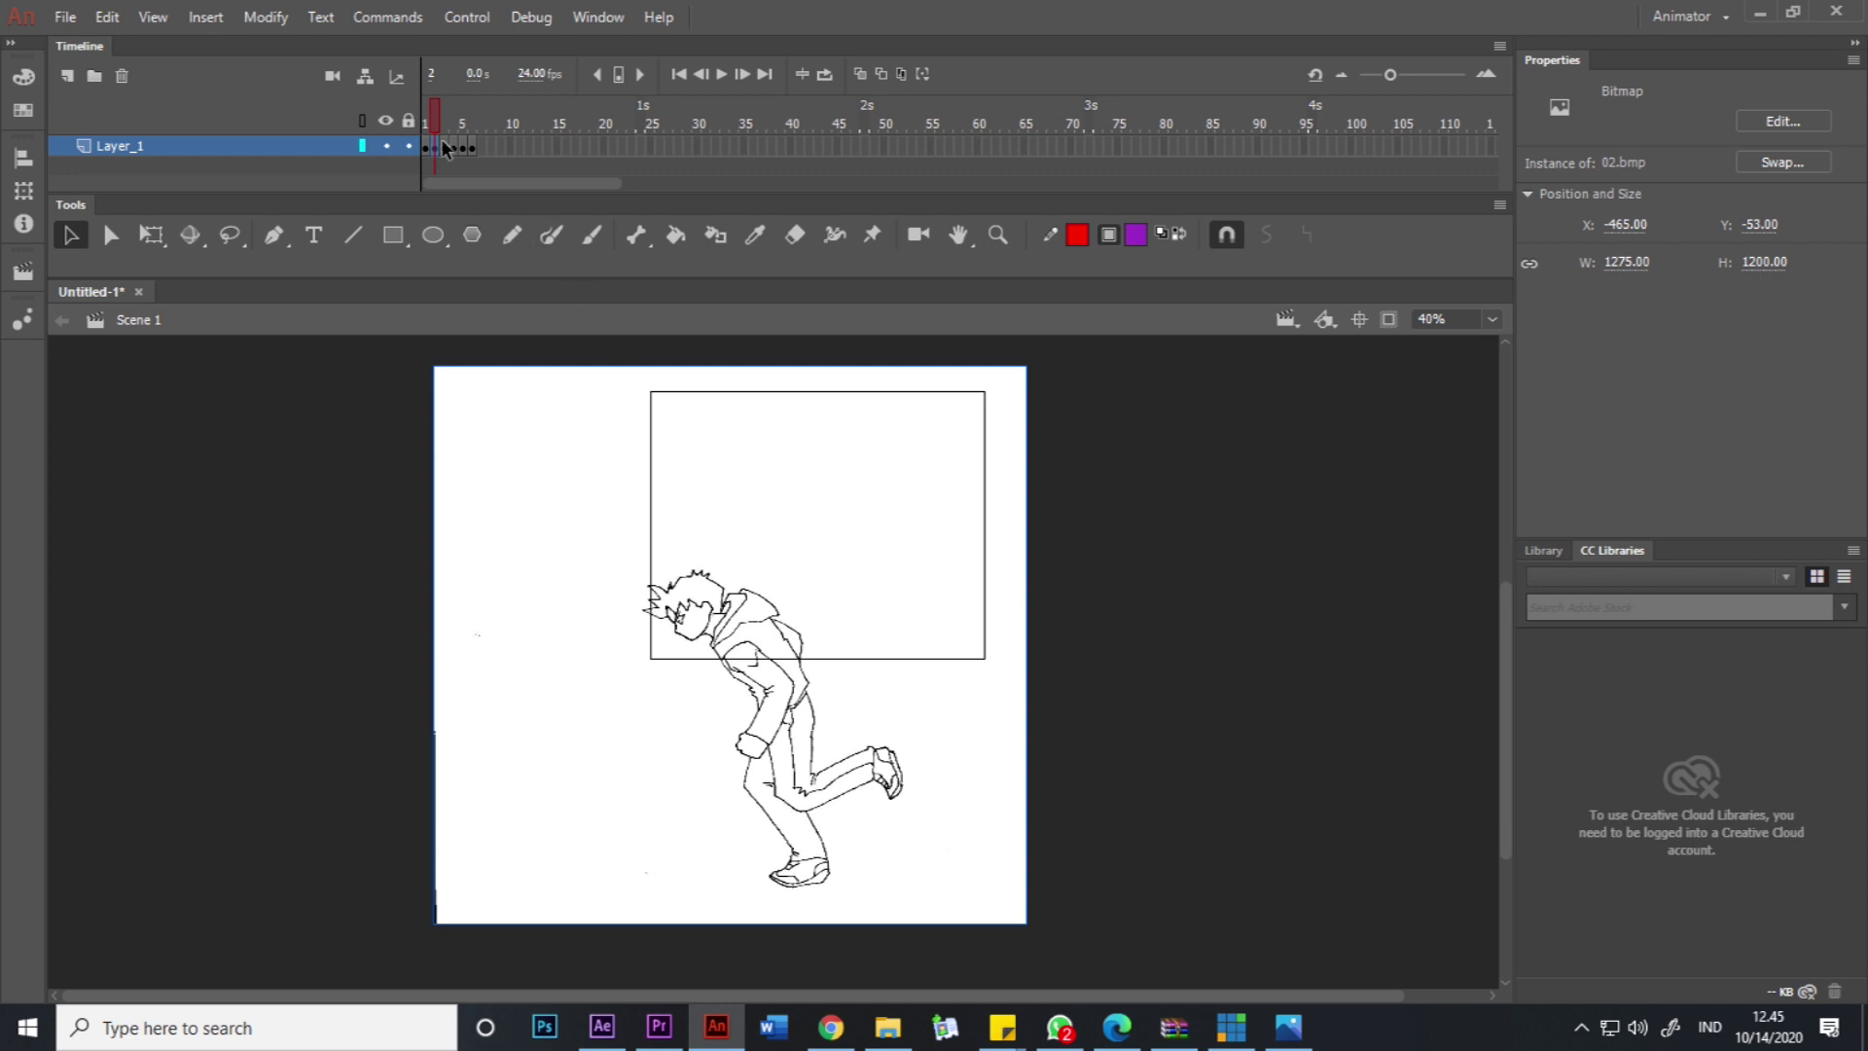
Play the run sequence from frame 1 and scrub back to frame 2 to check the shifted drawing.
click(421, 117)
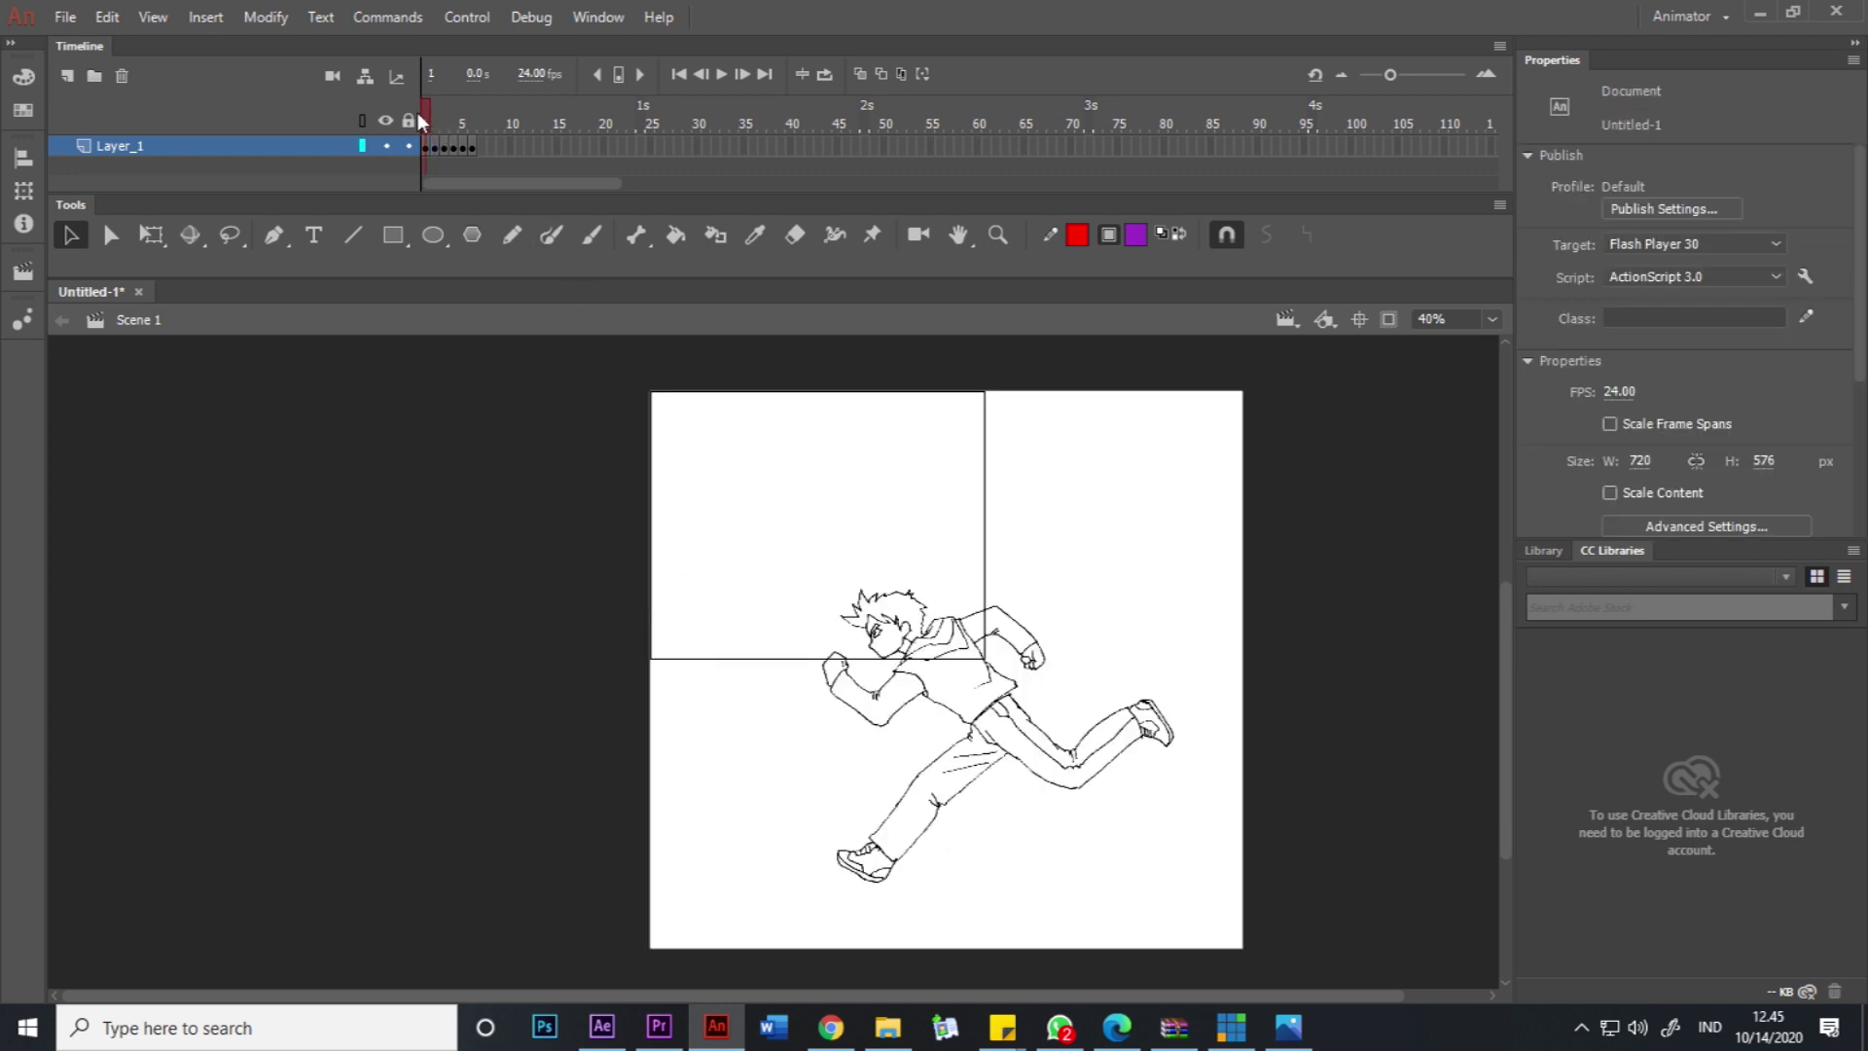
key(Return)
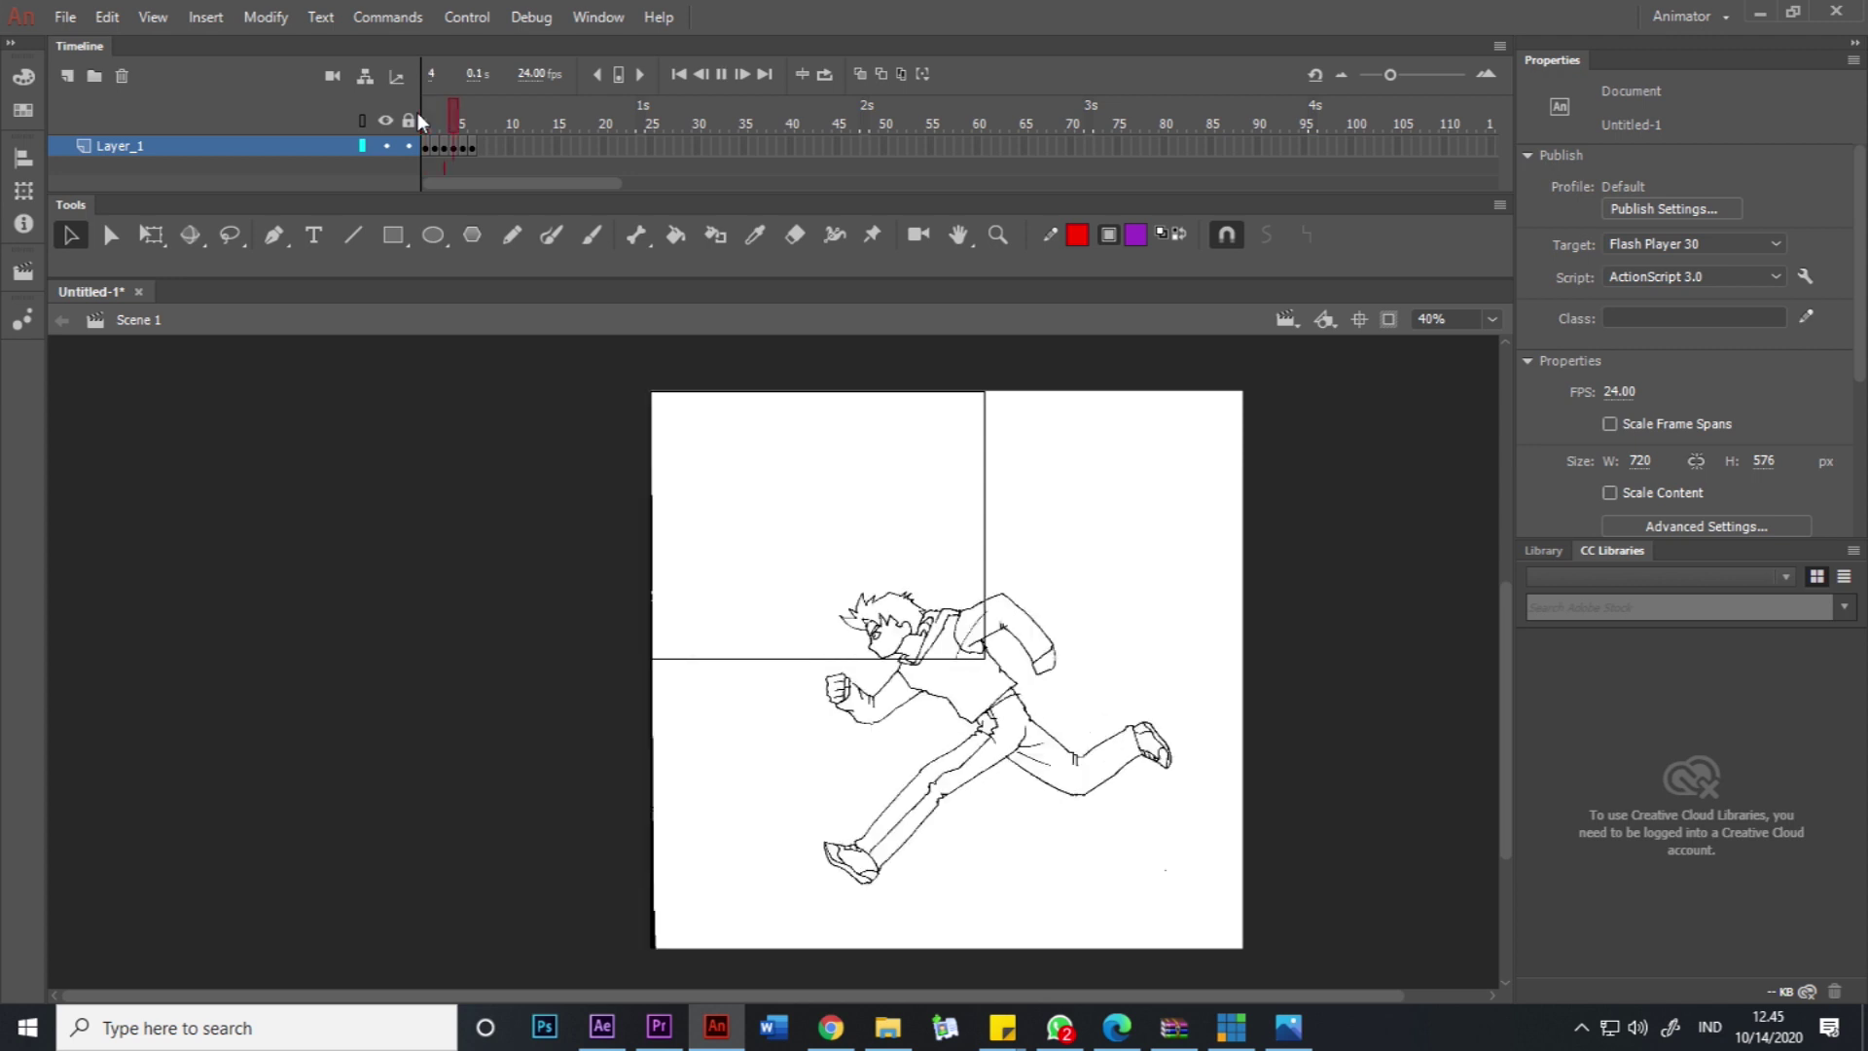
mouse_move(470, 103)
mouse_down()
mouse_move(412, 92)
mouse_move(433, 103)
mouse_up()
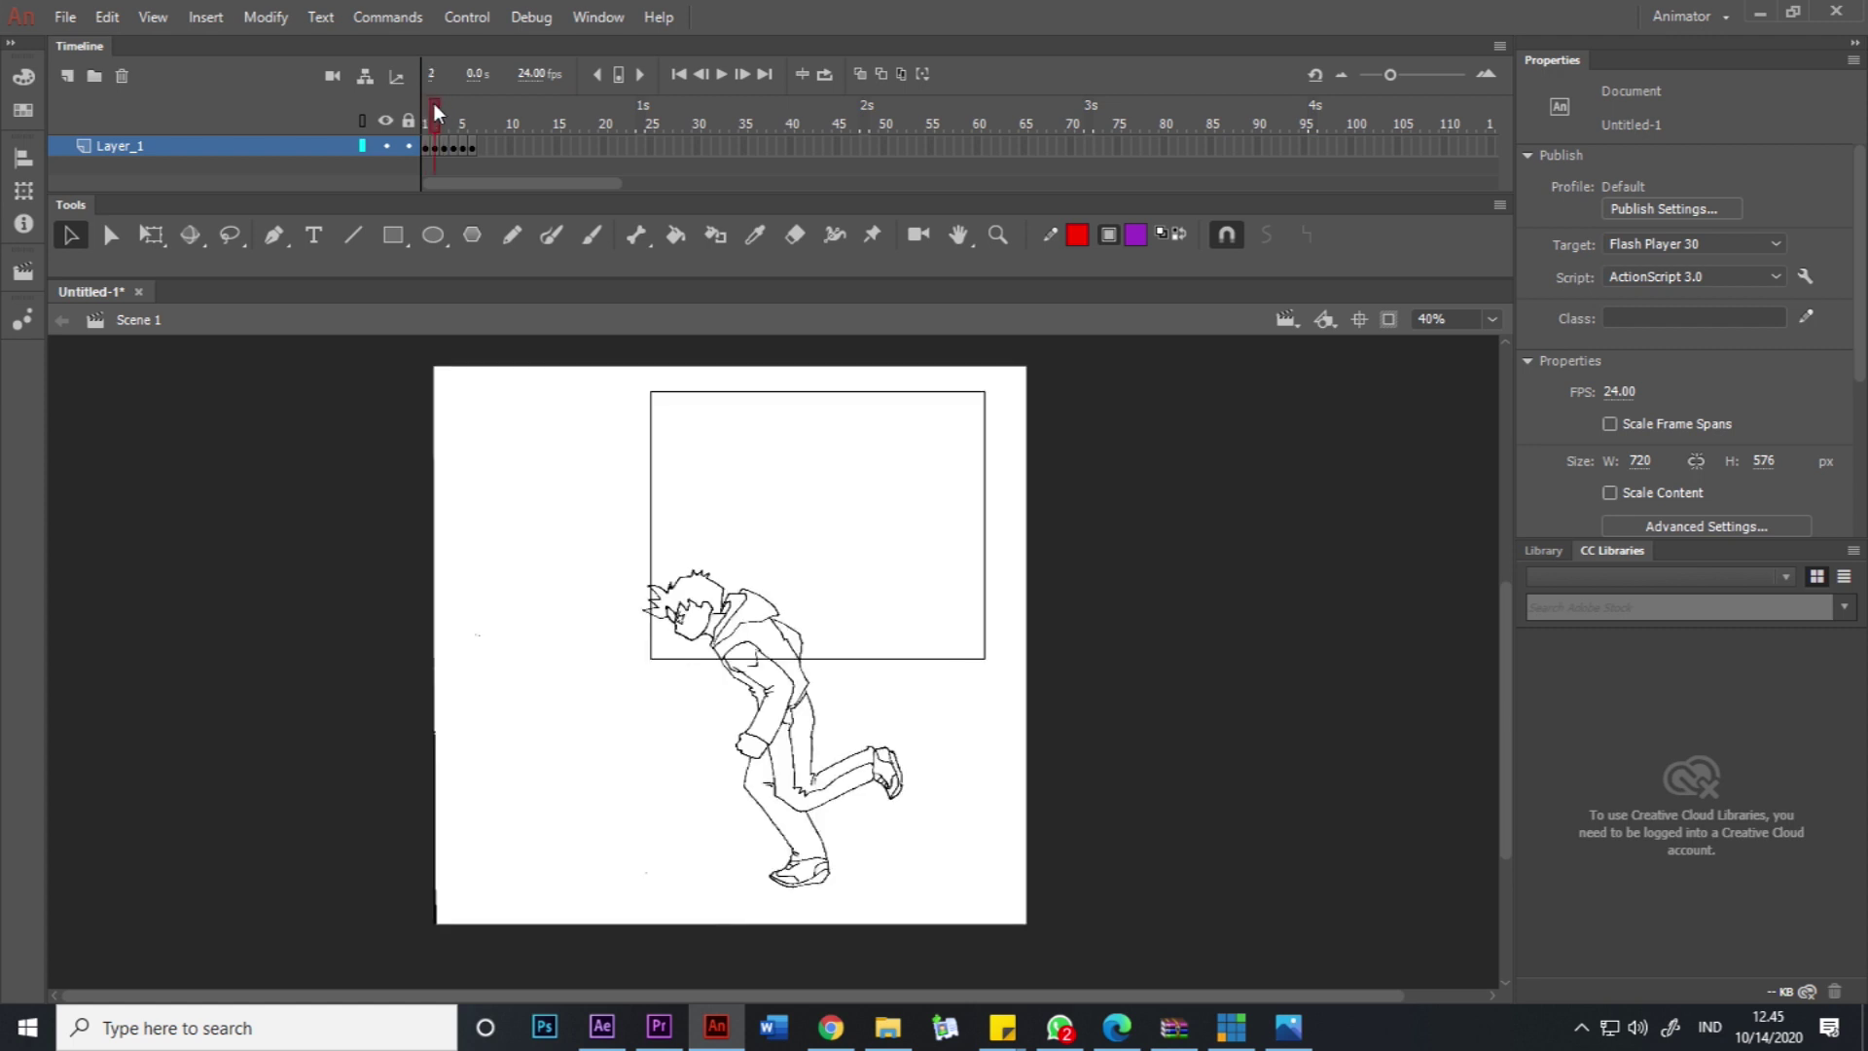
Undo the shift of the frame 2 bitmap and return the playhead to frame 1.
key(comma)
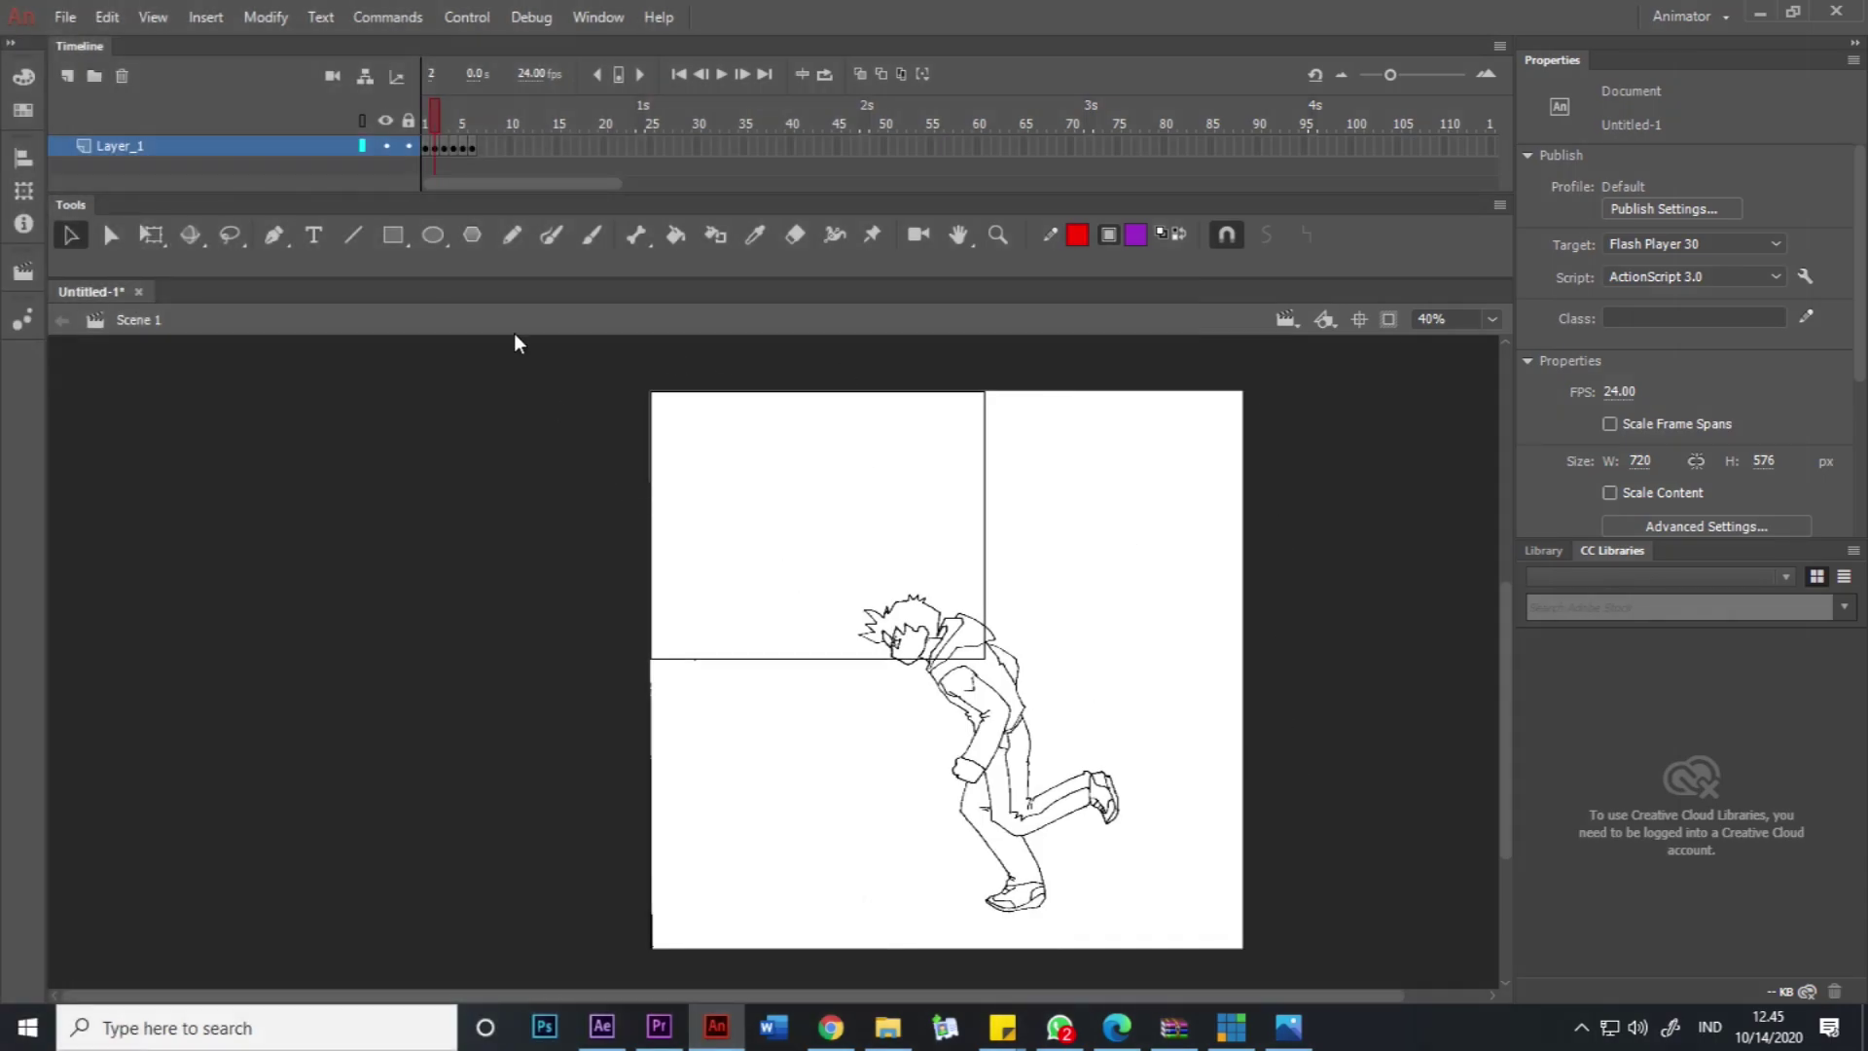
drag(433, 108, 416, 101)
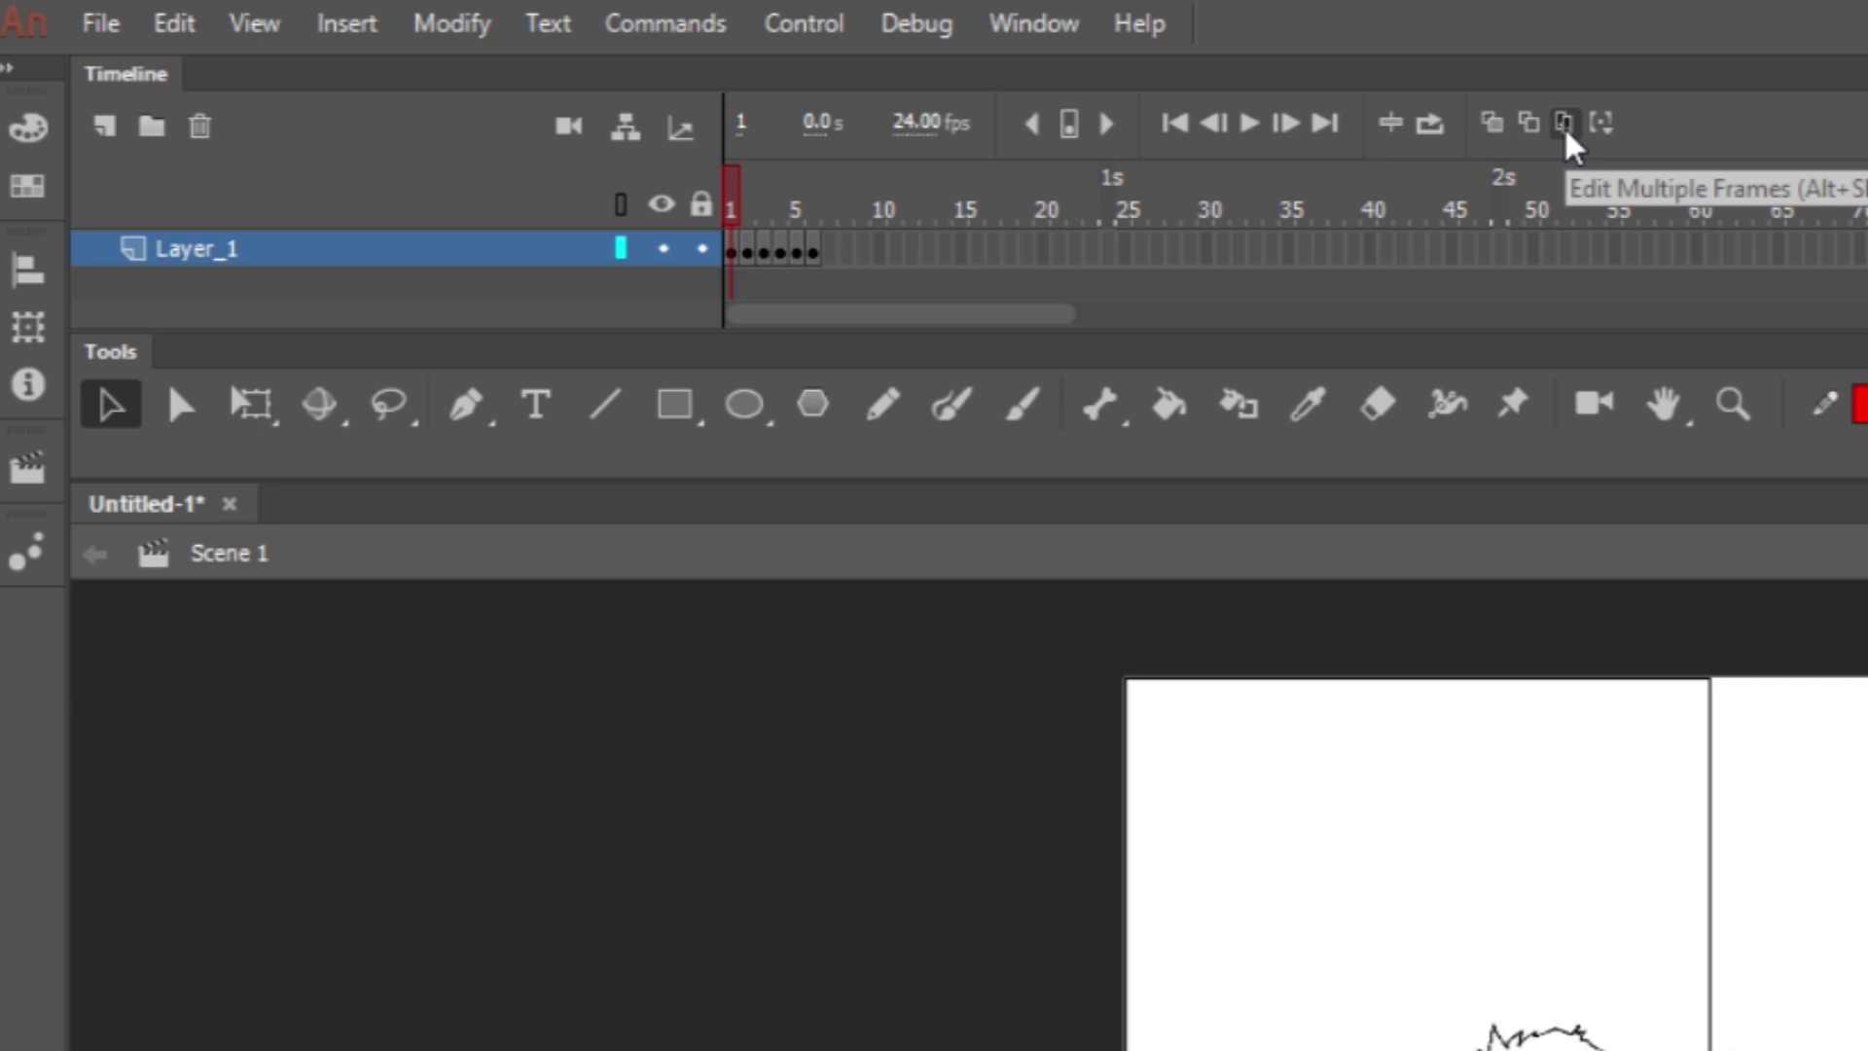
Enable Edit Multiple Frames over frames 1 to 6 and select all of Layer_1's frames.
click(1566, 124)
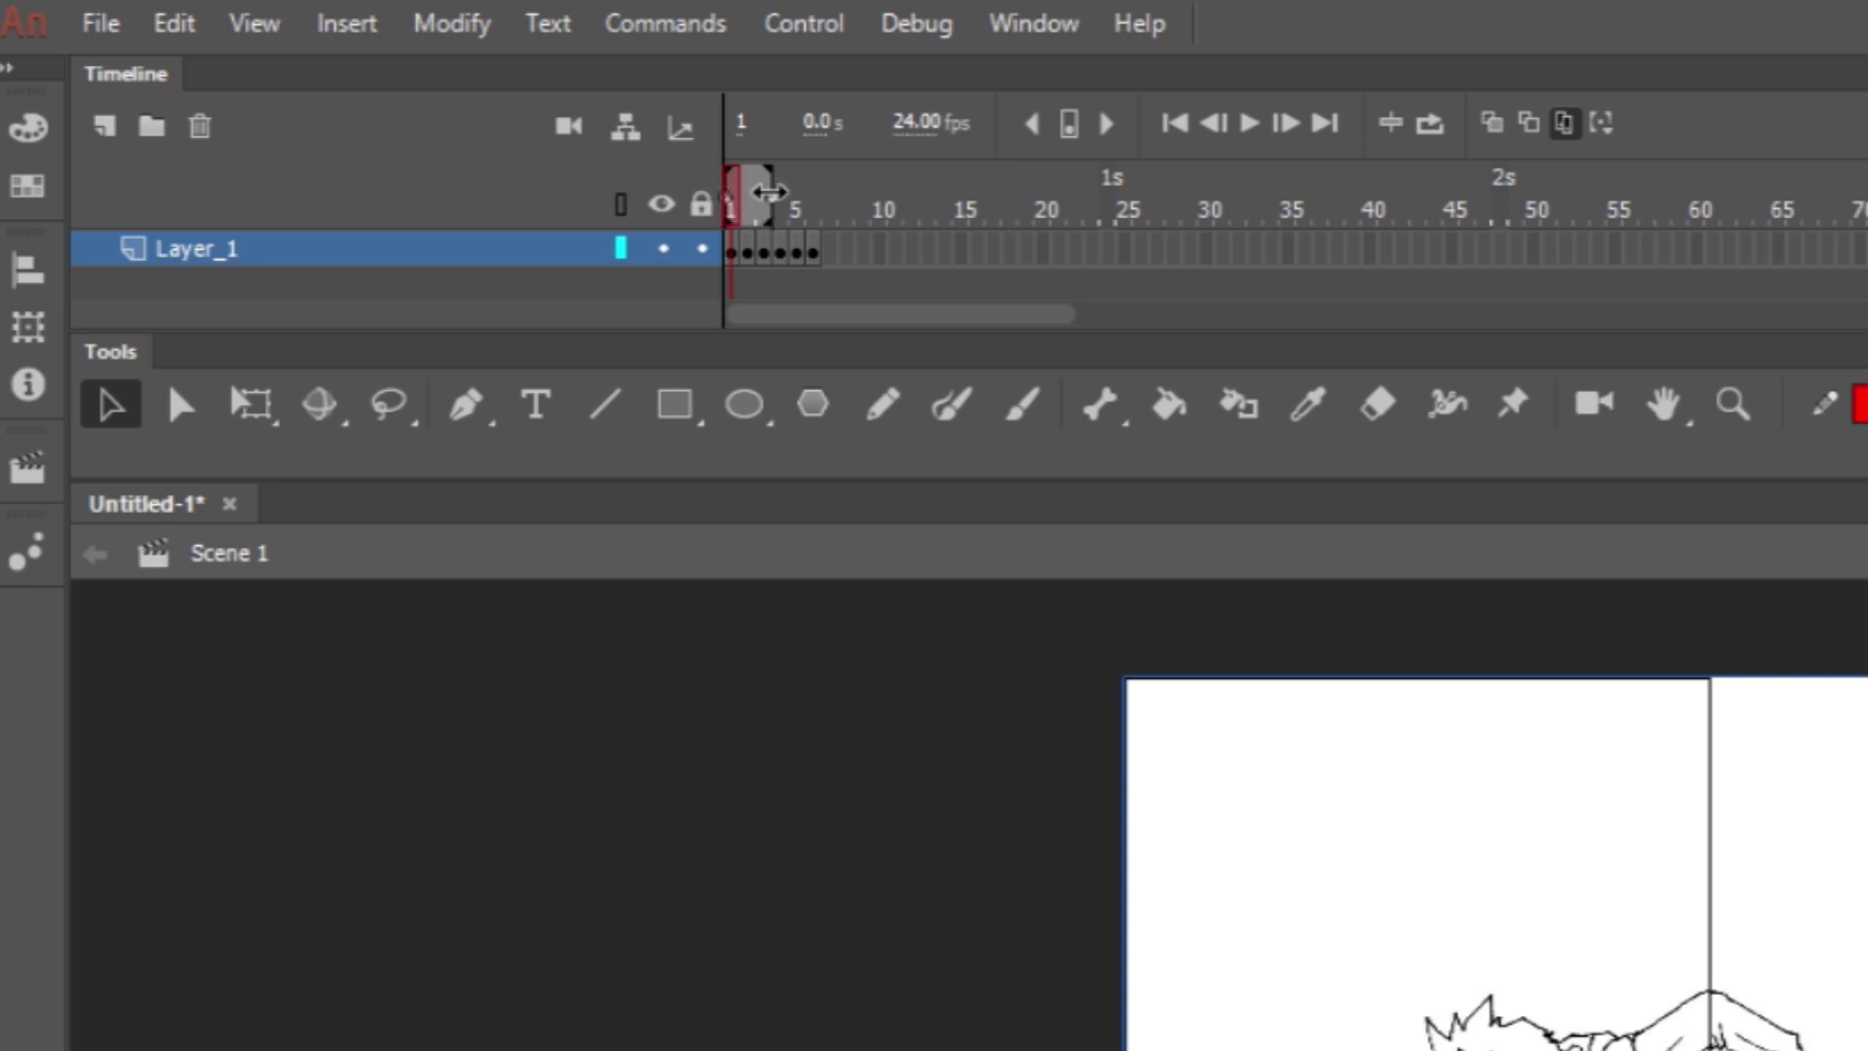
drag(769, 191, 835, 191)
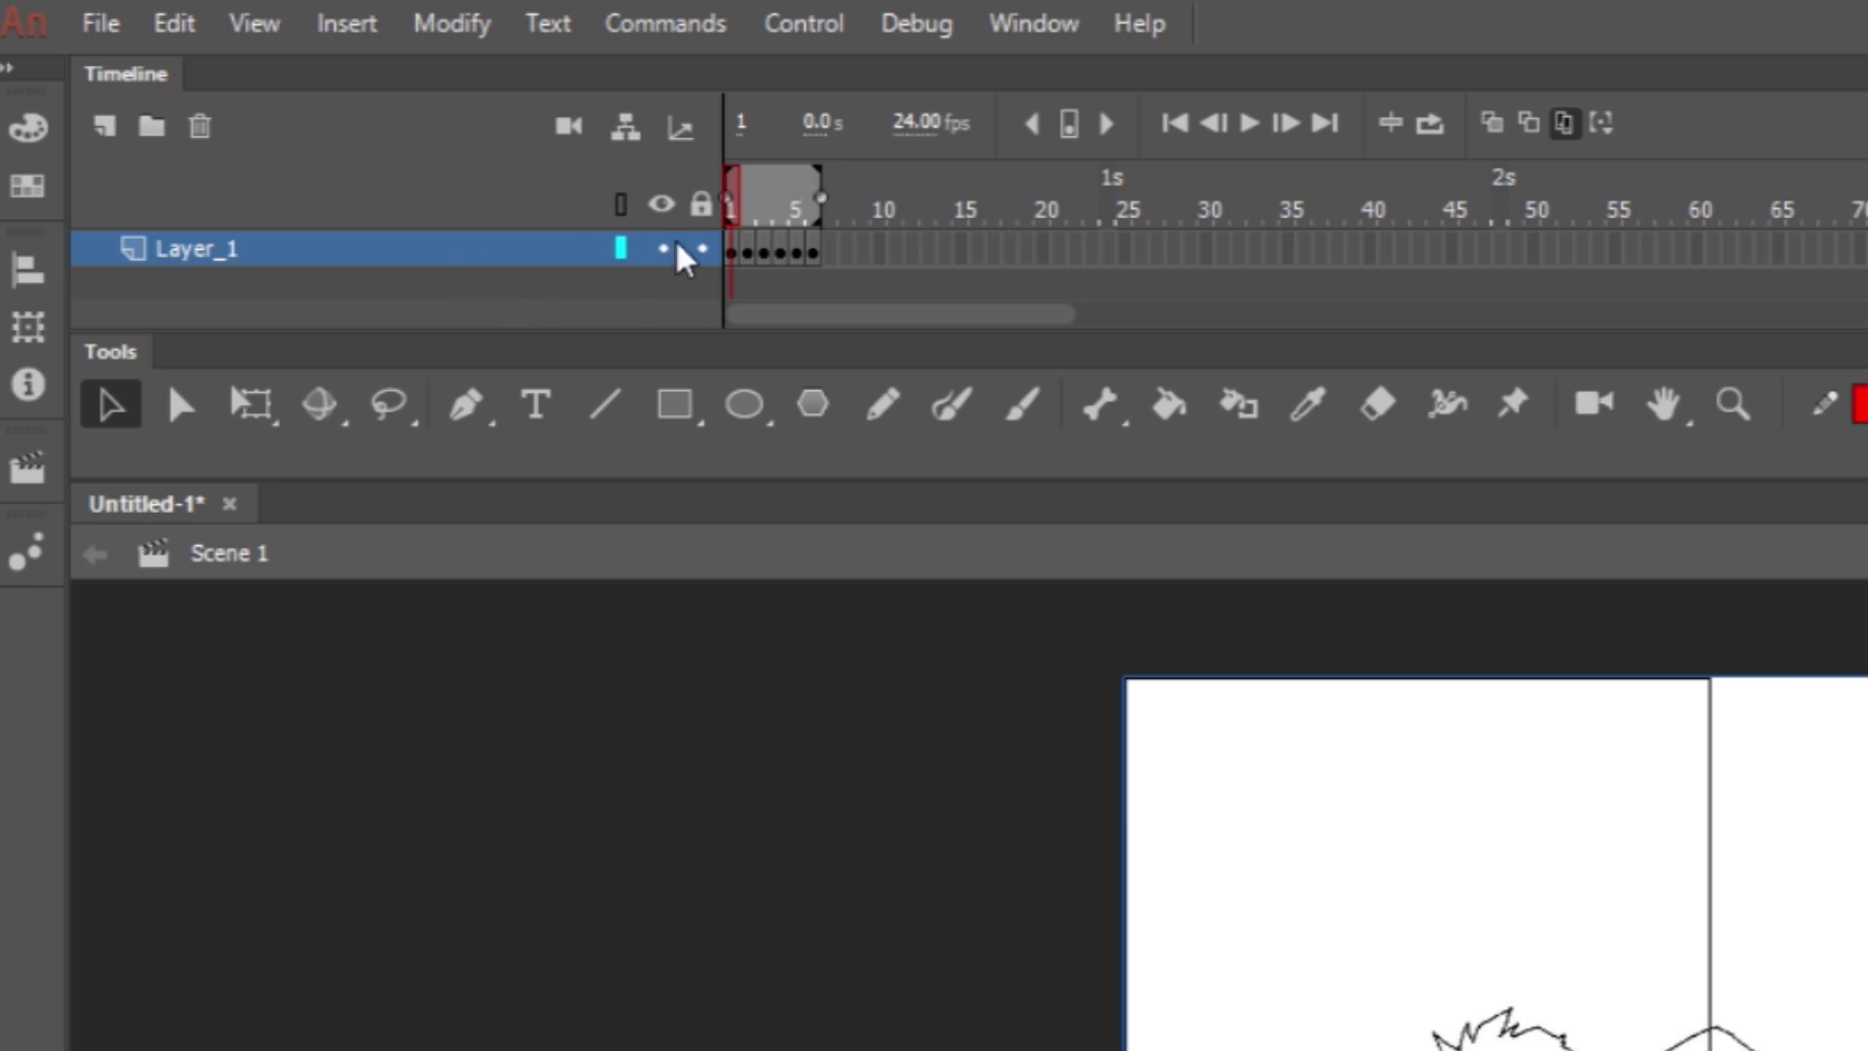
click(257, 250)
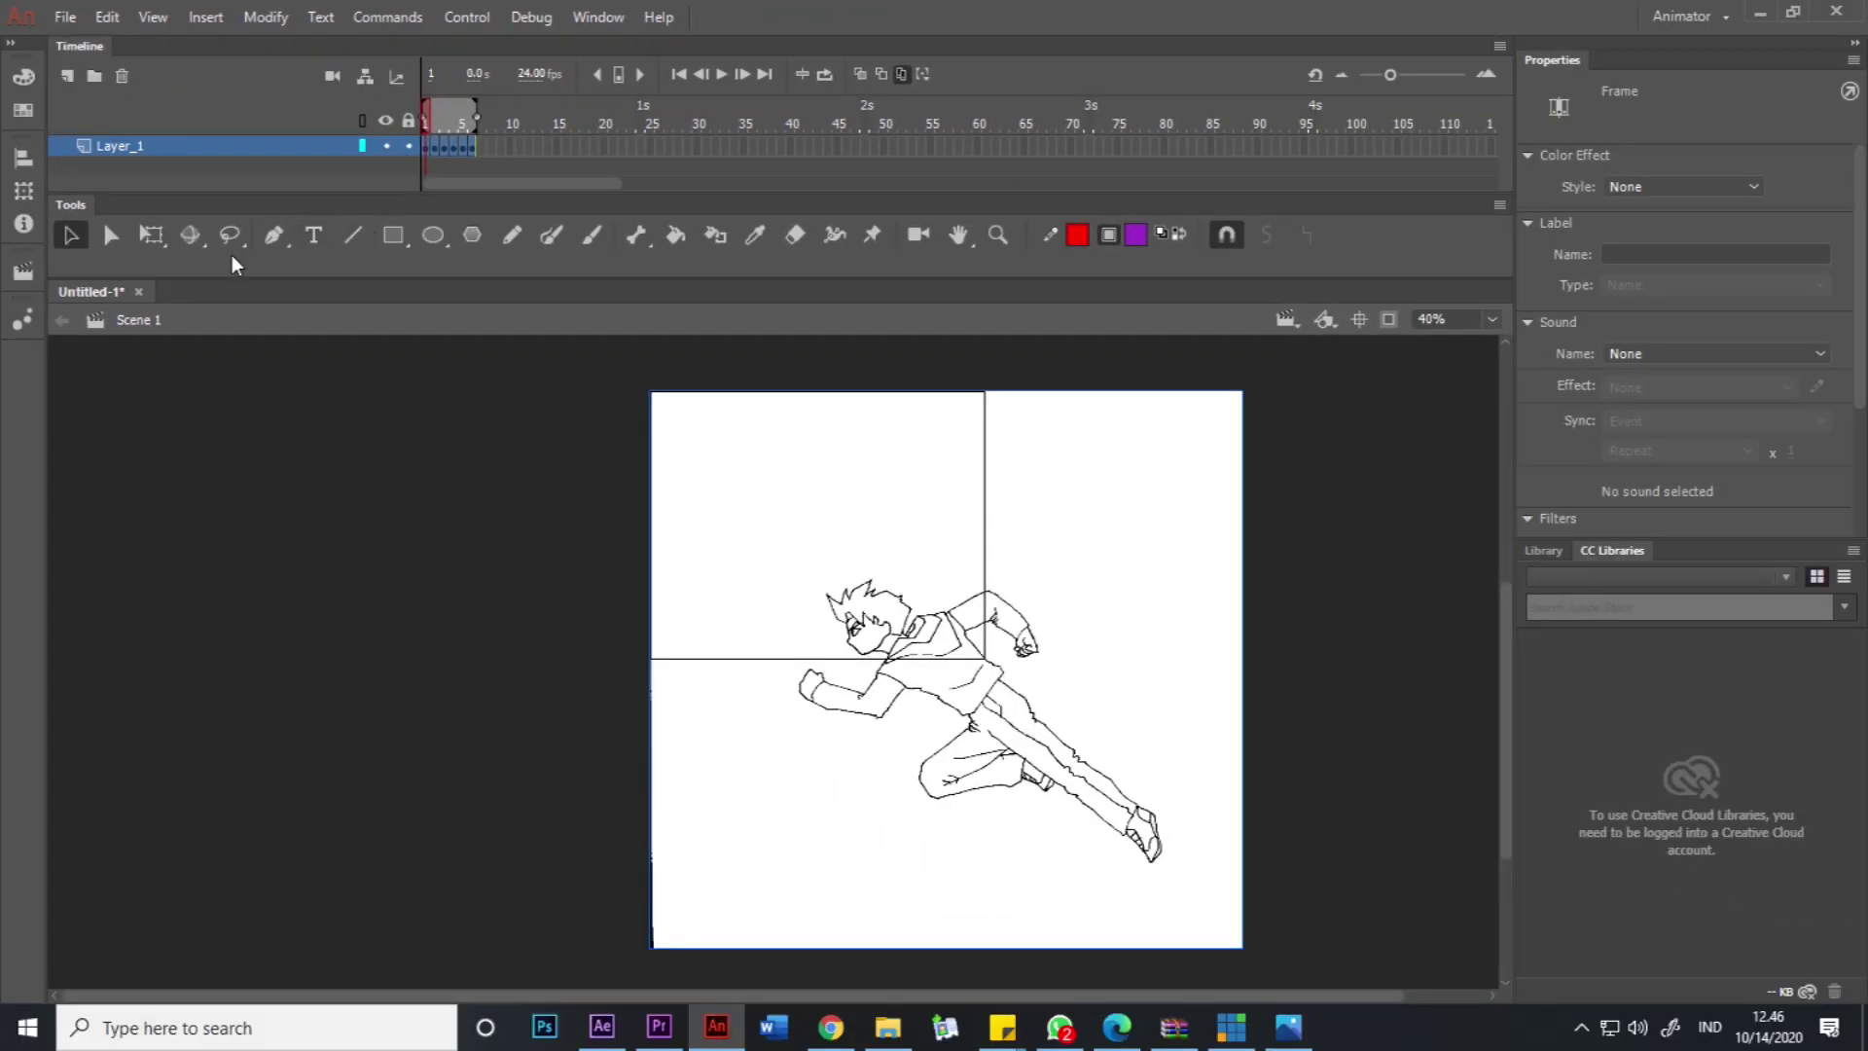
Scale the selected bitmaps in all six frames proportionally to 50%.
click(26, 197)
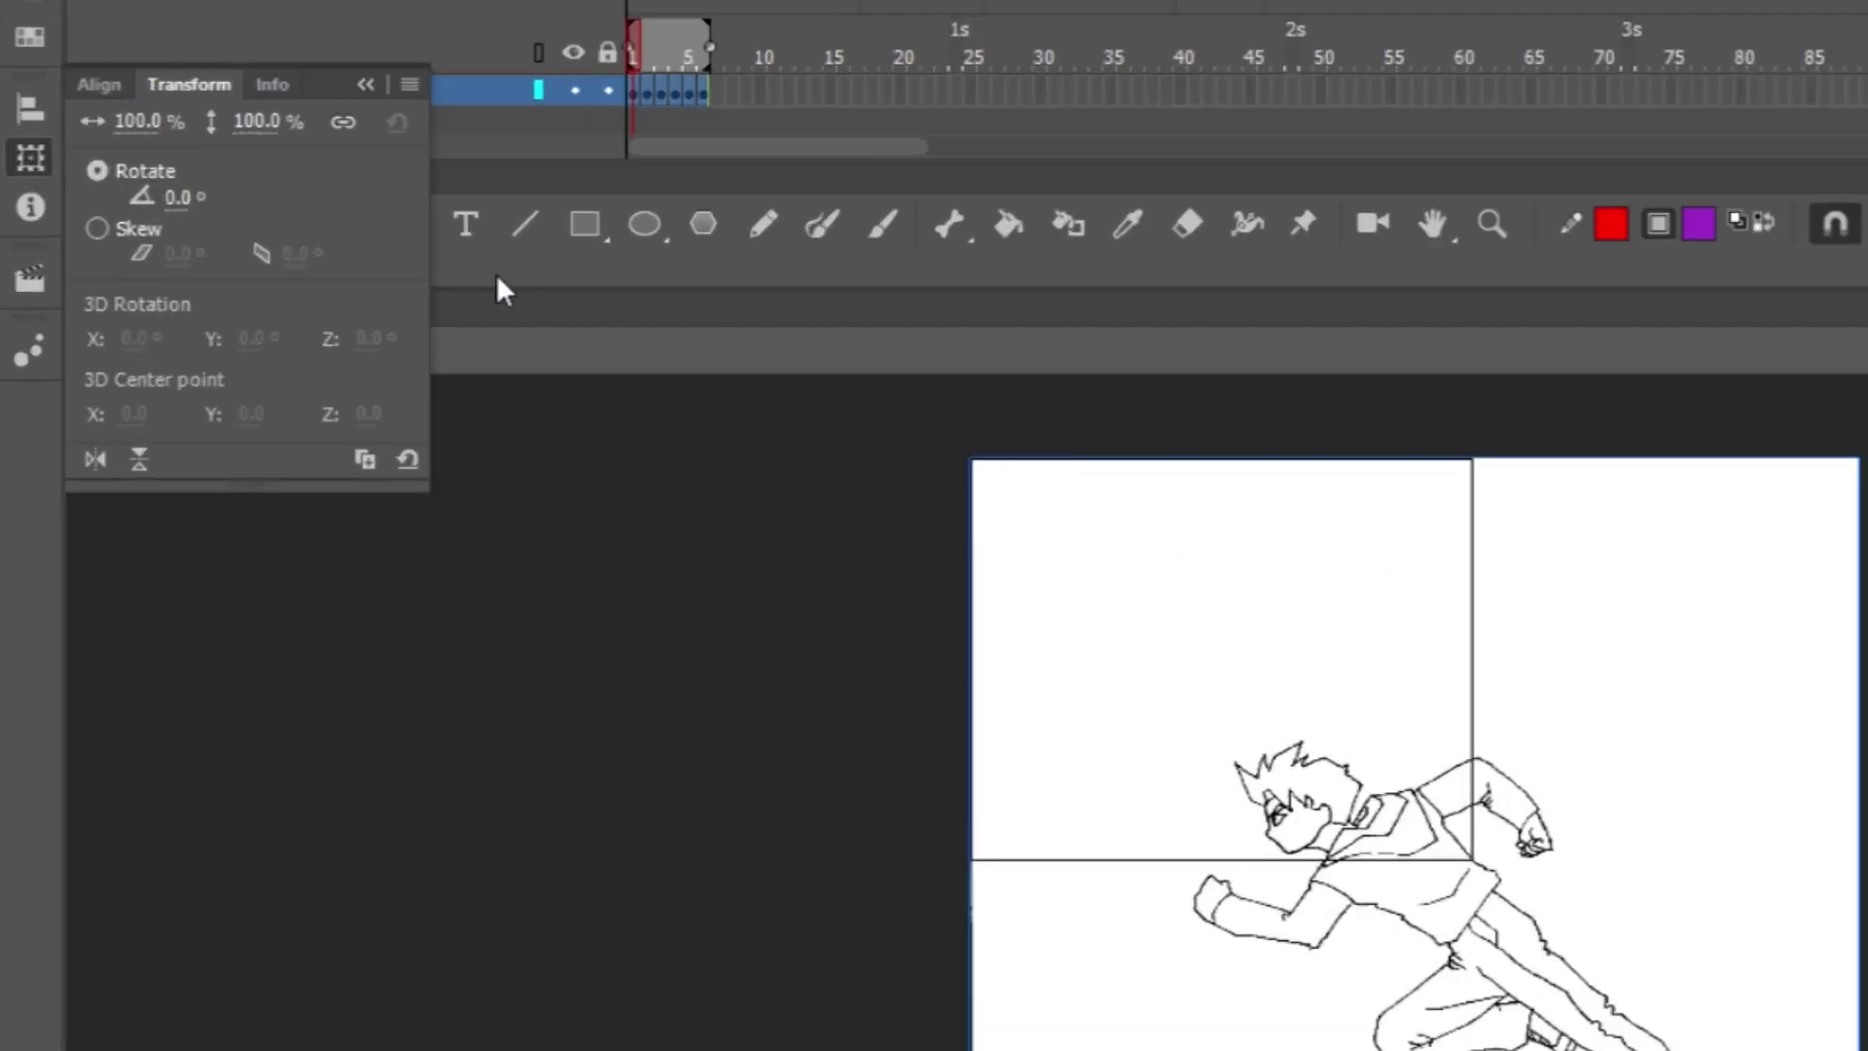
click(344, 125)
click(343, 125)
text(50)
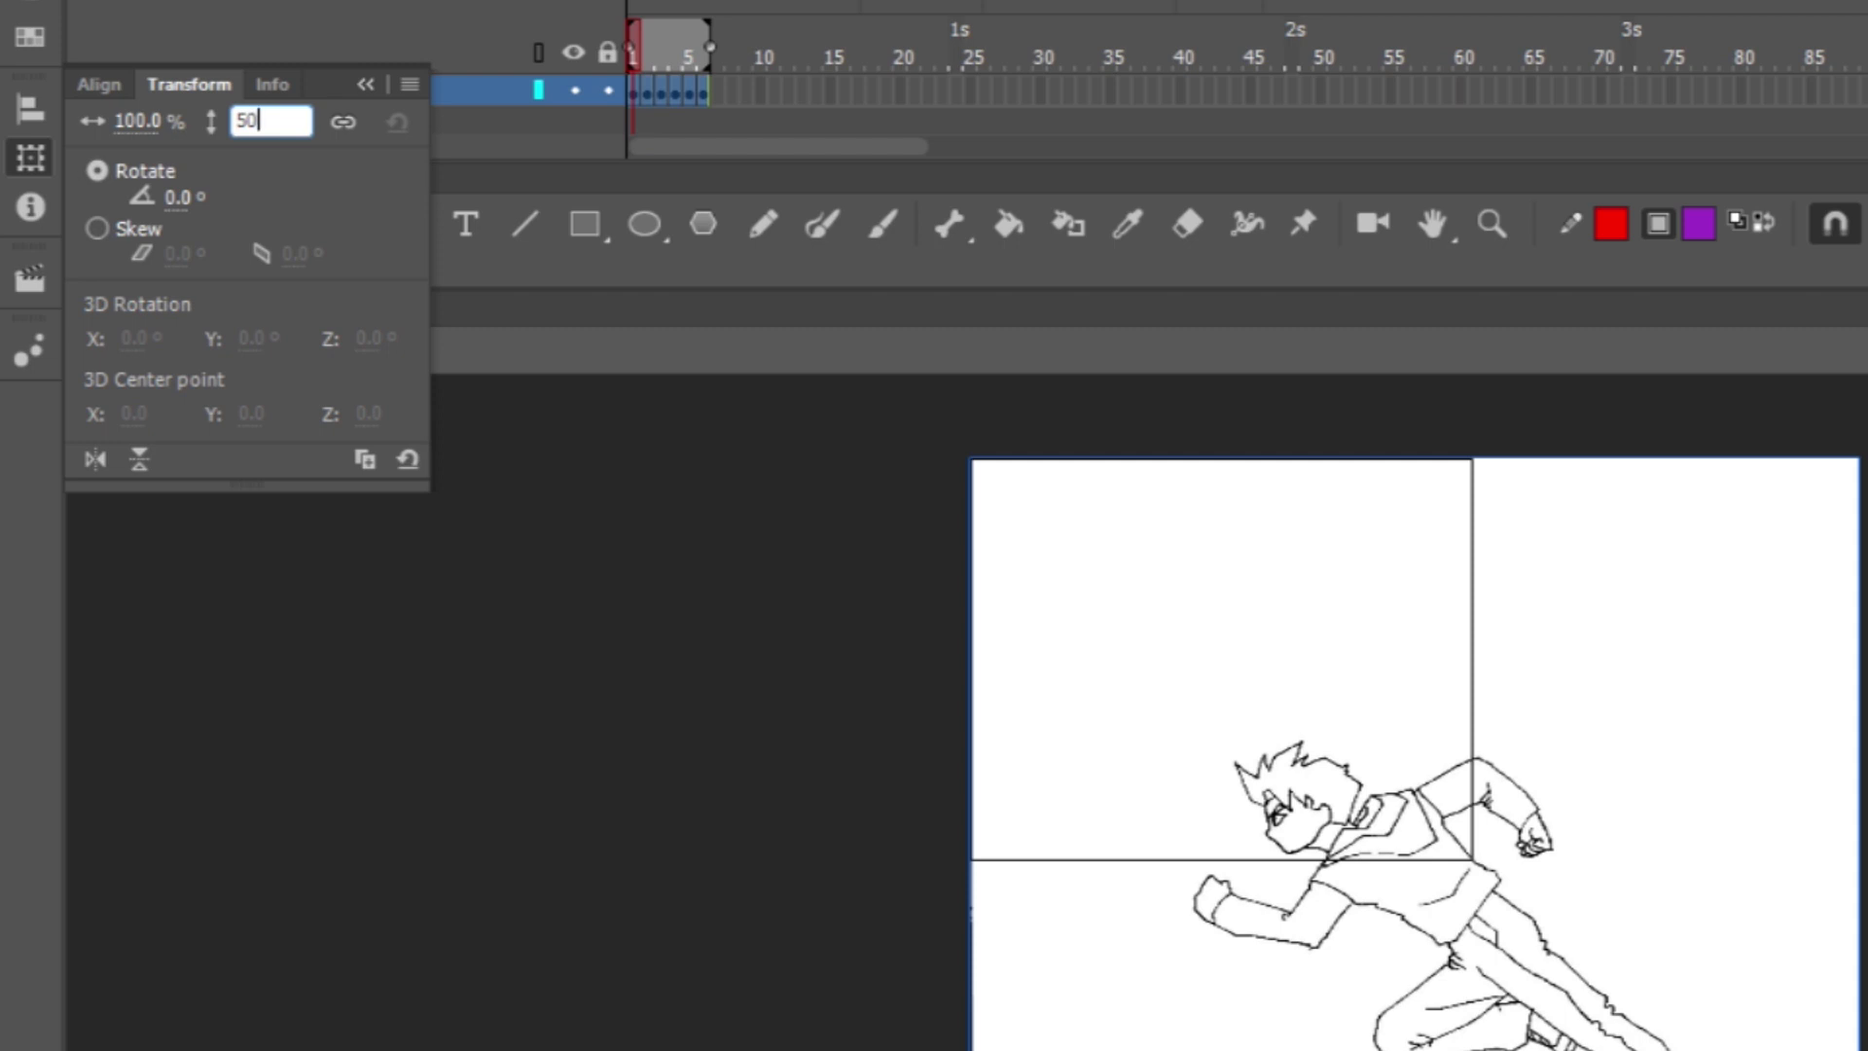
key(Return)
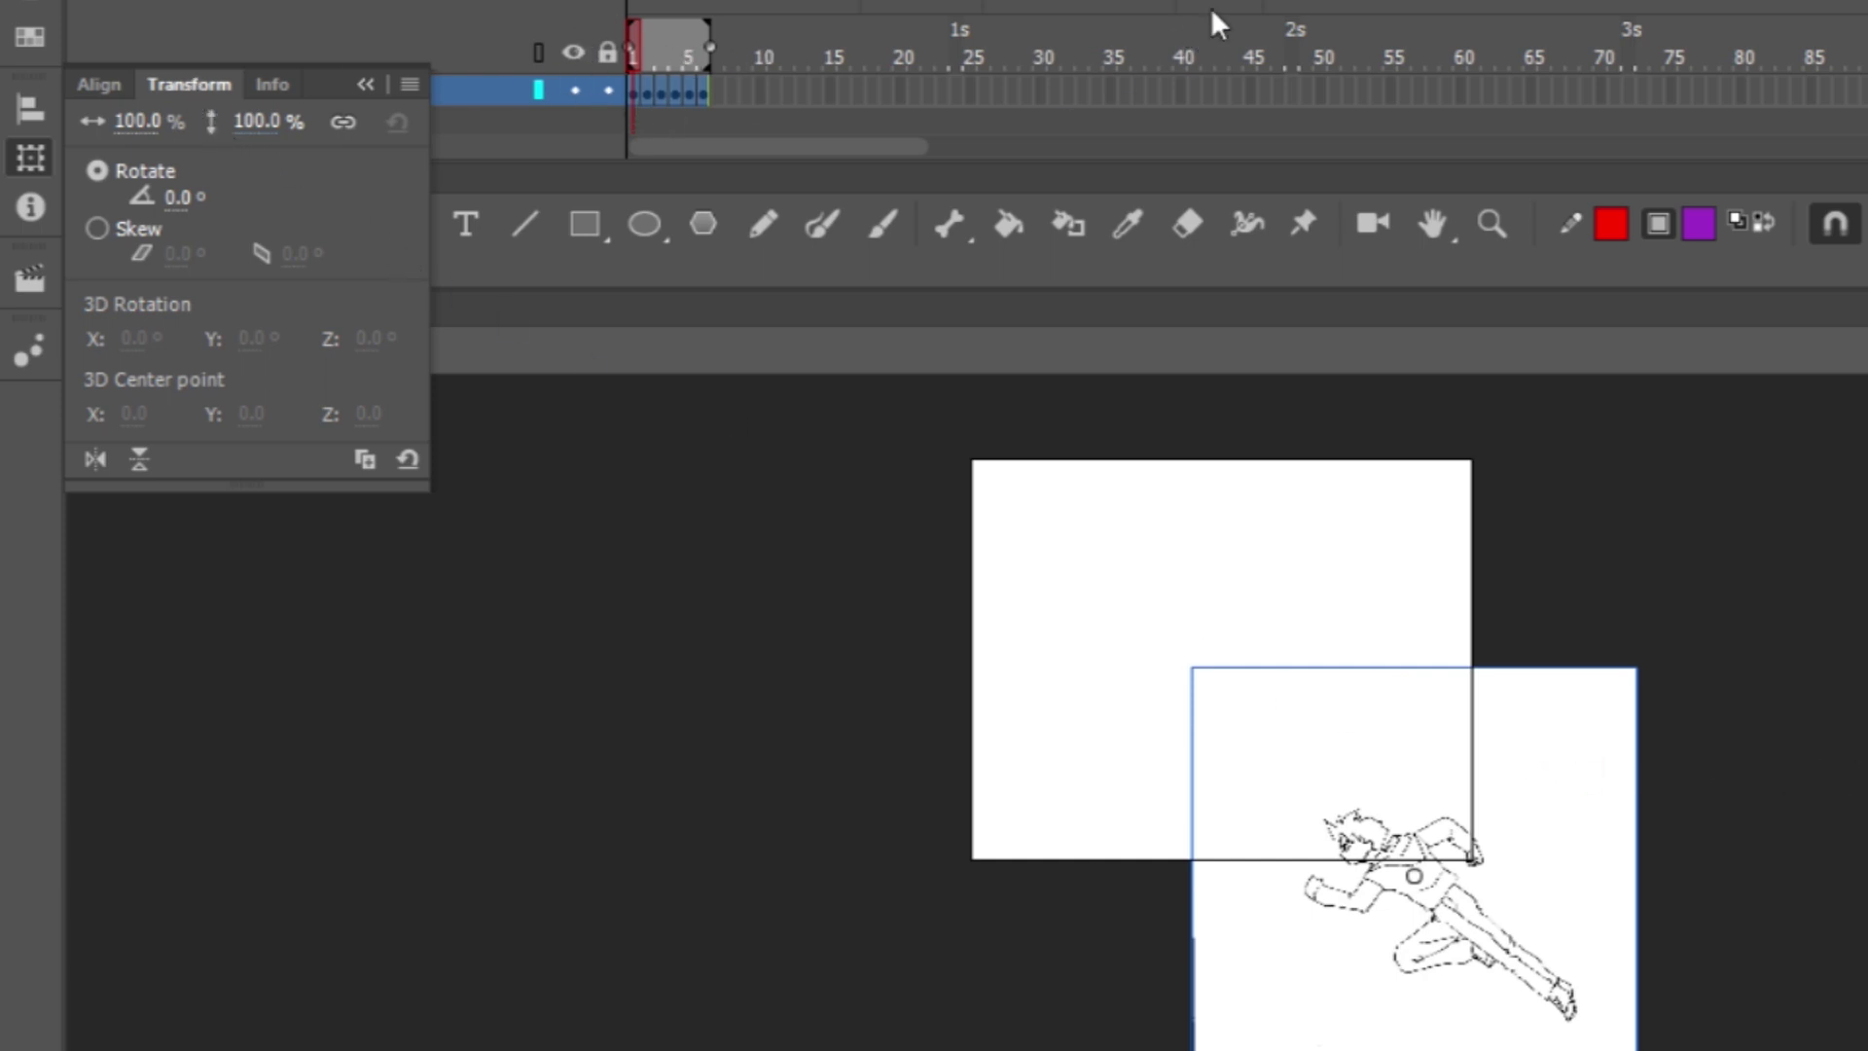
Centre all the selected bitmaps horizontally and vertically on the stage.
click(98, 86)
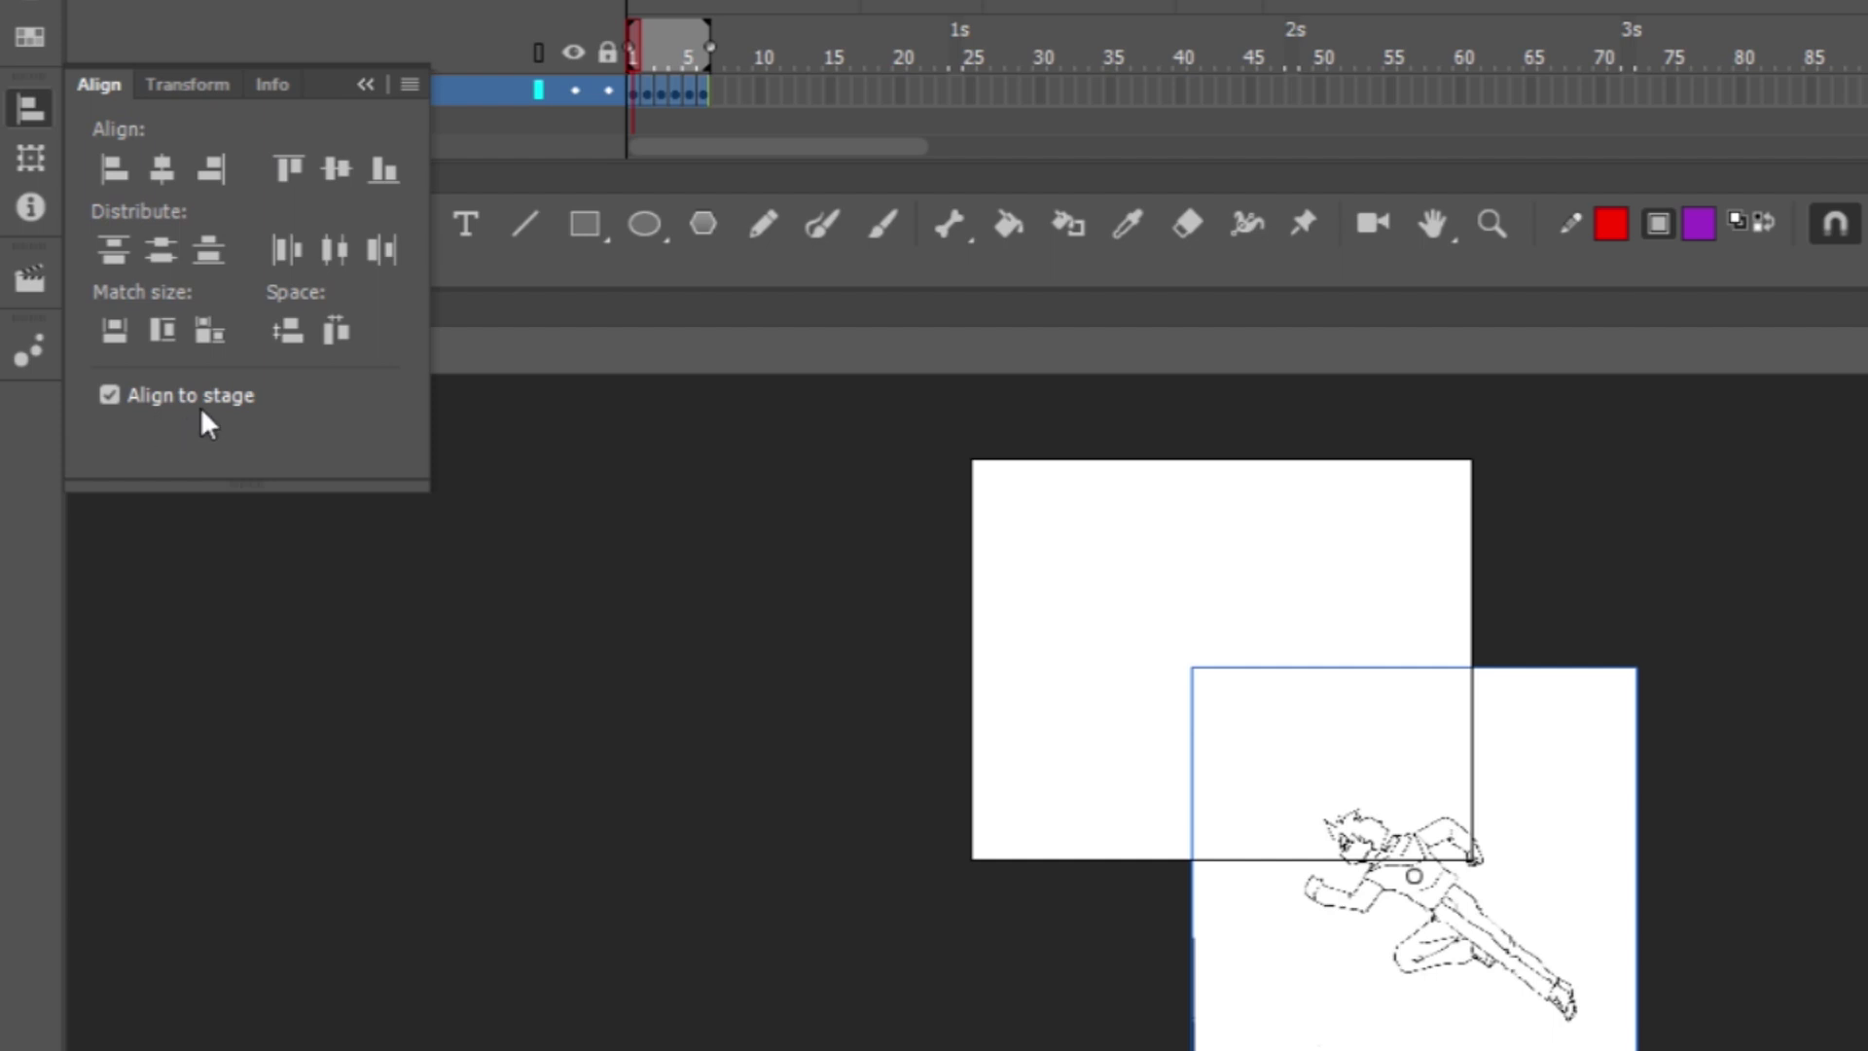
click(160, 169)
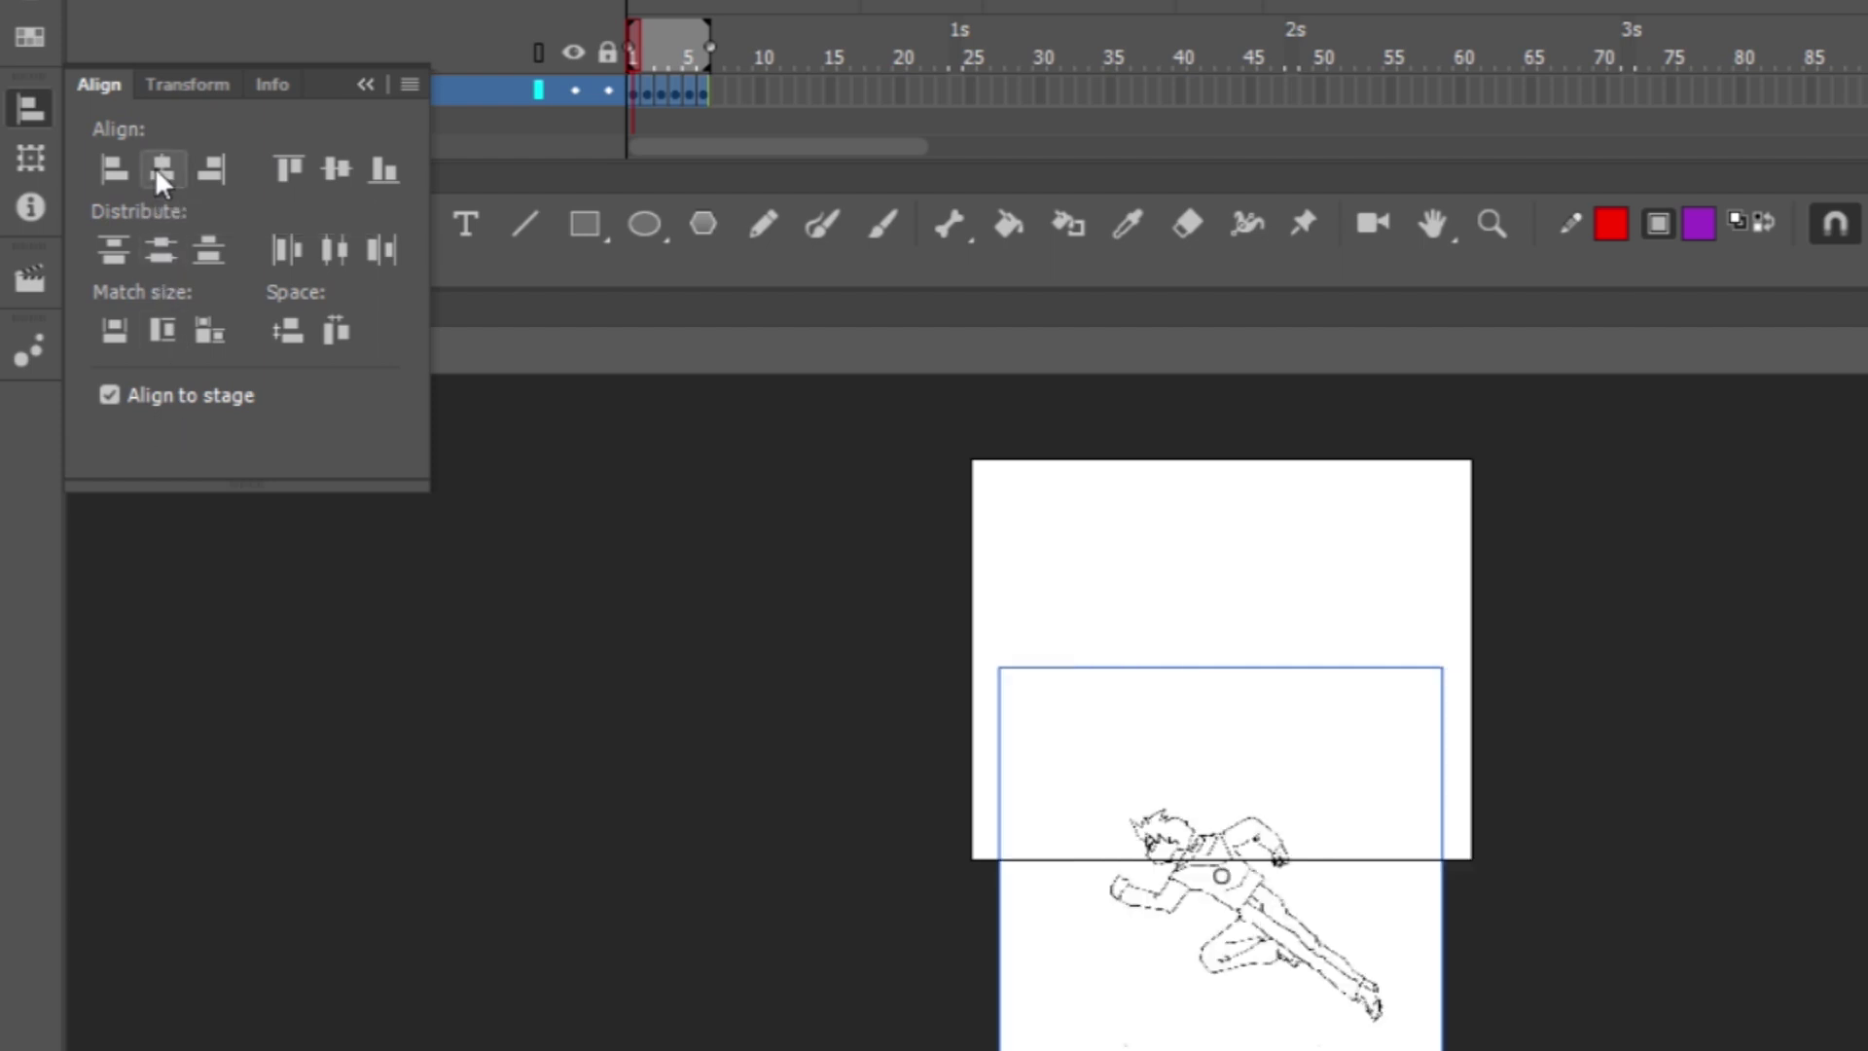
click(335, 169)
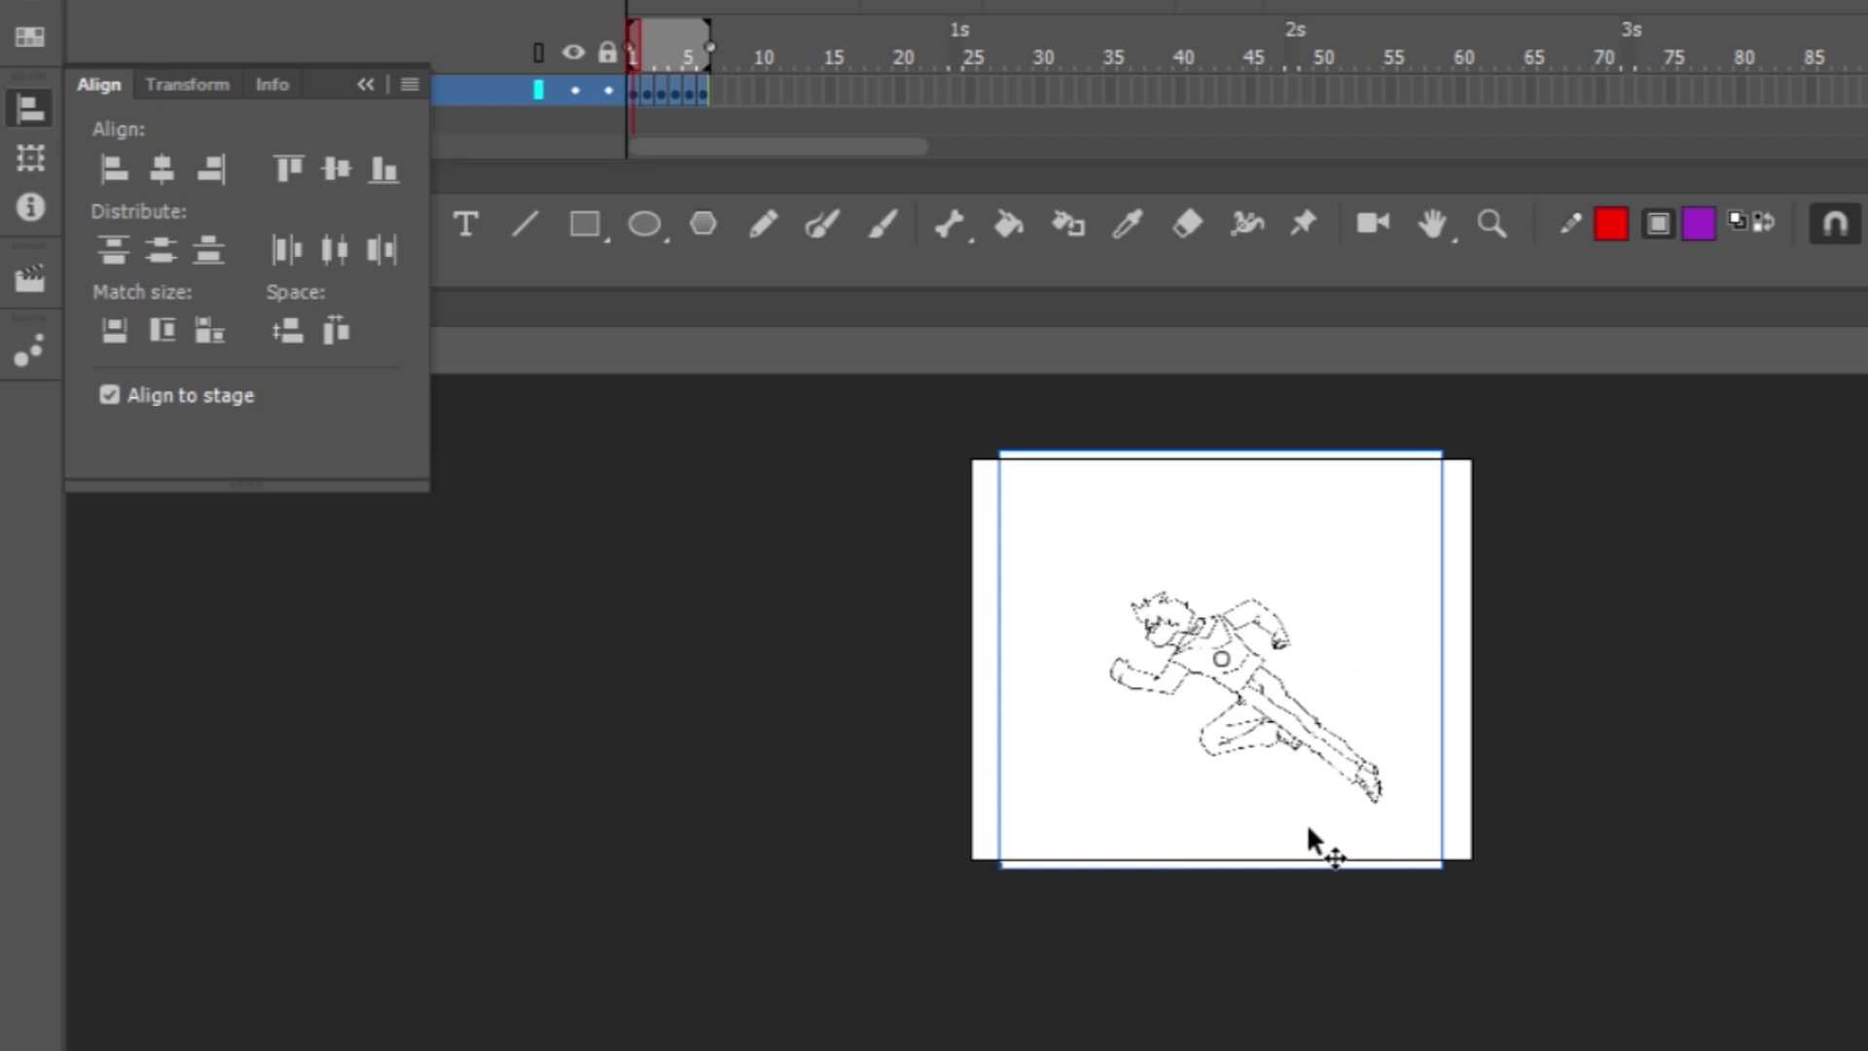
click(1632, 726)
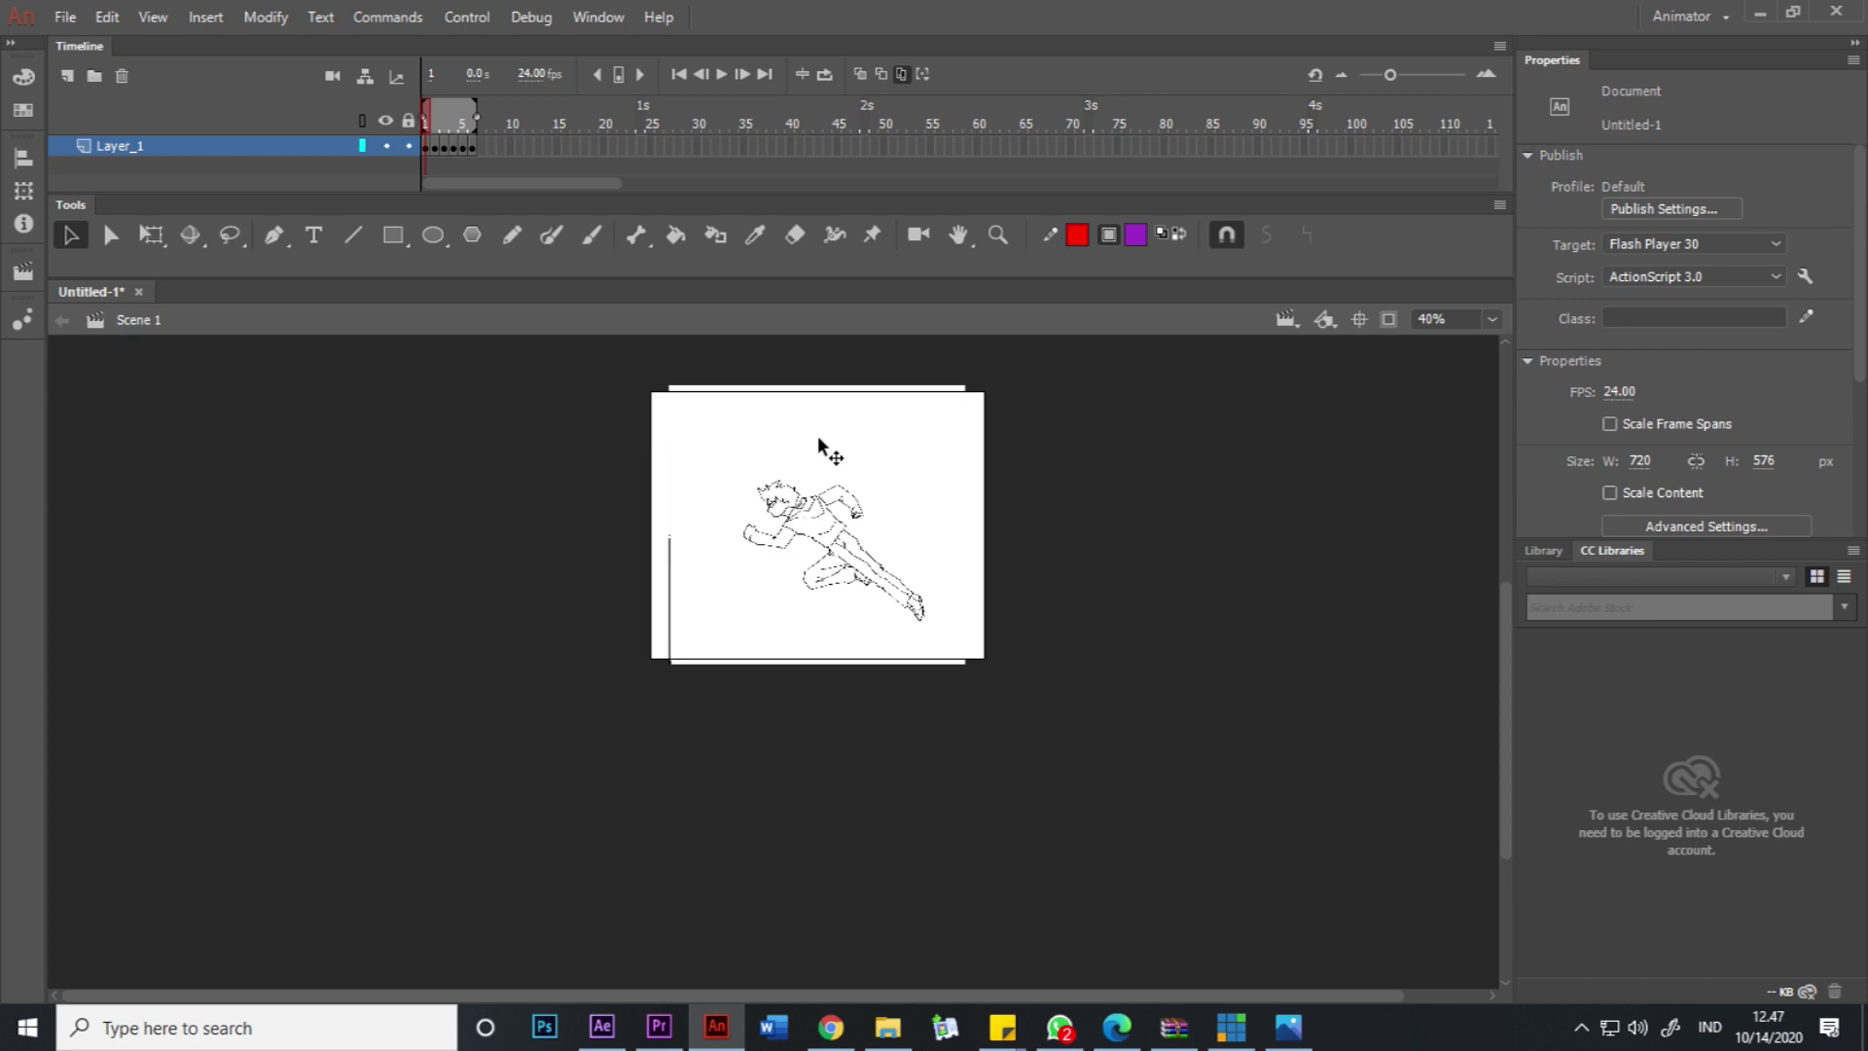
click(825, 449)
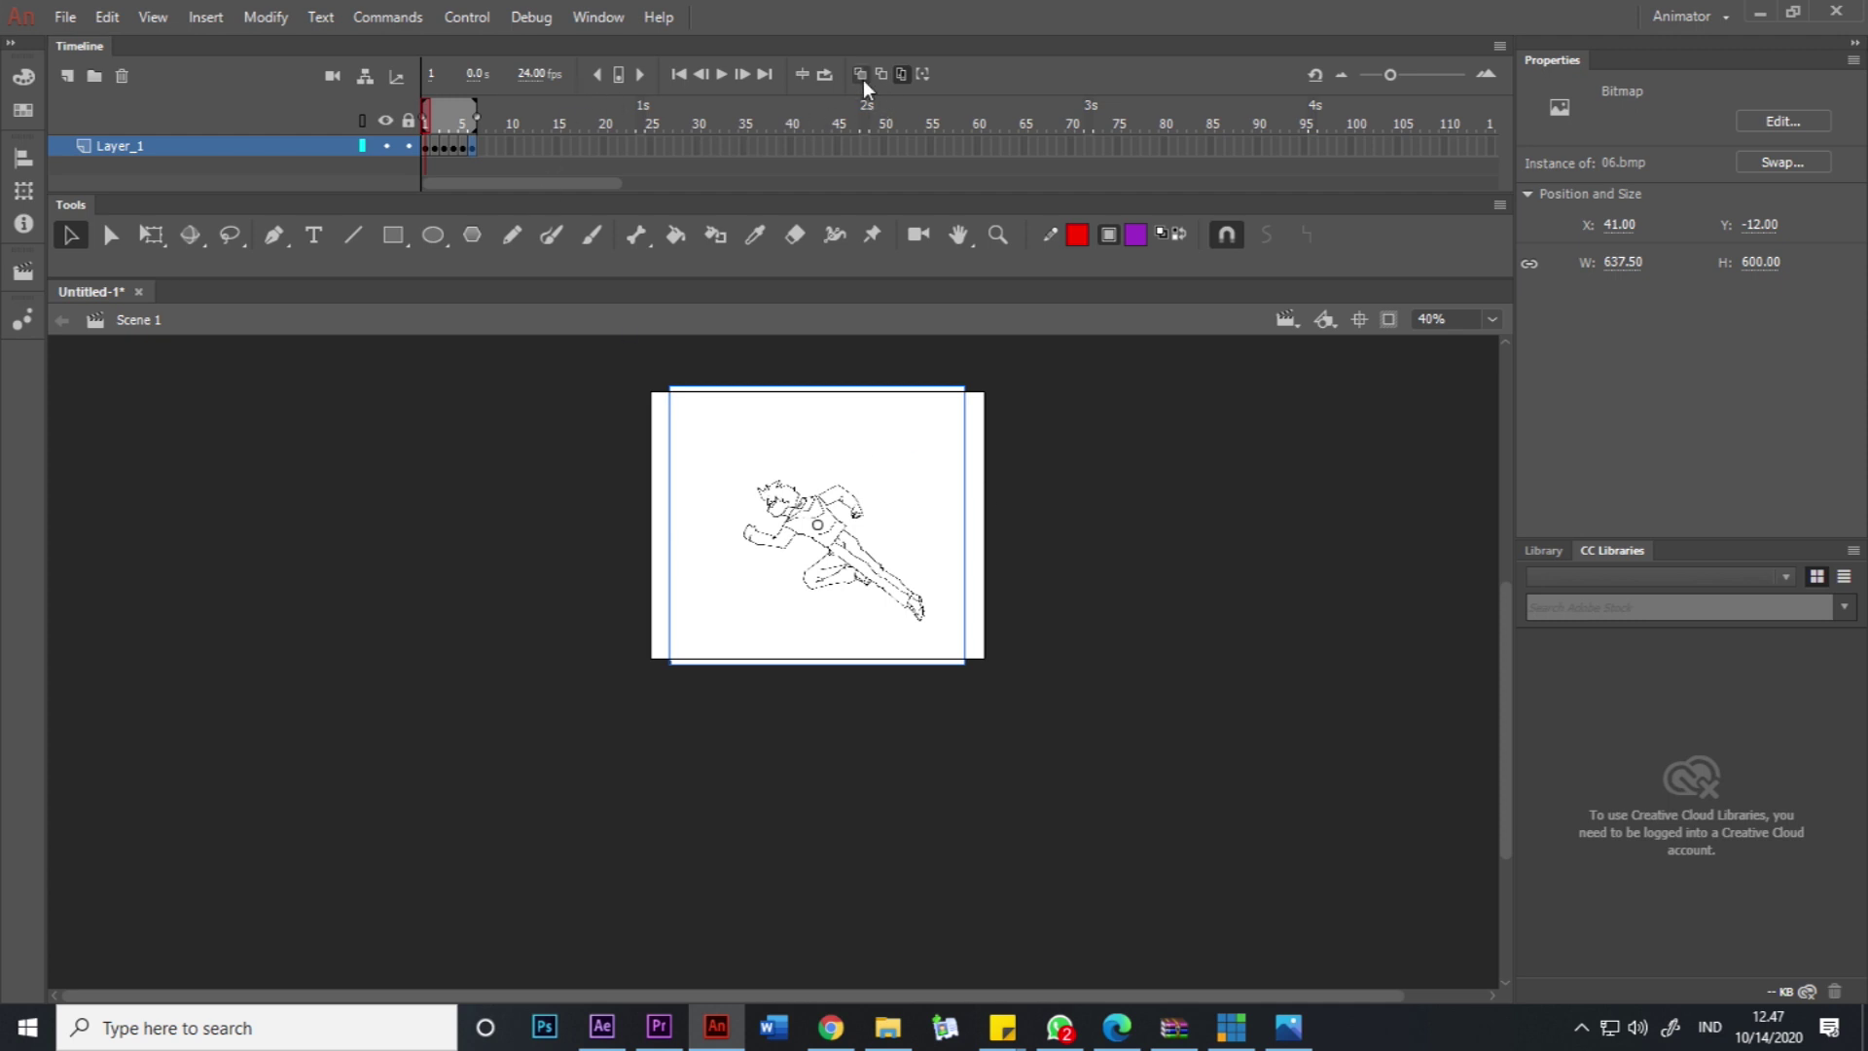
Turn off Edit Multiple Frames, enable looping, and play the centred run cycle before stopping it.
click(965, 62)
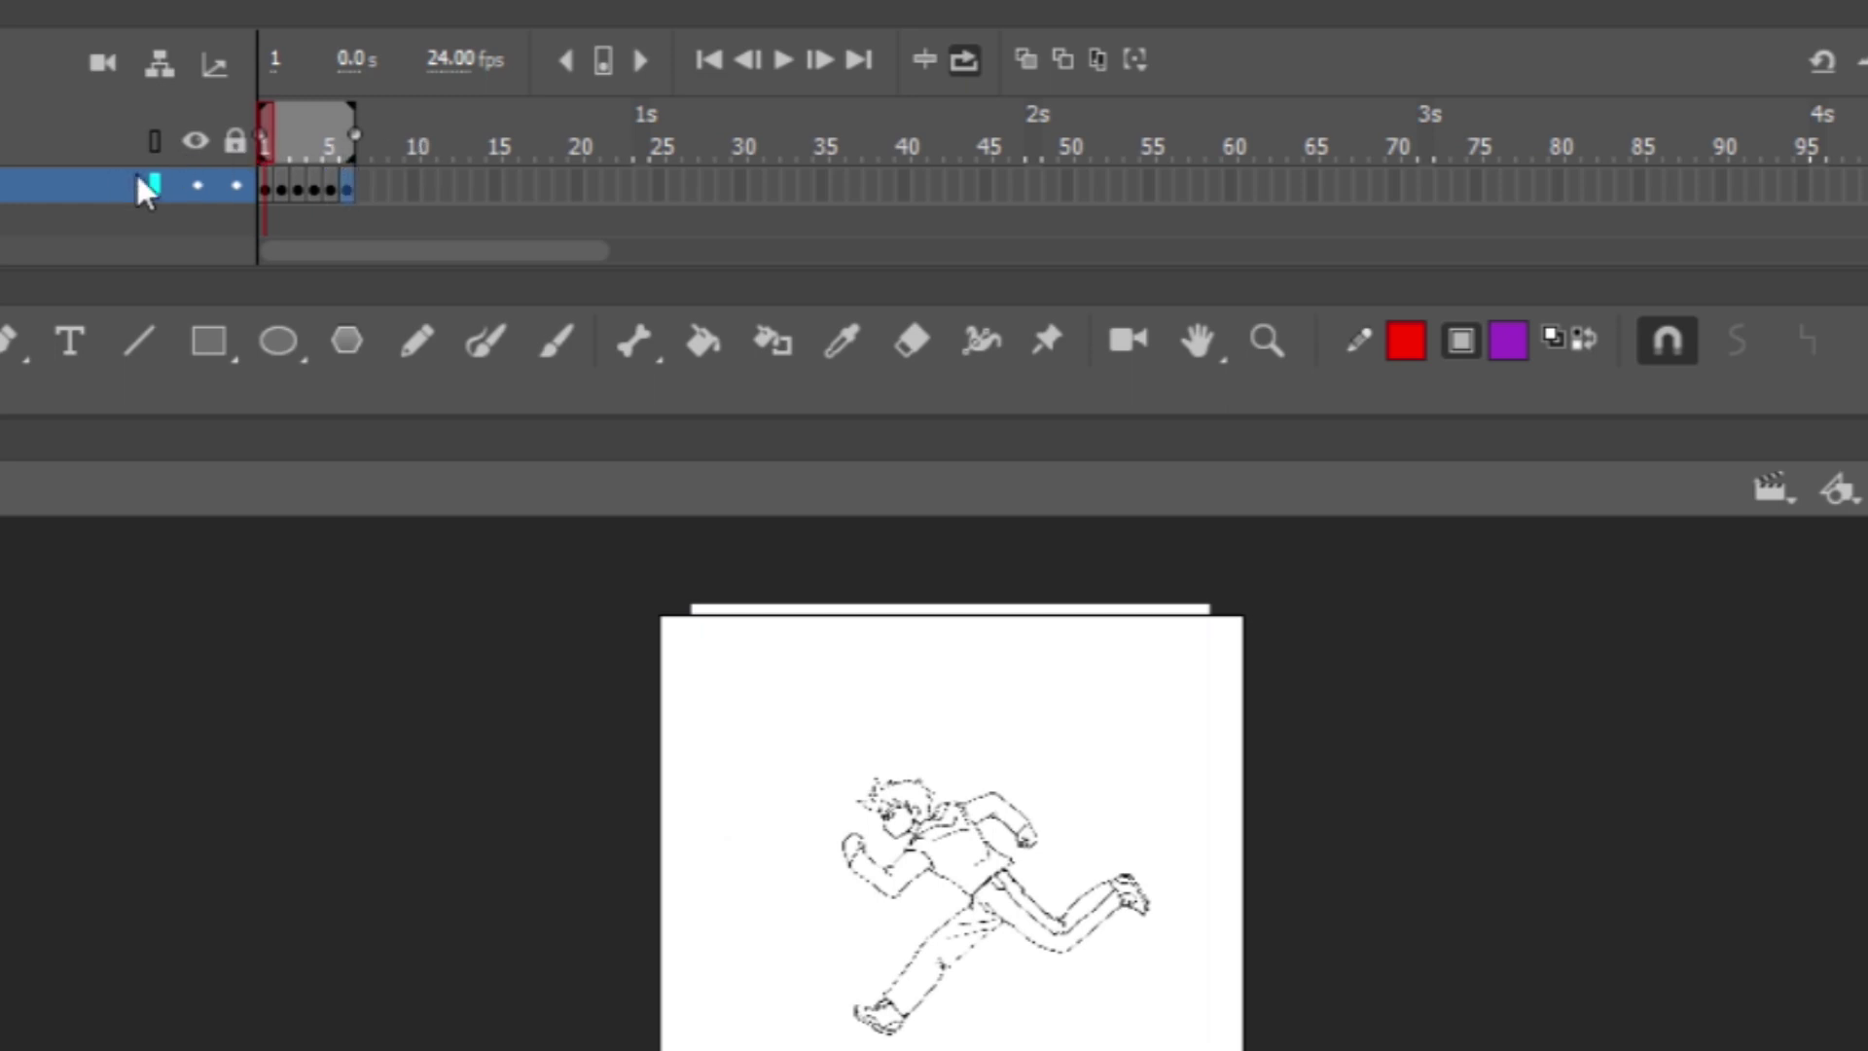
click(784, 66)
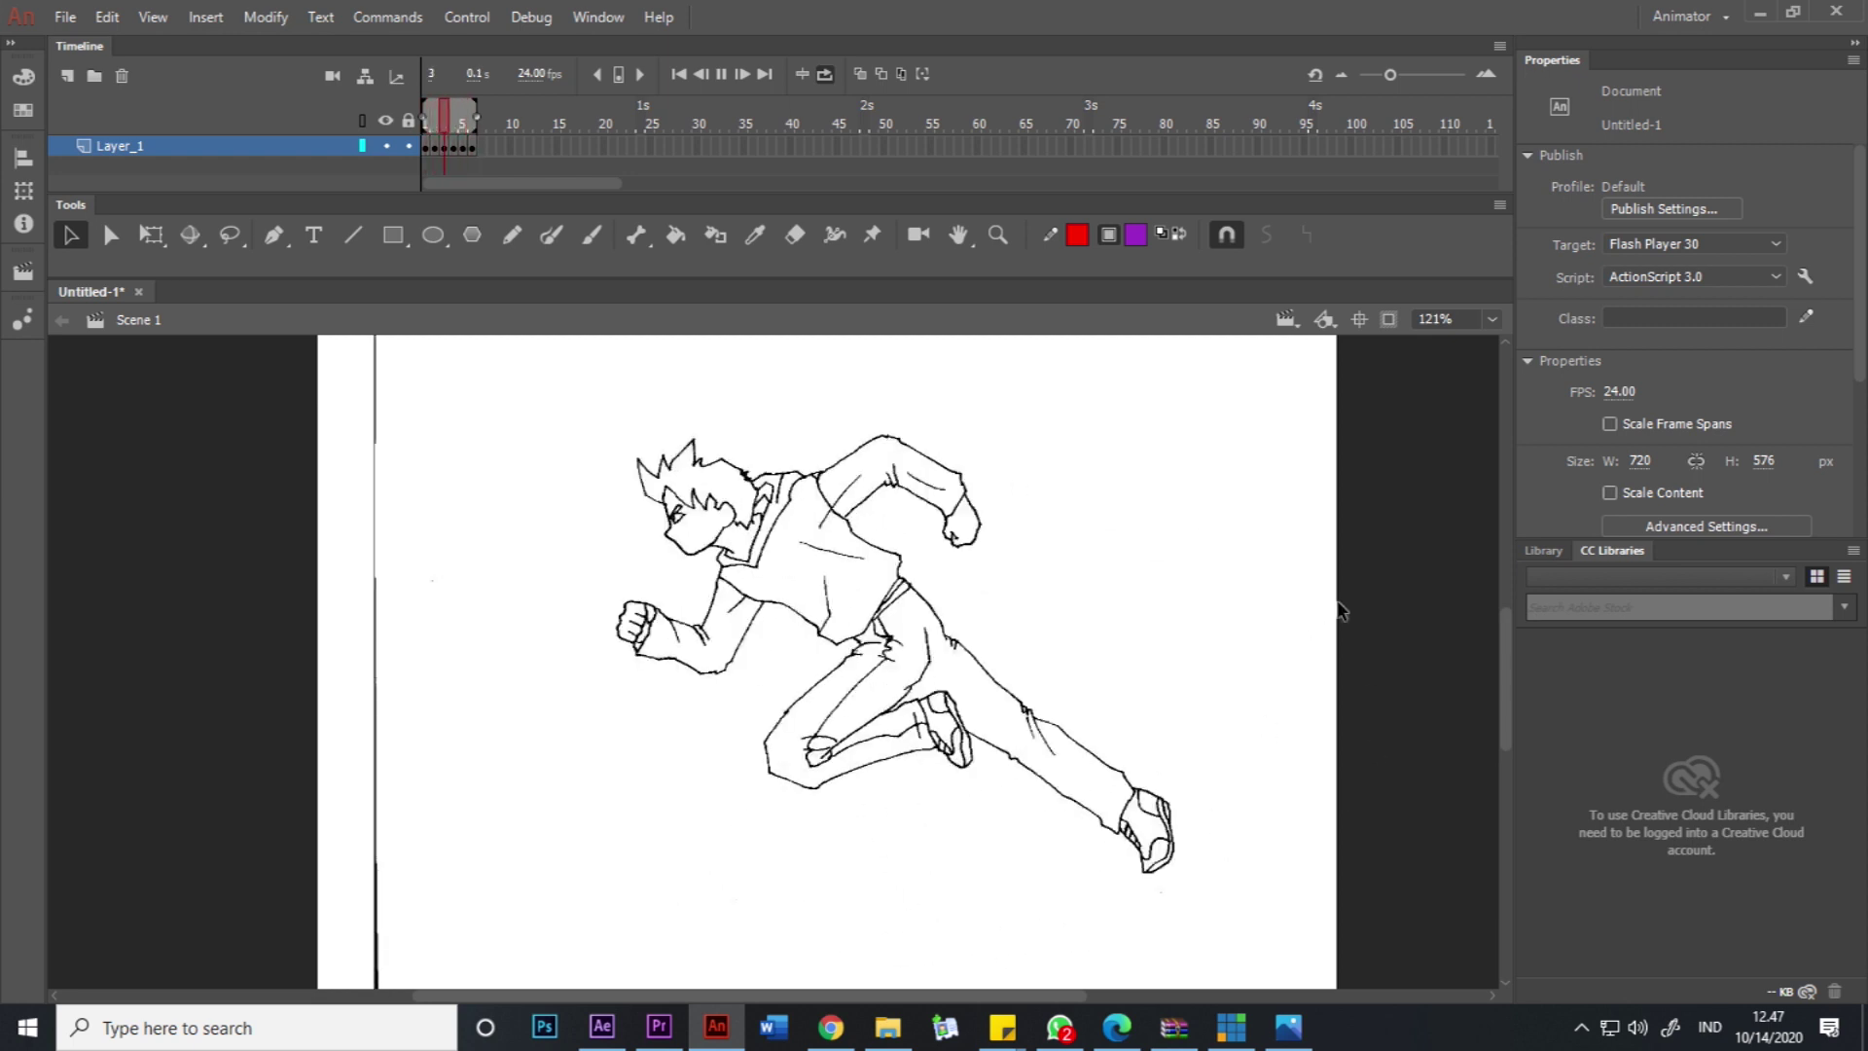
click(722, 74)
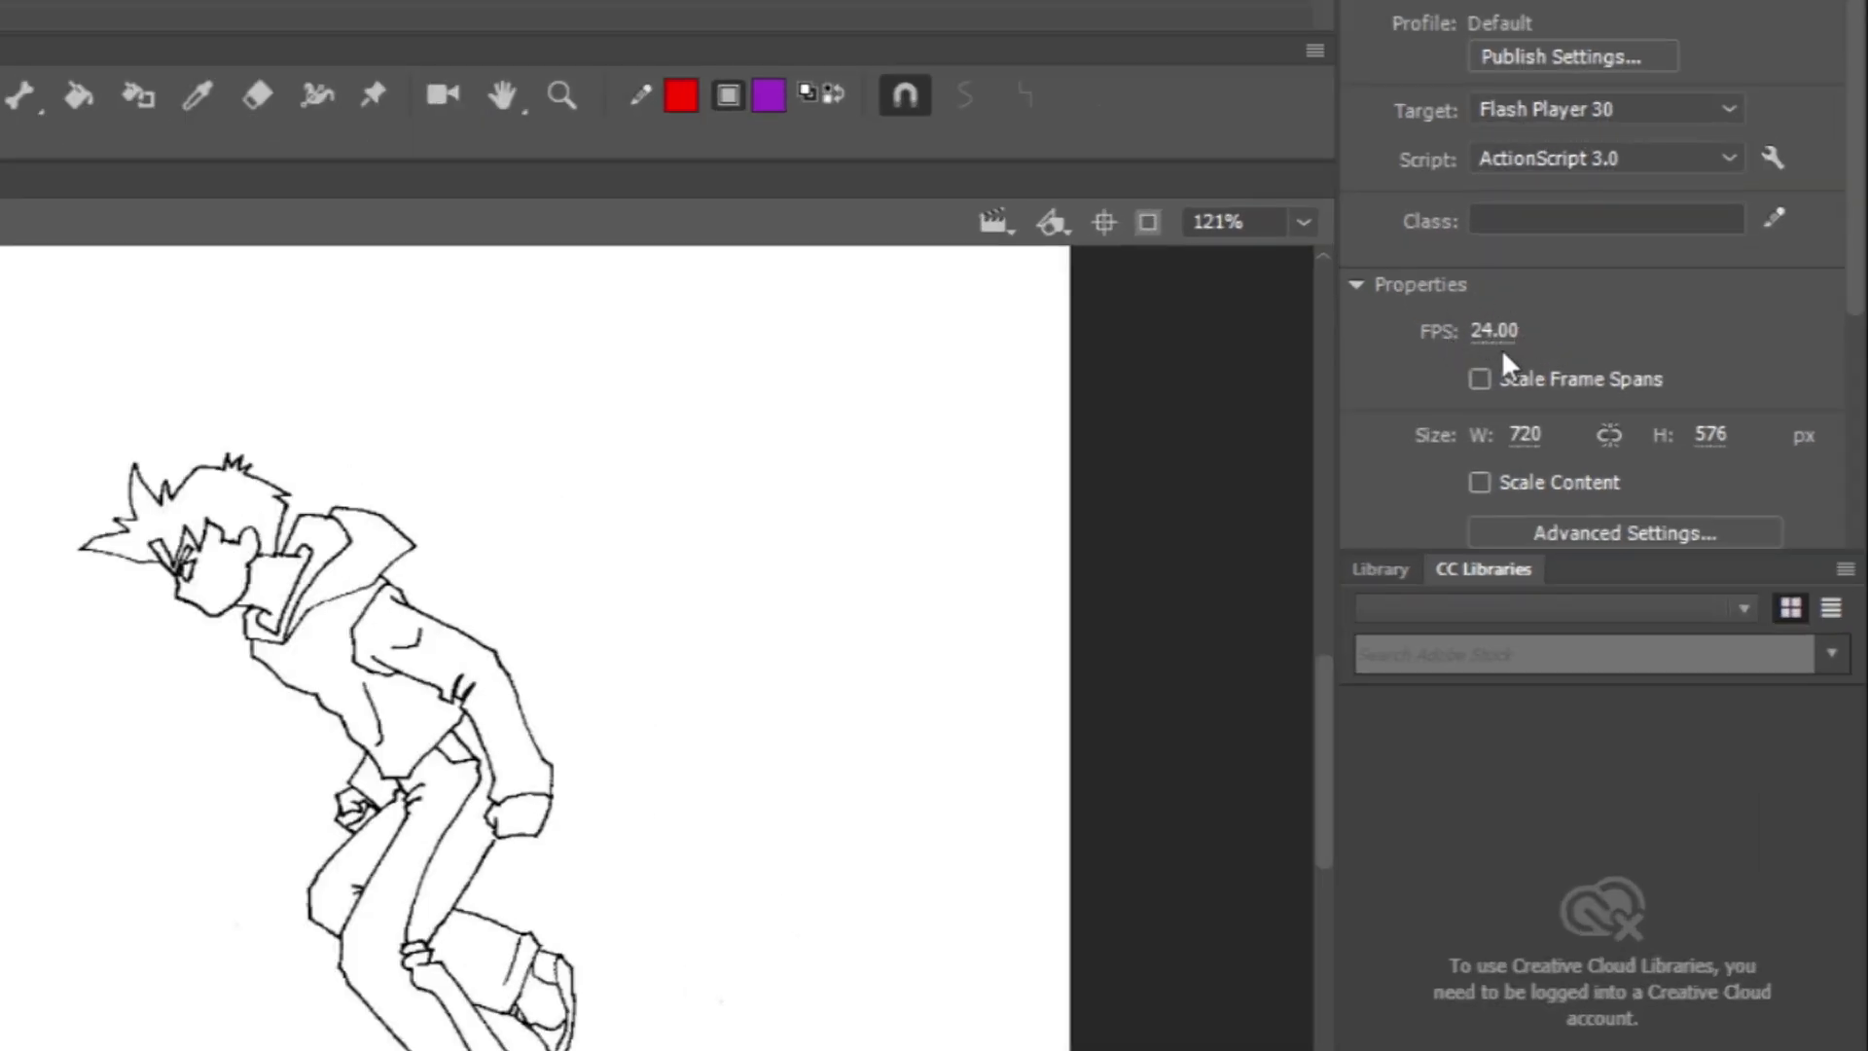
Set the document's frame rate to 12 fps.
click(1494, 331)
text(12)
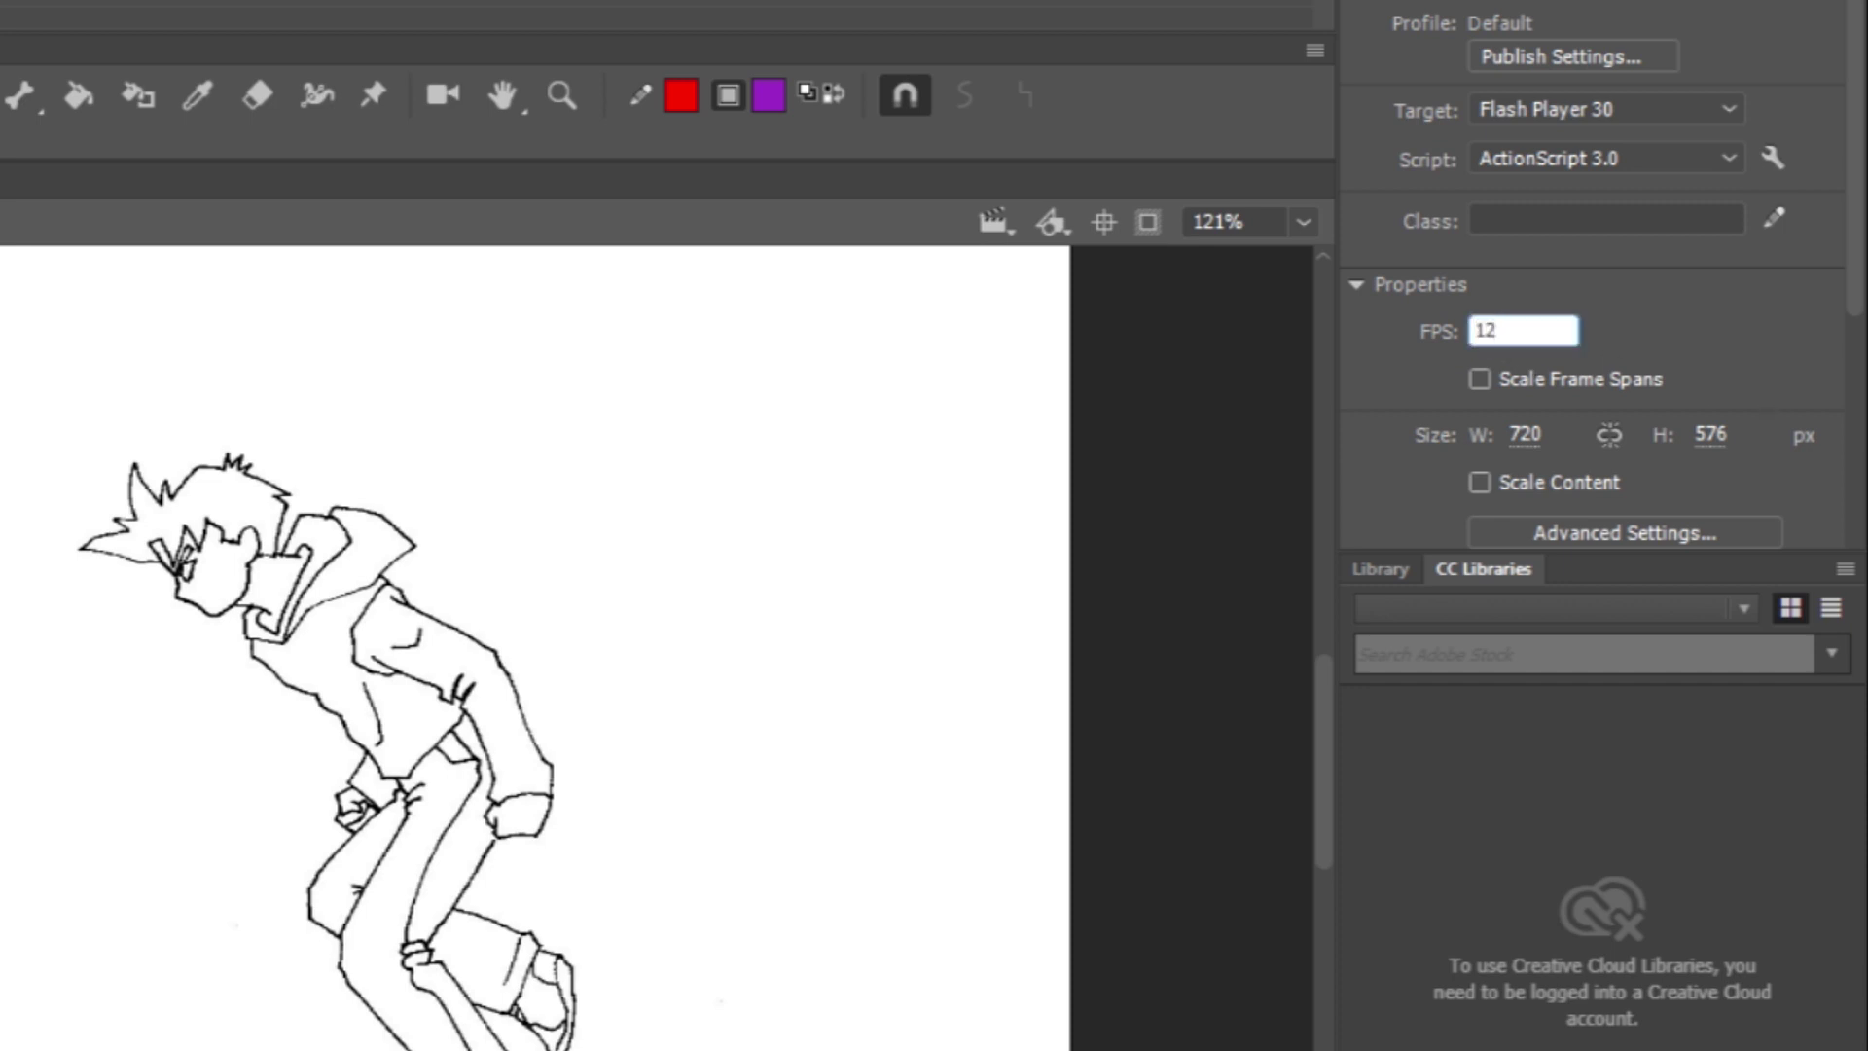
click(1740, 348)
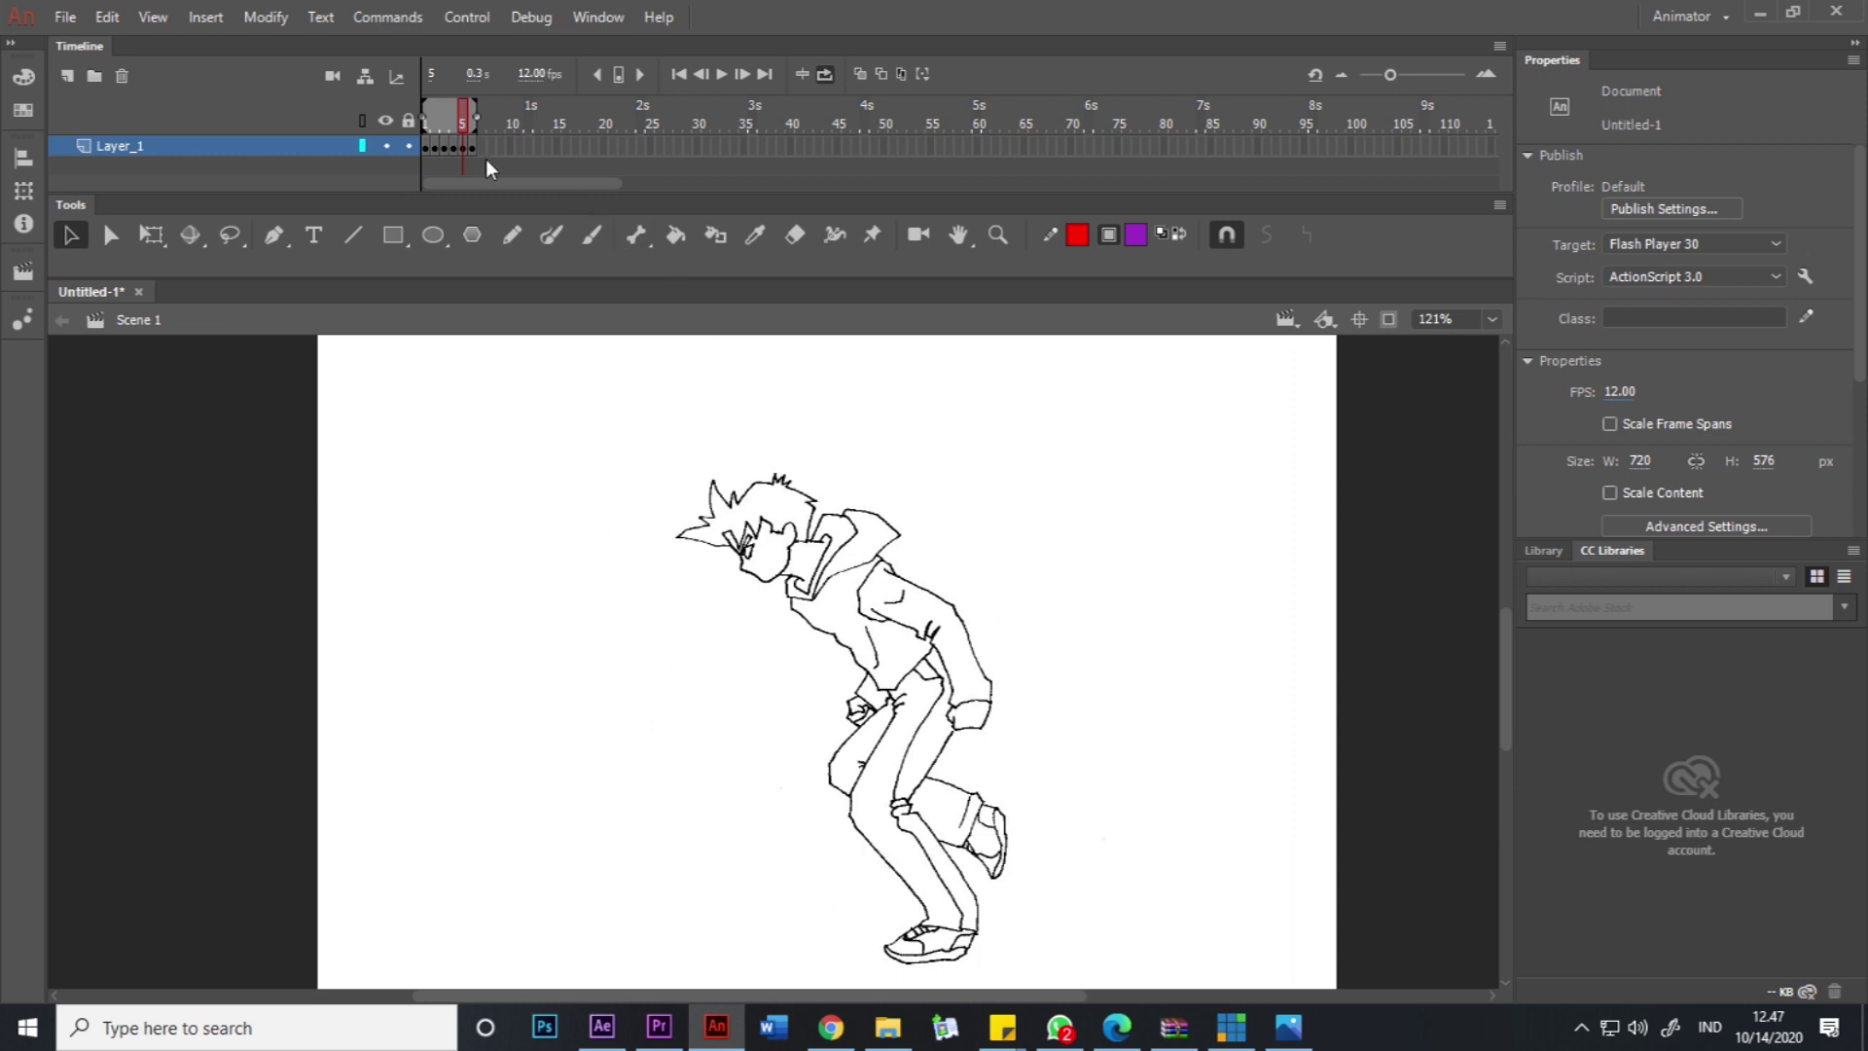
Play the run cycle at the new frame rate, stop it, and park the playhead on frame 6.
key(Return)
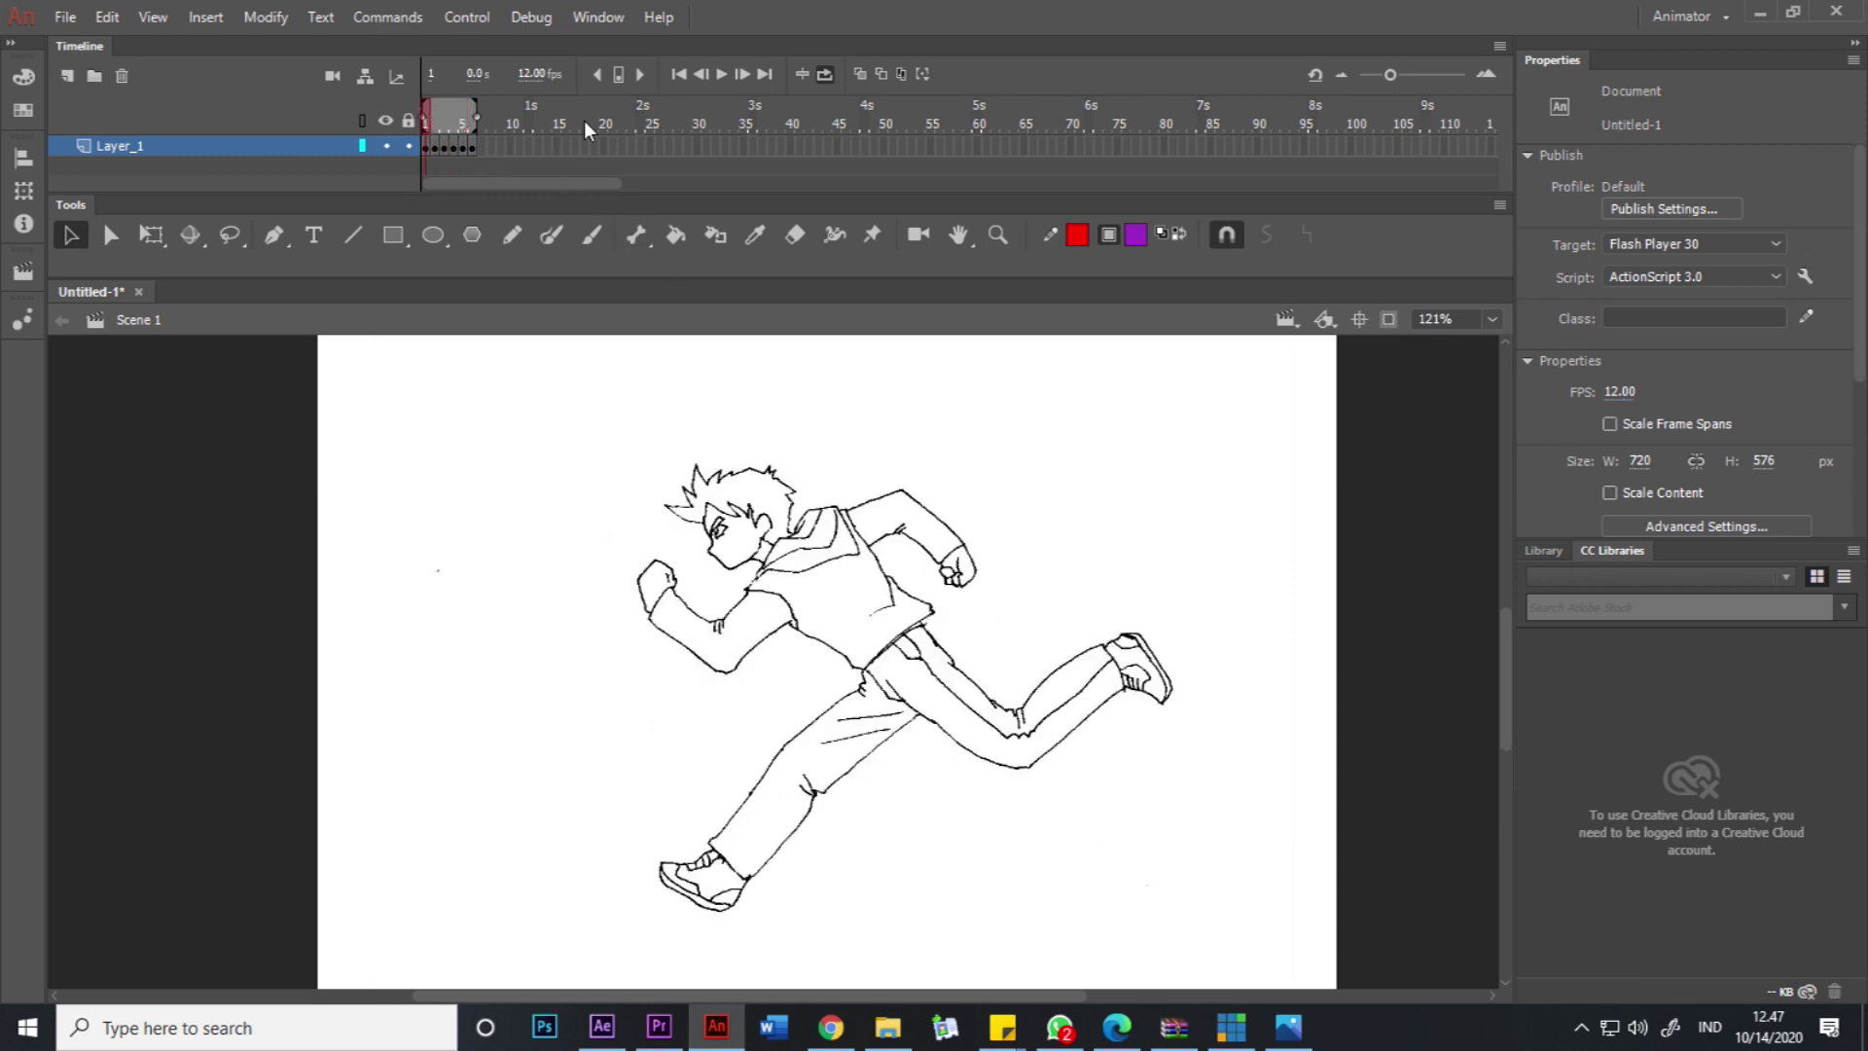
click(722, 73)
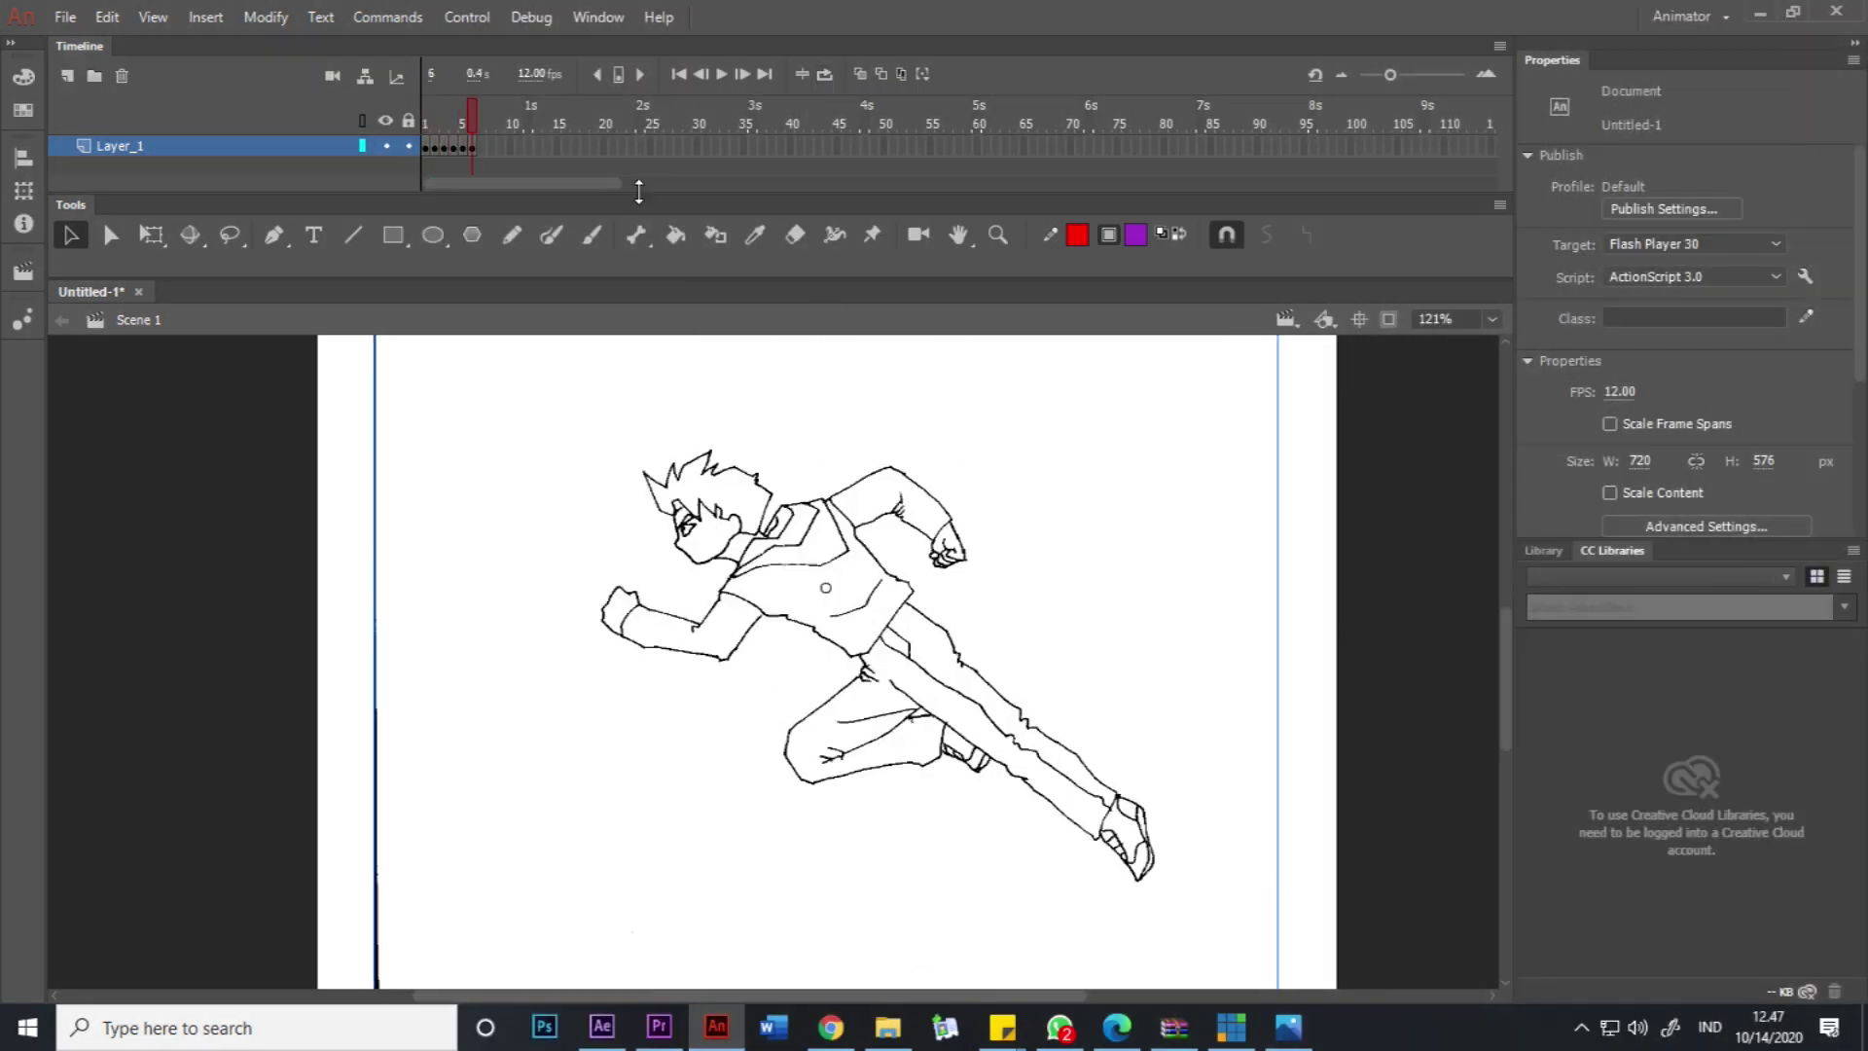
mouse_move(473, 117)
mouse_down()
mouse_move(426, 109)
mouse_move(474, 107)
mouse_up()
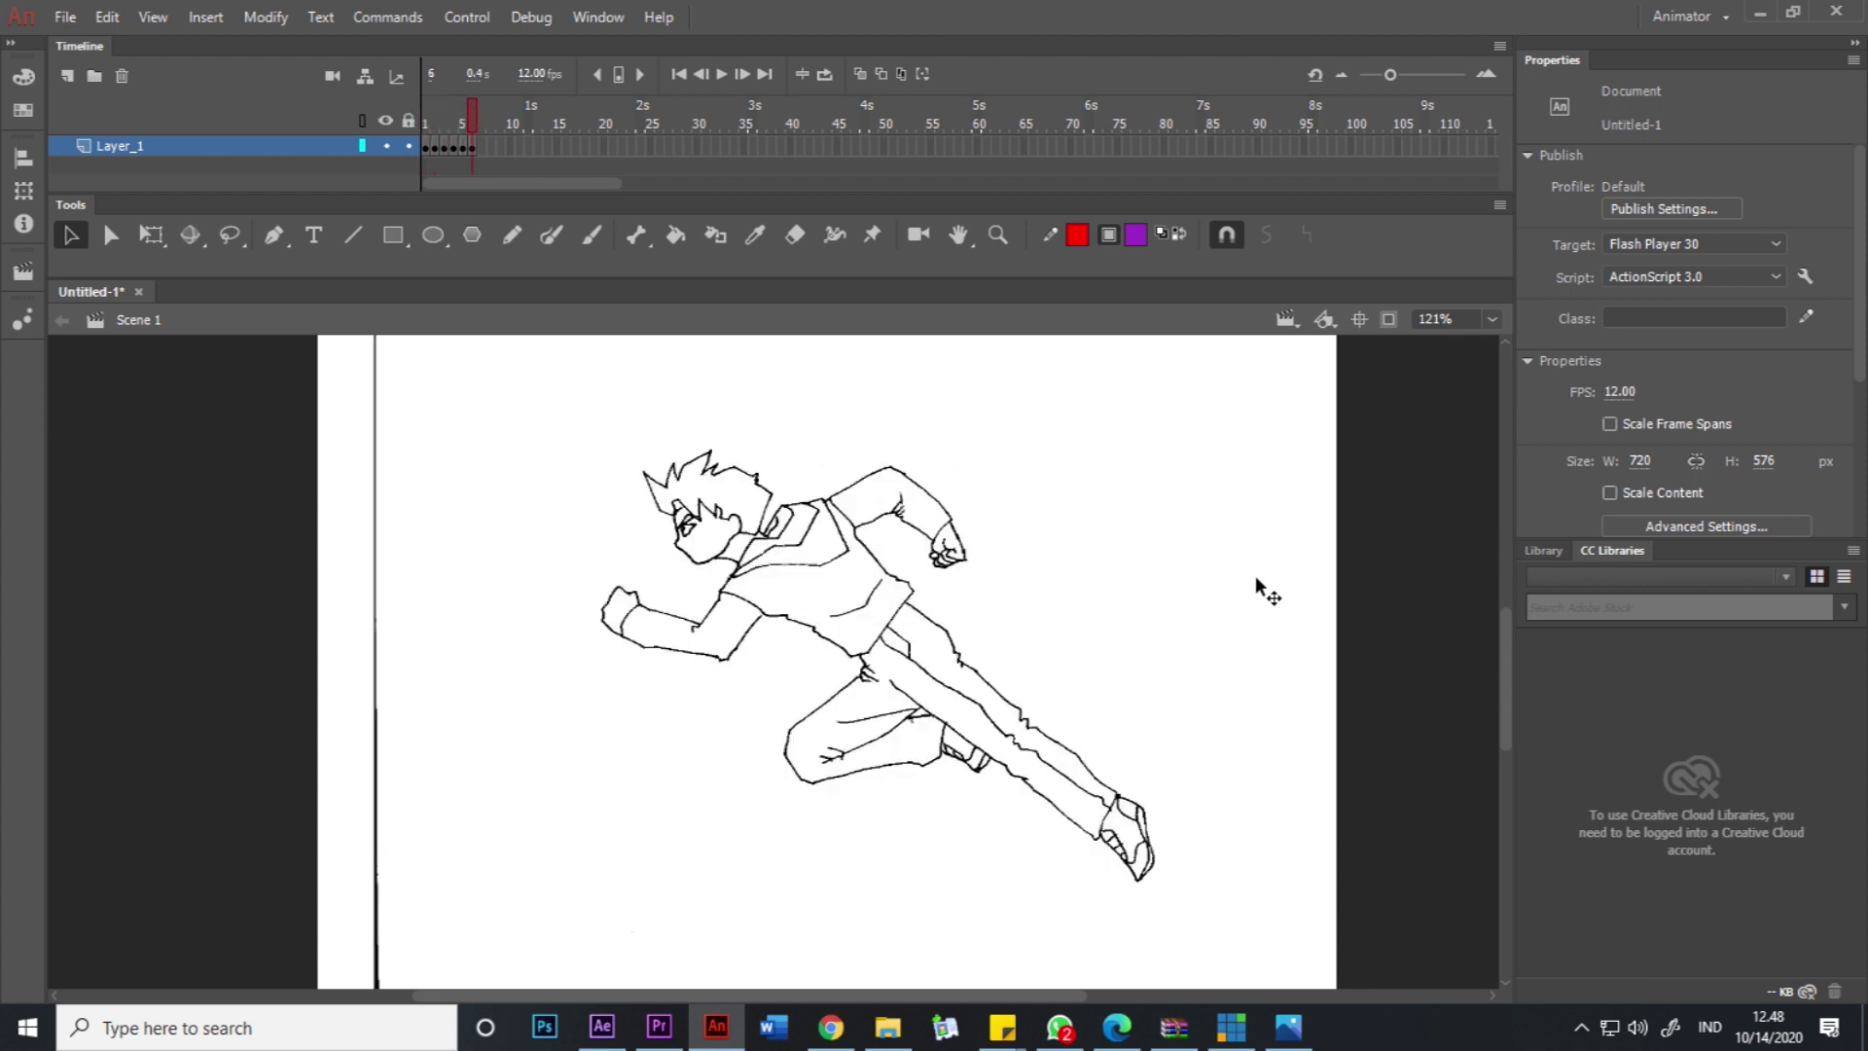
Change the stage colour to bright green so it contrasts with the bitmaps' white backgrounds.
scroll(1257, 580, down, 2)
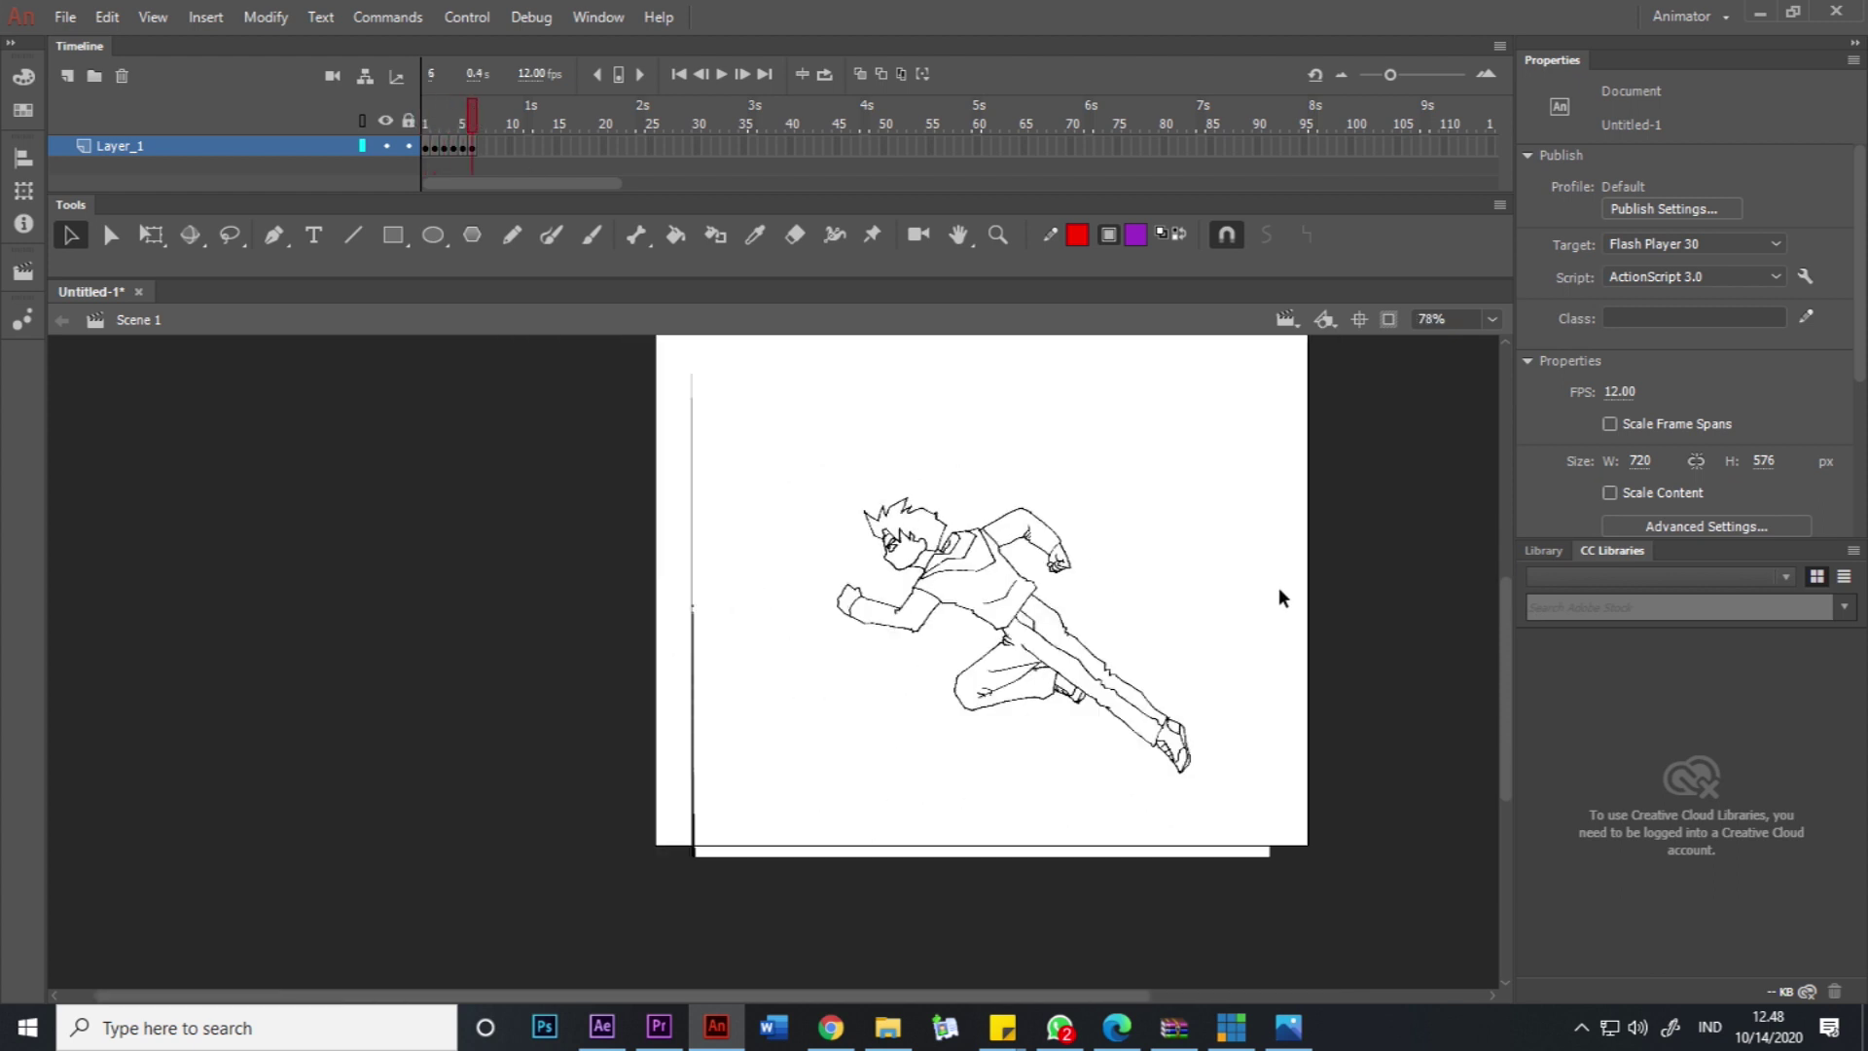
drag(1509, 663, 1510, 640)
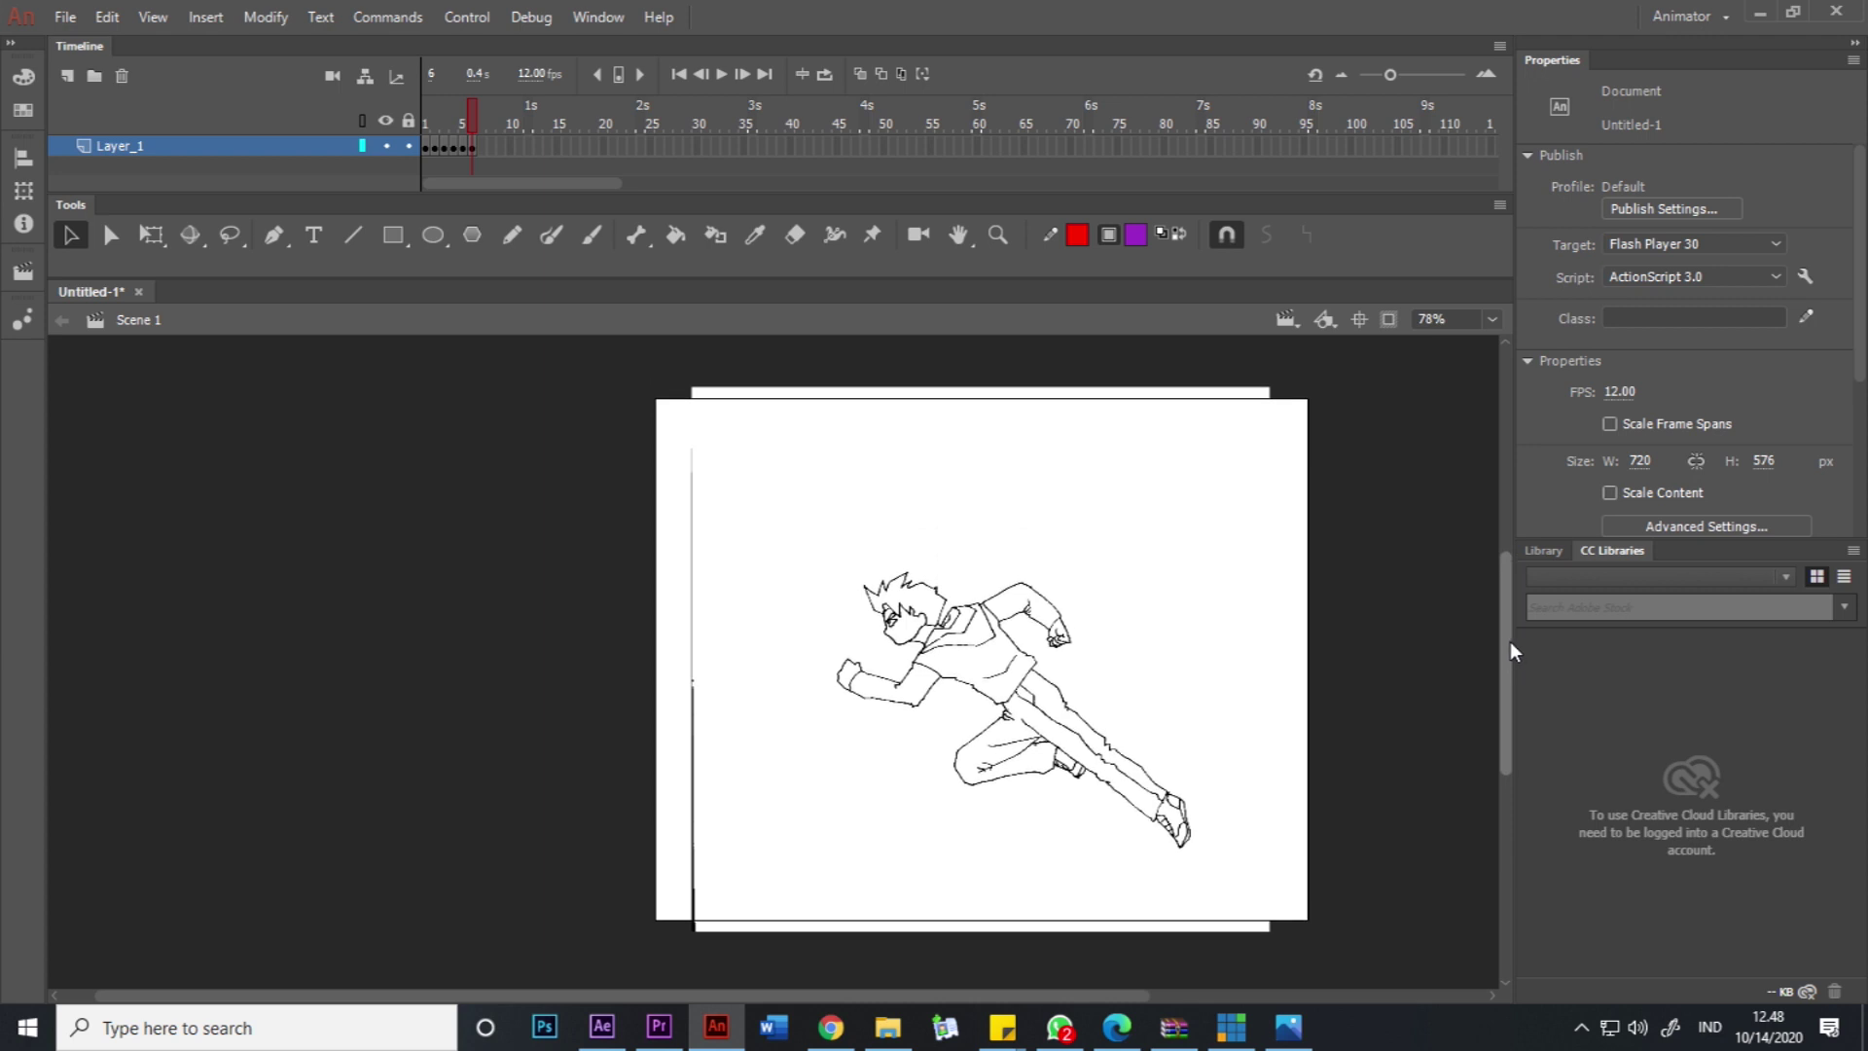
click(1190, 630)
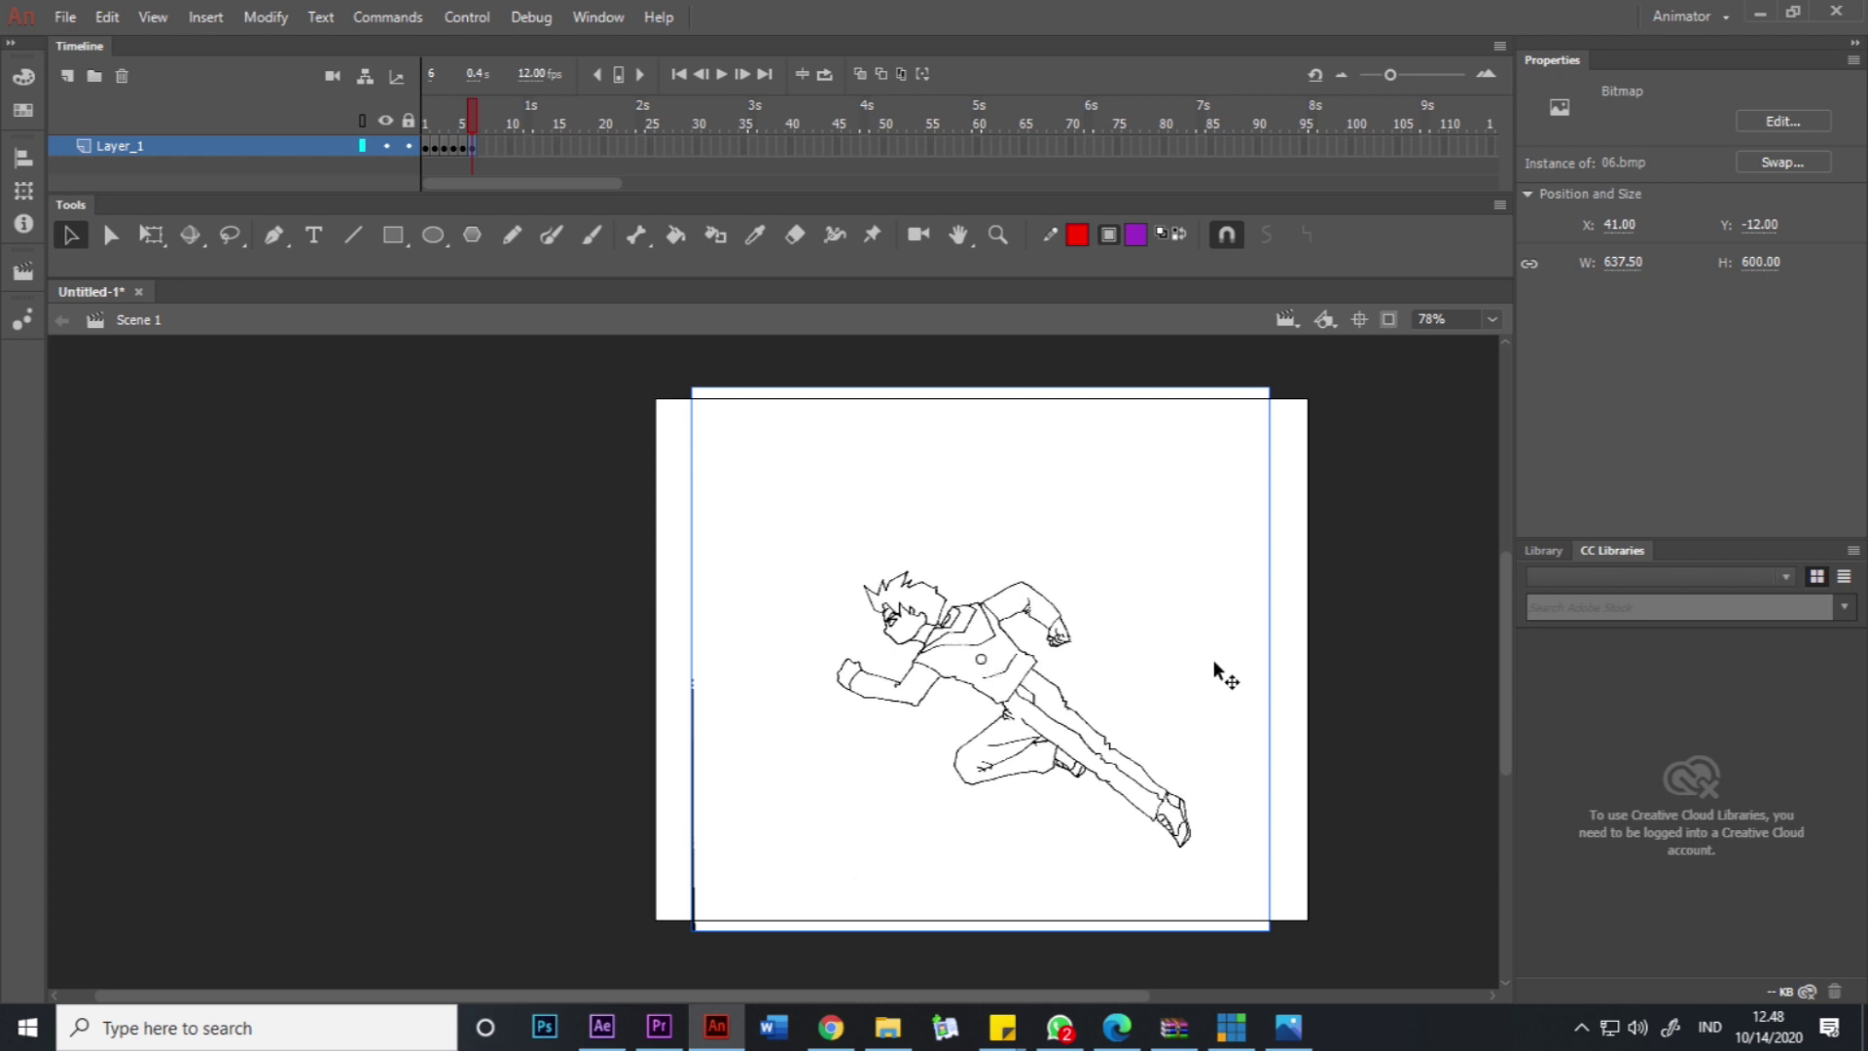
click(1488, 519)
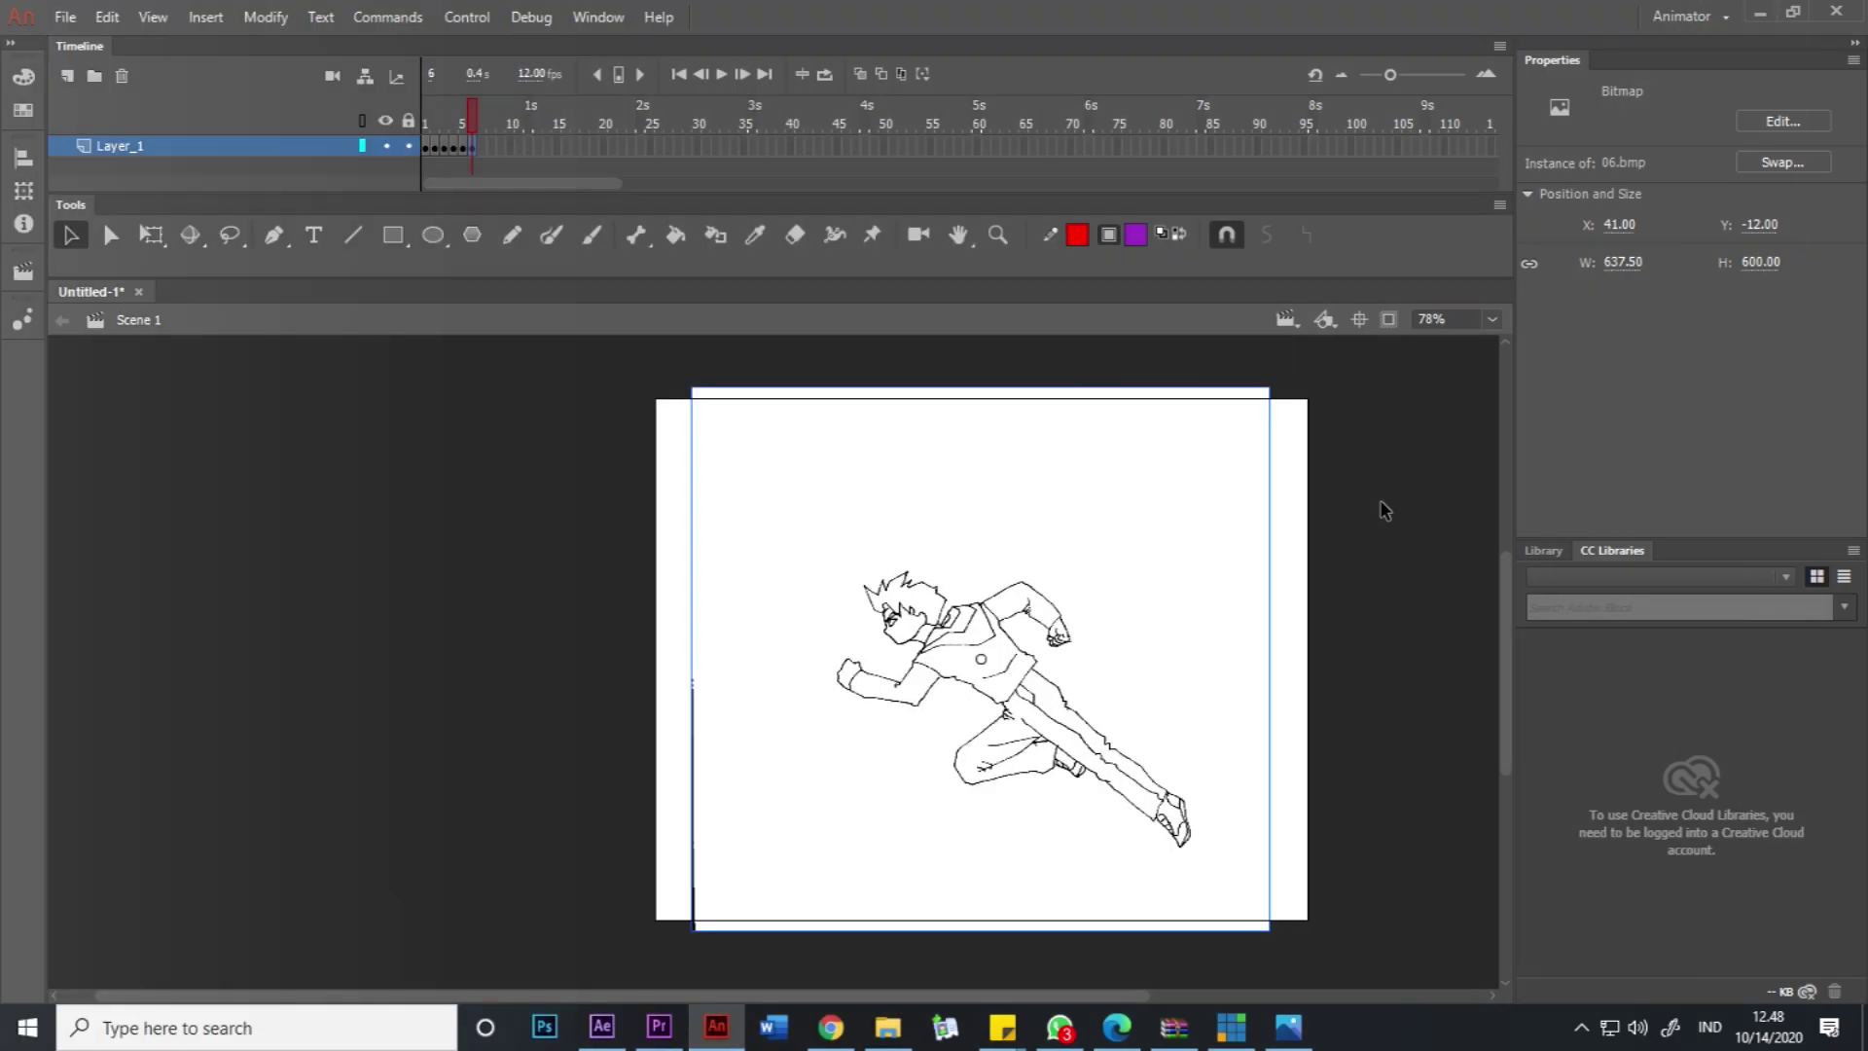
click(1313, 492)
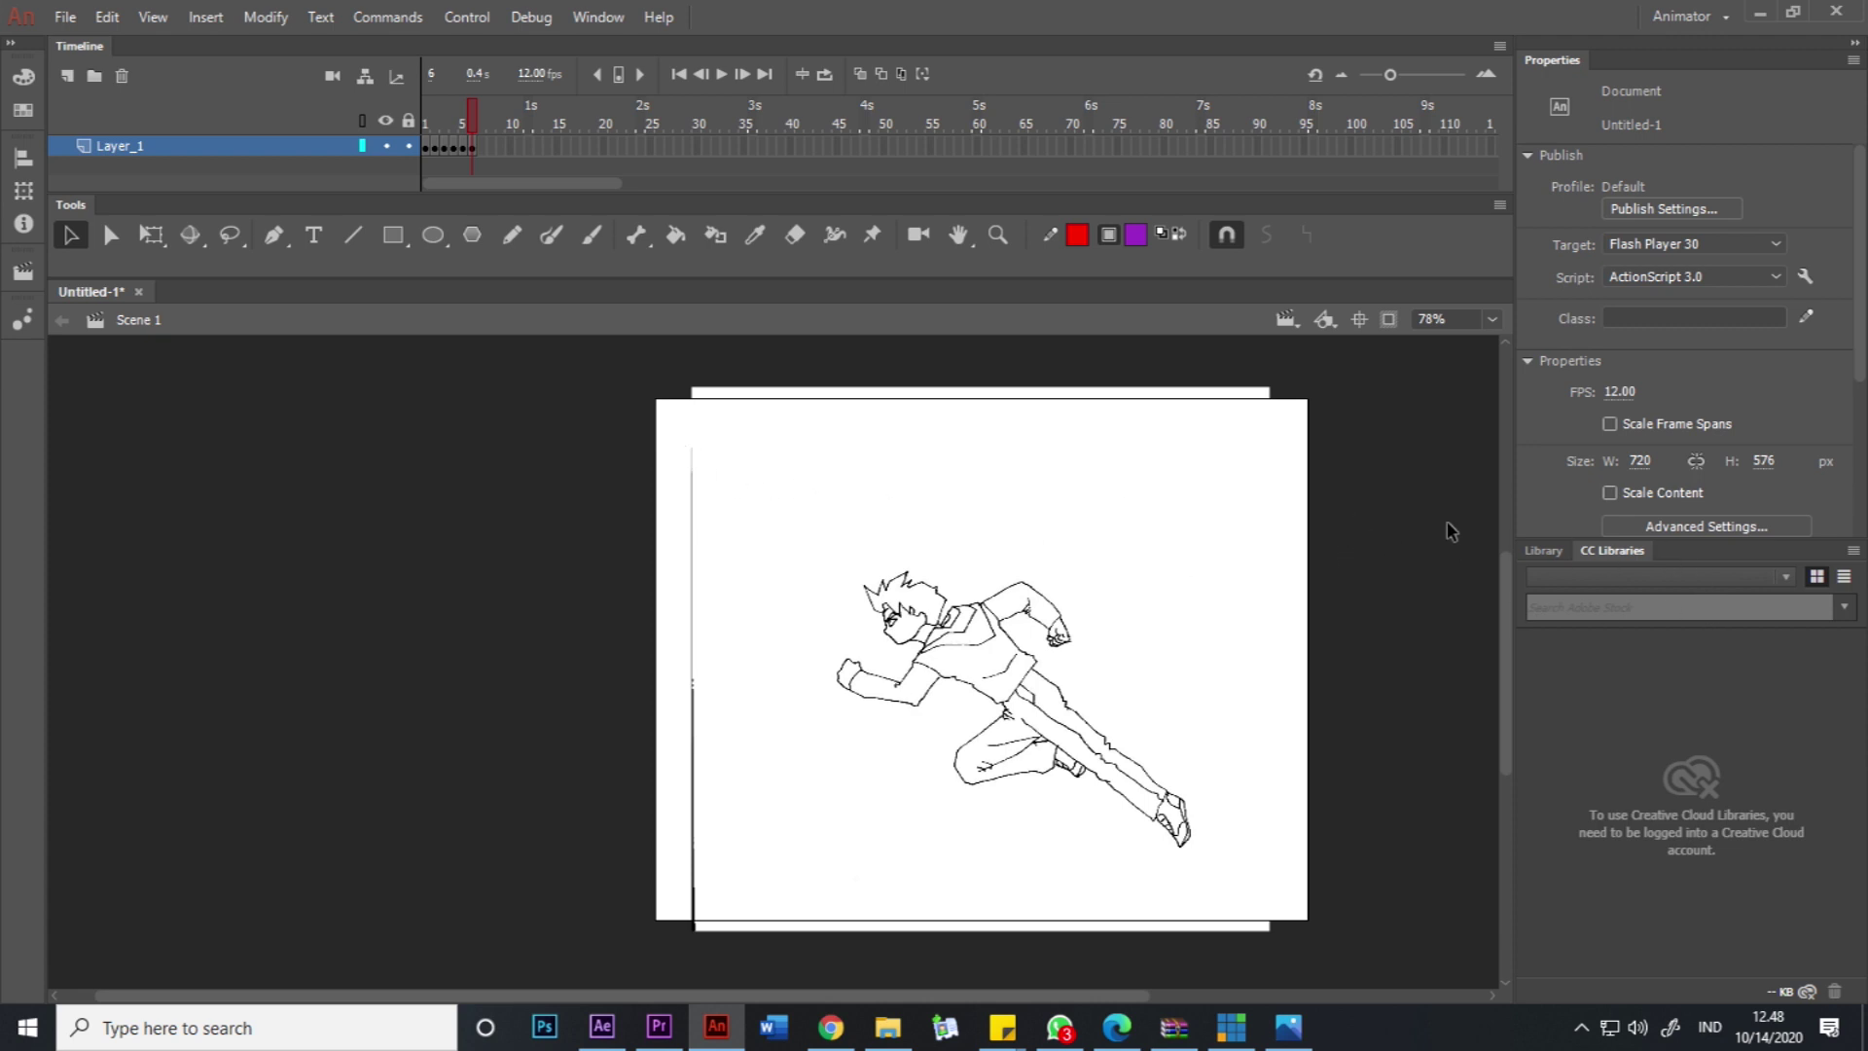
drag(1590, 542, 1592, 754)
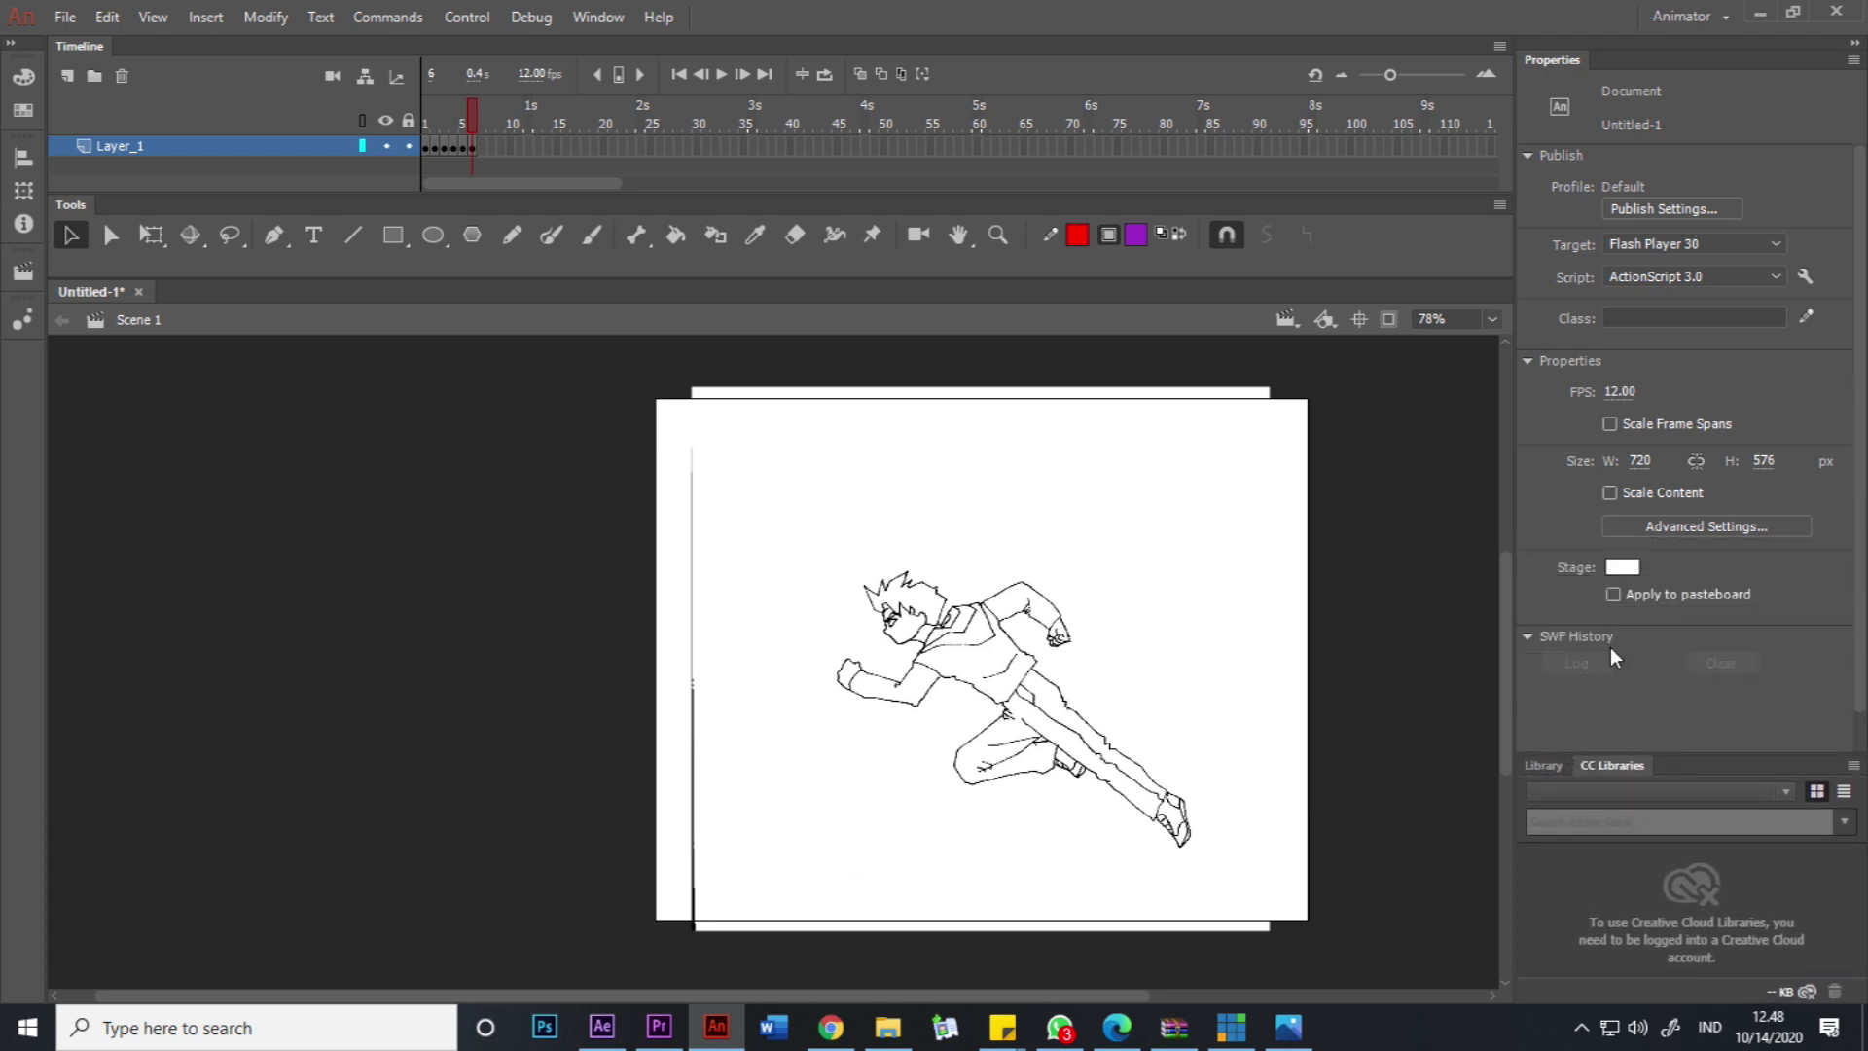
click(1621, 568)
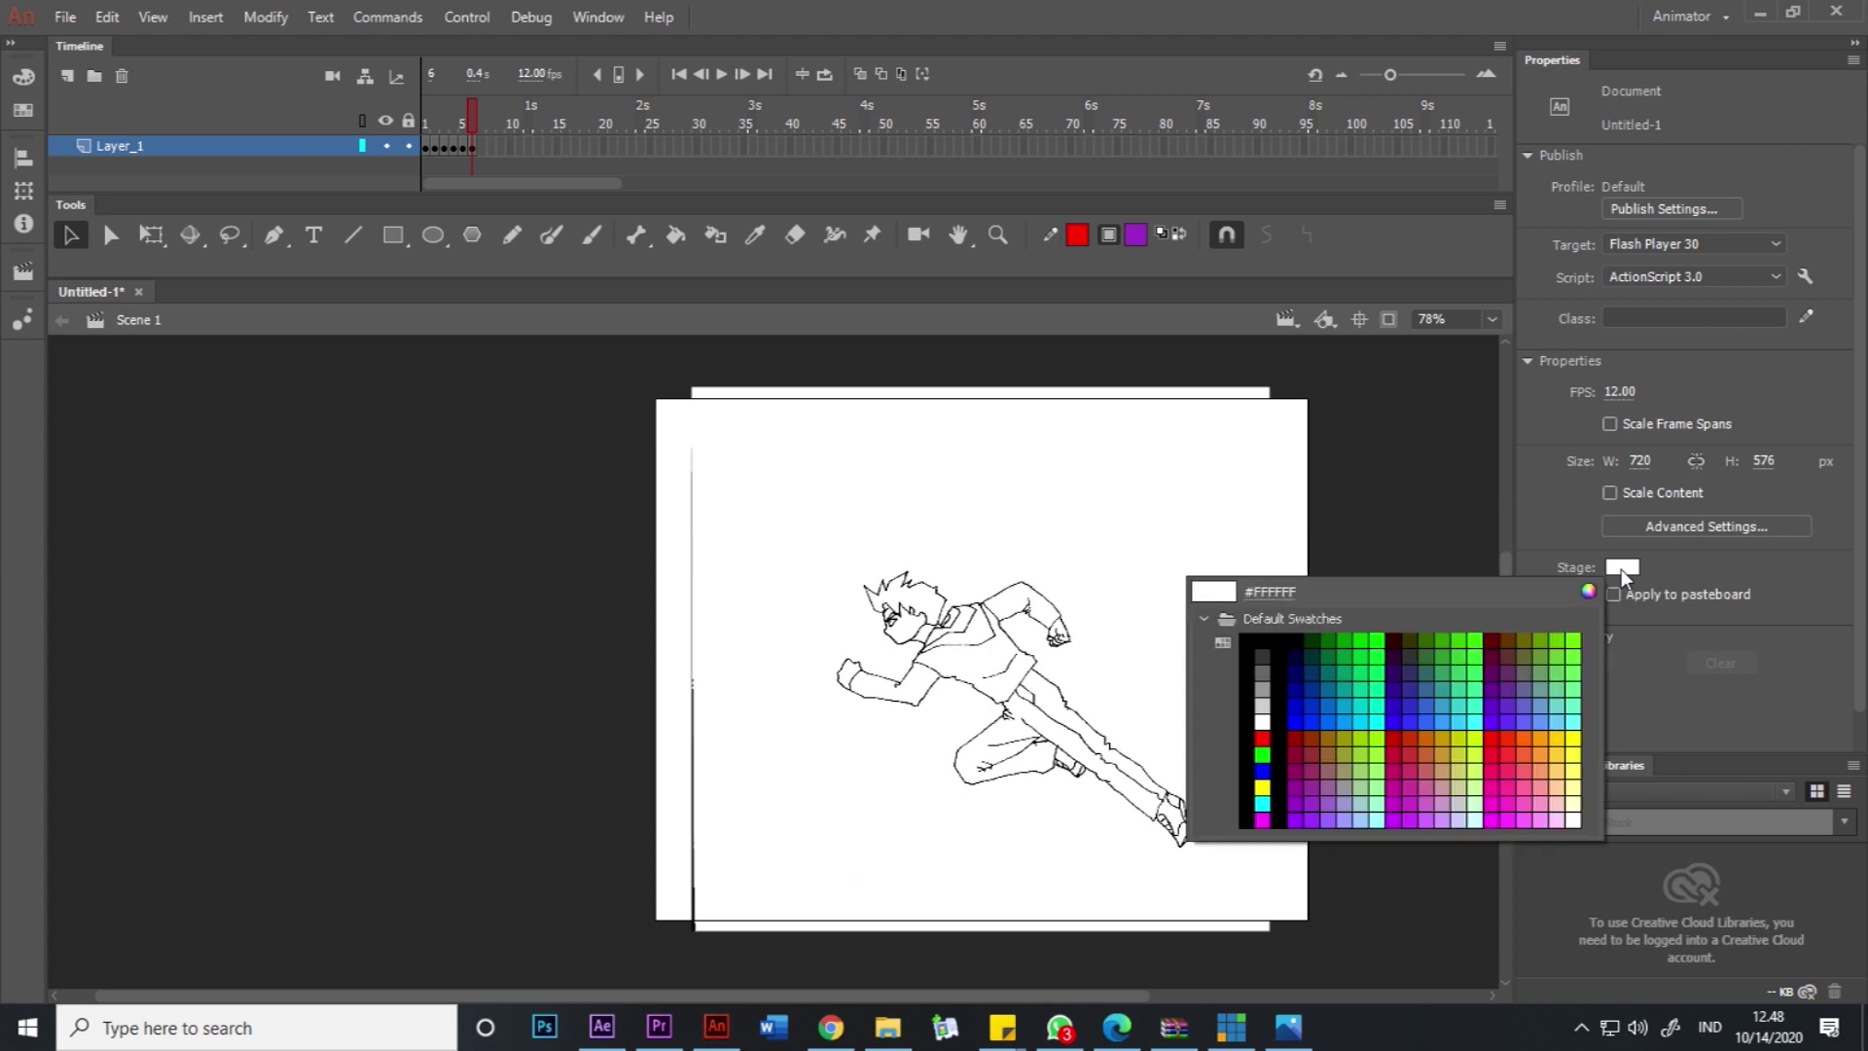
click(1262, 755)
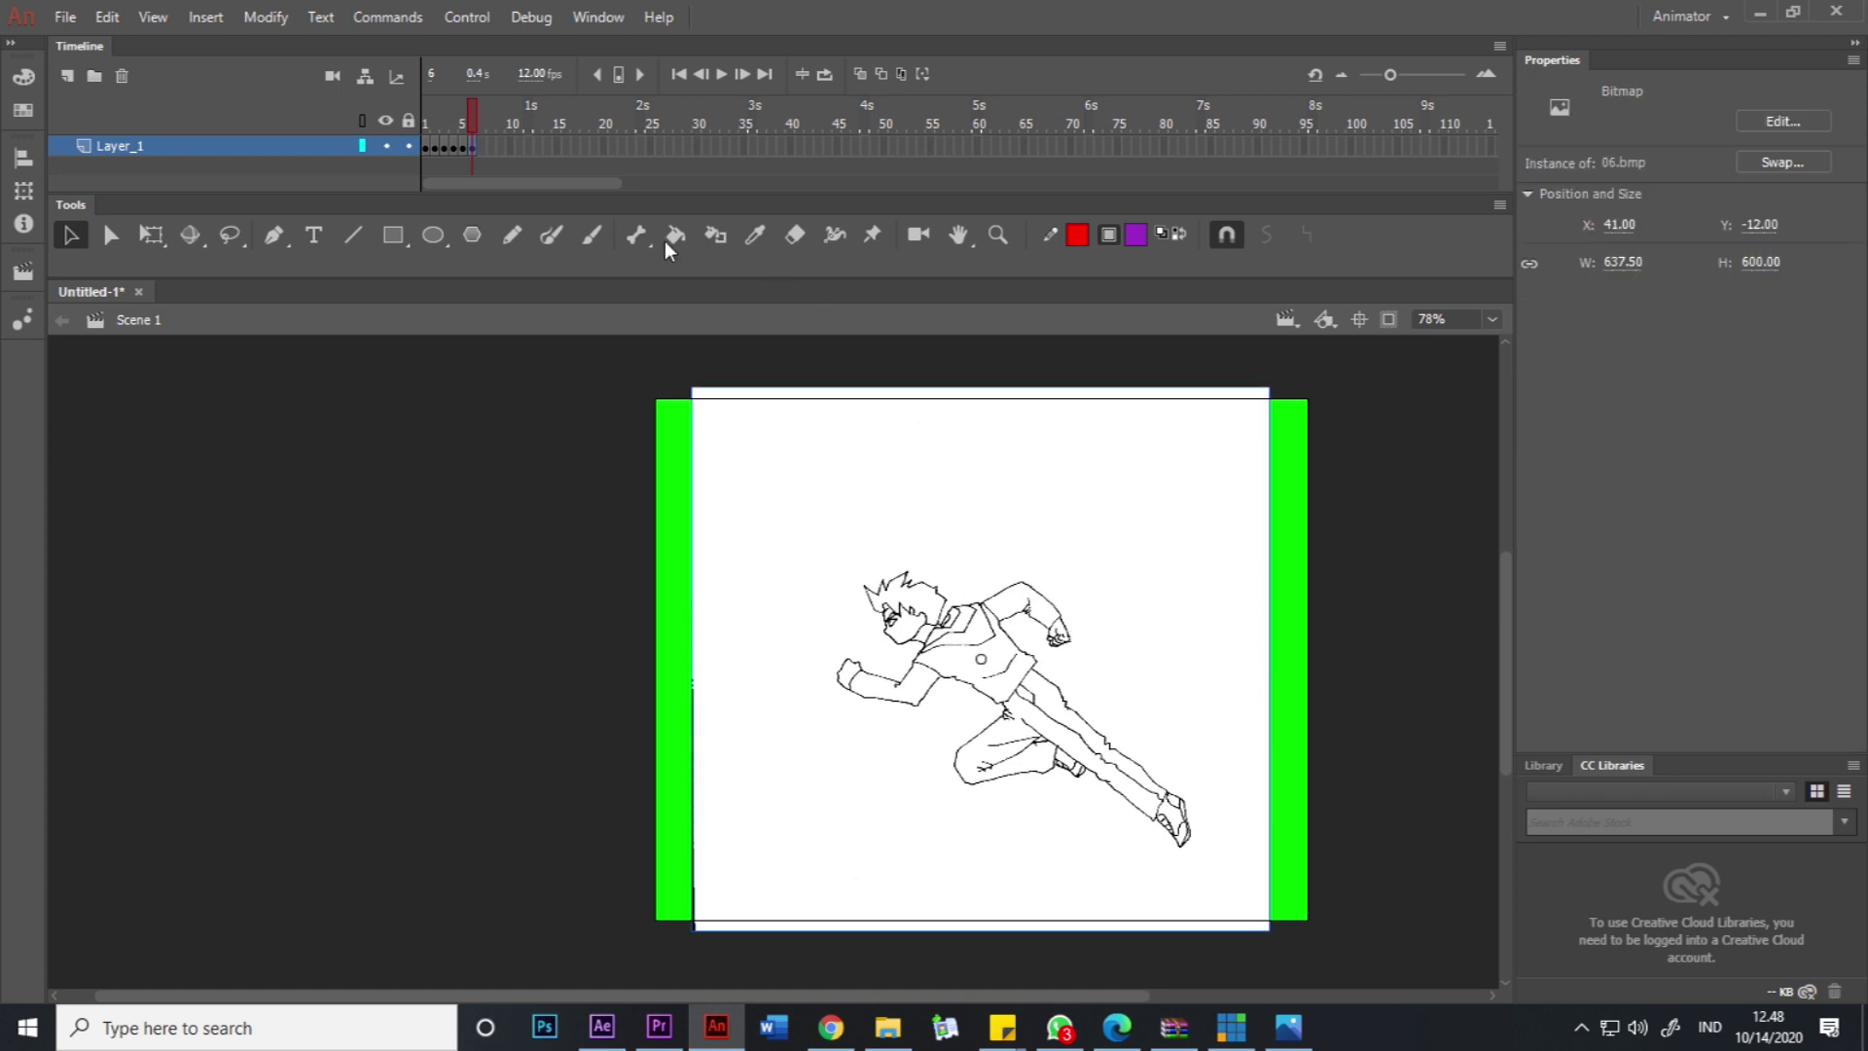
Trace the frame 1 bitmap into a vector shape with color threshold 100, minimum area 8 pixels, and Normal corner threshold and curve fit.
drag(475, 118, 425, 118)
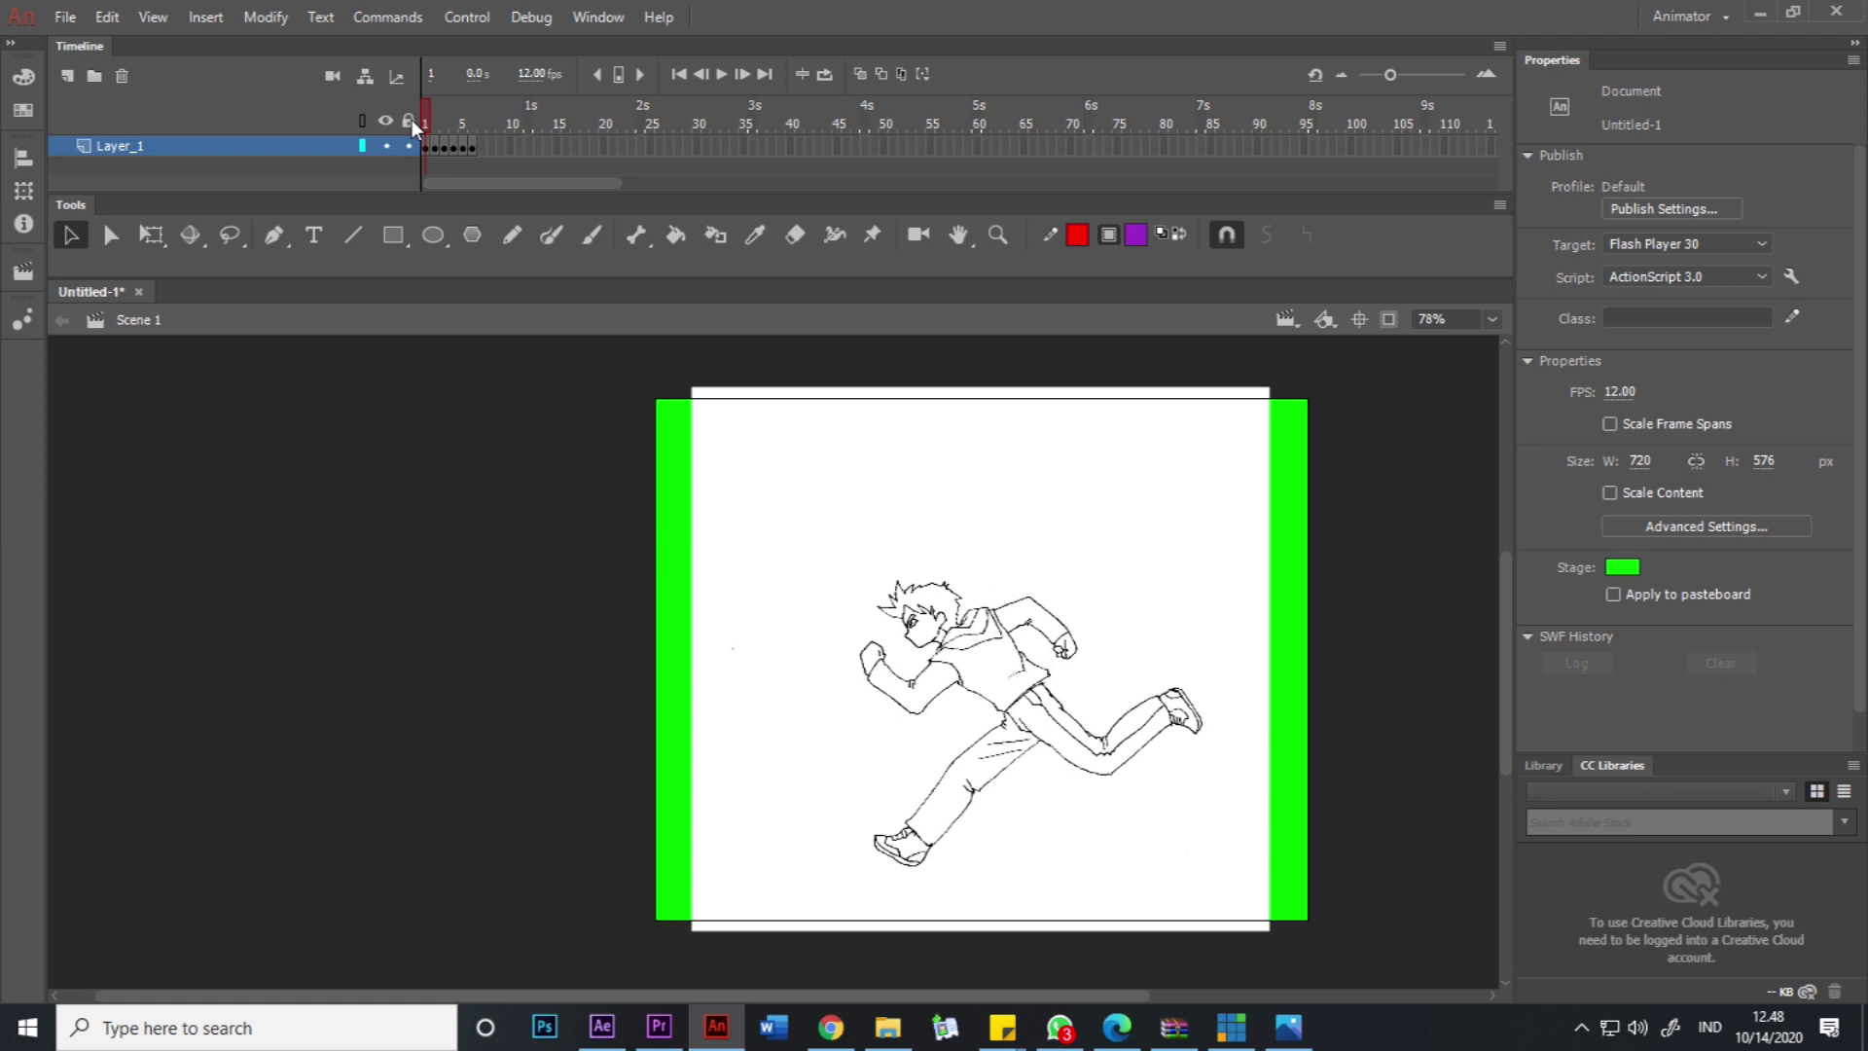
click(427, 147)
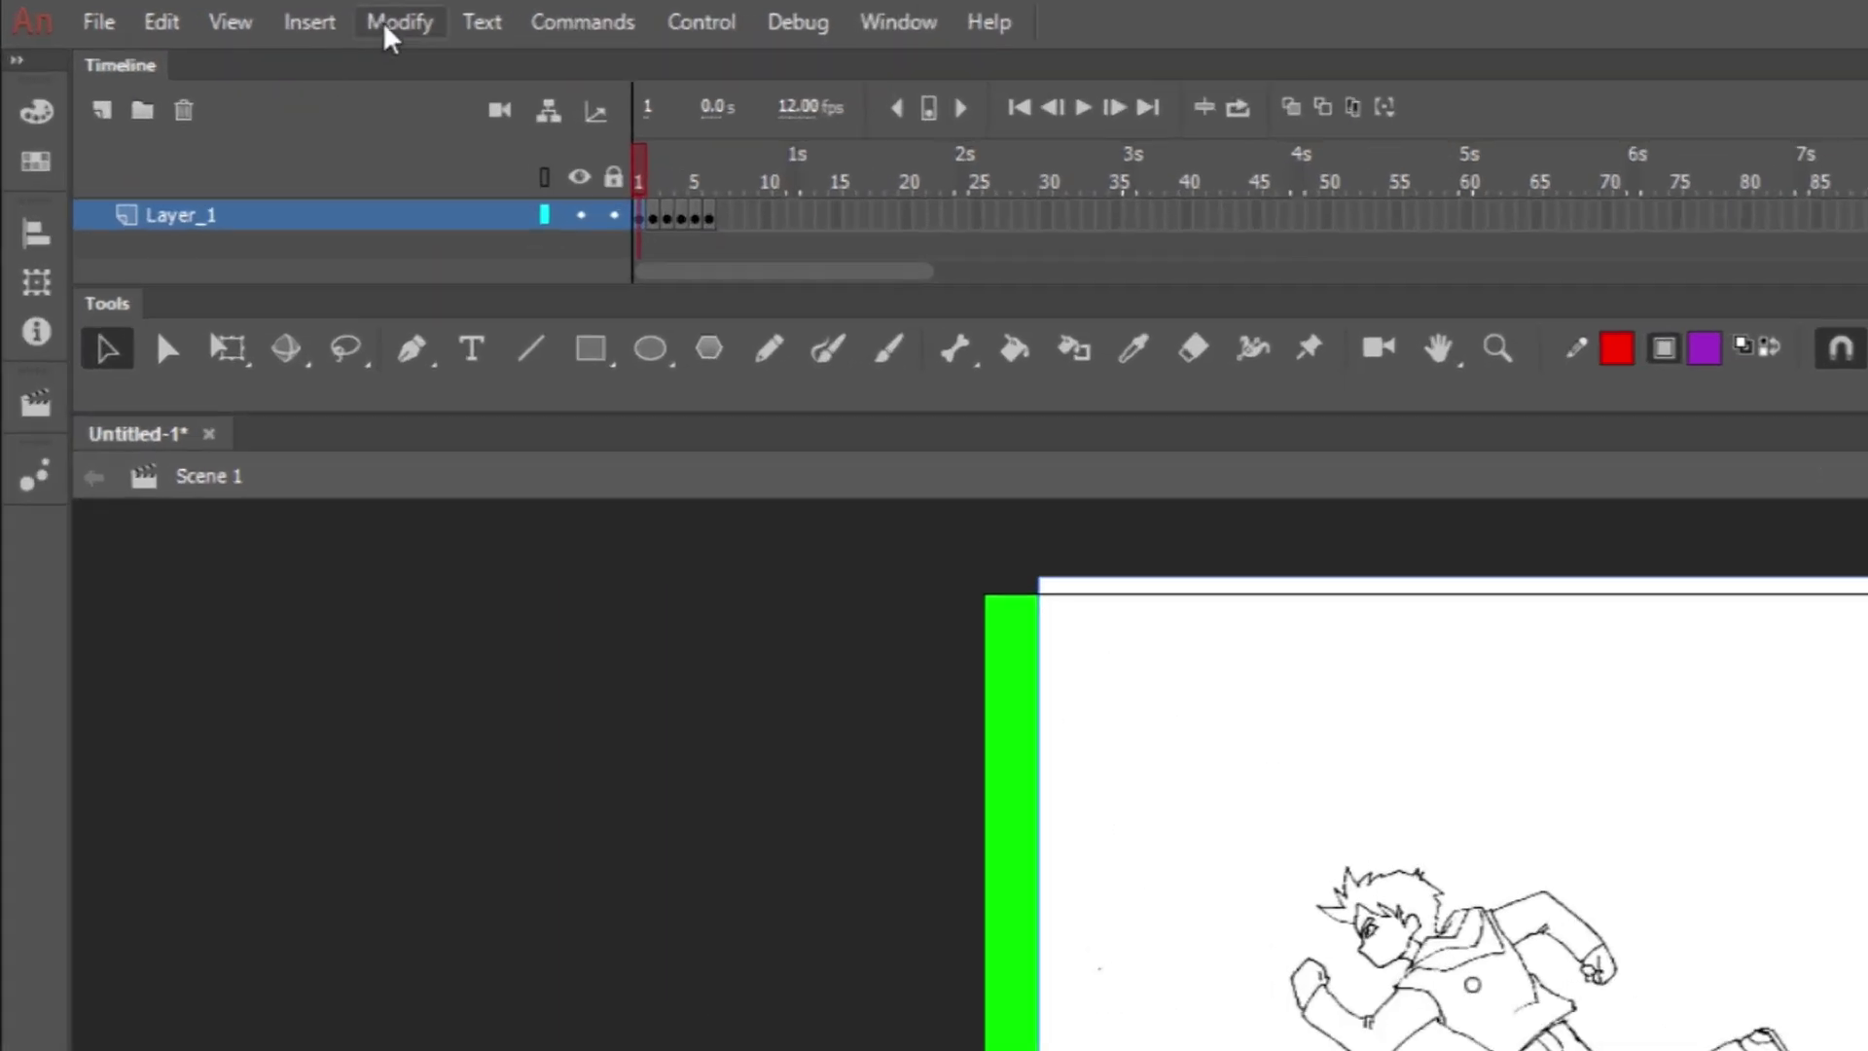
click(263, 18)
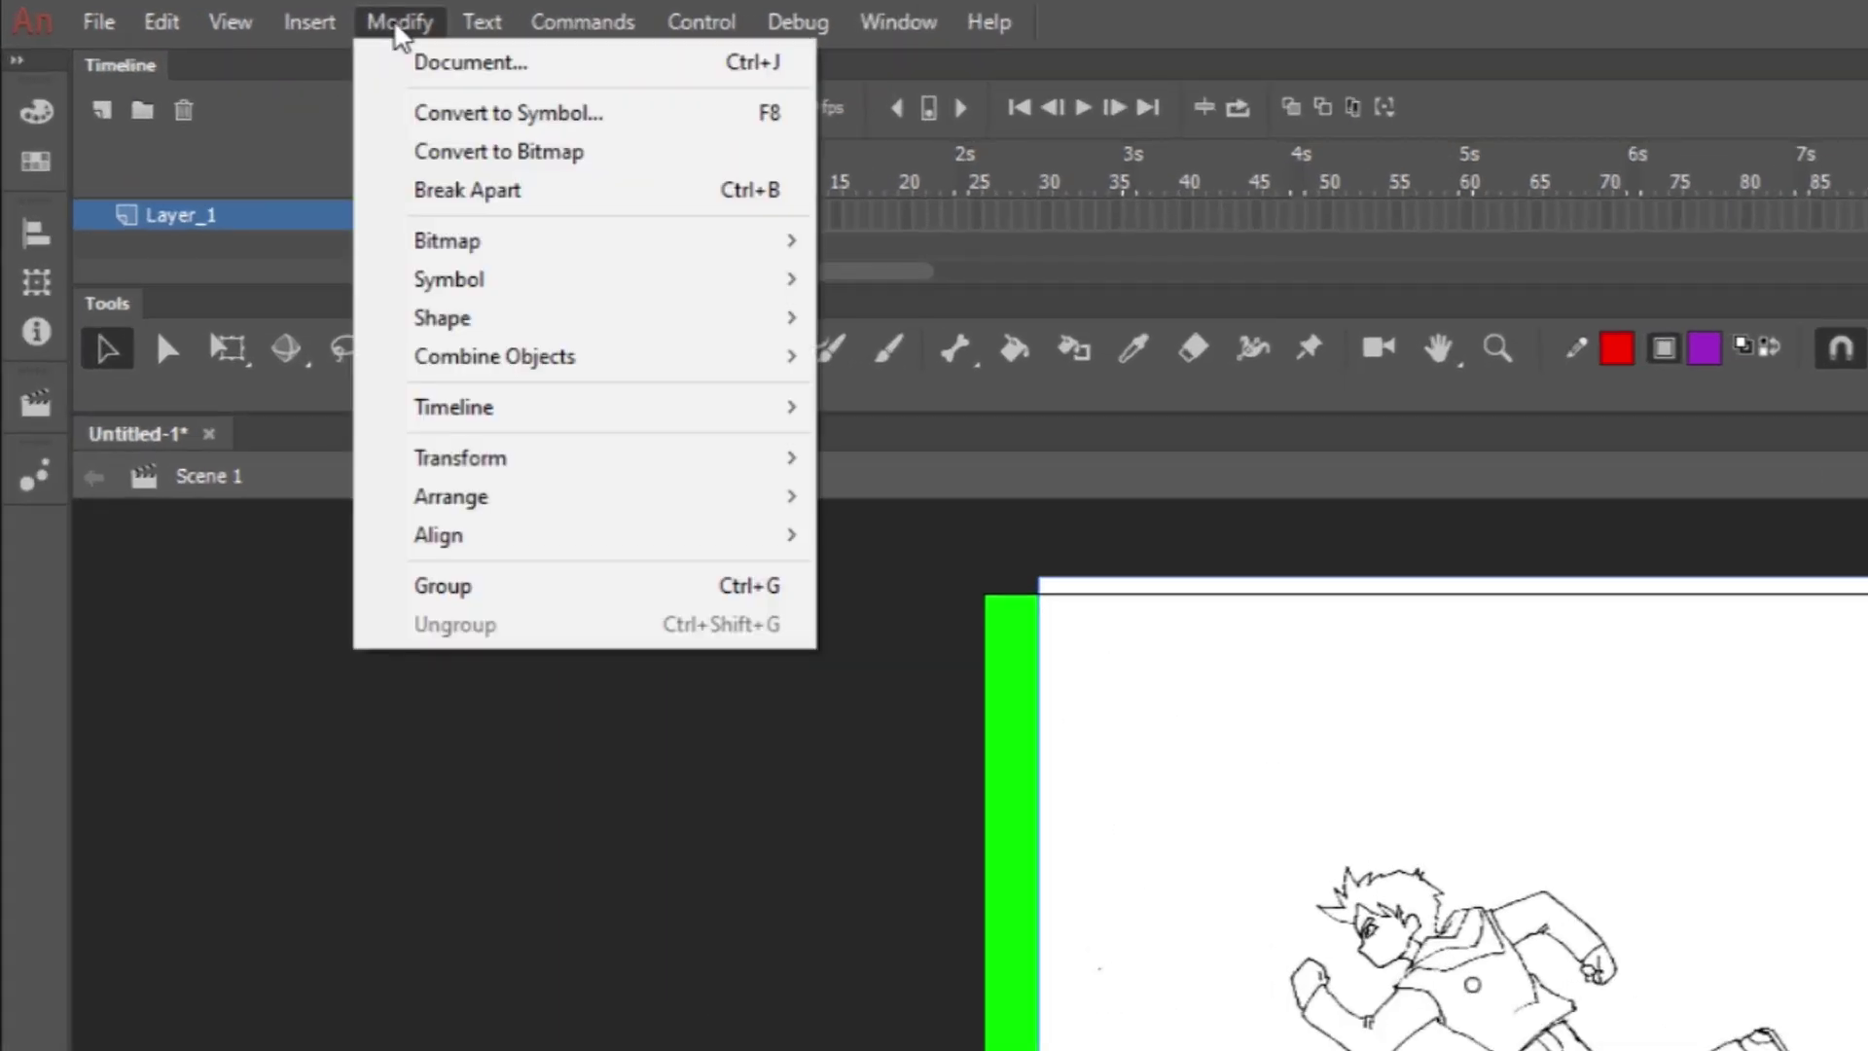
mouse_move(671, 248)
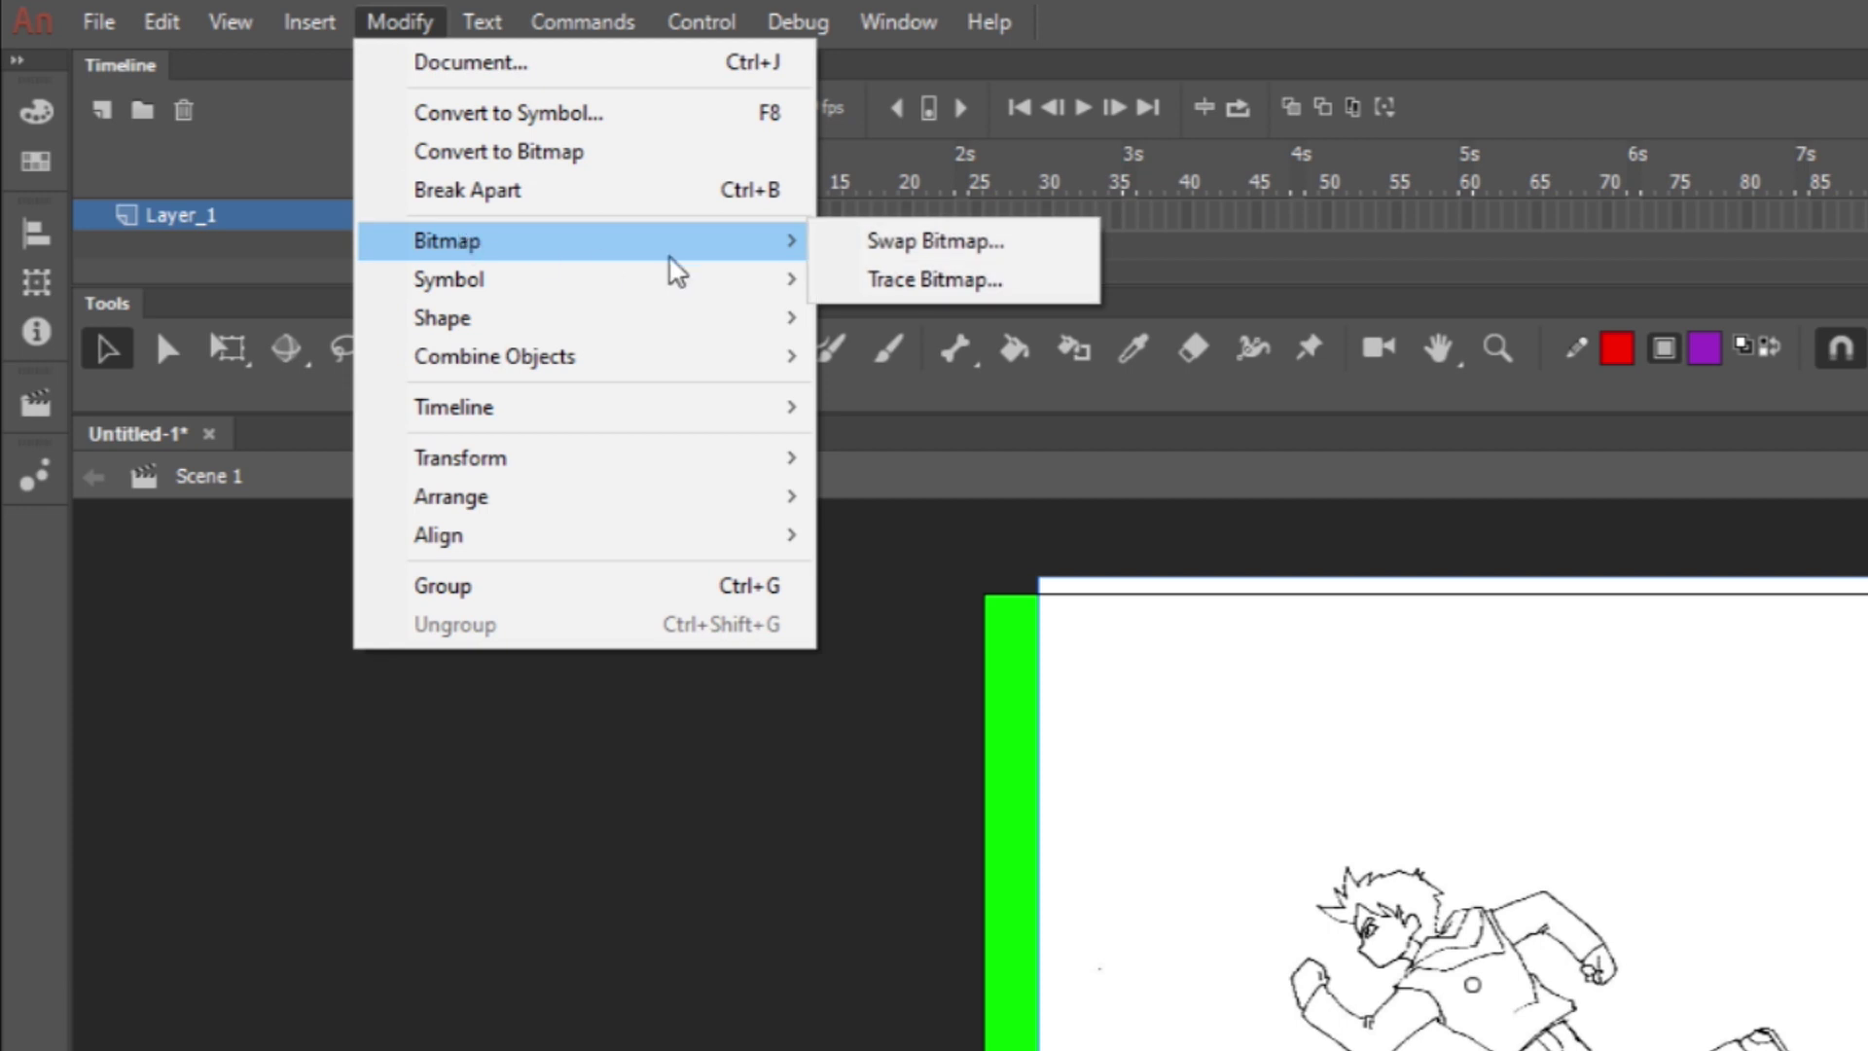
click(969, 282)
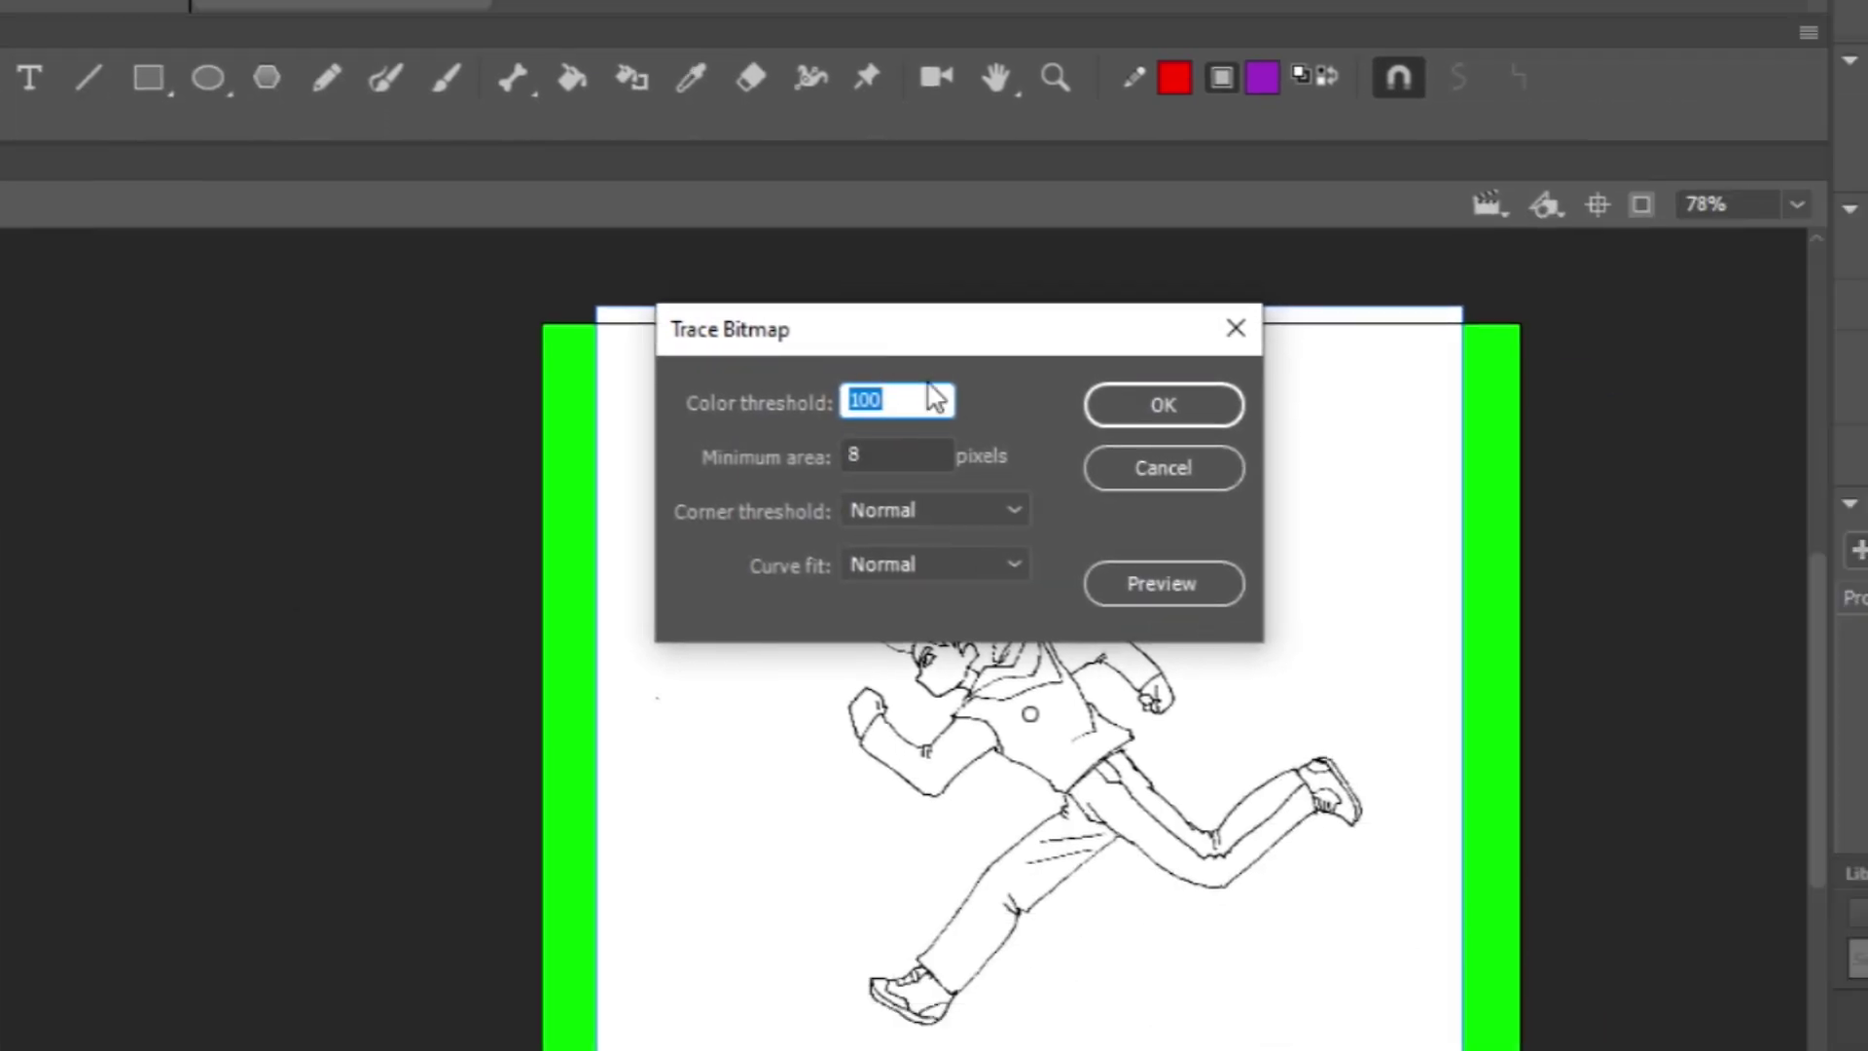
click(1183, 400)
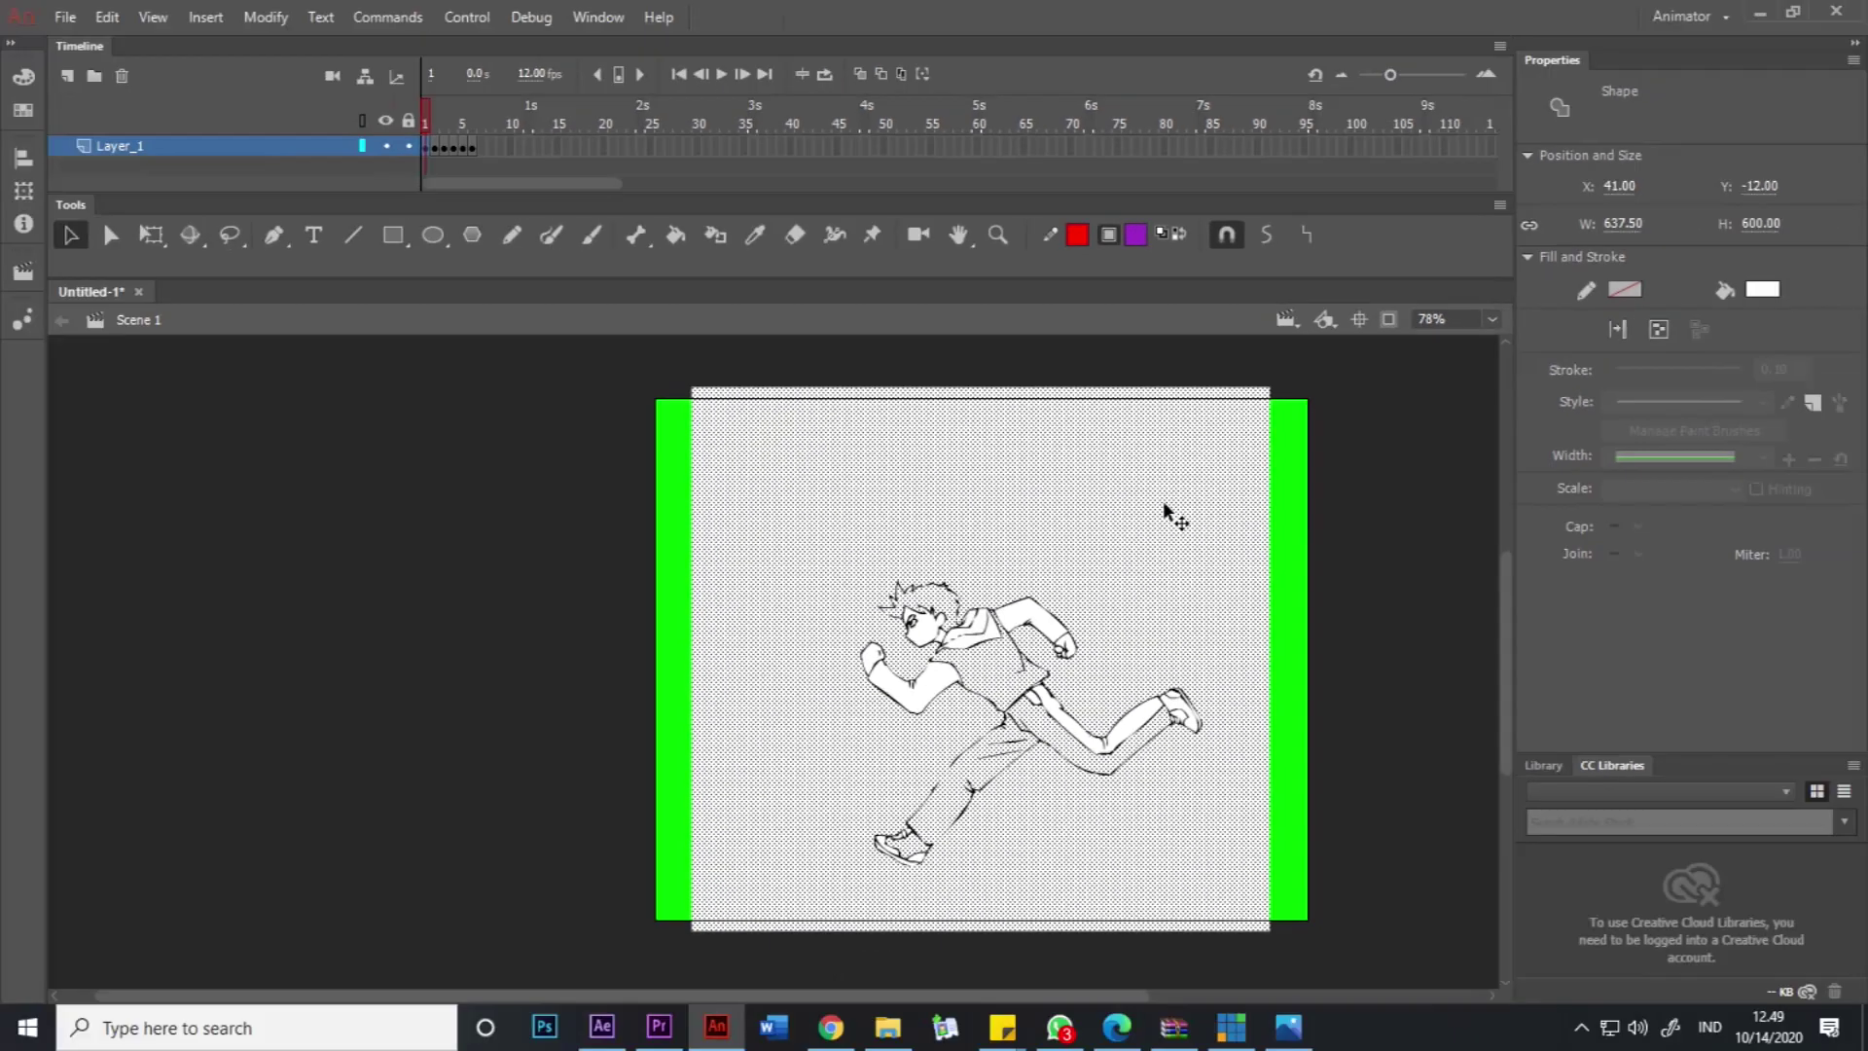
Delete the white background area surrounding the traced runner in frame 1.
click(1365, 543)
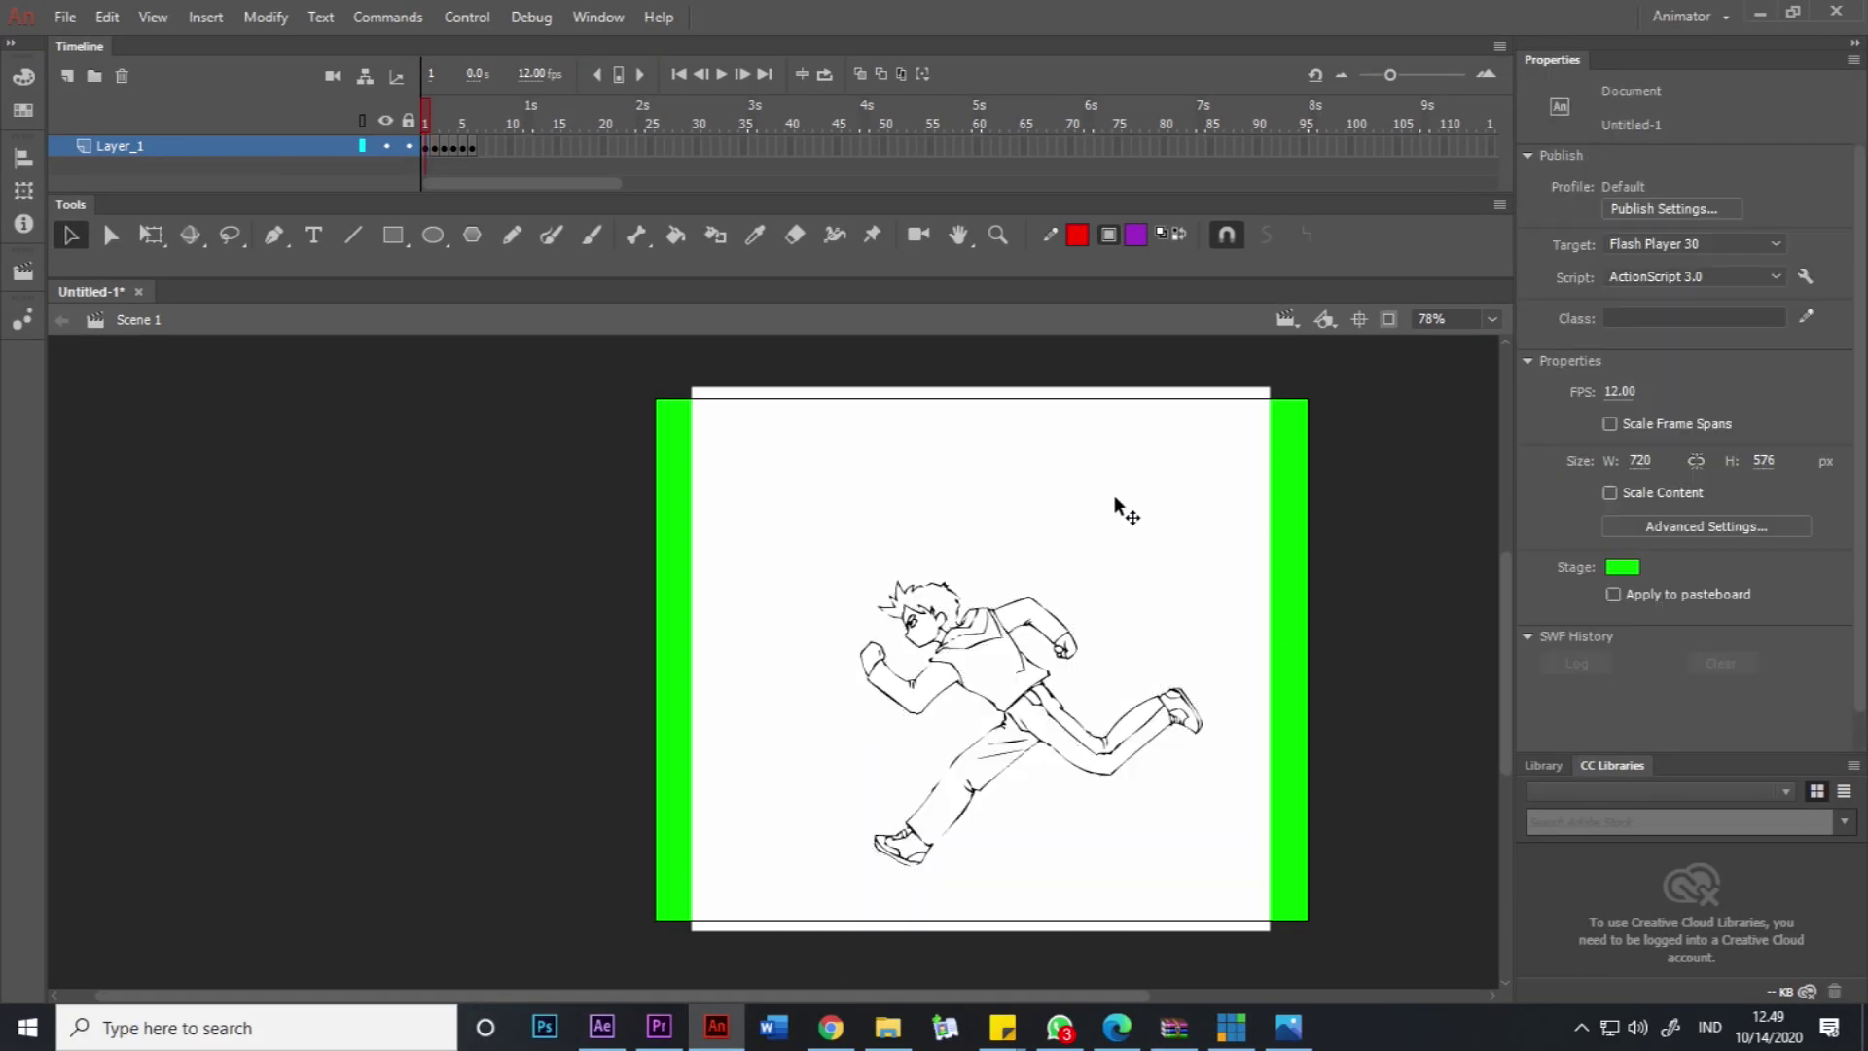
click(974, 634)
click(1066, 780)
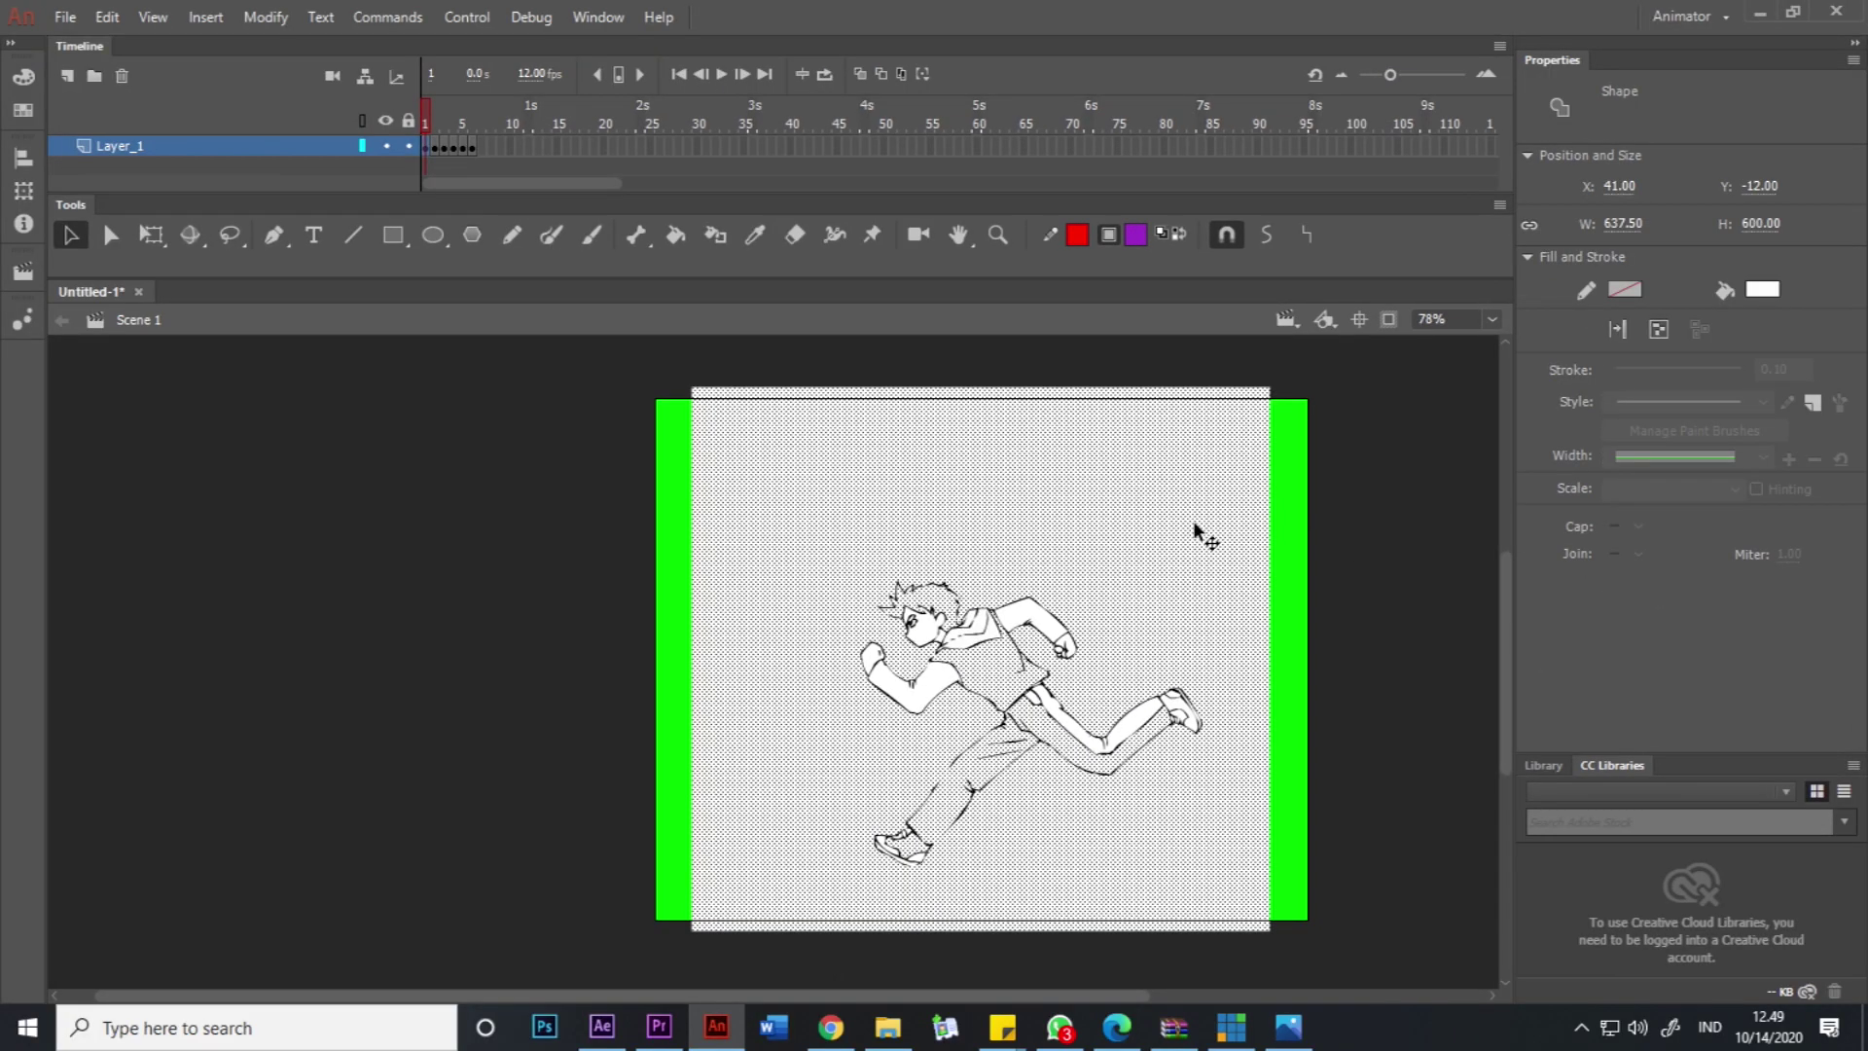
click(1402, 520)
click(1150, 463)
key(Delete)
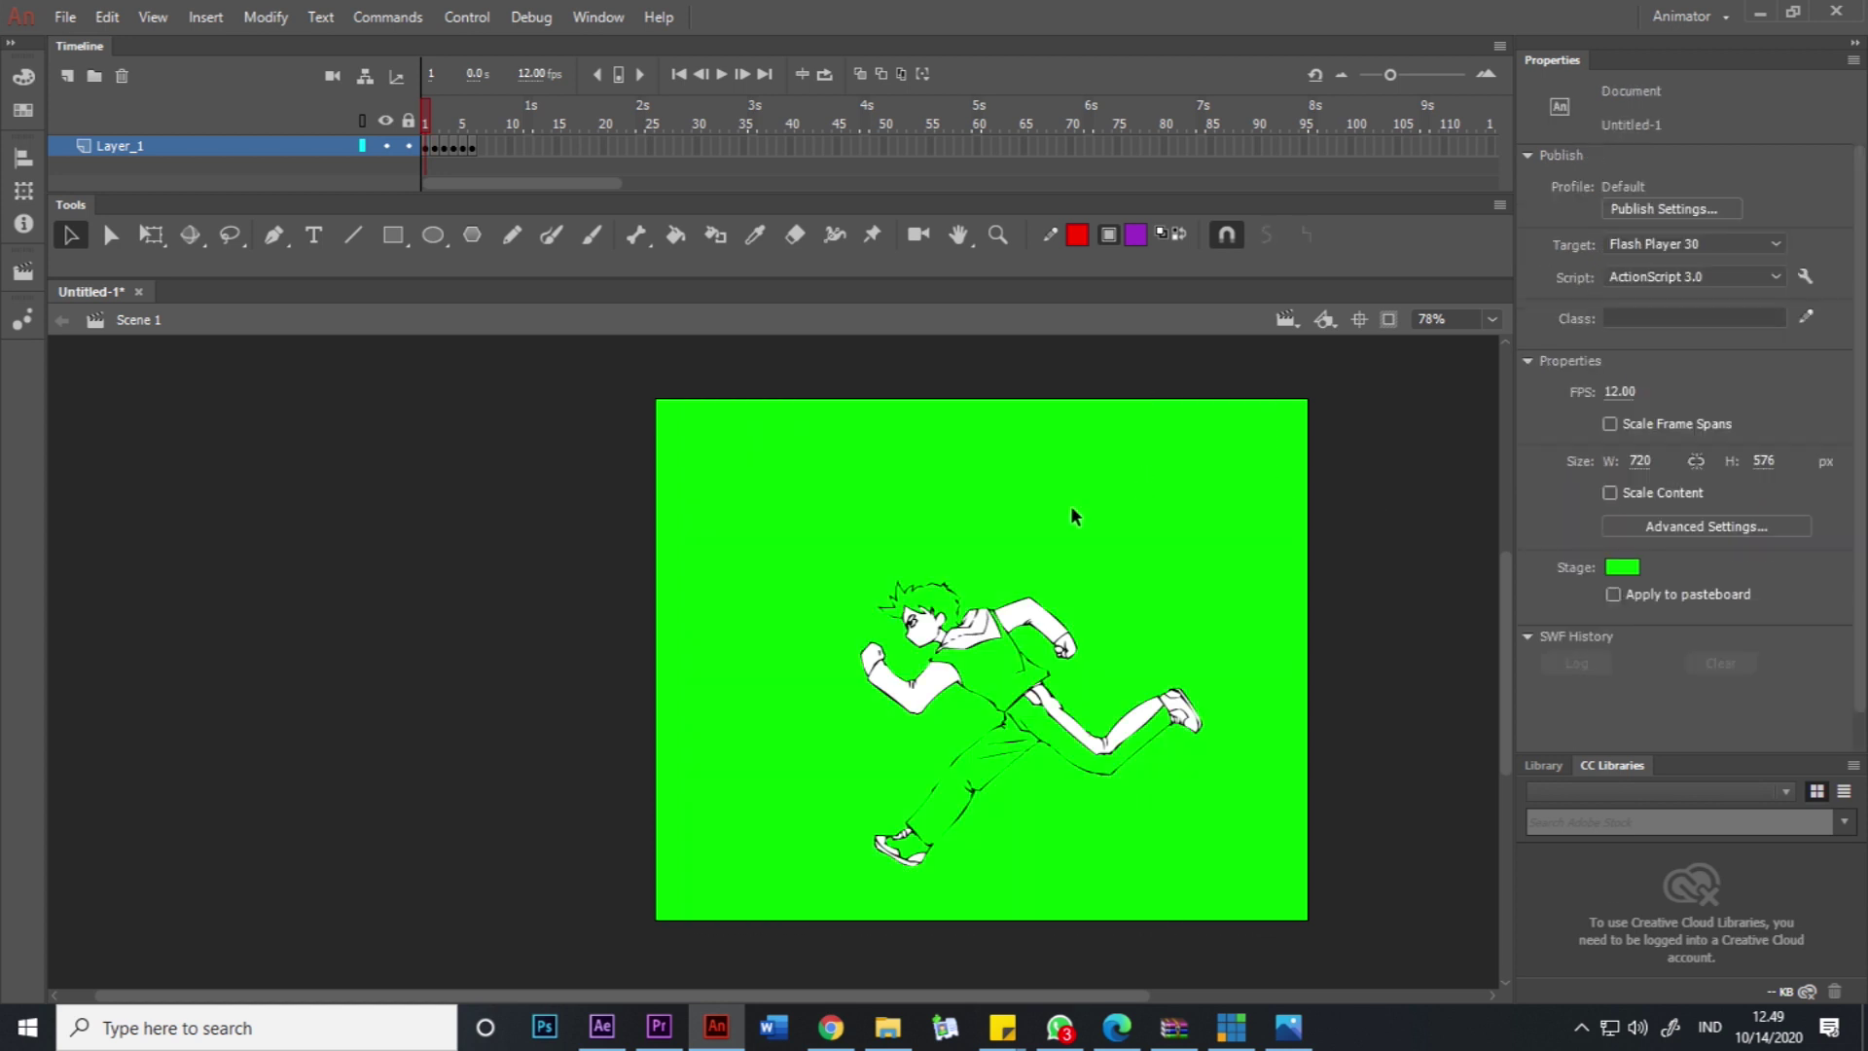
Delete the white fills inside the frame 1 runner's two jacket sleeves.
click(1026, 637)
key(Delete)
click(977, 696)
key(Delete)
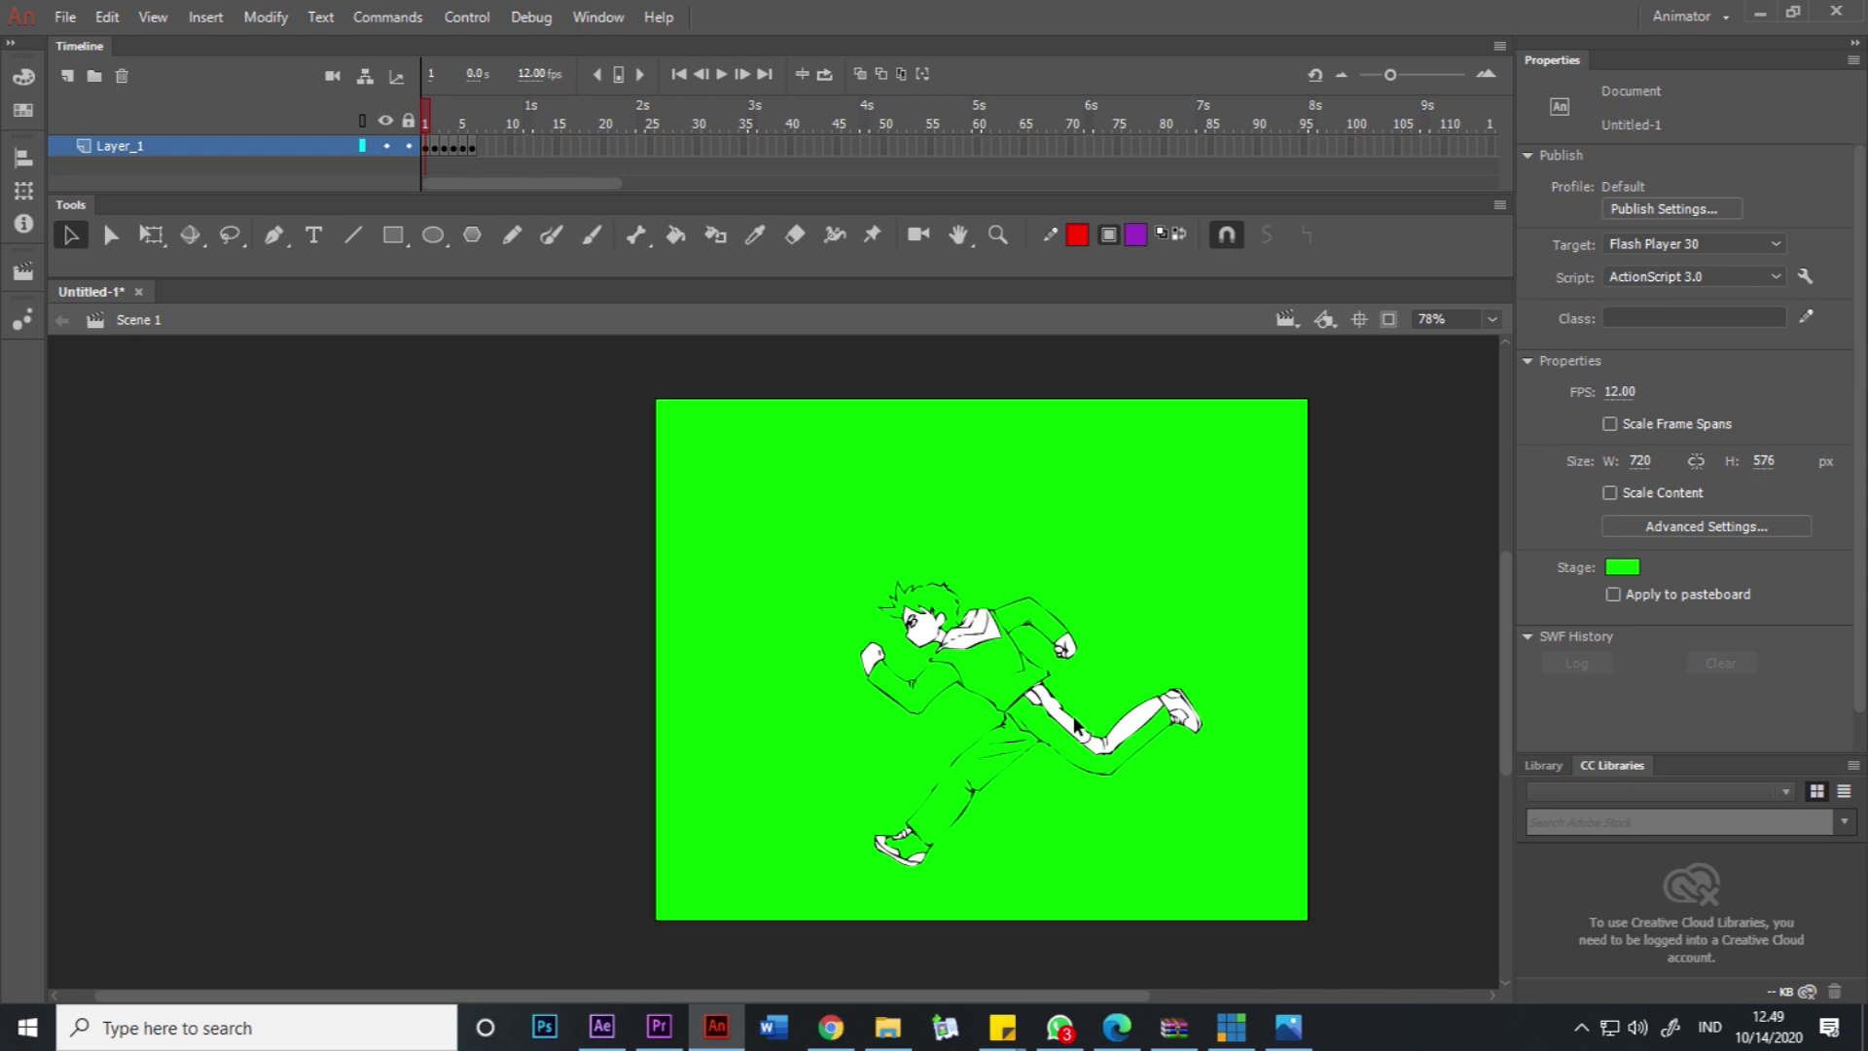
ctrl+scroll(1077, 724, up, 5)
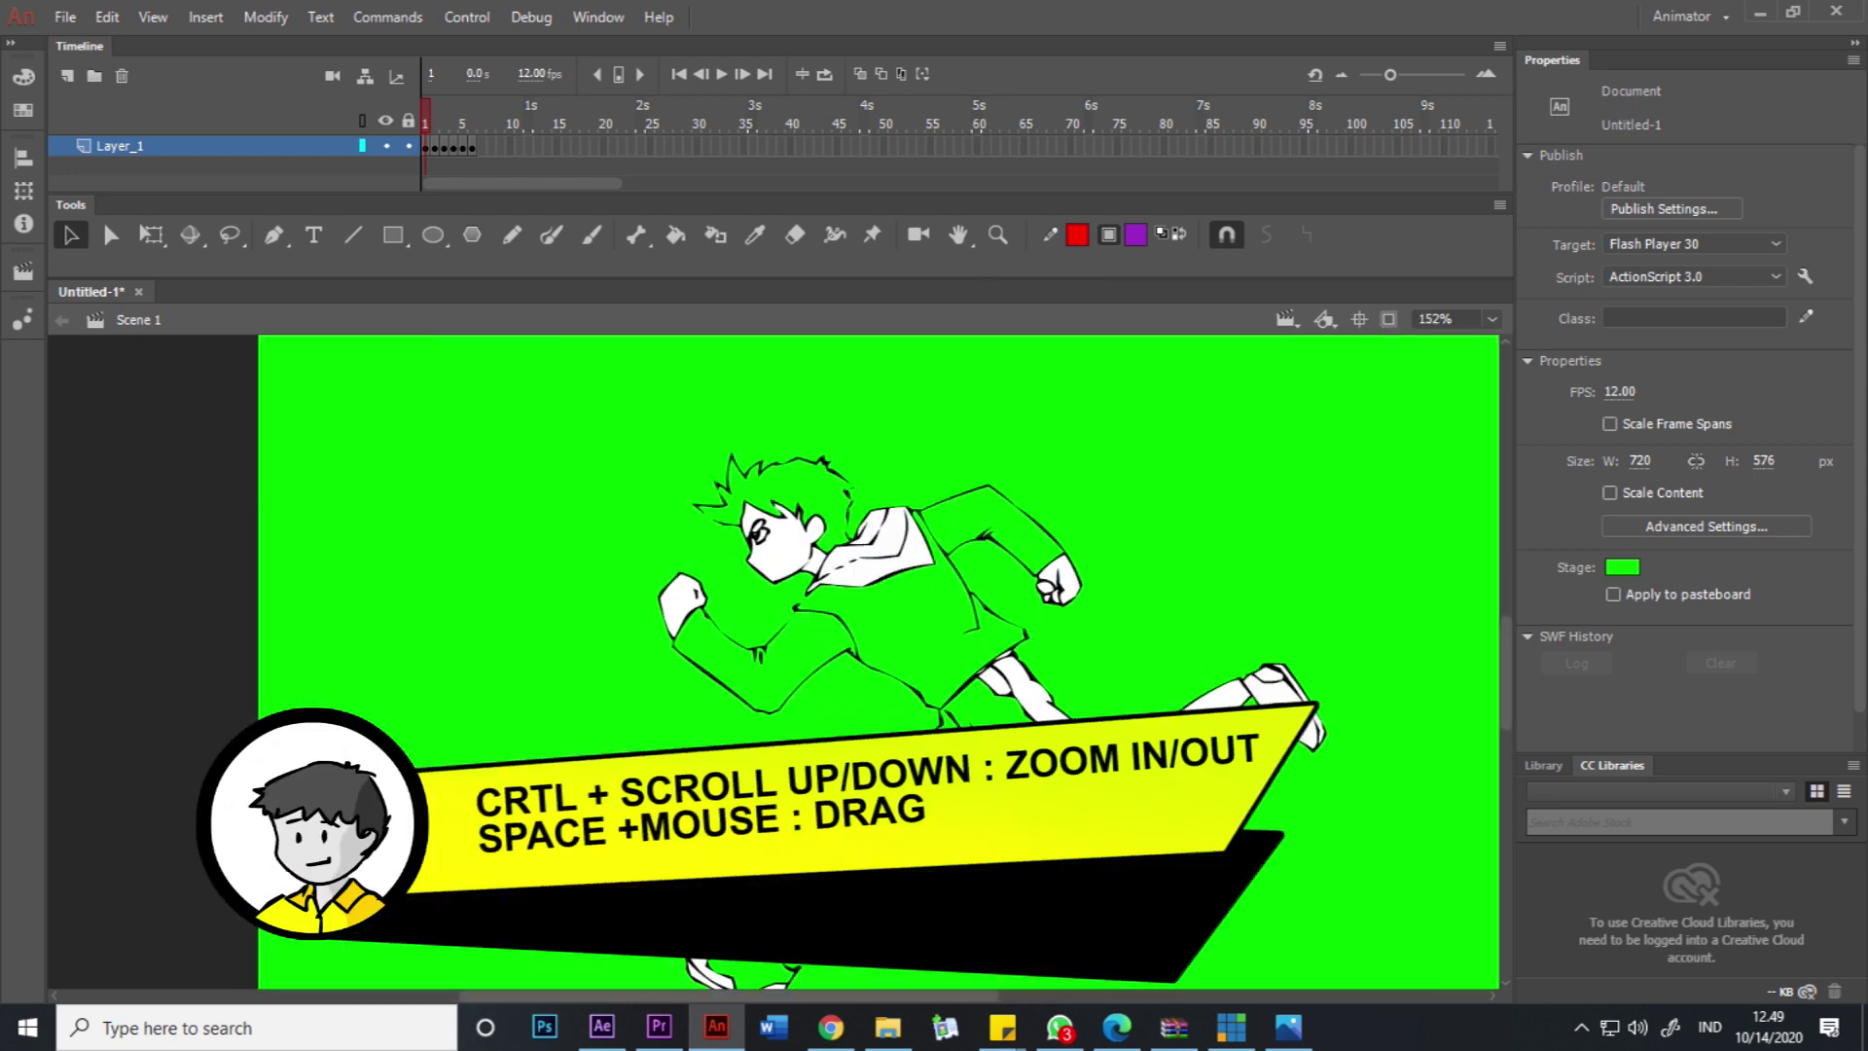
ctrl+scroll(1066, 725, down, 1)
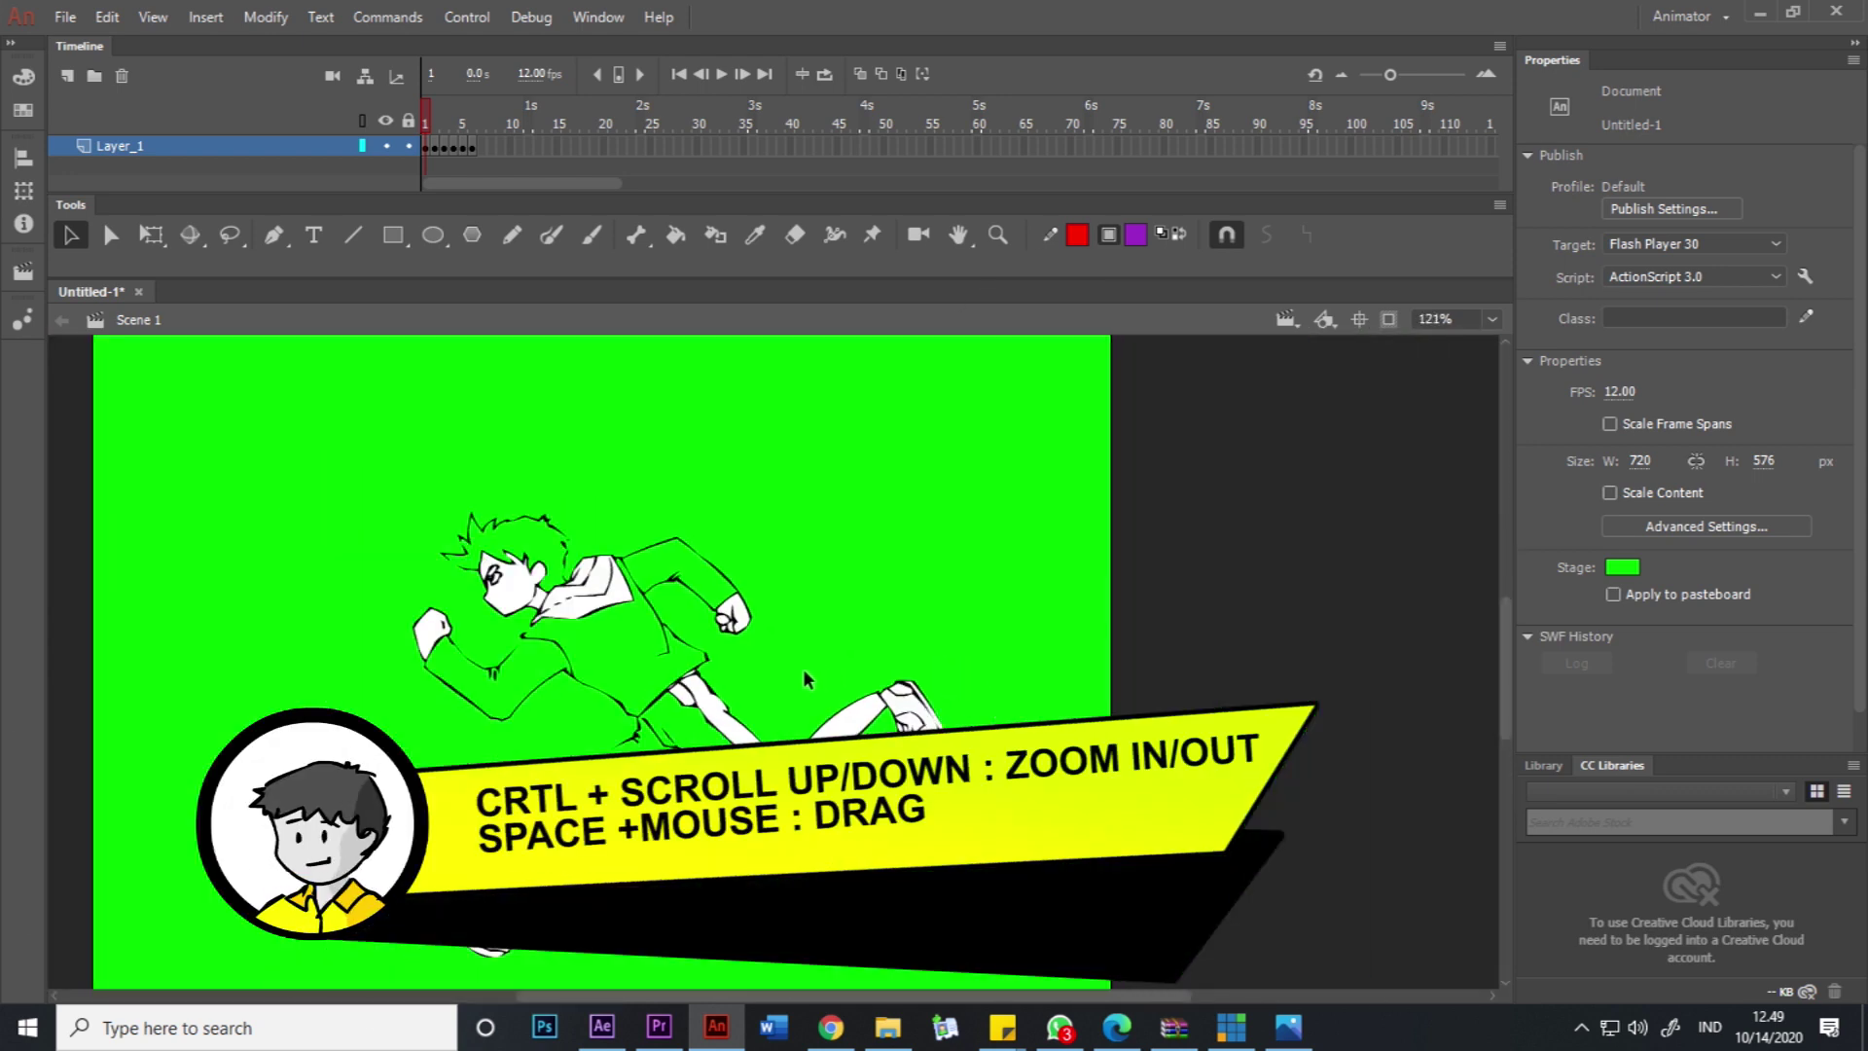
ctrl+scroll(745, 674, up, 2)
ctrl+scroll(661, 657, down, 4)
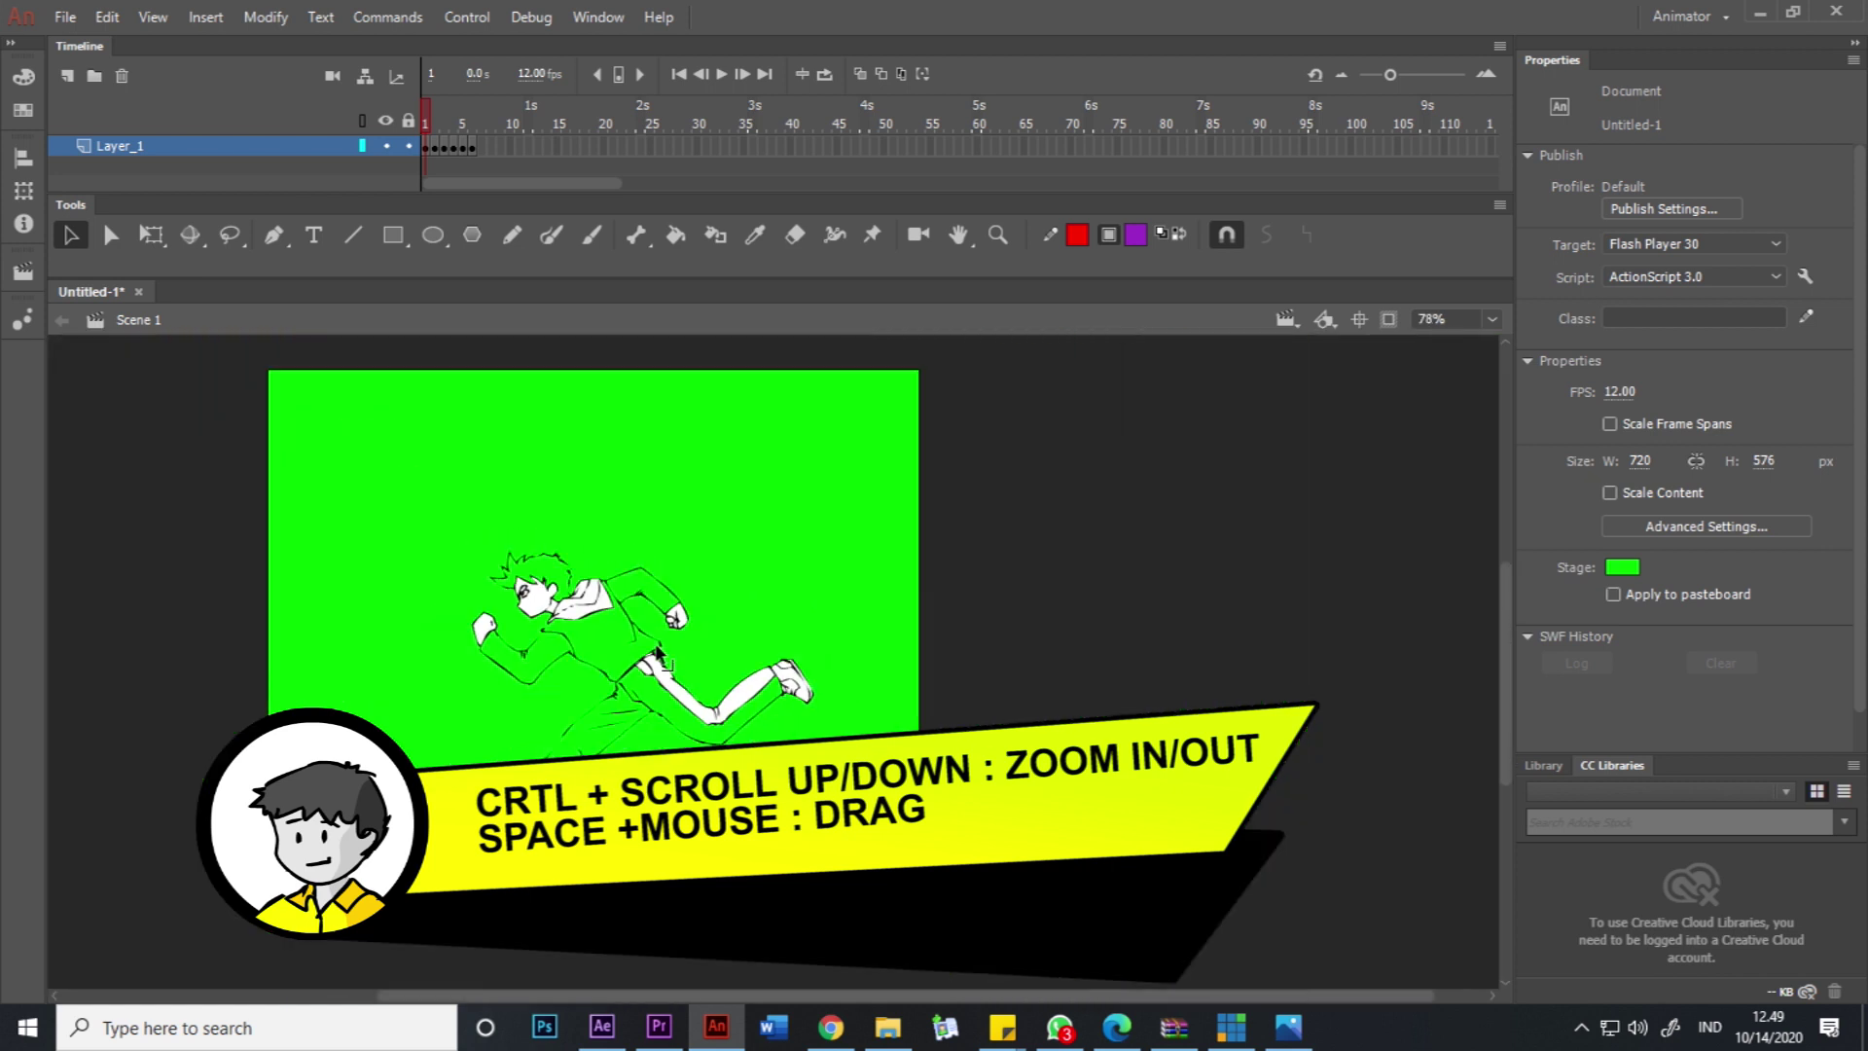
ctrl+scroll(660, 657, down, 1)
ctrl+scroll(715, 621, down, 2)
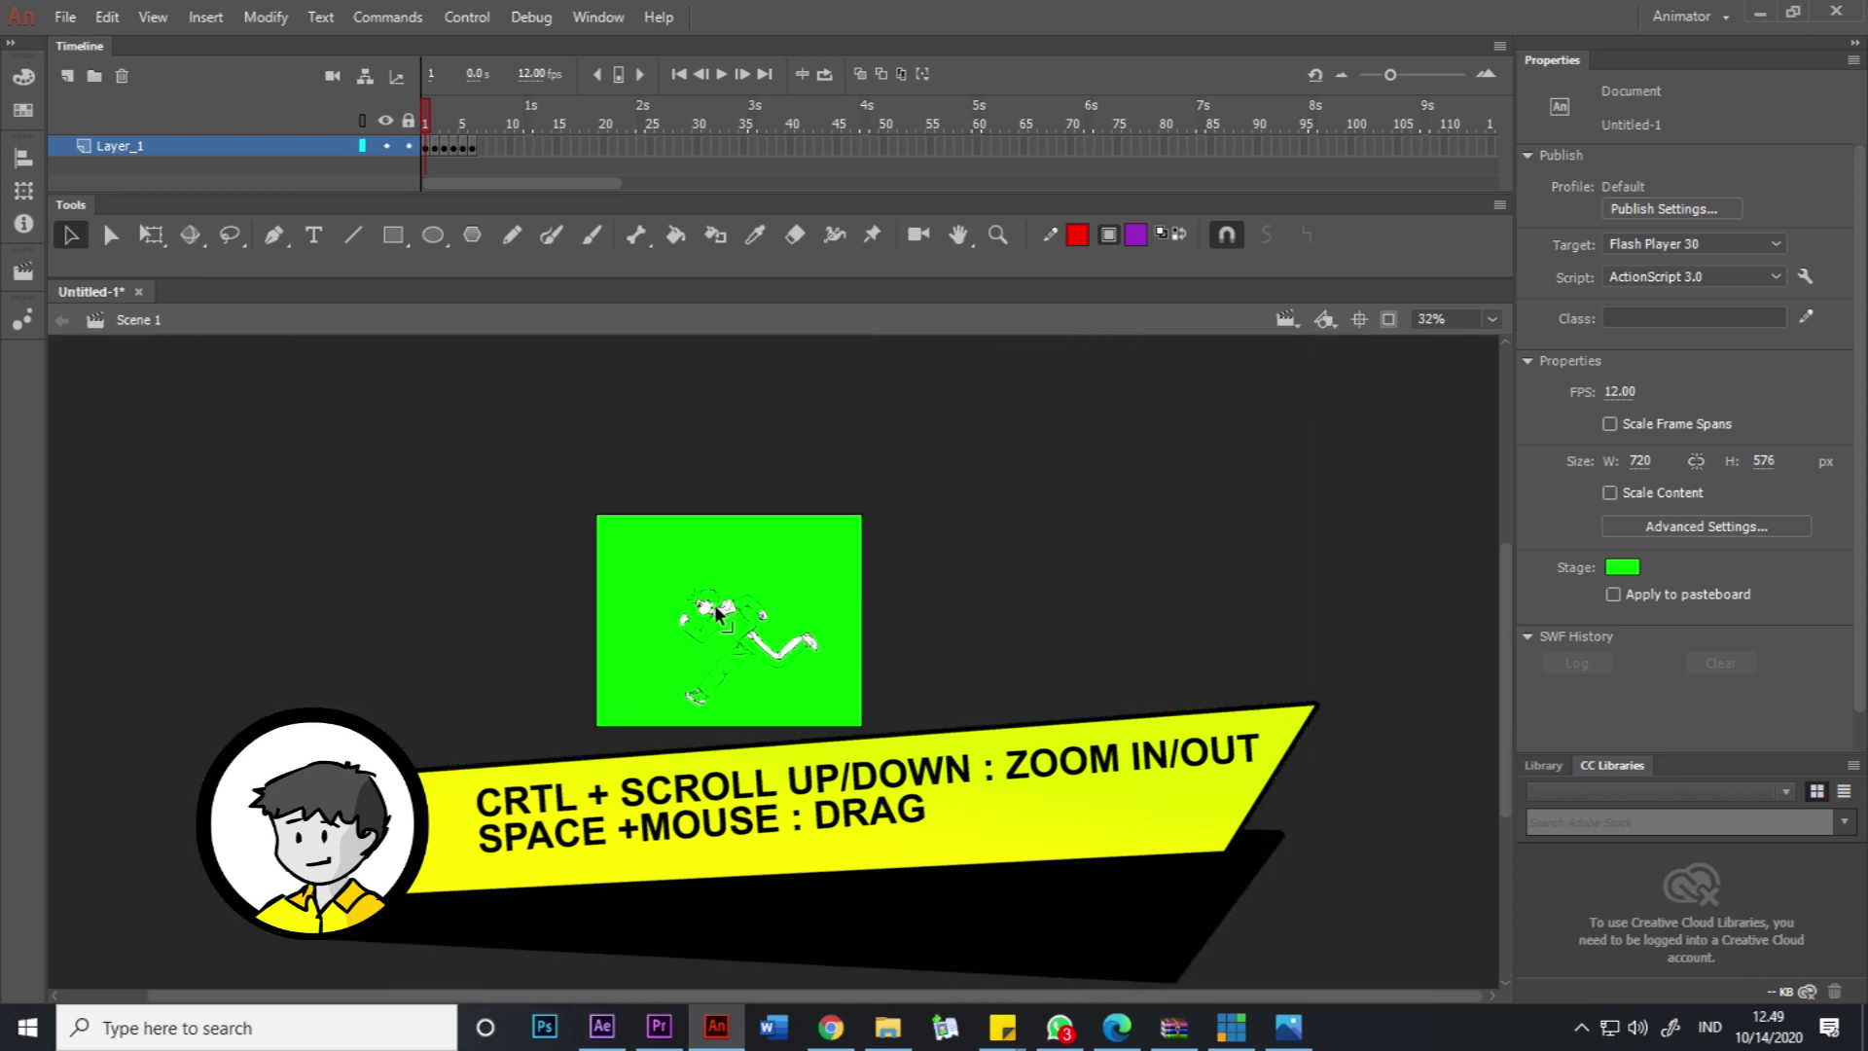
ctrl+scroll(715, 619, up, 1)
Delete the white fills of the frame 1 runner's face and hood.
ctrl+scroll(823, 623, up, 10)
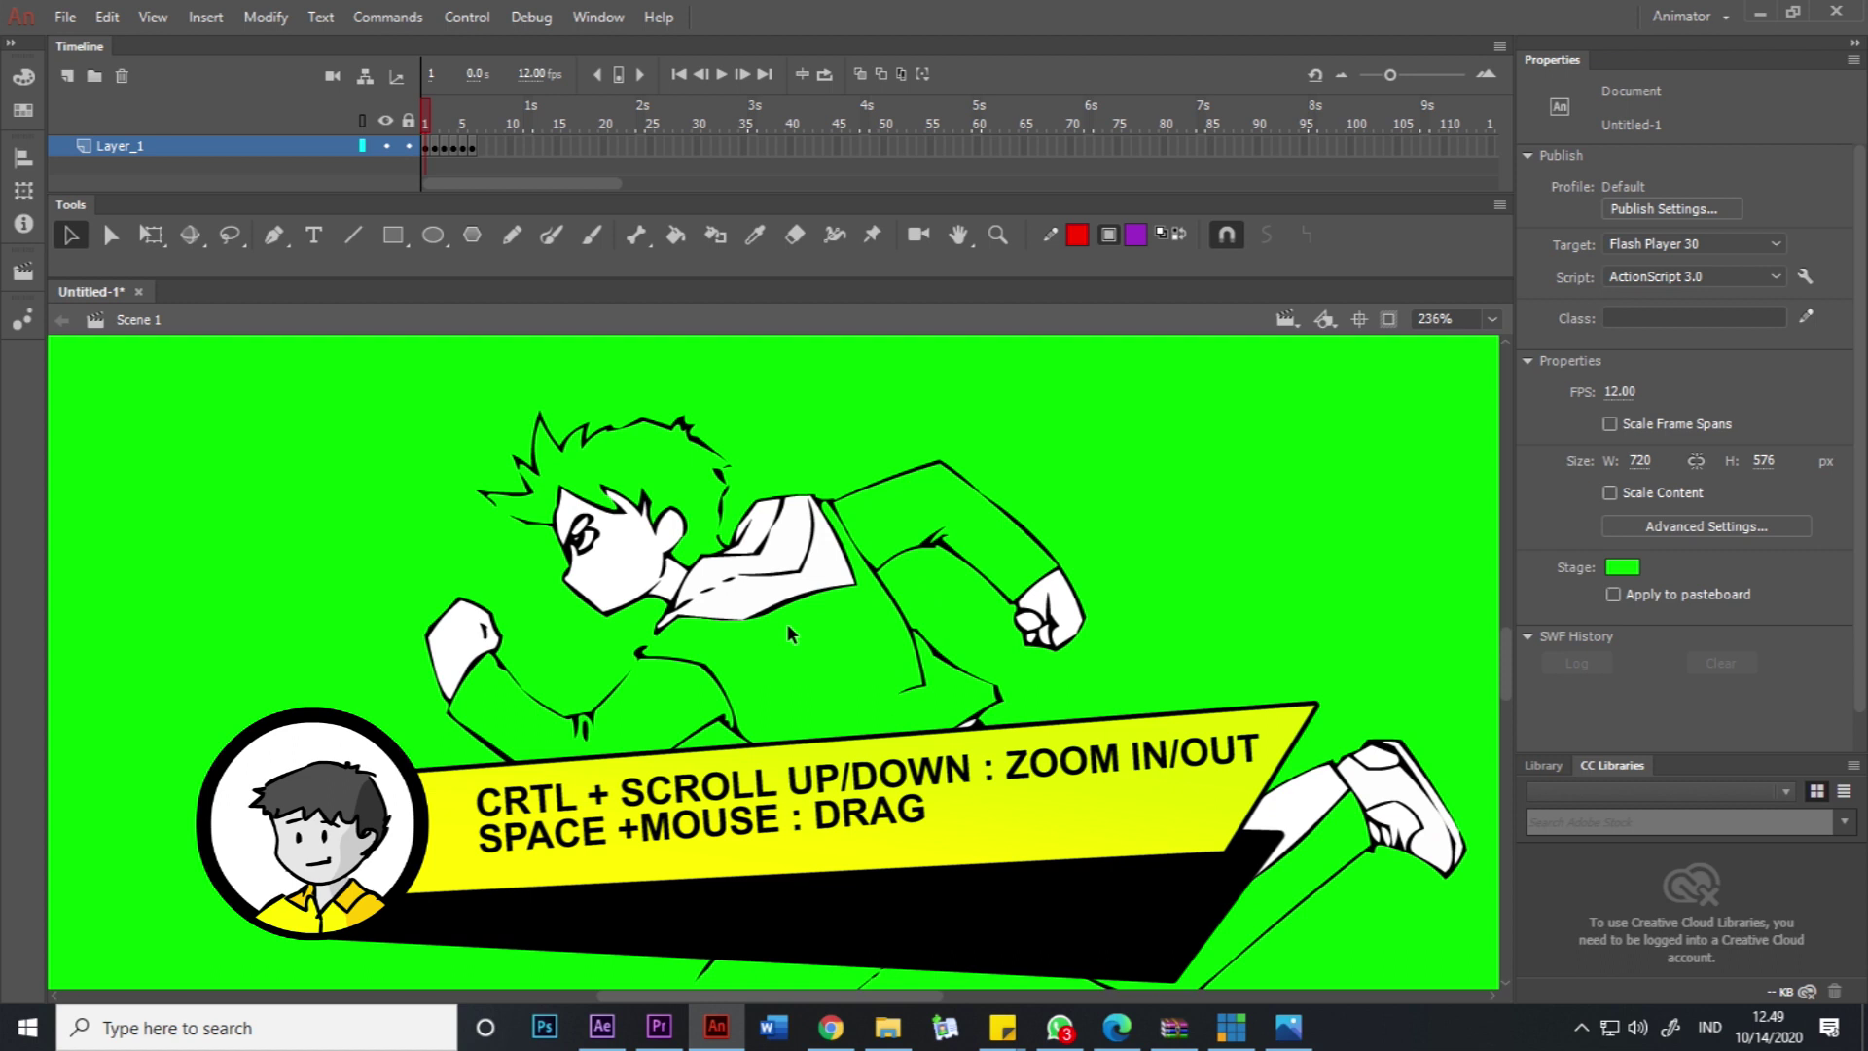
mouse_move(668, 592)
mouse_down()
mouse_move(1118, 655)
mouse_move(847, 613)
mouse_move(963, 552)
mouse_move(938, 626)
mouse_up()
click(762, 526)
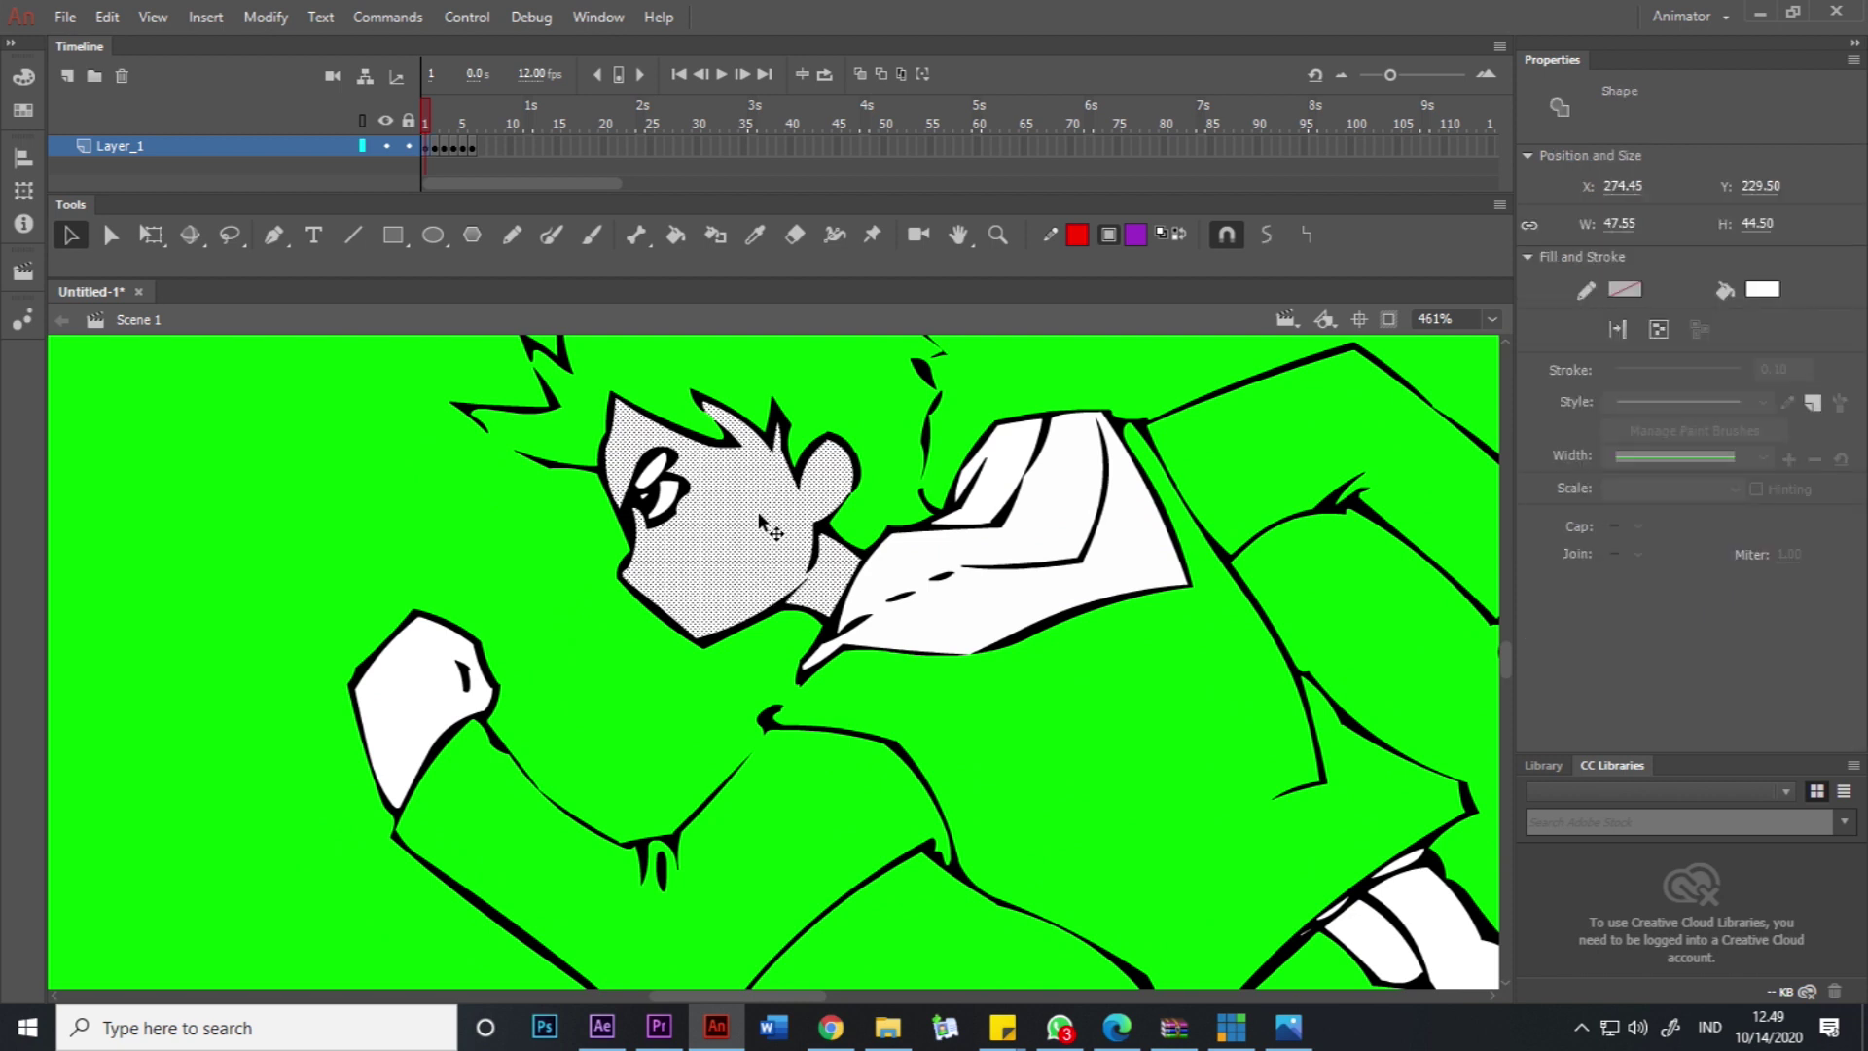
key(Delete)
click(1051, 604)
key(Delete)
click(1010, 475)
key(Delete)
Delete the remaining white fills in the frame 1 runner's eye and front fist.
click(667, 497)
key(Delete)
click(652, 472)
key(Delete)
click(437, 703)
key(Delete)
right_click(1262, 666)
click(1364, 671)
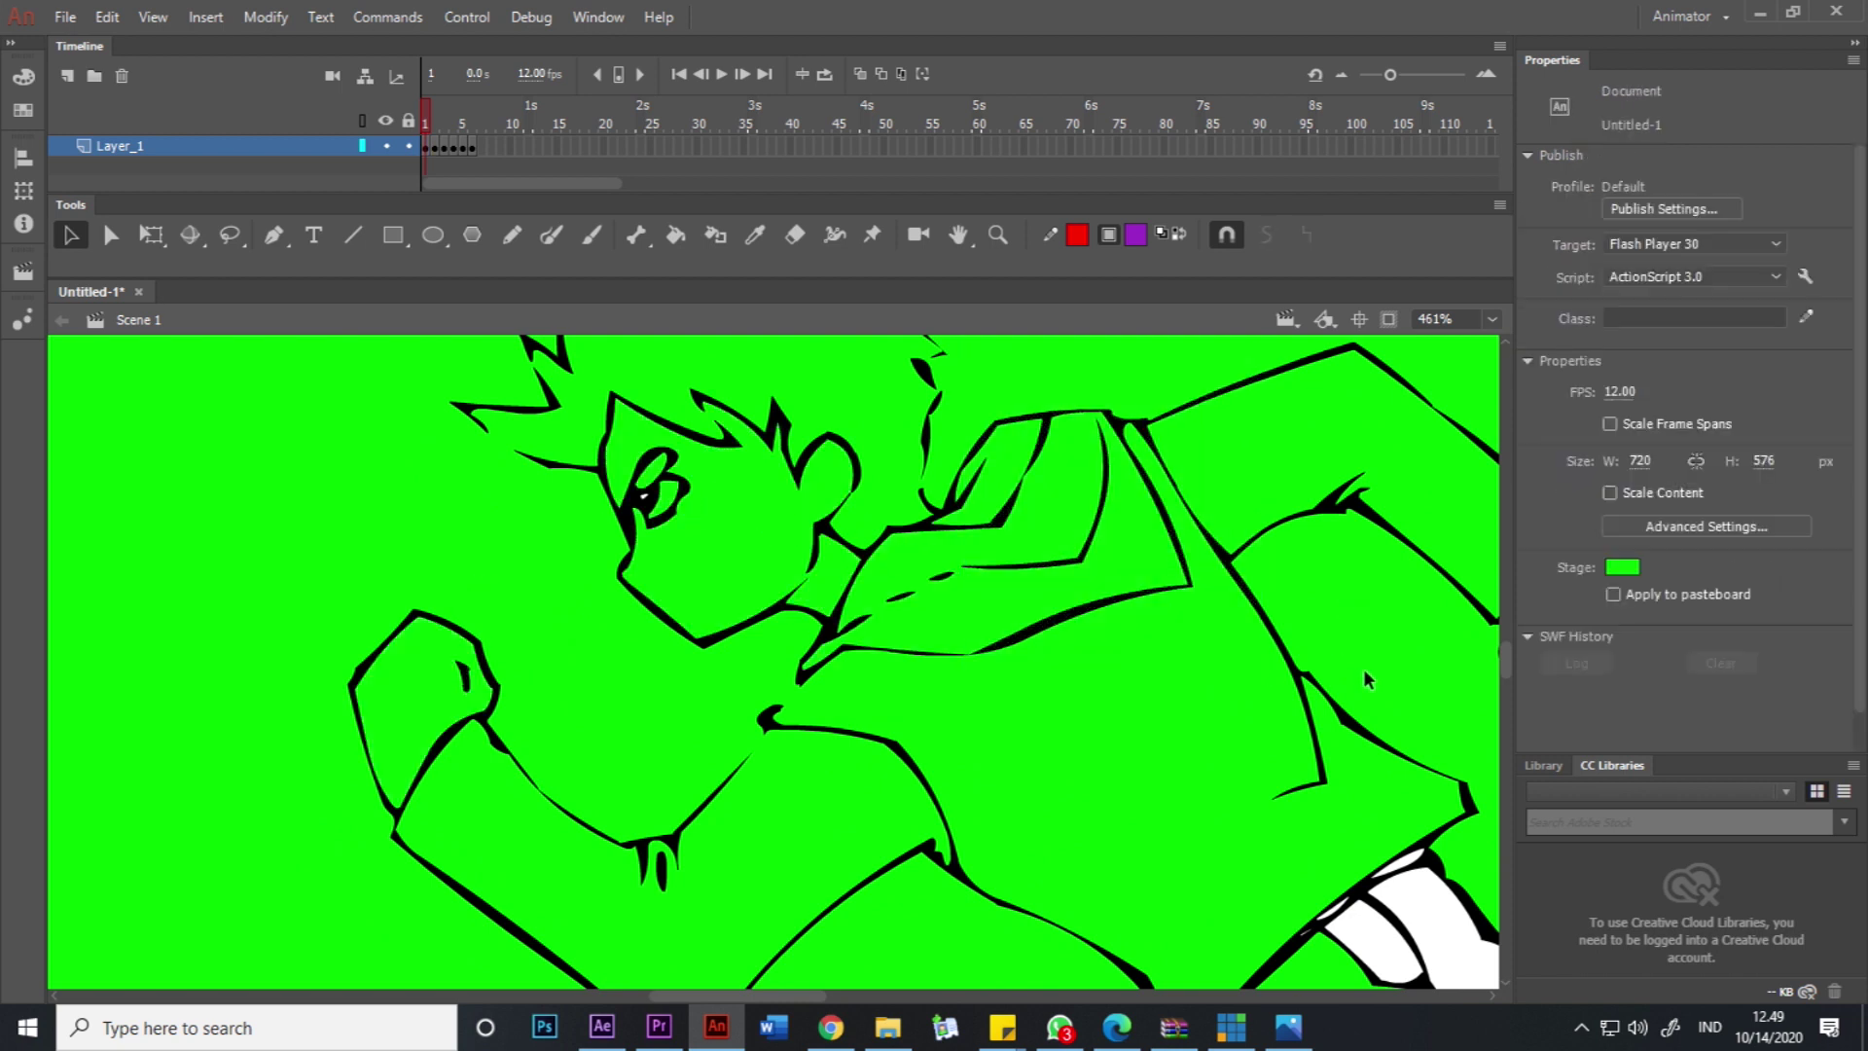
Delete the white fills of the frame 1 runner's rear leg and the small slivers beneath the jacket hem.
drag(1399, 690, 1094, 393)
click(1231, 742)
key(Delete)
click(1082, 654)
key(Delete)
click(1100, 568)
key(Delete)
click(1030, 612)
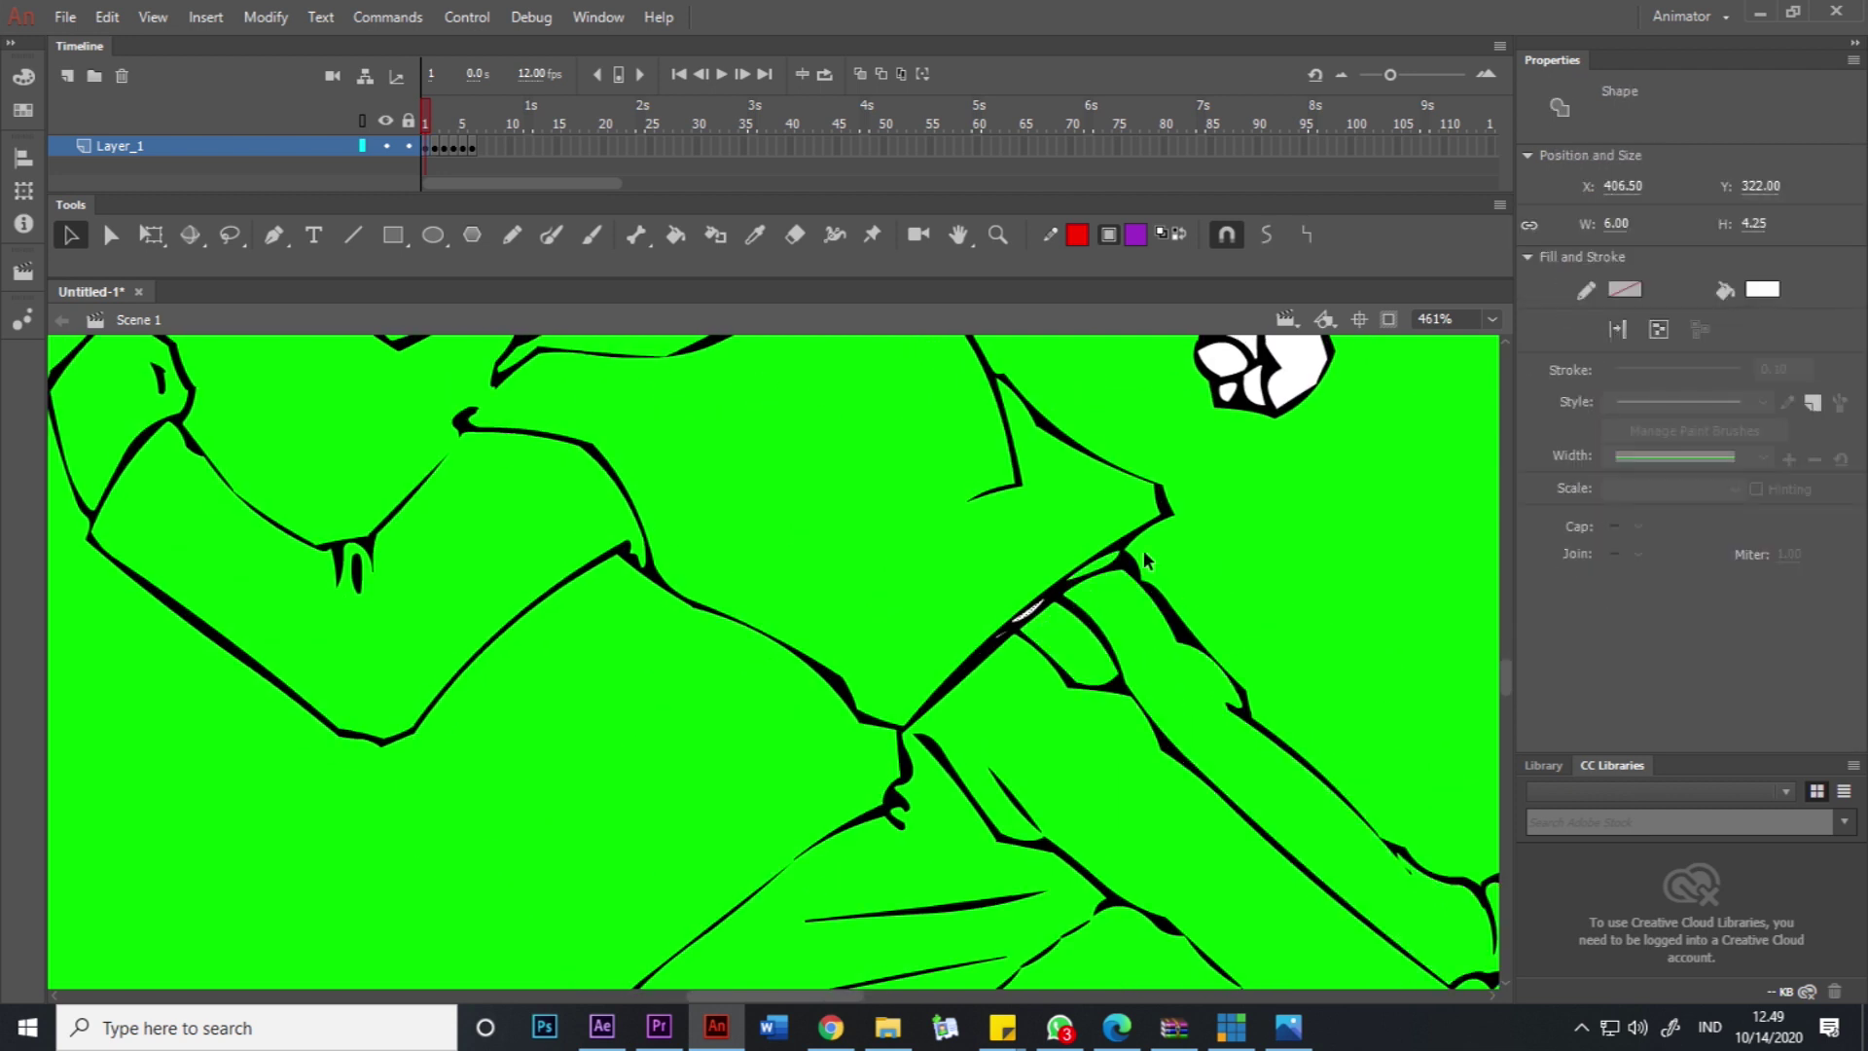
key(Delete)
Delete the white fills of the hand and fingers on the frame 1 runner's rear arm.
click(1299, 373)
key(Delete)
drag(1255, 418, 1215, 586)
click(1183, 526)
key(Delete)
click(1219, 558)
key(Delete)
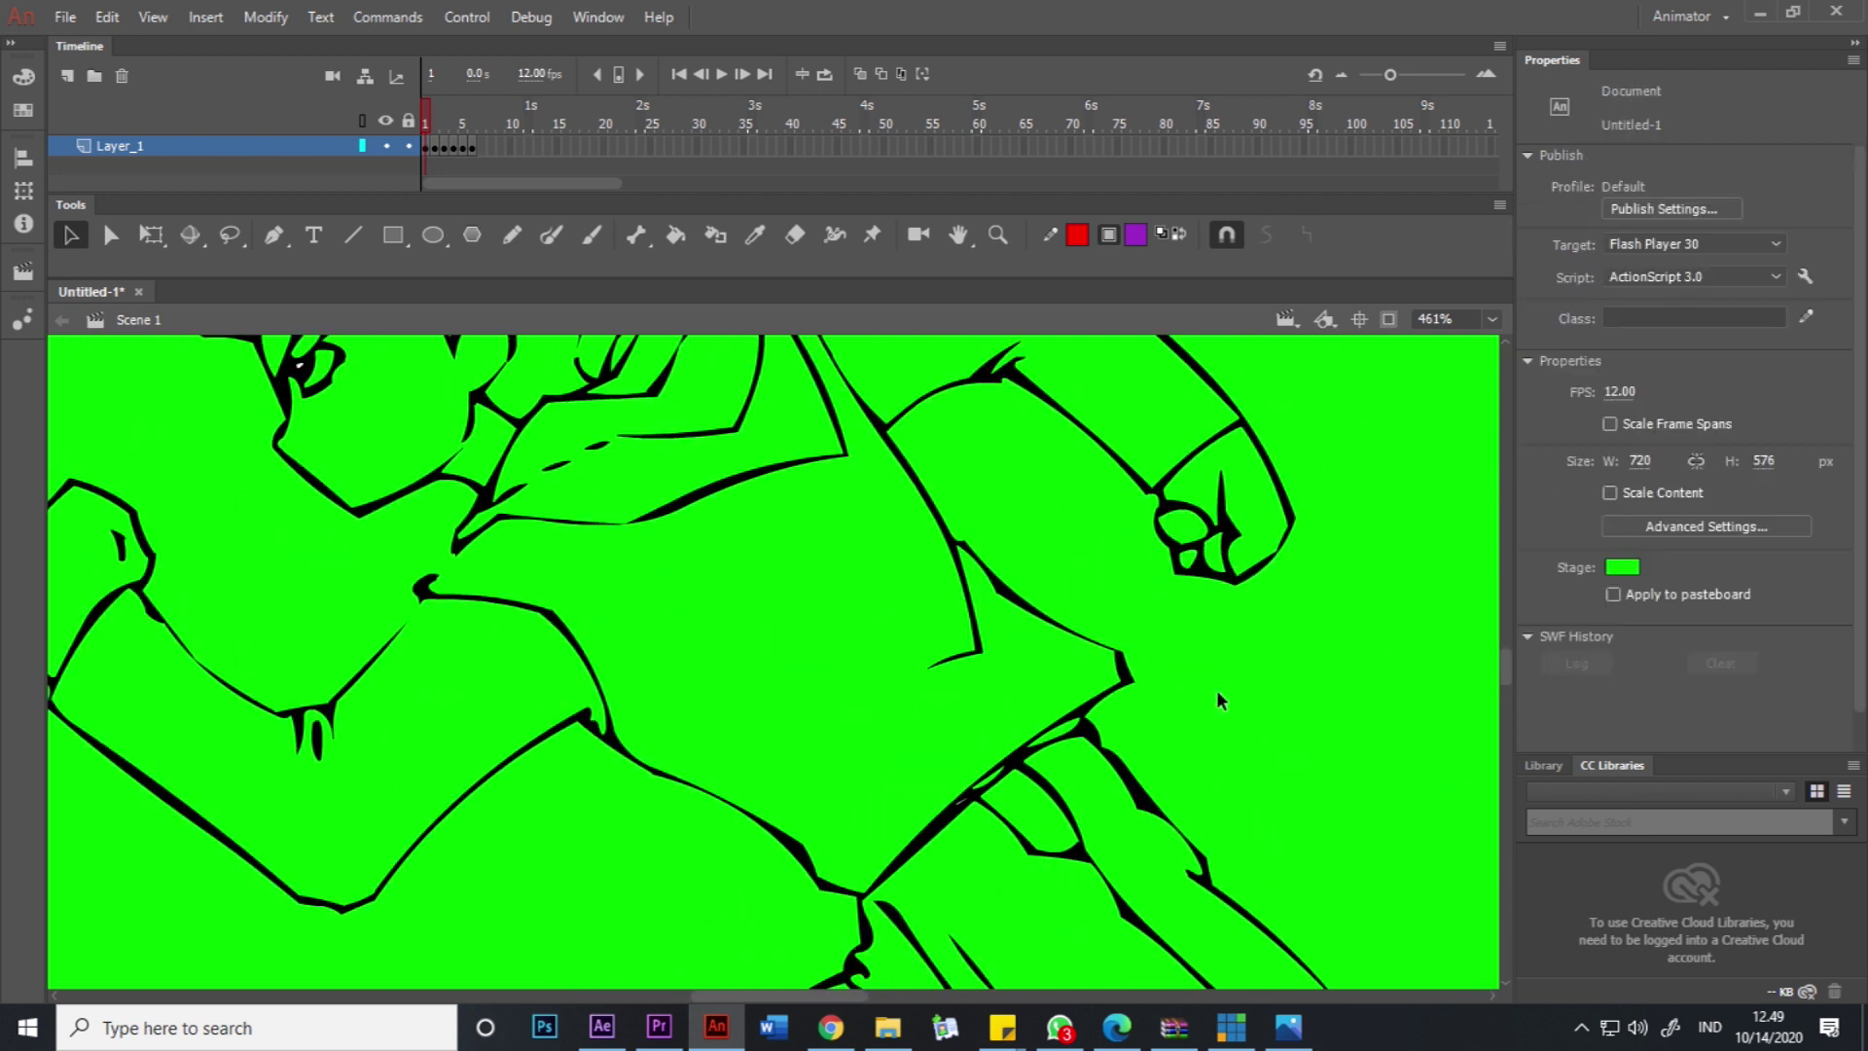
Delete the white fills in the laces, sole and heel of the frame 1 runner's front shoe.
drag(1119, 948, 1271, 488)
drag(807, 605, 963, 558)
click(786, 592)
key(Delete)
click(760, 608)
key(Delete)
click(727, 626)
key(Delete)
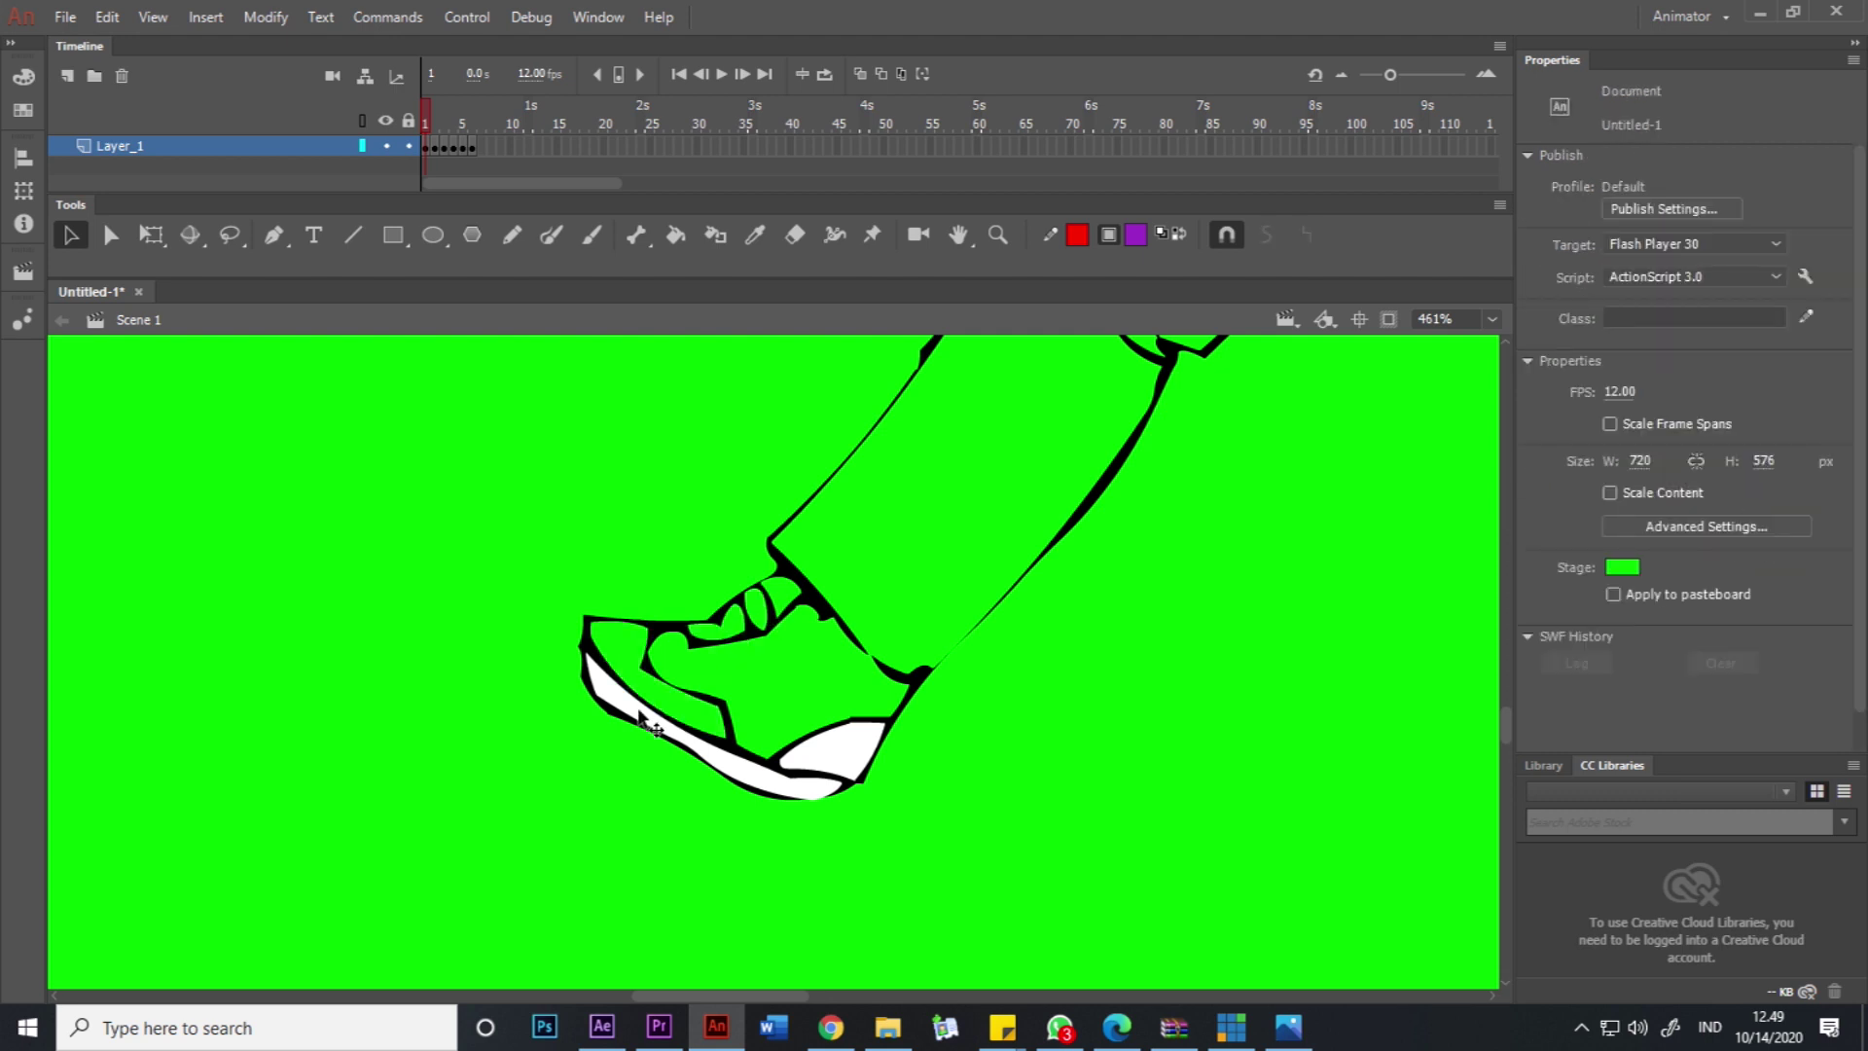
click(639, 717)
key(Delete)
click(844, 747)
key(Delete)
Delete the white fills in the sole, upper and laces of the frame 1 runner's rear shoe.
drag(1176, 649, 712, 766)
drag(1297, 450, 1214, 663)
click(980, 595)
click(1020, 617)
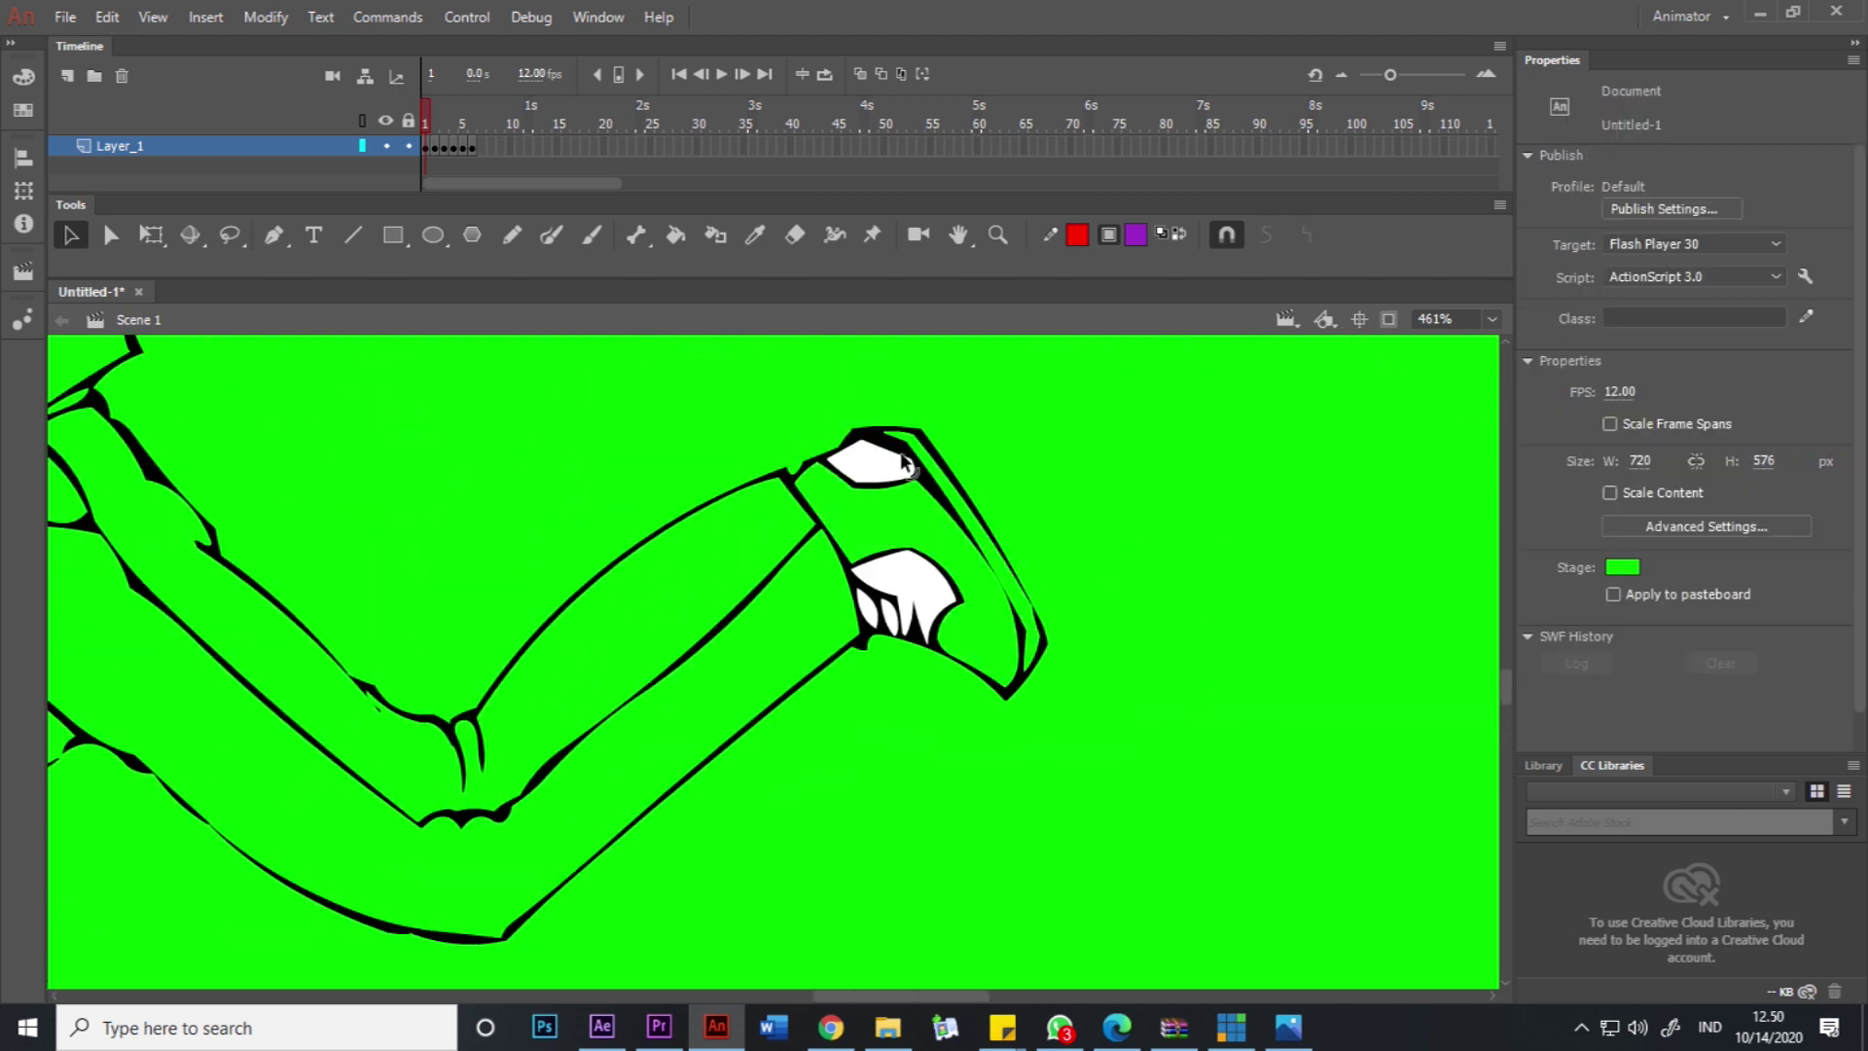
click(901, 462)
key(Delete)
click(909, 579)
key(Delete)
click(899, 621)
click(888, 617)
key(Delete)
Trace the frame 2 bitmap with color threshold 100, minimum area 8 pixels, and Normal corner threshold and curve fit.
mouse_move(822, 400)
mouse_down()
mouse_move(1359, 588)
mouse_move(1393, 535)
mouse_move(1213, 479)
mouse_move(999, 515)
mouse_move(1051, 507)
mouse_up()
scroll(1314, 530, down, 4)
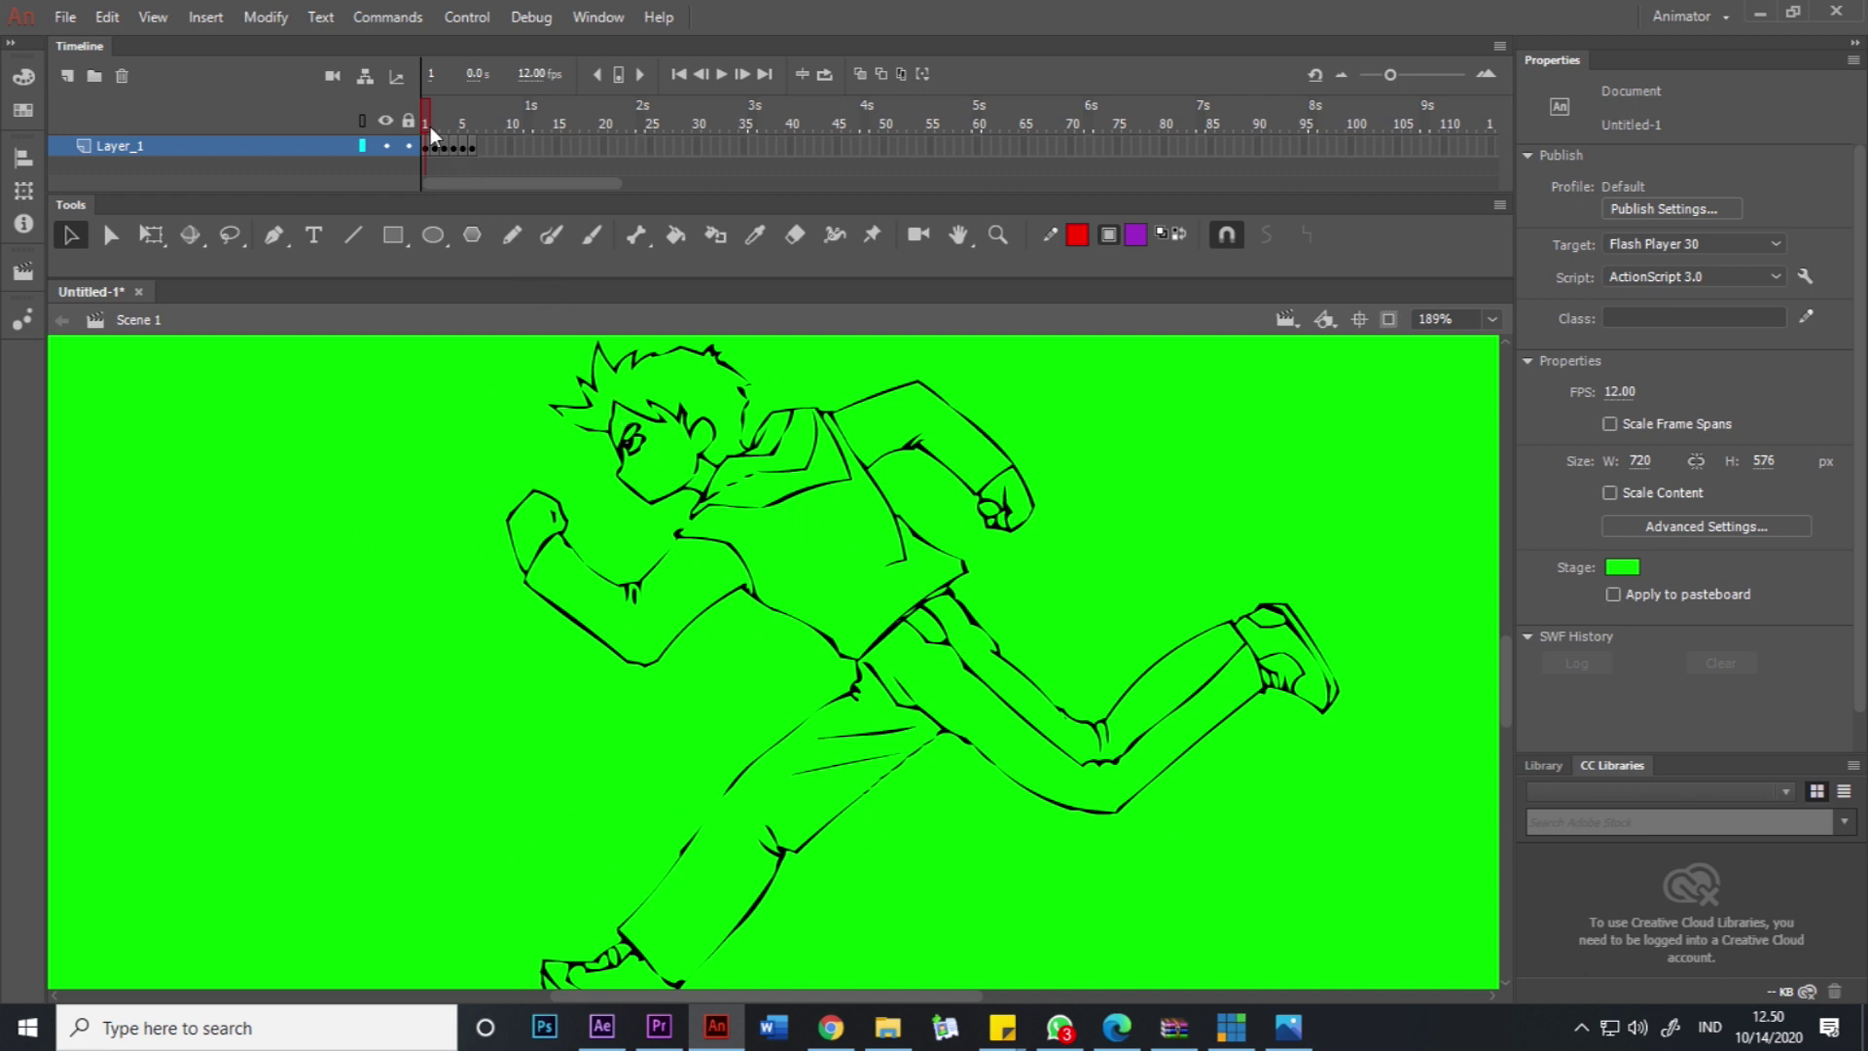
mouse_move(432, 112)
mouse_down()
mouse_move(484, 120)
mouse_move(416, 105)
mouse_up()
click(438, 146)
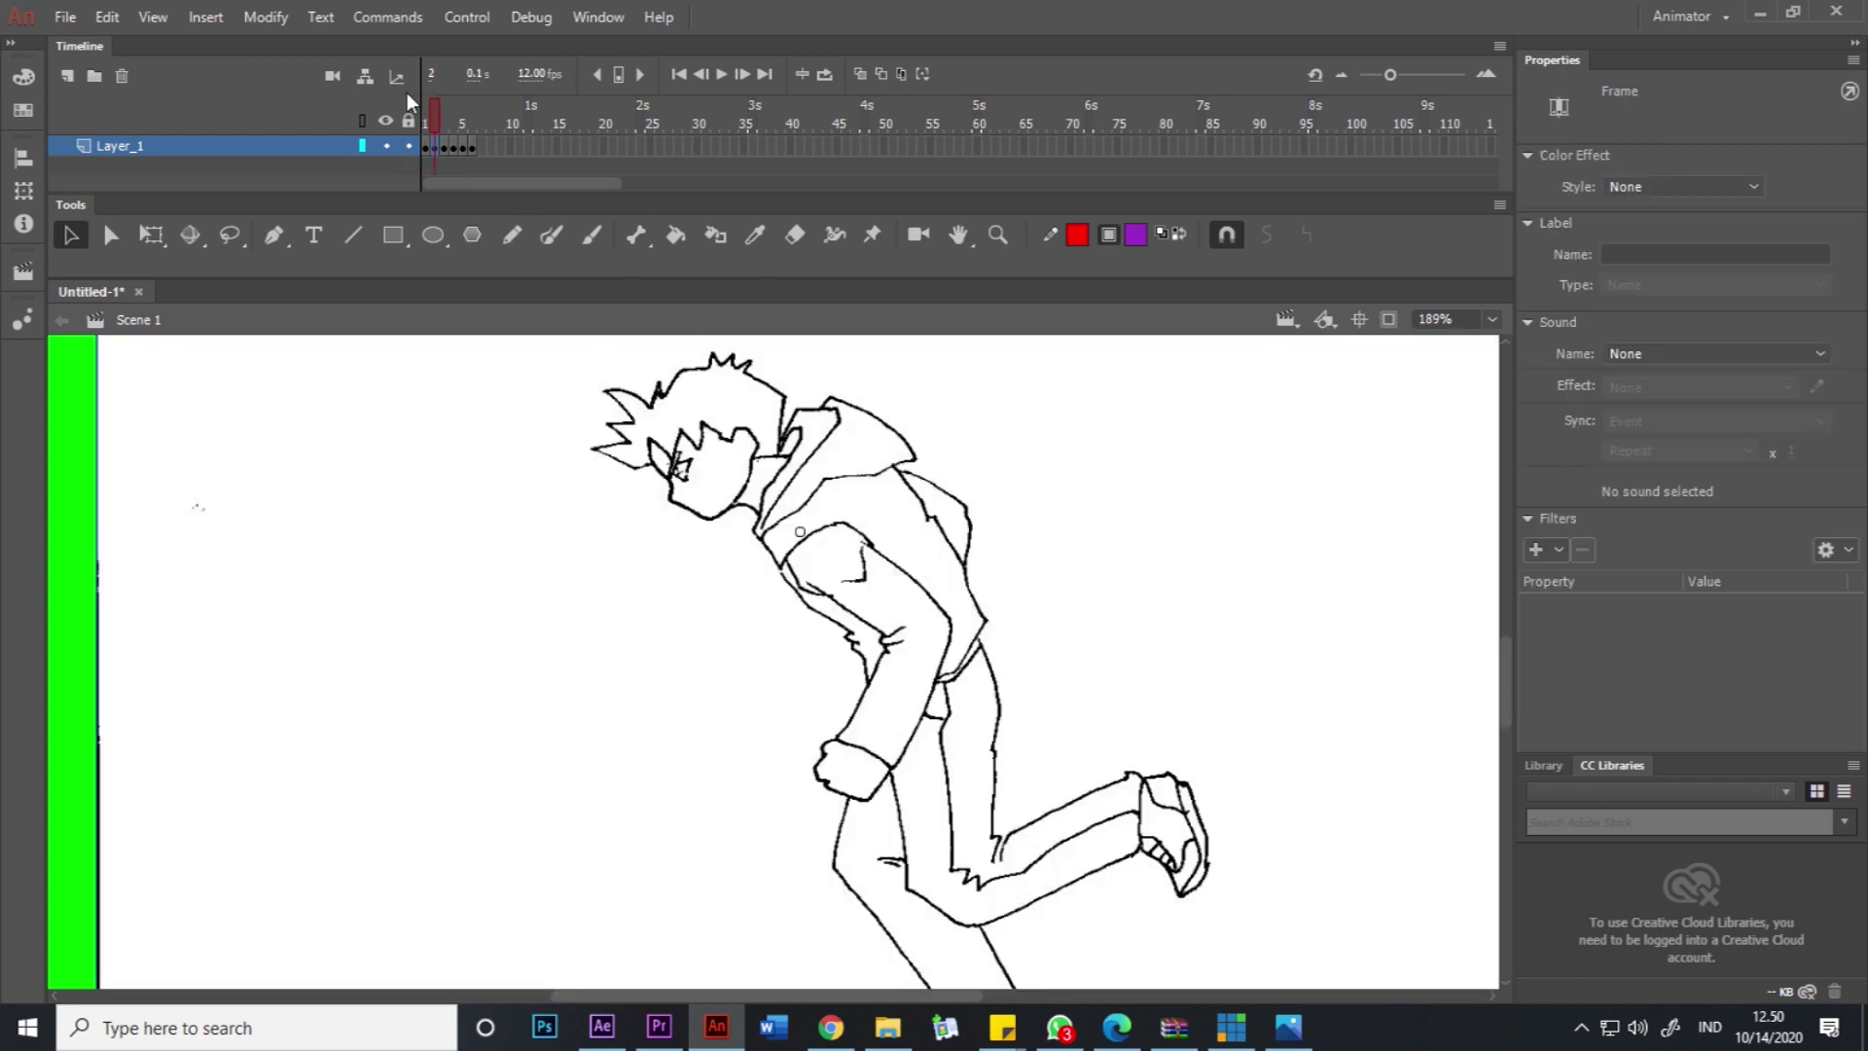
click(265, 18)
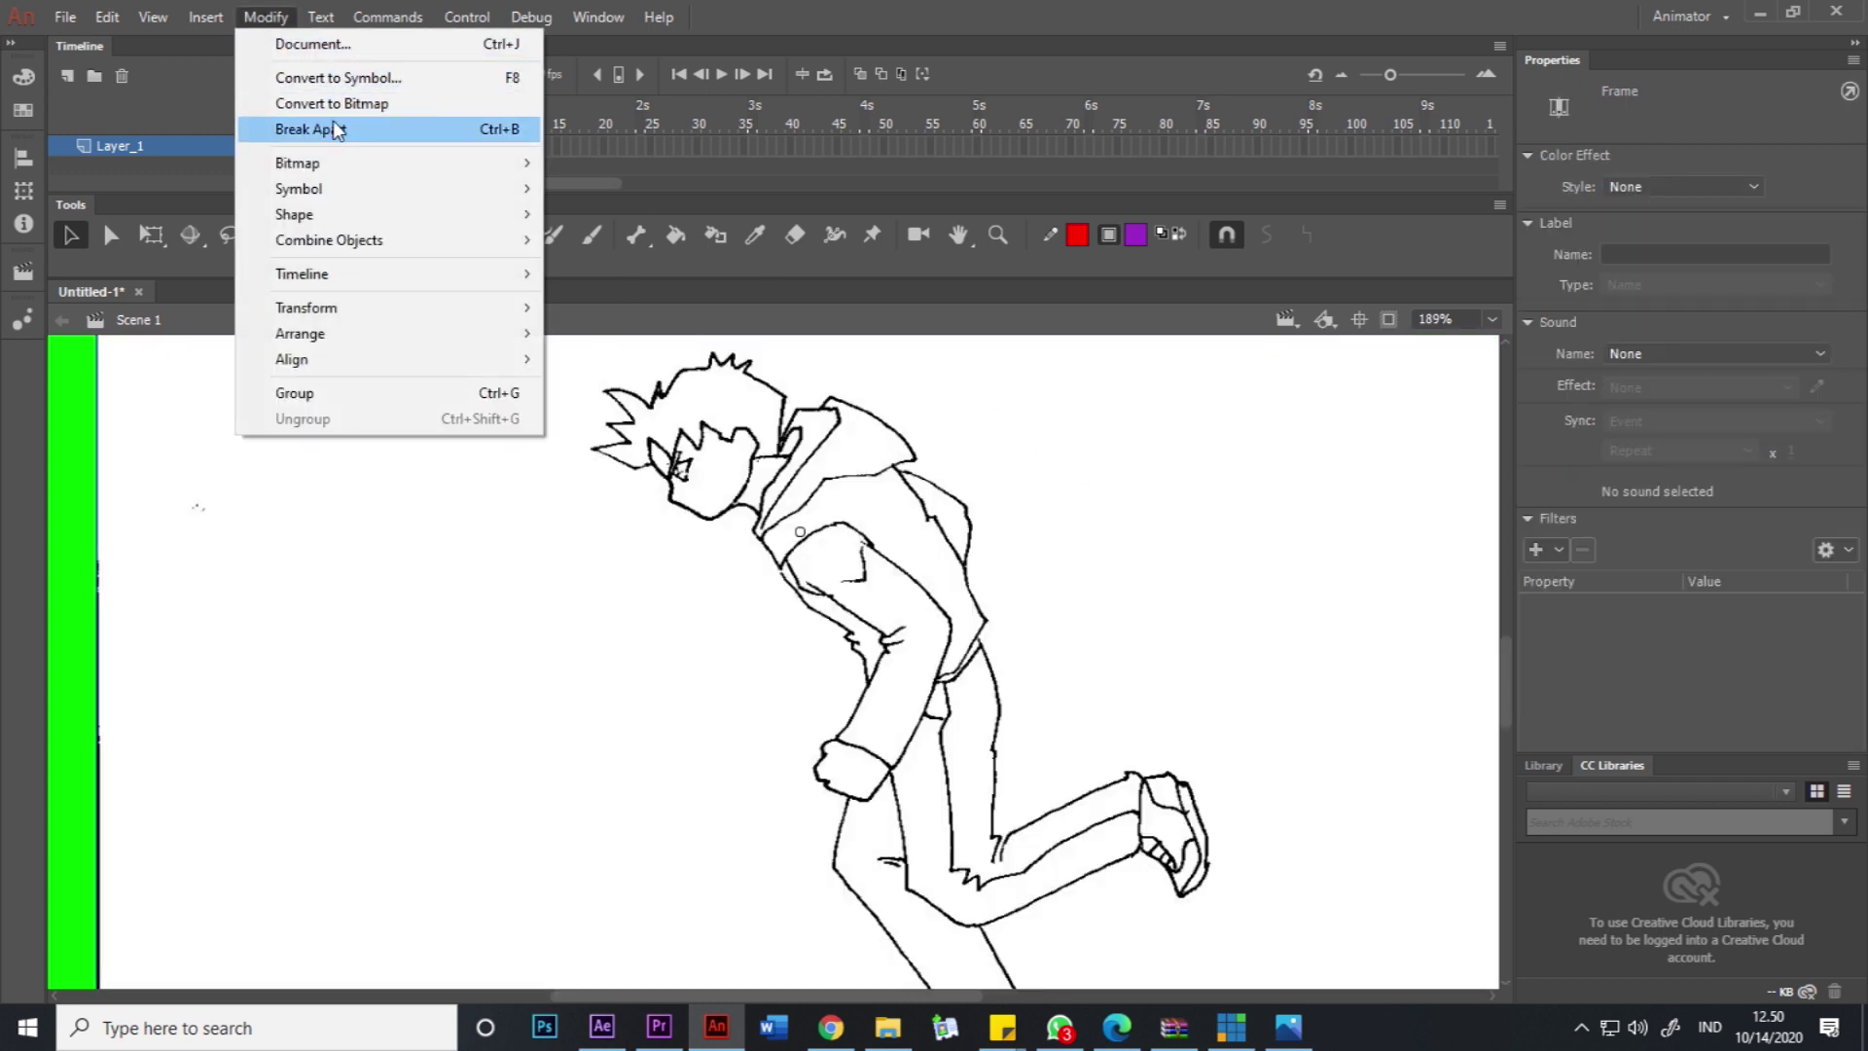
mouse_move(352, 171)
click(612, 188)
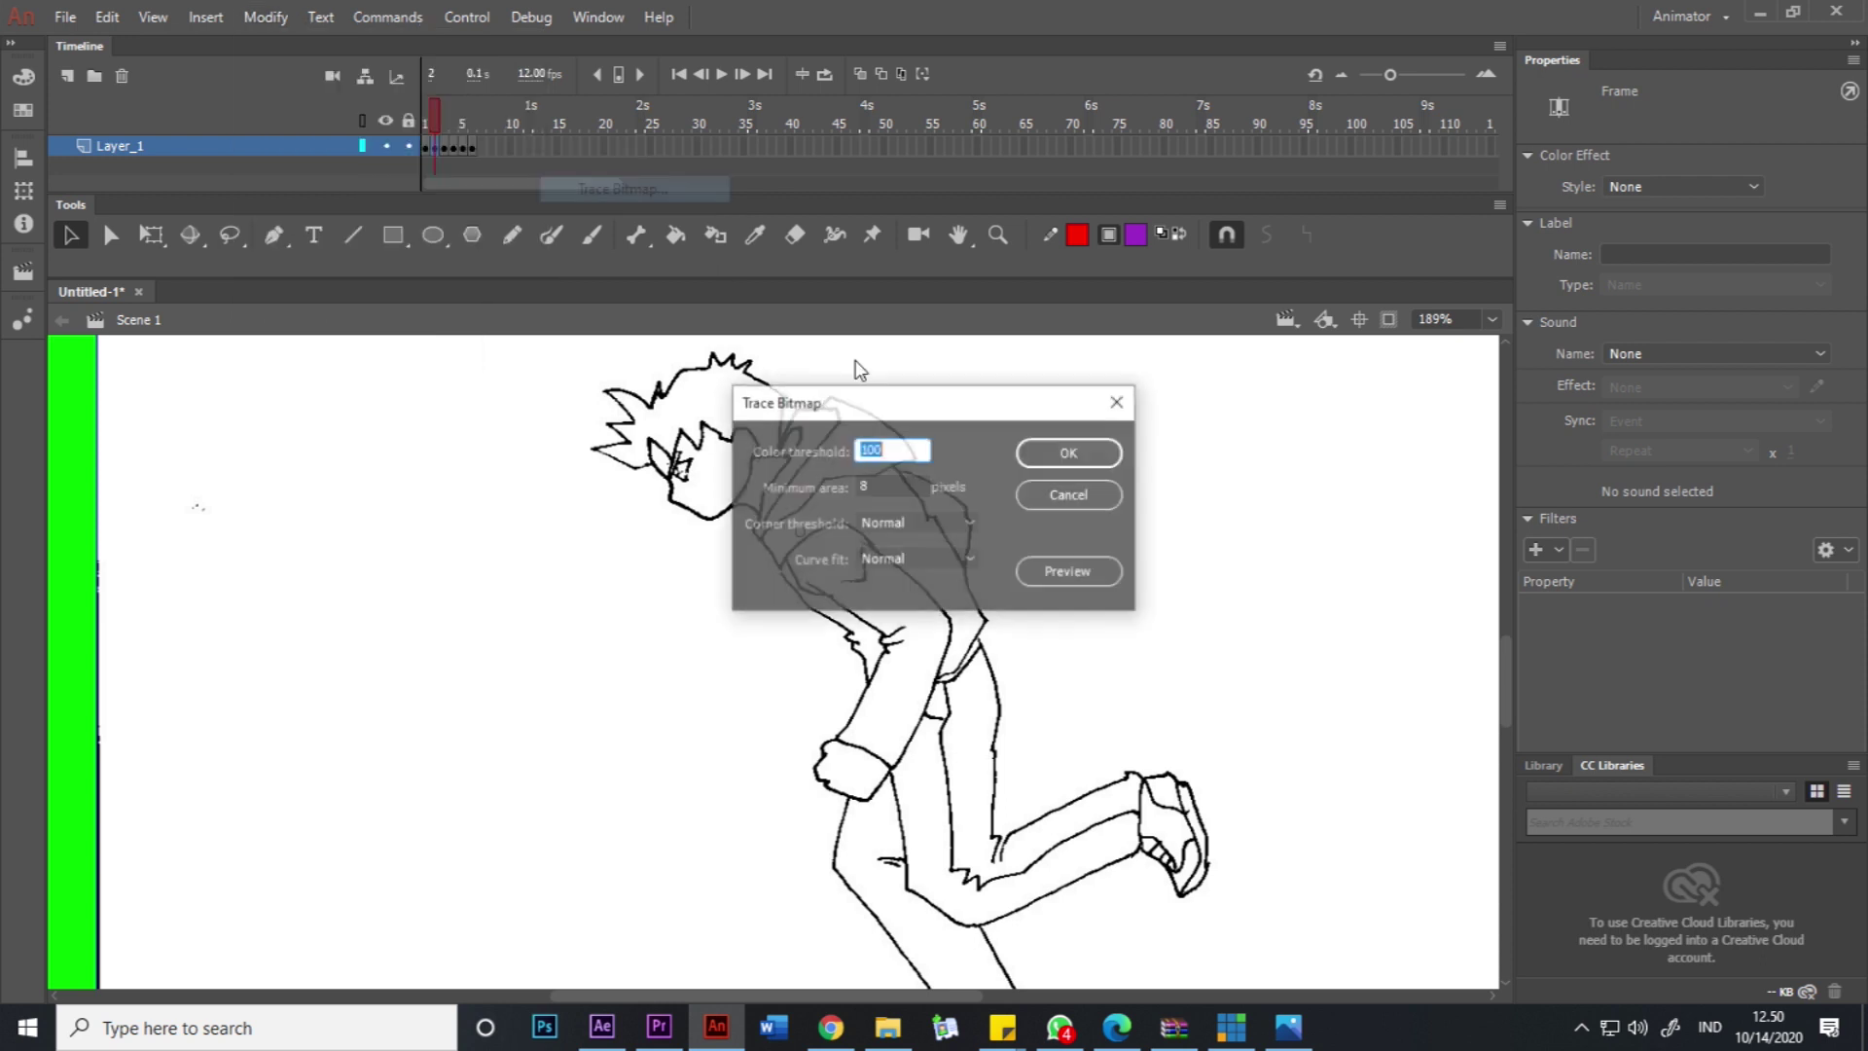
click(1096, 455)
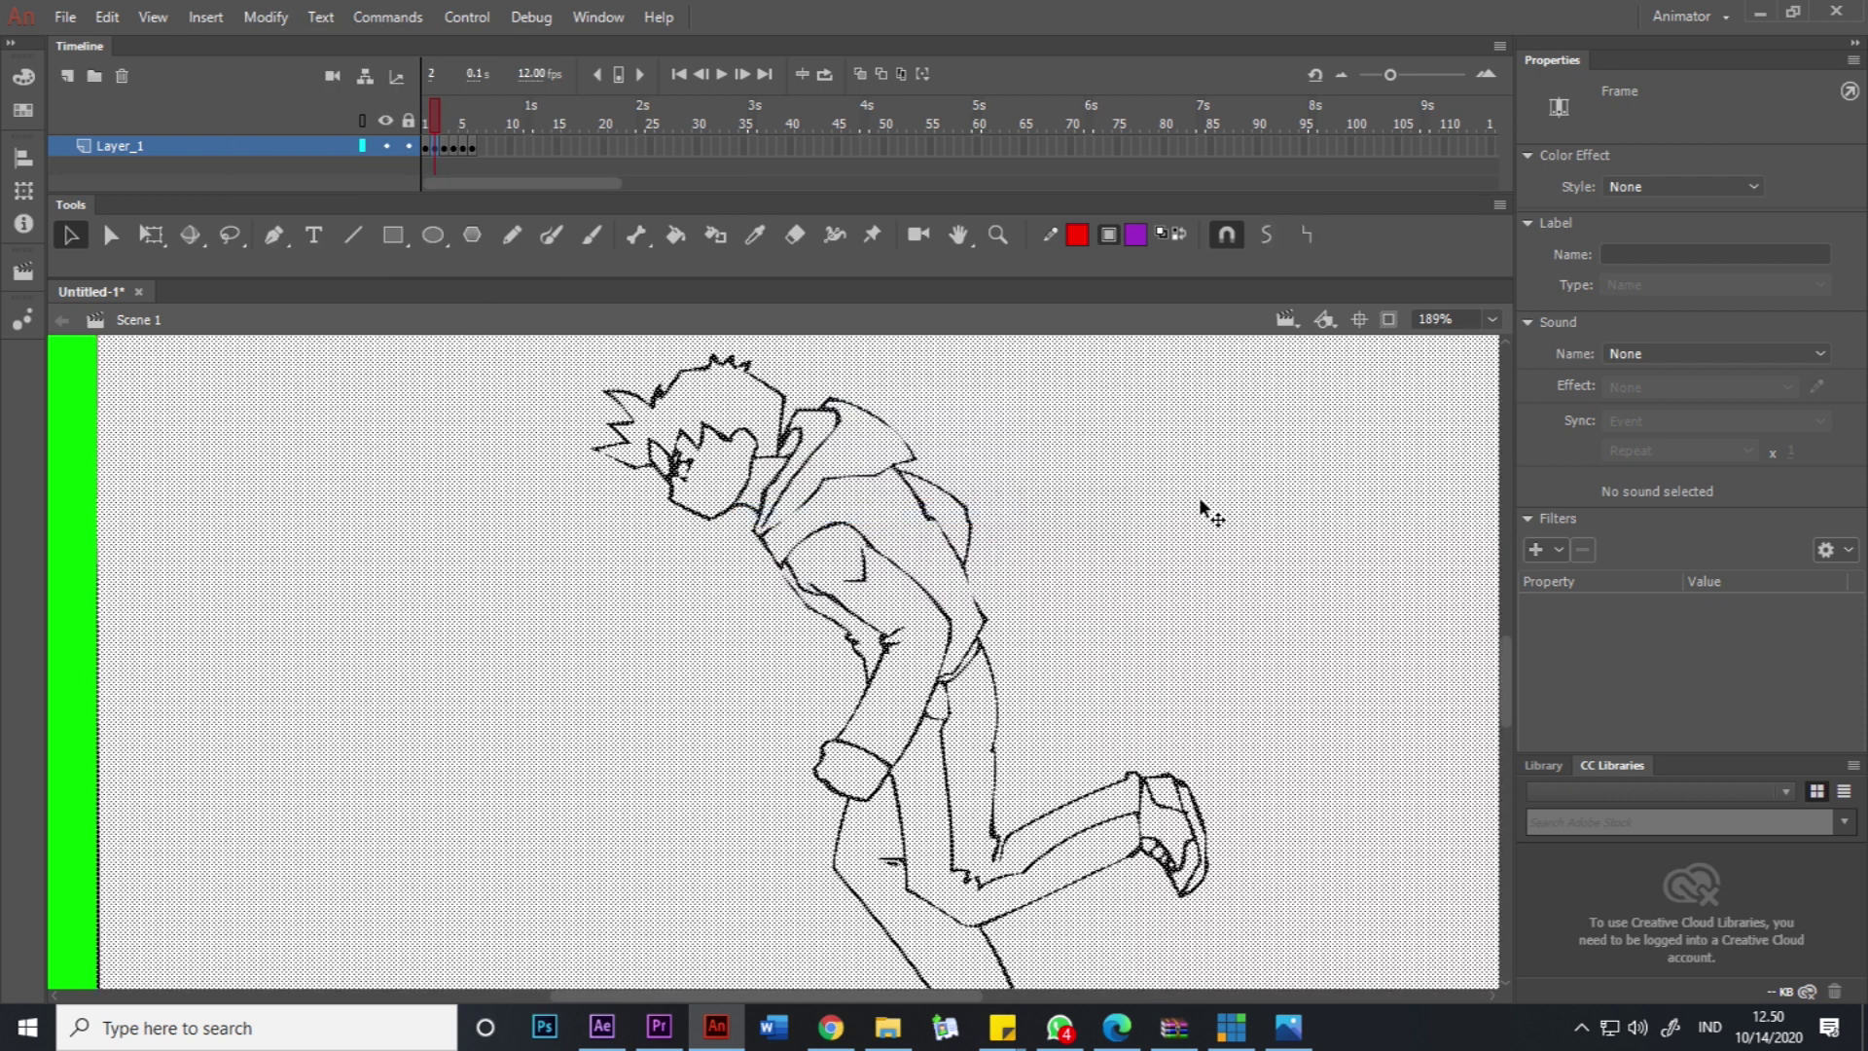
Delete the white background of frame 2 and the white fills of the runner's jacket, face and sleeve.
click(76, 501)
click(300, 489)
key(Delete)
click(864, 525)
key(Delete)
click(715, 476)
key(Delete)
click(903, 592)
key(Delete)
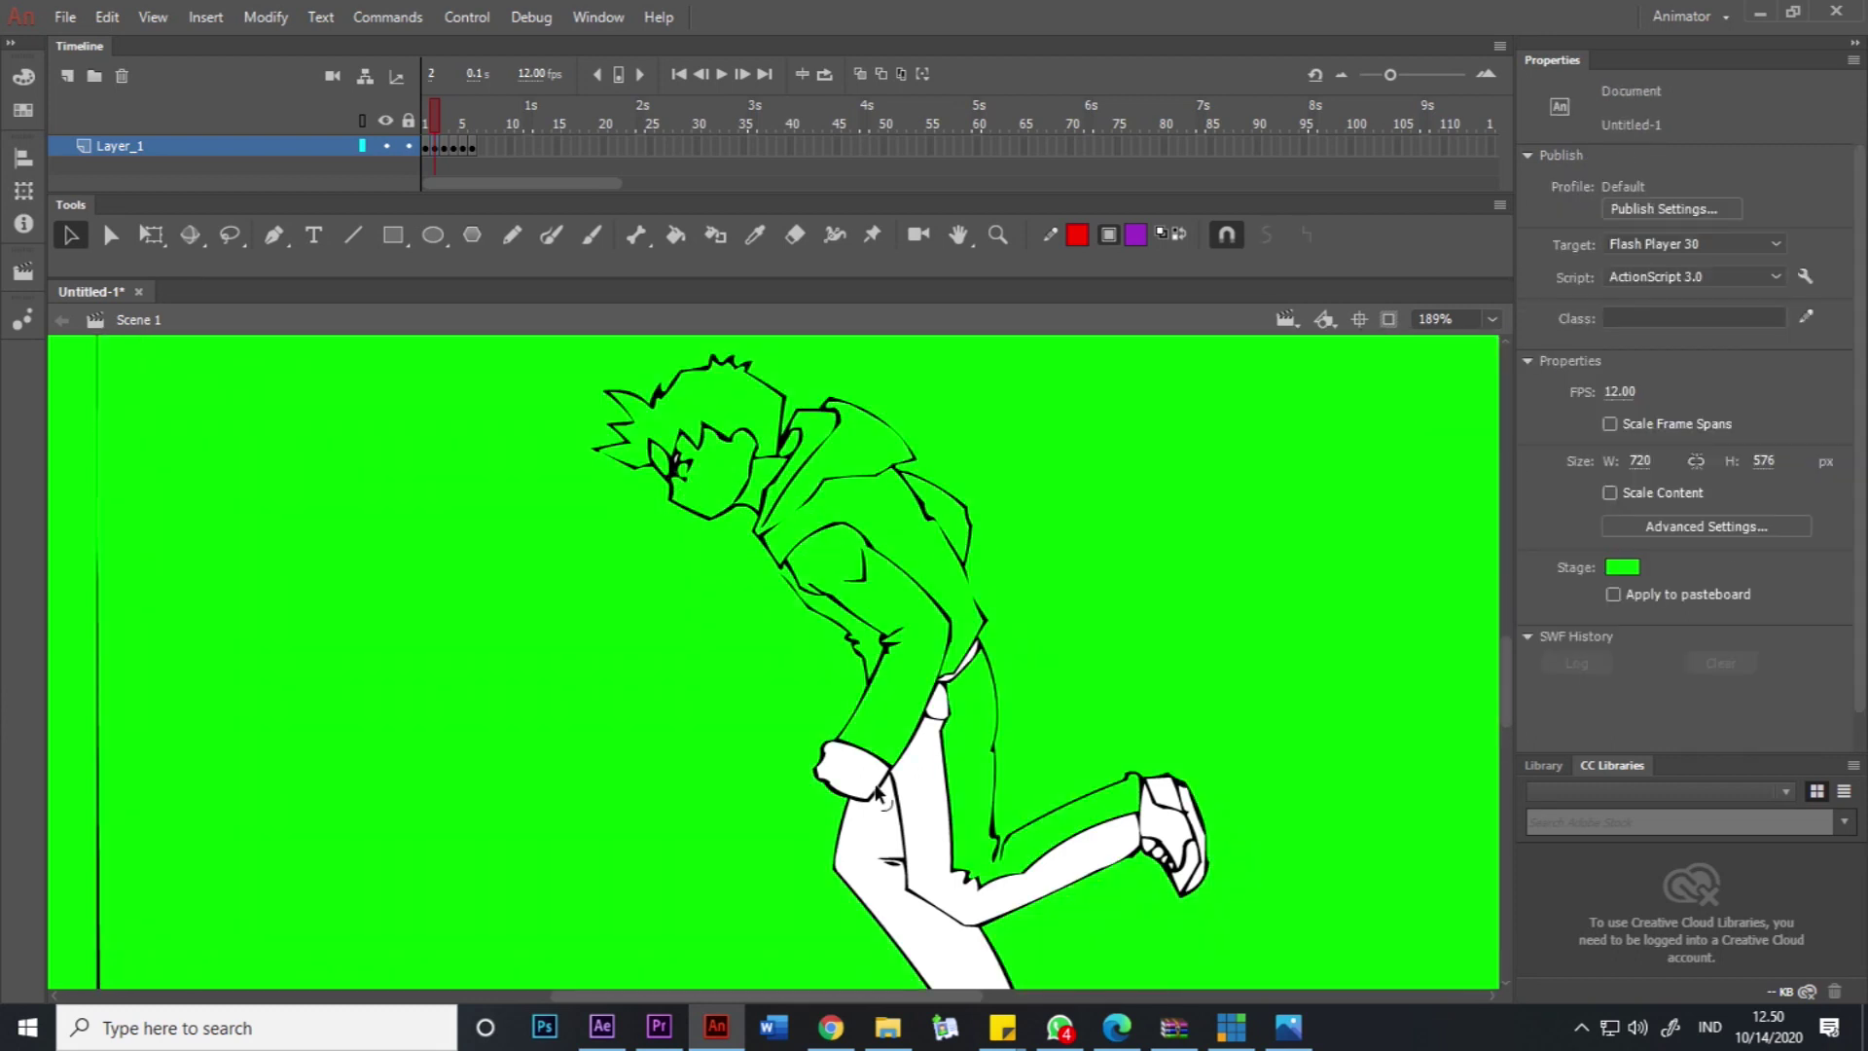
Delete the white fills of the frame 2 runner's legs, jacket hem and rear shoe.
click(927, 798)
key(Delete)
click(972, 658)
key(Delete)
click(1164, 805)
key(Delete)
click(1202, 822)
key(Delete)
click(1170, 864)
key(Delete)
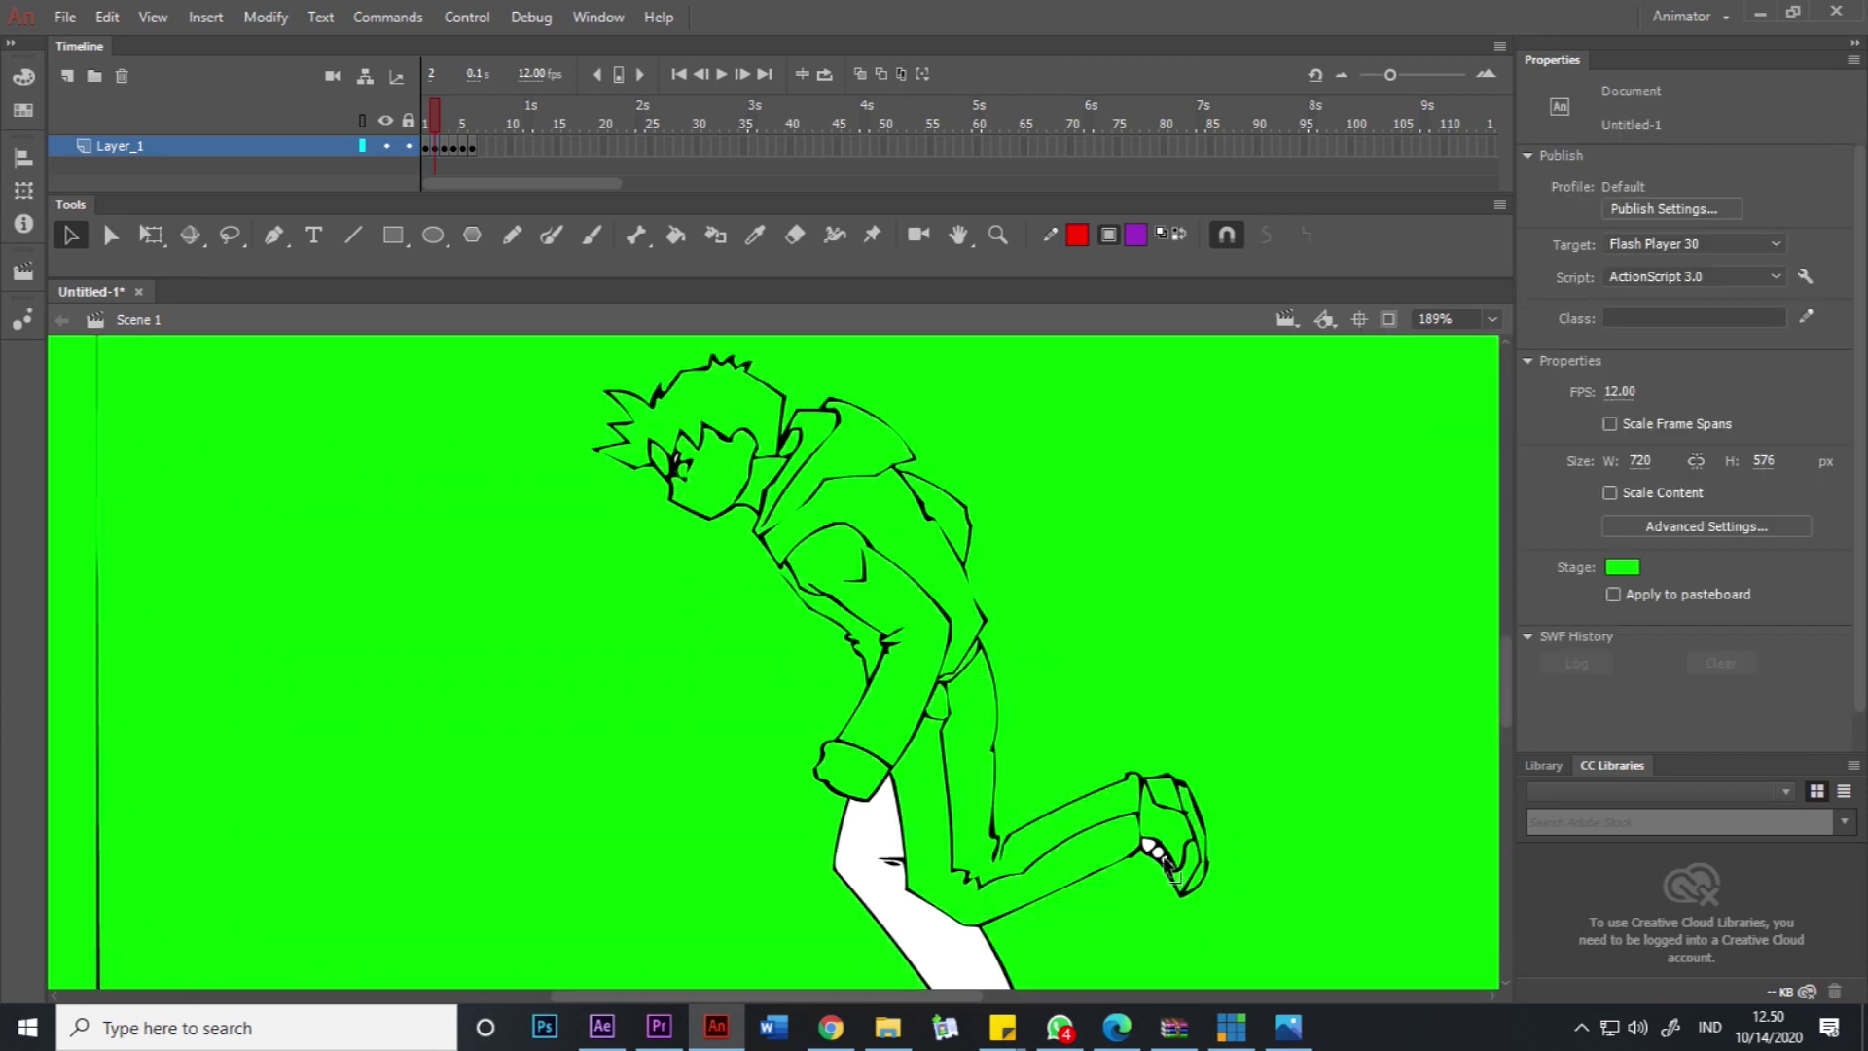
click(969, 959)
key(Delete)
Delete the white fills of the frame 2 runner's front shoe.
drag(1301, 732, 1266, 321)
click(949, 656)
key(Delete)
click(883, 685)
click(899, 672)
key(Delete)
Delete the leftover vertical border line beside the runner in frame 2.
drag(847, 389, 1075, 695)
scroll(977, 559, down, 5)
drag(545, 496, 717, 765)
key(Delete)
Move the playhead back to frame 1 and bring the whole runner into view.
scroll(937, 637, up, 3)
scroll(936, 638, up, 4)
drag(881, 655, 1035, 491)
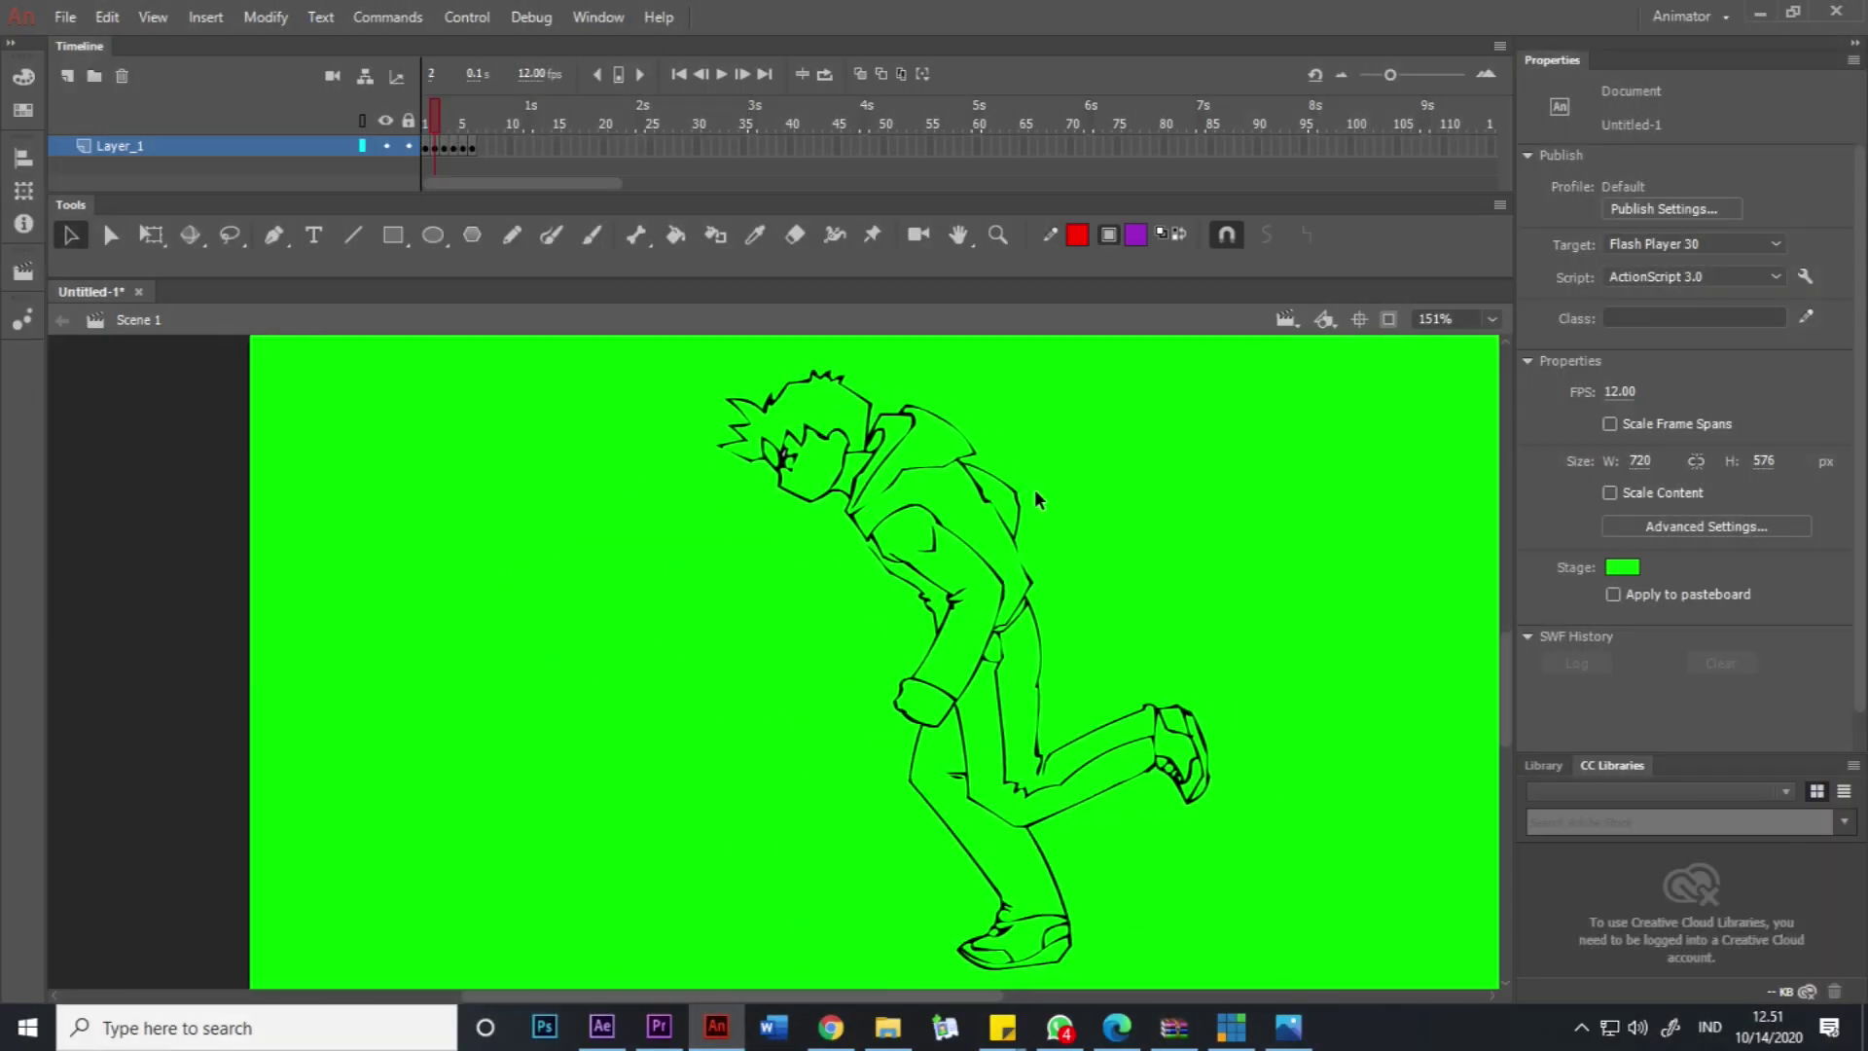
drag(432, 109, 418, 107)
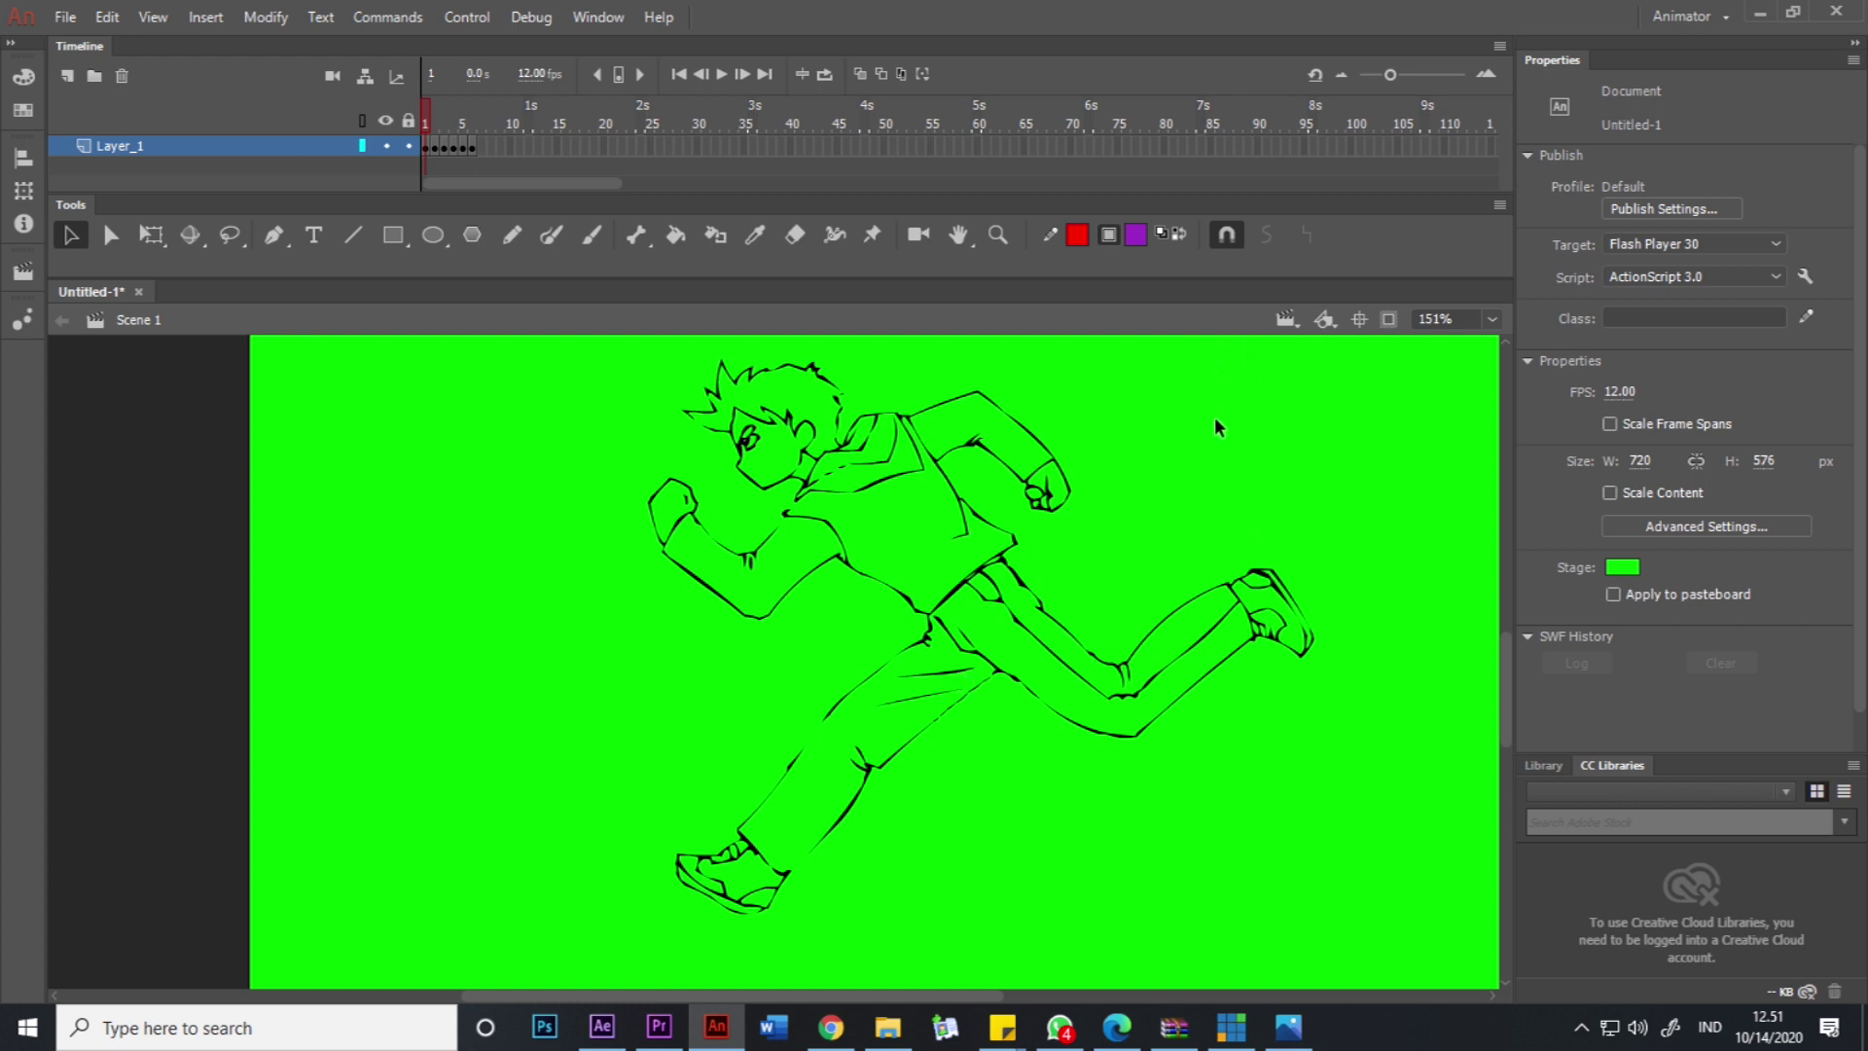
drag(1109, 390, 1151, 446)
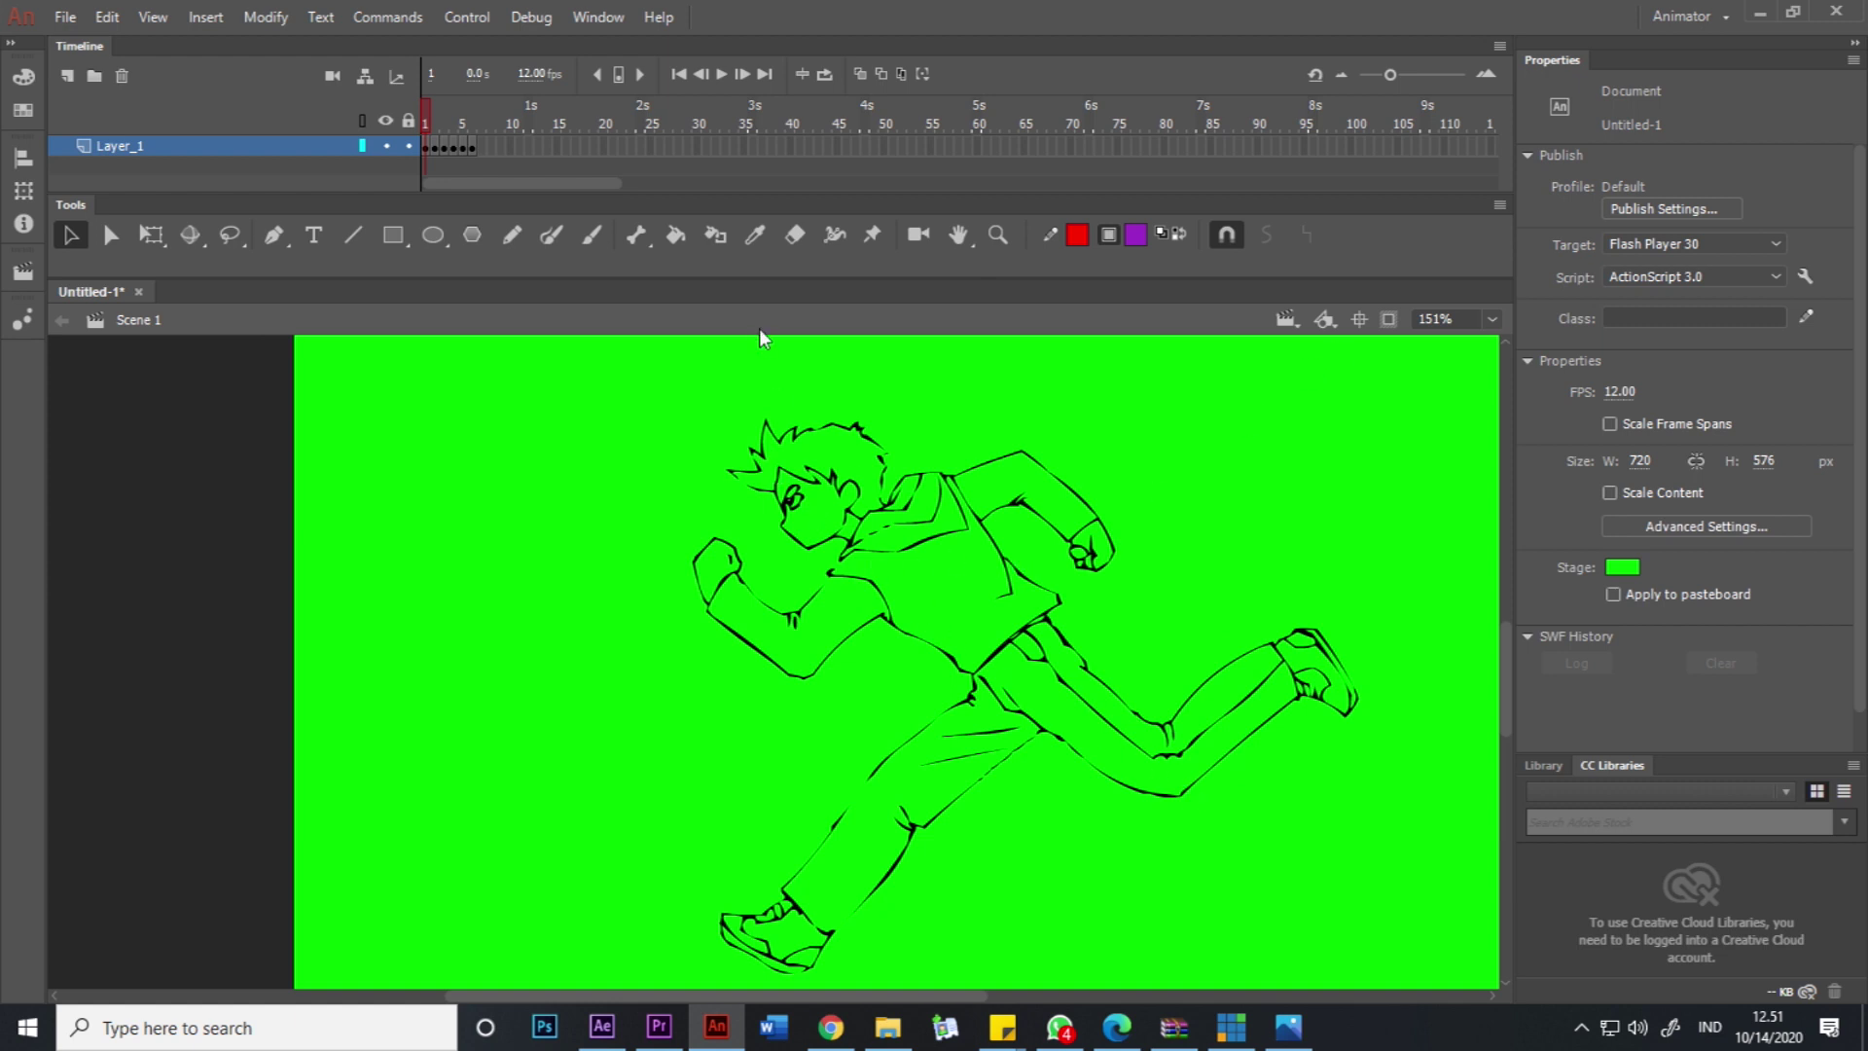
Try a straight red line across the runner and freehand purple brush strokes over and beside the figure.
click(351, 238)
mouse_move(782, 445)
mouse_down()
mouse_move(934, 665)
mouse_move(1257, 879)
mouse_up()
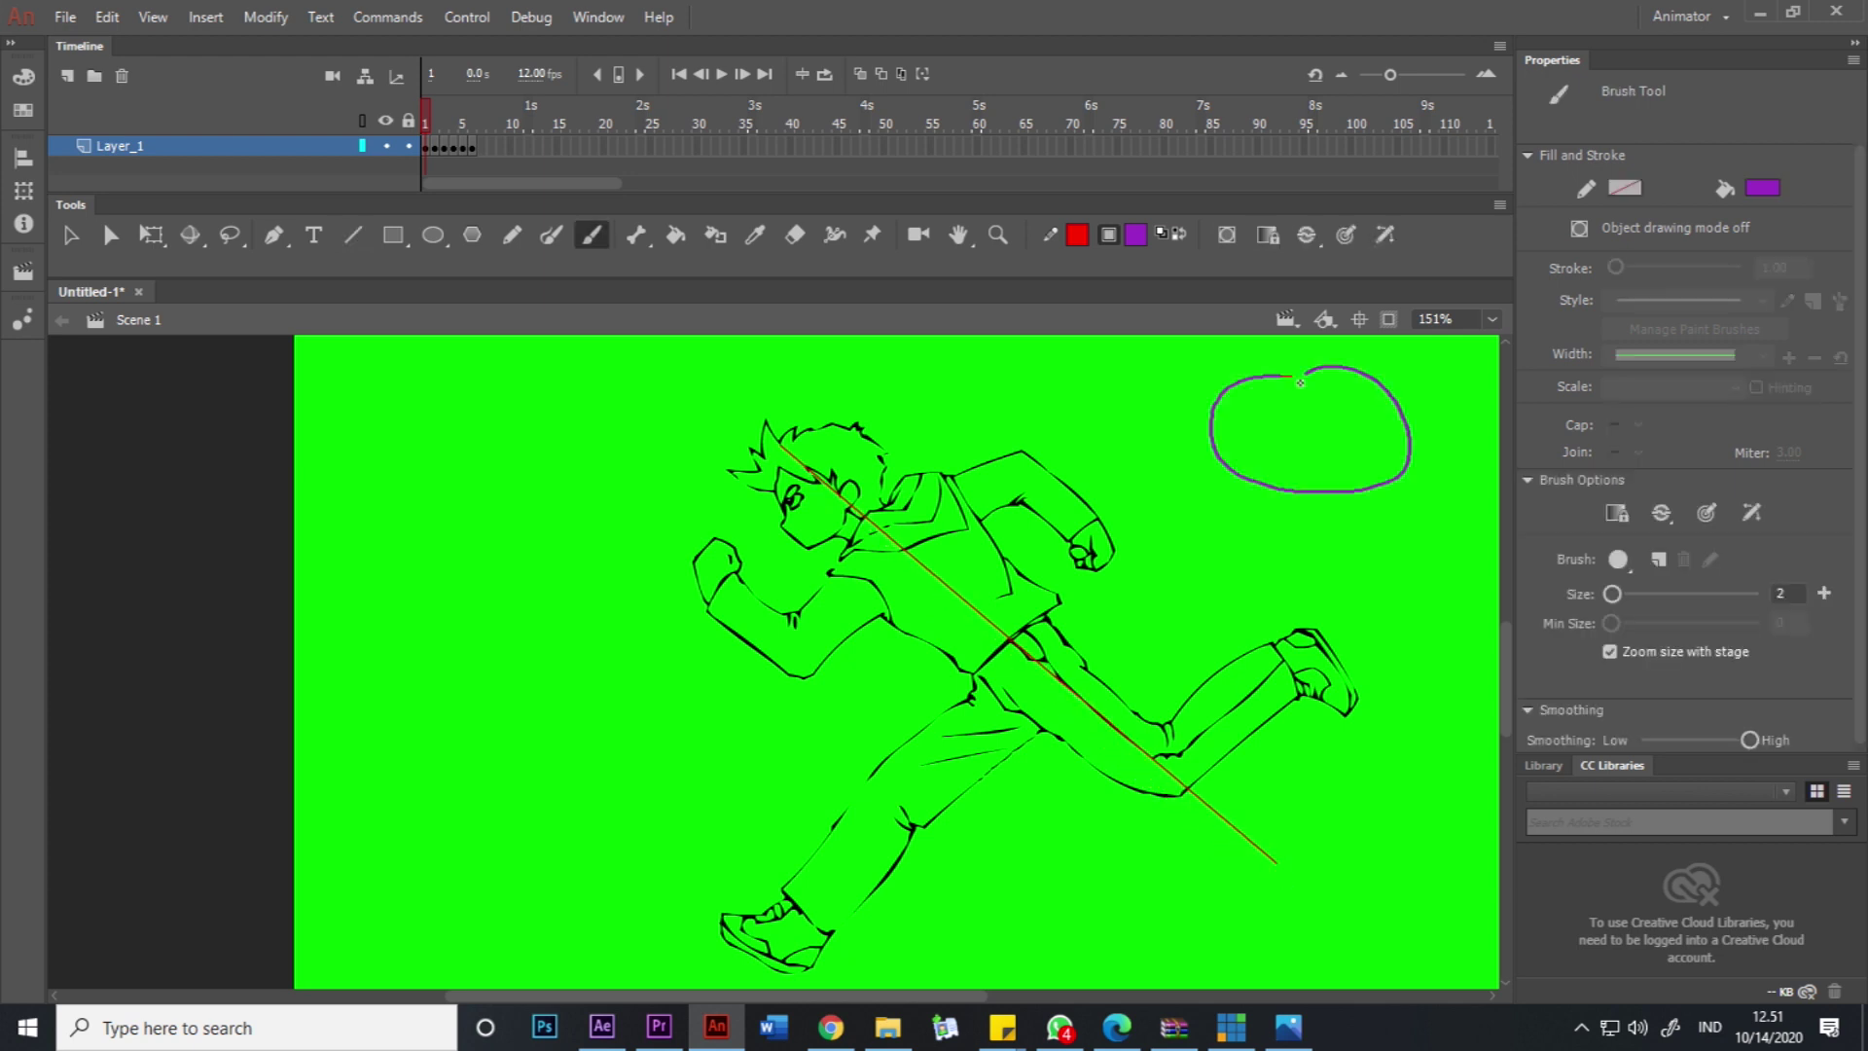
drag(1300, 383, 1276, 384)
drag(1240, 458, 1176, 497)
mouse_move(779, 511)
mouse_down()
mouse_move(852, 621)
mouse_move(1138, 813)
mouse_move(1174, 813)
mouse_up()
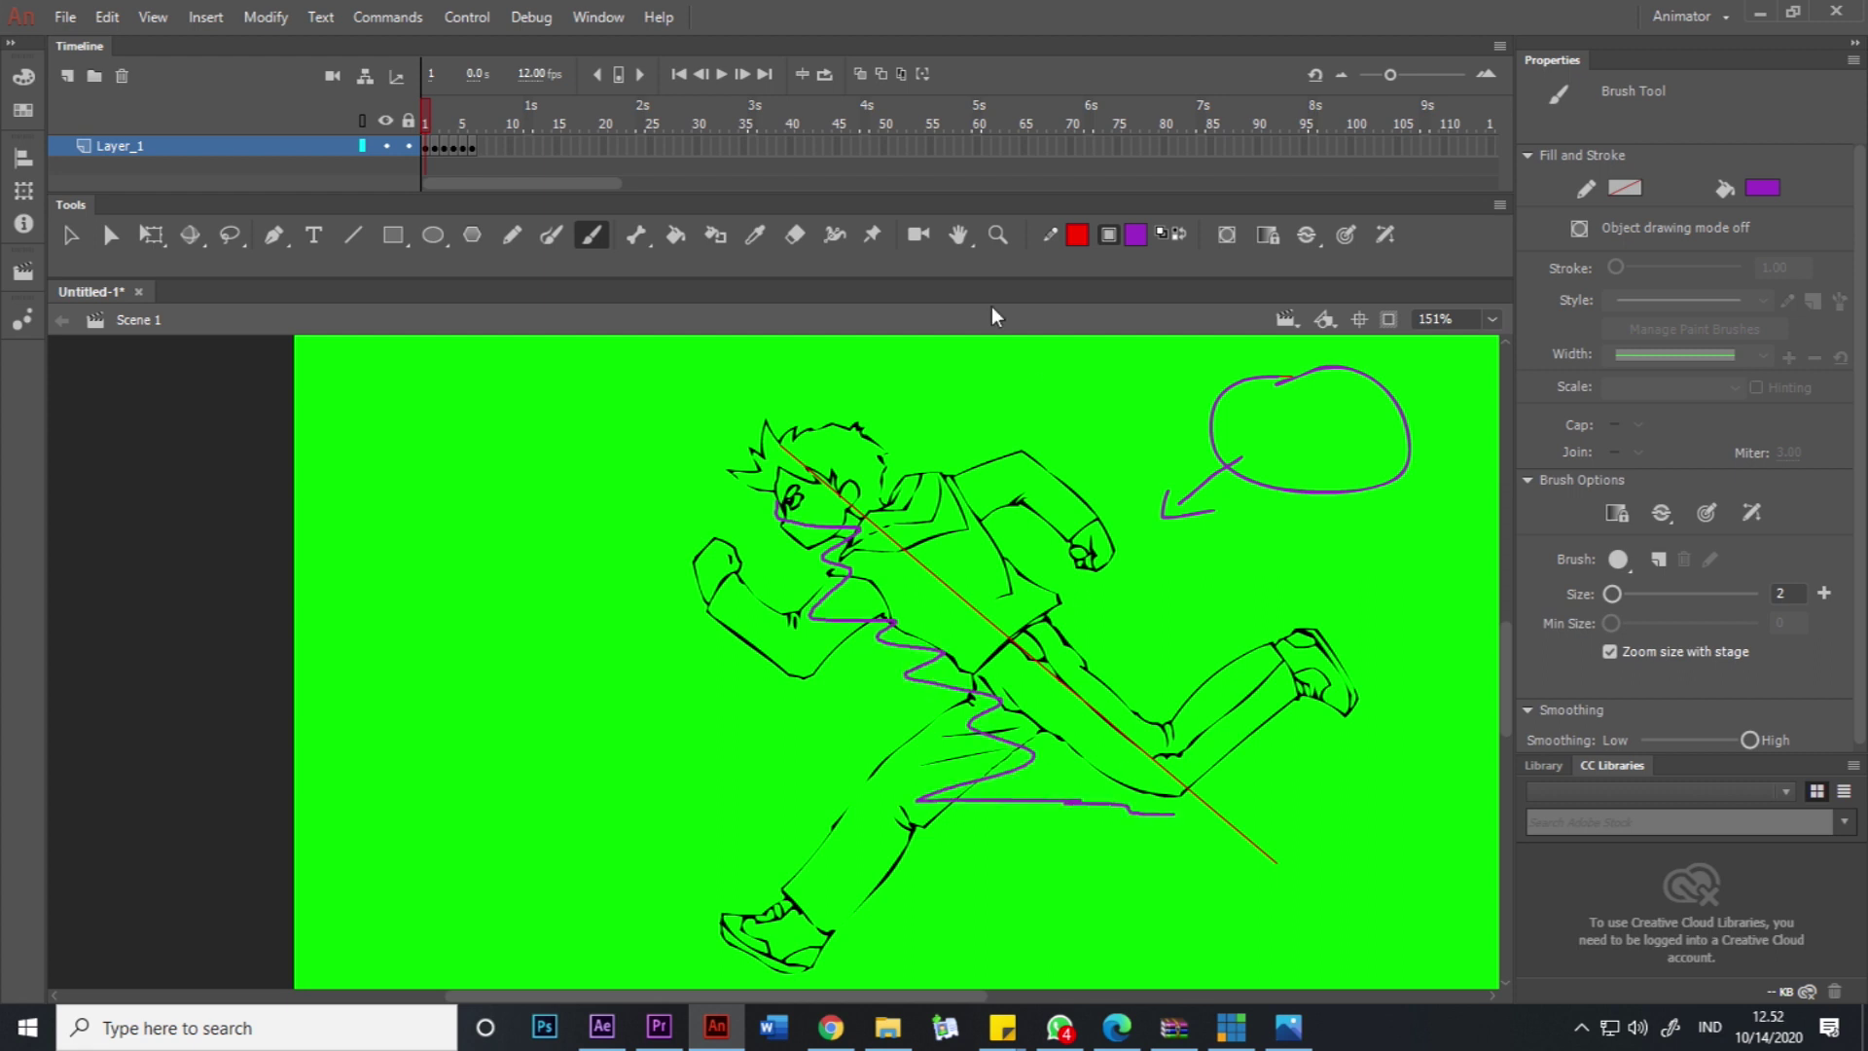
Set the fill color to yellow and try a brush stroke across the runner's jacket.
click(1136, 235)
click(1224, 457)
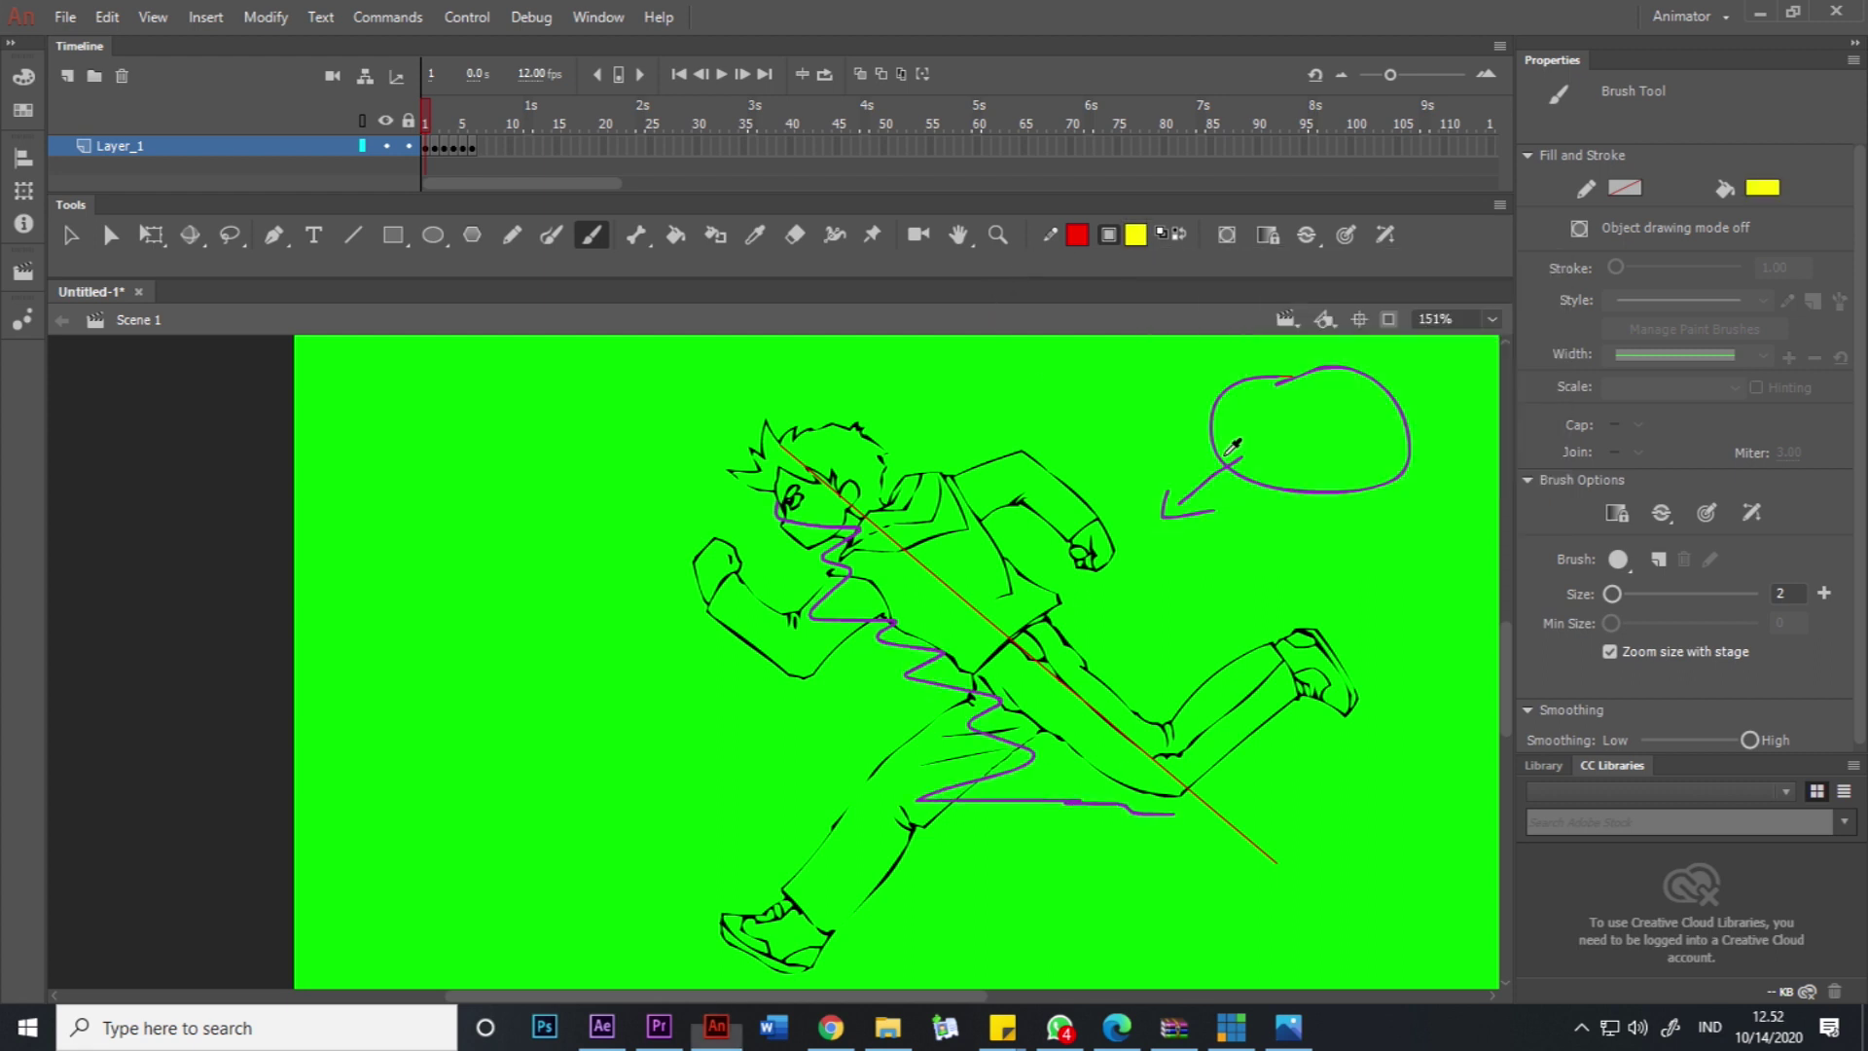
mouse_move(906, 478)
mouse_down()
mouse_move(978, 492)
mouse_move(940, 521)
mouse_move(1085, 594)
mouse_up()
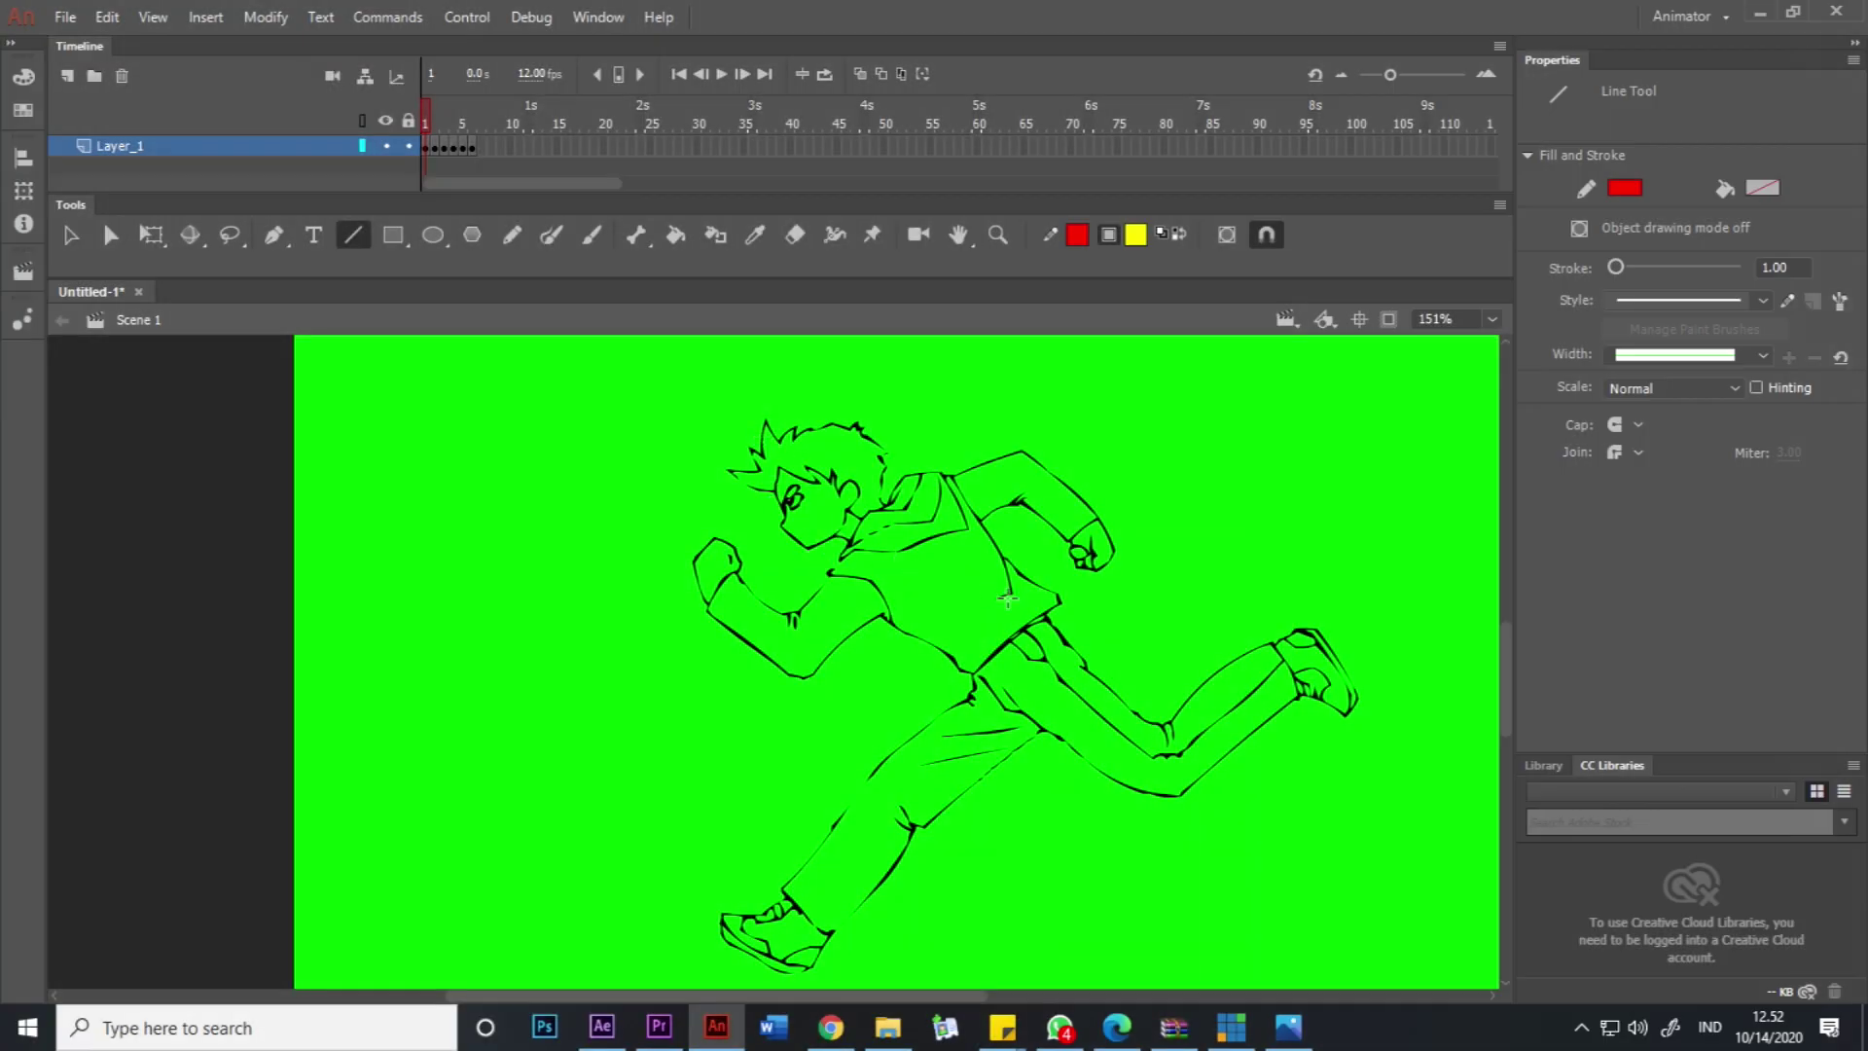
Close the outline gaps in frame 1 with red lines at the front hair spike and between collar and front arm.
scroll(969, 582, up, 2)
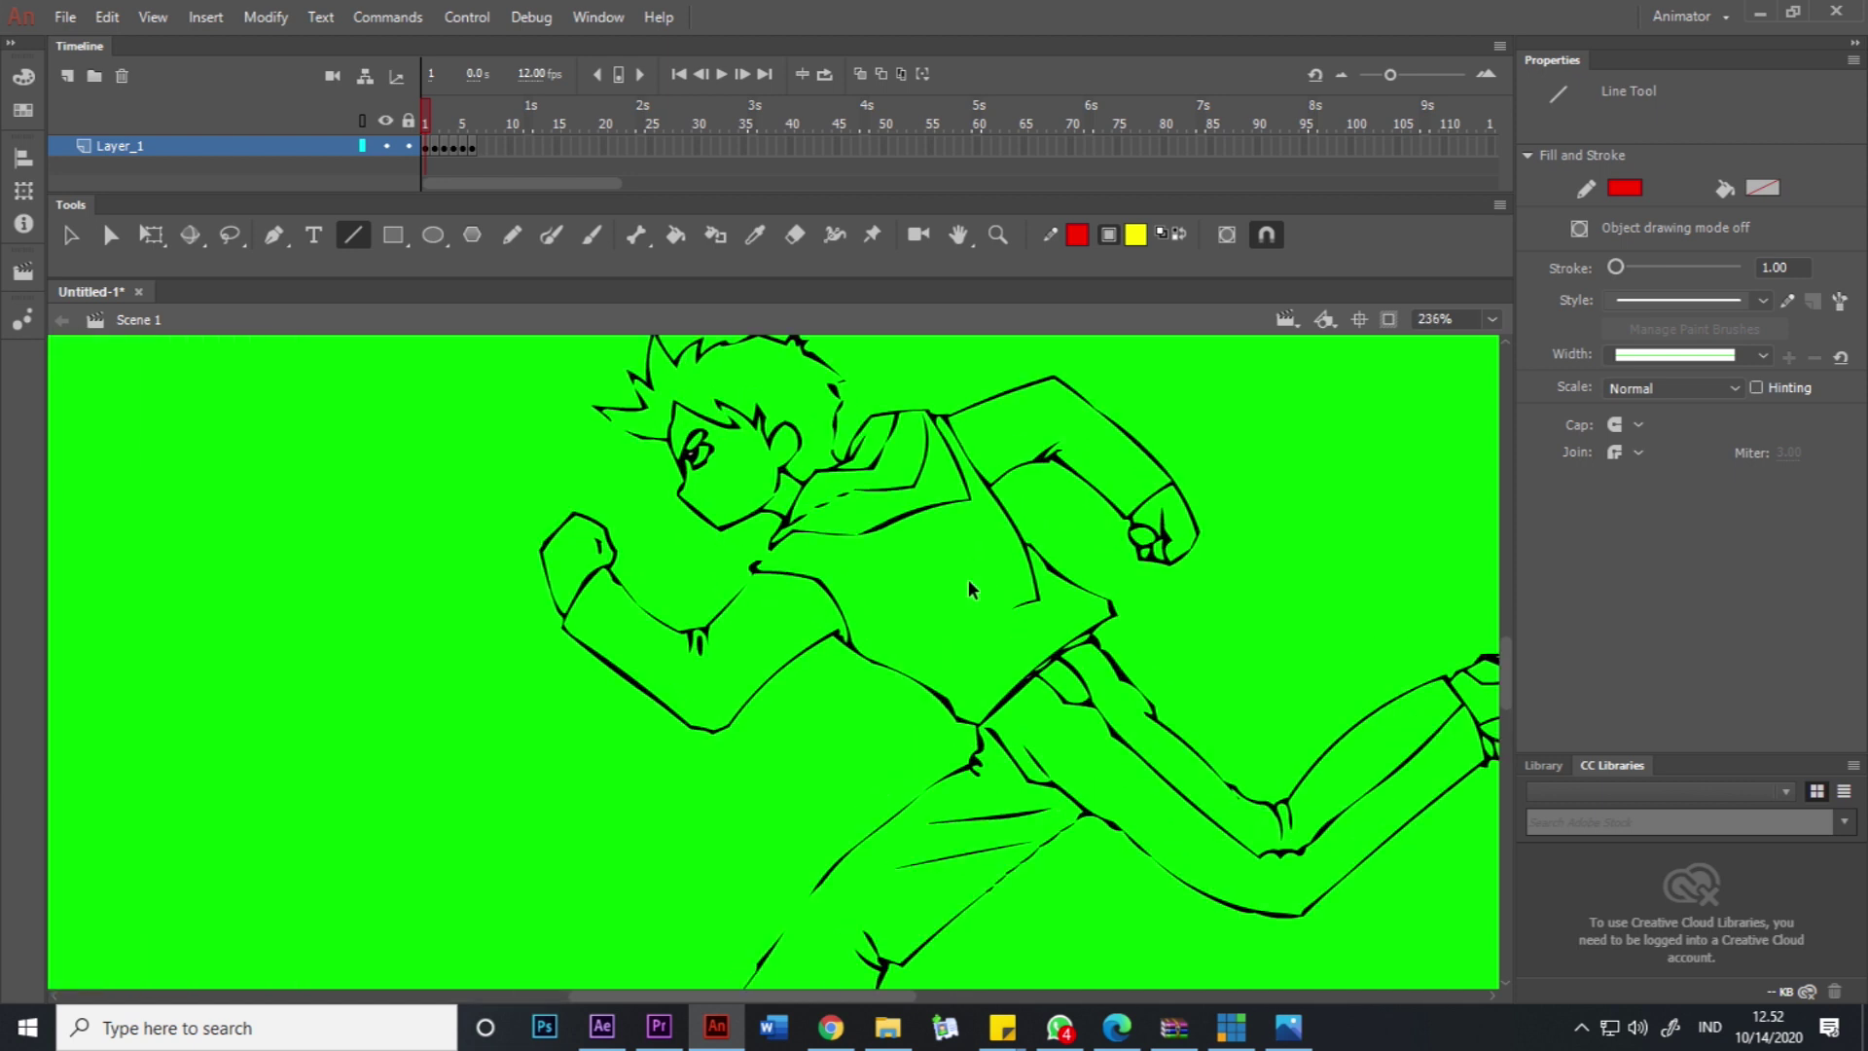
scroll(969, 589, up, 2)
drag(731, 435, 927, 598)
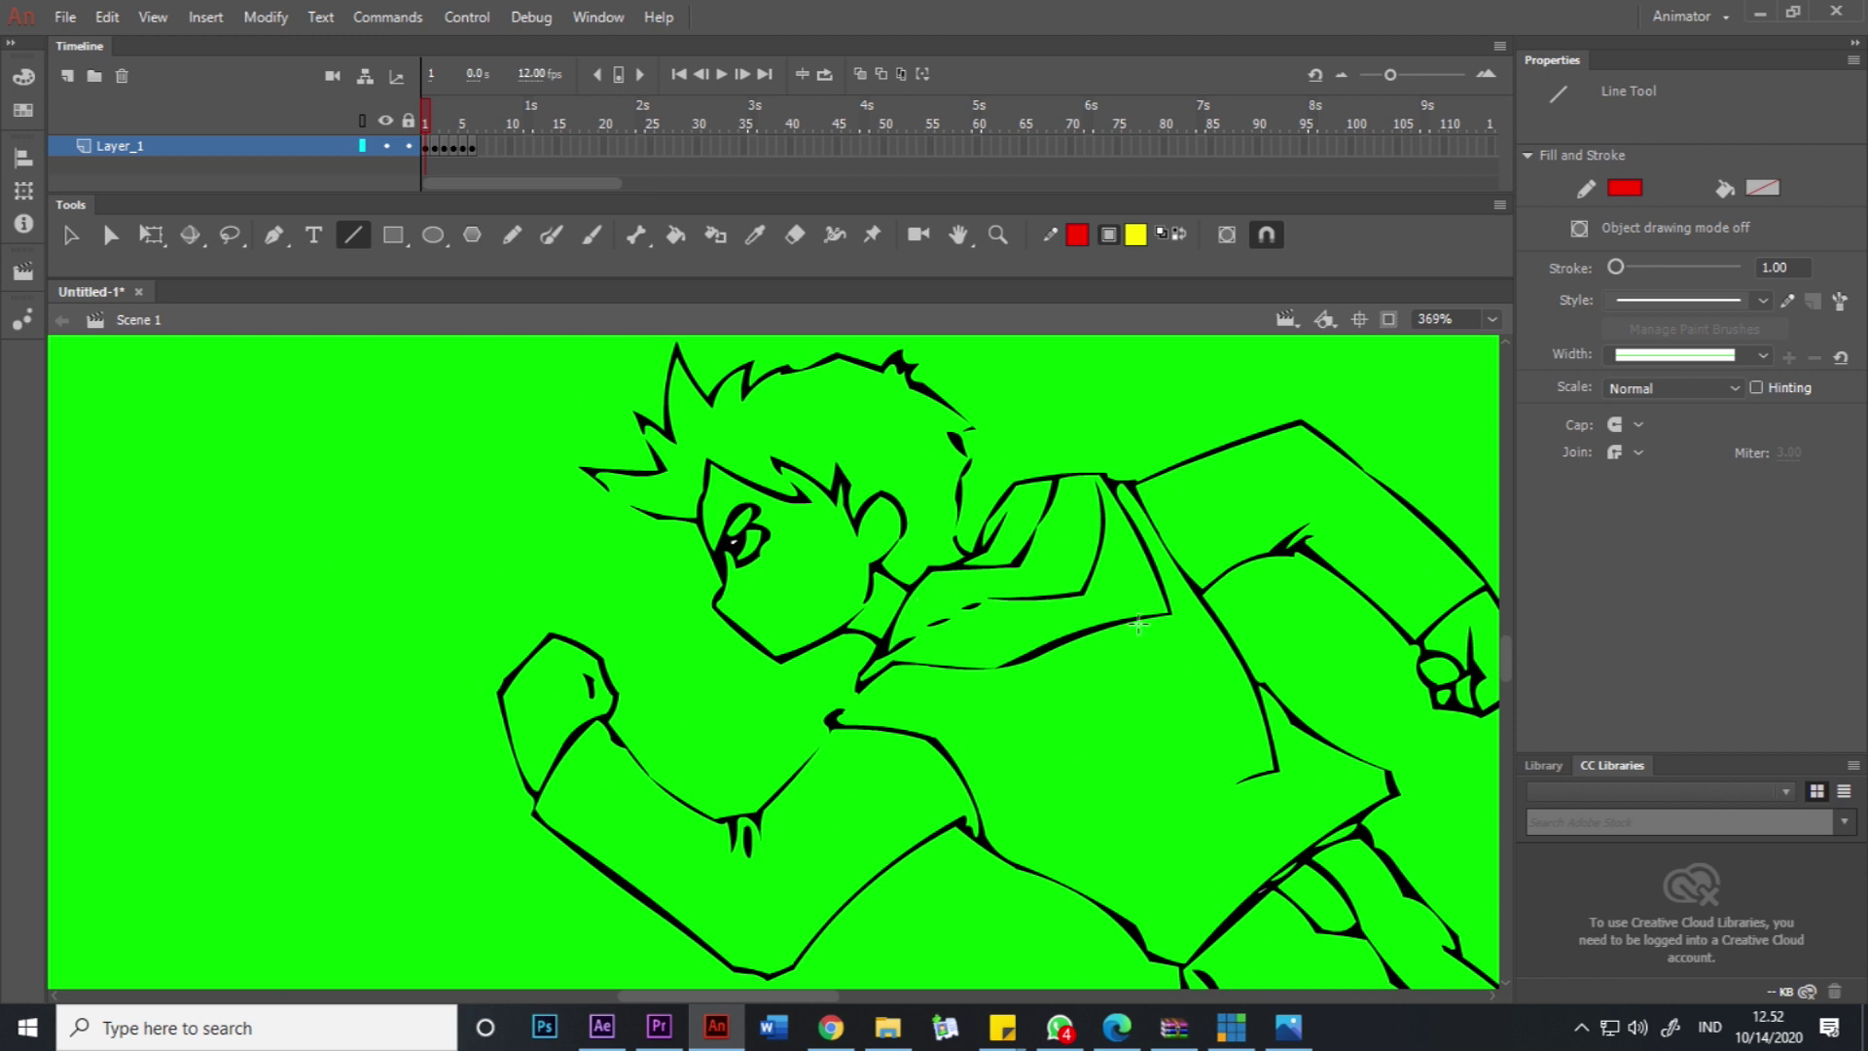
drag(1164, 642, 1066, 604)
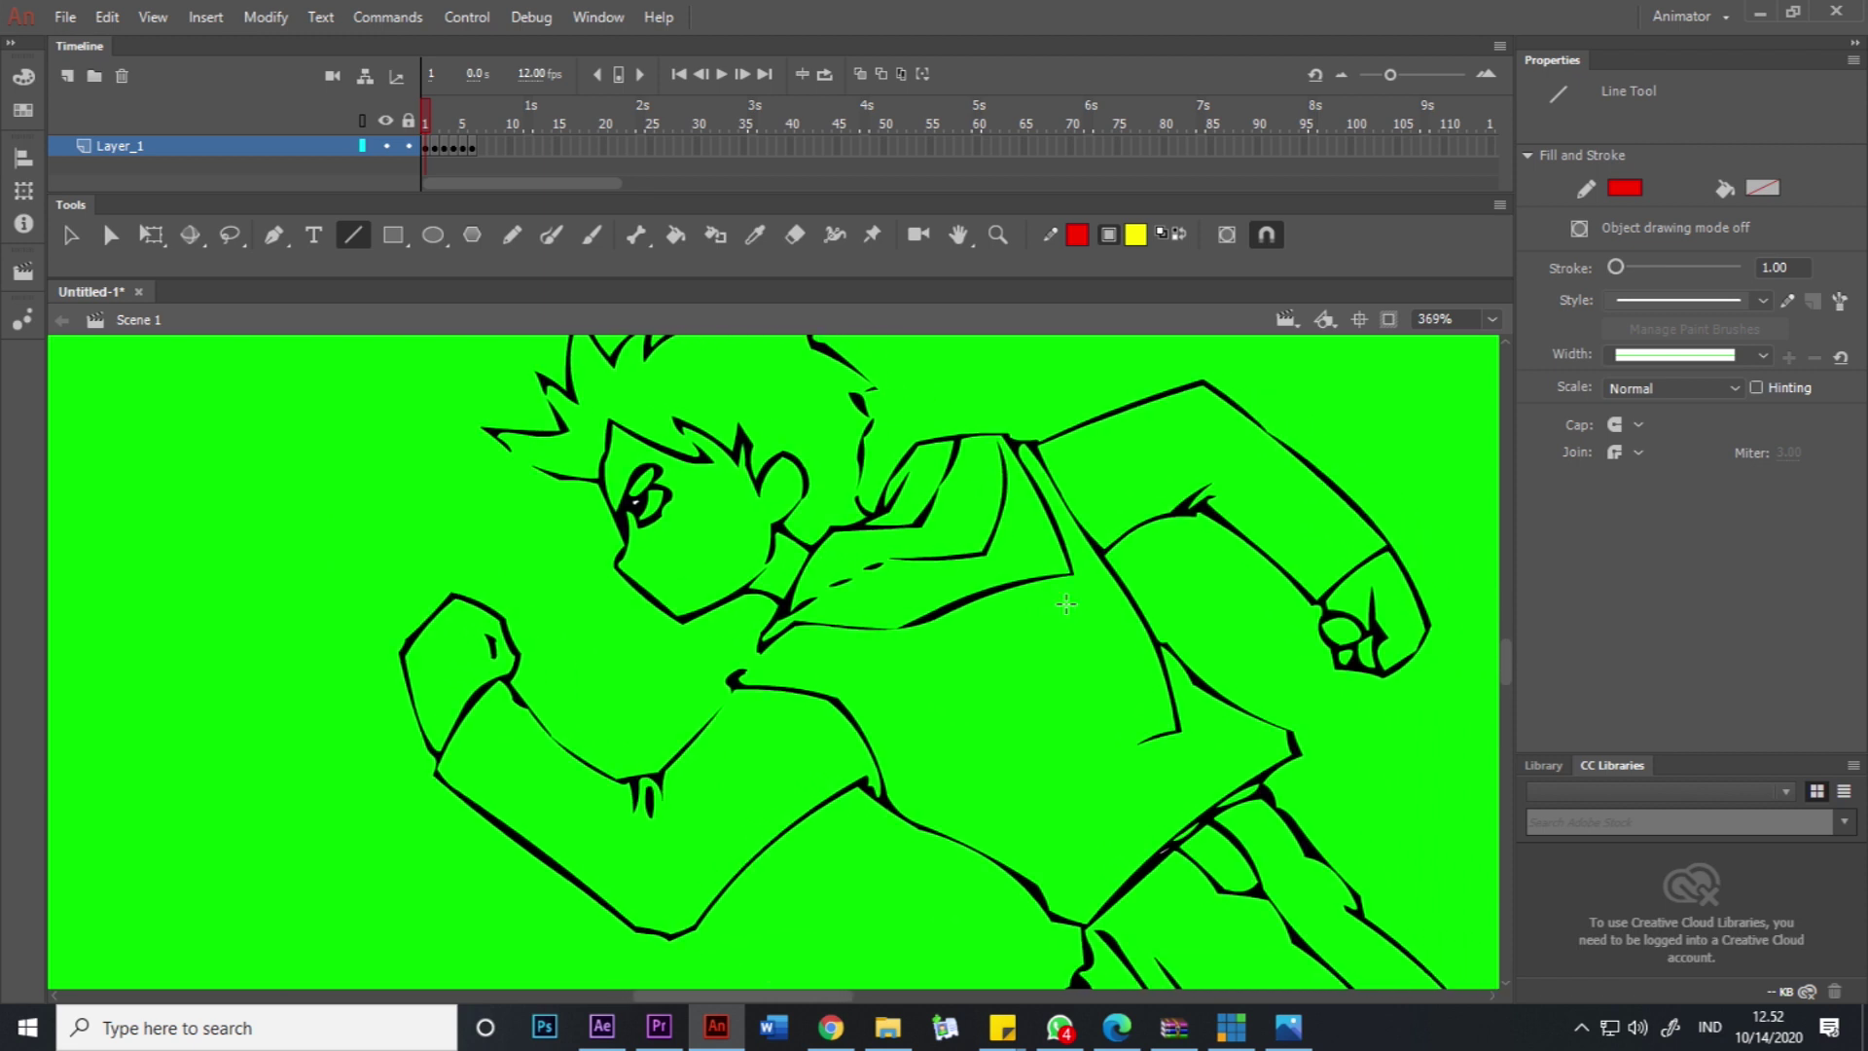
mouse_move(801, 452)
mouse_down()
mouse_move(913, 500)
mouse_move(854, 480)
mouse_up()
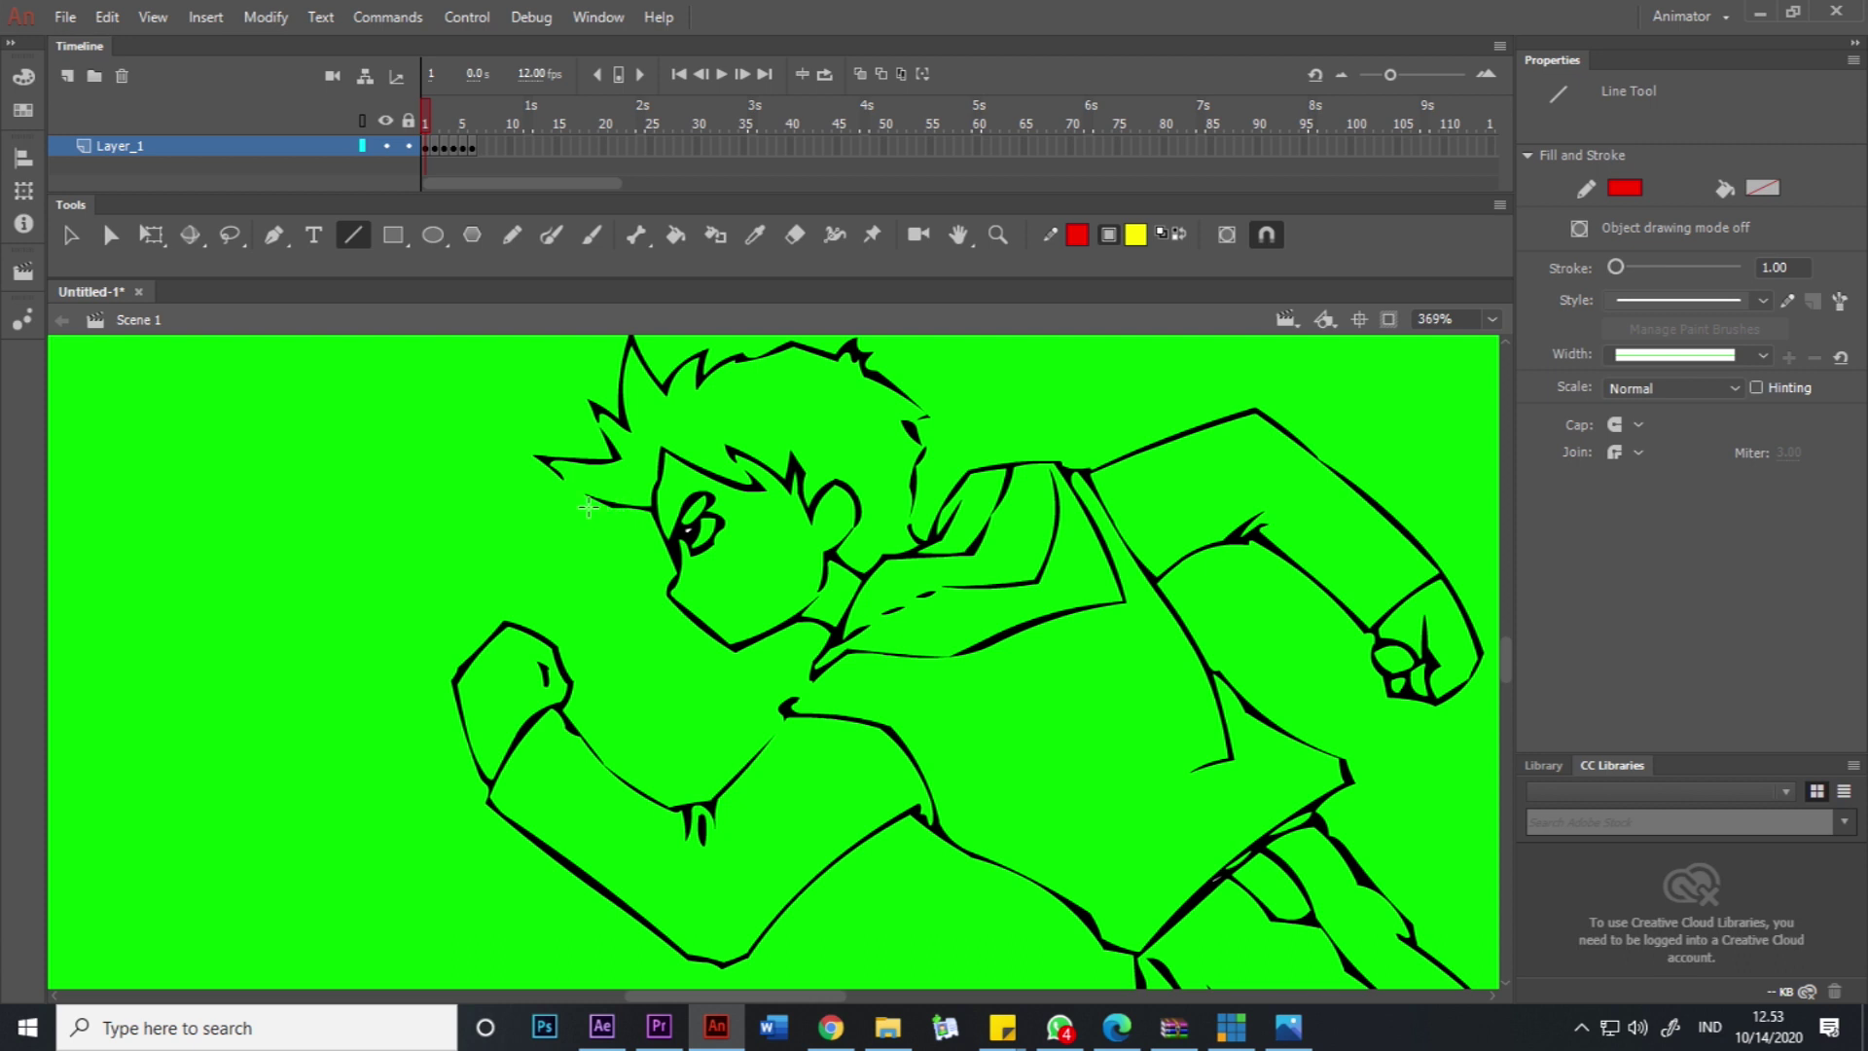
drag(750, 534, 888, 502)
drag(723, 445, 684, 415)
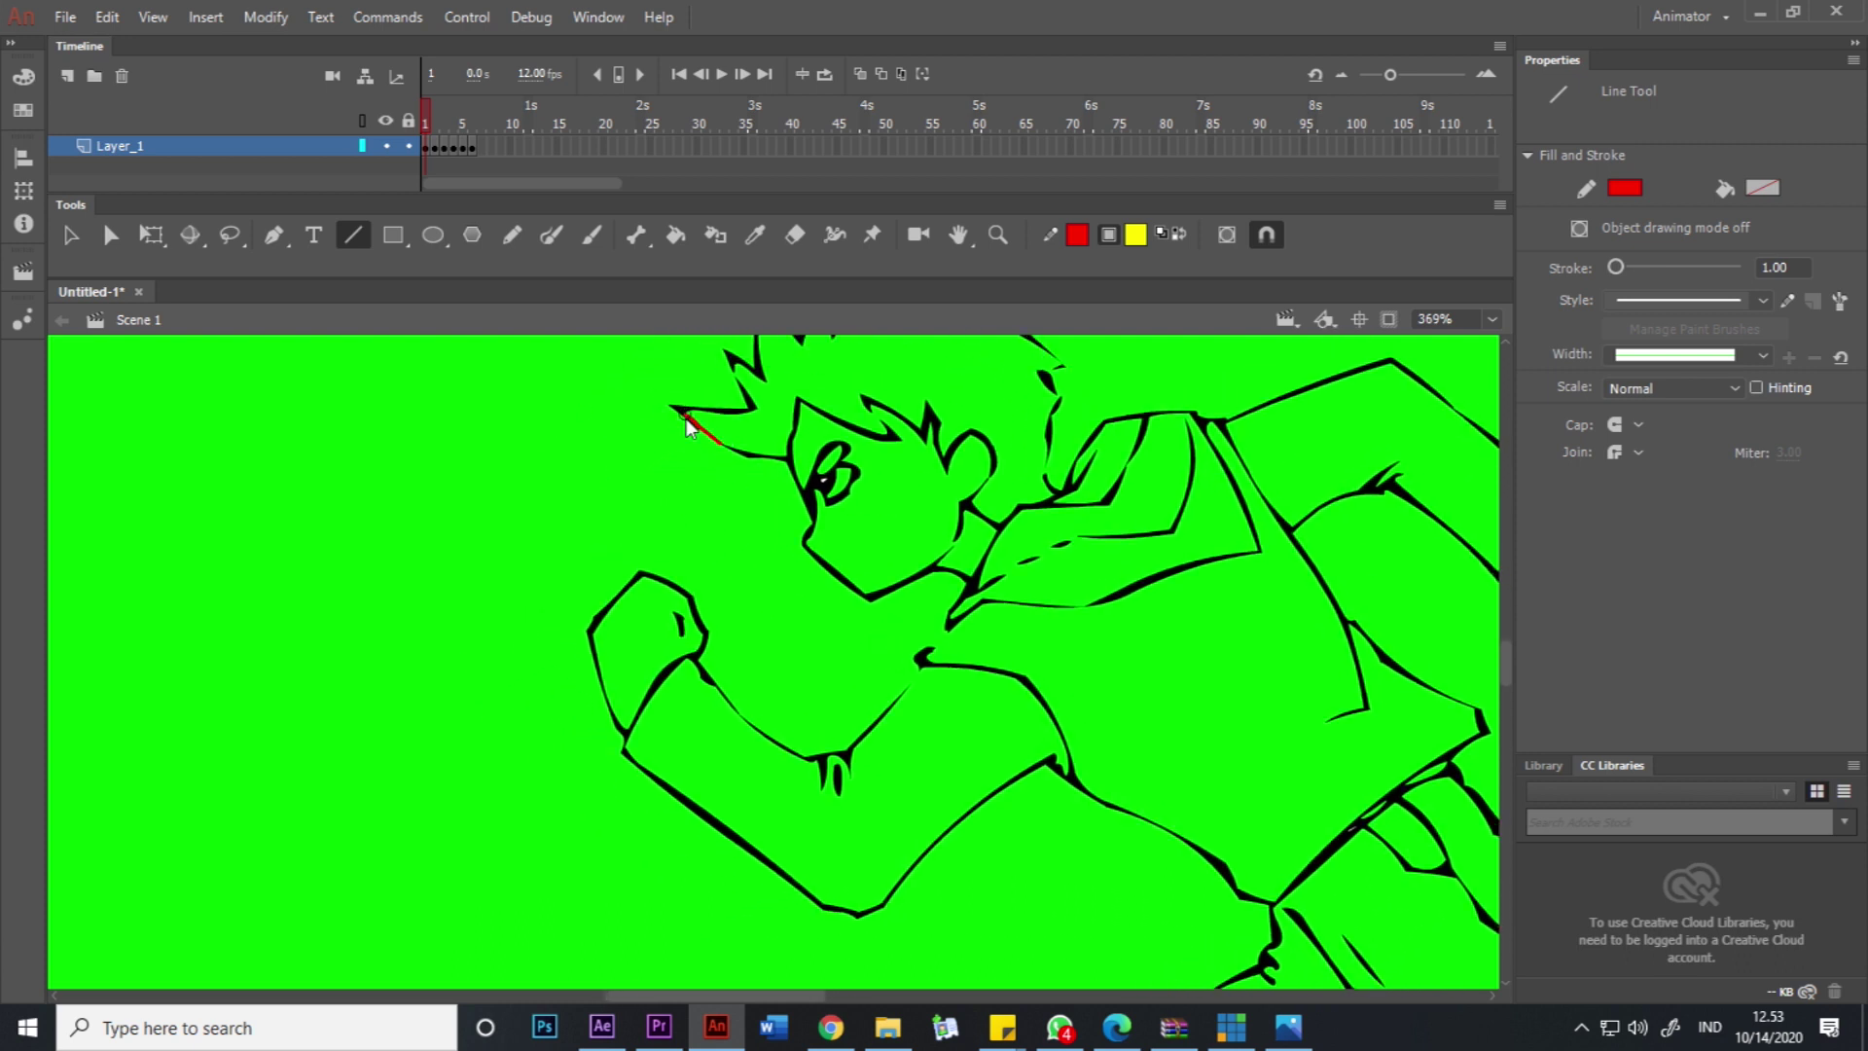
drag(921, 664, 890, 710)
Close the remaining frame 1 outline gaps with red lines at the back of the hair, front thigh and shoe sole.
drag(988, 456, 973, 587)
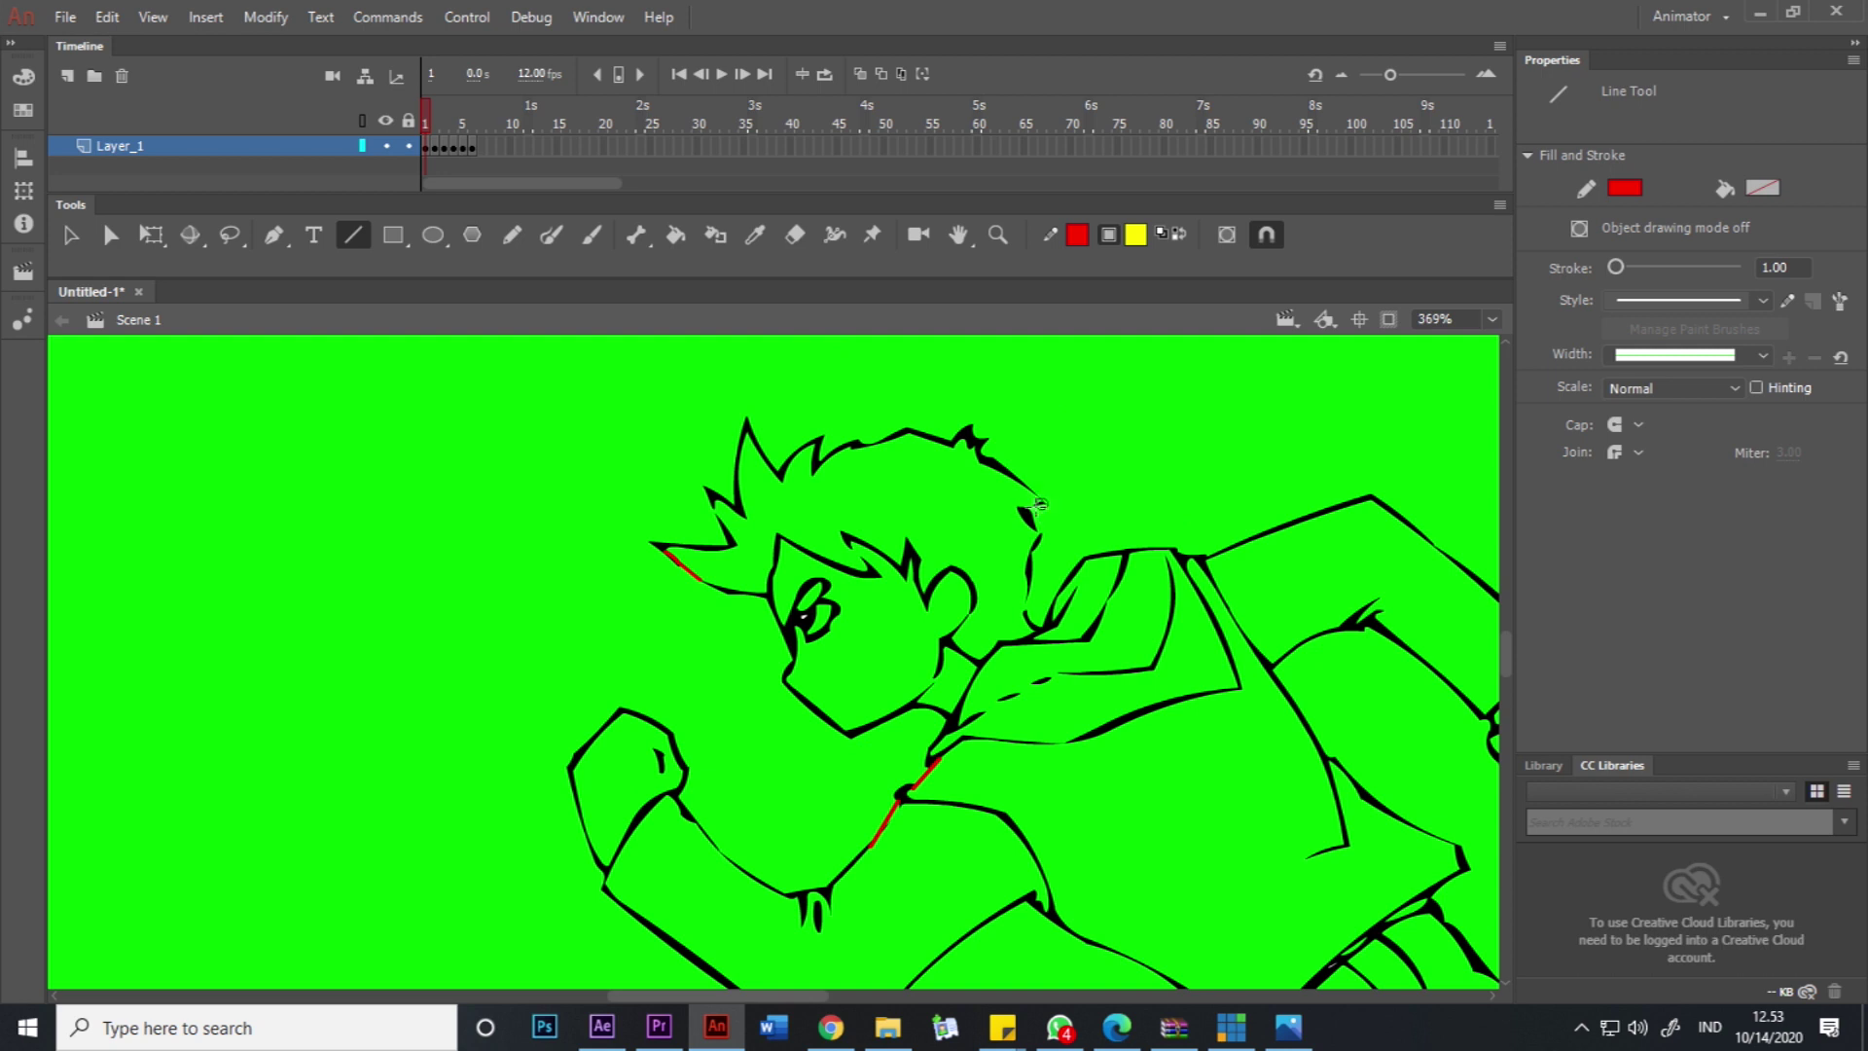
mouse_move(1258, 868)
mouse_down()
mouse_move(1038, 721)
mouse_move(961, 523)
mouse_move(858, 452)
mouse_up()
mouse_move(960, 729)
mouse_down()
mouse_move(1222, 463)
mouse_move(1296, 423)
mouse_up()
drag(929, 589, 857, 696)
drag(1342, 584, 1298, 579)
drag(975, 629, 1338, 350)
drag(751, 726, 1200, 765)
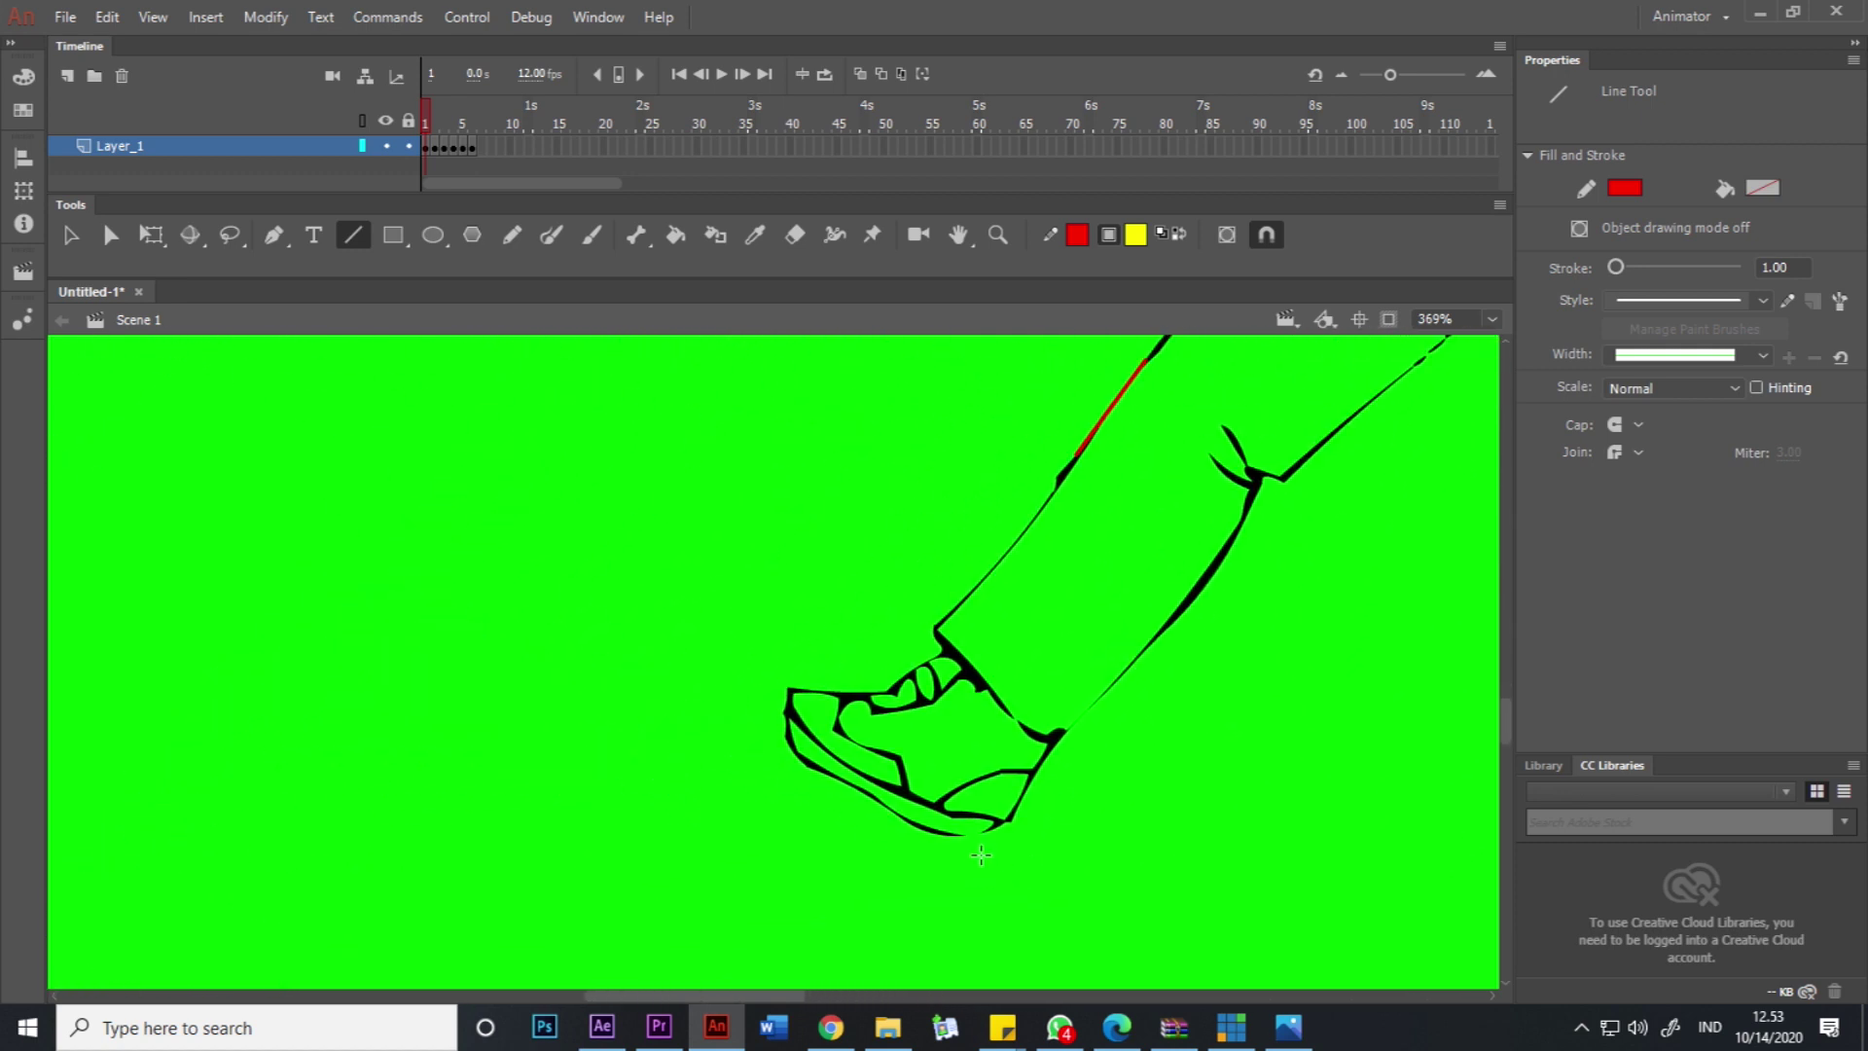
drag(989, 828, 943, 835)
Draw red shading boundary lines in frame 1 through the hair down to the neck, across the fringe tip and down the face.
key(v)
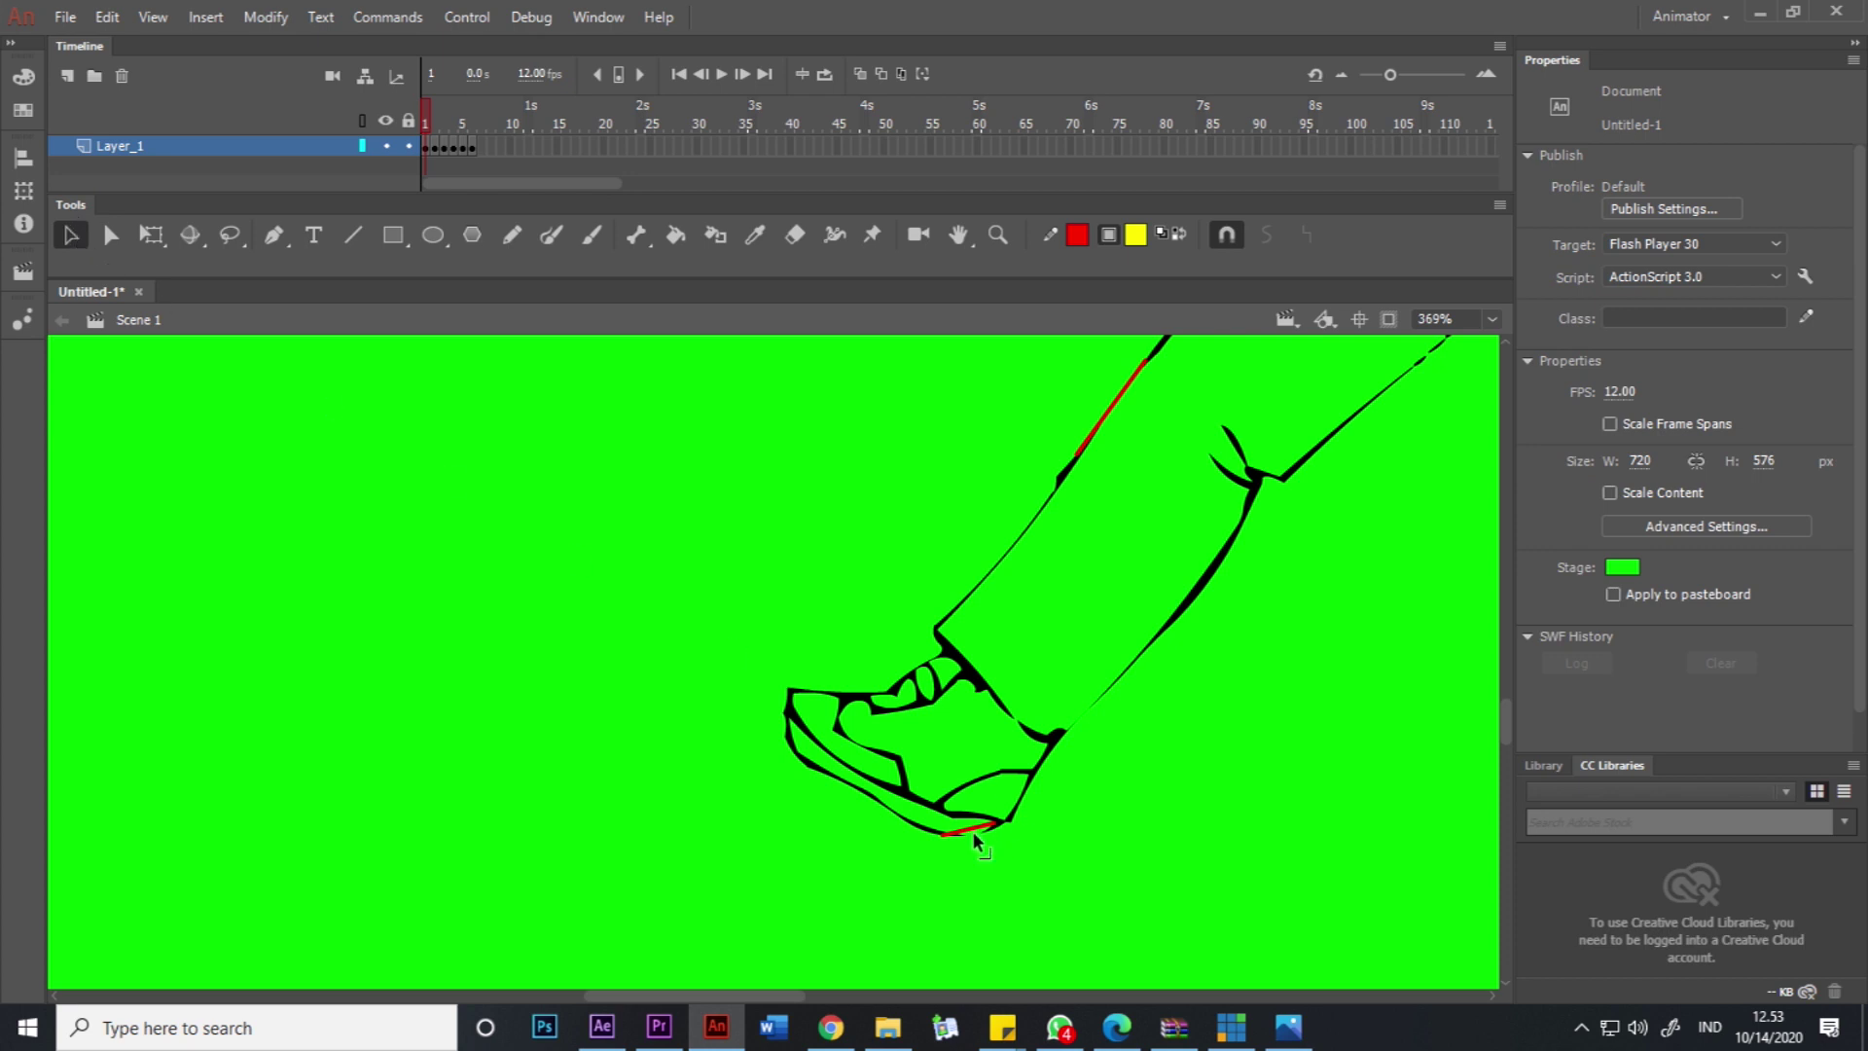
drag(1131, 455, 966, 718)
scroll(967, 718, up, 10)
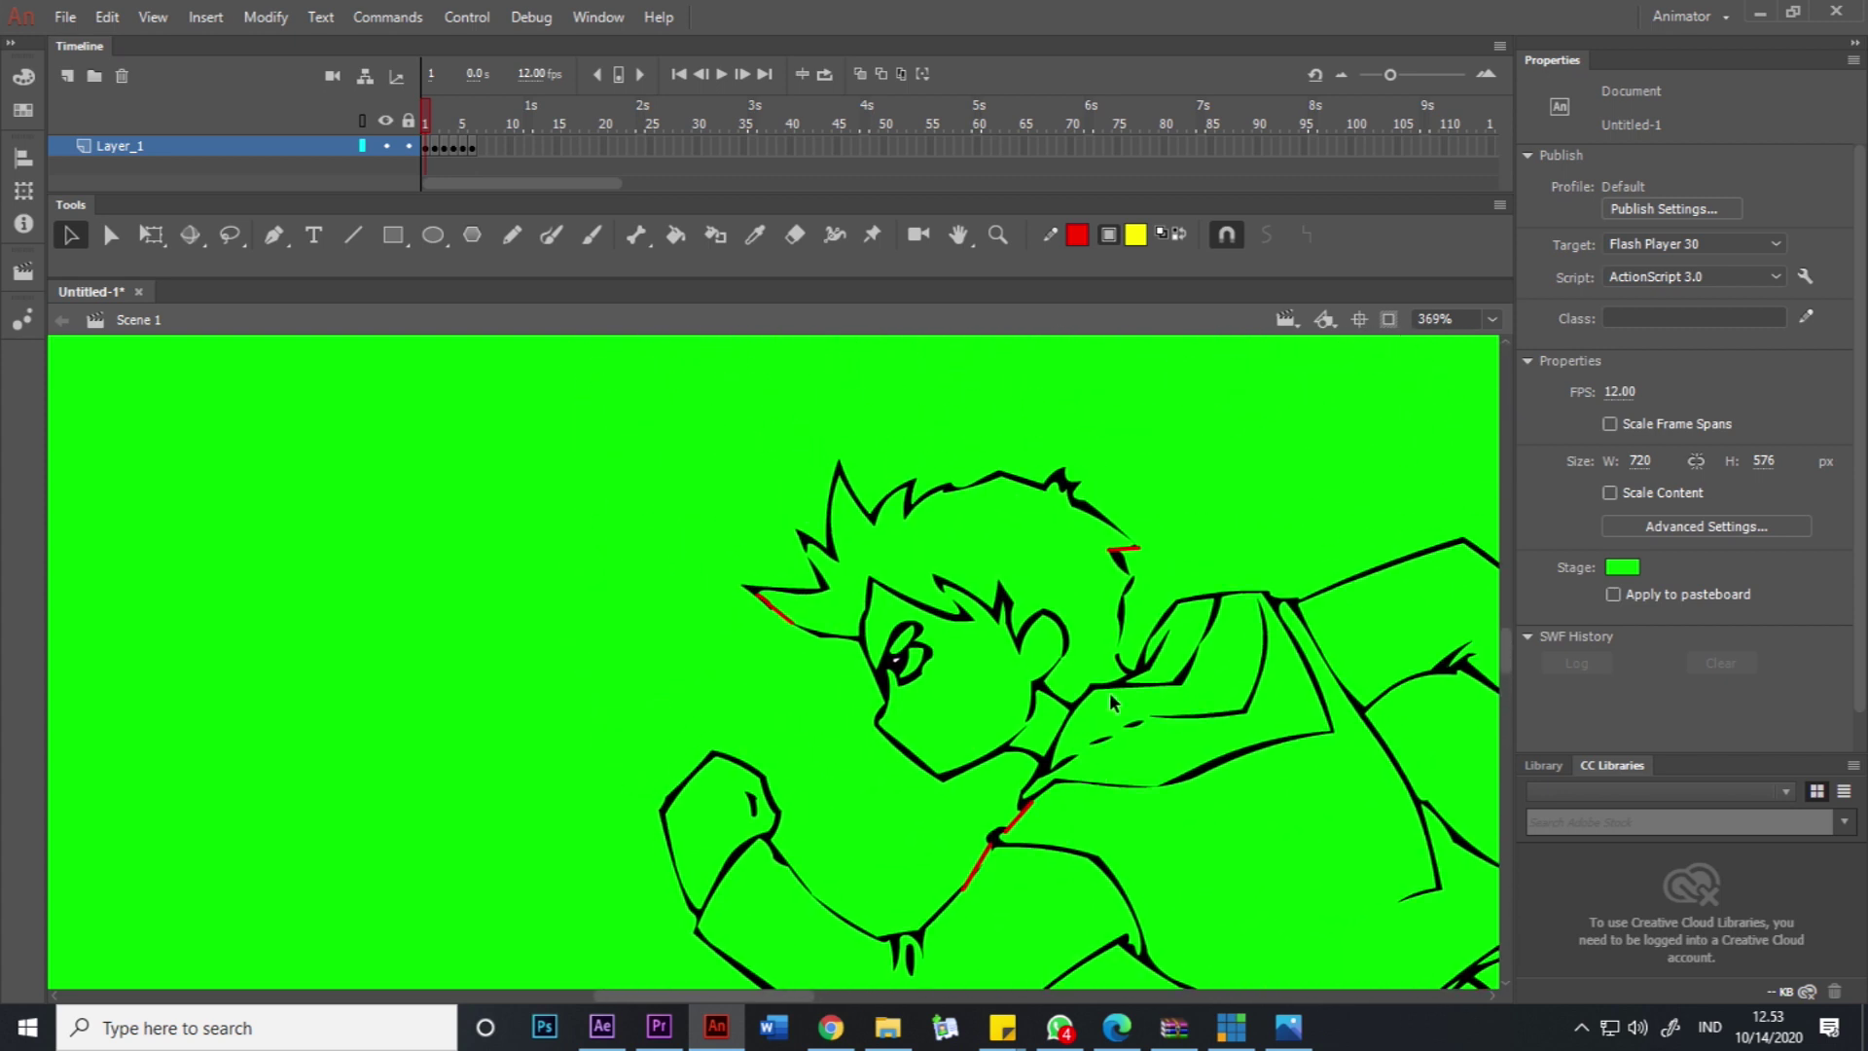
key(n)
drag(1113, 657, 1186, 492)
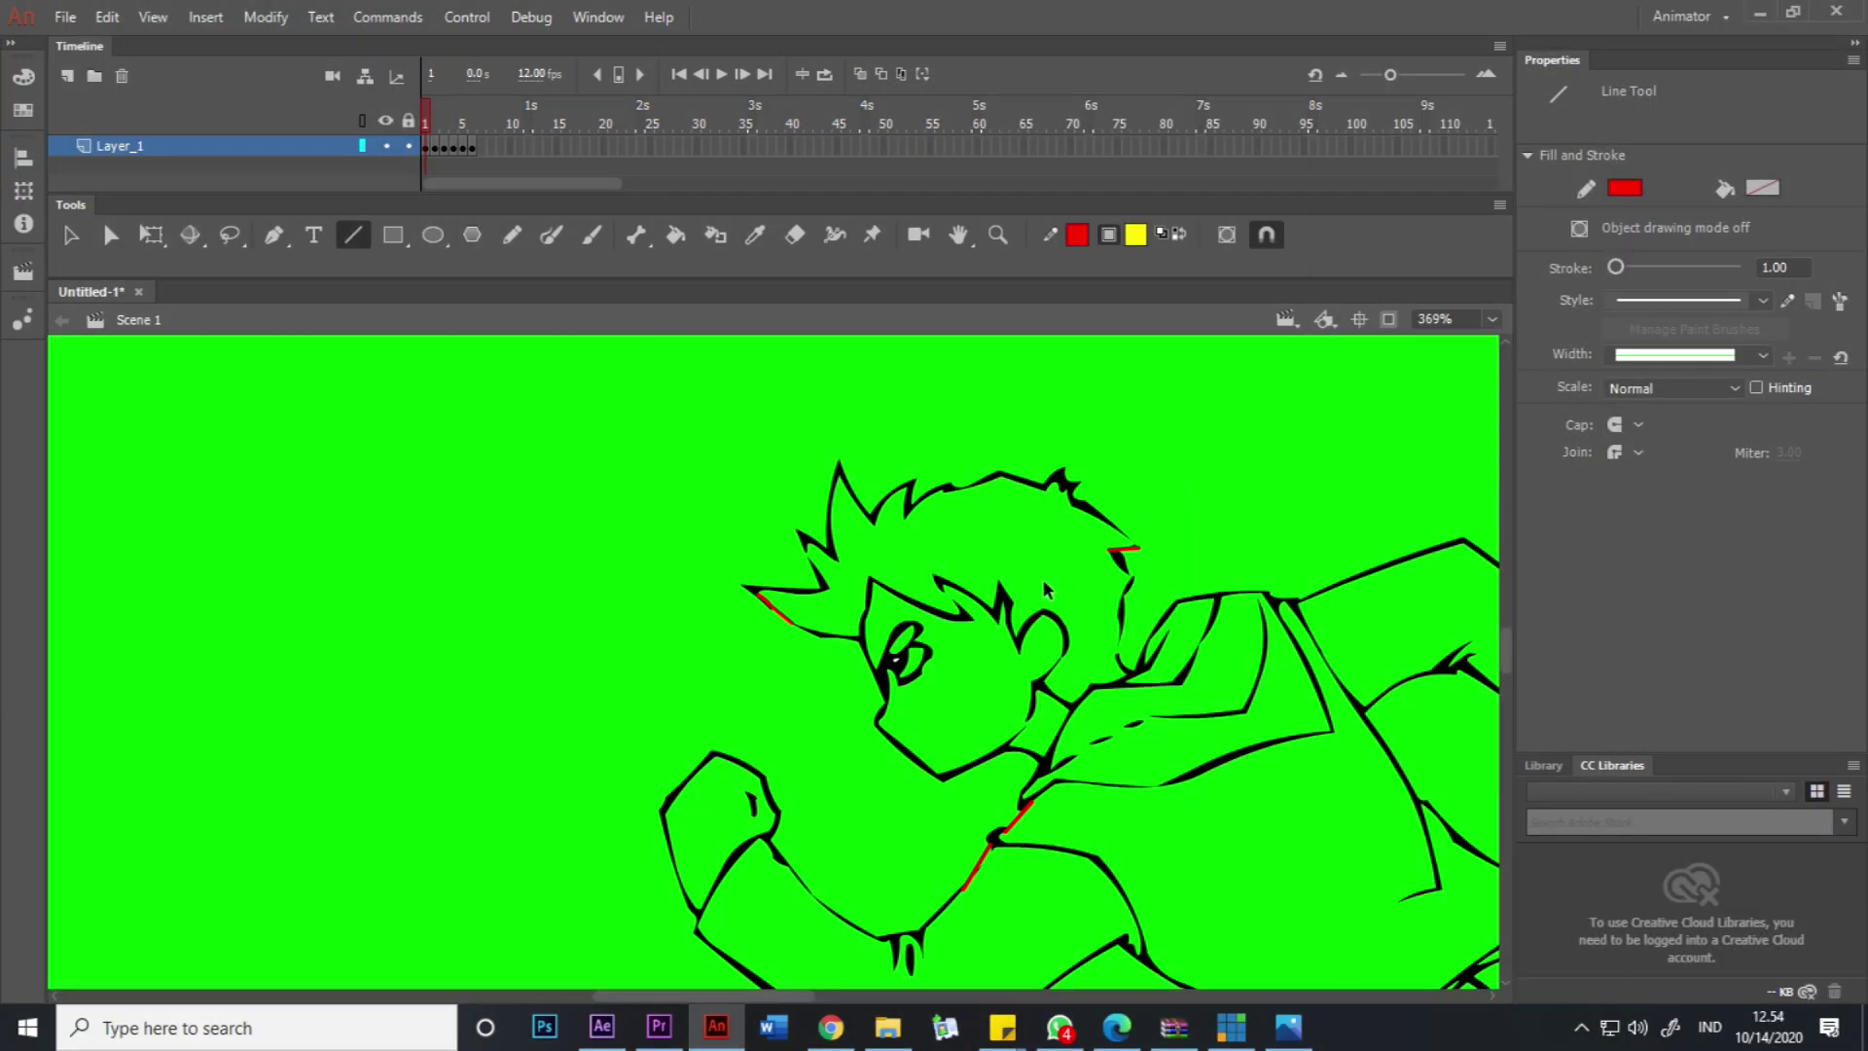
scroll(1043, 580, up, 3)
mouse_move(1148, 484)
mouse_down()
mouse_move(1077, 421)
mouse_move(1167, 547)
mouse_up()
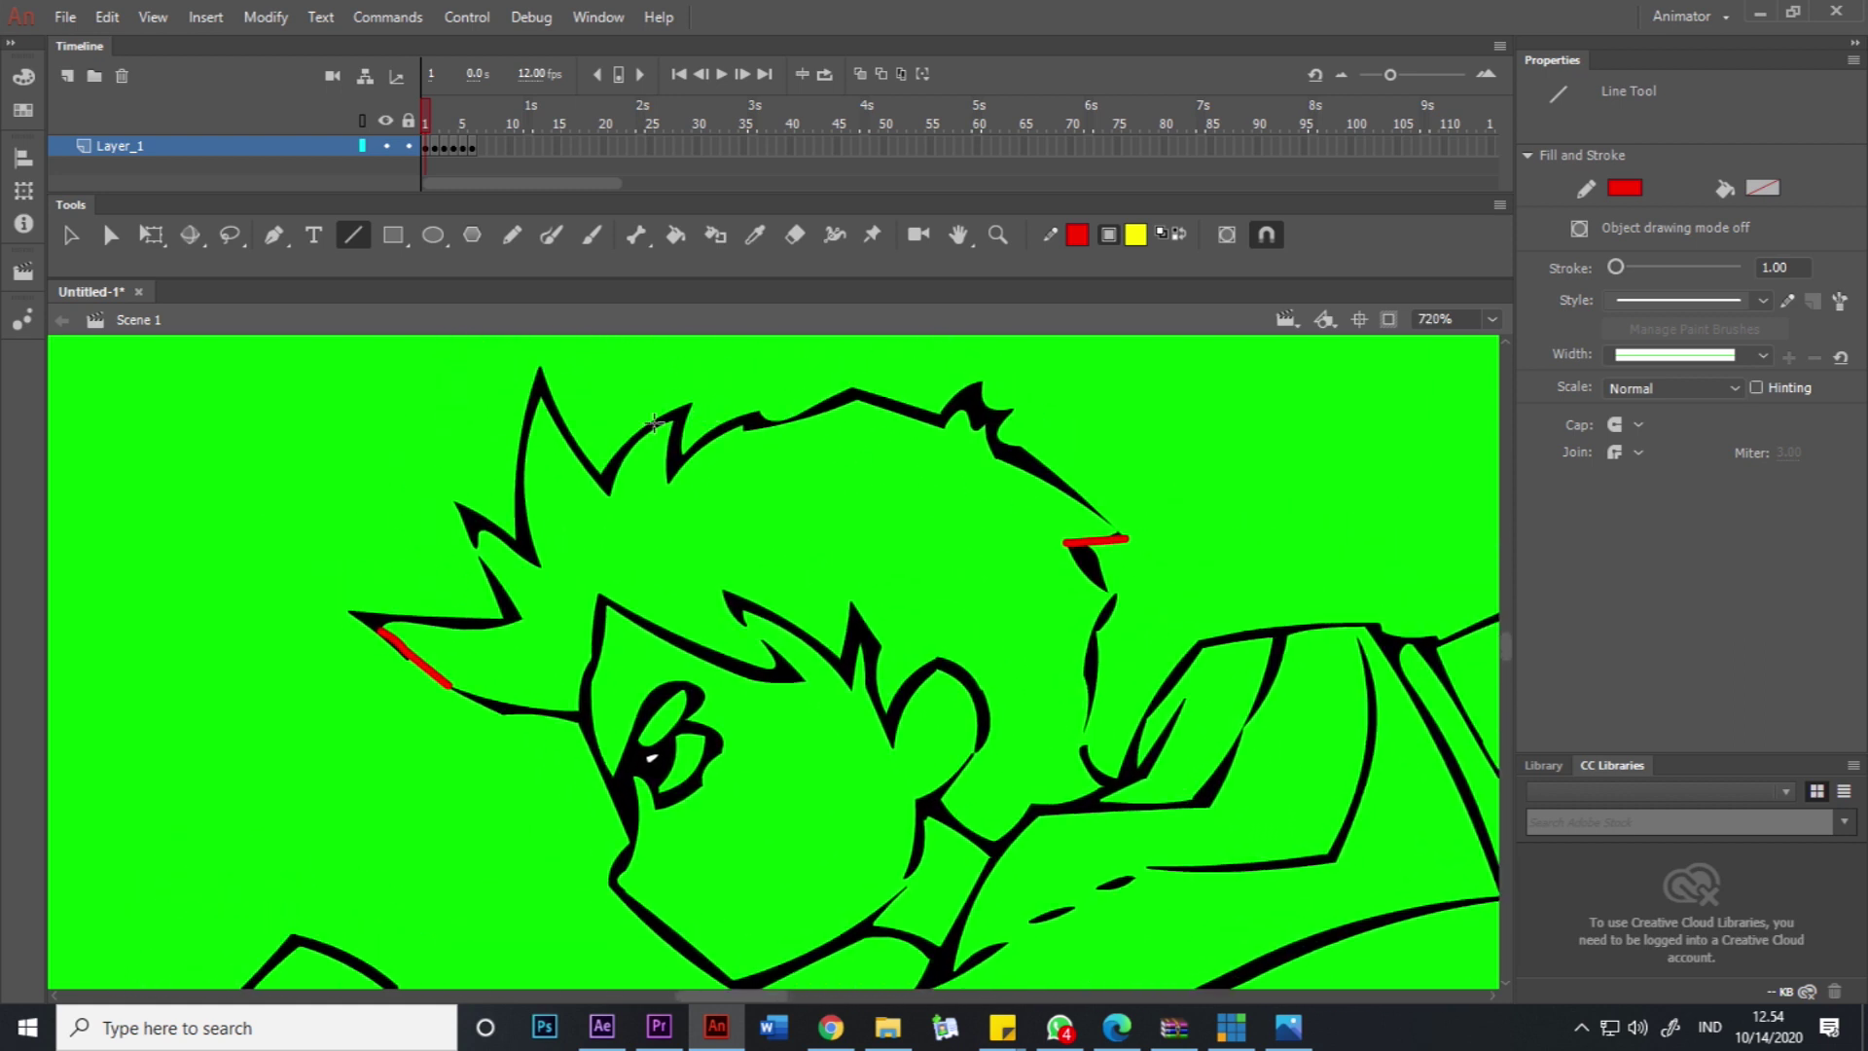
mouse_move(539, 394)
mouse_down()
mouse_move(588, 542)
mouse_move(784, 456)
mouse_move(893, 520)
mouse_up()
key(ctrl+z)
drag(785, 456, 1046, 802)
drag(922, 806, 1050, 584)
mouse_move(863, 389)
mouse_down()
mouse_move(906, 438)
mouse_move(905, 630)
mouse_move(929, 731)
mouse_up()
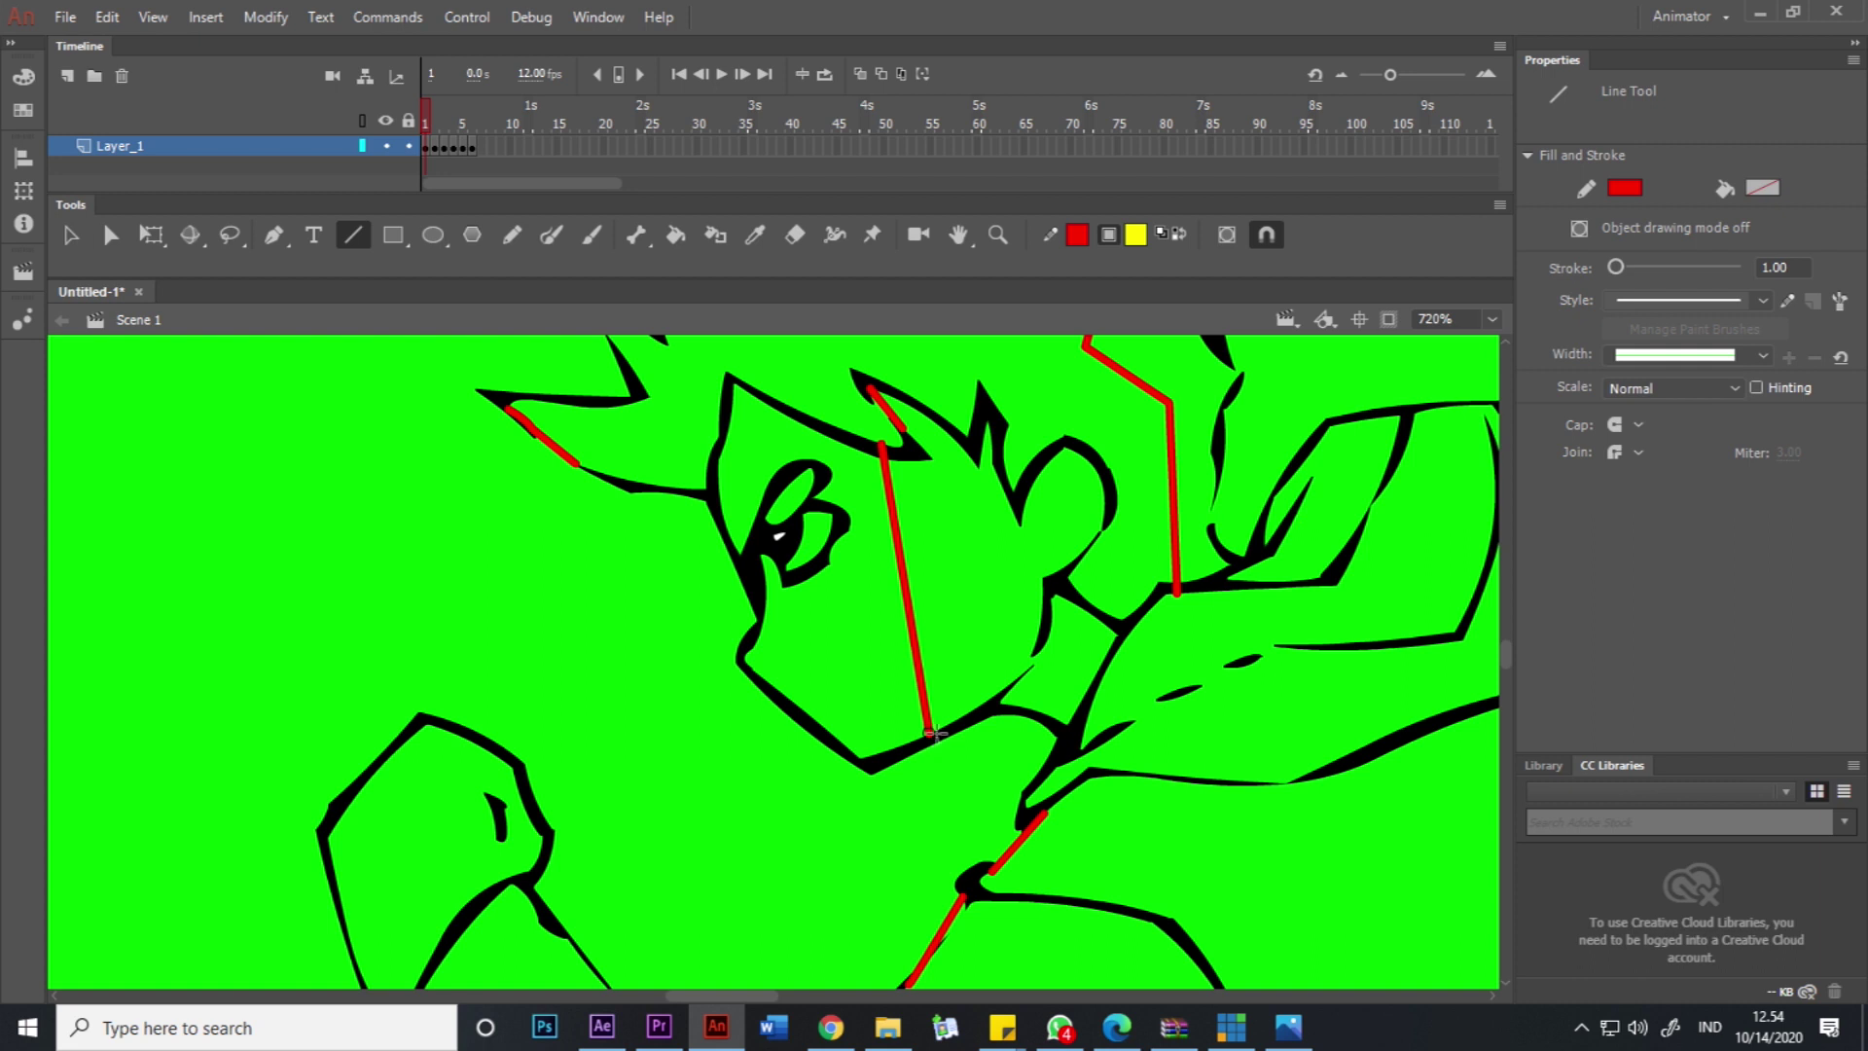
Draw red shading boundary lines across frame 1's neck, hood and collar and down the jacket front.
mouse_move(1034, 664)
mouse_down()
mouse_move(1146, 717)
mouse_move(1128, 698)
mouse_up()
drag(1262, 609, 1087, 674)
drag(1135, 538, 1218, 477)
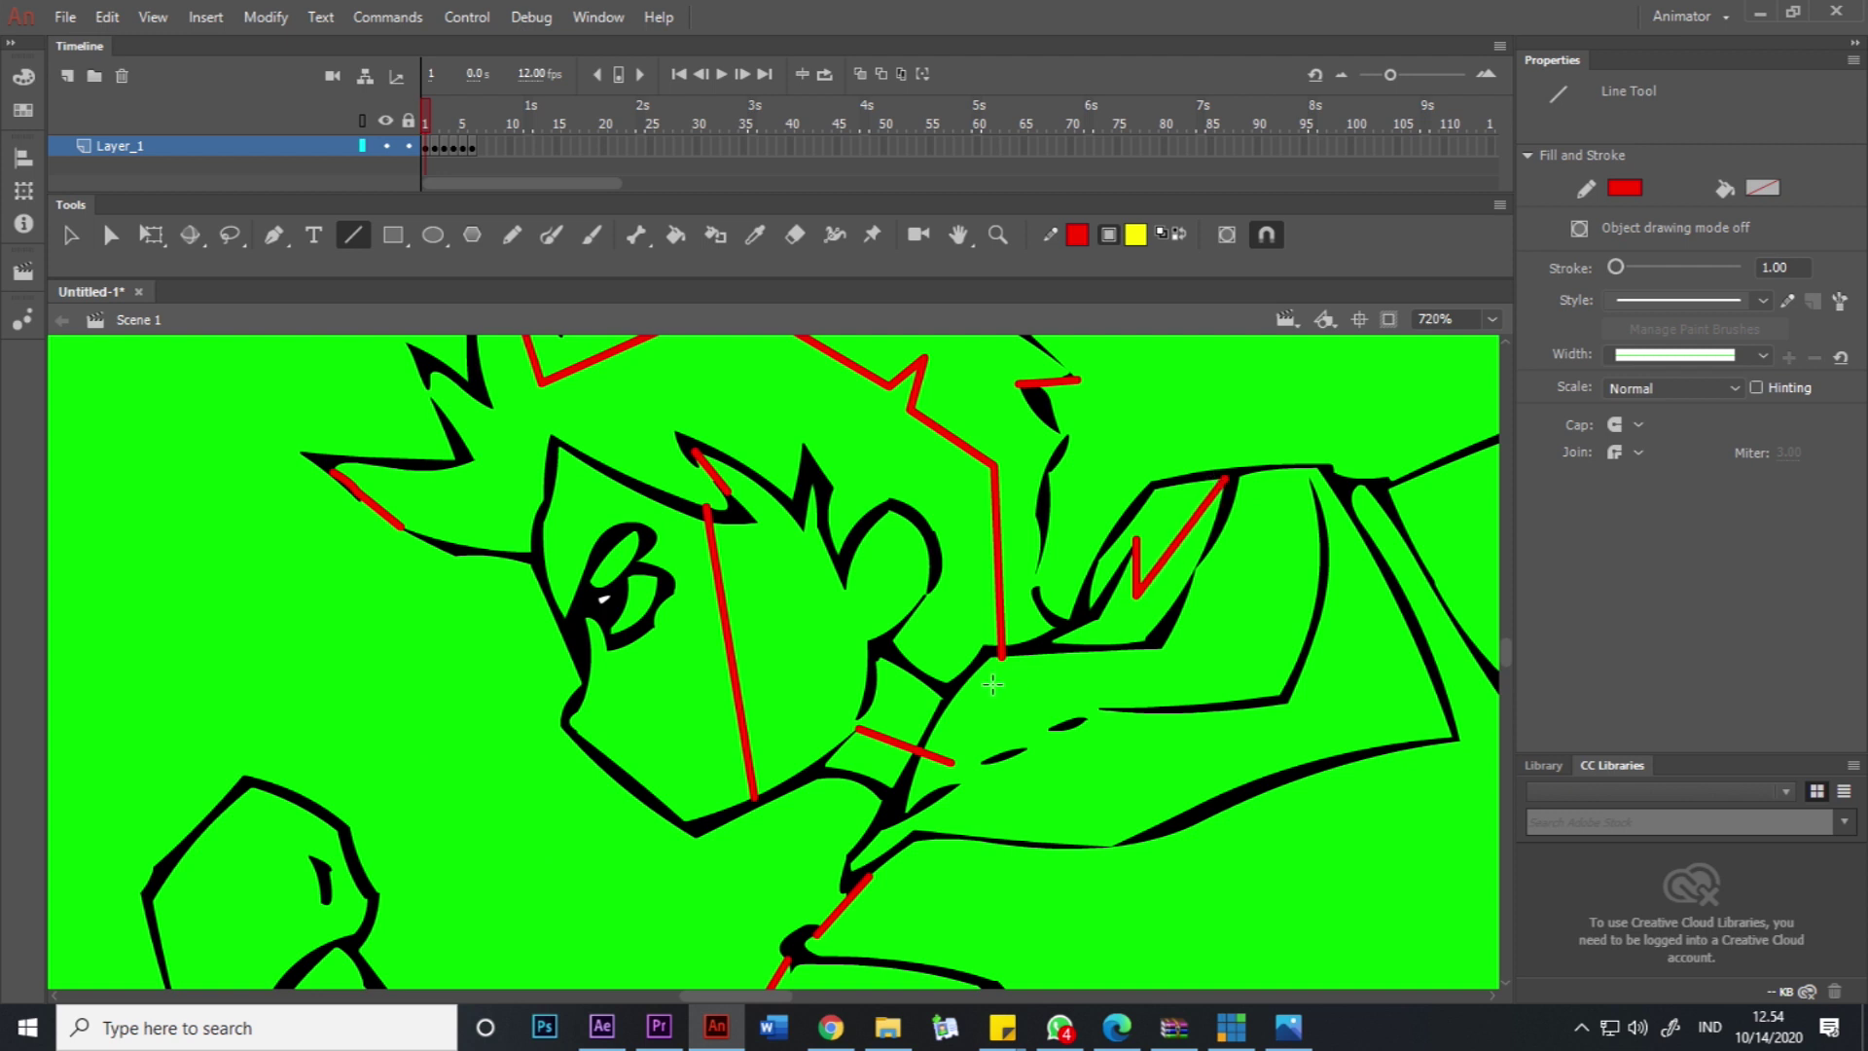
mouse_move(987, 662)
mouse_down()
mouse_move(1260, 673)
mouse_move(1314, 495)
mouse_up()
drag(927, 792, 1129, 711)
mouse_move(1009, 756)
mouse_down()
mouse_move(1334, 736)
mouse_move(1401, 647)
mouse_move(1087, 405)
mouse_move(1181, 364)
mouse_move(952, 568)
mouse_move(1084, 854)
mouse_up()
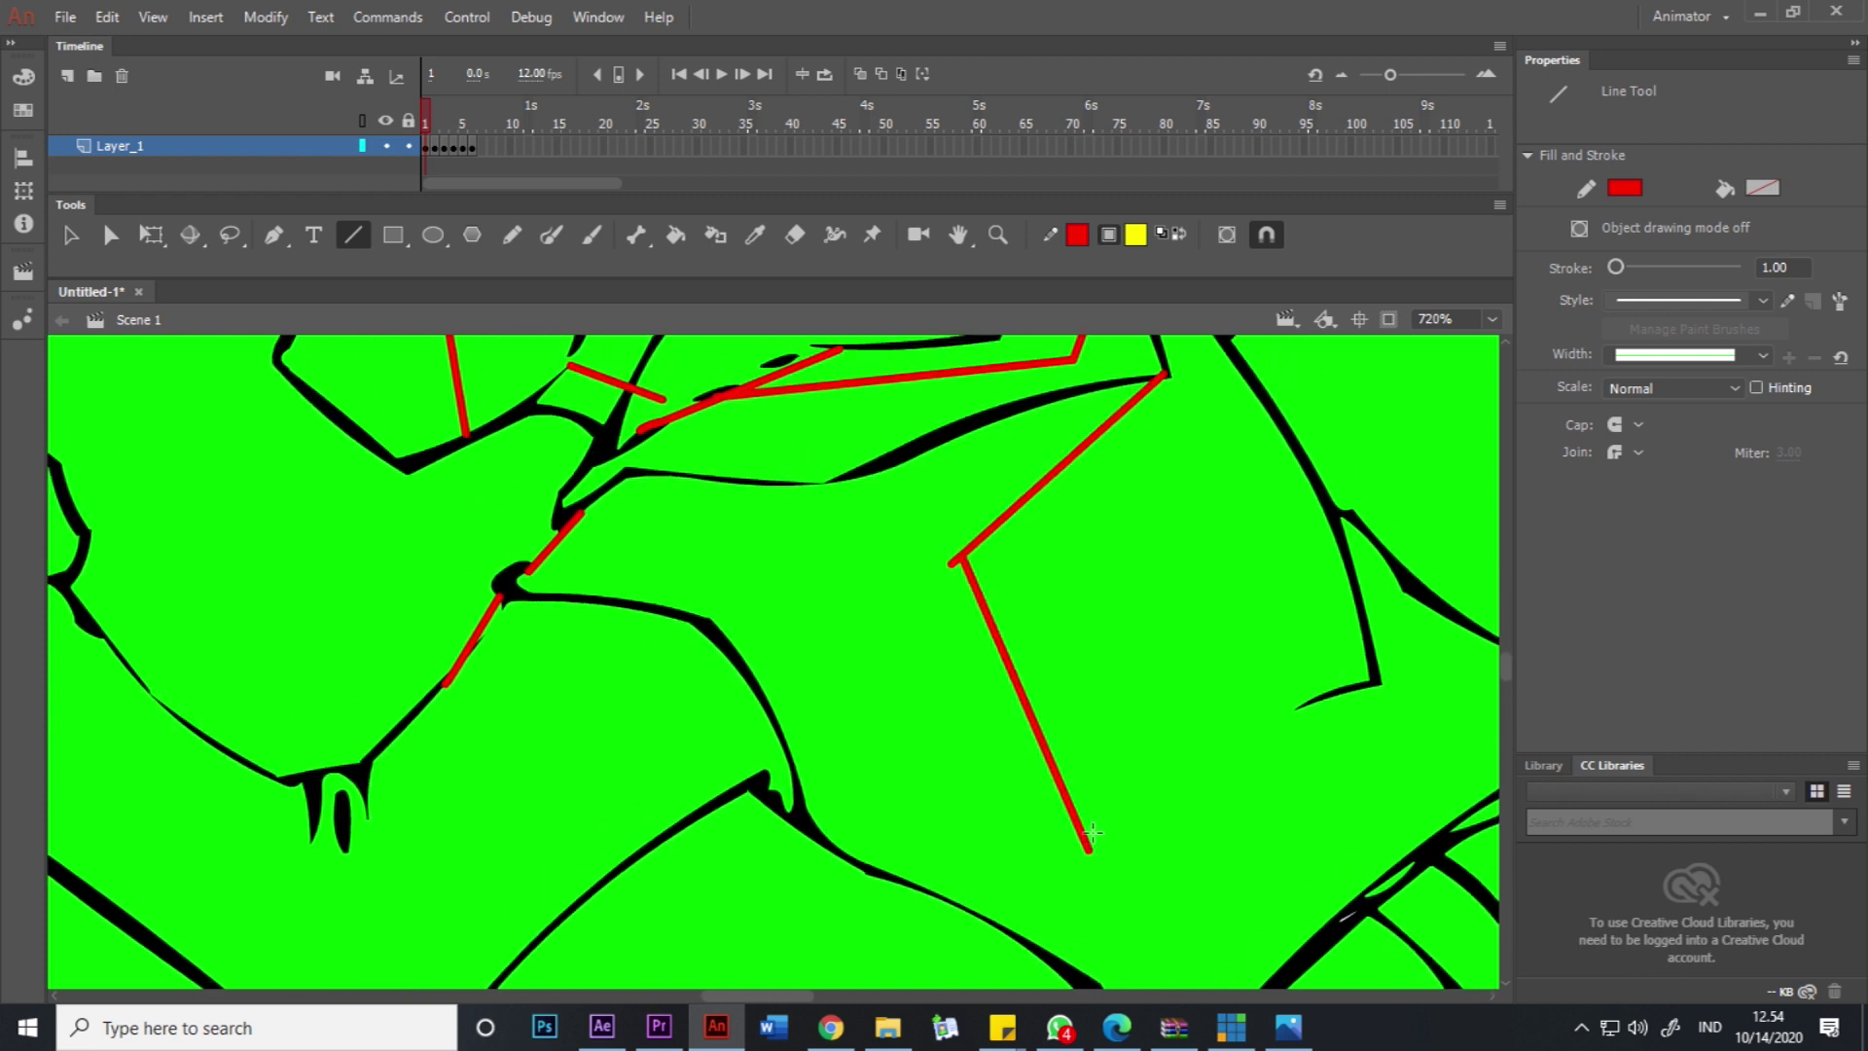
Add red shading boundary lines to frame 1's lower jacket, jacket flap and back sleeve.
key(ctrl+minus)
drag(919, 604, 1076, 674)
drag(1038, 572, 1055, 533)
mouse_move(1056, 533)
mouse_down()
mouse_move(1051, 469)
mouse_move(1025, 640)
mouse_up()
mouse_move(895, 505)
mouse_down()
mouse_move(1037, 444)
mouse_move(1207, 620)
mouse_up()
drag(677, 601, 925, 529)
Draw red shading boundary lines along frame 1's front arm, around the elbow folds and through the fist.
mouse_move(982, 623)
mouse_down()
mouse_move(790, 775)
mouse_move(772, 728)
mouse_up()
drag(772, 727, 756, 763)
mouse_move(756, 764)
mouse_down()
mouse_move(598, 628)
mouse_move(548, 531)
mouse_up()
drag(1049, 807, 720, 603)
mouse_move(850, 700)
mouse_down()
mouse_move(1167, 901)
mouse_move(1144, 876)
mouse_up()
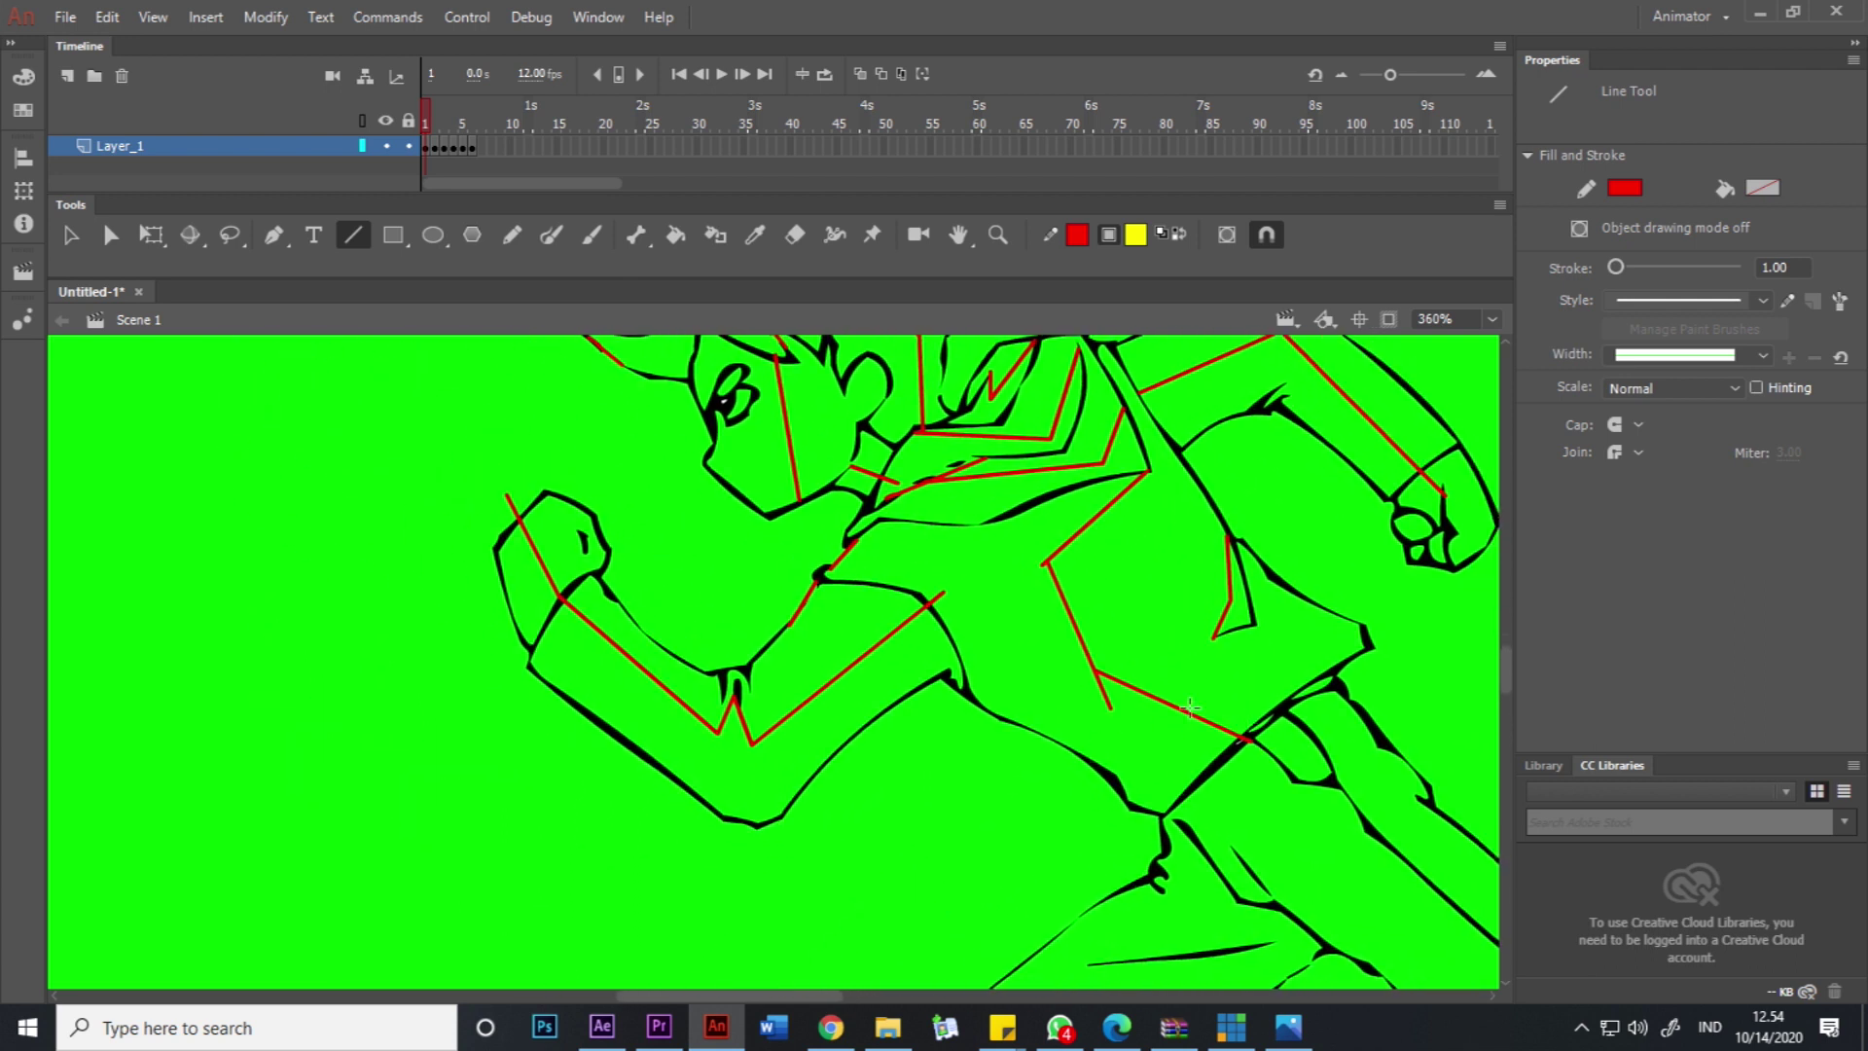
drag(987, 526, 1067, 658)
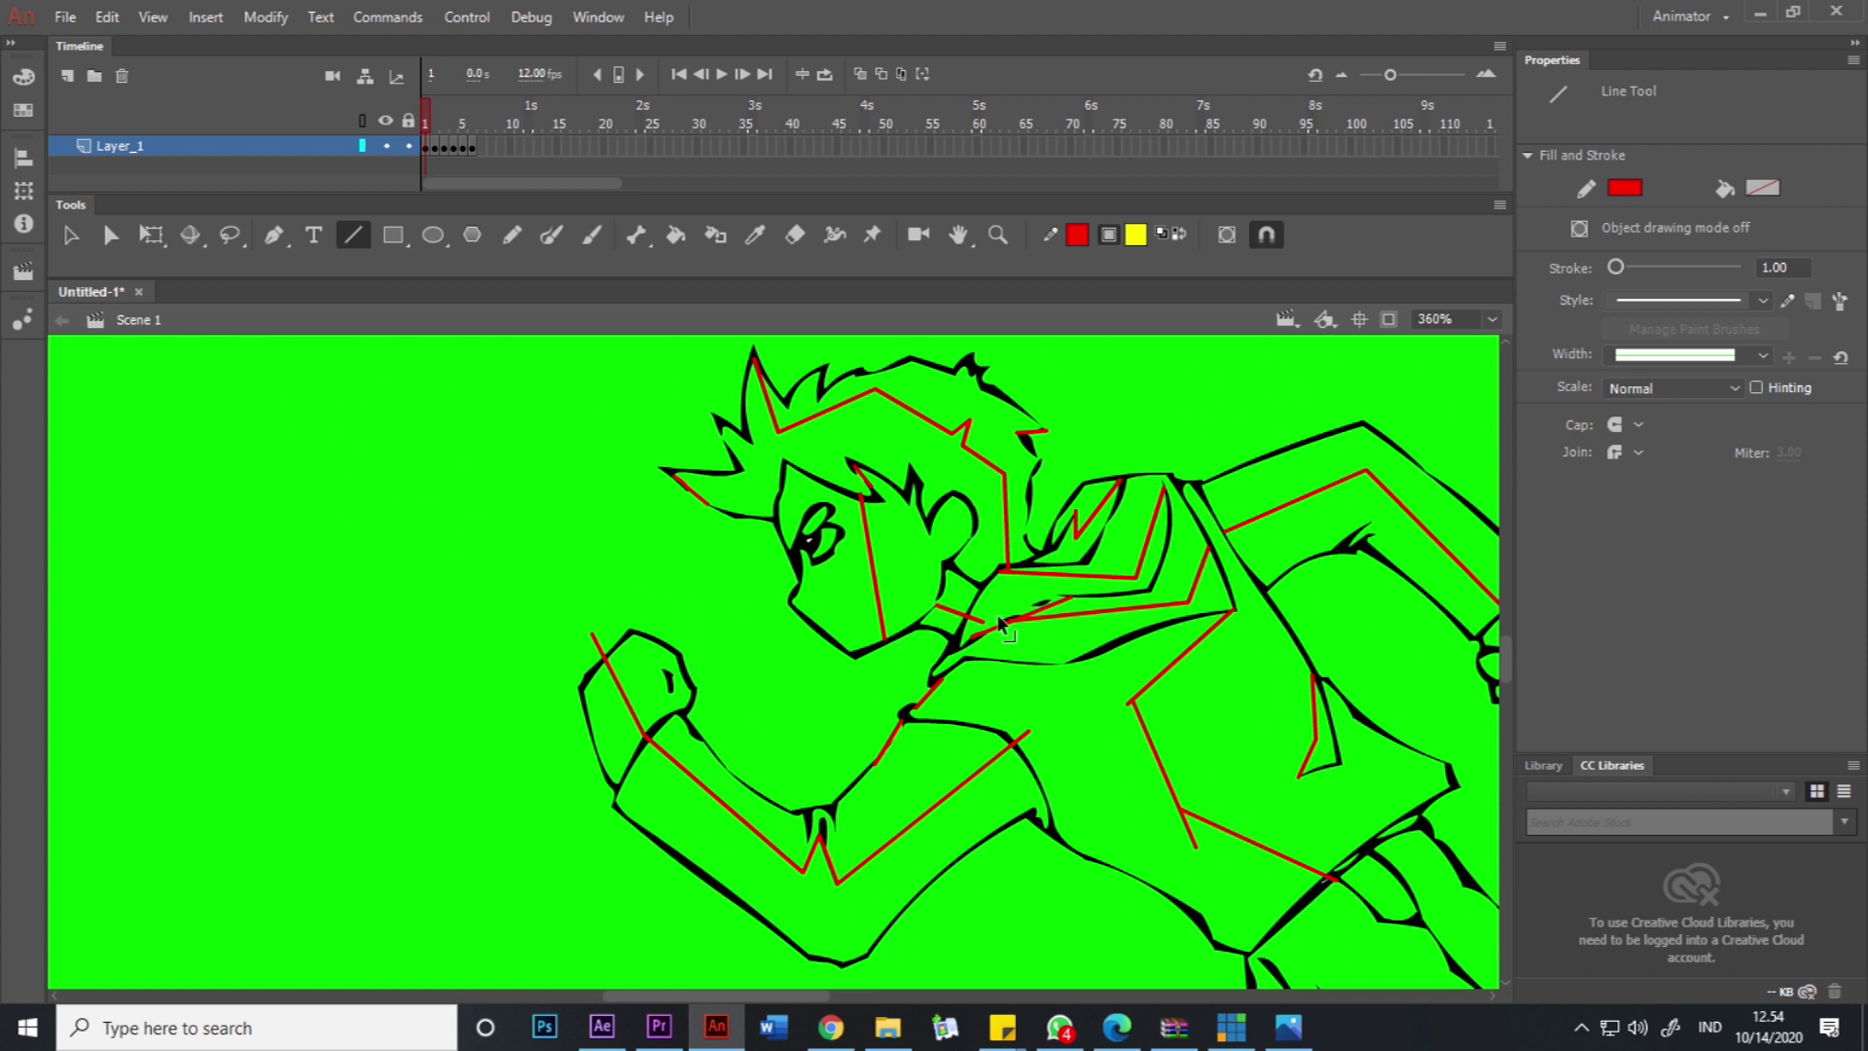
scroll(1000, 623, up, 2)
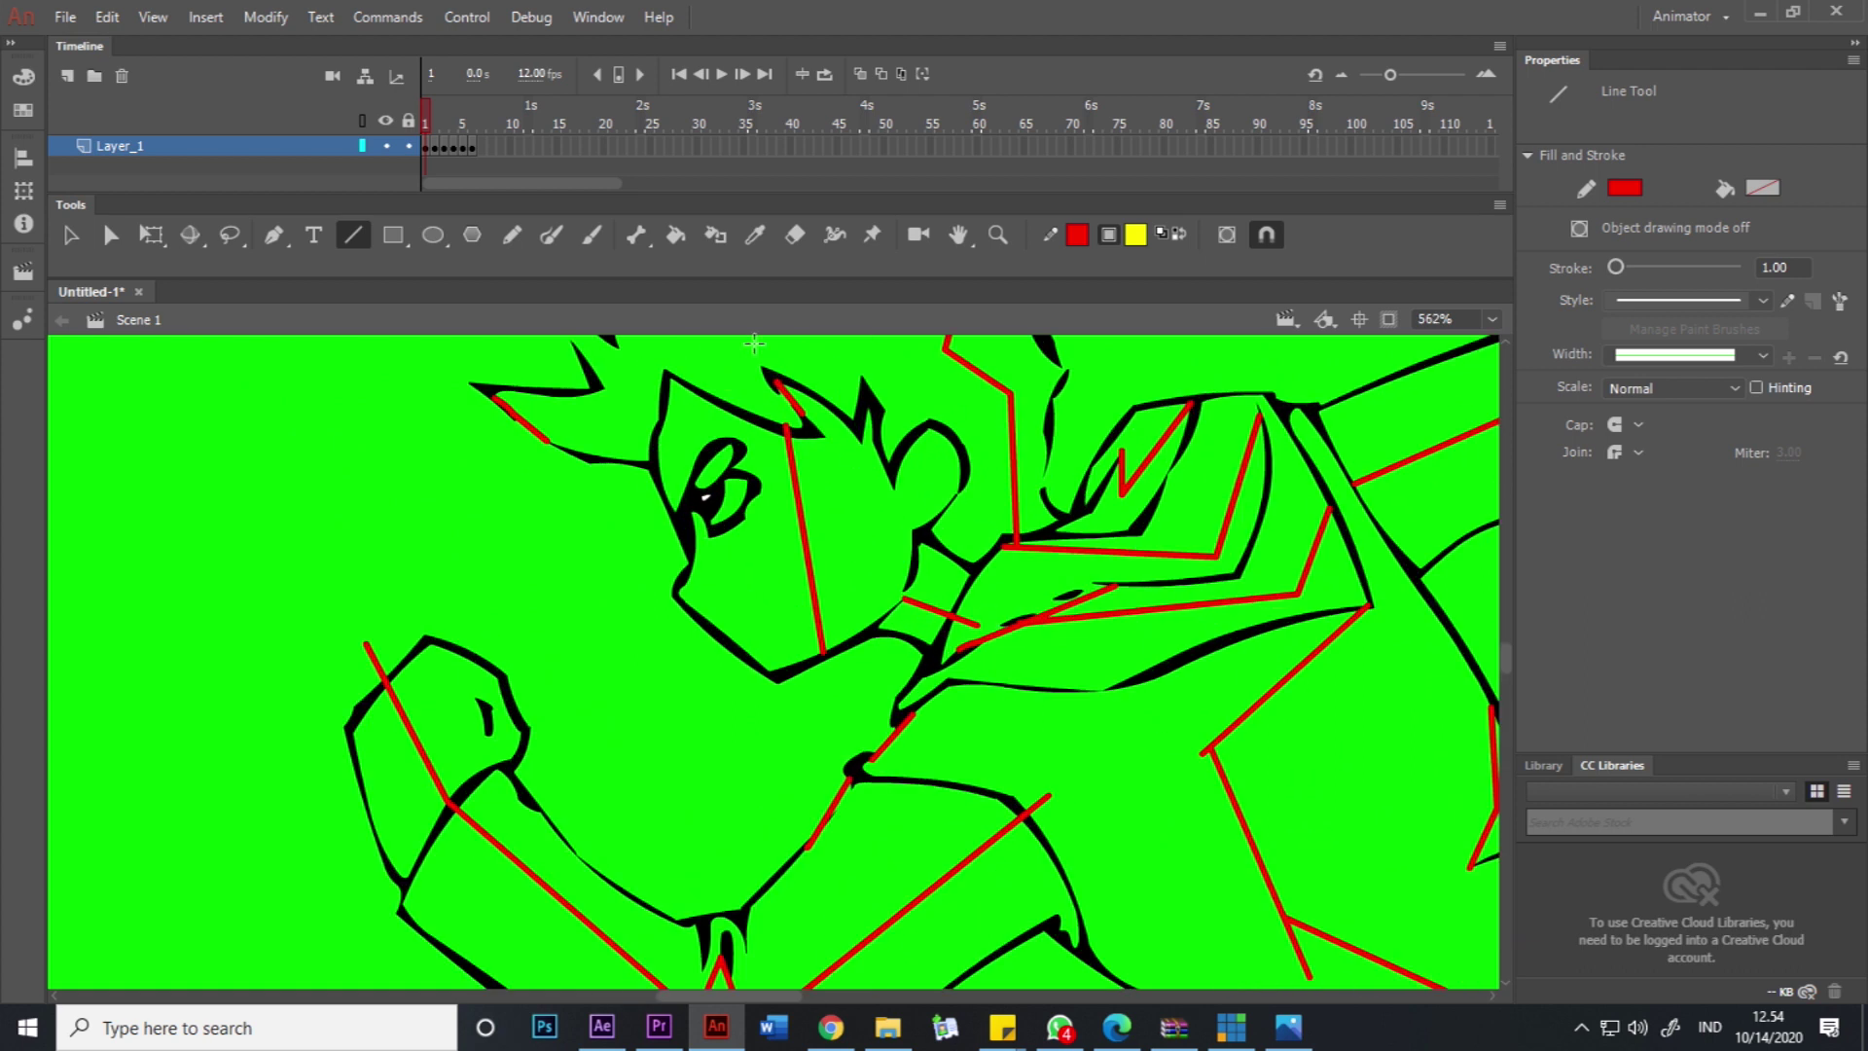
Try straight red shading lines across the runner's hair in frame 2 and undo each one.
click(436, 114)
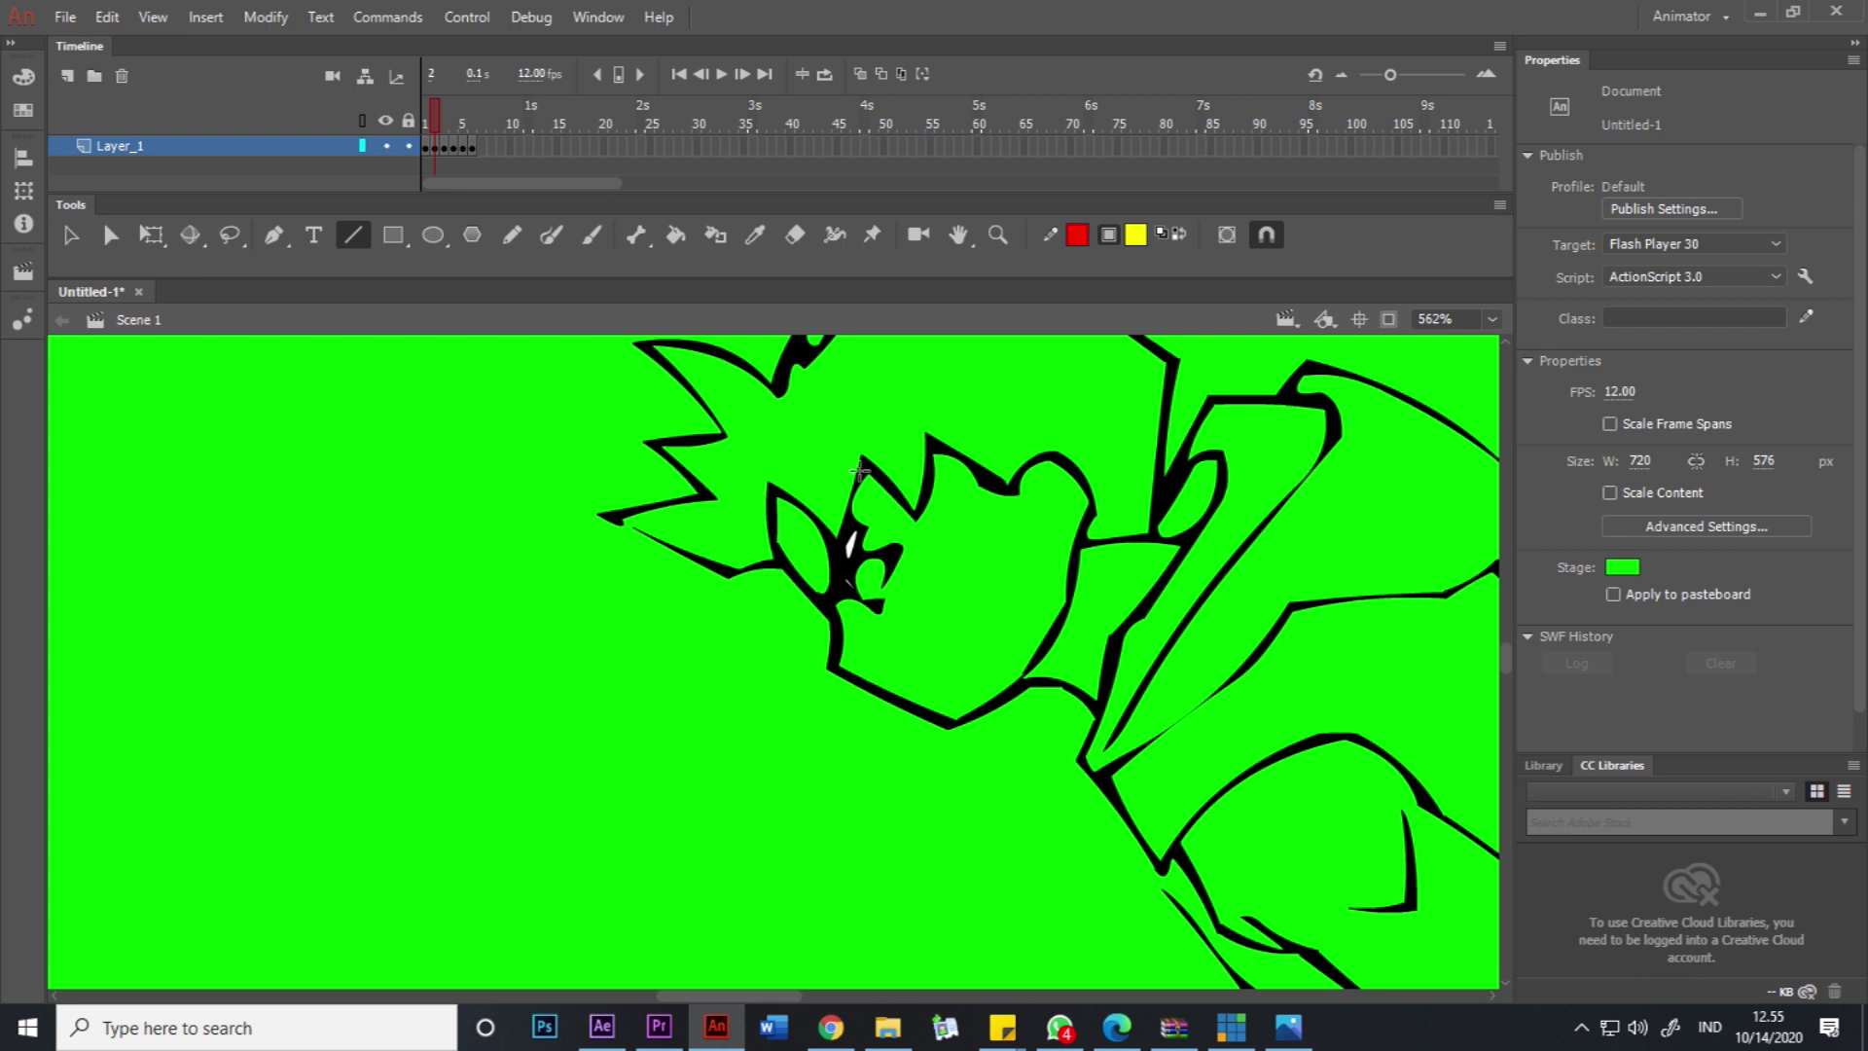
scroll(1006, 496, up, 3)
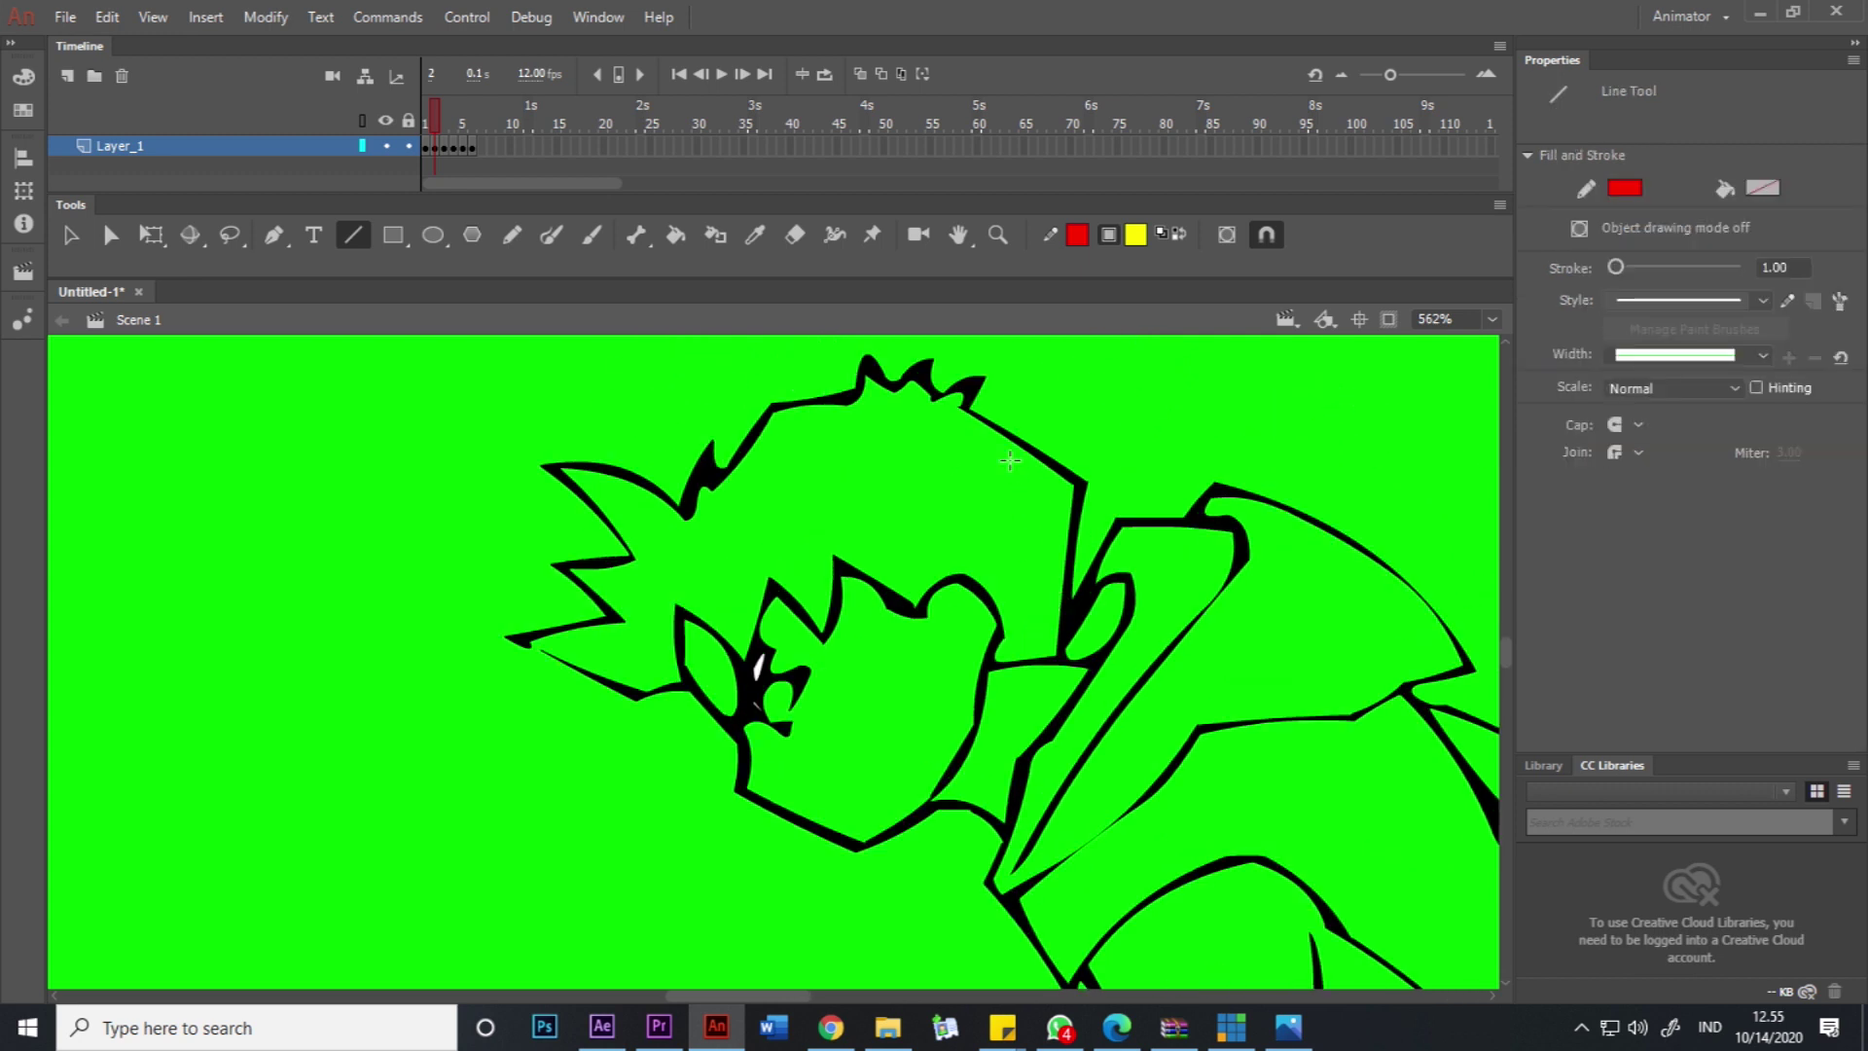
drag(943, 392, 929, 633)
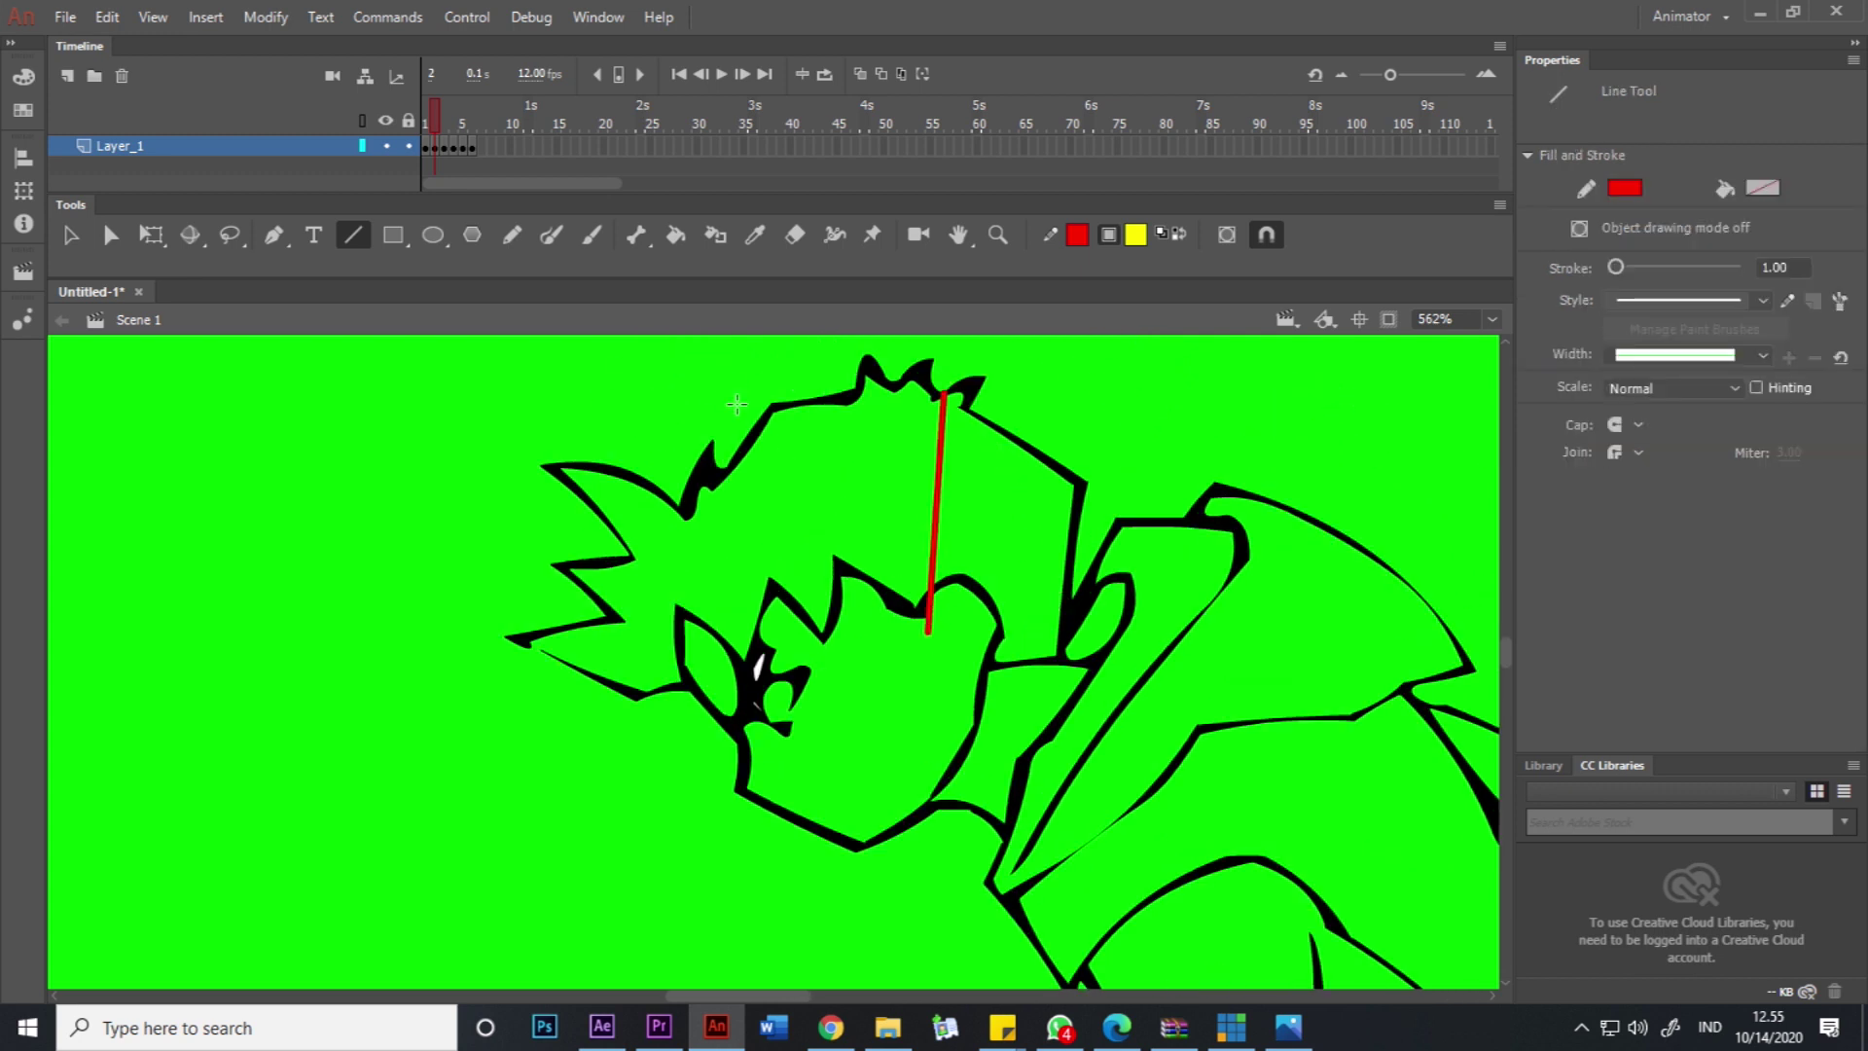
key(ctrl+z)
drag(764, 616, 874, 362)
key(ctrl+z)
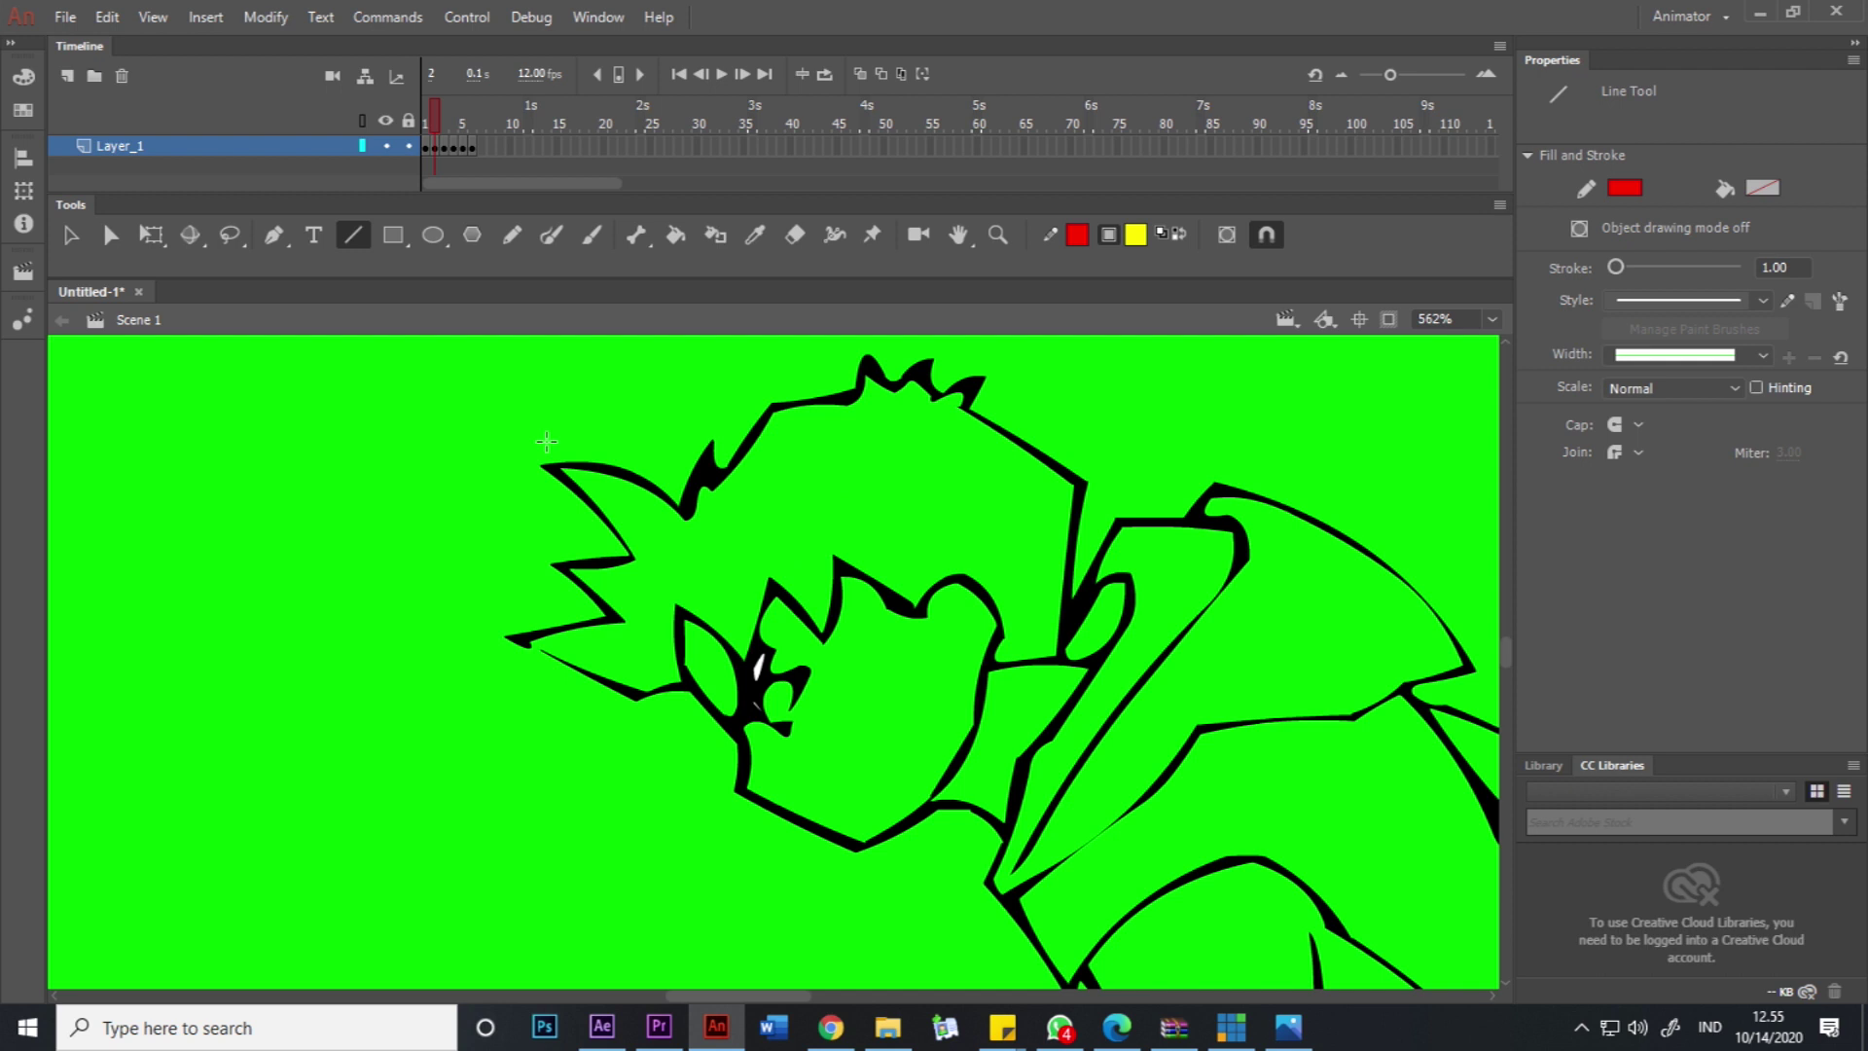
Flip back and forth through the first frames to compare frame 1's shading lines with the following poses.
drag(430, 122, 432, 124)
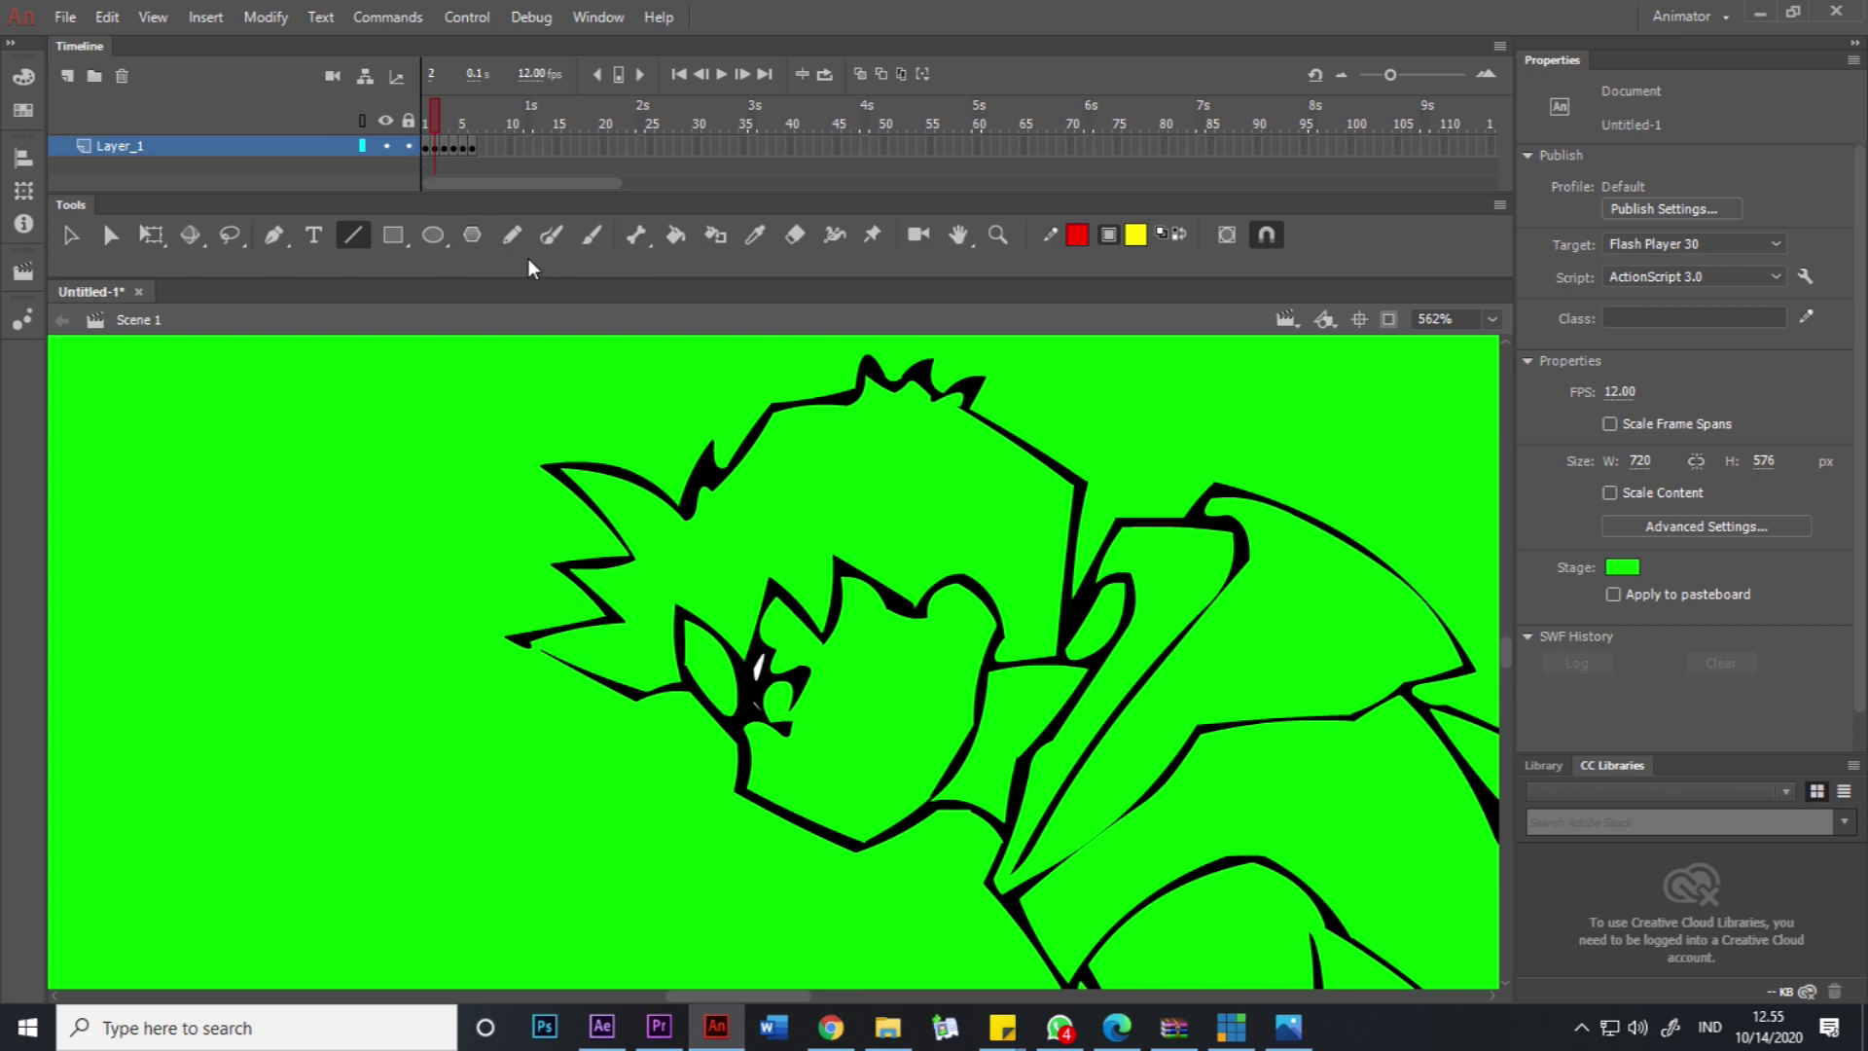
key(comma)
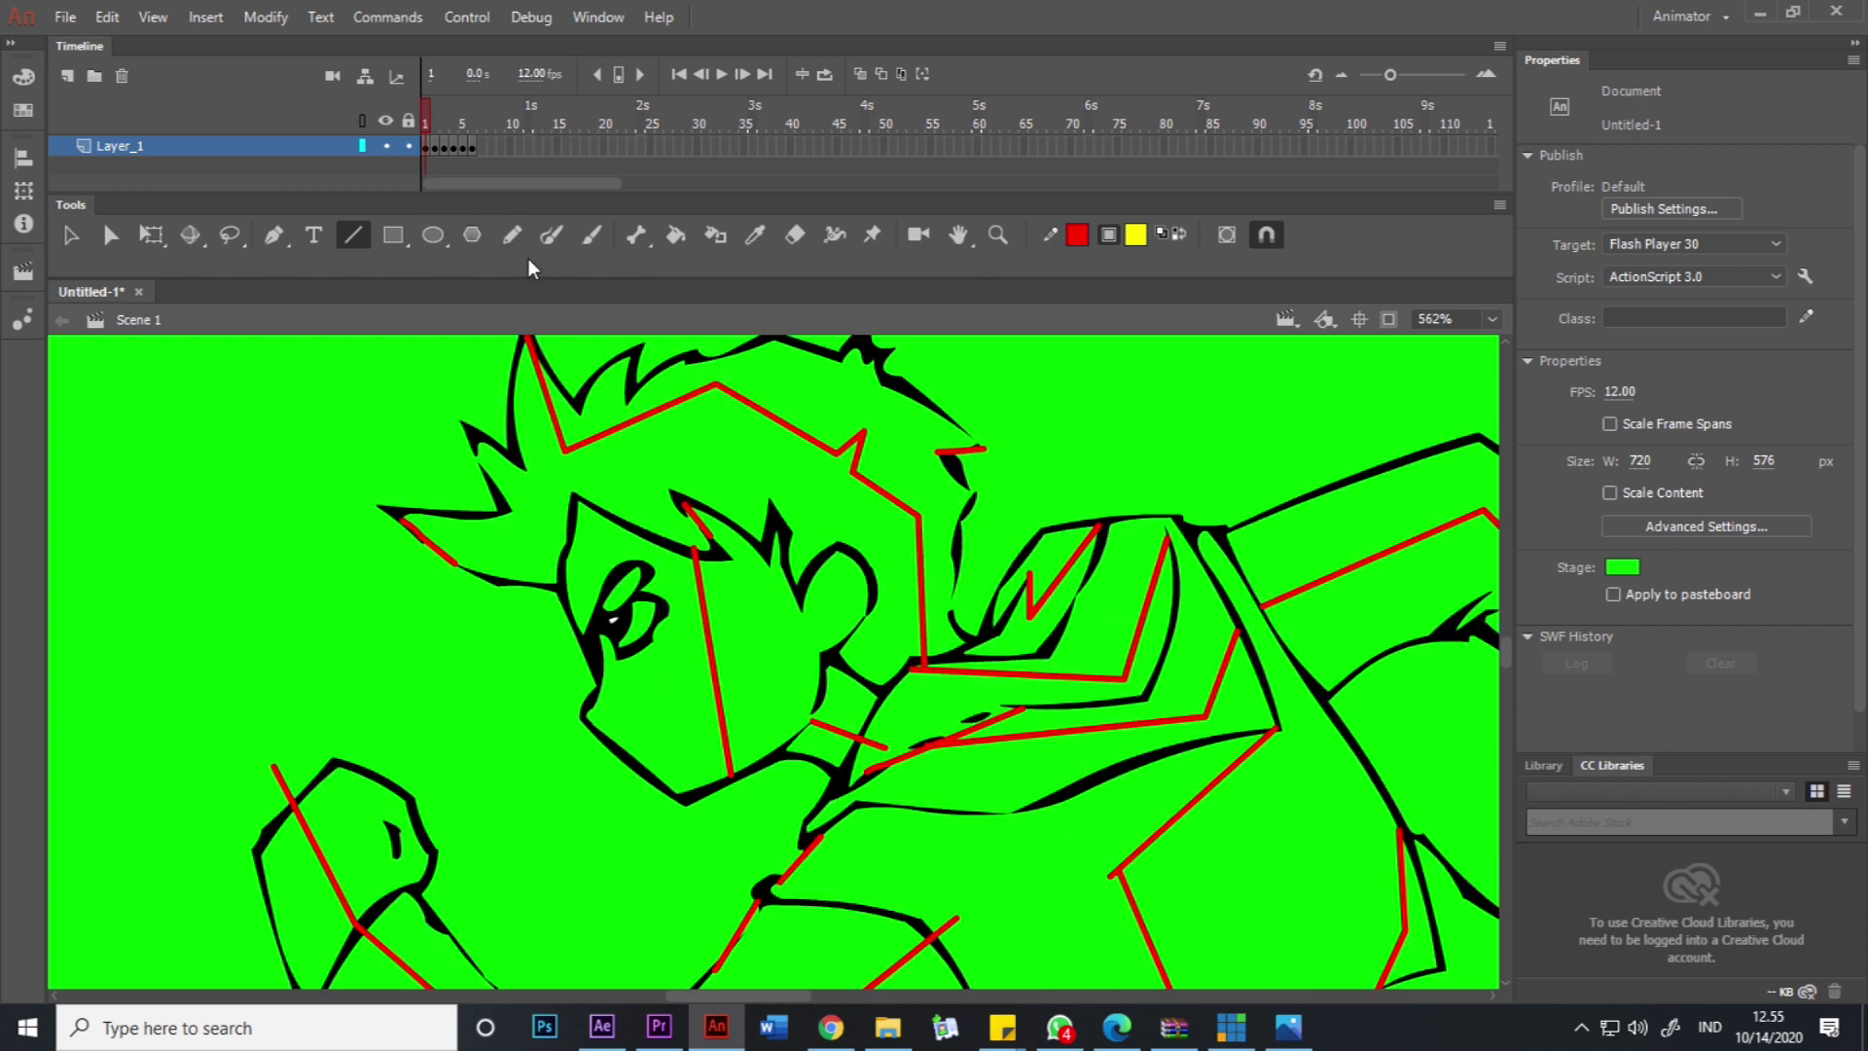
key(period)
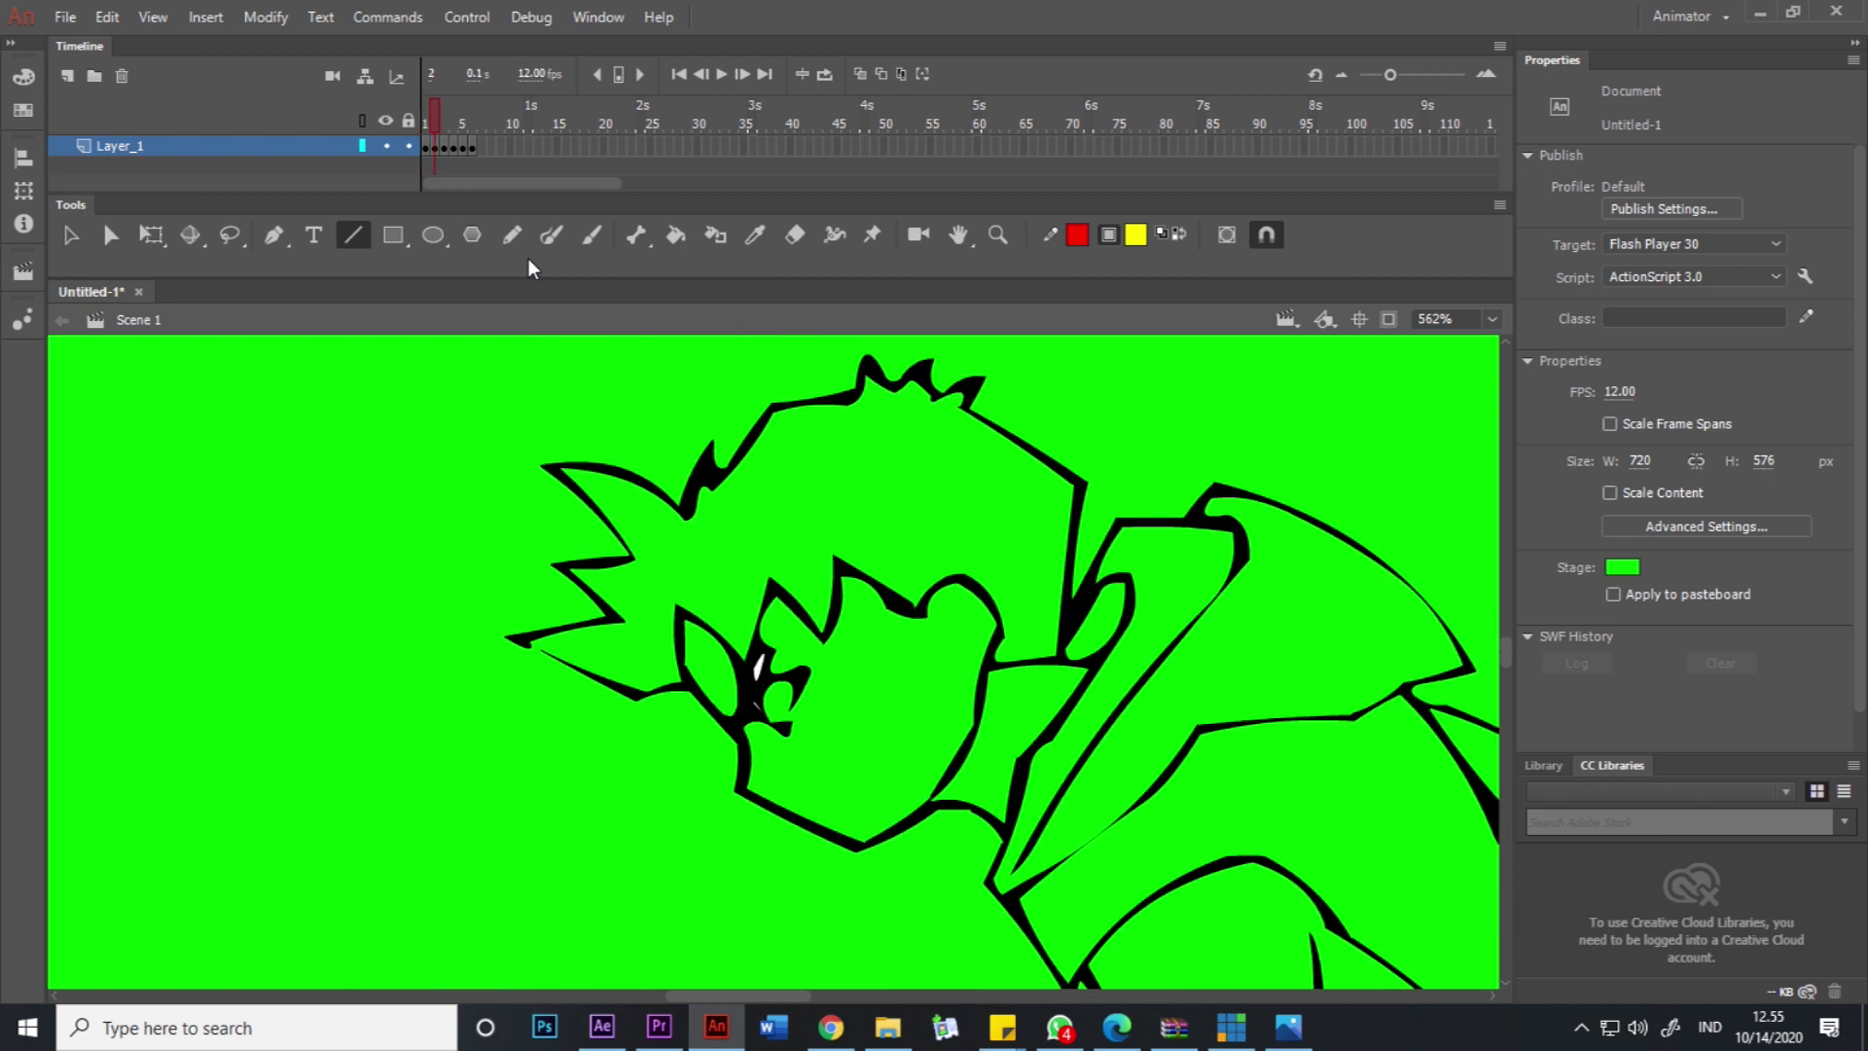
key(comma)
key(period)
key(period)
key(period)
key(comma)
key(comma)
key(comma)
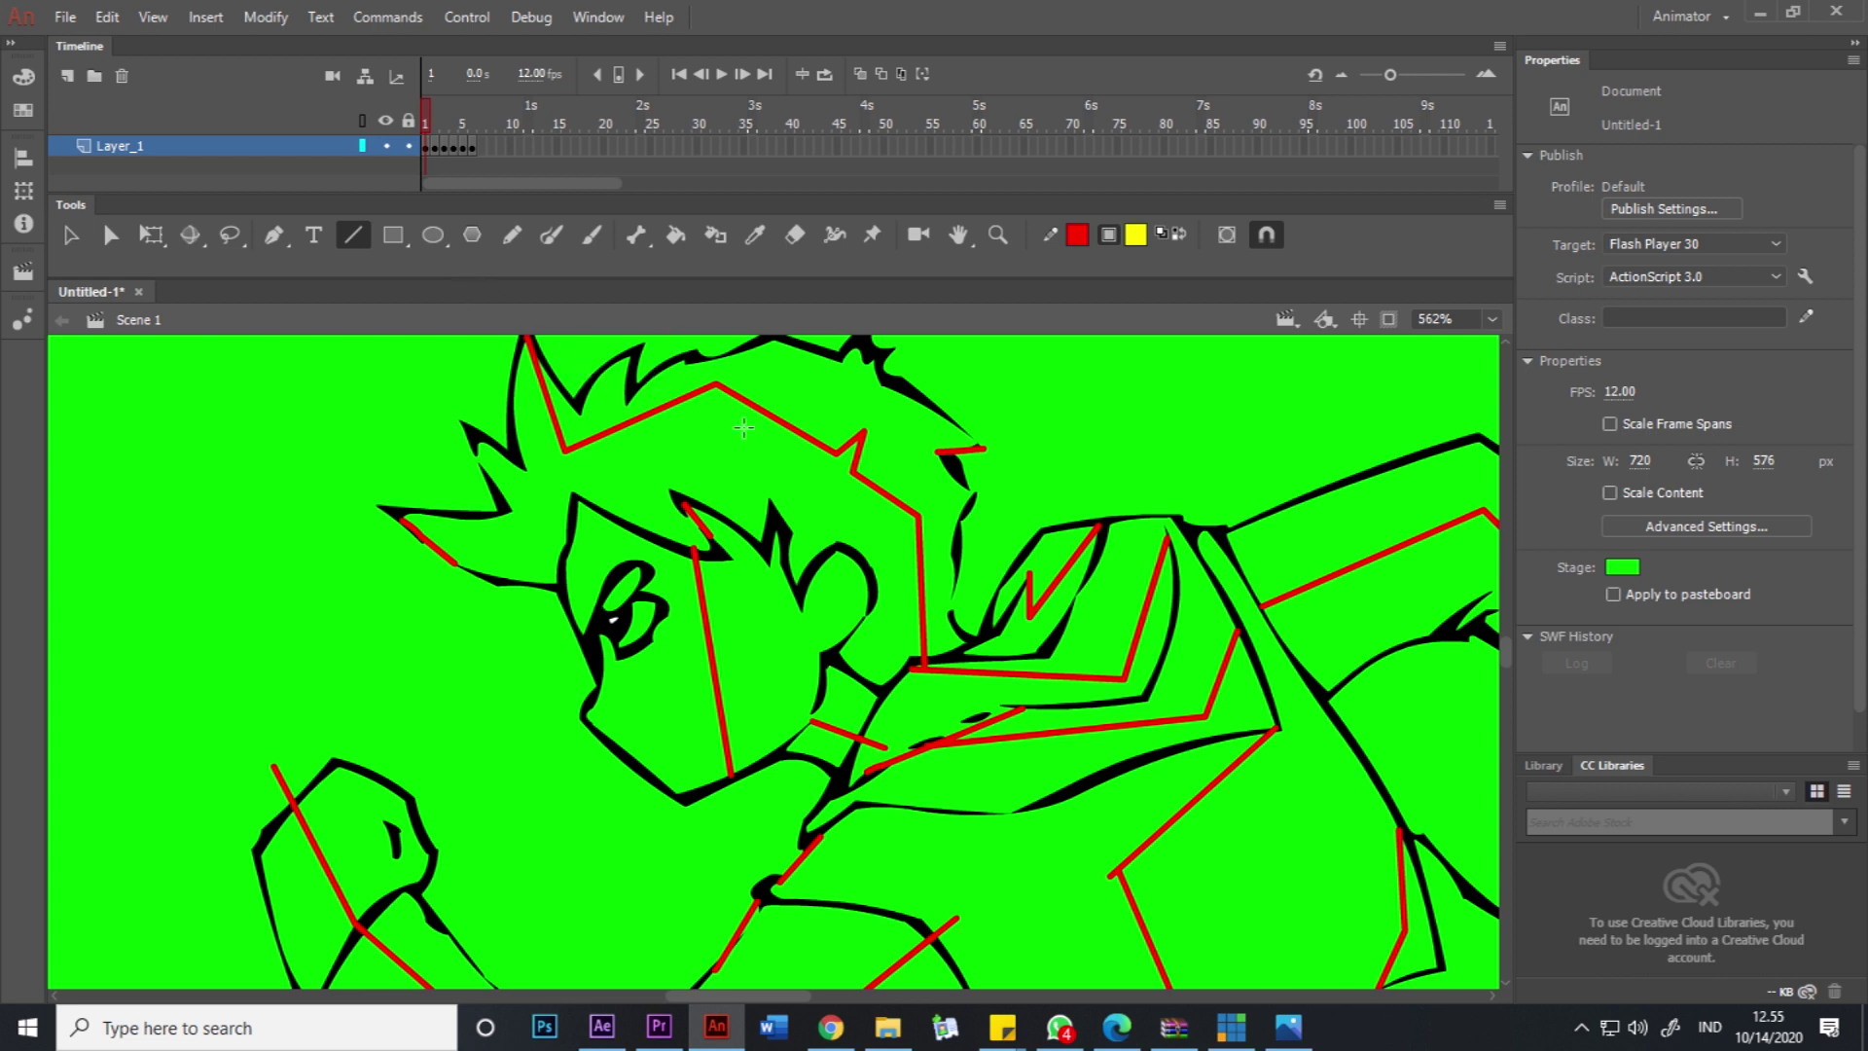
Turn on Onion Skin in frame 2 and limit its range to frames 1 and 2.
key(period)
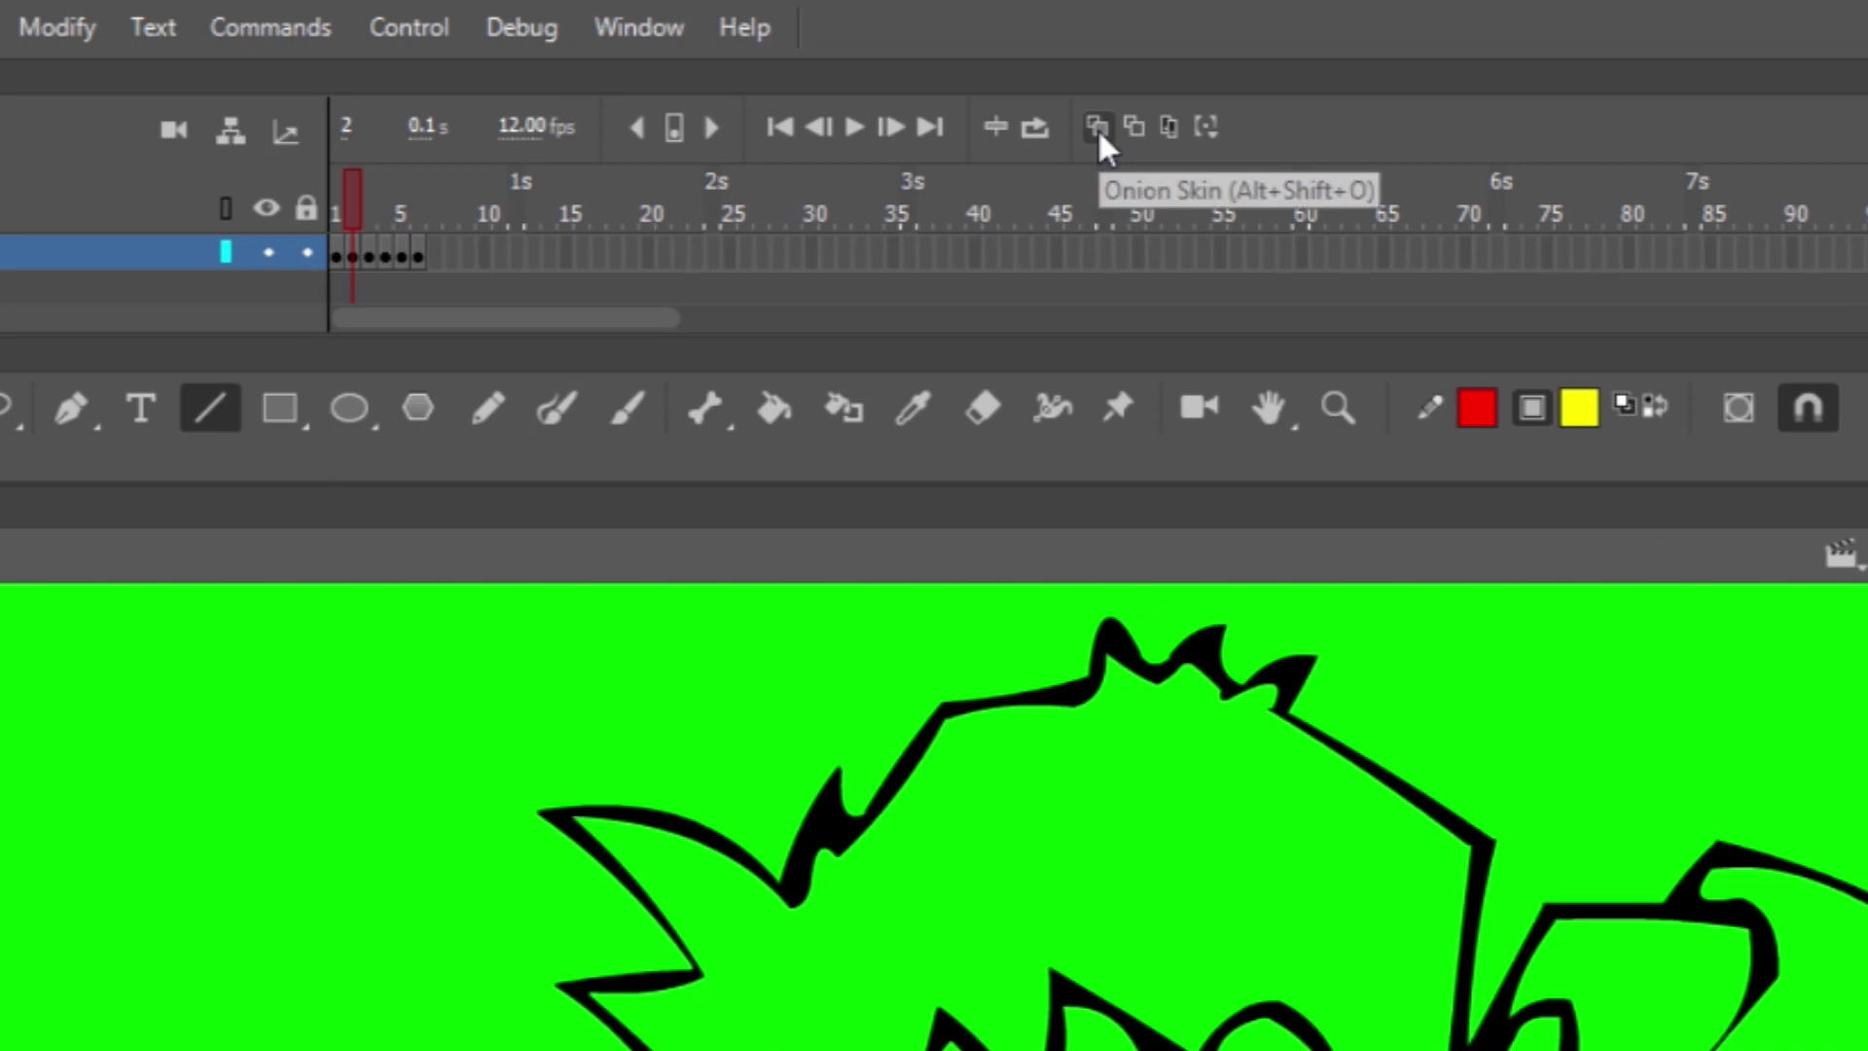
click(1098, 126)
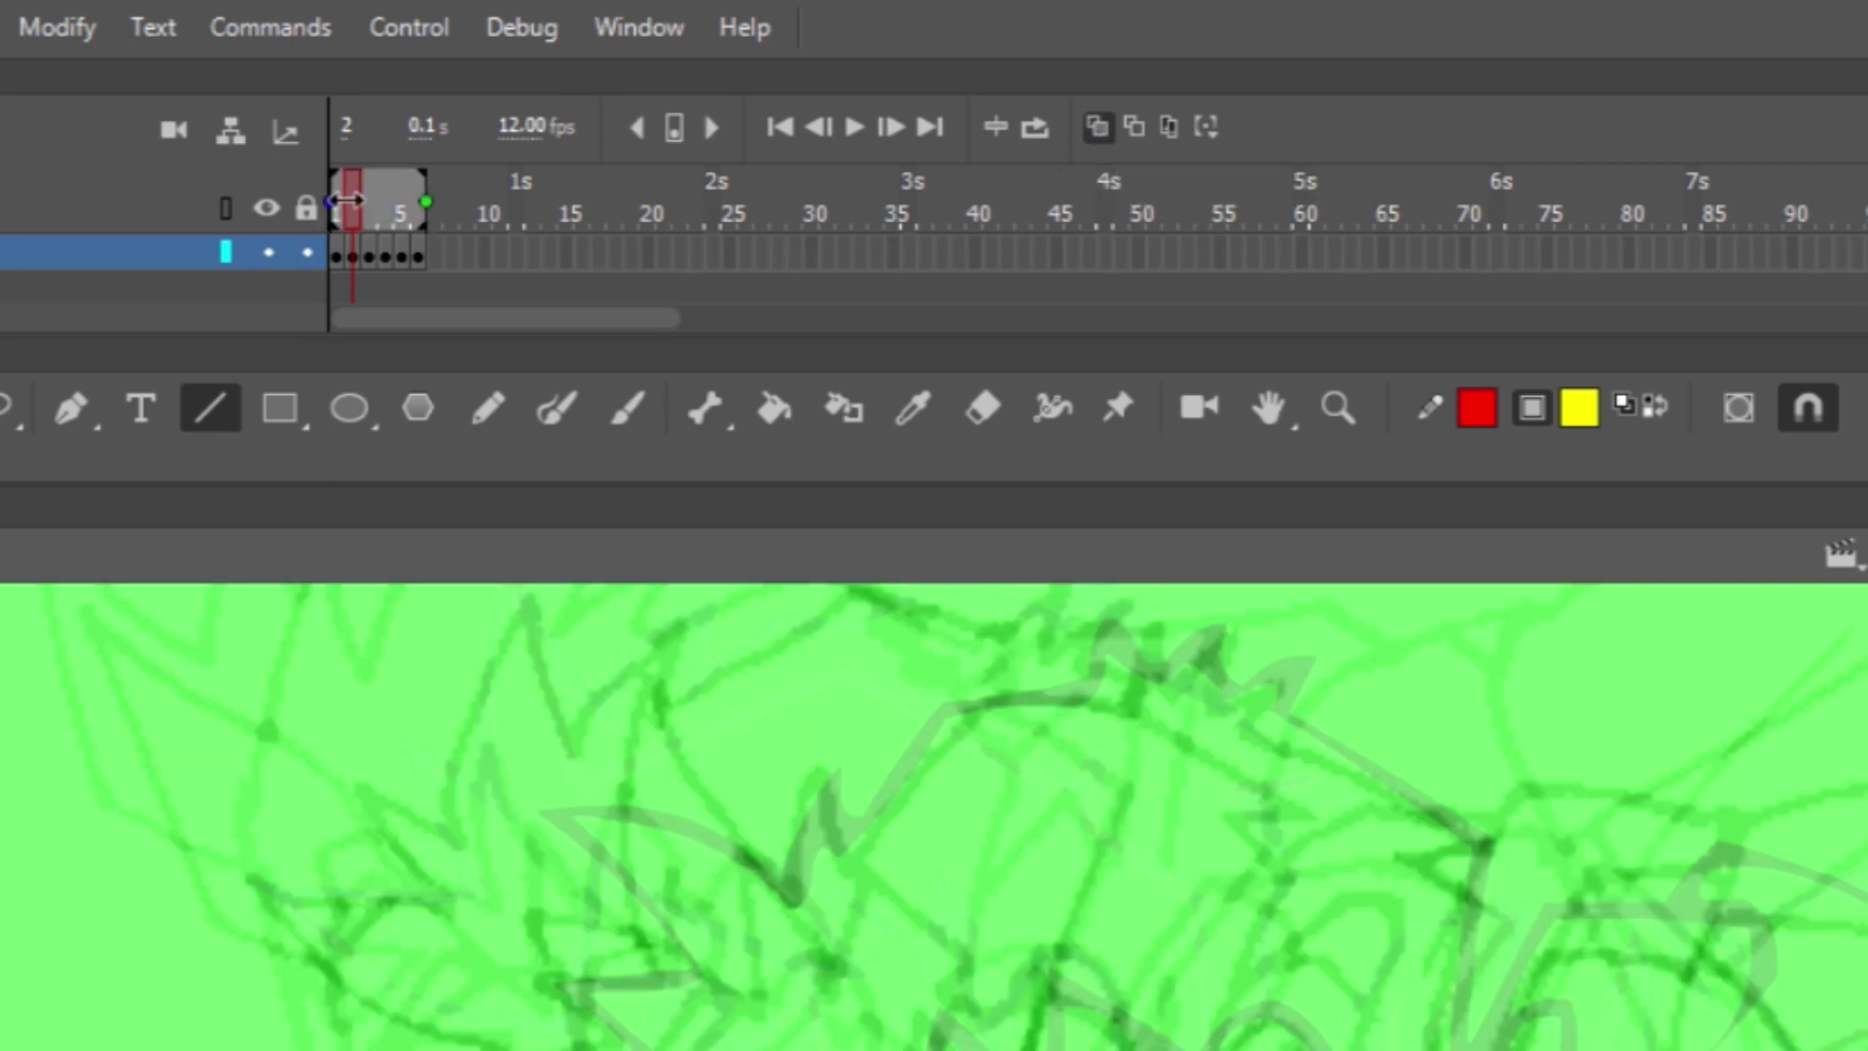
drag(425, 199, 354, 216)
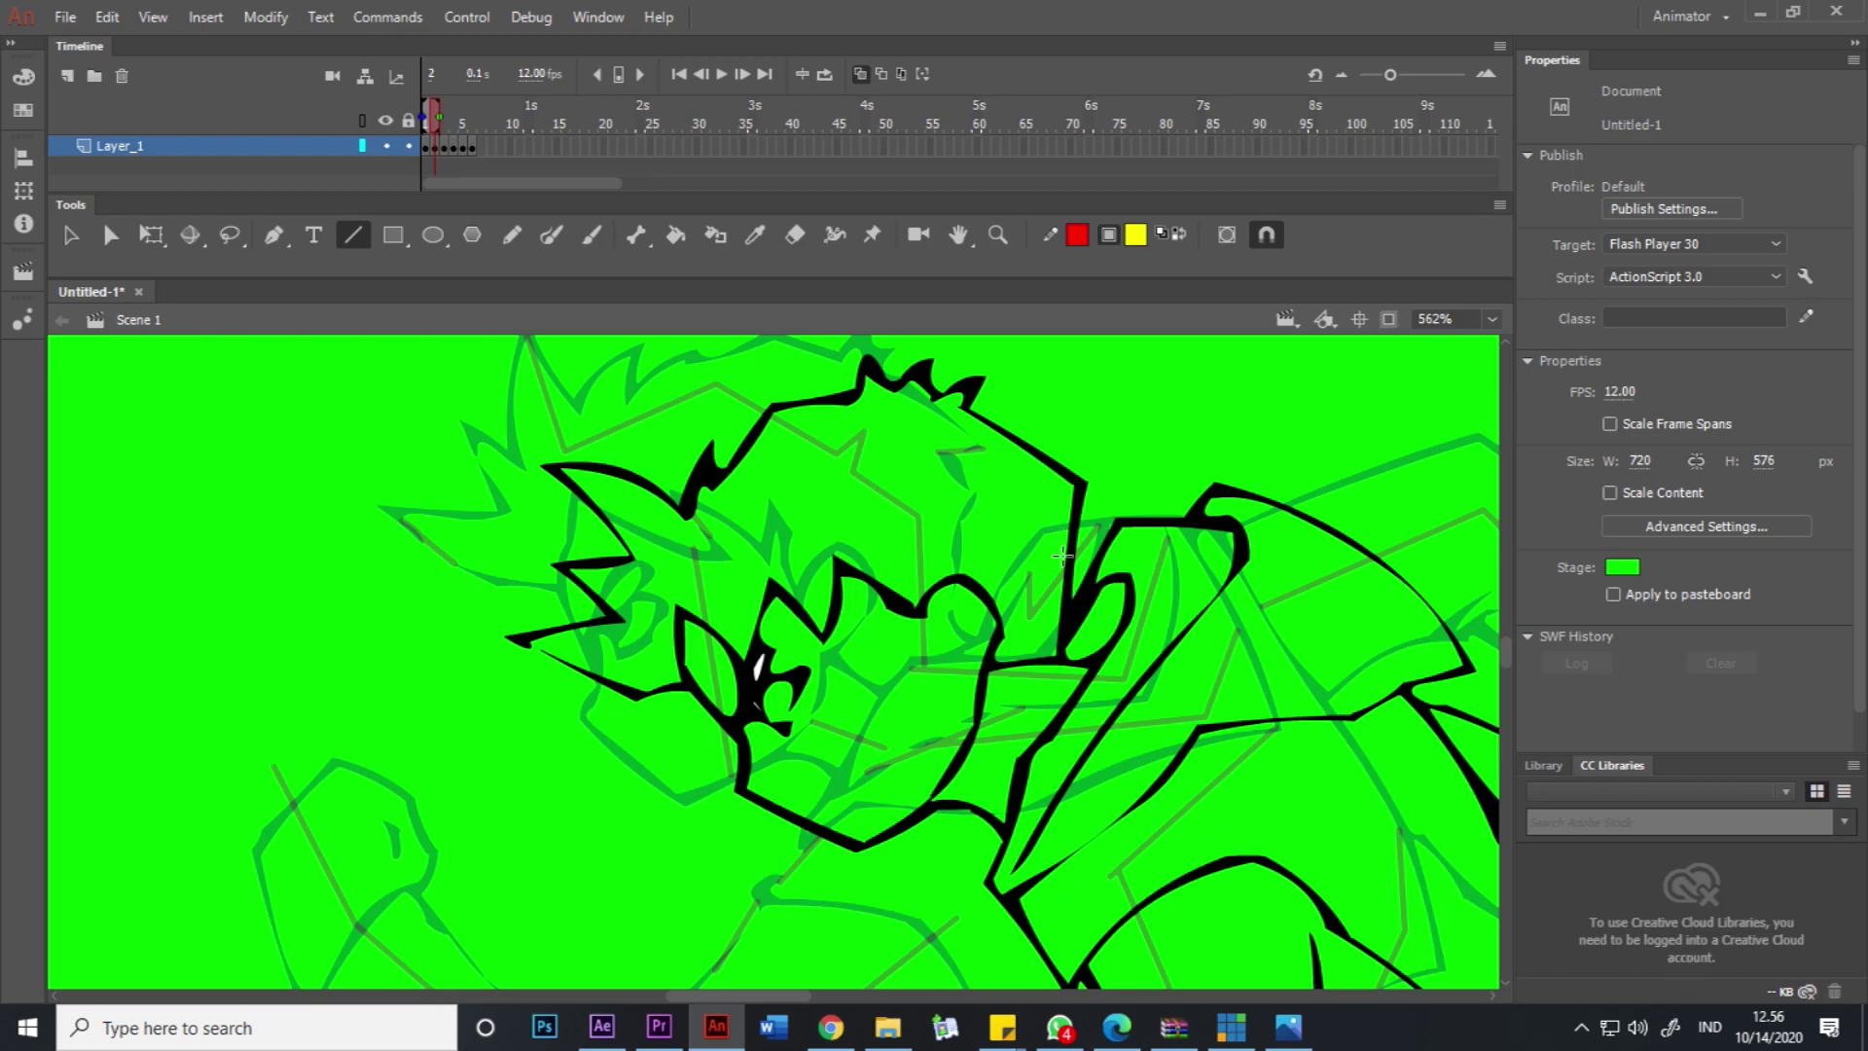
Using frame 1's ghosted lines as reference, draw red boundary lines in frame 2's hair, at the eye and down the face.
drag(1012, 611, 968, 481)
drag(806, 482, 863, 579)
drag(776, 451, 779, 484)
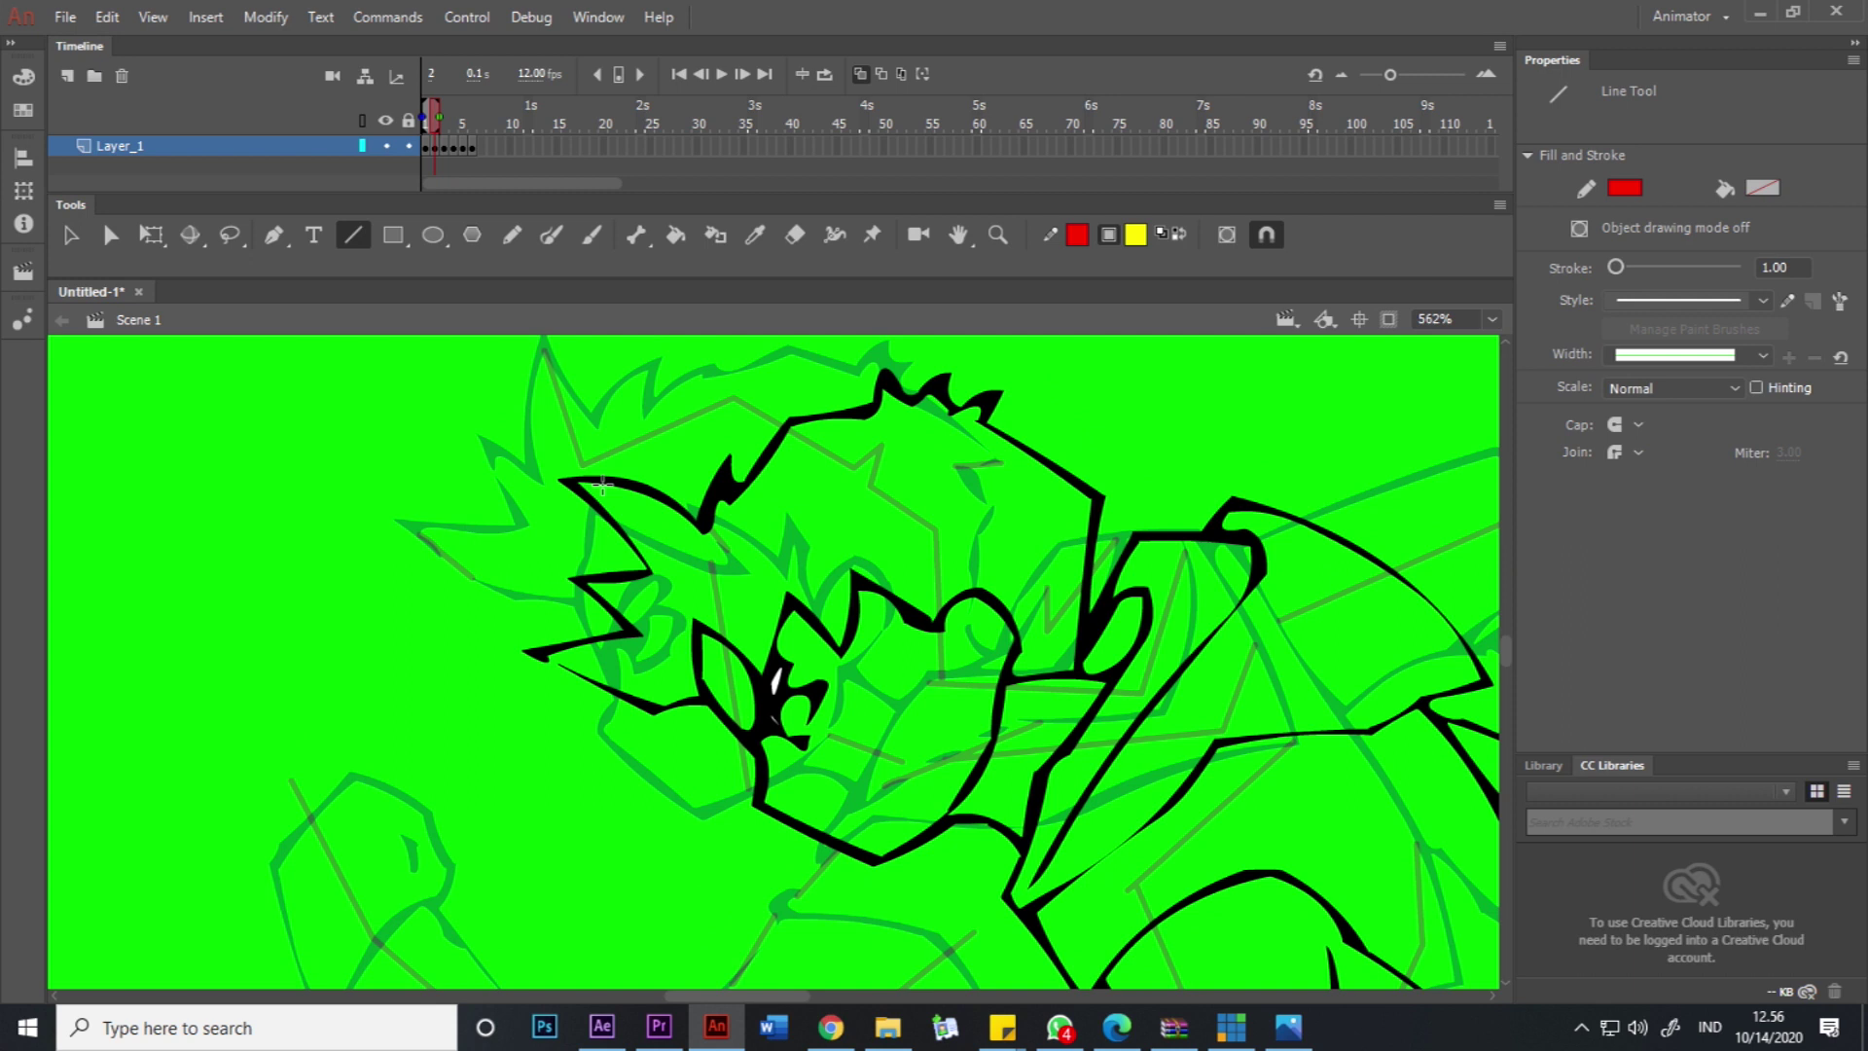
mouse_move(576, 482)
mouse_down()
mouse_move(715, 567)
mouse_move(852, 463)
mouse_move(934, 511)
mouse_move(991, 474)
mouse_move(991, 514)
mouse_move(1041, 548)
mouse_move(1082, 665)
mouse_up()
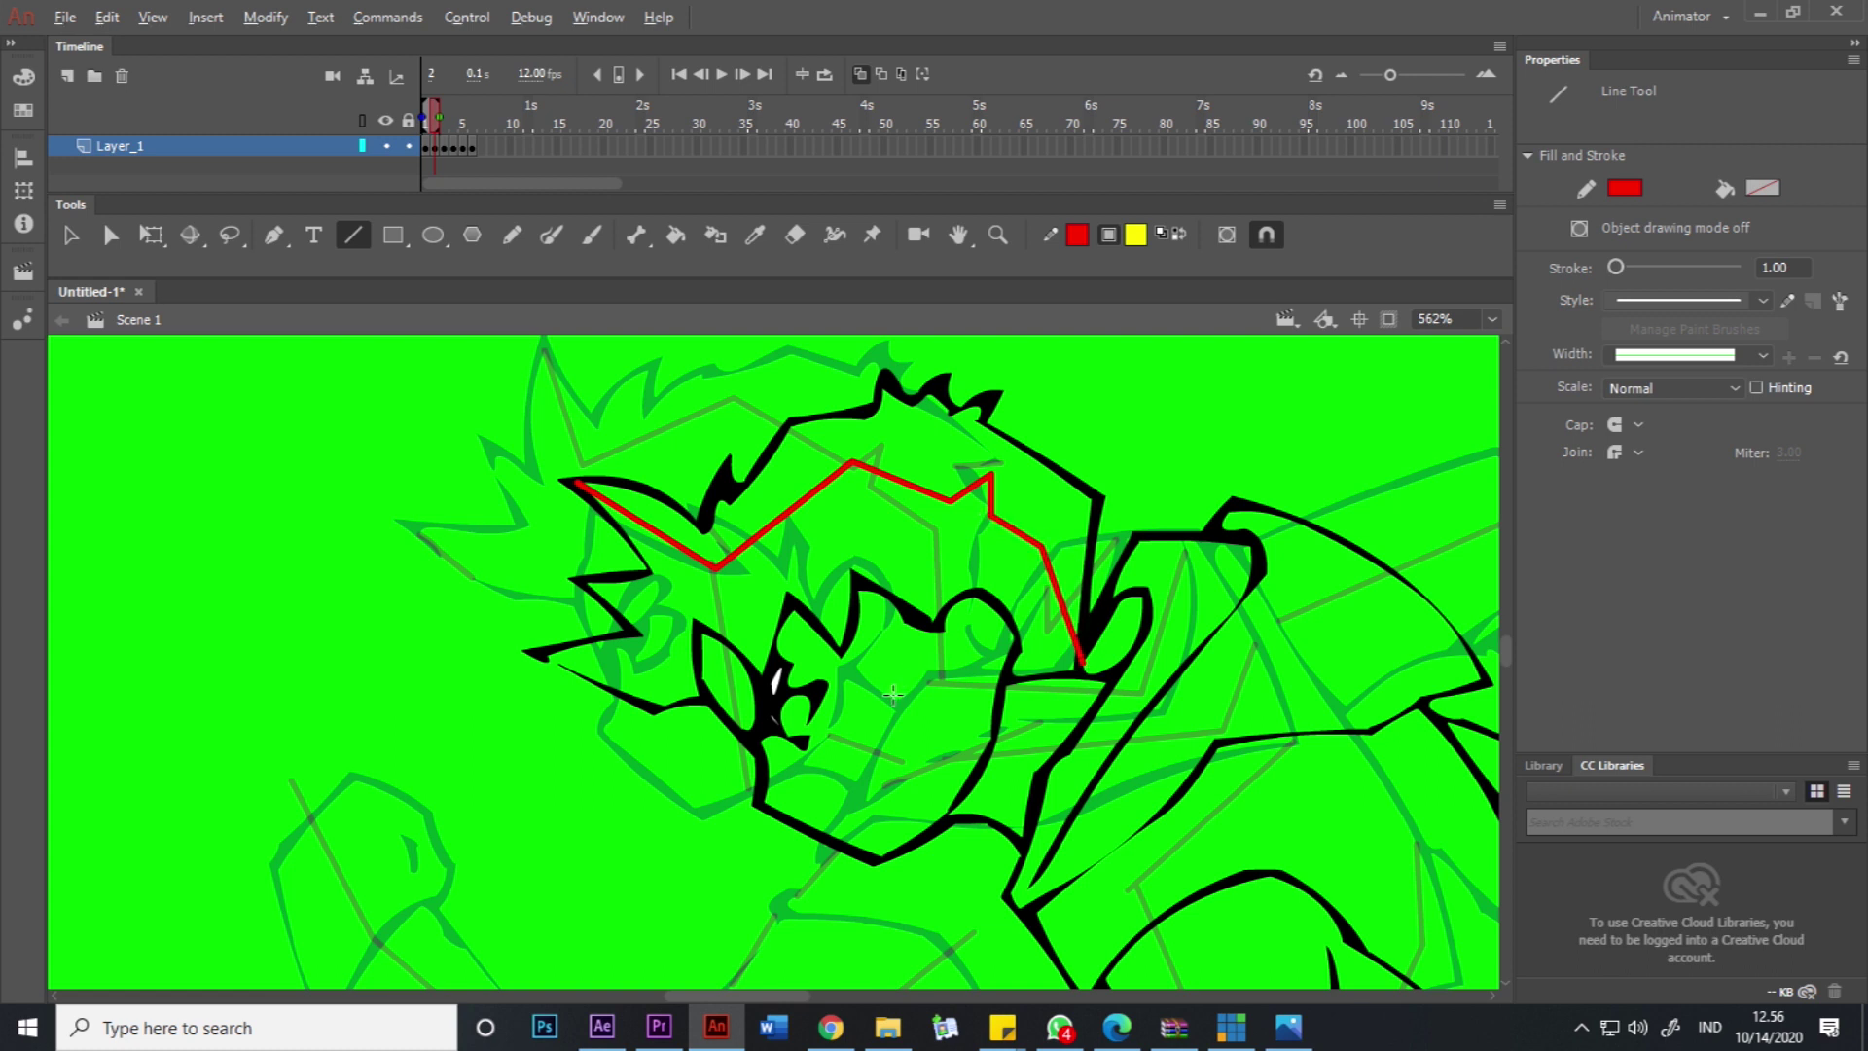
drag(917, 695, 837, 609)
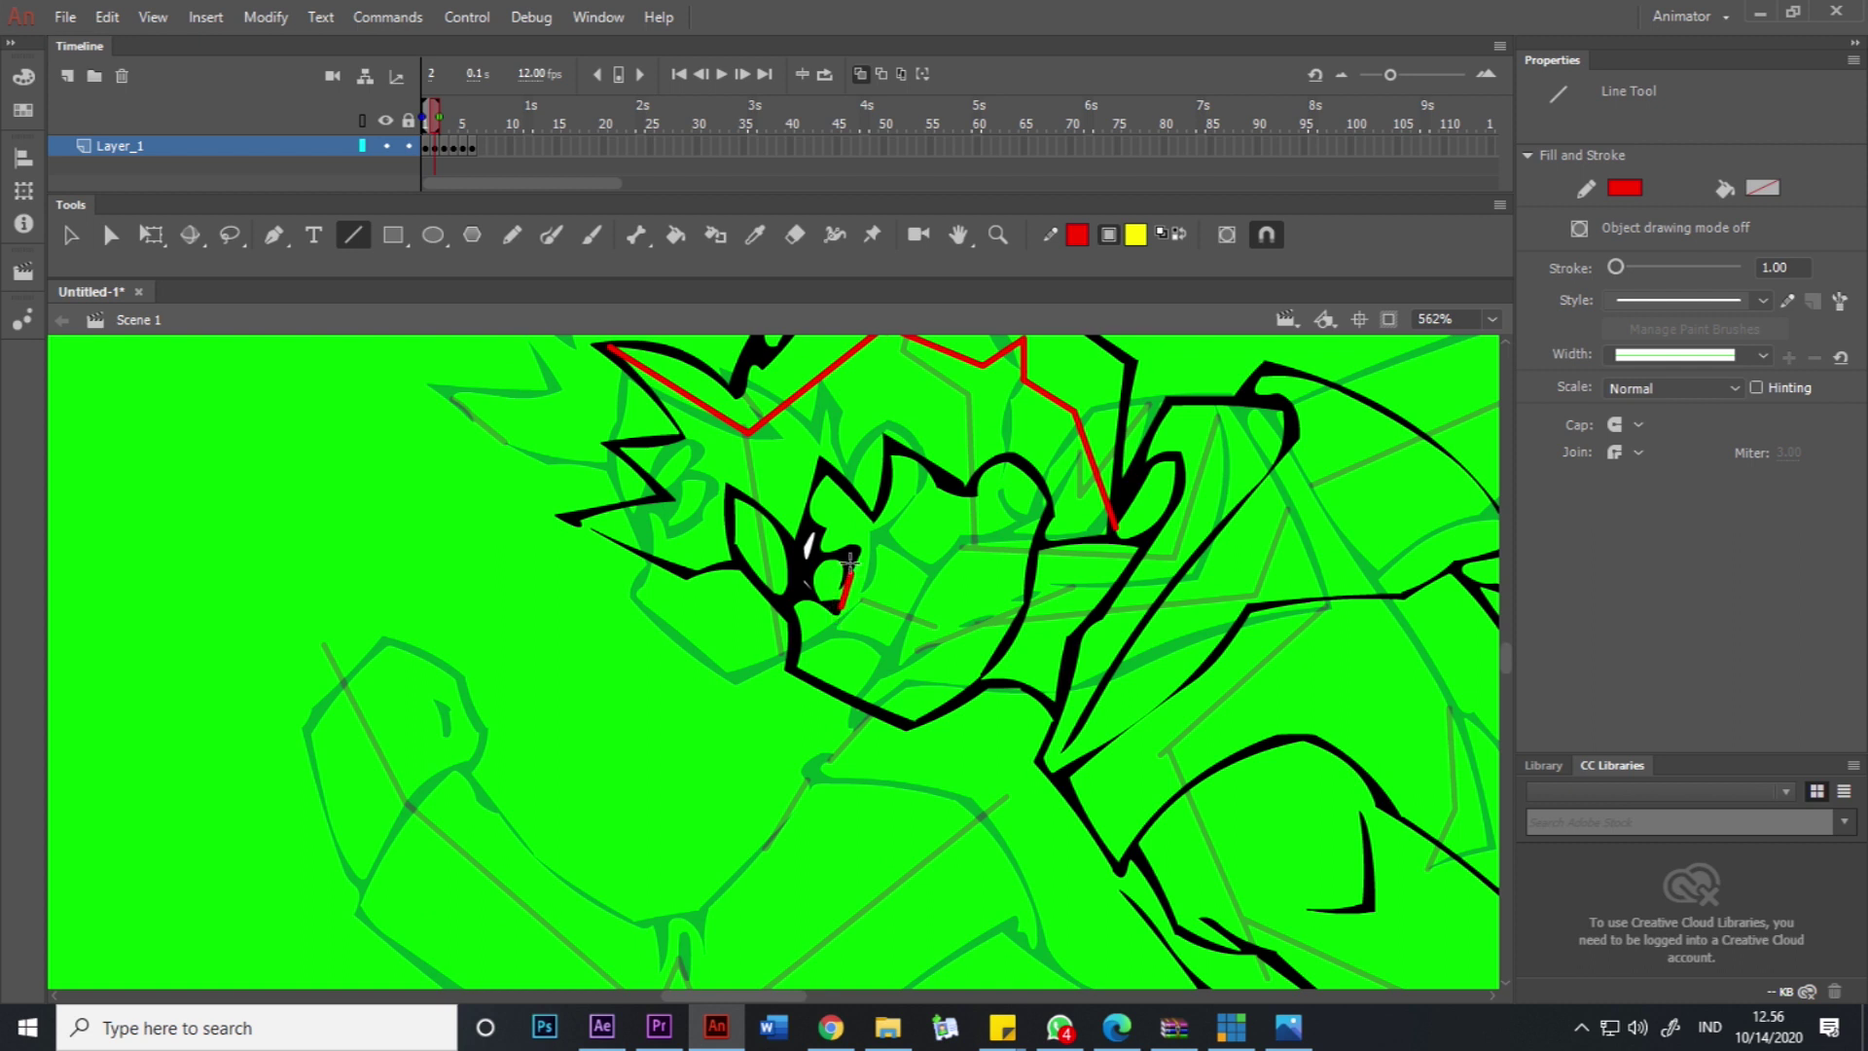
drag(885, 501, 961, 708)
Draw frame 2's red shading boundary lines across the neck, along the collar and hood, and down the jacket back.
mouse_move(1008, 627)
mouse_down()
mouse_move(1067, 652)
mouse_move(992, 720)
mouse_move(1141, 550)
mouse_up()
drag(1141, 550, 1097, 477)
mouse_move(996, 803)
mouse_down()
mouse_move(1215, 586)
mouse_move(1383, 556)
mouse_up()
mouse_move(1377, 688)
mouse_down()
mouse_move(1001, 376)
mouse_move(934, 558)
mouse_move(976, 688)
mouse_move(1072, 481)
mouse_up()
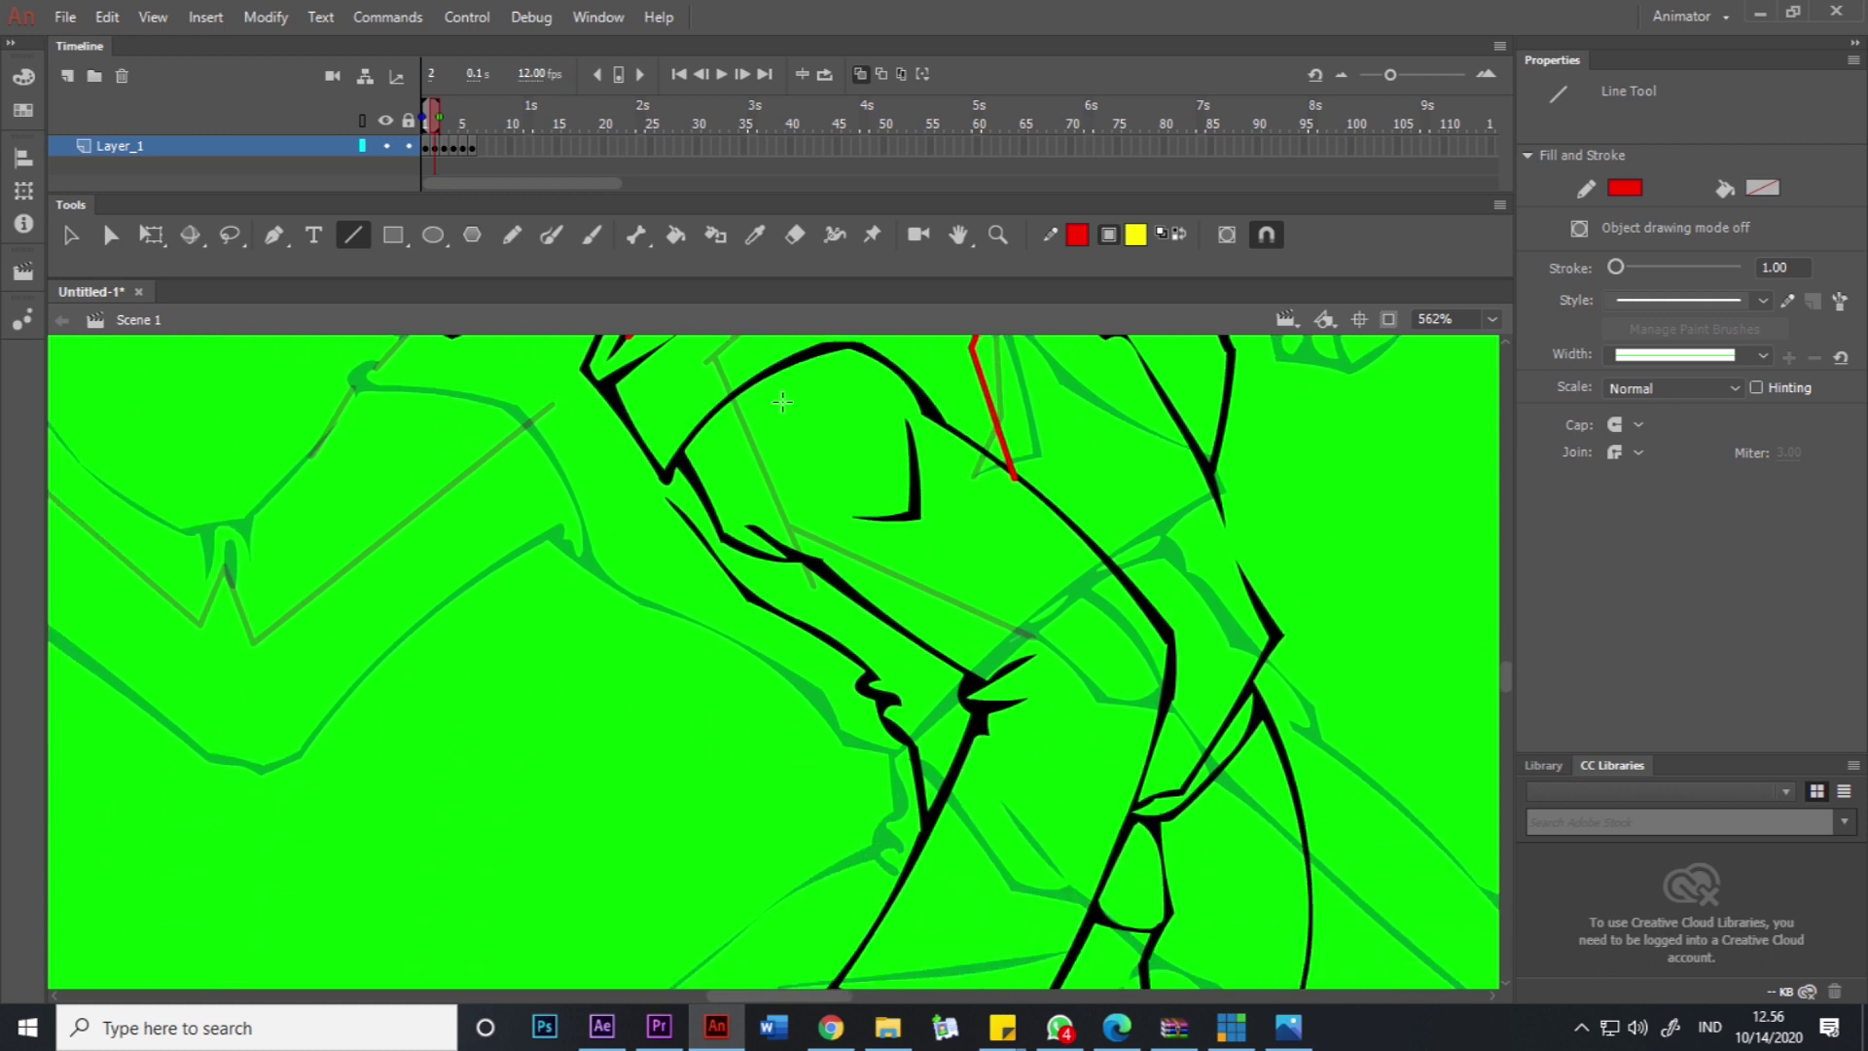
Draw red shading lines on frame 2's front sleeve and lower torso, and close the outline gaps at the chest and rear arm.
mouse_move(775, 365)
mouse_down()
mouse_move(881, 461)
mouse_move(895, 521)
mouse_up()
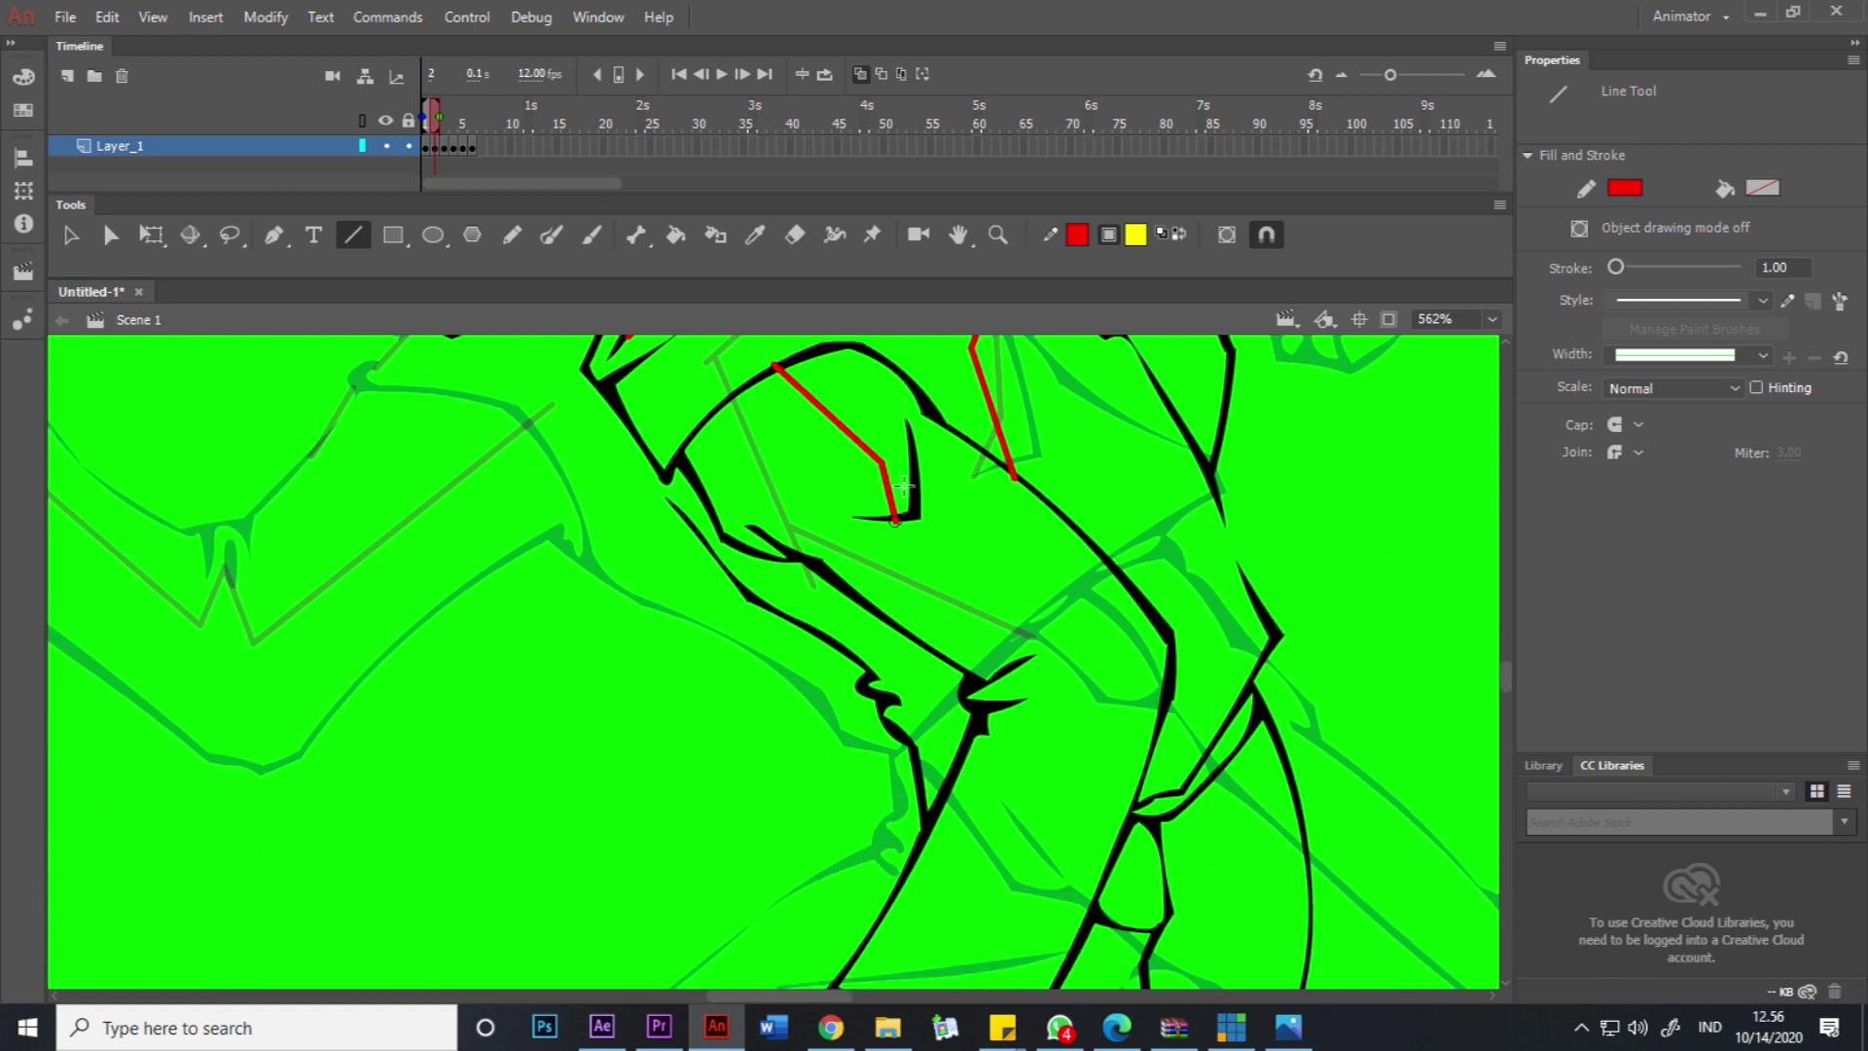
mouse_move(905, 421)
mouse_down()
mouse_move(968, 563)
mouse_move(1055, 623)
mouse_move(1005, 676)
mouse_move(1053, 507)
mouse_move(1128, 516)
mouse_move(915, 866)
mouse_move(878, 984)
mouse_move(899, 978)
mouse_up()
drag(1025, 672, 986, 853)
drag(1224, 505, 1250, 569)
drag(788, 485, 843, 632)
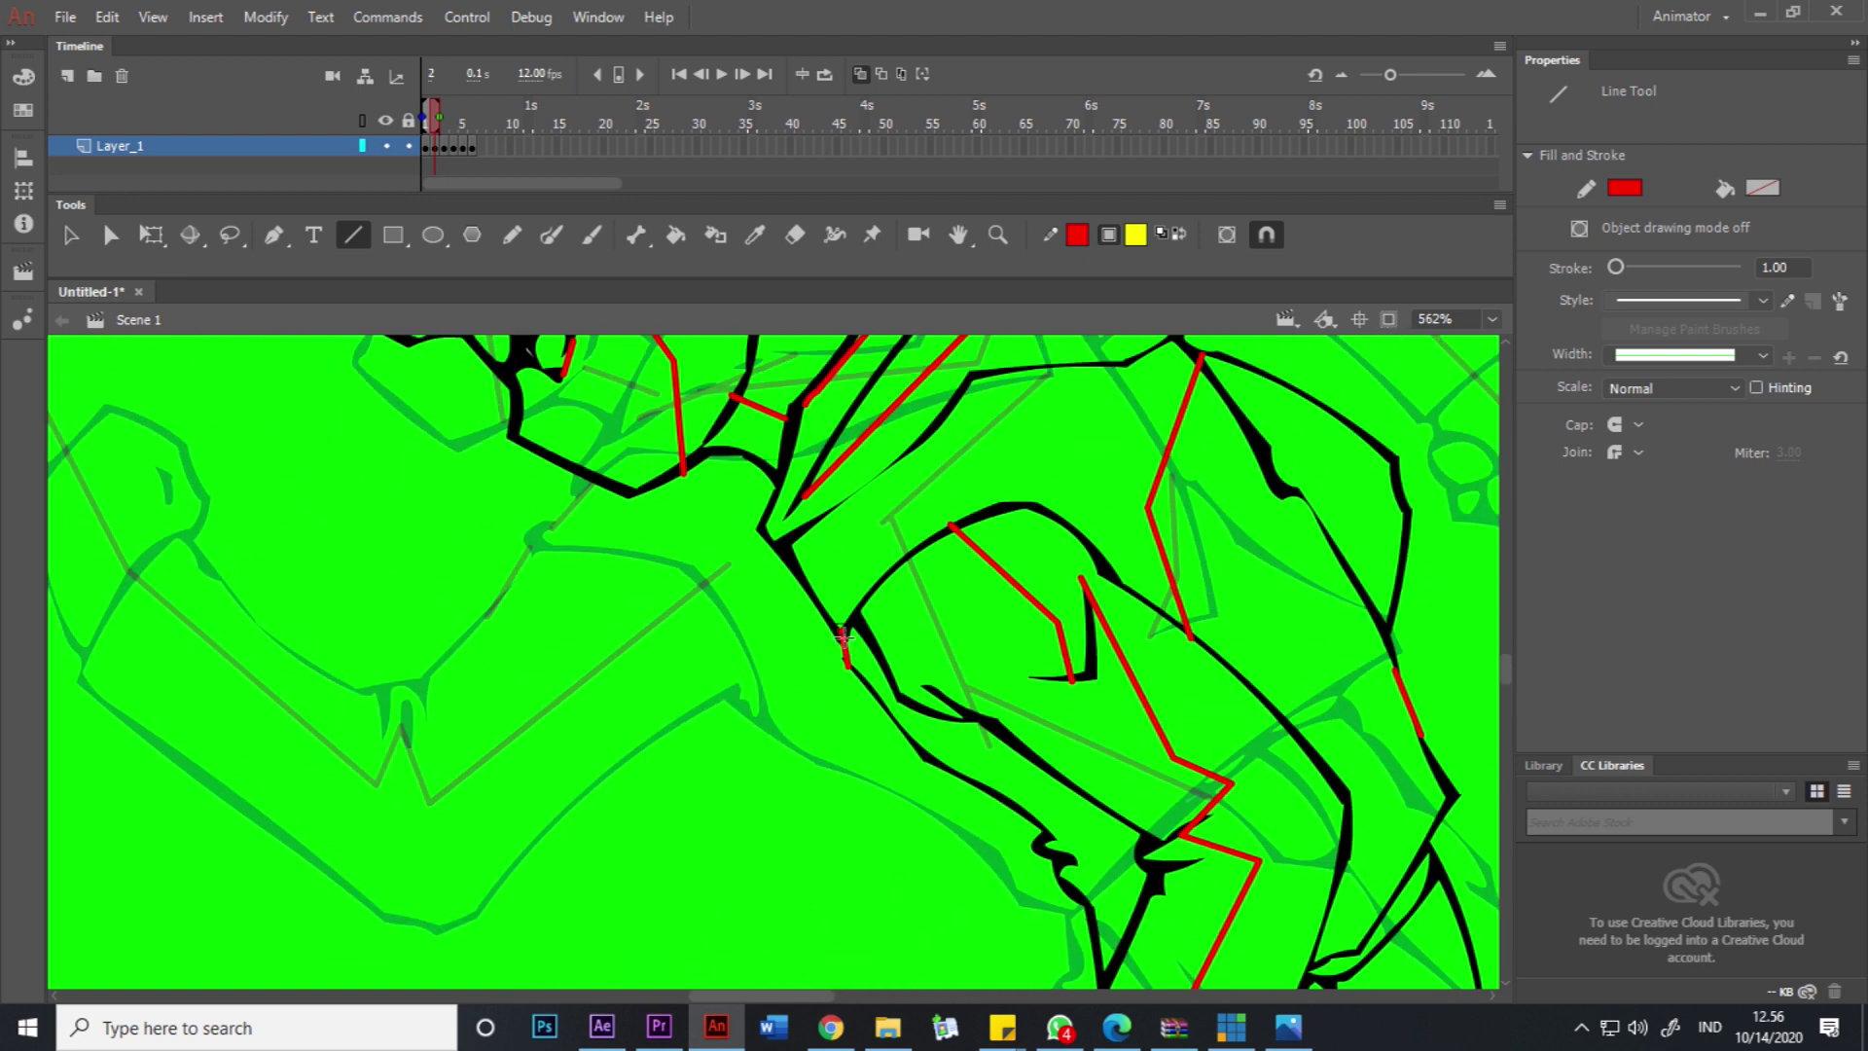
drag(1092, 476, 1014, 658)
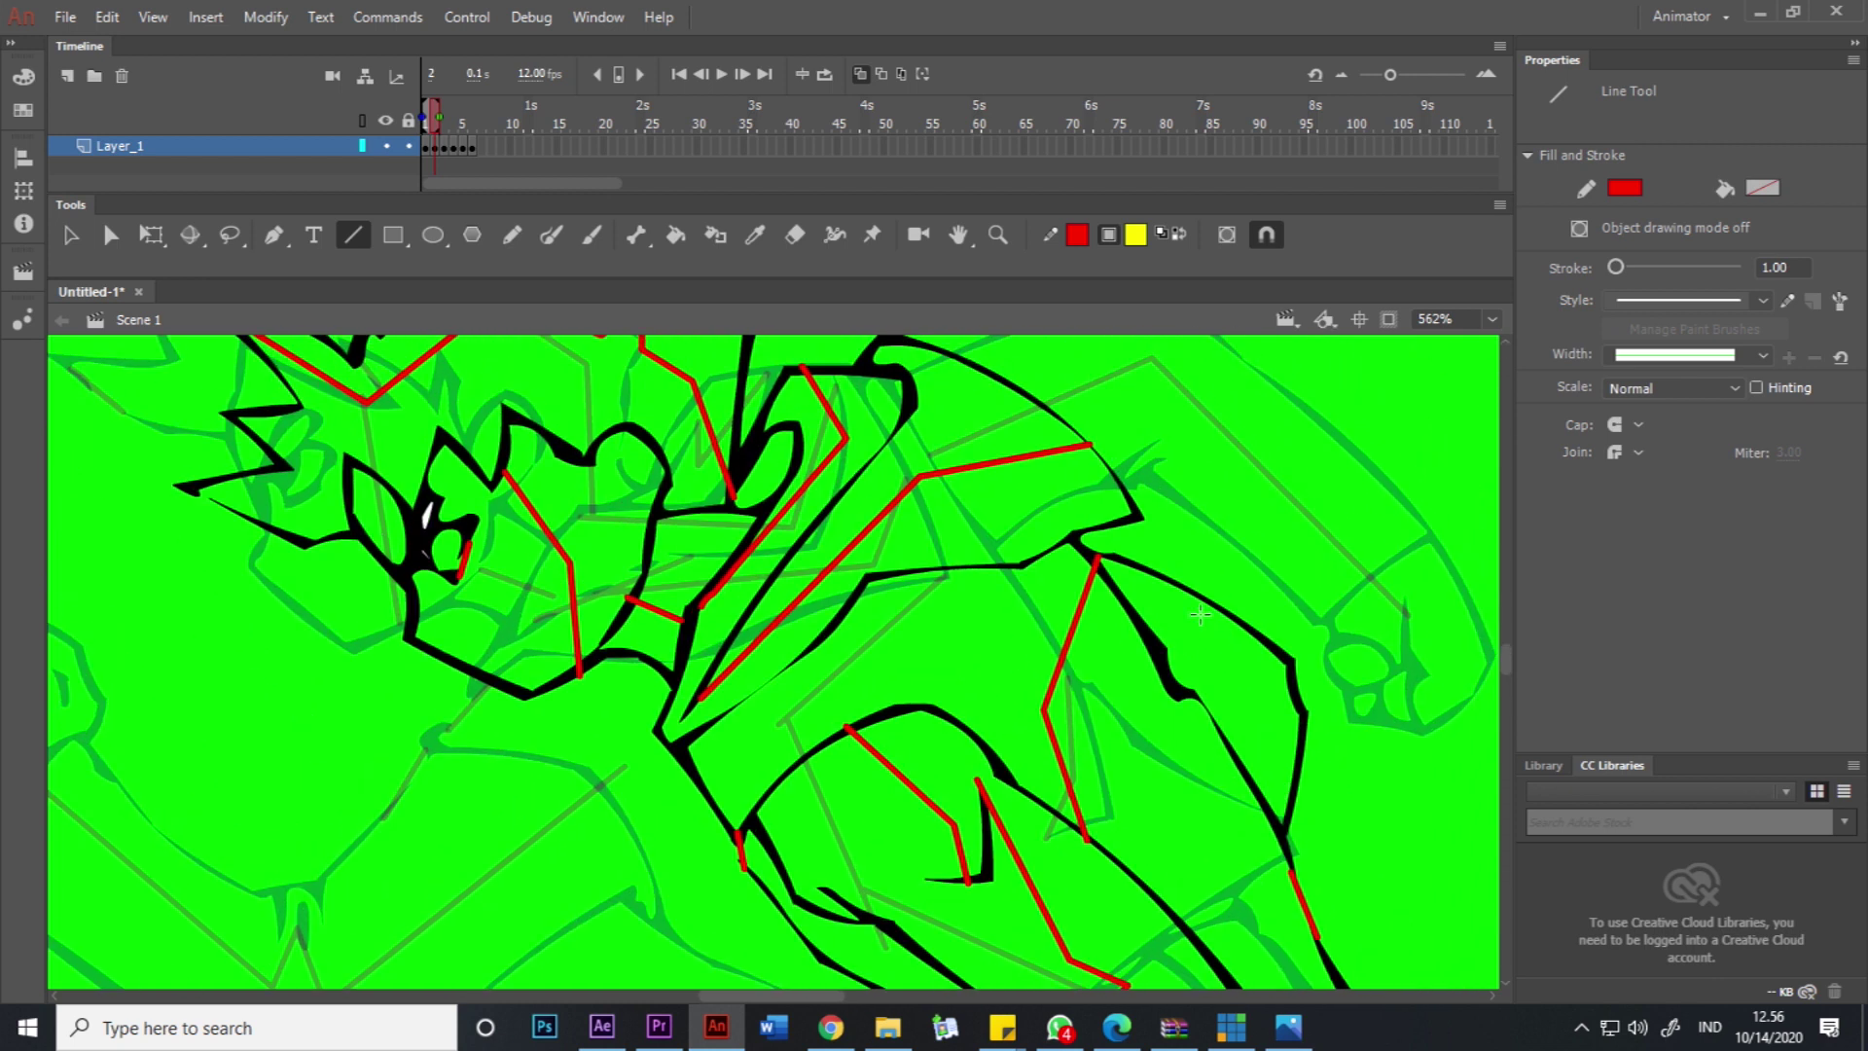
Draw a bent red shading boundary line inside frame 2's rear sleeve, joining both ends to the sleeve's inner outline.
drag(1127, 615, 1252, 776)
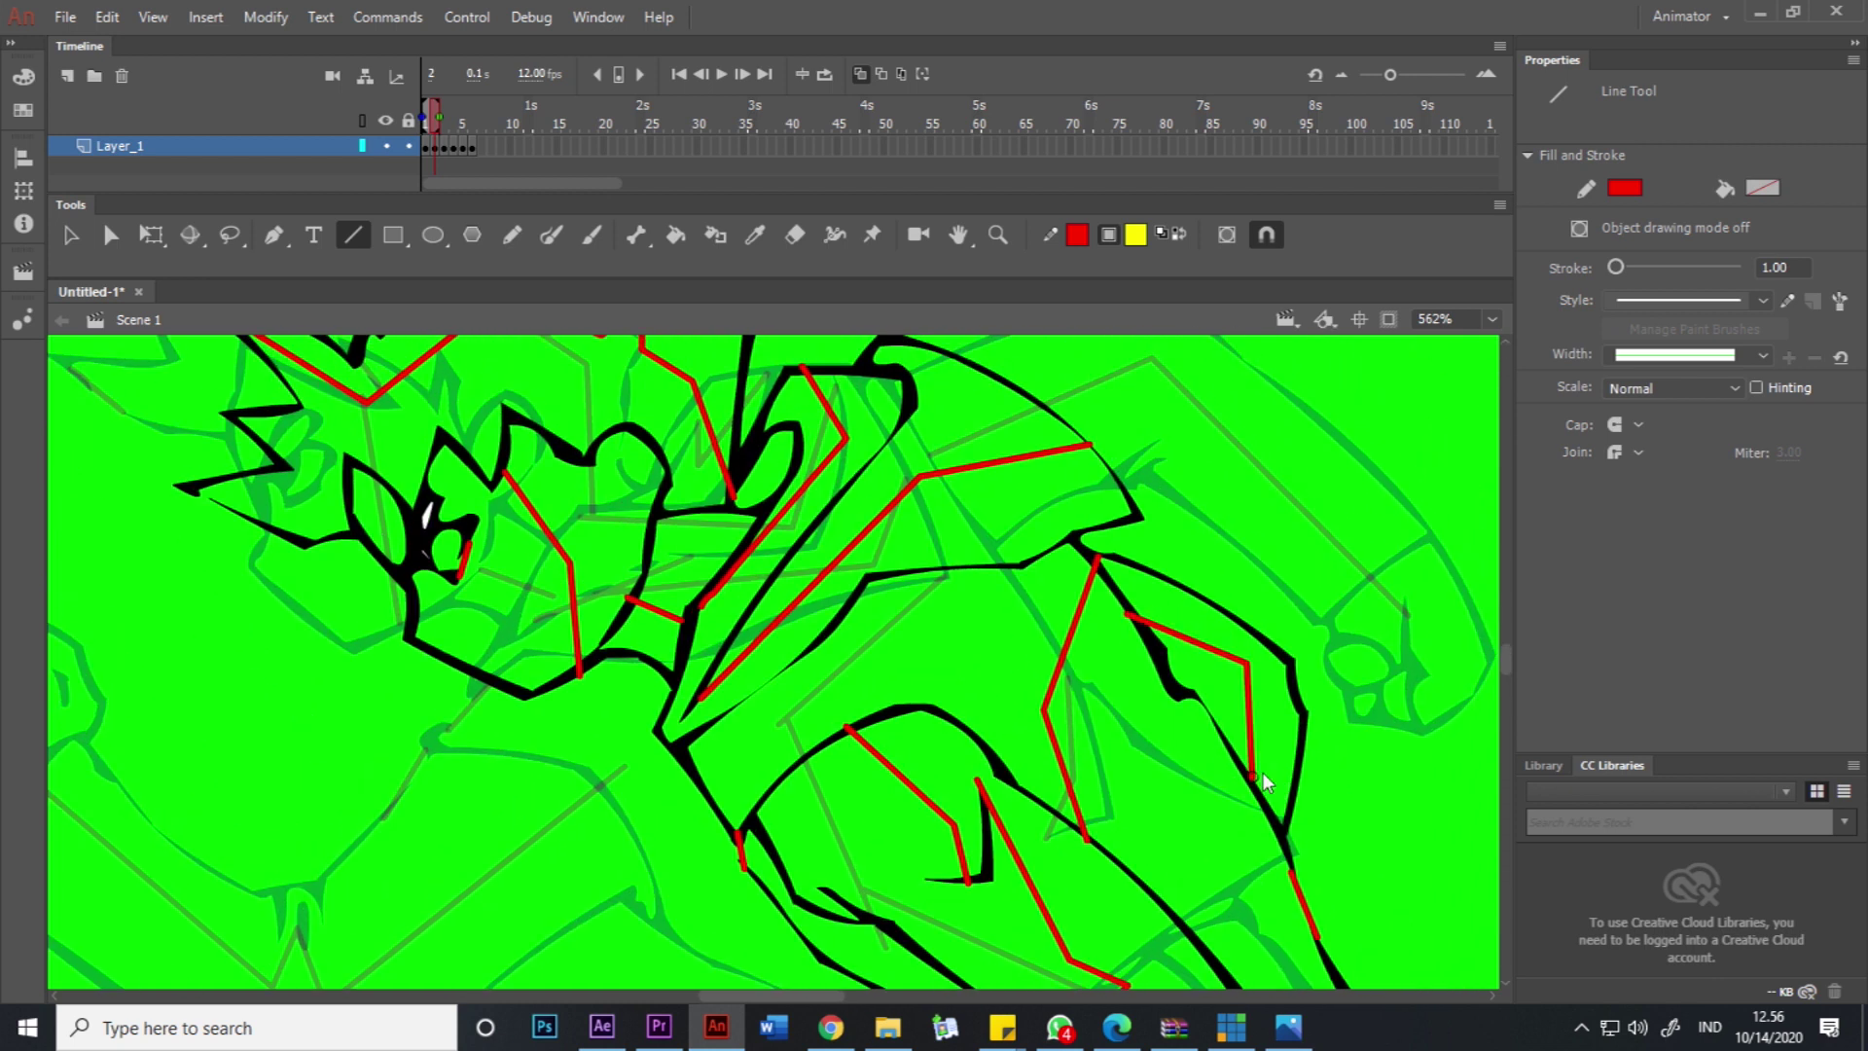
drag(955, 503, 1255, 510)
mouse_move(891, 547)
mouse_down()
mouse_move(992, 632)
mouse_move(966, 597)
mouse_up()
scroll(1012, 564, down, 1)
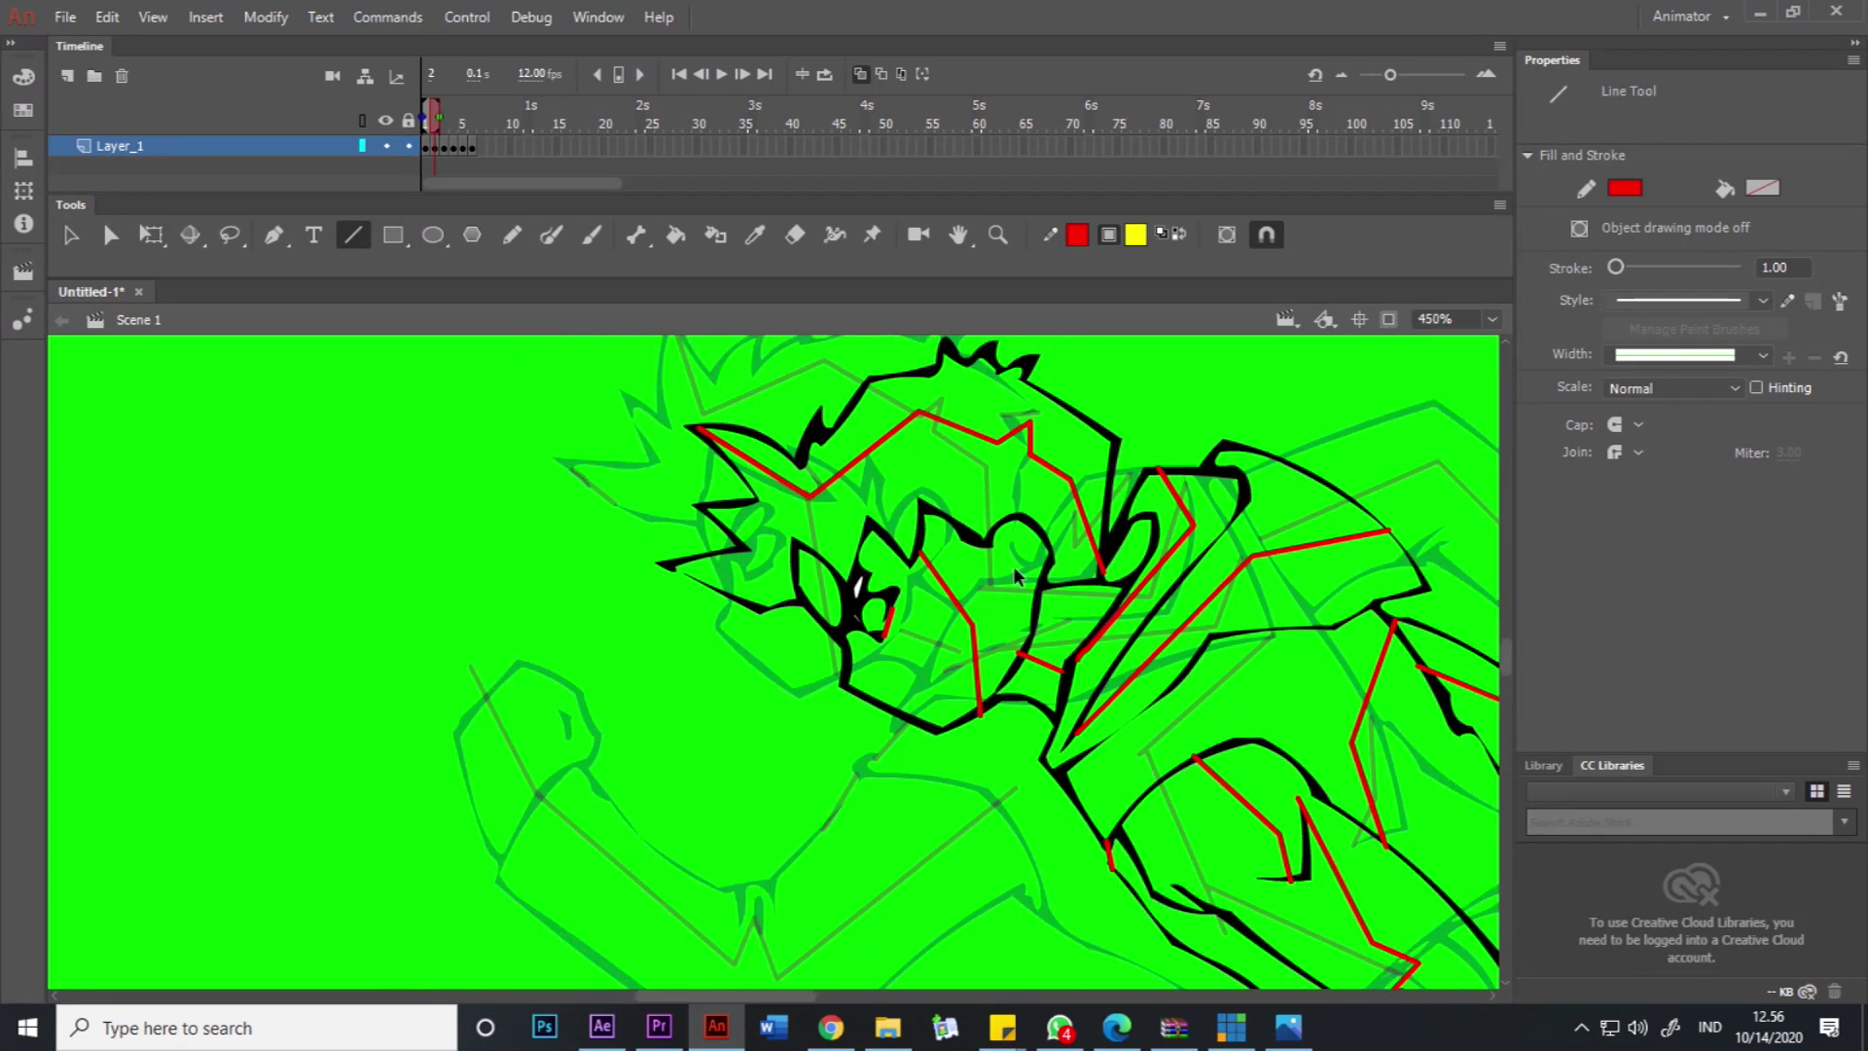
Return to frame 1 without onion skinning and fill the shaded front part of the face with brown #CC8C4E.
click(429, 148)
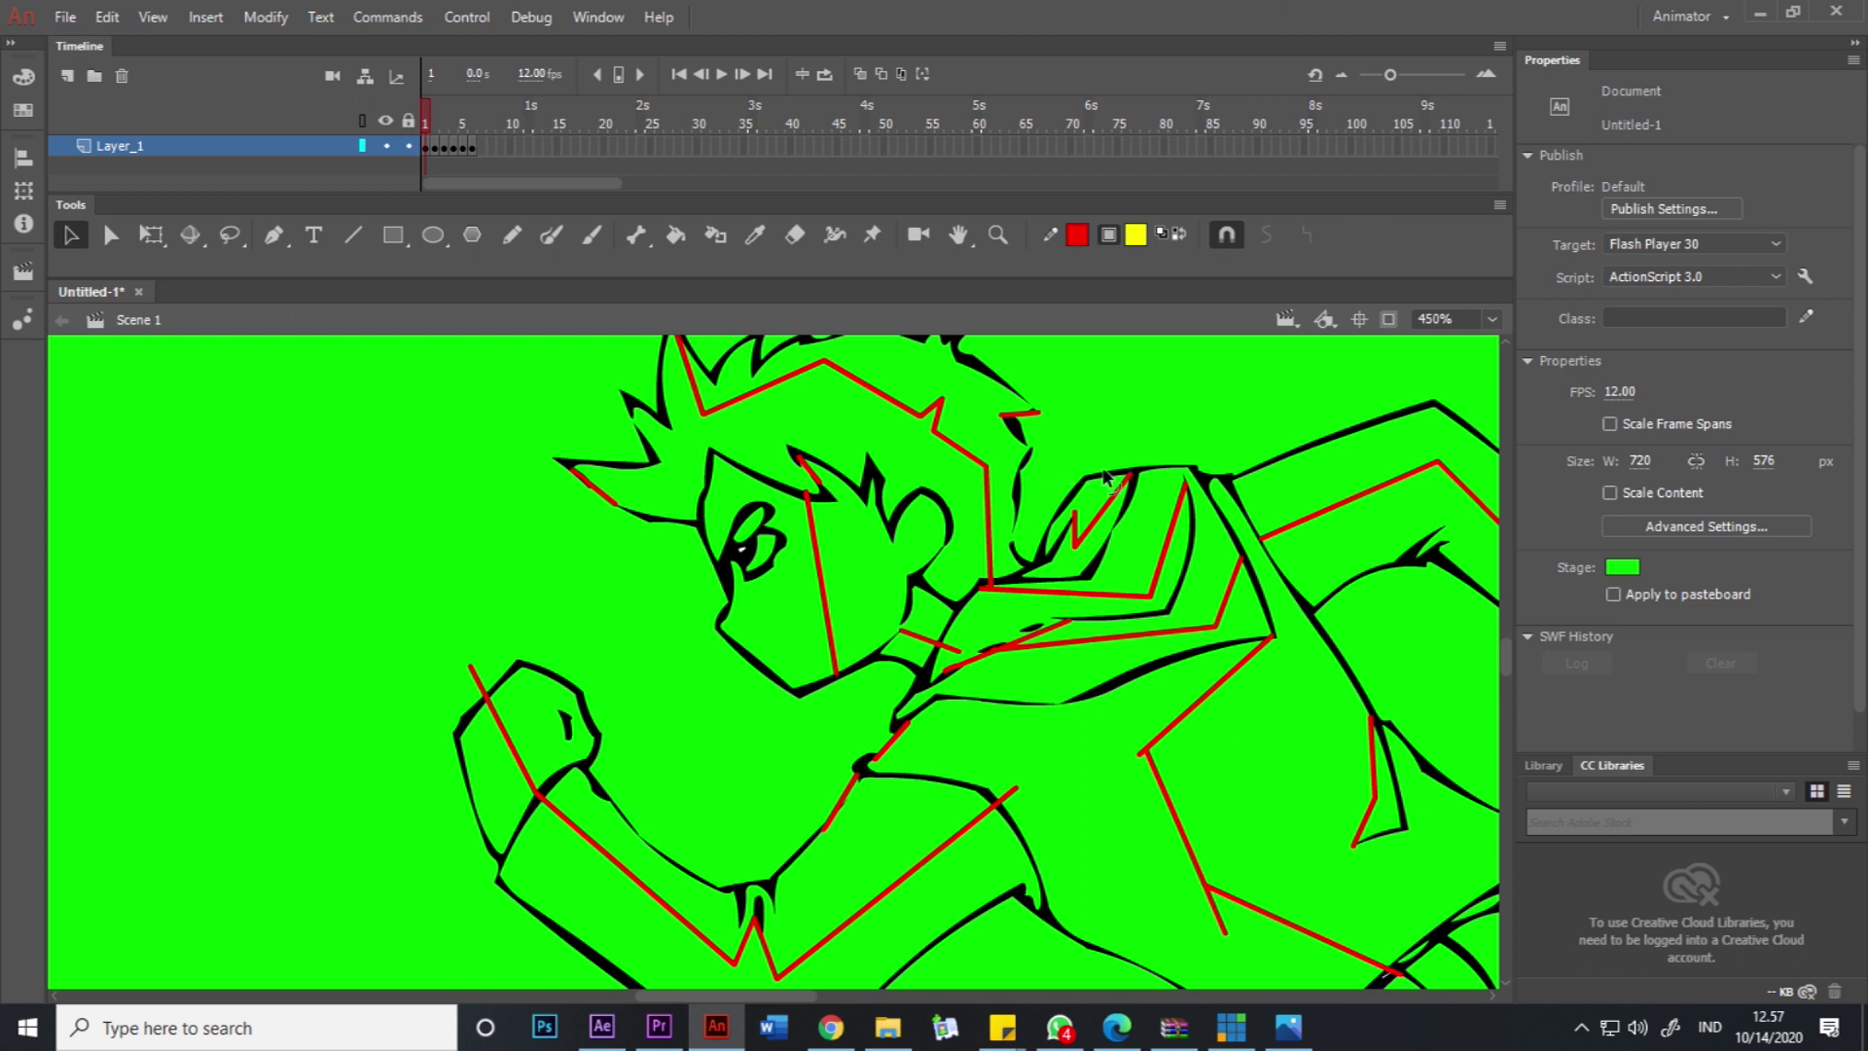
drag(1096, 346, 1102, 420)
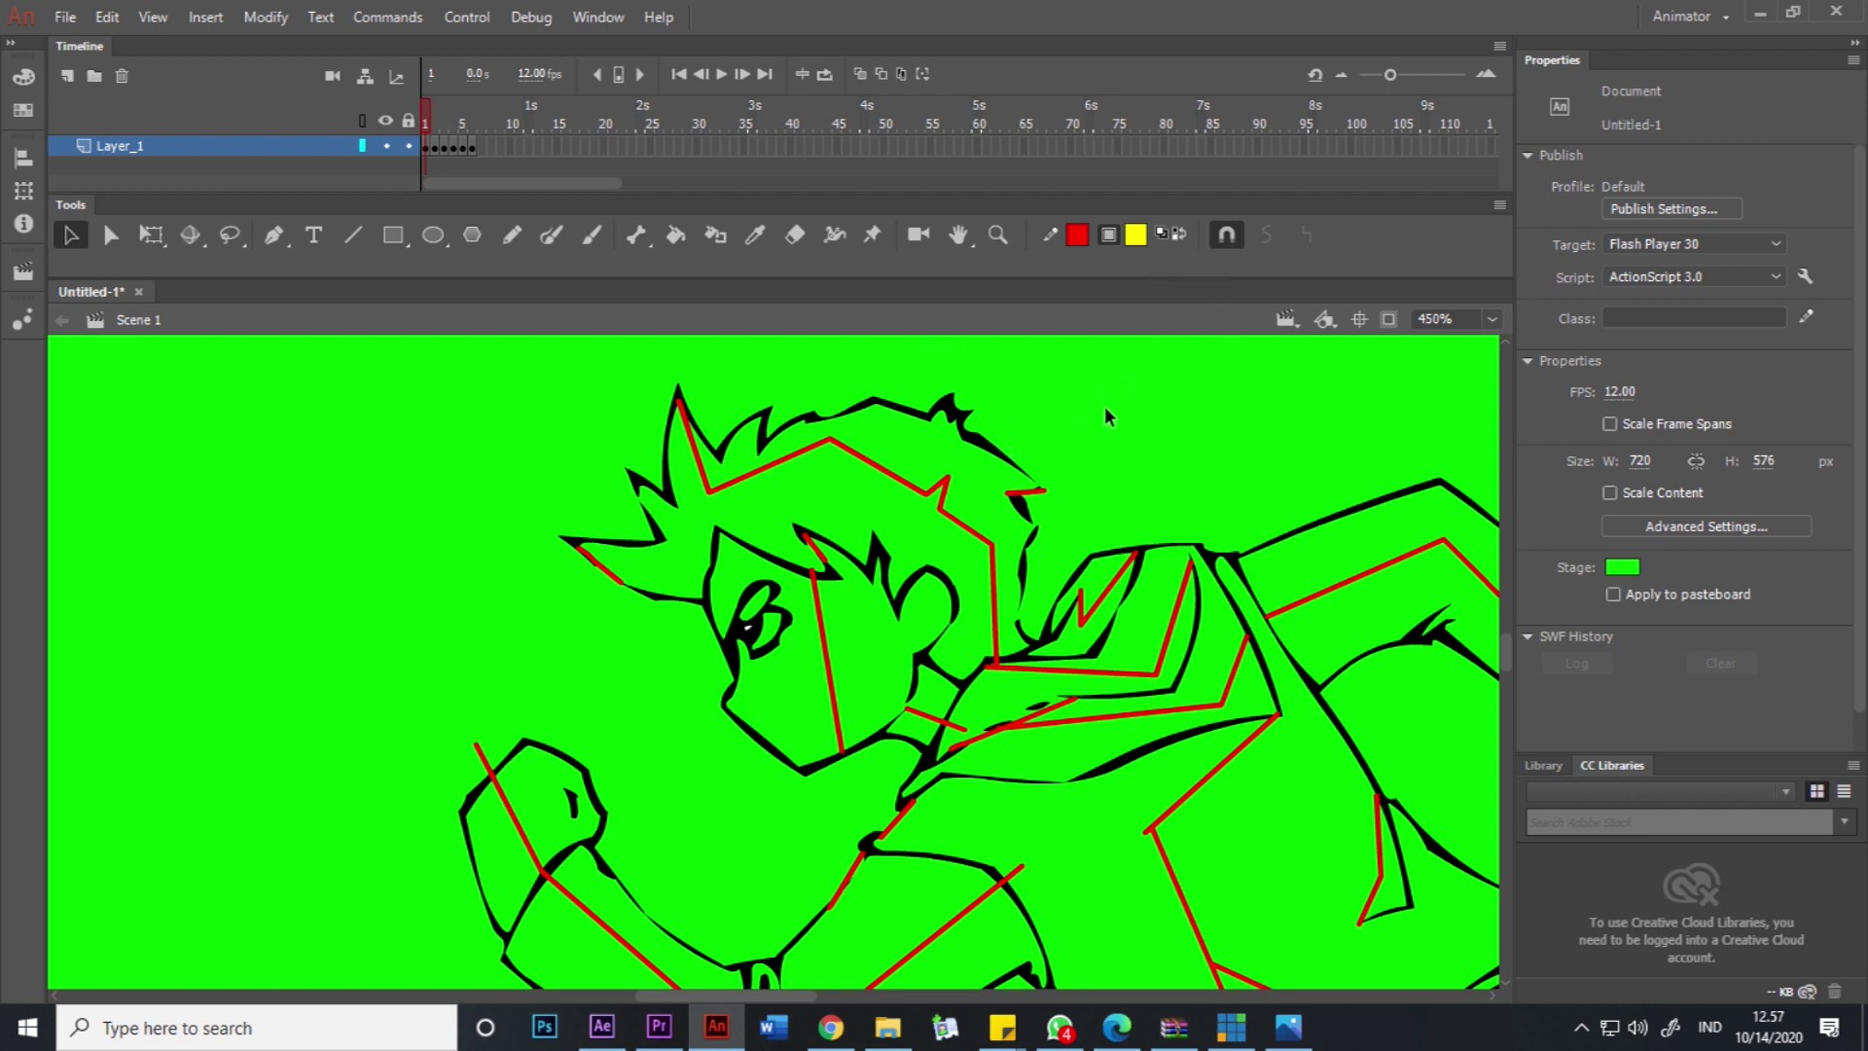
click(1136, 237)
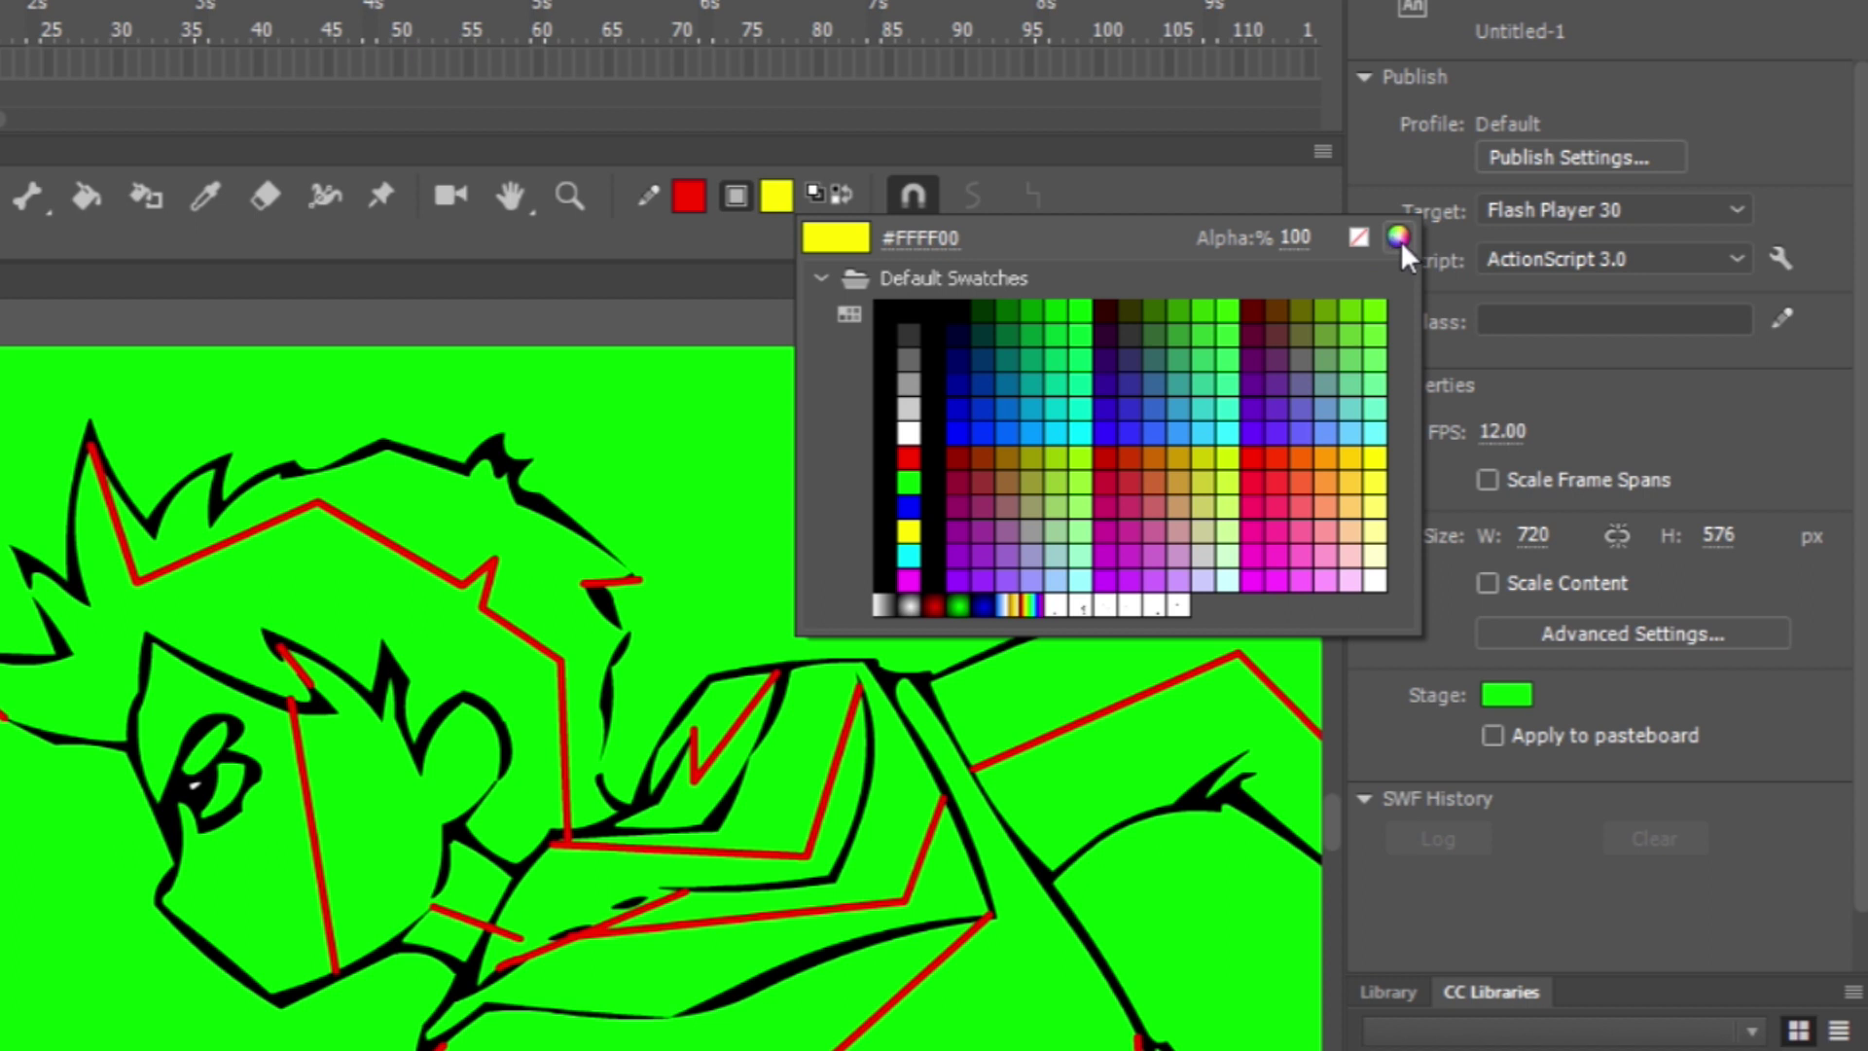
click(1399, 241)
drag(579, 382, 929, 160)
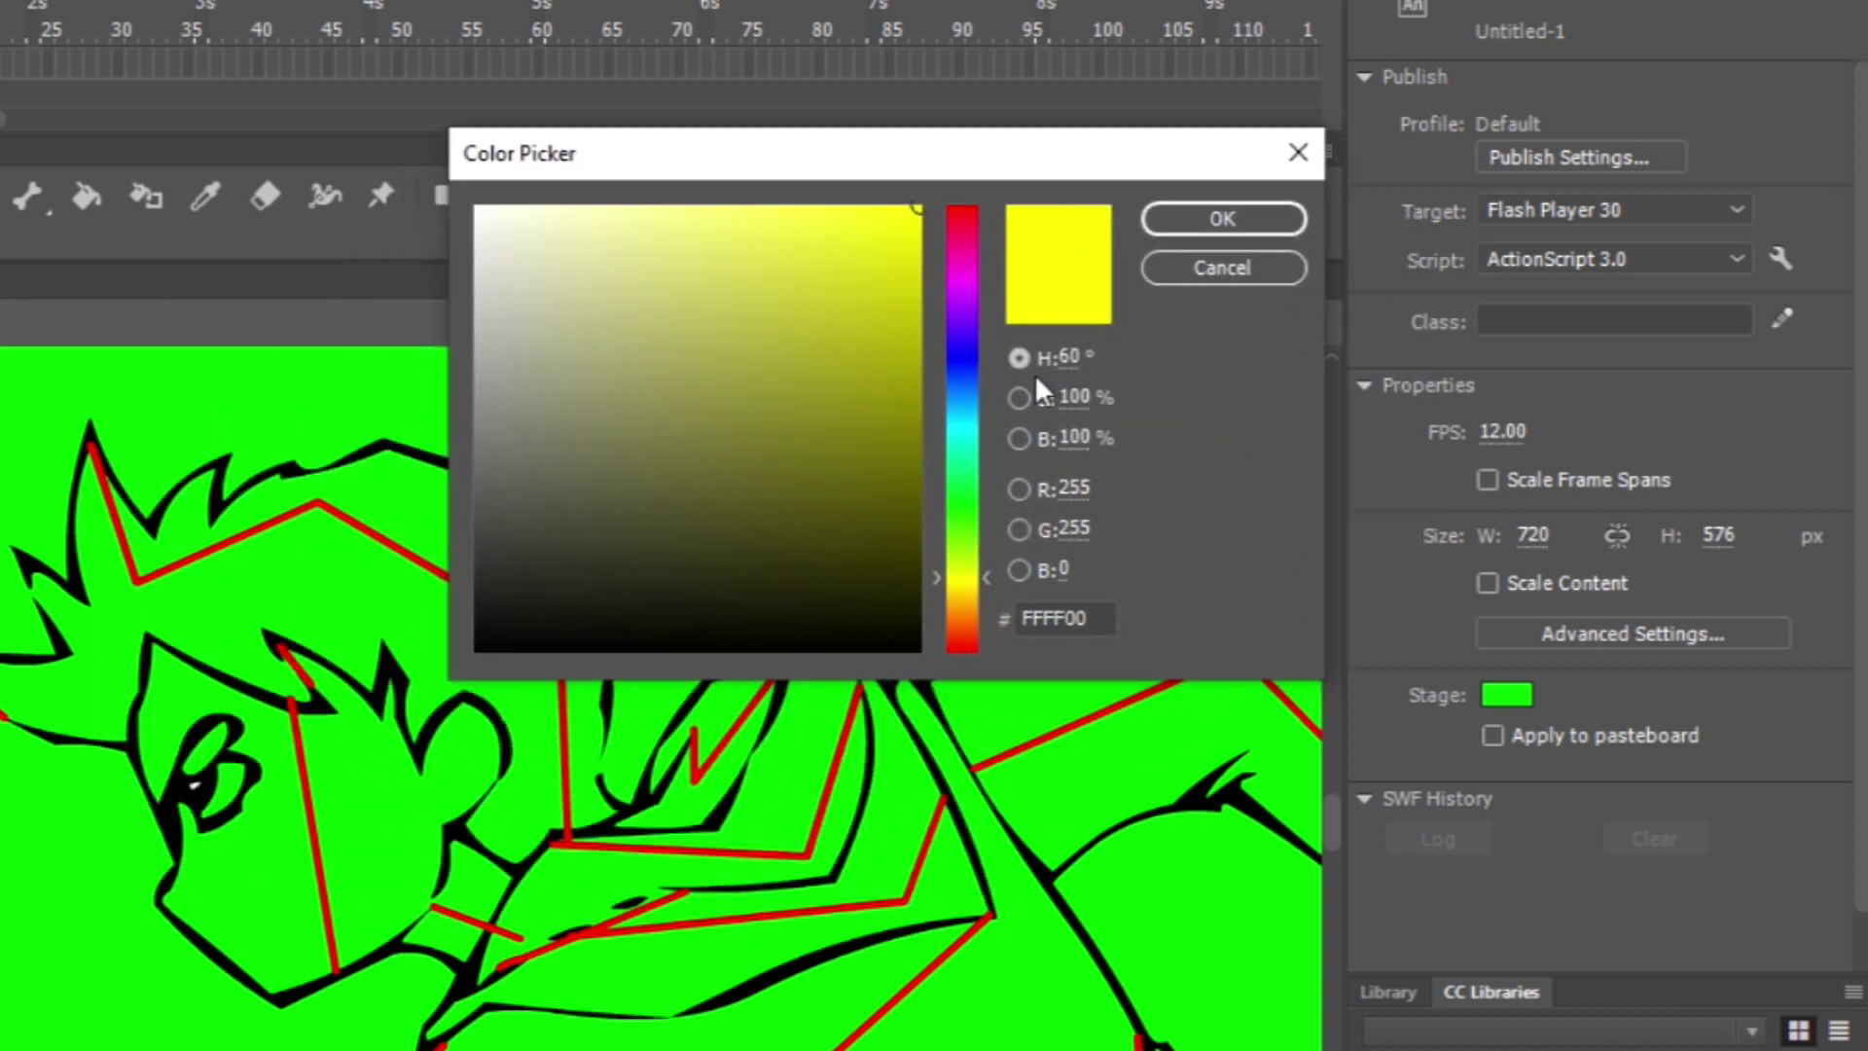
click(961, 615)
drag(753, 294, 748, 293)
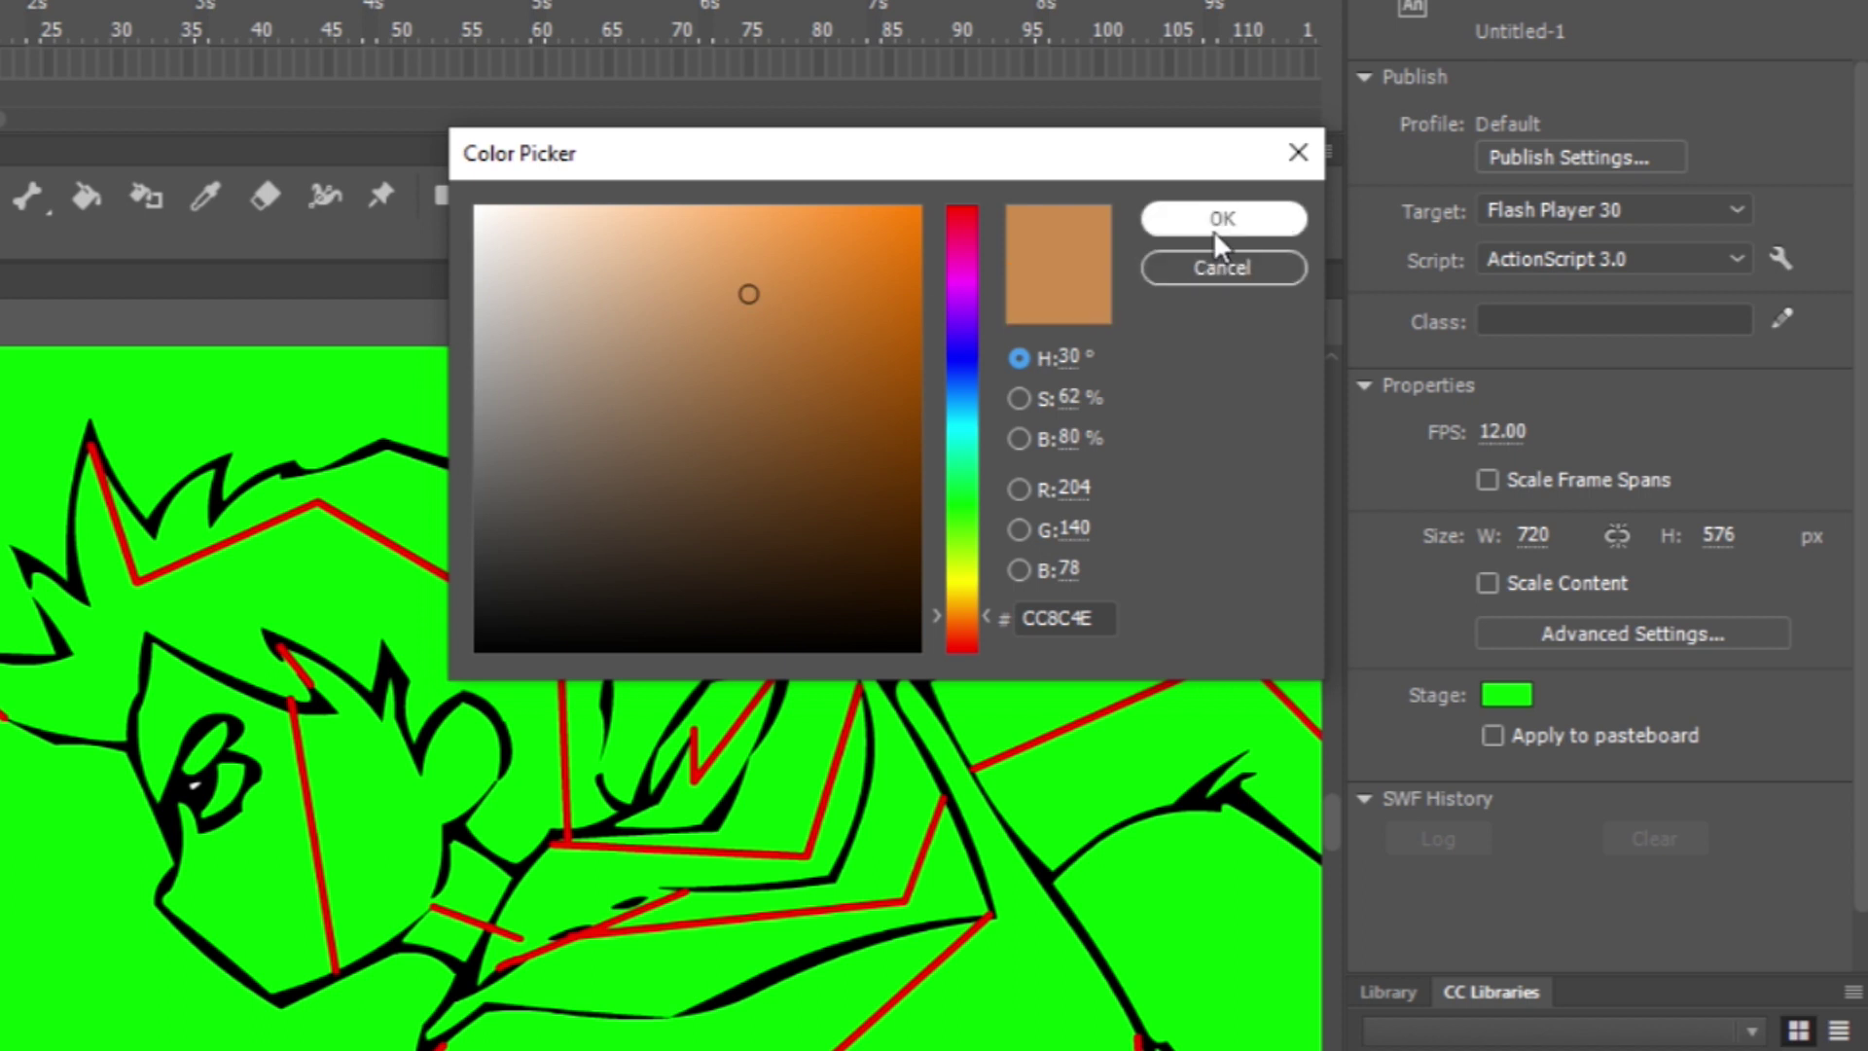
click(1214, 230)
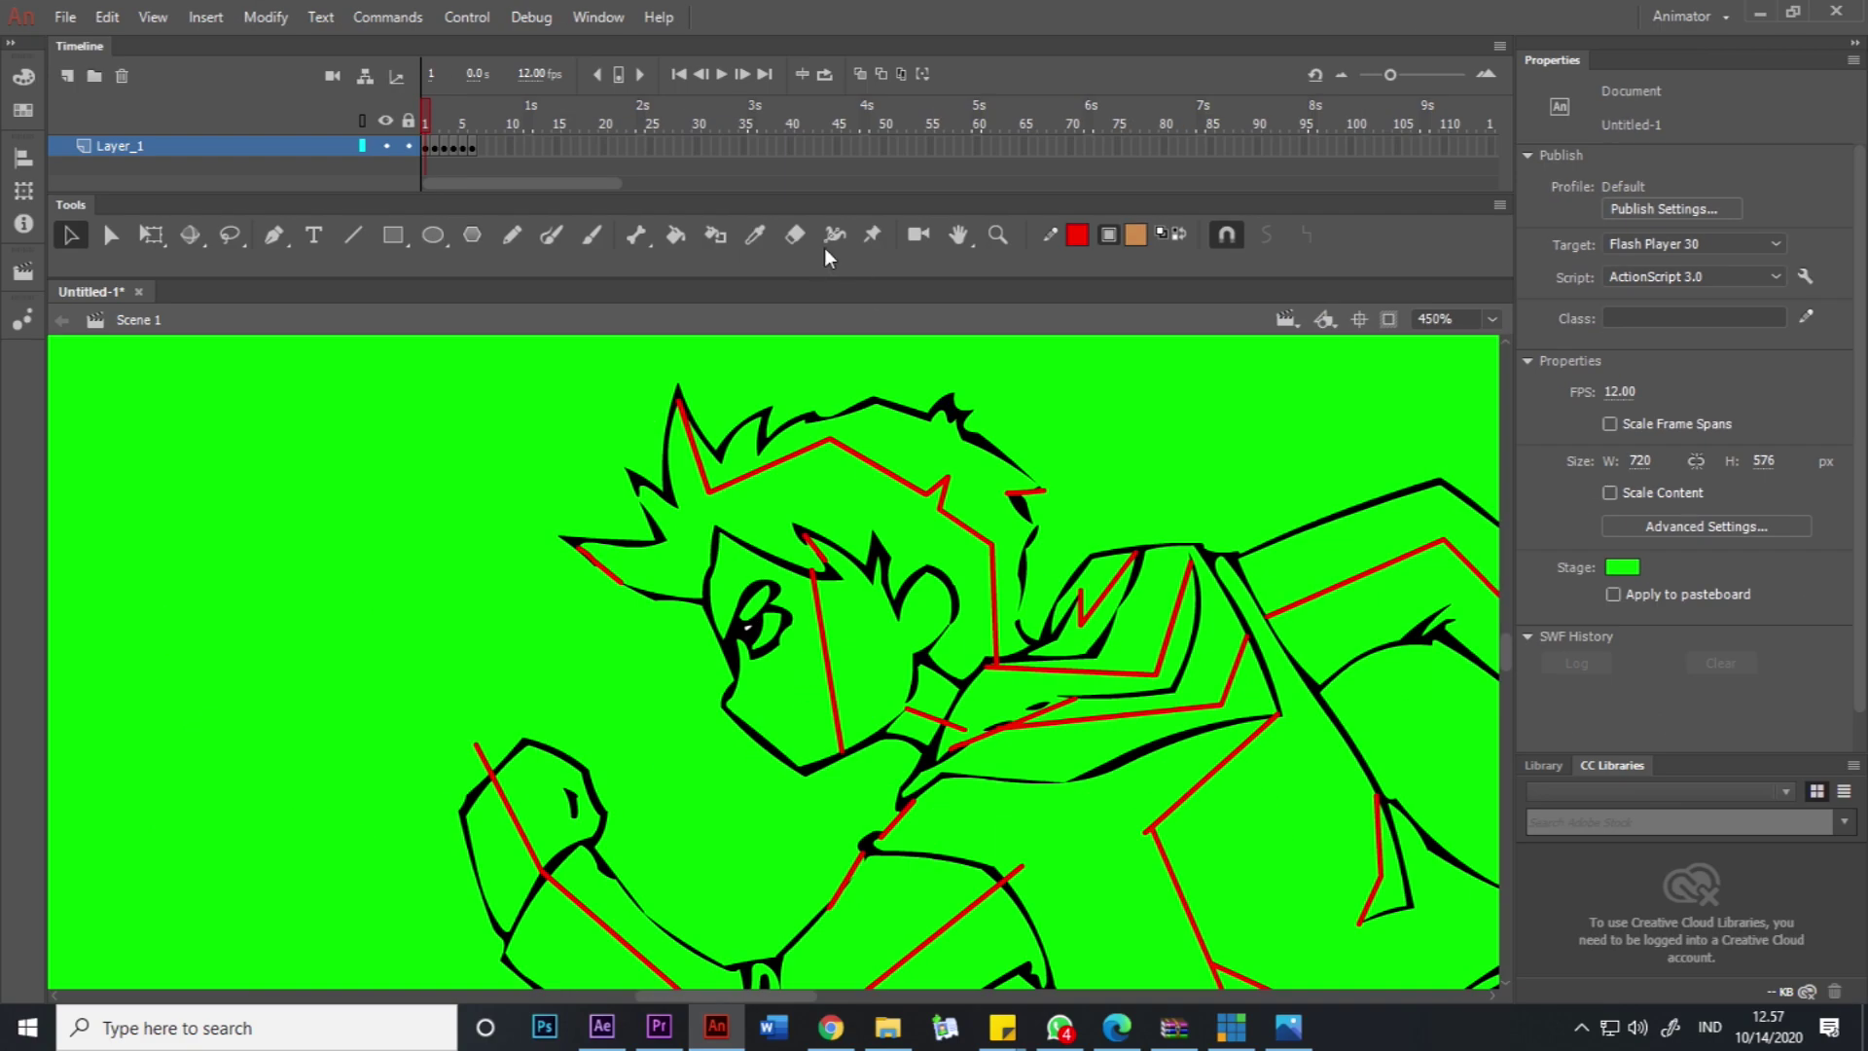
click(678, 238)
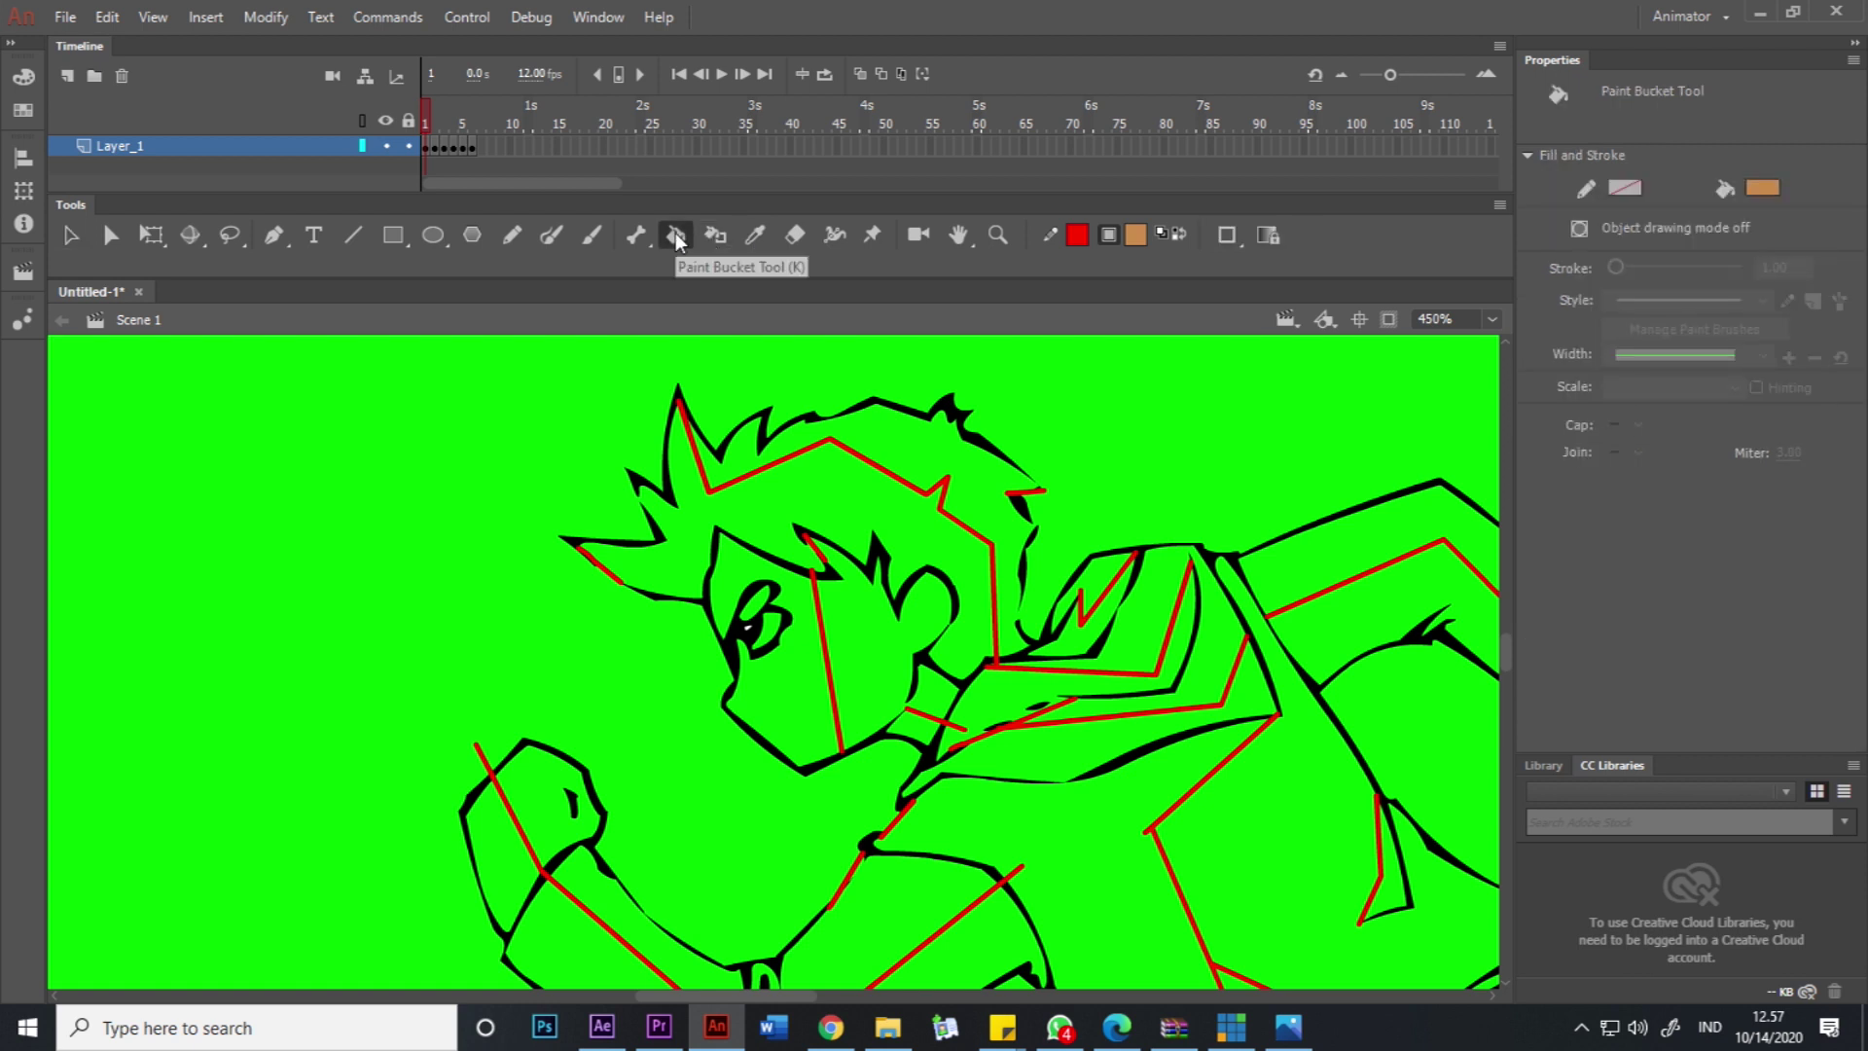
click(815, 725)
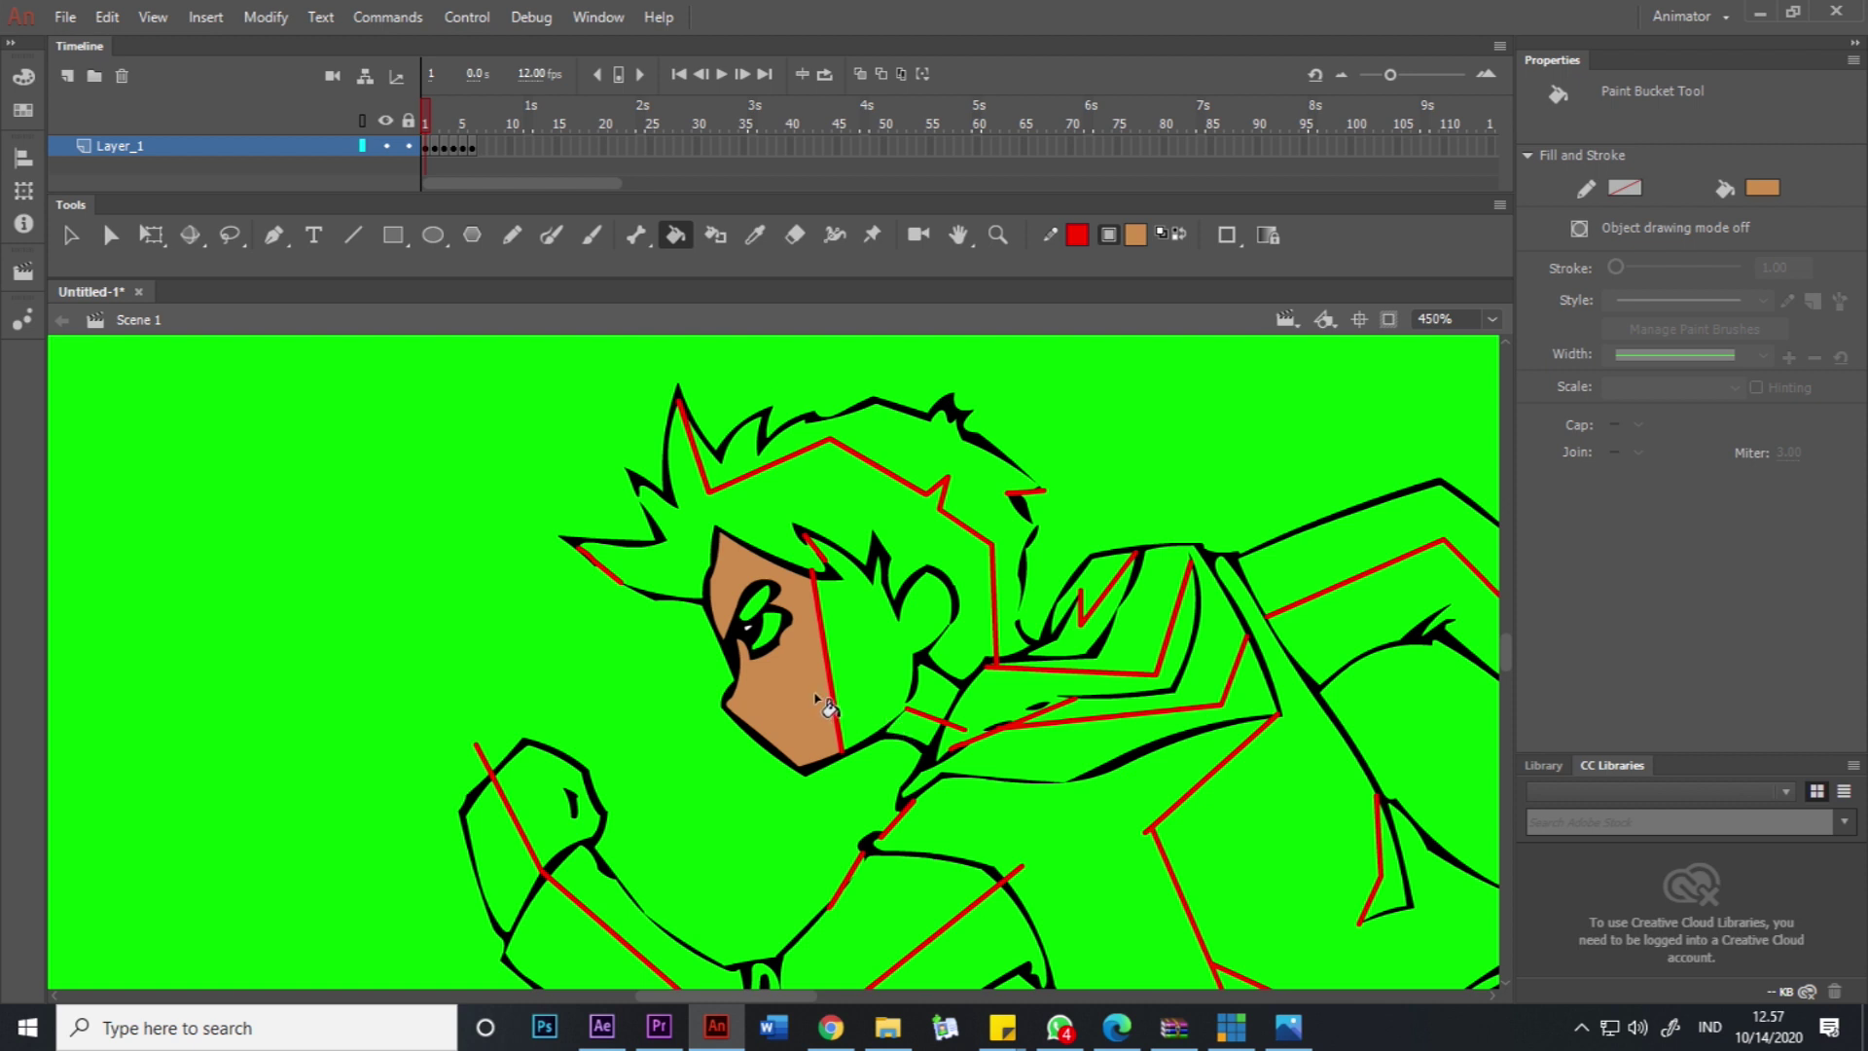
Fill frame 1's lit skin areas on the cheek, ear and neck with the lighter skin tone #E6B27F.
click(1135, 234)
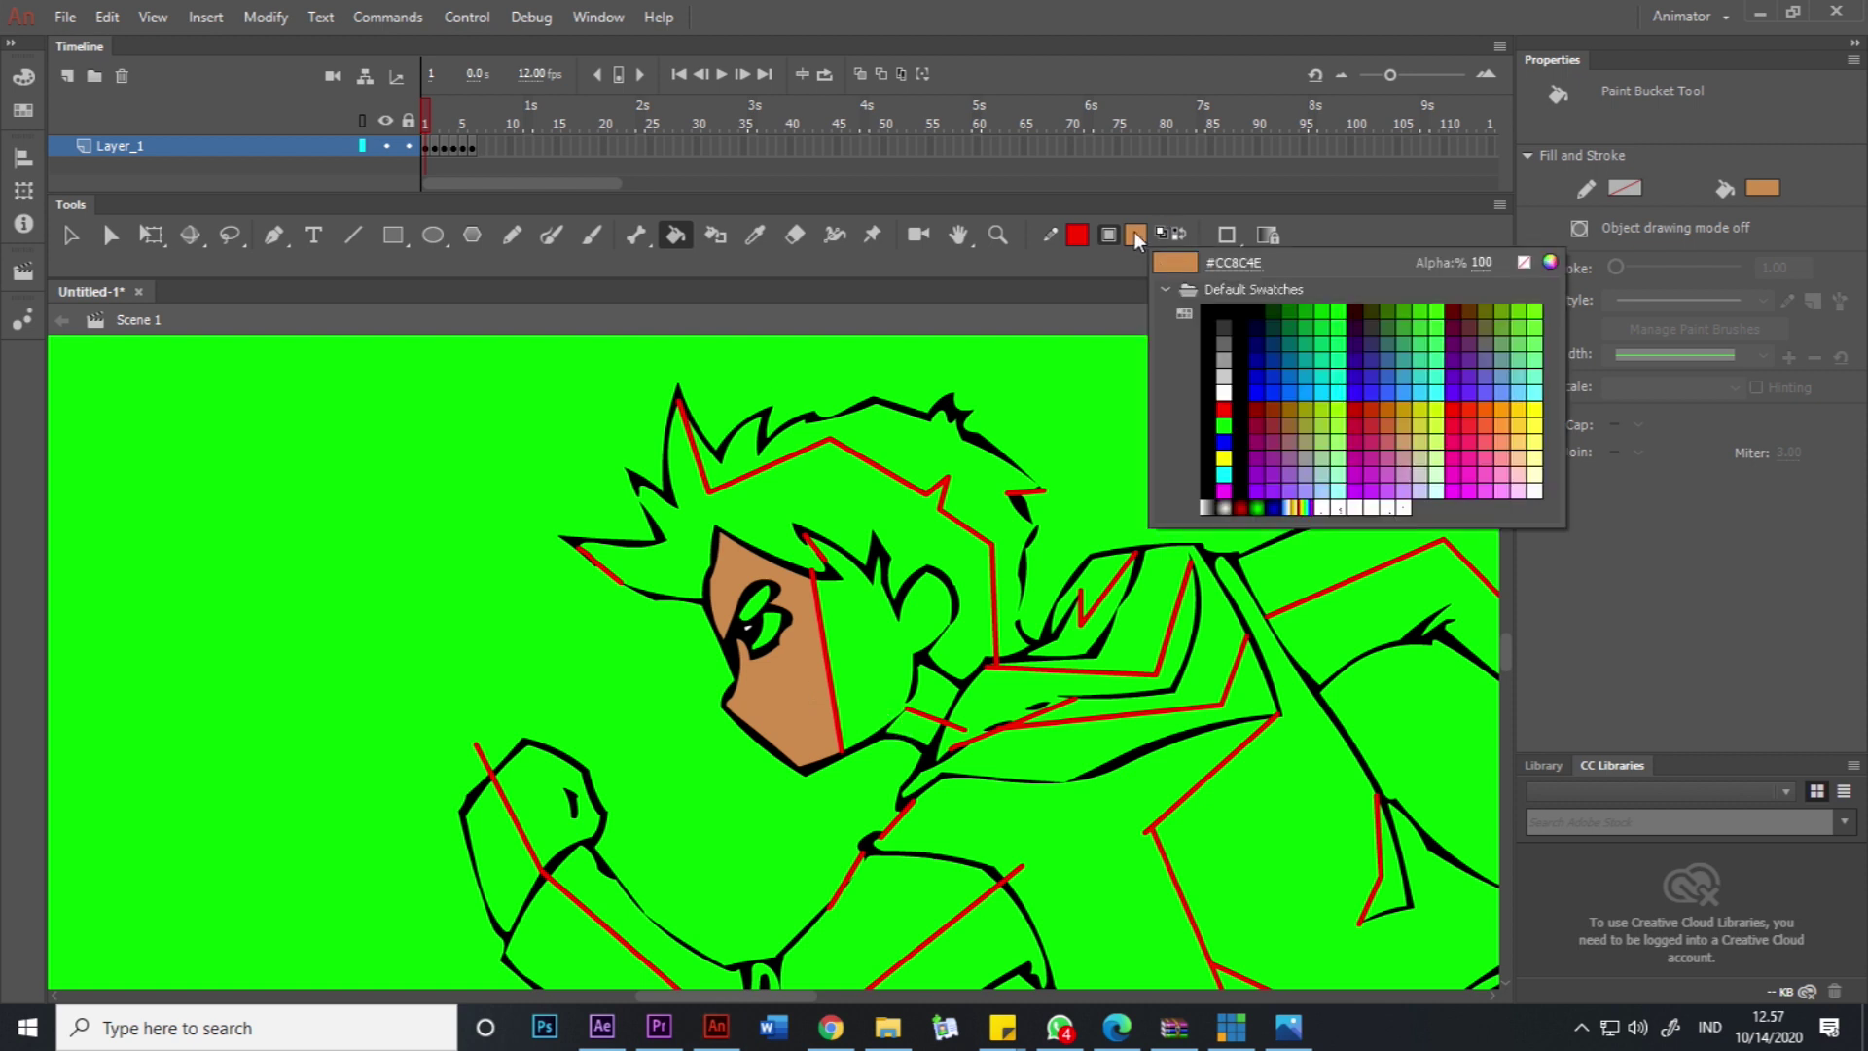
click(1550, 264)
drag(1109, 291, 1066, 272)
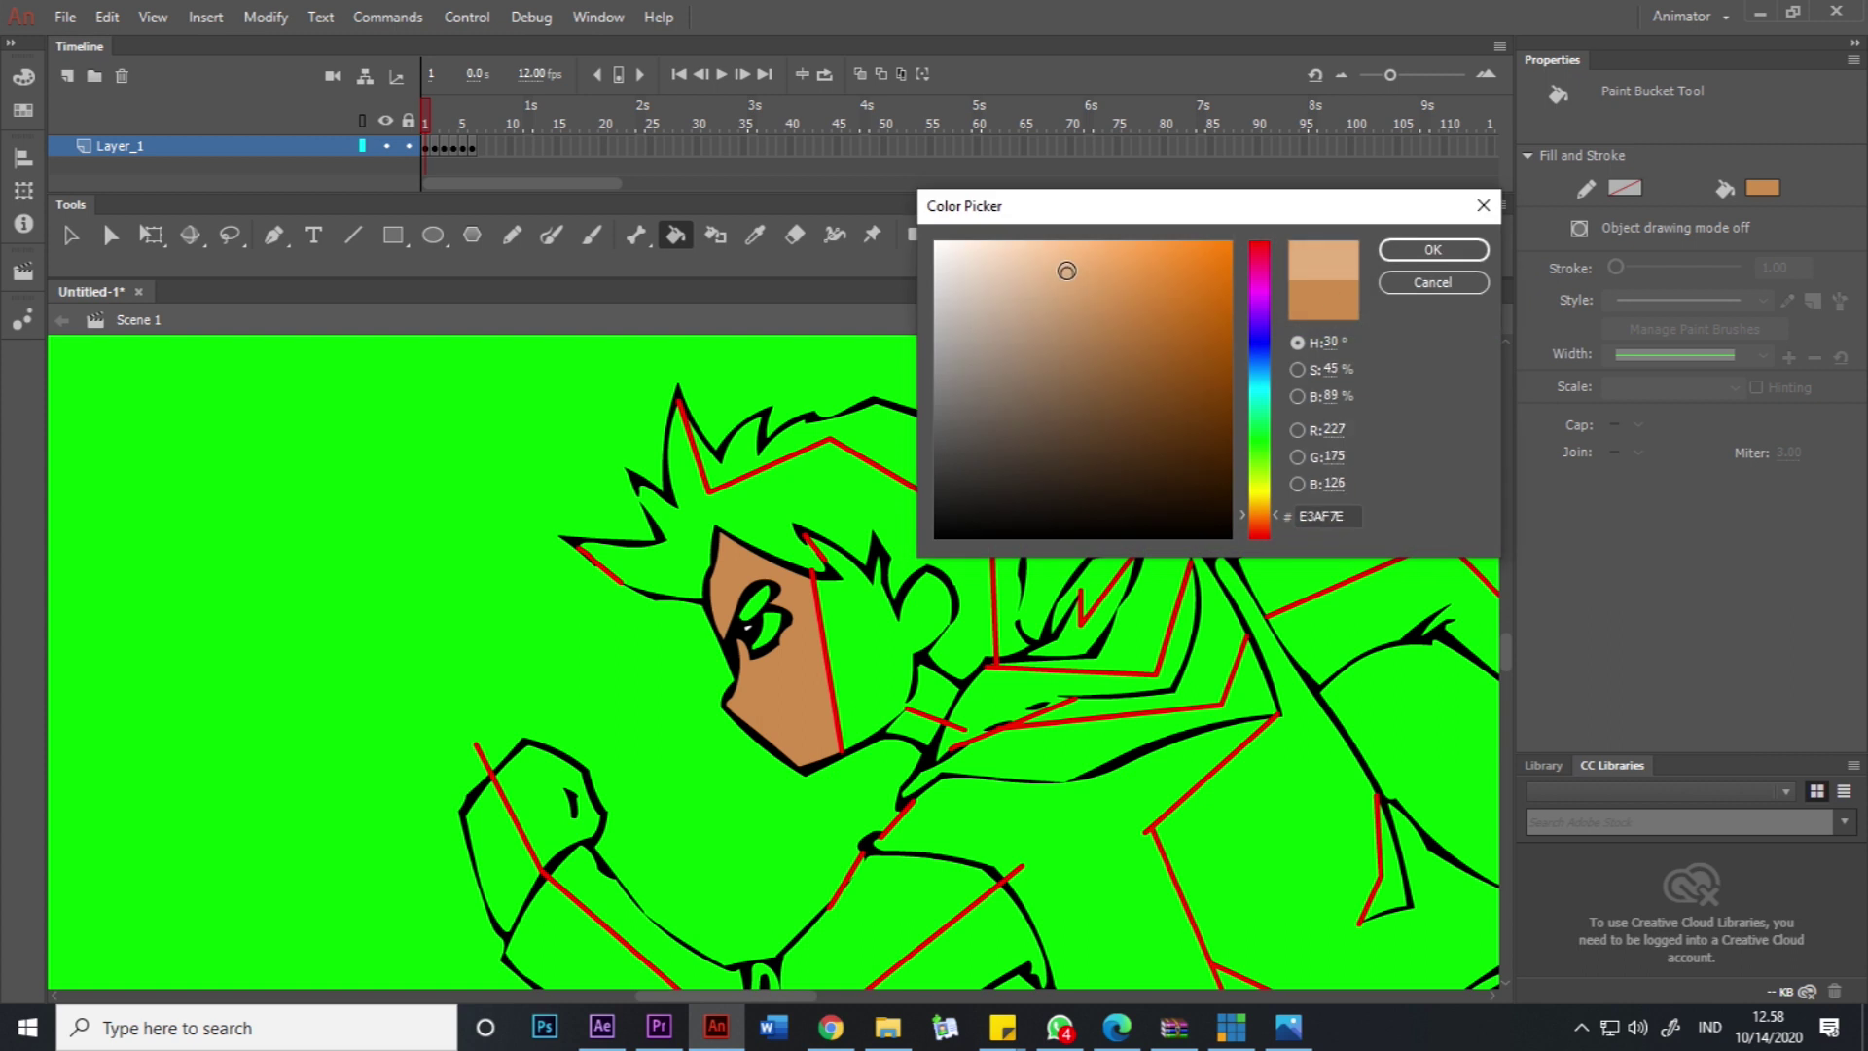
click(1428, 251)
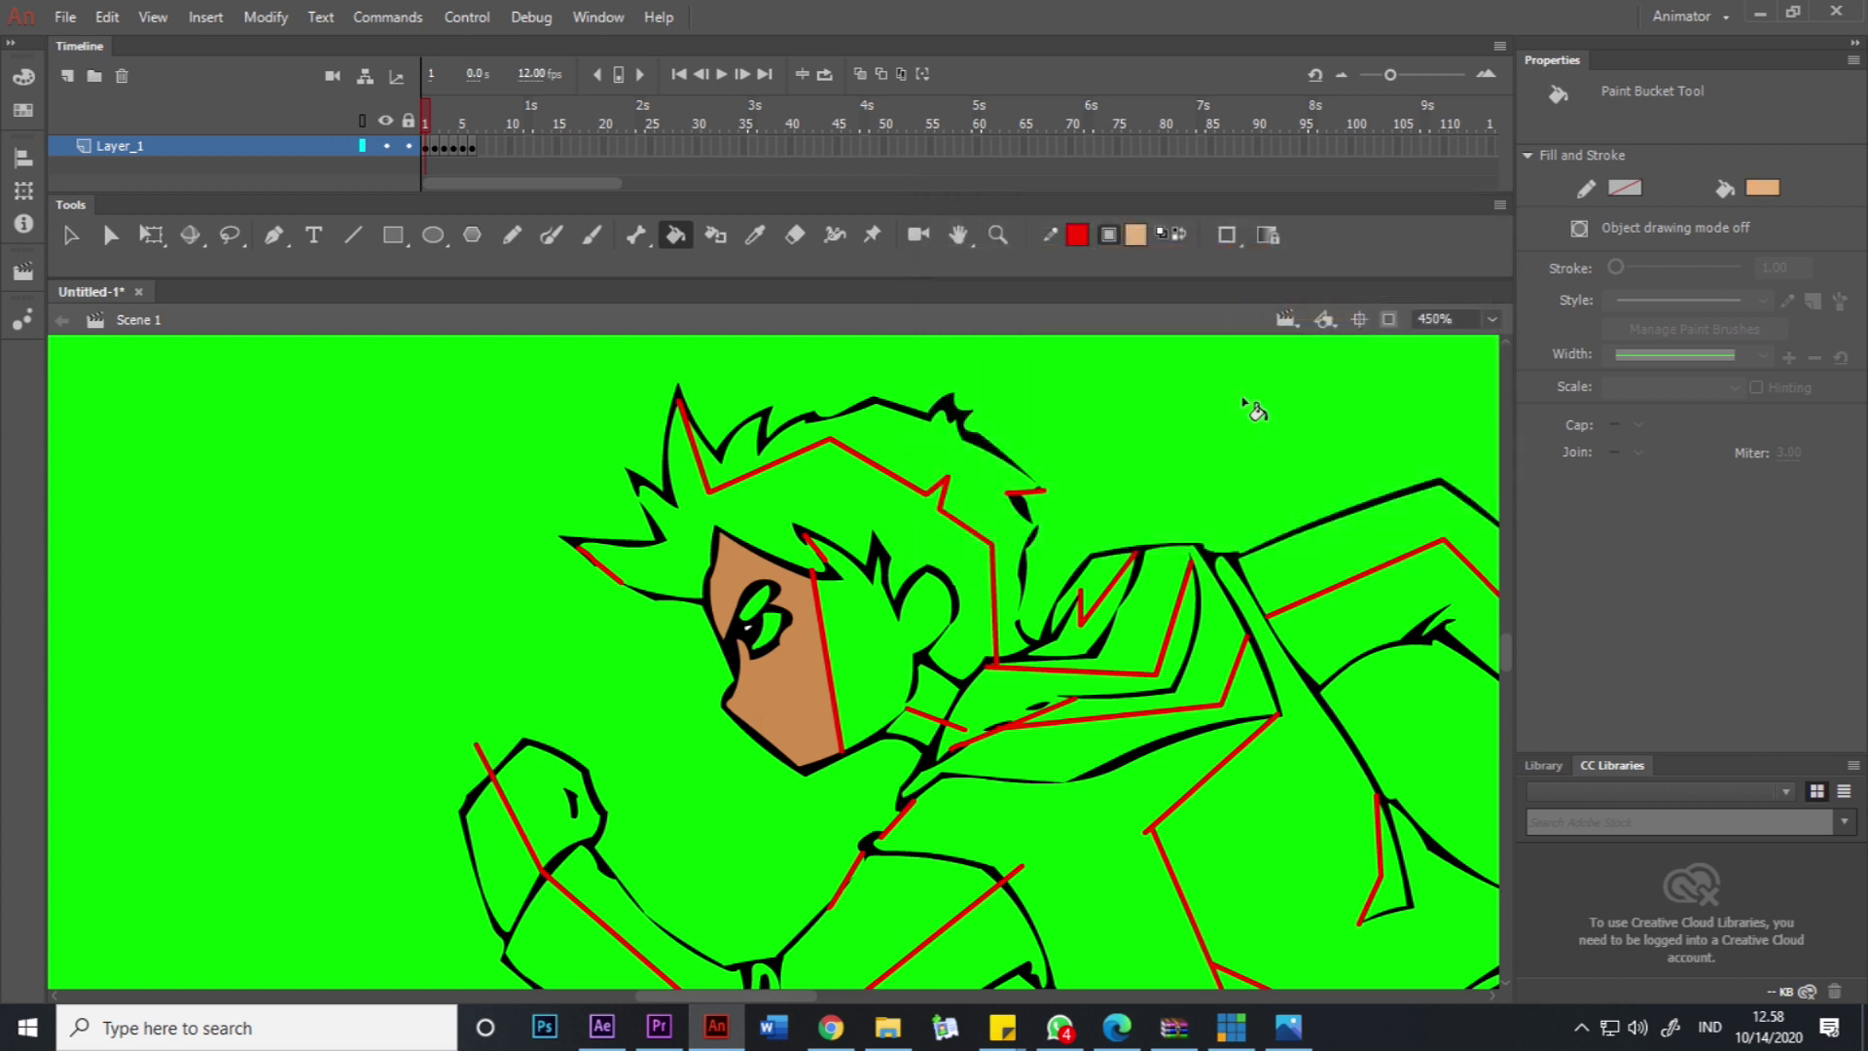
click(866, 656)
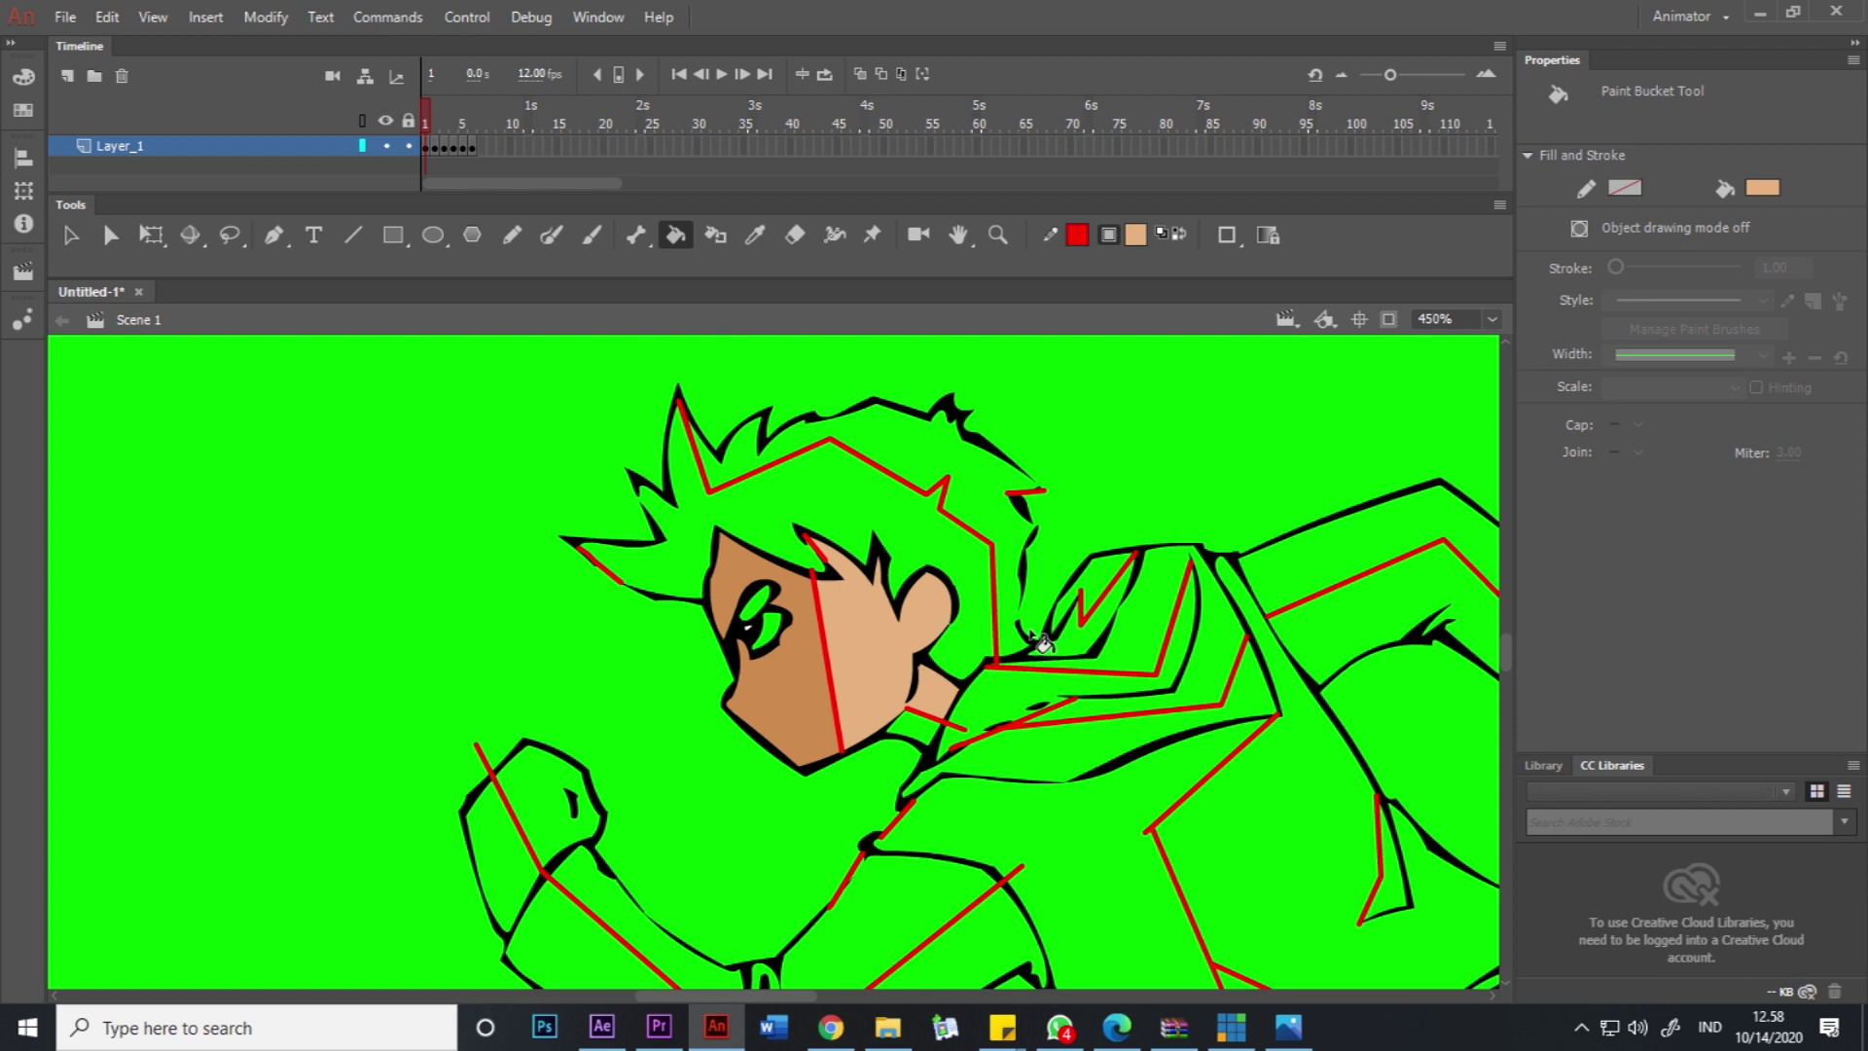
Close the outline gap at frame 1's front hair spike with a red line and fill the shaded hair with dark grey #333333.
click(1135, 243)
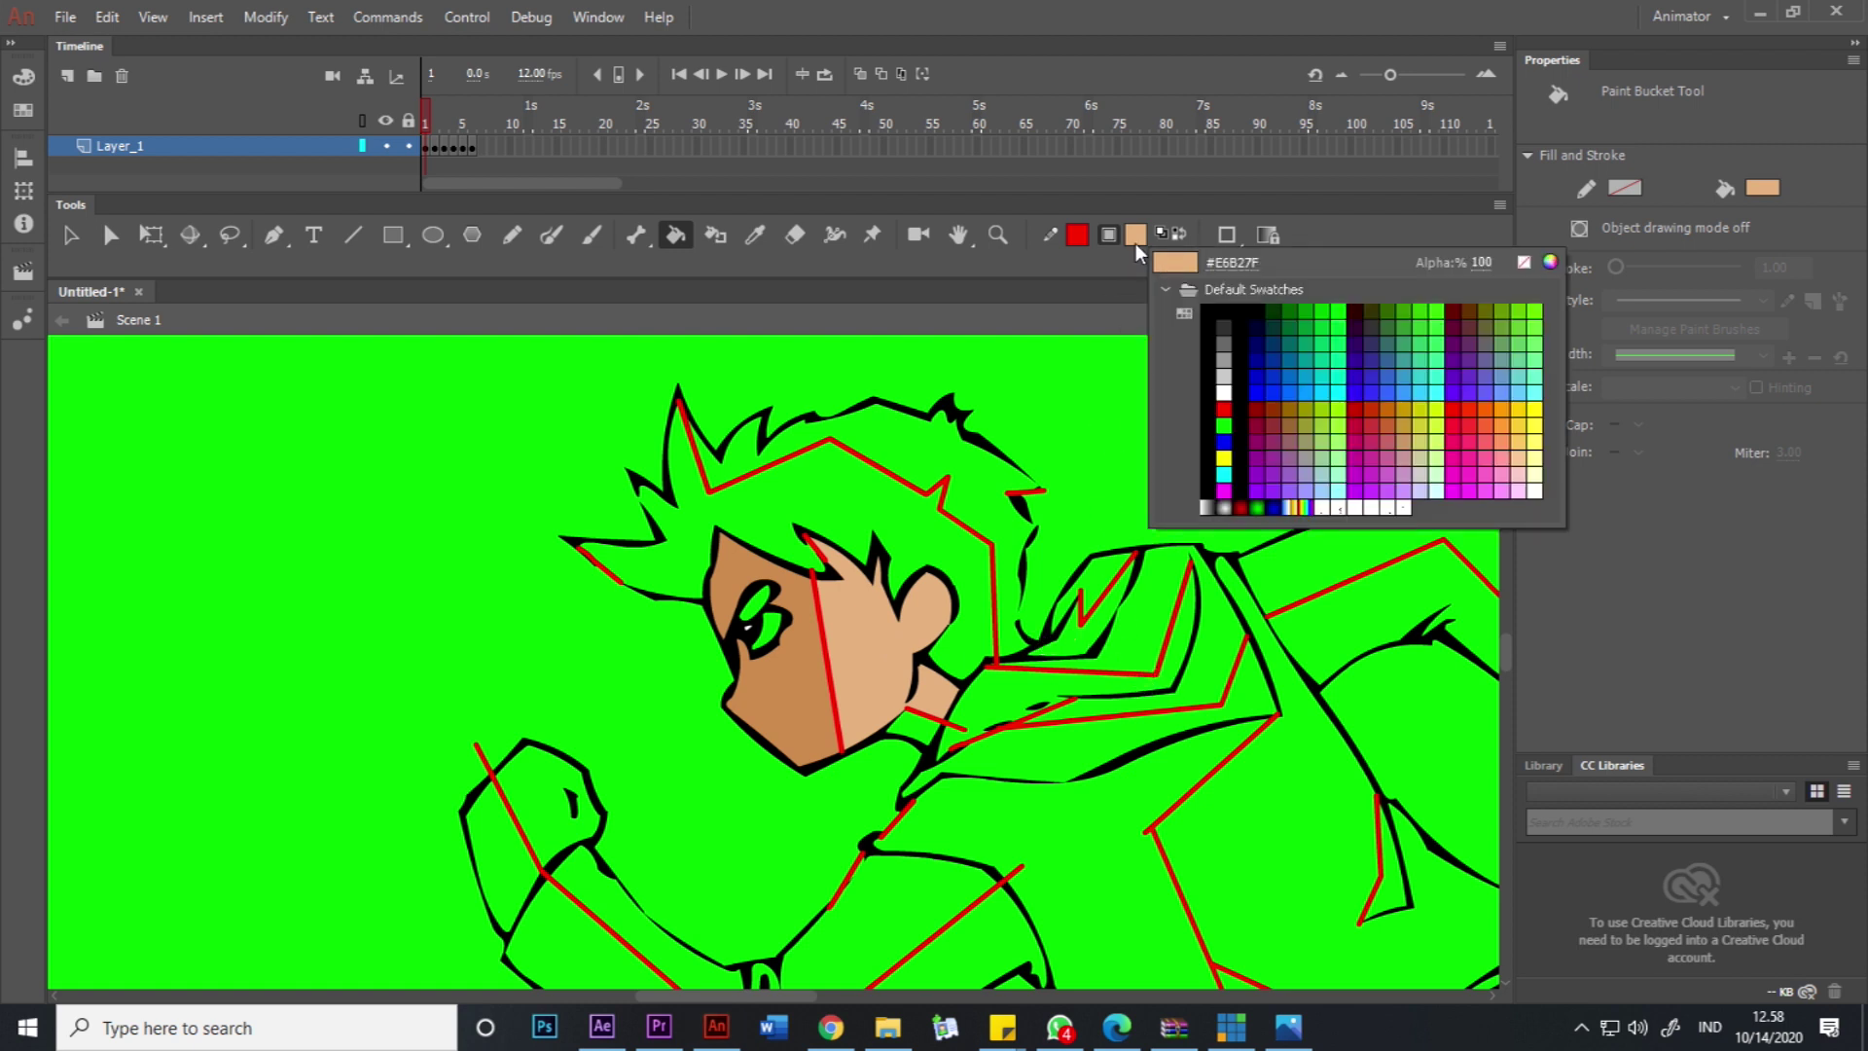
click(1226, 321)
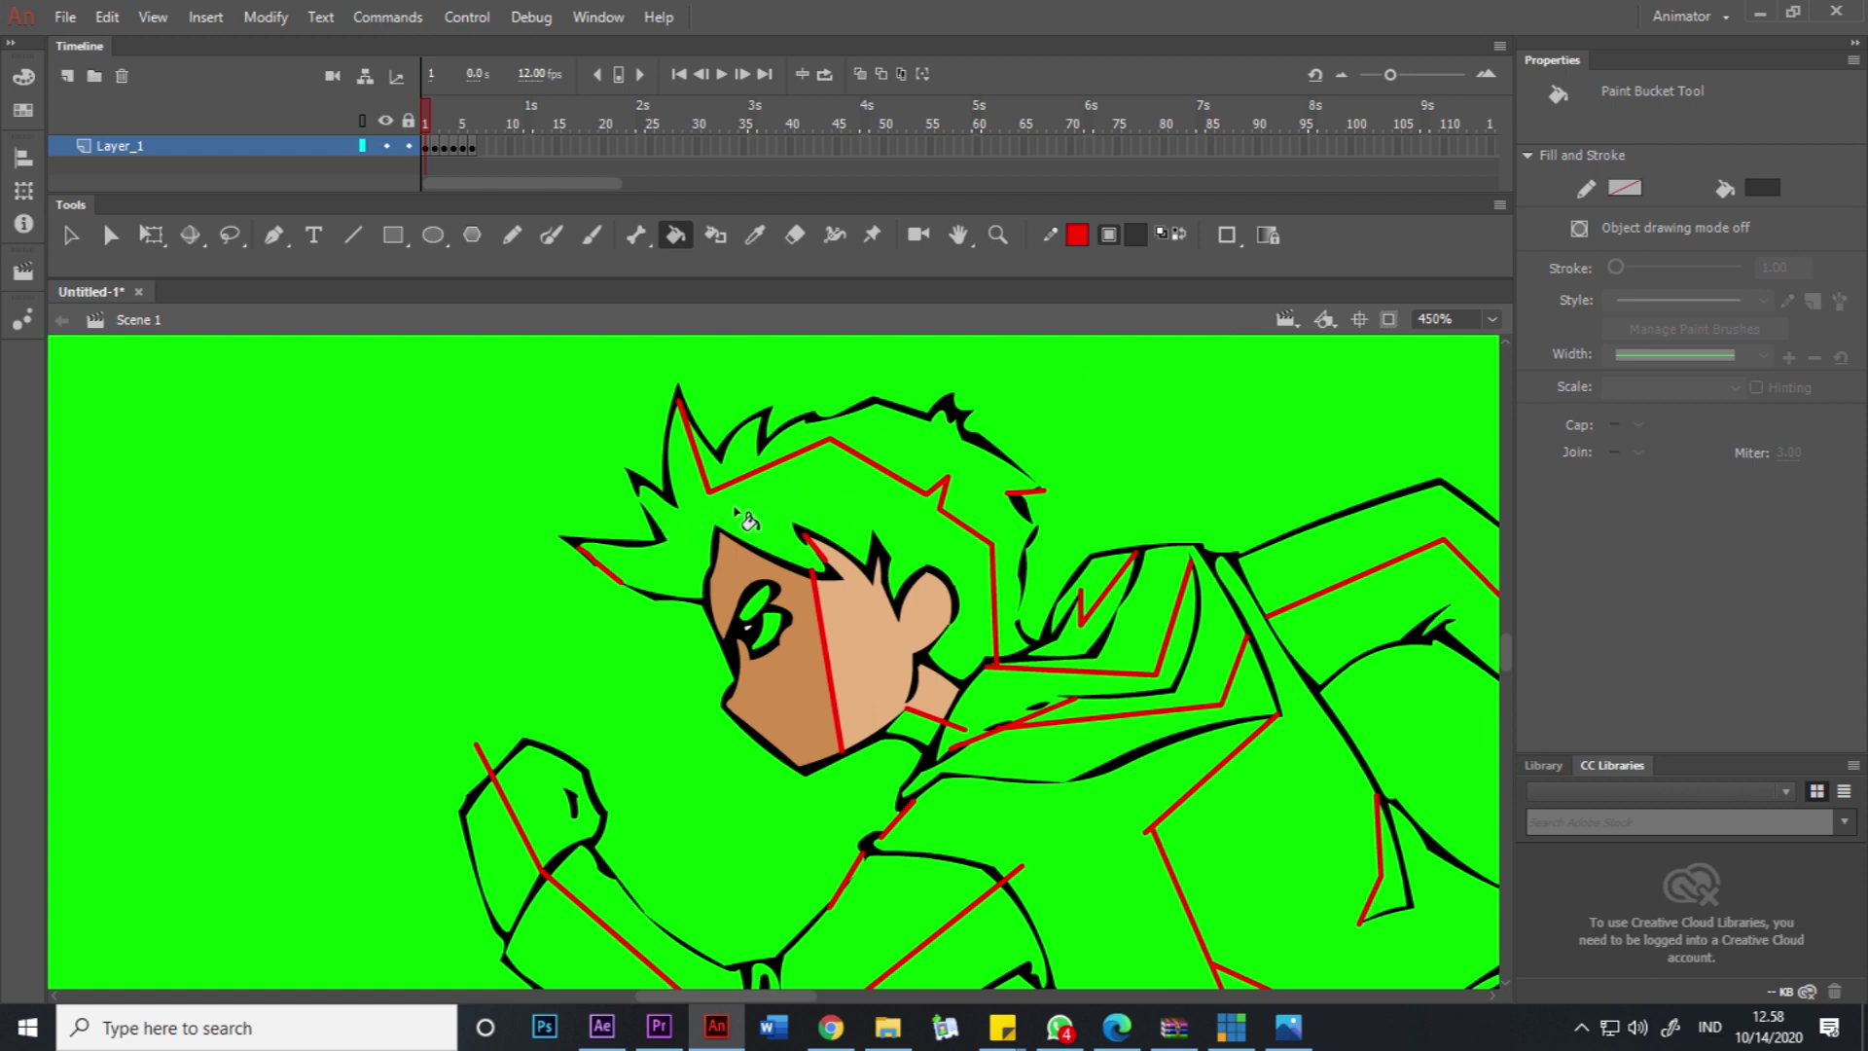
scroll(702, 525, up, 5)
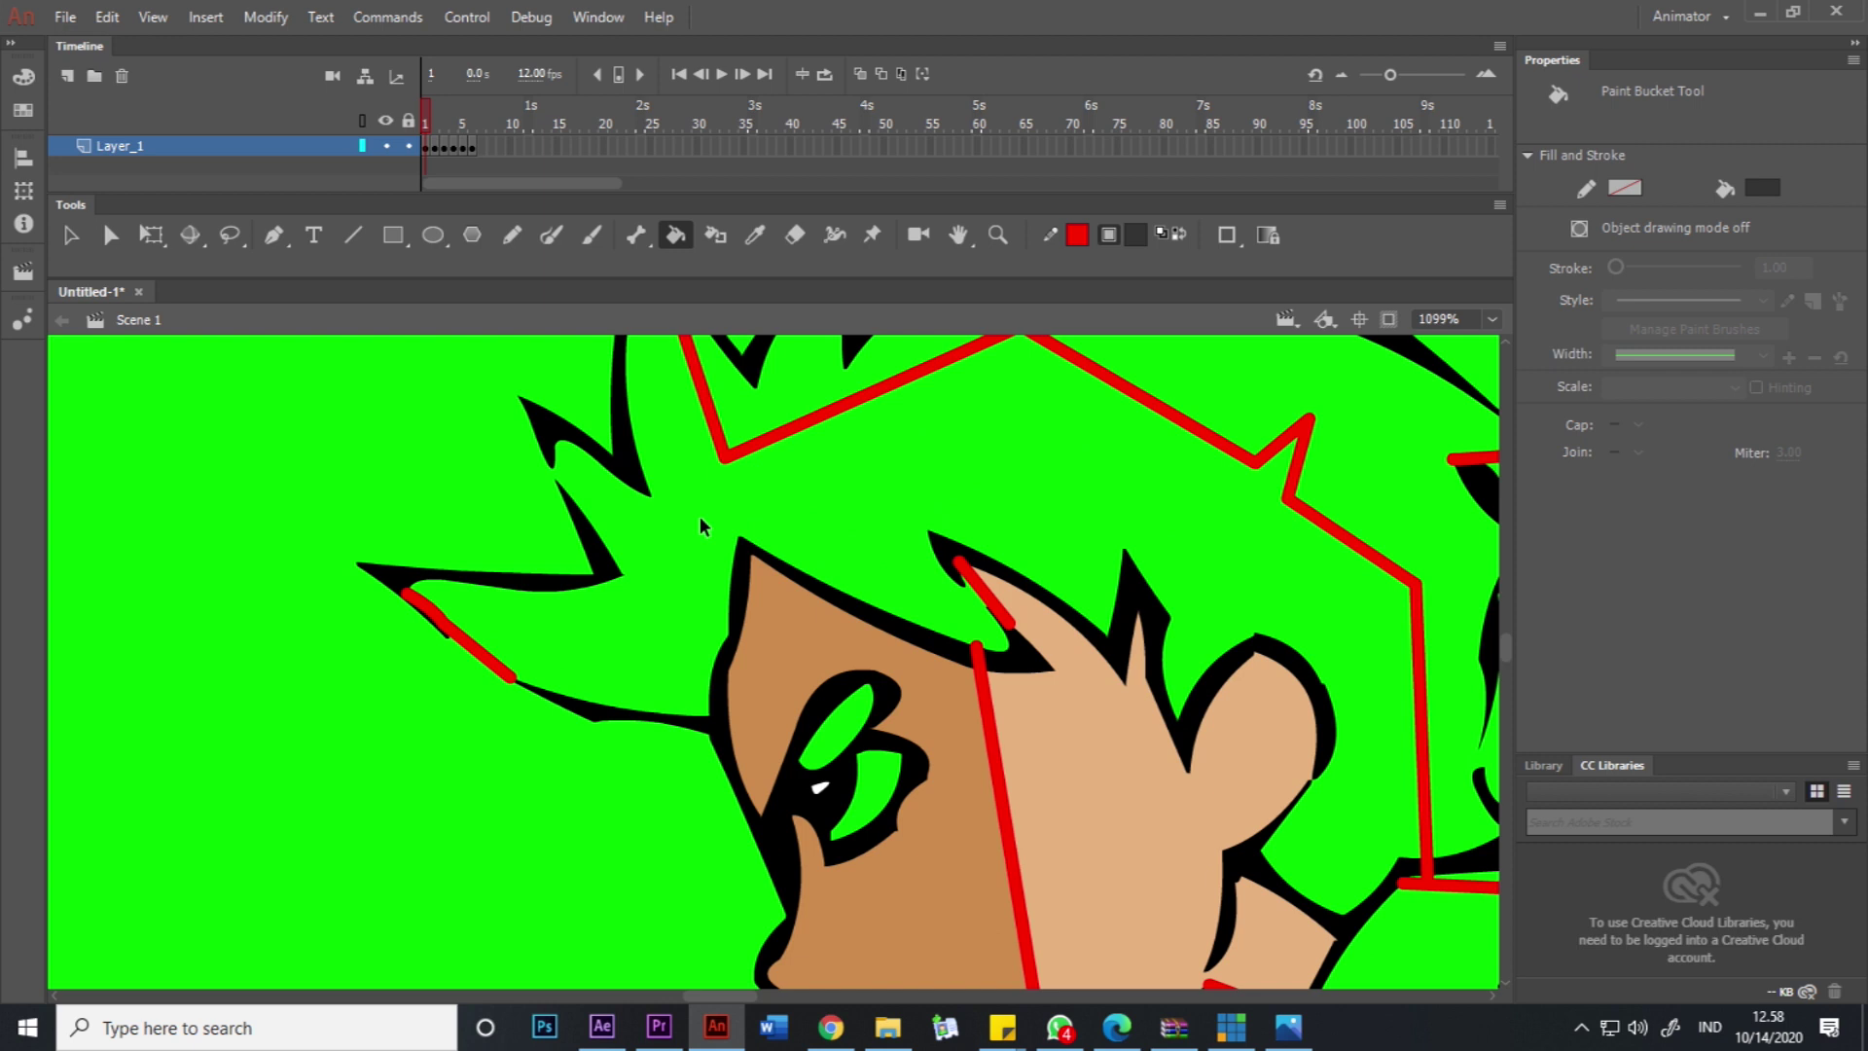
mouse_move(621, 485)
mouse_down()
mouse_move(721, 495)
mouse_move(639, 453)
mouse_up()
key(n)
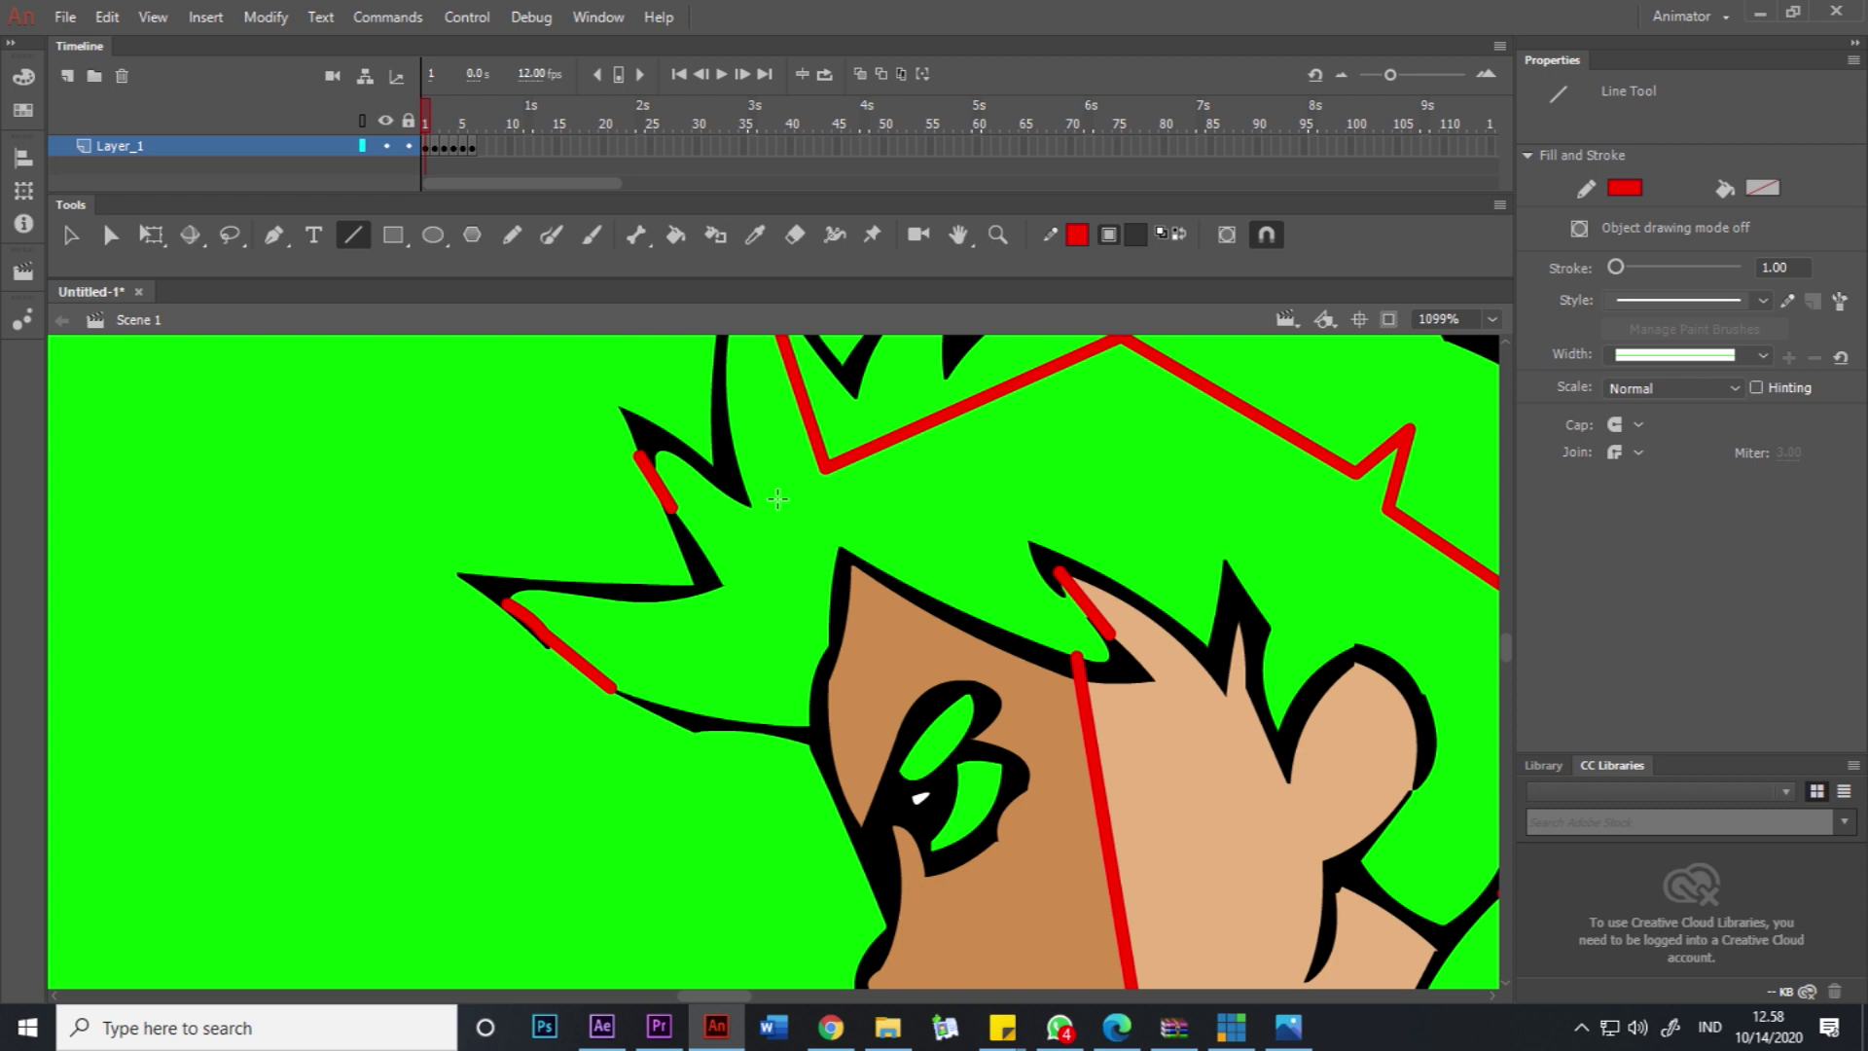
key(k)
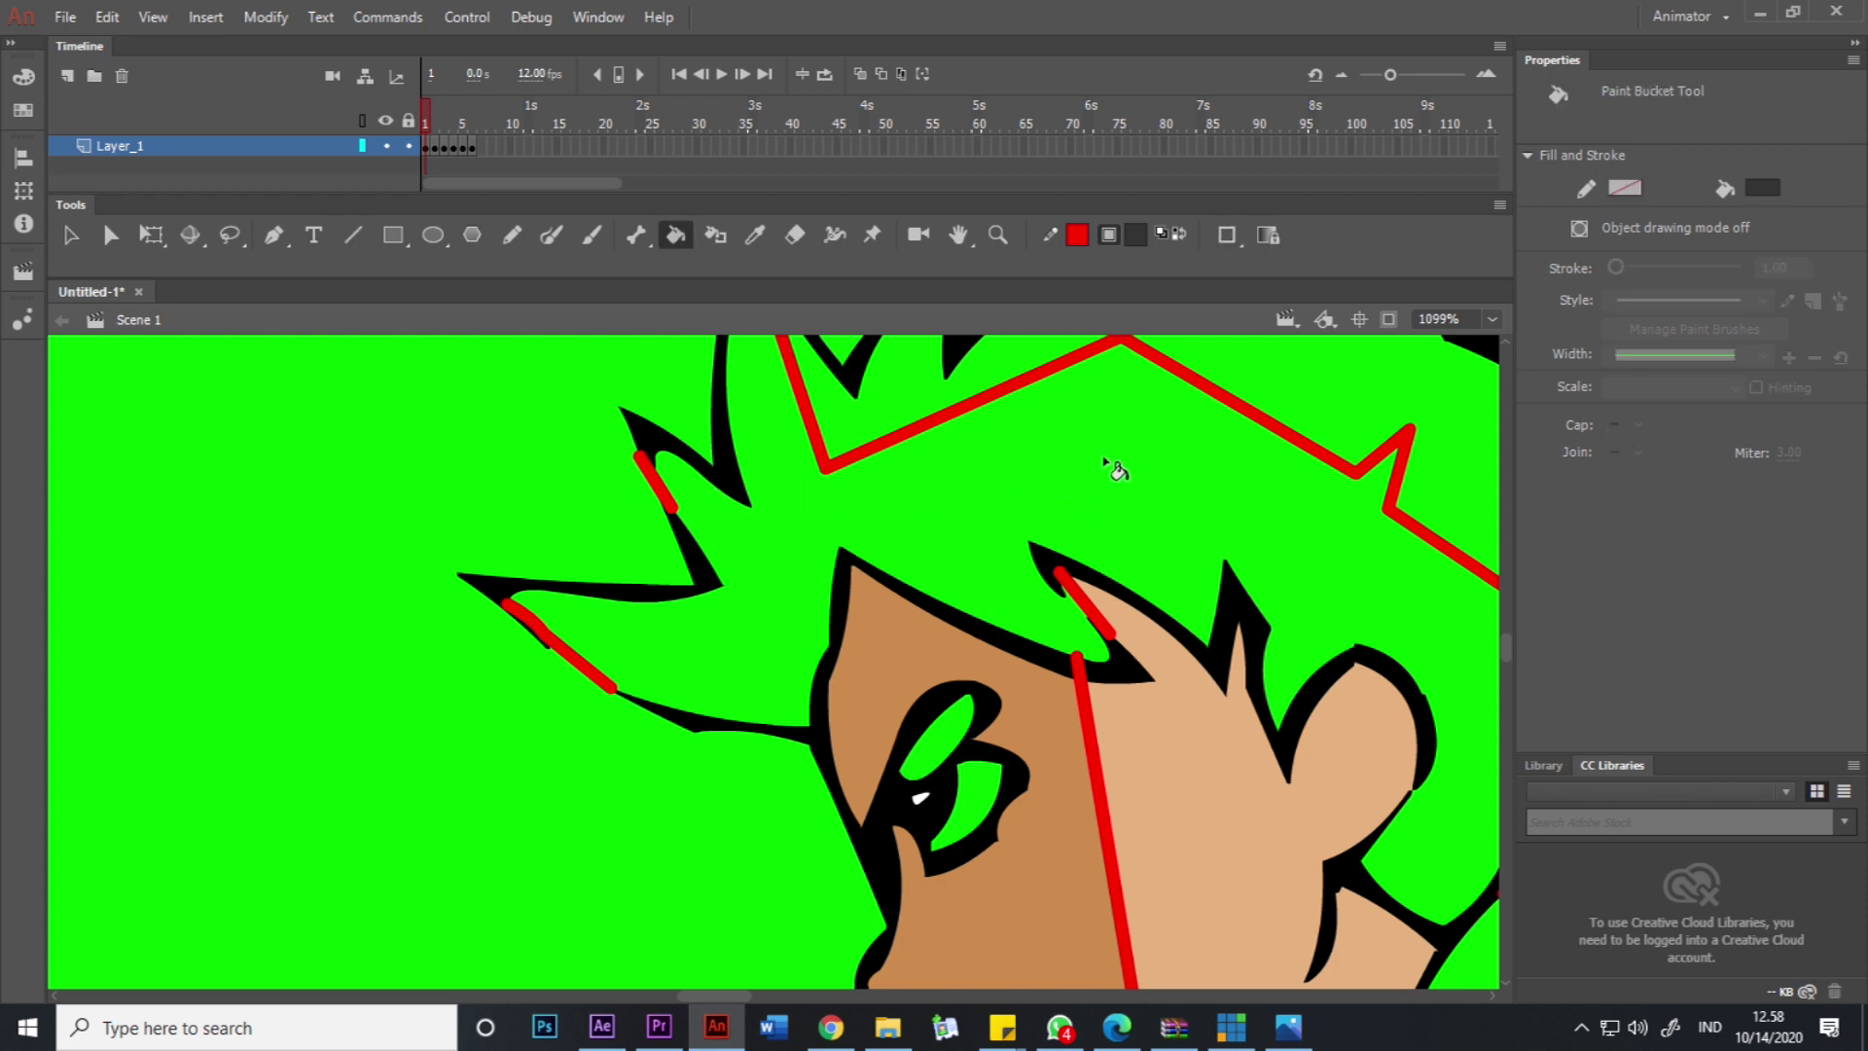
click(1117, 470)
Close the outline gaps at the back of frame 1's hair with red lines and fill the lit hair with grey #666666.
drag(1334, 509, 1092, 487)
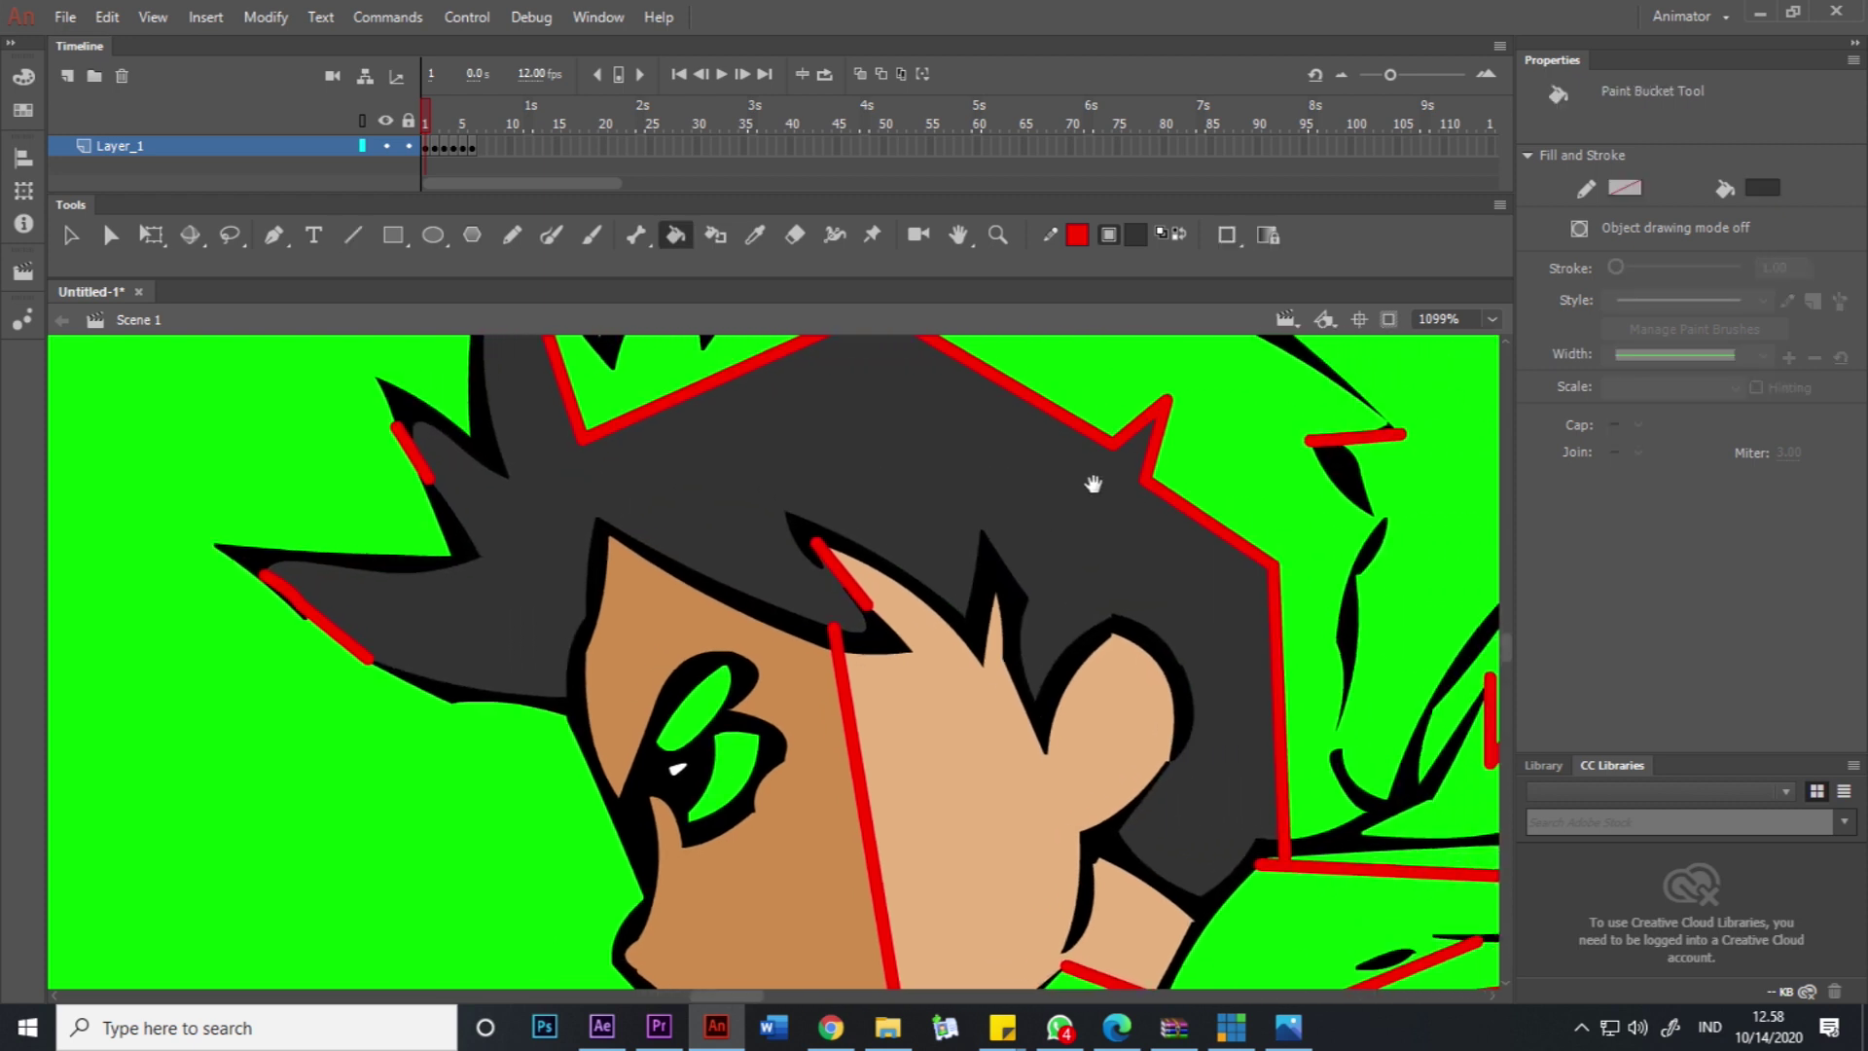
key(ctrl+minus)
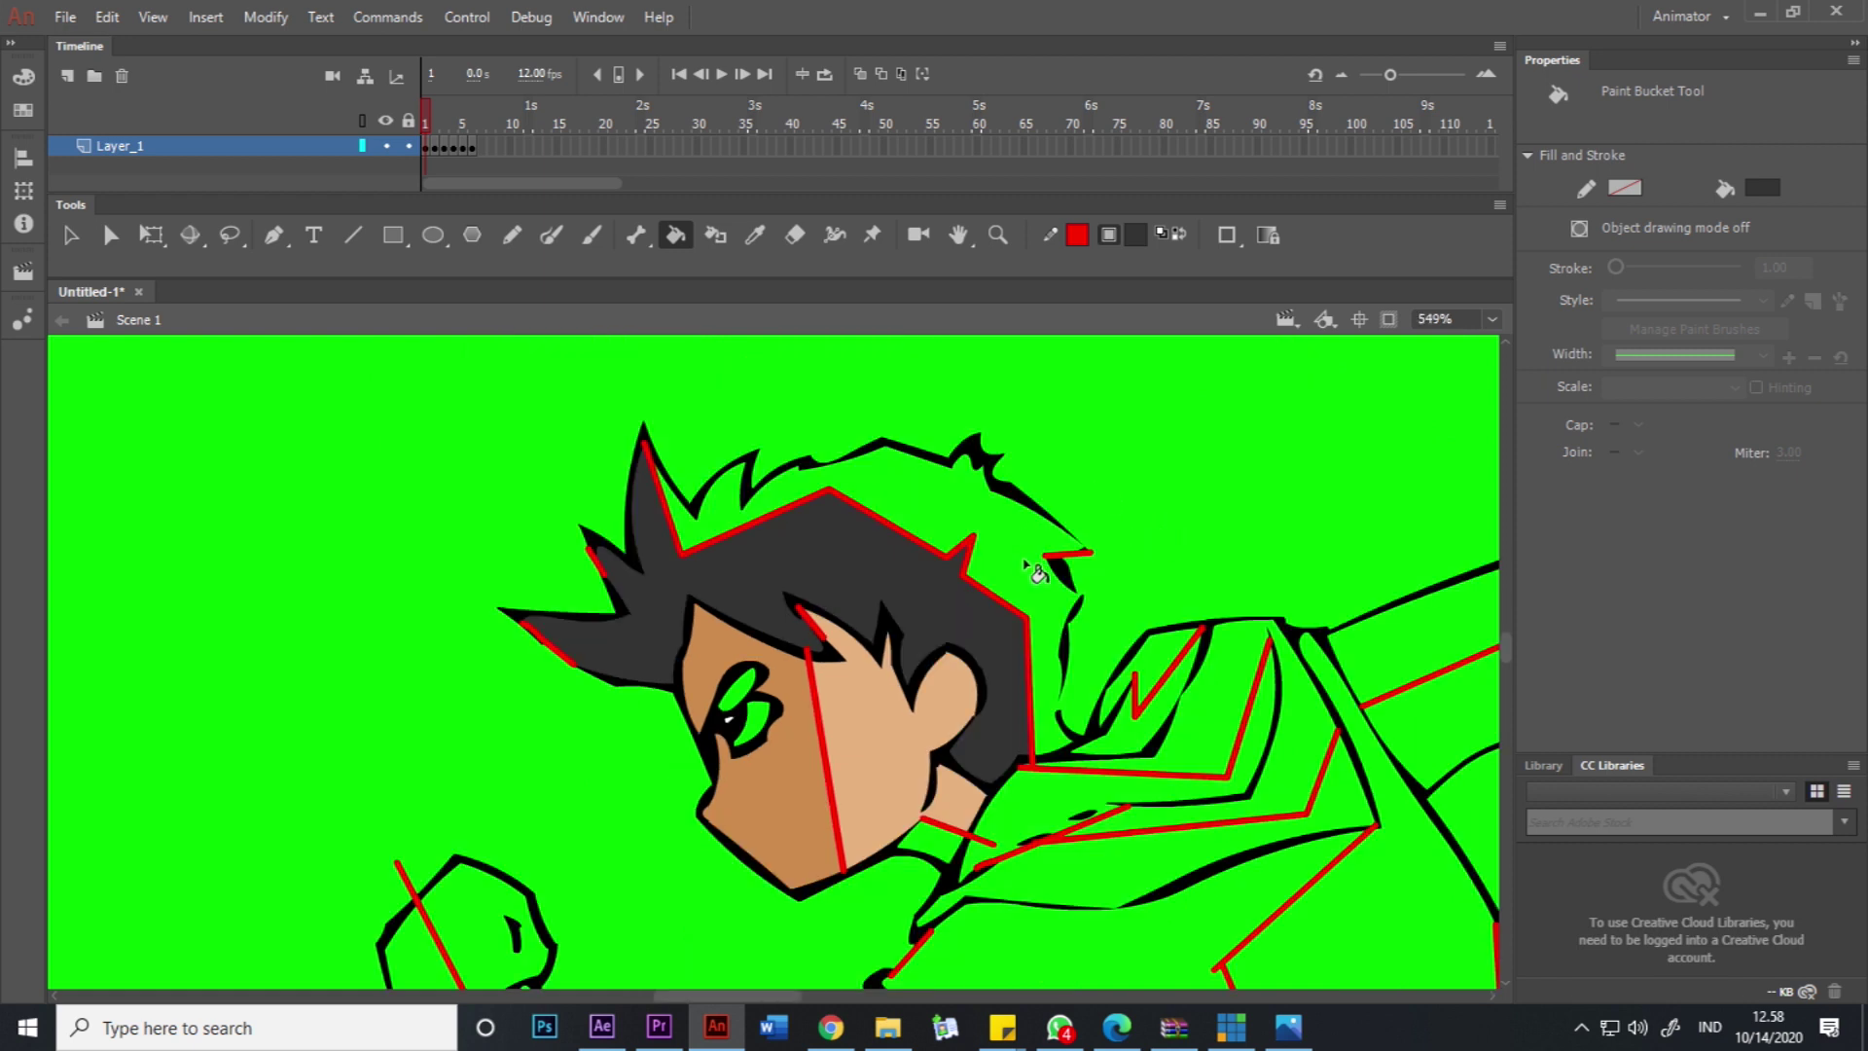
click(1137, 242)
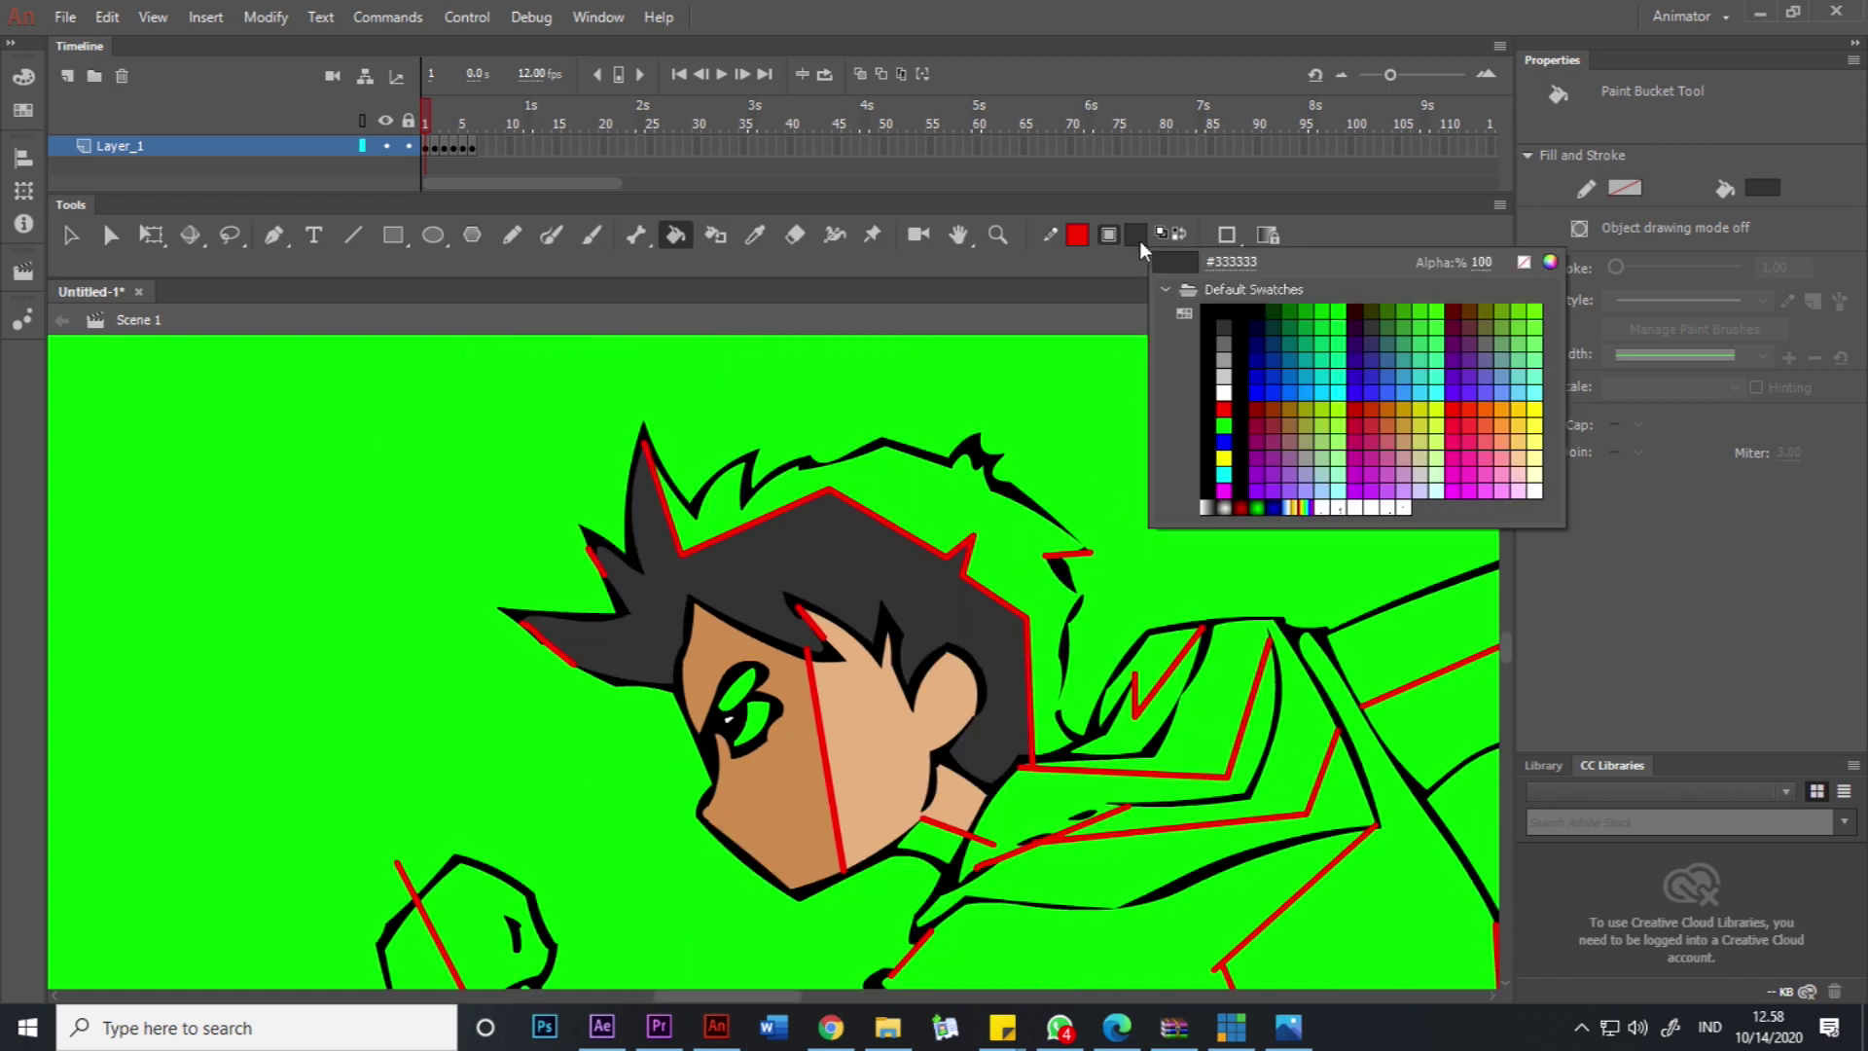
click(1226, 343)
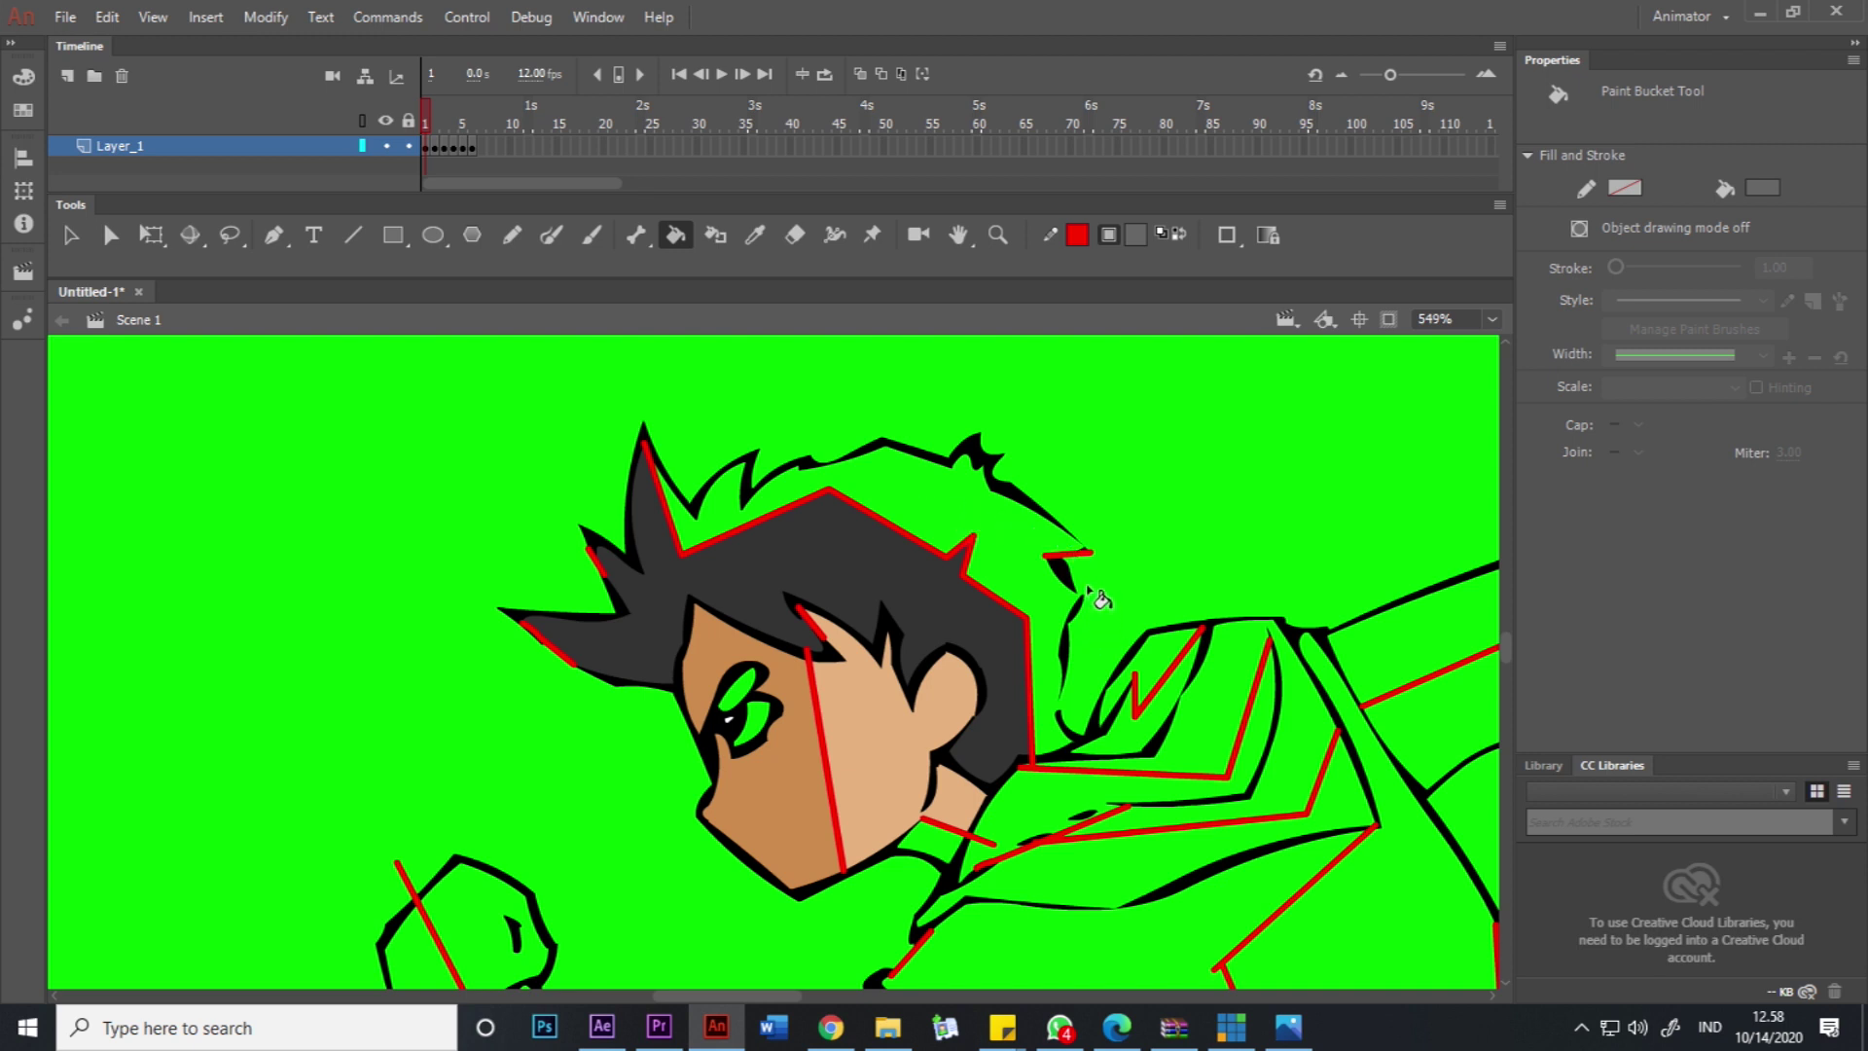
key(n)
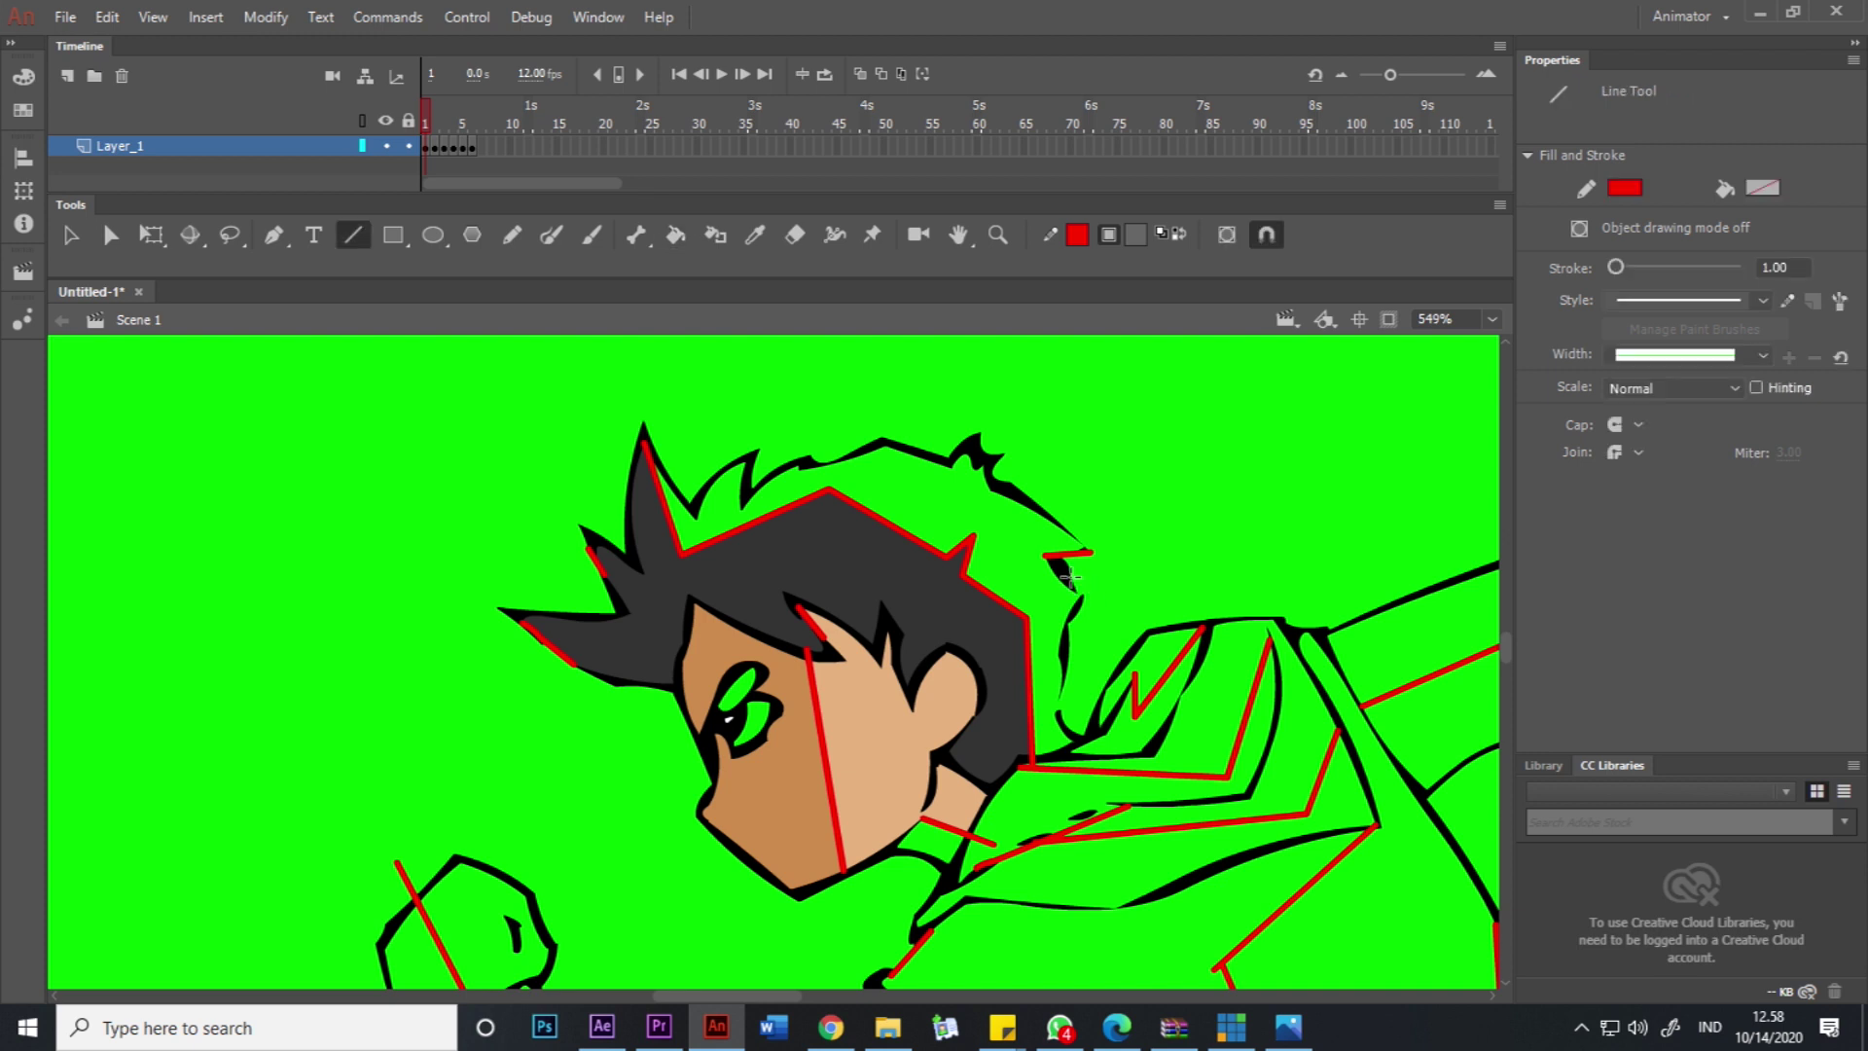
drag(1060, 665, 1059, 716)
key(k)
click(1021, 554)
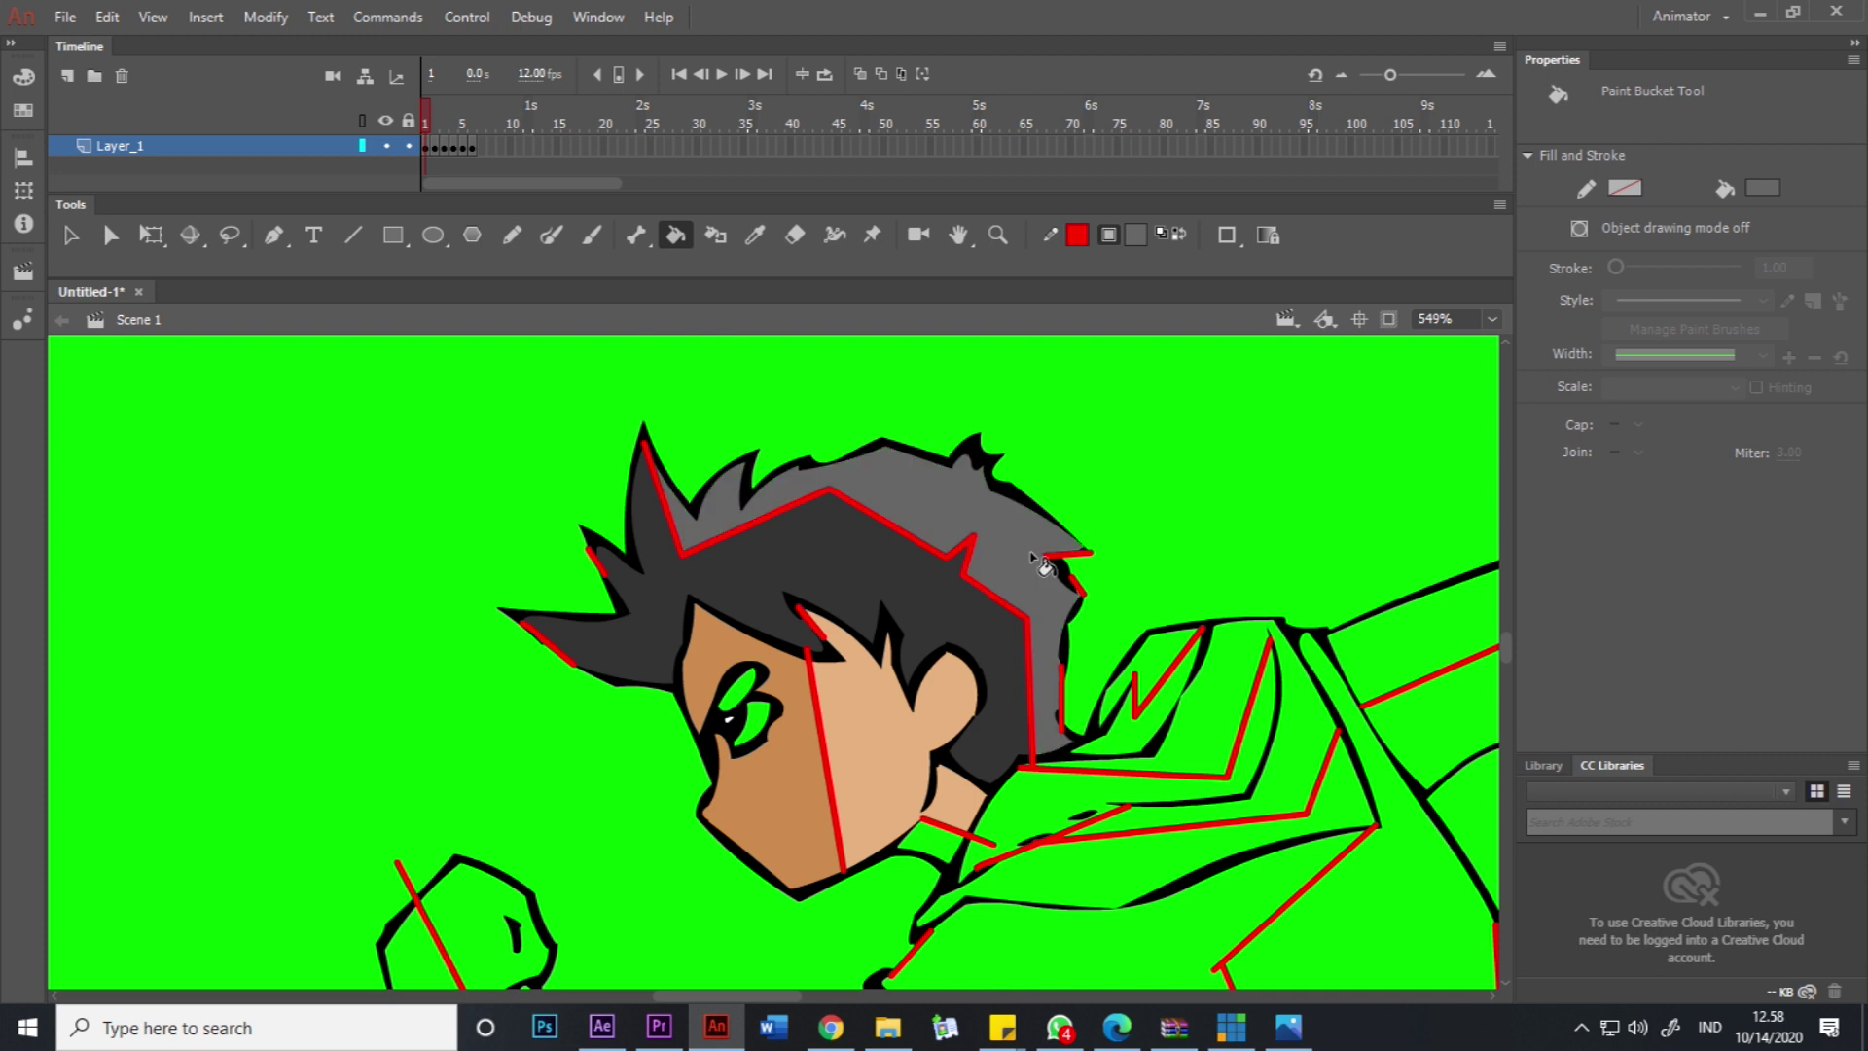
Fill the lit areas of frame 1's hood and collar with white.
mouse_move(1161, 580)
mouse_down()
mouse_move(1135, 530)
mouse_move(1280, 511)
mouse_move(1028, 457)
mouse_move(1051, 352)
mouse_up()
click(1135, 234)
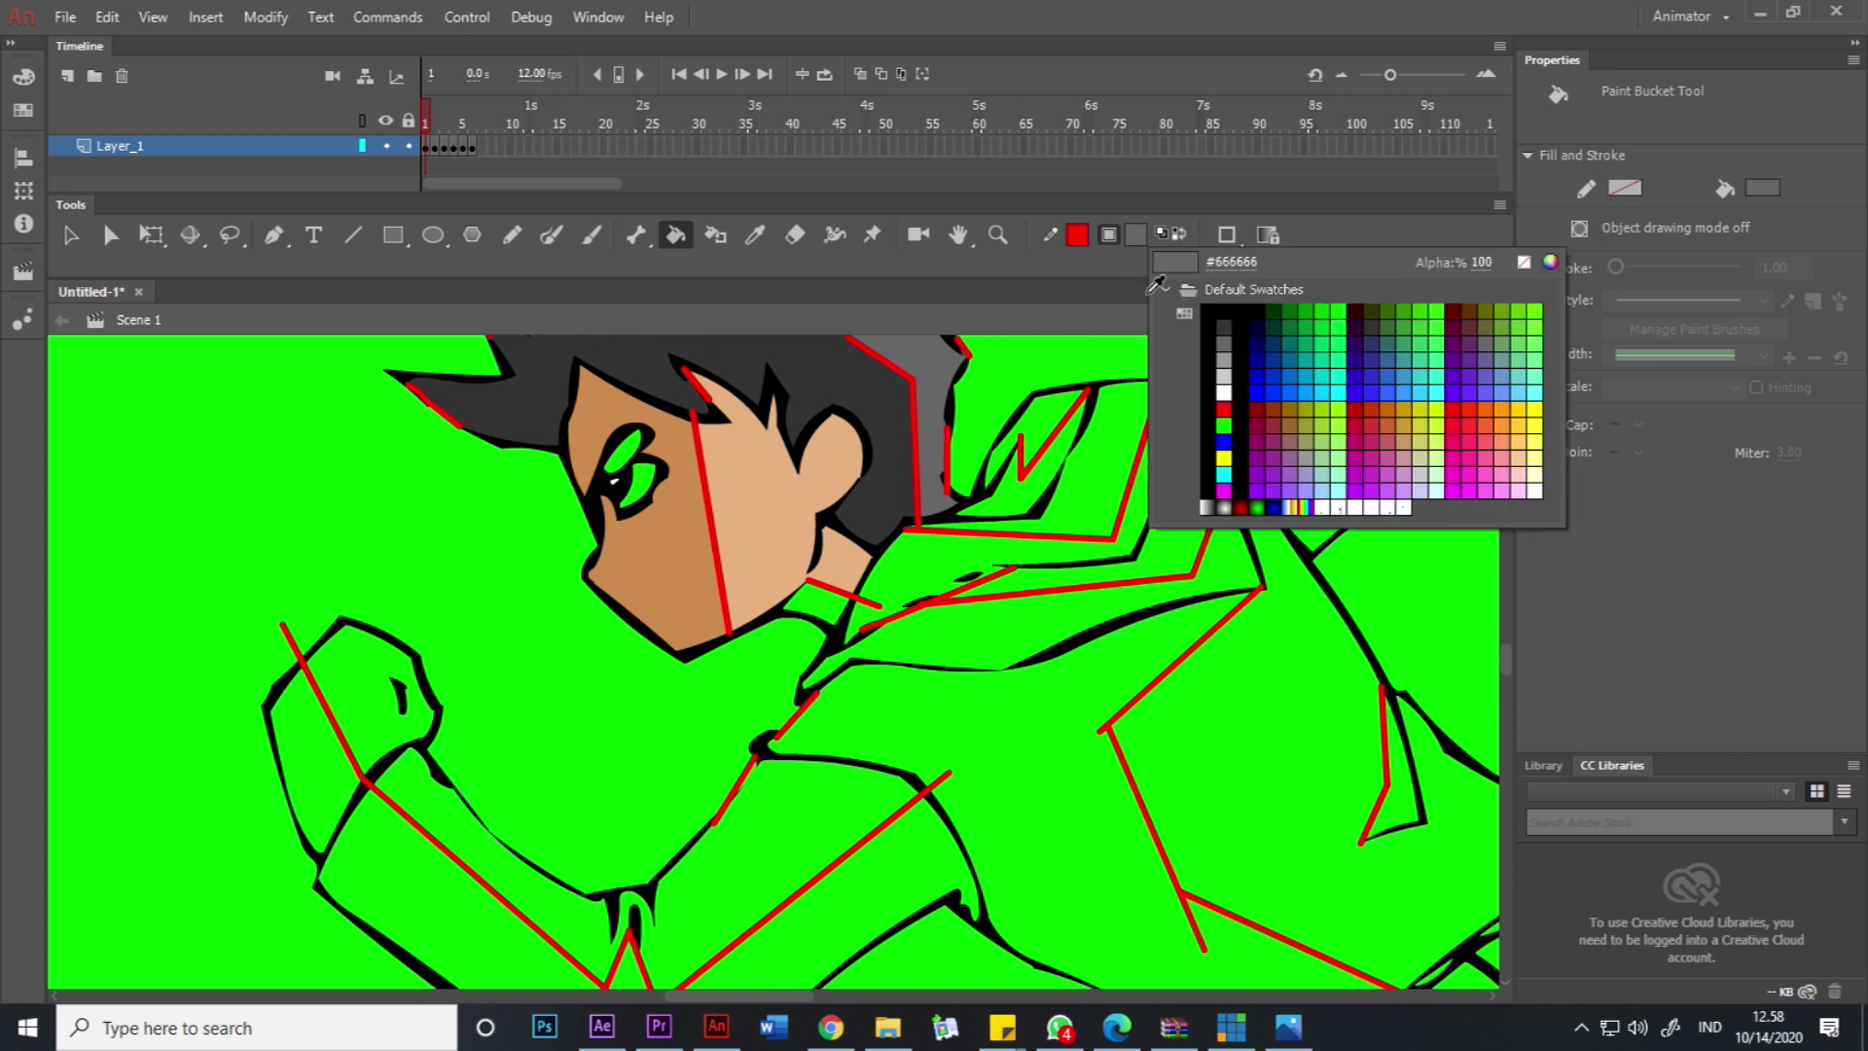
click(1210, 378)
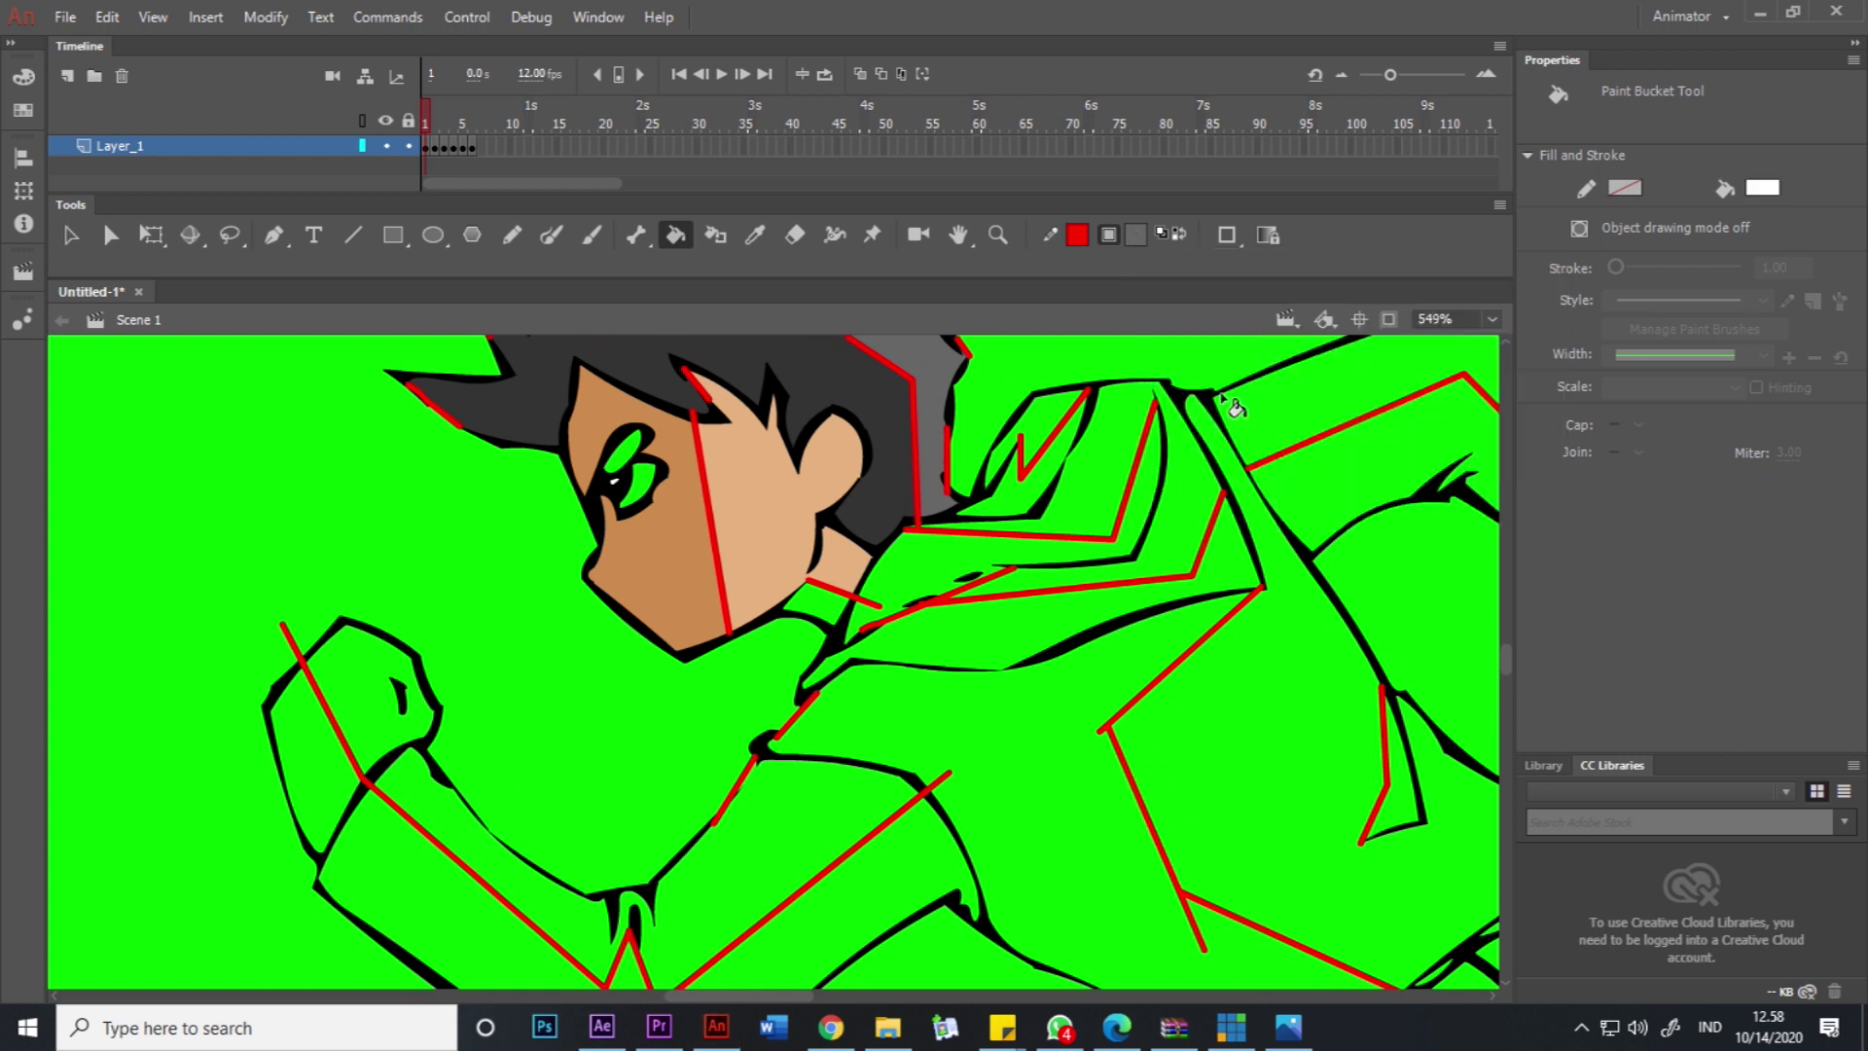
click(1106, 488)
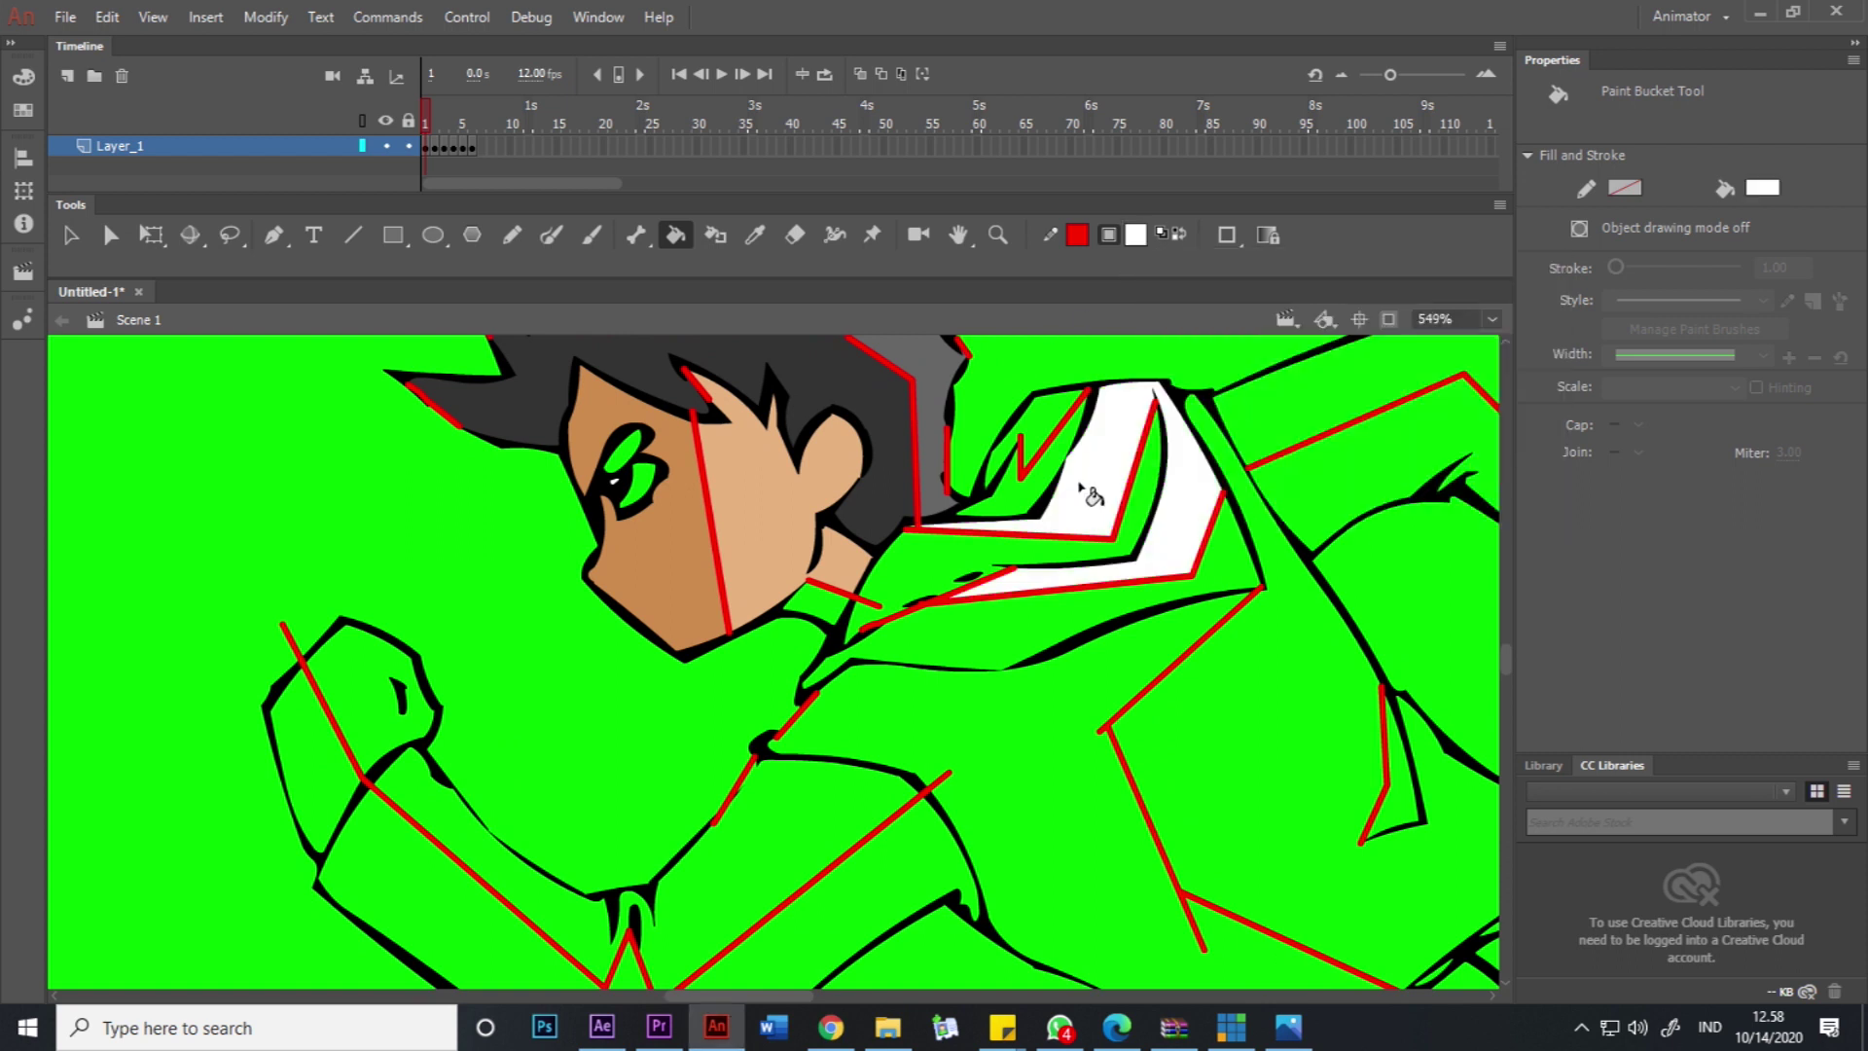
Fill the shaded areas of frame 1's collar, front sleeve and rear sleeve with light grey.
click(1136, 235)
click(1223, 378)
click(1232, 556)
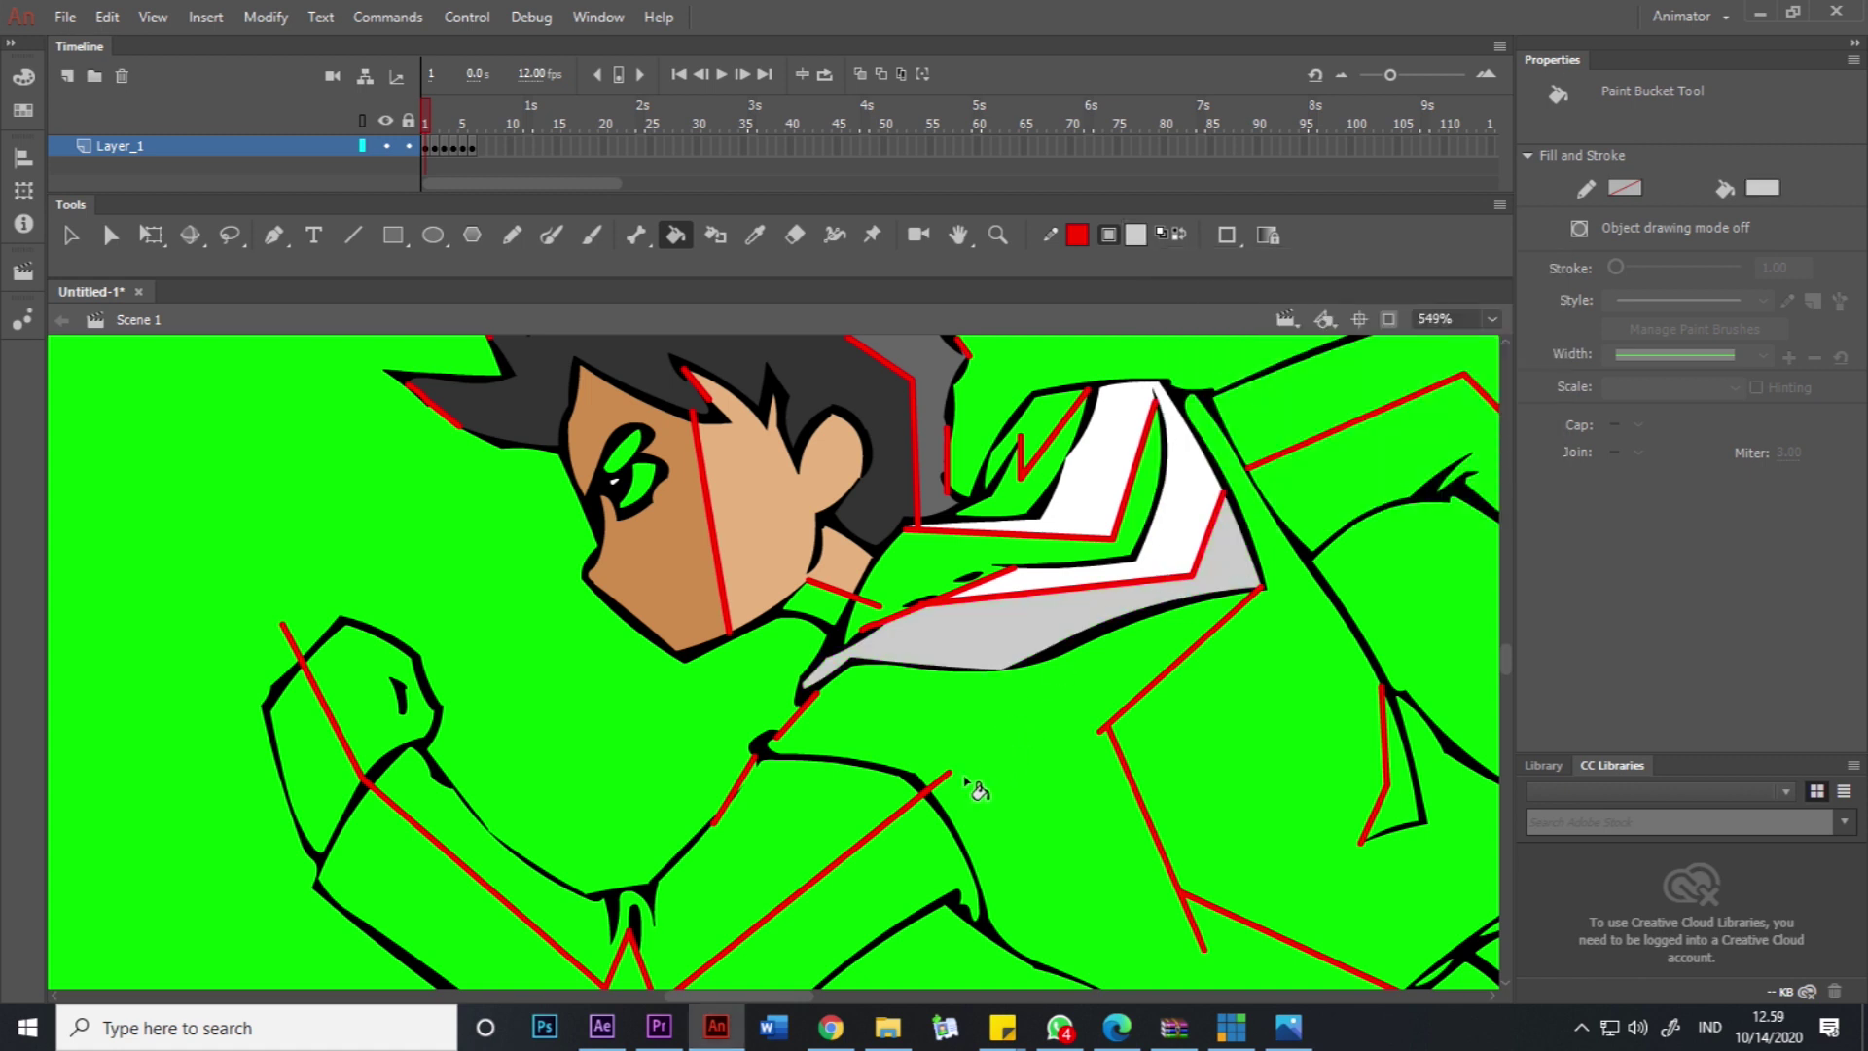
drag(961, 771, 1029, 647)
click(1012, 710)
drag(1238, 657, 1084, 498)
click(1075, 490)
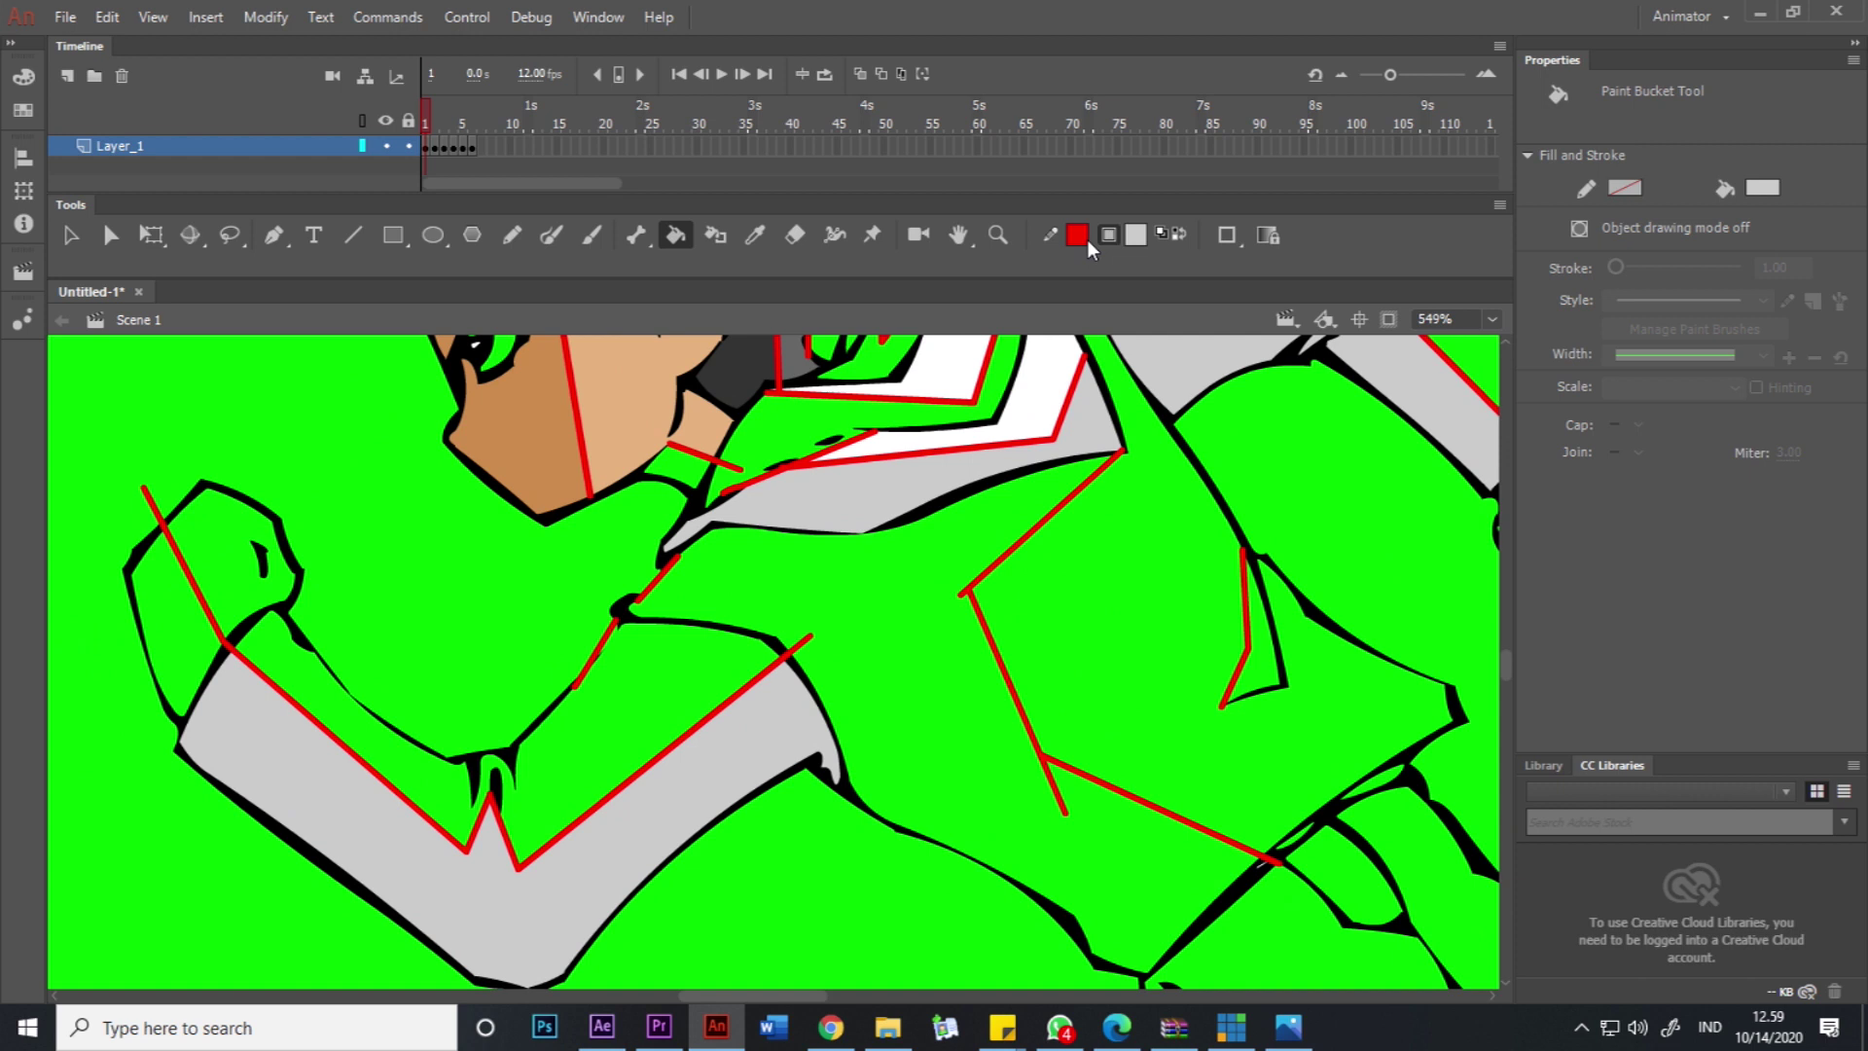
Fill the shaded front of frame 1's torso with dark reddish brown and its lit back with orange-brown.
click(1136, 234)
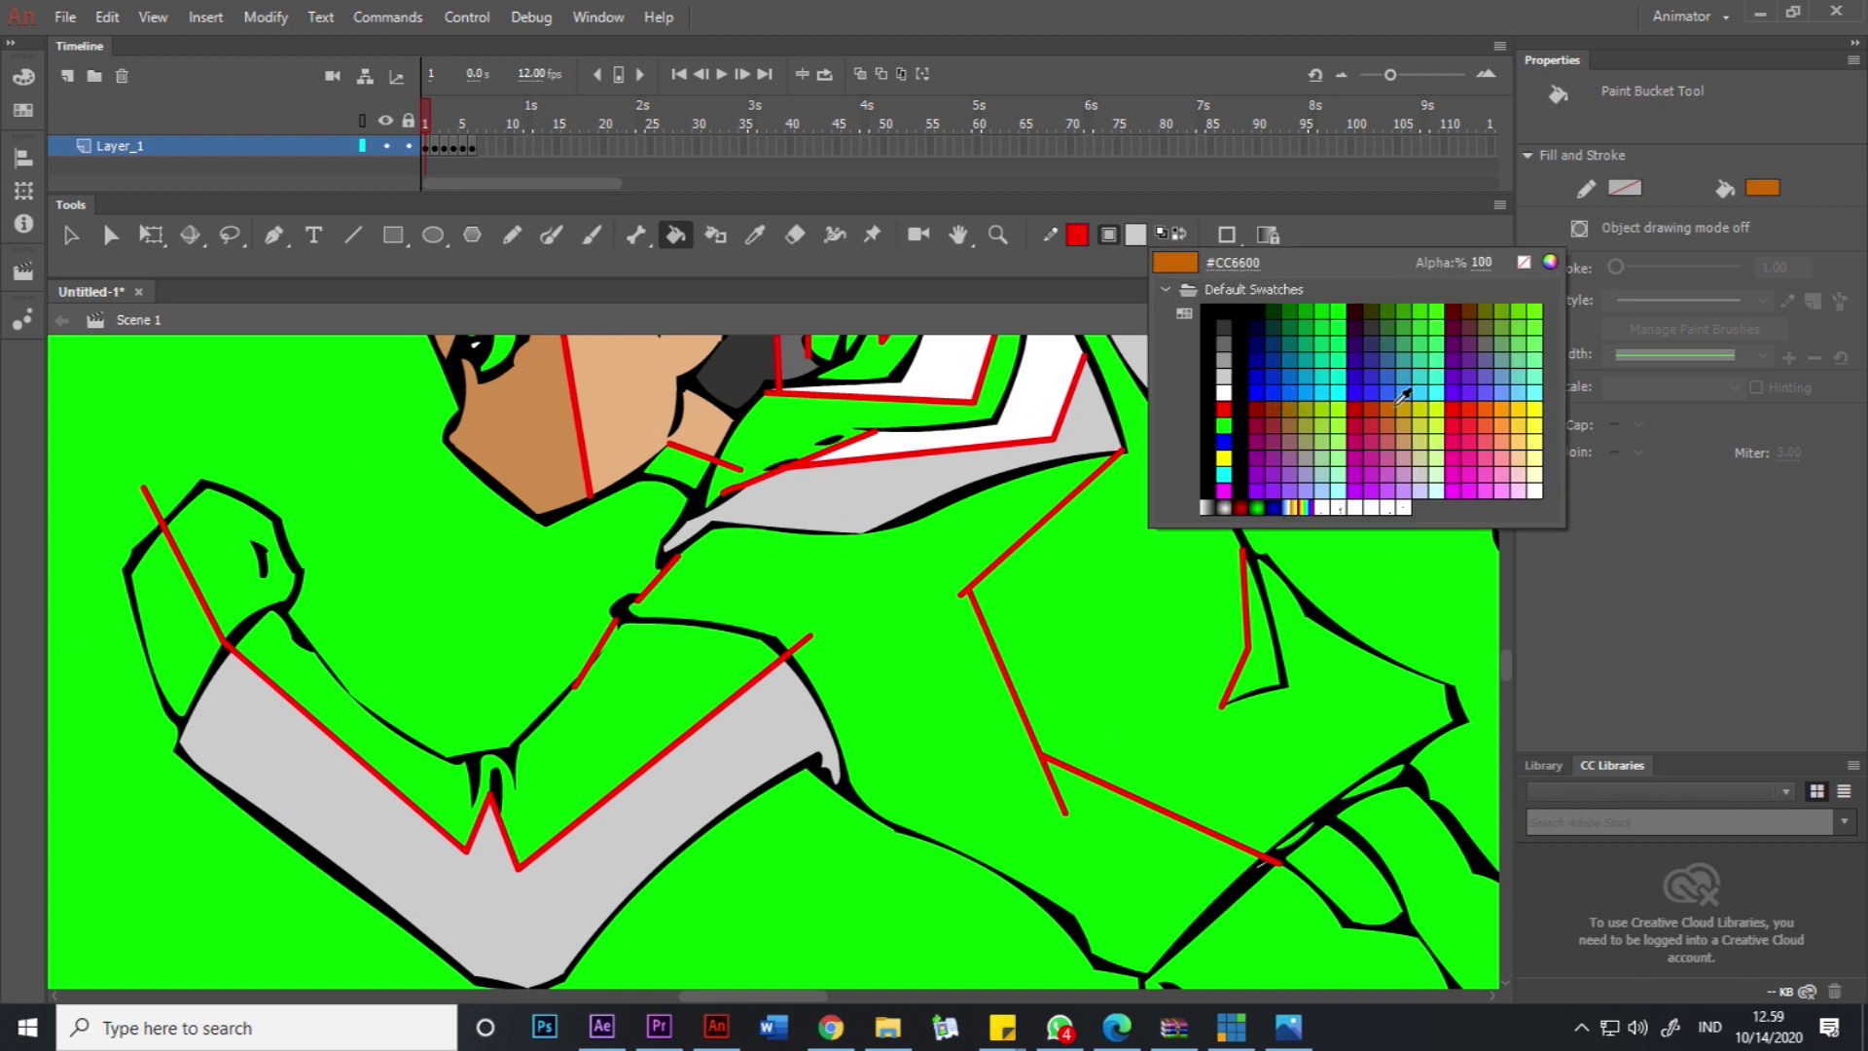
click(1270, 409)
click(919, 567)
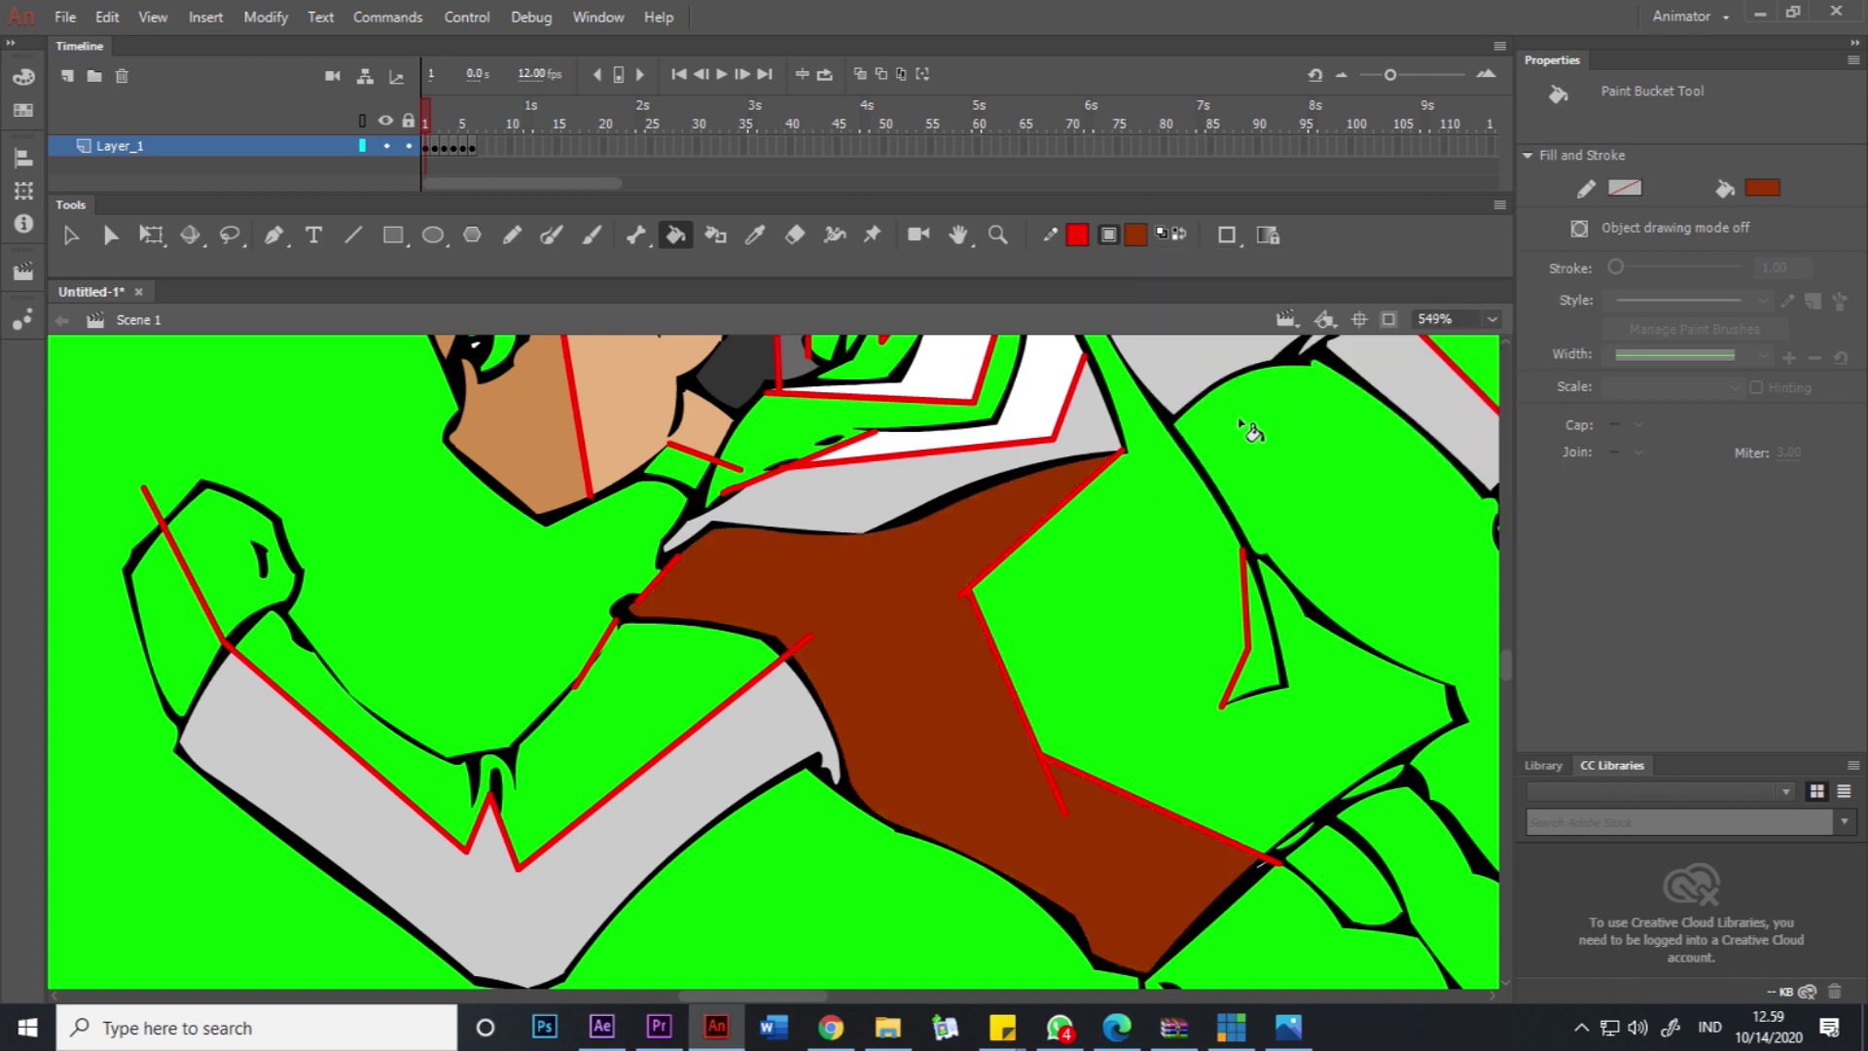
click(1135, 237)
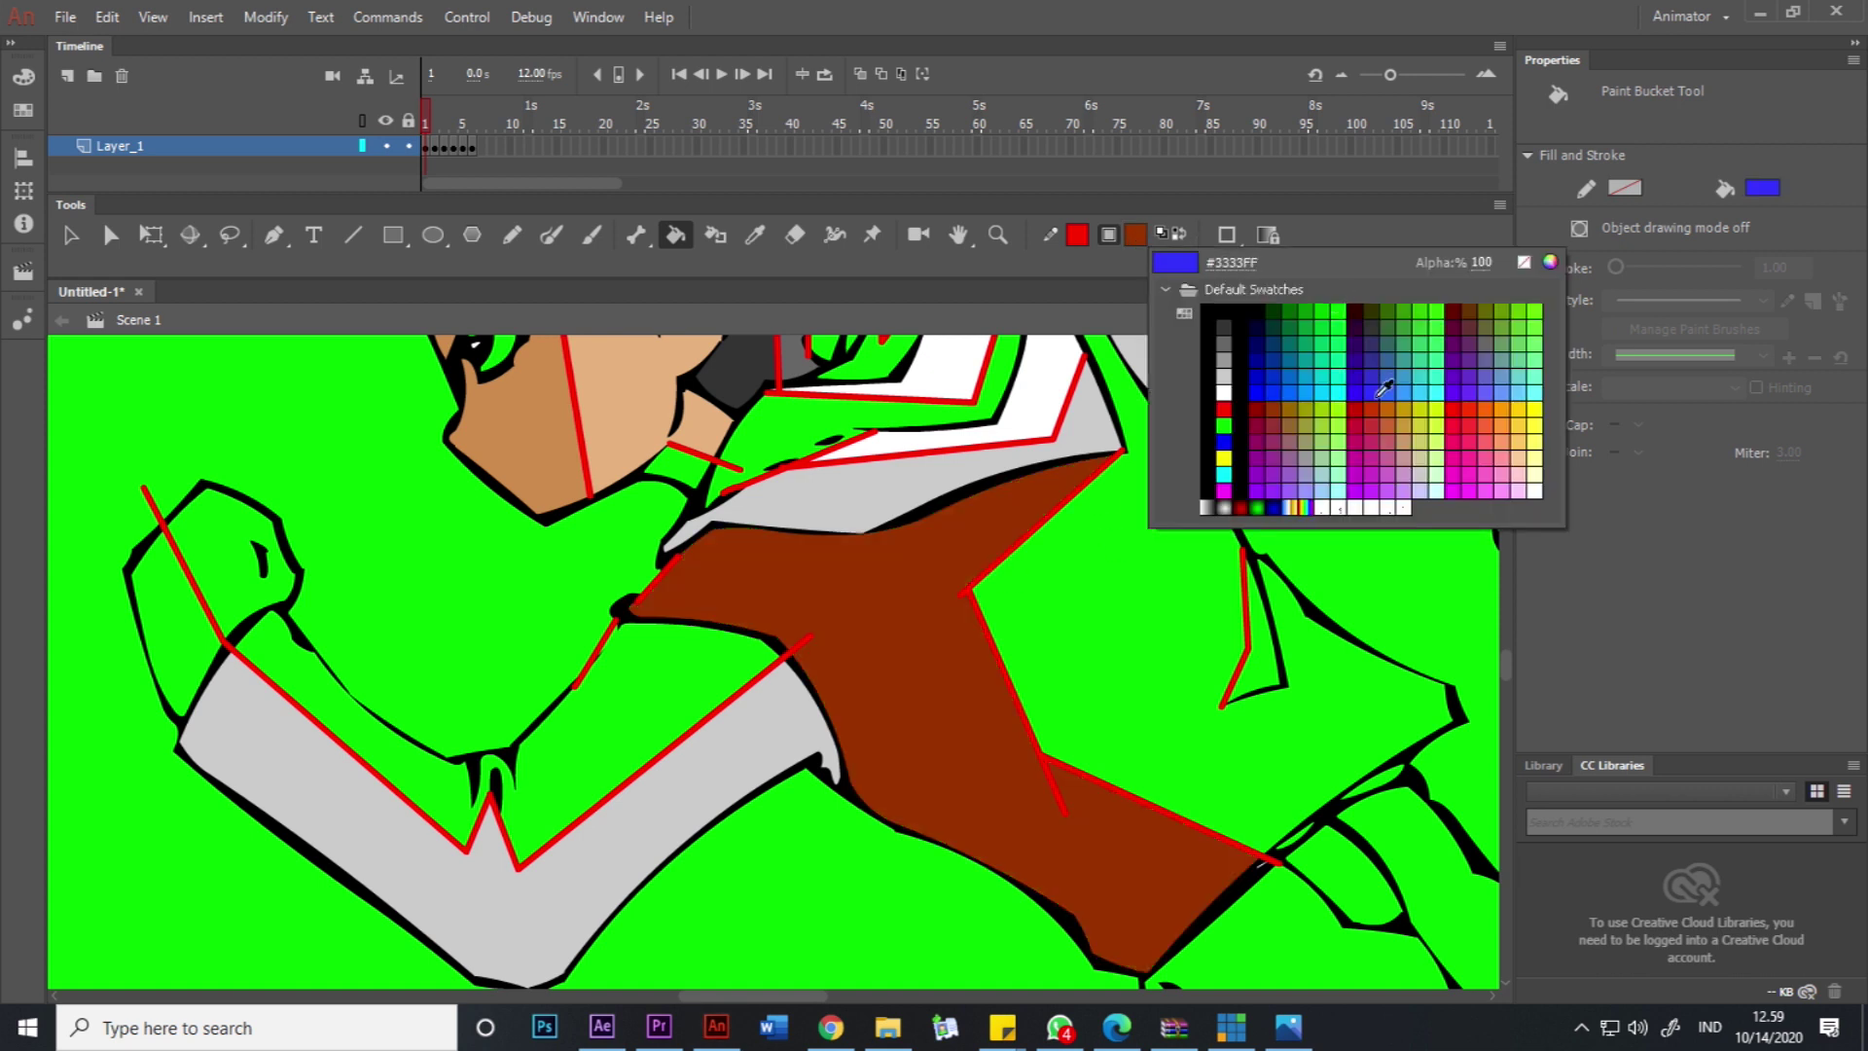
click(1395, 397)
click(1159, 572)
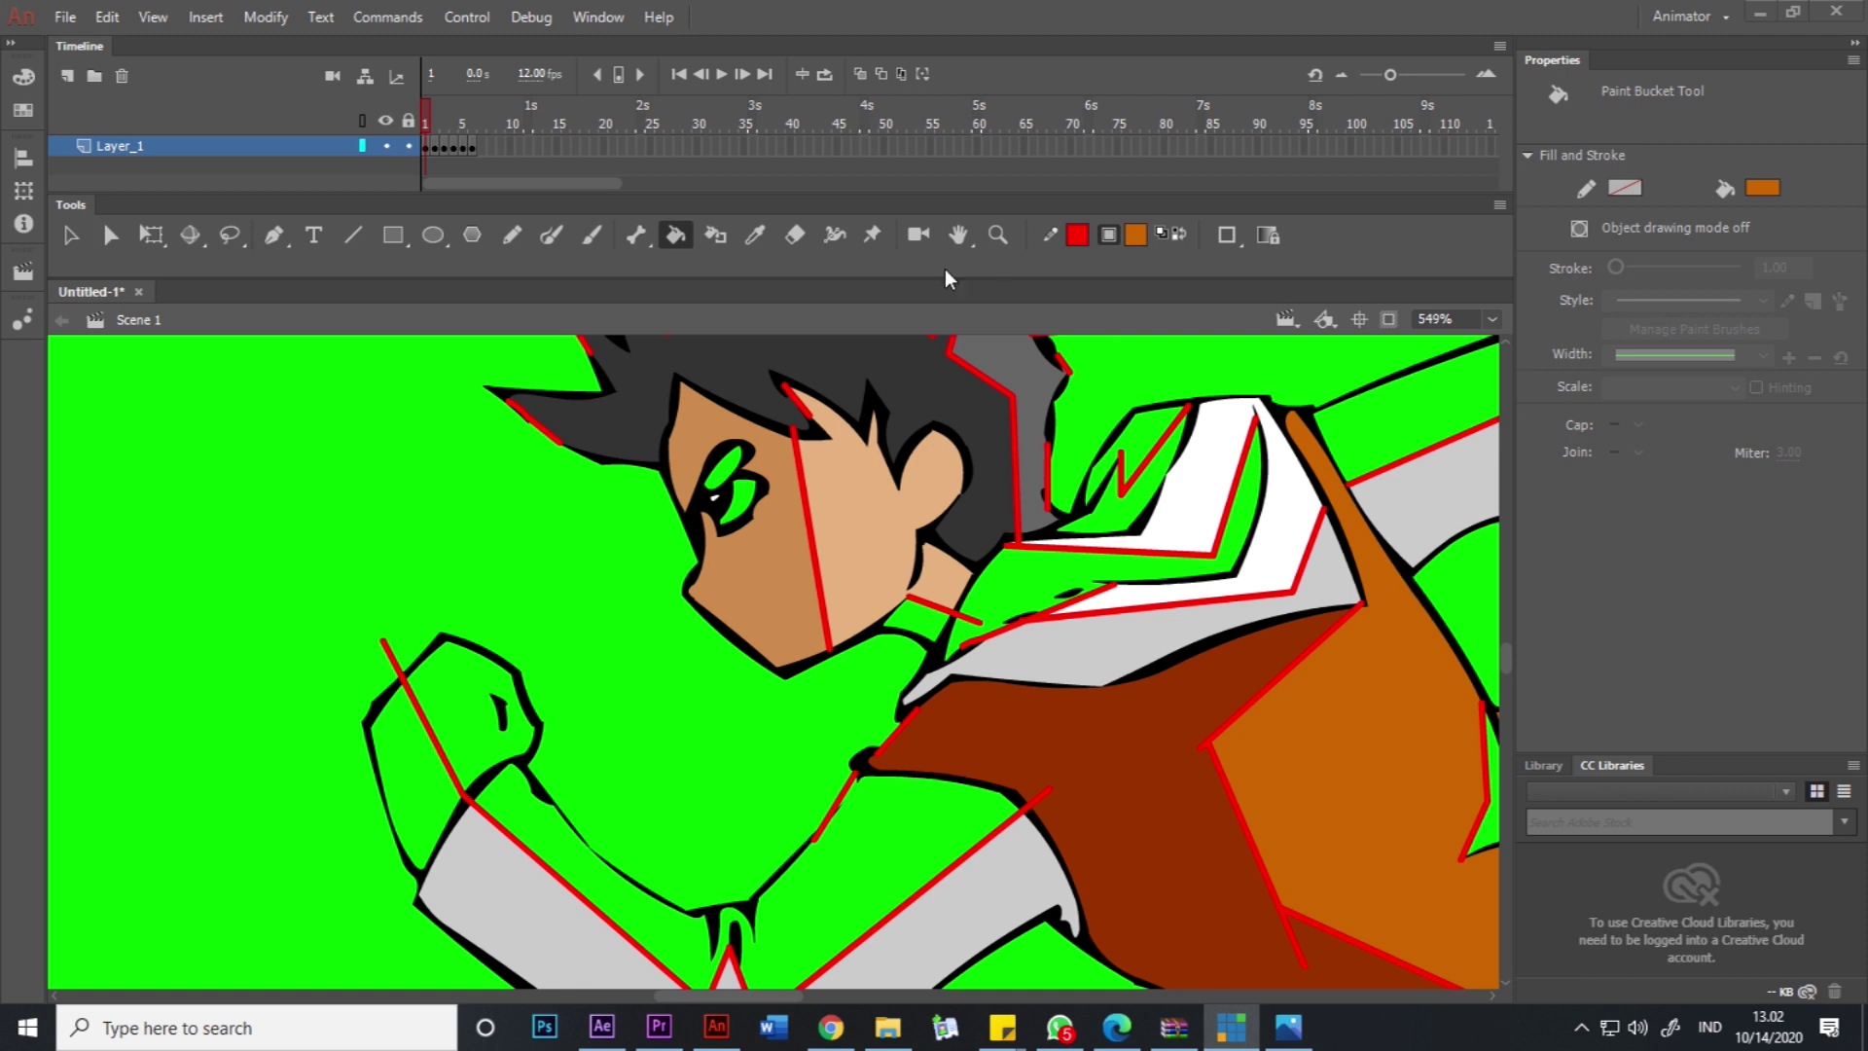
click(70, 234)
drag(1381, 591, 888, 574)
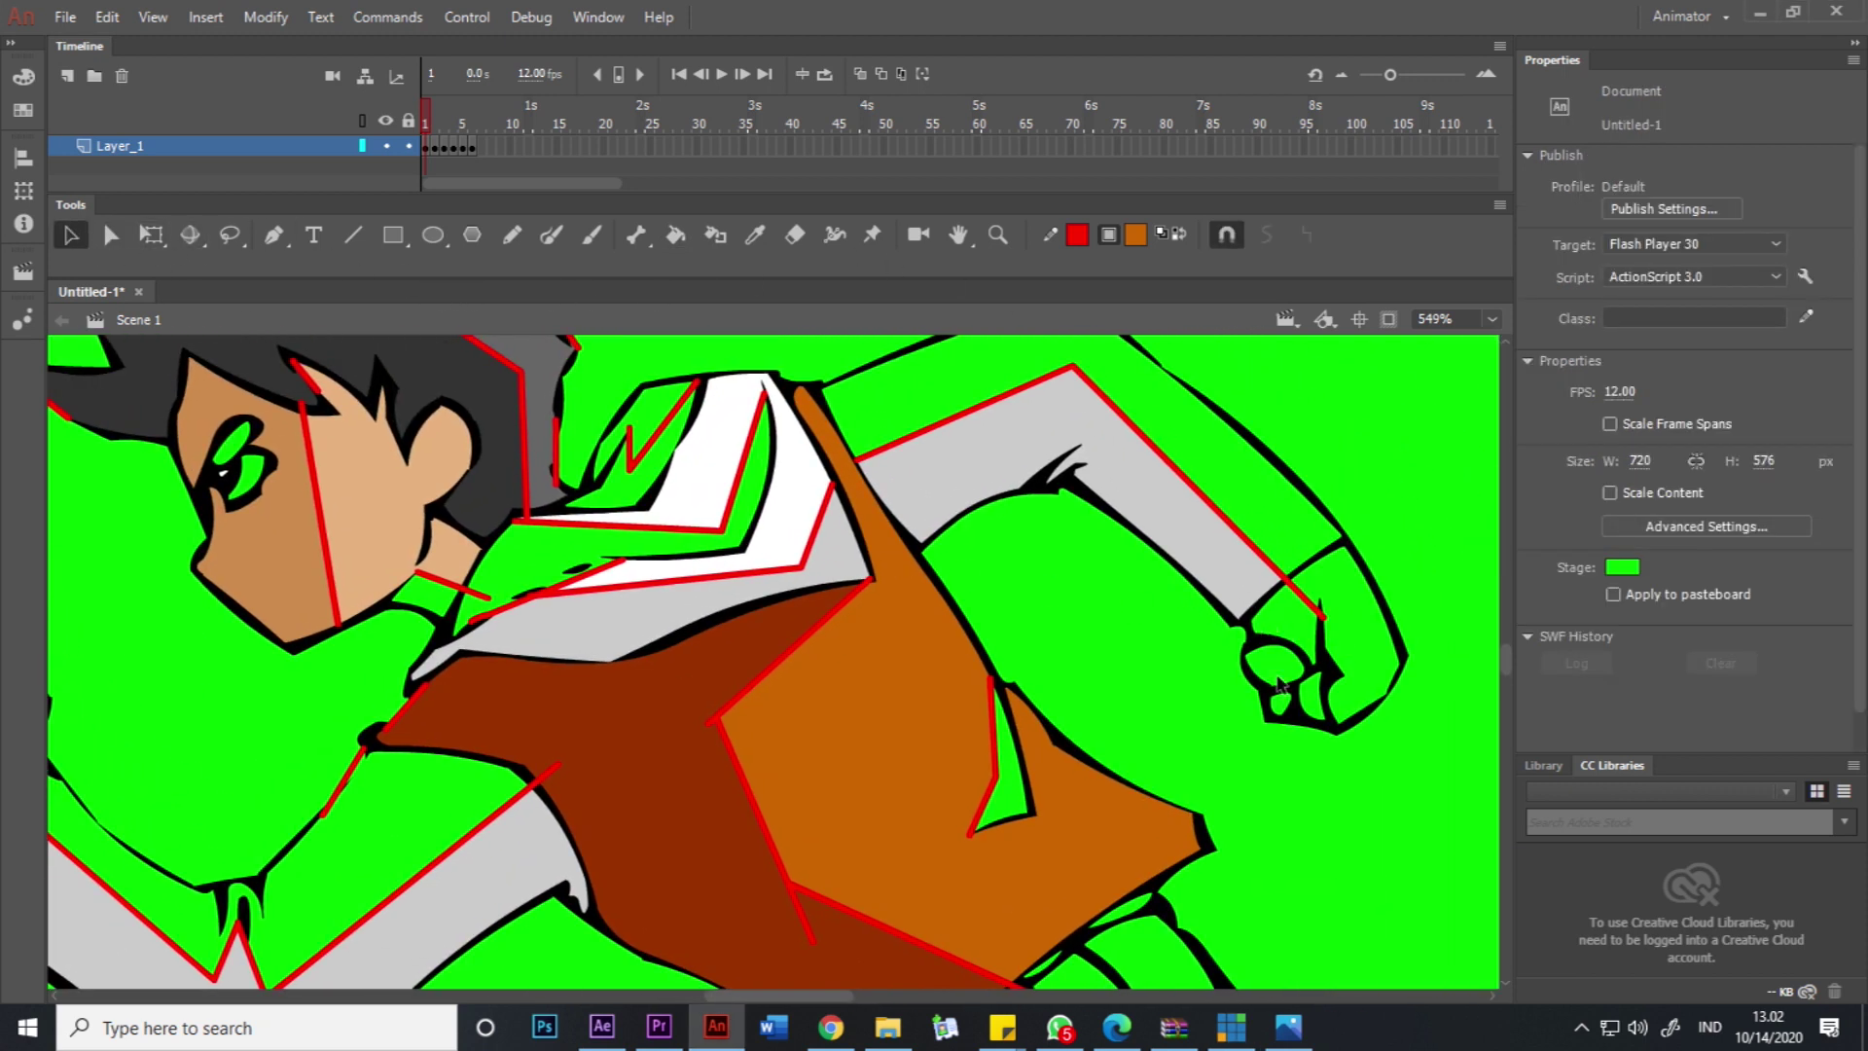
Fill the shaded side of frame 1's front fist with the face's darker skin tone and its lit side with the lighter one.
drag(549, 554, 711, 508)
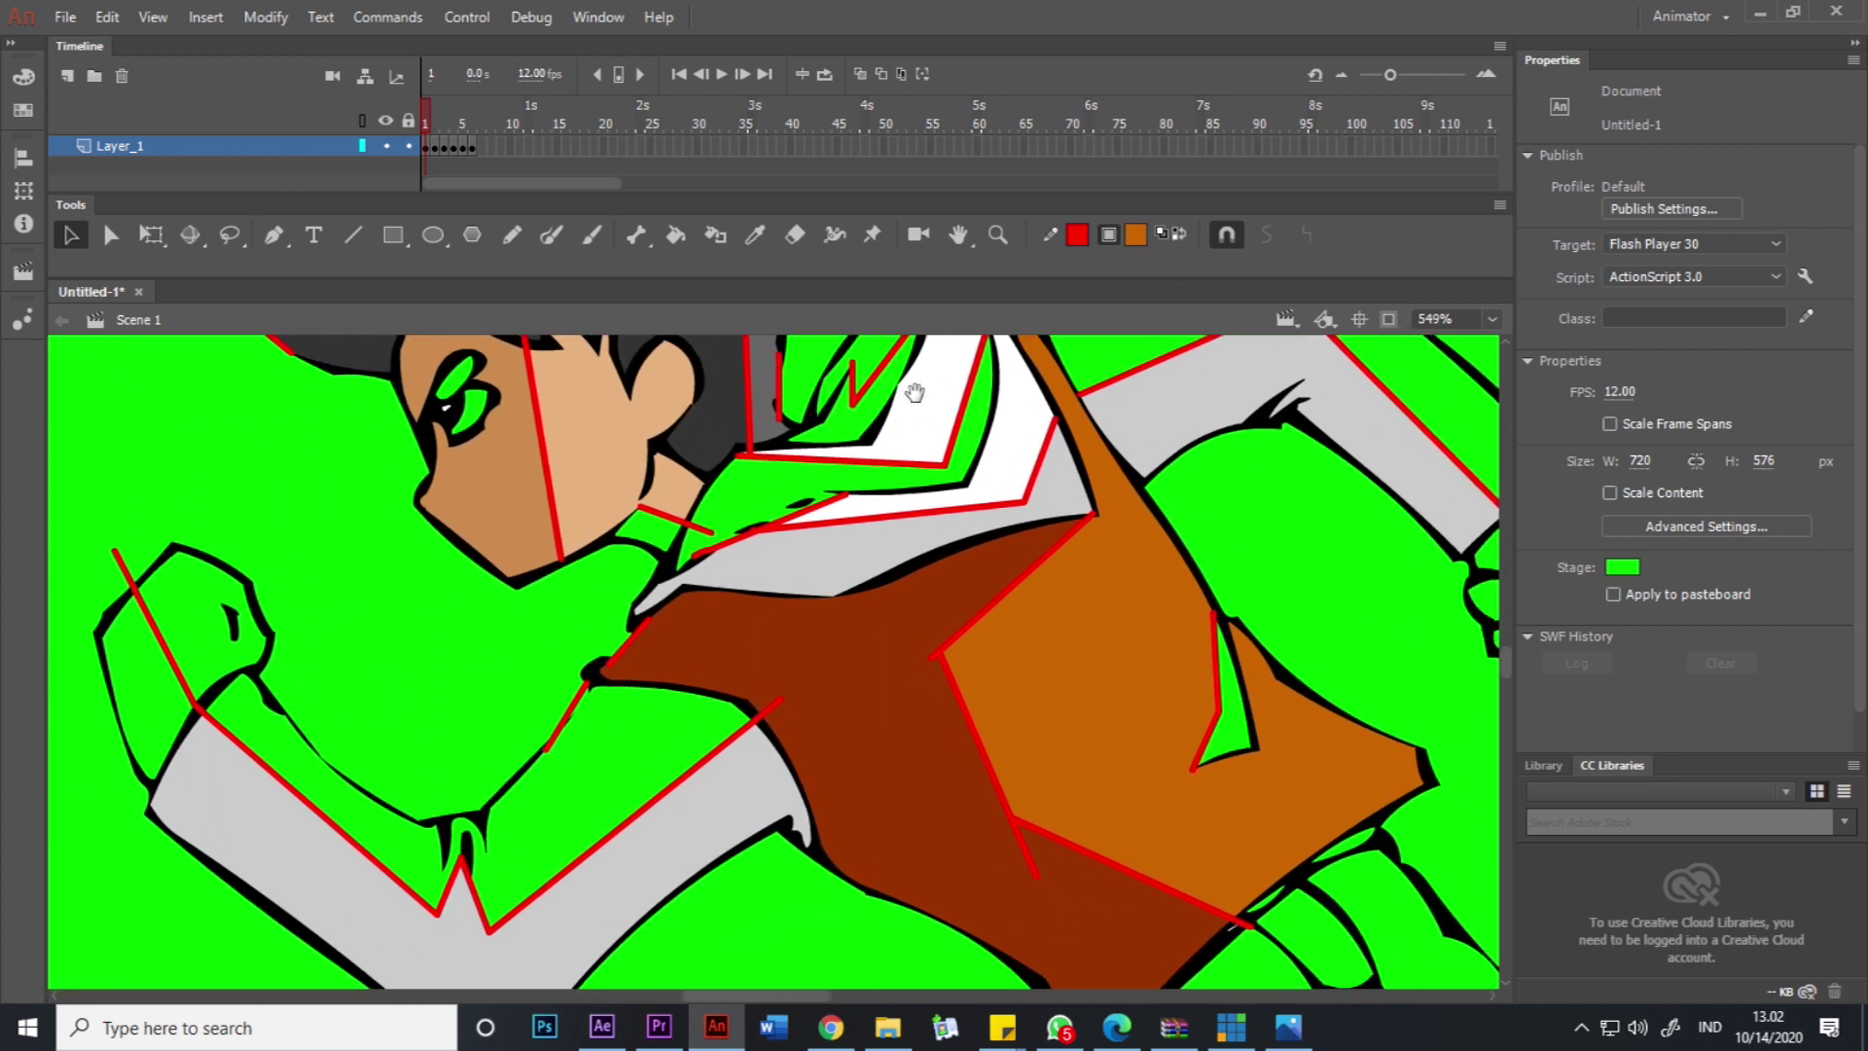
drag(915, 392, 921, 472)
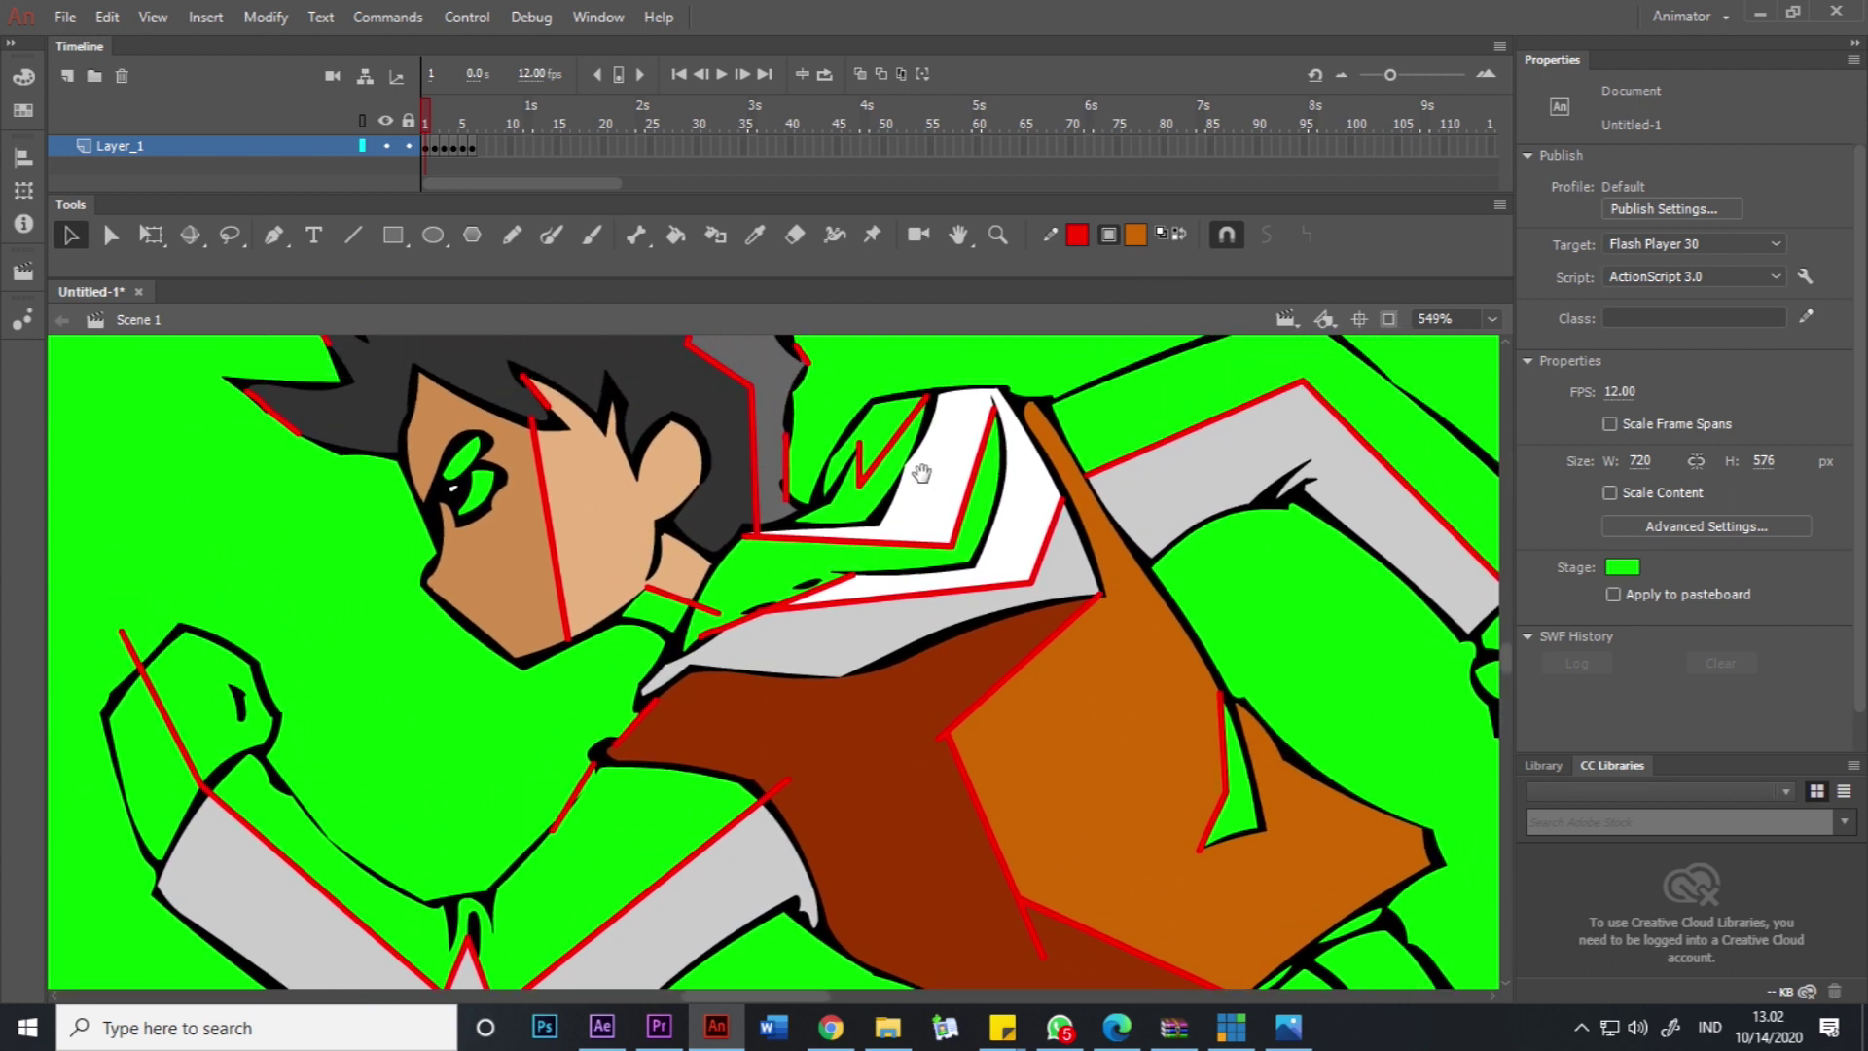
click(757, 236)
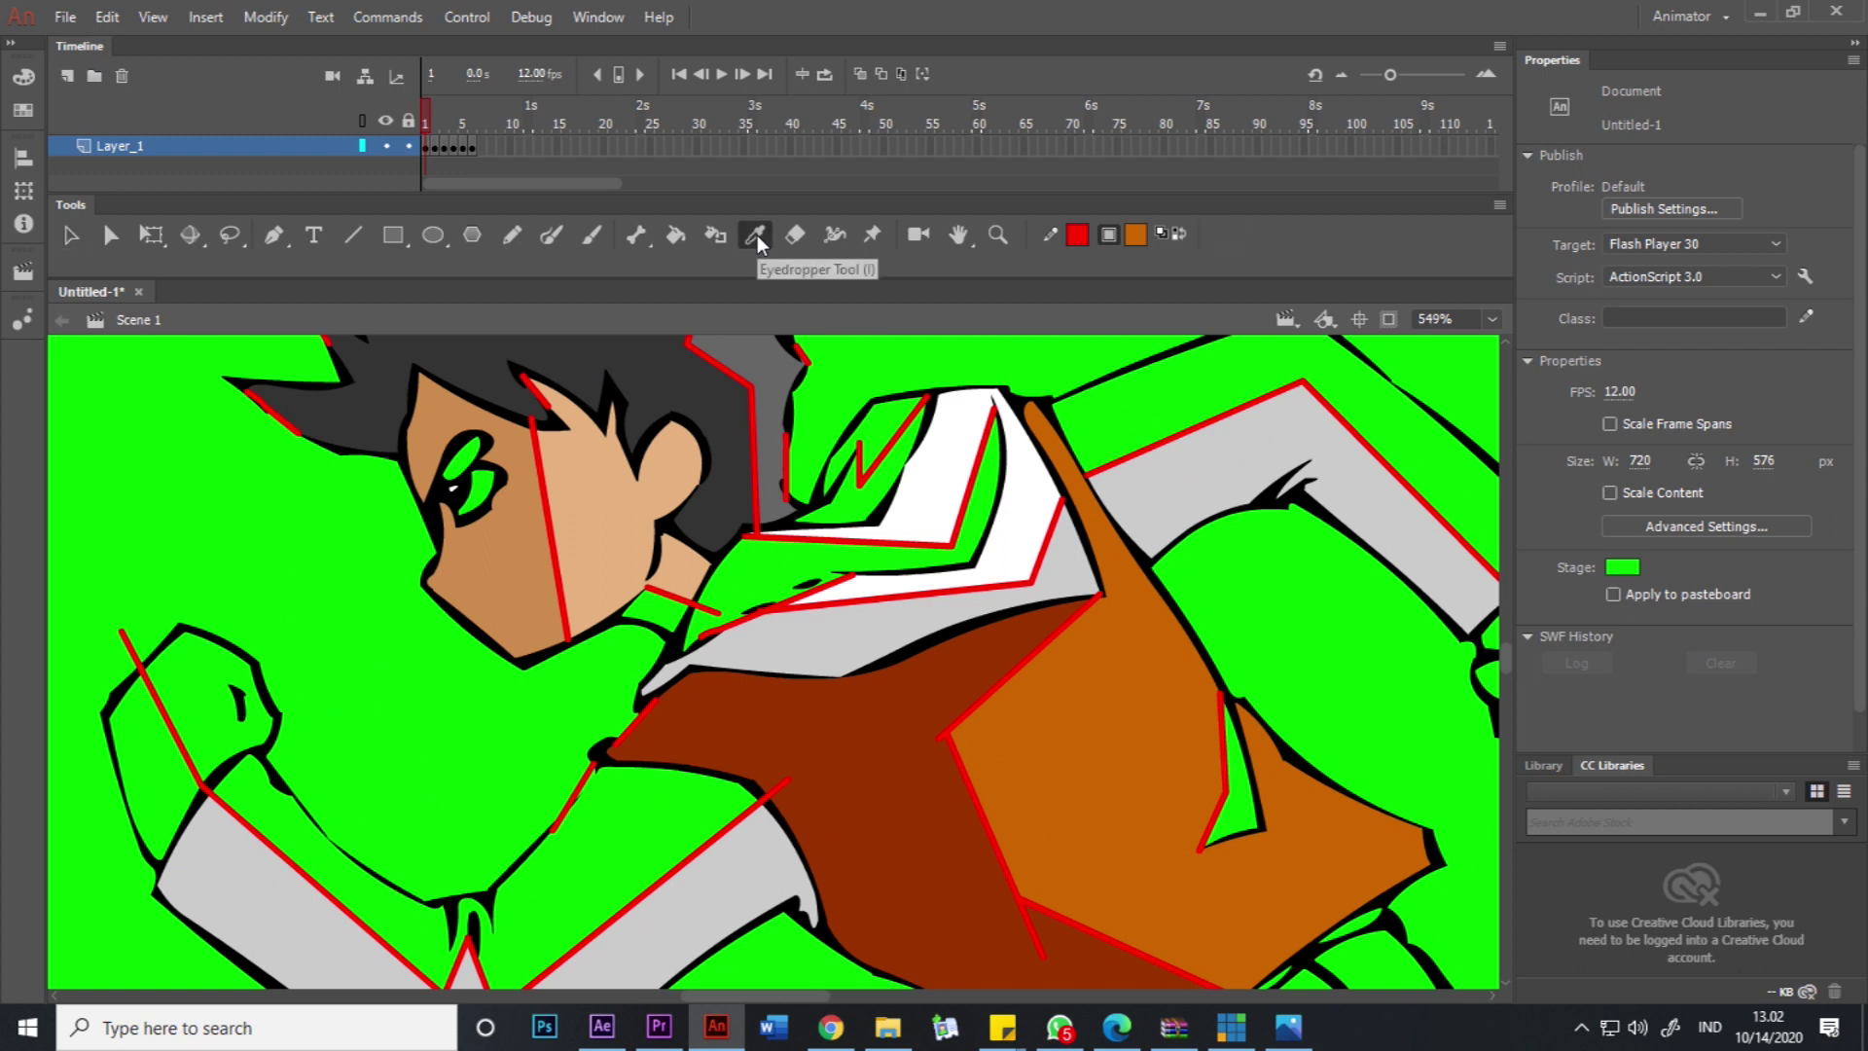
click(533, 547)
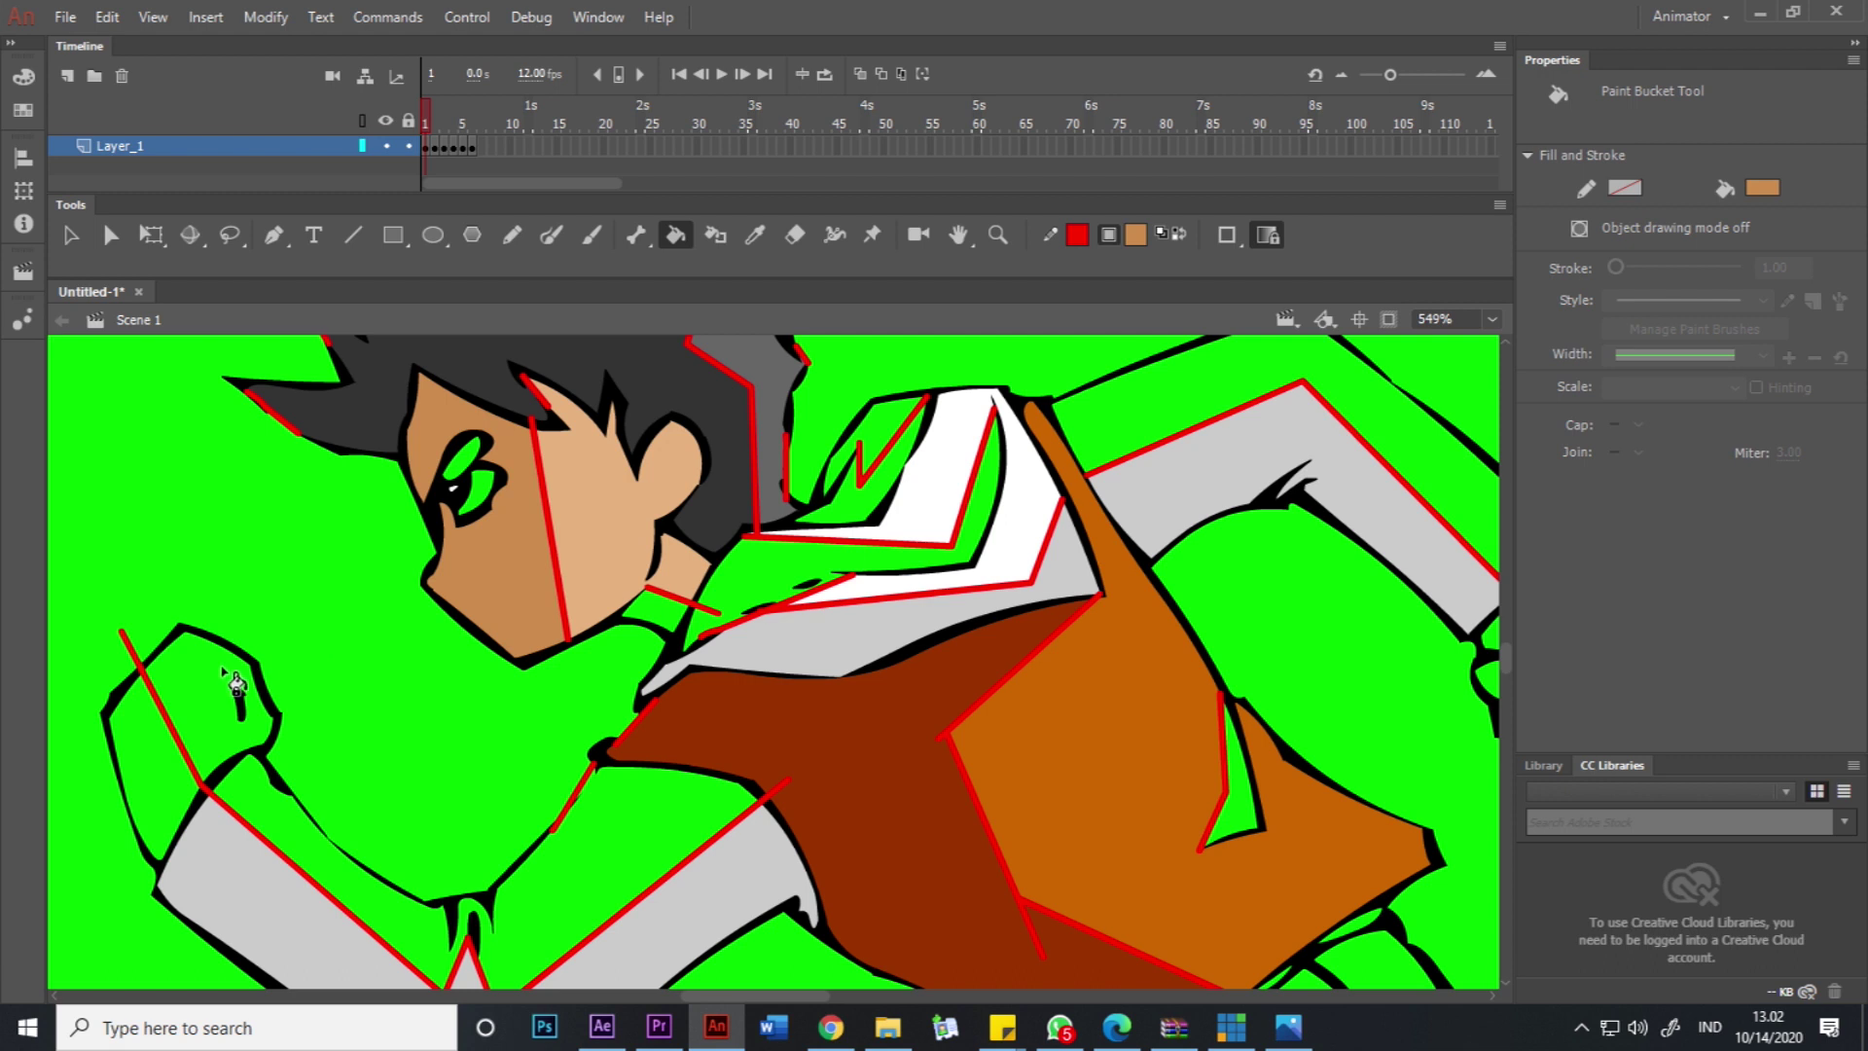
click(151, 750)
mouse_move(452, 702)
mouse_down()
mouse_move(604, 537)
mouse_move(547, 617)
mouse_up()
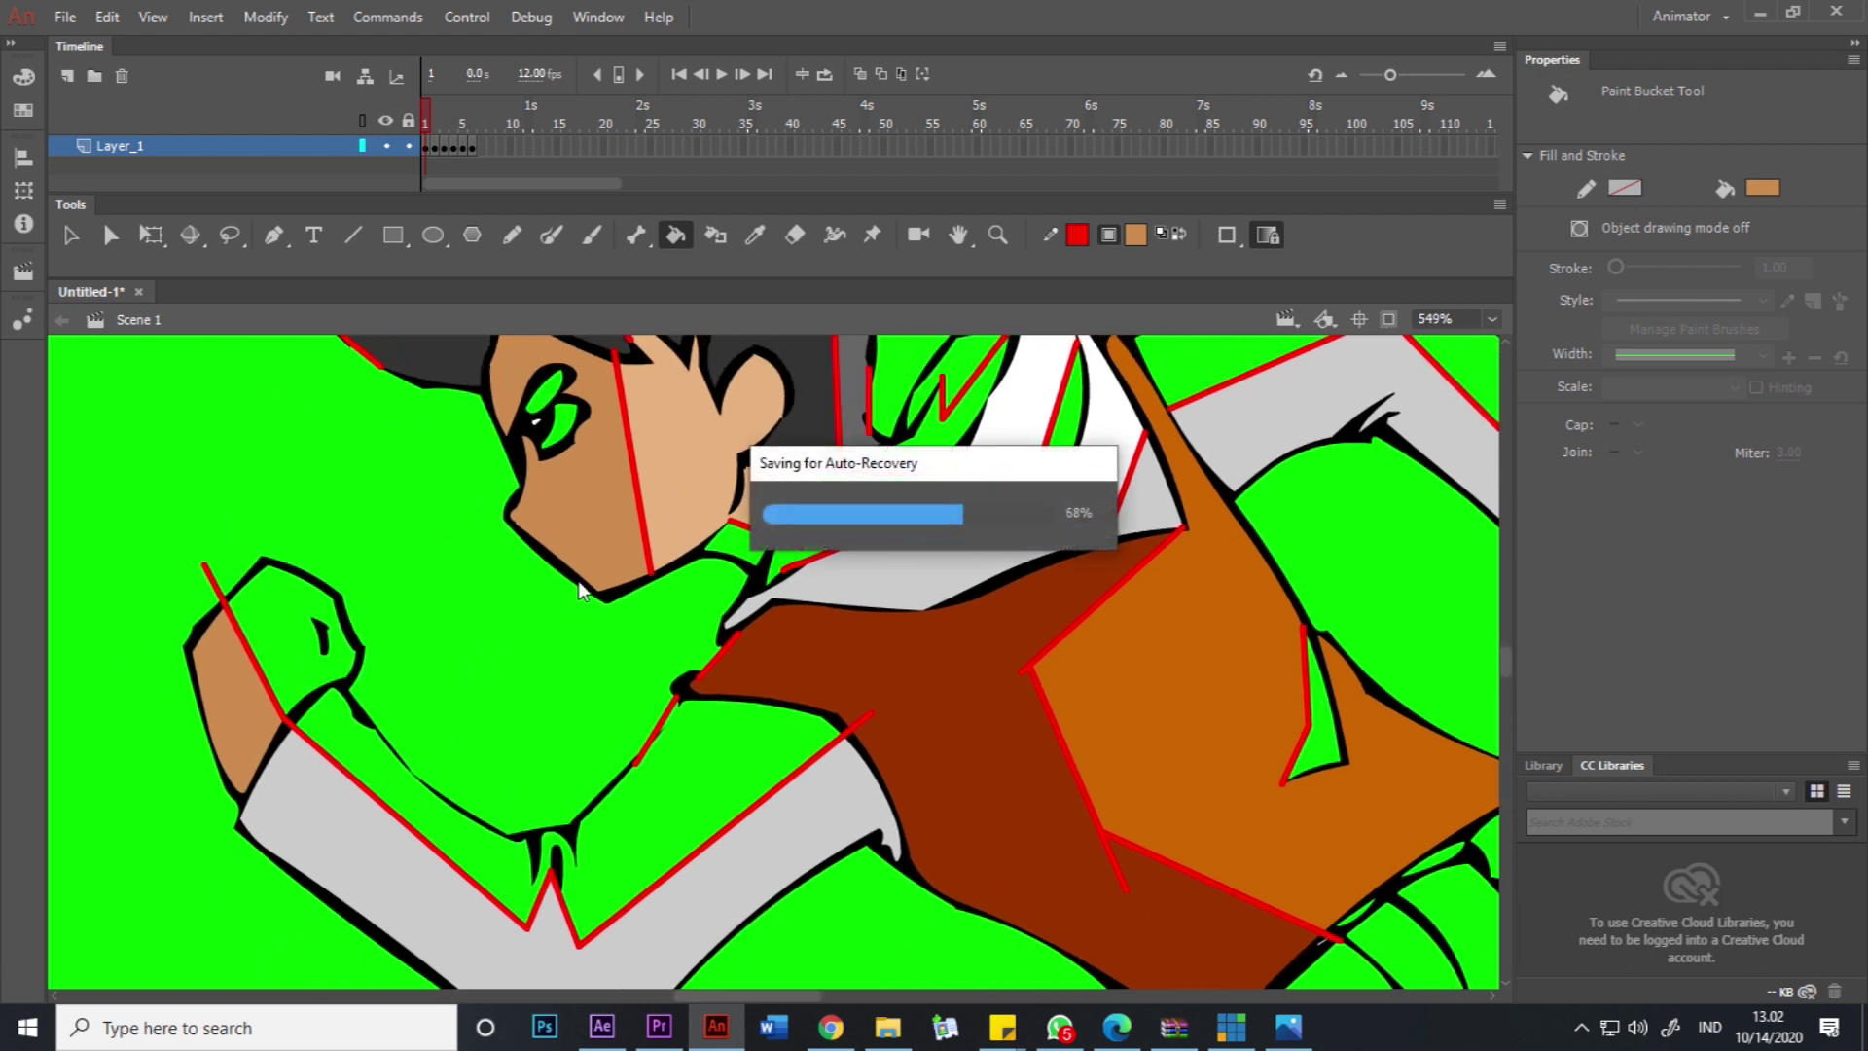
key(i)
click(682, 442)
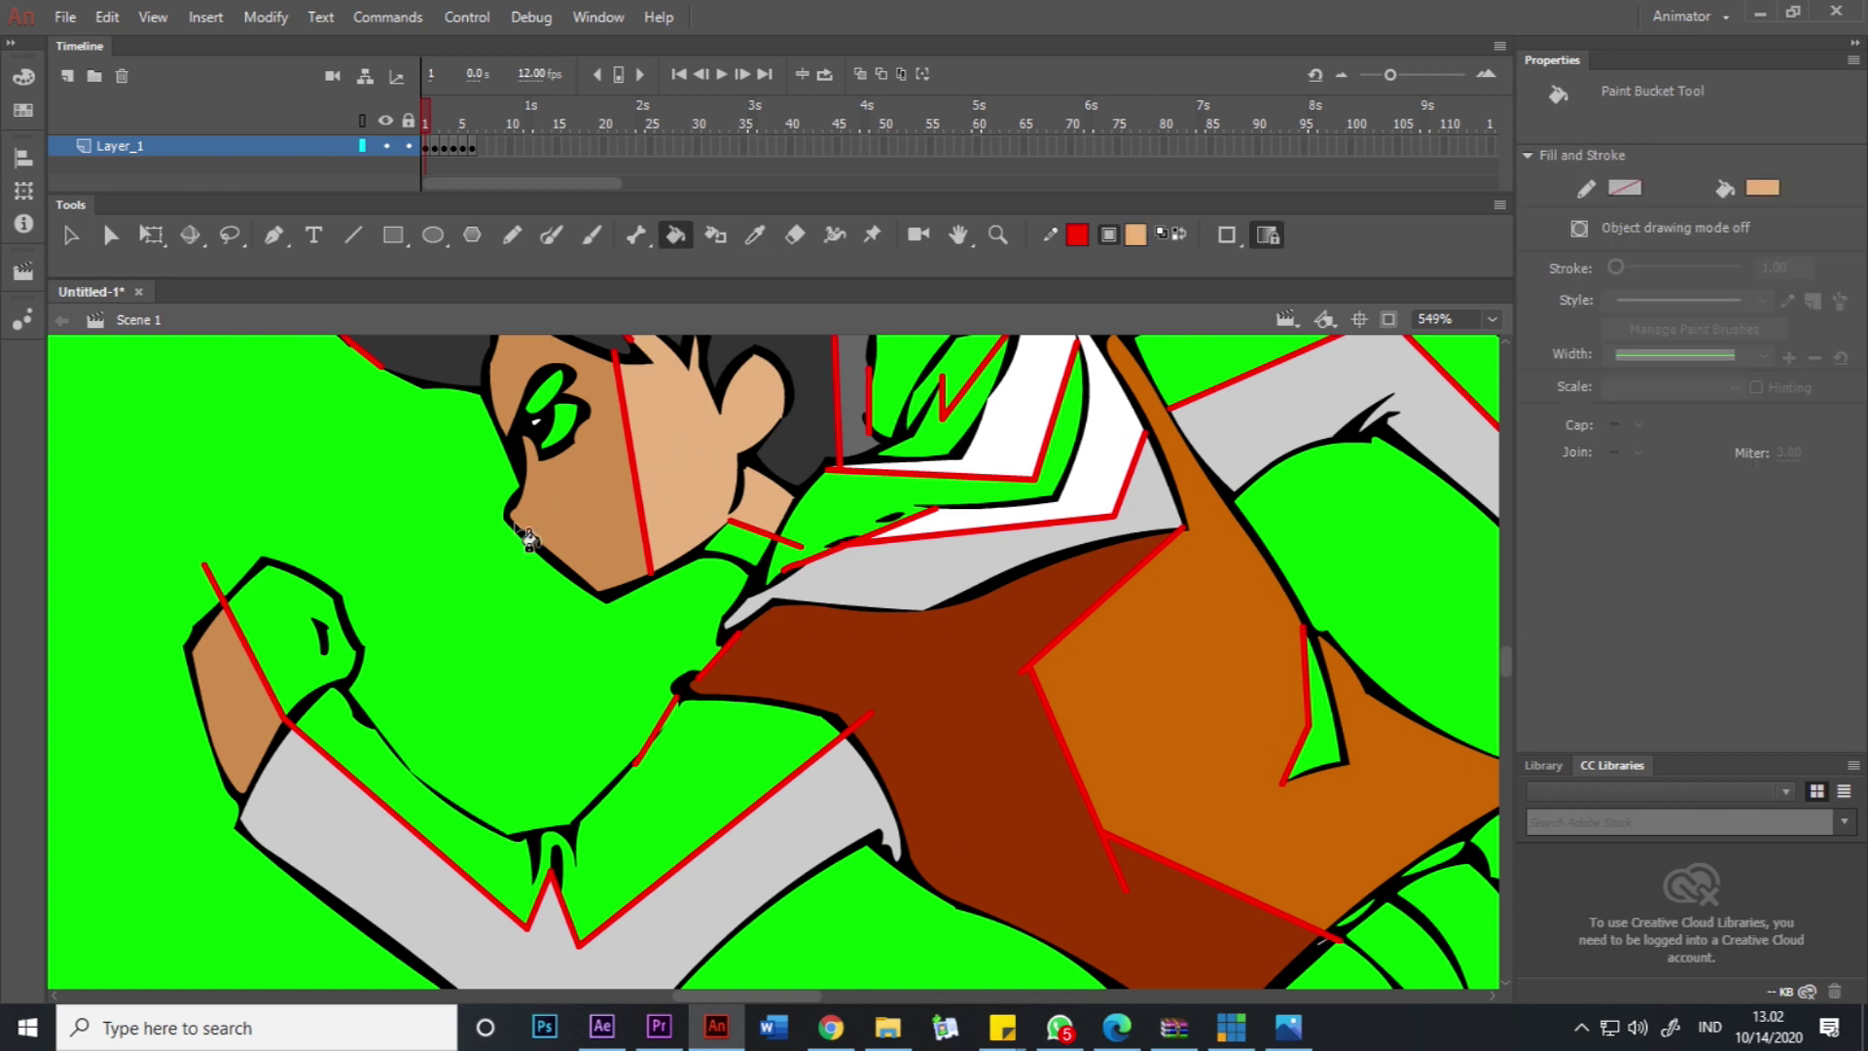
click(313, 608)
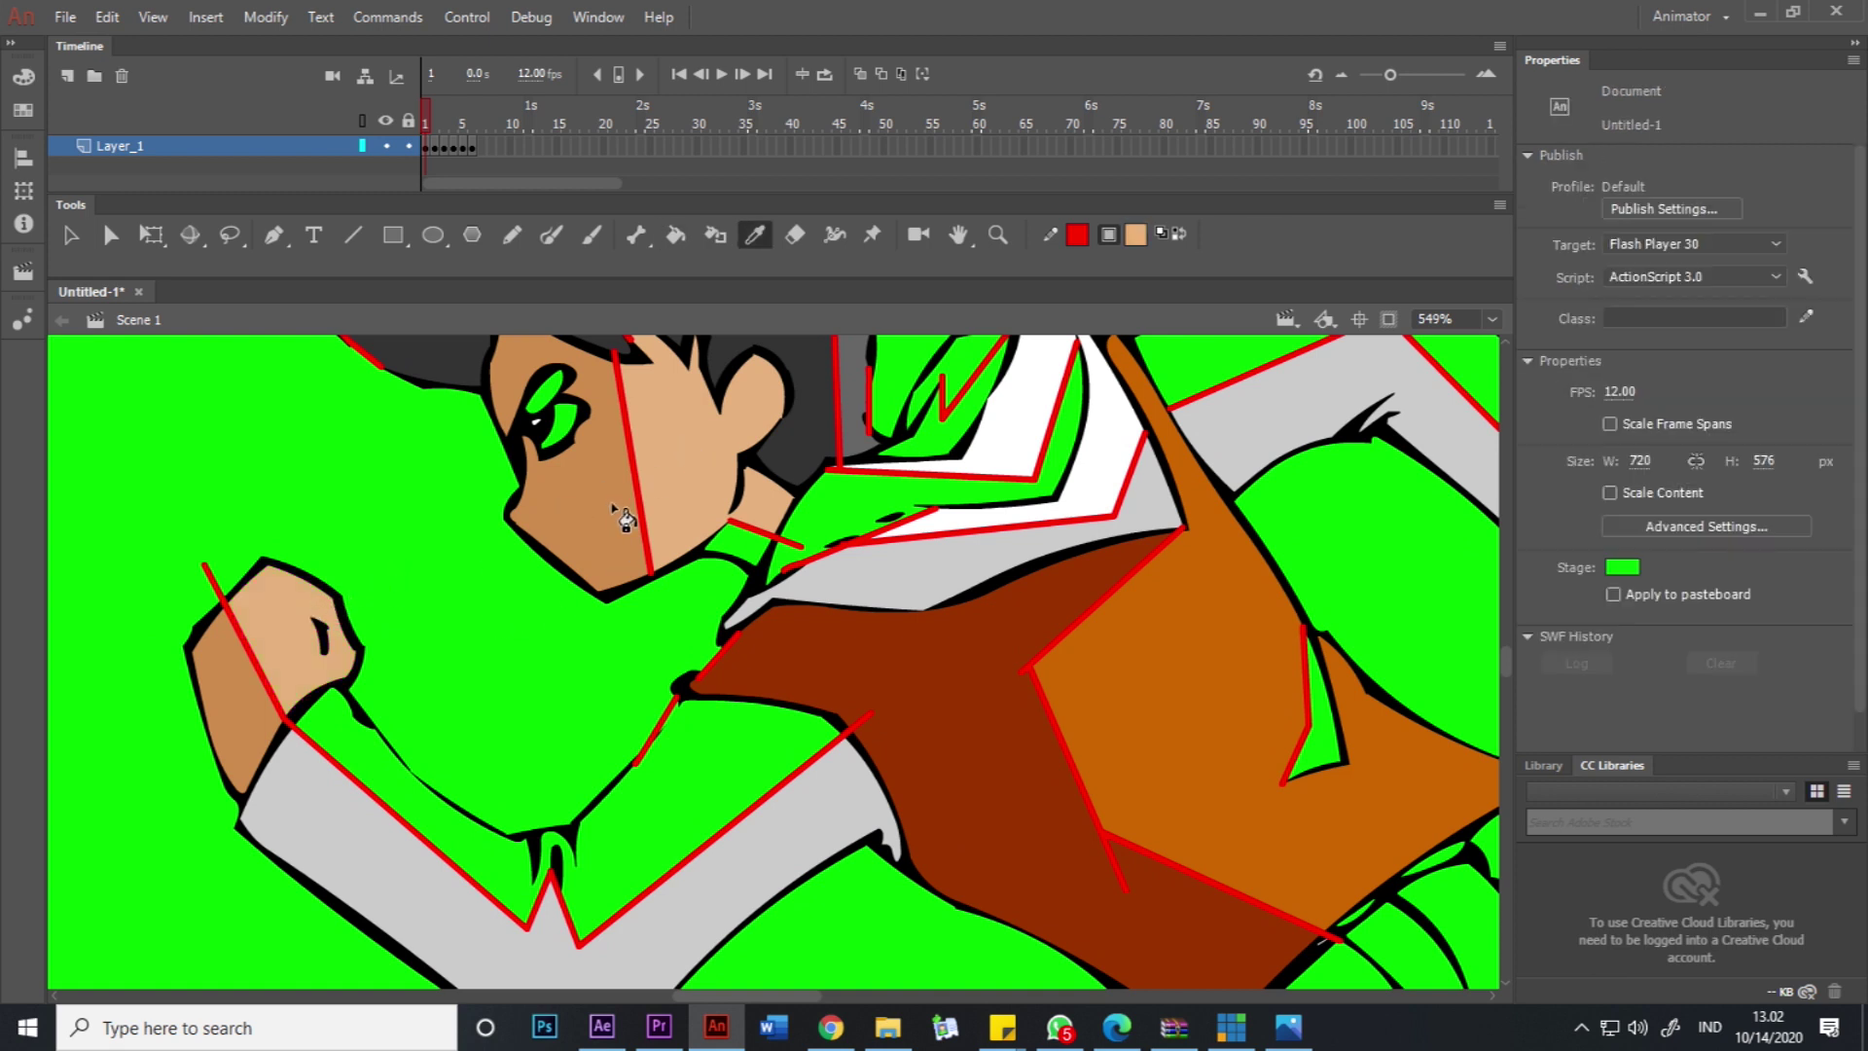
Fill the shaded palm and fingers of frame 1's rear hand with the darker skin tone.
drag(1332, 591, 856, 538)
click(1119, 515)
click(1109, 561)
click(1146, 590)
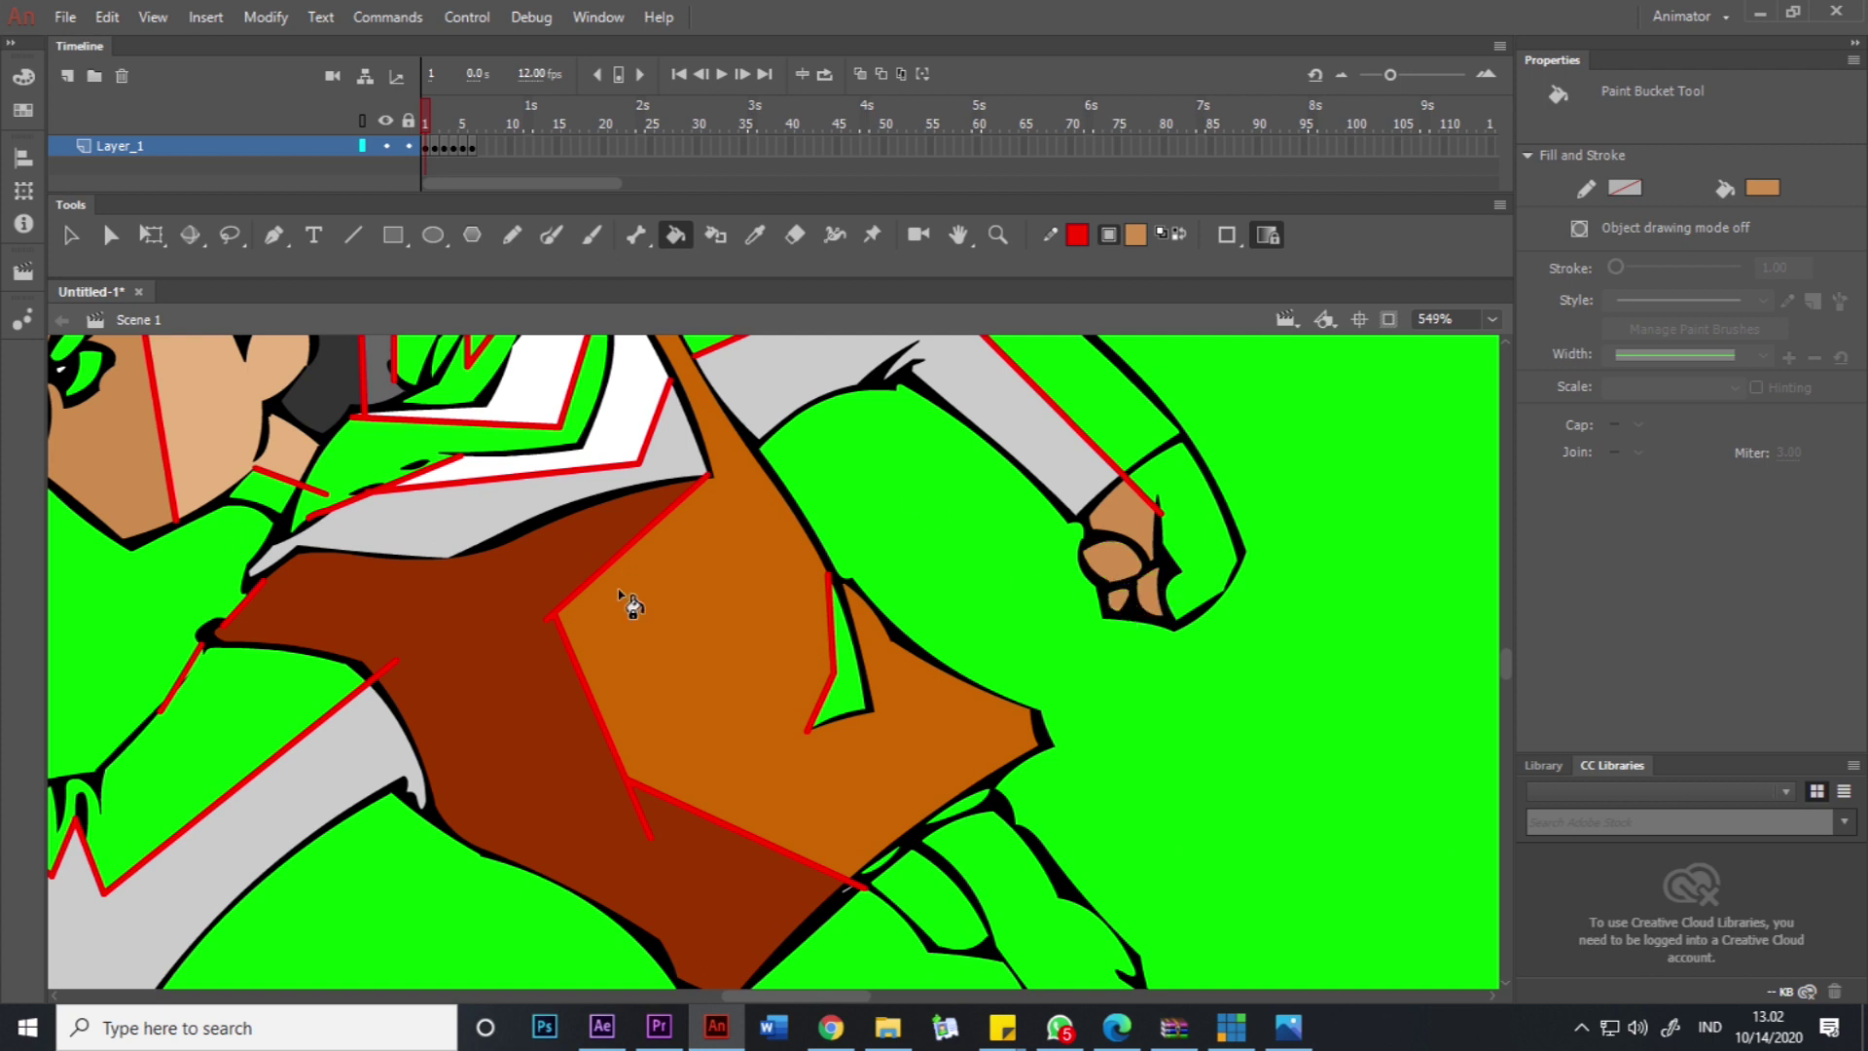
Fill the lit part of frame 1's rear hand with light skin and the shaded lower neck with the darker skin tone.
drag(749, 537, 1028, 700)
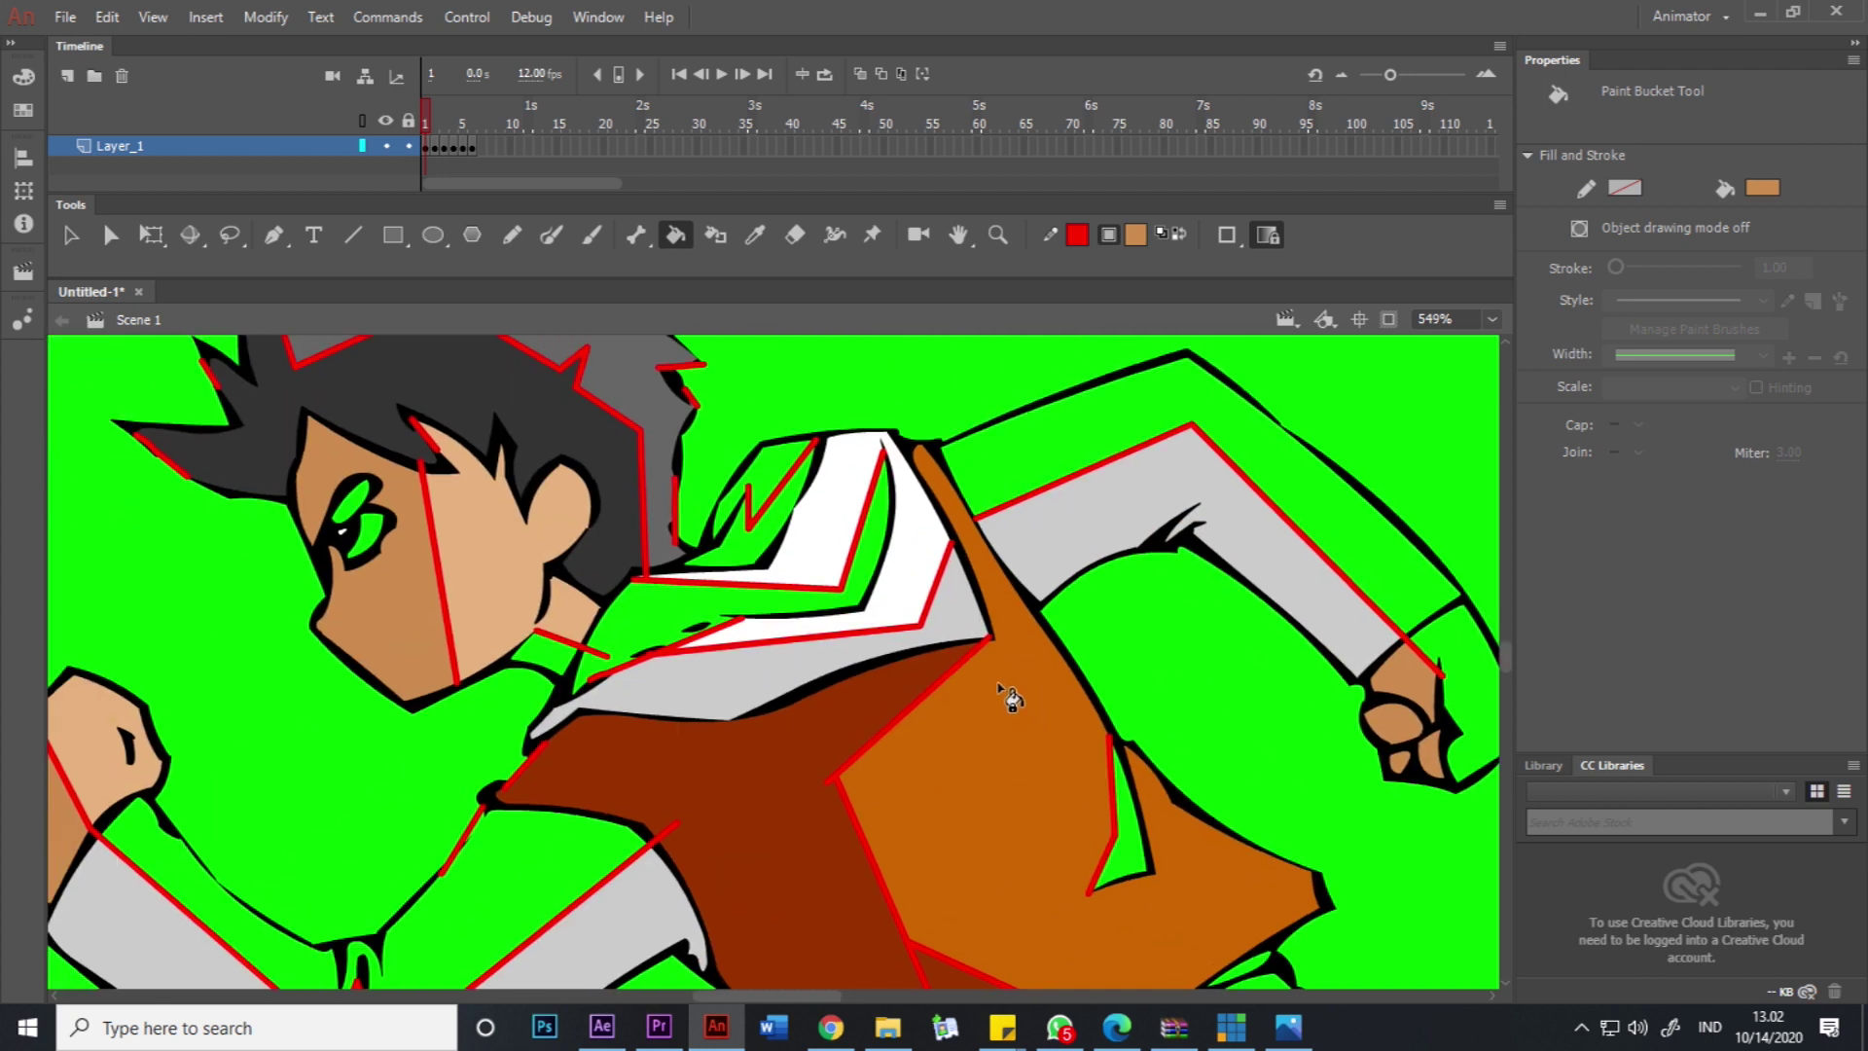
key(i)
click(521, 559)
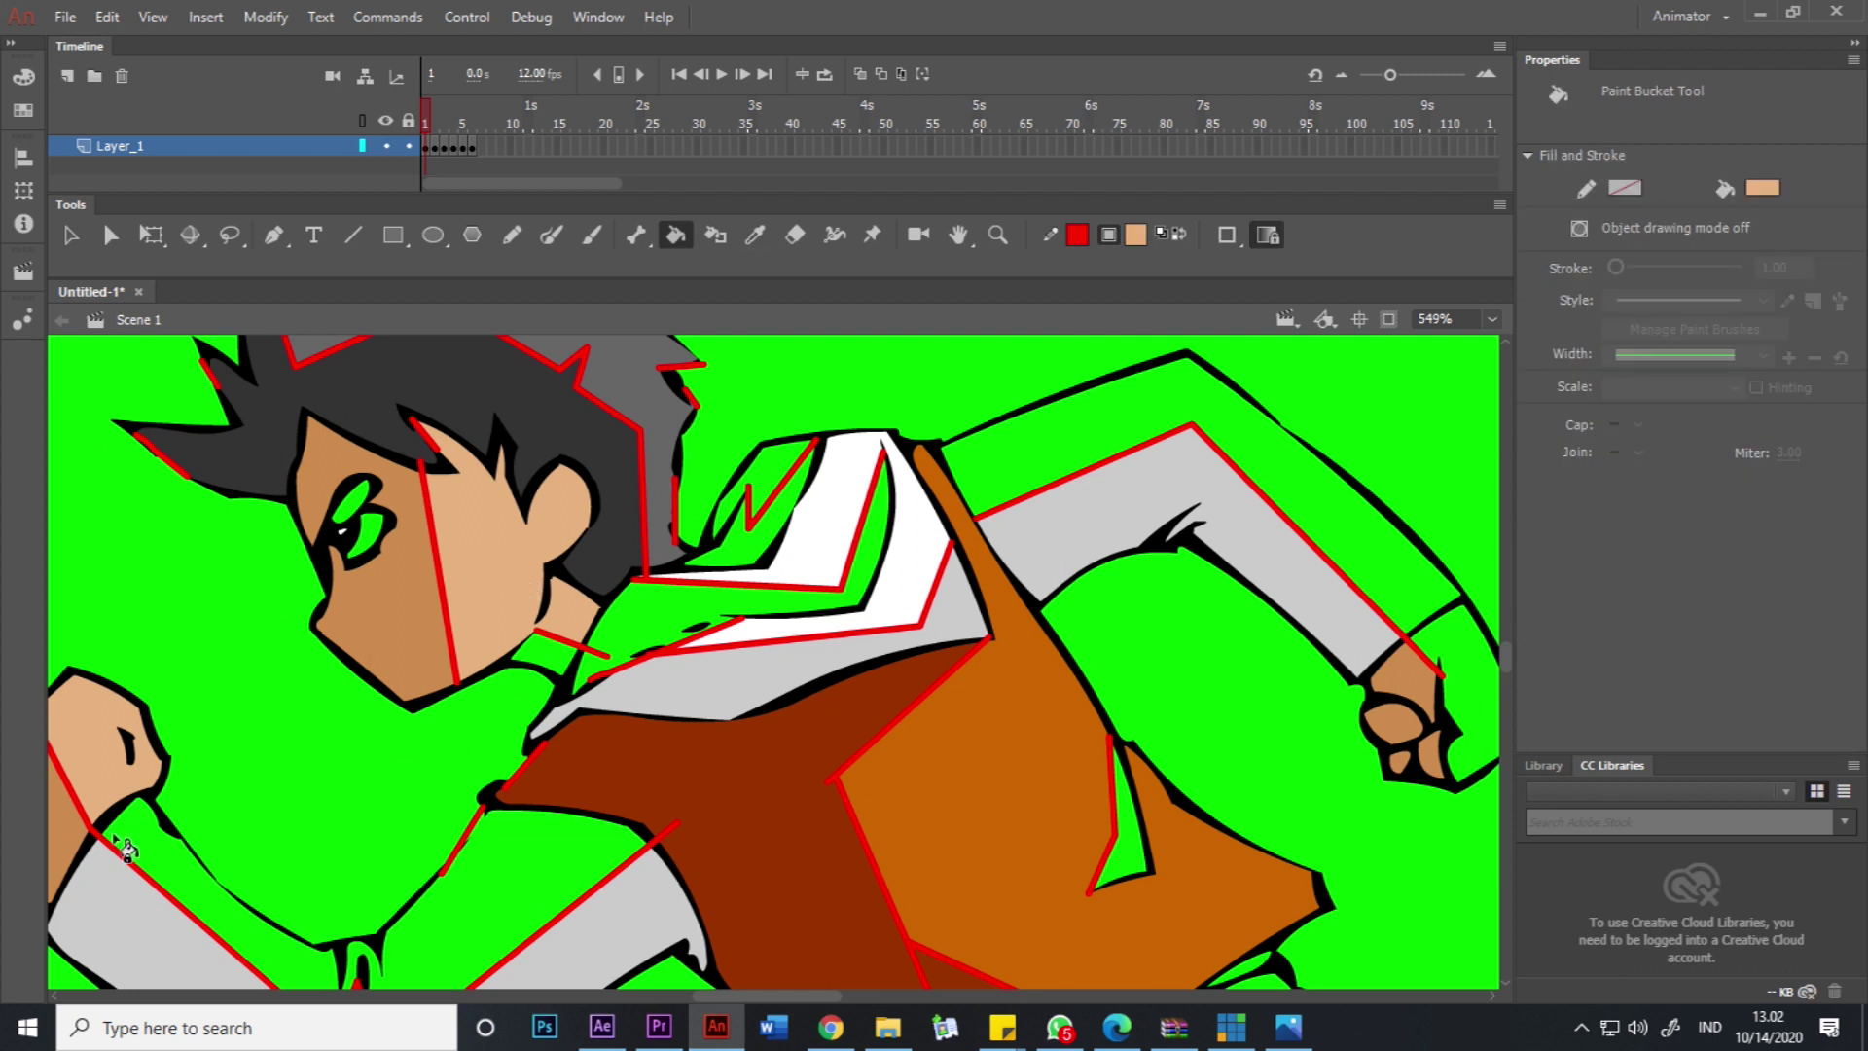
click(1468, 692)
key(i)
click(1412, 672)
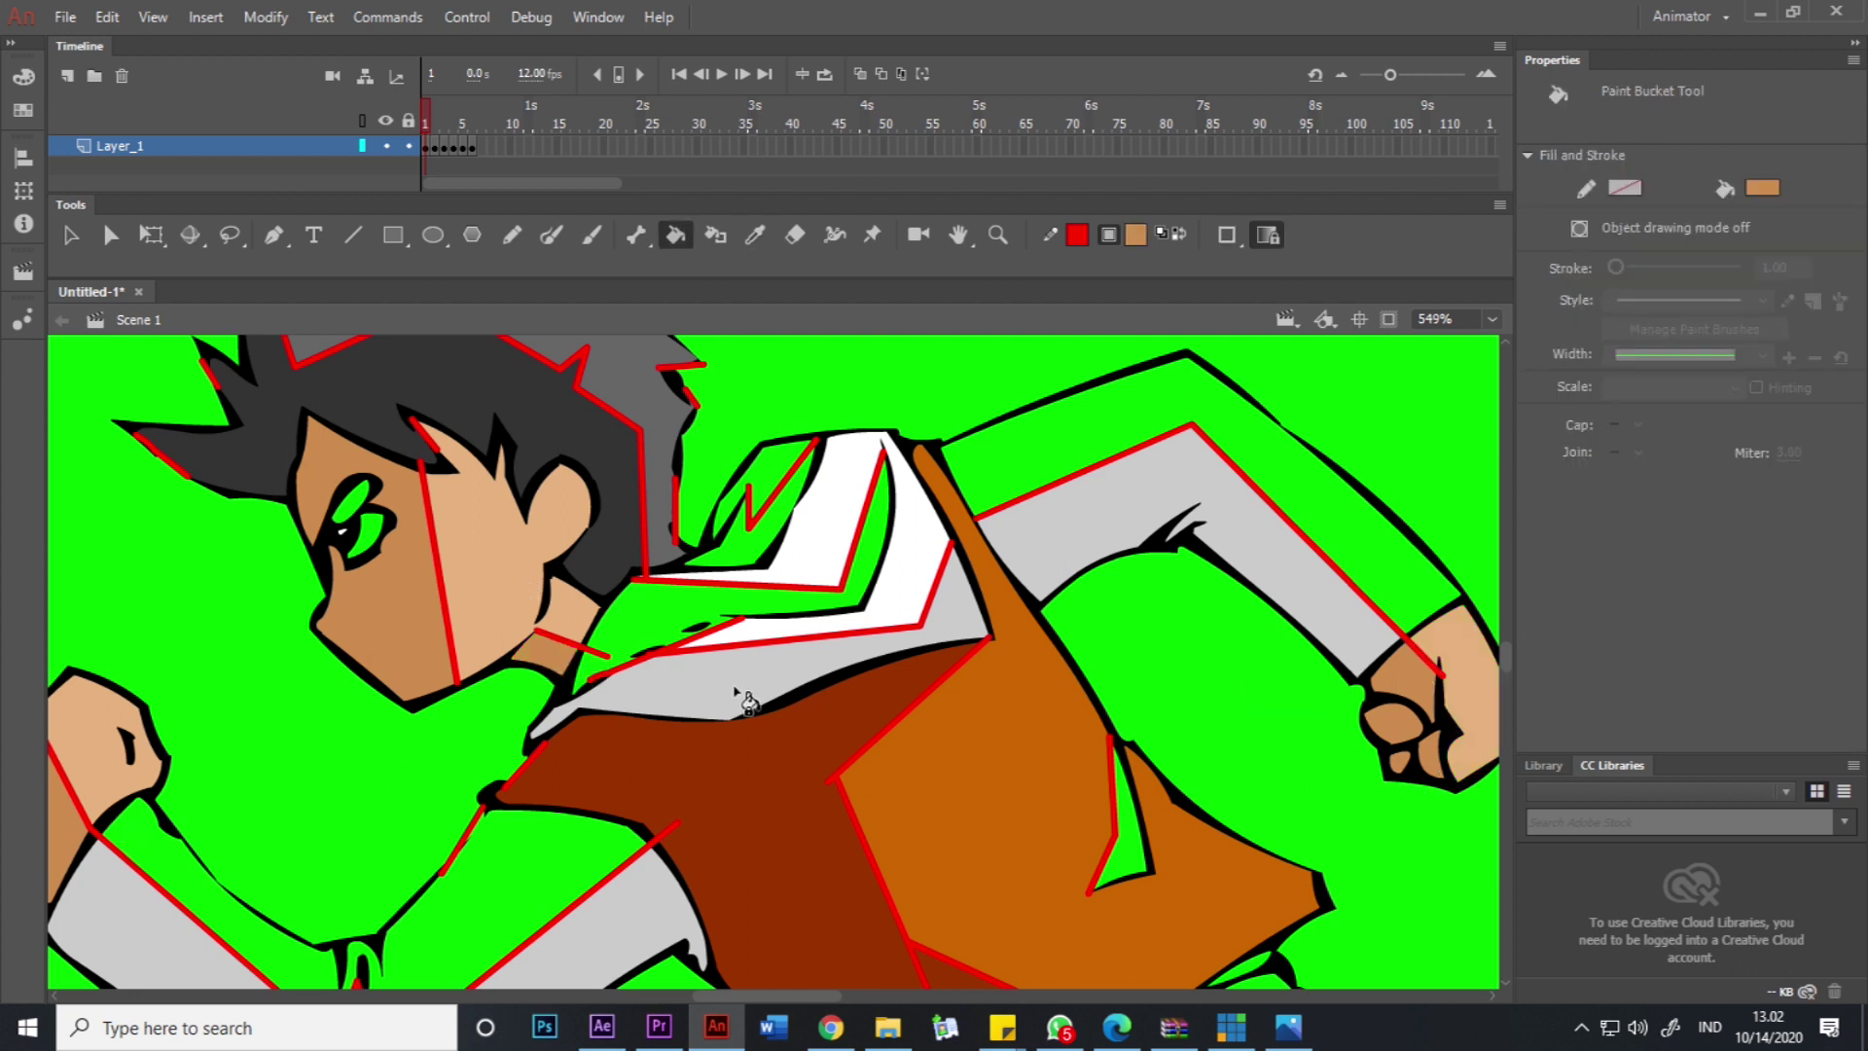
Fill the remaining shaded folds of frame 1's hood and collar with light grey.
drag(731, 680, 941, 635)
key(i)
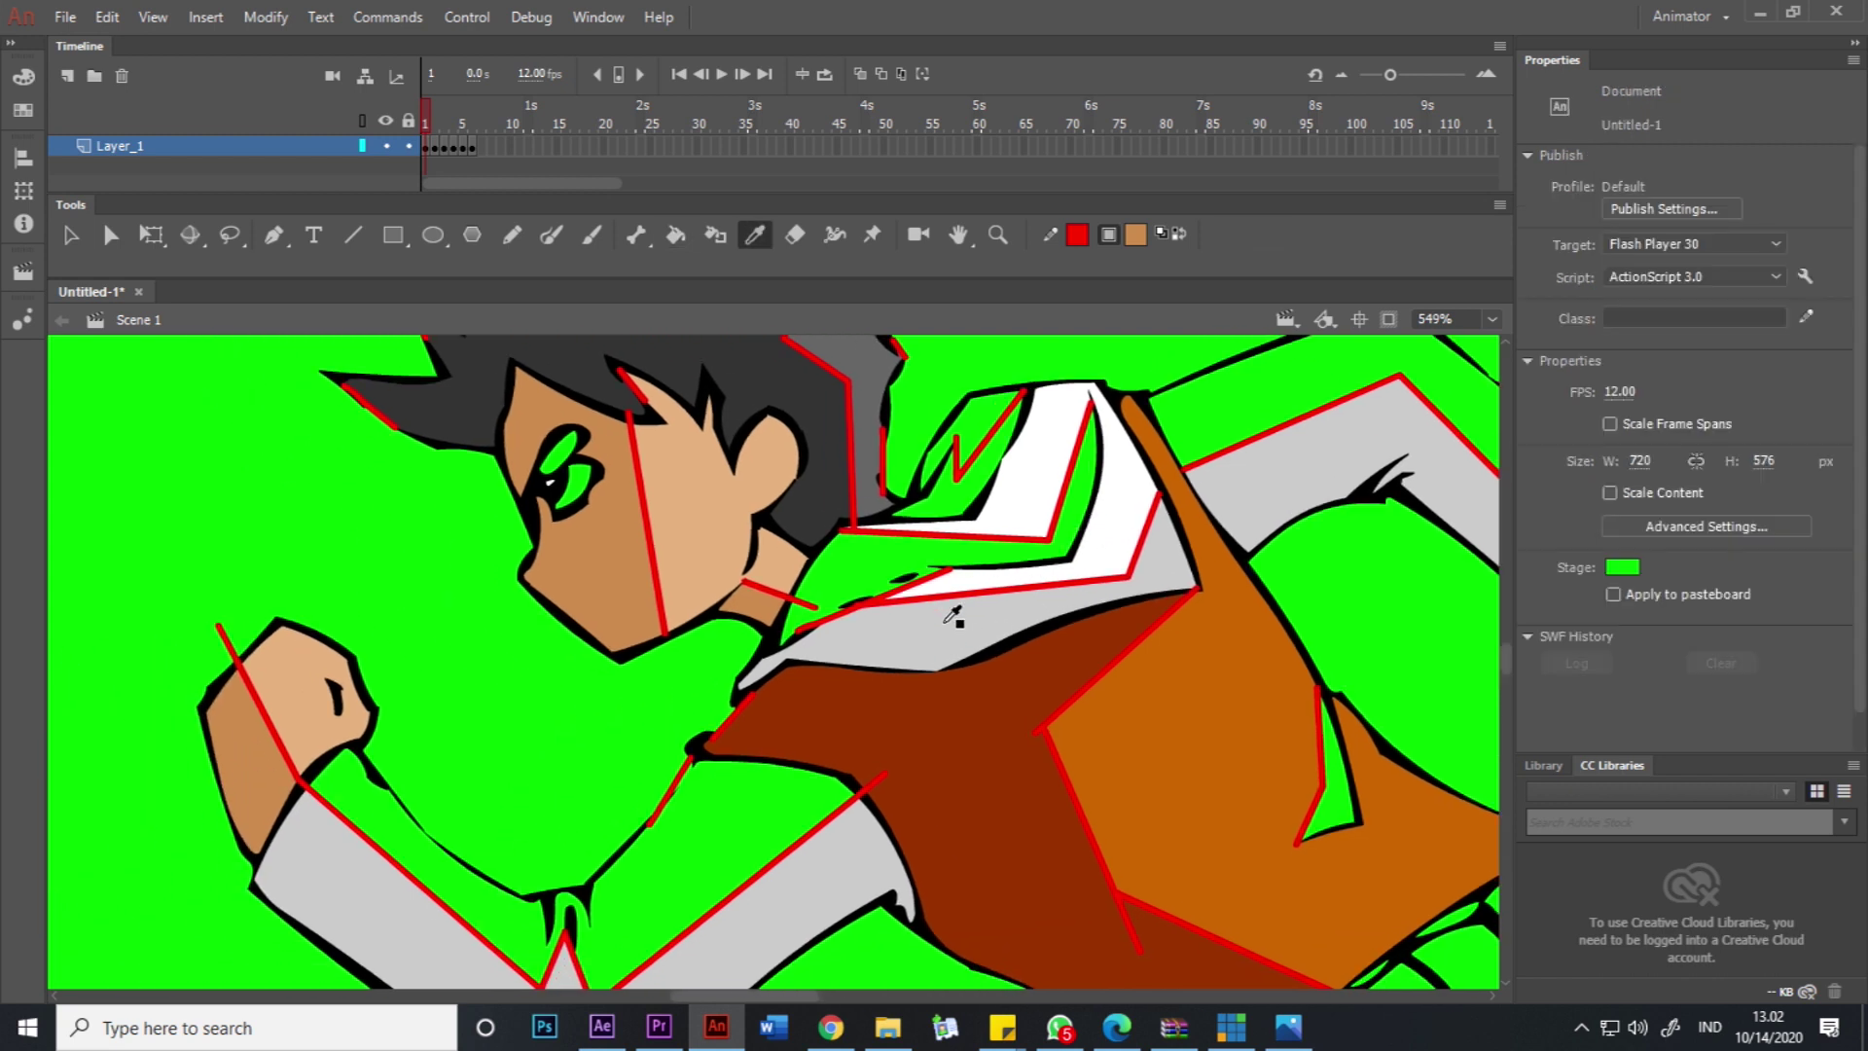
click(968, 514)
click(968, 513)
key(i)
click(1022, 502)
key(i)
click(925, 583)
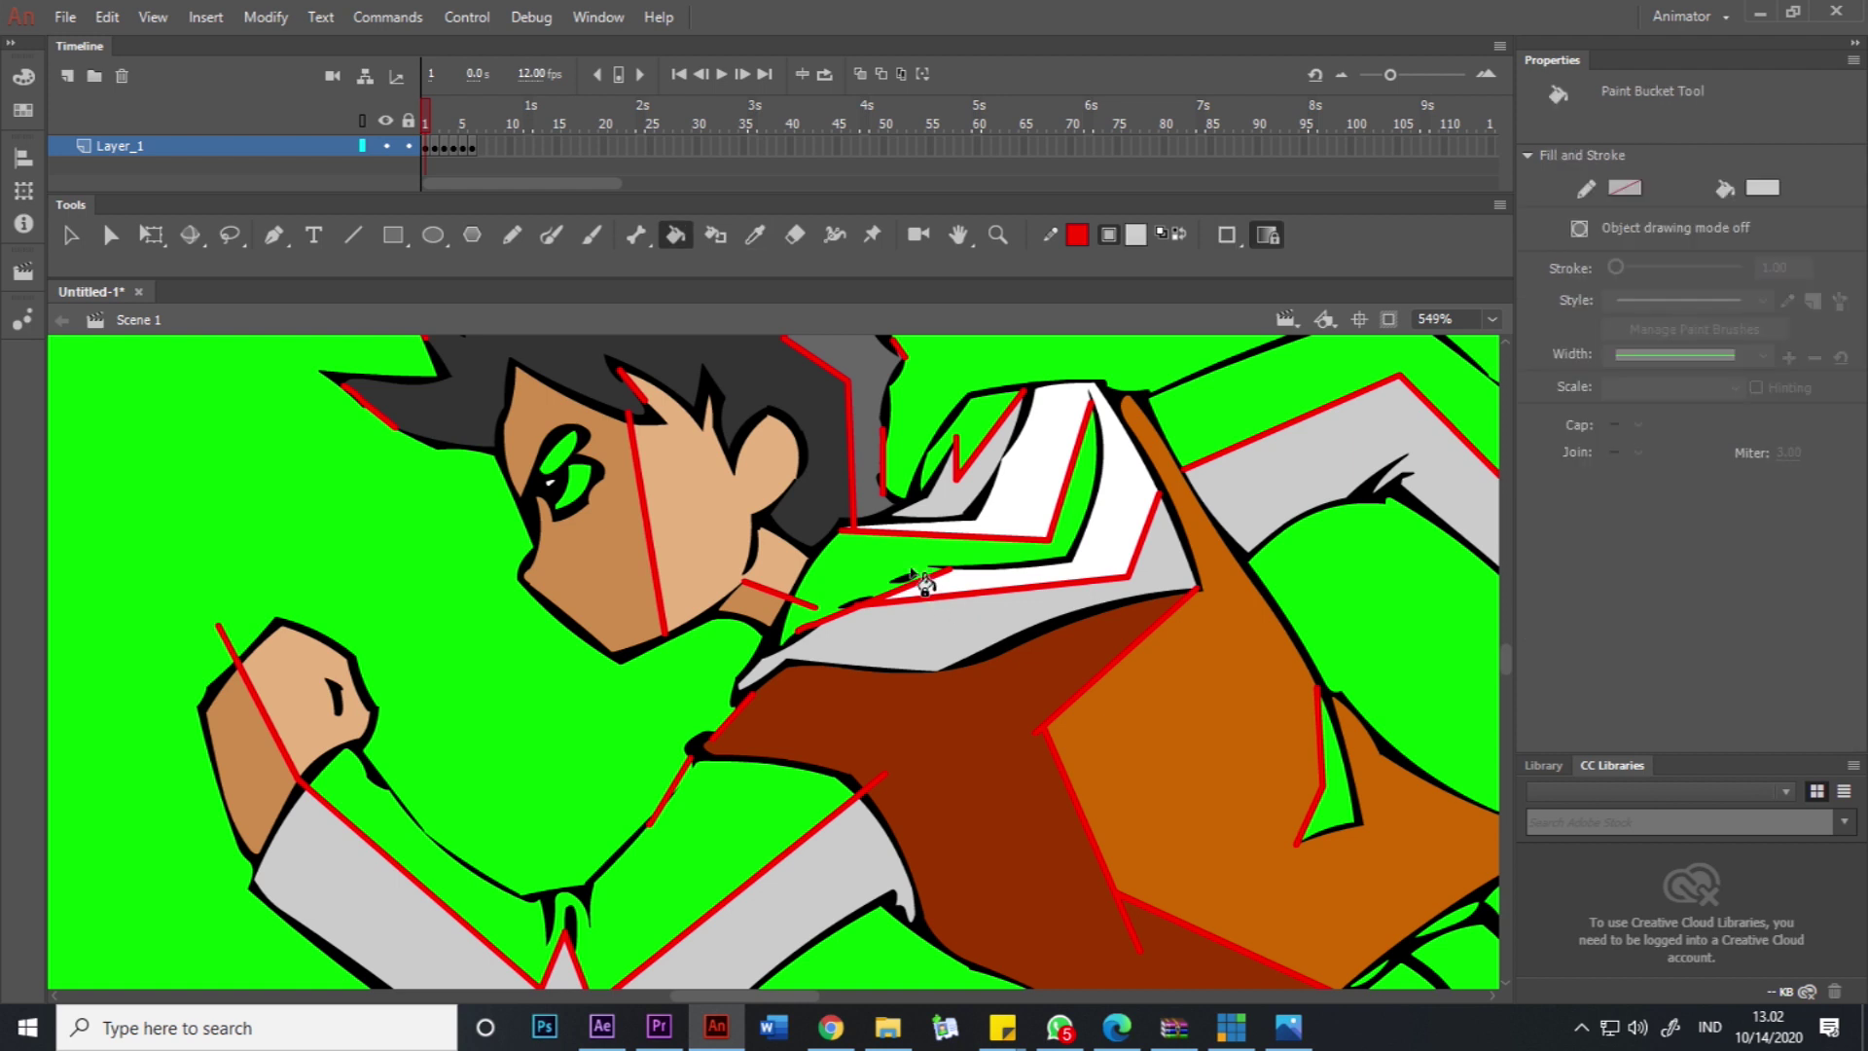
click(910, 545)
Fill the remaining lit parts of frame 1's hood, both sleeves and the eye with white.
key(i)
click(1042, 503)
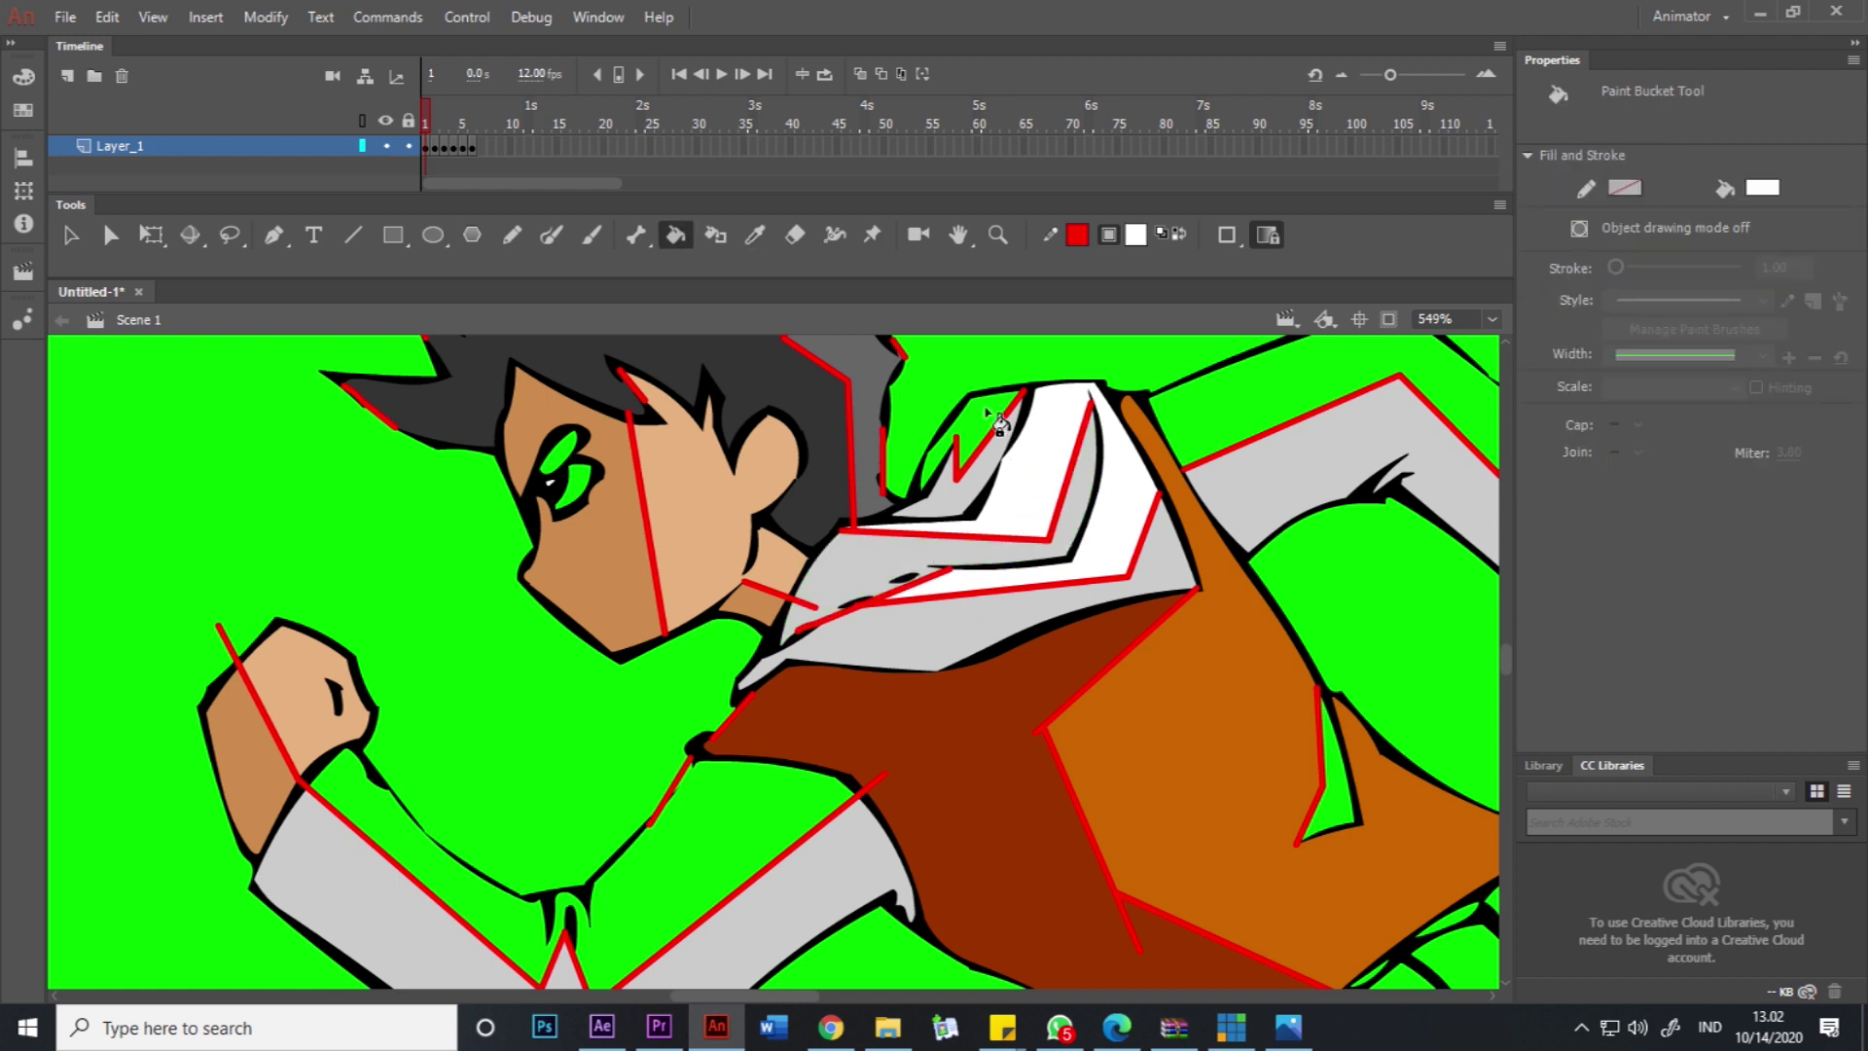
click(1228, 419)
click(617, 859)
click(584, 483)
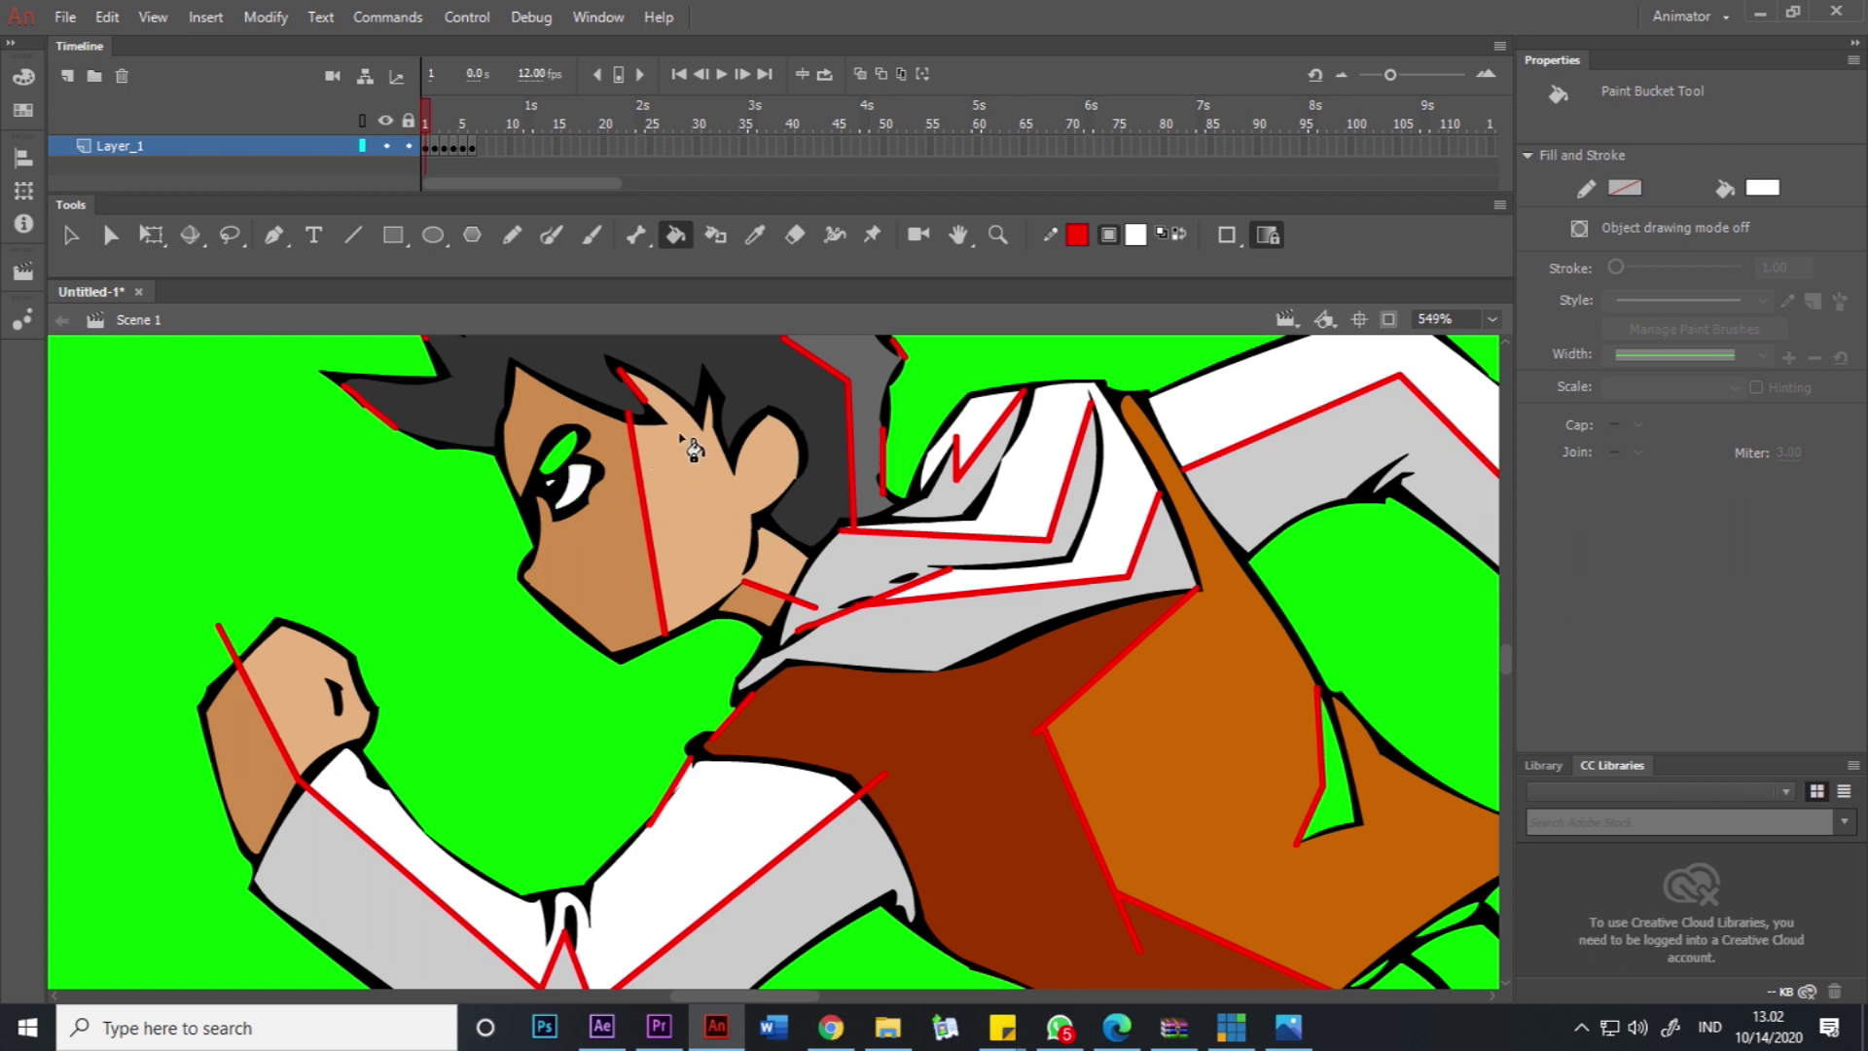
Fill frame 1's eyebrow with the dark hair colour and the fold at the back of the vest with dark reddish brown.
key(i)
click(748, 383)
click(562, 457)
key(i)
click(1019, 742)
click(1335, 807)
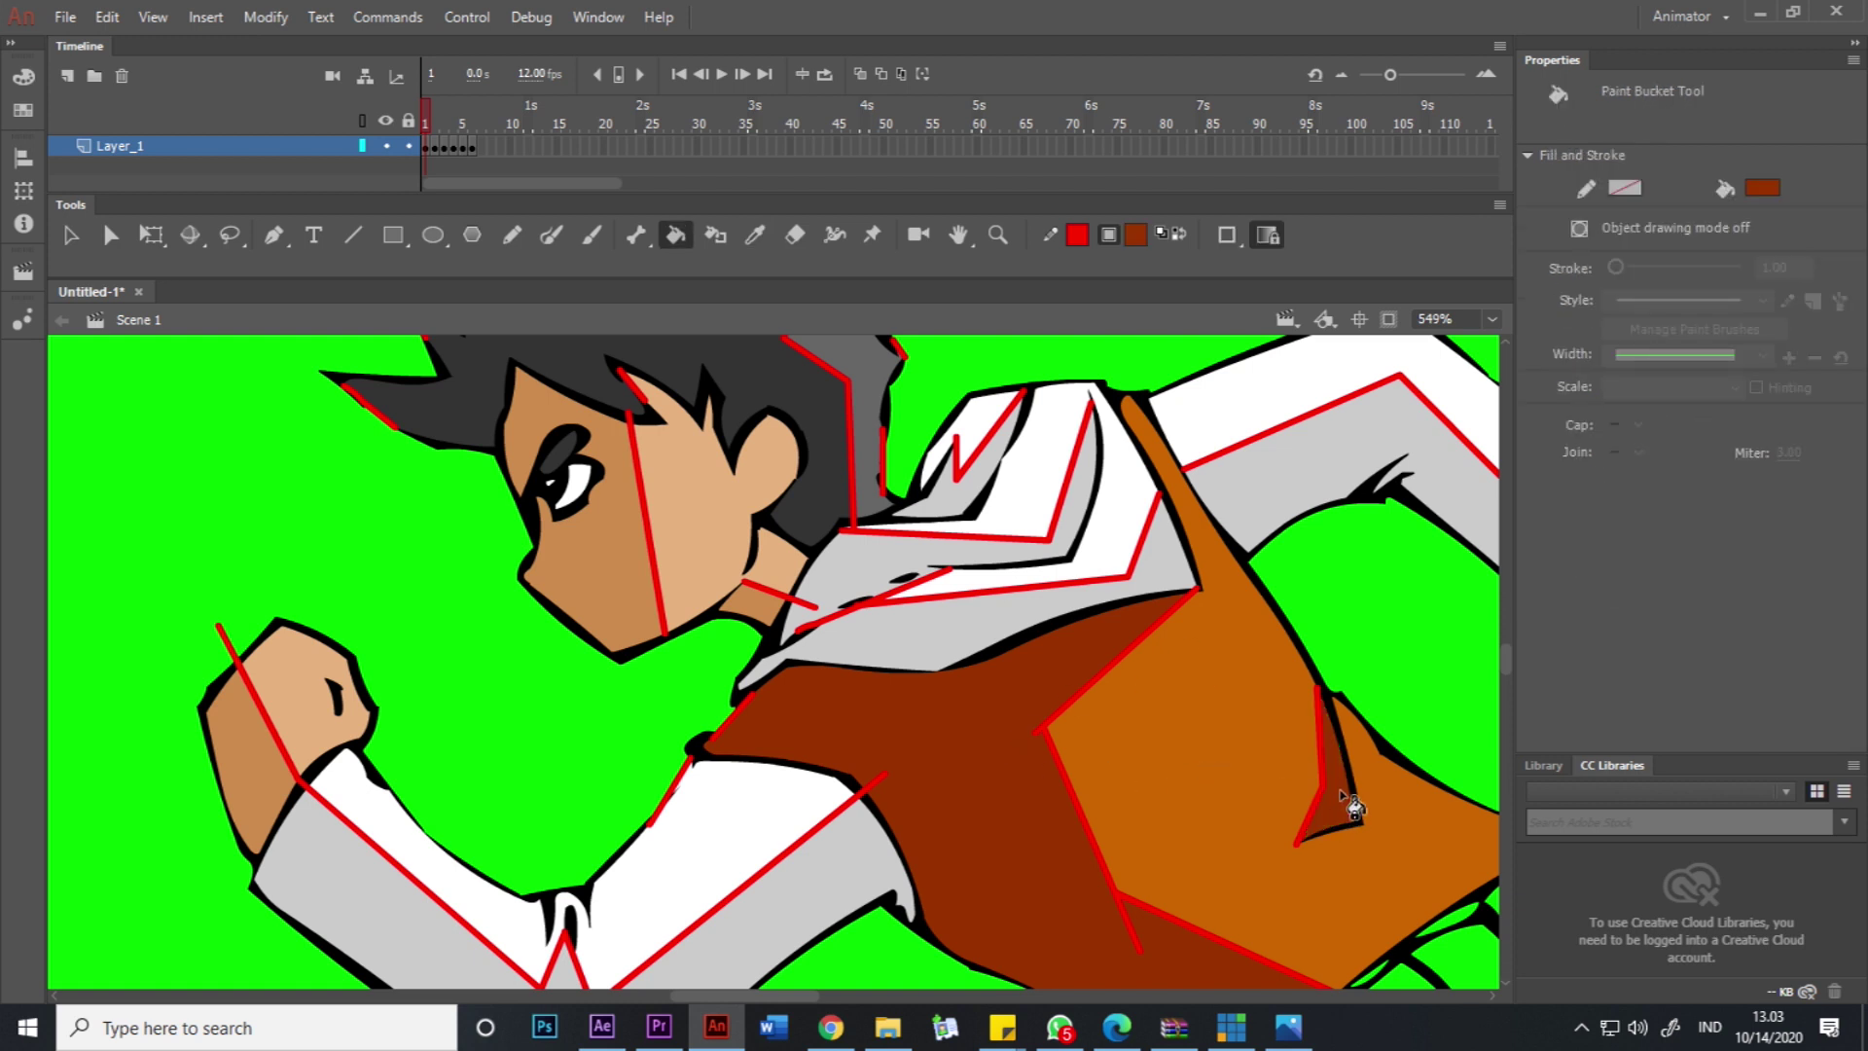
Close the gap at frame 2's front hair tip with a red line and fill the shaded hair with frame 1's dark grey.
key(ctrl+minus)
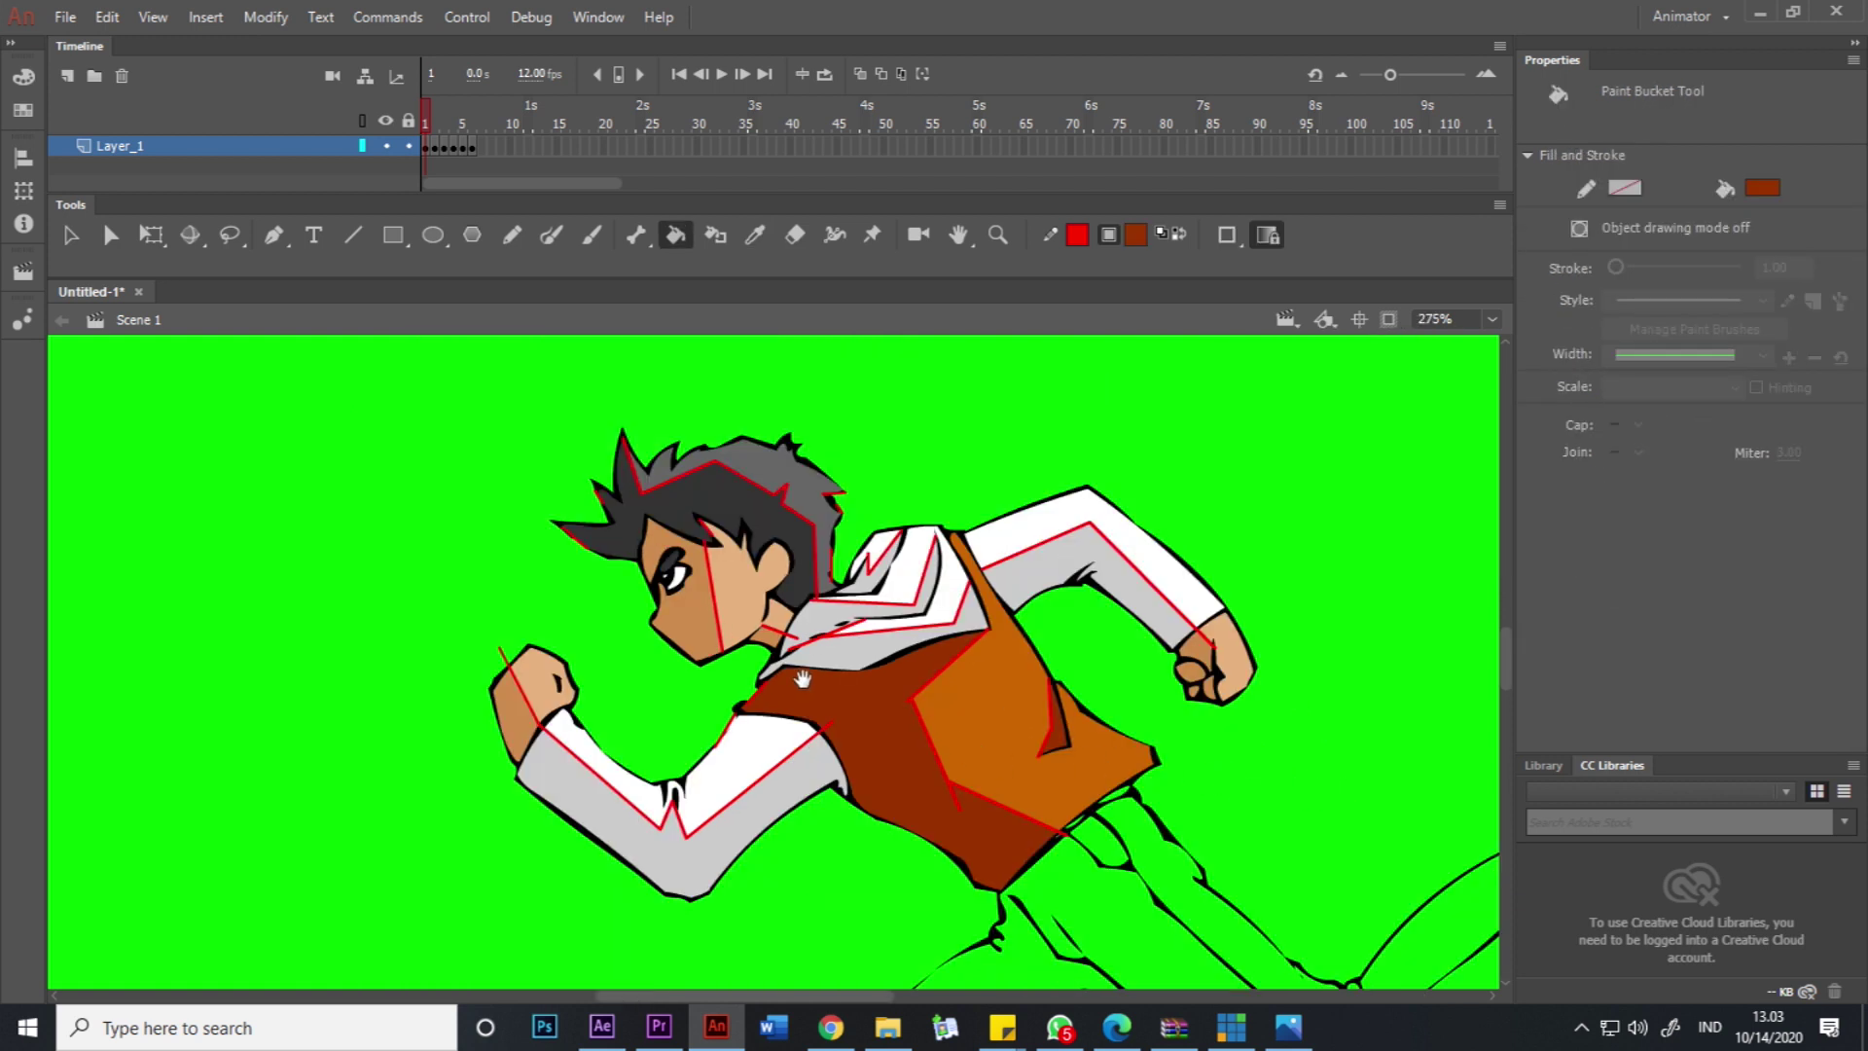
drag(798, 681, 980, 708)
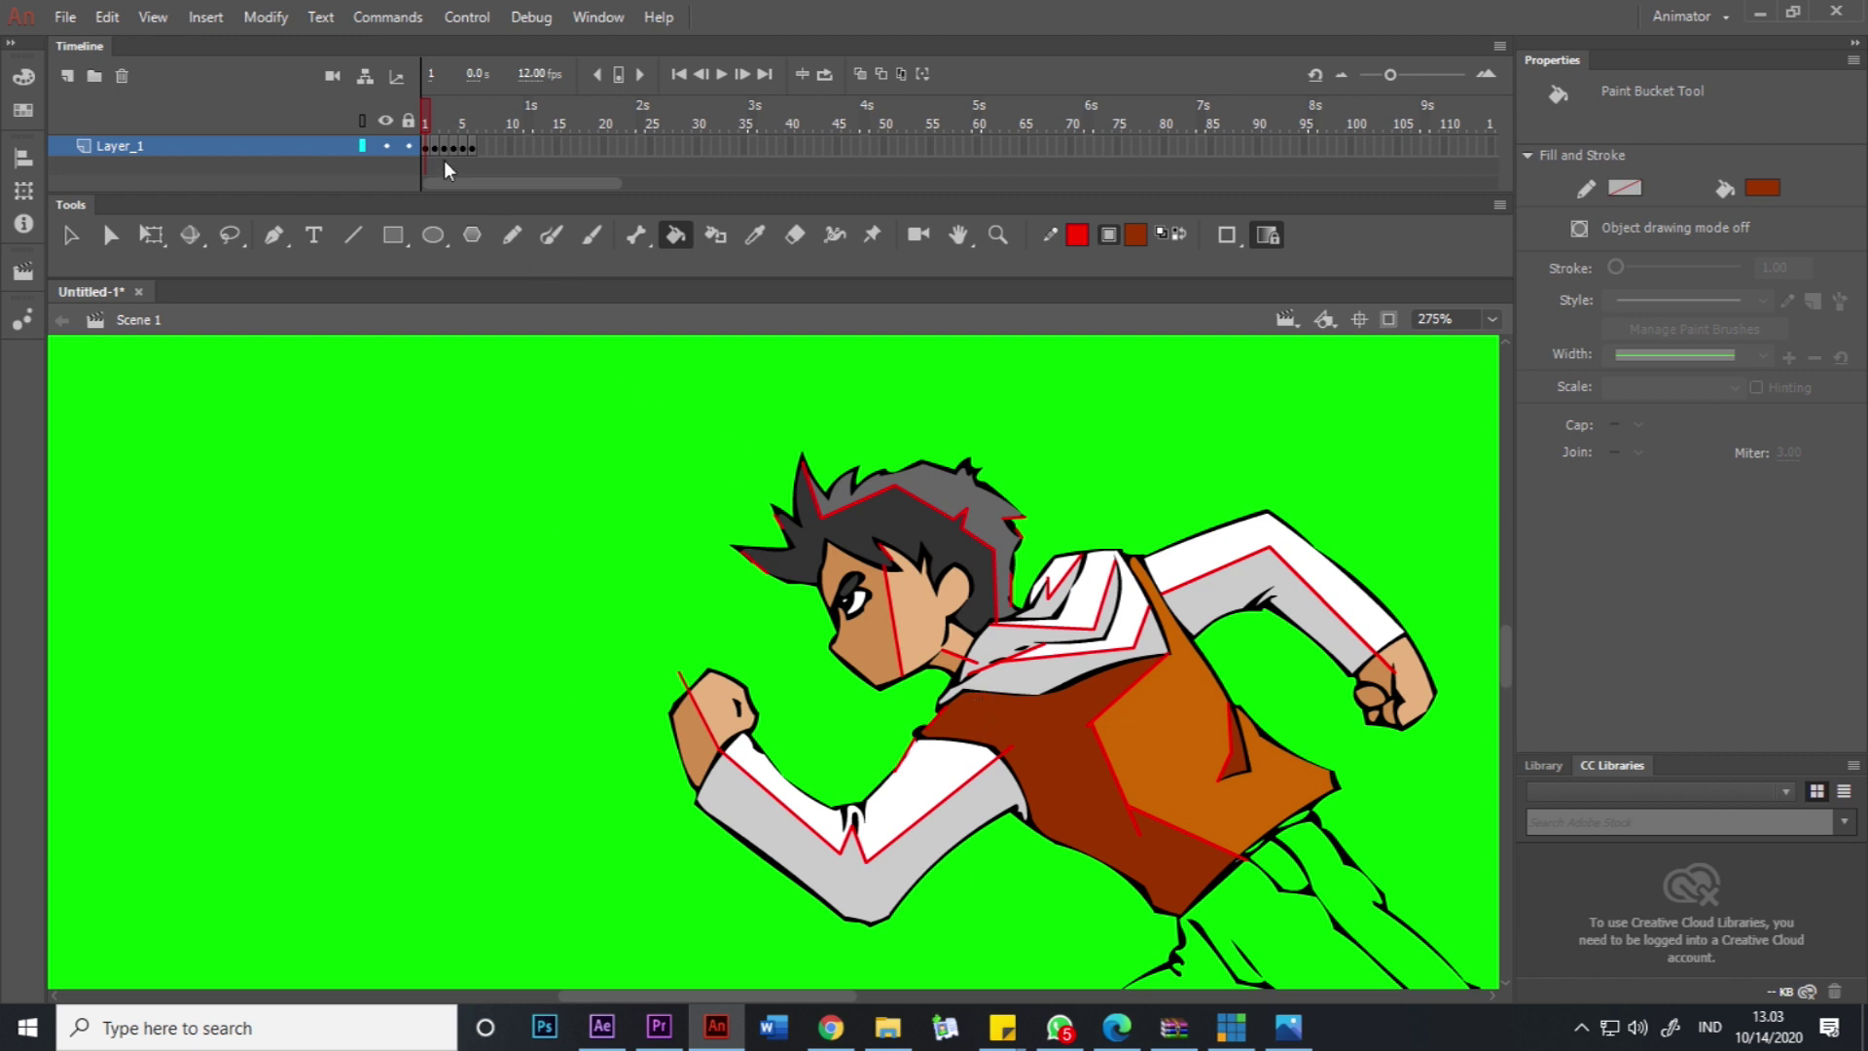
click(434, 114)
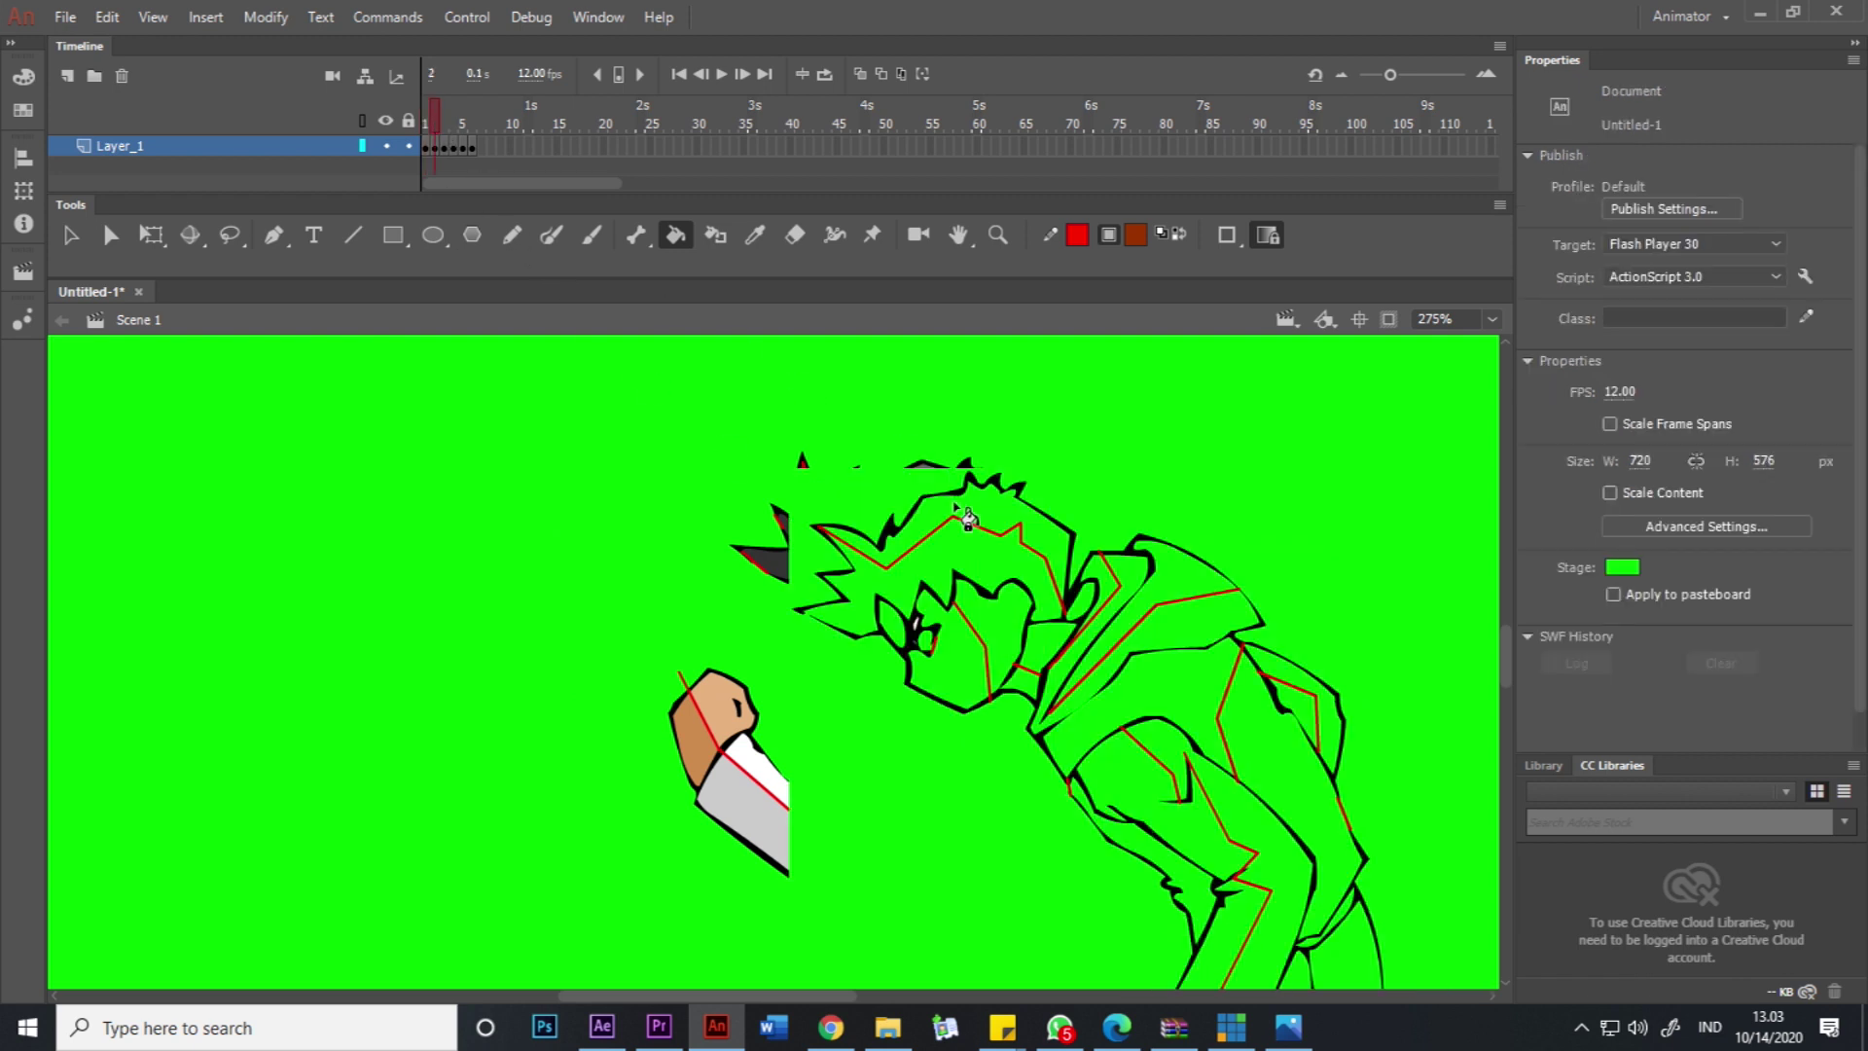
mouse_move(1130, 478)
mouse_down()
mouse_move(1046, 446)
mouse_move(1026, 467)
mouse_up()
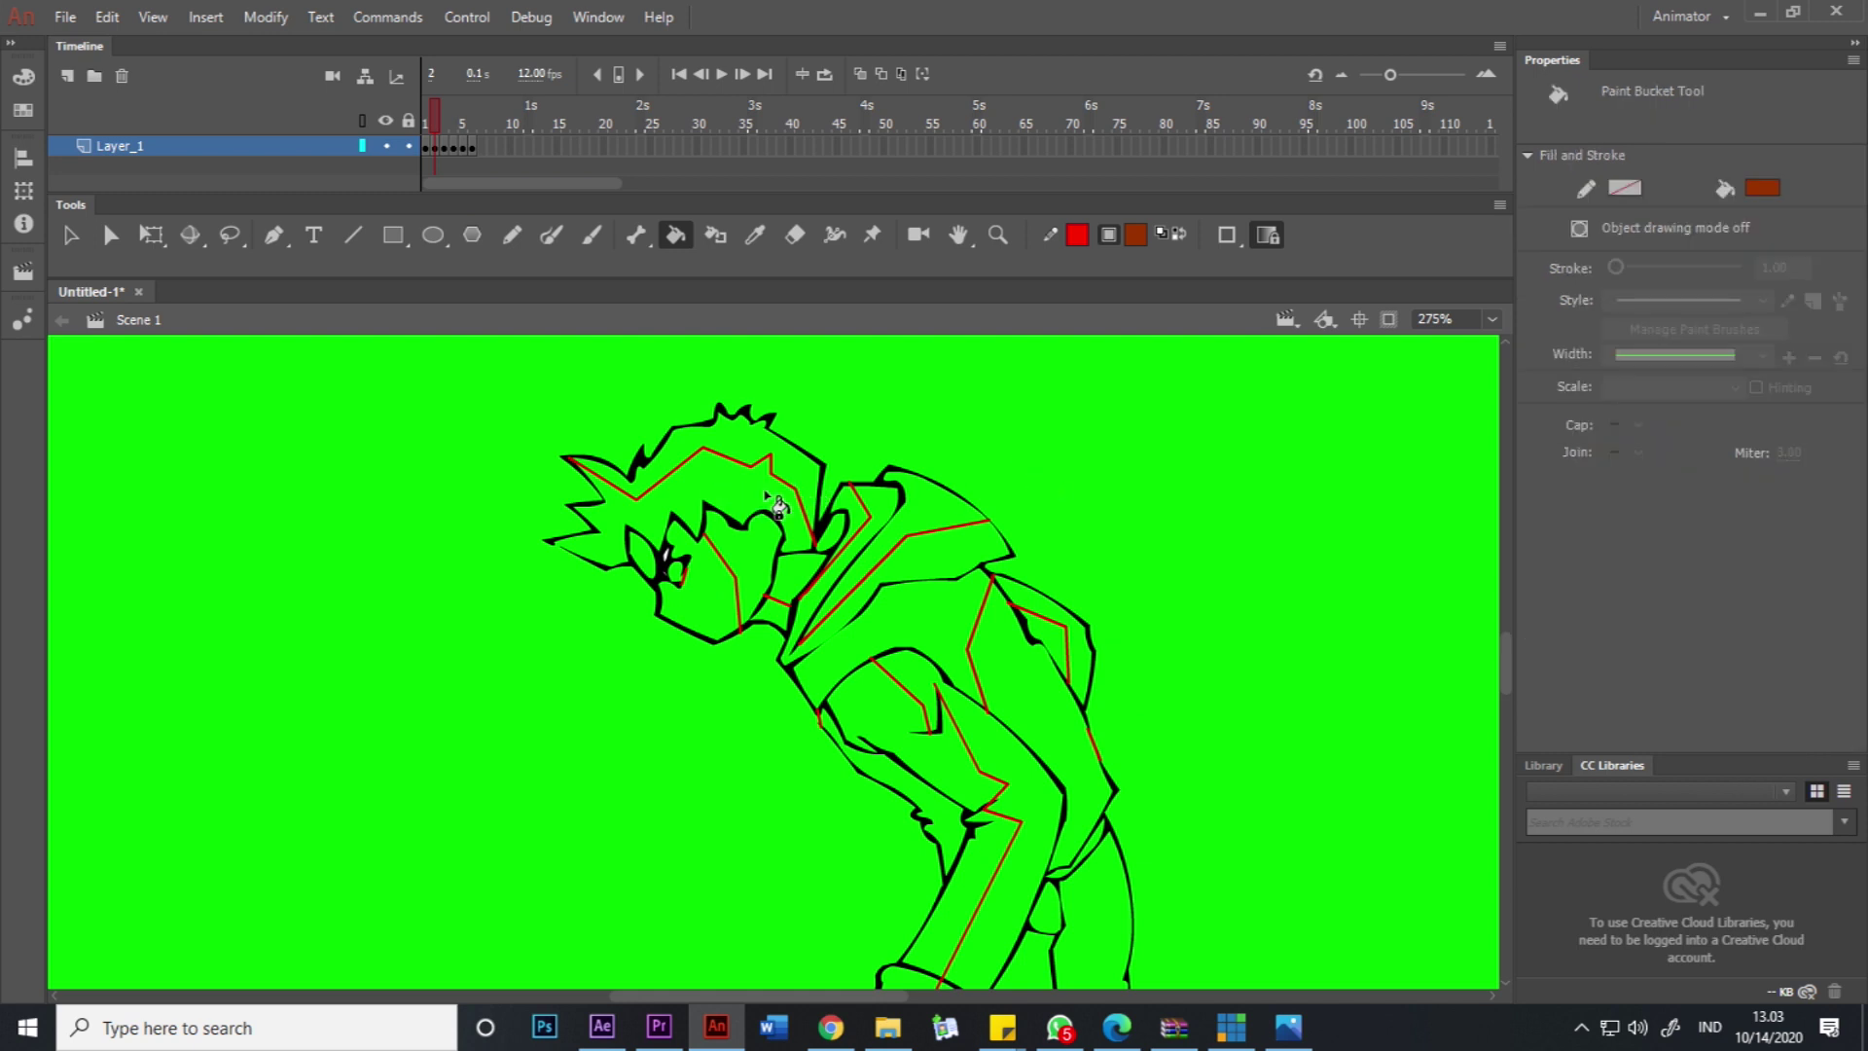
key(comma)
key(i)
click(663, 456)
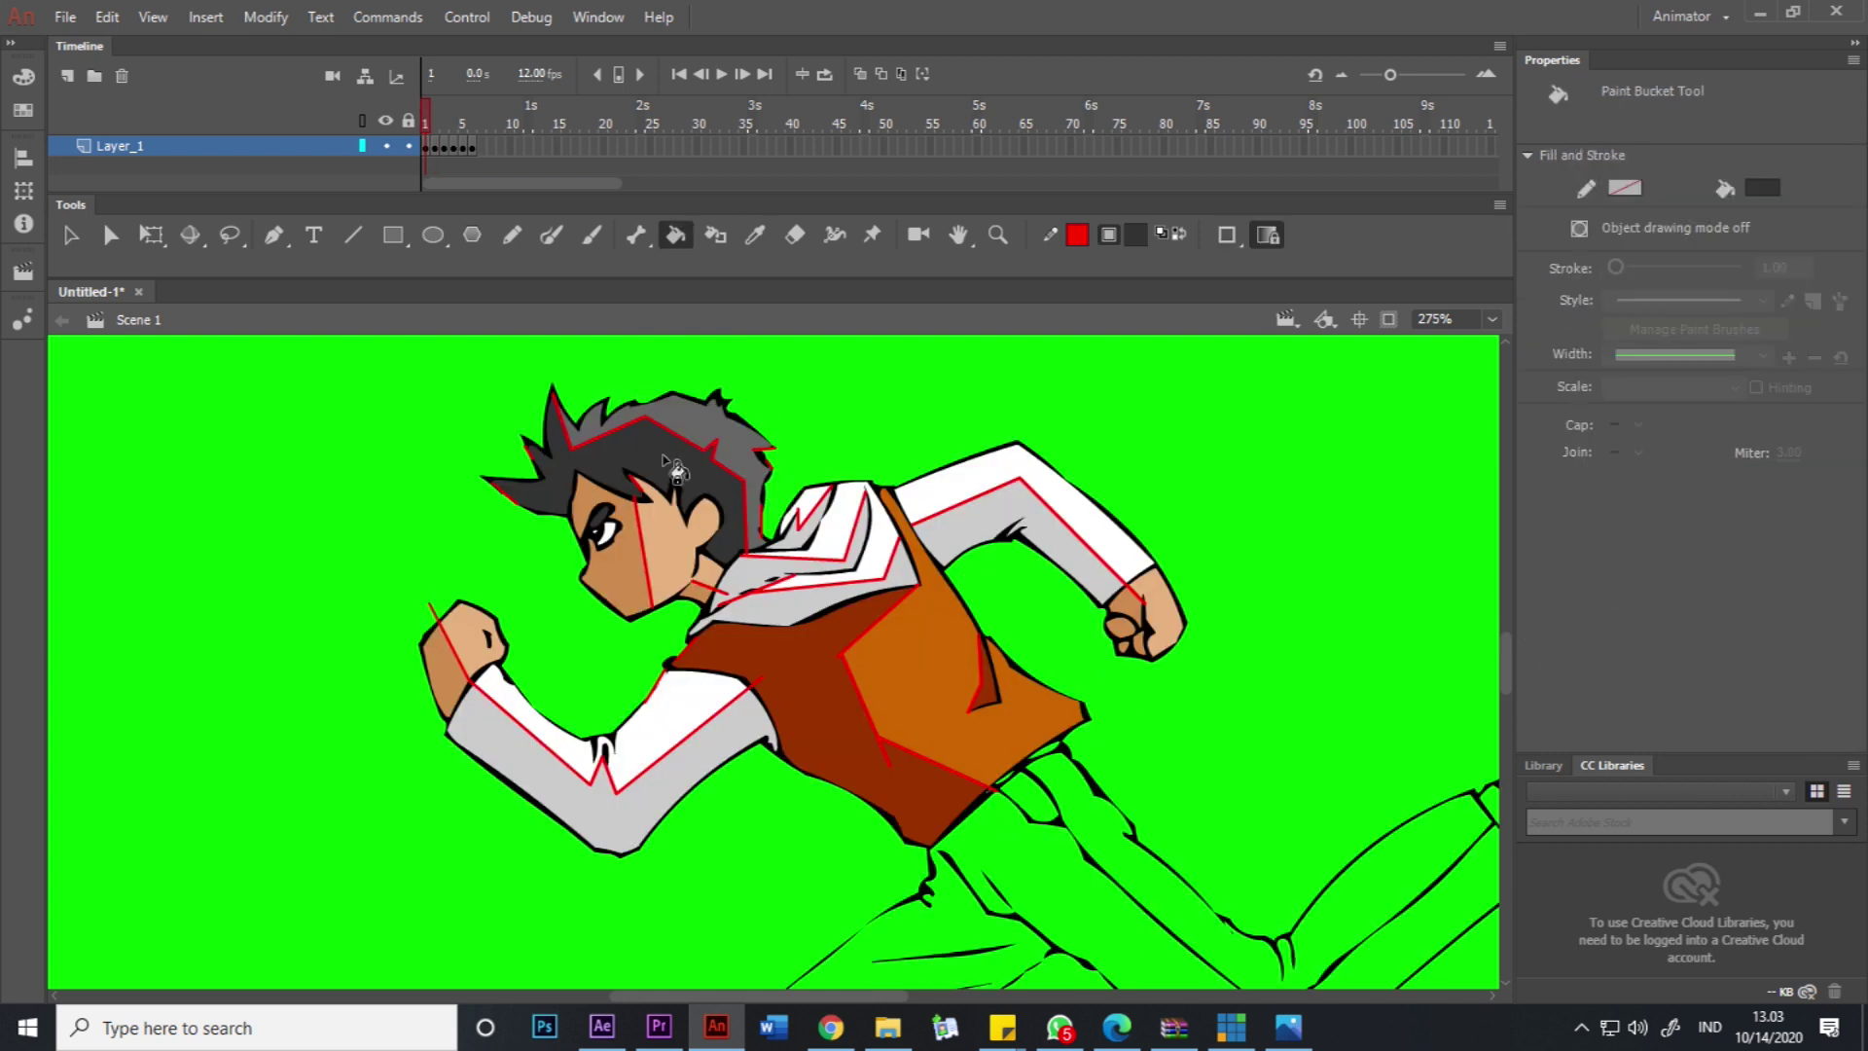
key(period)
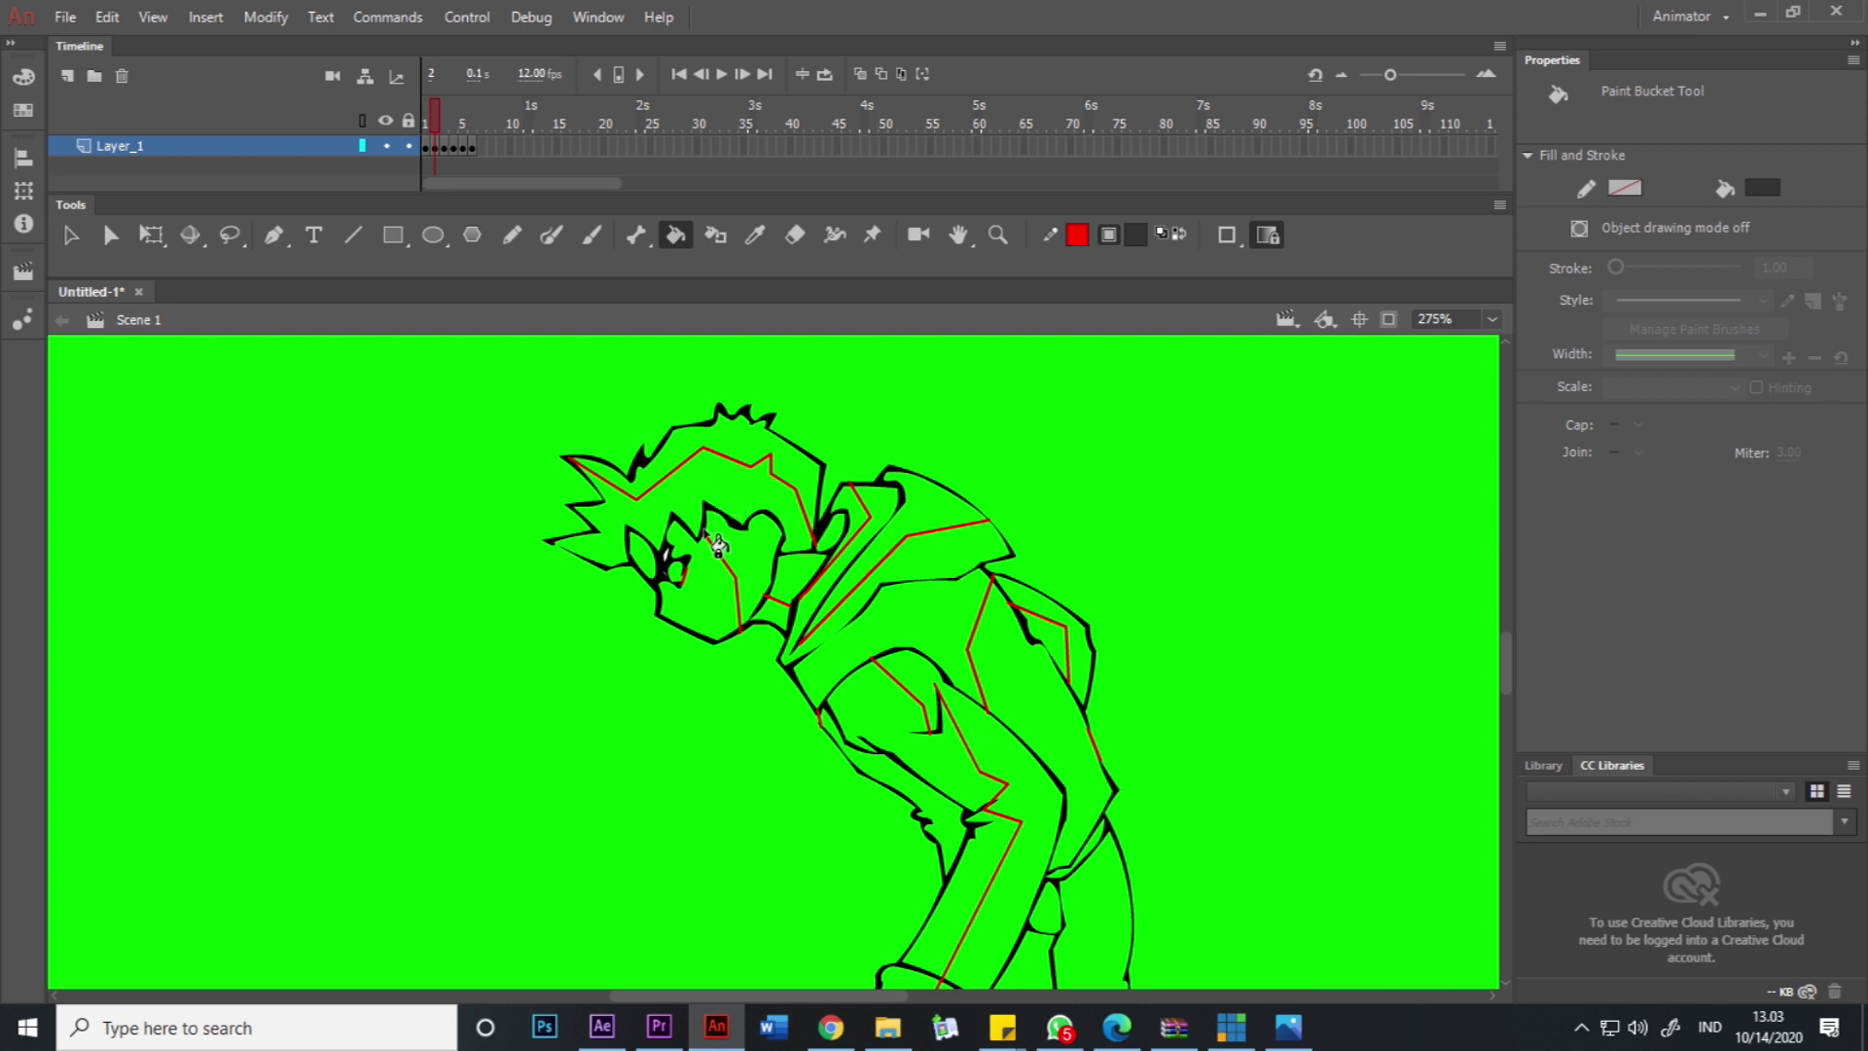
scroll(634, 557, up, 4)
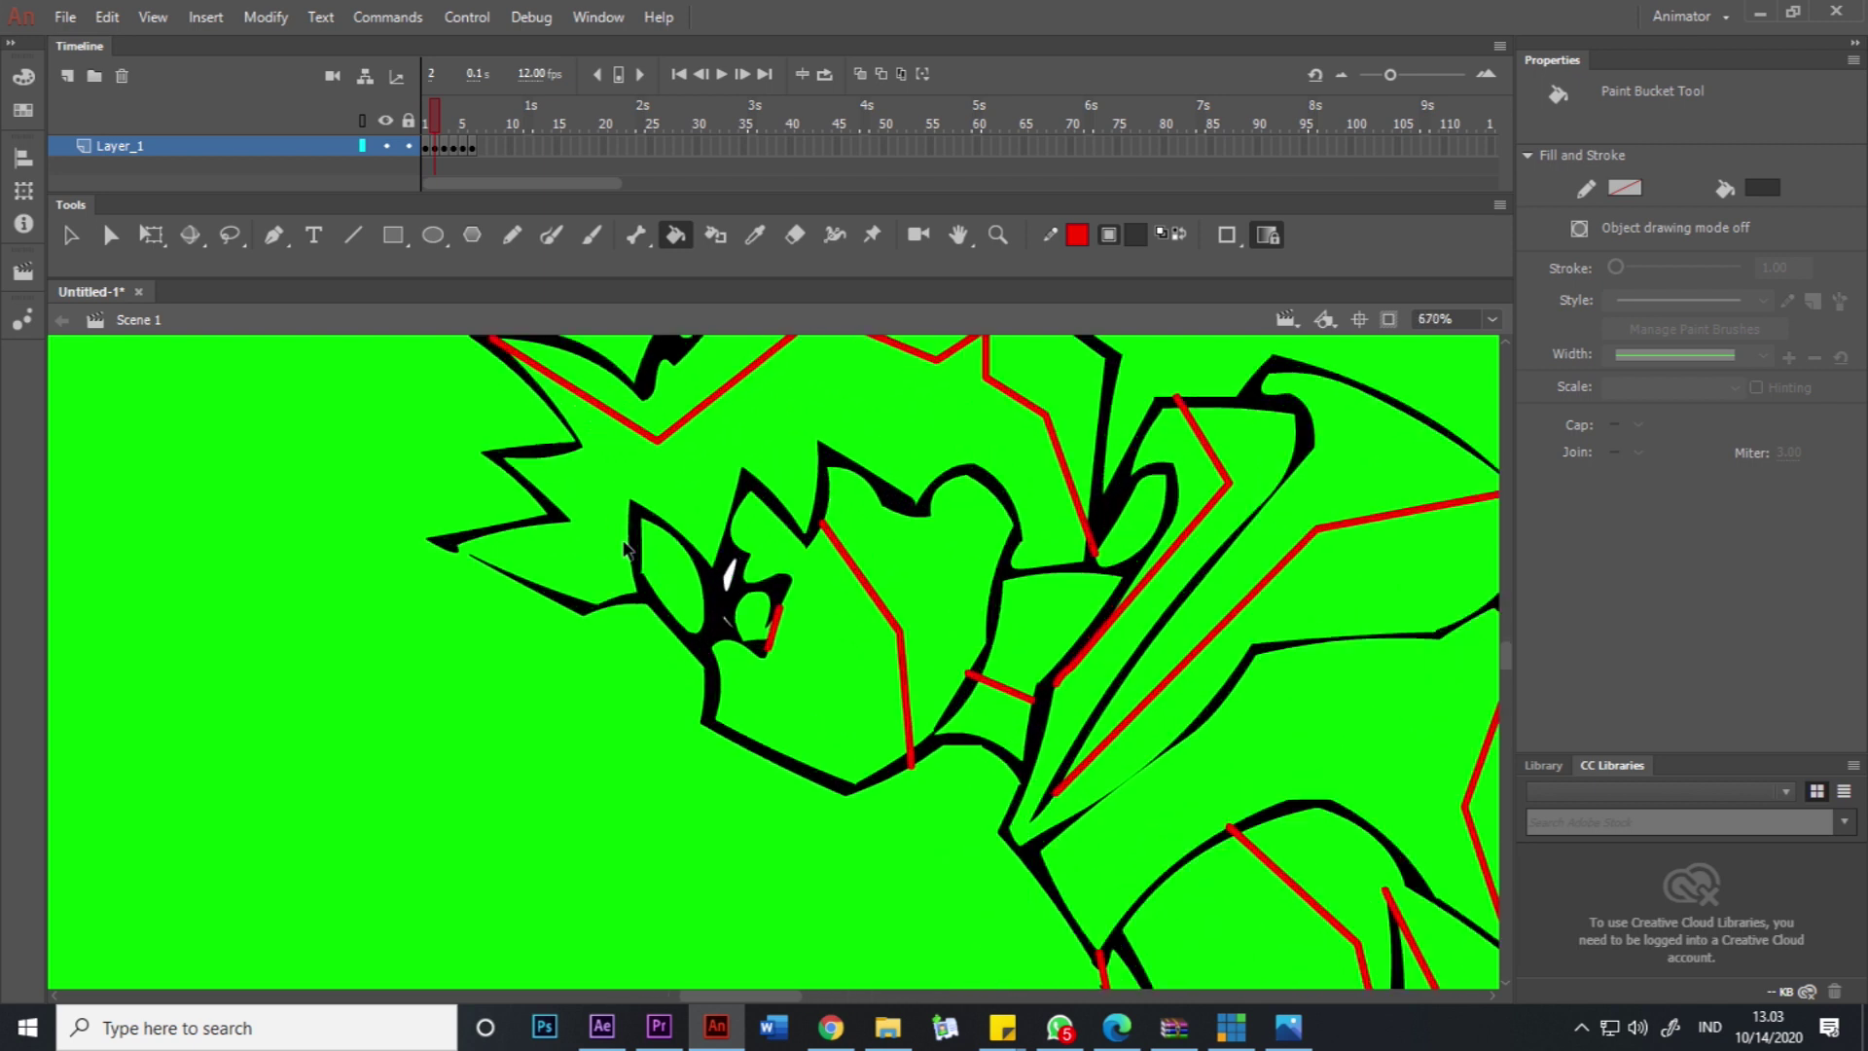
key(n)
drag(446, 570, 401, 548)
key(k)
click(790, 417)
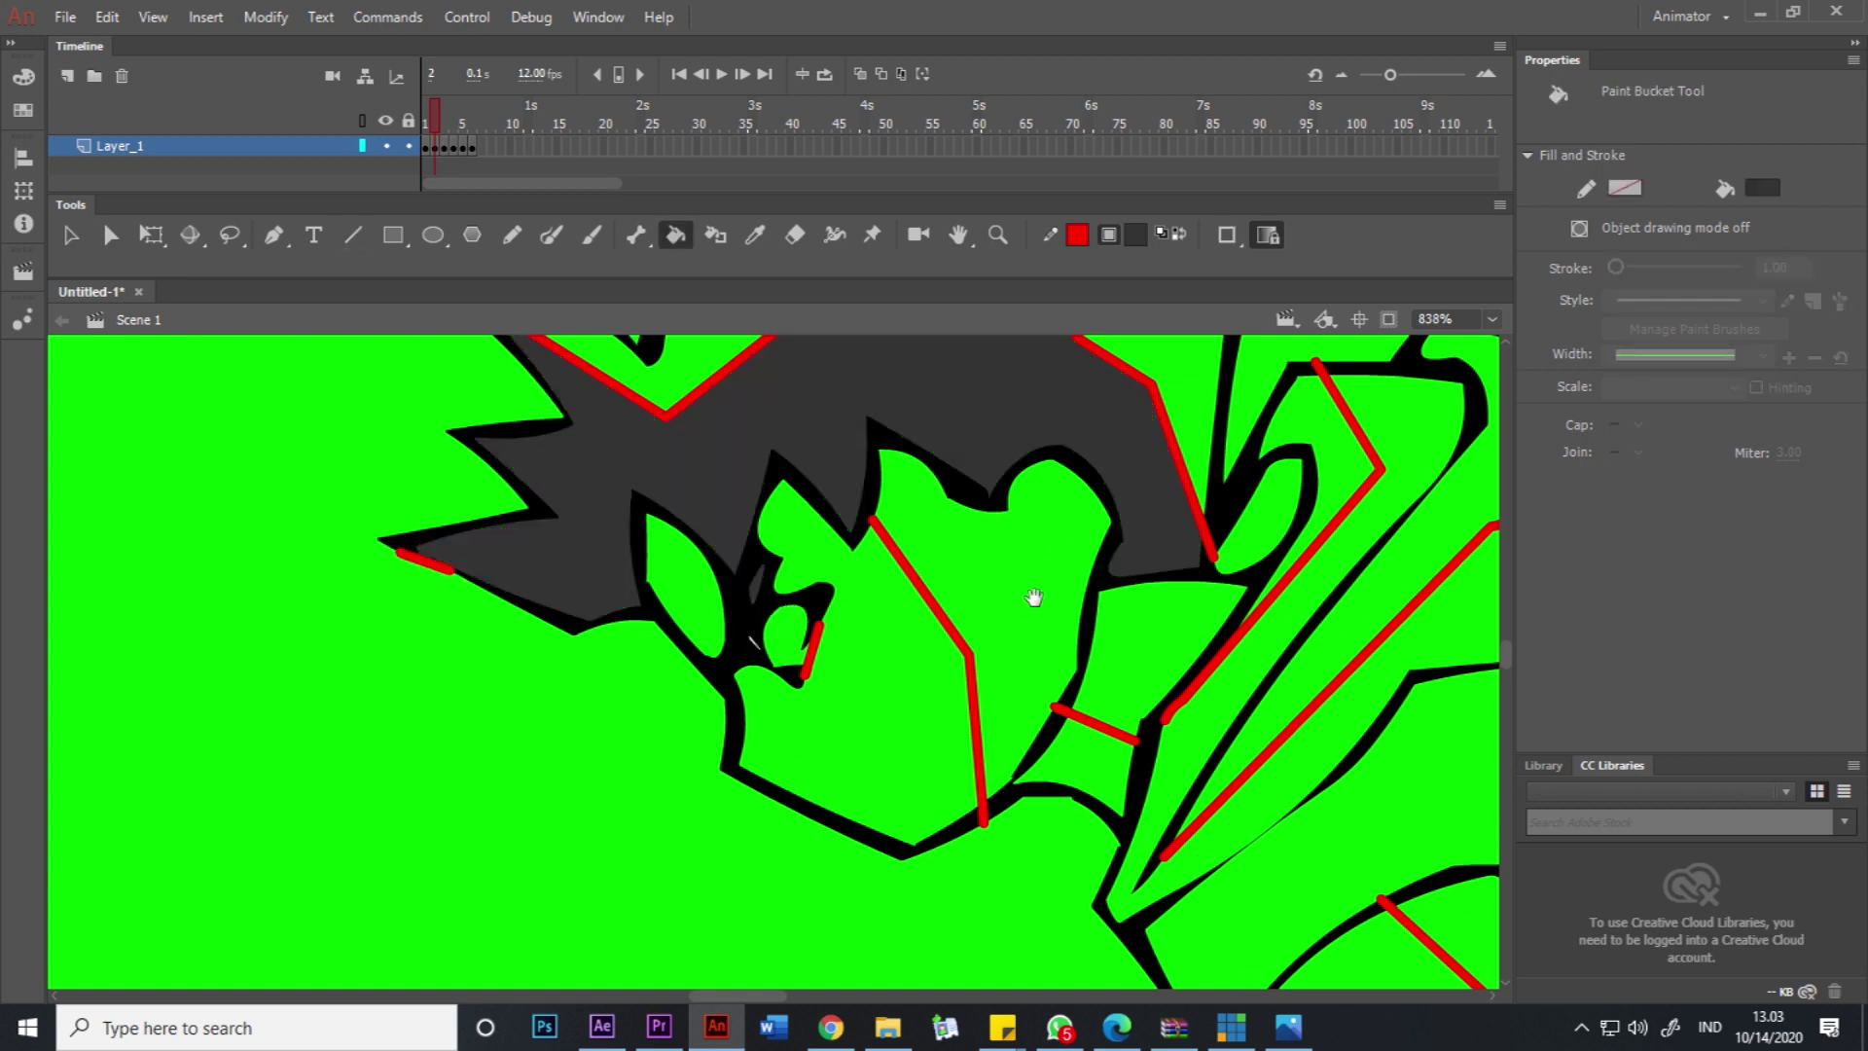
Fill the lit upper hair in frame 2 with frame 1's lighter hair grey.
drag(1157, 501, 981, 593)
key(ctrl+minus)
drag(816, 604, 996, 576)
key(comma)
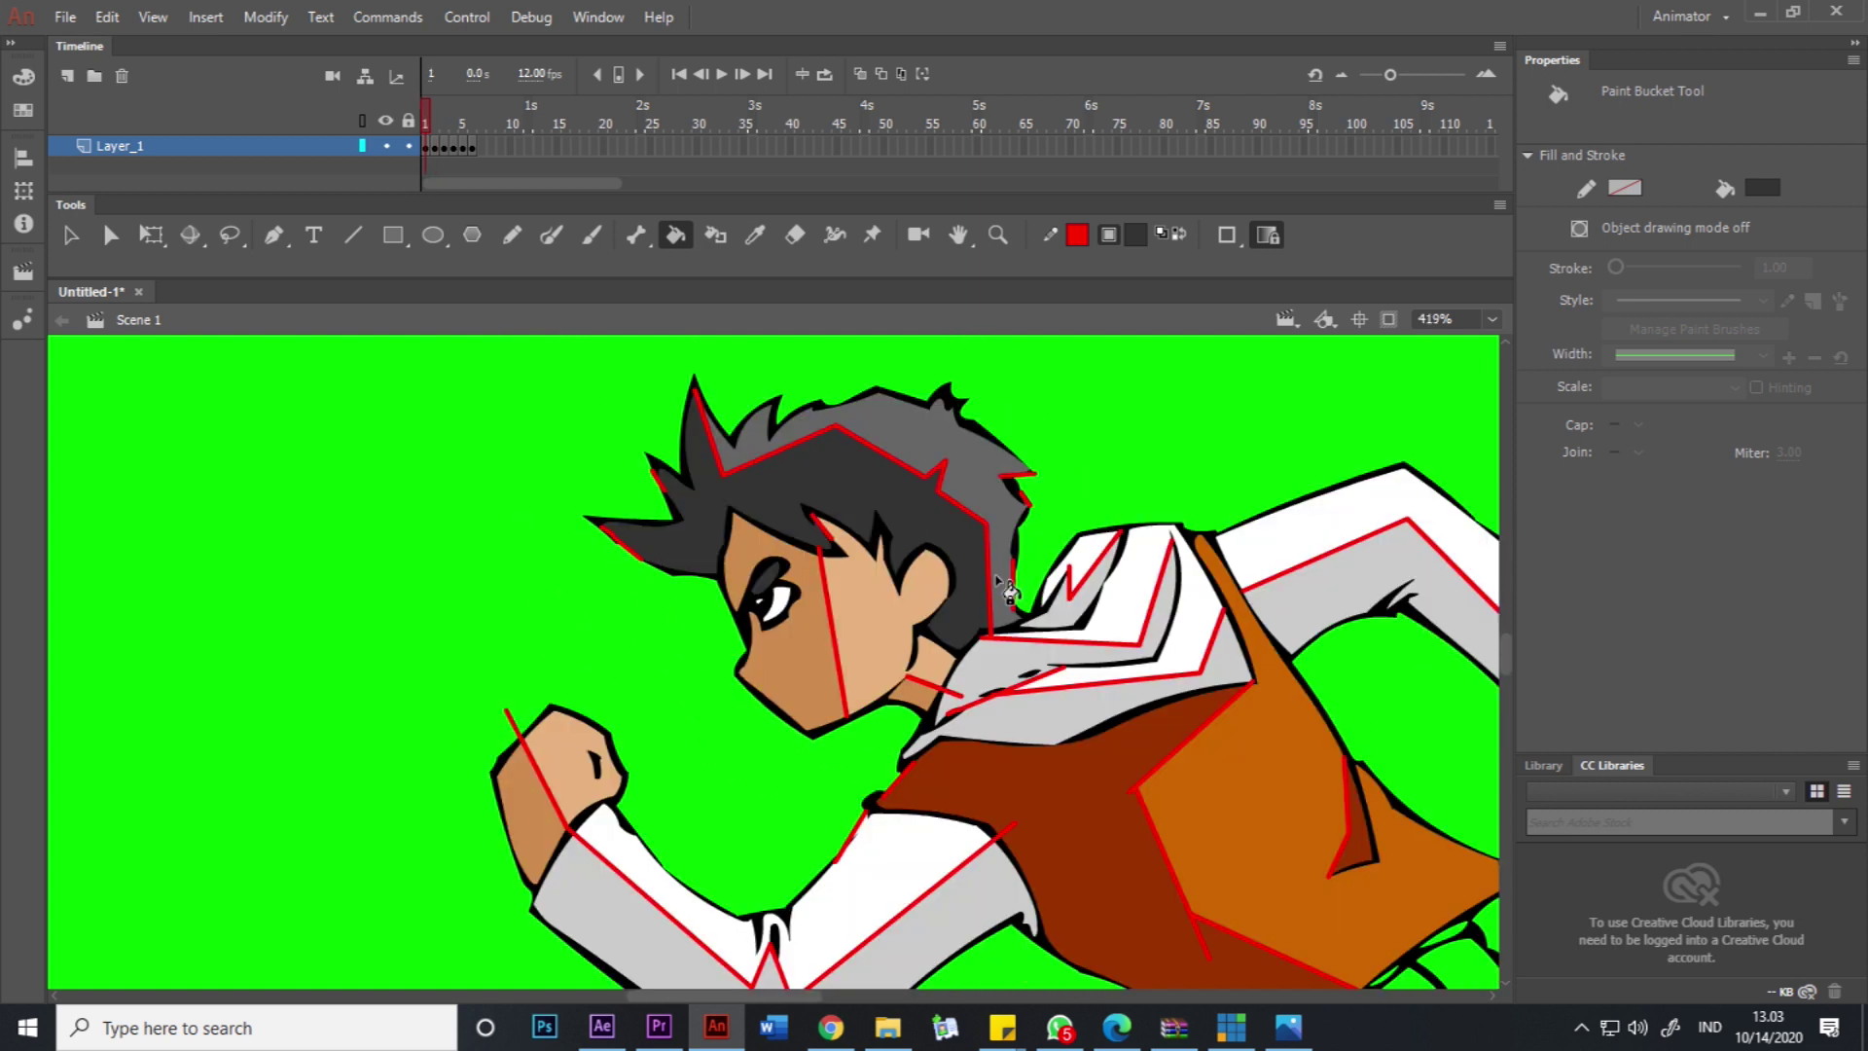
key(period)
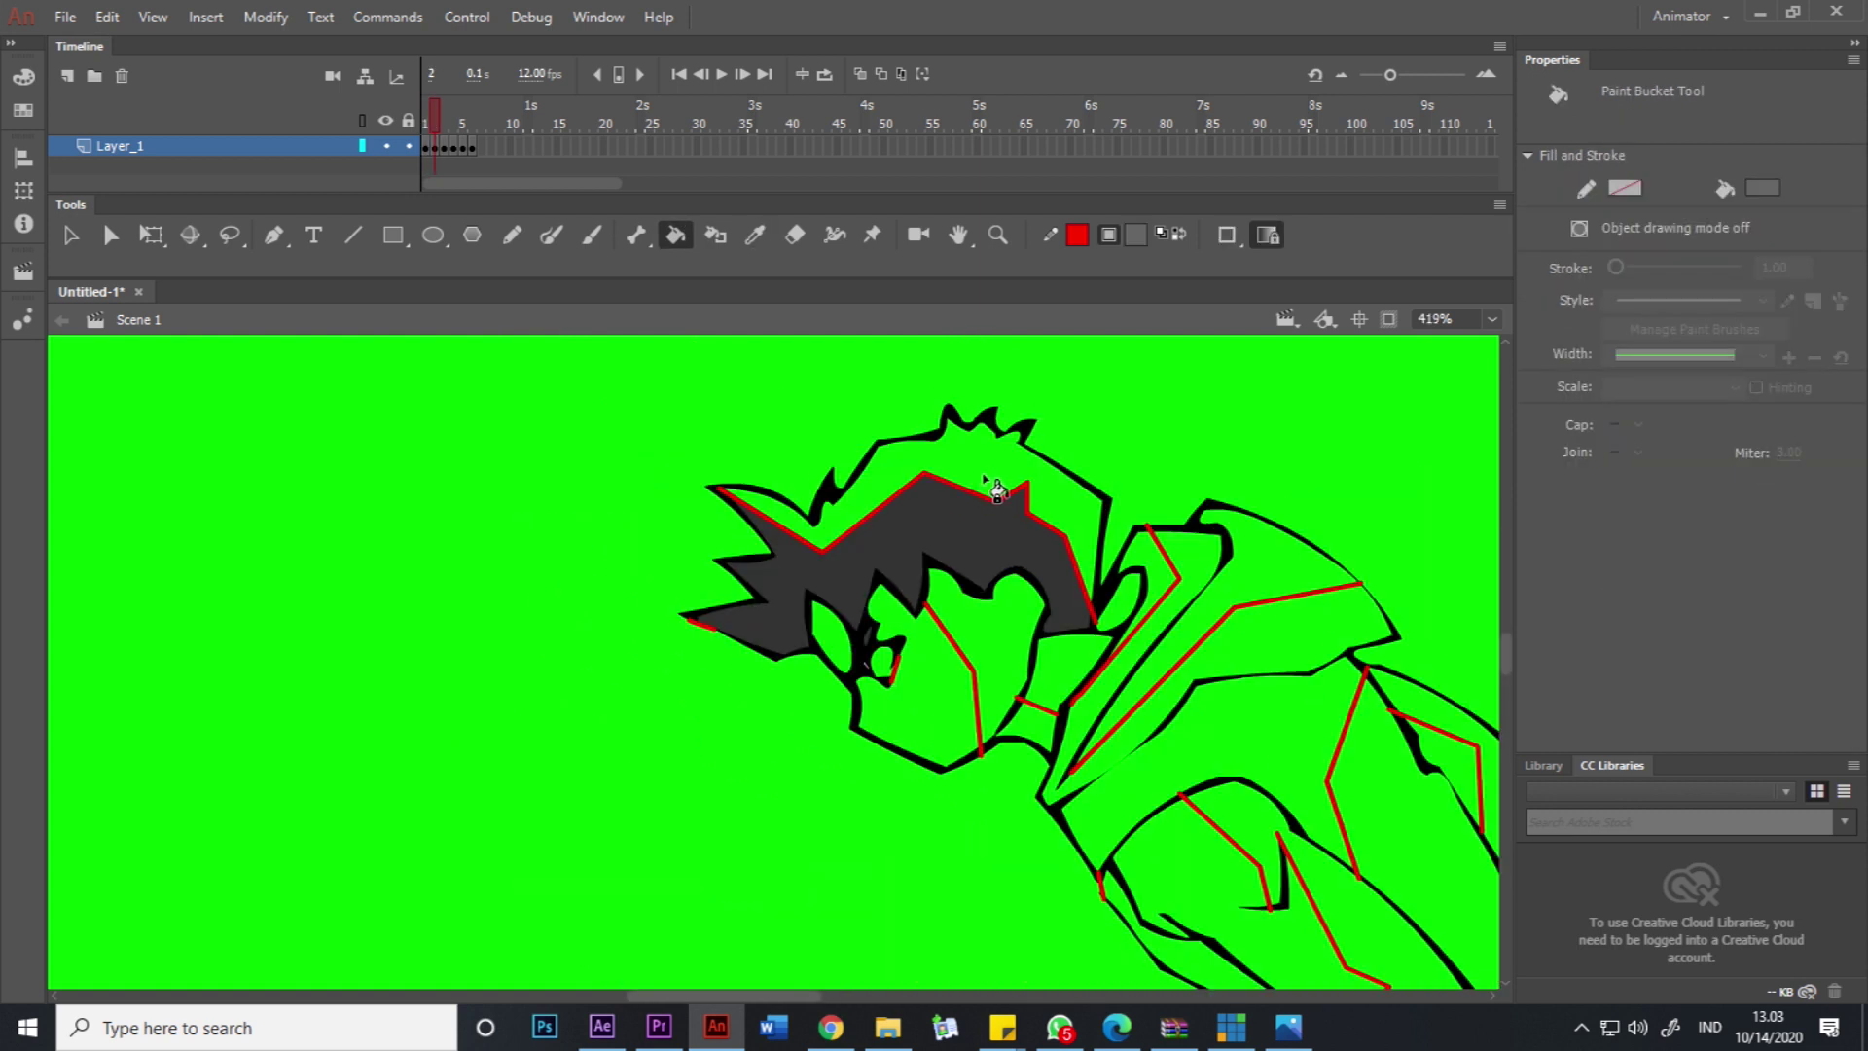
click(996, 474)
Fill the shaded areas of frame 2's face, front hand and neck with frame 1's darker skin tone.
key(comma)
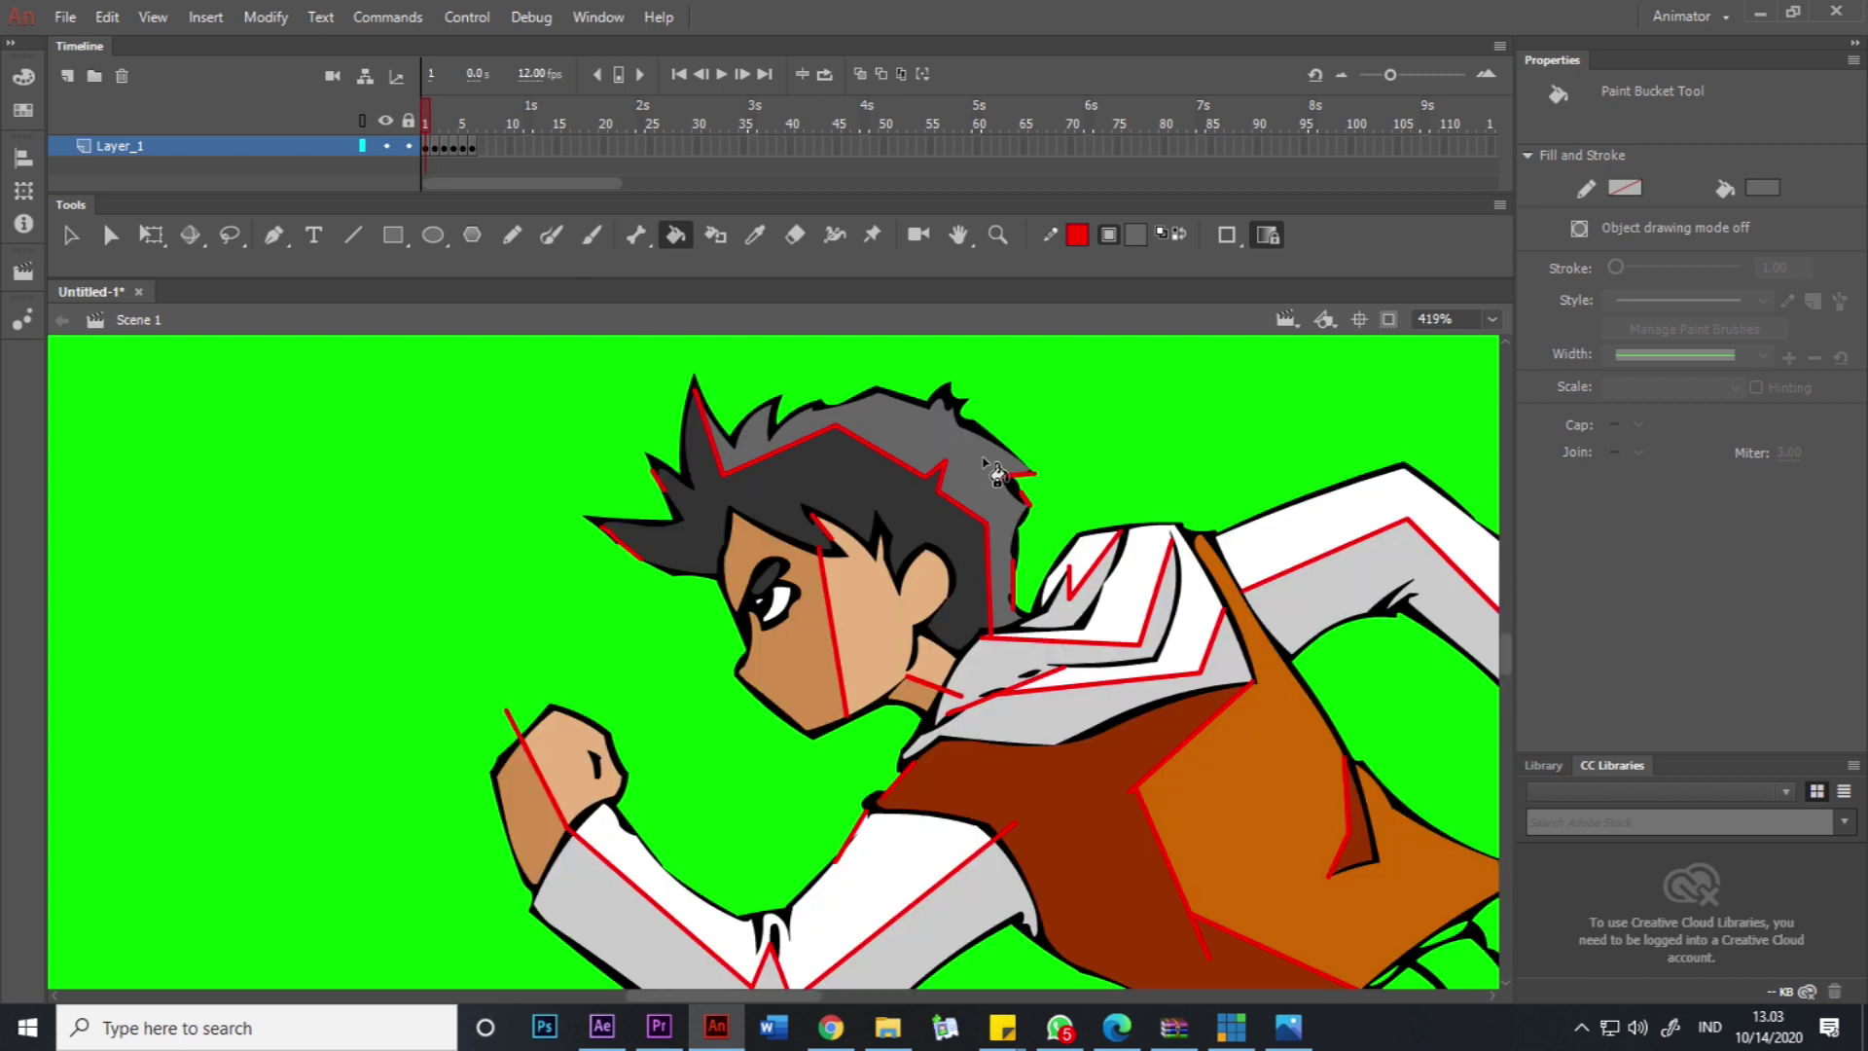
key(i)
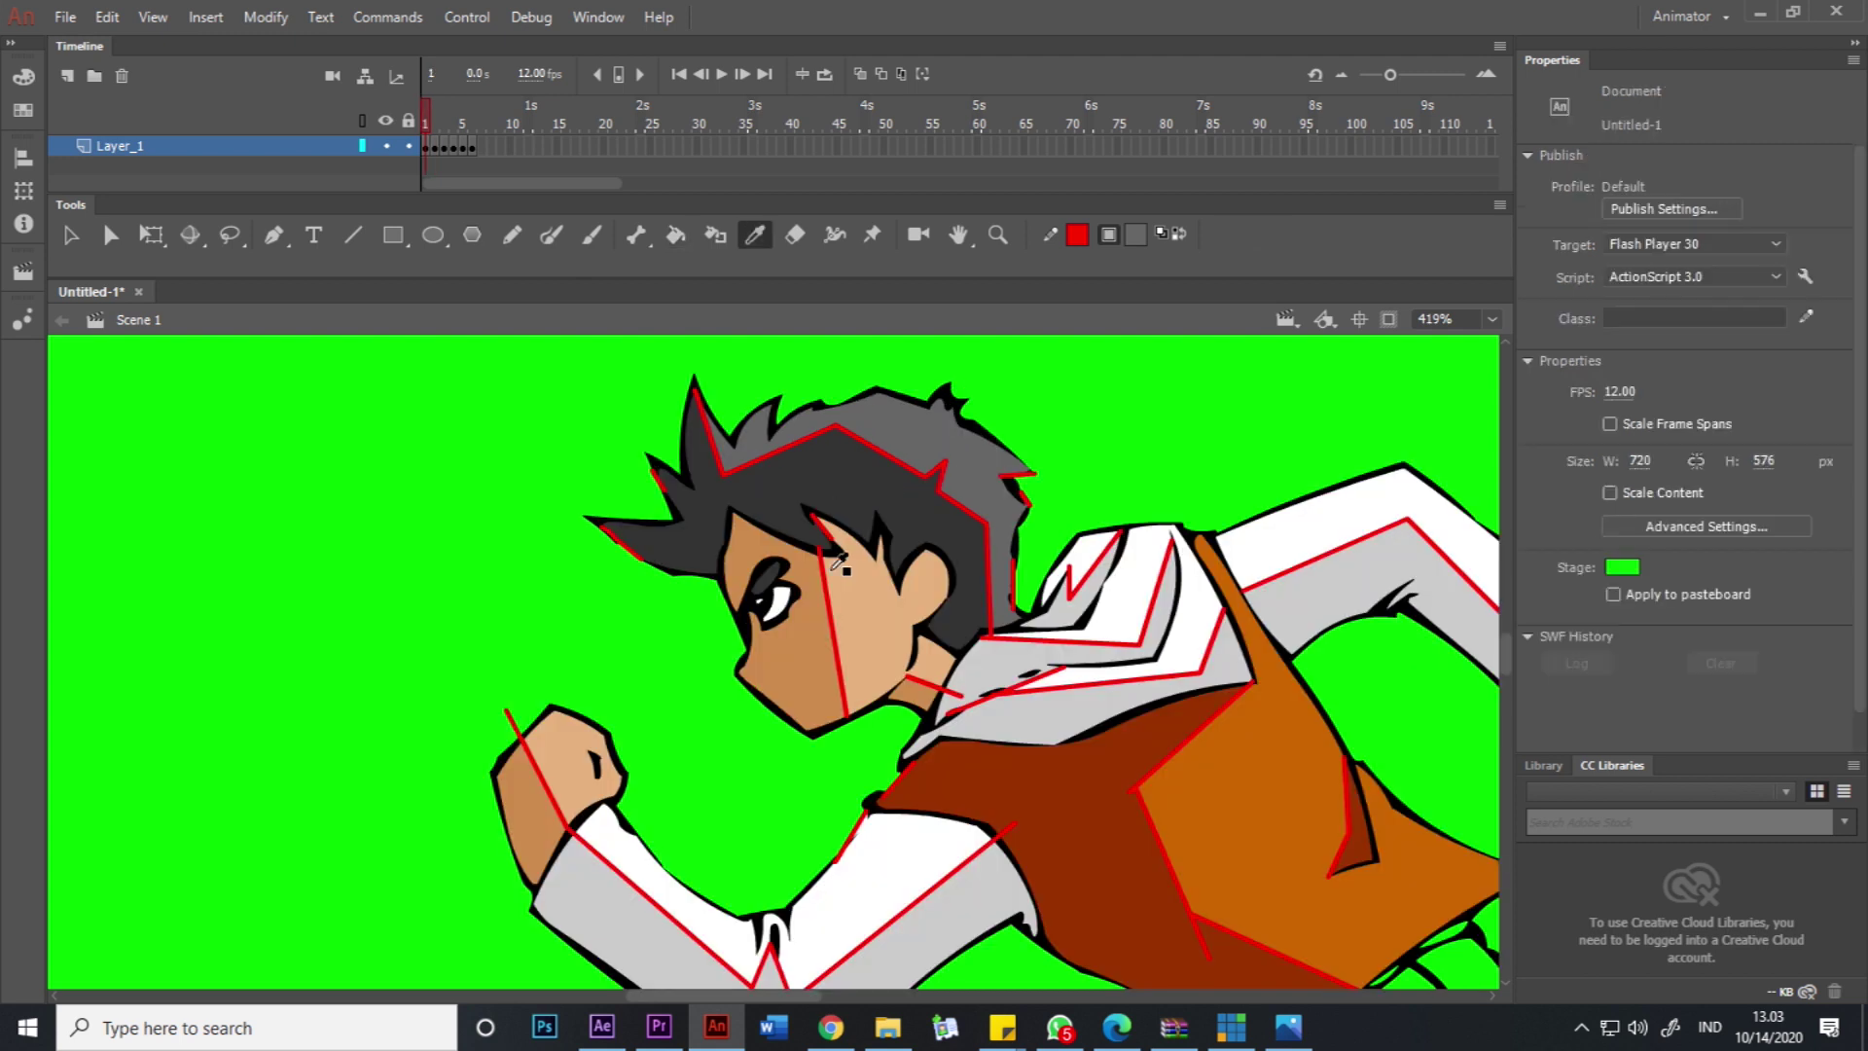
click(813, 652)
key(period)
click(894, 648)
drag(1126, 742, 1021, 523)
click(1055, 844)
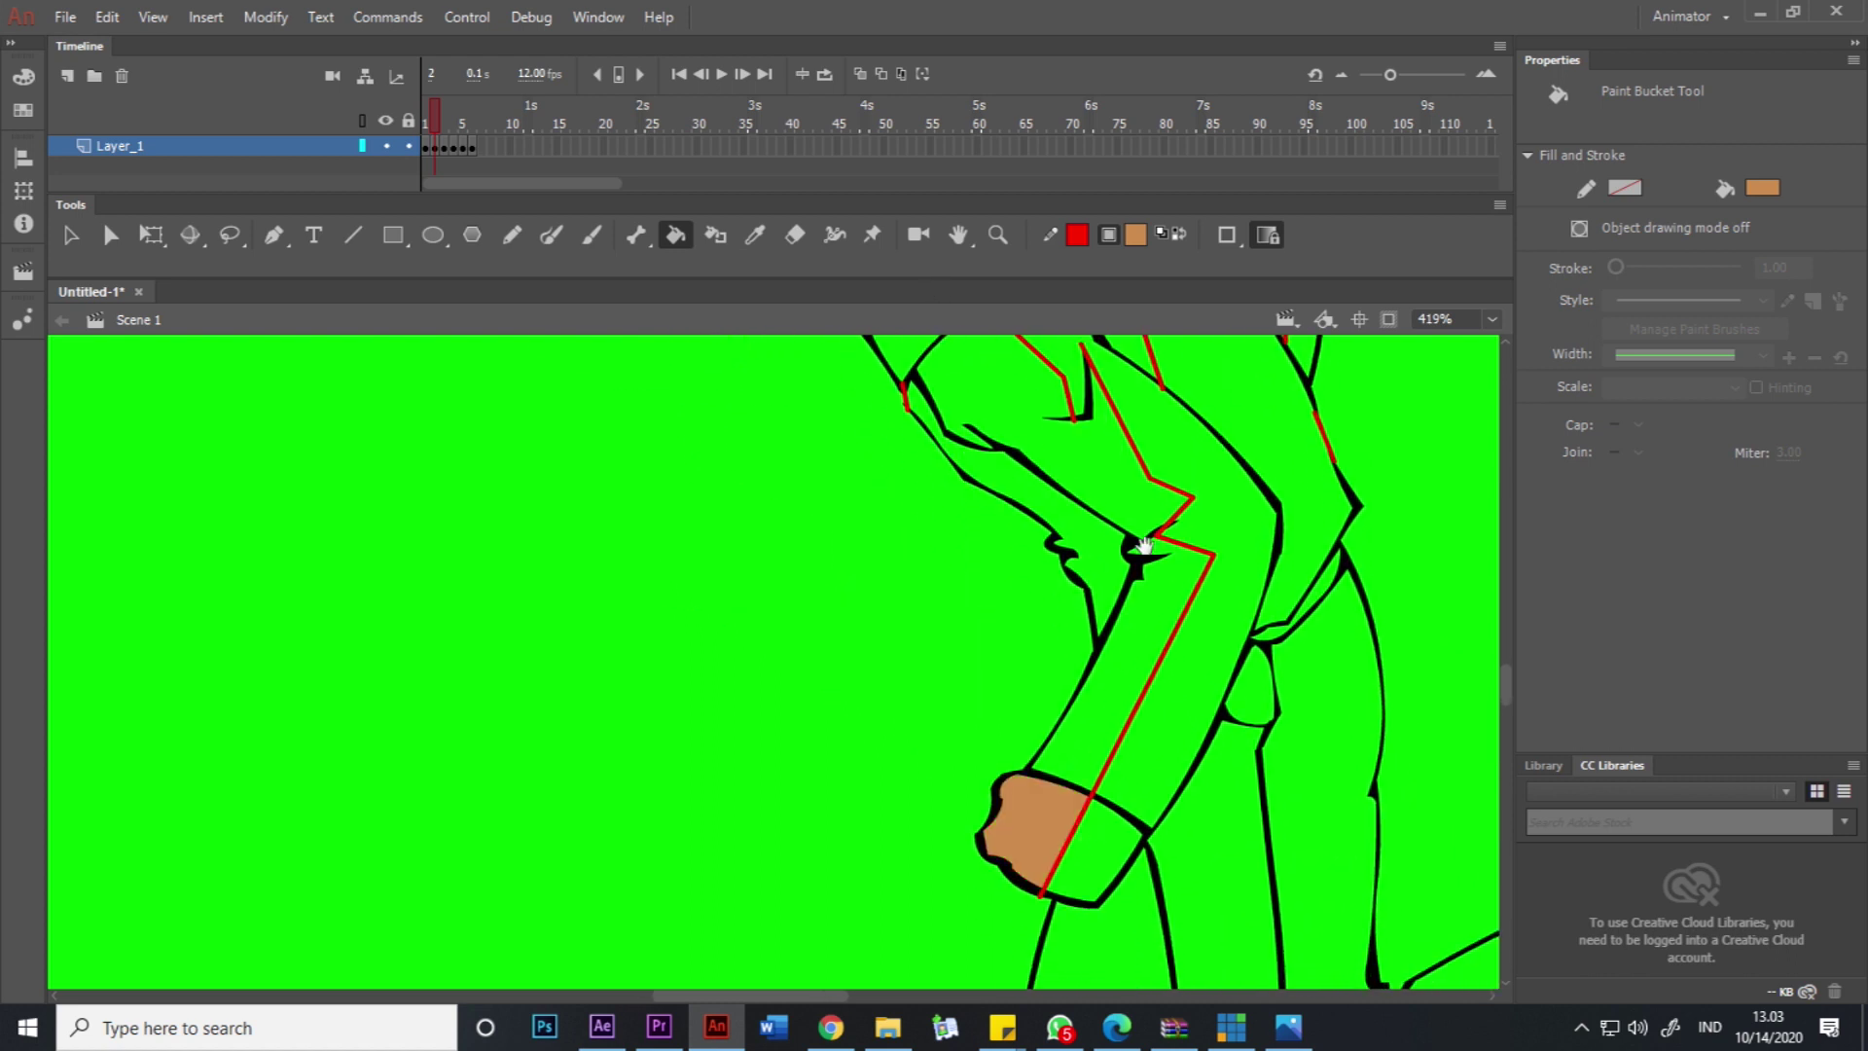
drag(1146, 546, 1076, 801)
drag(966, 513, 996, 600)
click(813, 545)
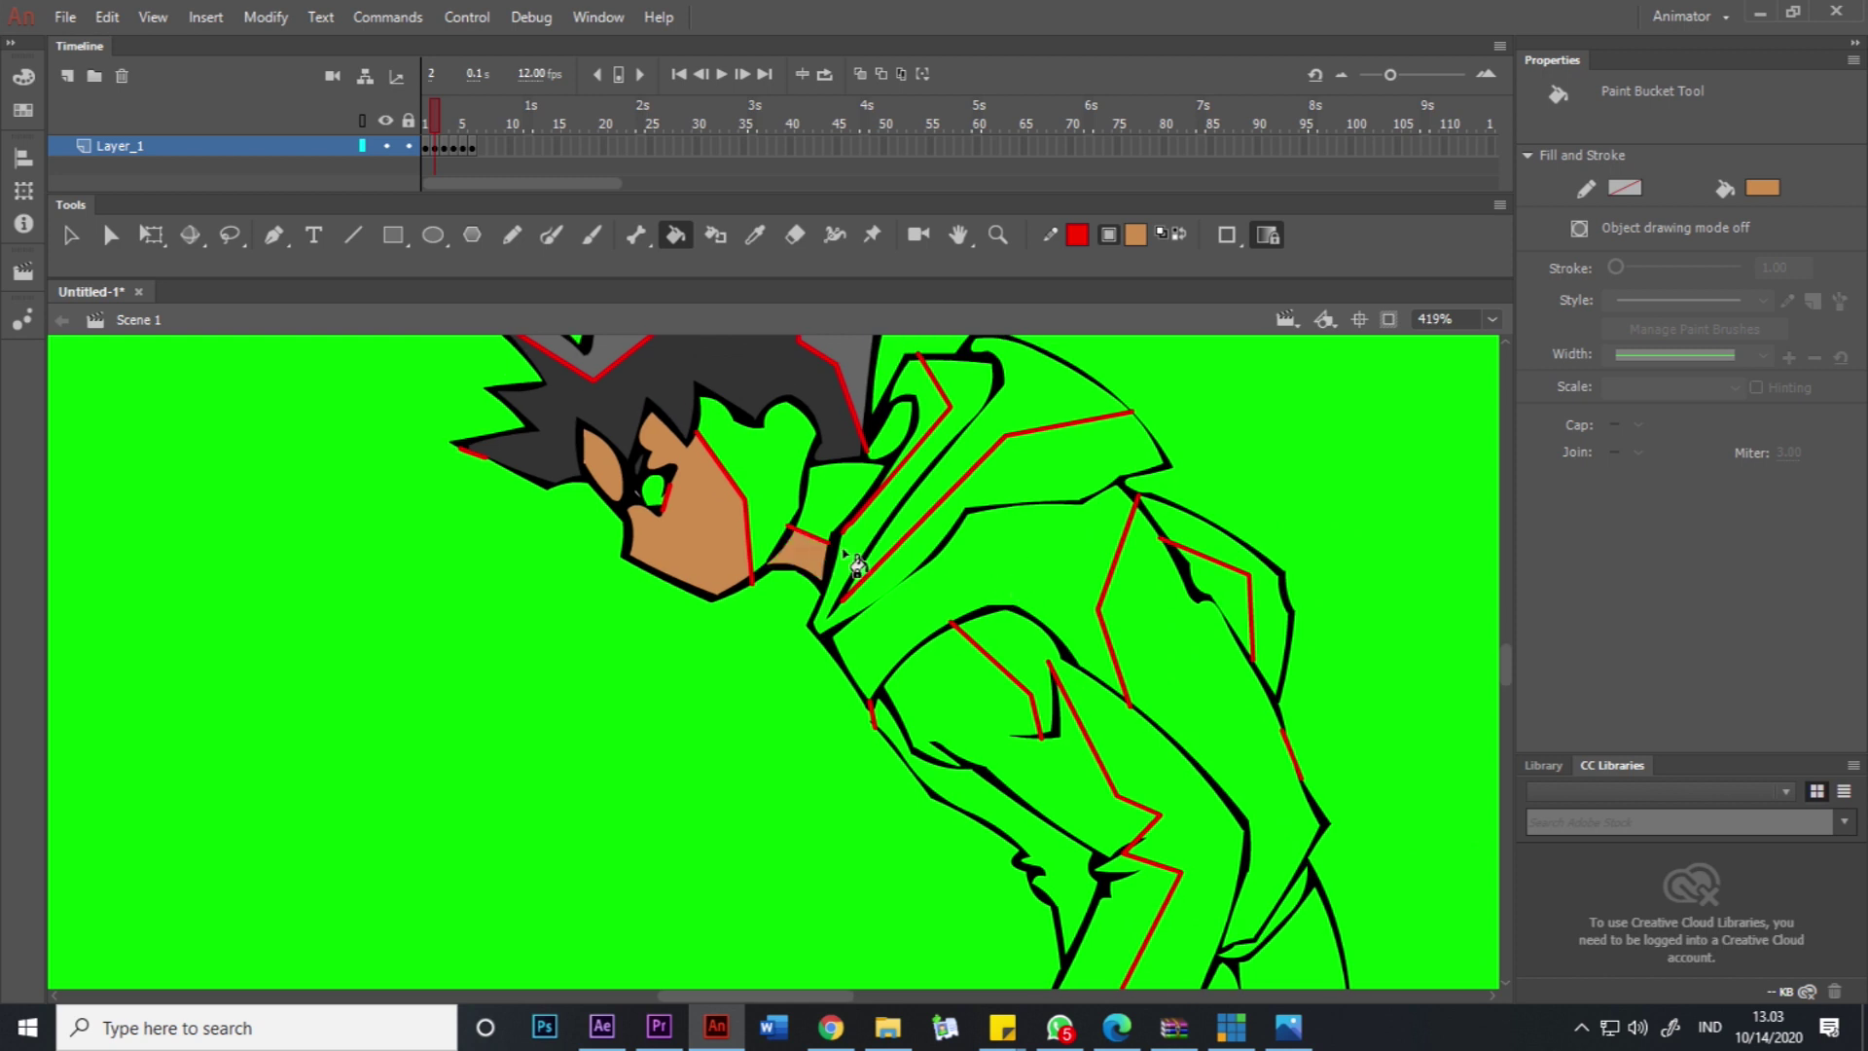
Fill the lit areas of frame 2's face, neck and front hand with the lighter skin tone.
click(756, 472)
click(856, 511)
drag(1105, 620, 917, 405)
click(893, 952)
Fill the shaded areas of frame 2's hood, collar, front sleeve and rear sleeve with frame 1's light grey.
mouse_move(841, 568)
mouse_down()
mouse_move(988, 864)
mouse_move(980, 751)
mouse_up()
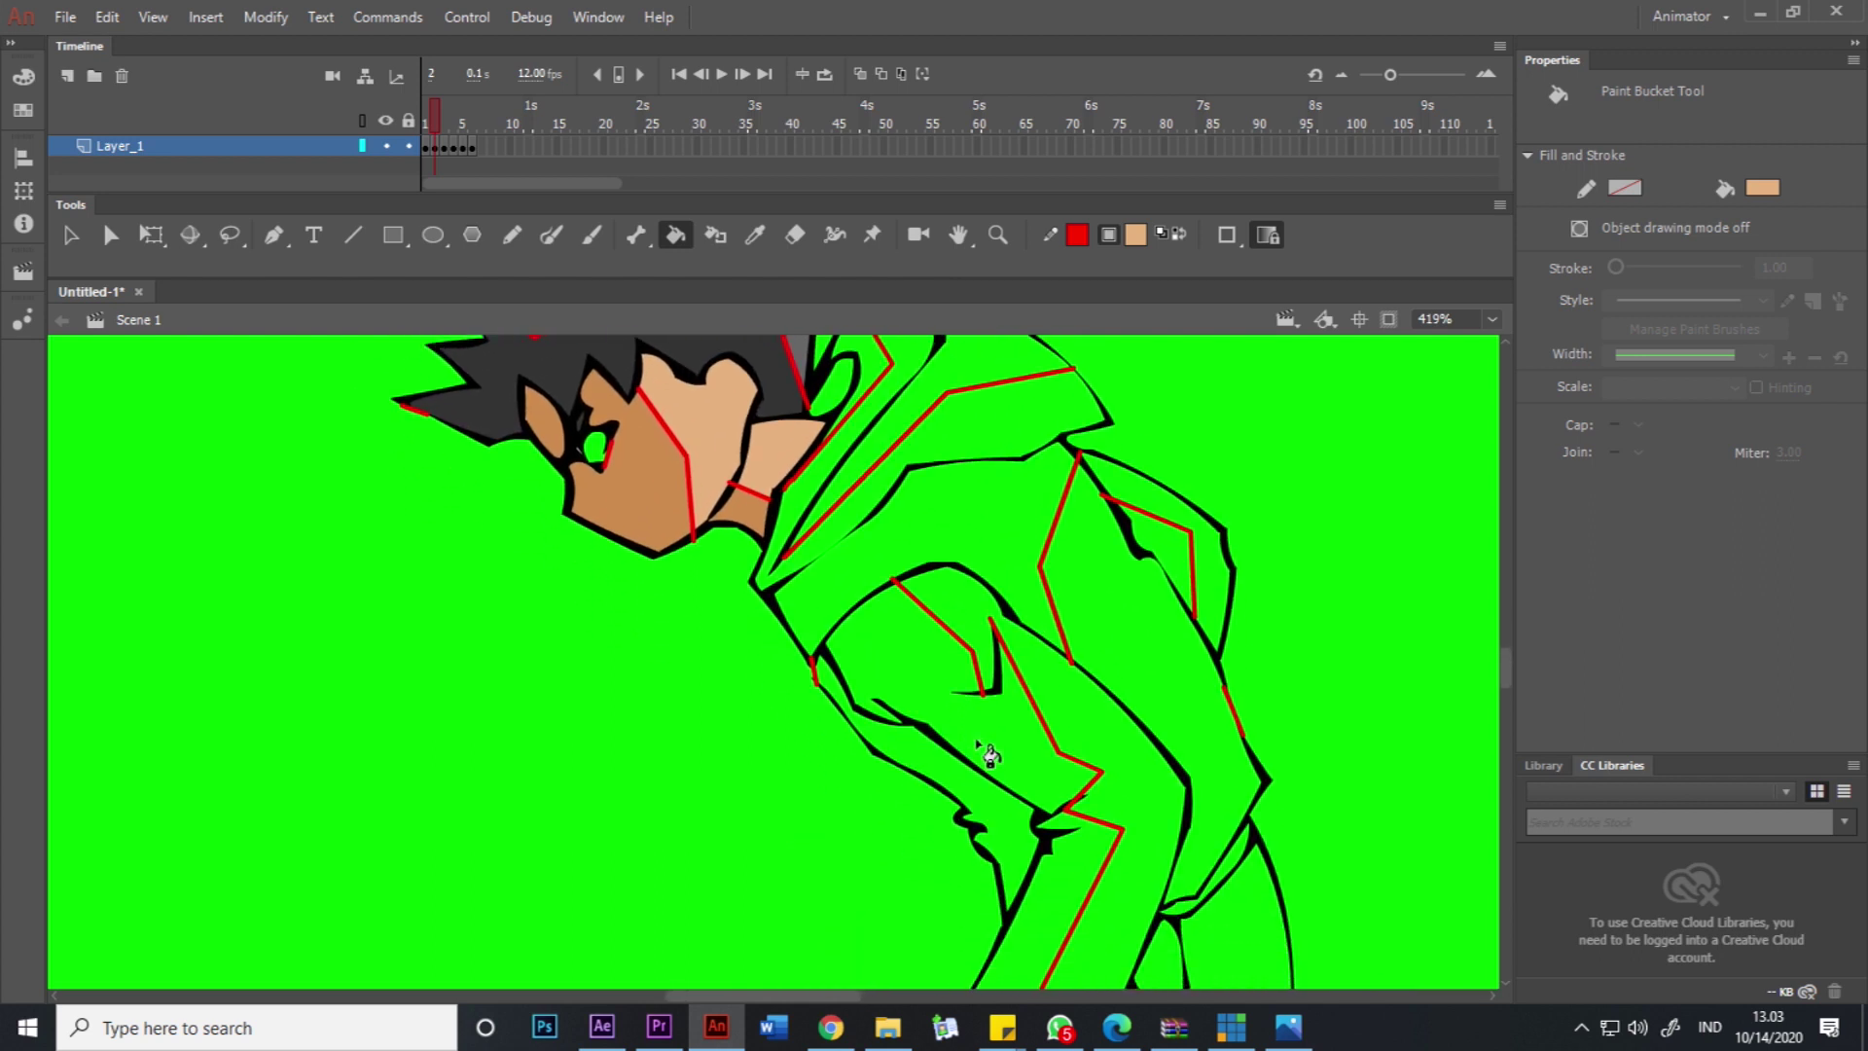
key(comma)
key(i)
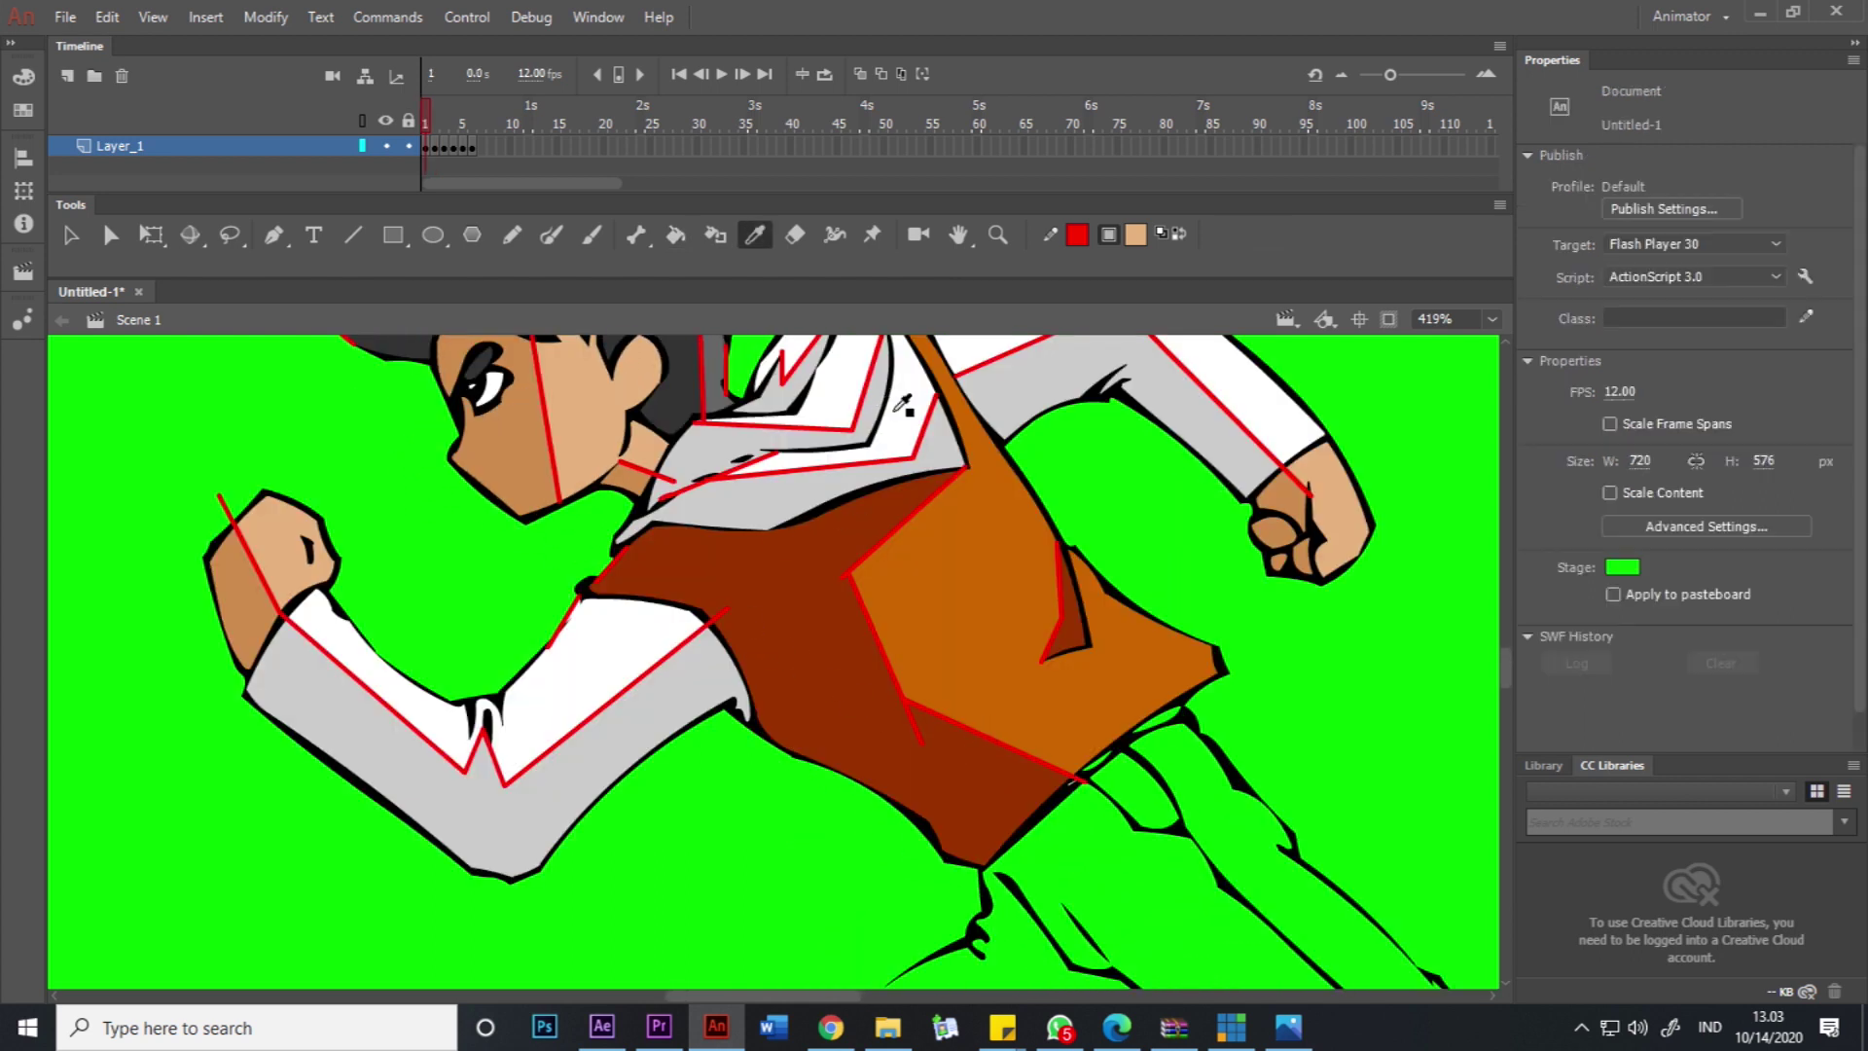
click(937, 438)
key(period)
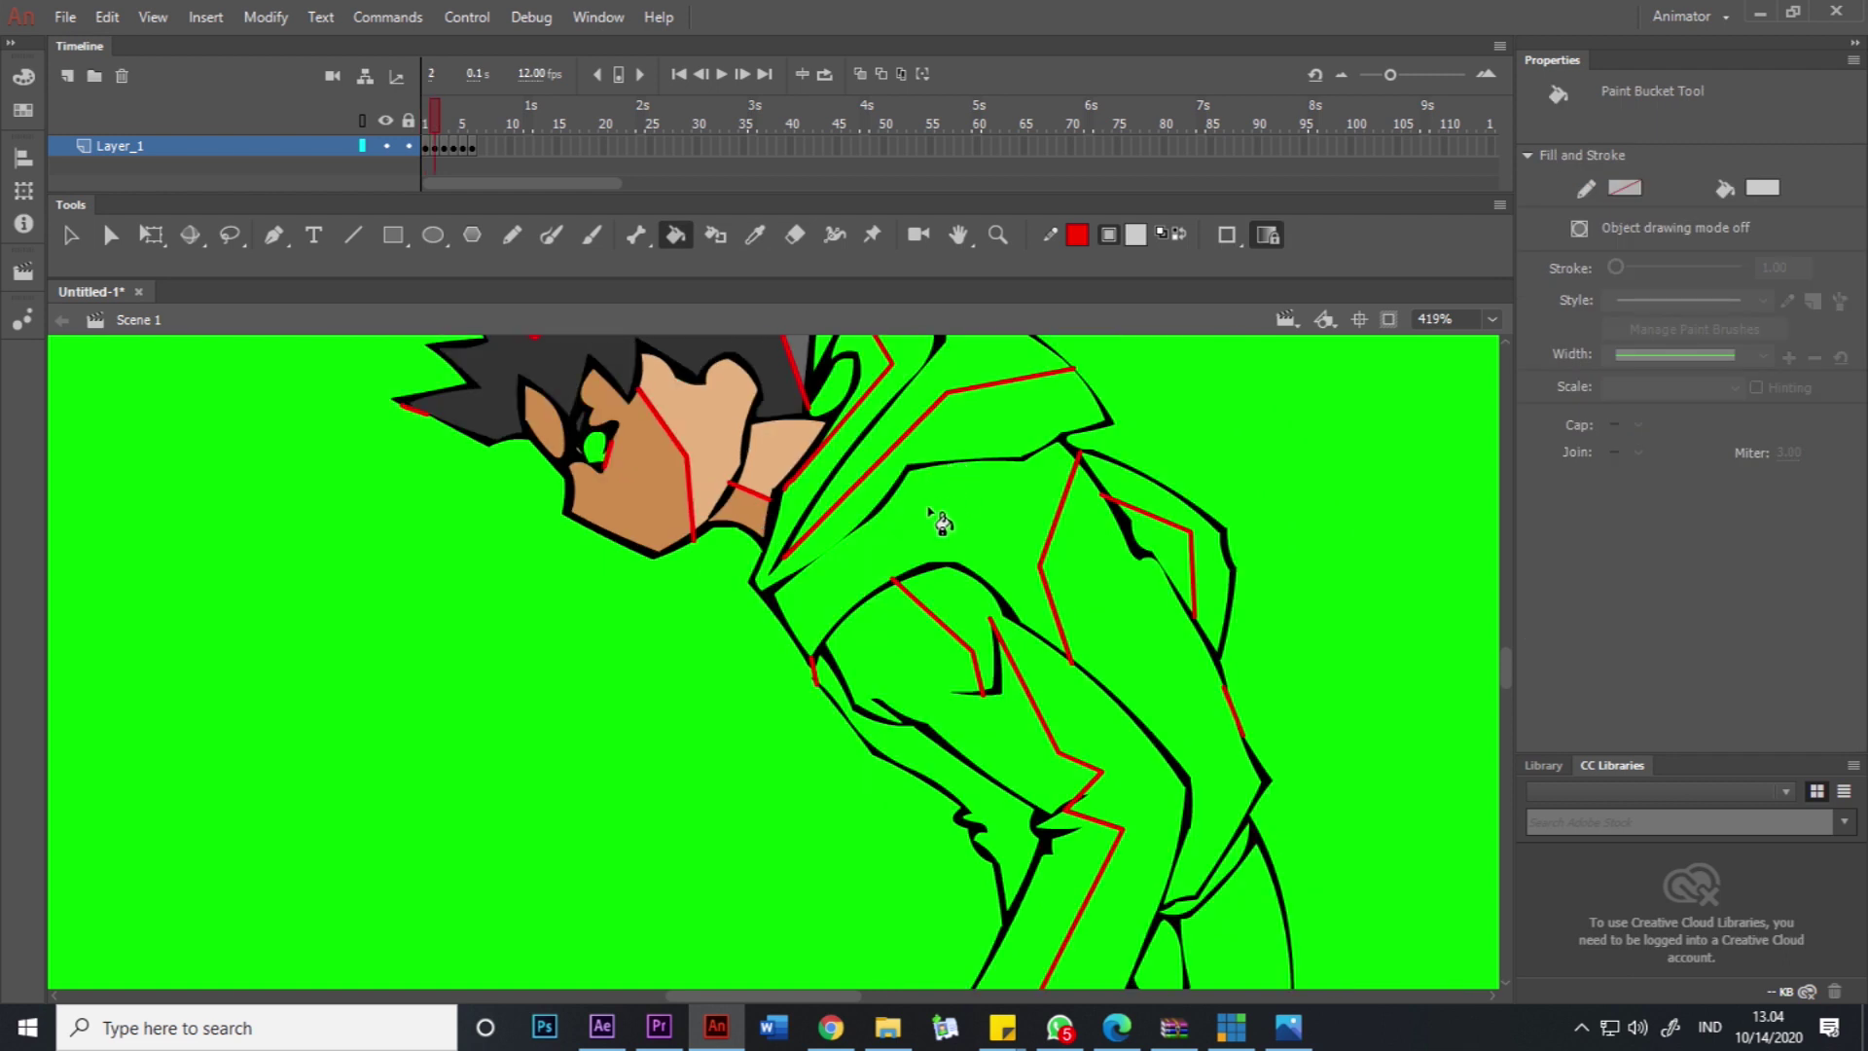
click(915, 467)
mouse_move(912, 409)
mouse_down()
mouse_move(906, 456)
mouse_move(812, 419)
mouse_up()
click(895, 759)
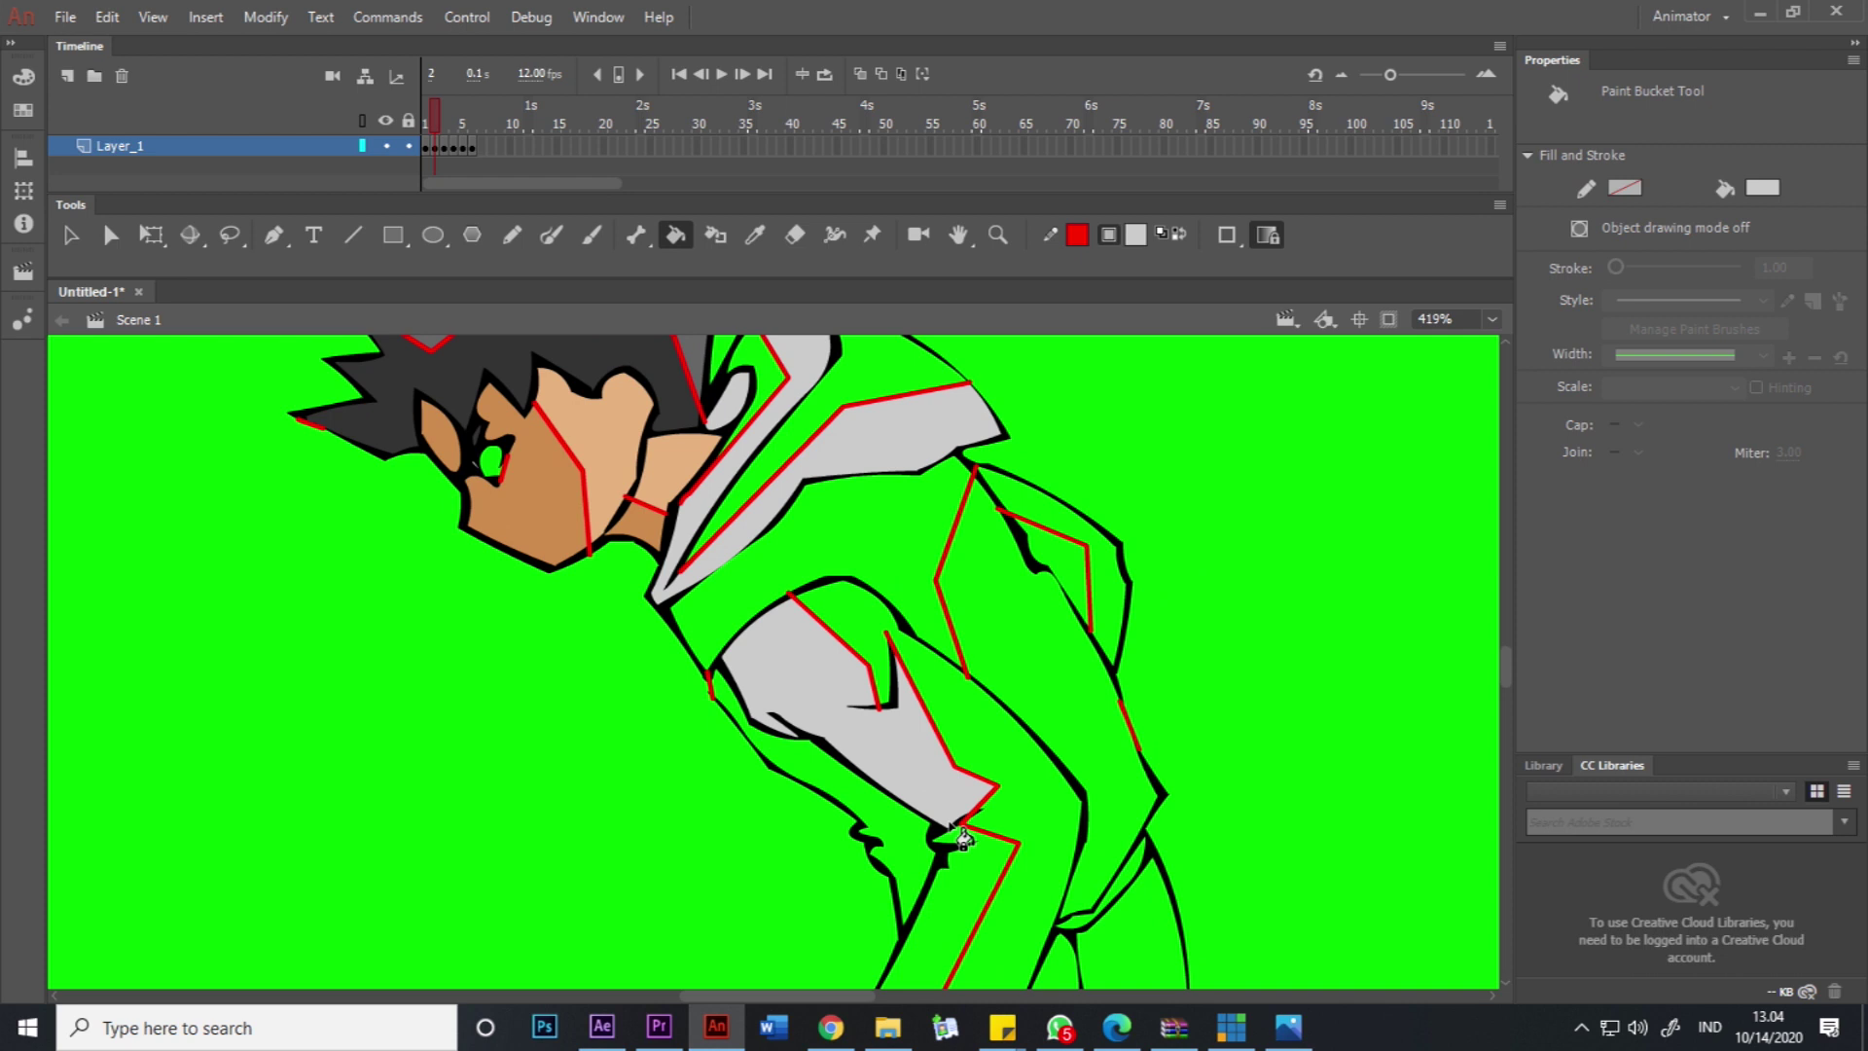
drag(962, 835, 965, 697)
click(992, 800)
drag(1029, 574, 1022, 776)
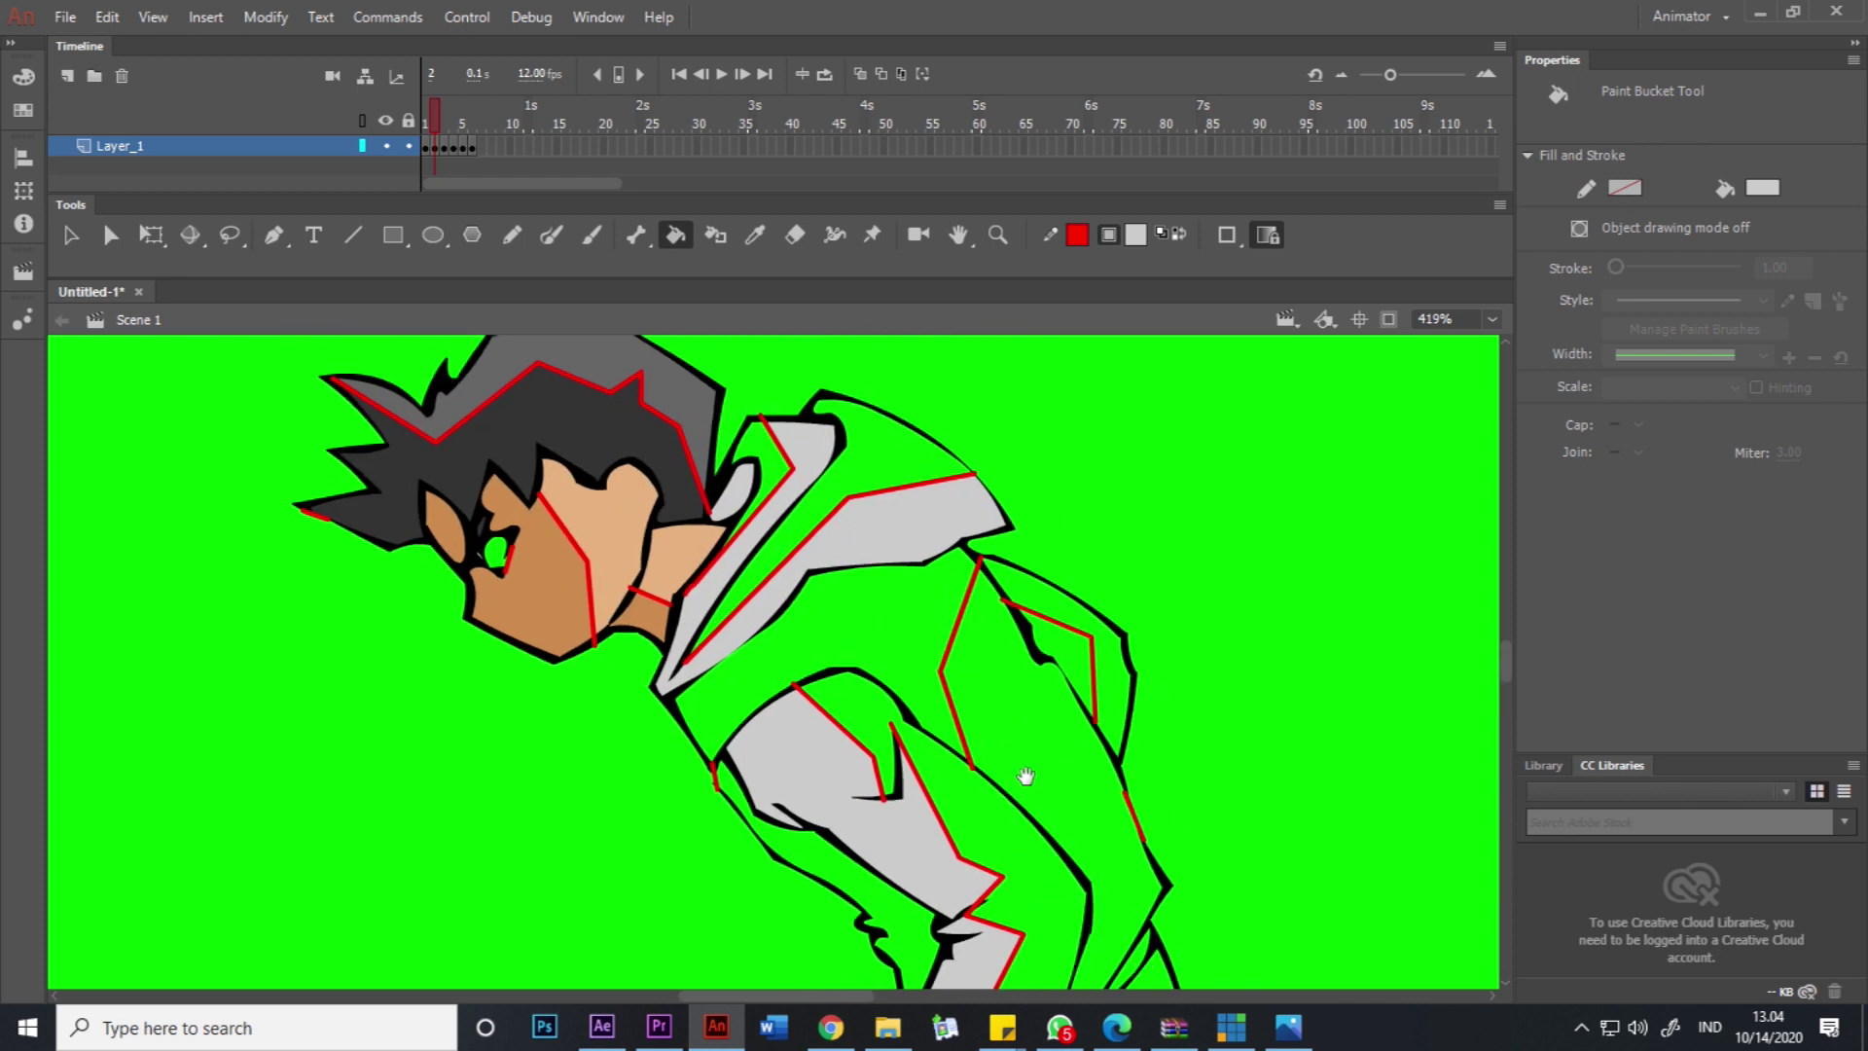
click(1082, 664)
Fill the lit areas of frame 2's hood, collar, rear sleeve and front sleeve with white.
scroll(966, 669, up, 3)
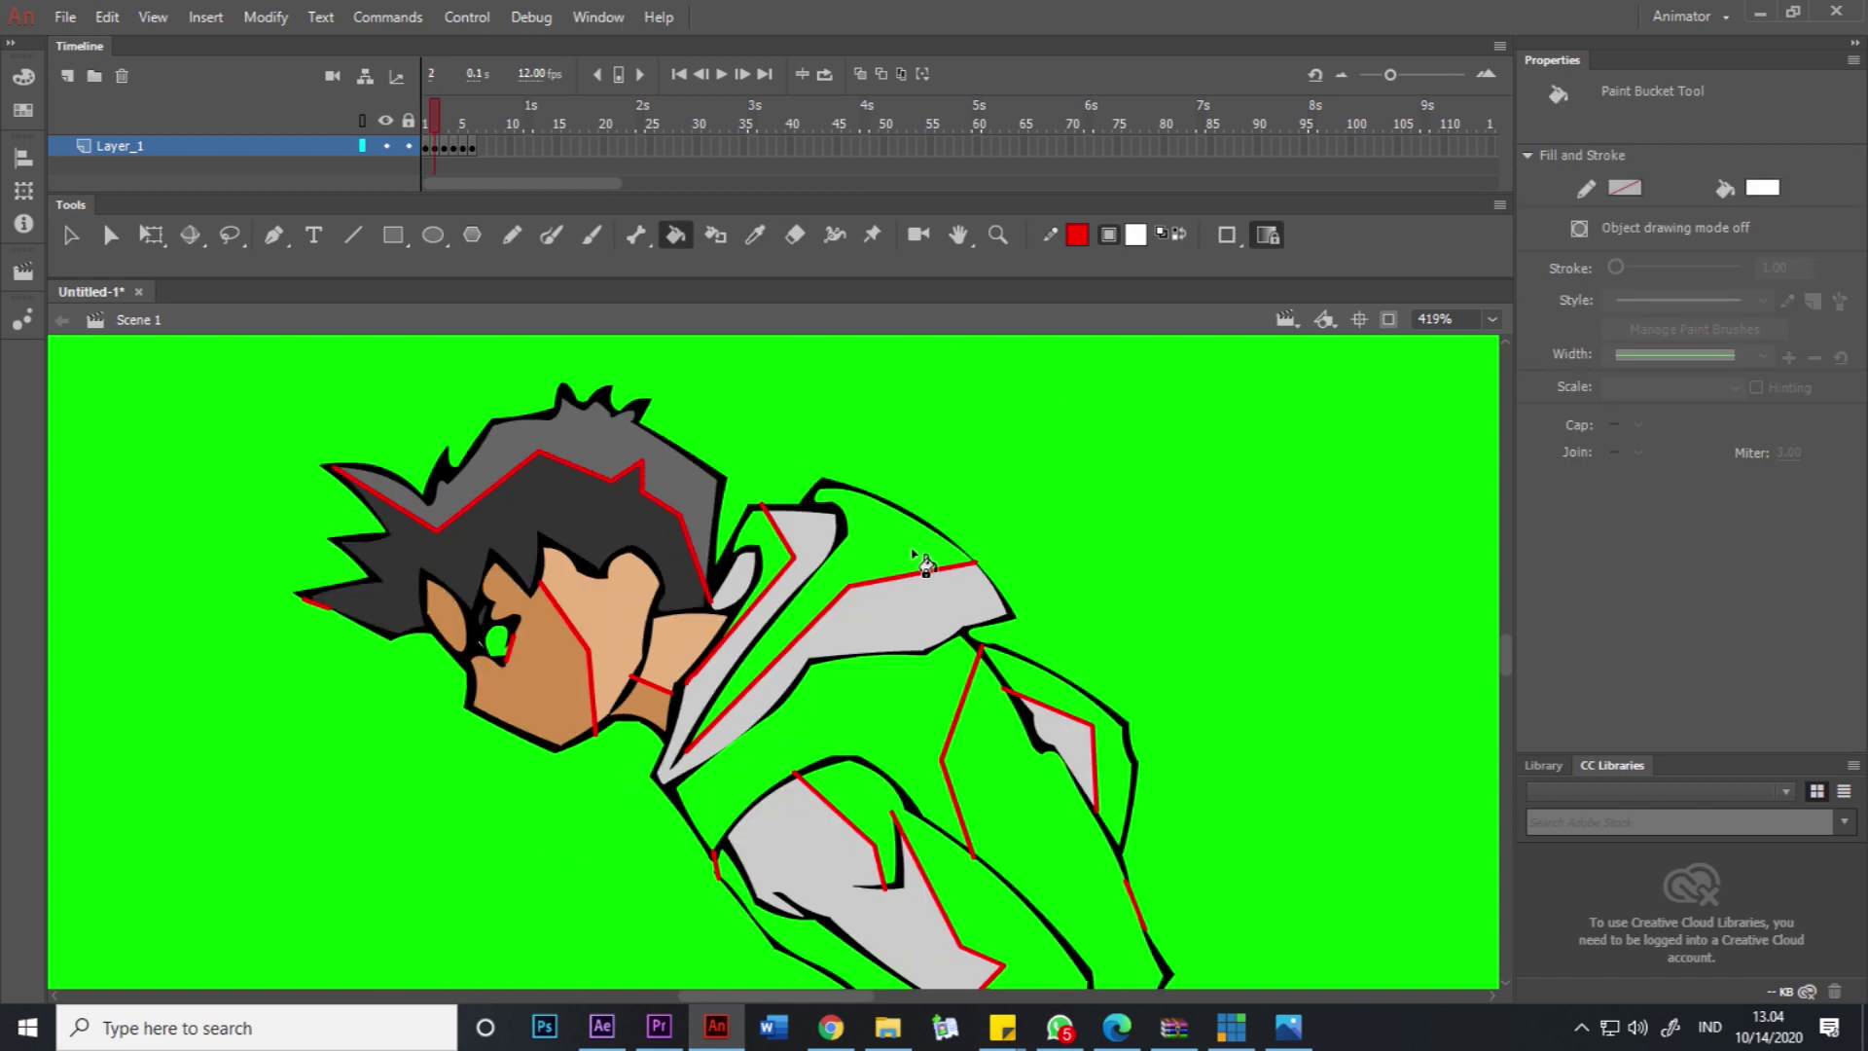
click(896, 545)
click(779, 547)
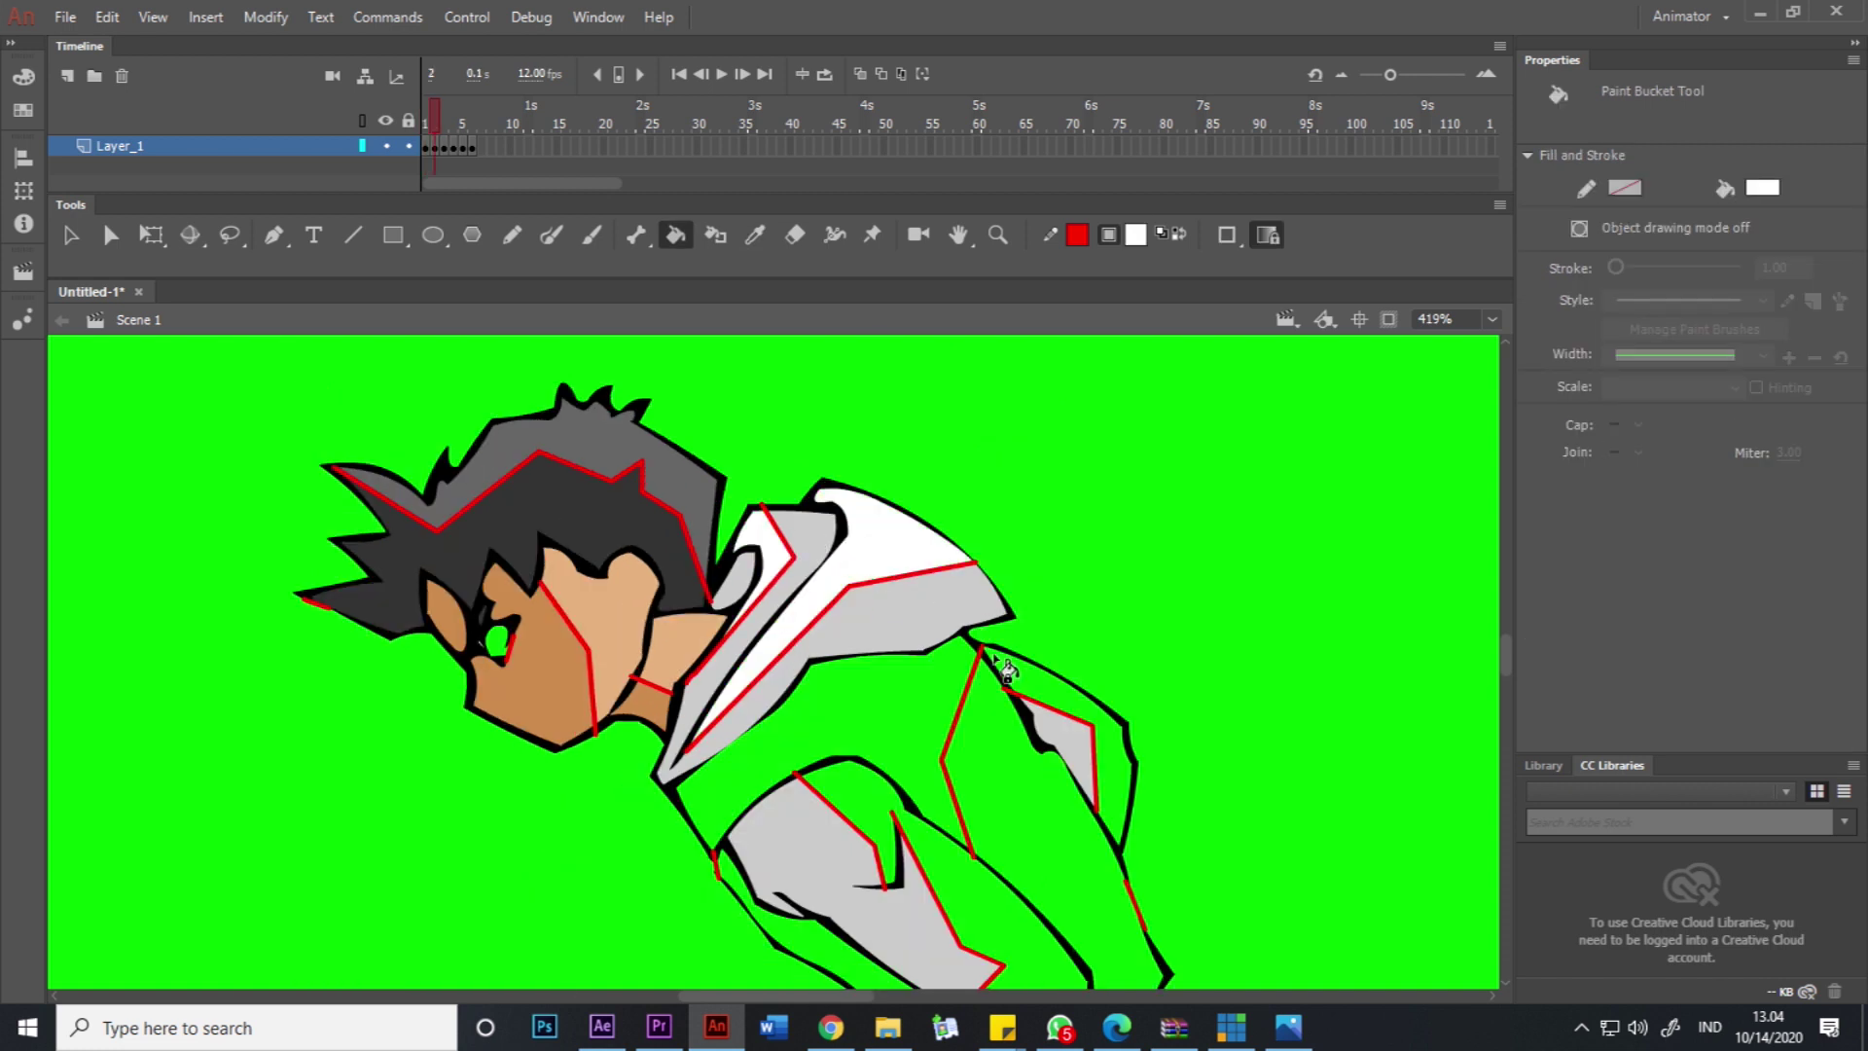
click(1004, 671)
scroll(983, 749, down, 3)
click(977, 737)
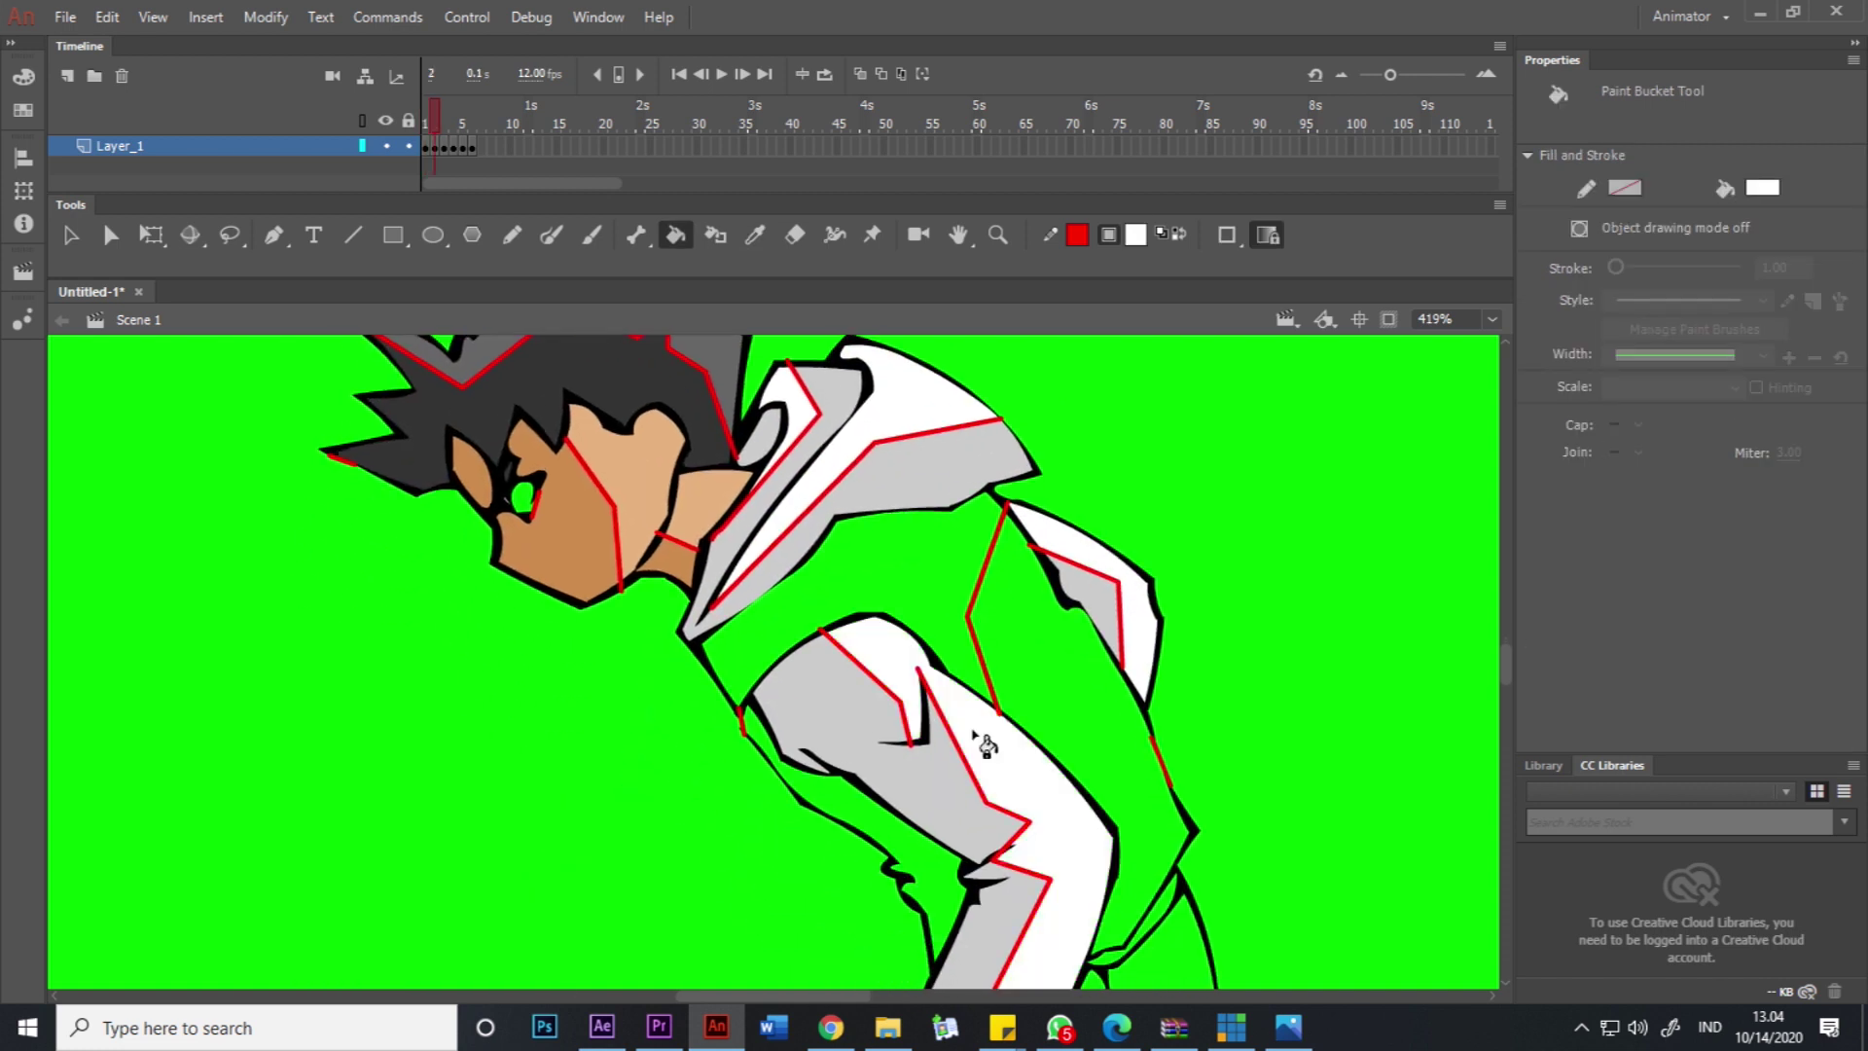
scroll(1070, 793, down, 3)
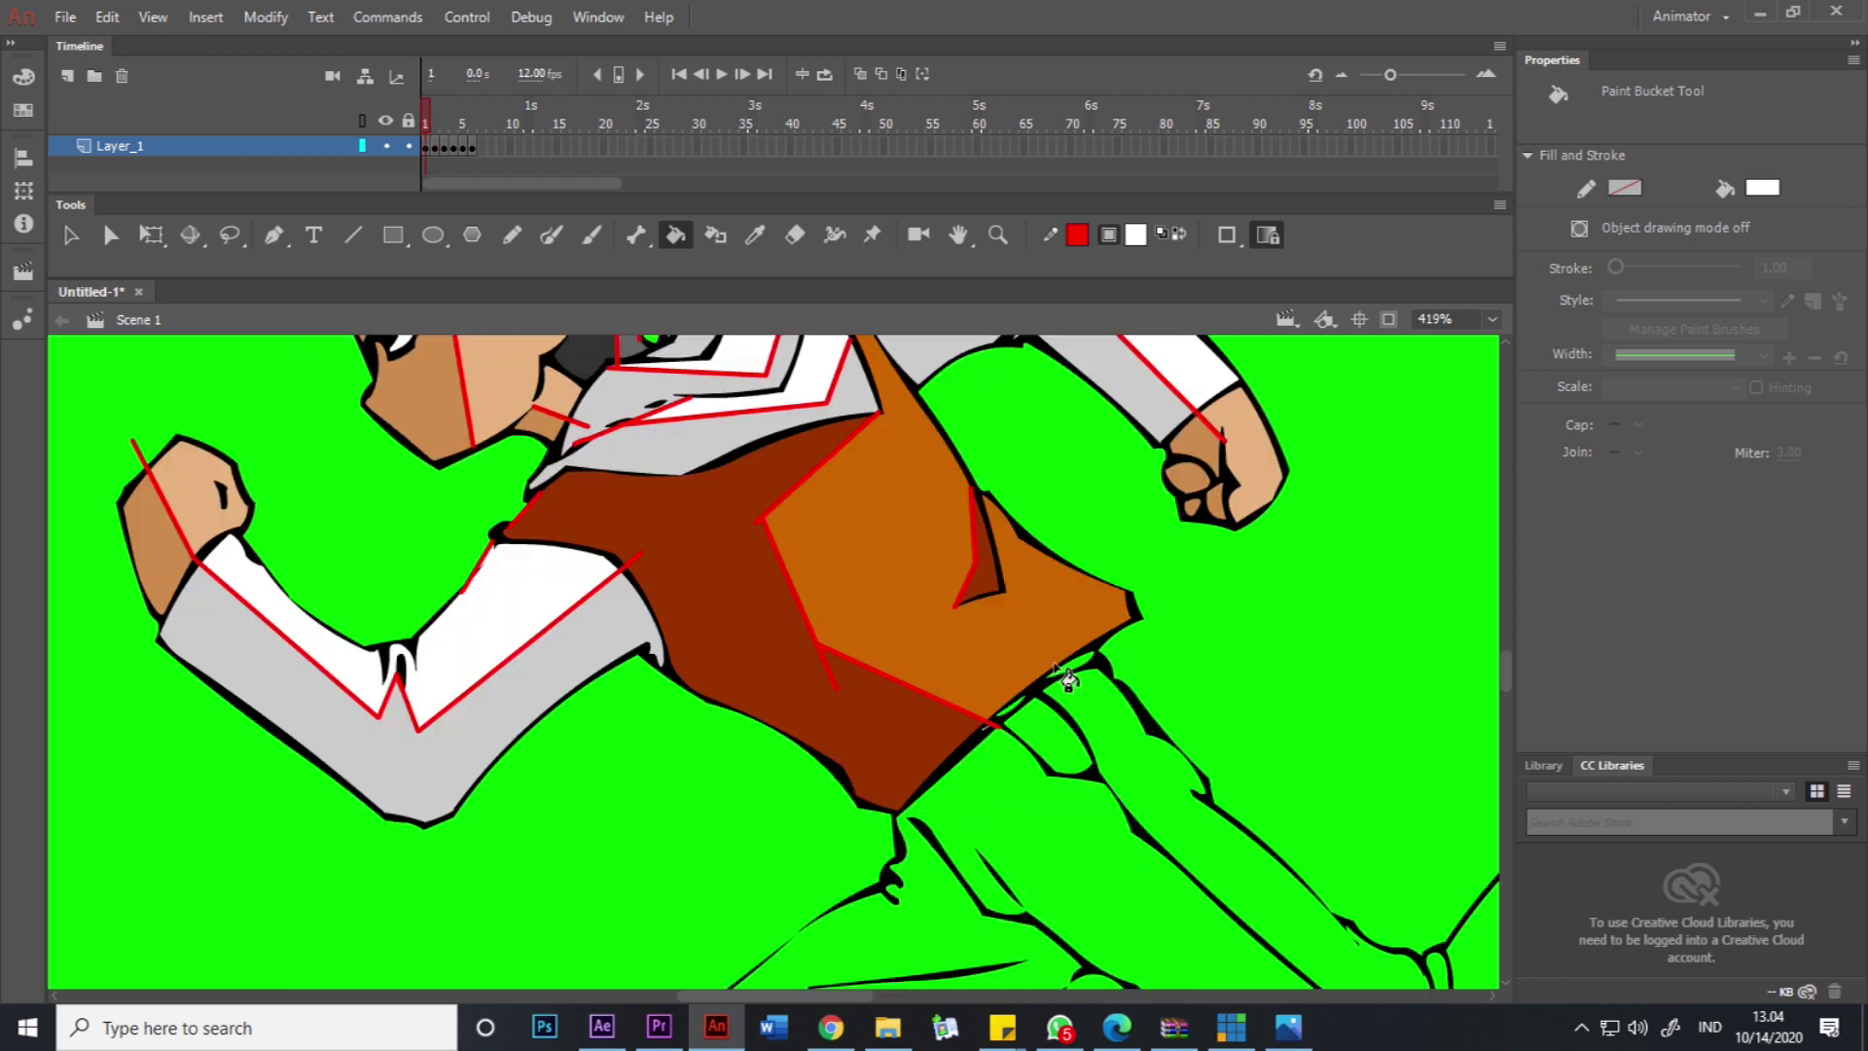
Sample the vest's dark brown on frame 1 and fill the shaded vest areas on frame 2 with it.
alt+click(779, 646)
key(.)
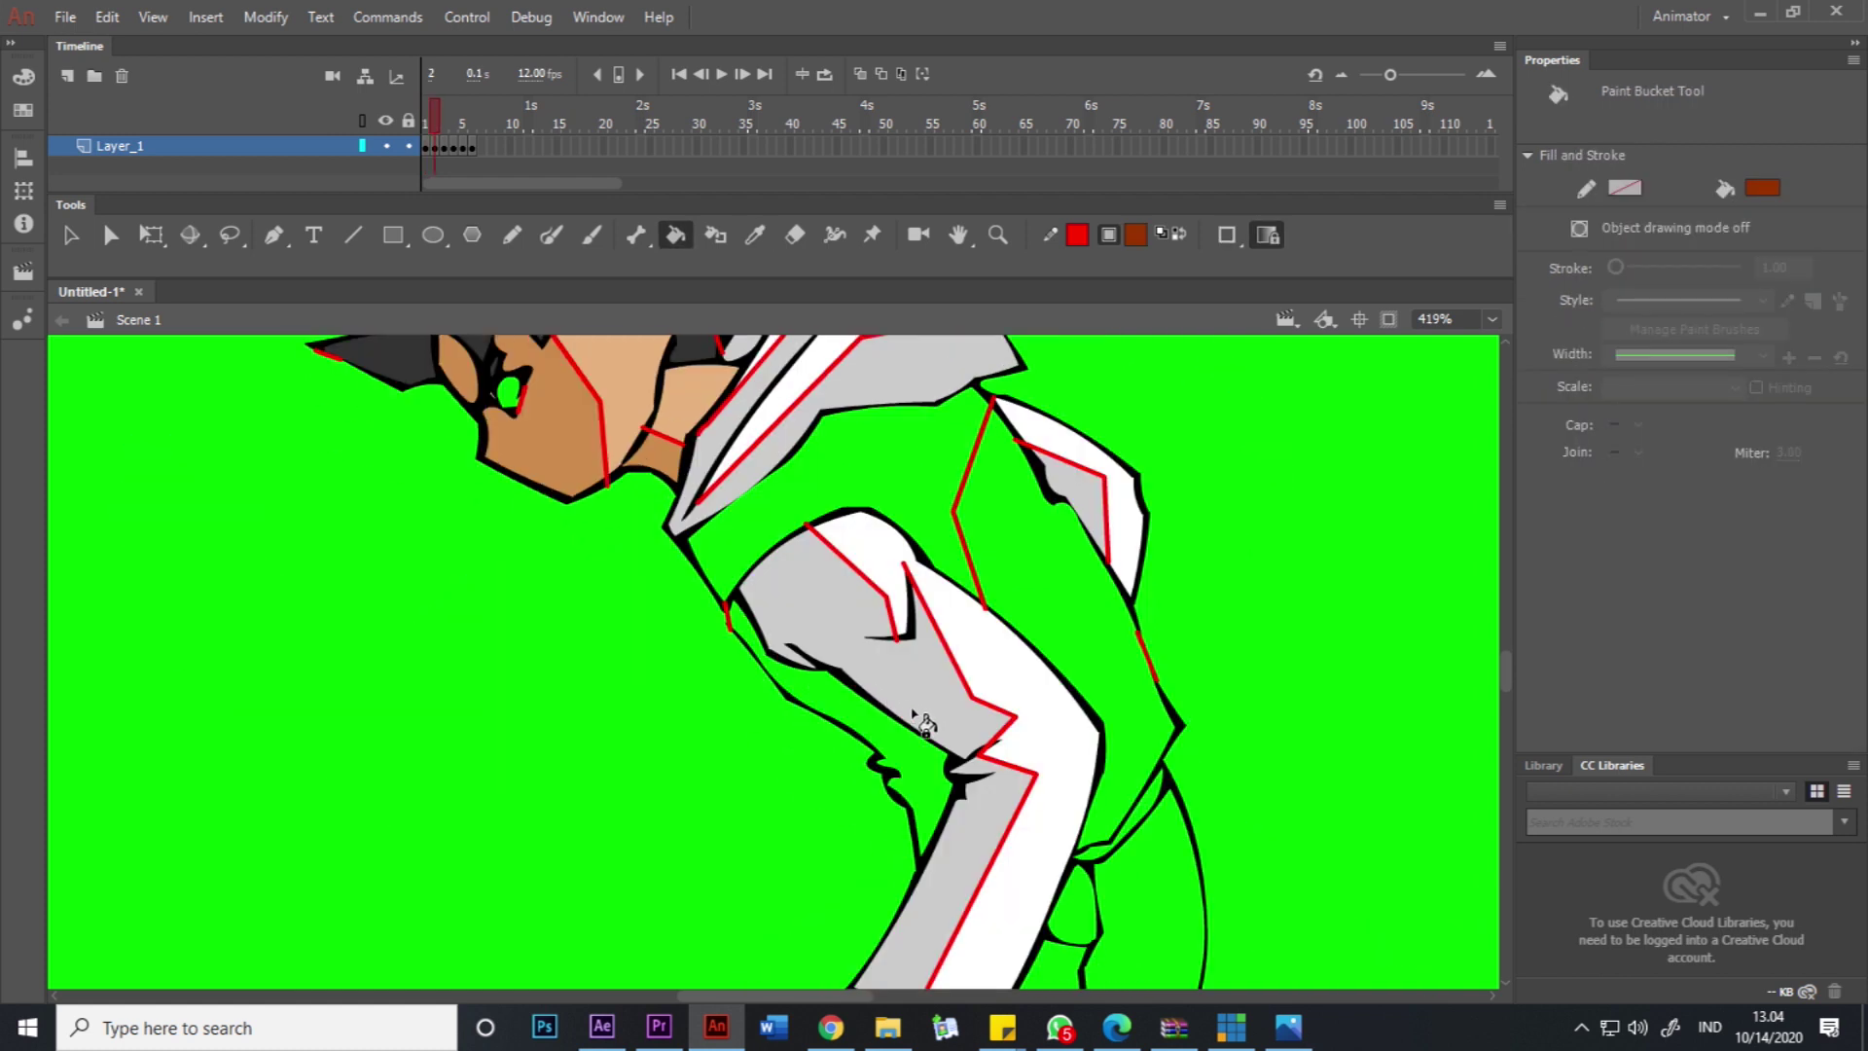
click(949, 521)
click(925, 793)
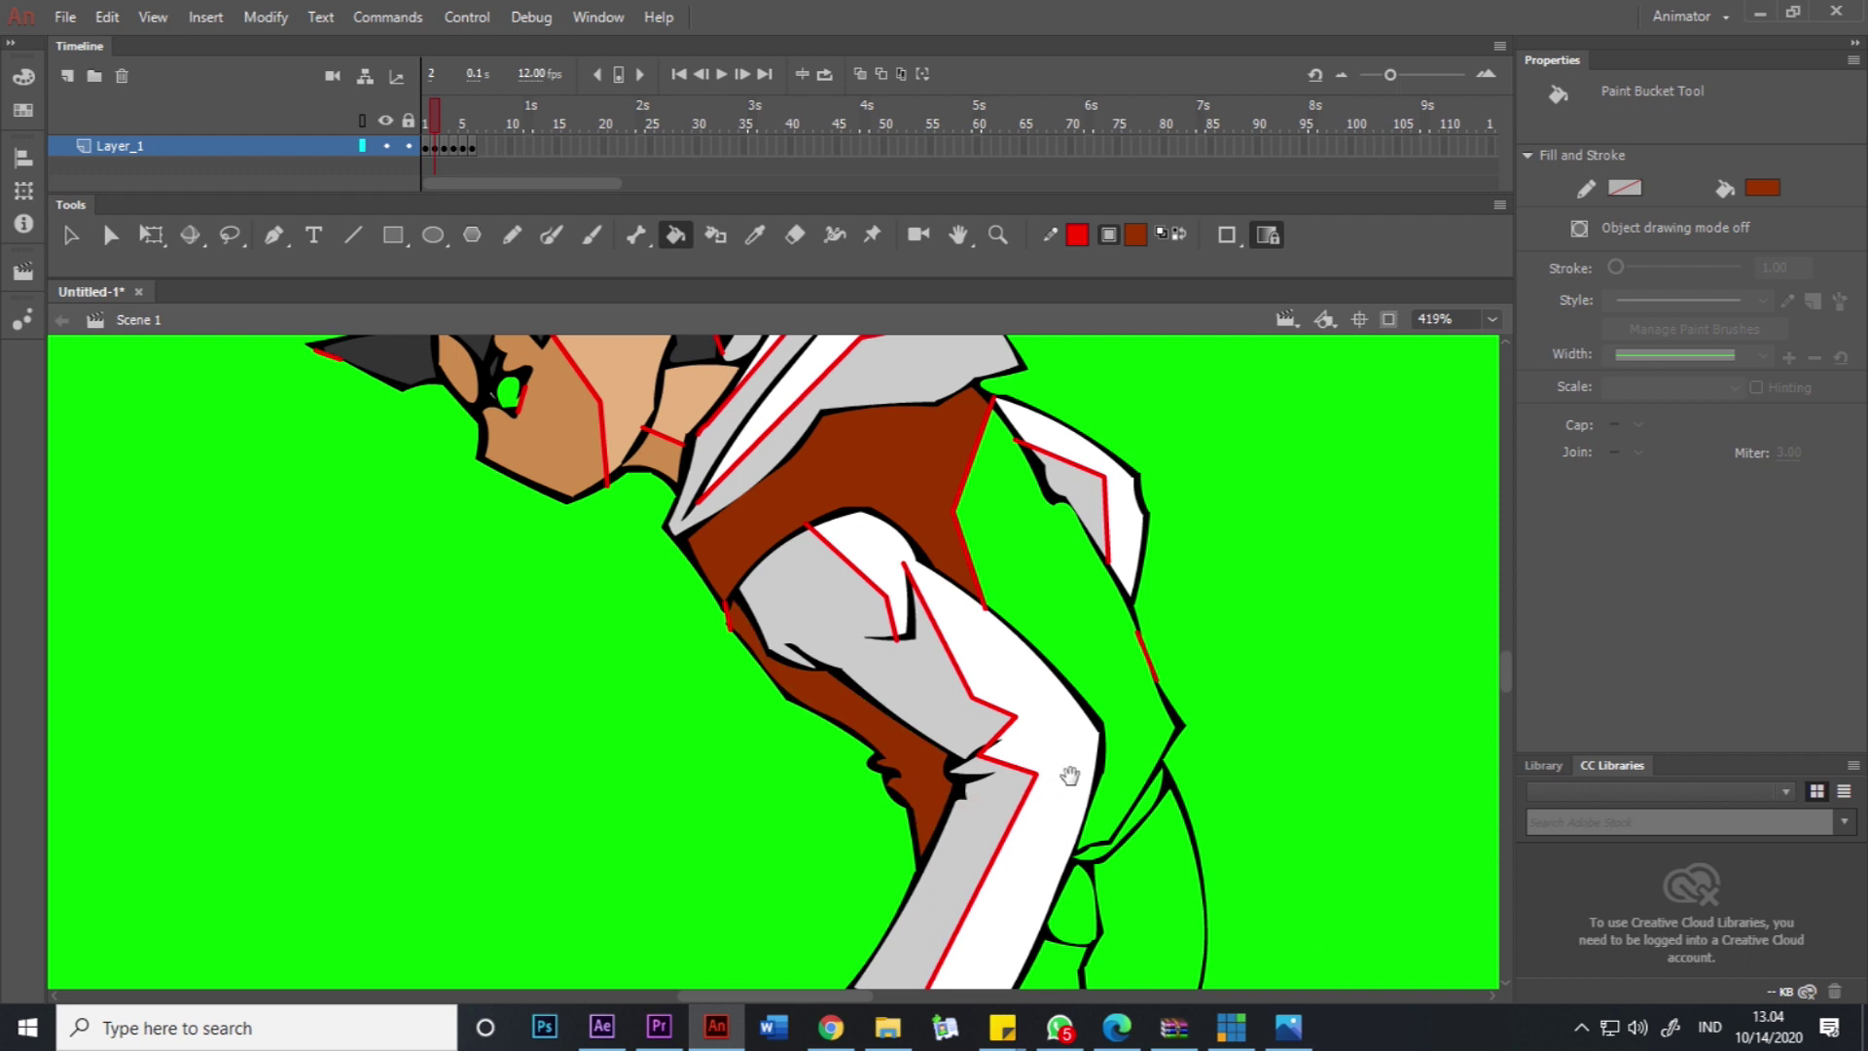
Sample the vest's lighter orange-brown on frame 1 and fill the lit back part of the vest on frame 2.
drag(1070, 776, 995, 750)
key(i)
click(944, 595)
key(.)
click(1022, 617)
mouse_move(834, 617)
mouse_down()
mouse_move(866, 657)
mouse_move(1140, 715)
mouse_up()
Sample white from the hood and fill the character's eye on frame 2 with it.
key(i)
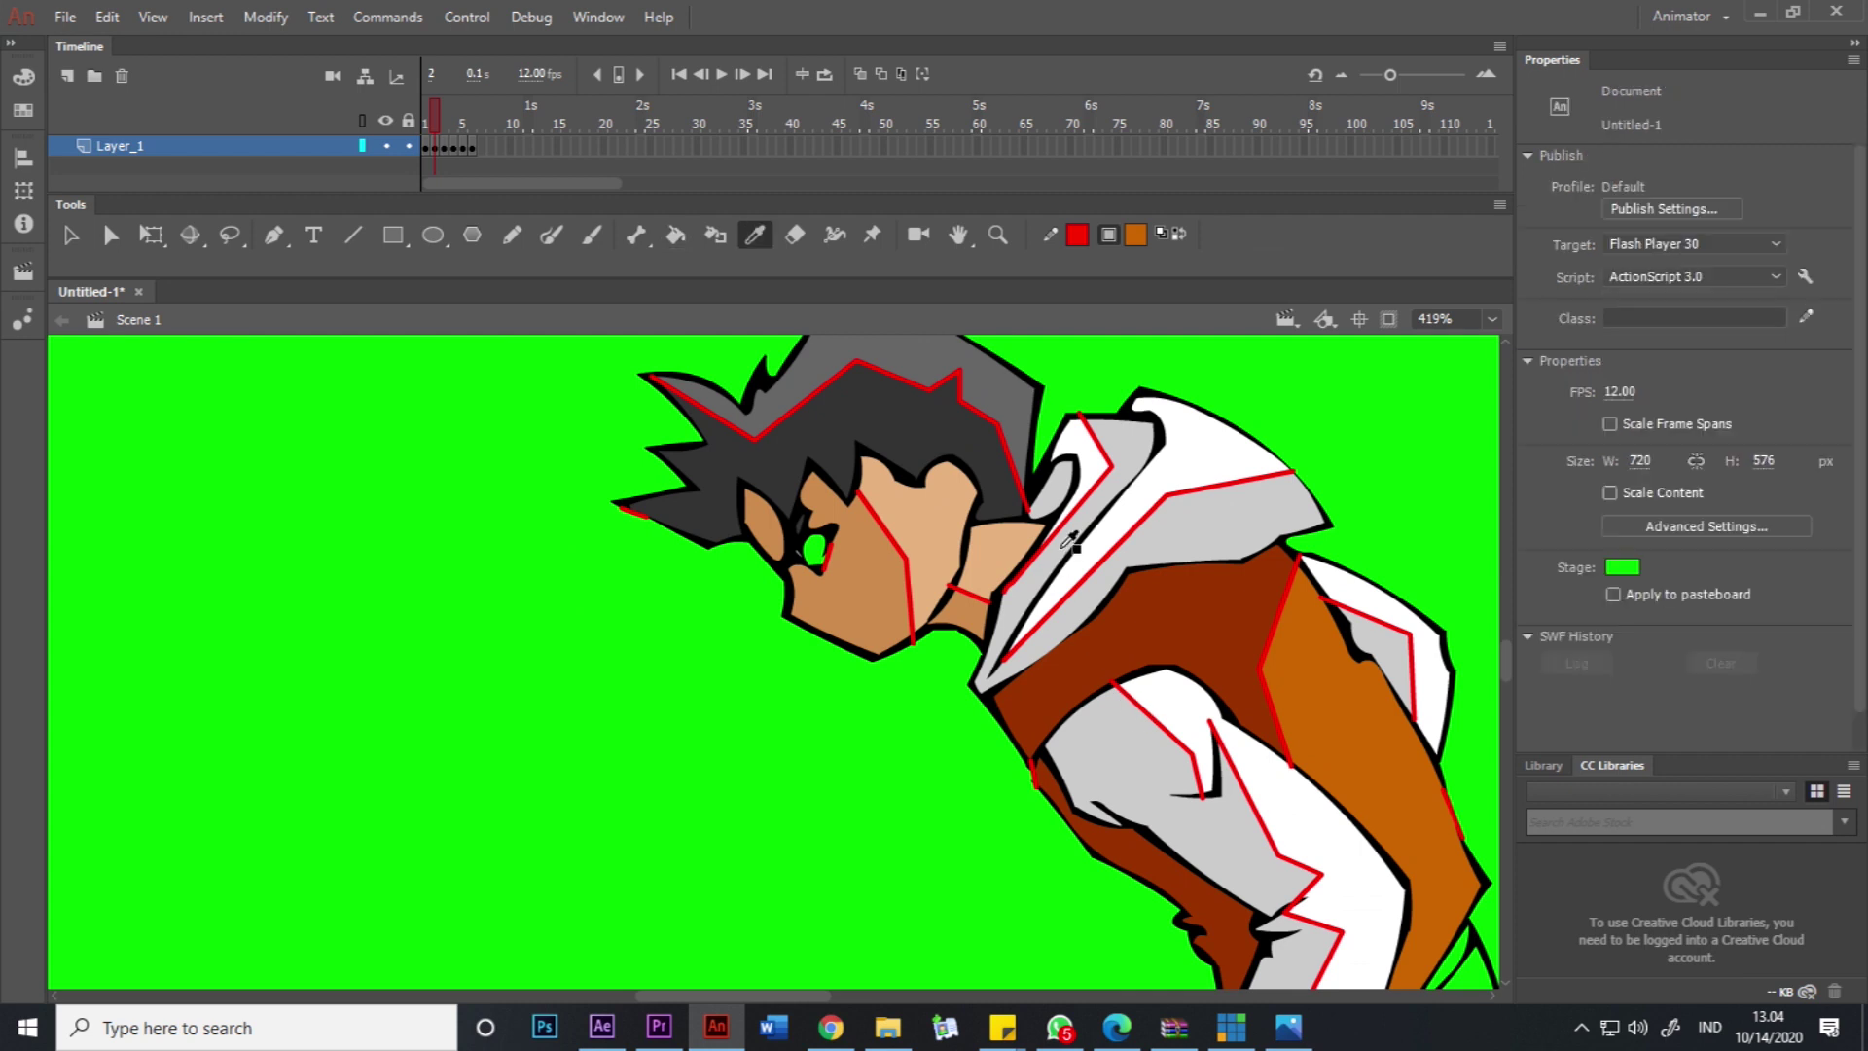
click(1114, 531)
click(819, 553)
key(ctrl+minus)
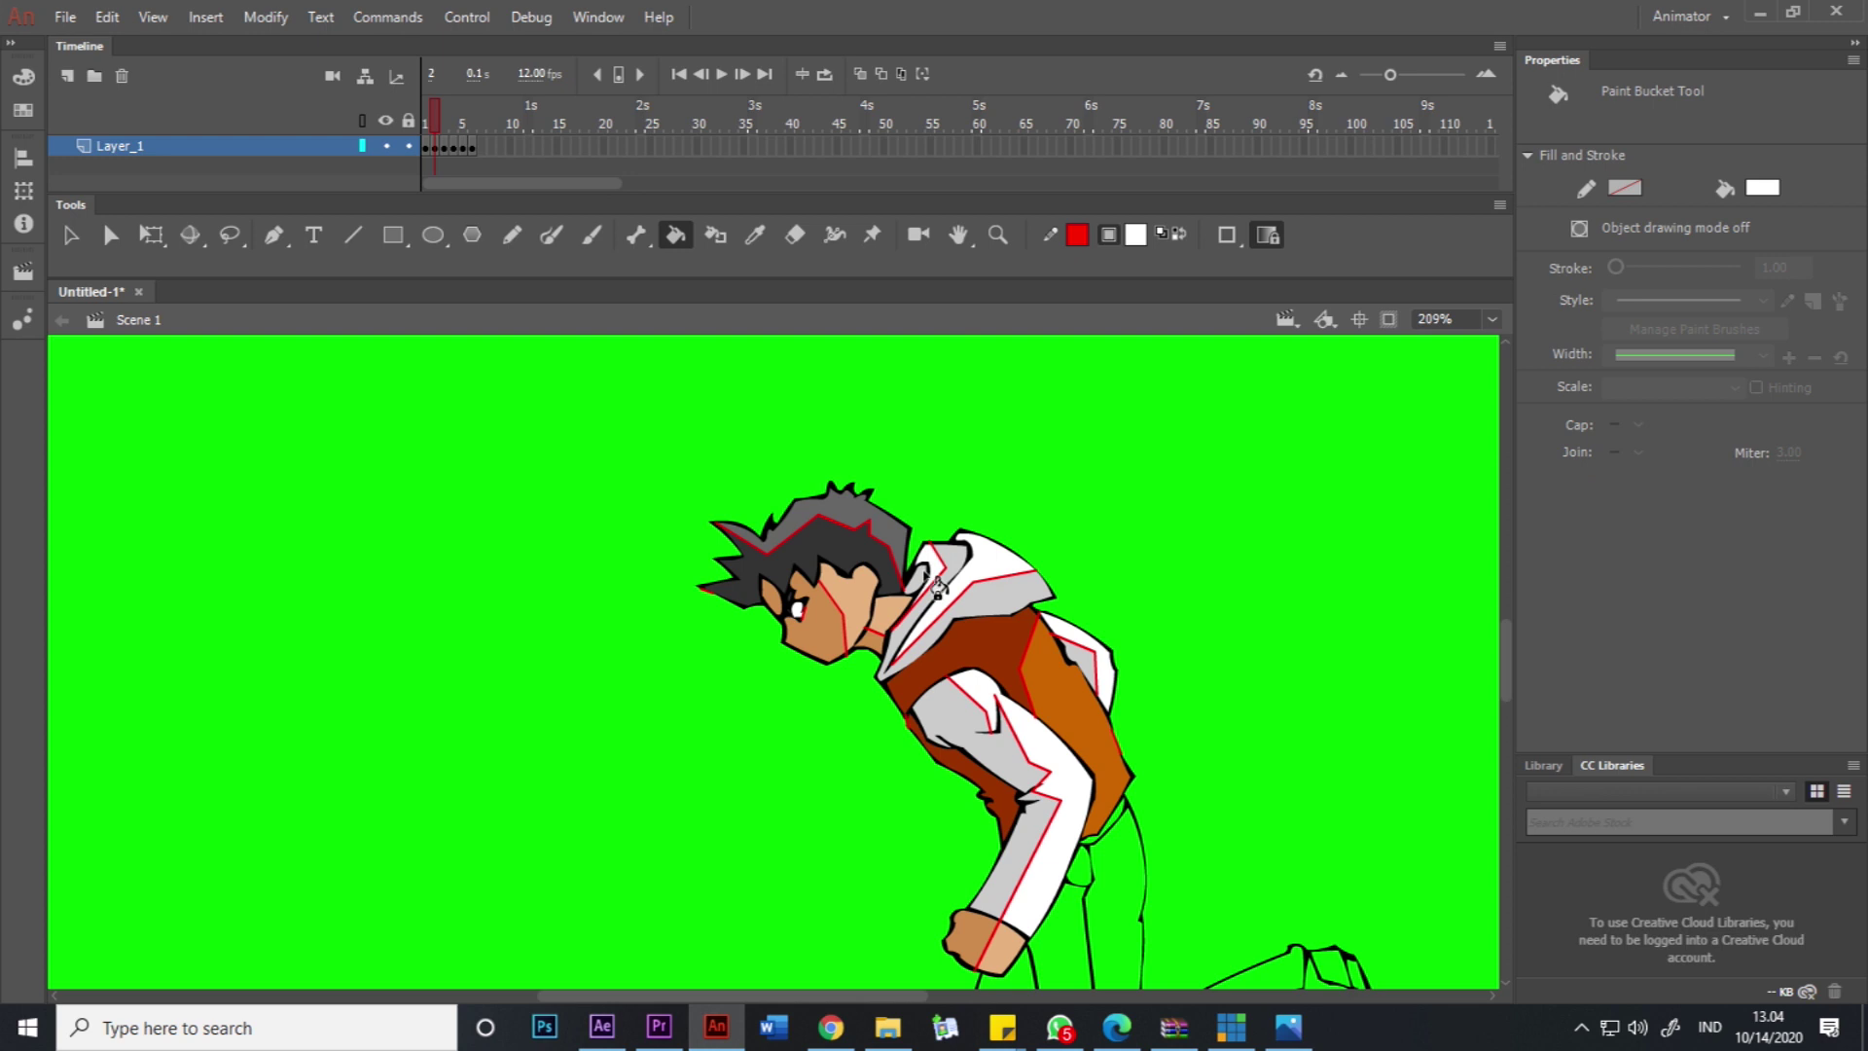
drag(876, 637, 1055, 674)
scroll(1070, 671, up, 2)
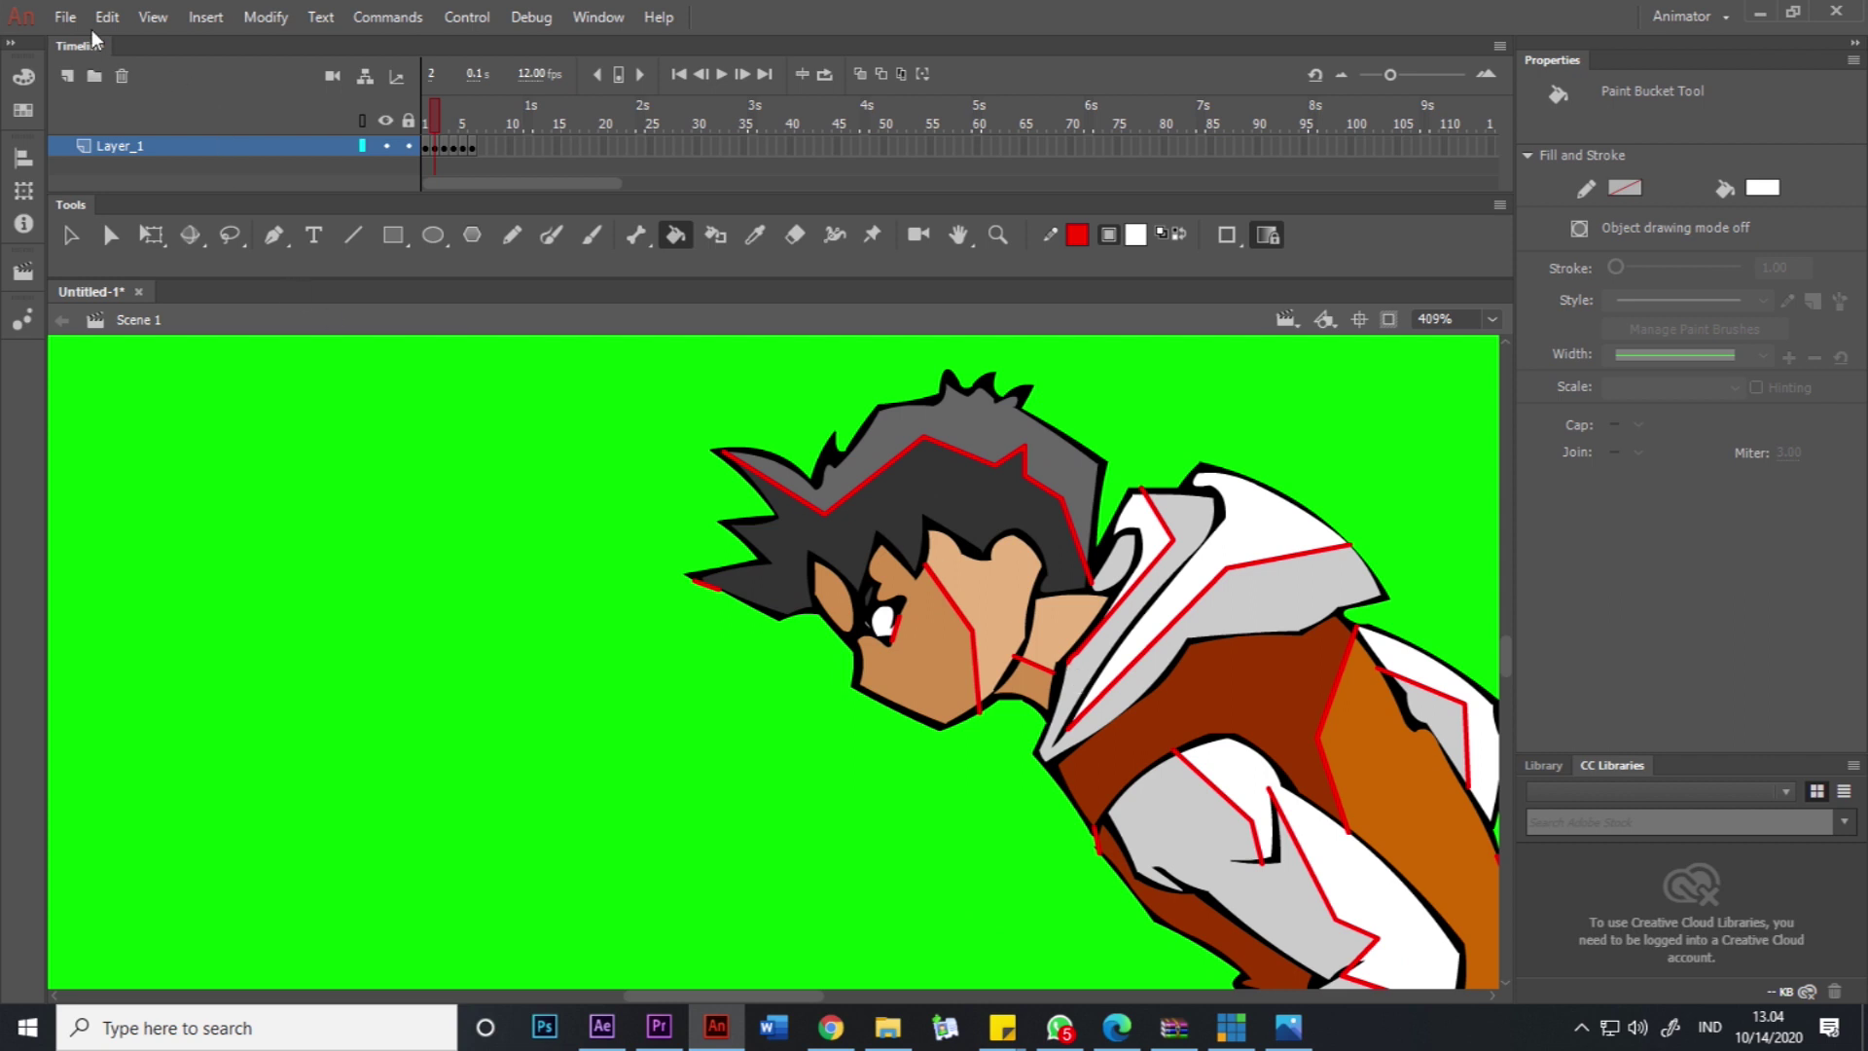
Open color.fla from the Bahan kartun folder and accept the ActionScript notice.
click(65, 17)
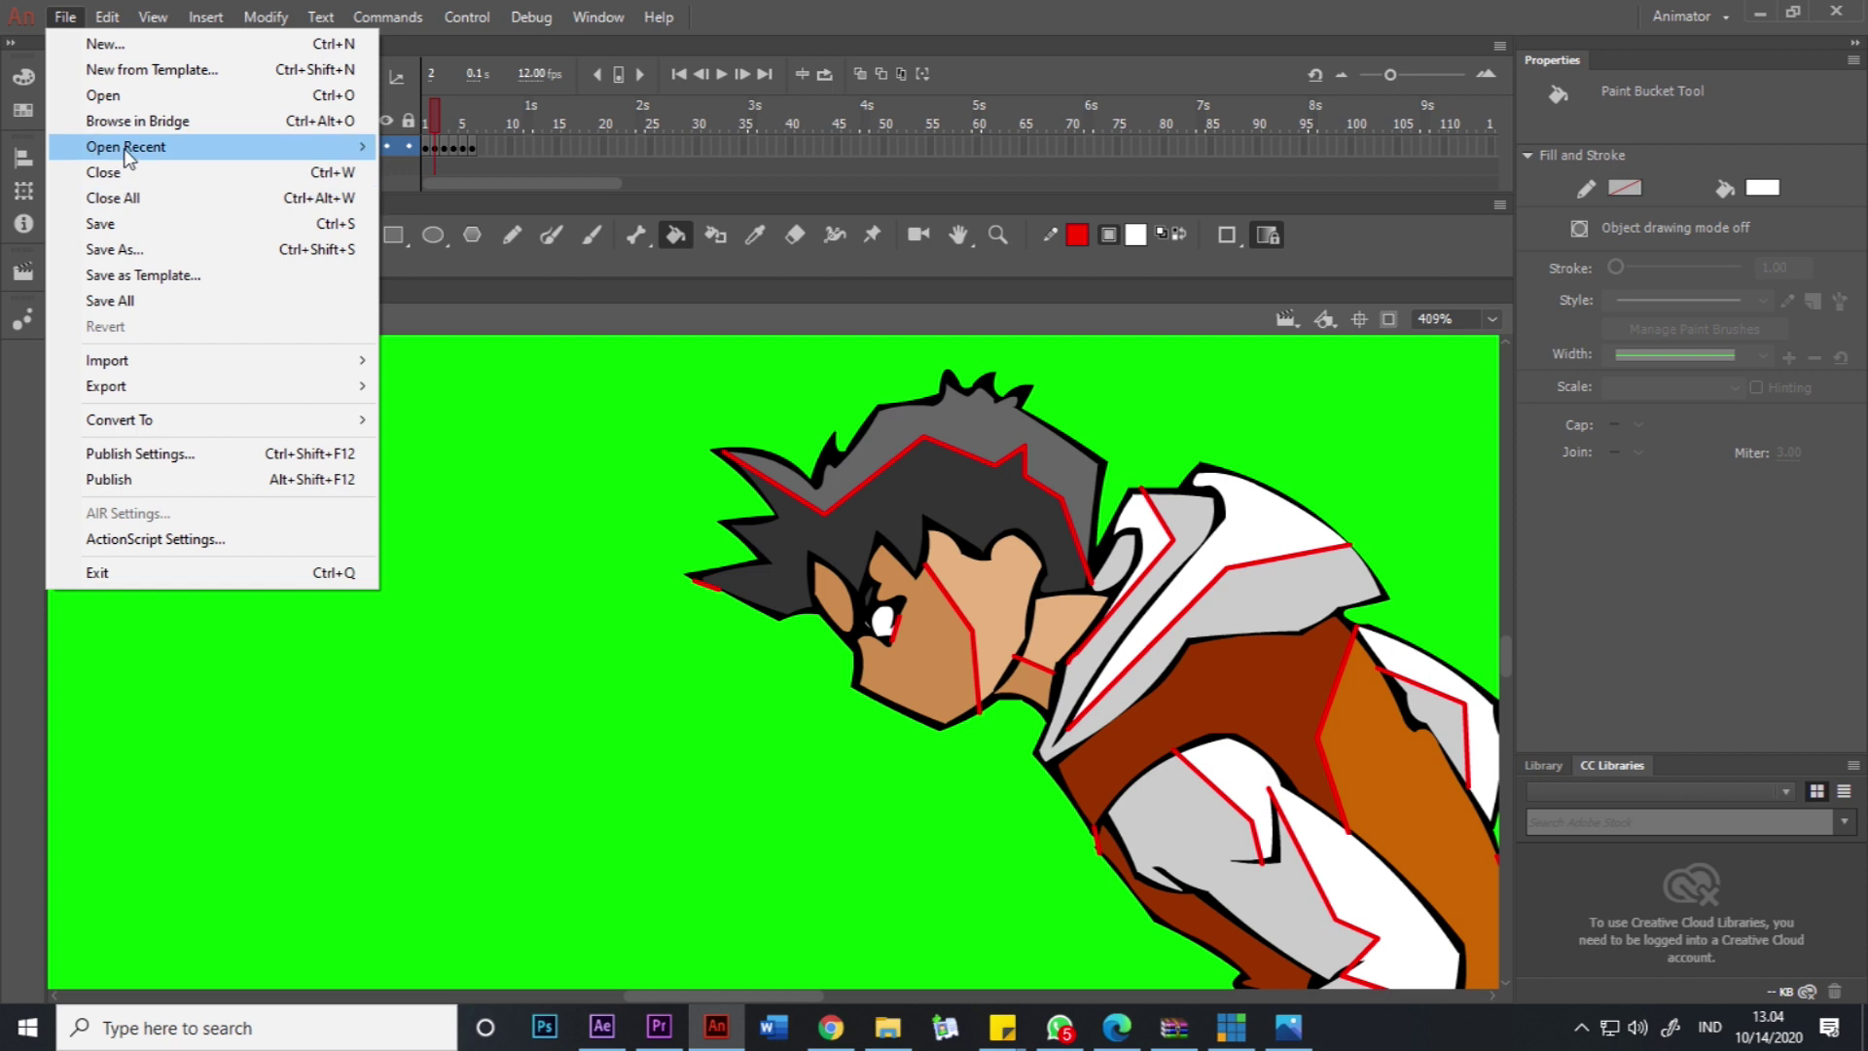
click(103, 95)
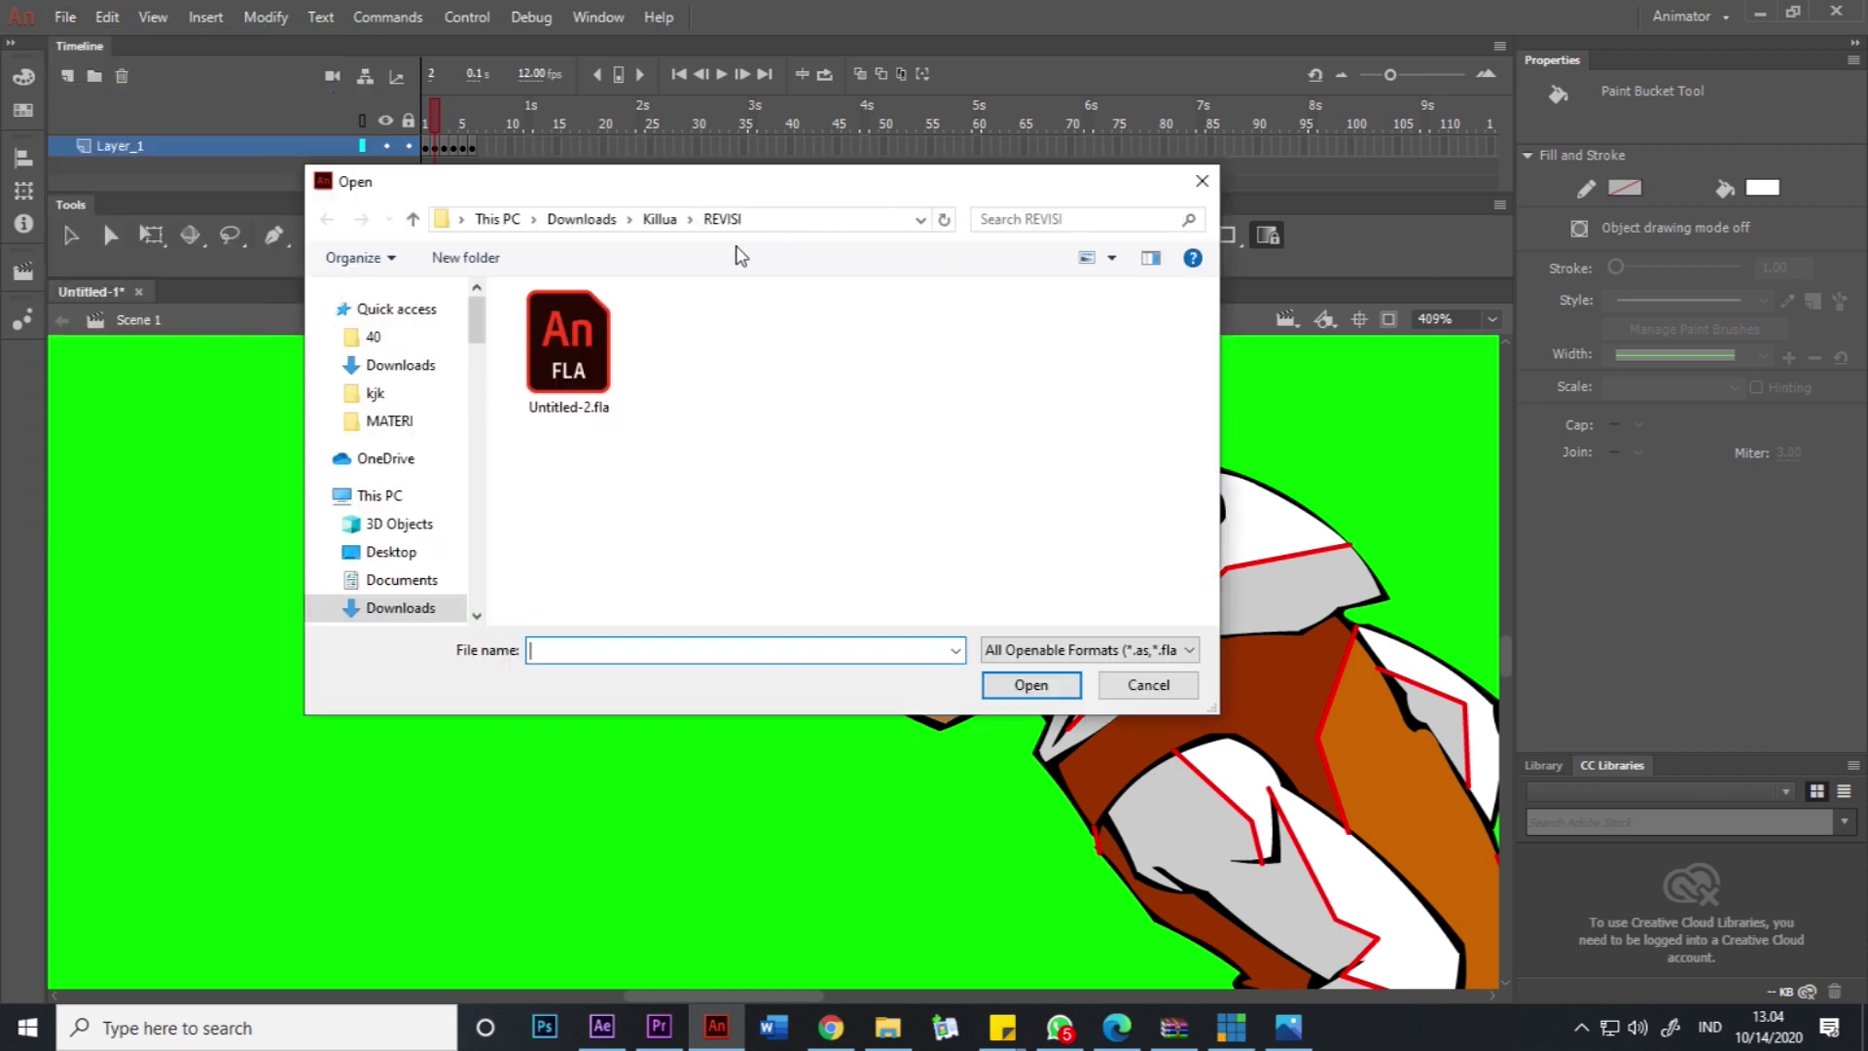
drag(481, 307, 479, 379)
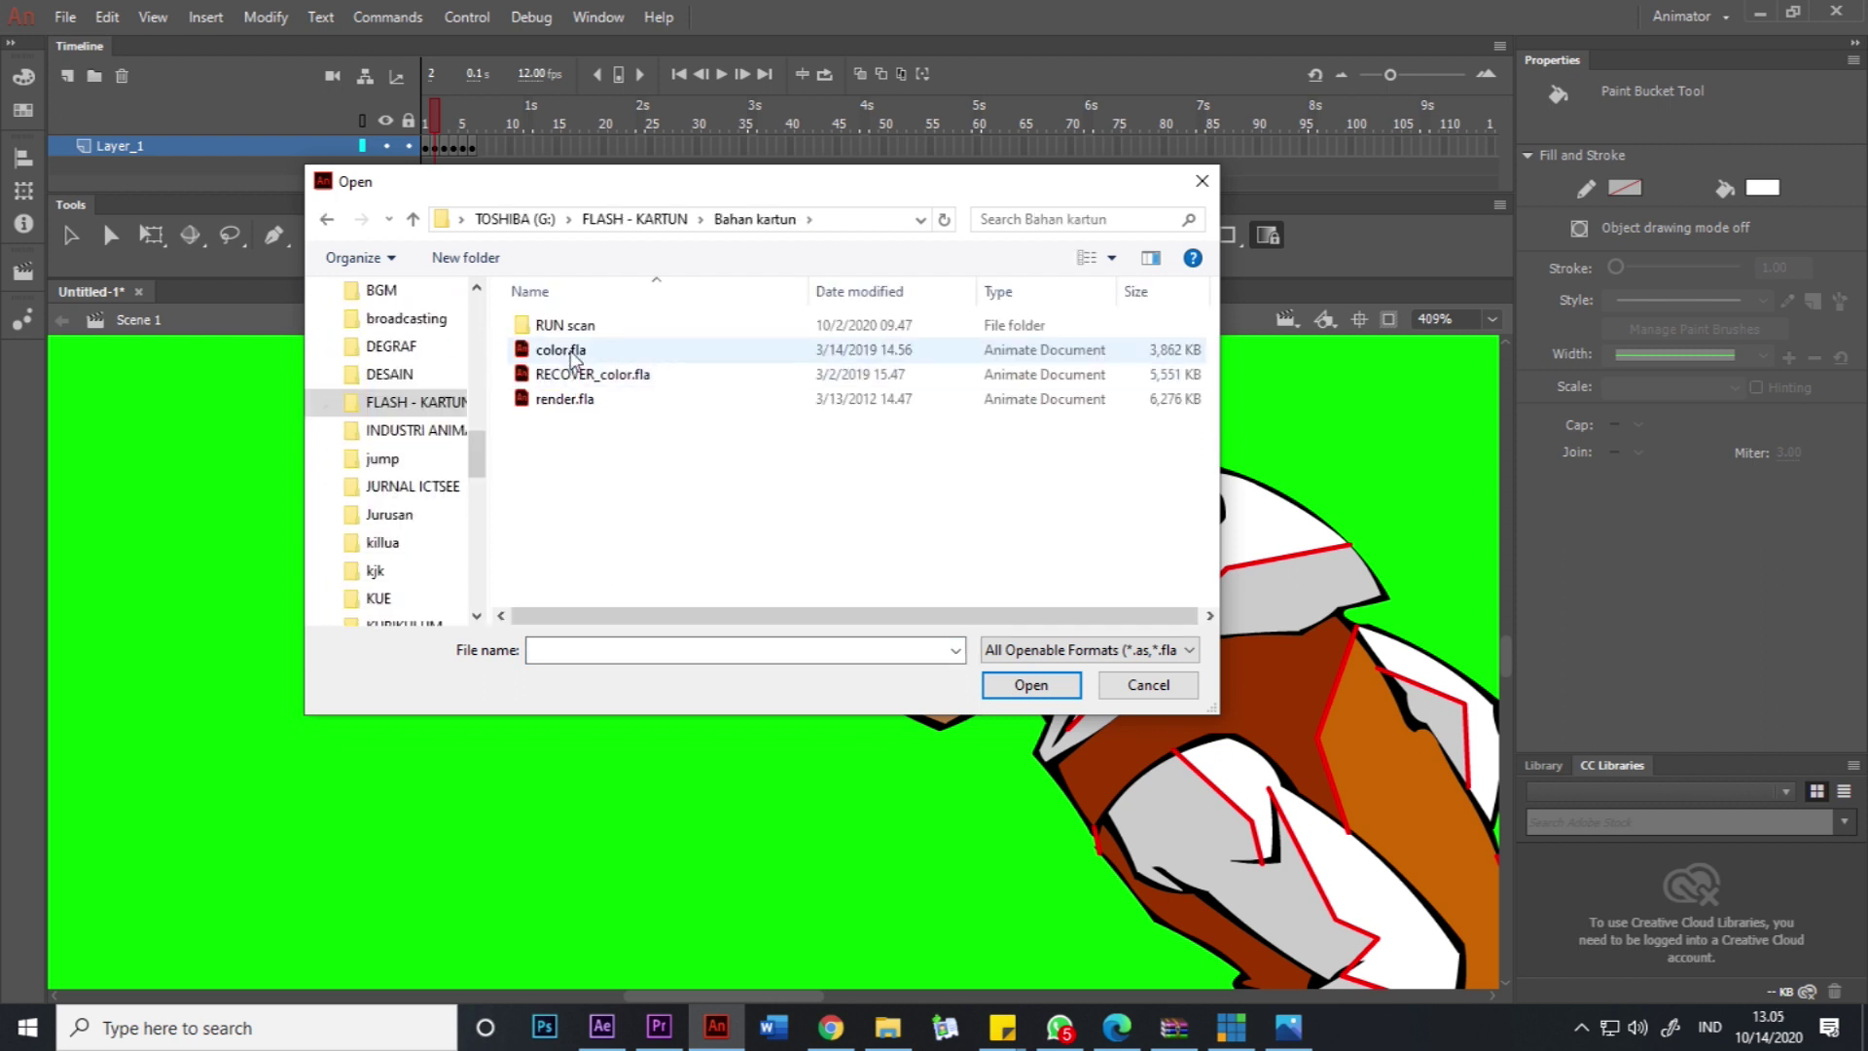
double_click(572, 355)
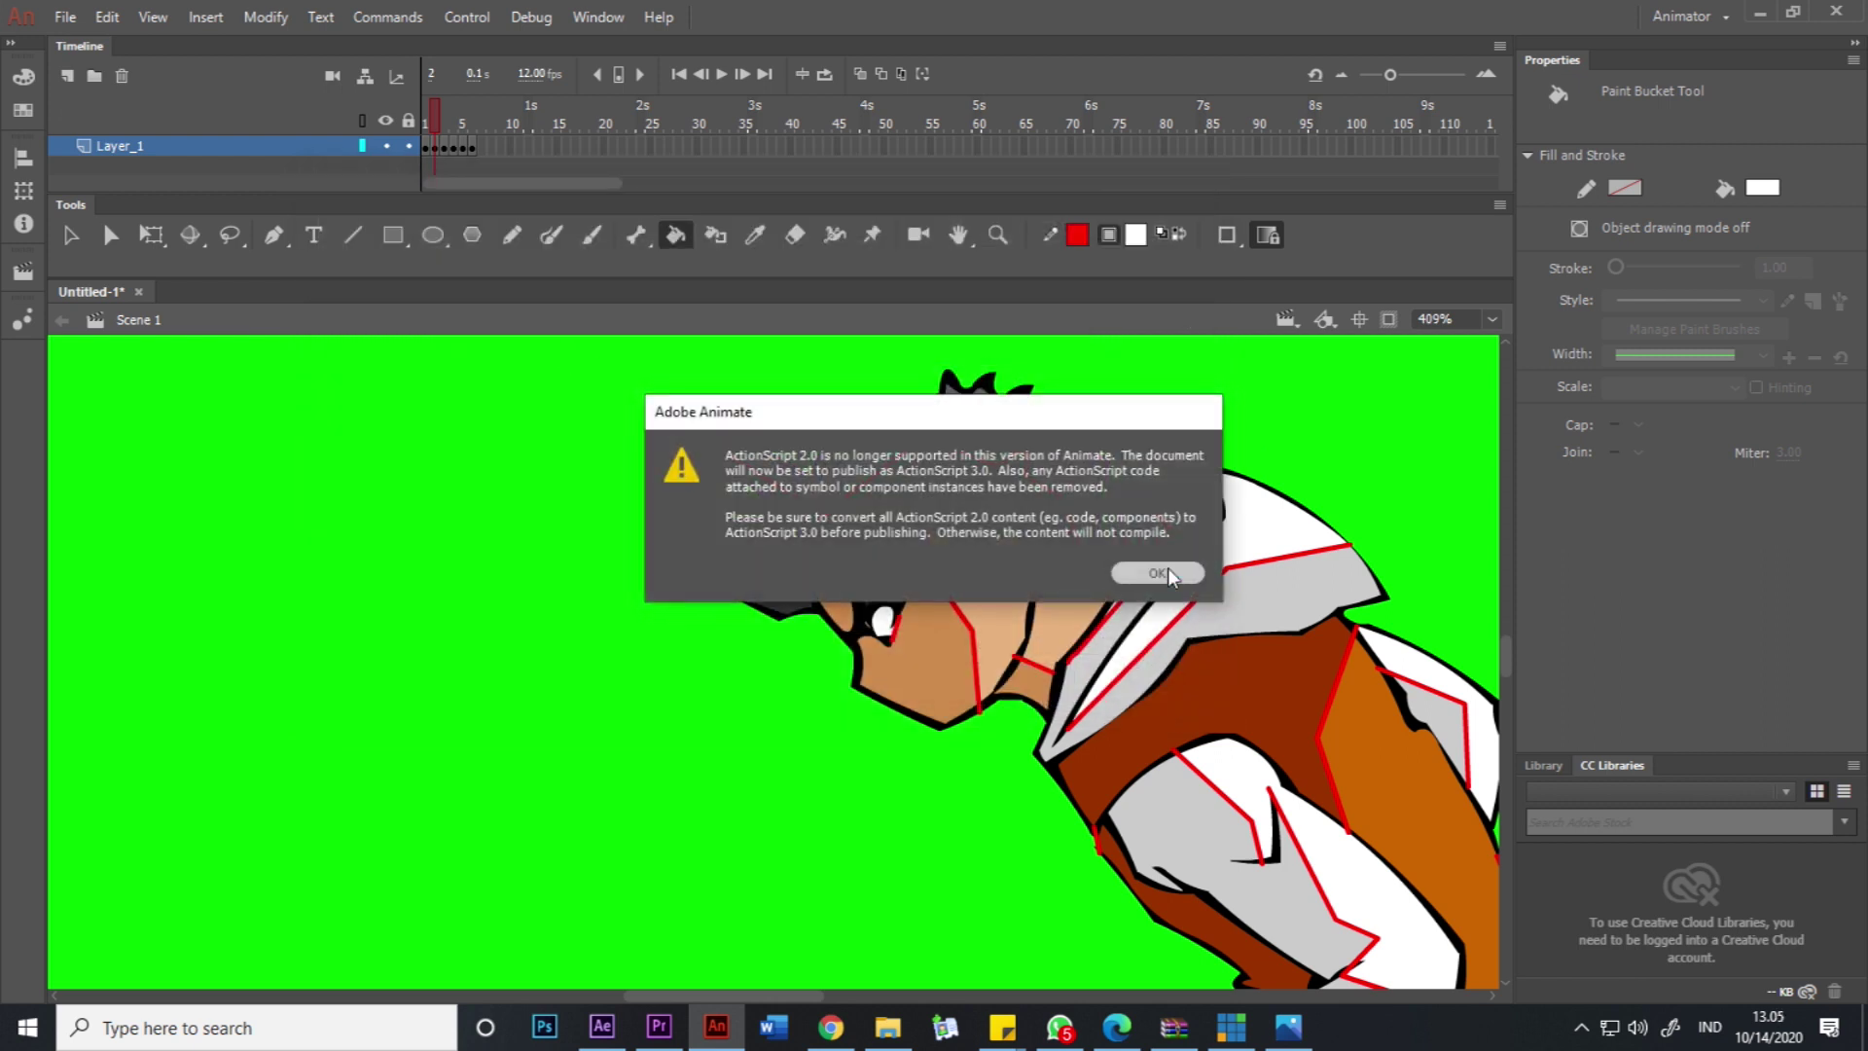
click(1157, 572)
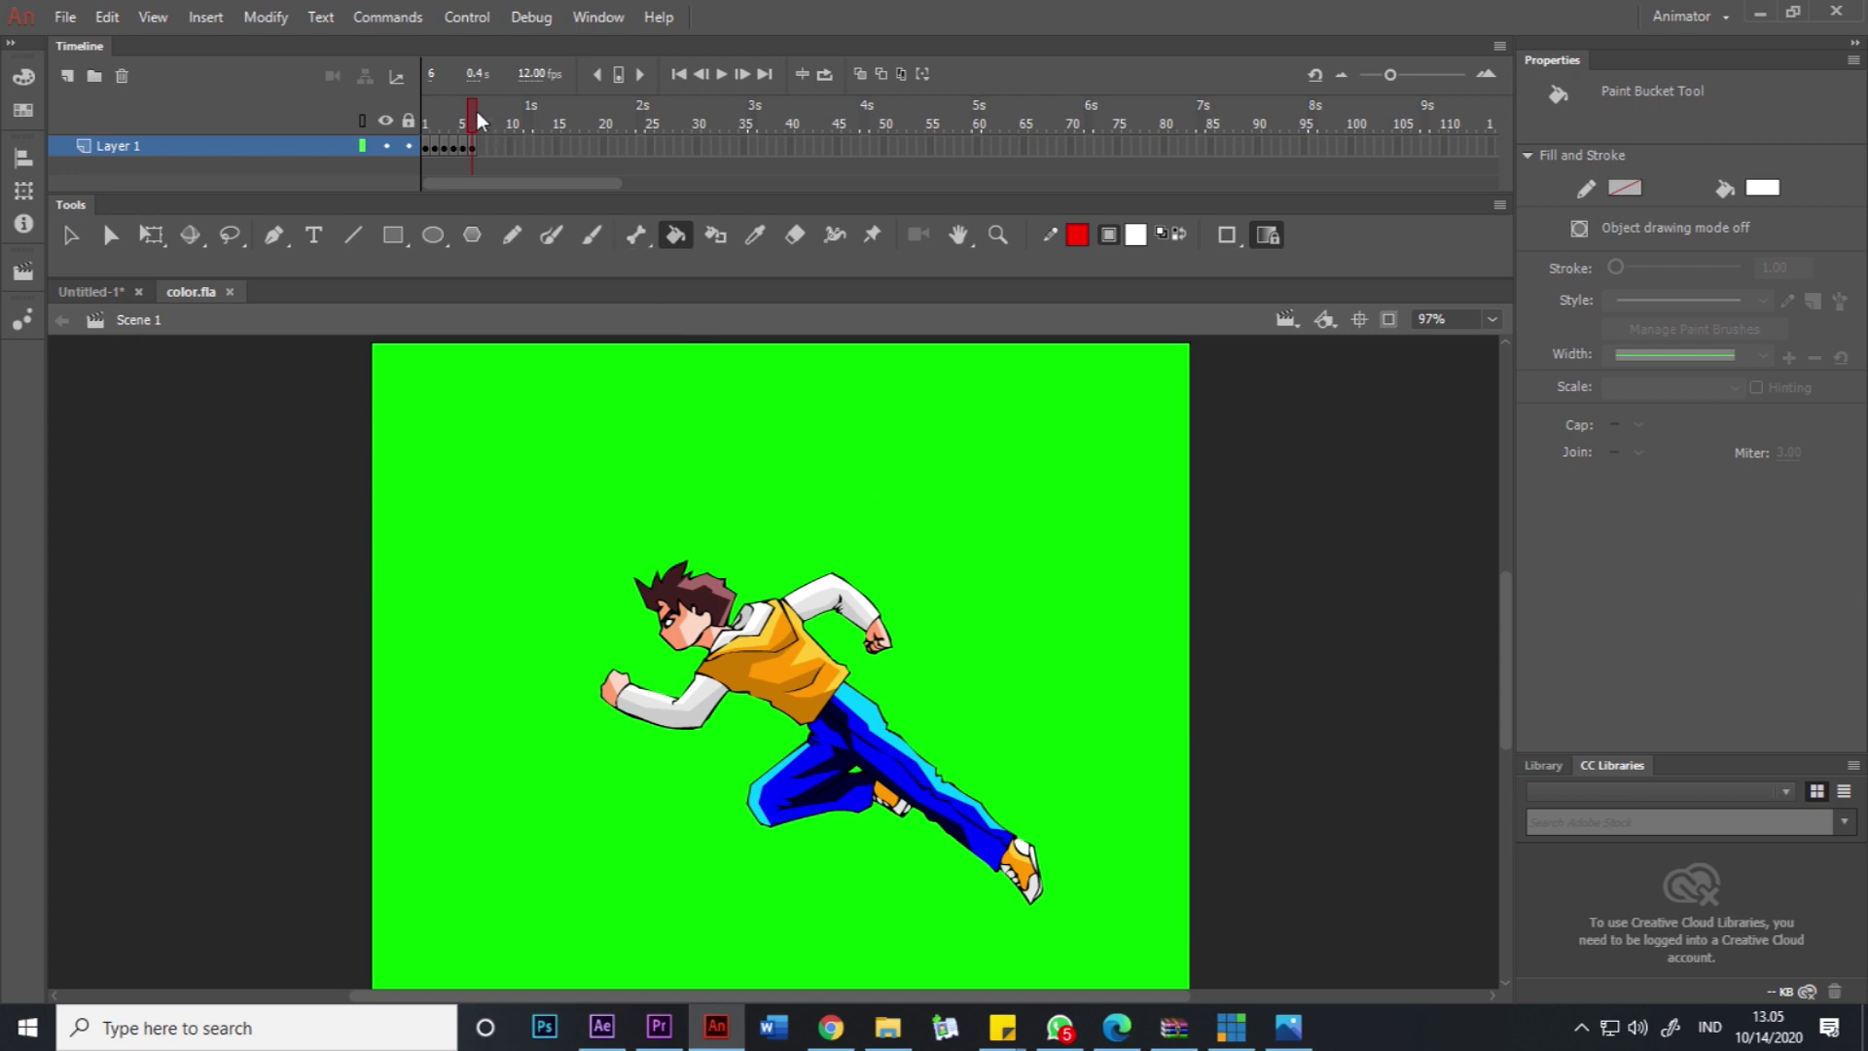
Examine the character's shading and red dividing lines on frames 1 and 2 of color.fla.
drag(465, 109, 414, 113)
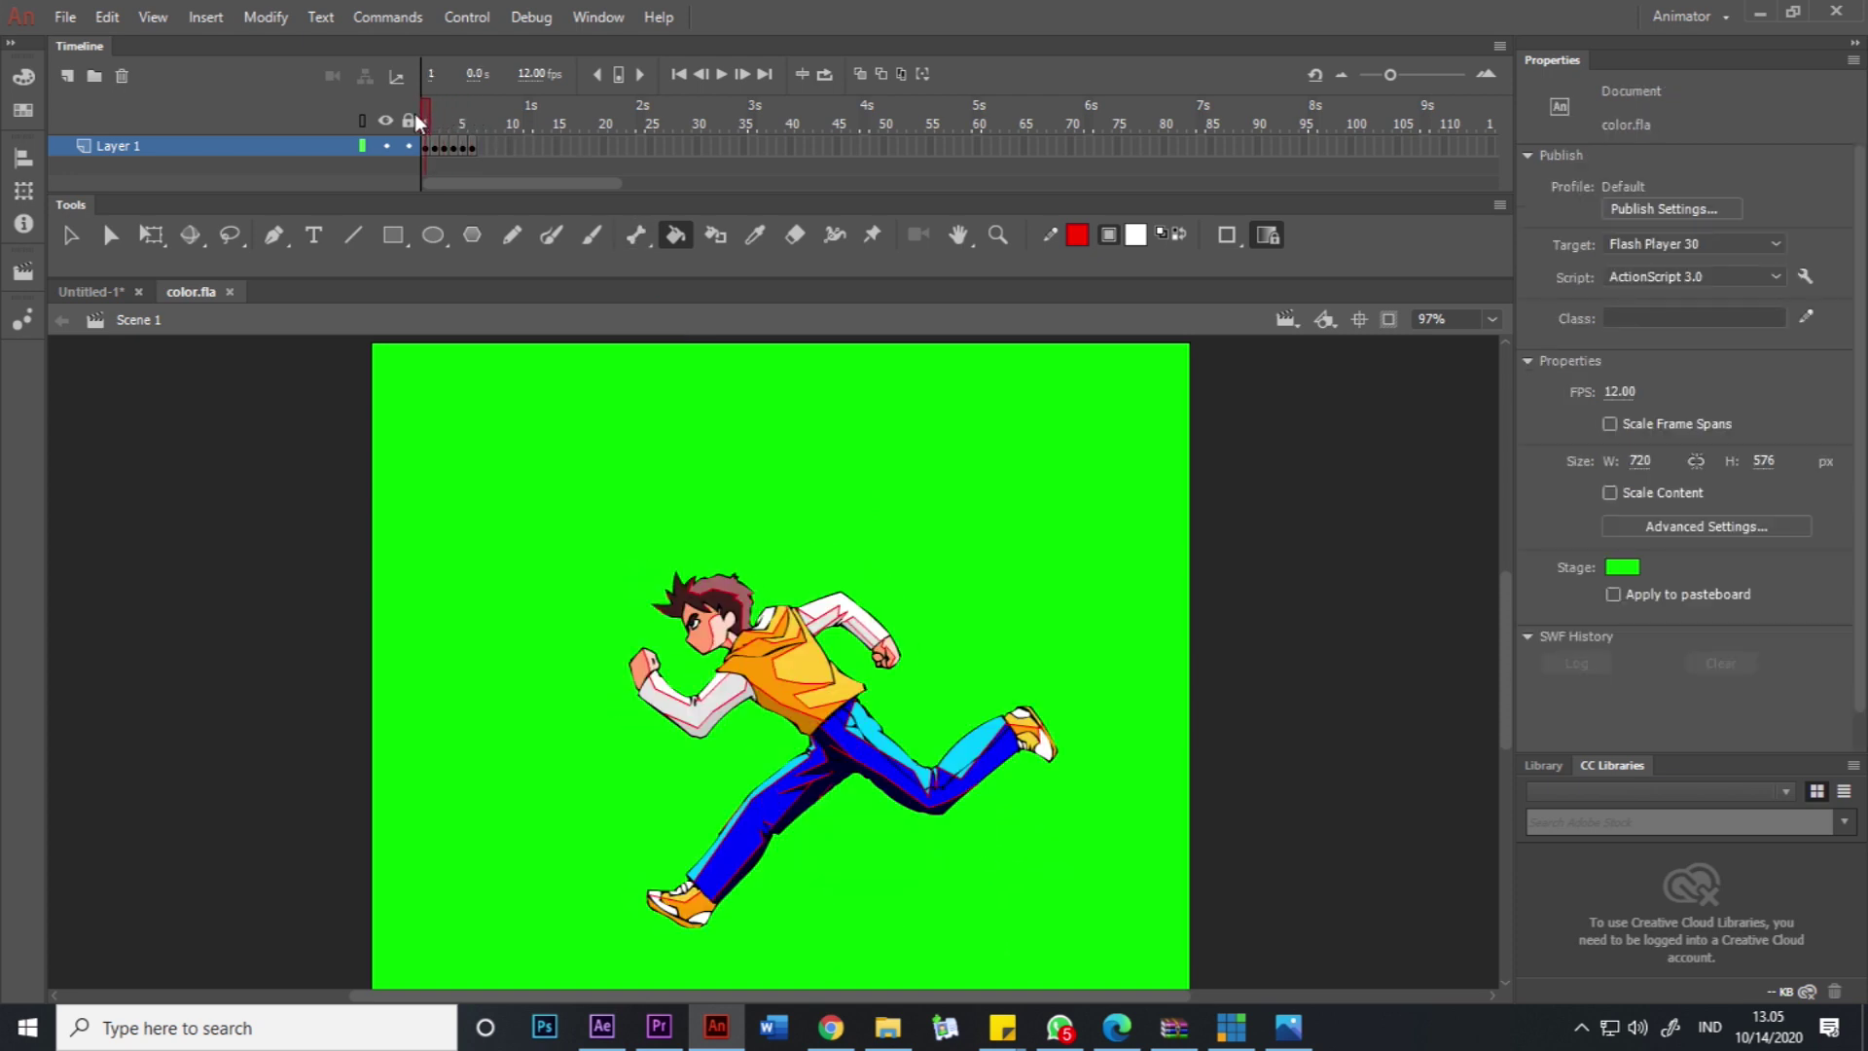
scroll(814, 657, up, 5)
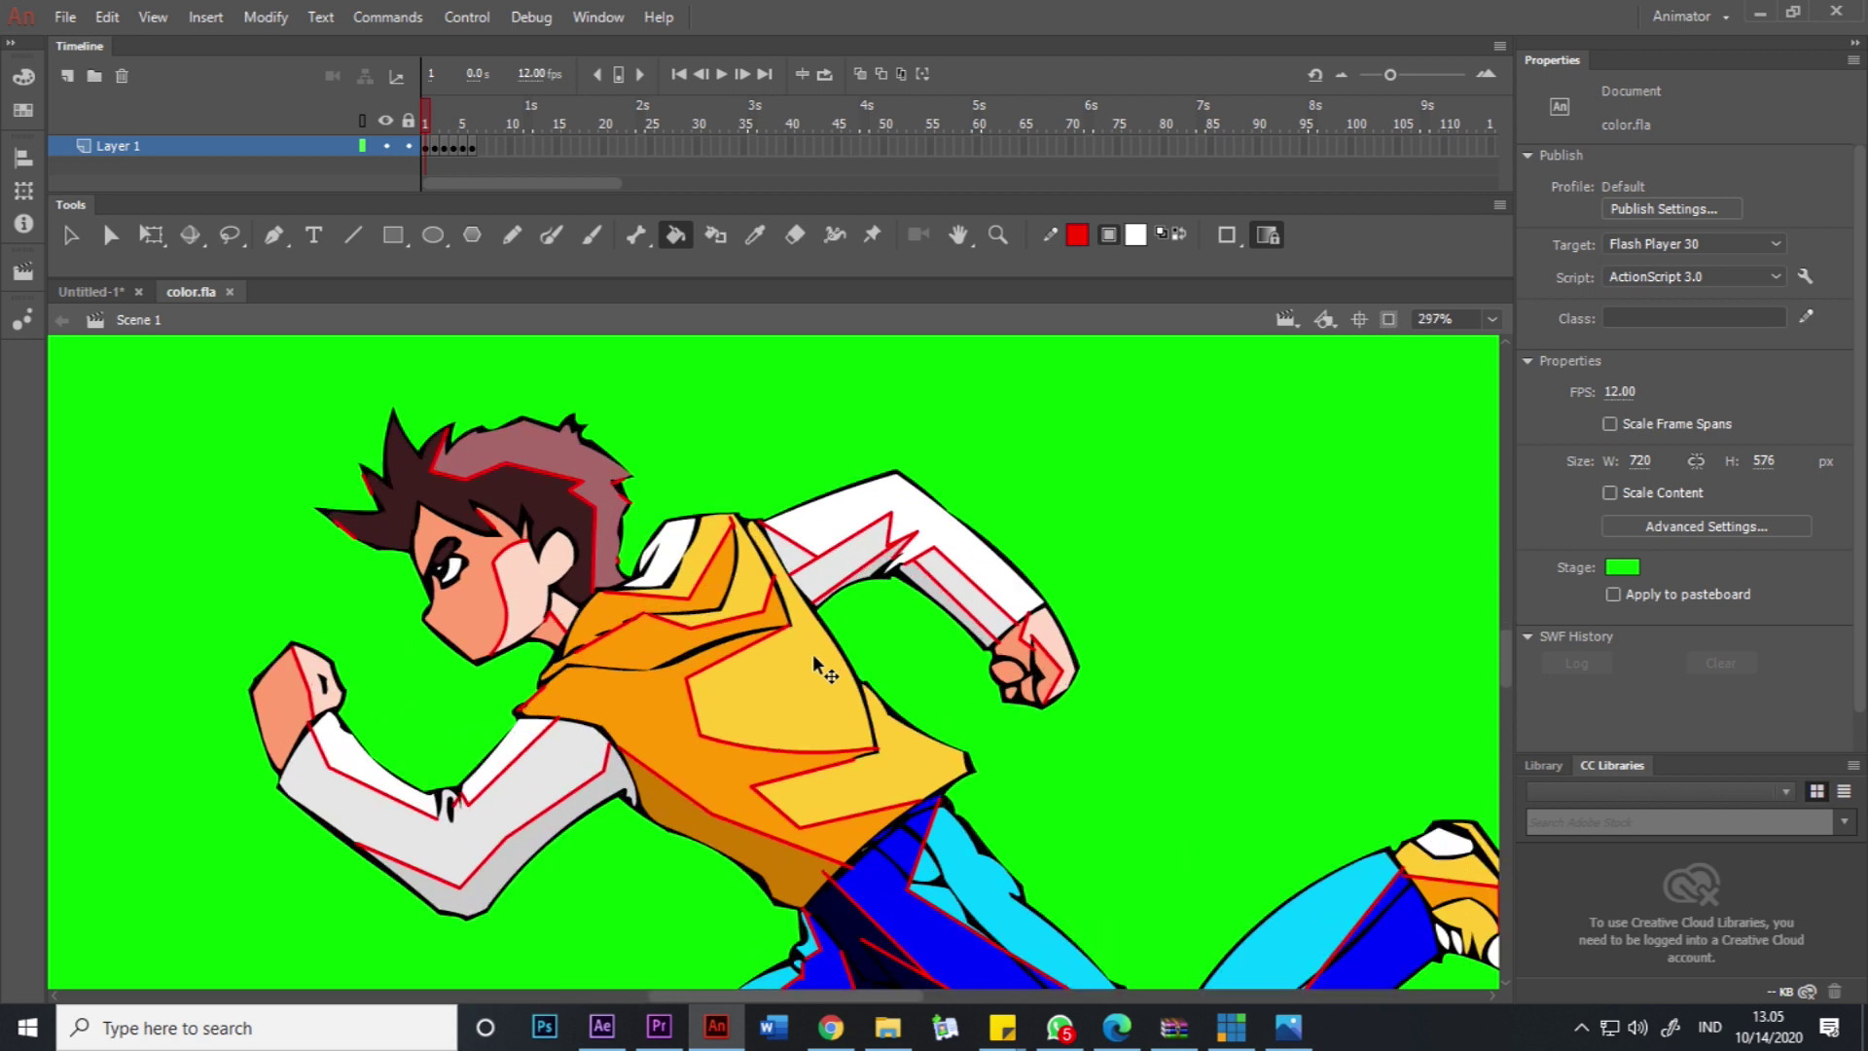
mouse_move(808, 704)
mouse_down()
mouse_move(892, 571)
mouse_move(946, 600)
mouse_up()
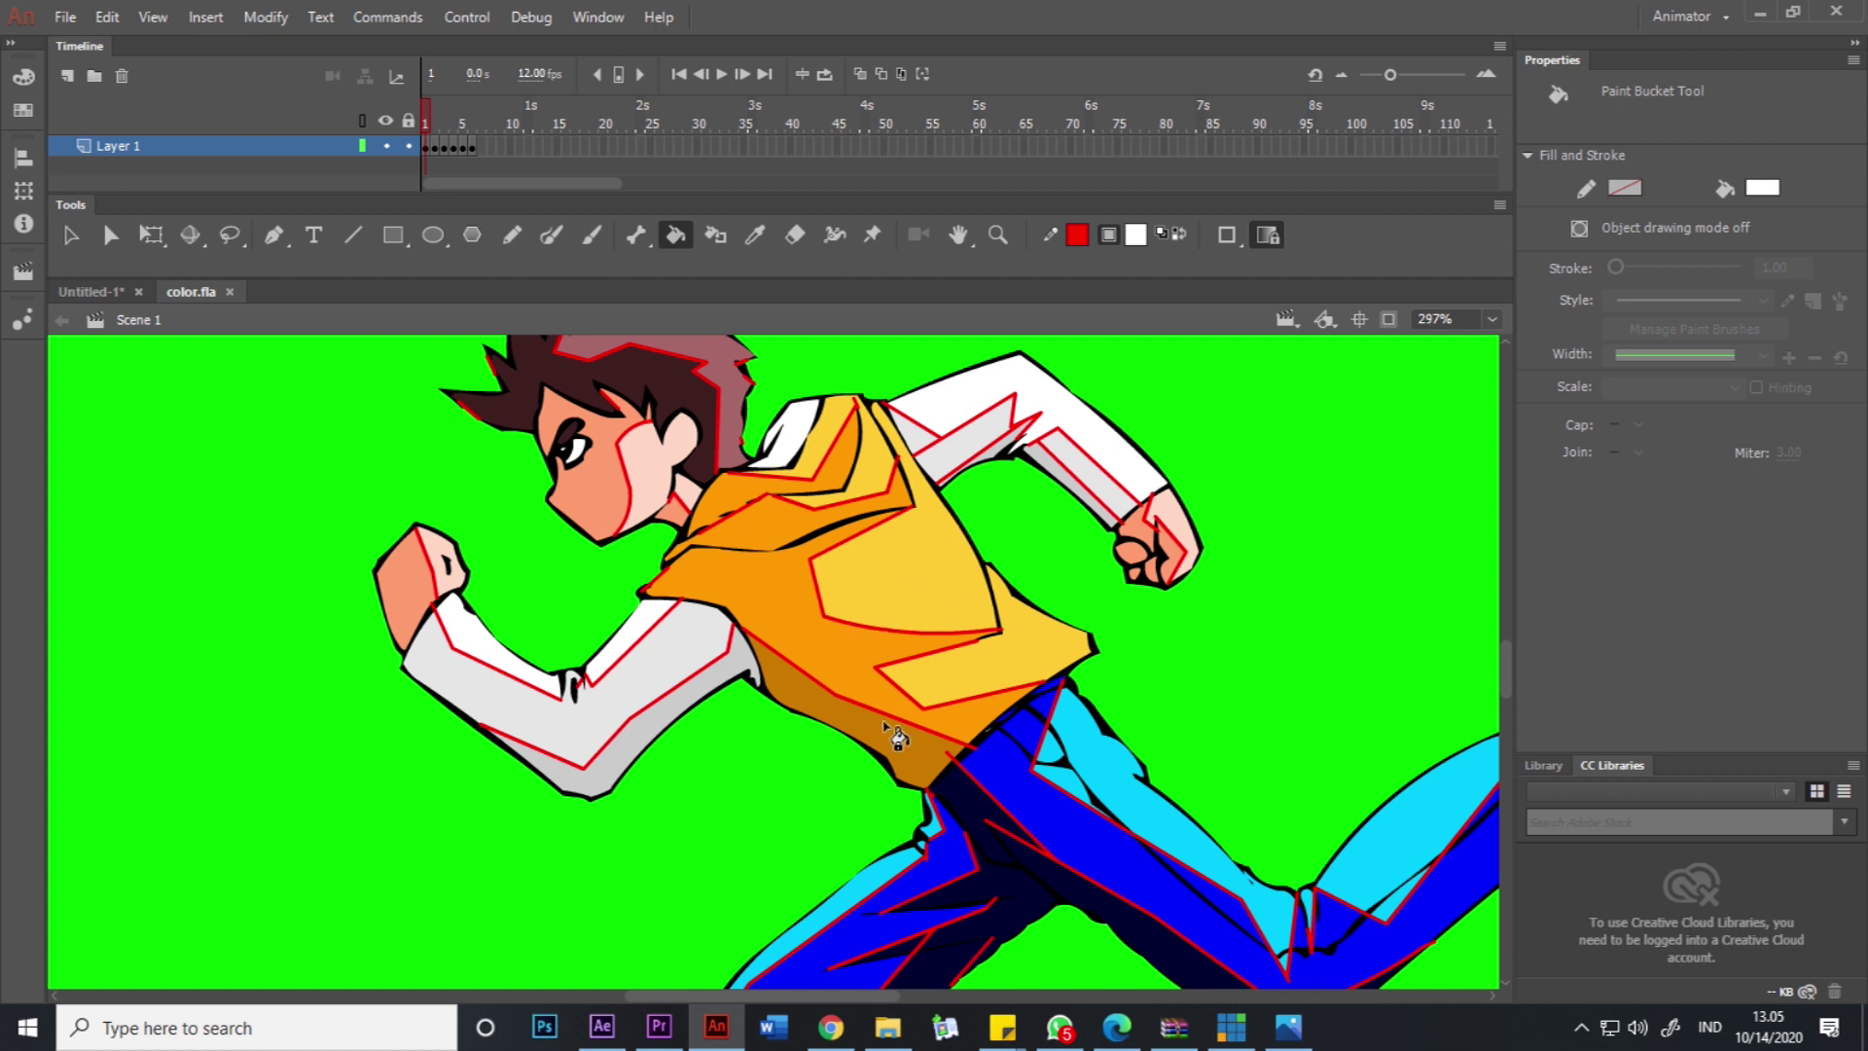
drag(424, 115, 432, 113)
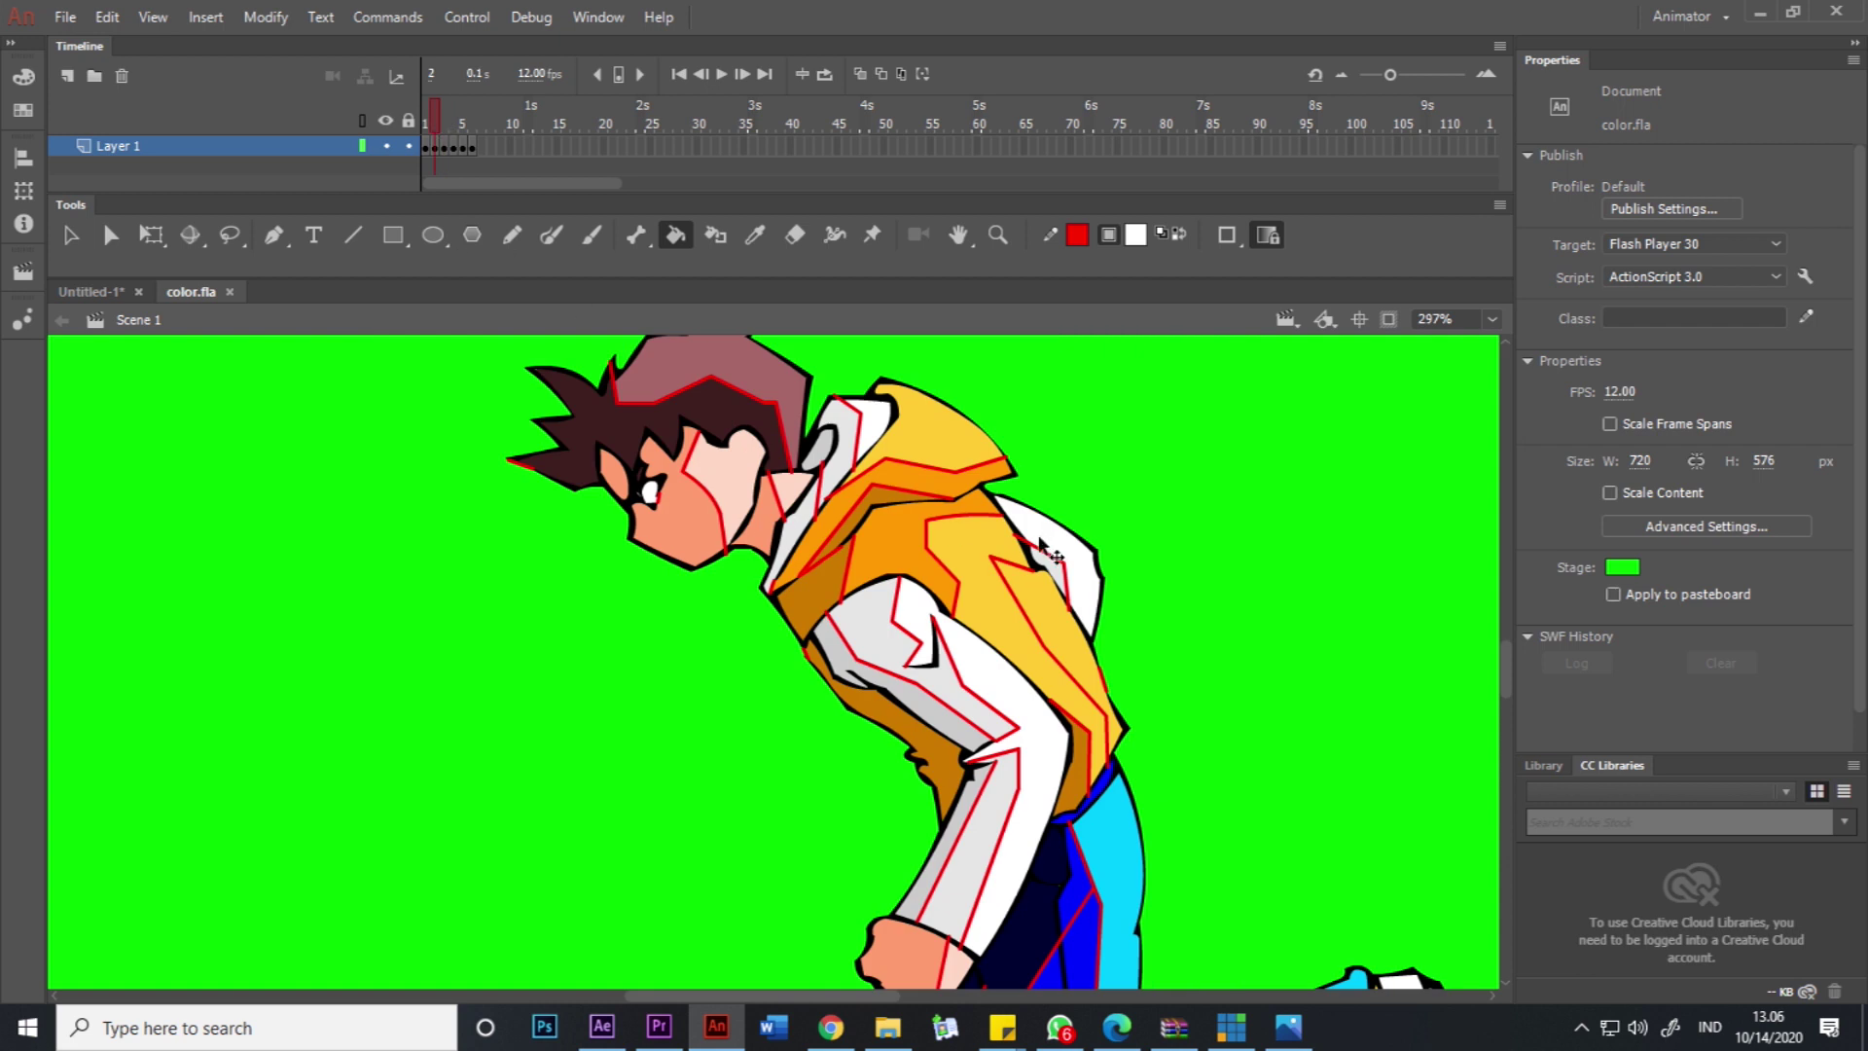
scroll(1041, 547, down, 2)
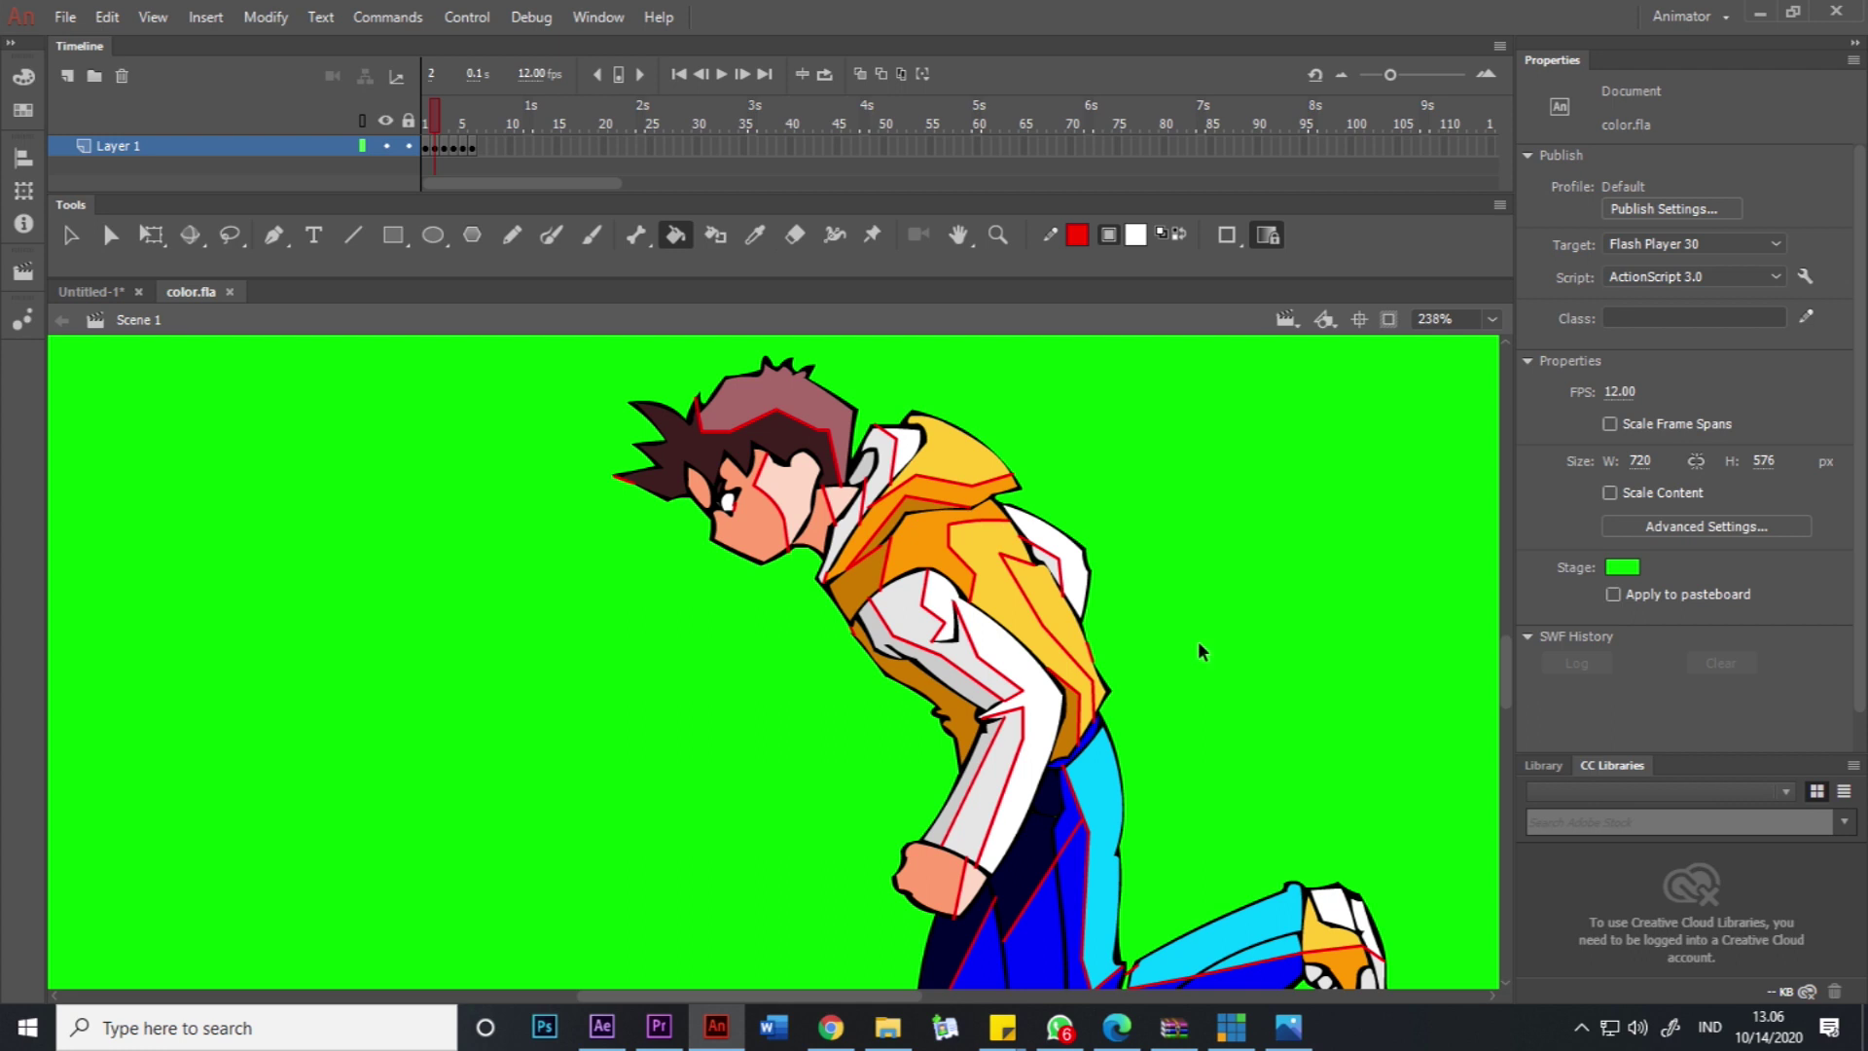
scroll(1198, 640, down, 3)
scroll(1138, 511, up, 2)
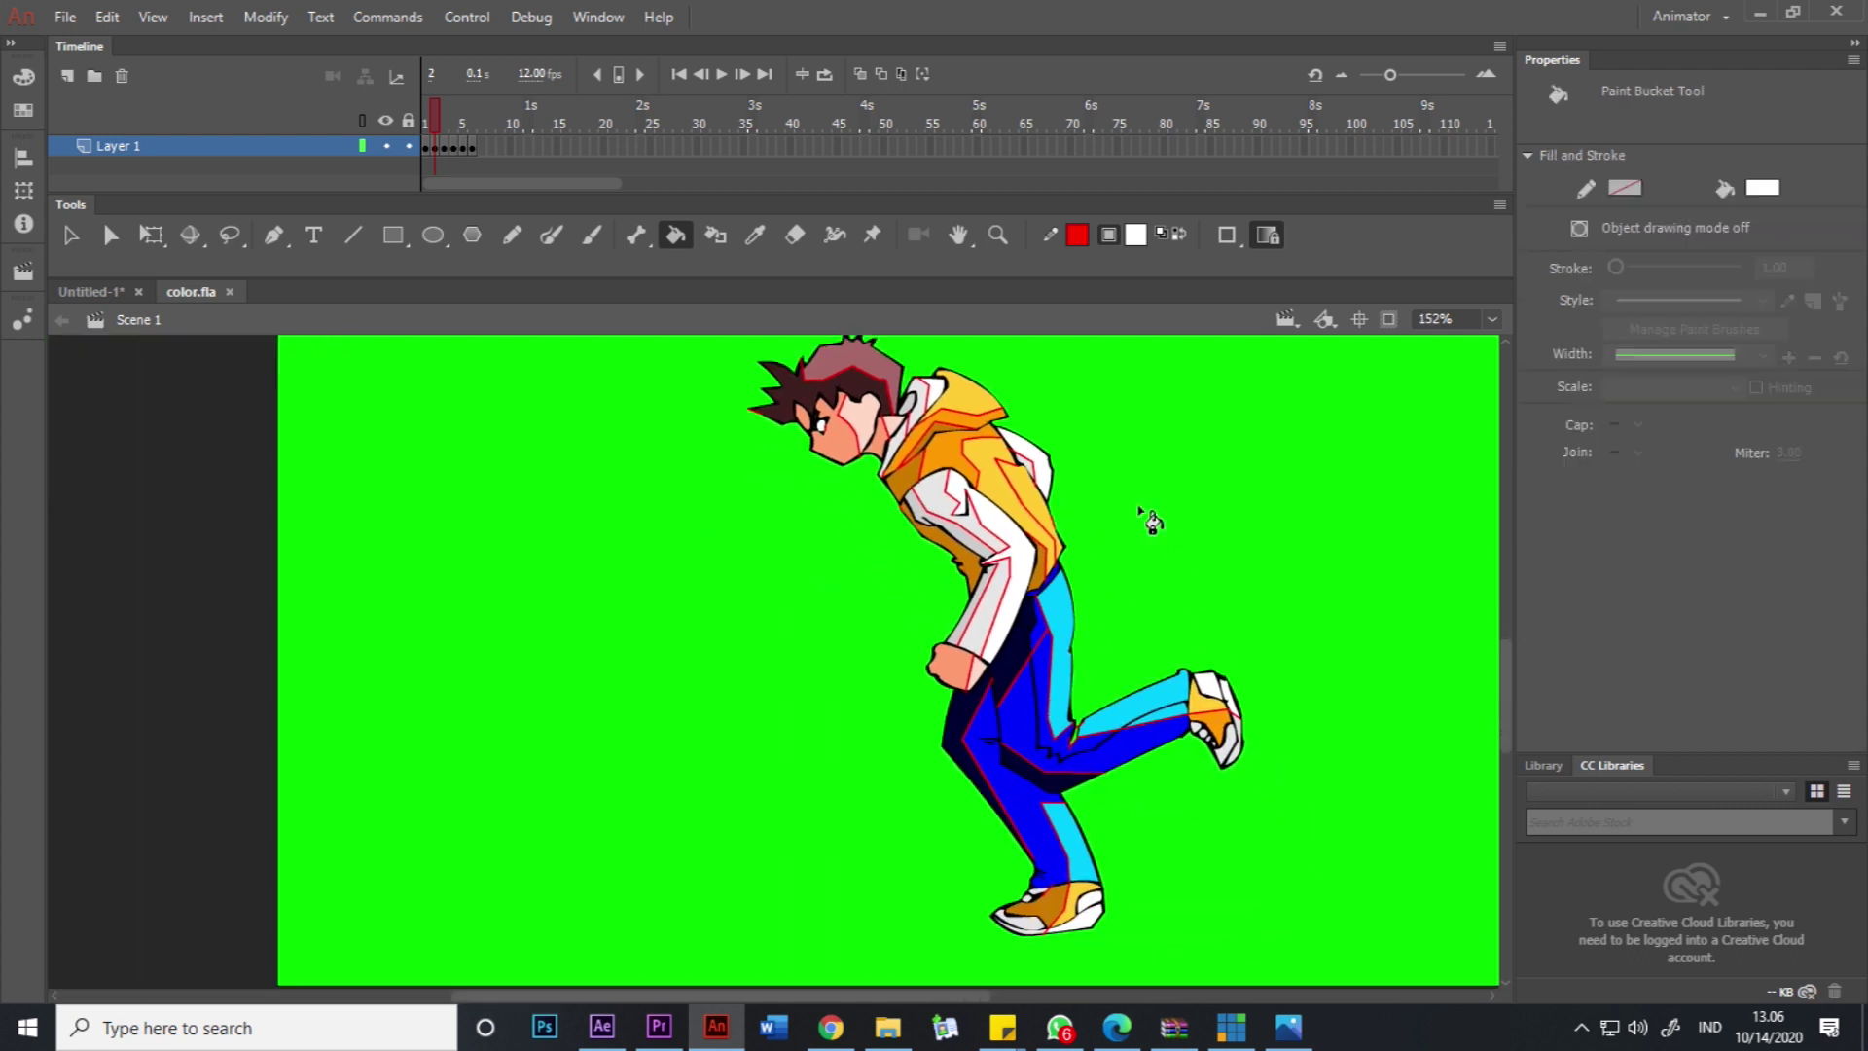
Delete two red shading lines from the character's lower sleeve on frame 2.
key(v)
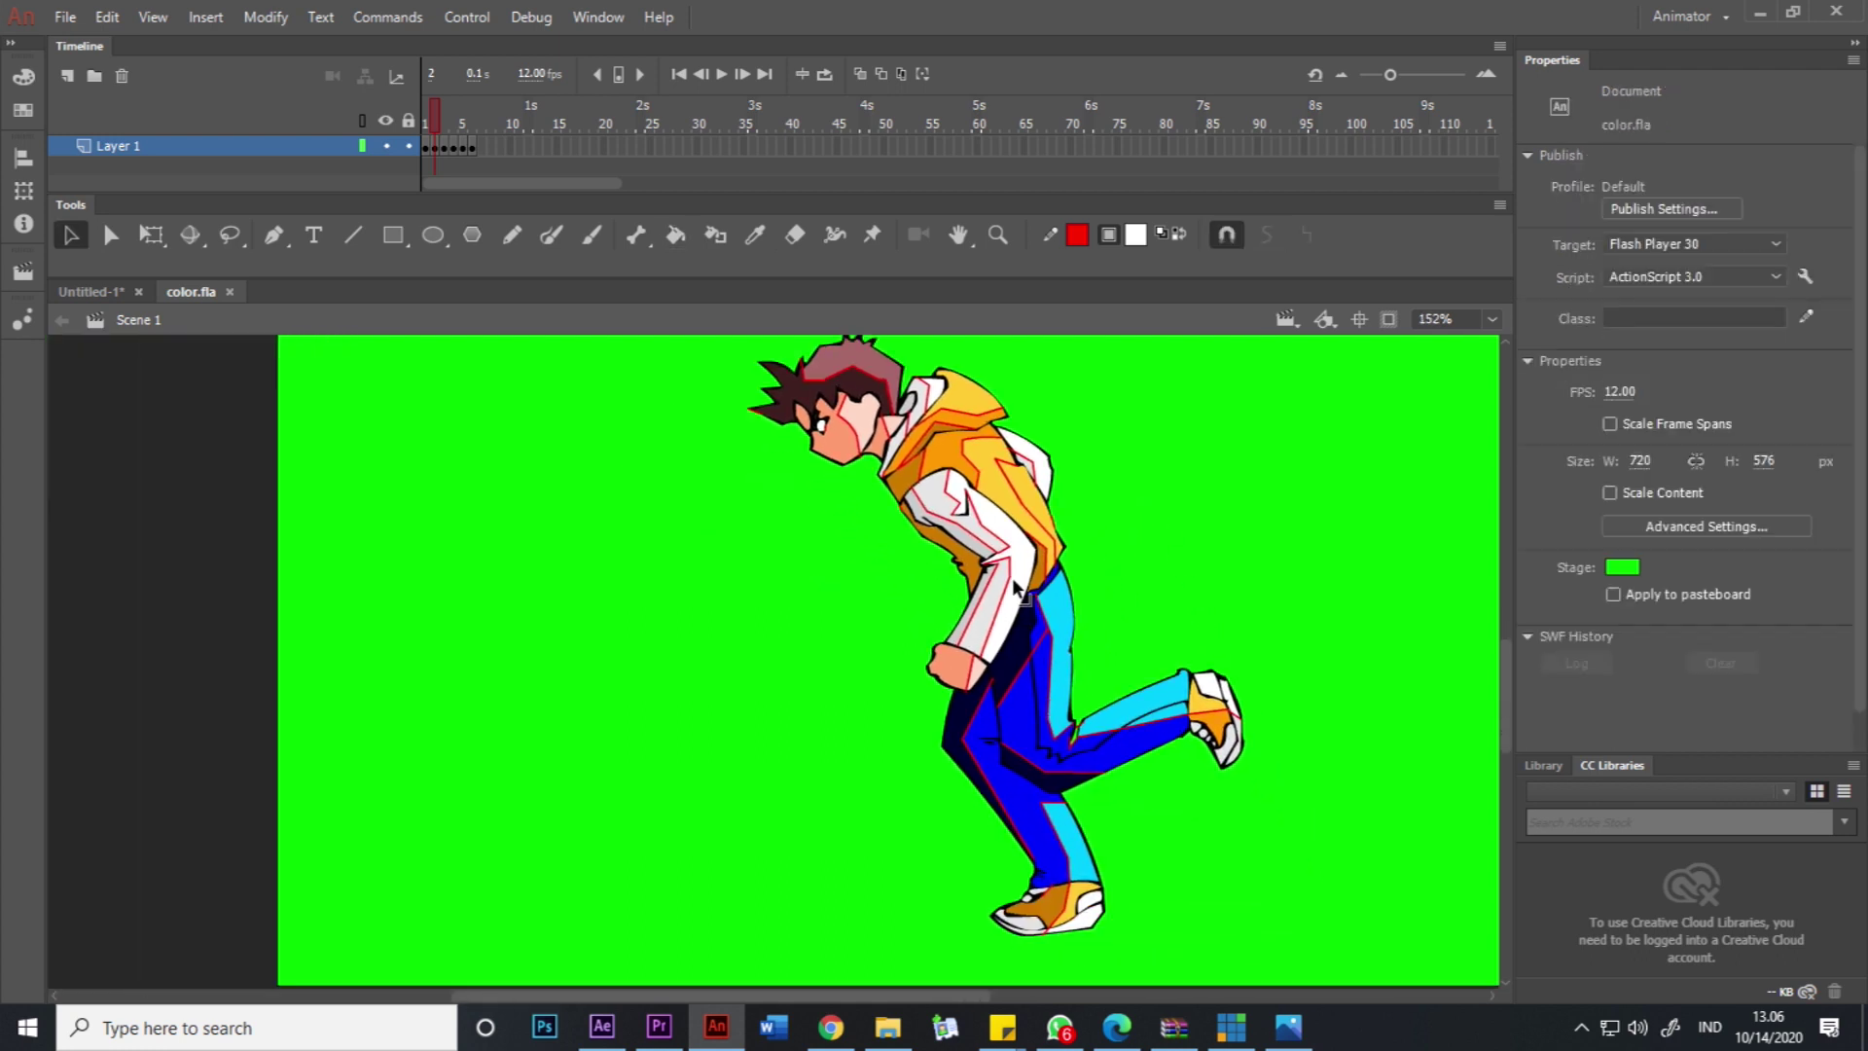
click(1010, 581)
key(Delete)
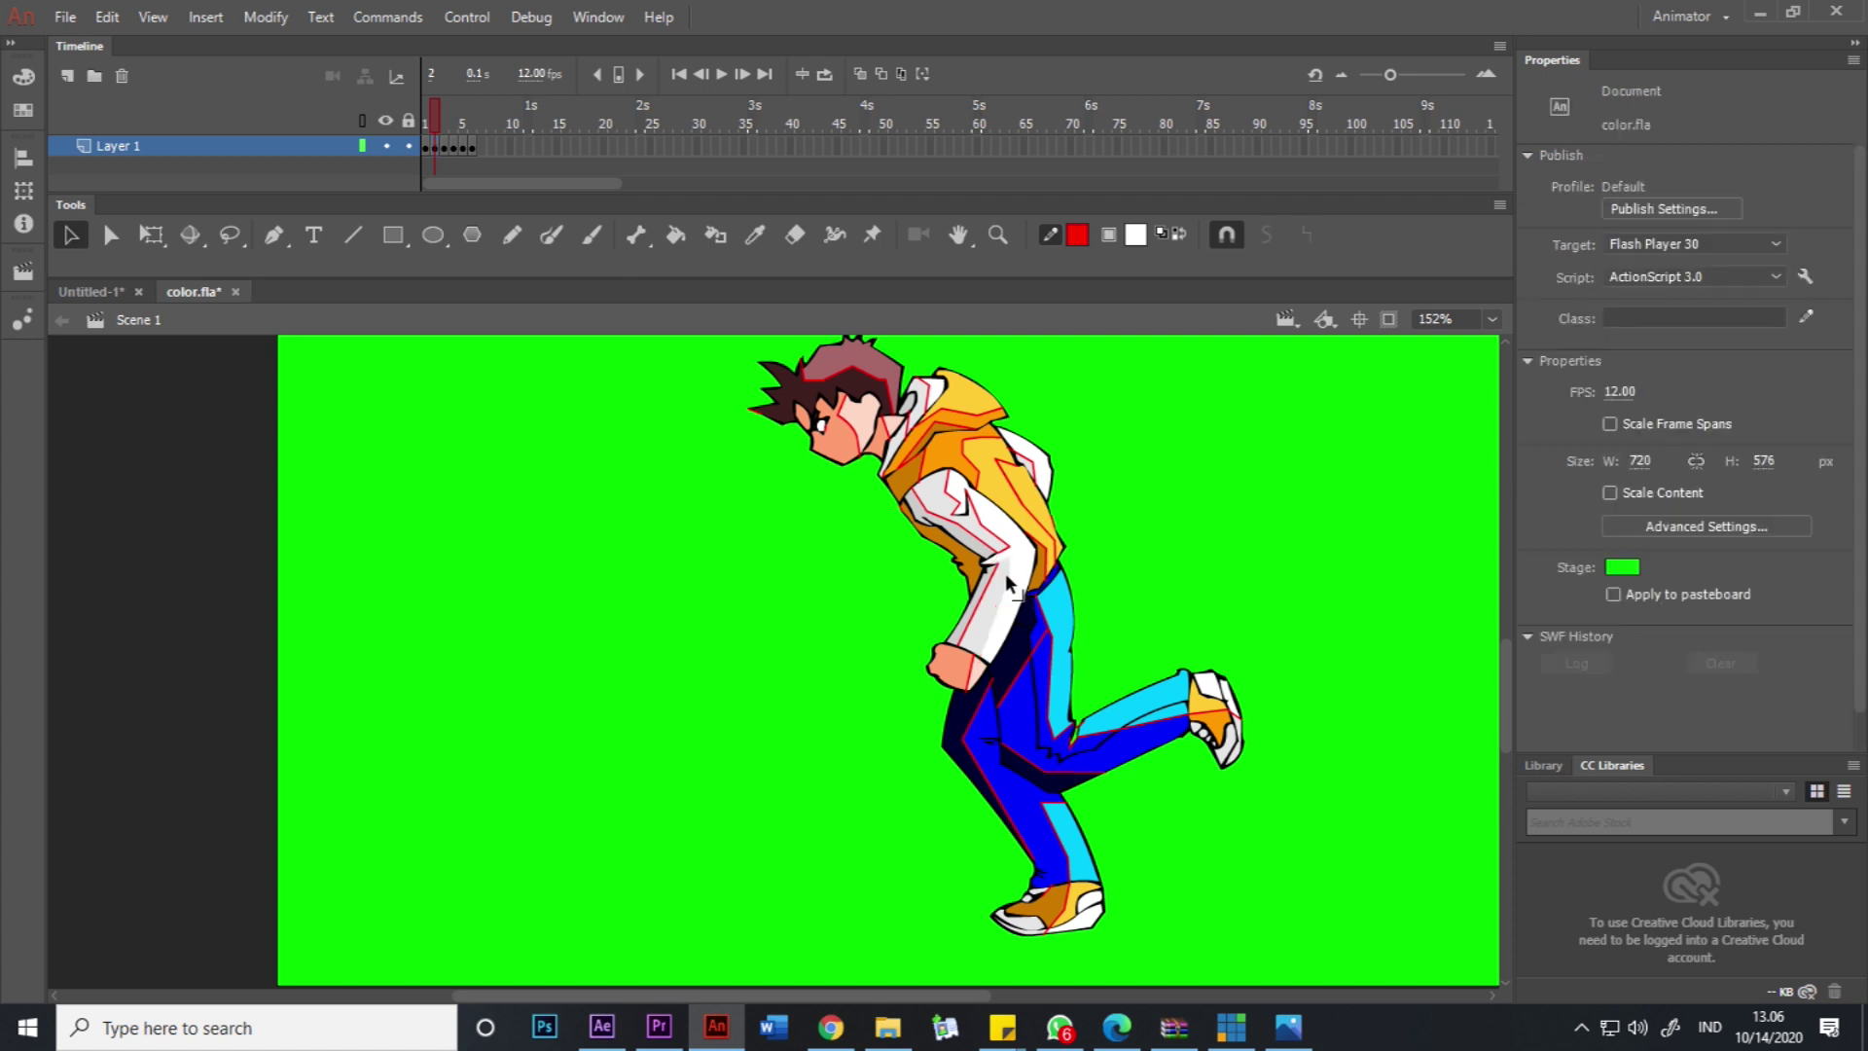
click(1002, 578)
key(Delete)
Turn on Edit Multiple Frames from frame 1 and extend its range to cover frames 1 to 6.
drag(439, 115, 424, 115)
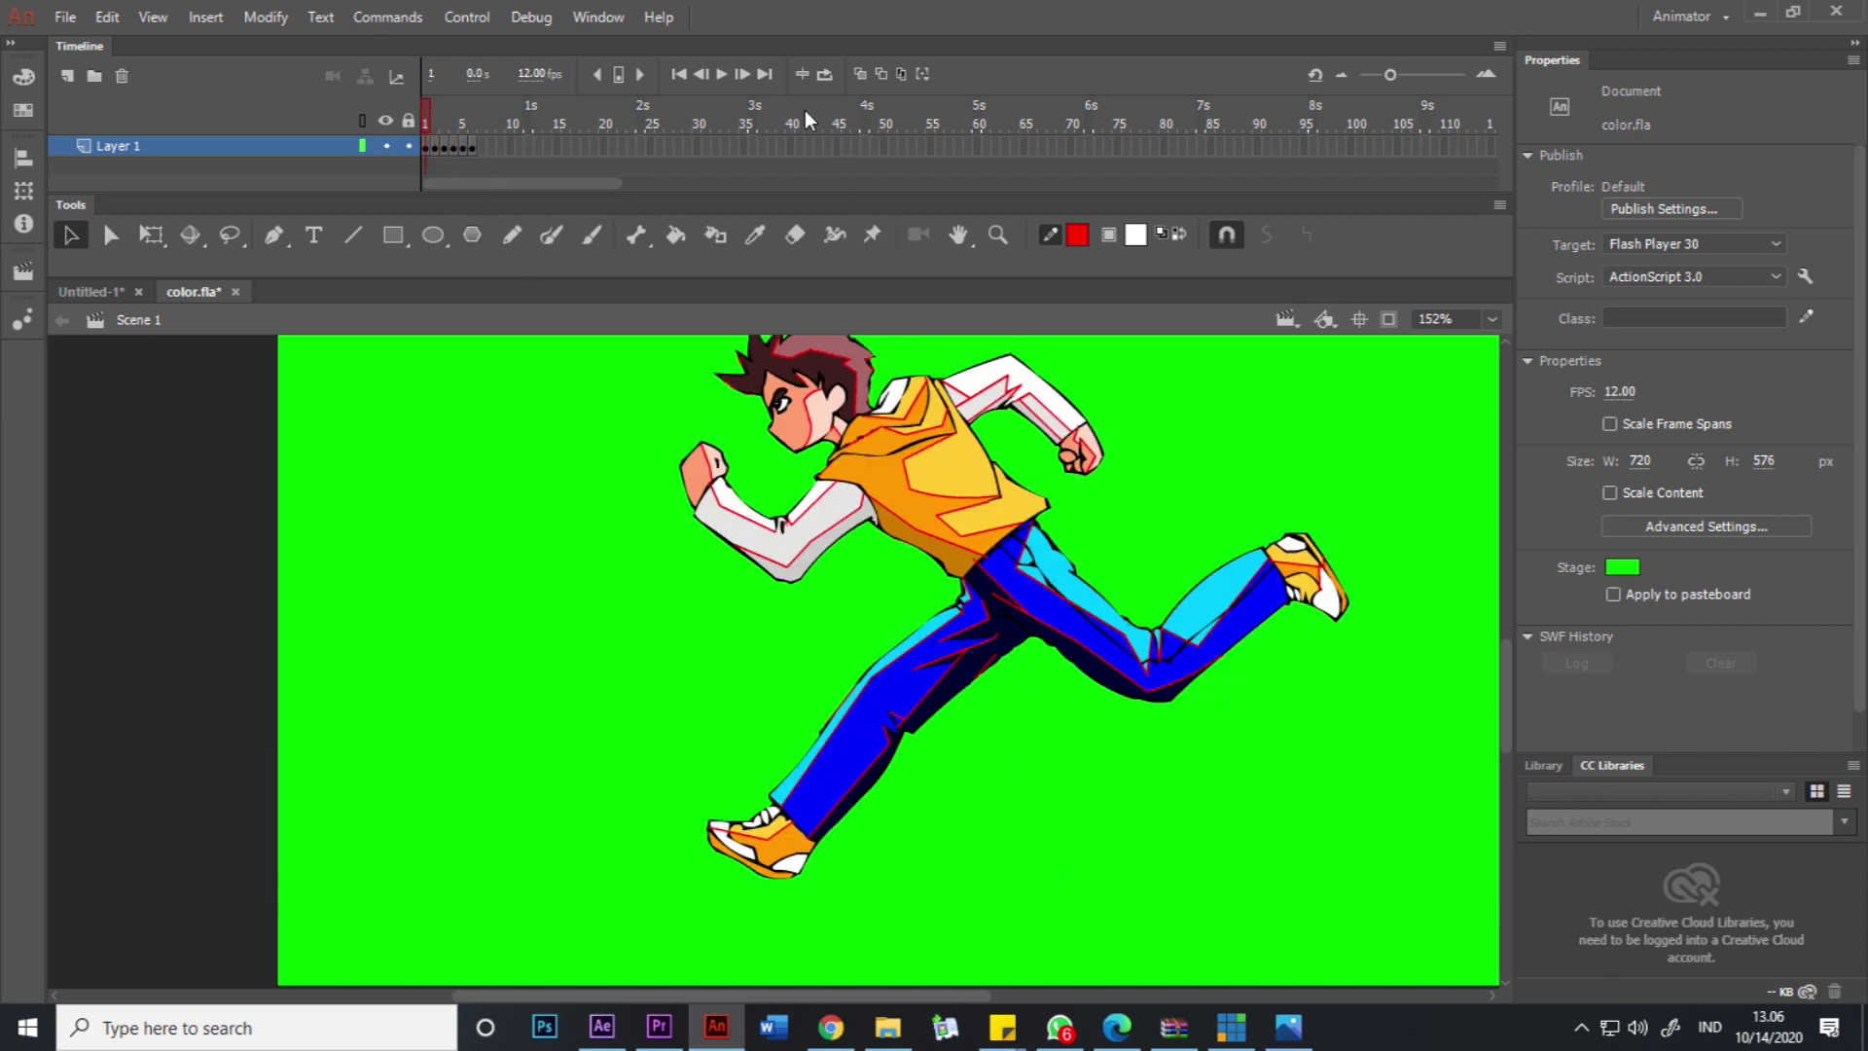
click(897, 73)
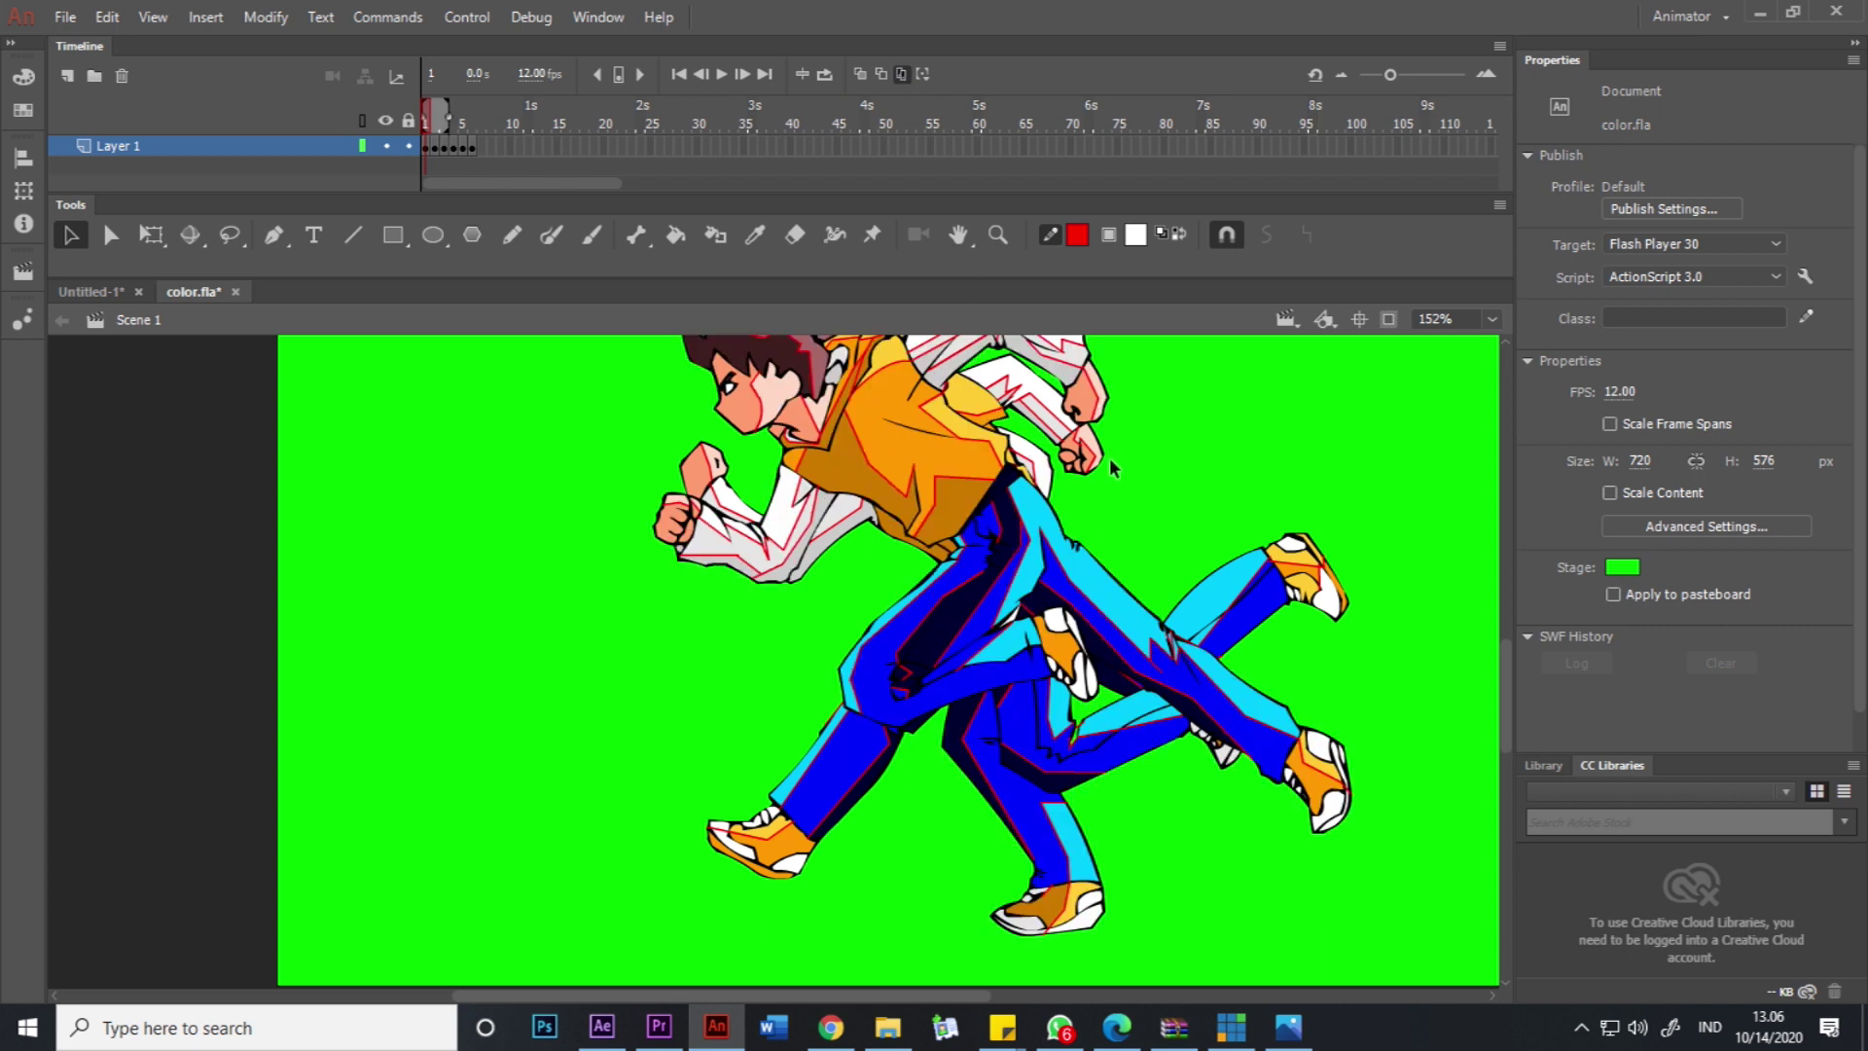
scroll(1109, 457, down, 1)
drag(1350, 404, 1281, 471)
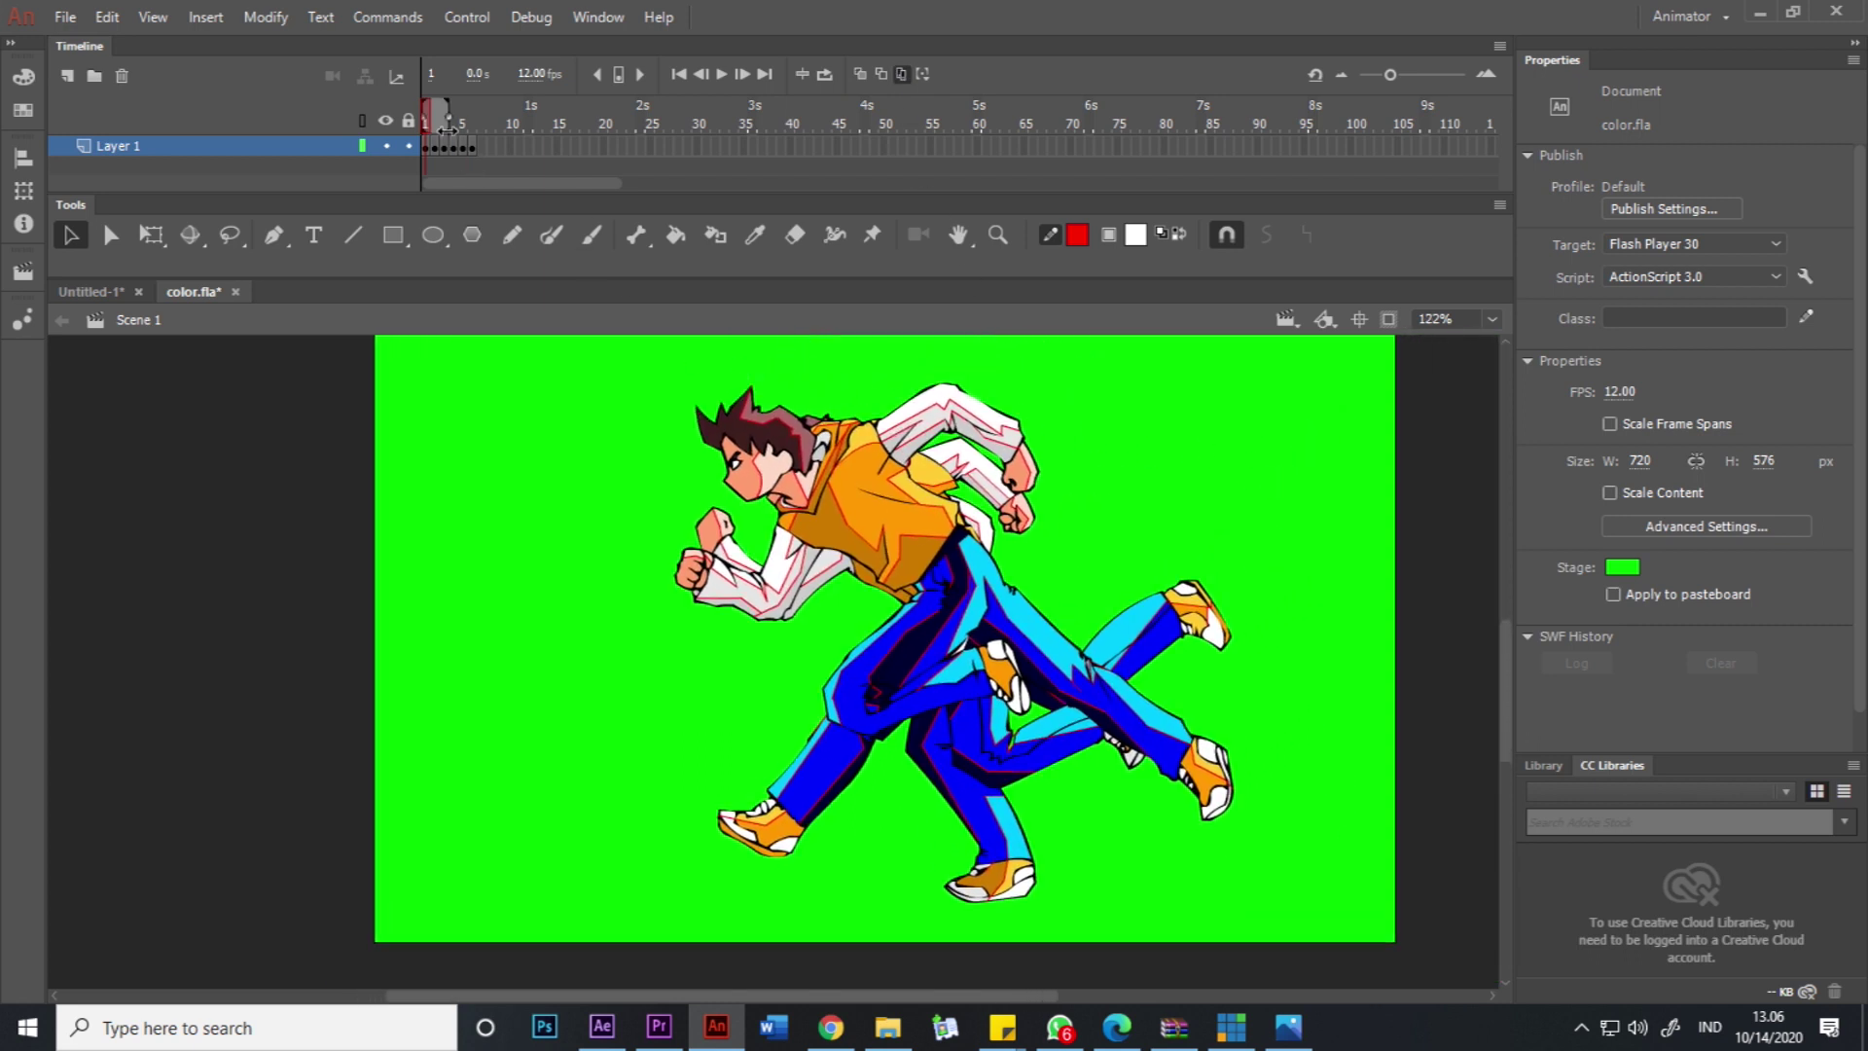
drag(443, 115, 476, 116)
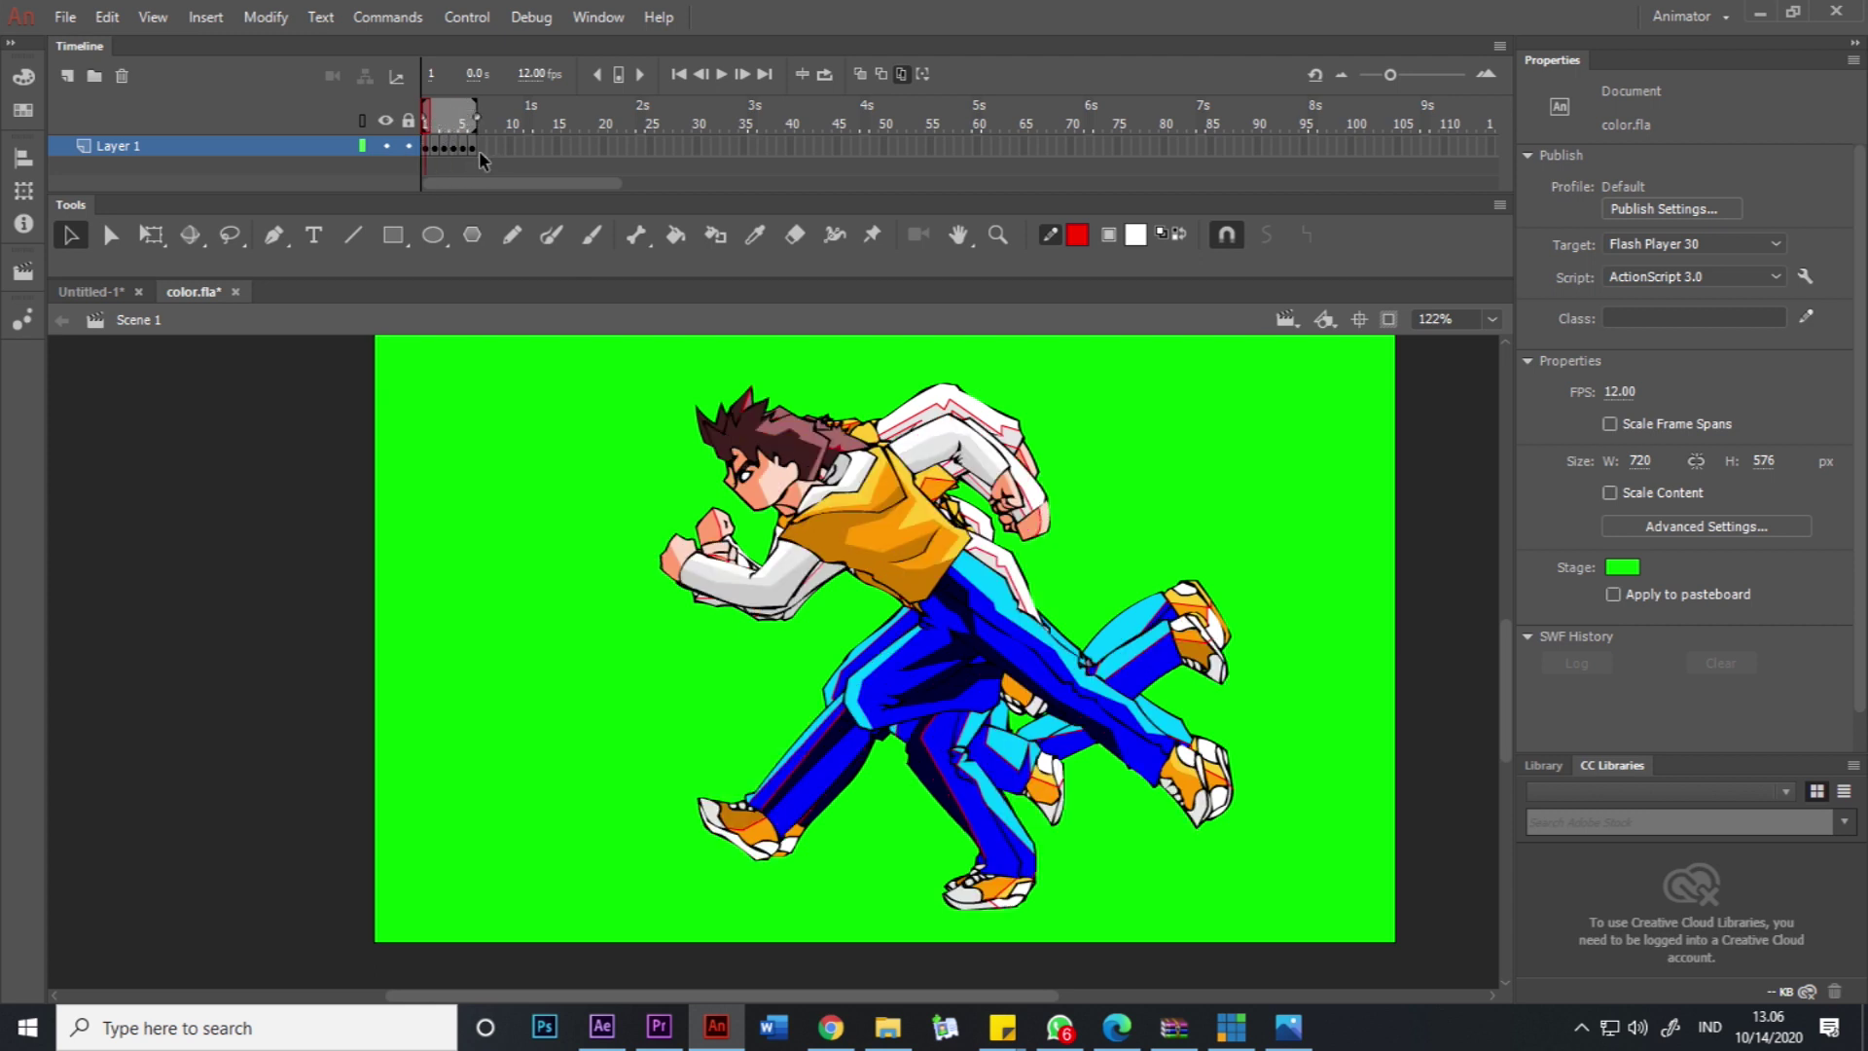
Erase the red lines across all frames of Layer 1 with the Eraser in Erase Lines mode, and turn off Edit Multiple Frames.
click(278, 149)
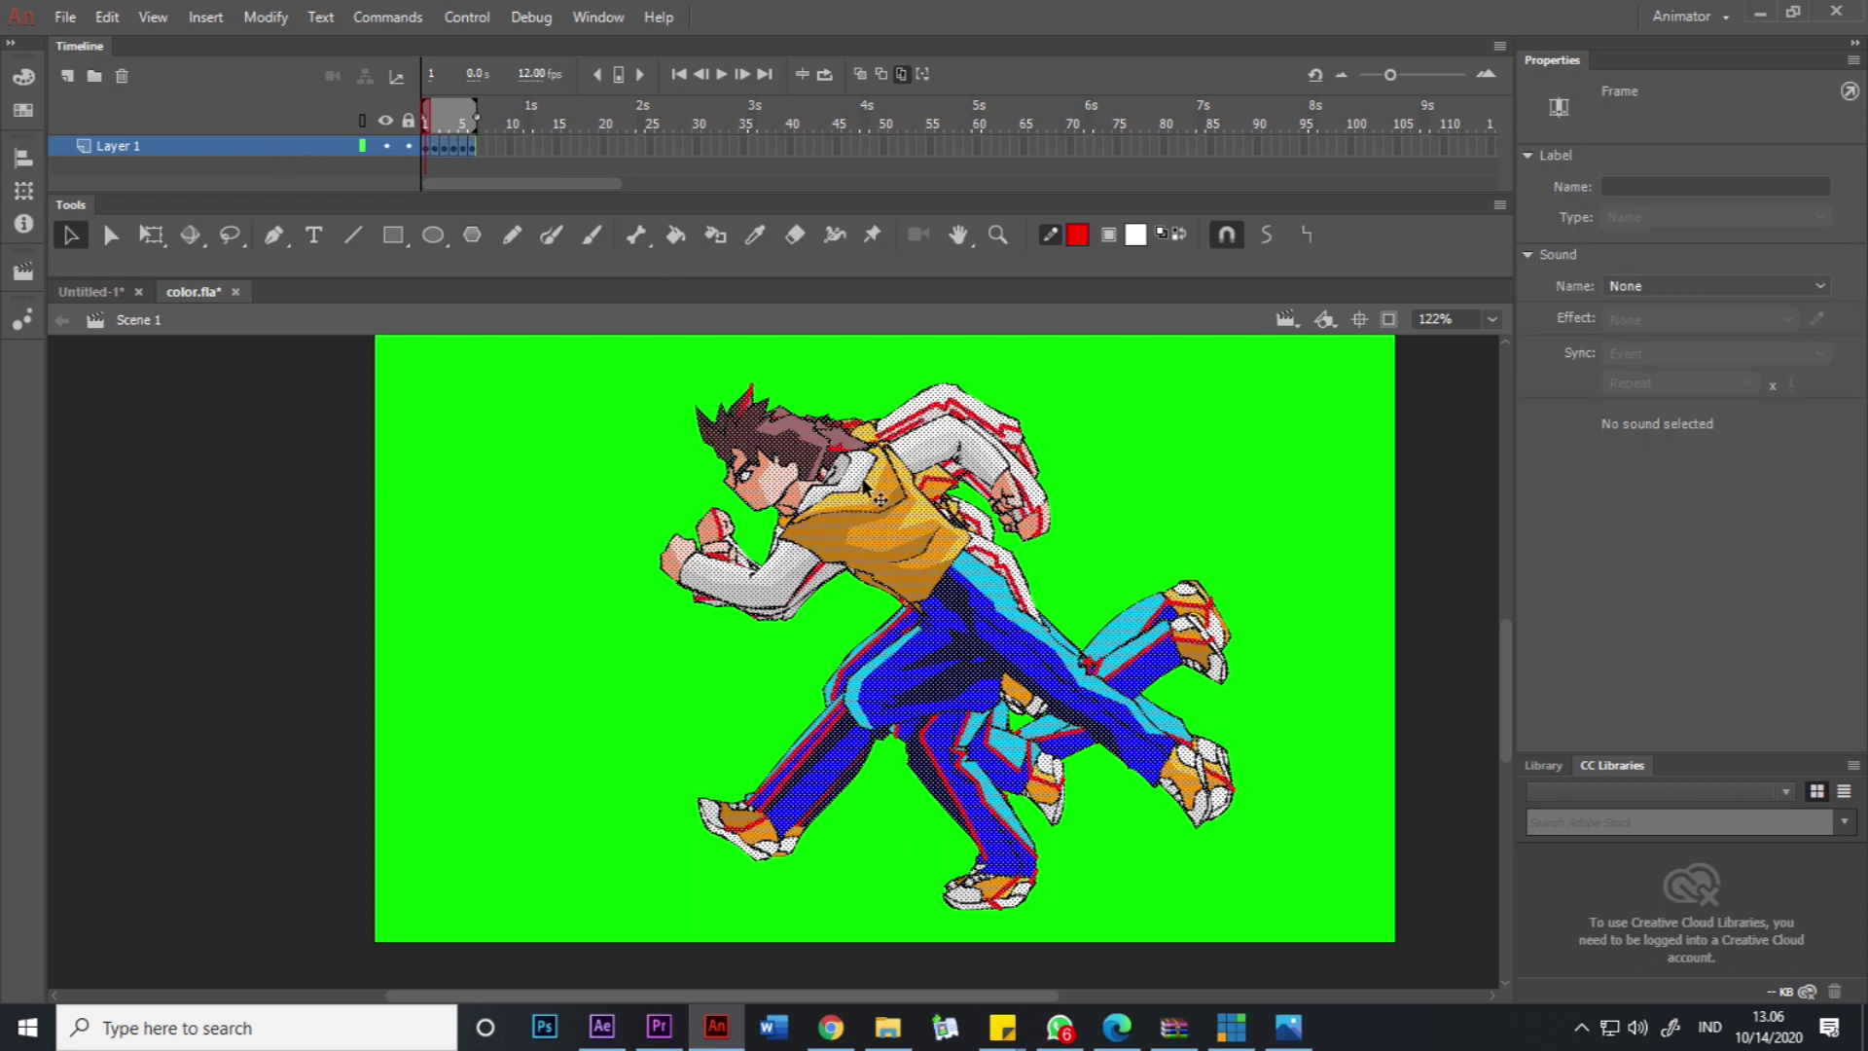
click(795, 237)
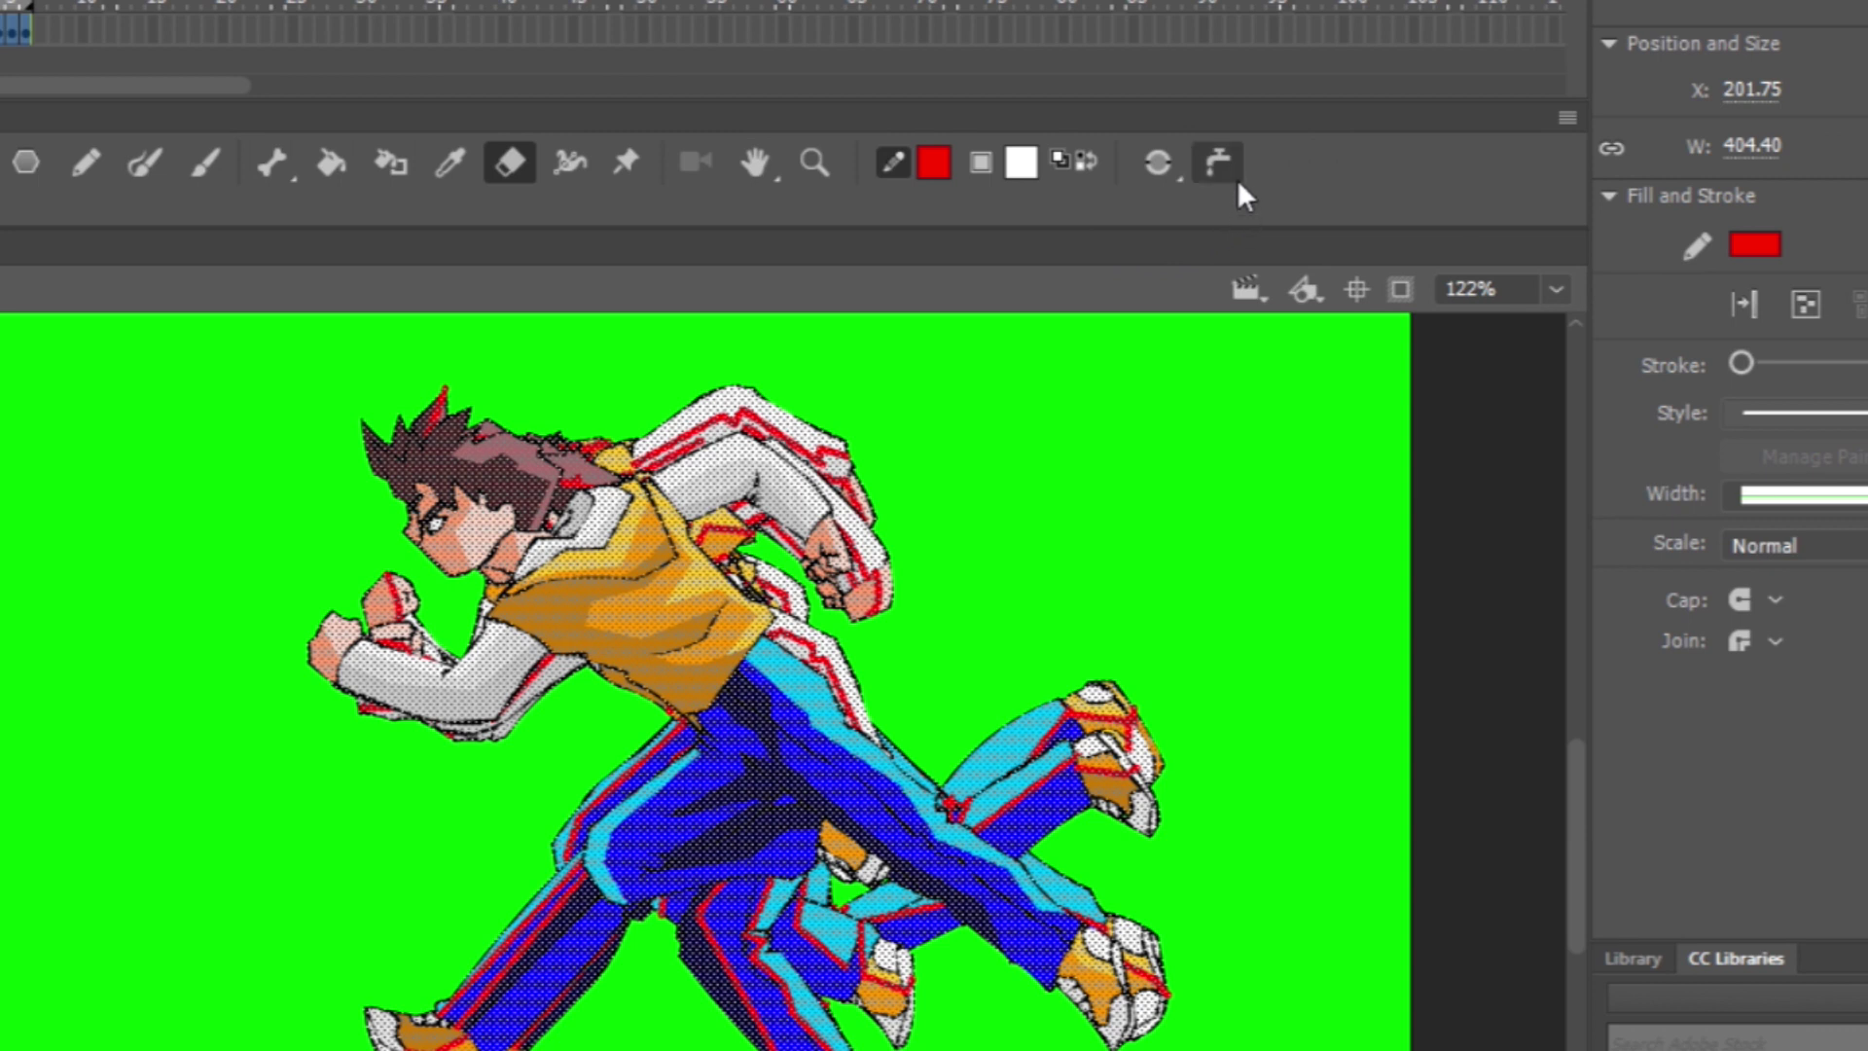
click(1150, 162)
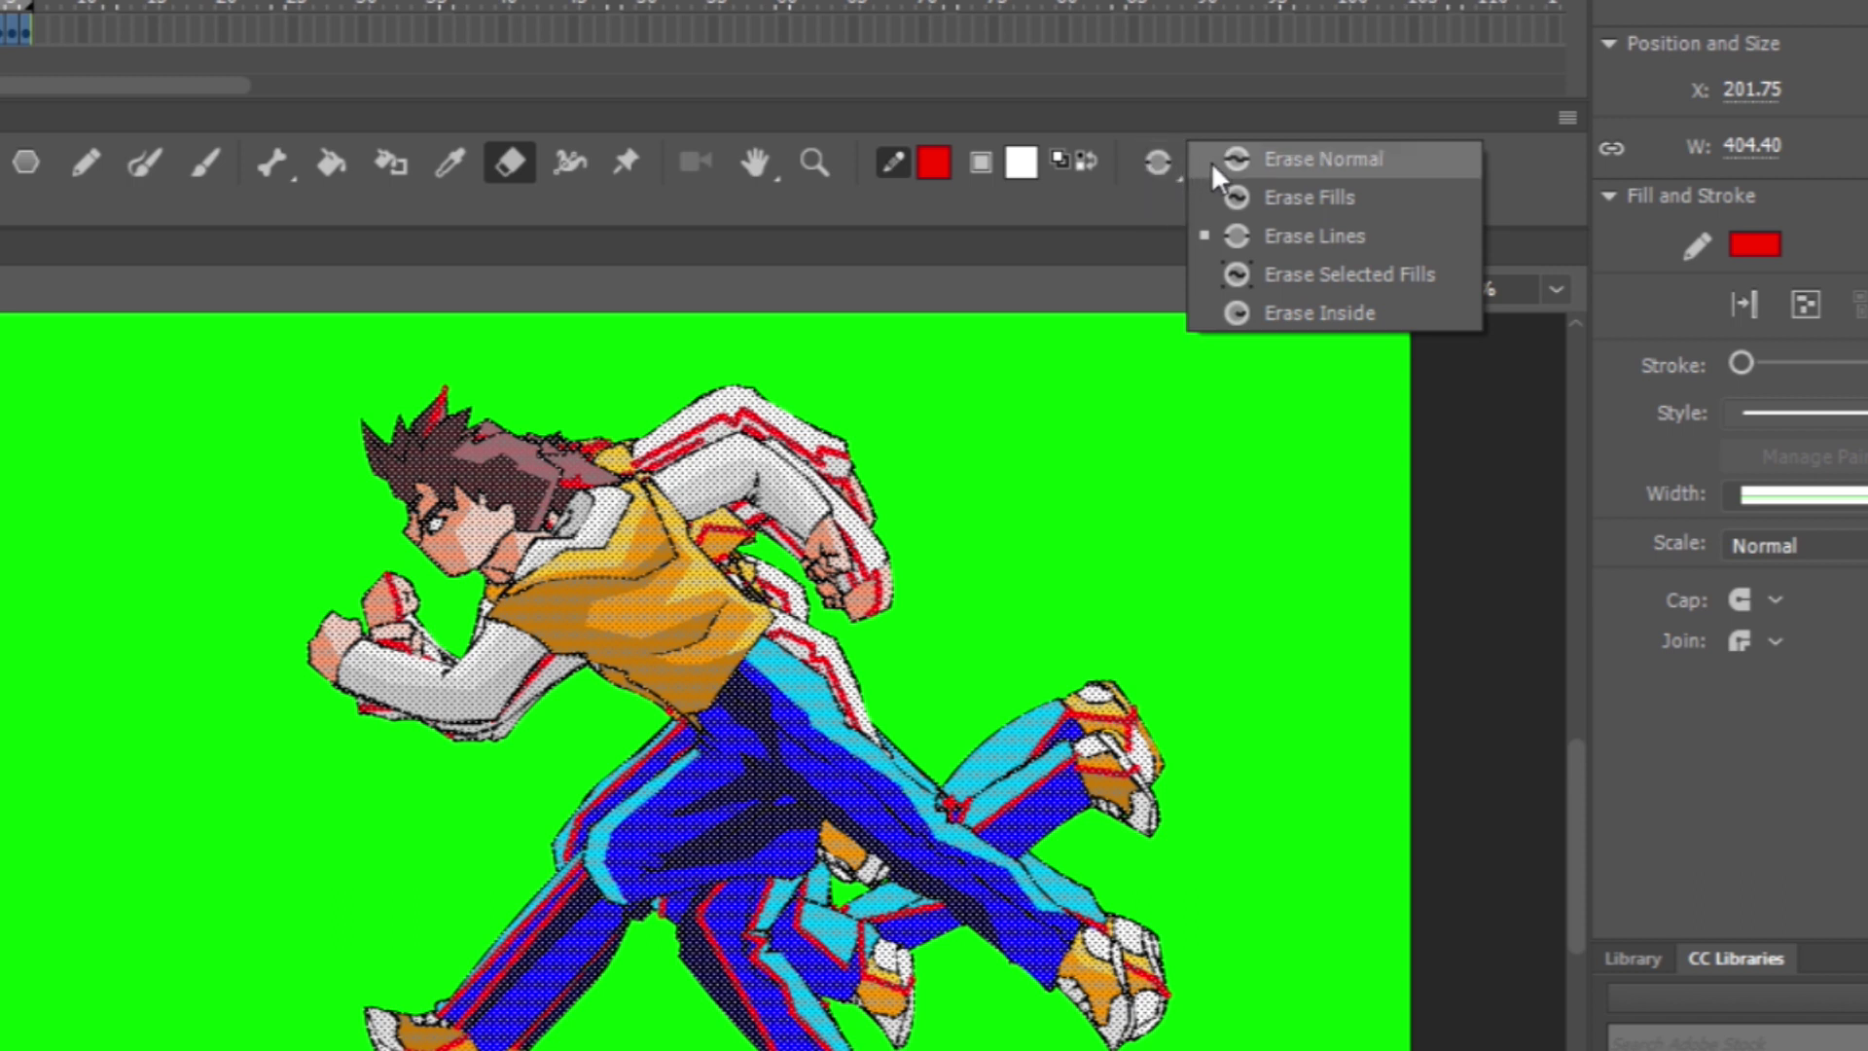
click(1234, 233)
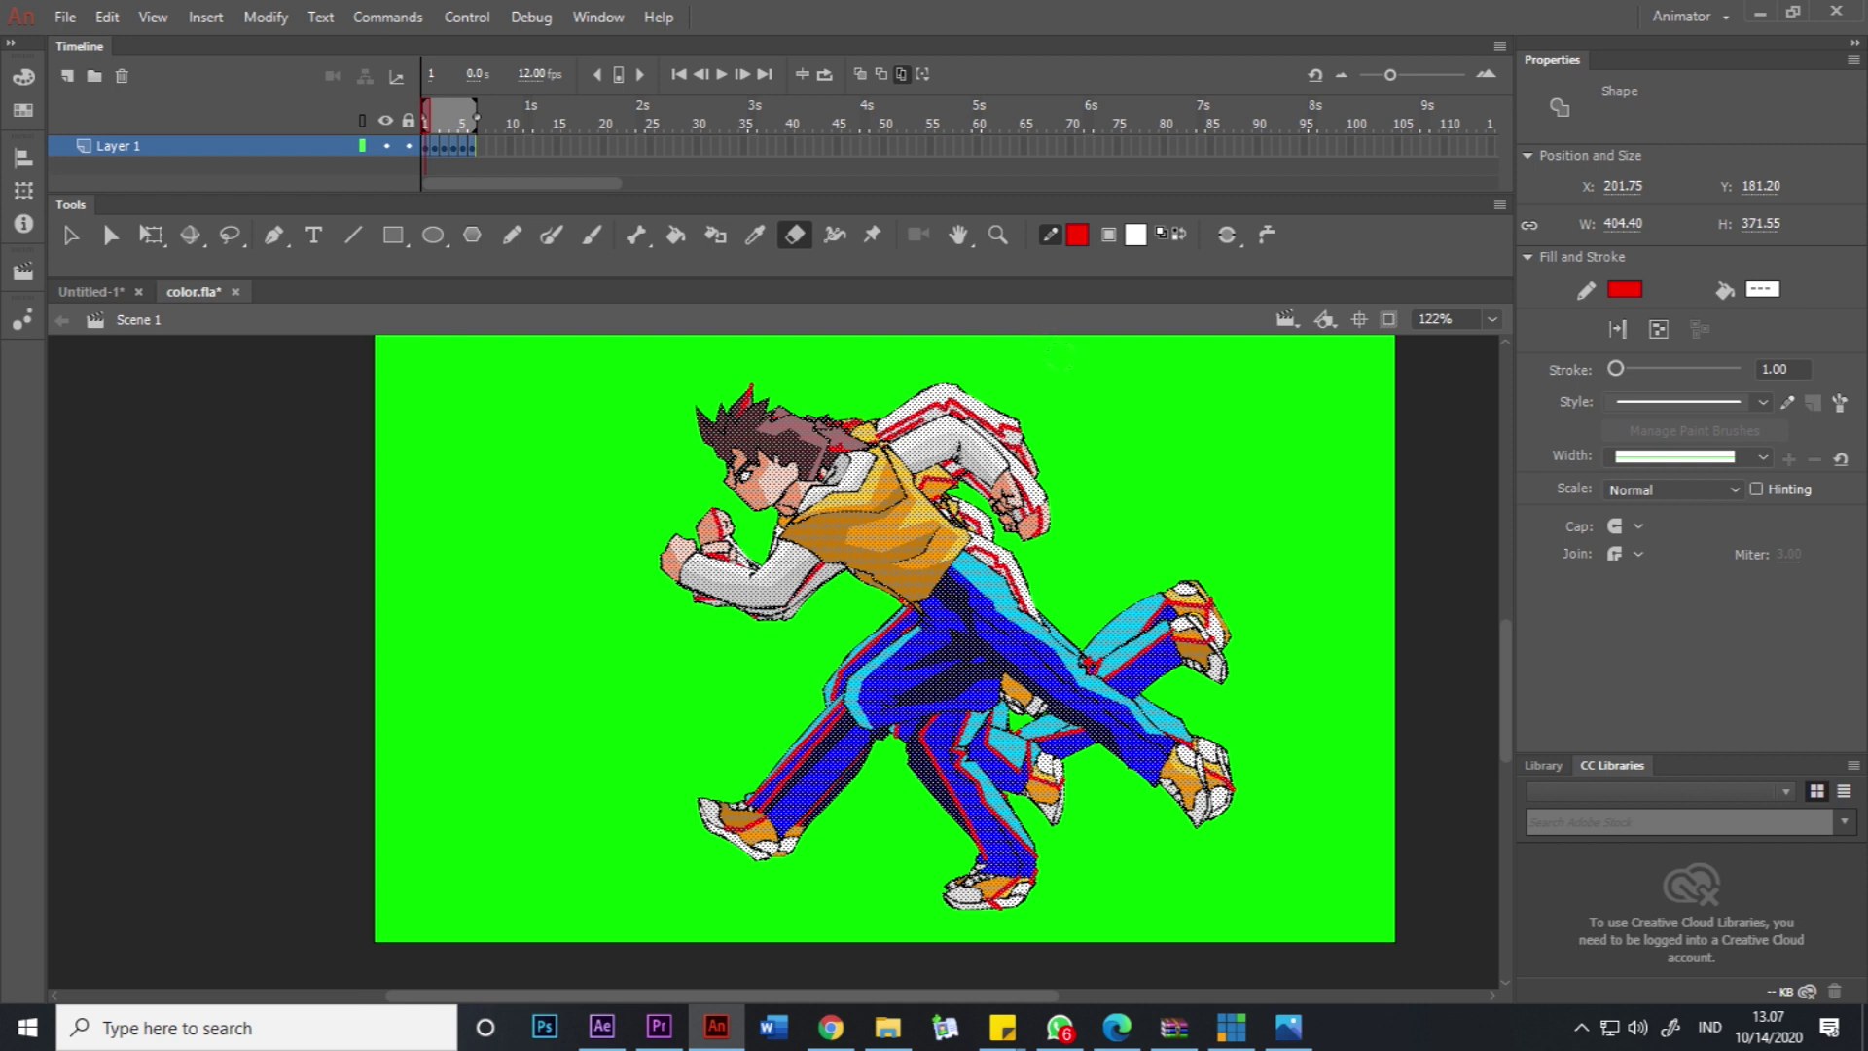
mouse_move(1104, 450)
mouse_down()
mouse_move(1148, 876)
mouse_move(779, 914)
mouse_move(661, 700)
mouse_move(650, 479)
mouse_move(584, 369)
mouse_move(1167, 409)
mouse_move(525, 808)
mouse_move(1362, 584)
mouse_up()
mouse_move(413, 430)
mouse_down()
mouse_move(994, 762)
mouse_move(1167, 486)
mouse_move(830, 601)
mouse_up()
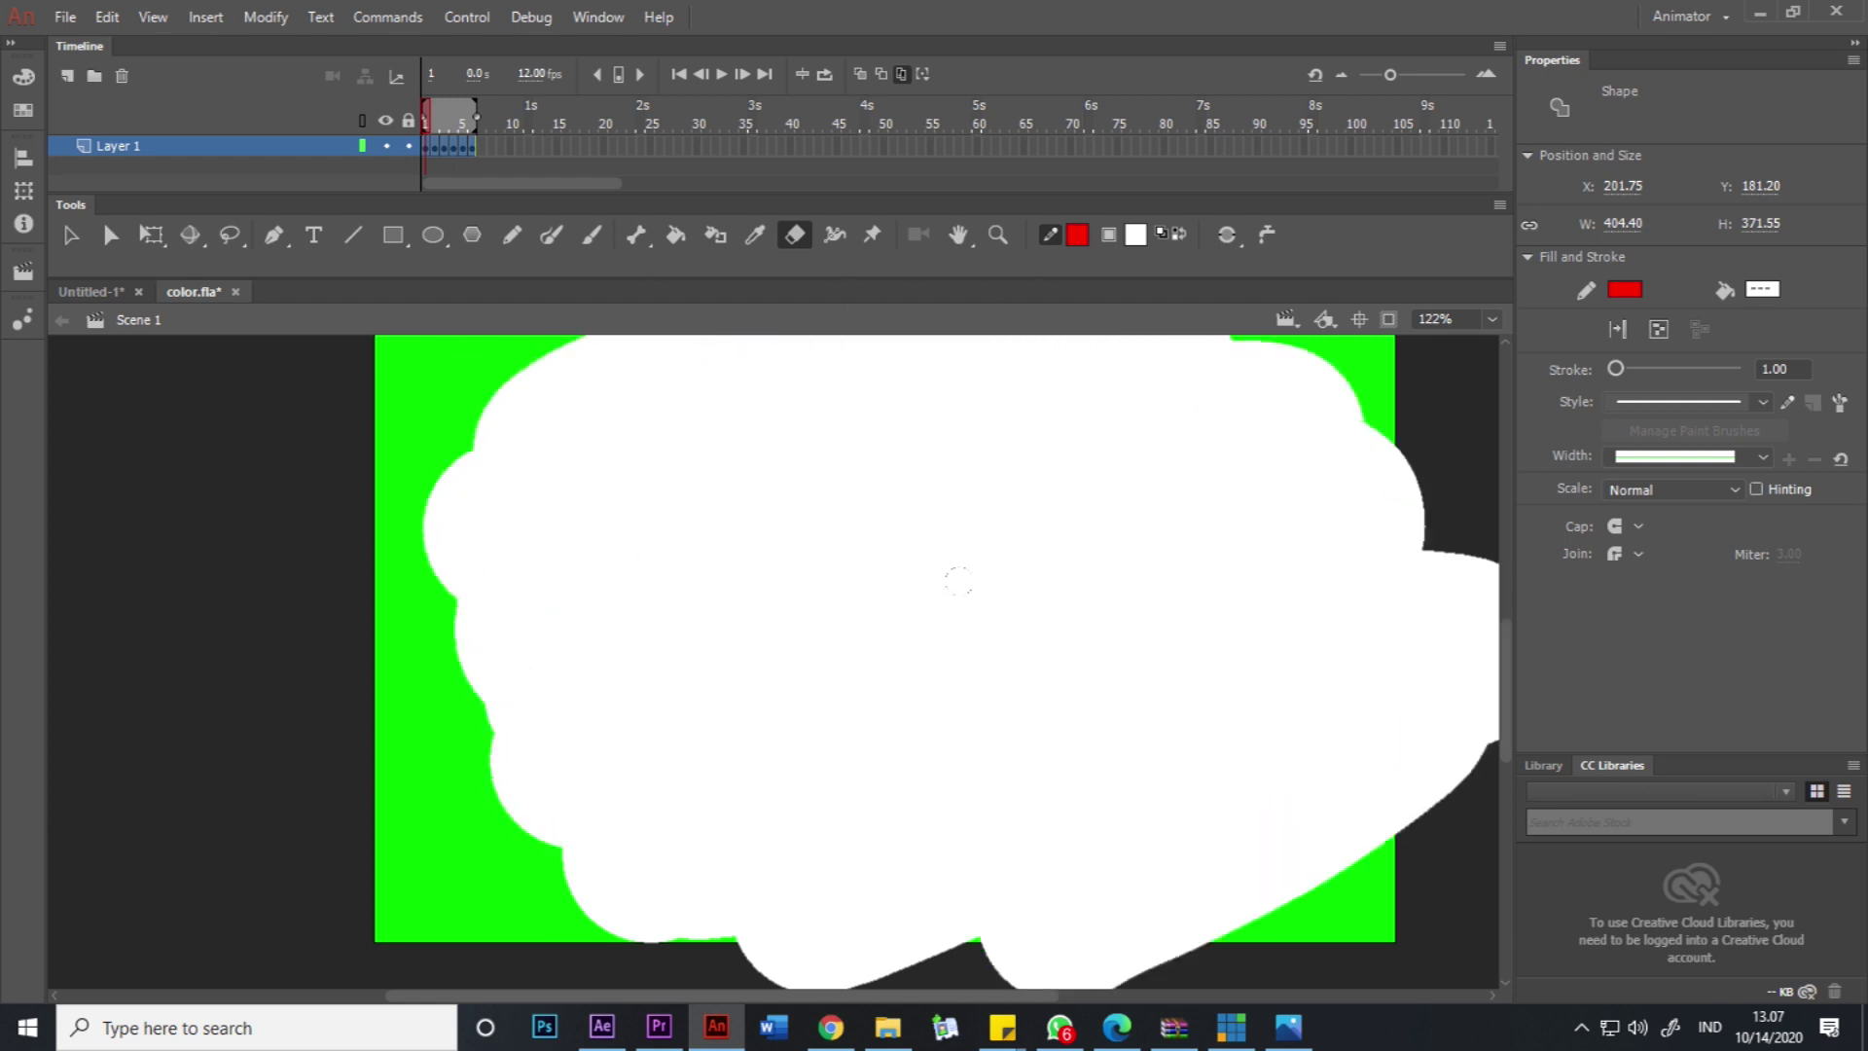
key(ctrl+z)
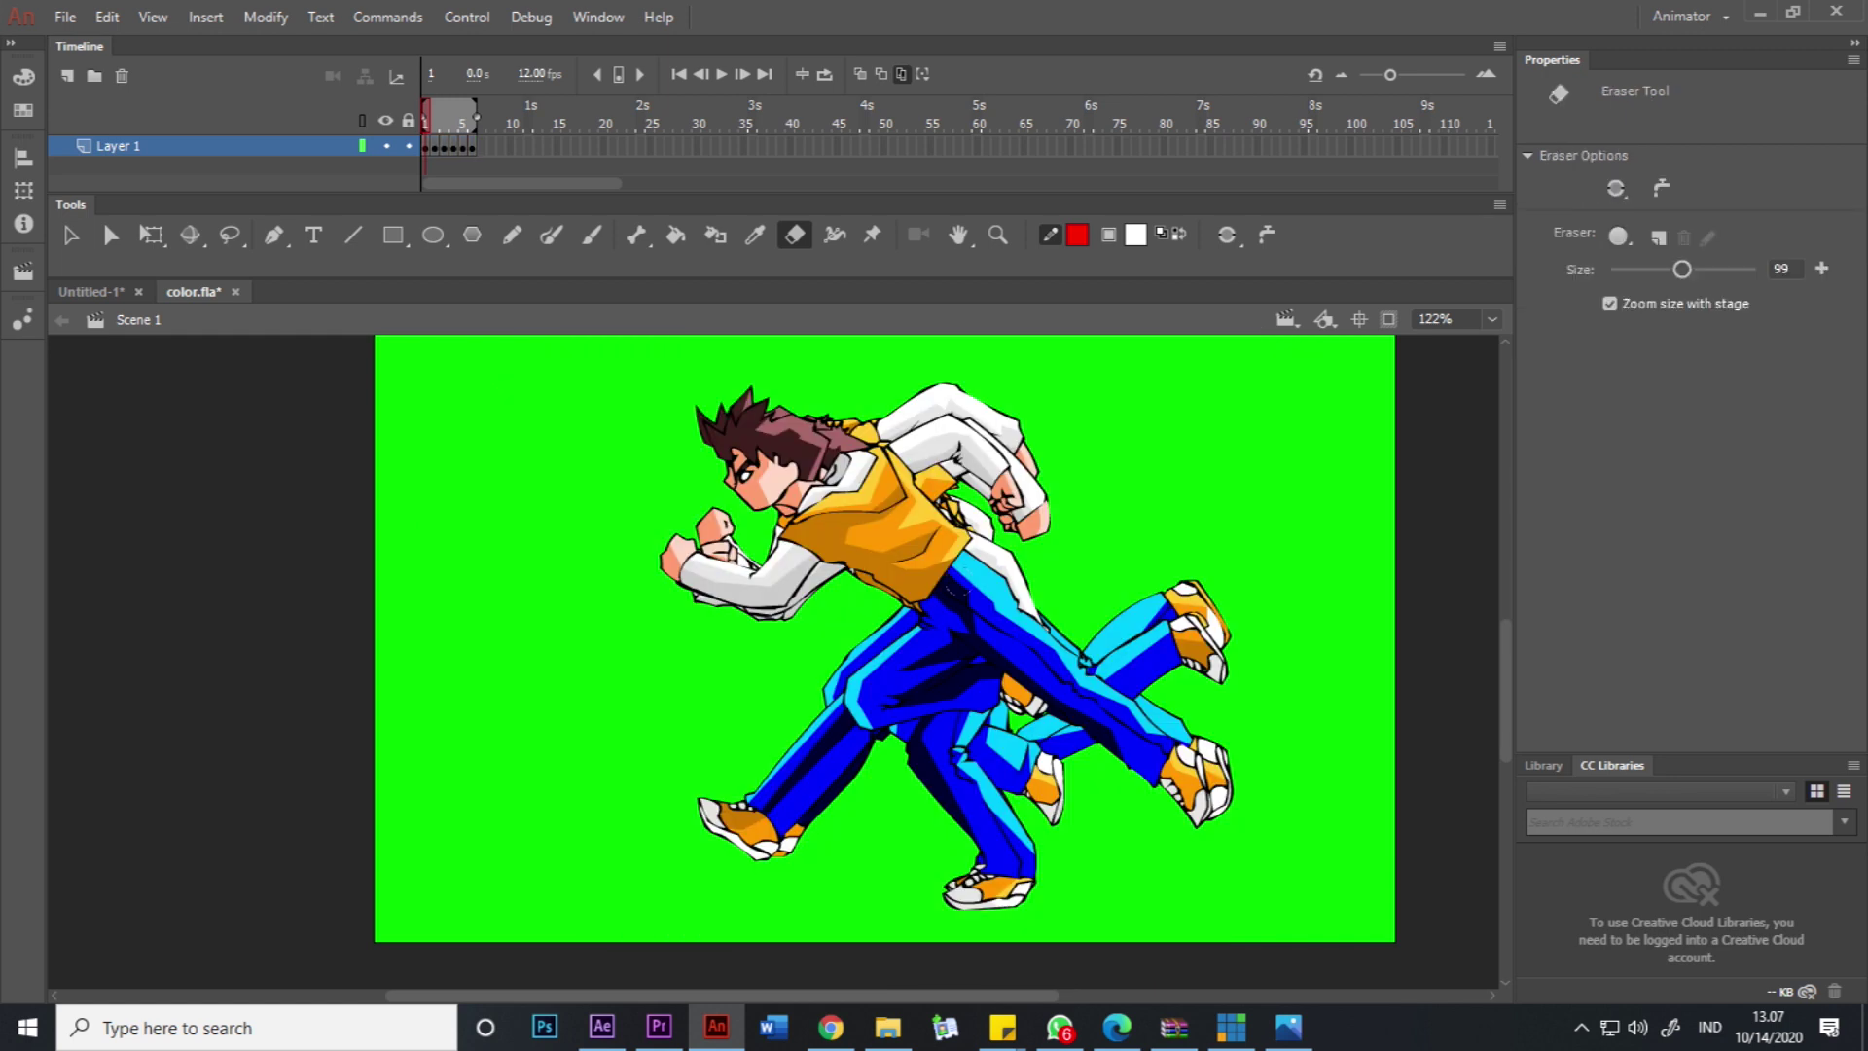
click(900, 75)
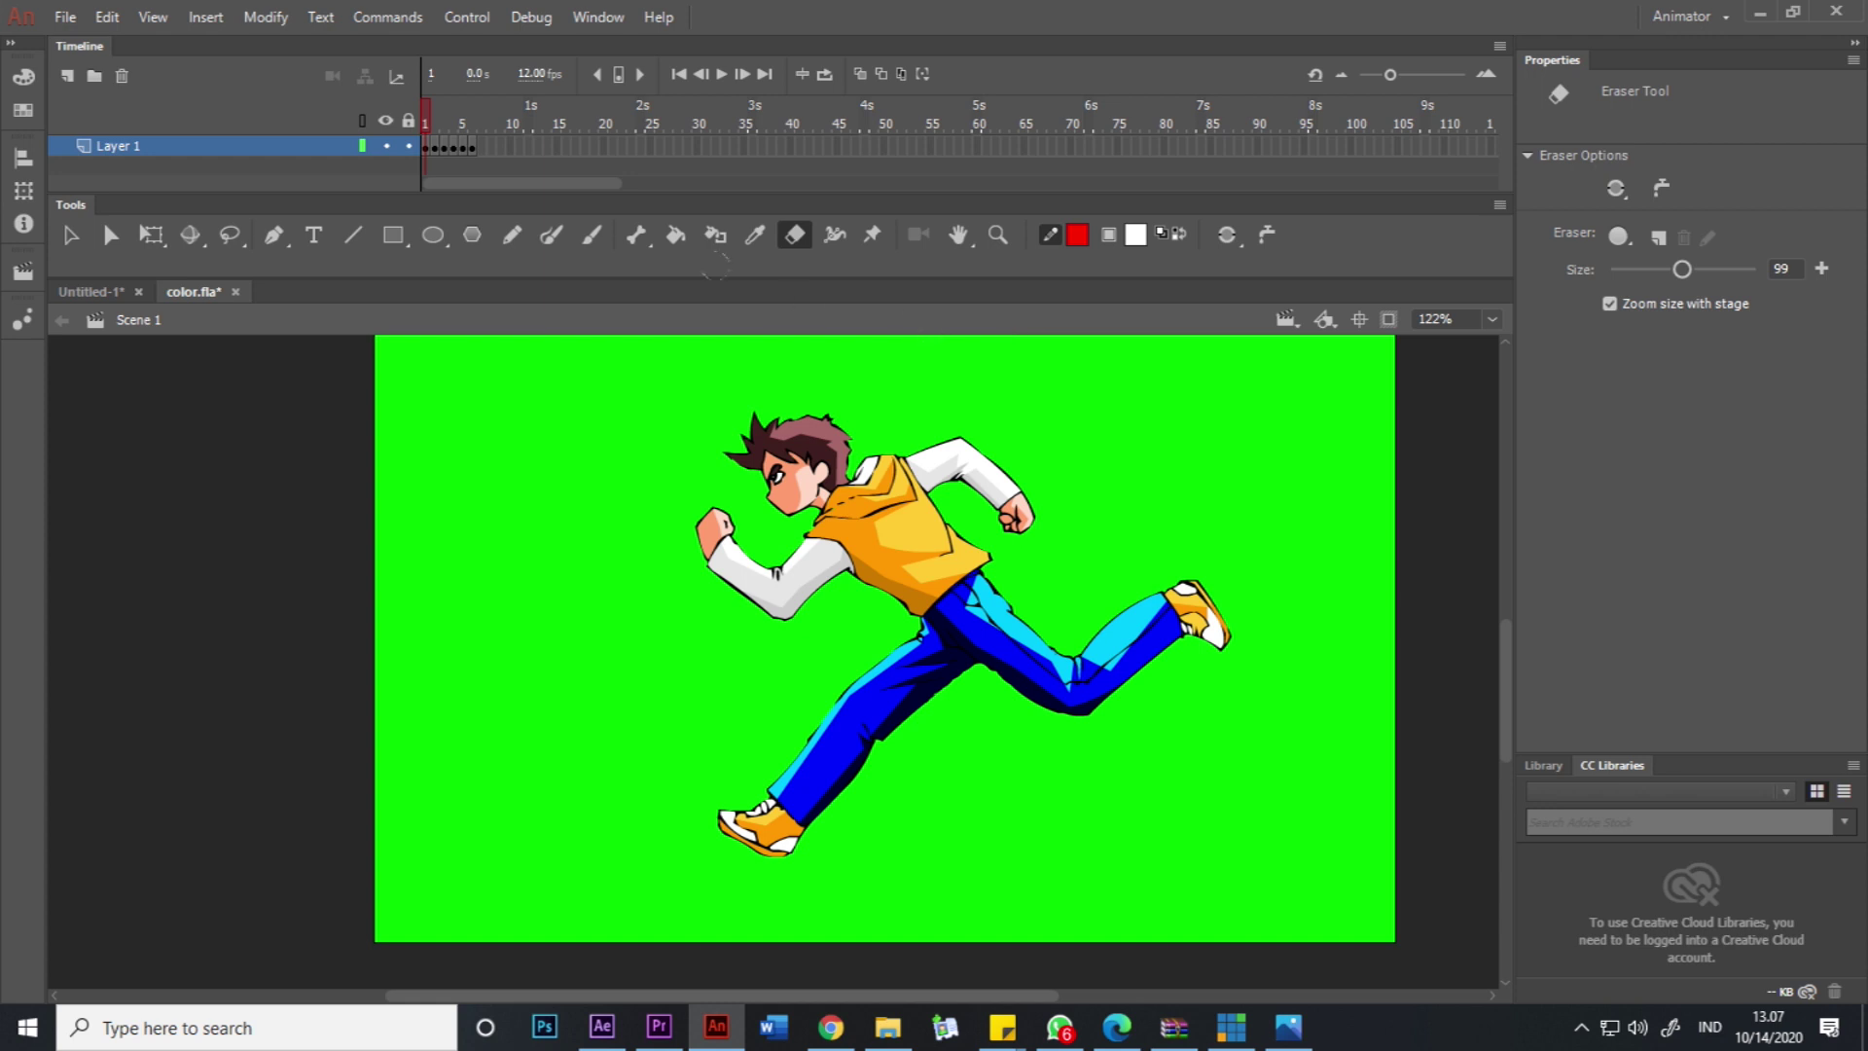
Check frame 2, then play the run cycle in a loop over frames 1 to 6 and stop it.
mouse_move(429, 102)
mouse_down()
mouse_move(477, 103)
mouse_move(434, 113)
mouse_up()
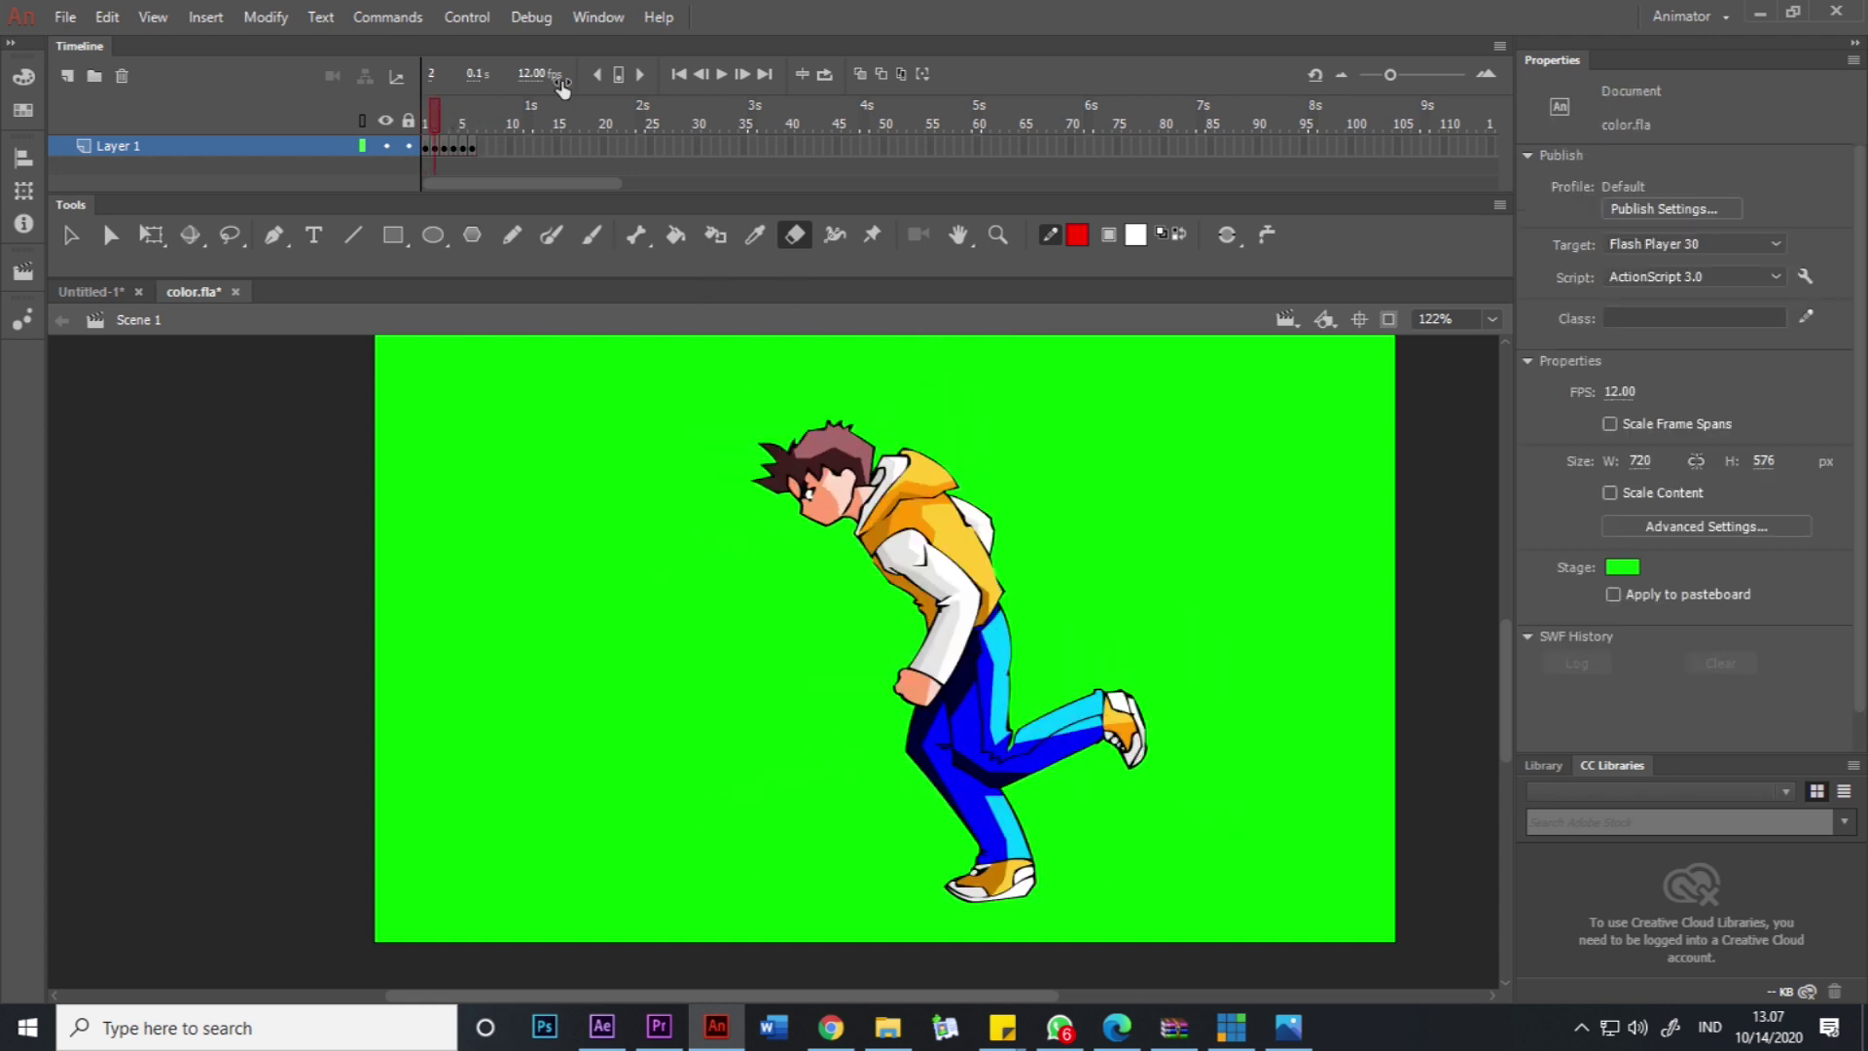
click(826, 74)
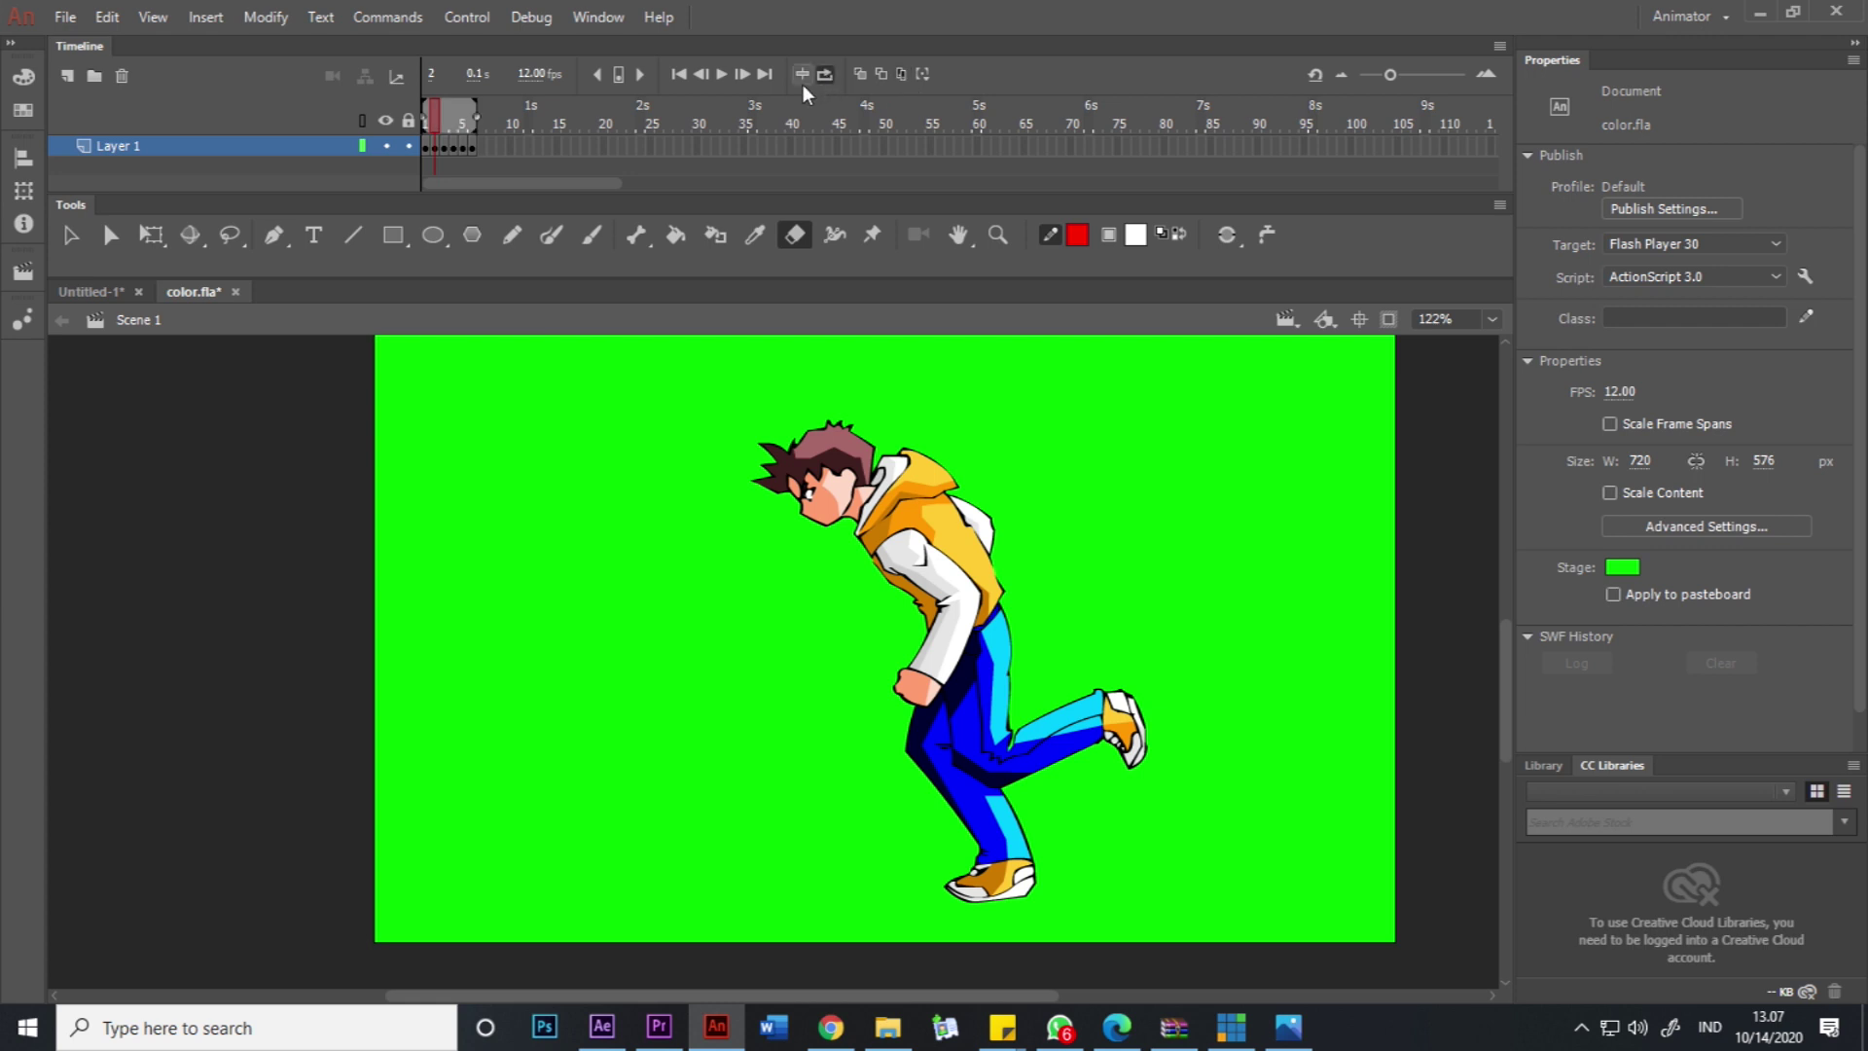
click(719, 73)
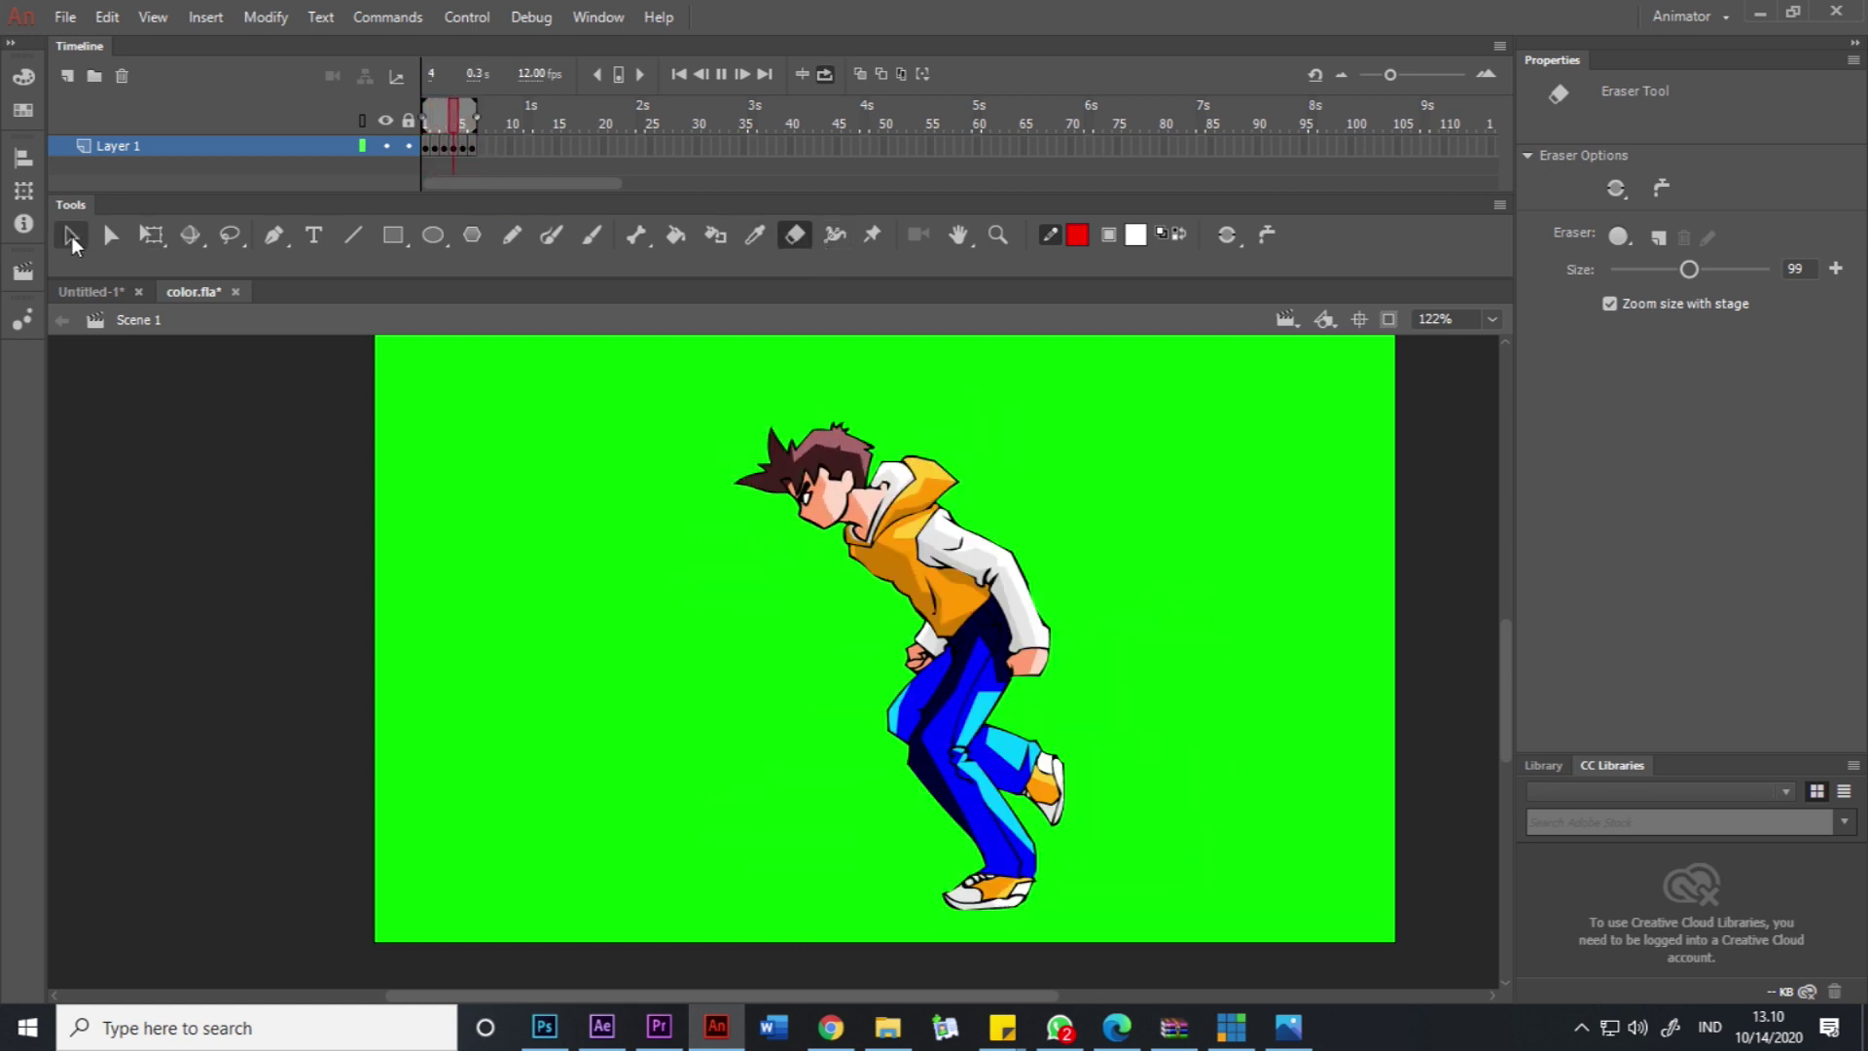
click(74, 235)
key(Return)
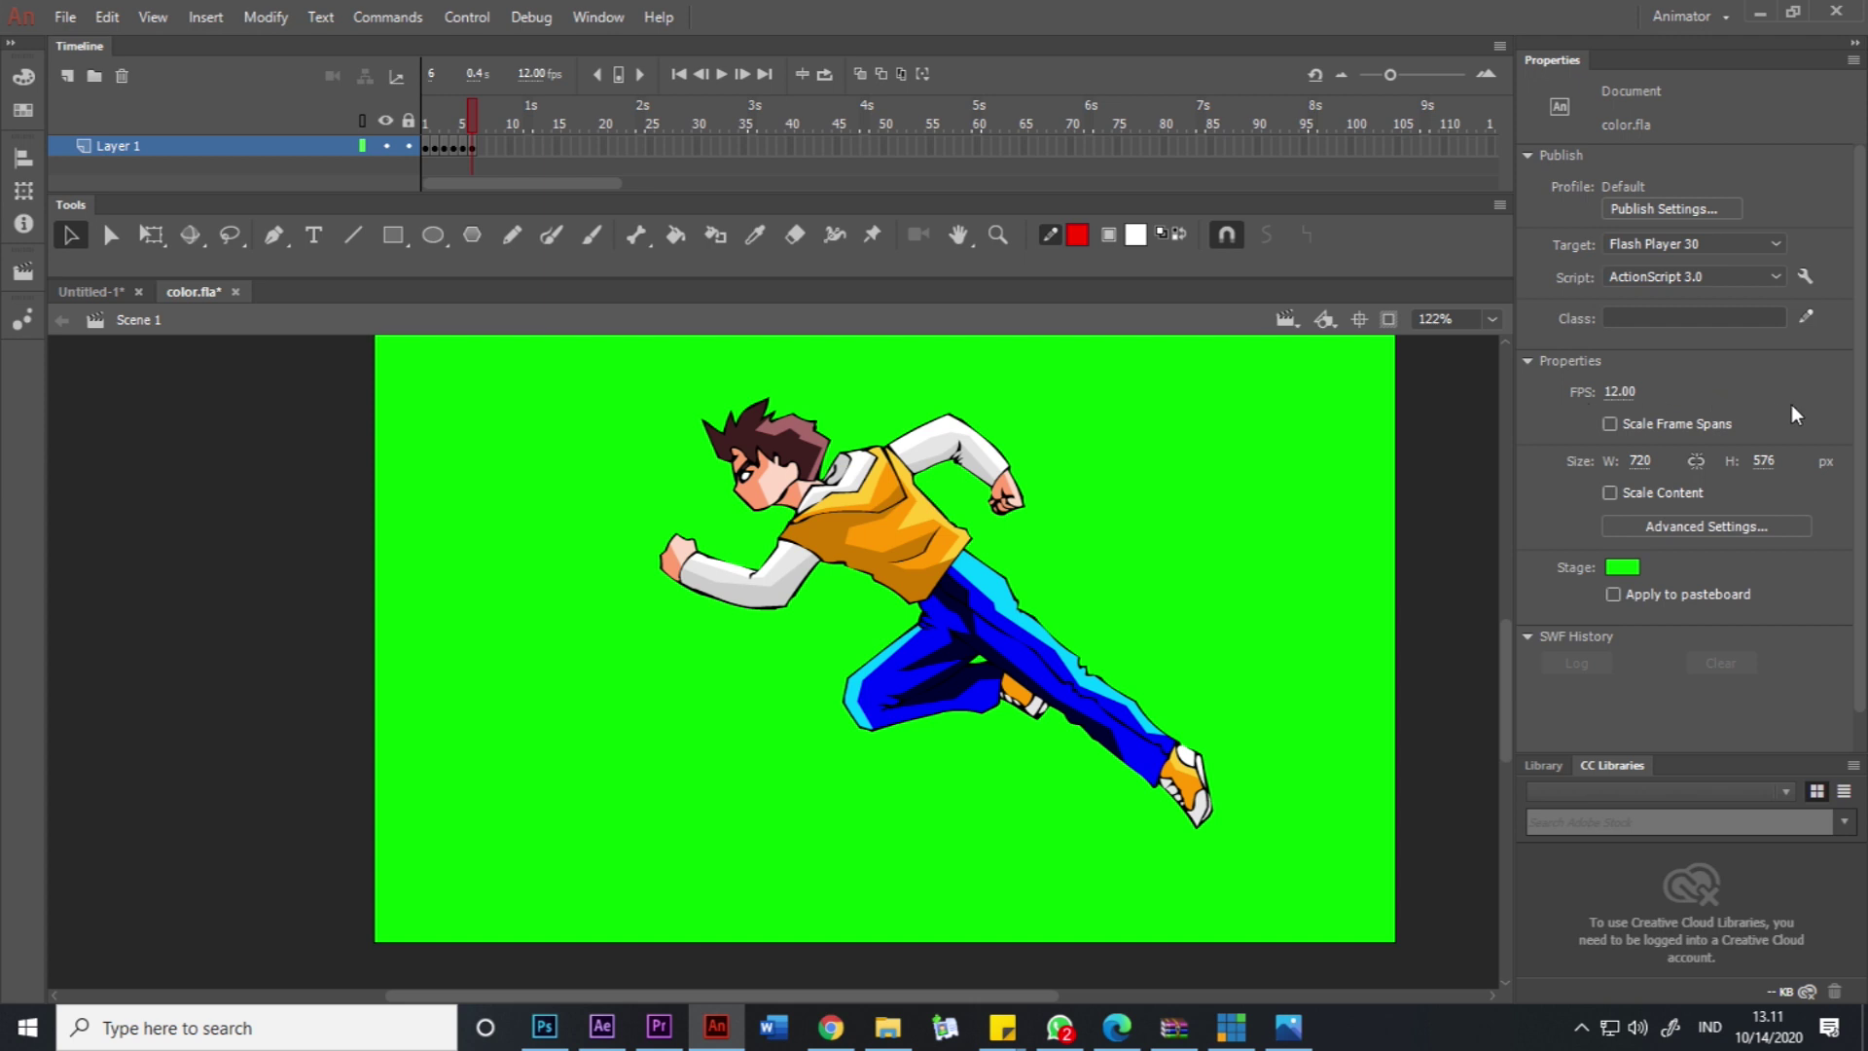
Copy all six run-cycle frames of Layer 1 and paste them starting at frame 7.
drag(473, 113, 426, 114)
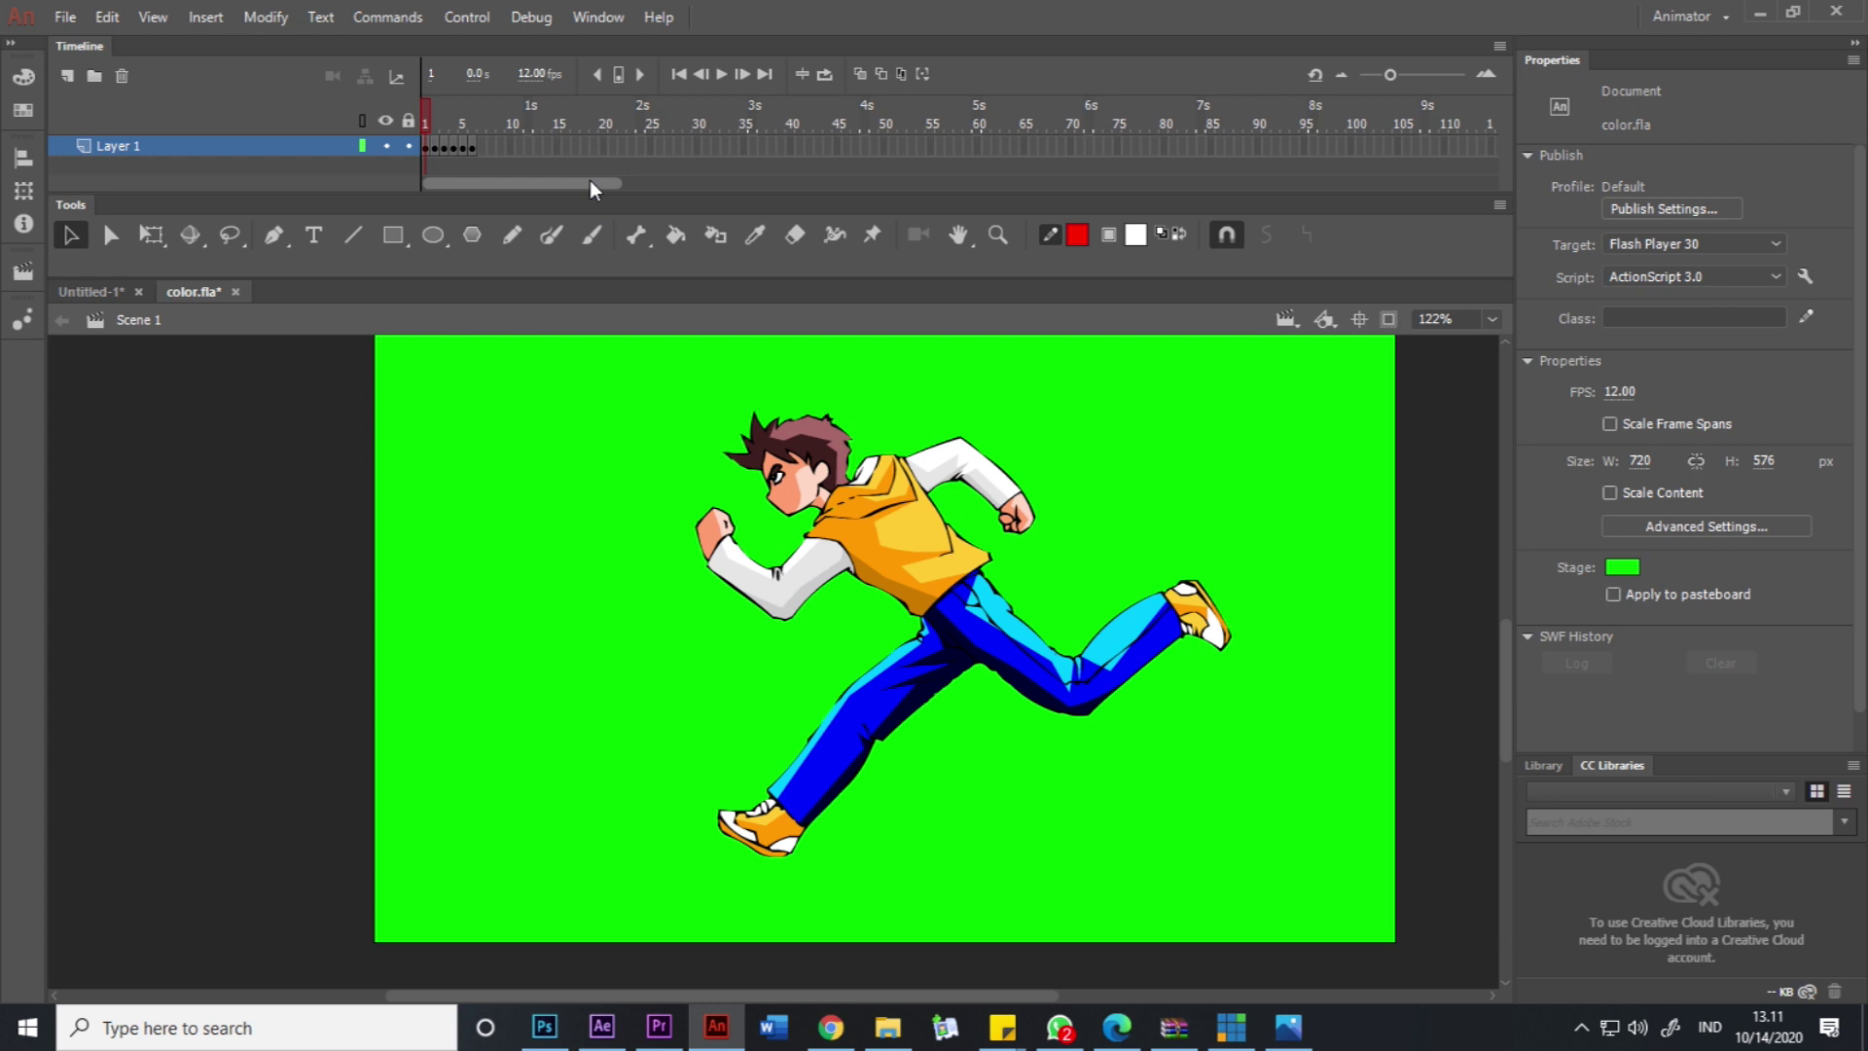
click(258, 147)
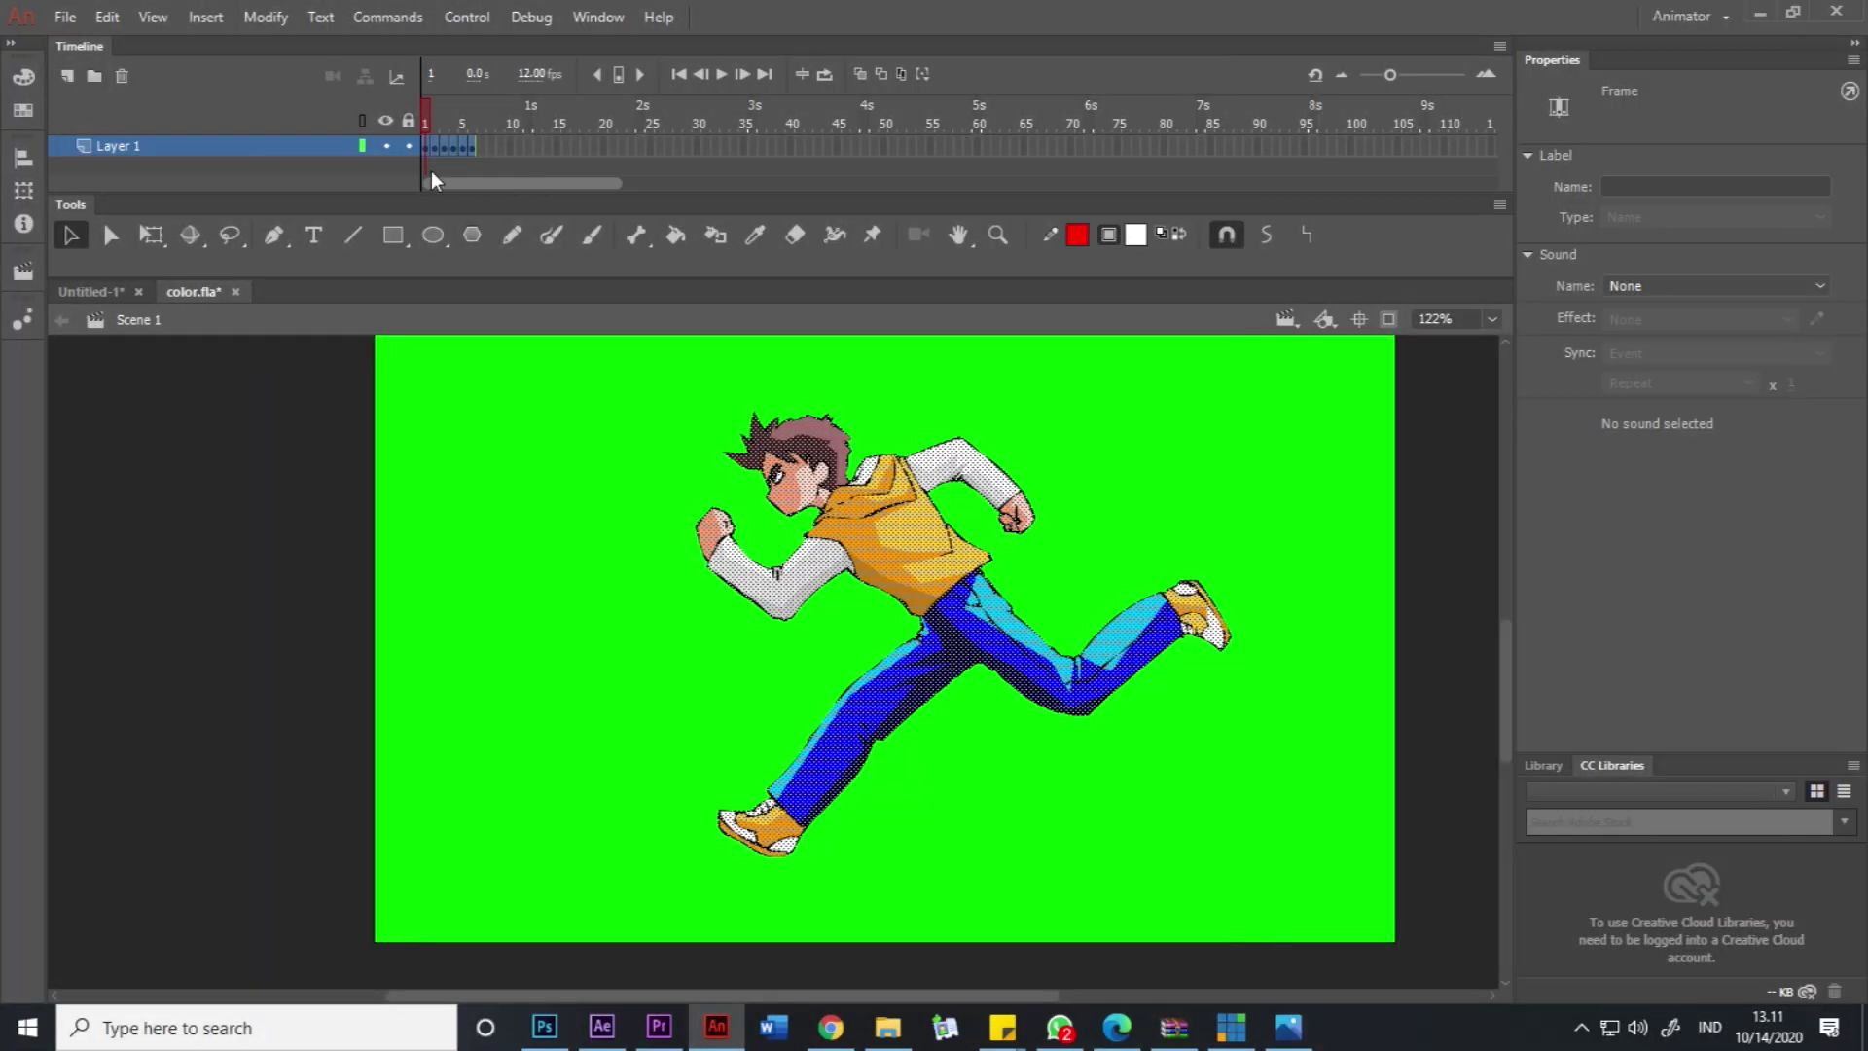
right_click(455, 148)
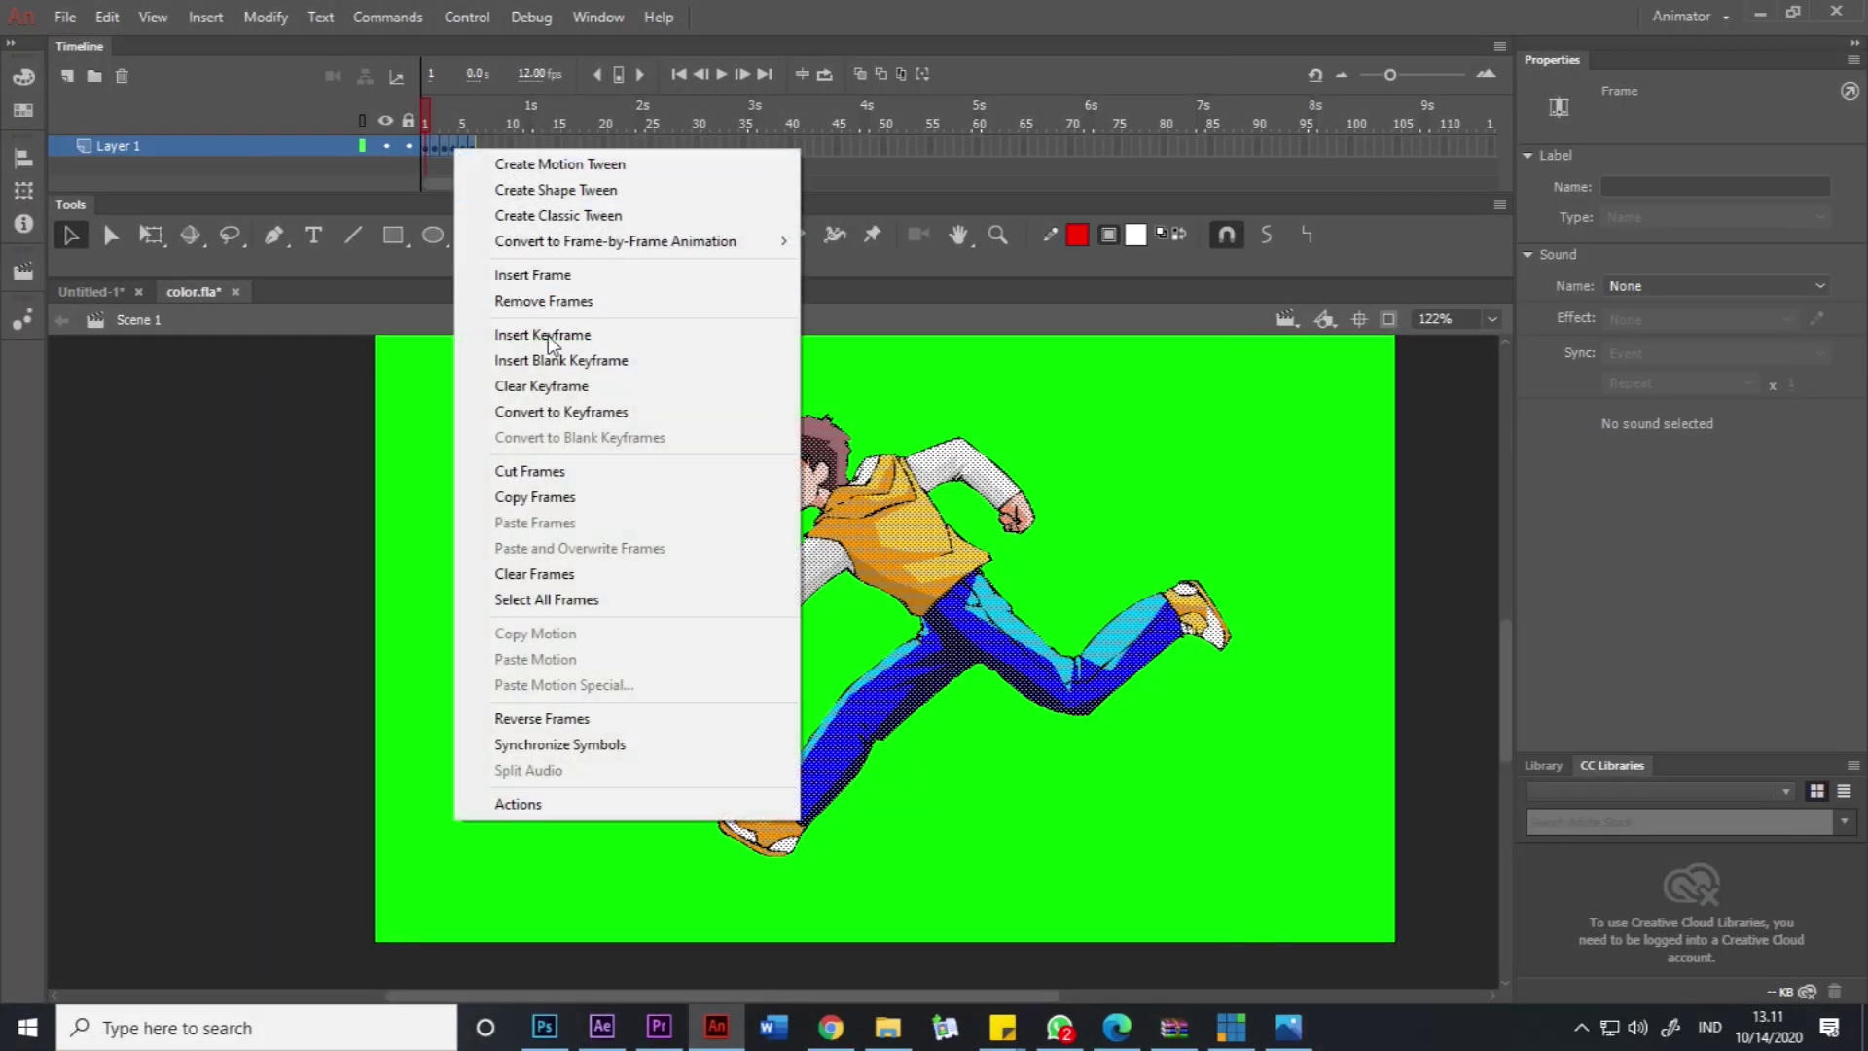
click(582, 492)
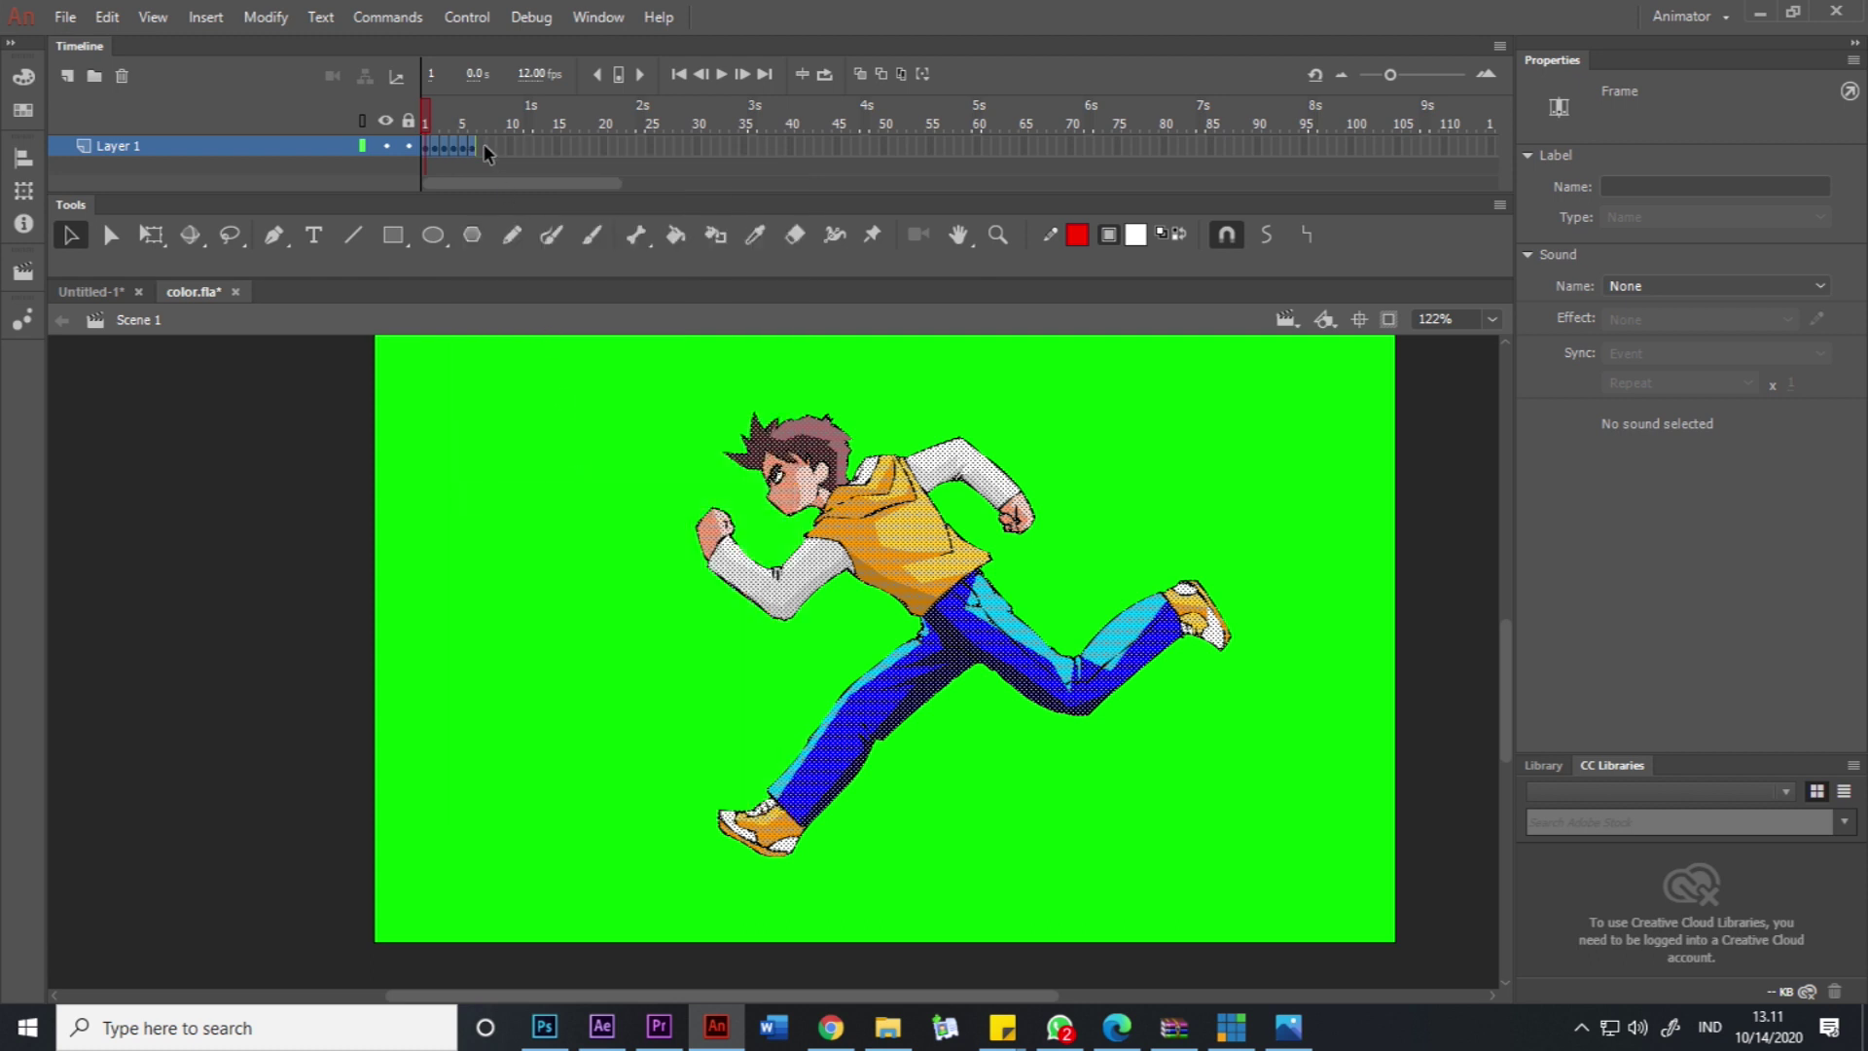
click(482, 143)
right_click(481, 142)
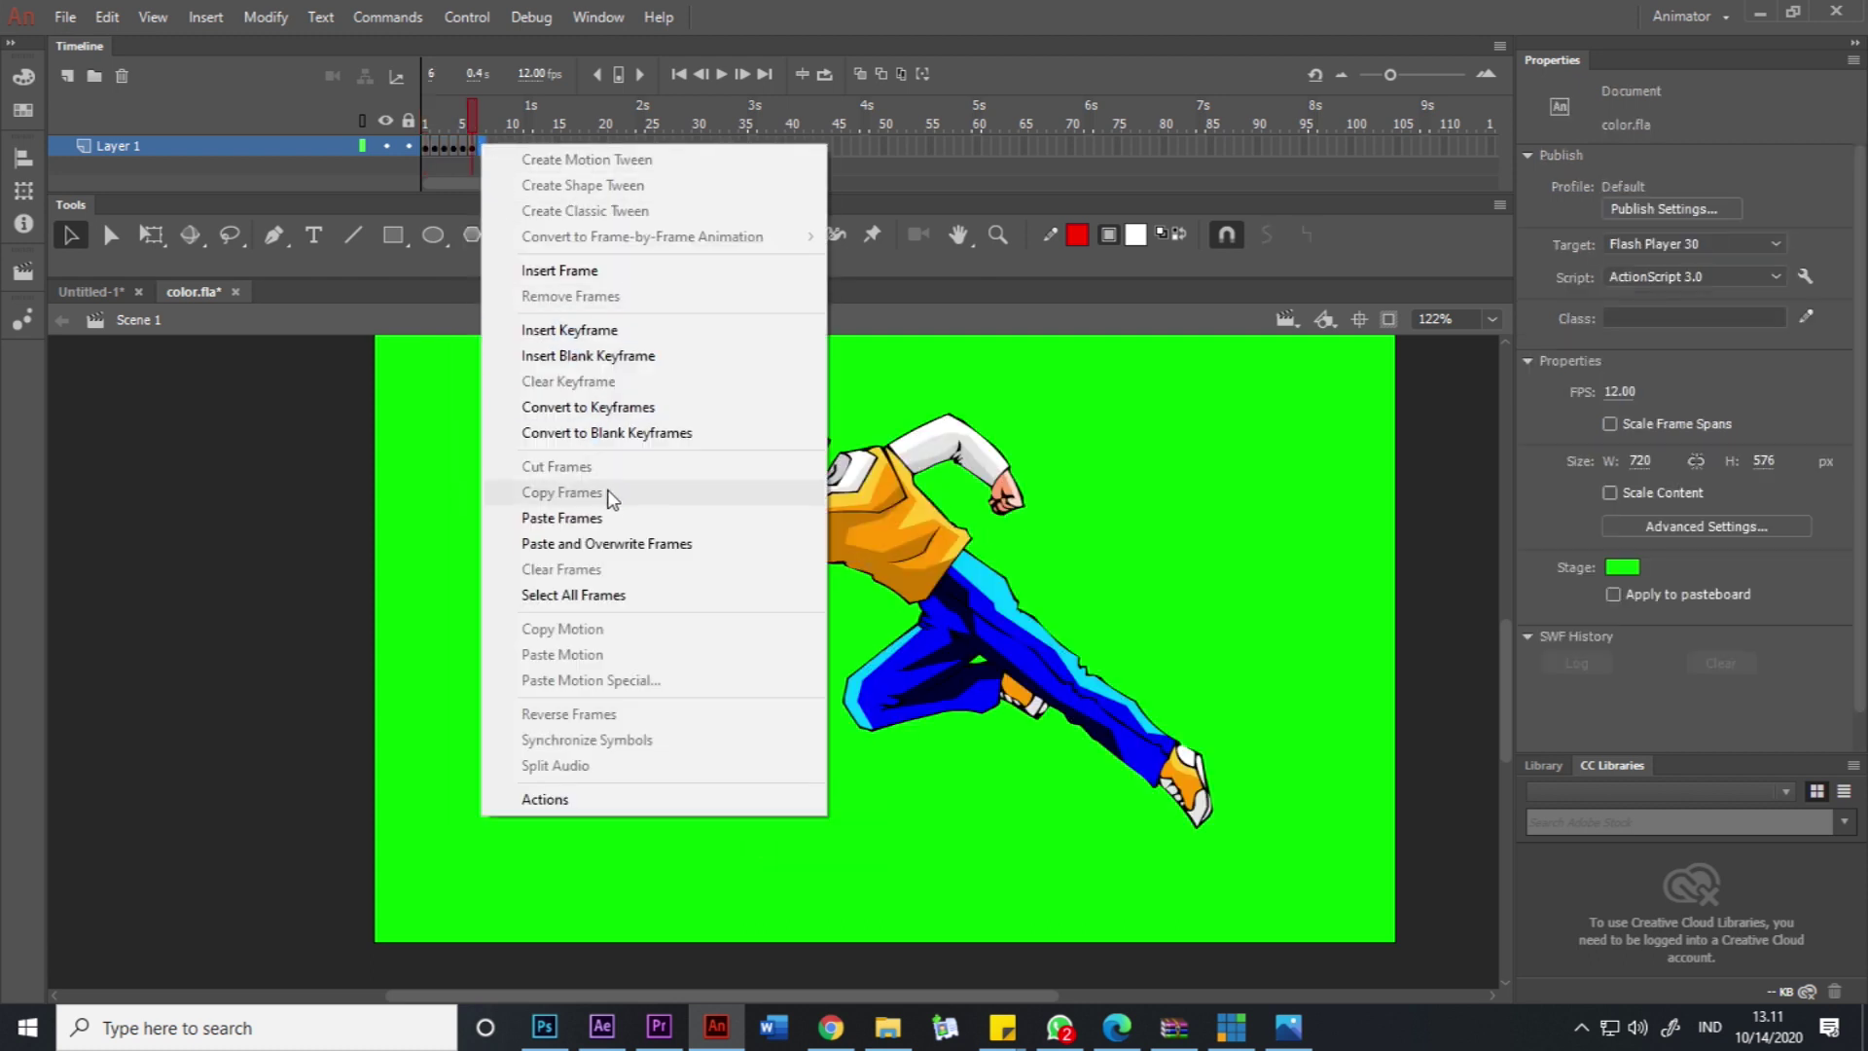
click(615, 518)
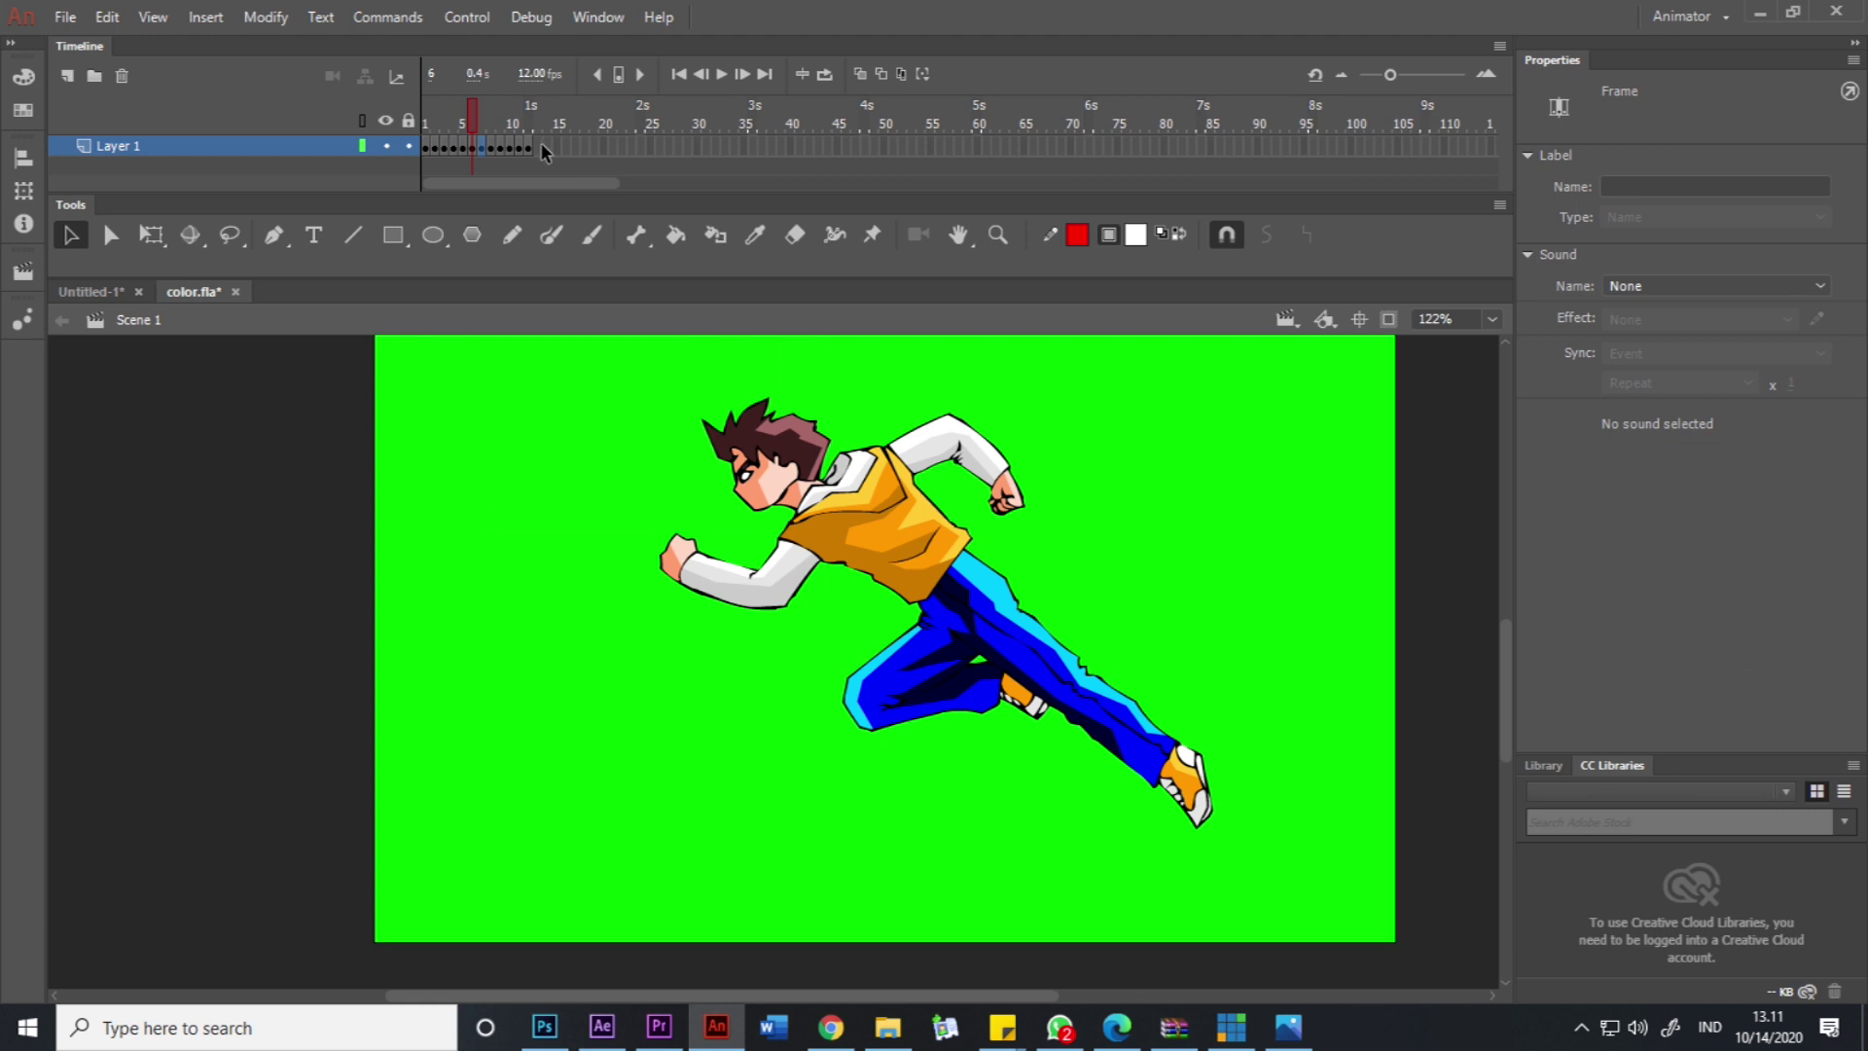
Paste the copied six-frame run cycle three more times, starting at frames 13, 19 and 25 of Layer 1.
right_click(541, 143)
click(709, 517)
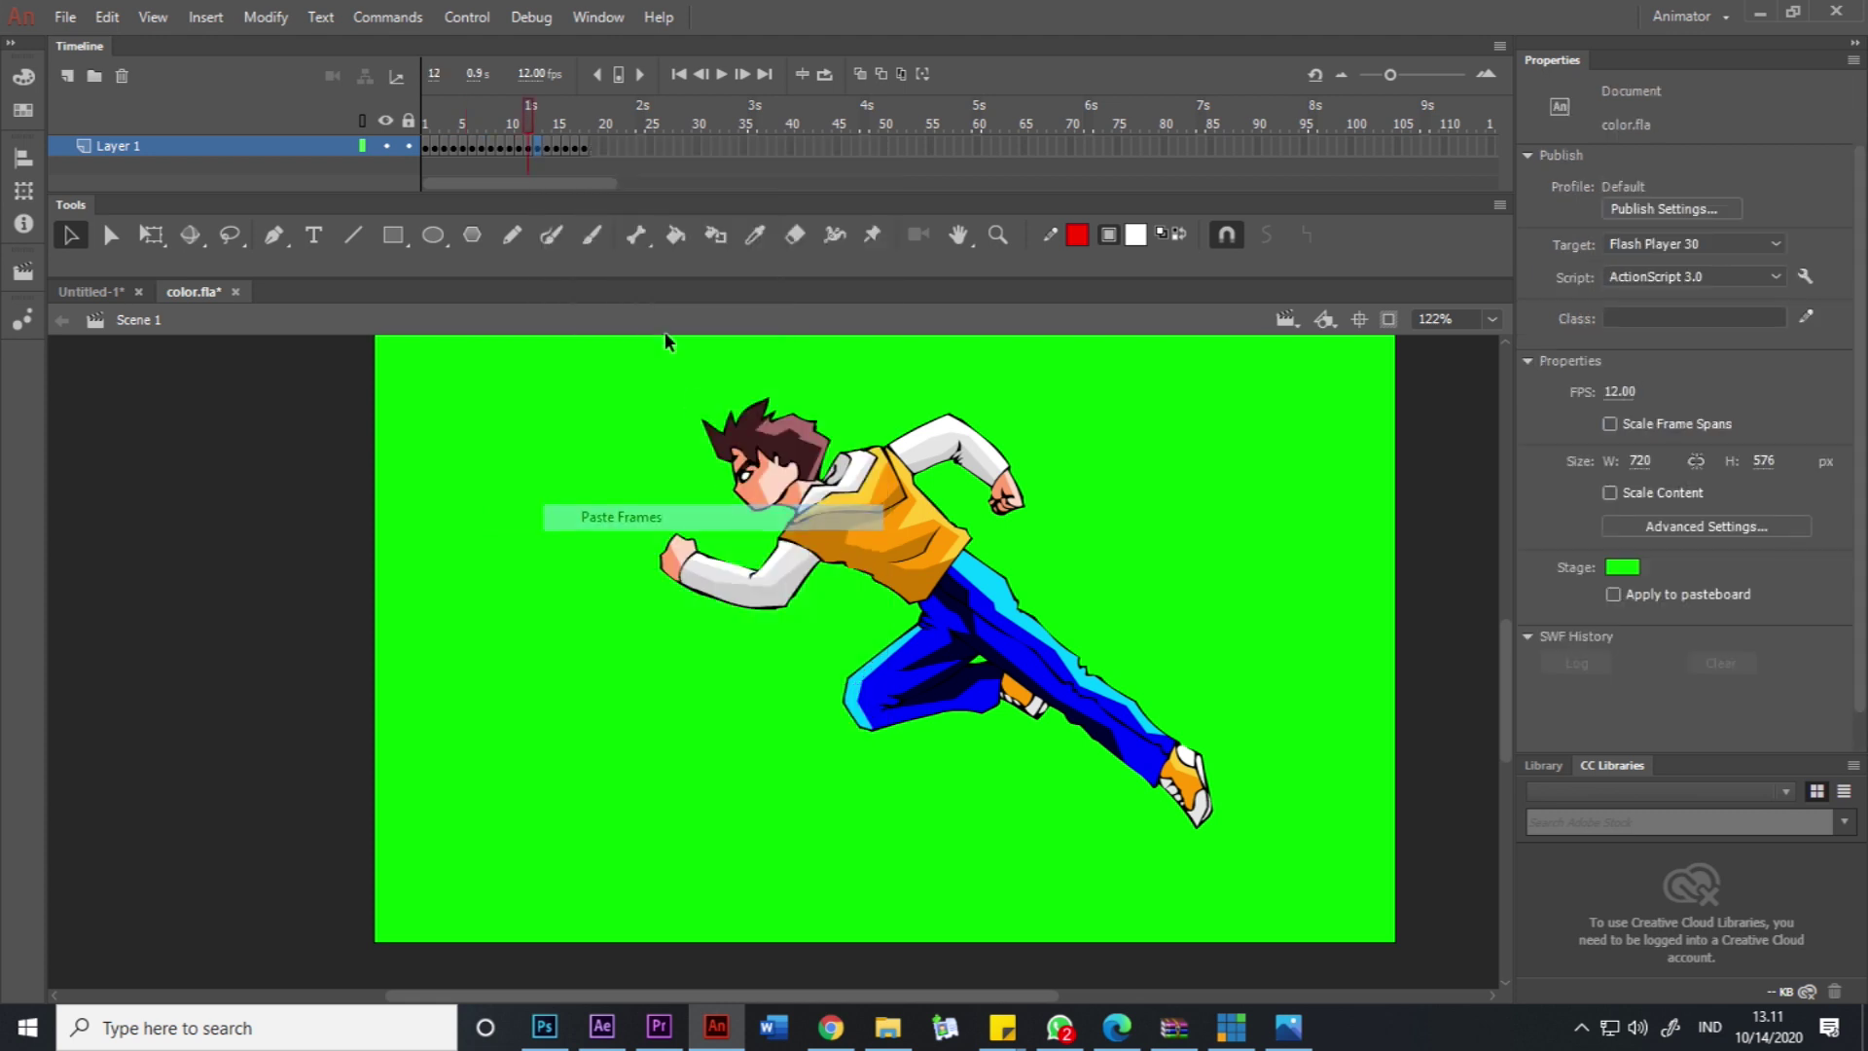
right_click(598, 138)
right_click(591, 137)
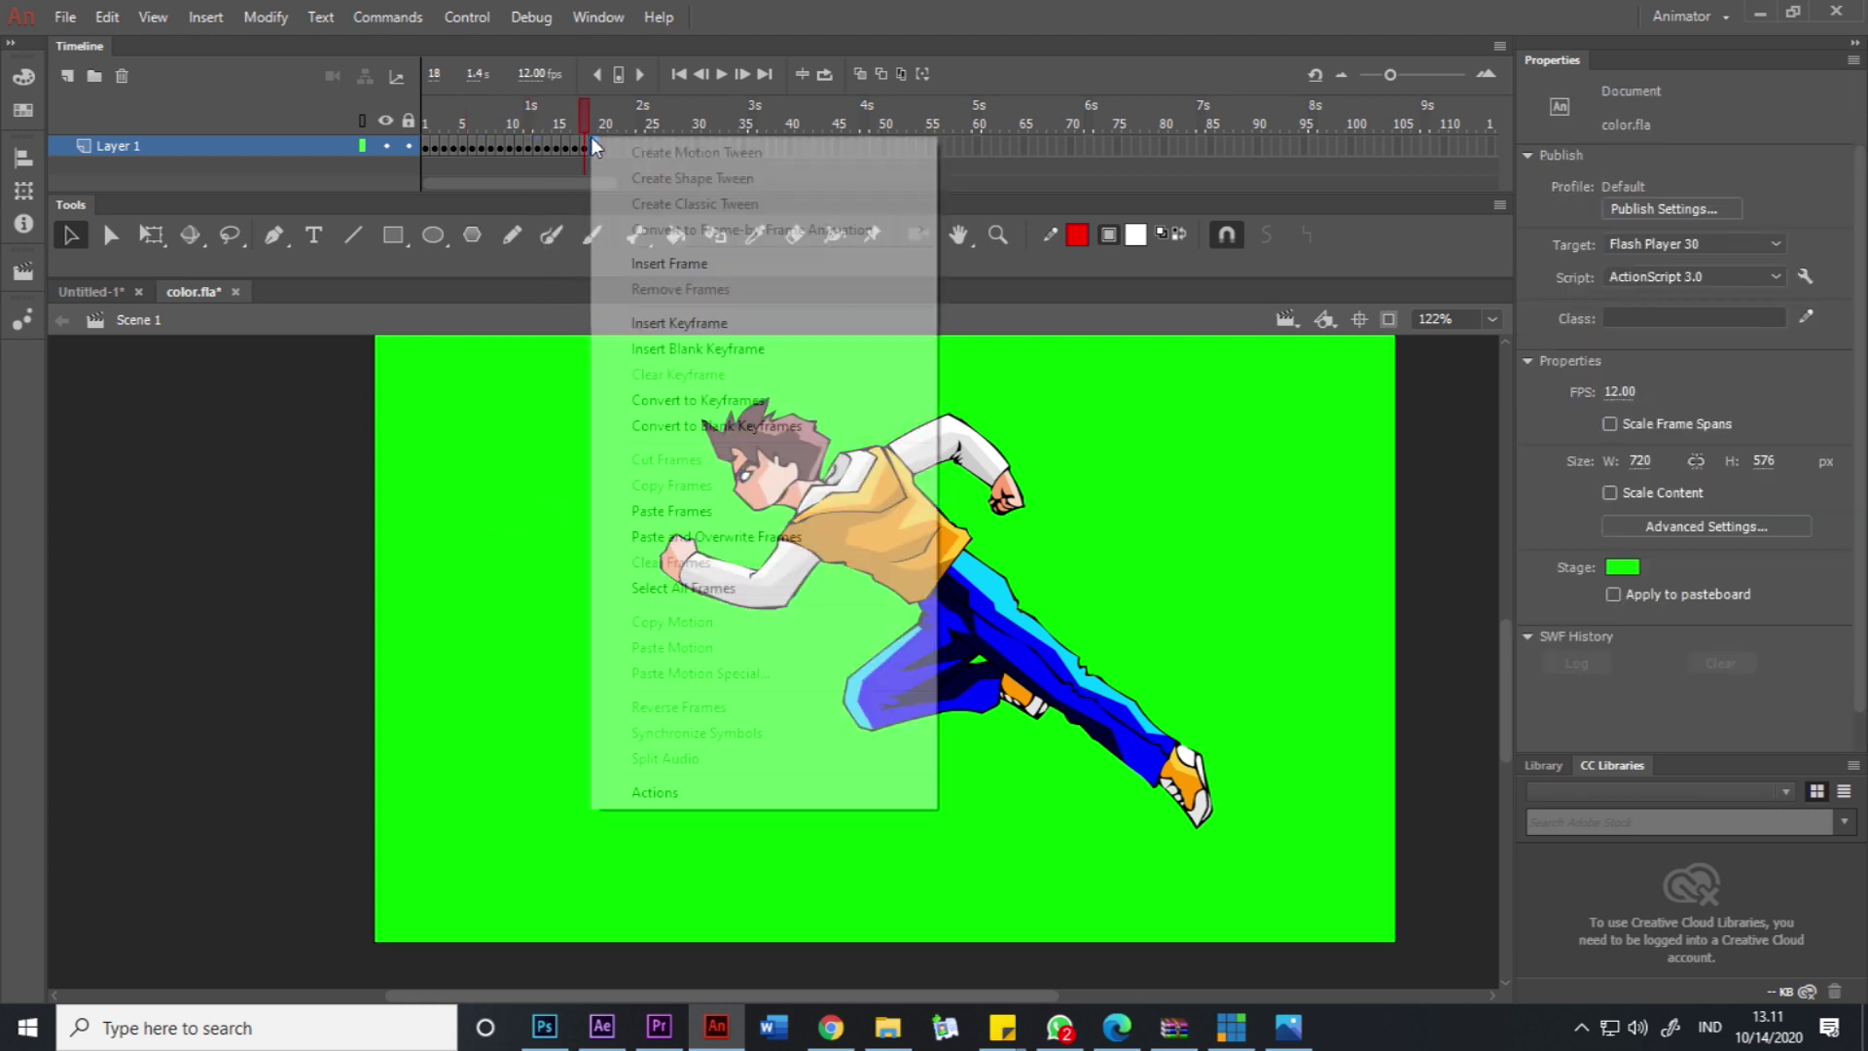
click(681, 511)
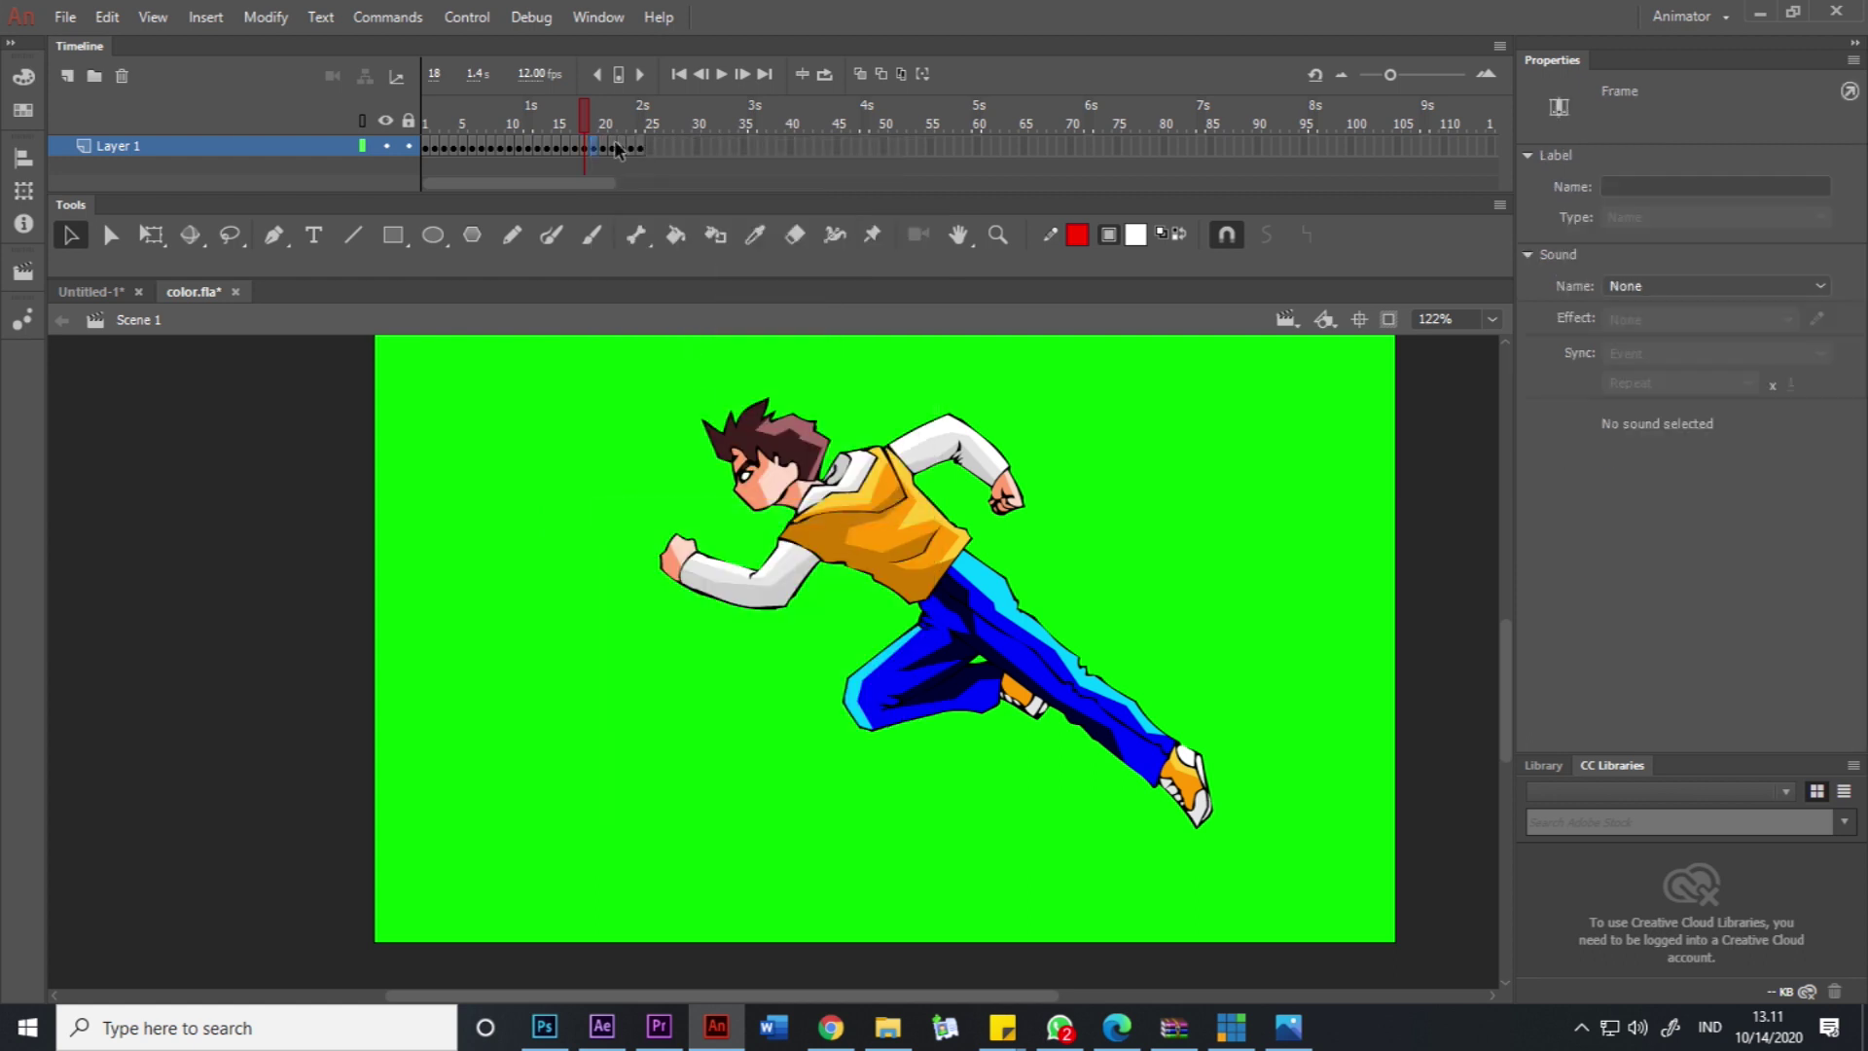
right_click(654, 146)
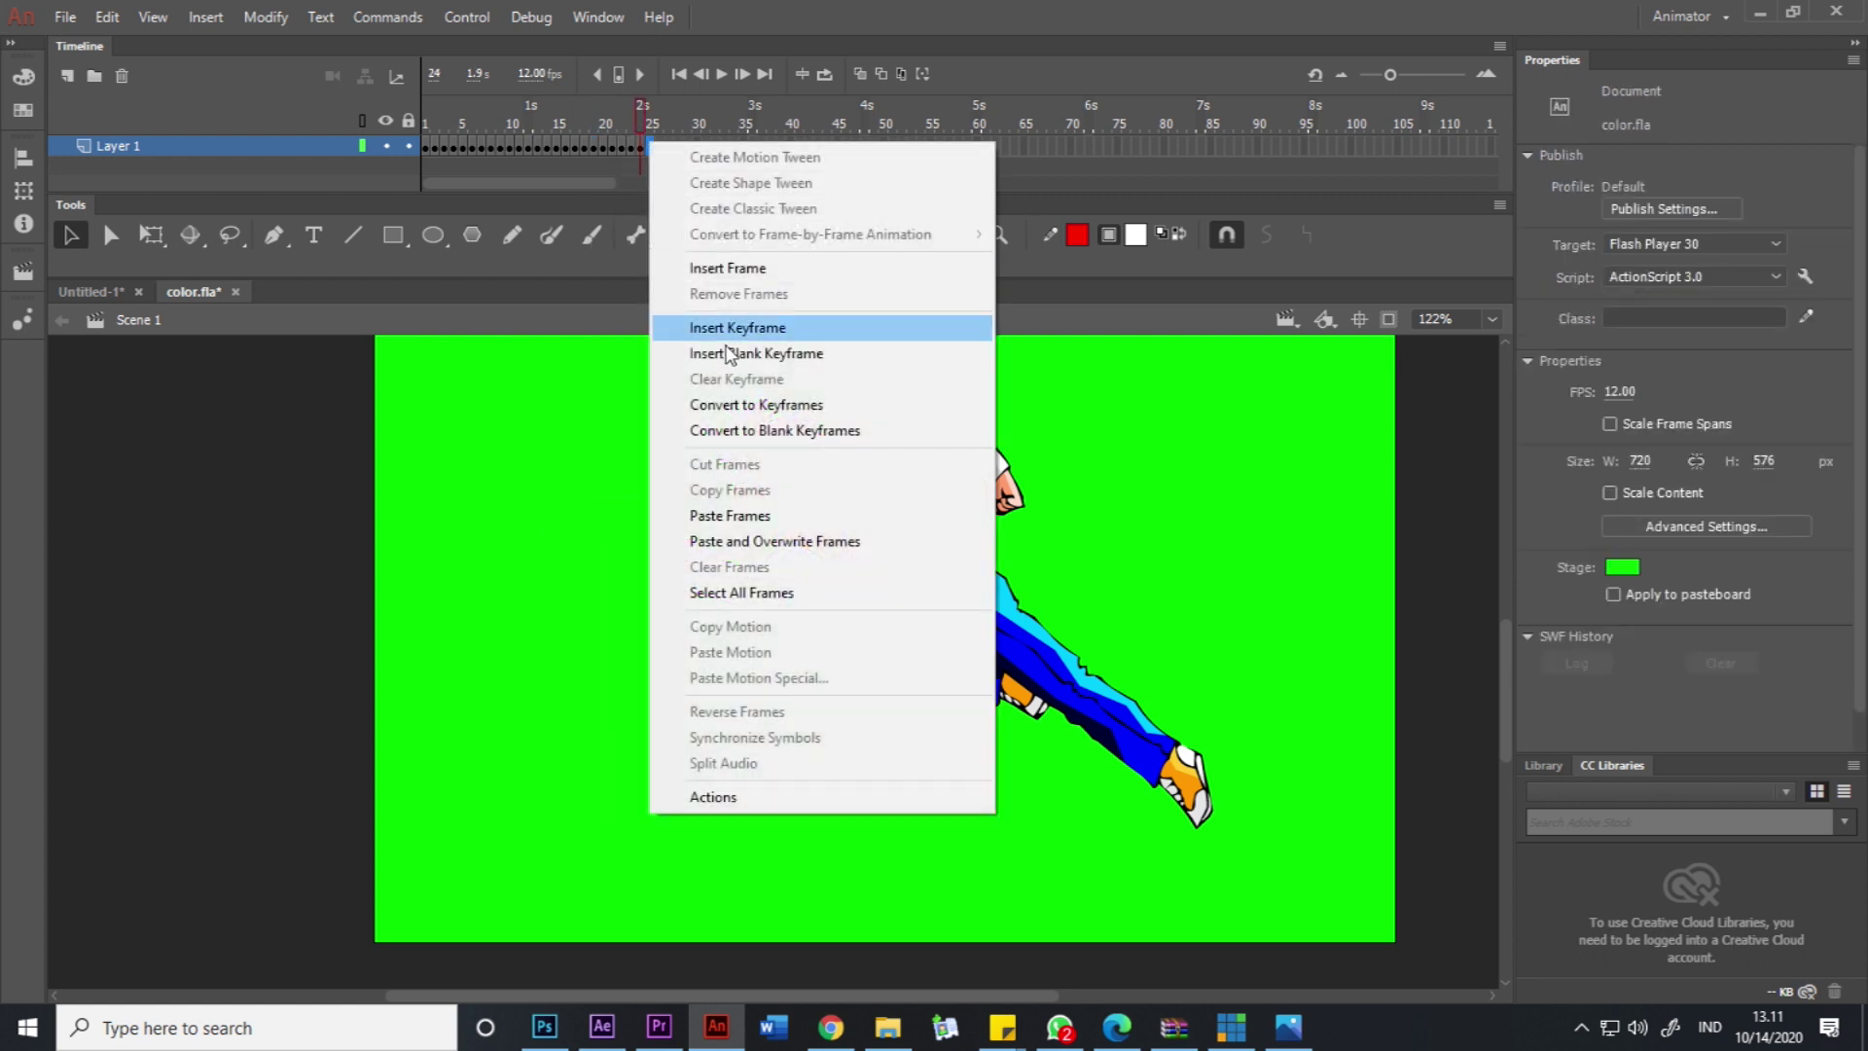
click(725, 513)
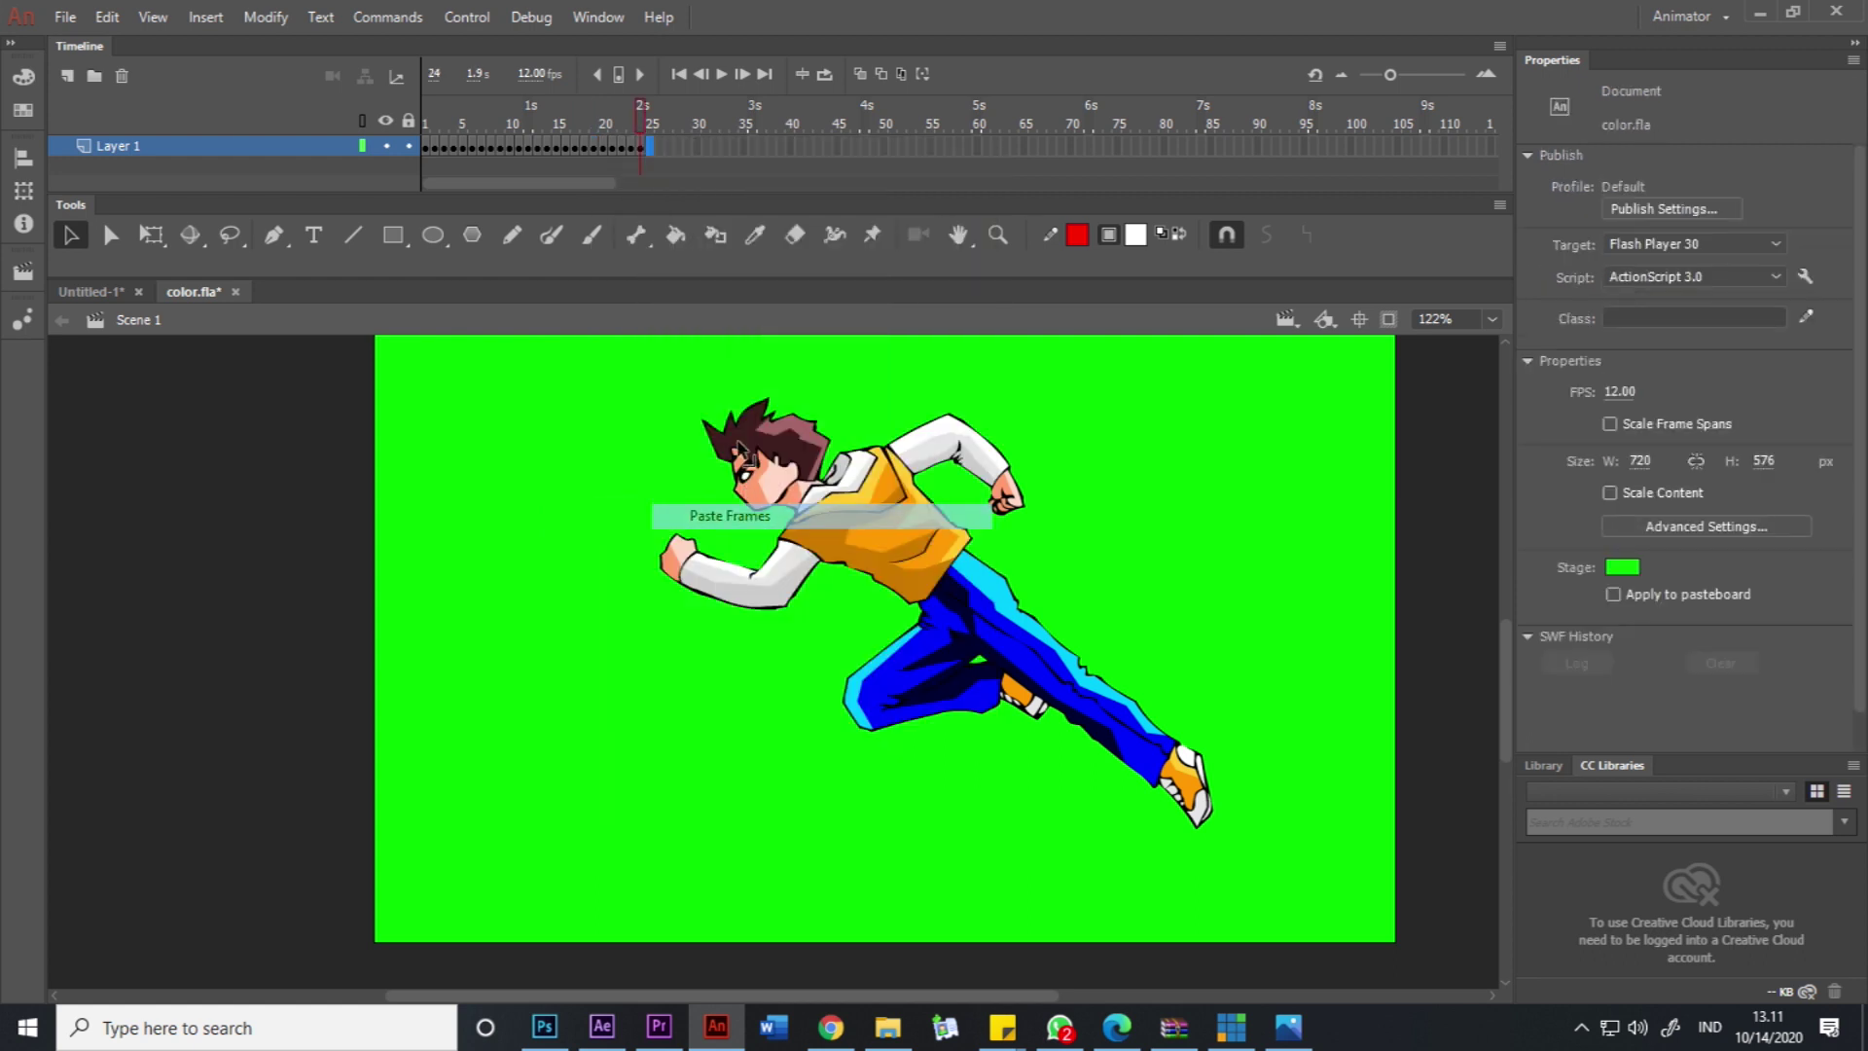
Copy all 30 frames of Layer 1 and paste them starting at frame 31.
click(261, 149)
right_click(477, 146)
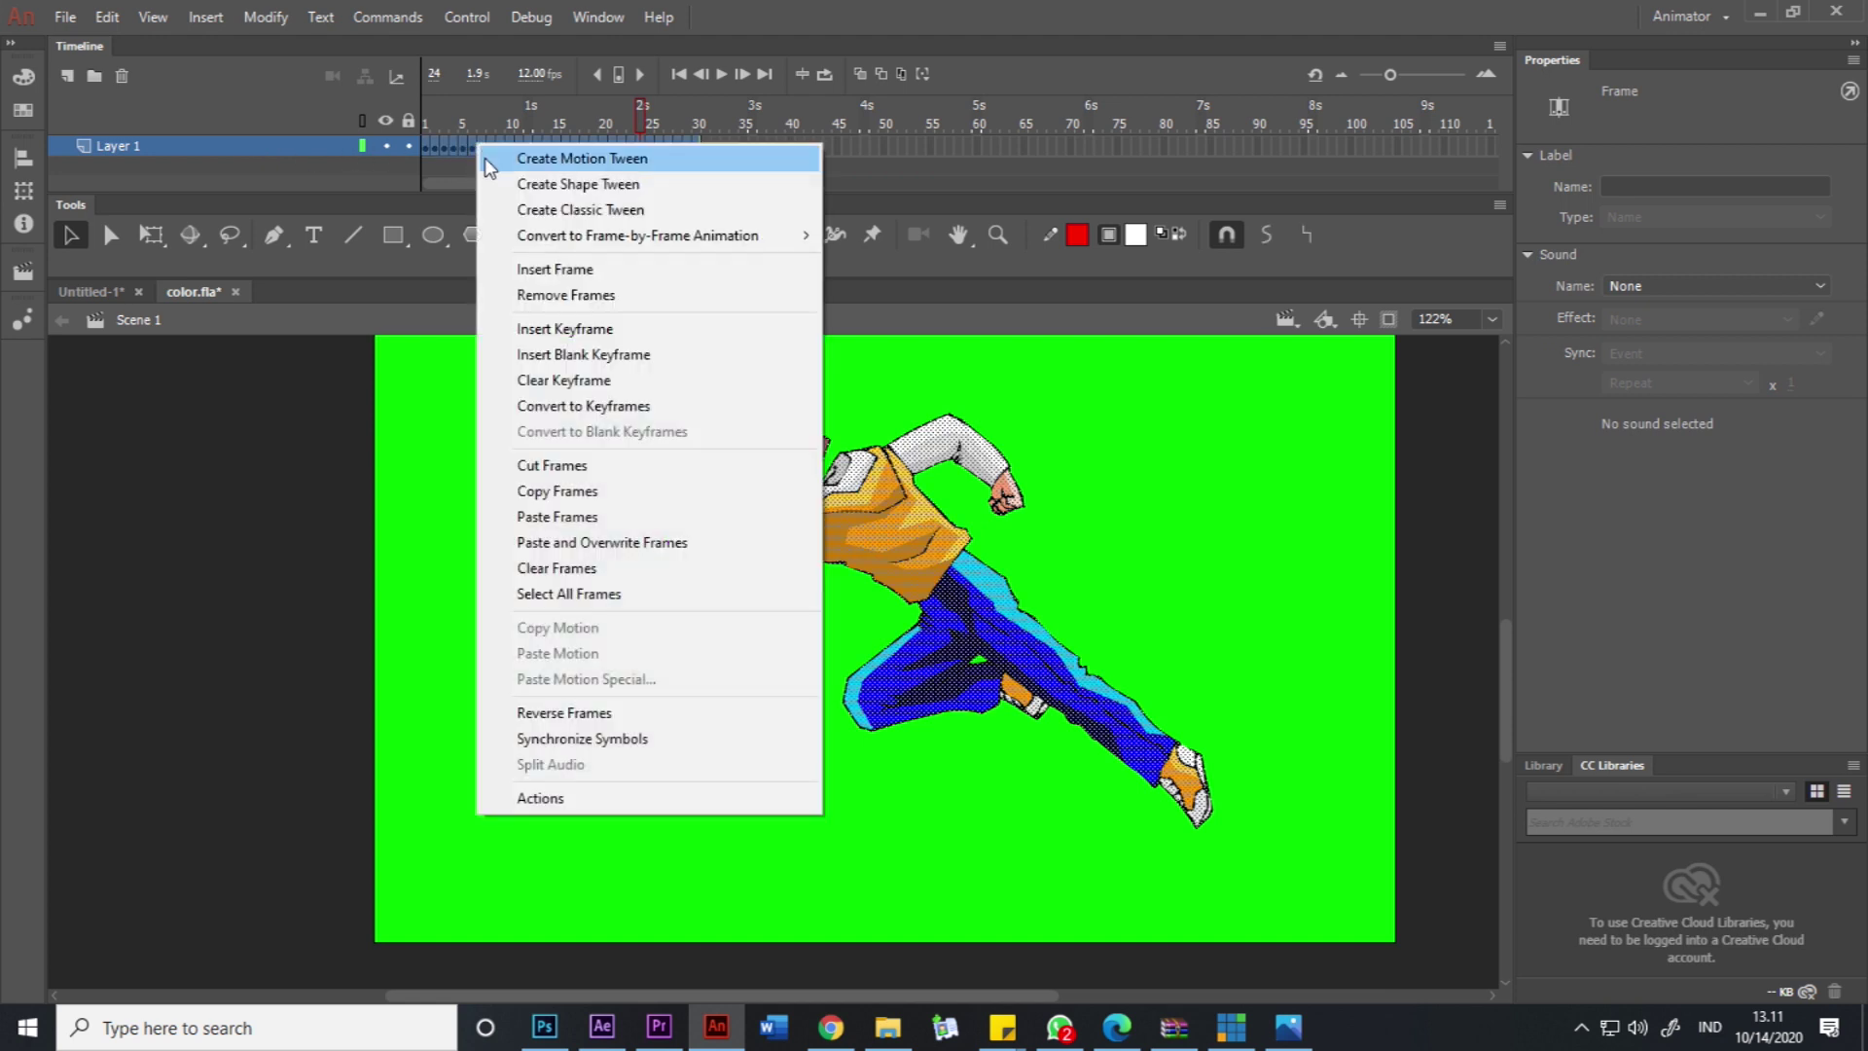
click(603, 492)
right_click(709, 149)
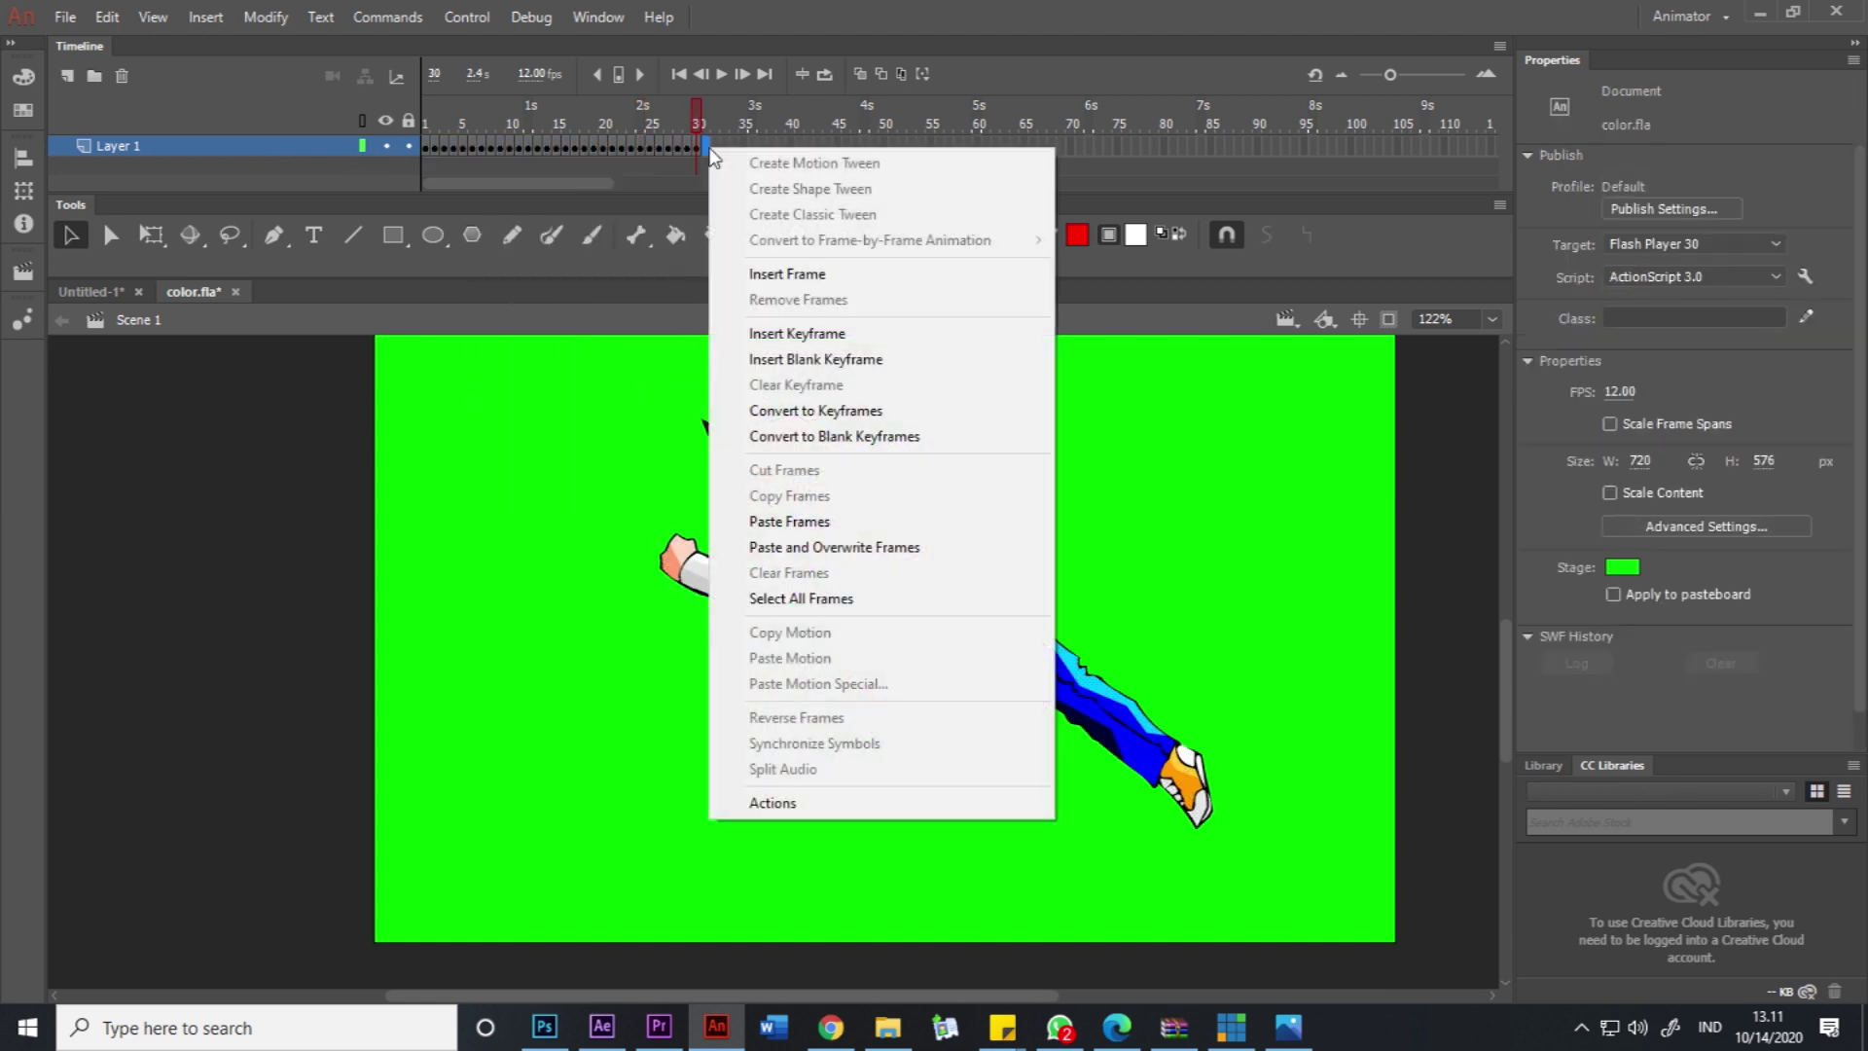
click(784, 519)
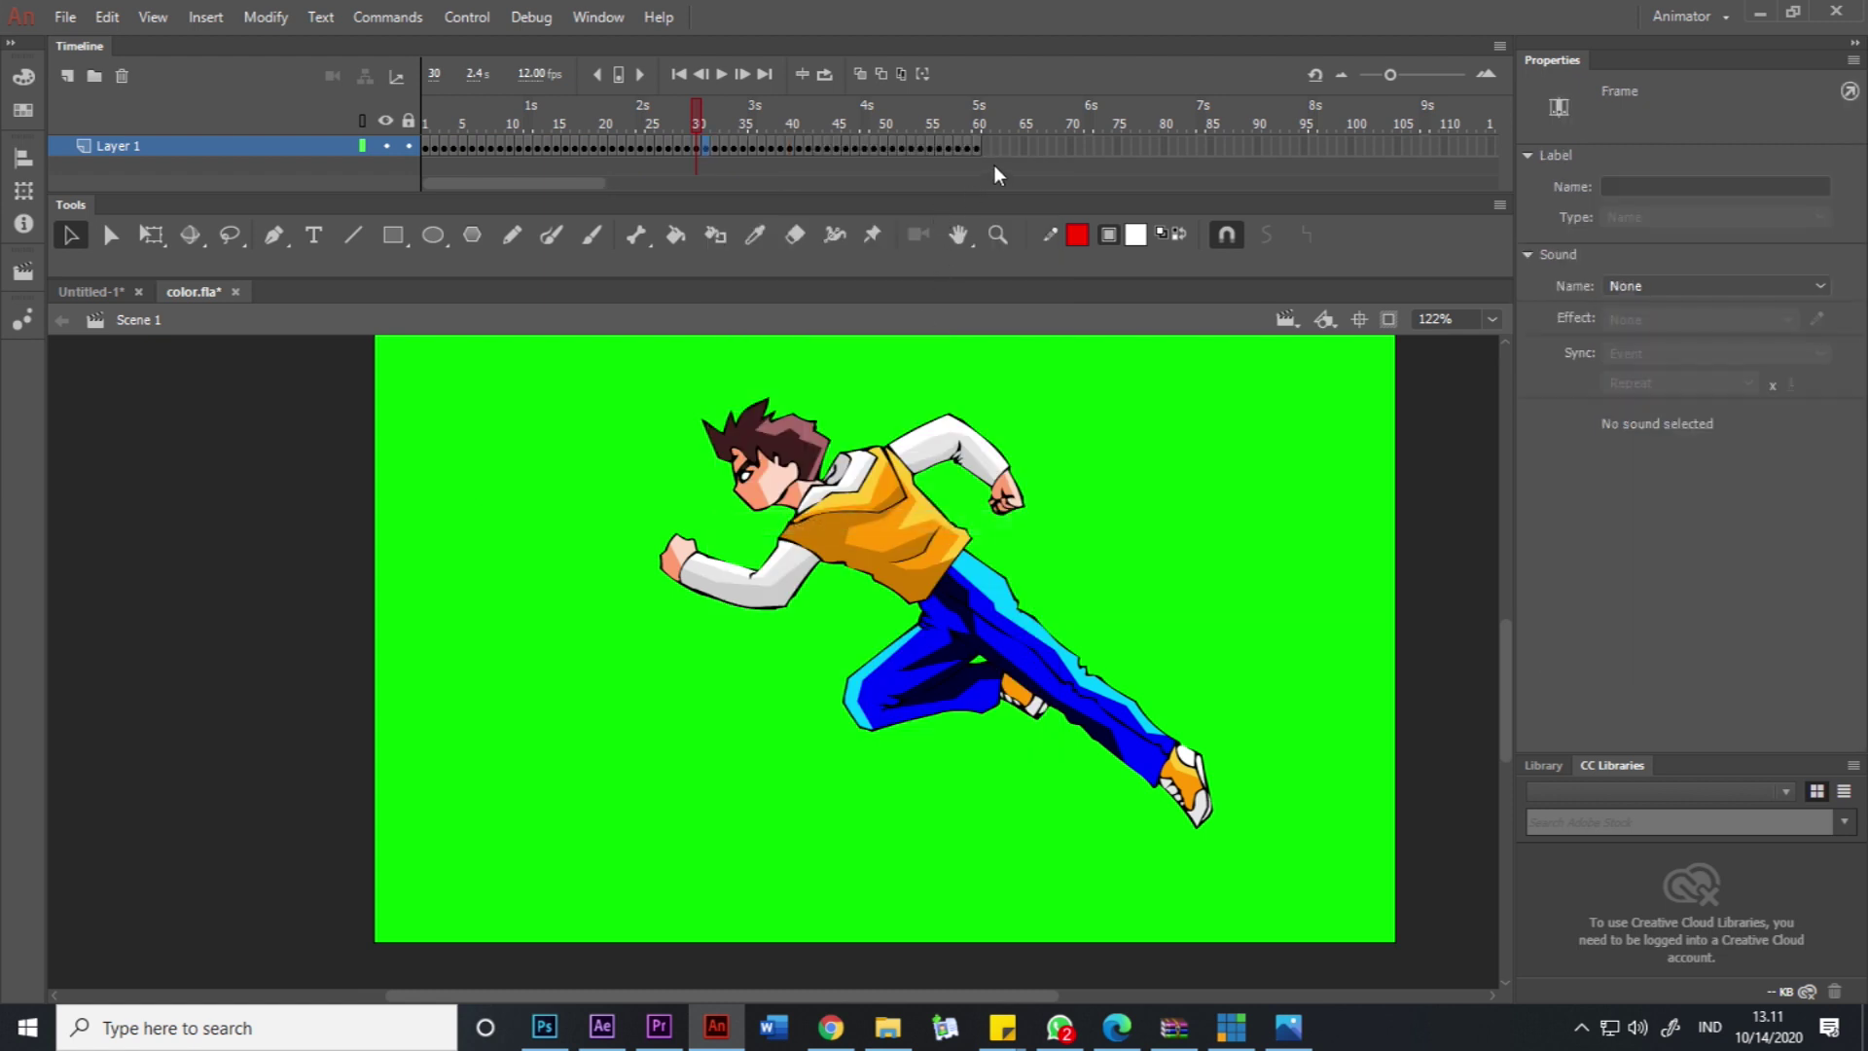
Copy all 60 frames of Layer 1, paste them starting at frame 61, and check where the extended timeline ends.
click(290, 146)
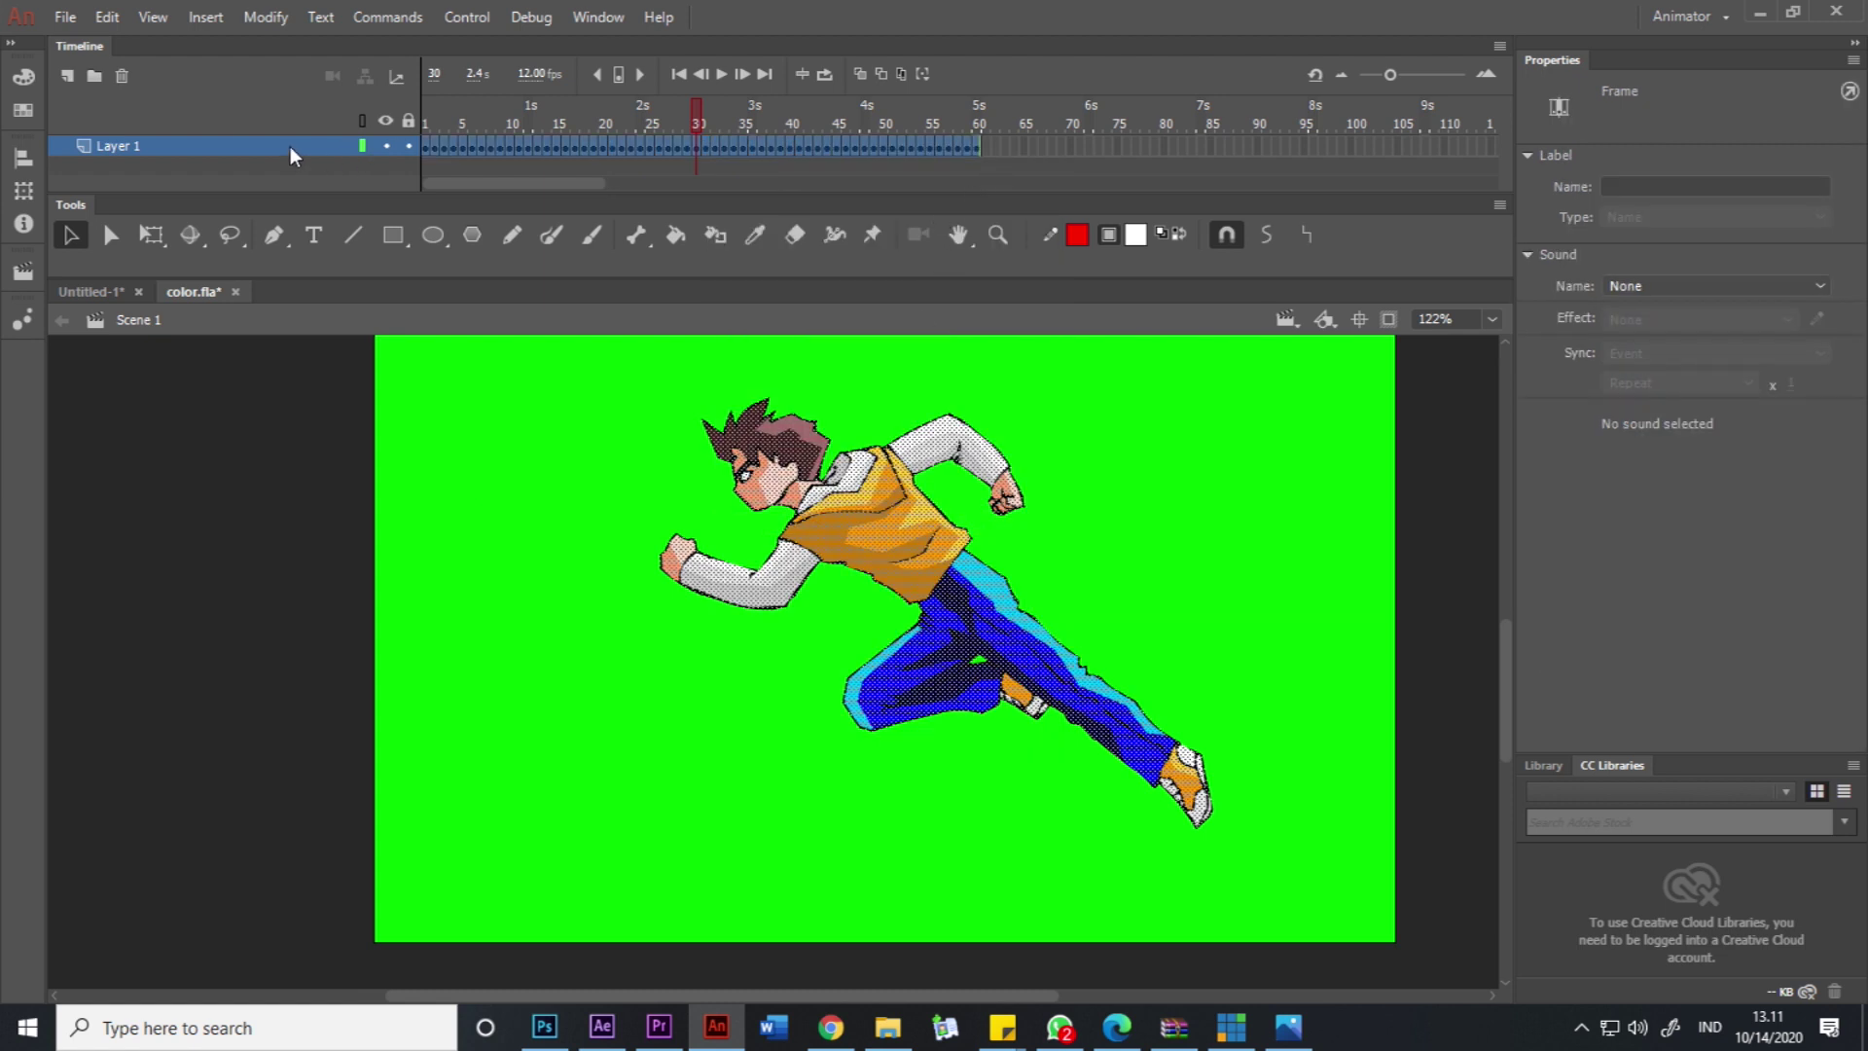
right_click(442, 139)
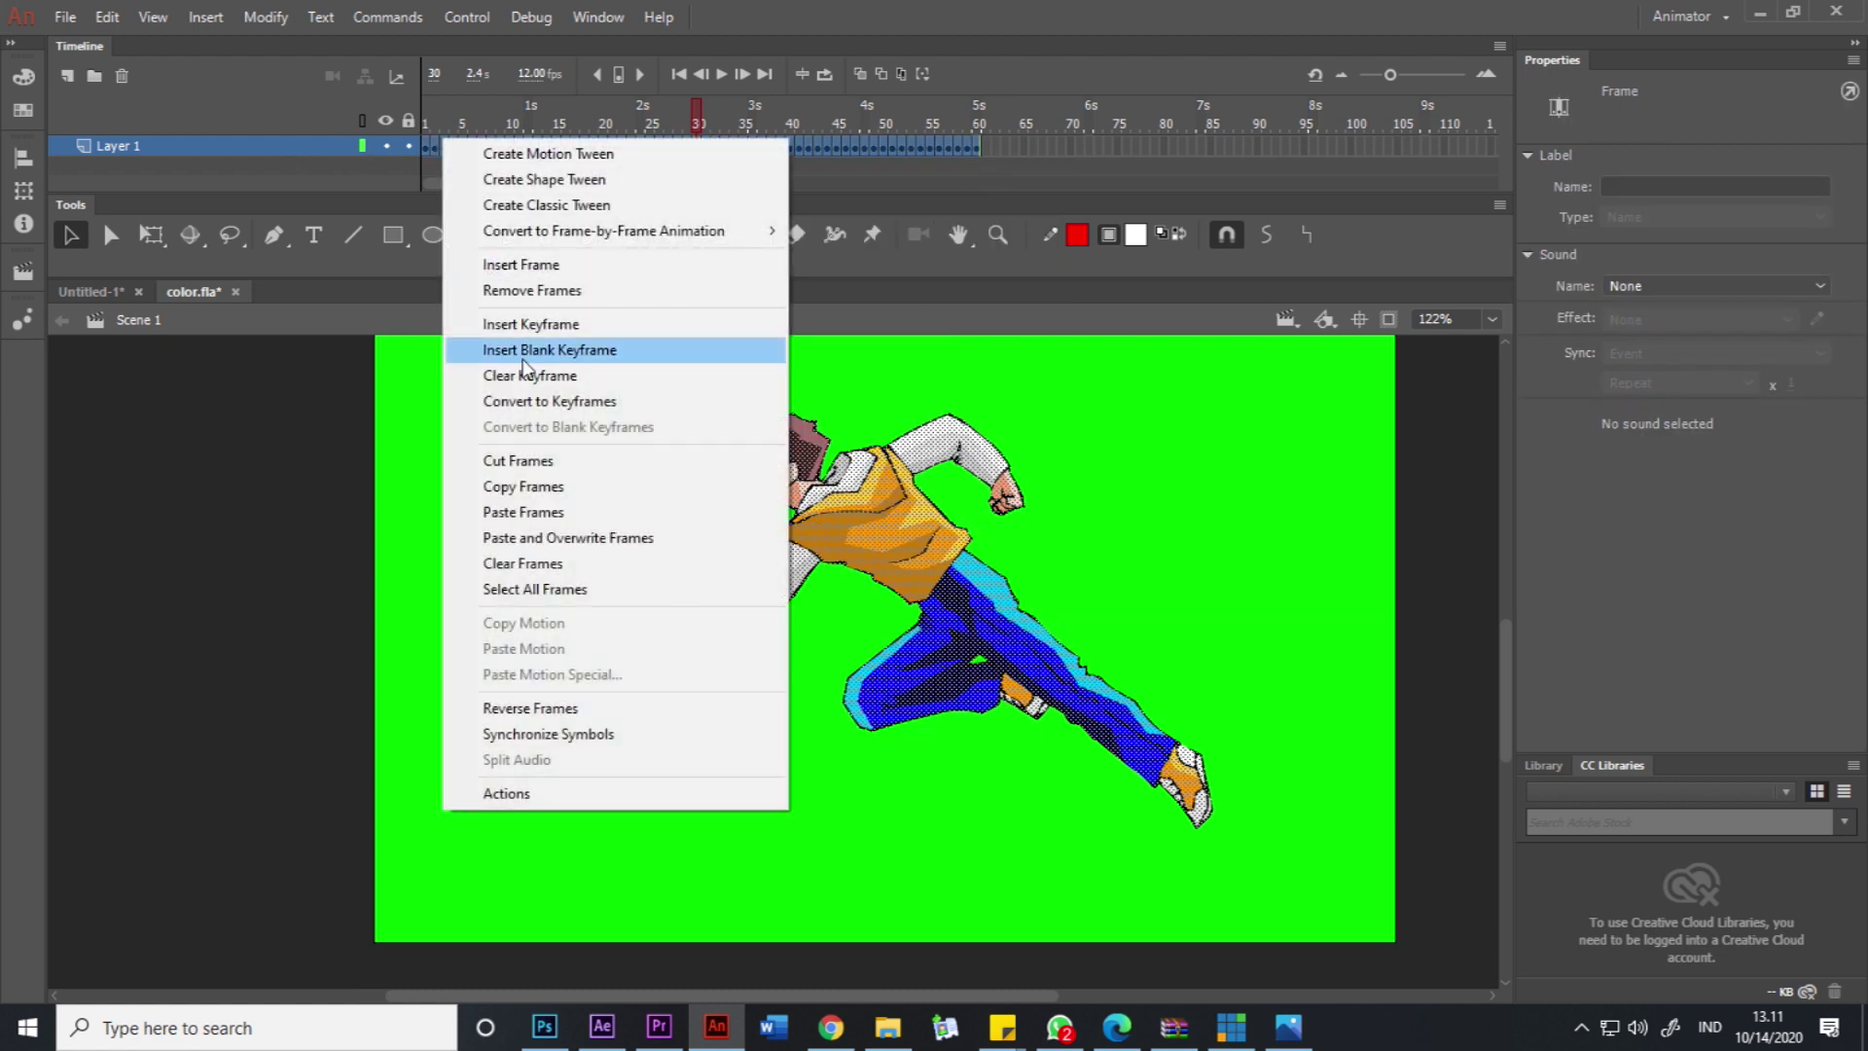
click(570, 488)
right_click(984, 148)
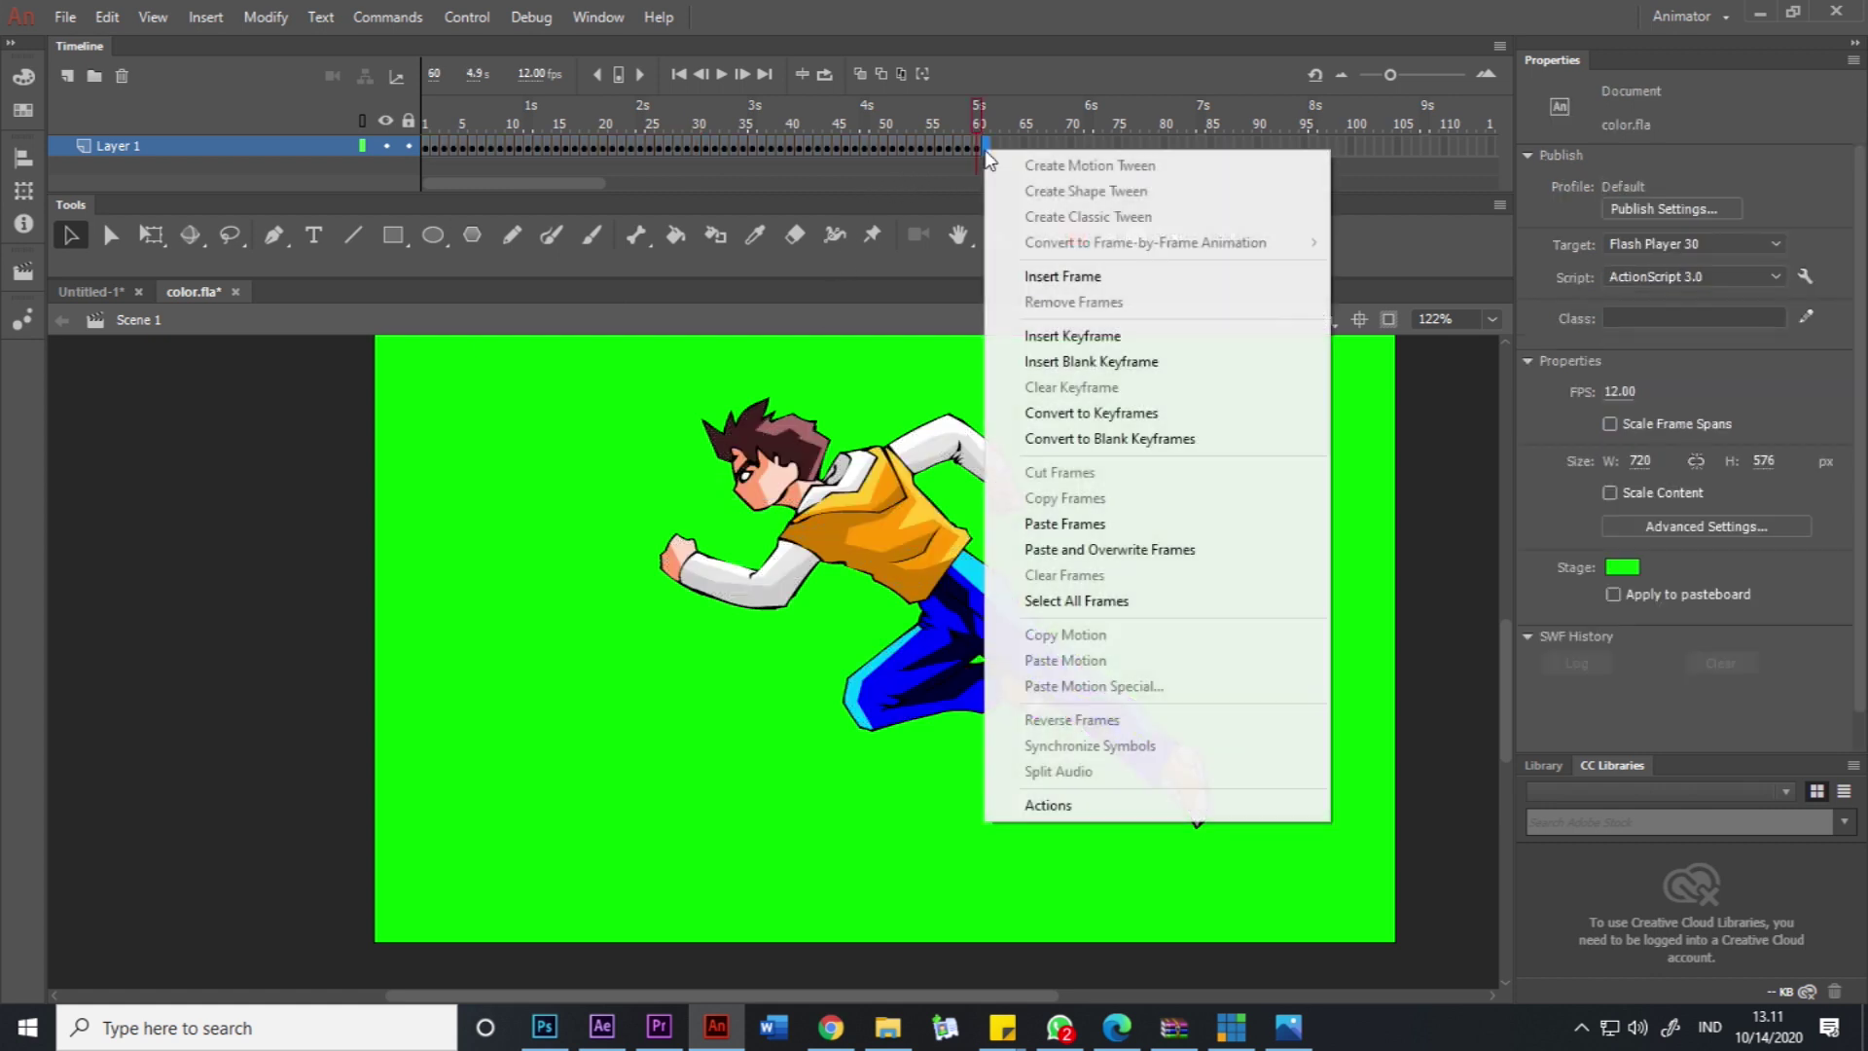
click(1080, 517)
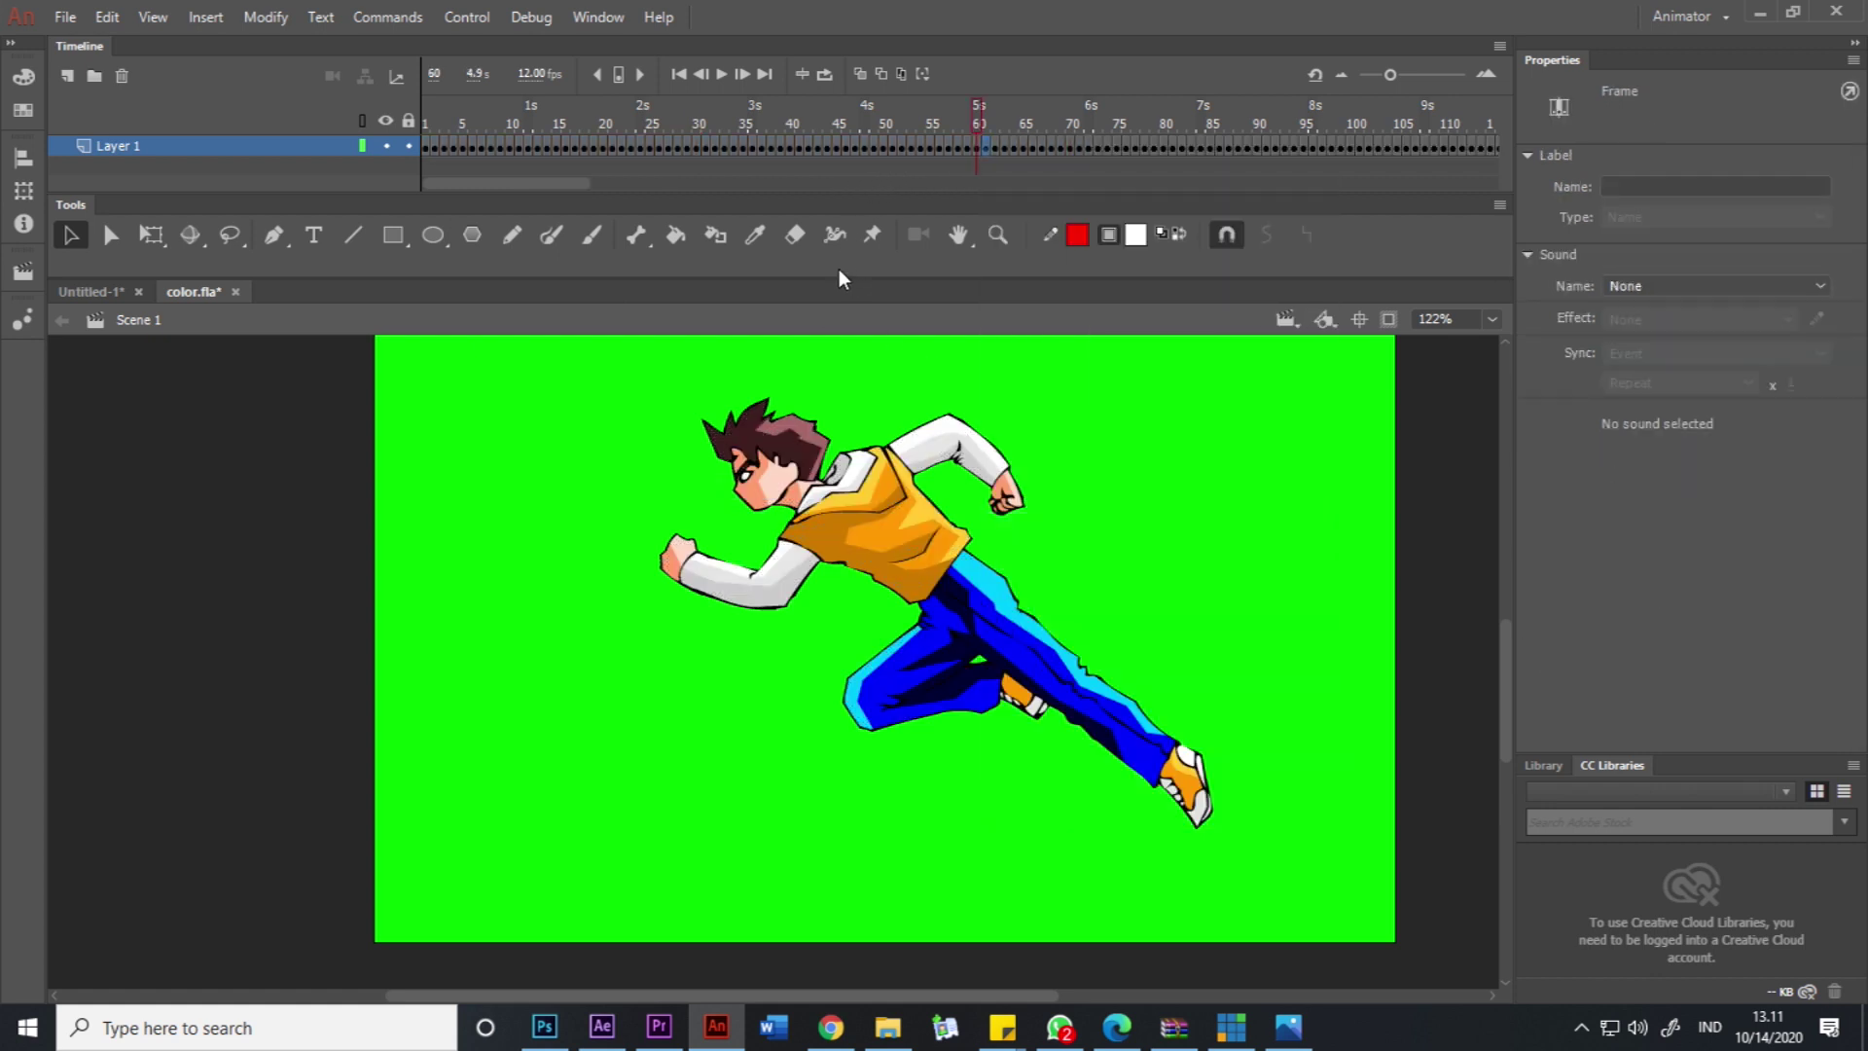
drag(517, 179, 606, 179)
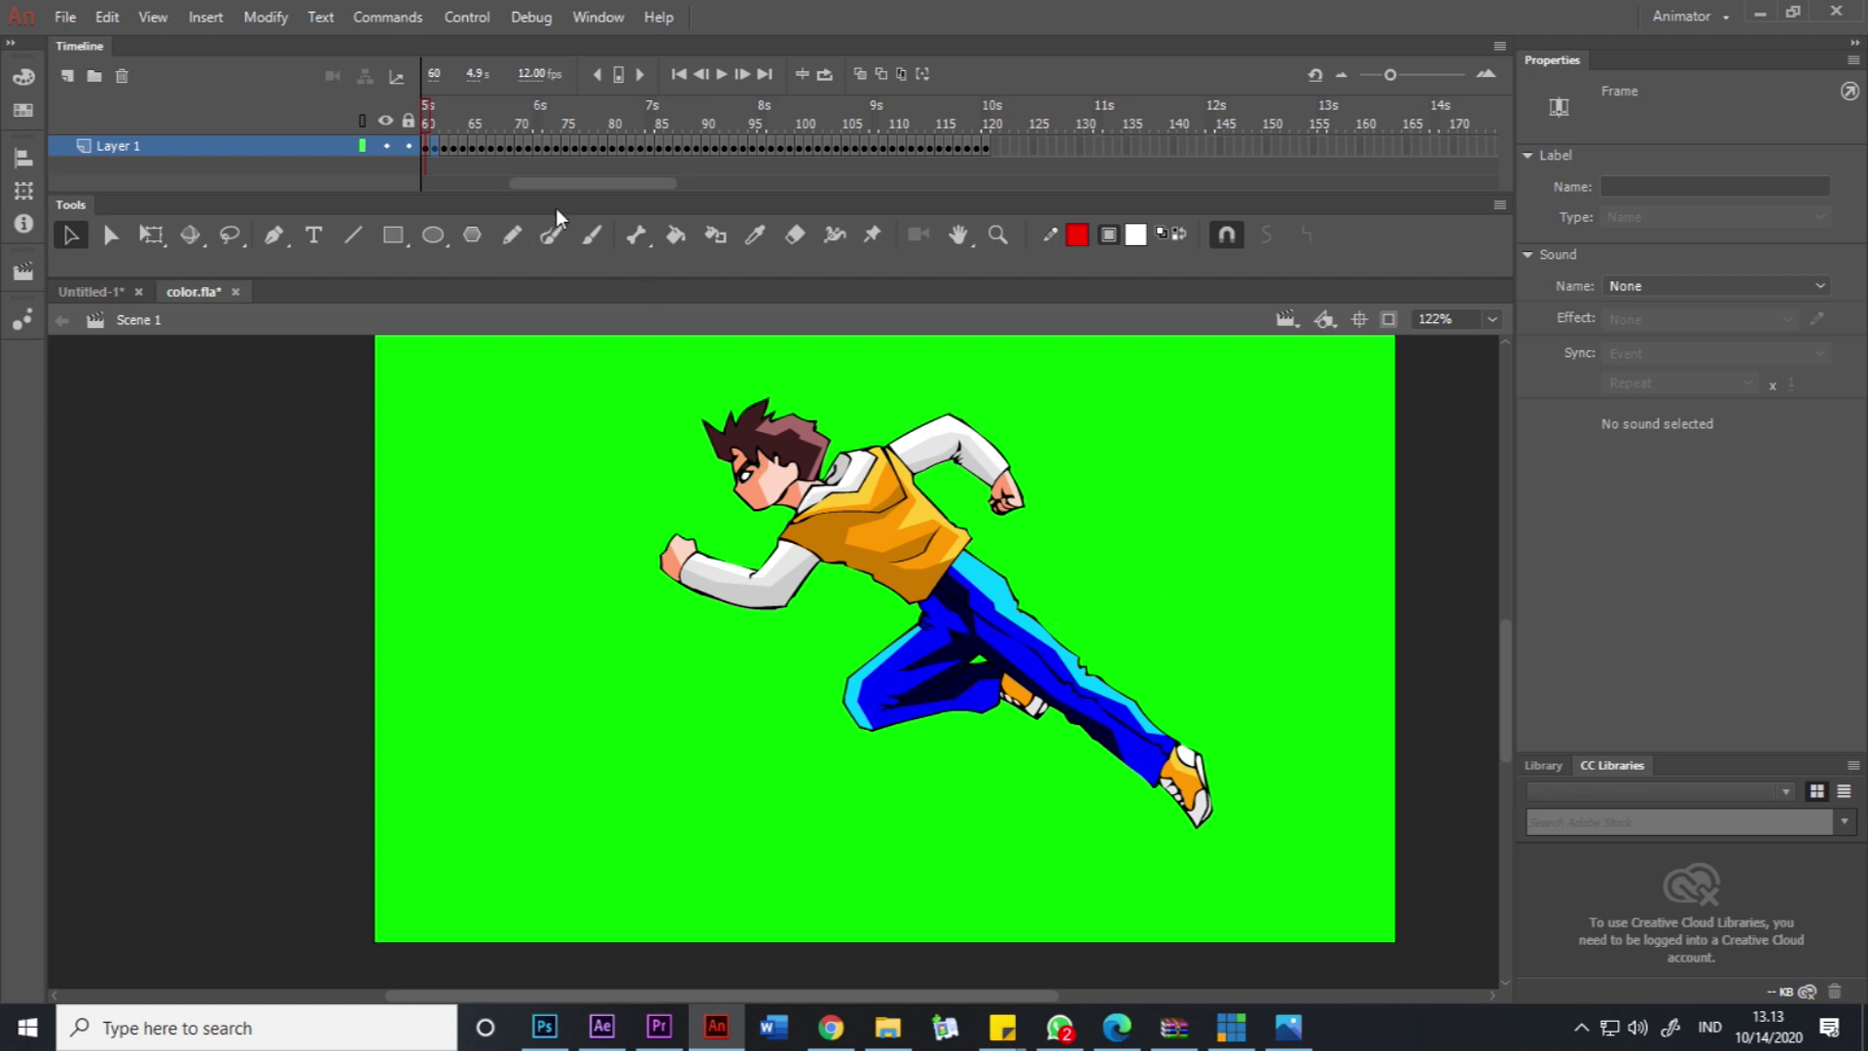
drag(607, 180, 490, 179)
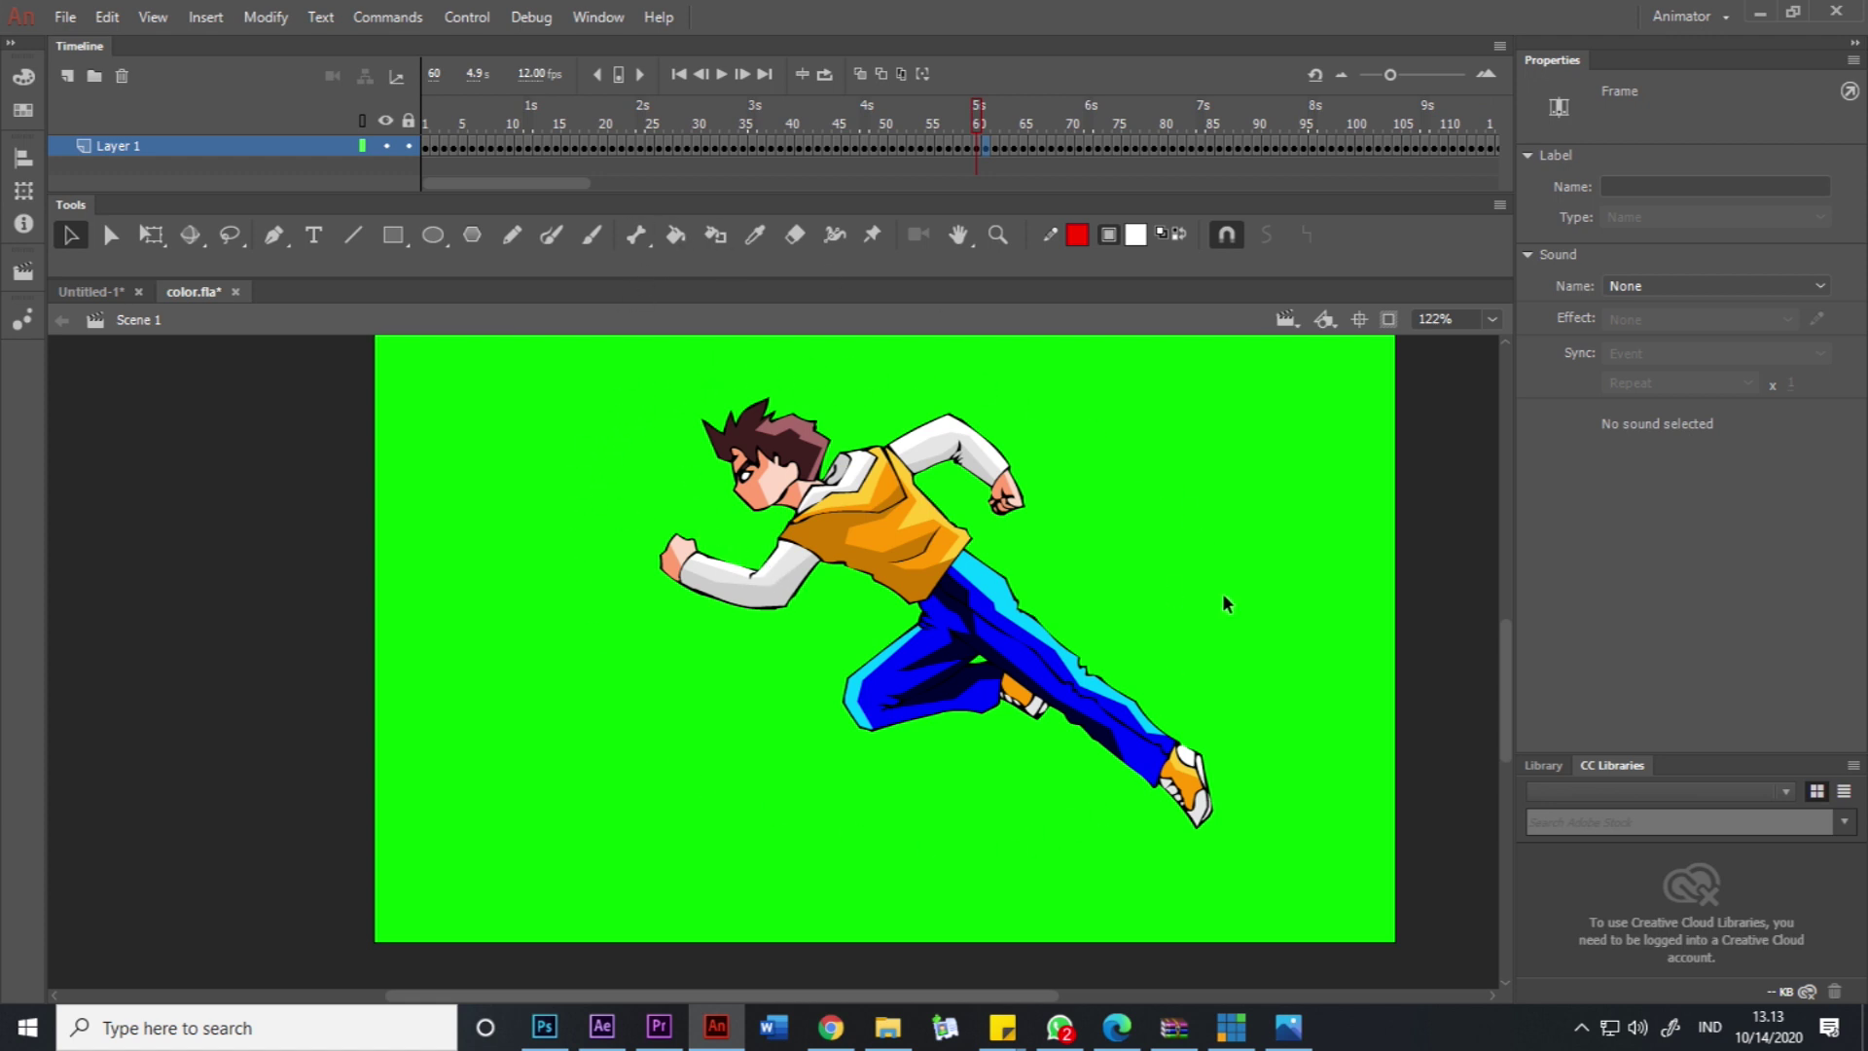
Start a movie export and create and open a new folder named WUUSSHH inside the kjk folder on drive D.
click(66, 20)
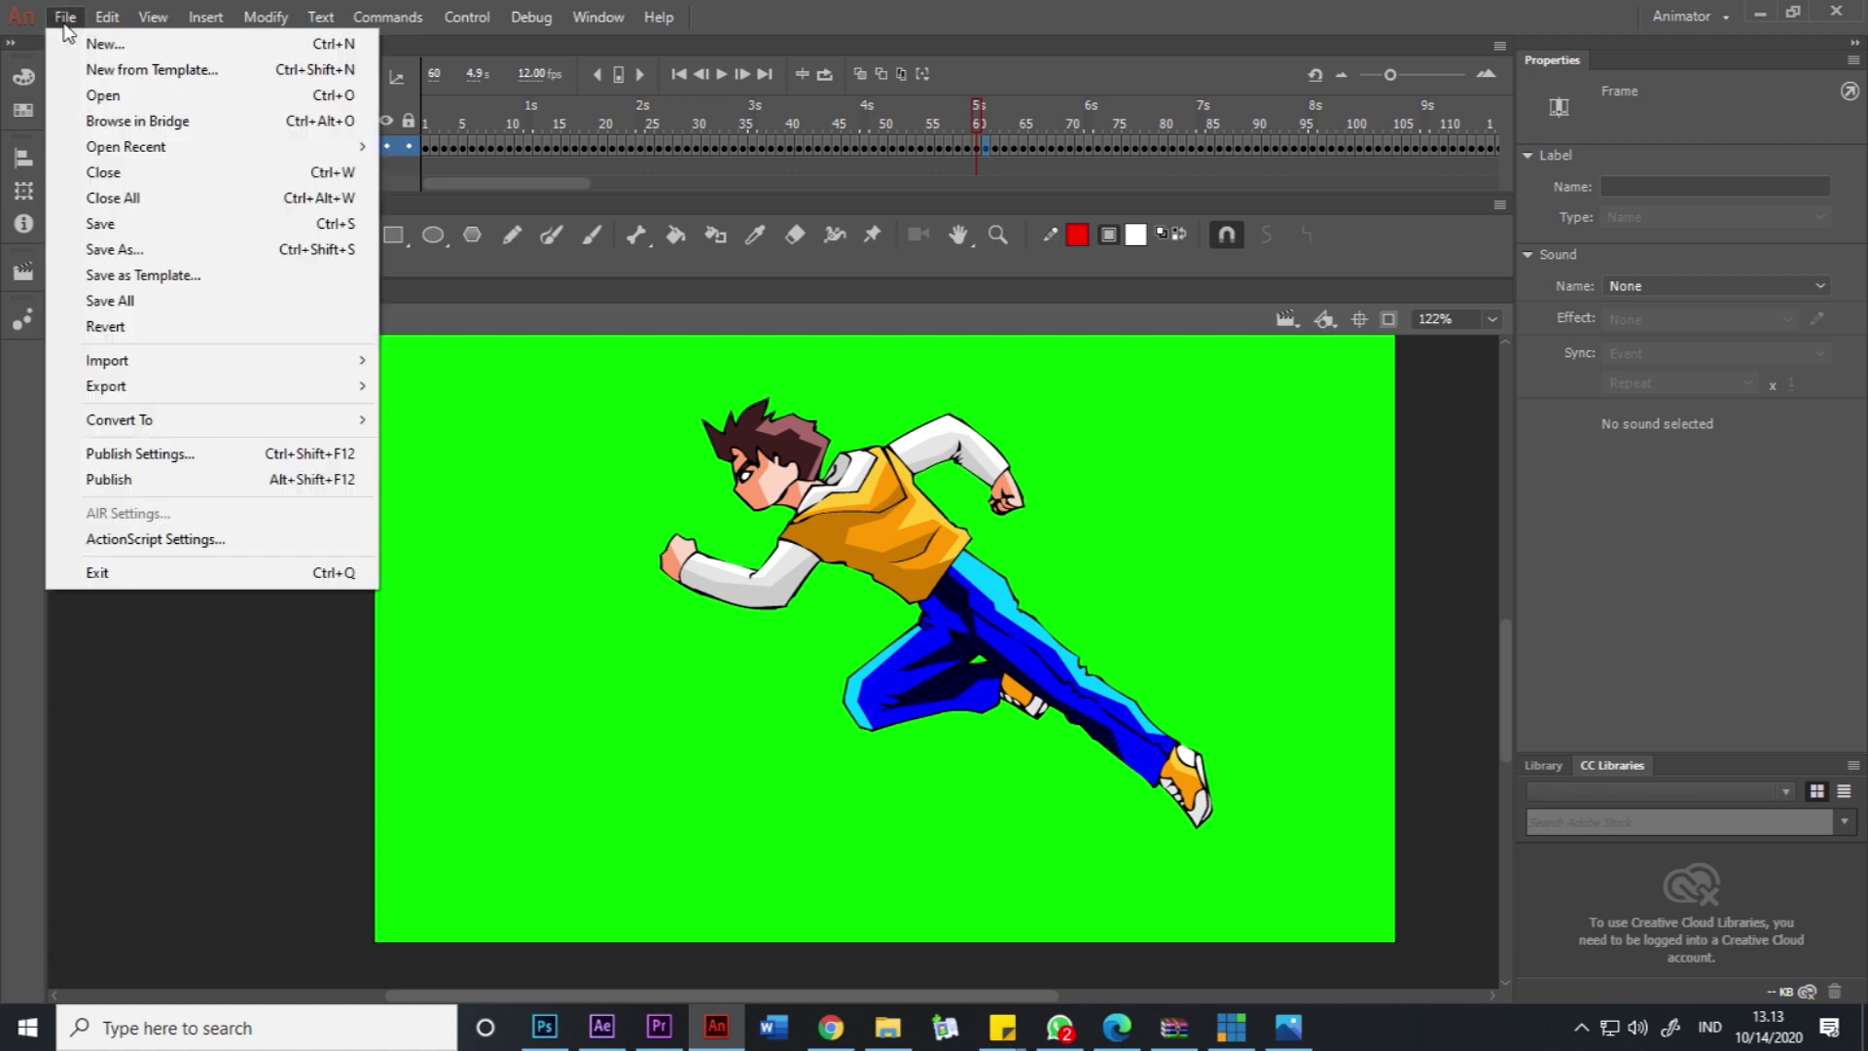
mouse_move(230, 389)
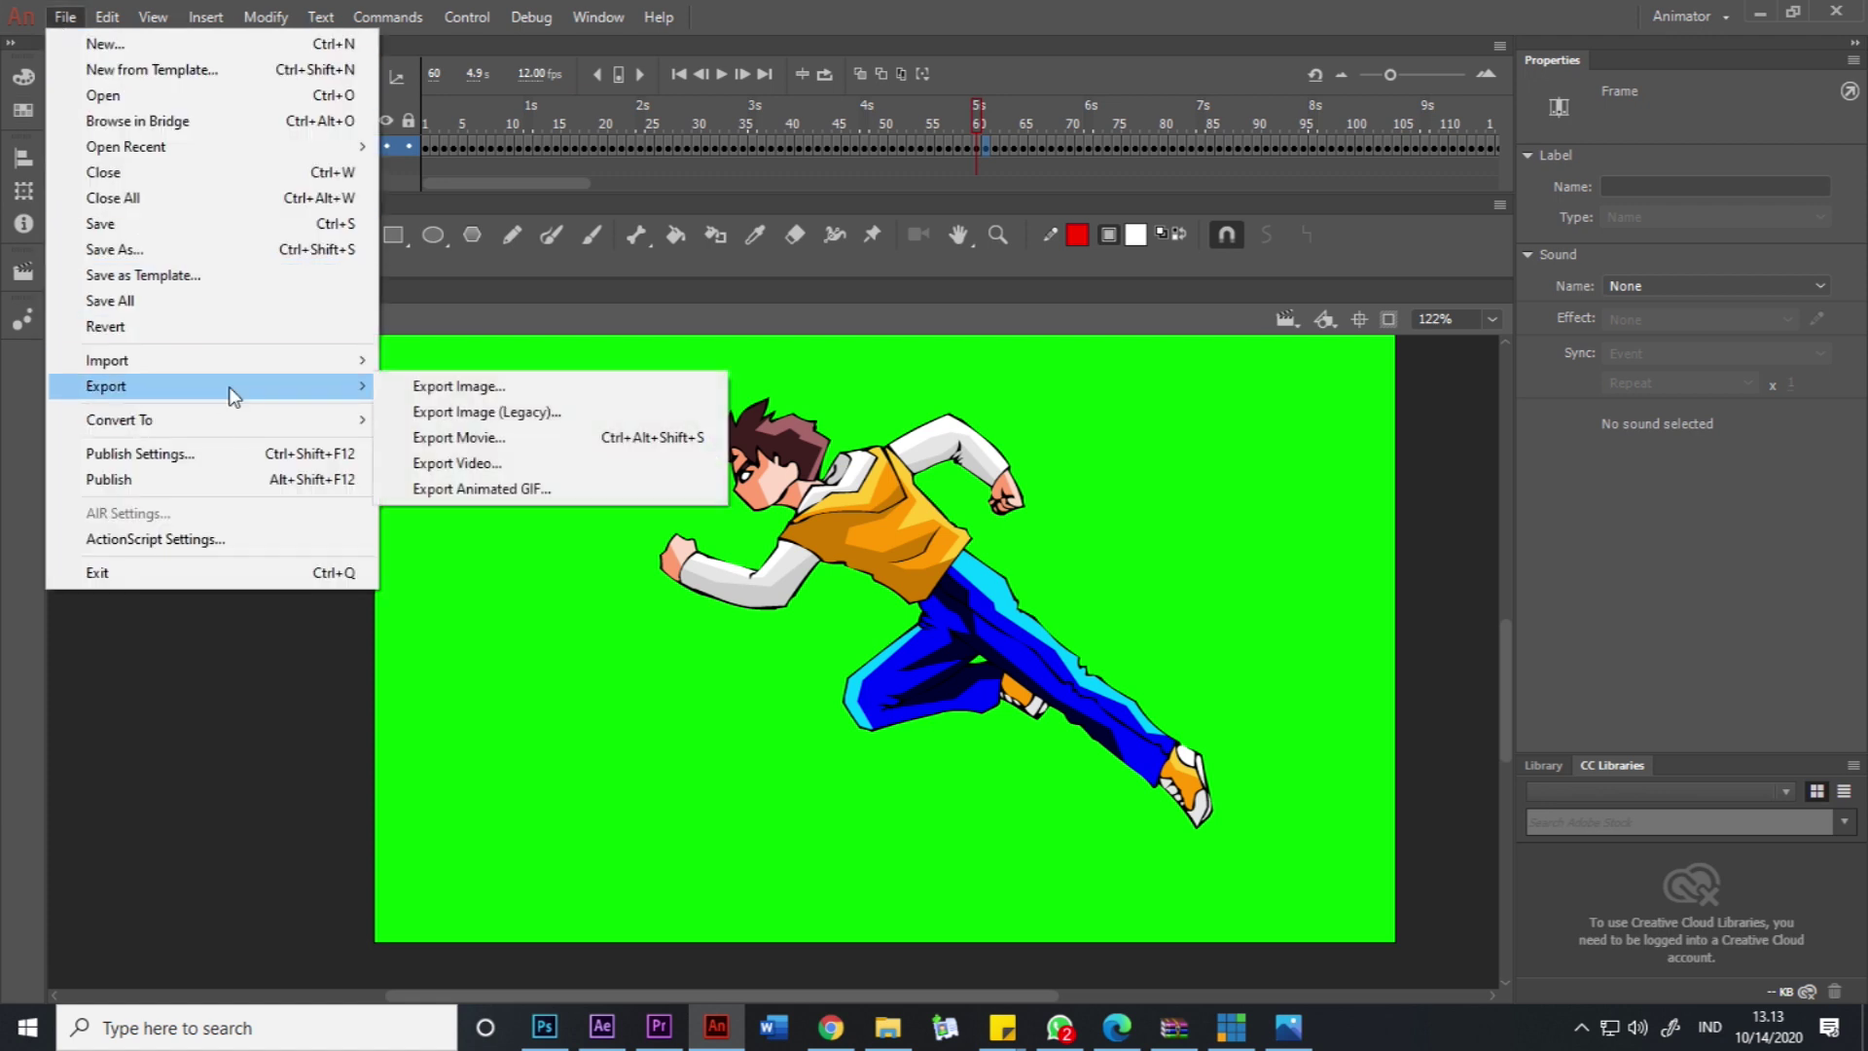
click(505, 434)
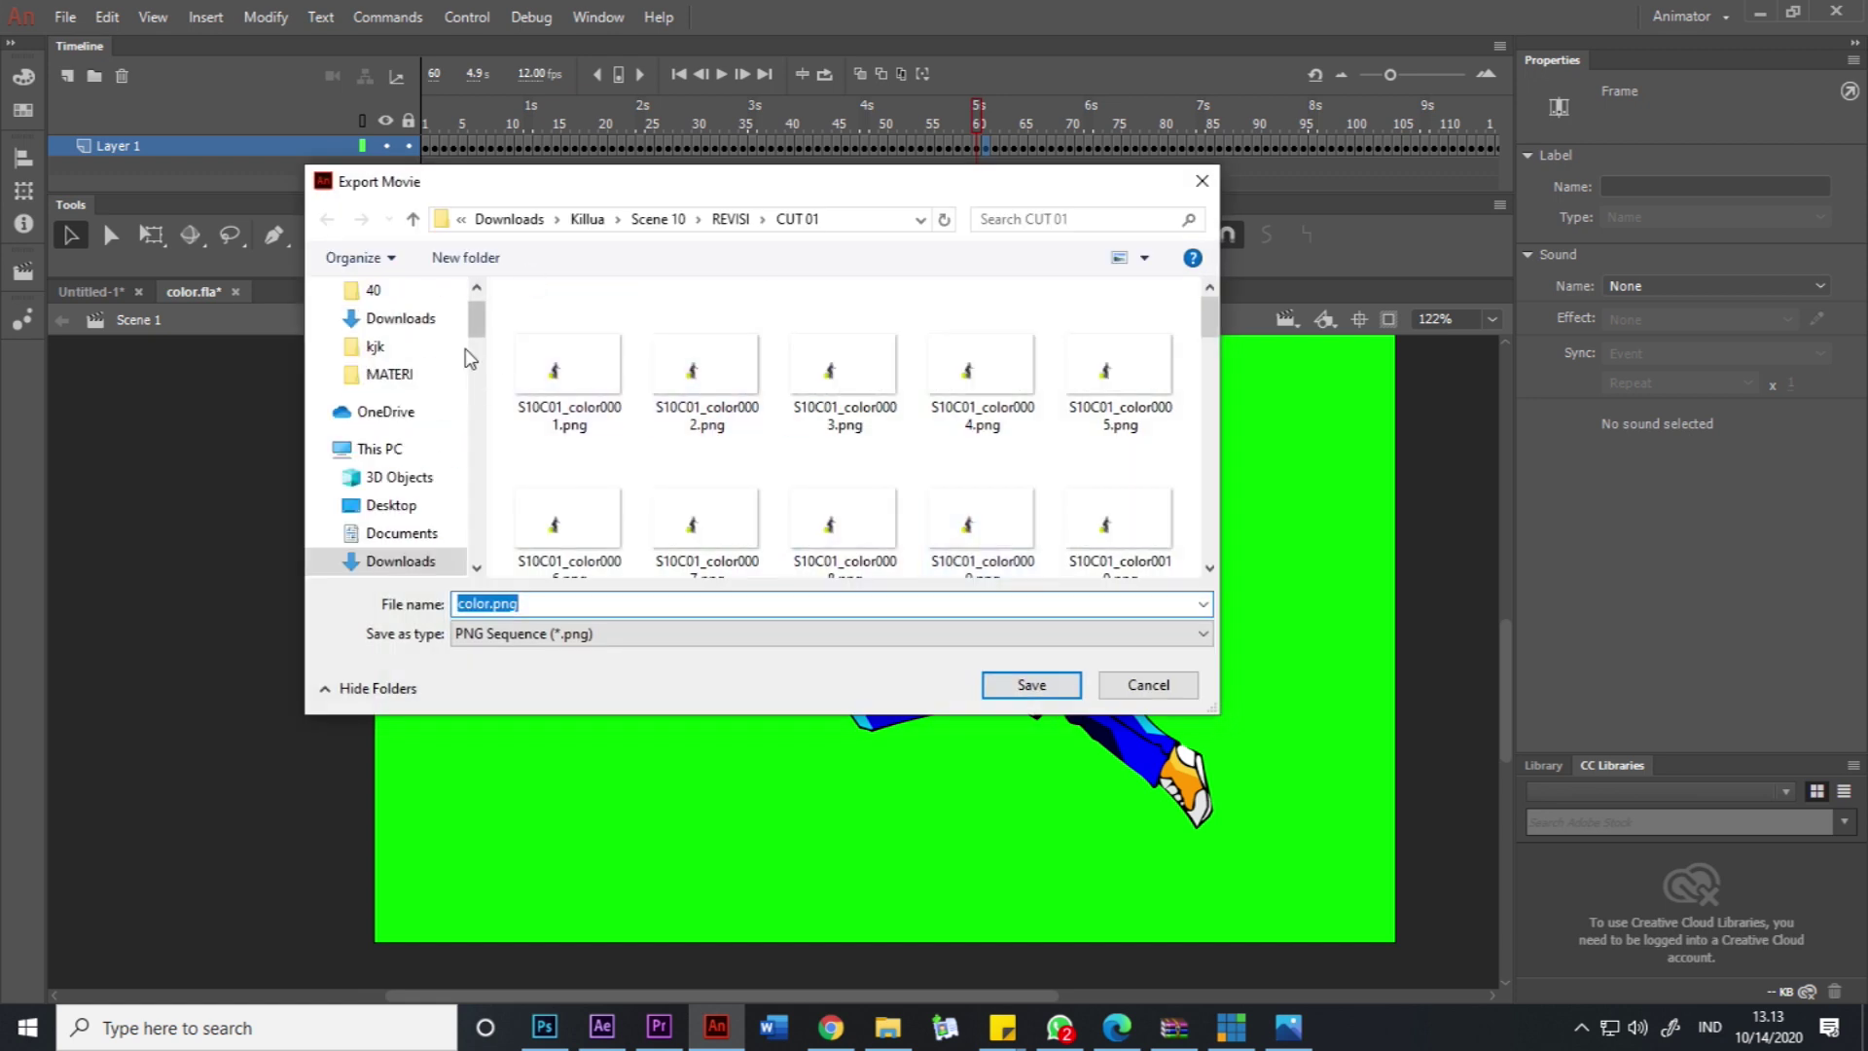
mouse_move(475, 329)
mouse_down()
mouse_move(475, 438)
mouse_move(475, 346)
mouse_up()
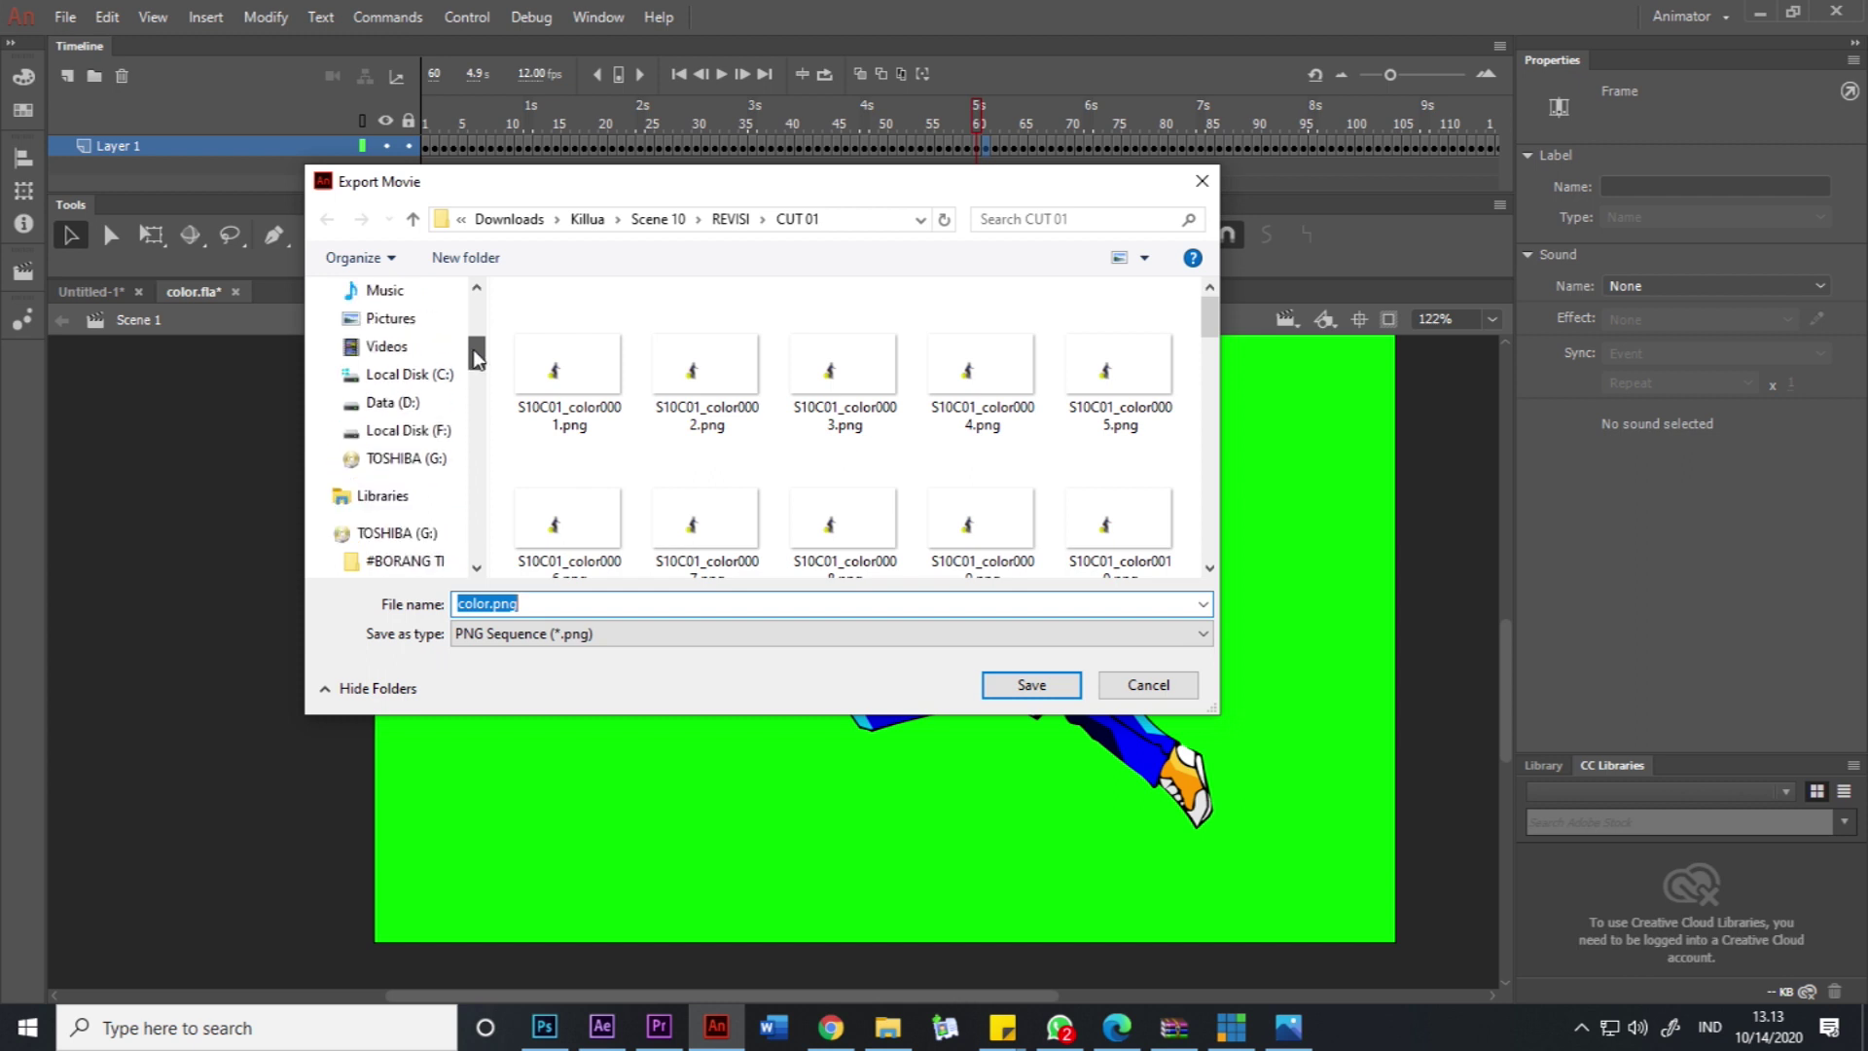
click(392, 401)
click(466, 257)
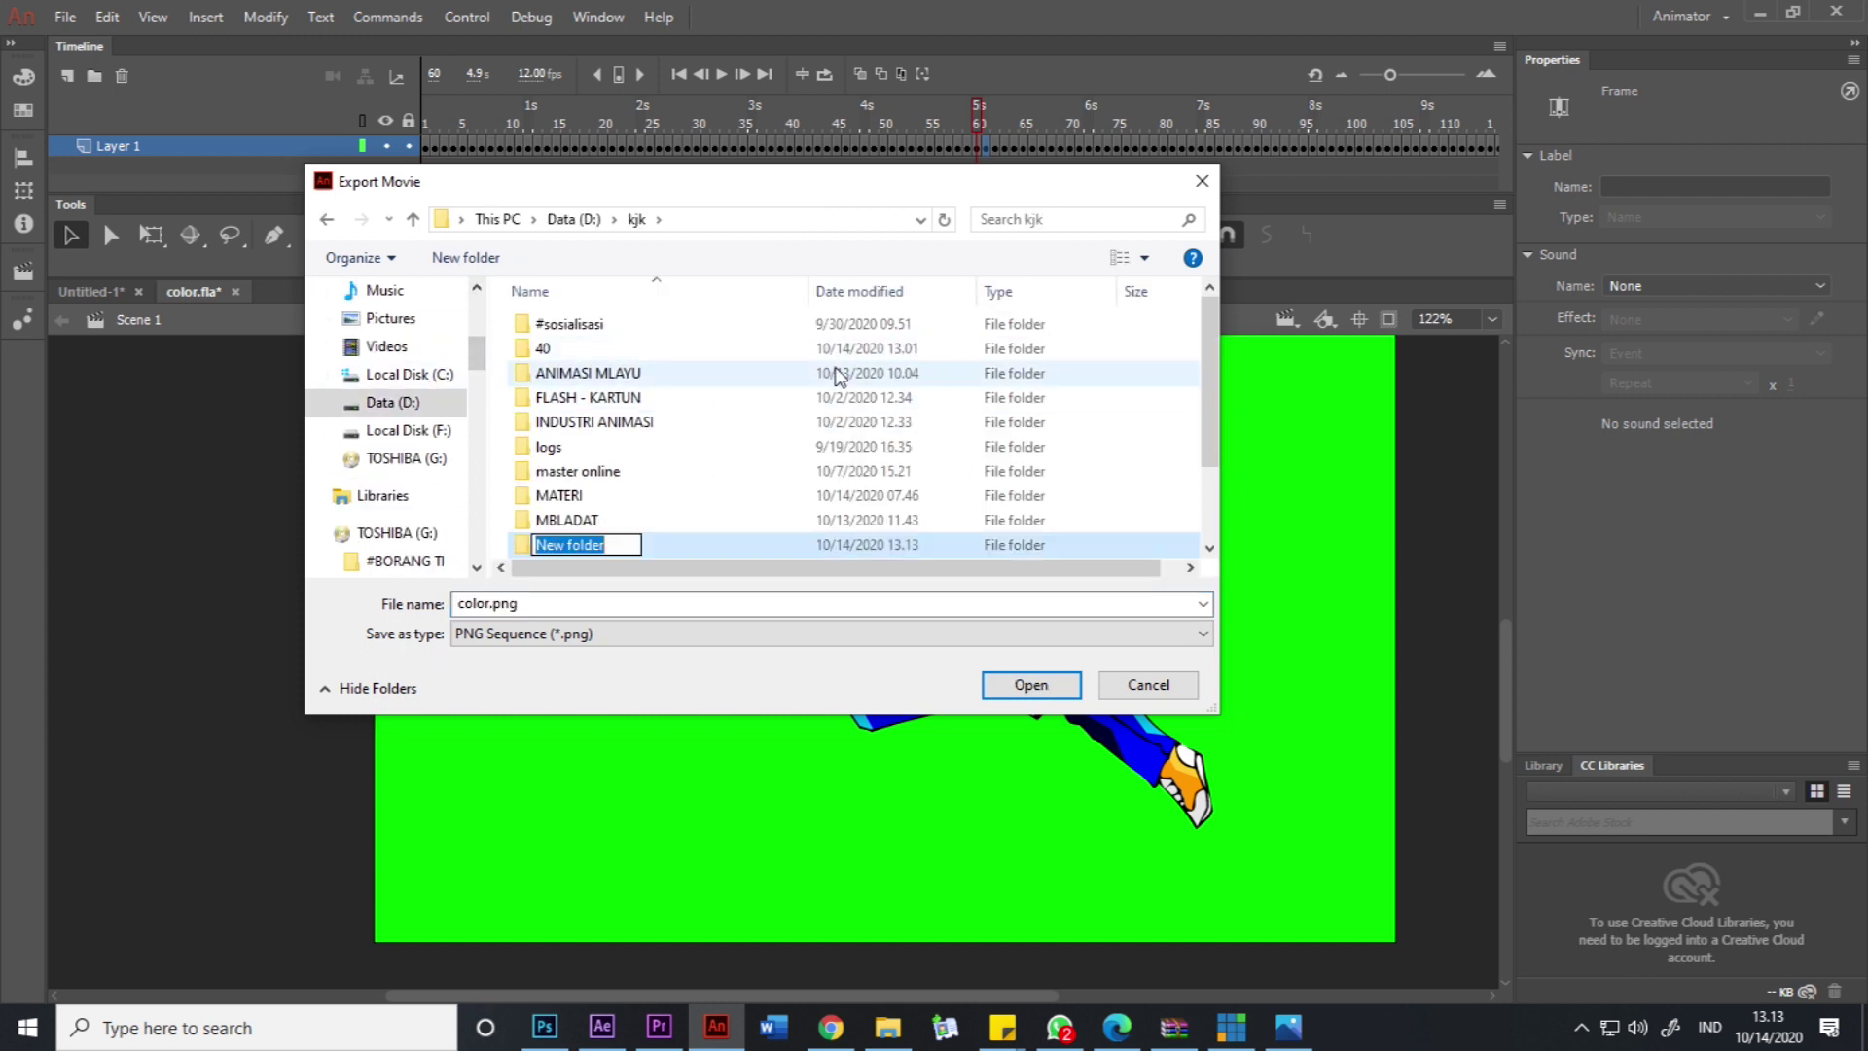
key(BackSpace)
text(WUUSSHH)
key(Return)
key(Return)
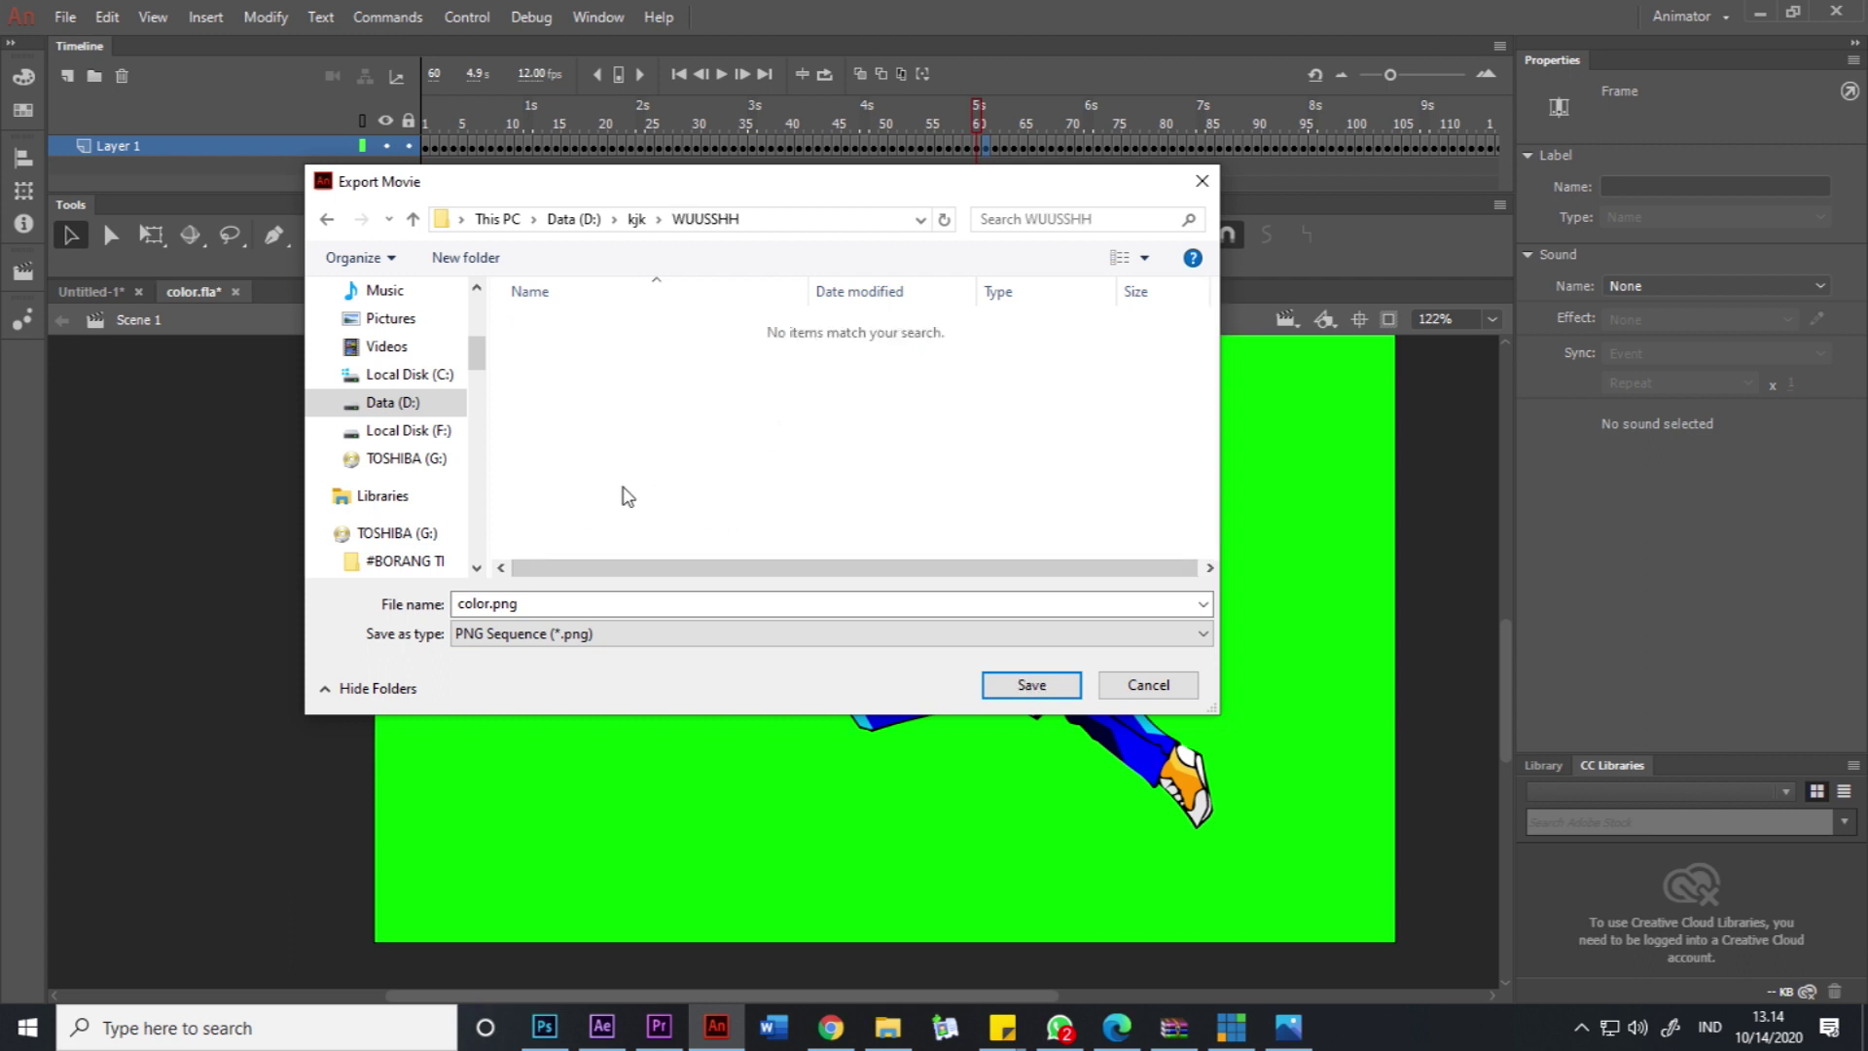
Export the animation as a PNG sequence named color.png, 720 × 576 pixels at 72 dpi, full document size, 32 bit, with smoothing.
click(540, 601)
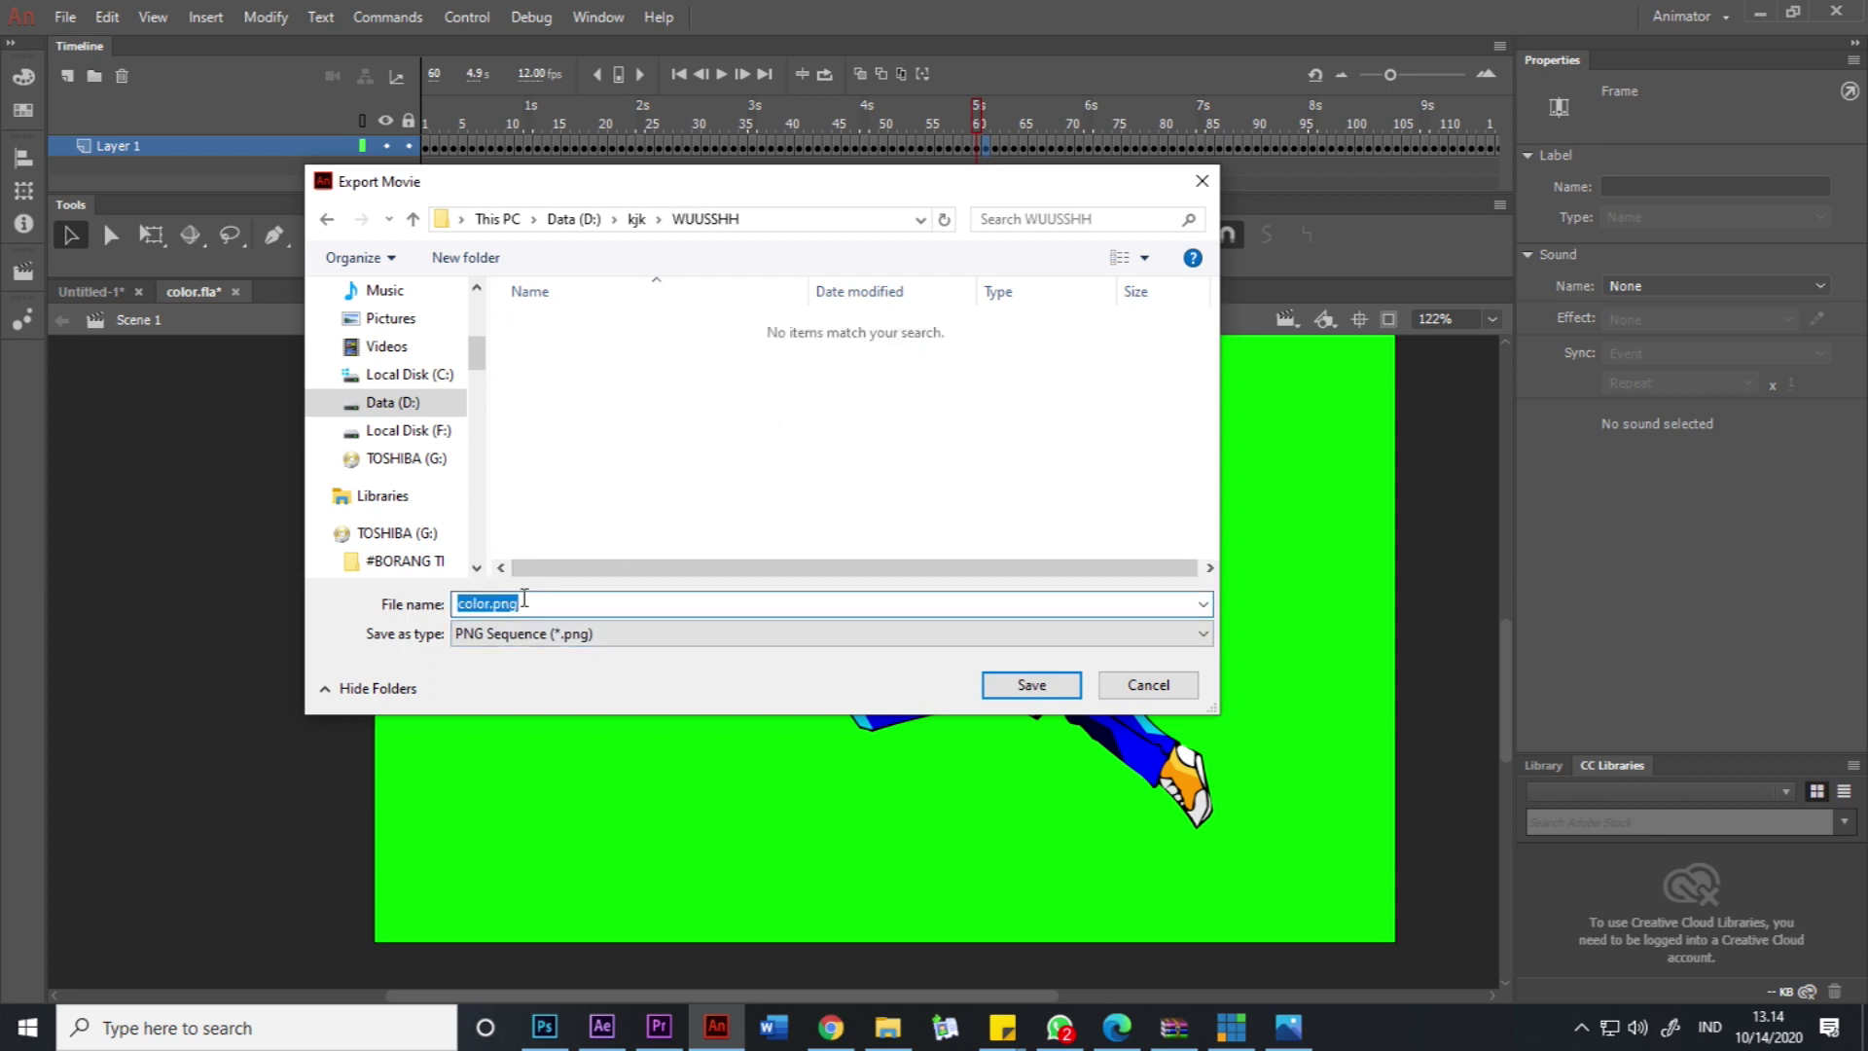
click(538, 605)
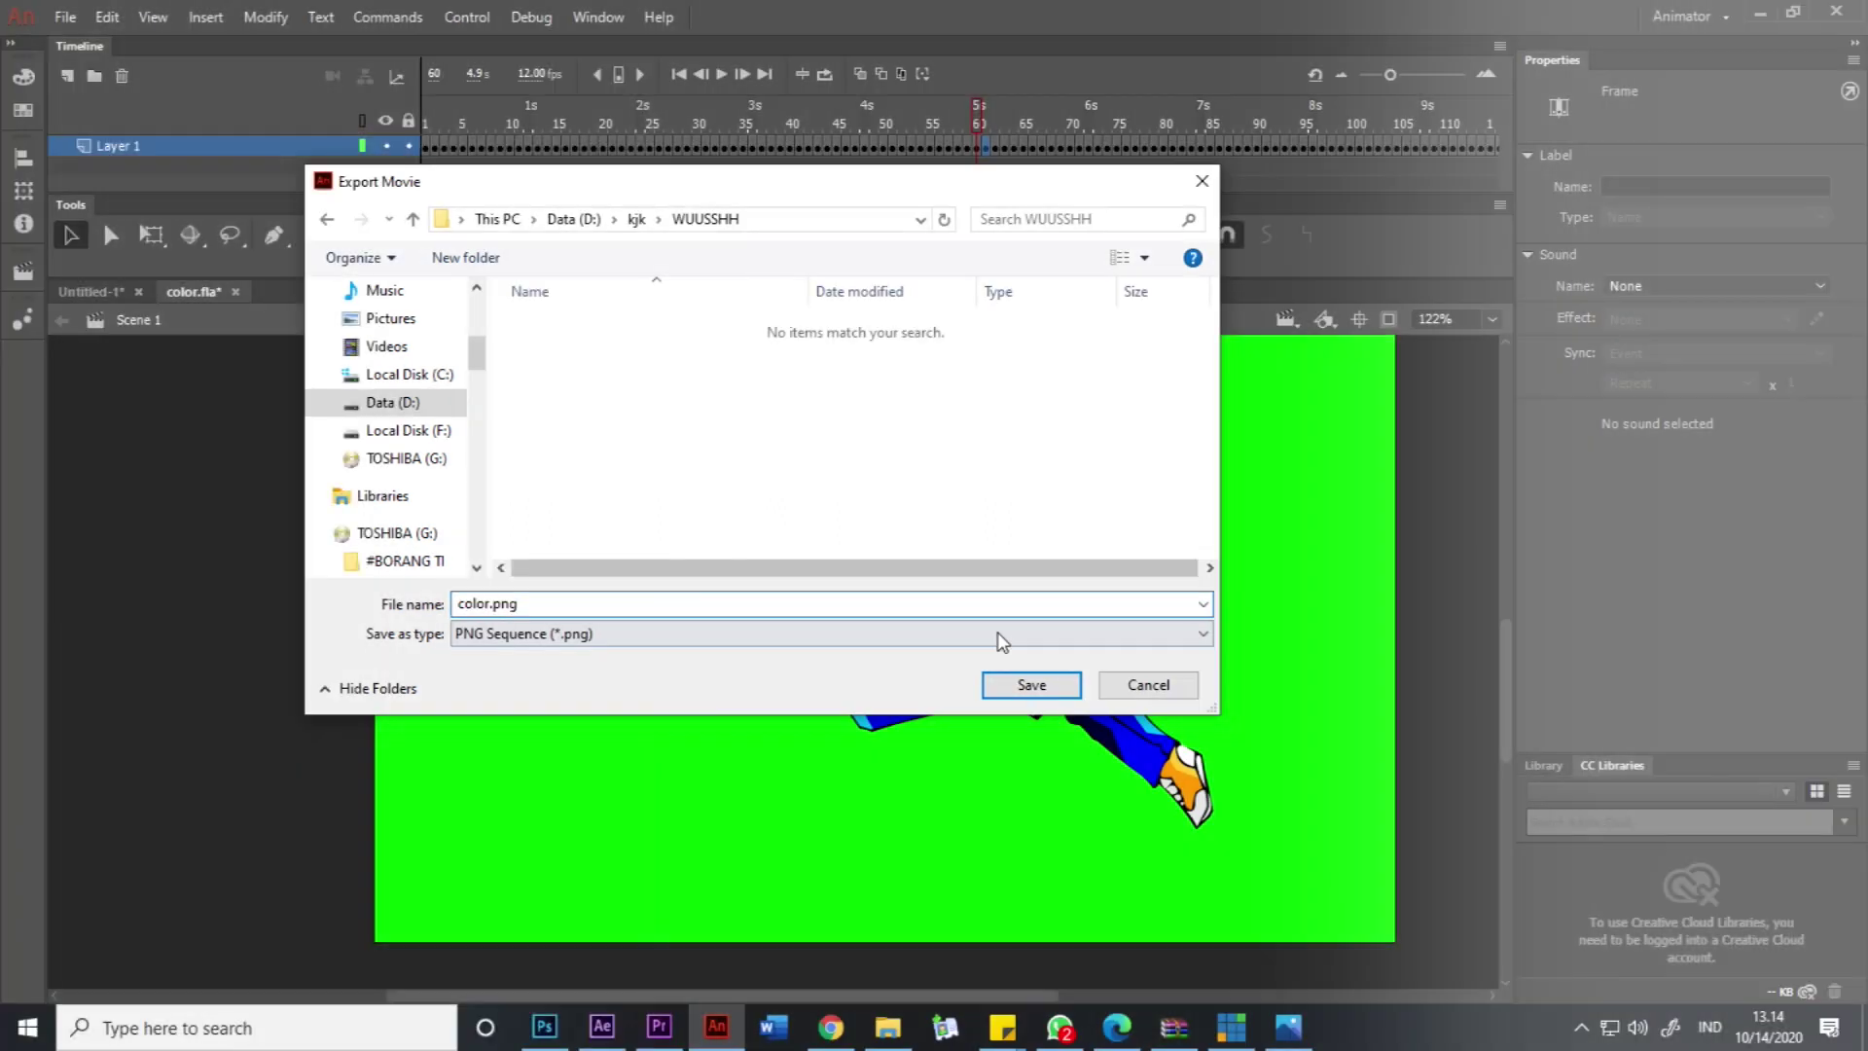
click(1028, 686)
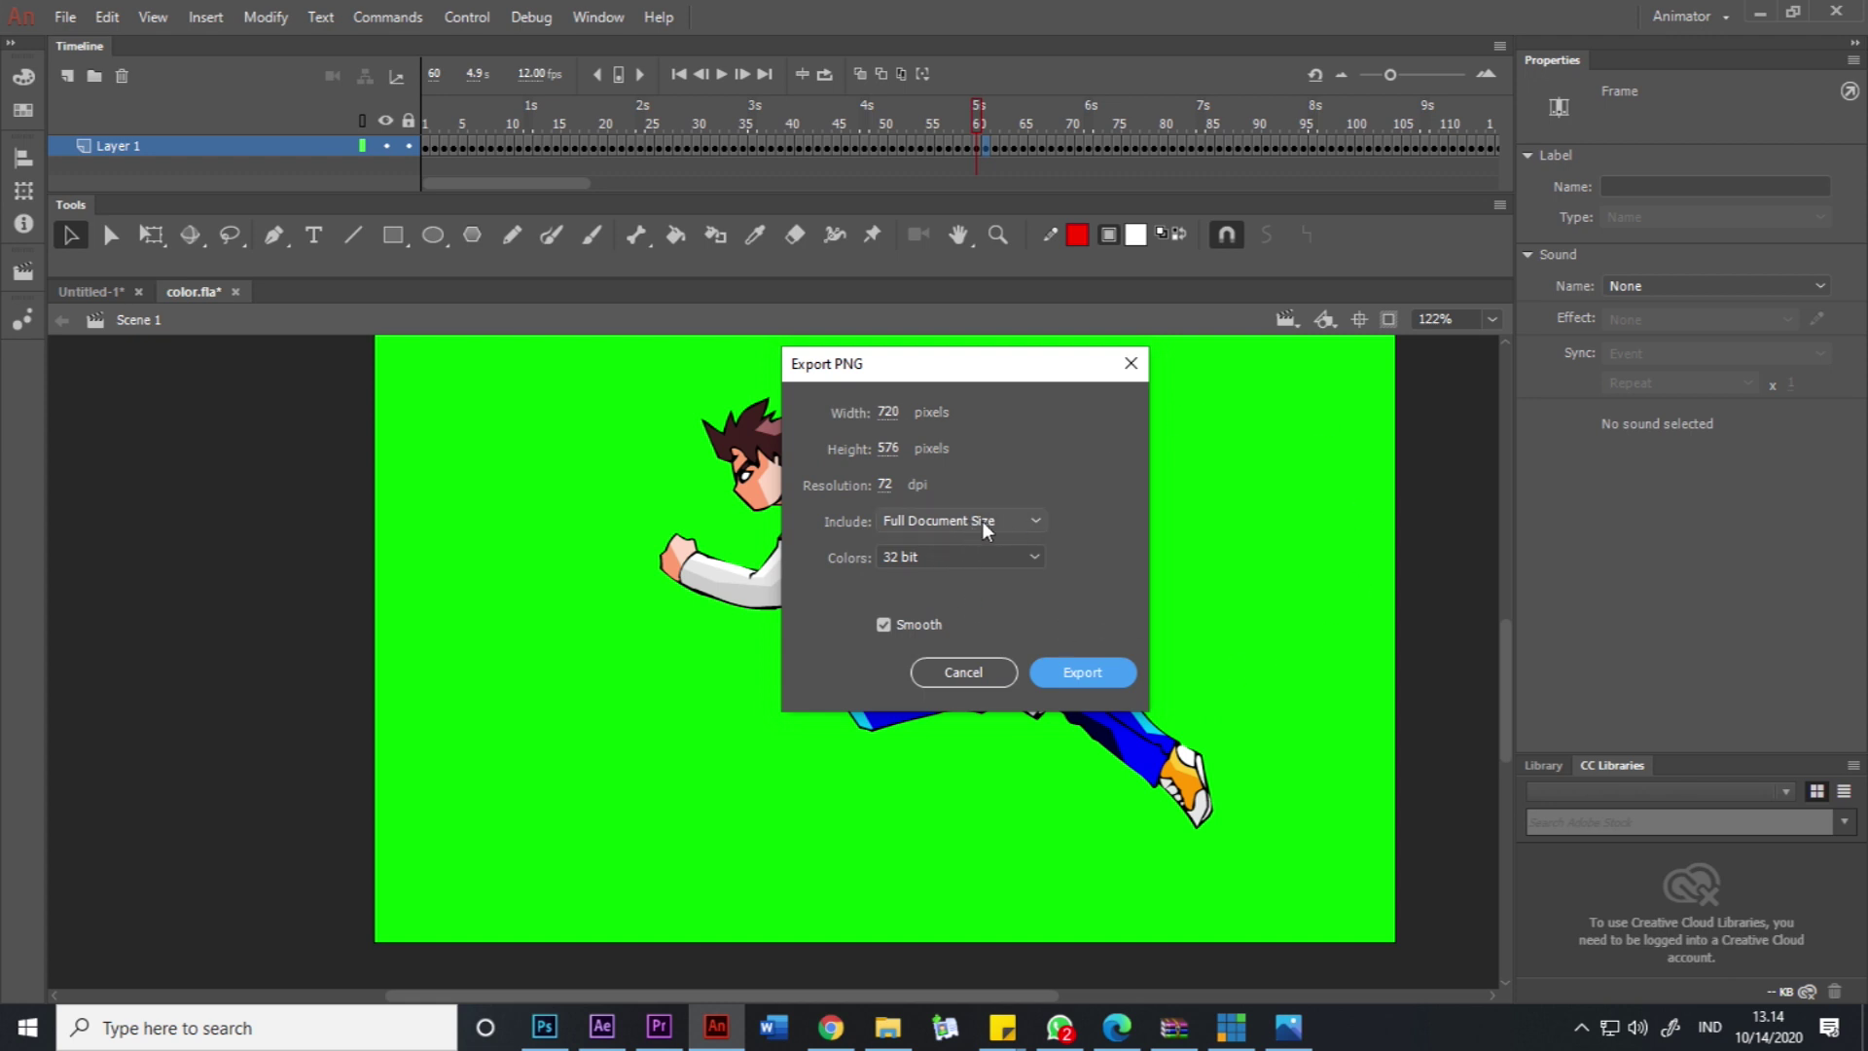
click(1103, 672)
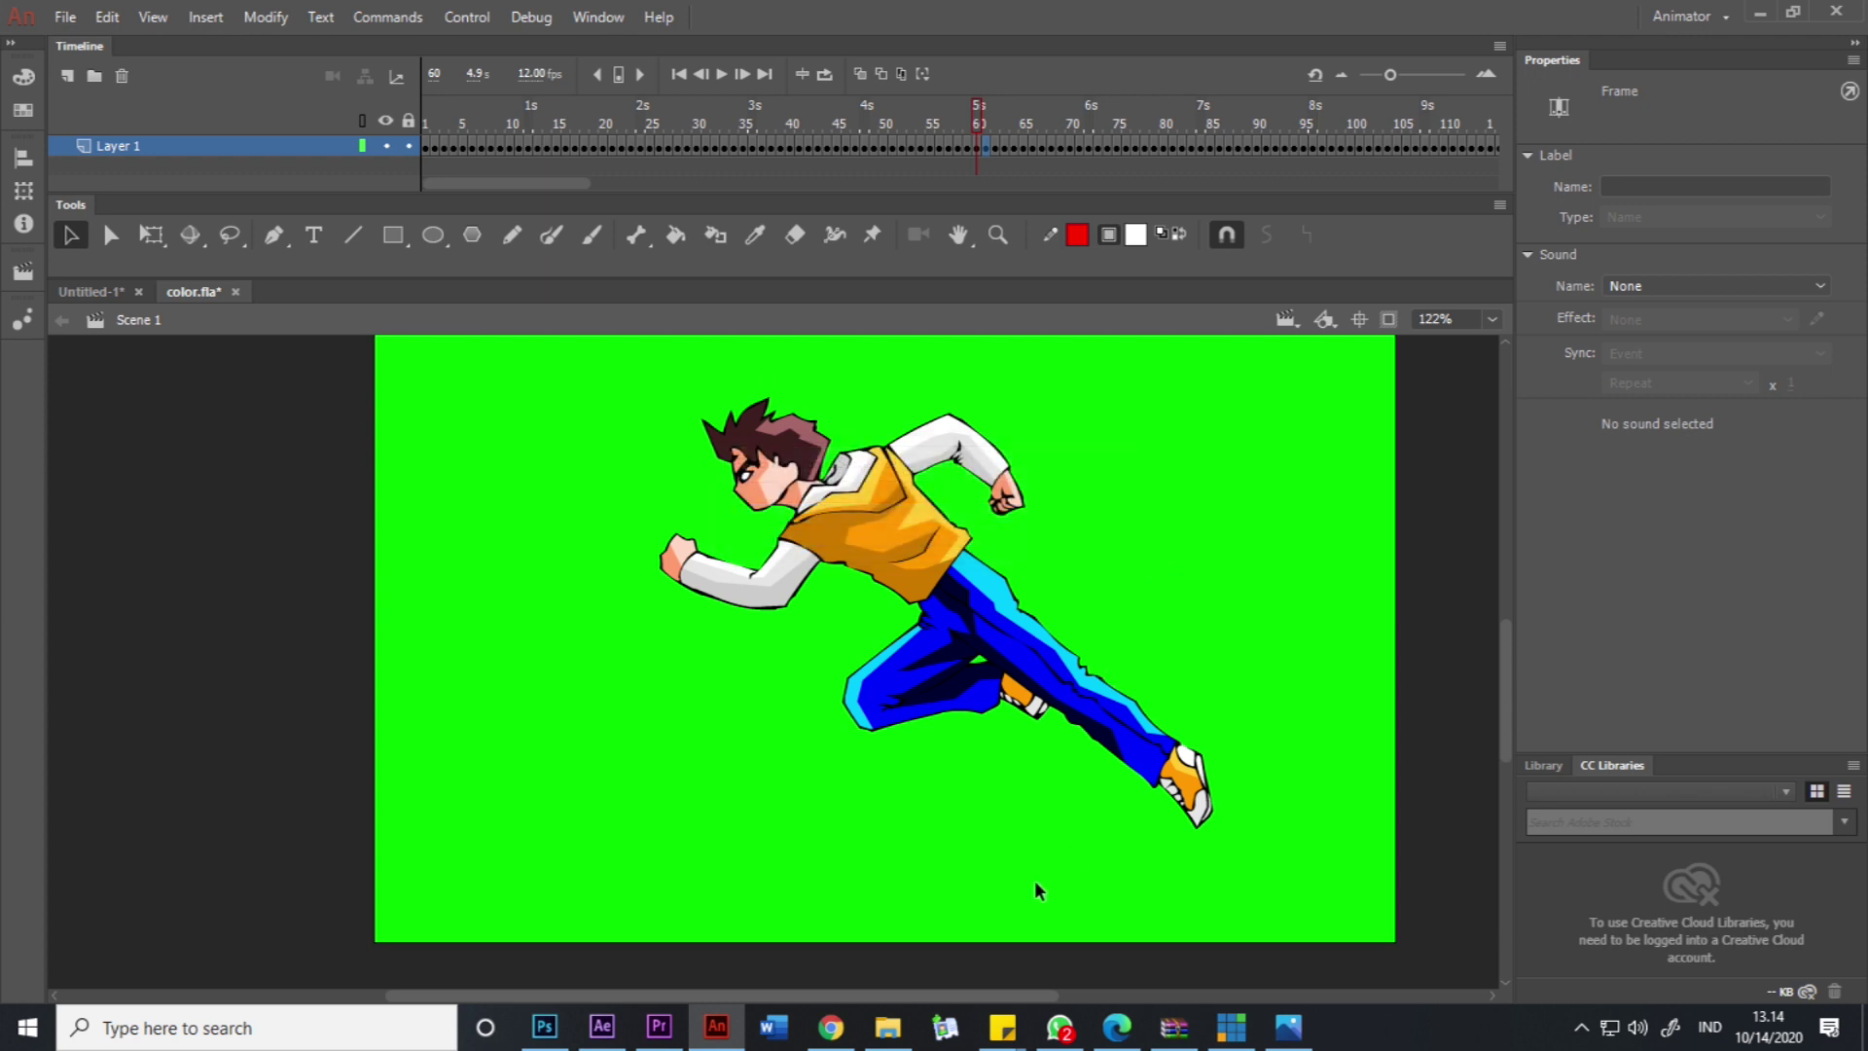
Switch to File Explorer and look through the exported PNG sequence in the WUUSSHH folder from first to last image.
click(888, 1026)
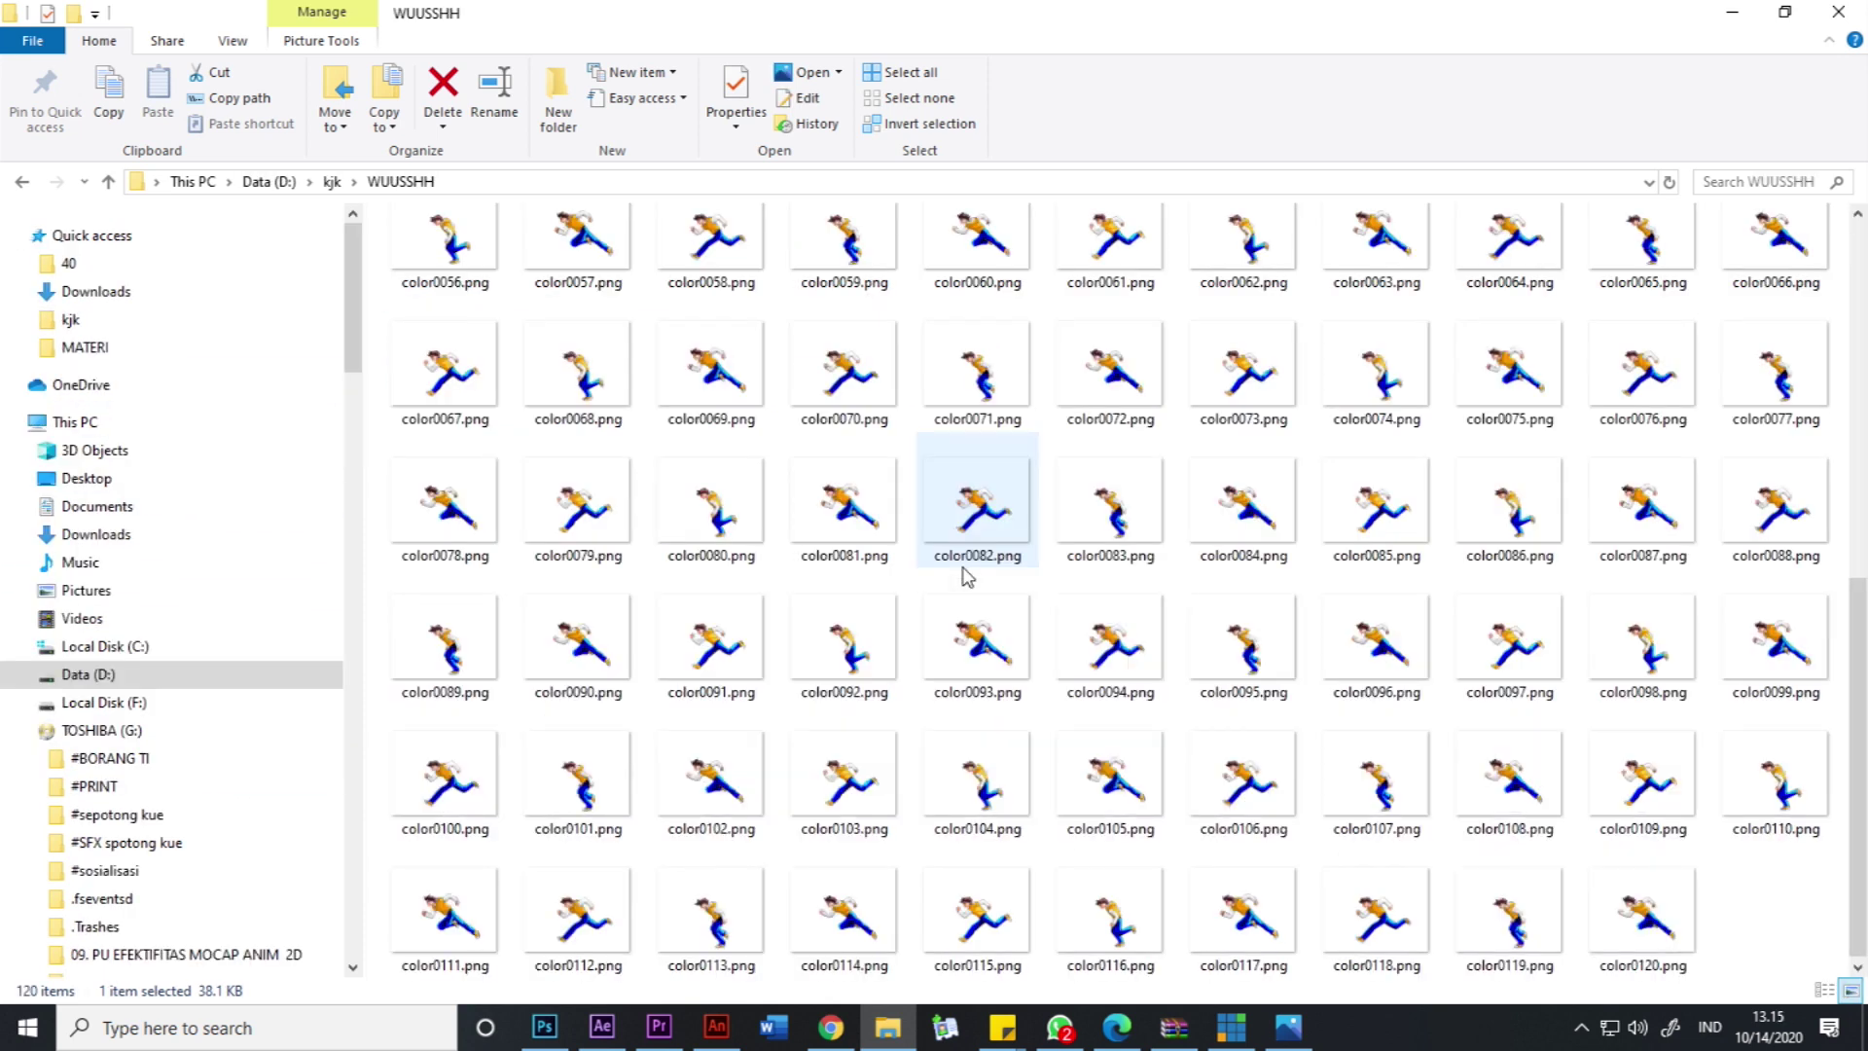
click(1642, 910)
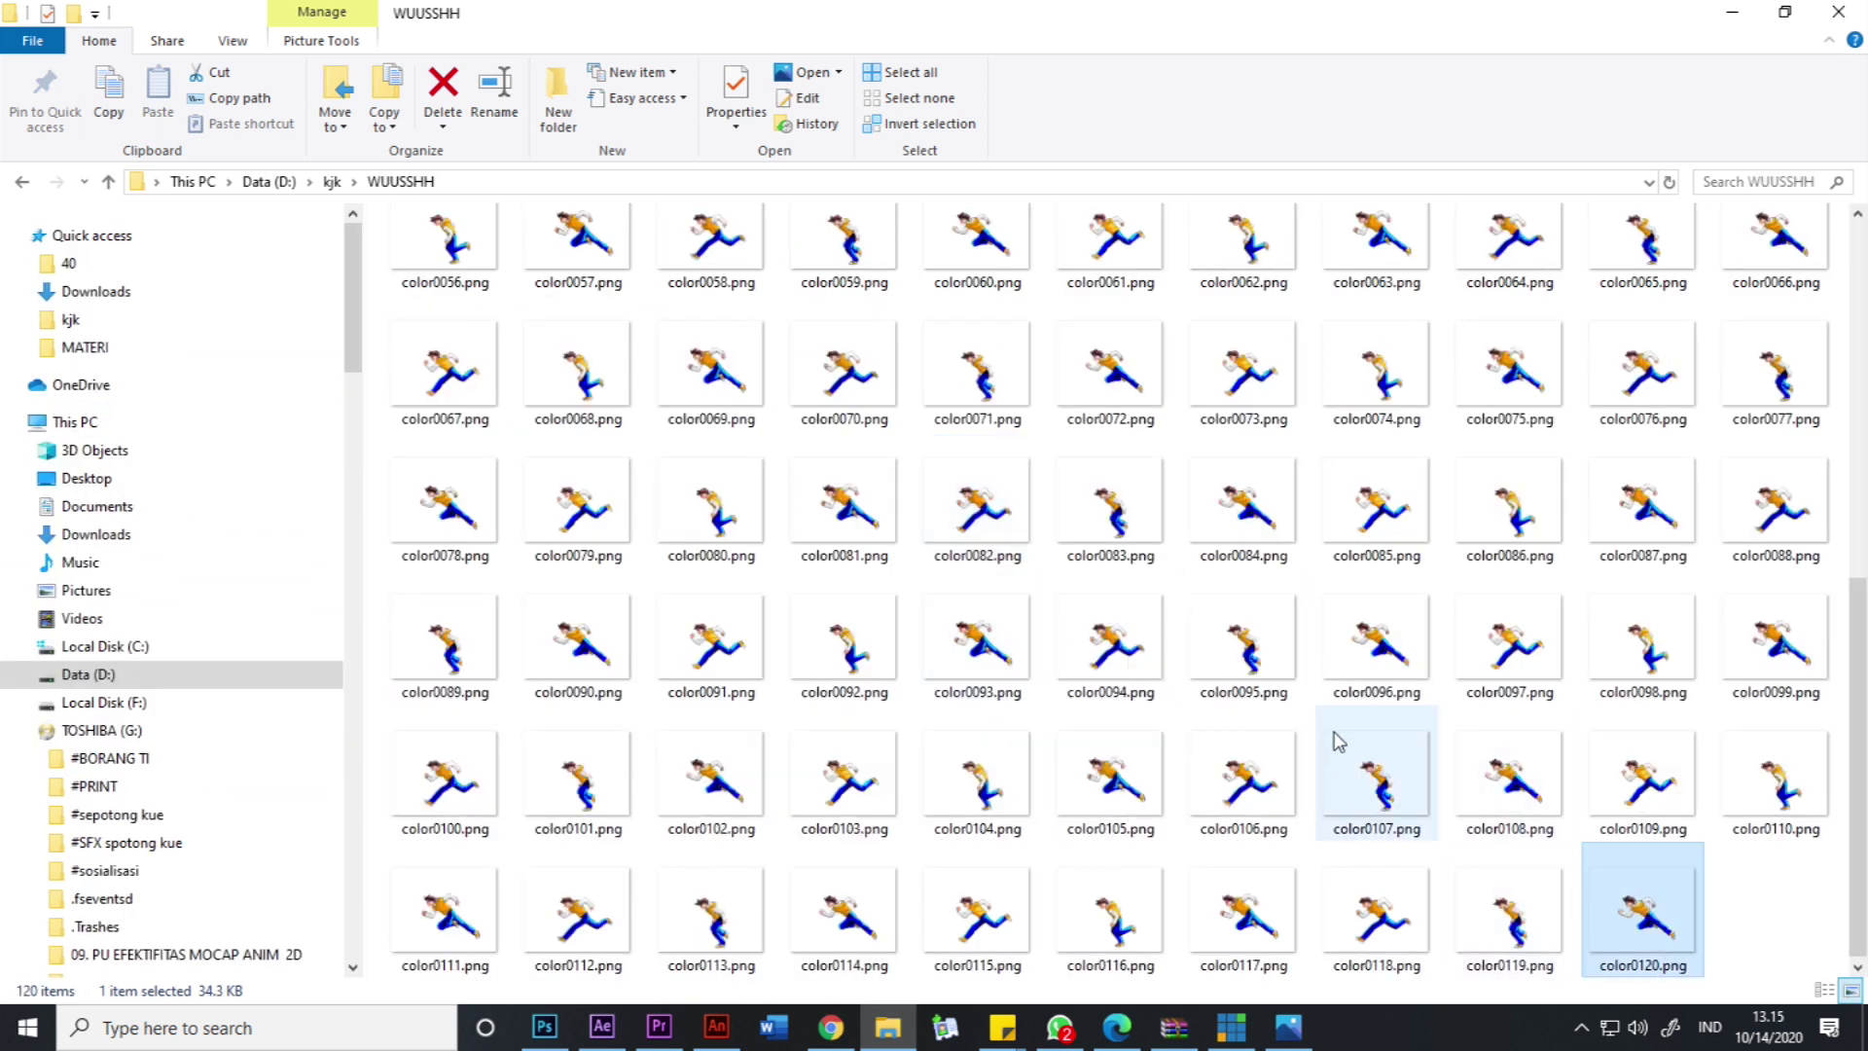
scroll(1343, 744, up, 5)
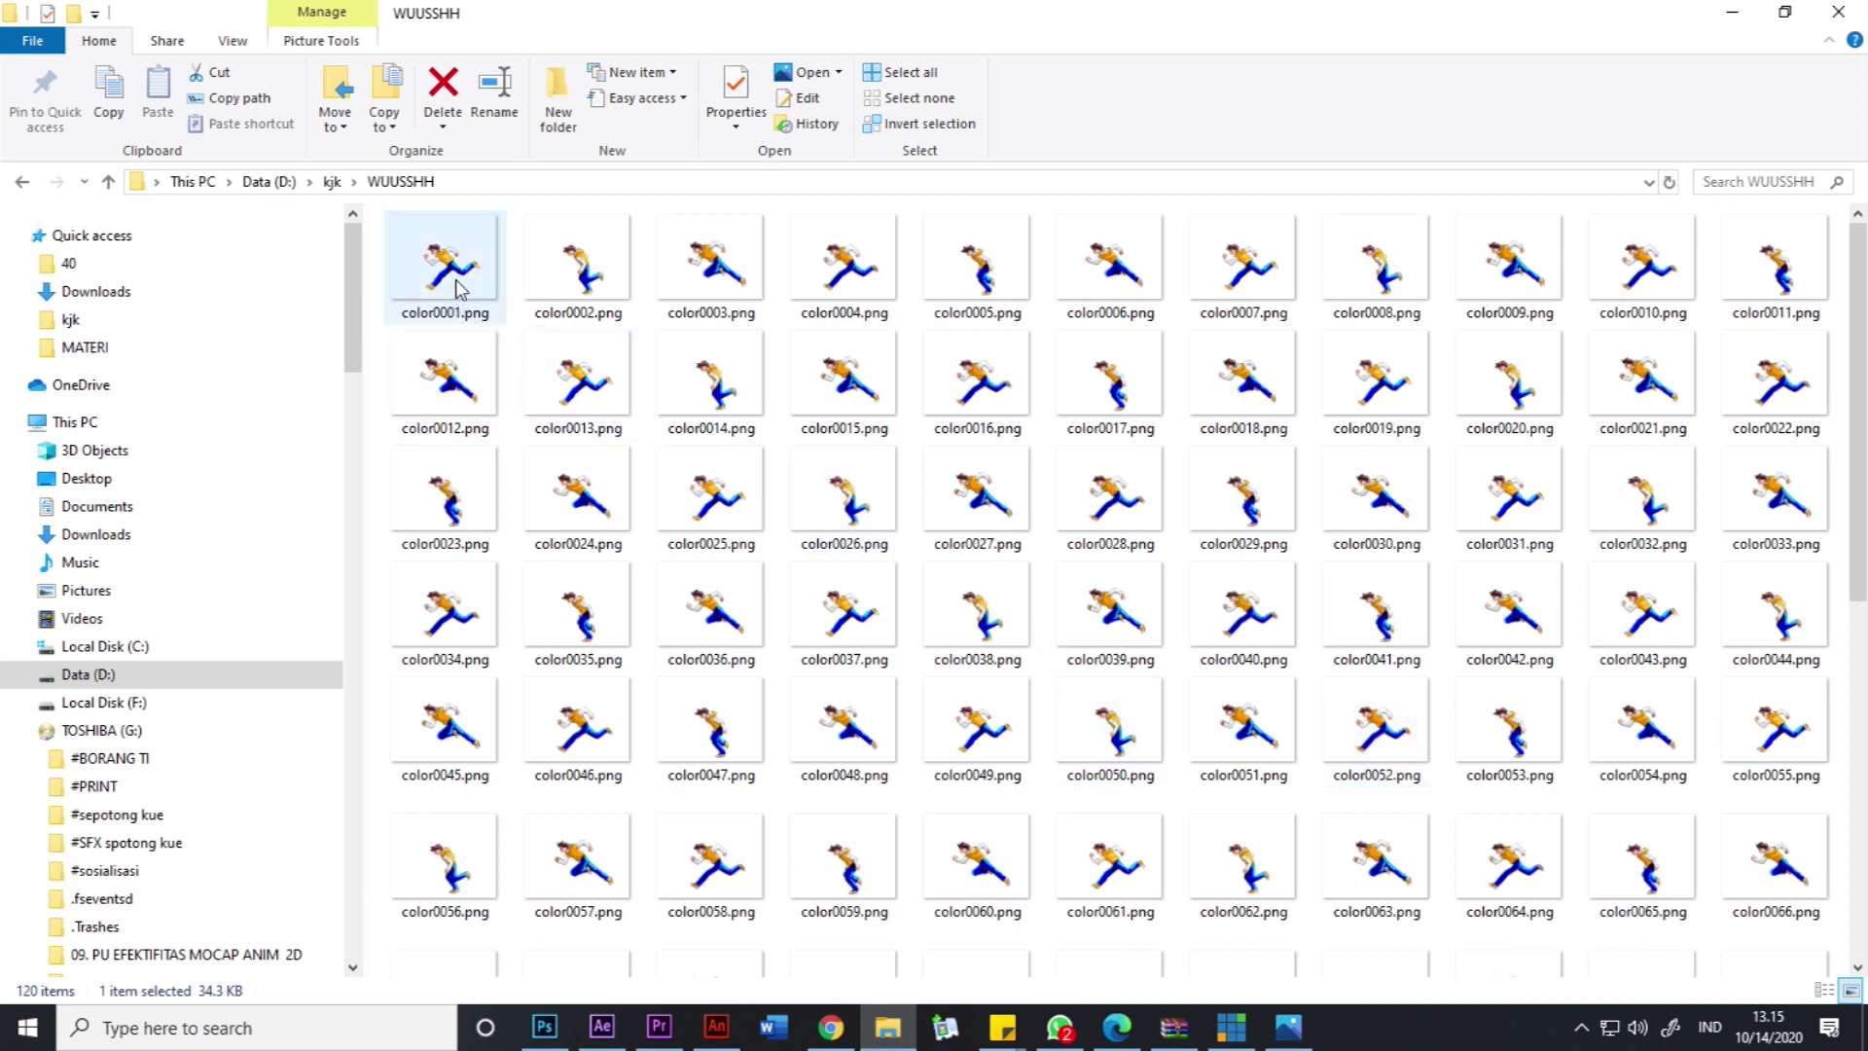
scroll(1313, 586, down, 5)
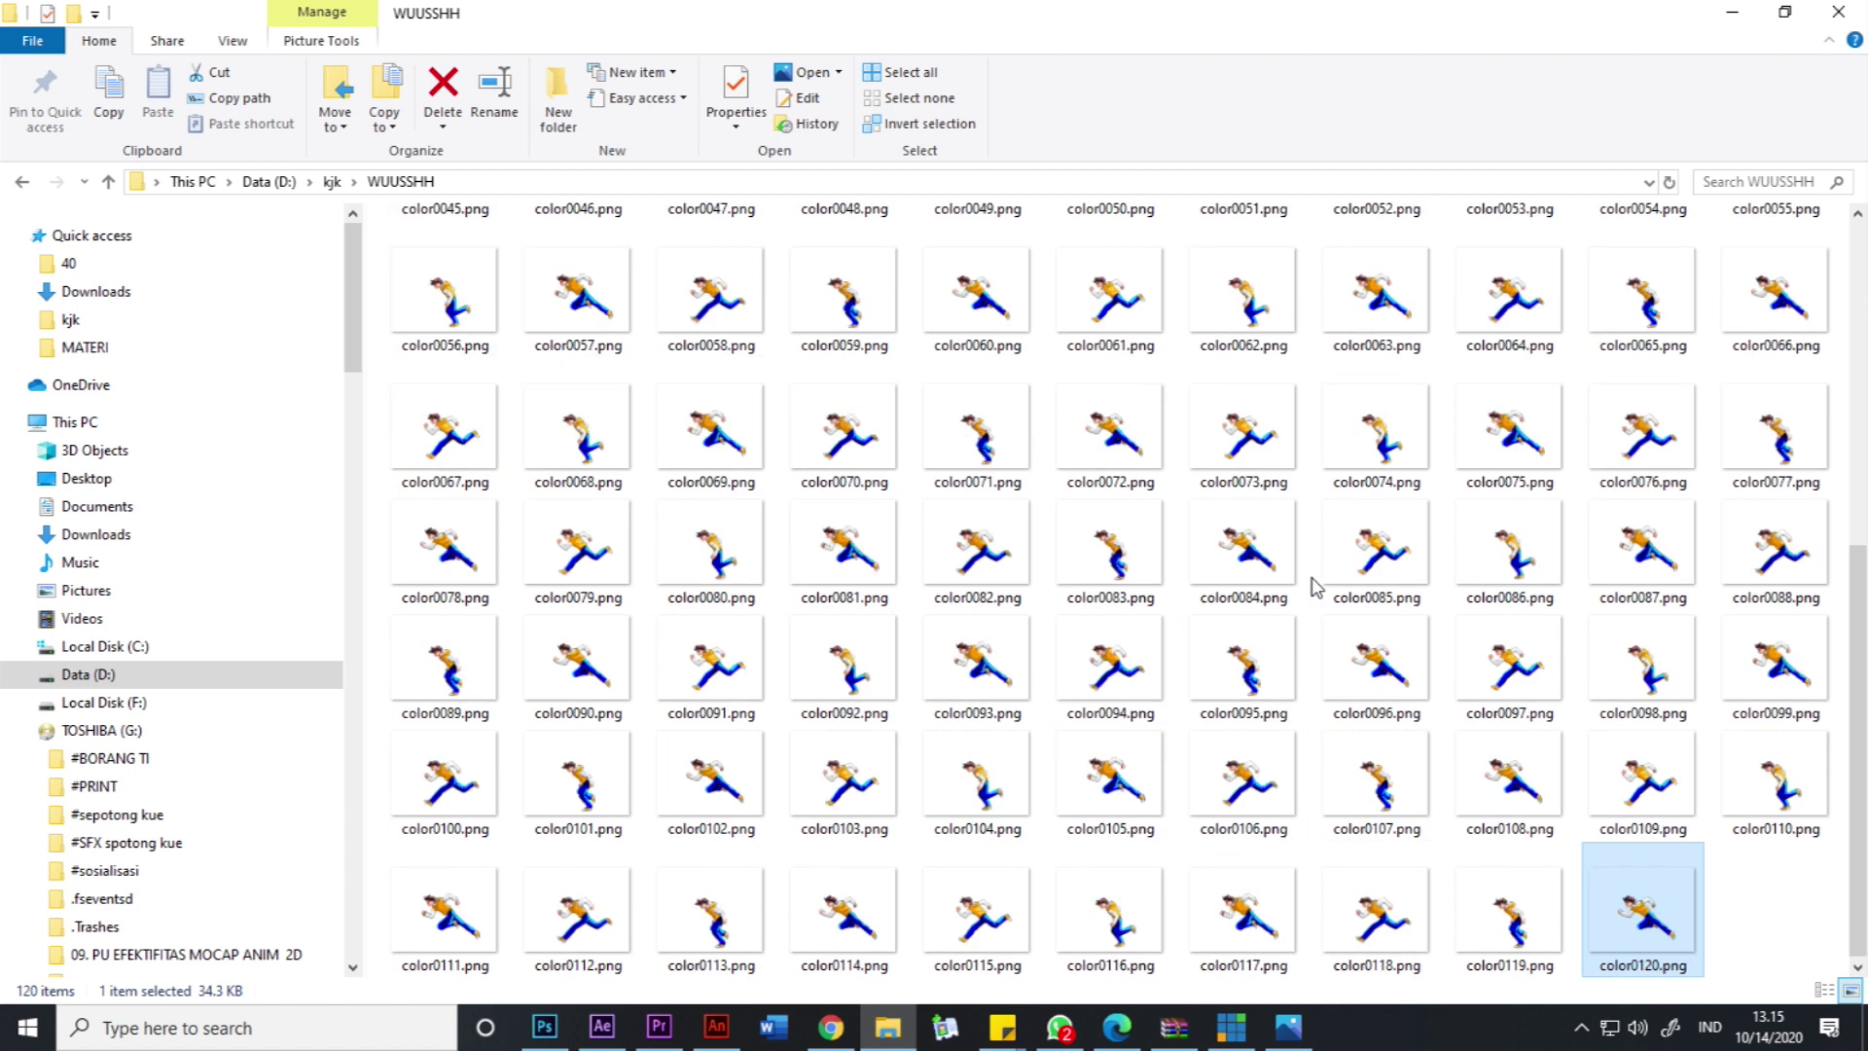
scroll(1313, 586, up, 5)
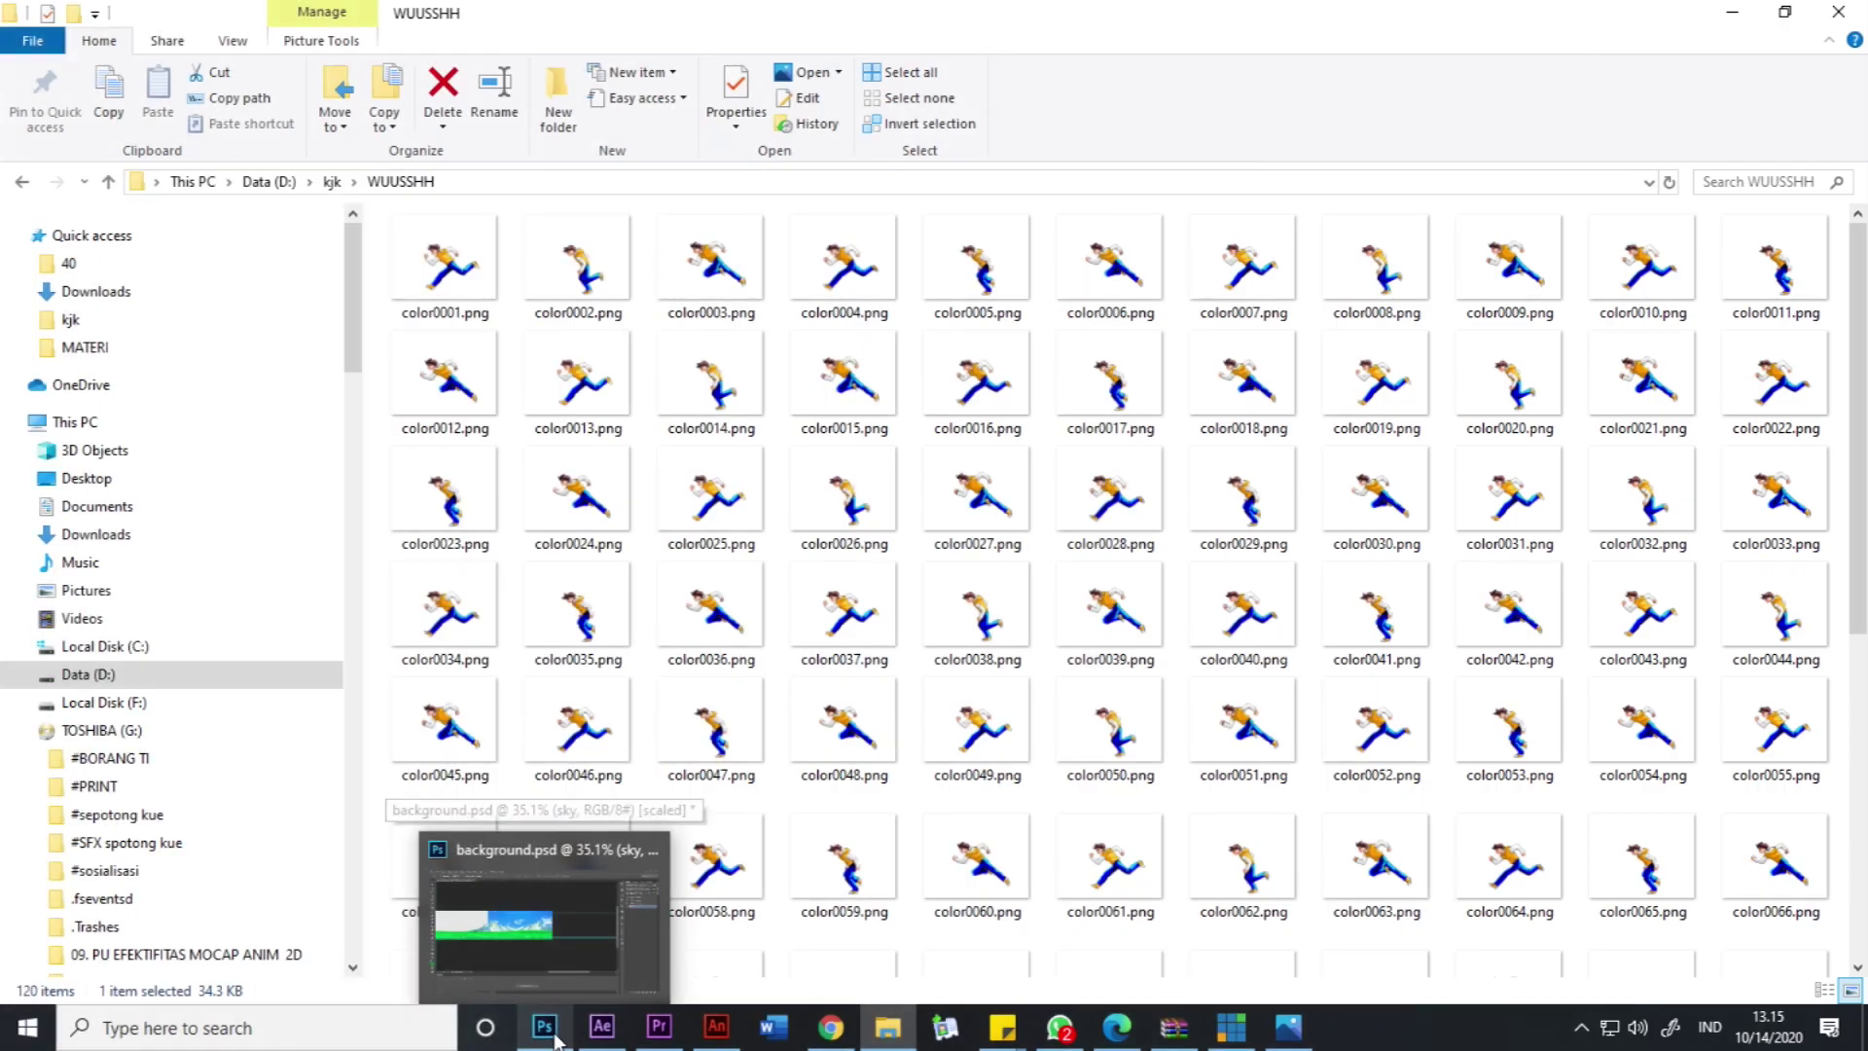
Switch to Photoshop and examine background.psd by hiding its upper layers and showing mountain, ground and rumput again one by one.
click(539, 934)
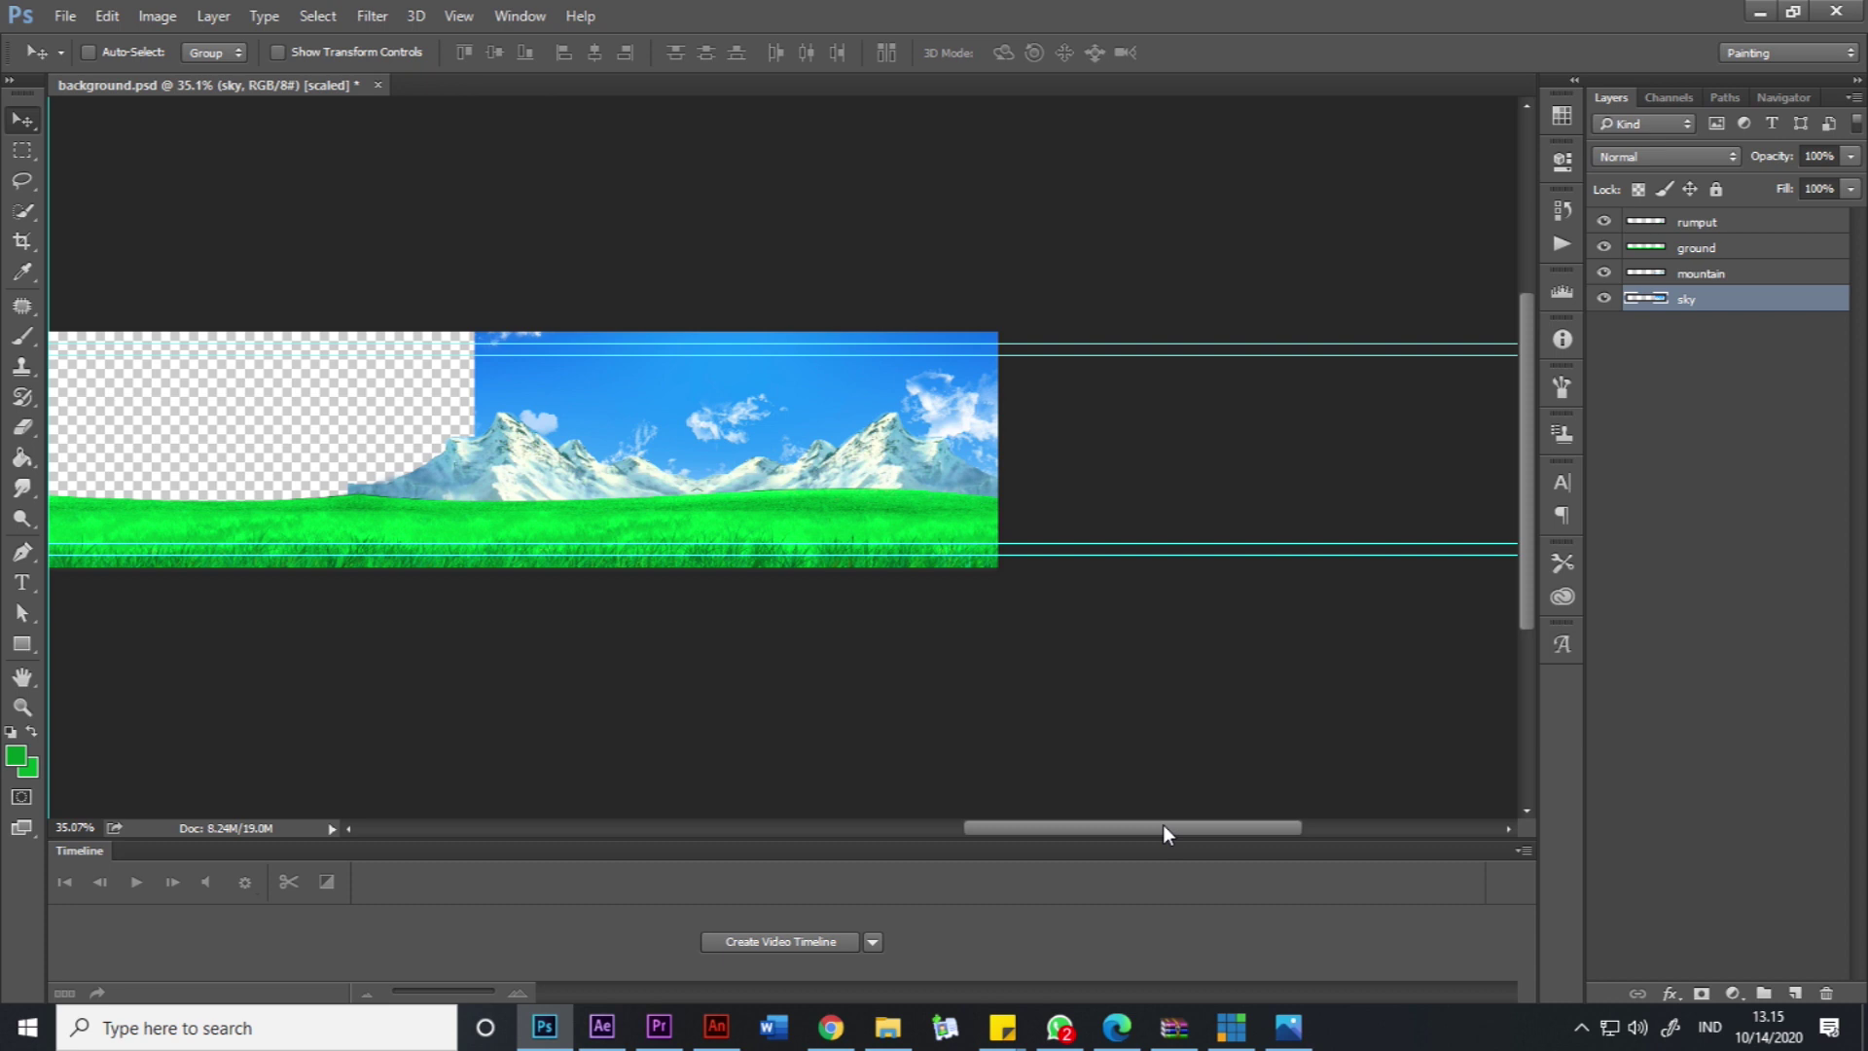
drag(1195, 826, 931, 826)
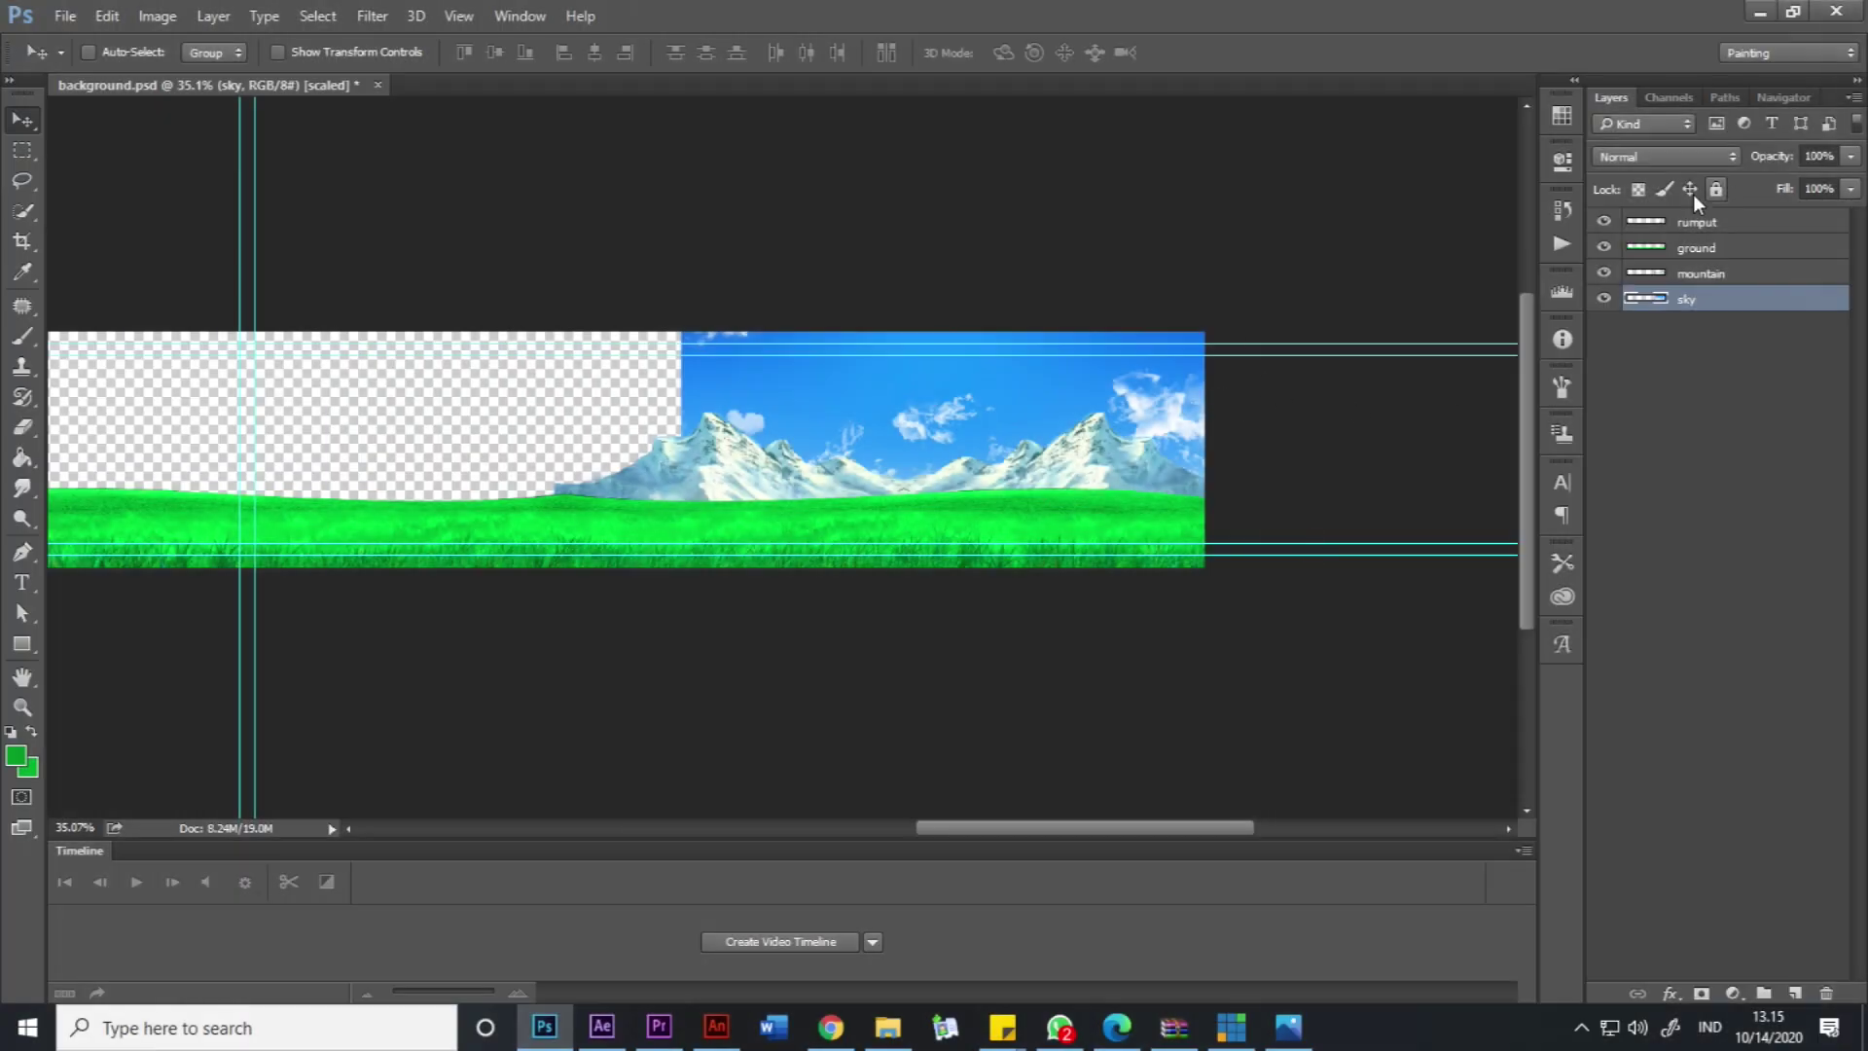
drag(1602, 223, 1597, 300)
click(1604, 301)
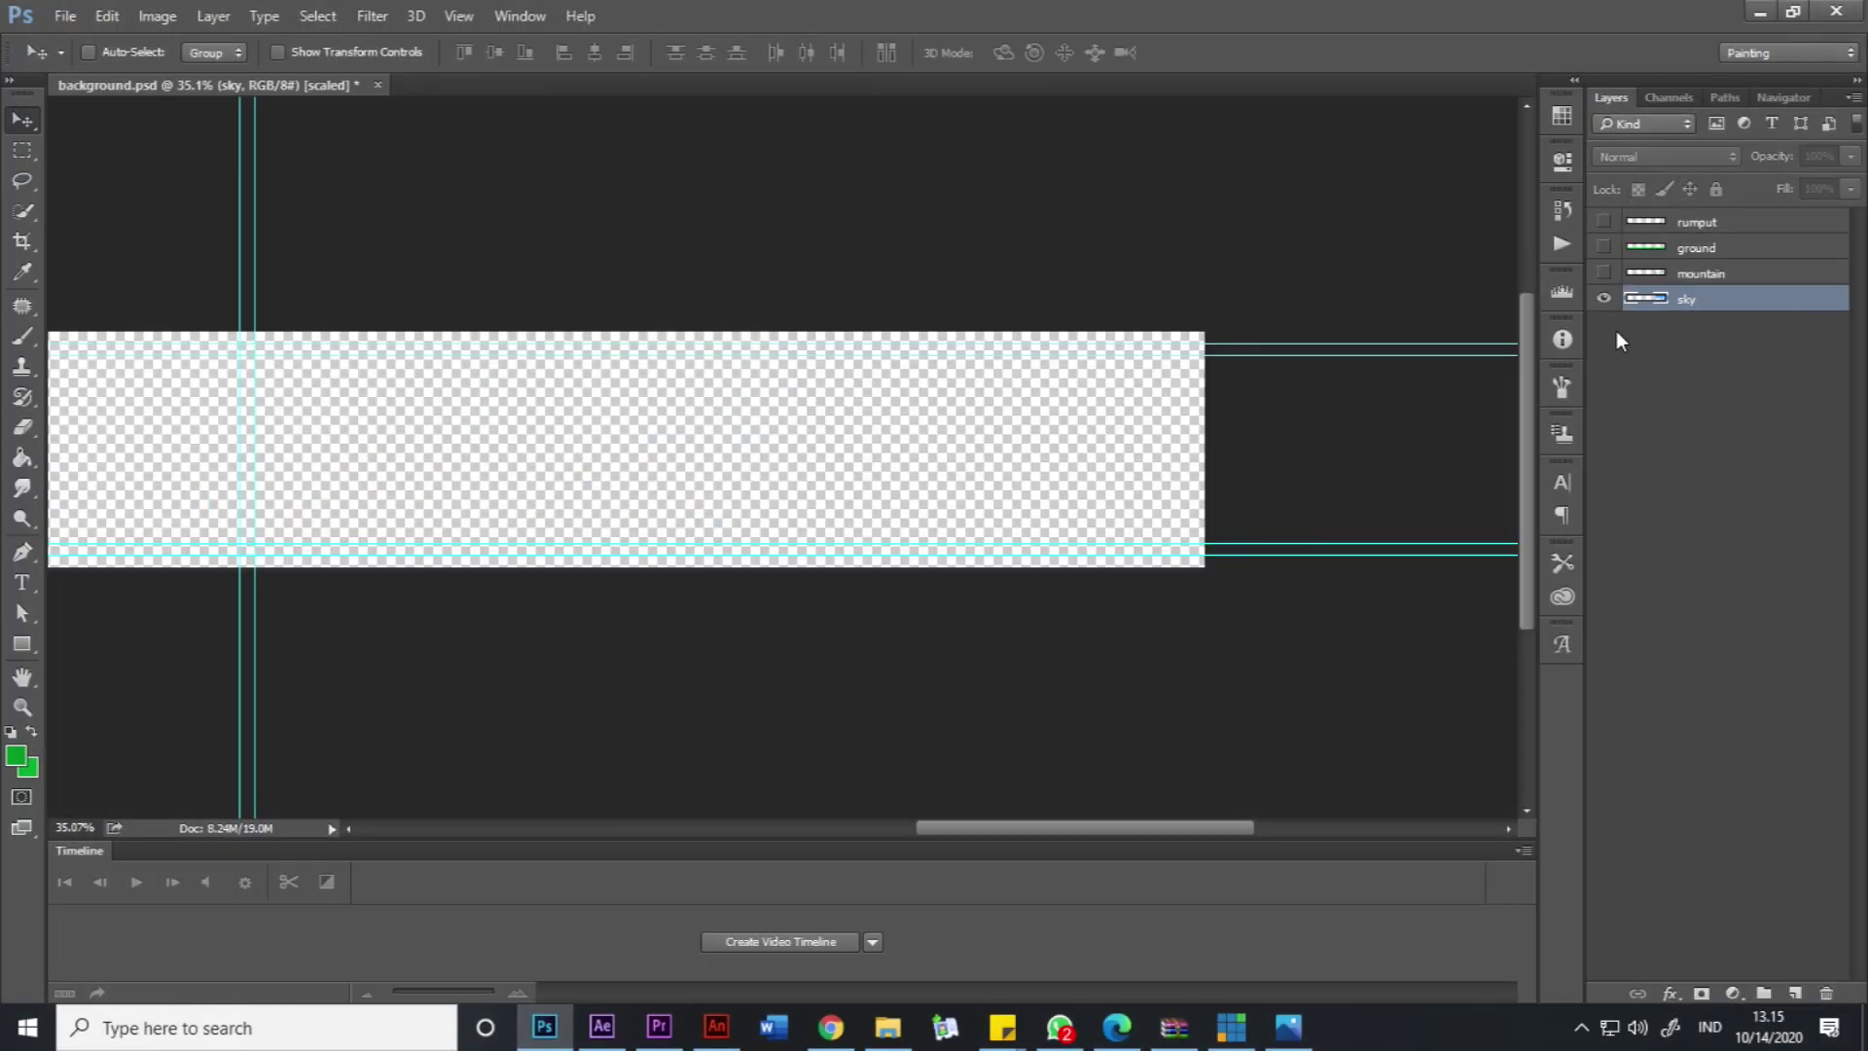
click(1604, 273)
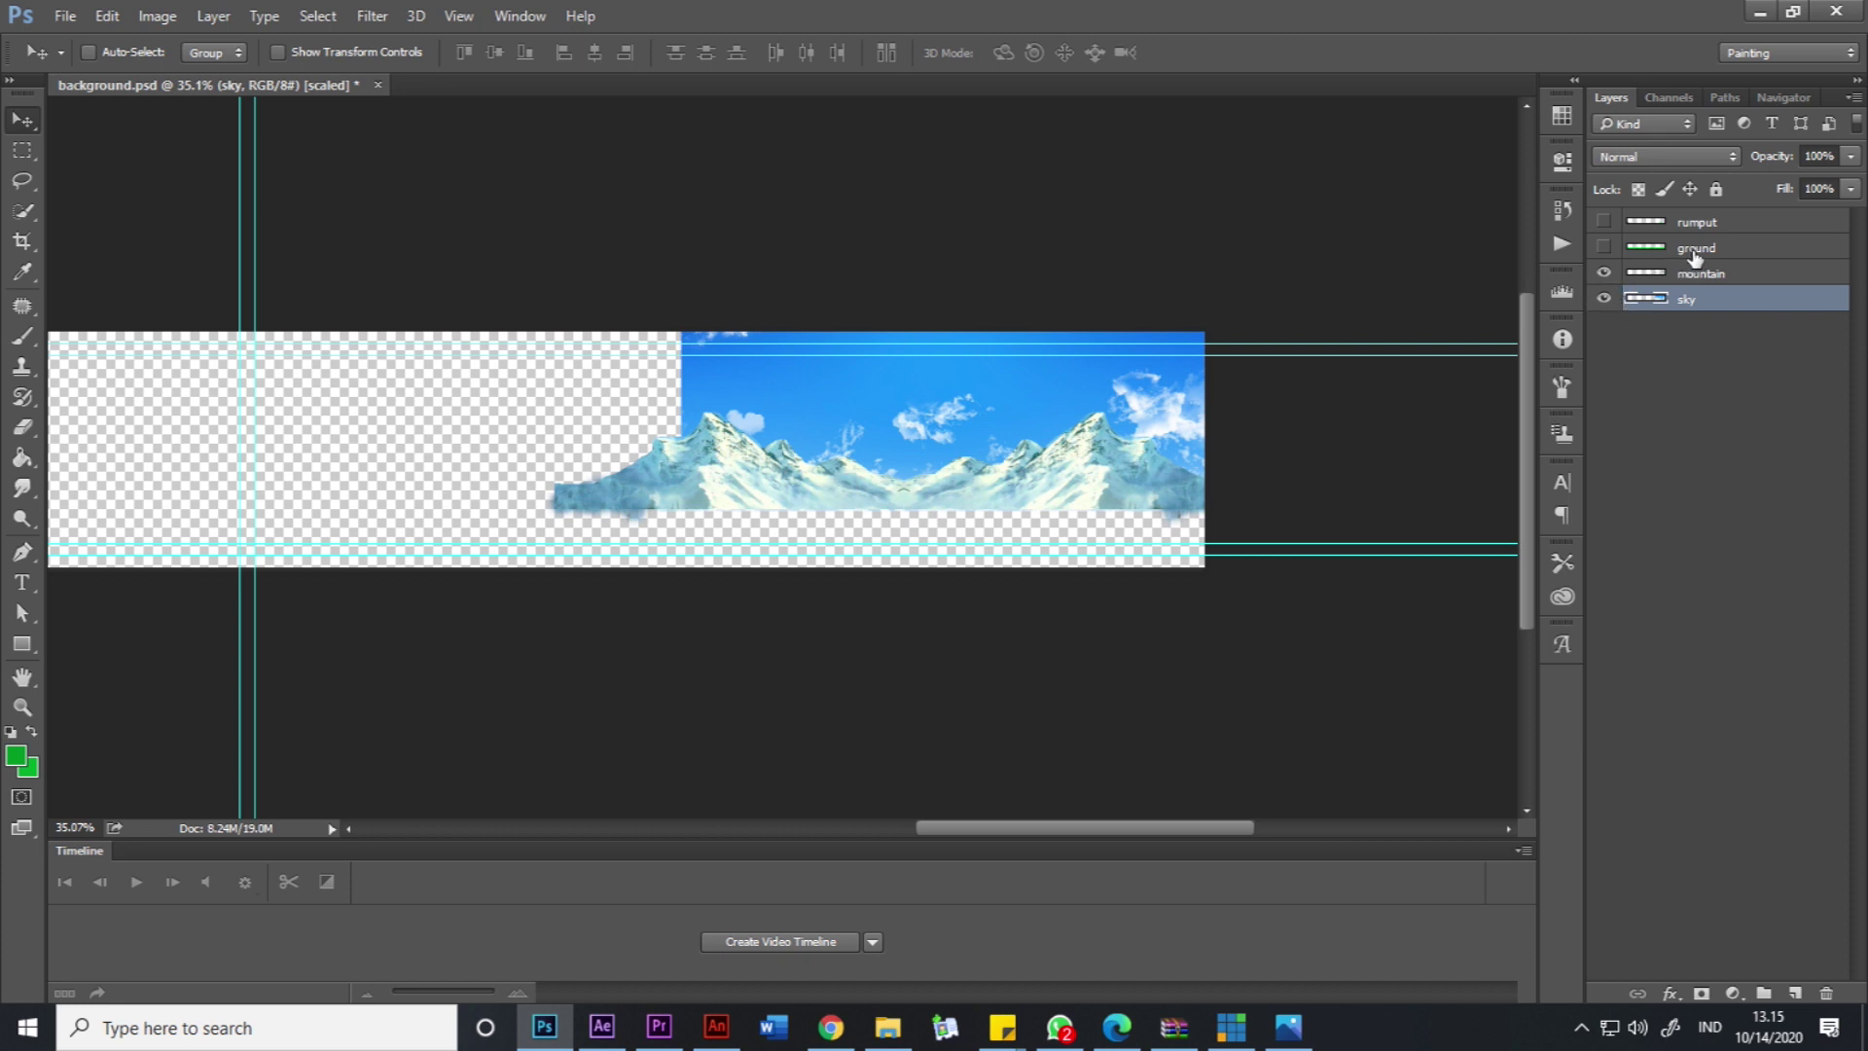
click(1603, 248)
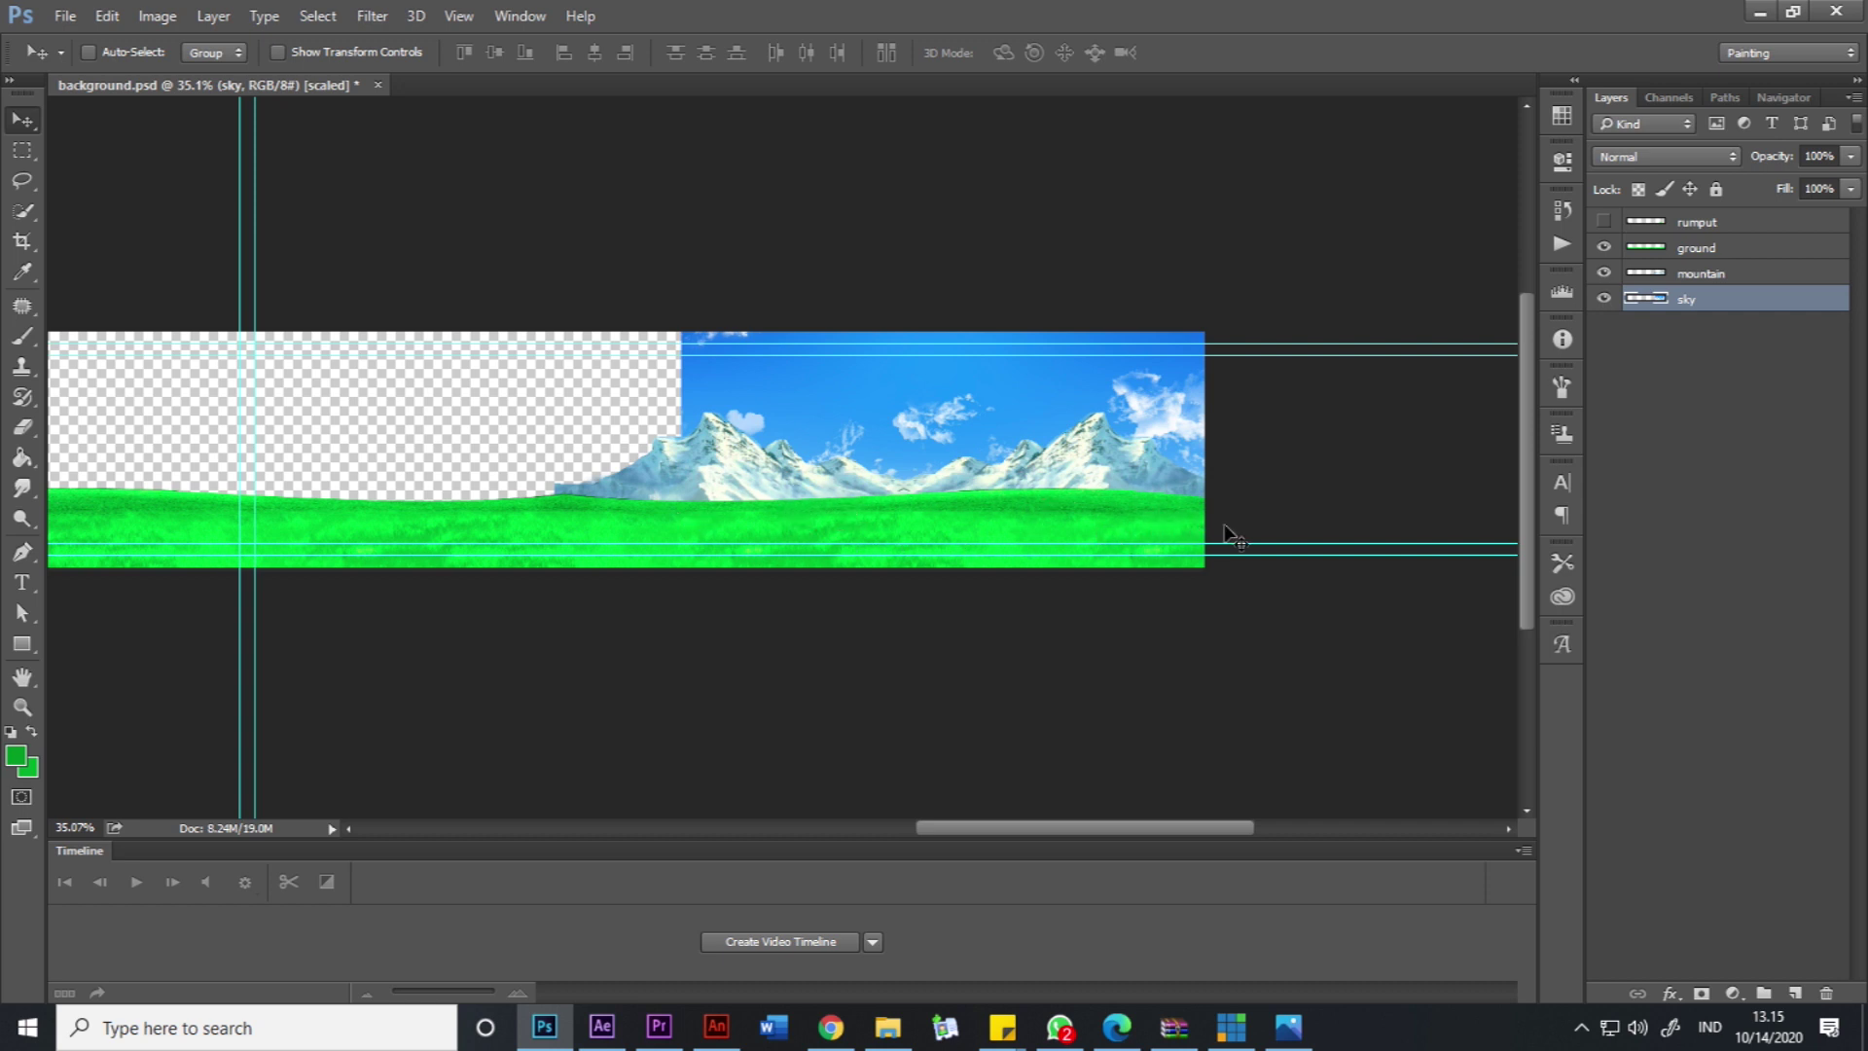
click(1603, 222)
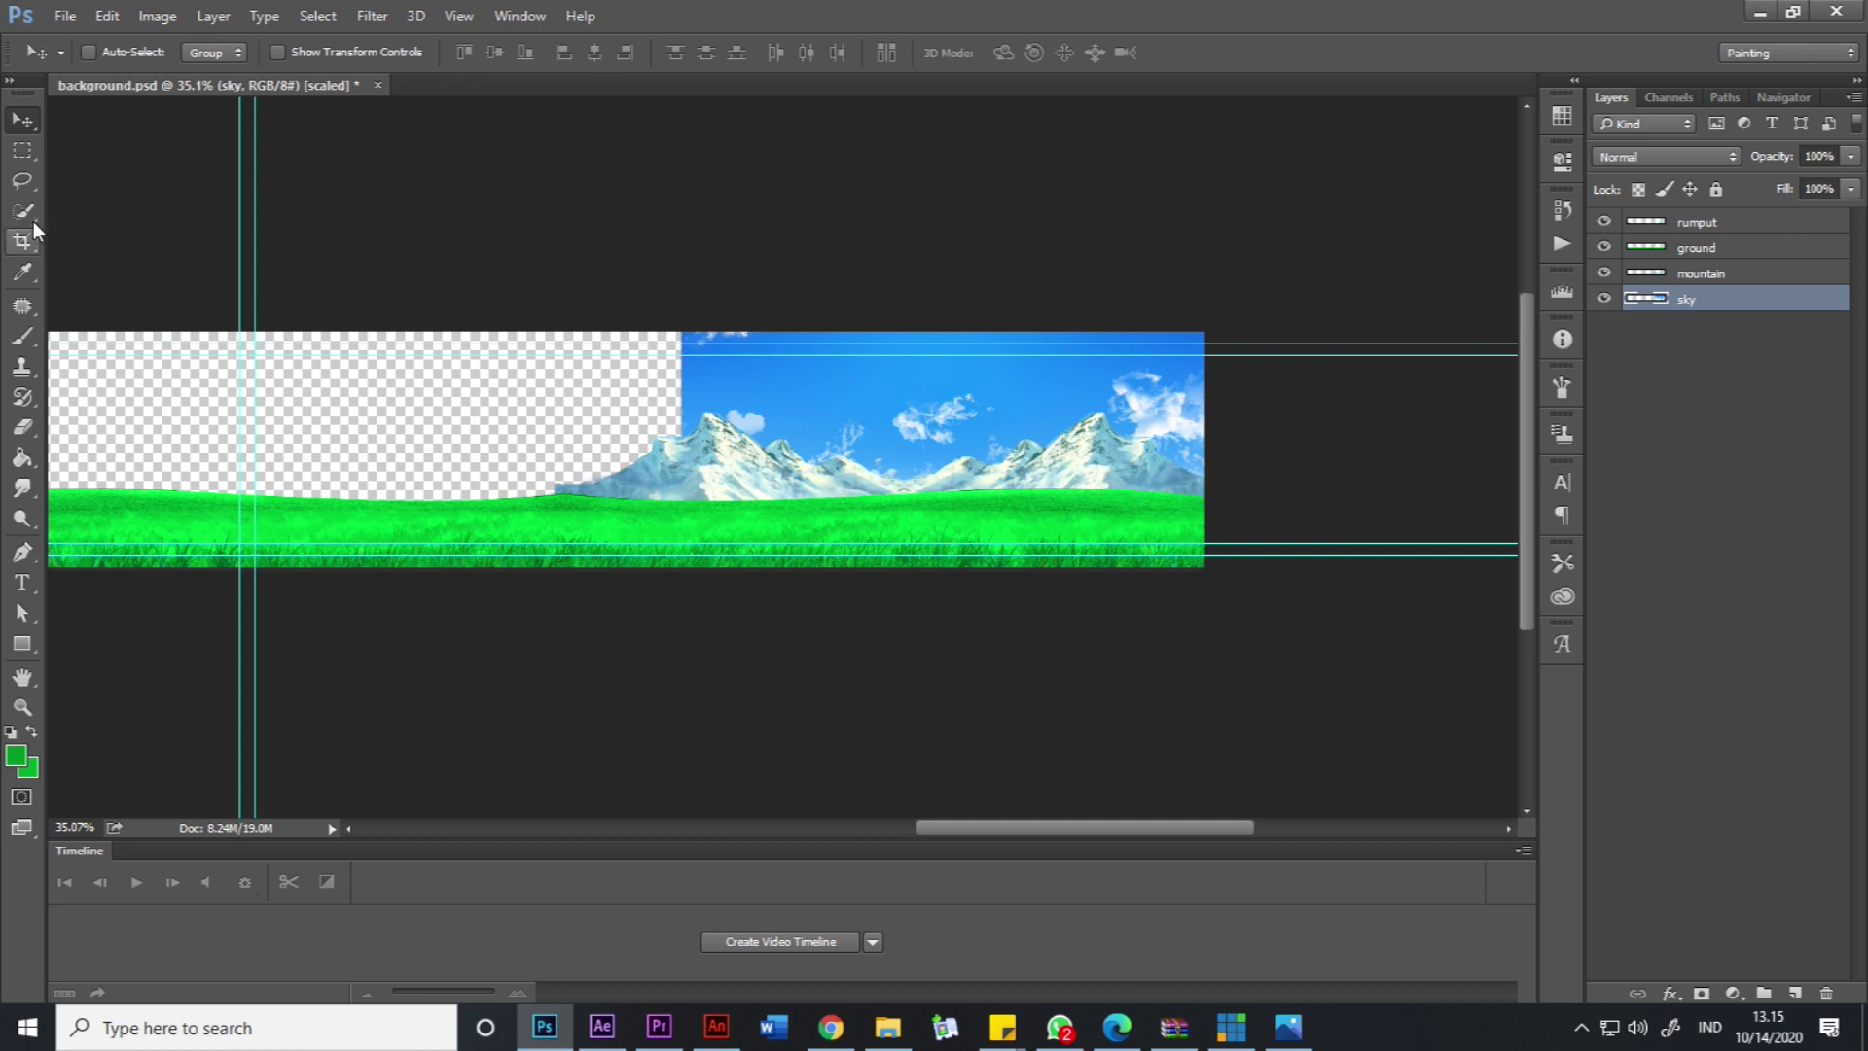
Look at the Brush tool's preset with the 134 px grass brush, and return to the Move tool.
click(22, 336)
click(119, 54)
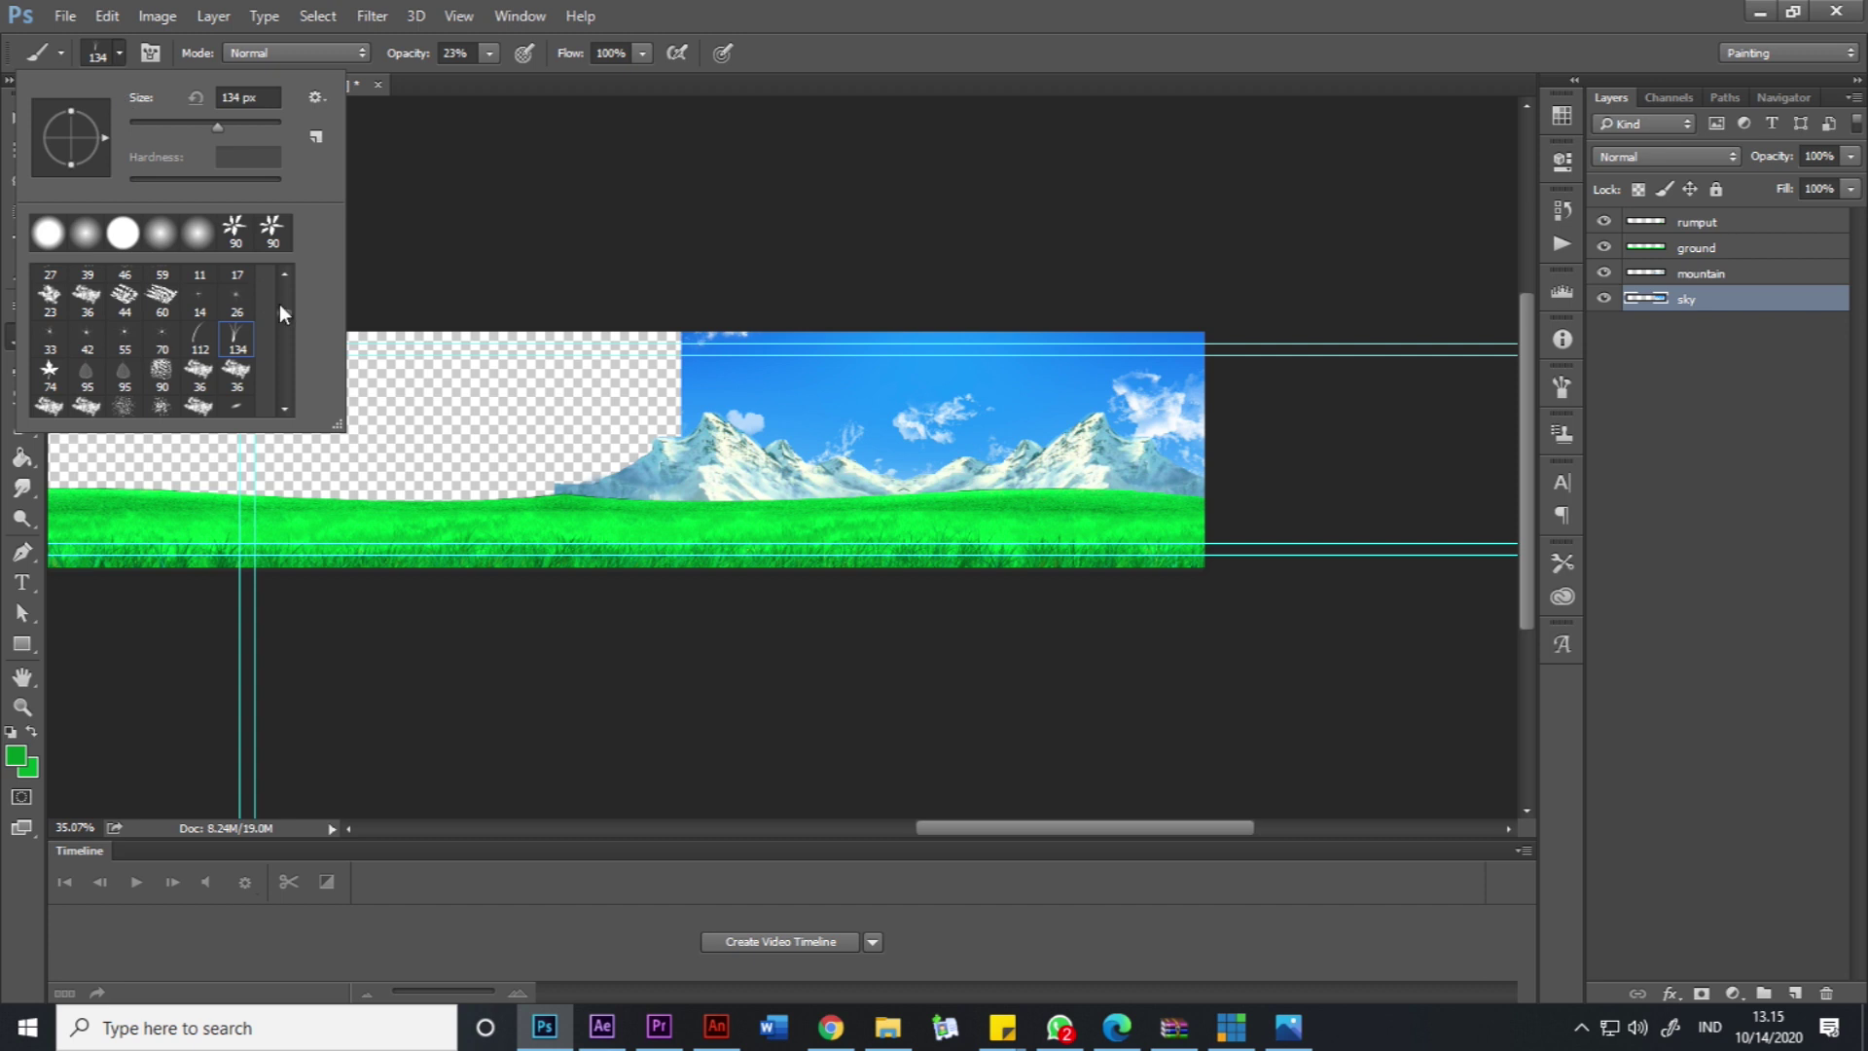
click(877, 8)
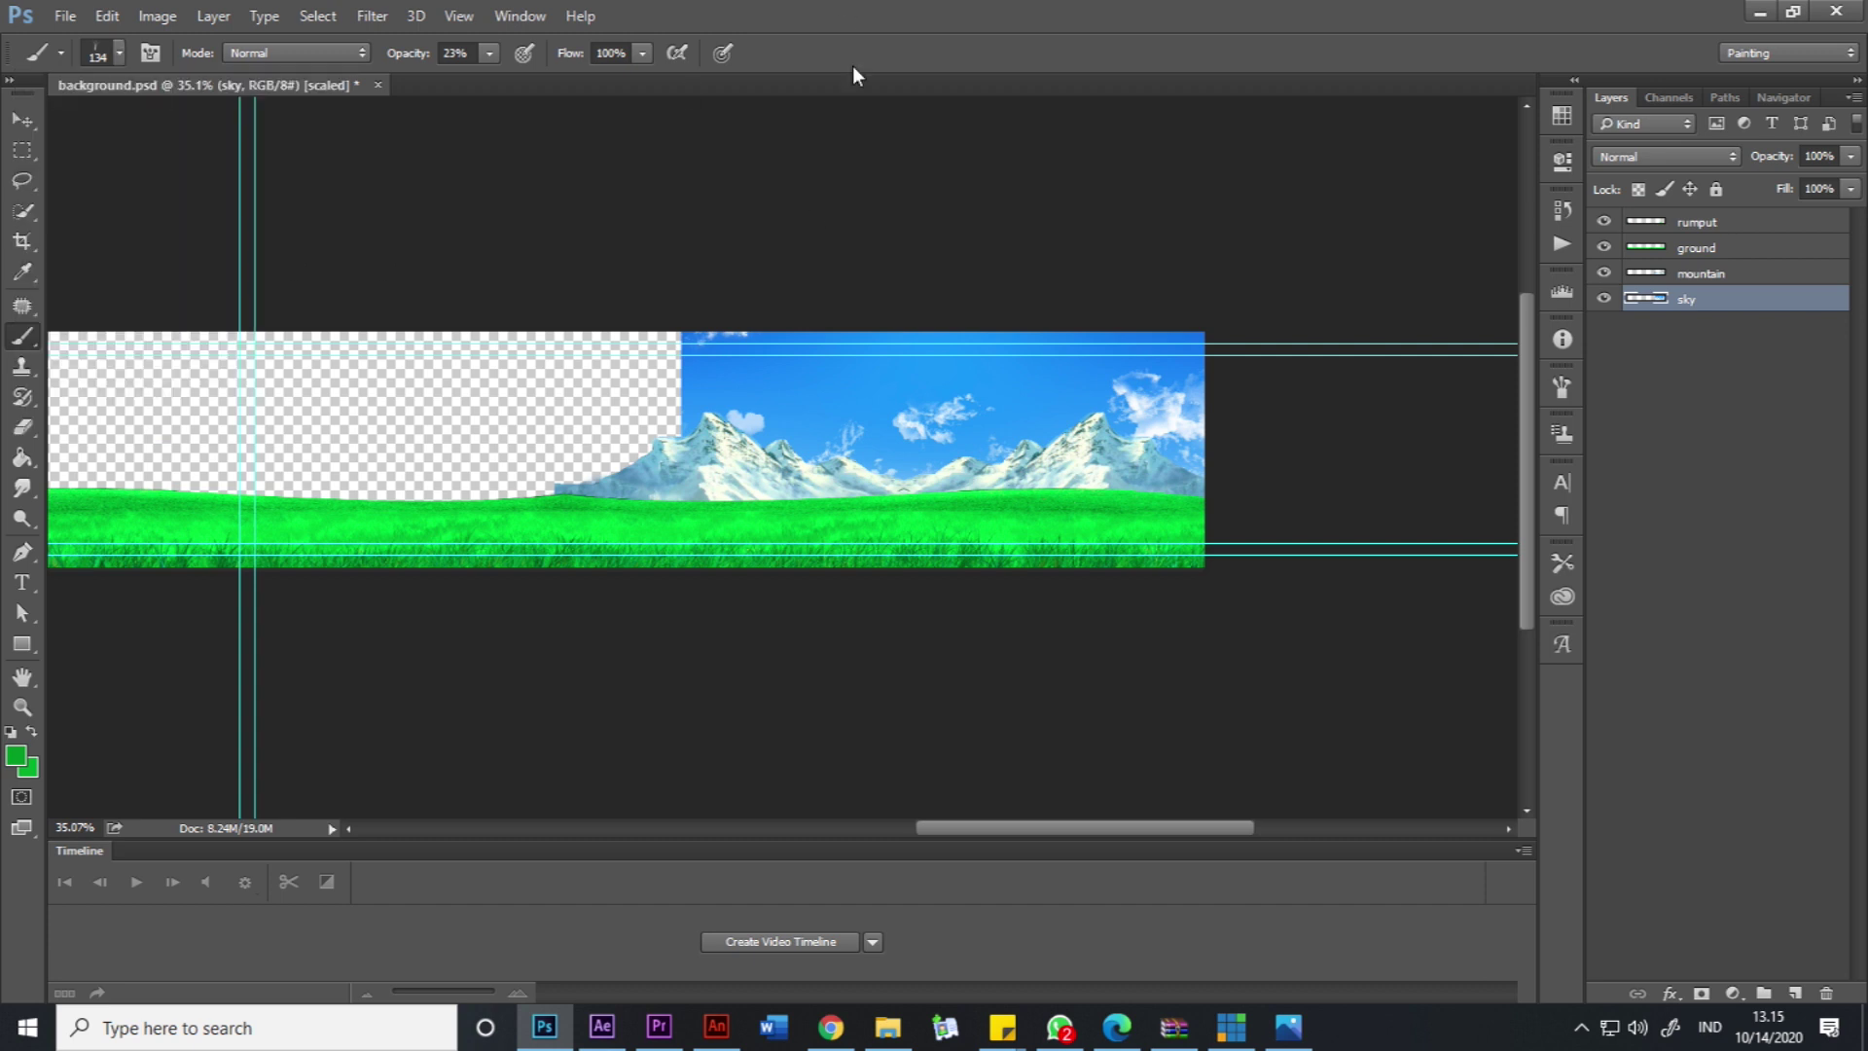
click(22, 120)
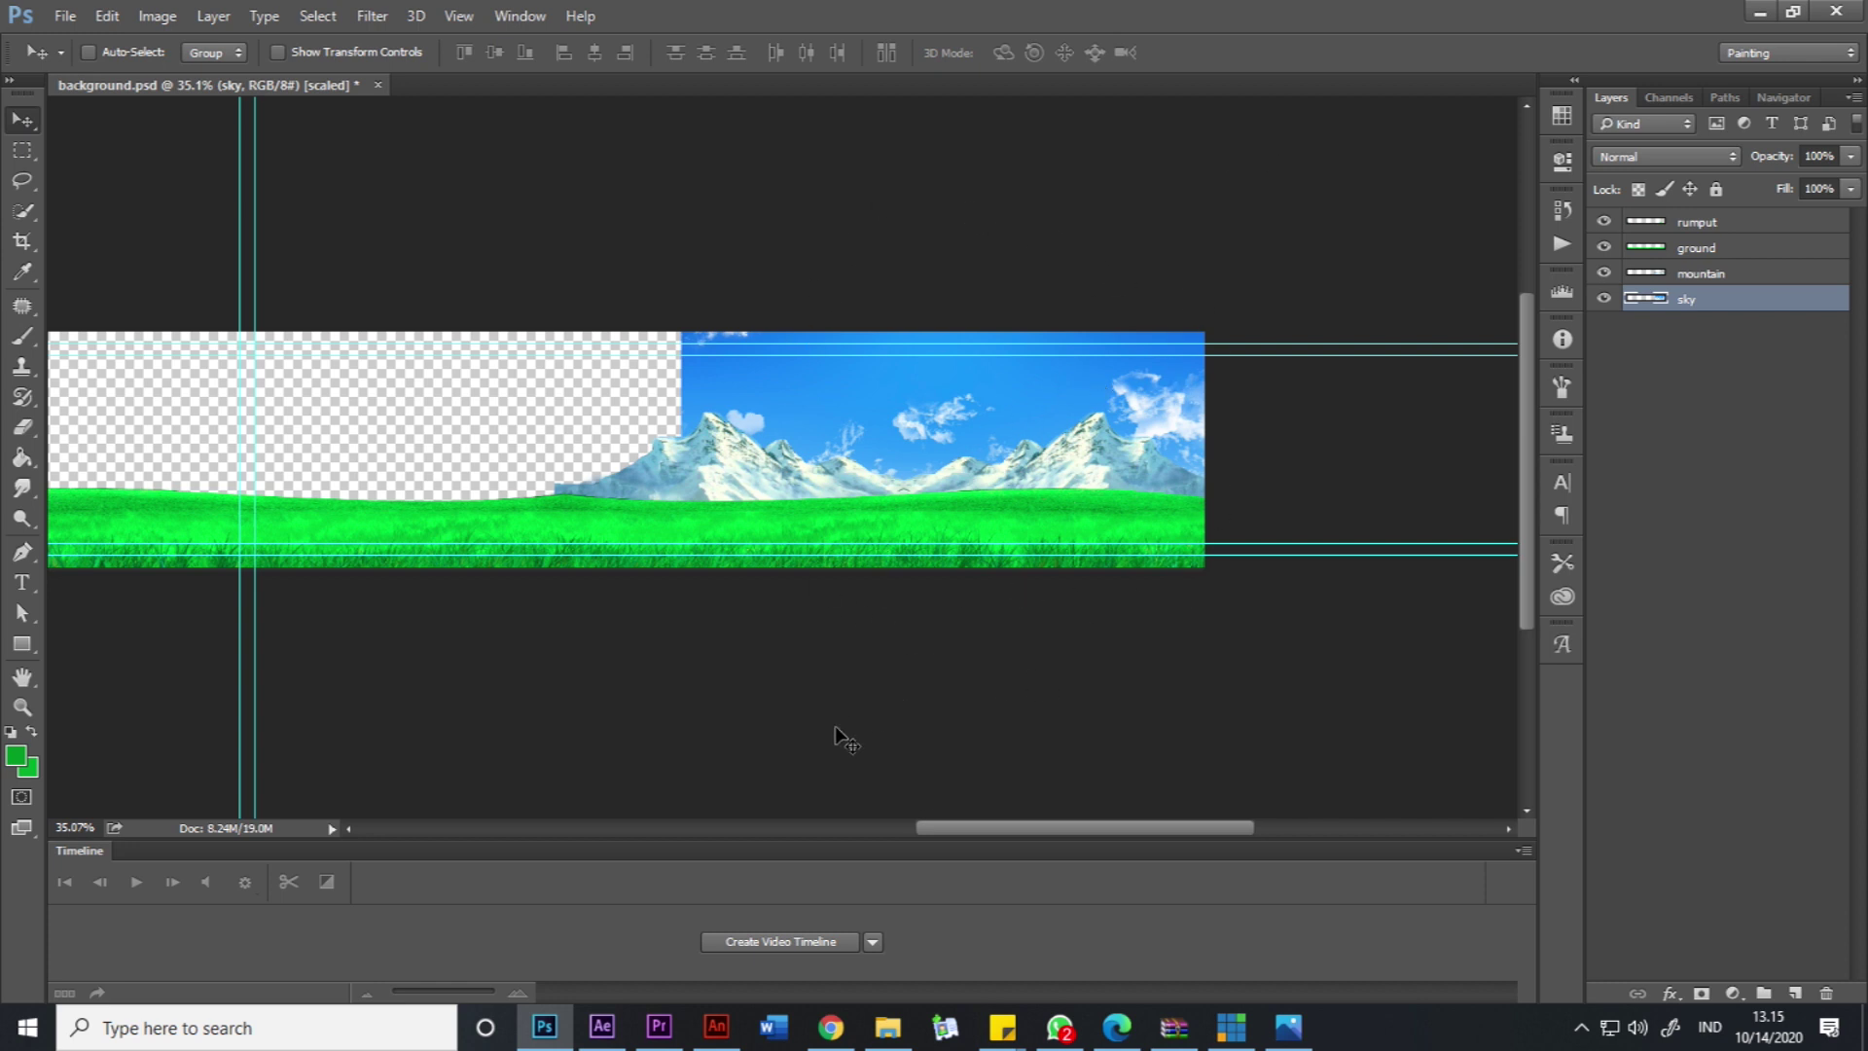
Switch to After Effects and create a composition named MLAYU with the PAL D1/DV preset, 25 fps and a 10-second duration.
click(603, 1026)
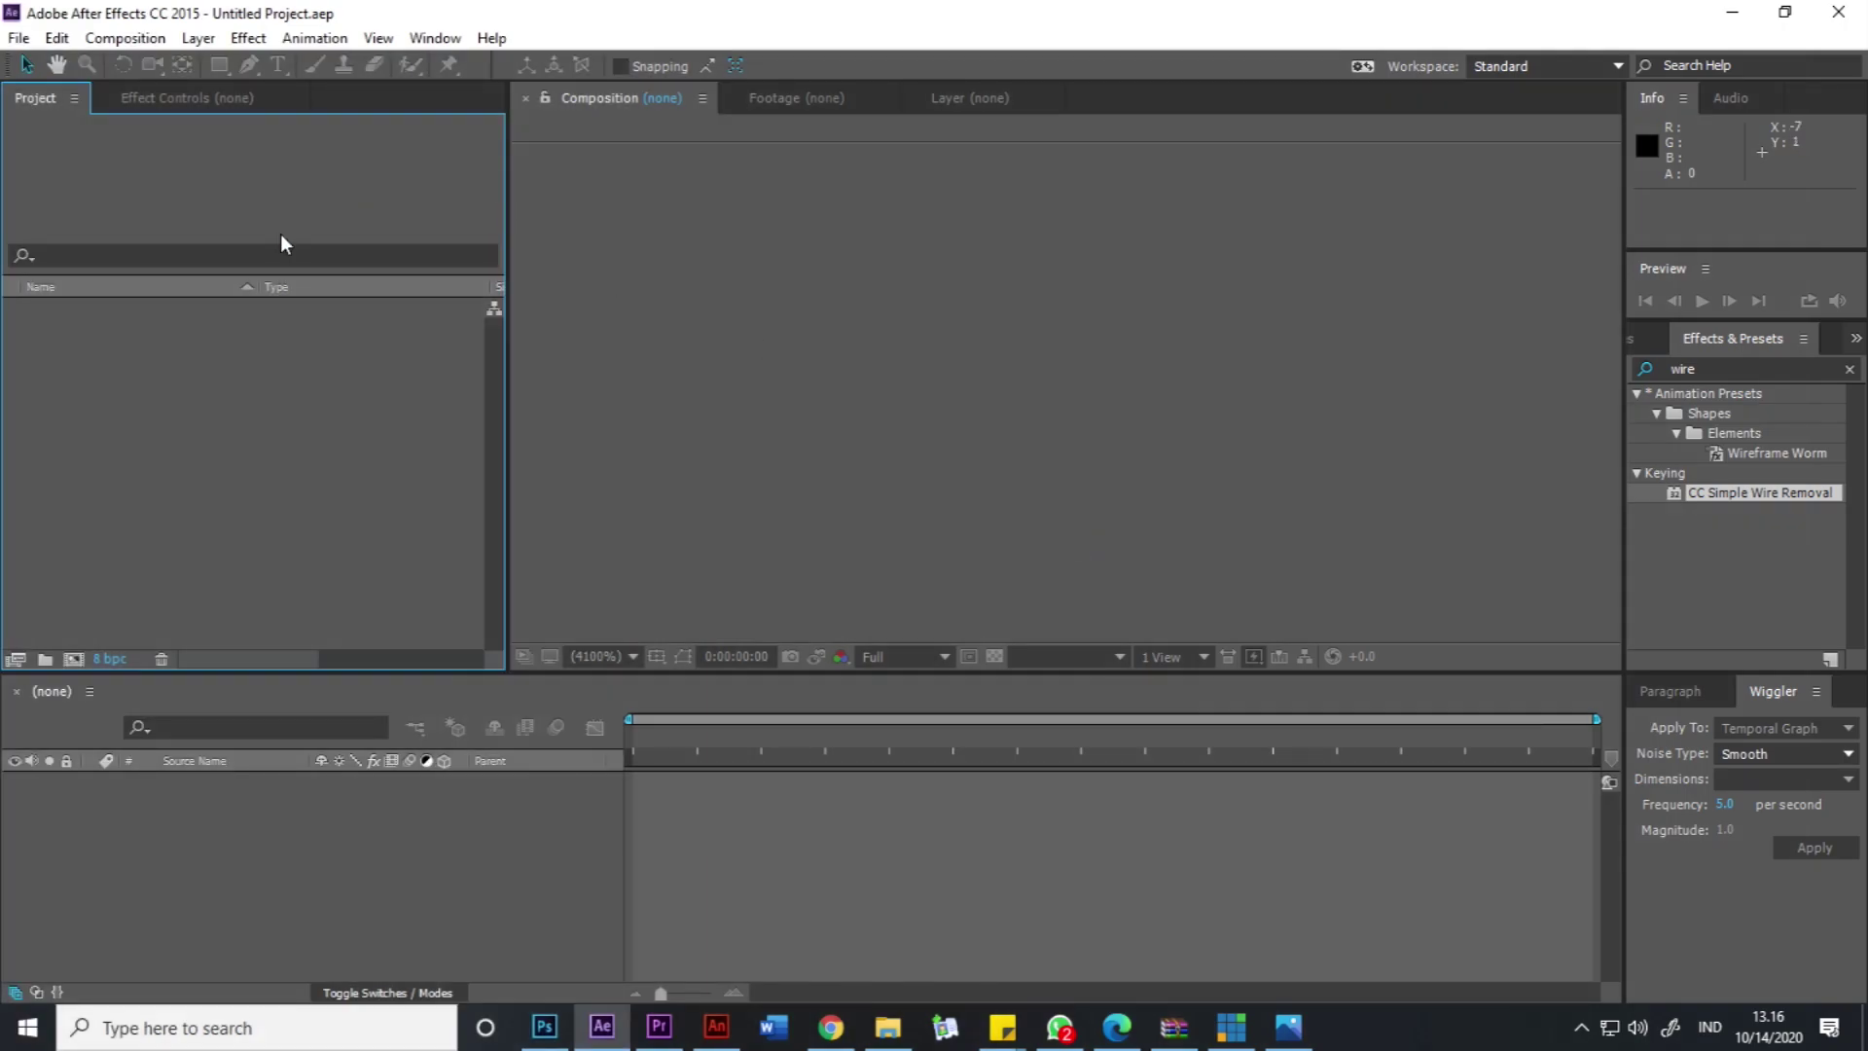
click(102, 44)
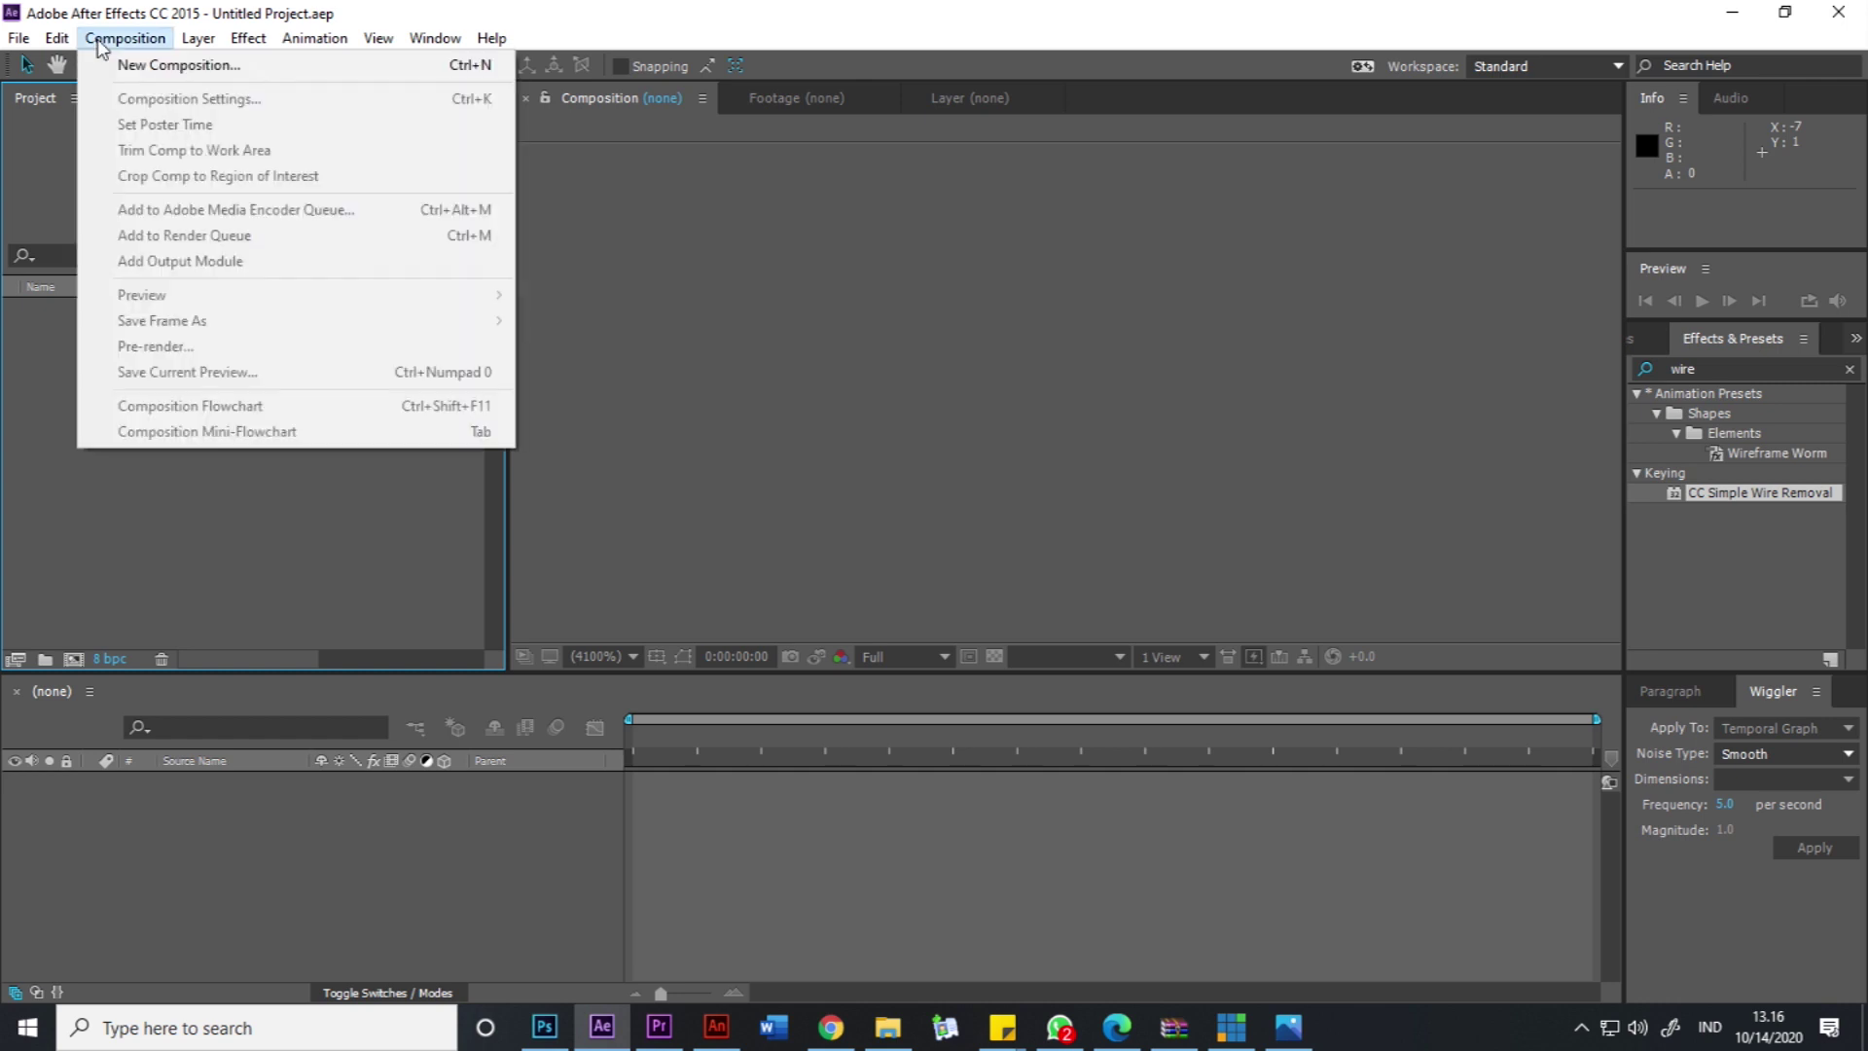
click(124, 65)
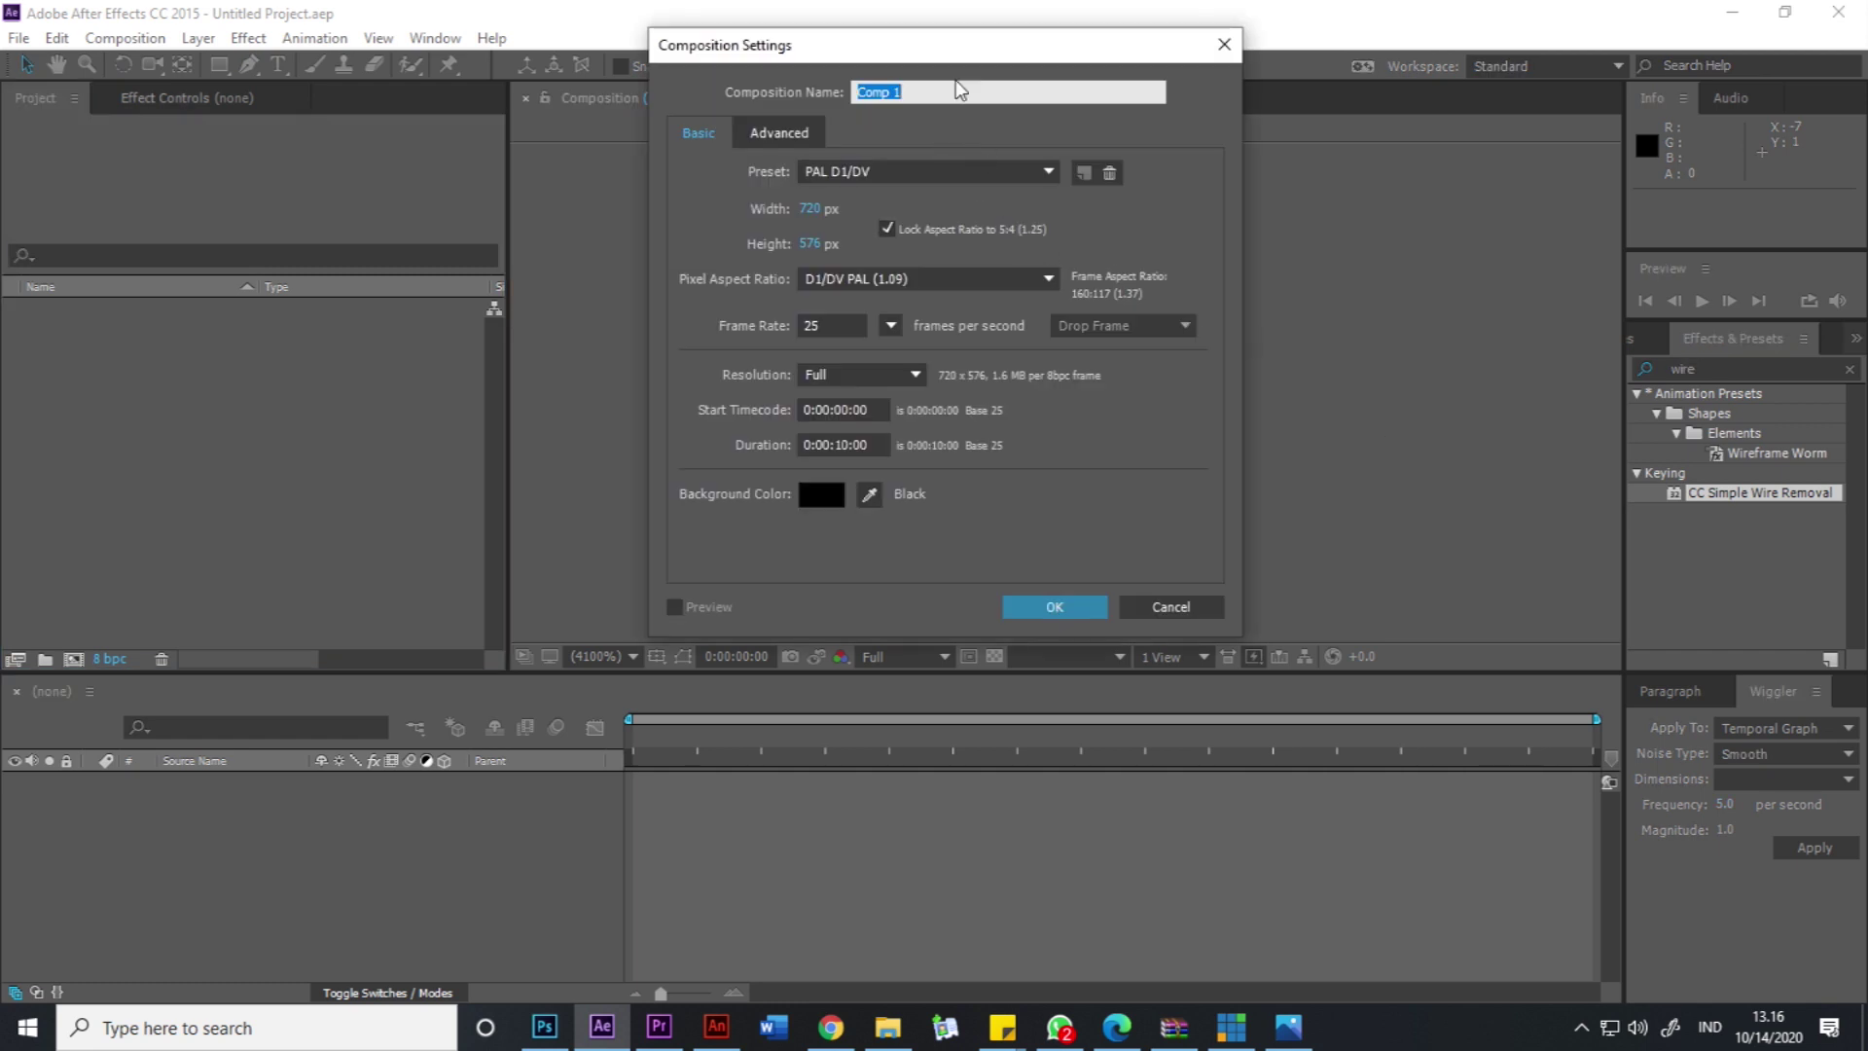
click(936, 86)
drag(982, 92, 727, 77)
text(MLAYU)
click(916, 171)
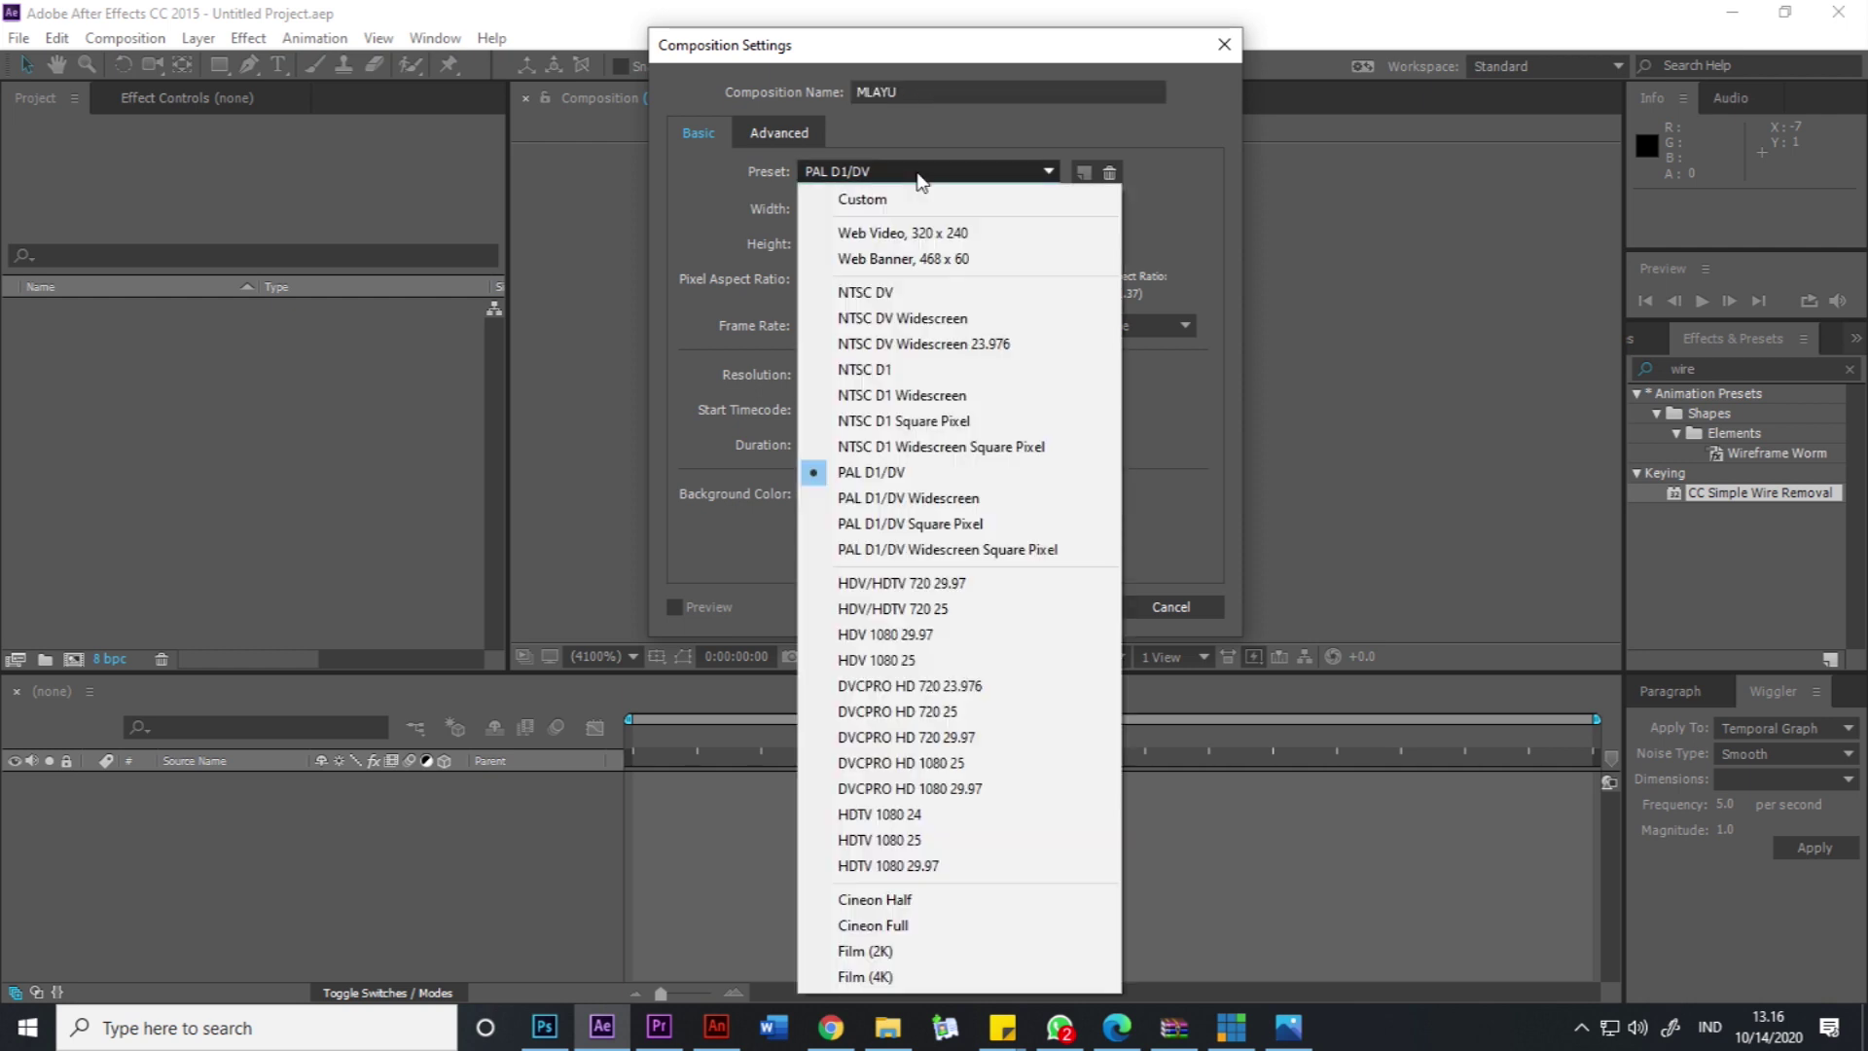
click(909, 471)
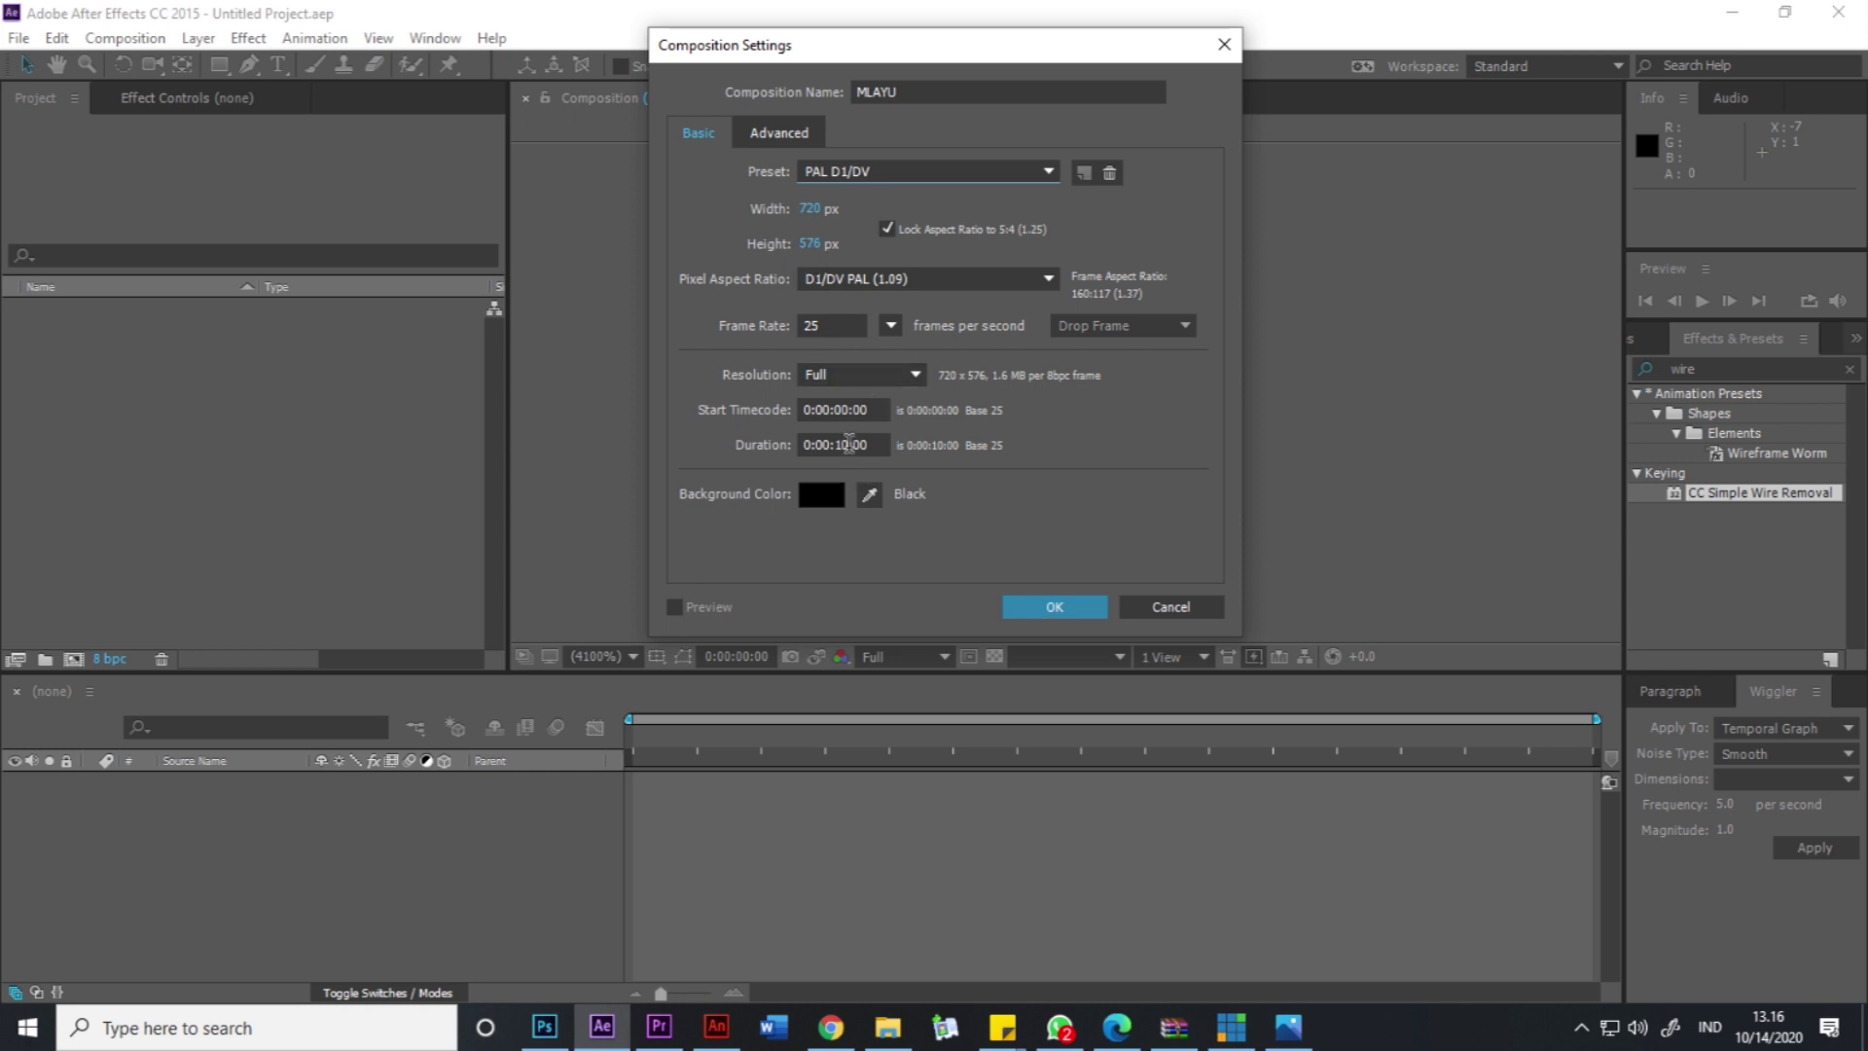
click(849, 445)
click(1077, 613)
Make sure viewer refresh is enabled and set the MLAYU composition view to Fit.
key(Caps_Lock)
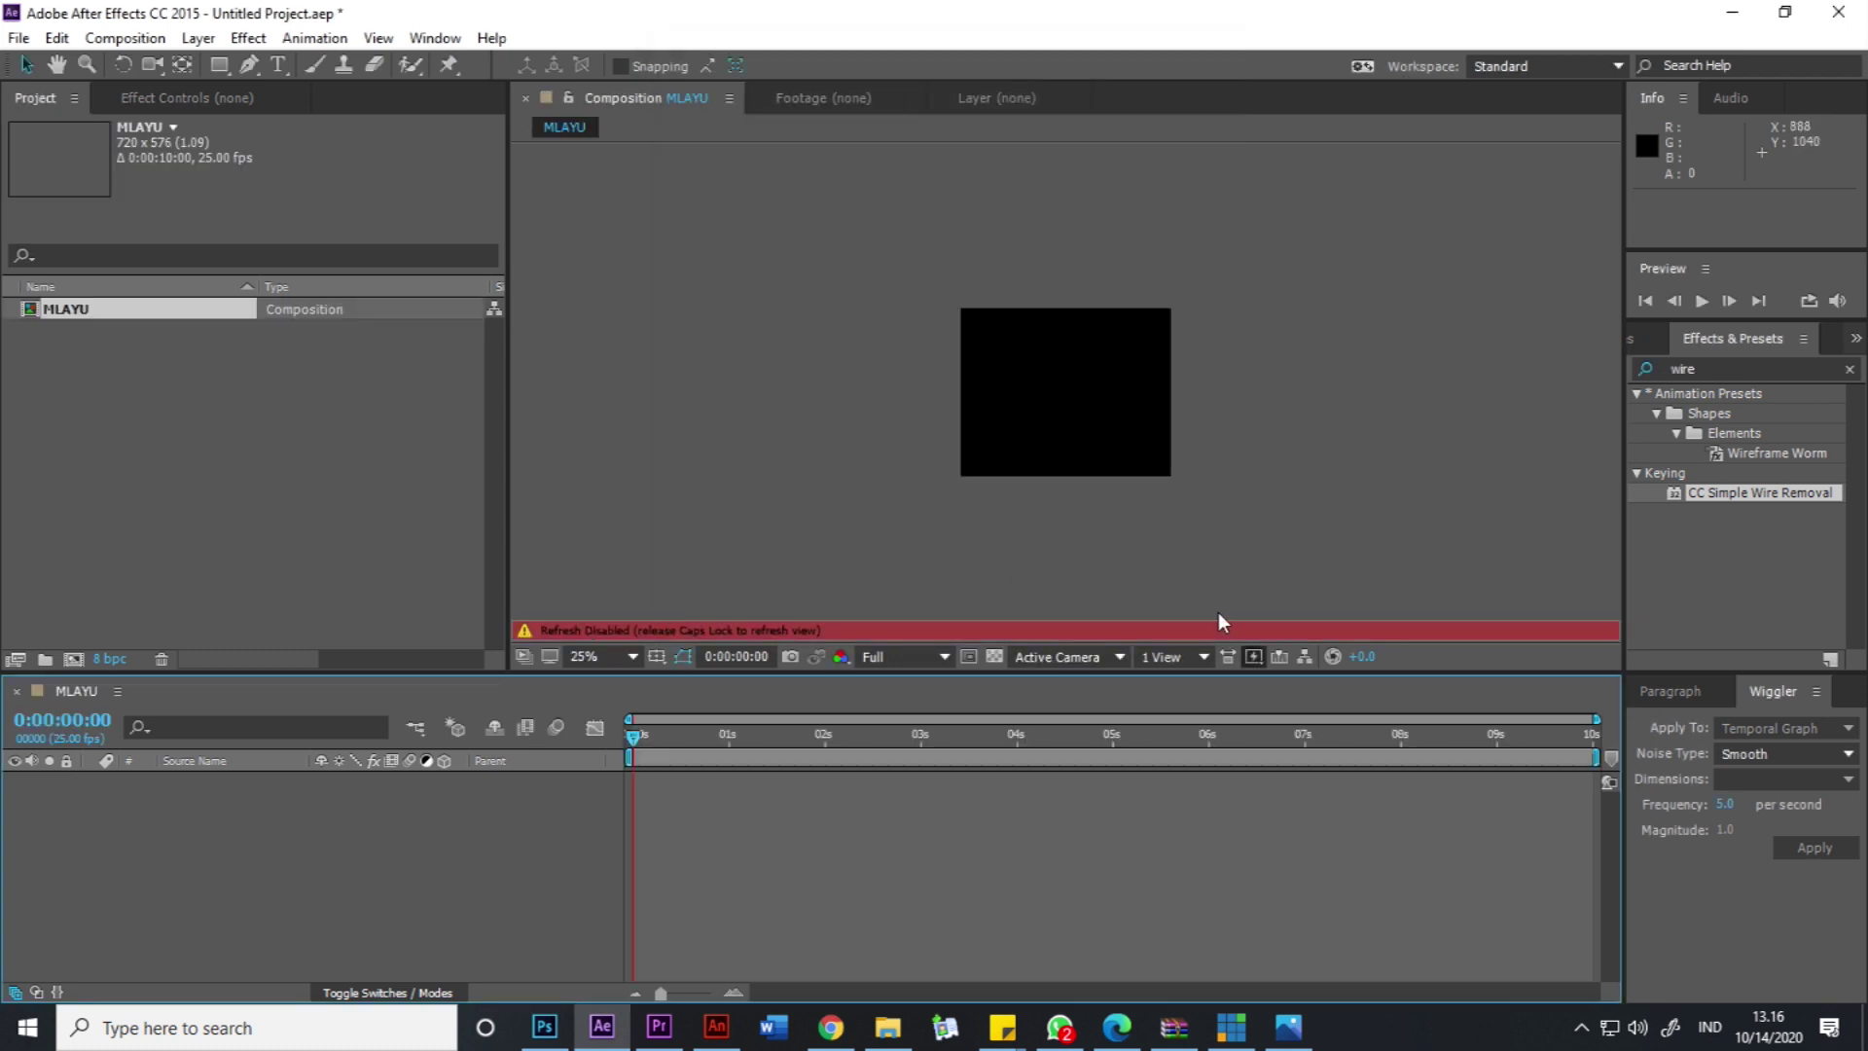
key(Caps_Lock)
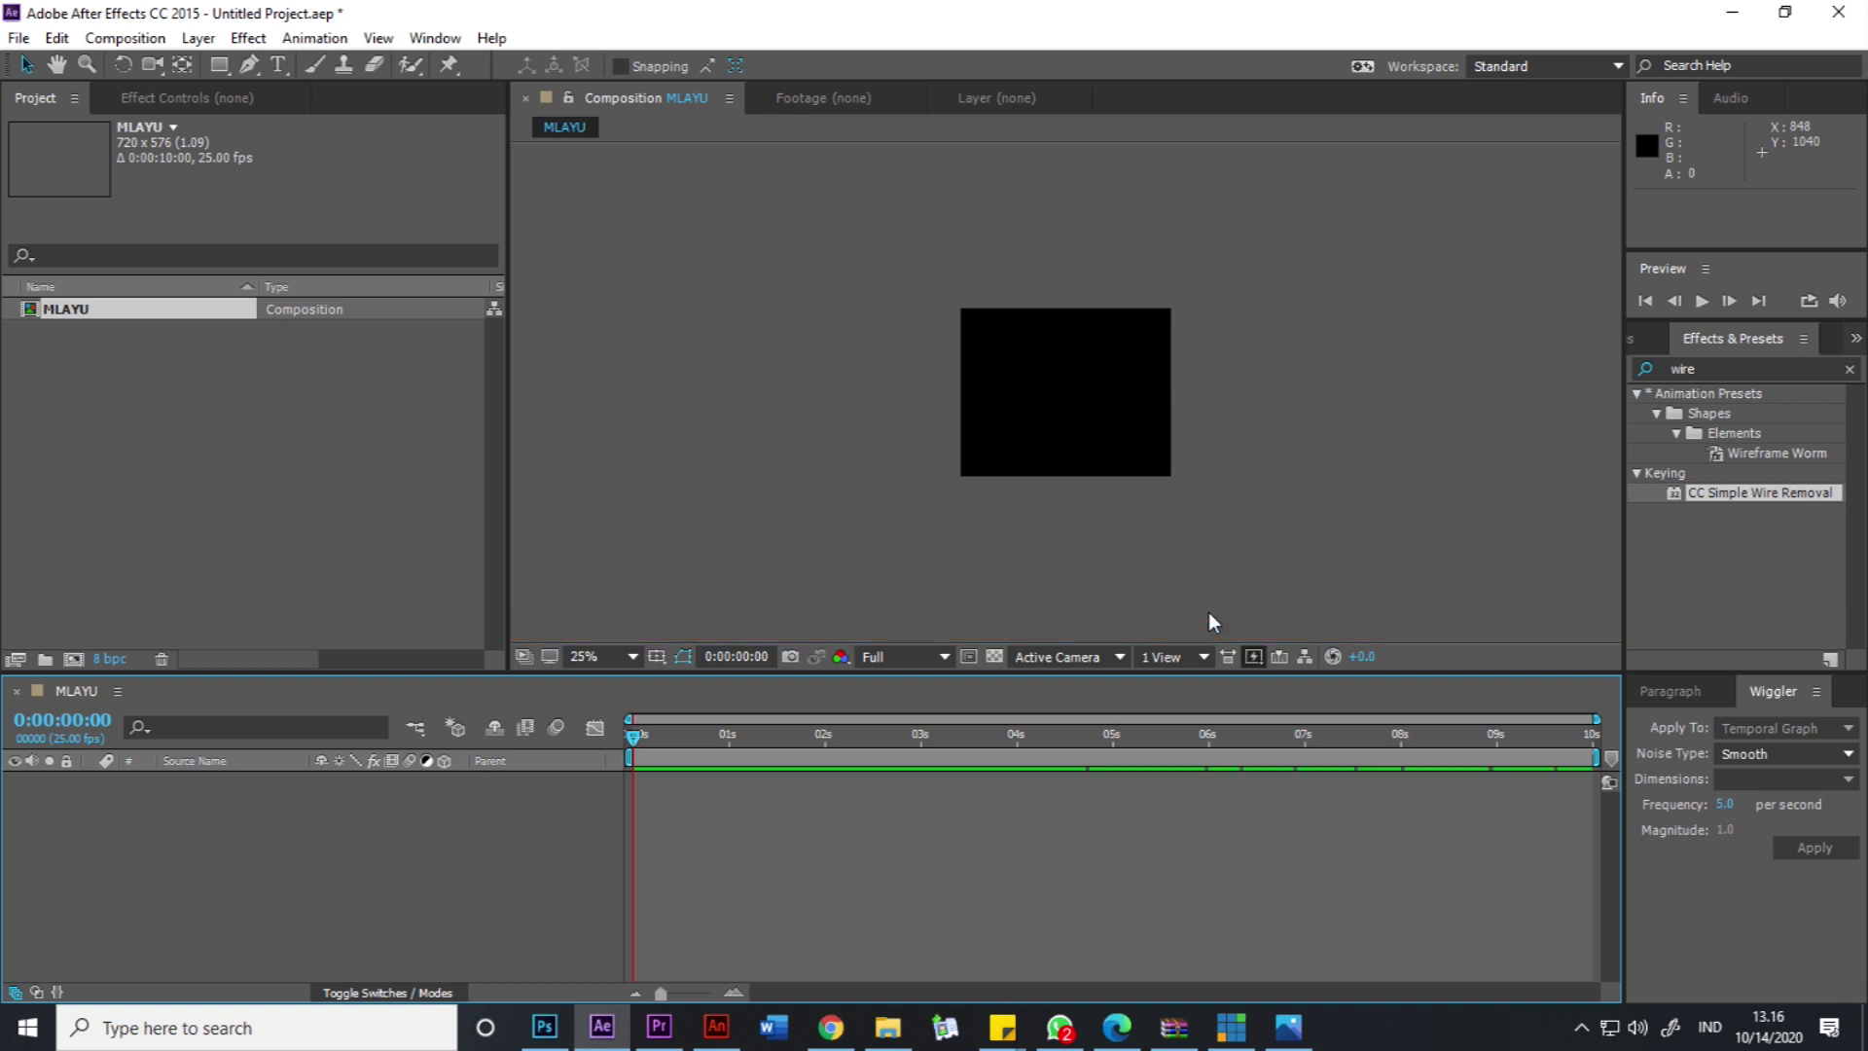
click(633, 656)
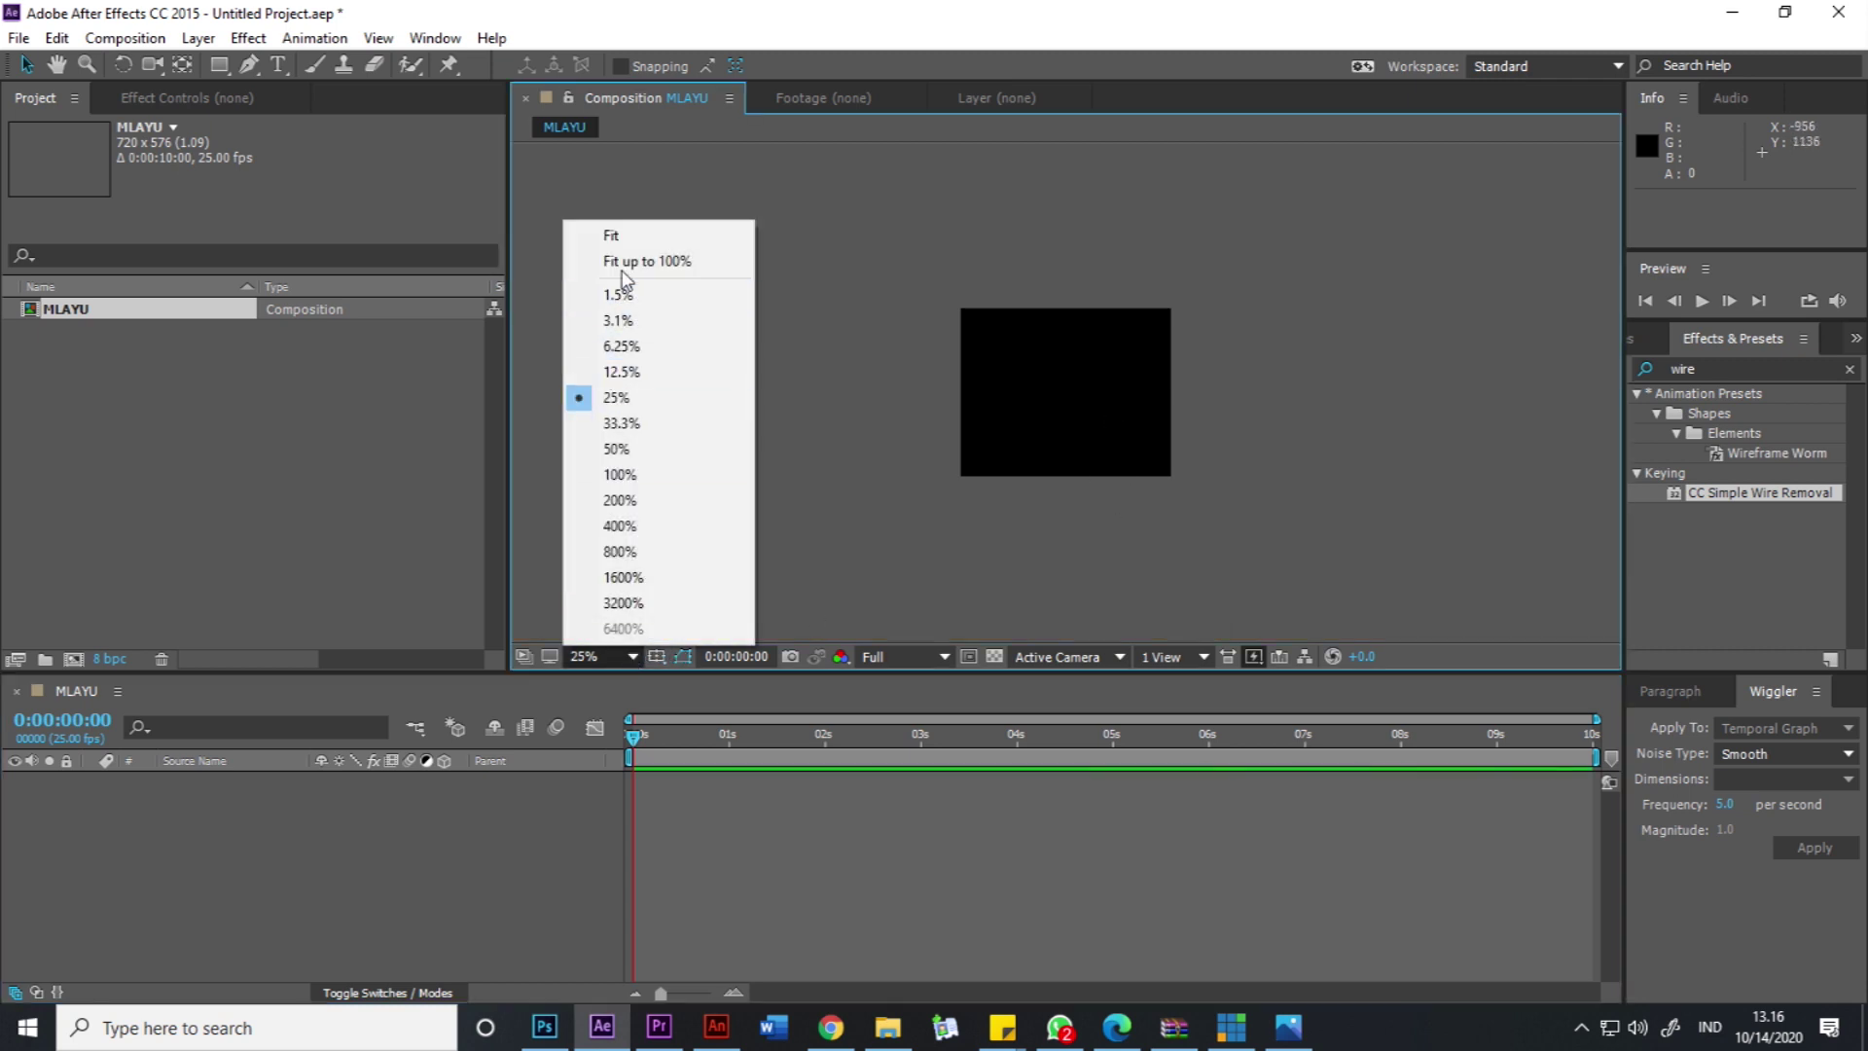
click(626, 235)
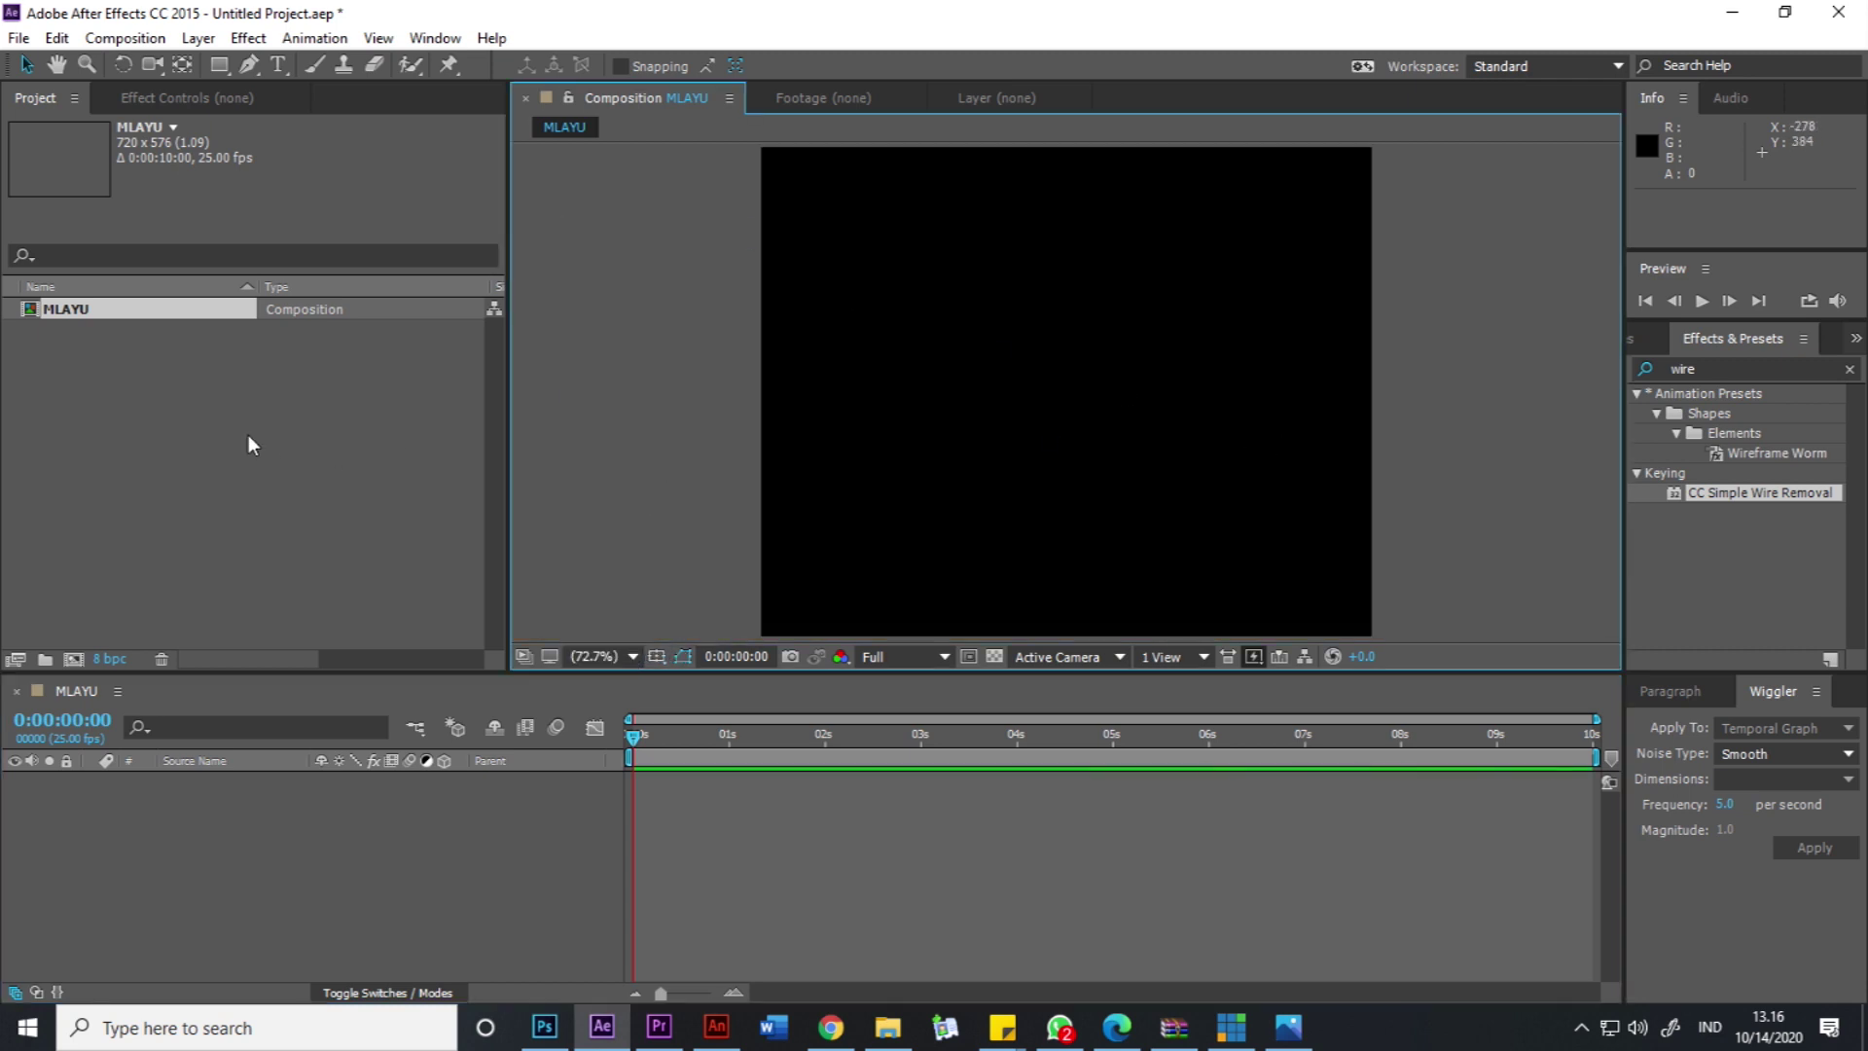
Start a footage import into the project and browse to the kjk folder on drive D.
click(318, 412)
double_click(461, 420)
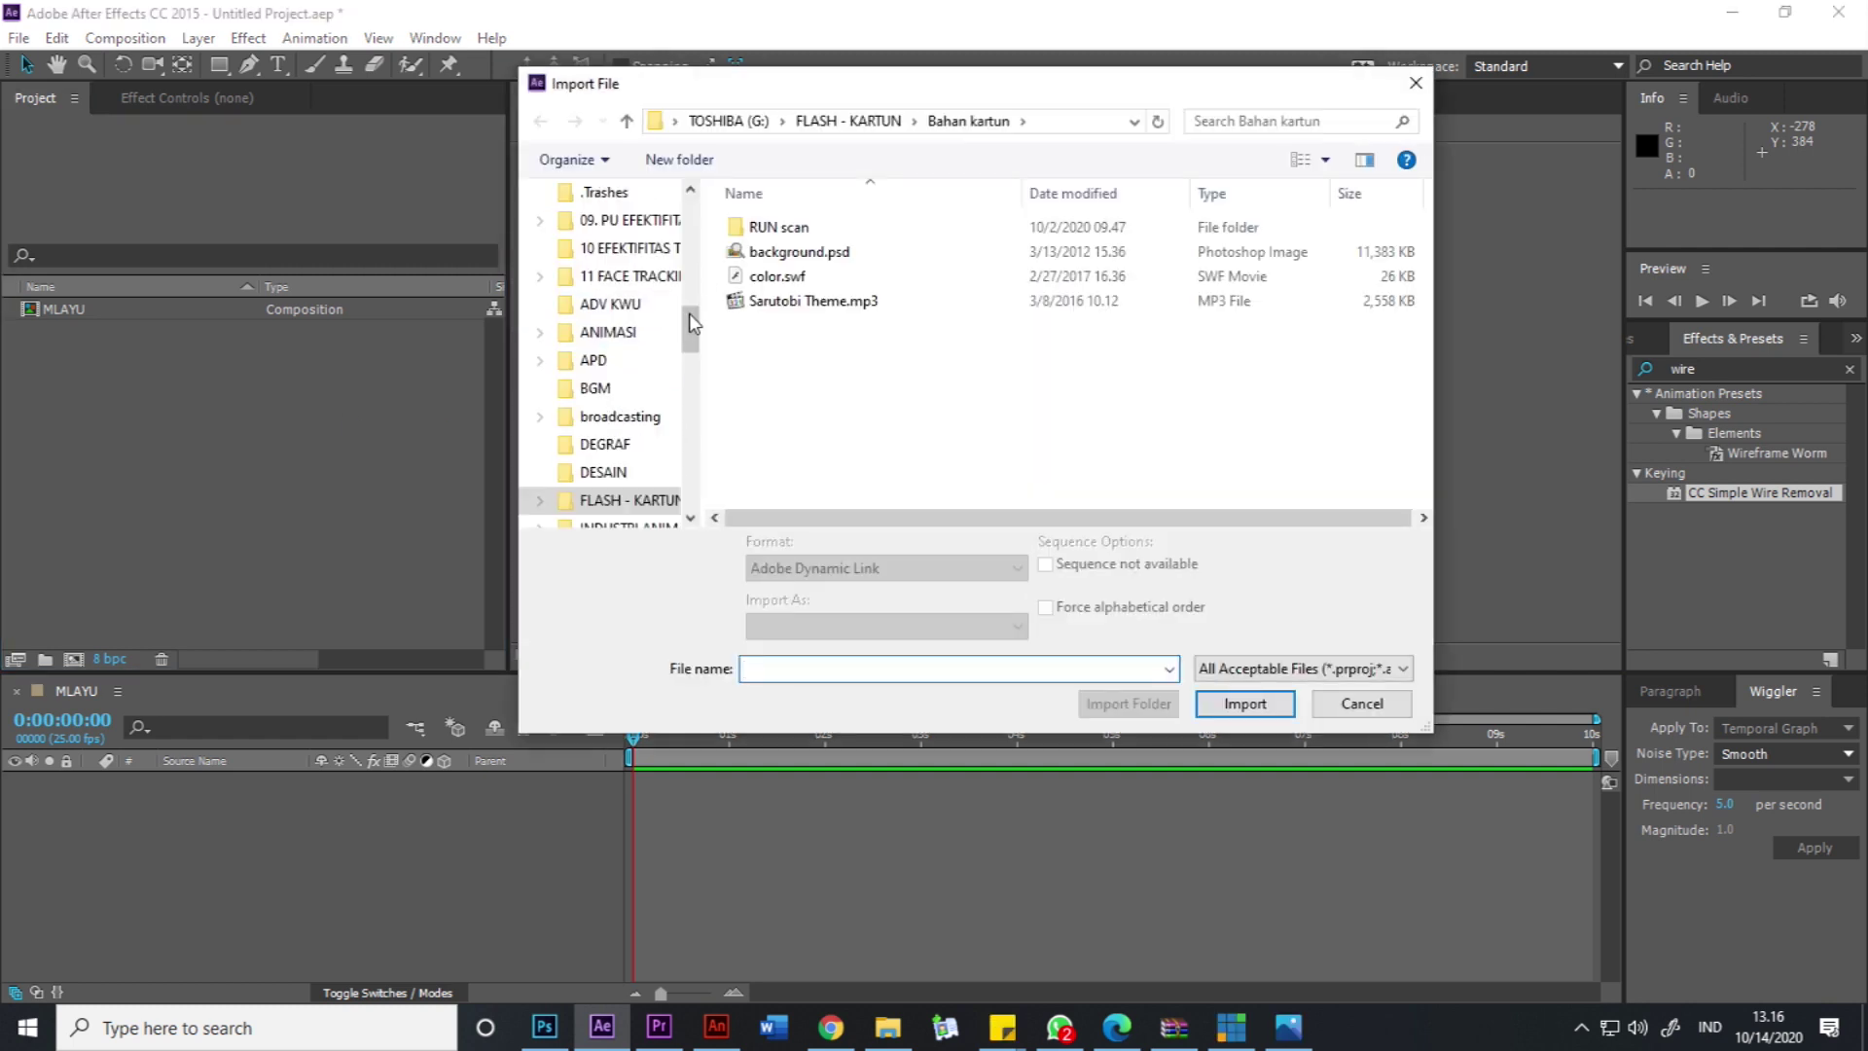
drag(688, 313, 694, 279)
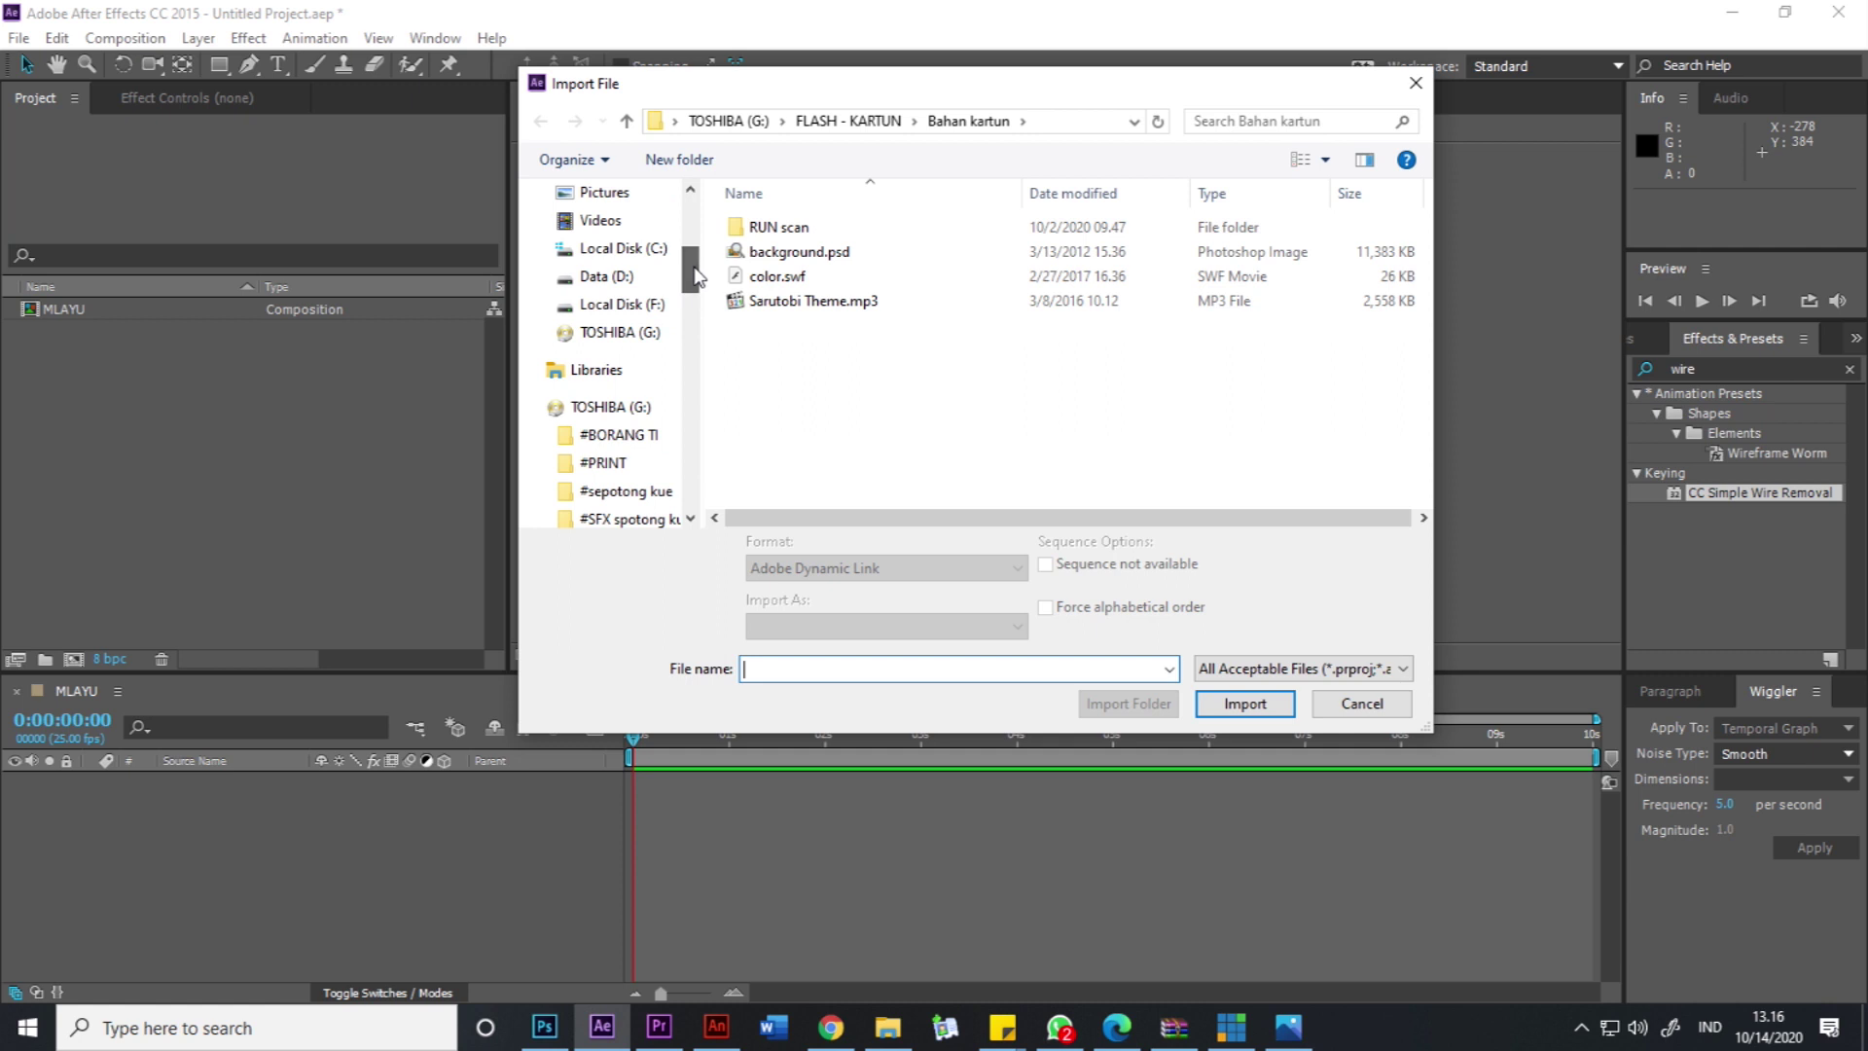
click(606, 276)
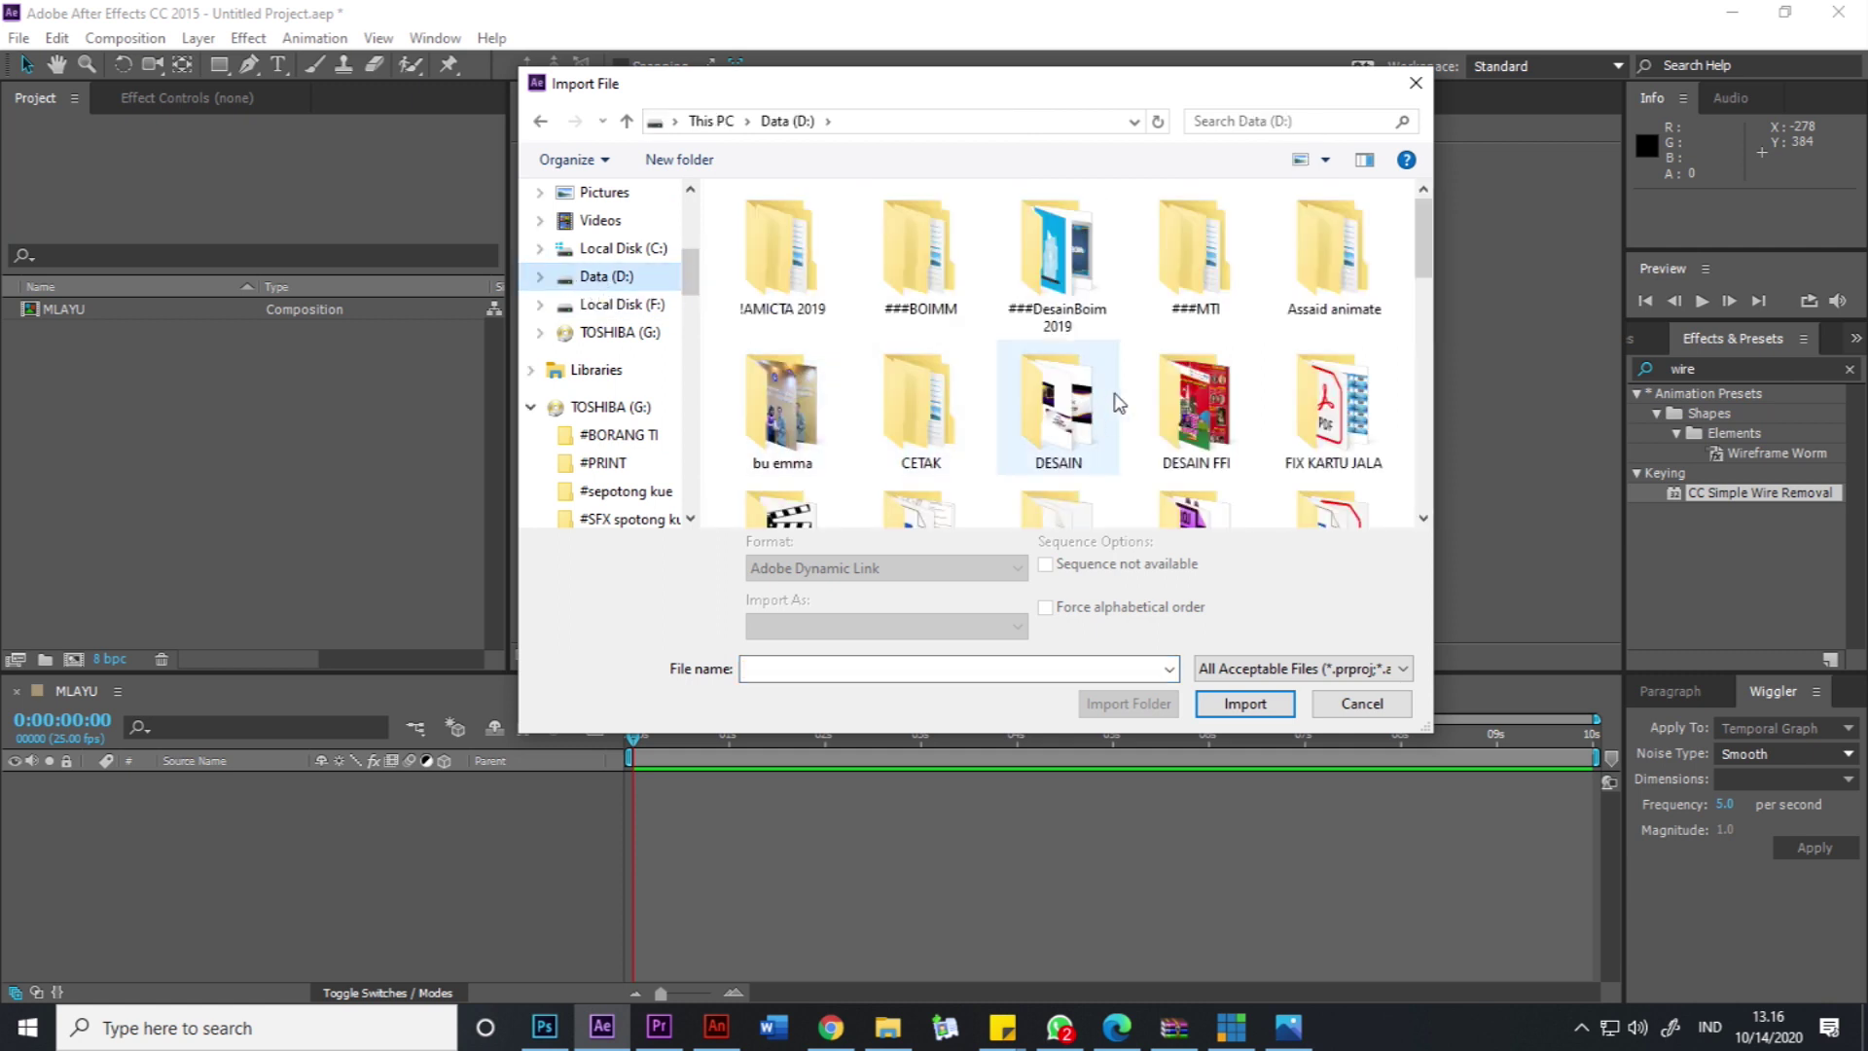
click(1089, 420)
scroll(1084, 412, down, 1)
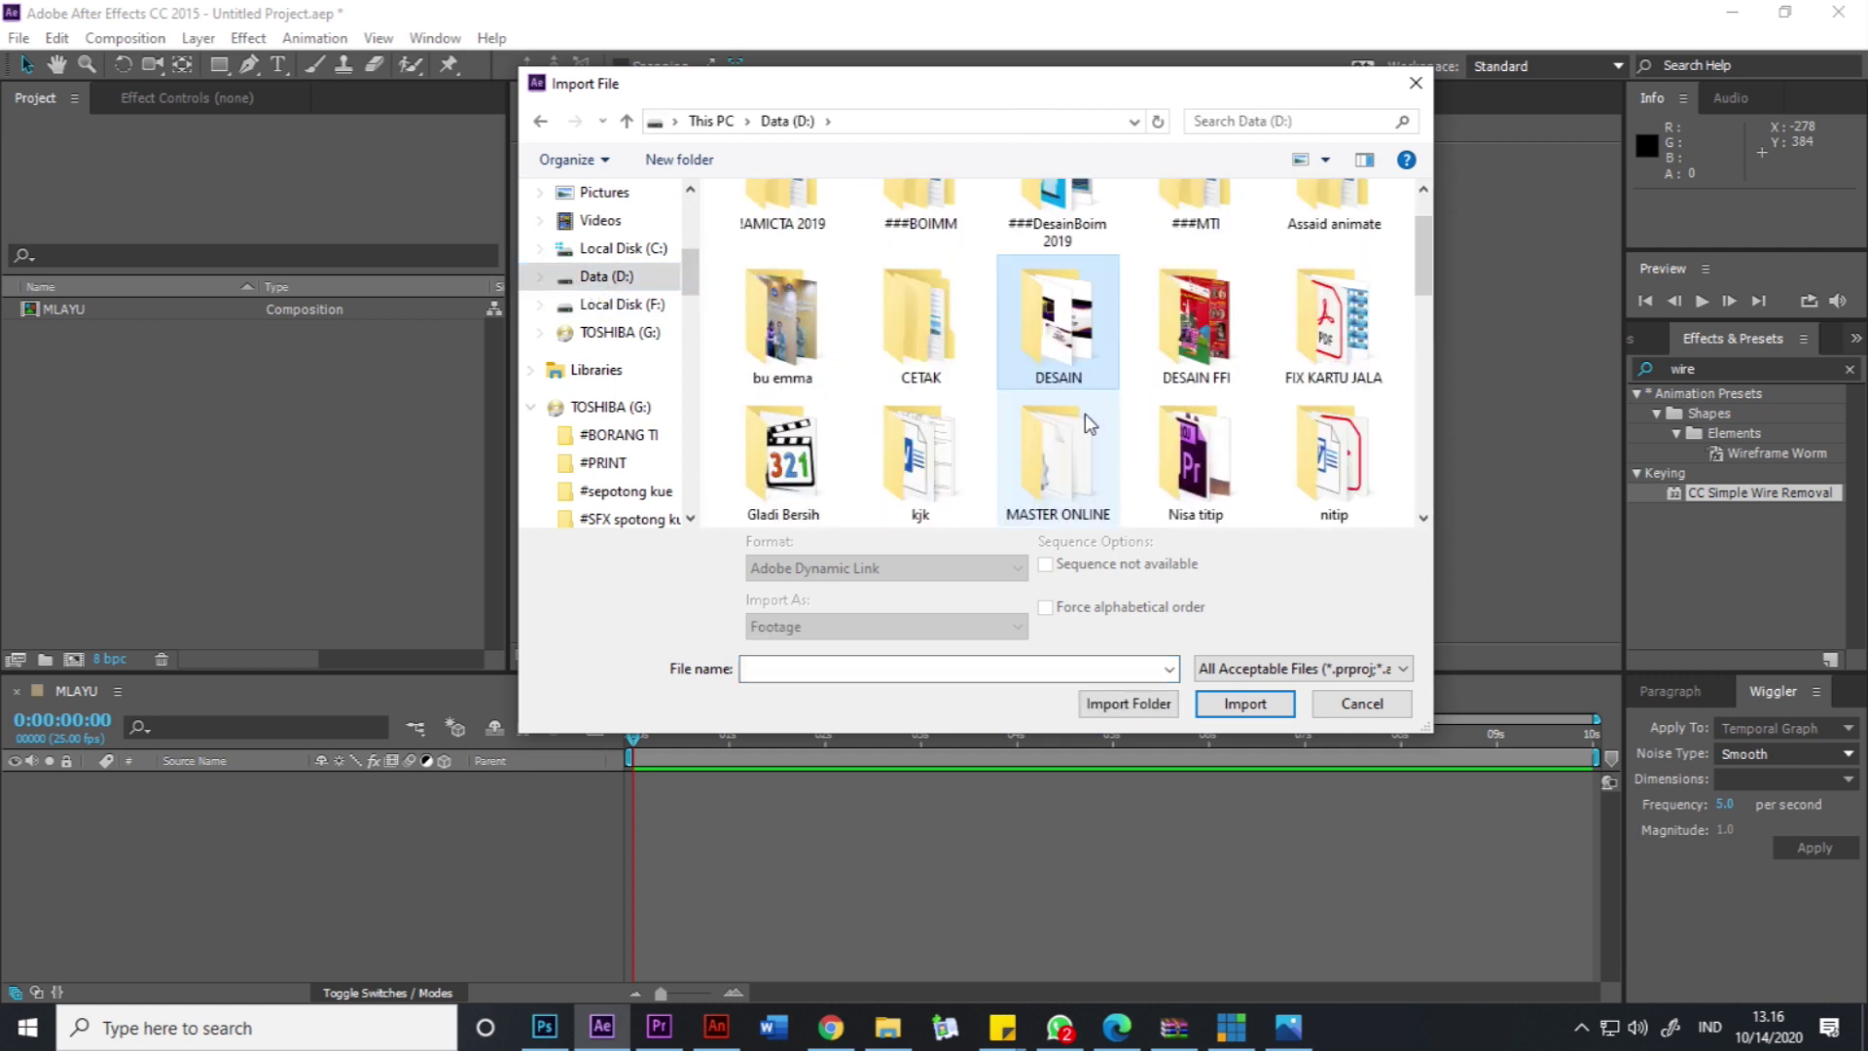
double_click(925, 457)
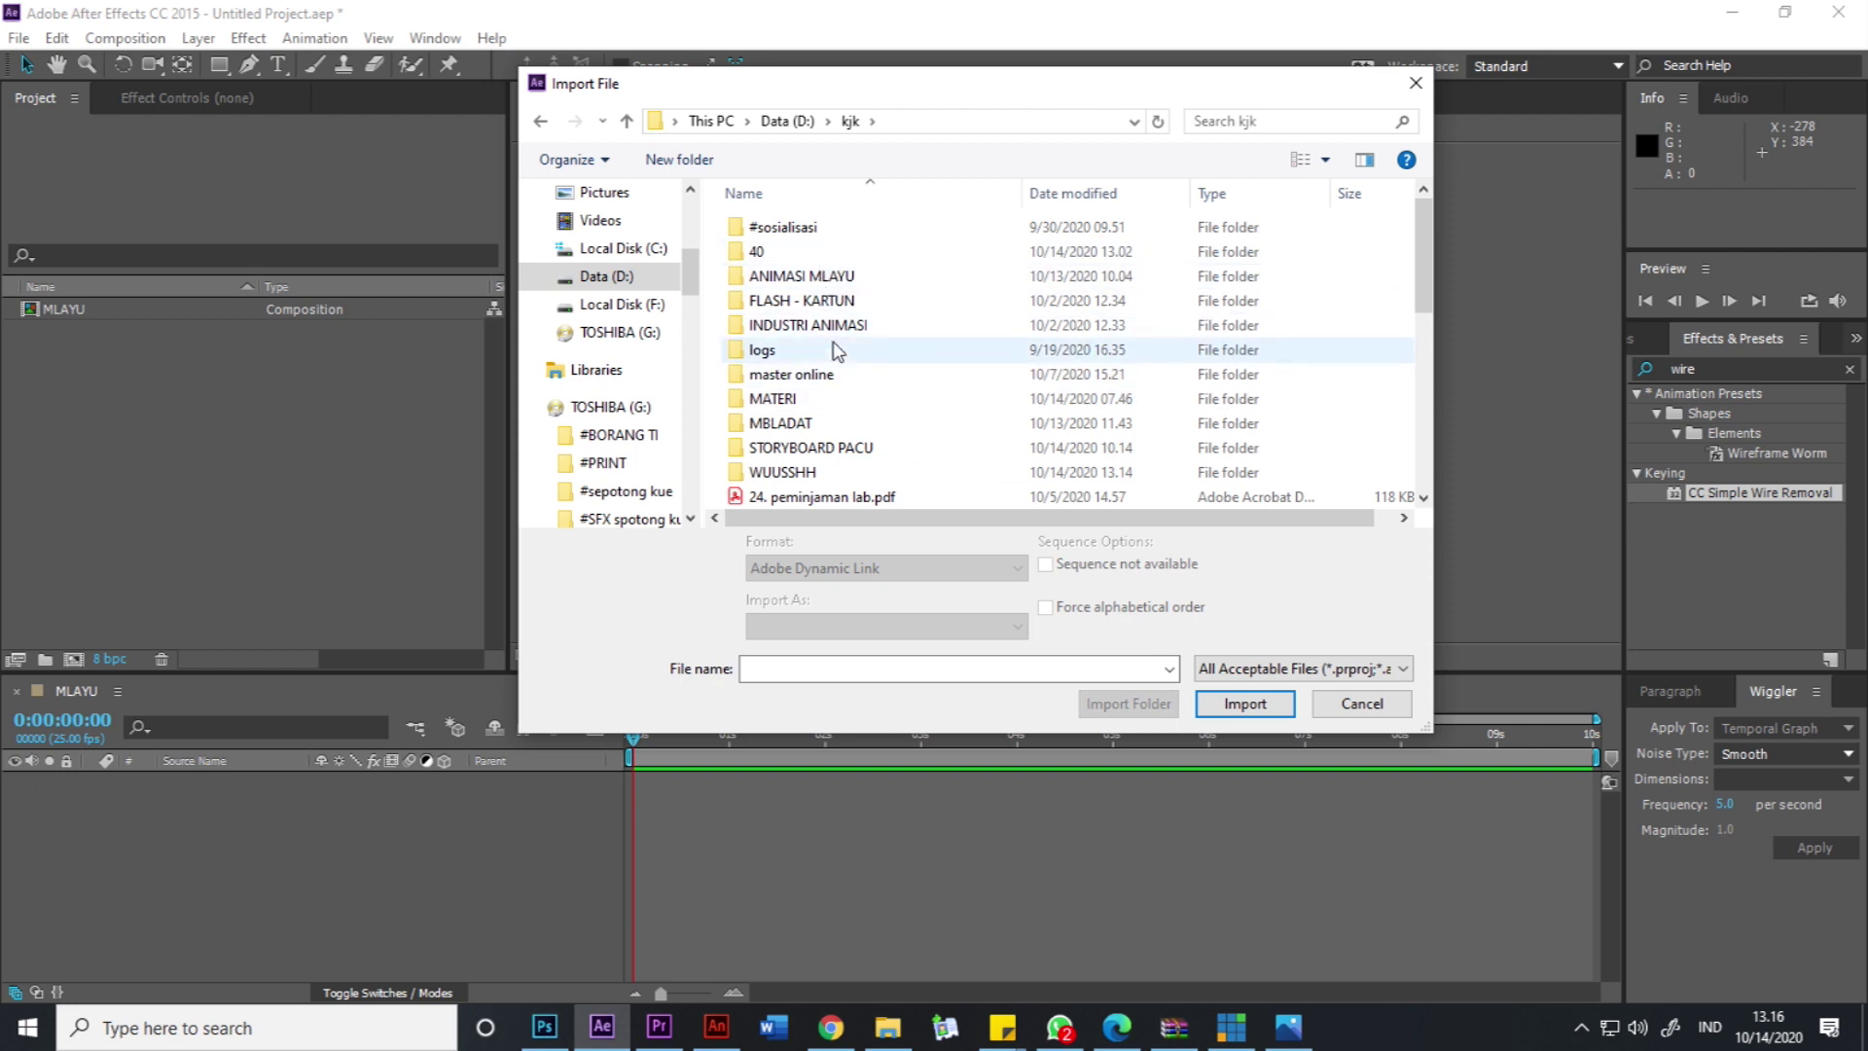
Open the WUUSSHH folder and import color0001.png as footage with the PNG Sequence option enabled.
scroll(835, 351, down, 4)
scroll(817, 345, up, 2)
click(811, 342)
double_click(811, 343)
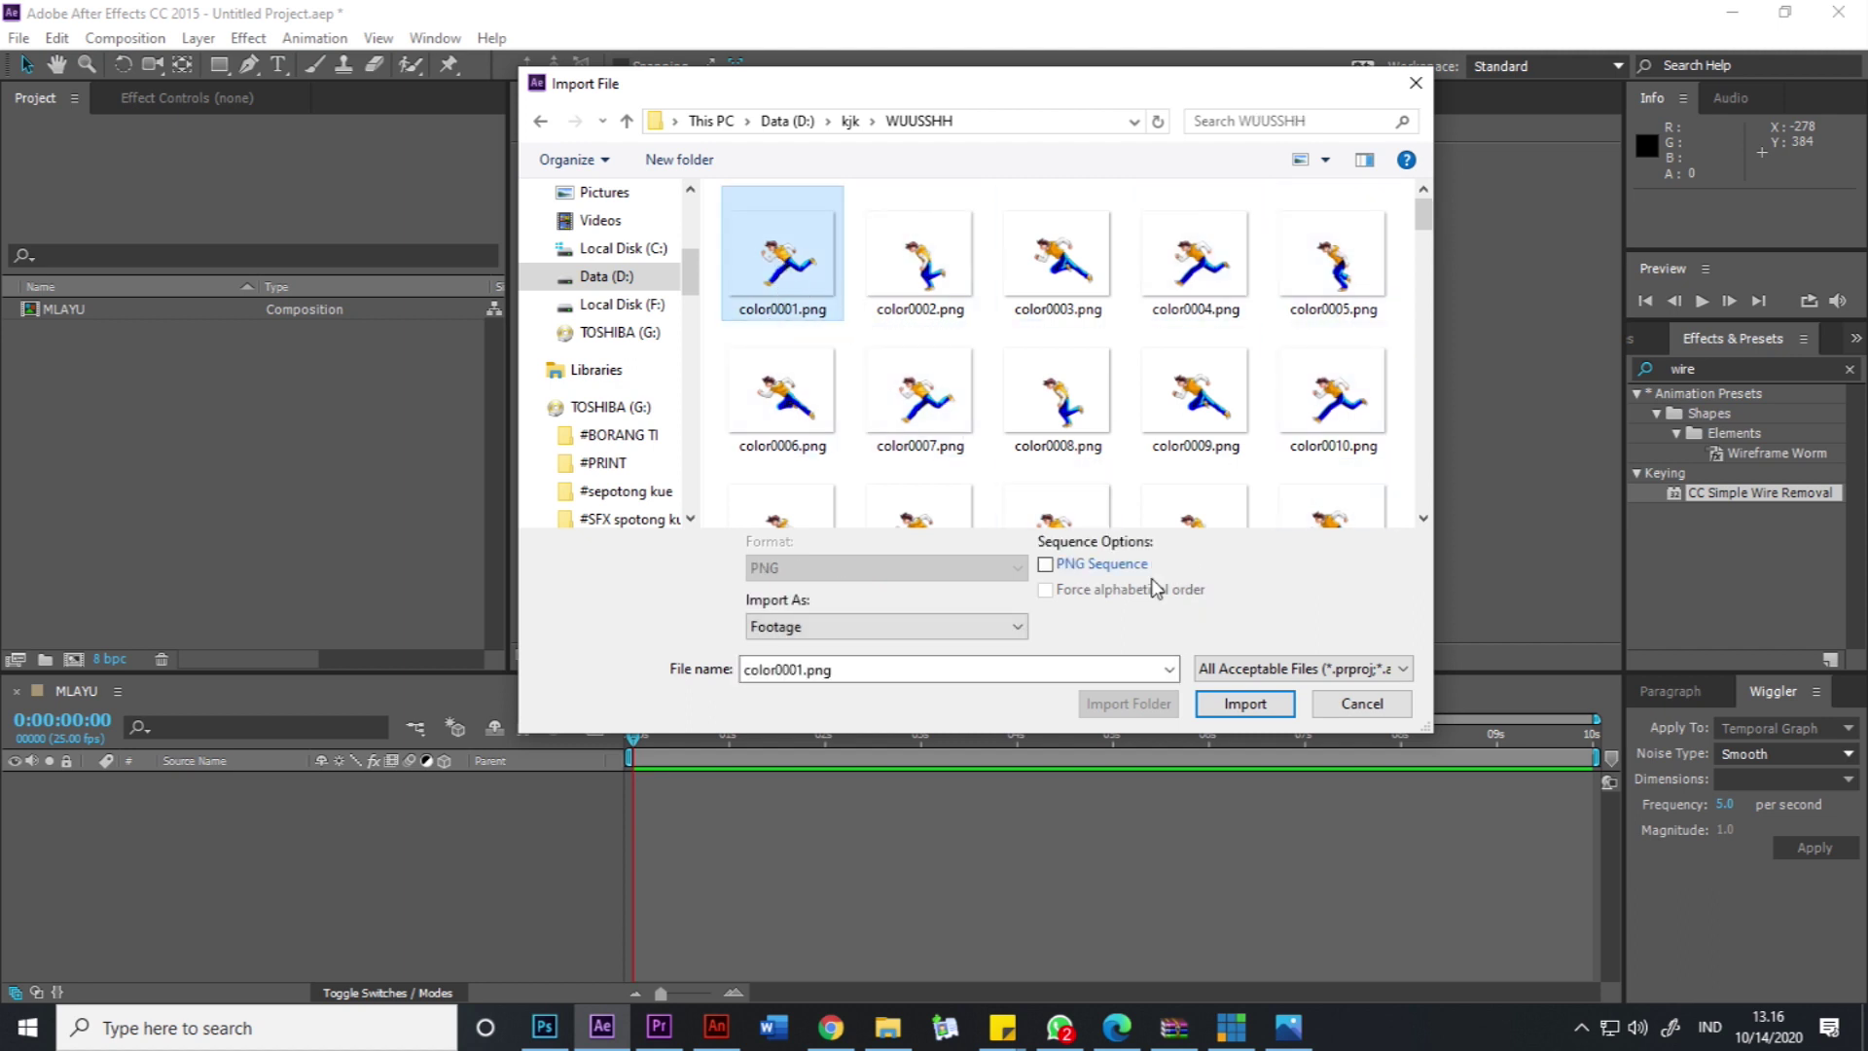
click(1074, 566)
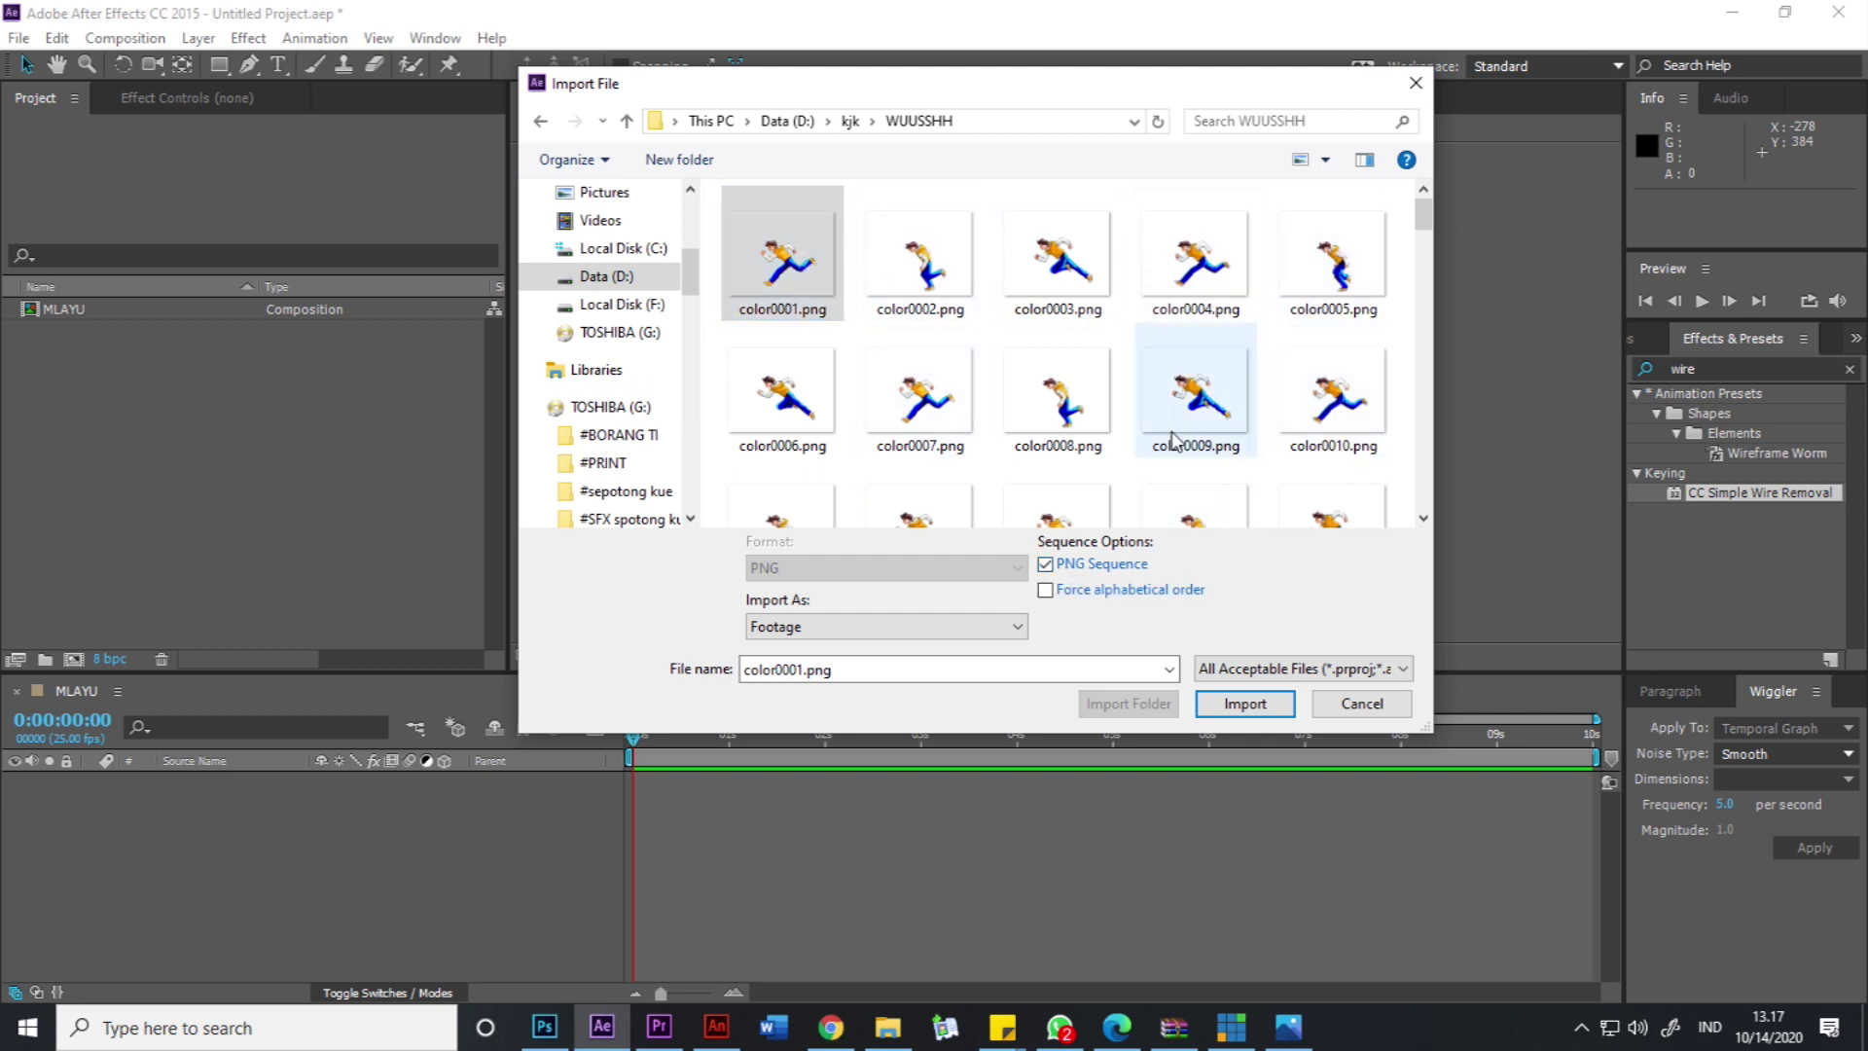
click(1245, 705)
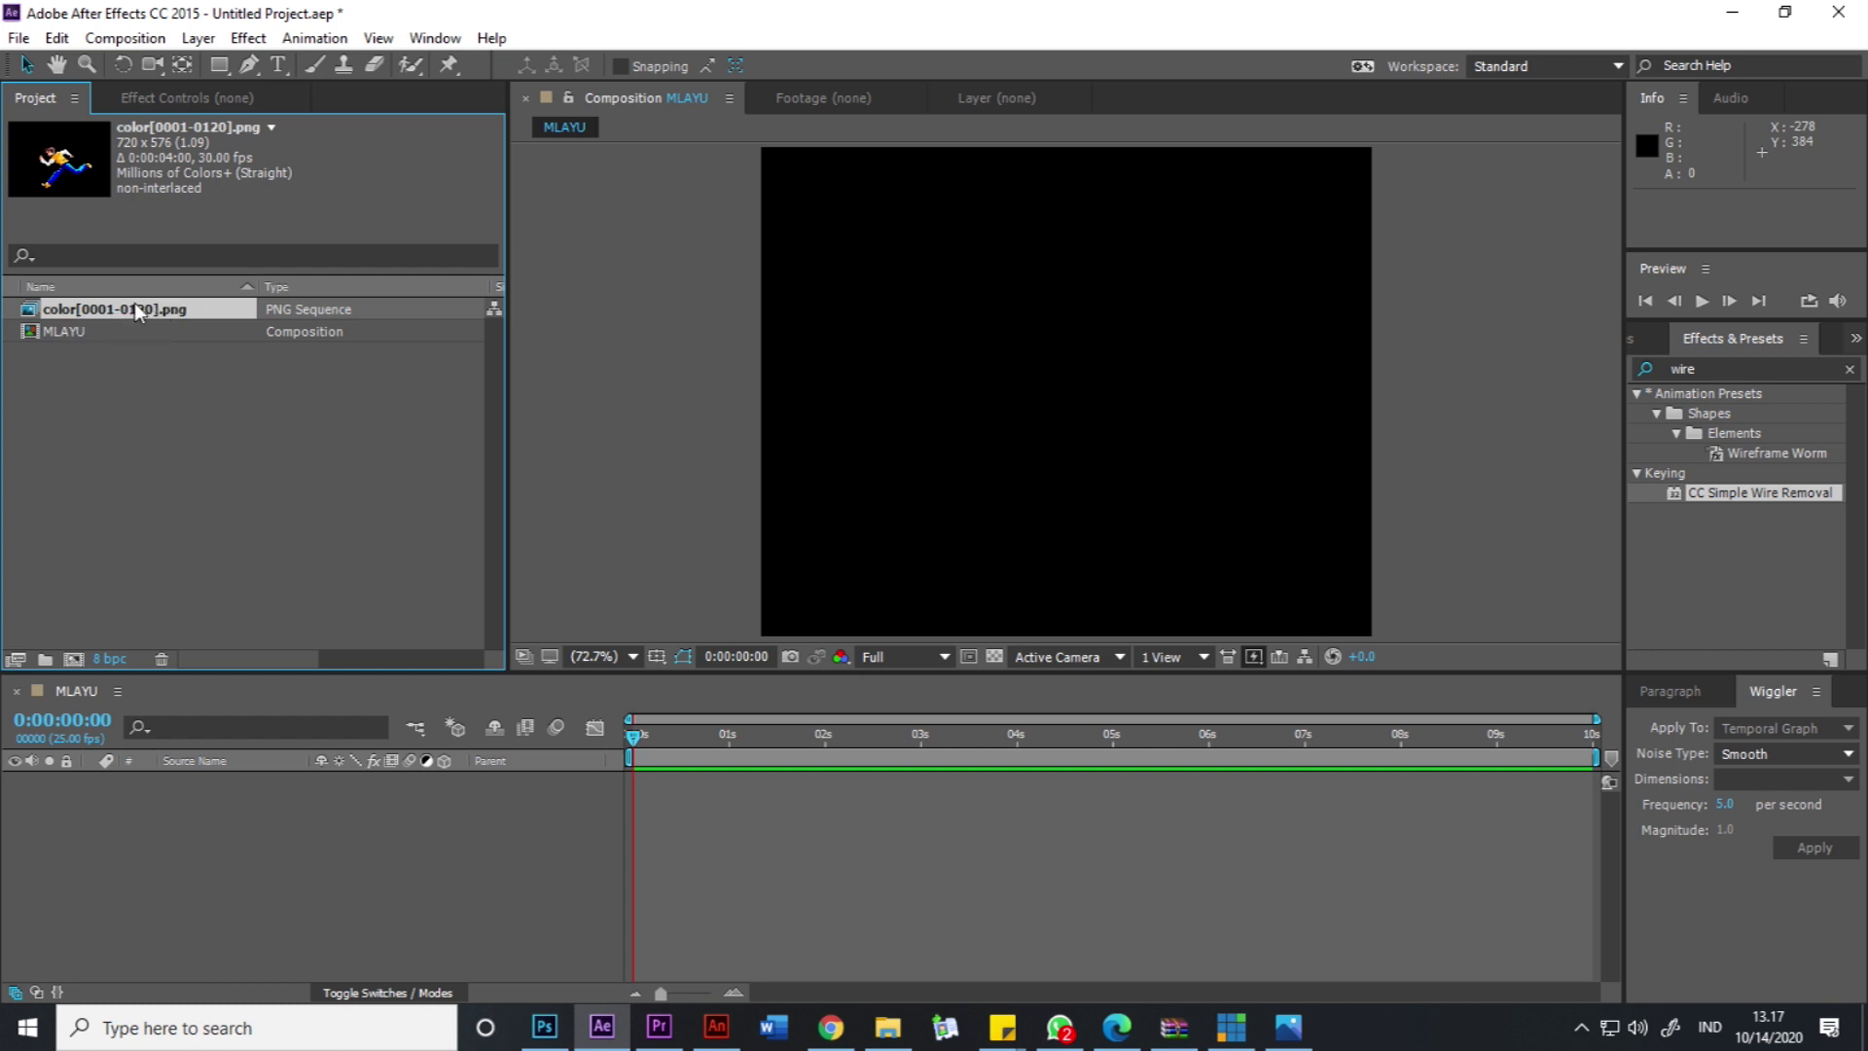
Add the imported PNG sequence to the MLAYU timeline, preview the run animation twice, and return to the first frame.
drag(135, 307, 224, 813)
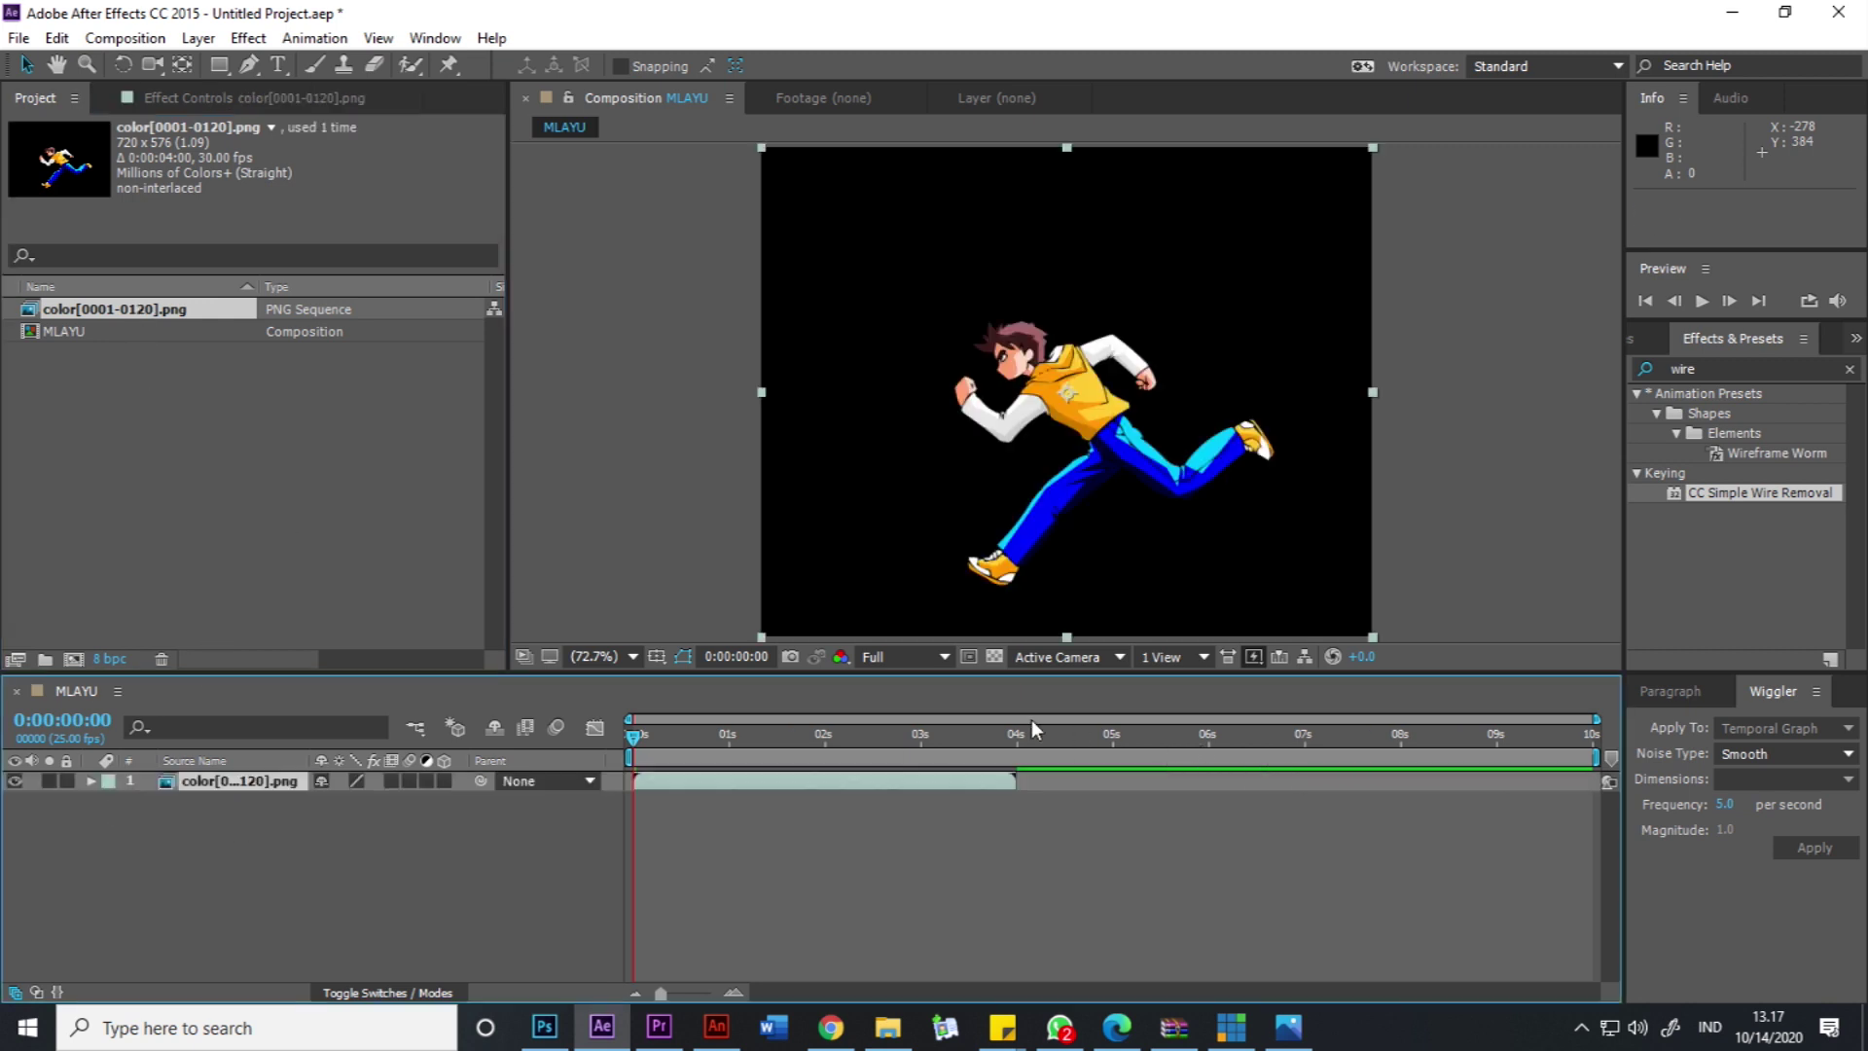
click(1700, 302)
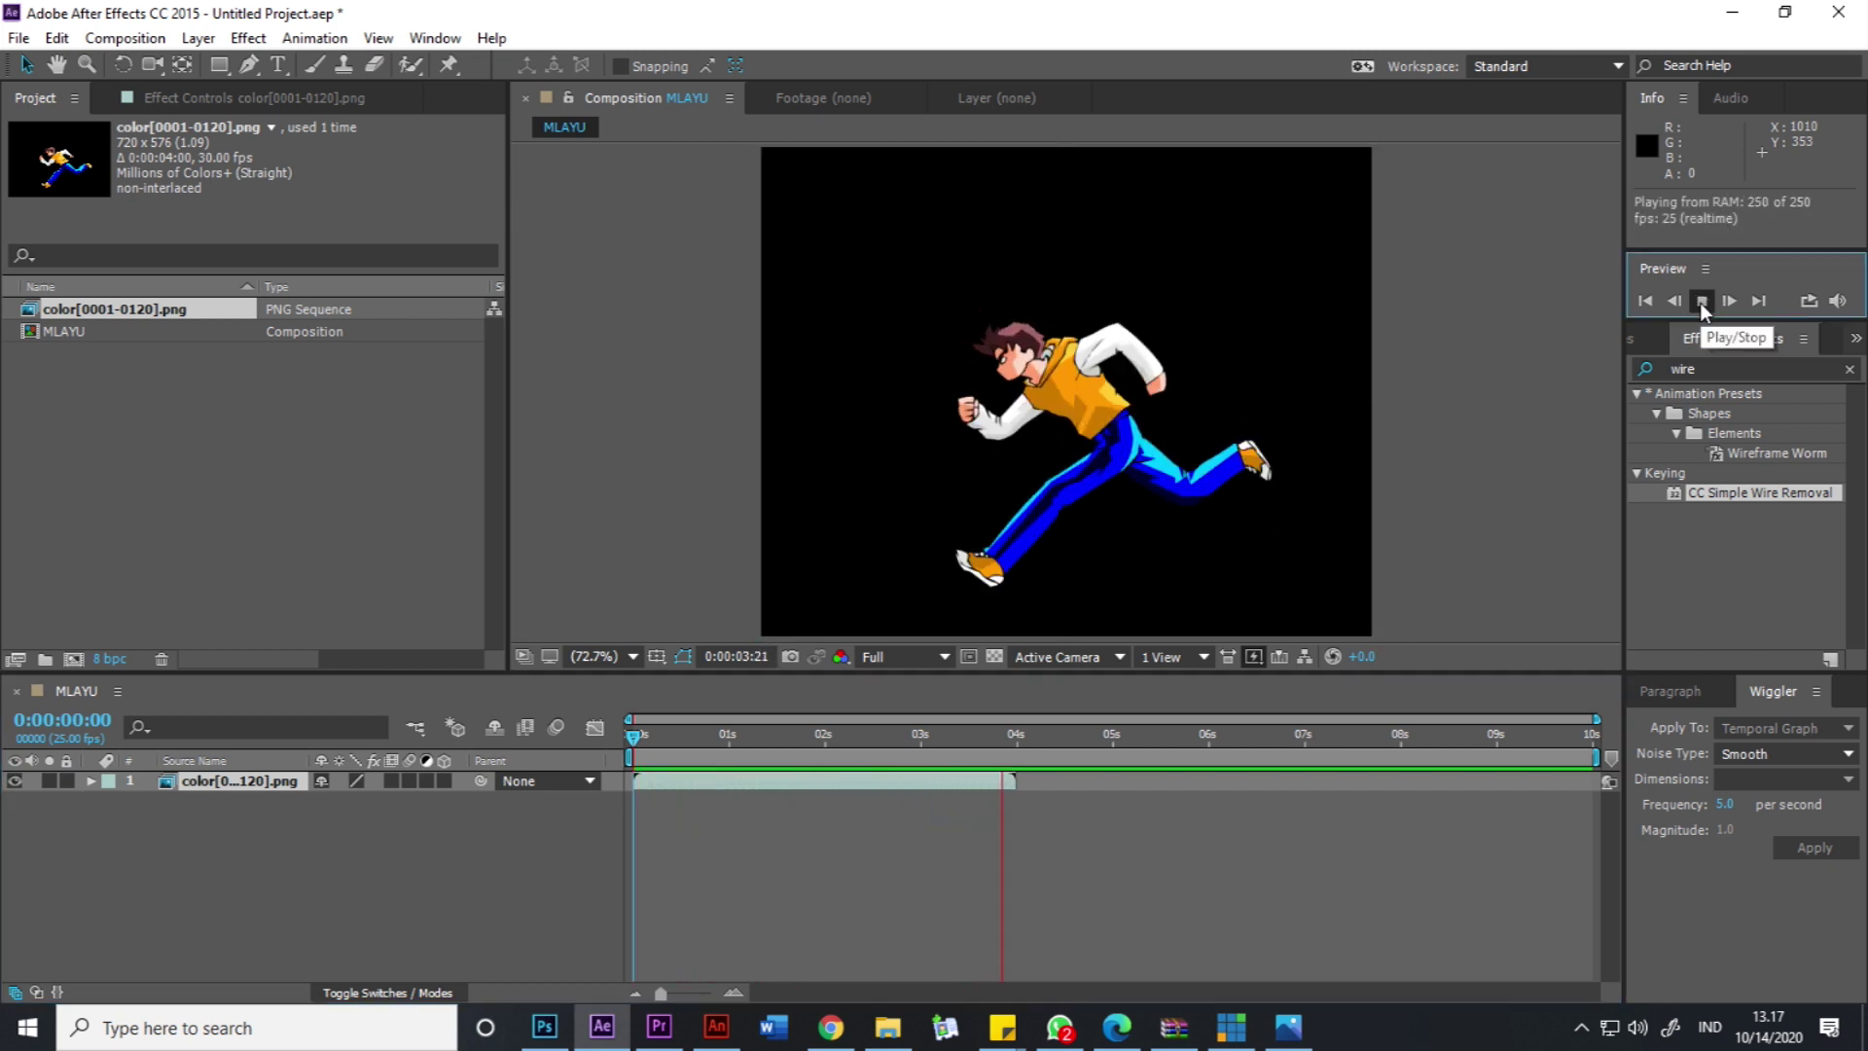
click(1700, 302)
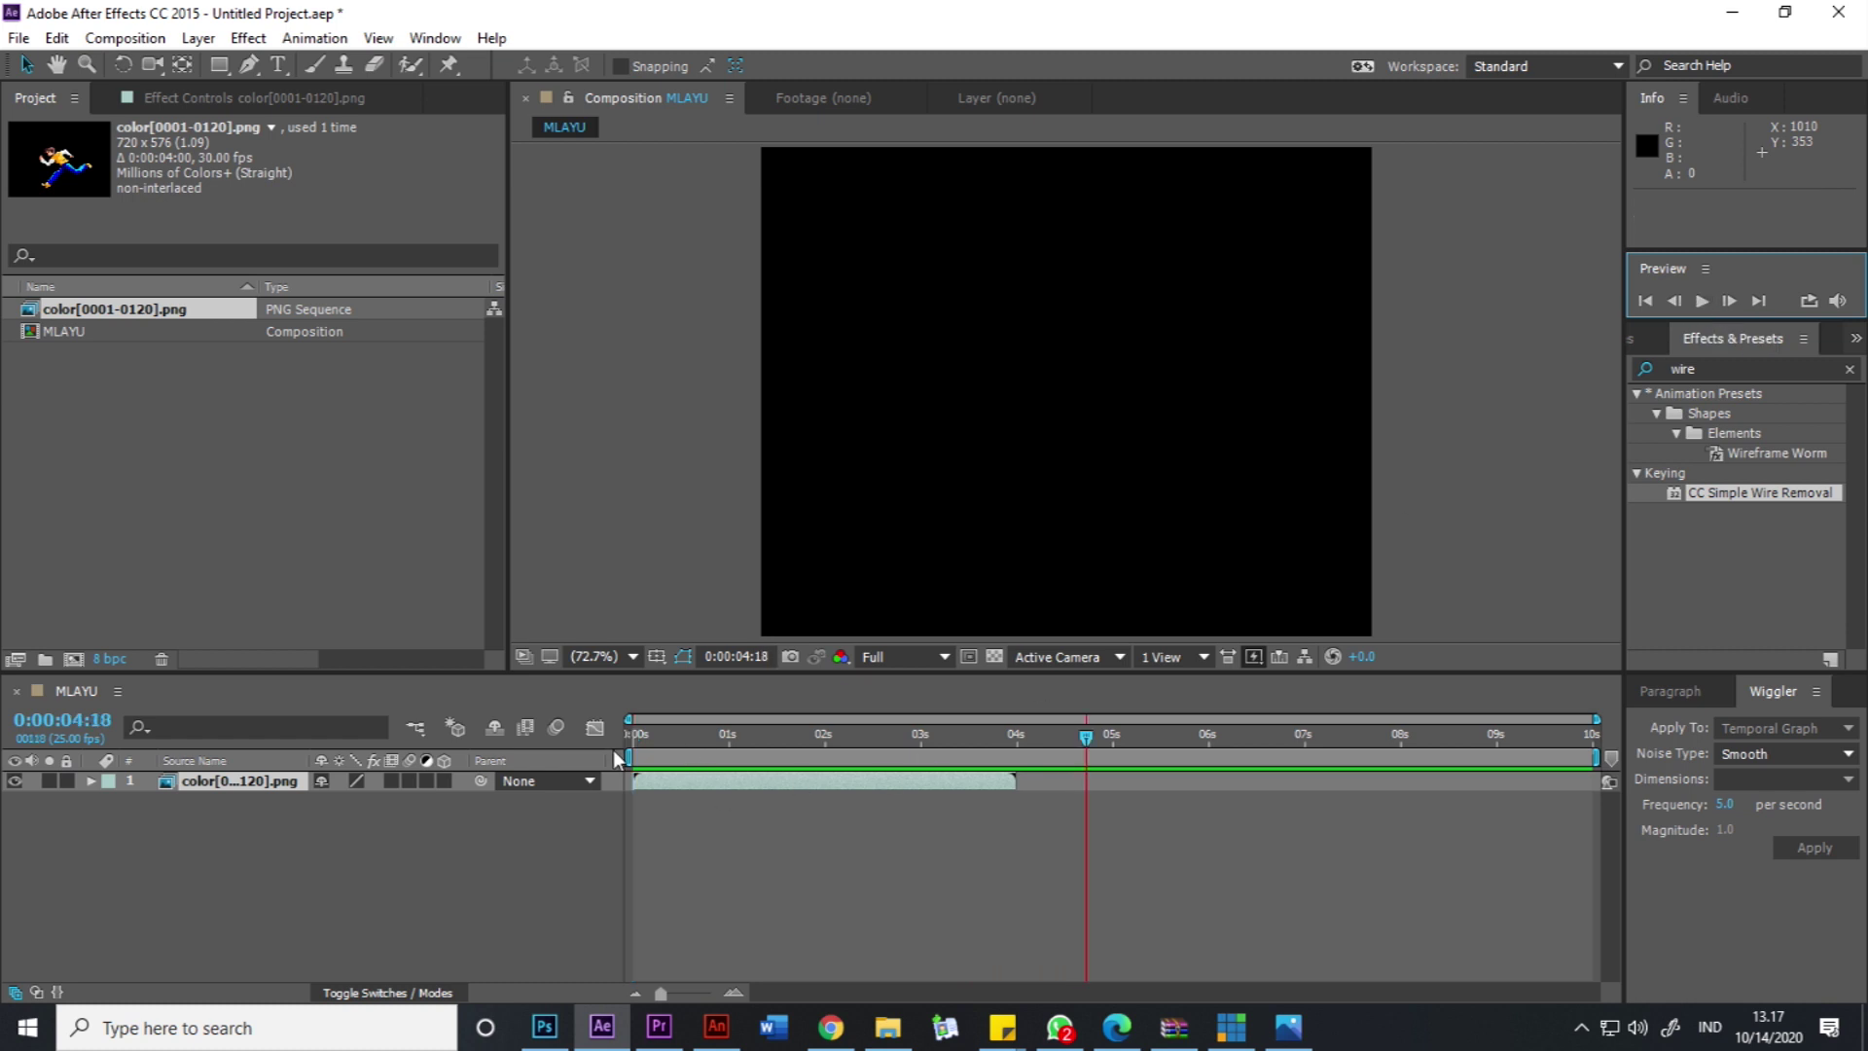
key(Home)
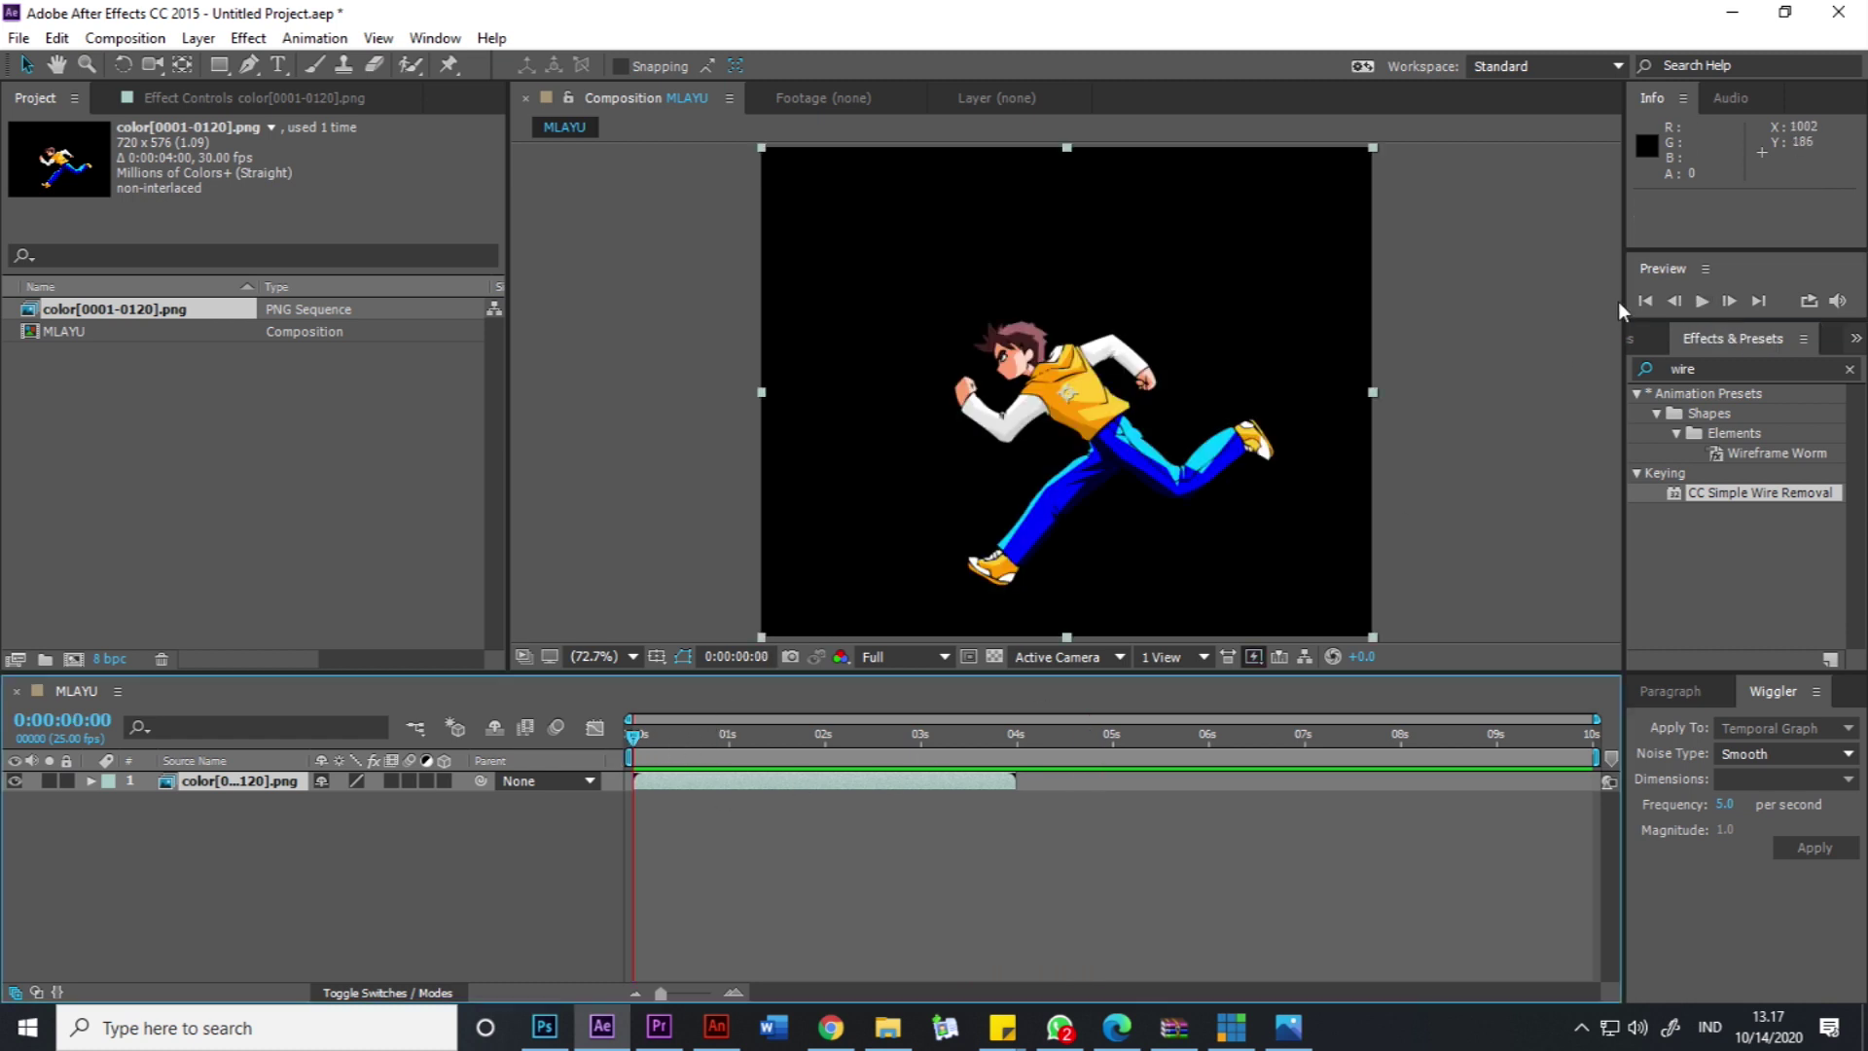
click(1703, 301)
click(1703, 302)
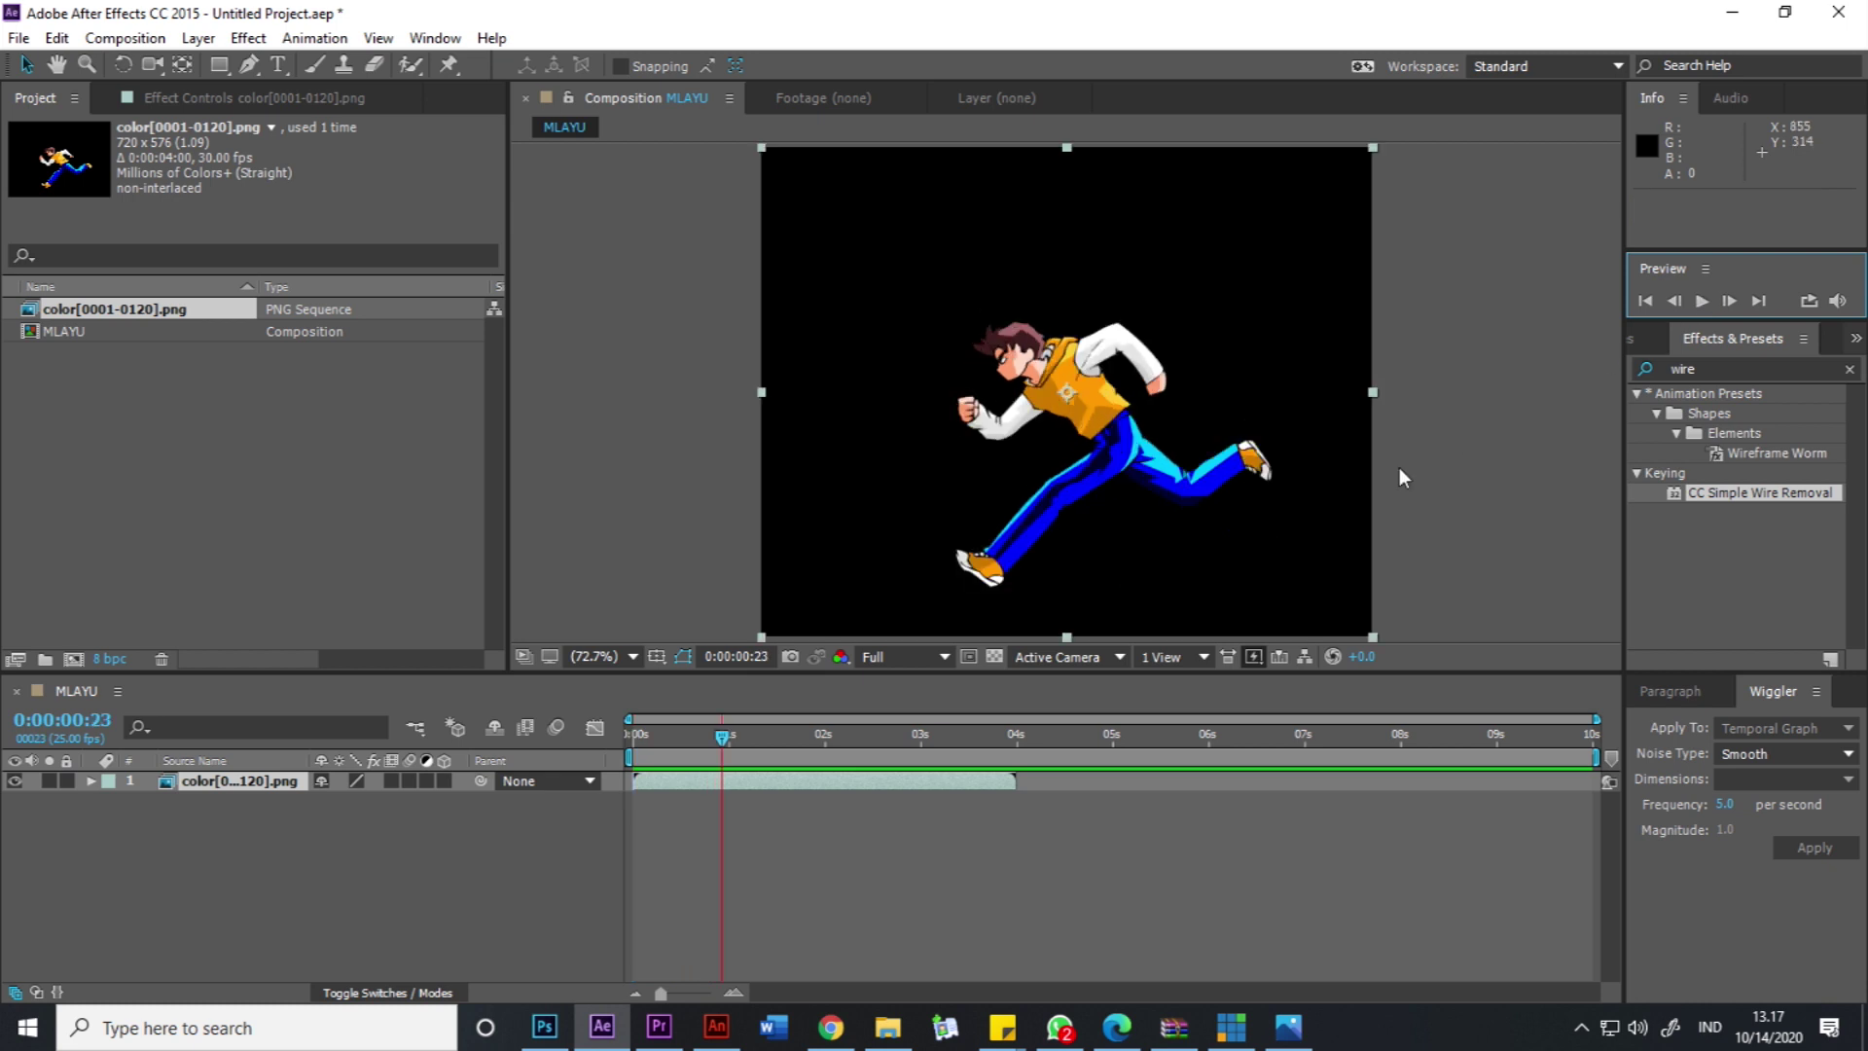
drag(646, 739, 622, 740)
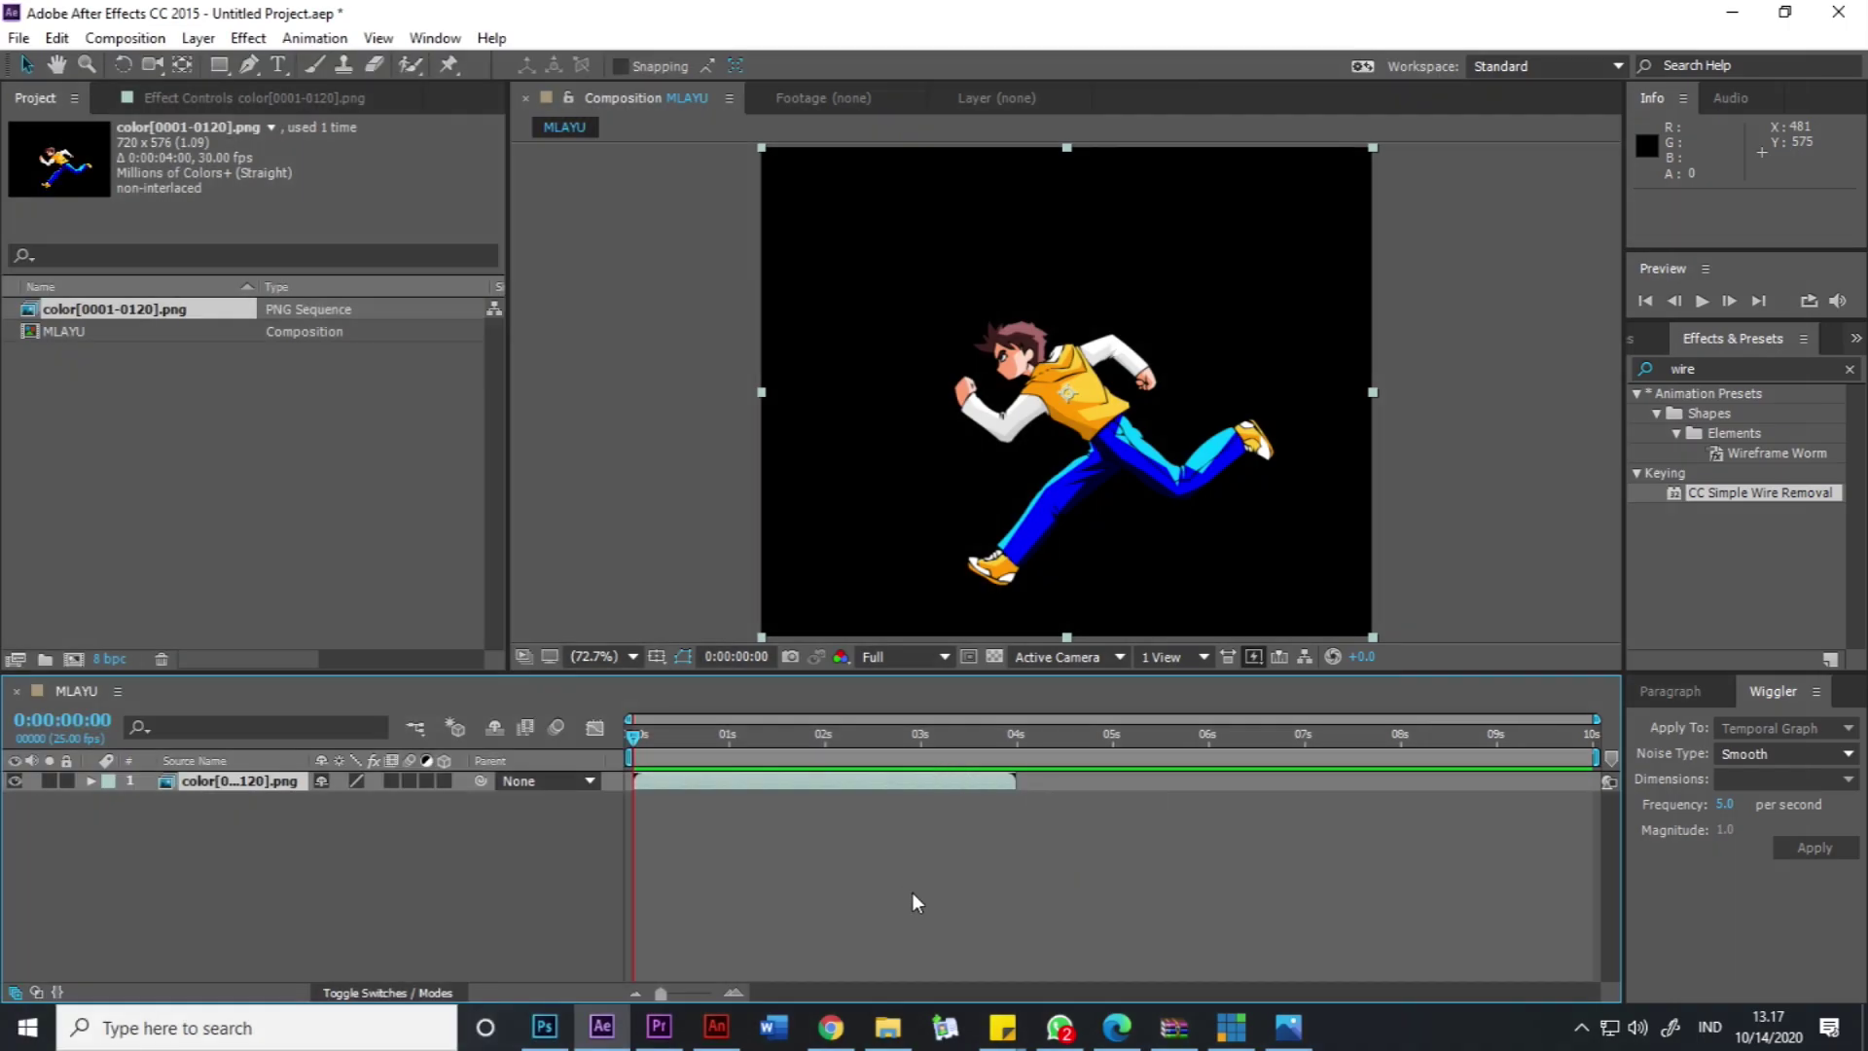
Switch to Adobe Animate to check the frame rate of color.fla, and return to After Effects.
click(716, 1026)
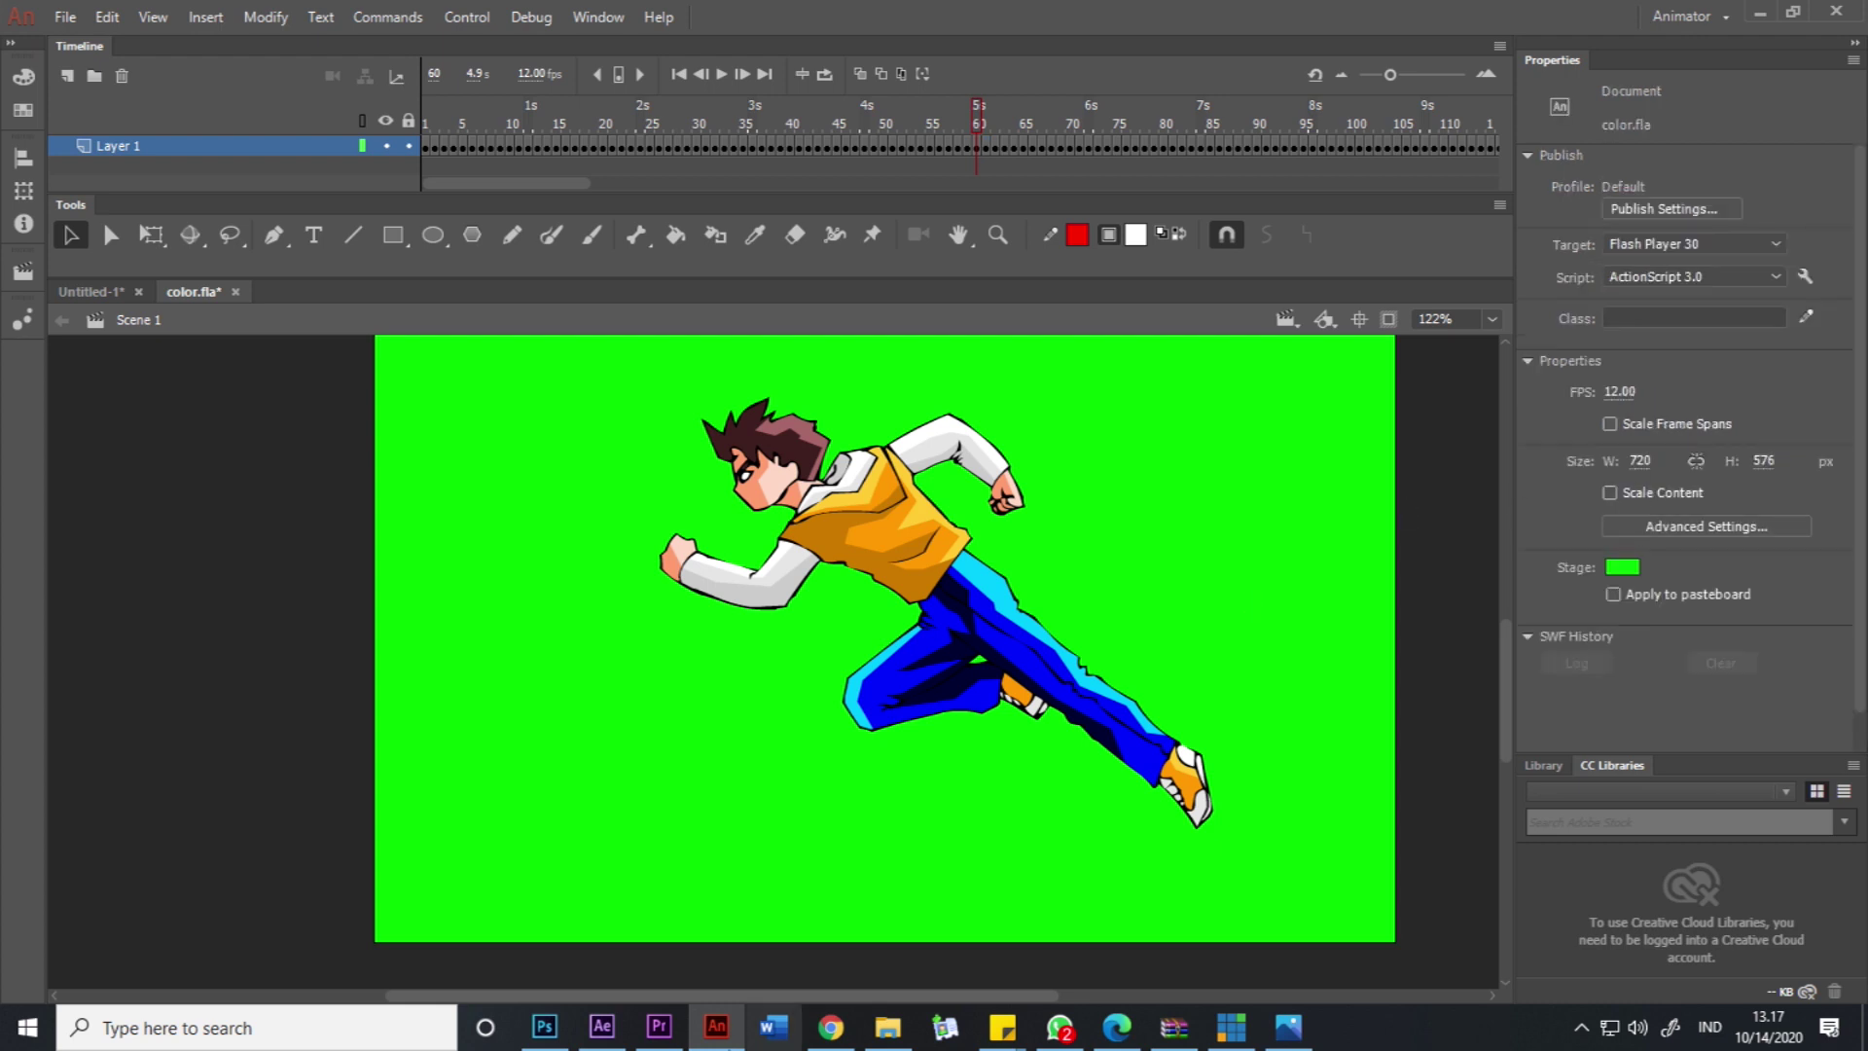
click(603, 1026)
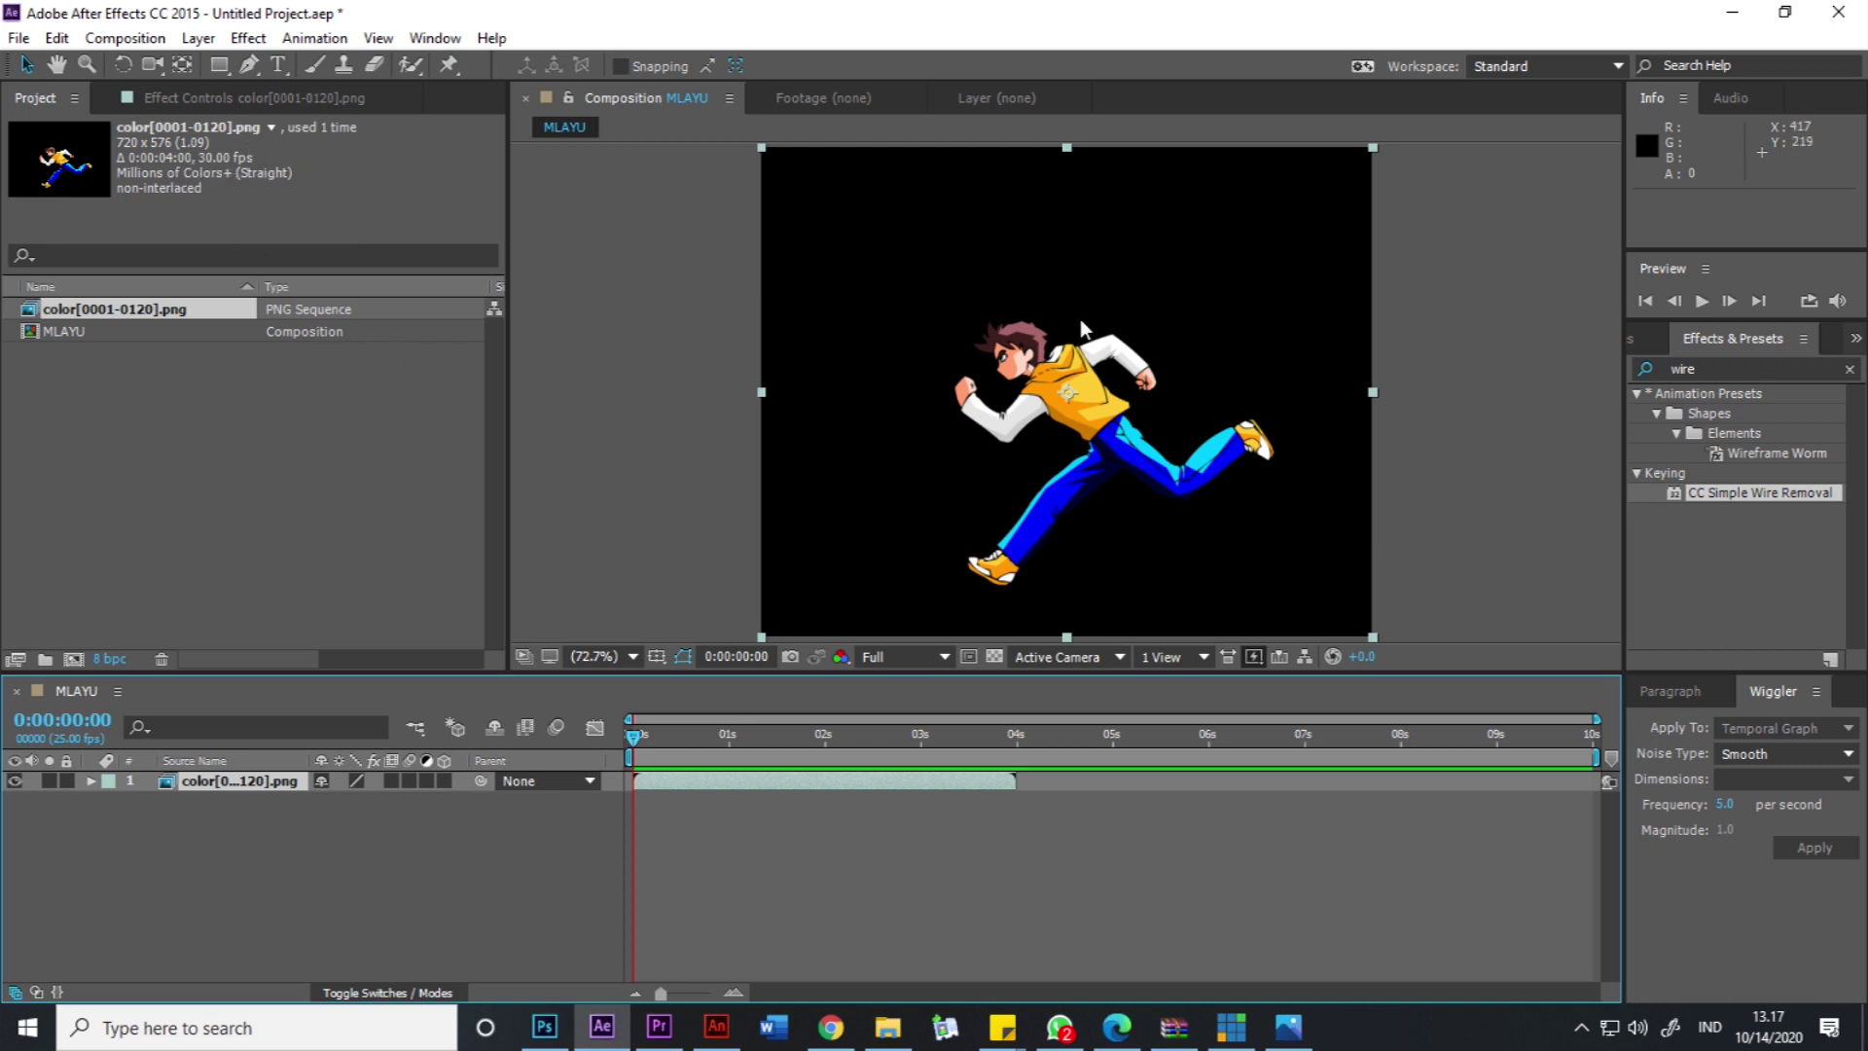
click(279, 412)
Interpret the color[0001-0120].png footage with an assumed frame rate of 12 frames per second.
click(147, 313)
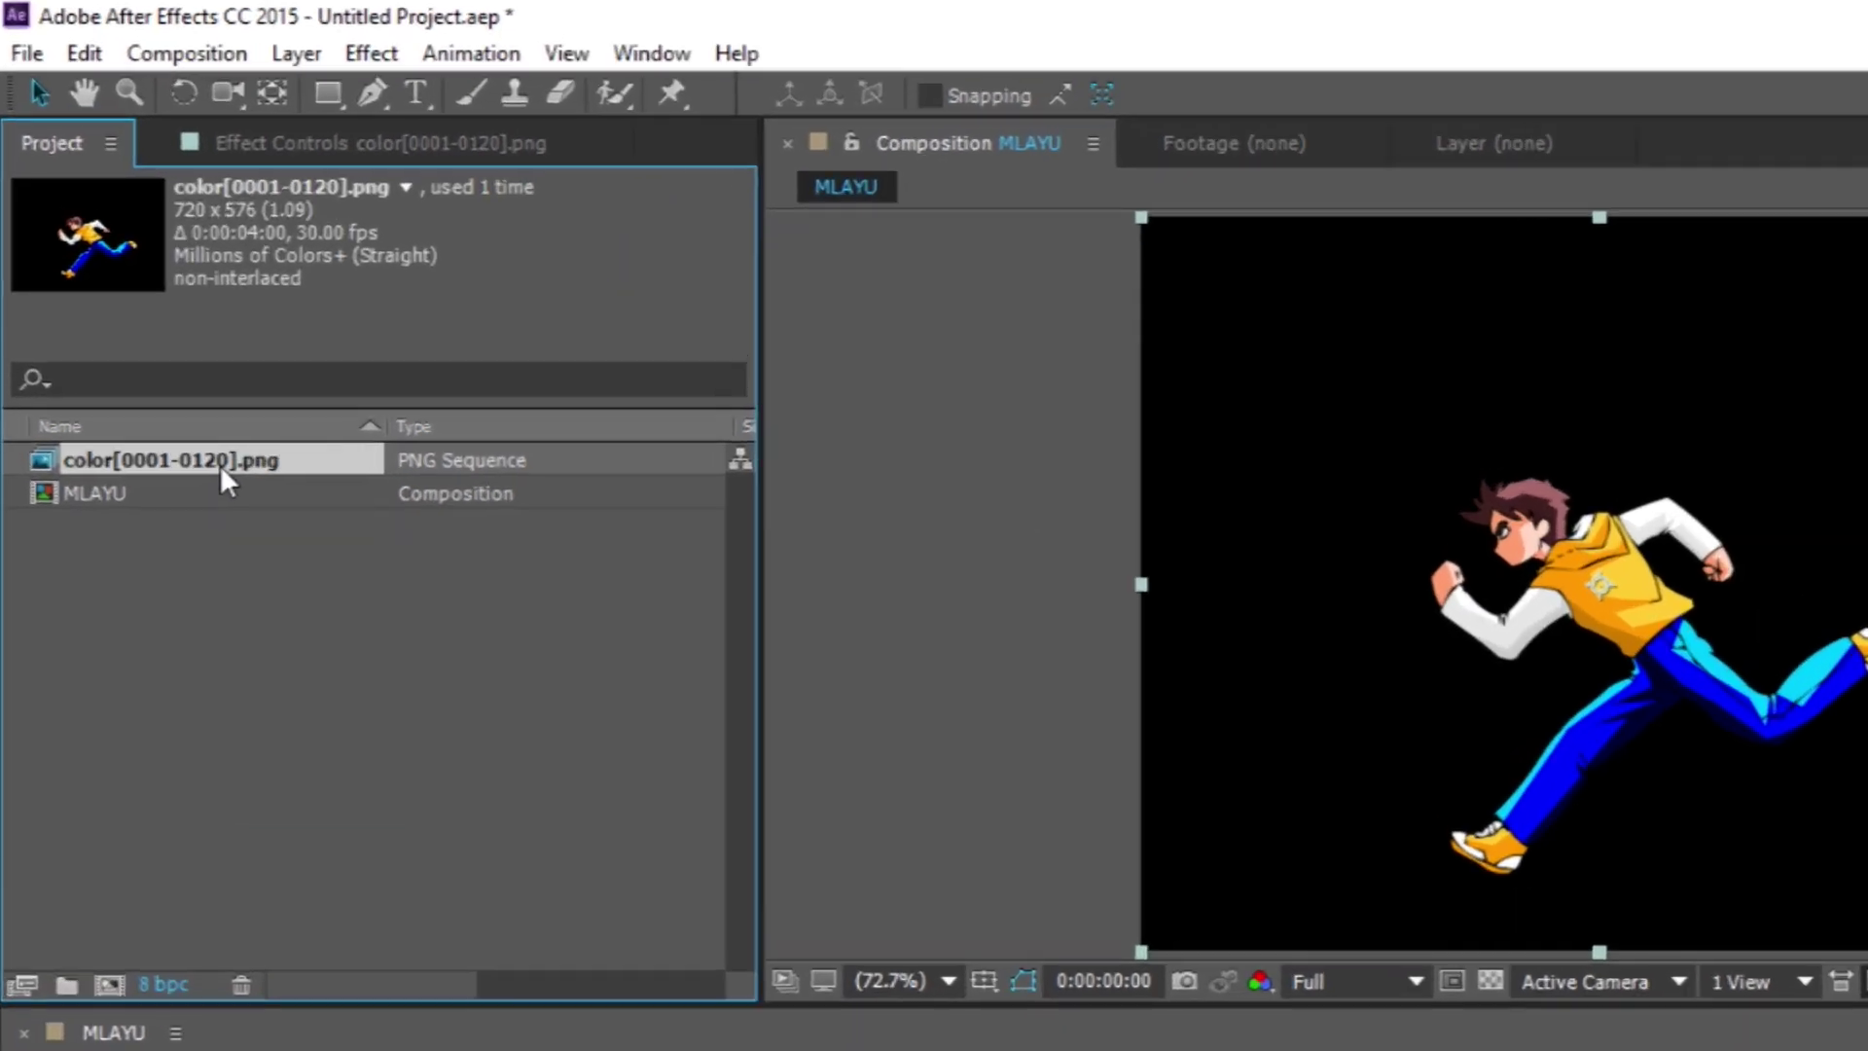
right_click(148, 313)
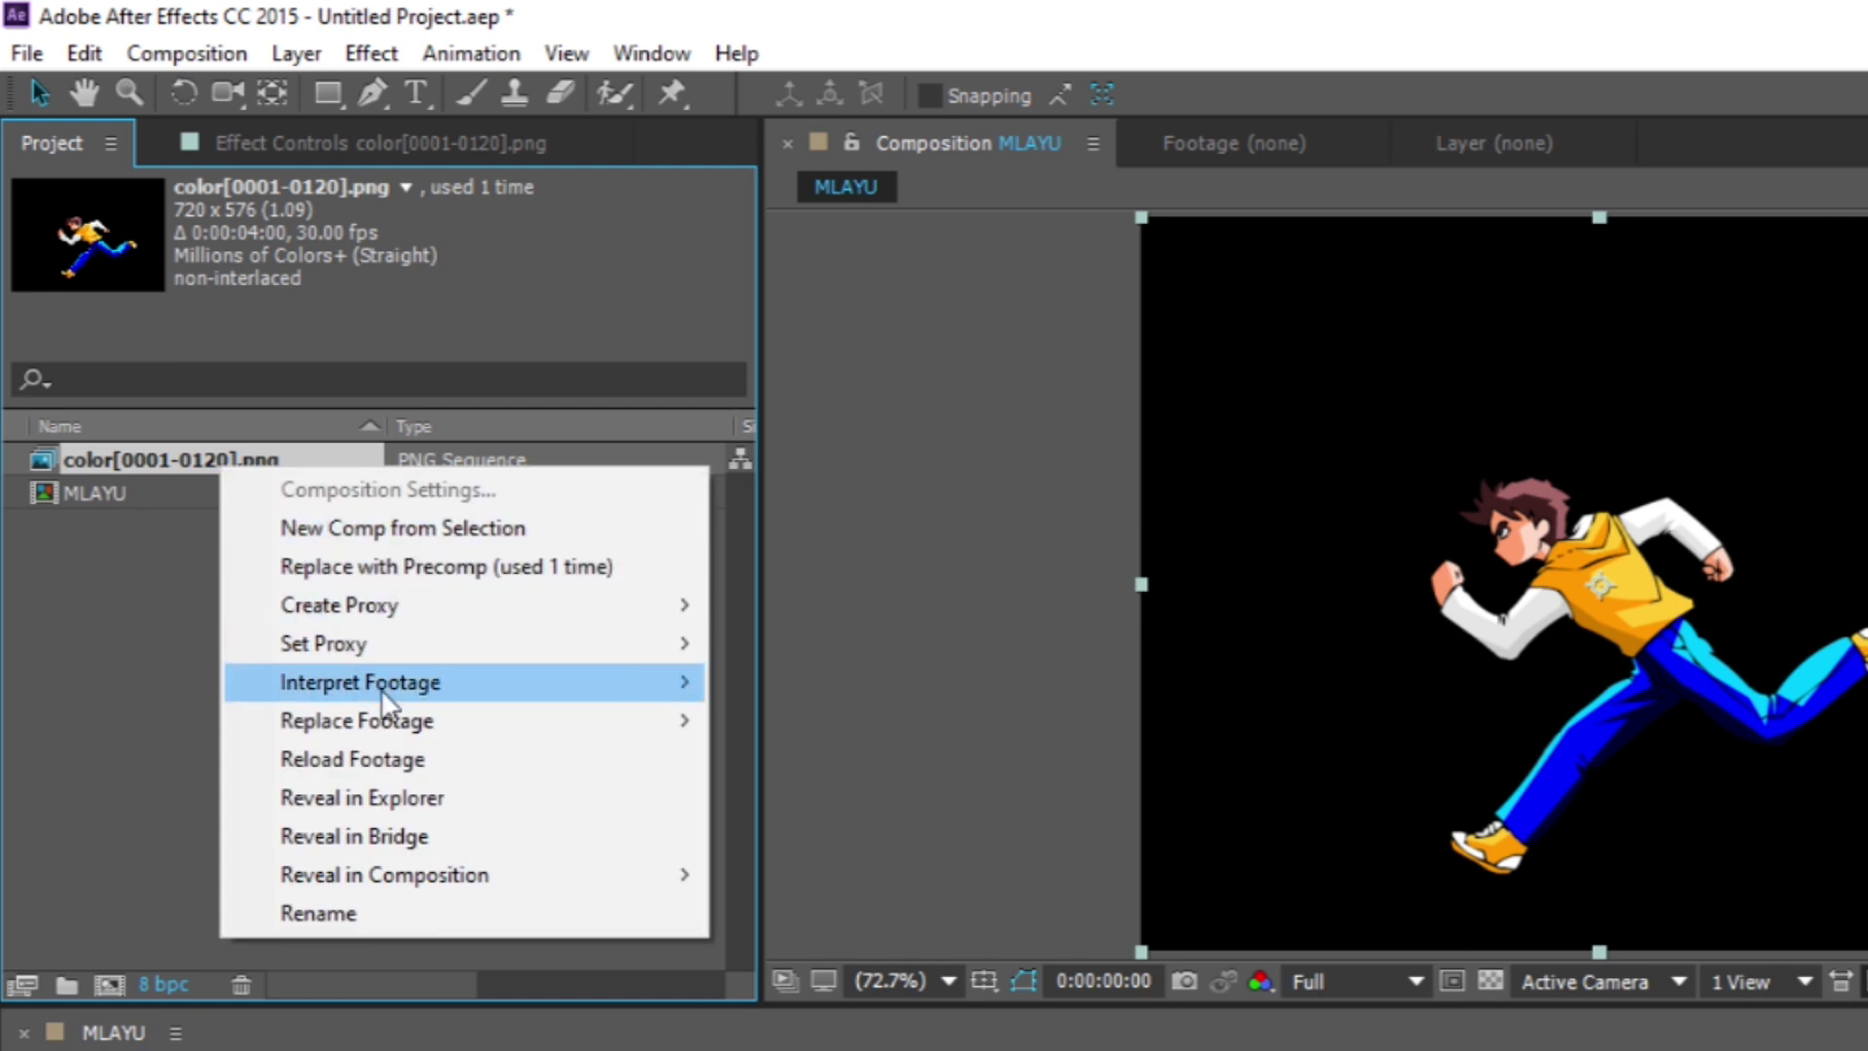
mouse_move(430, 689)
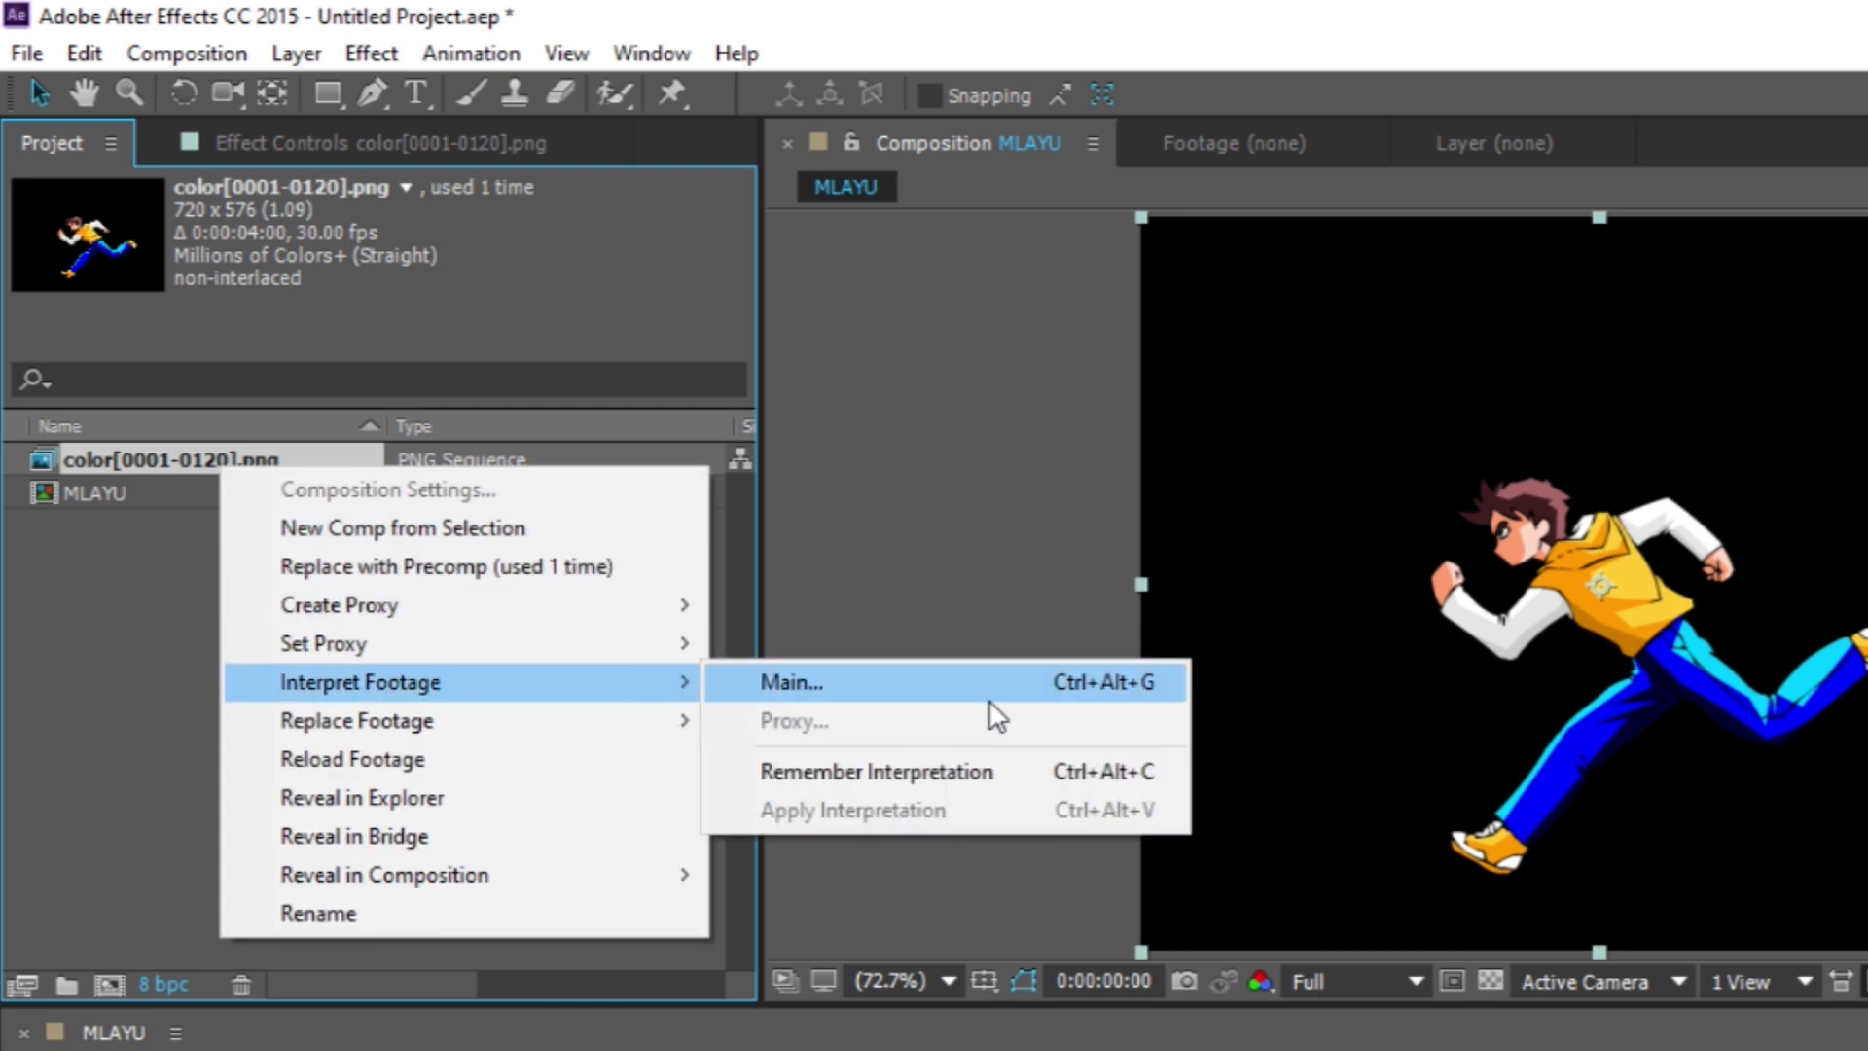
click(1163, 682)
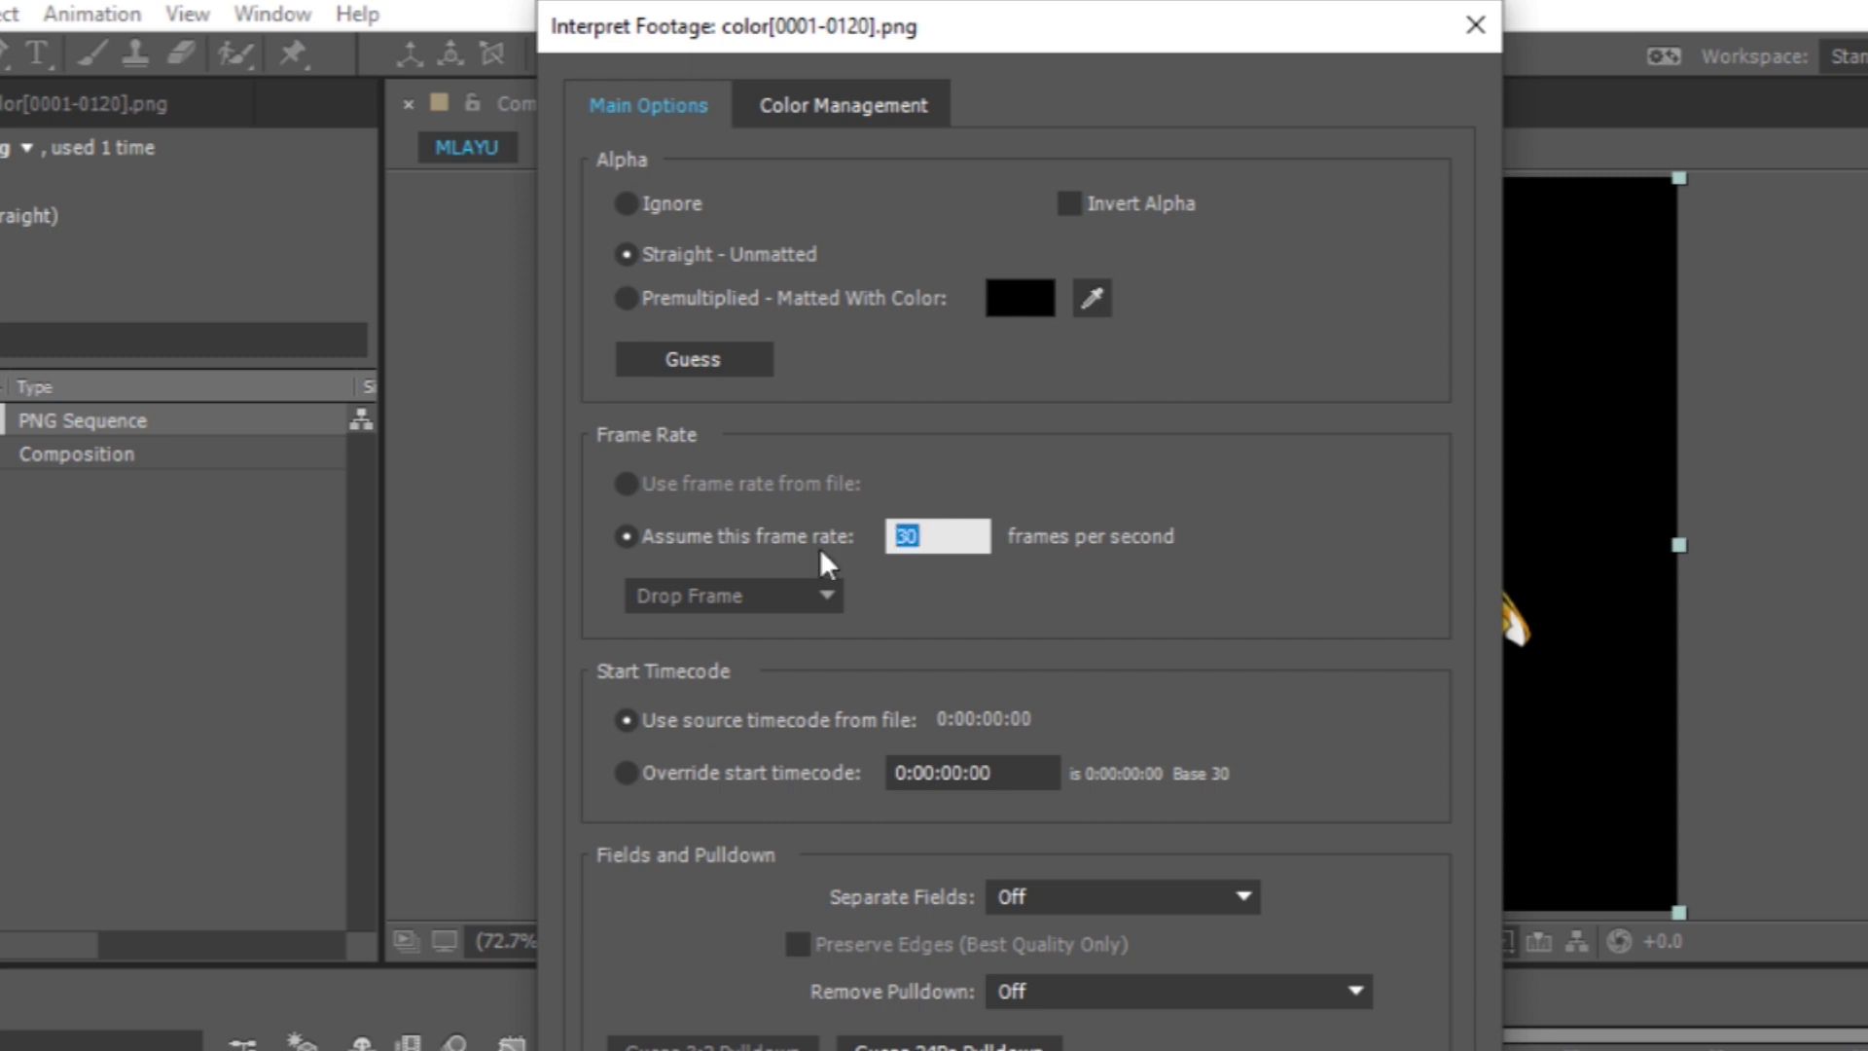
text(12)
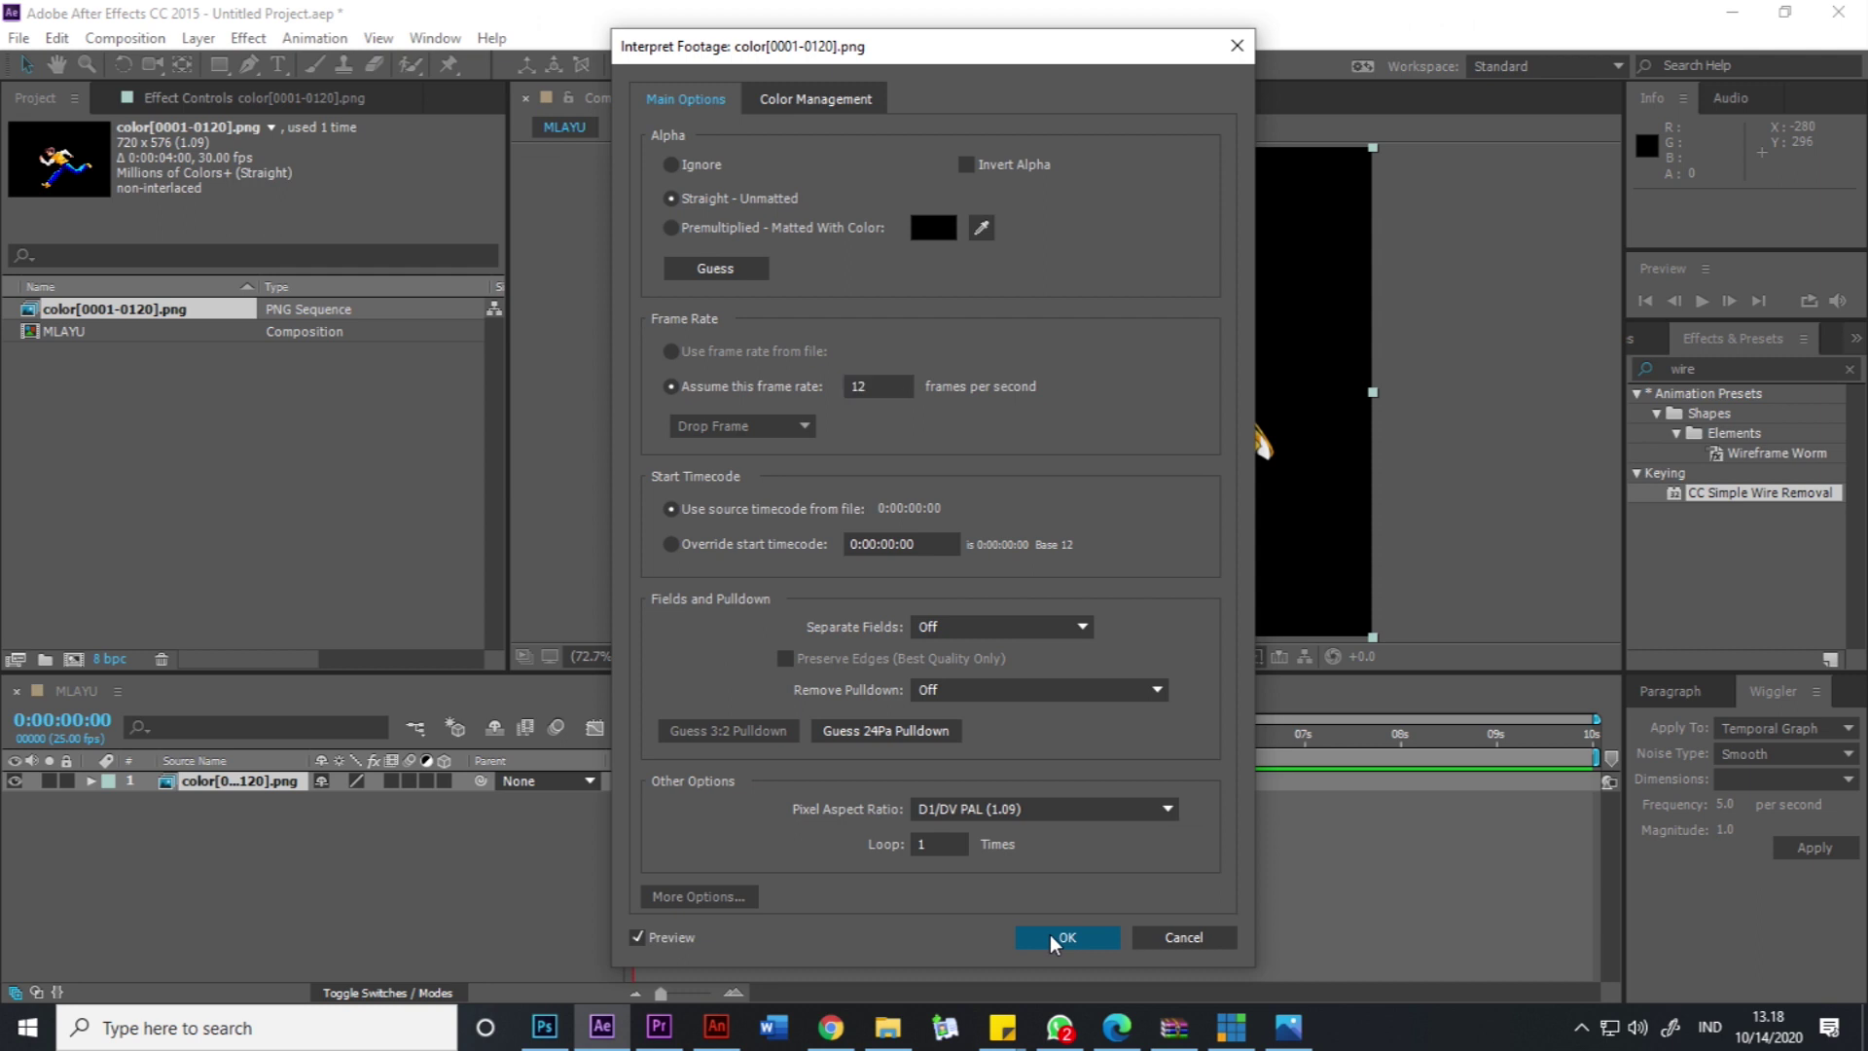
click(1051, 934)
Replace the old sequence layer in the MLAYU timeline with the reinterpreted color[0001-0120].png footage and preview the run.
click(243, 927)
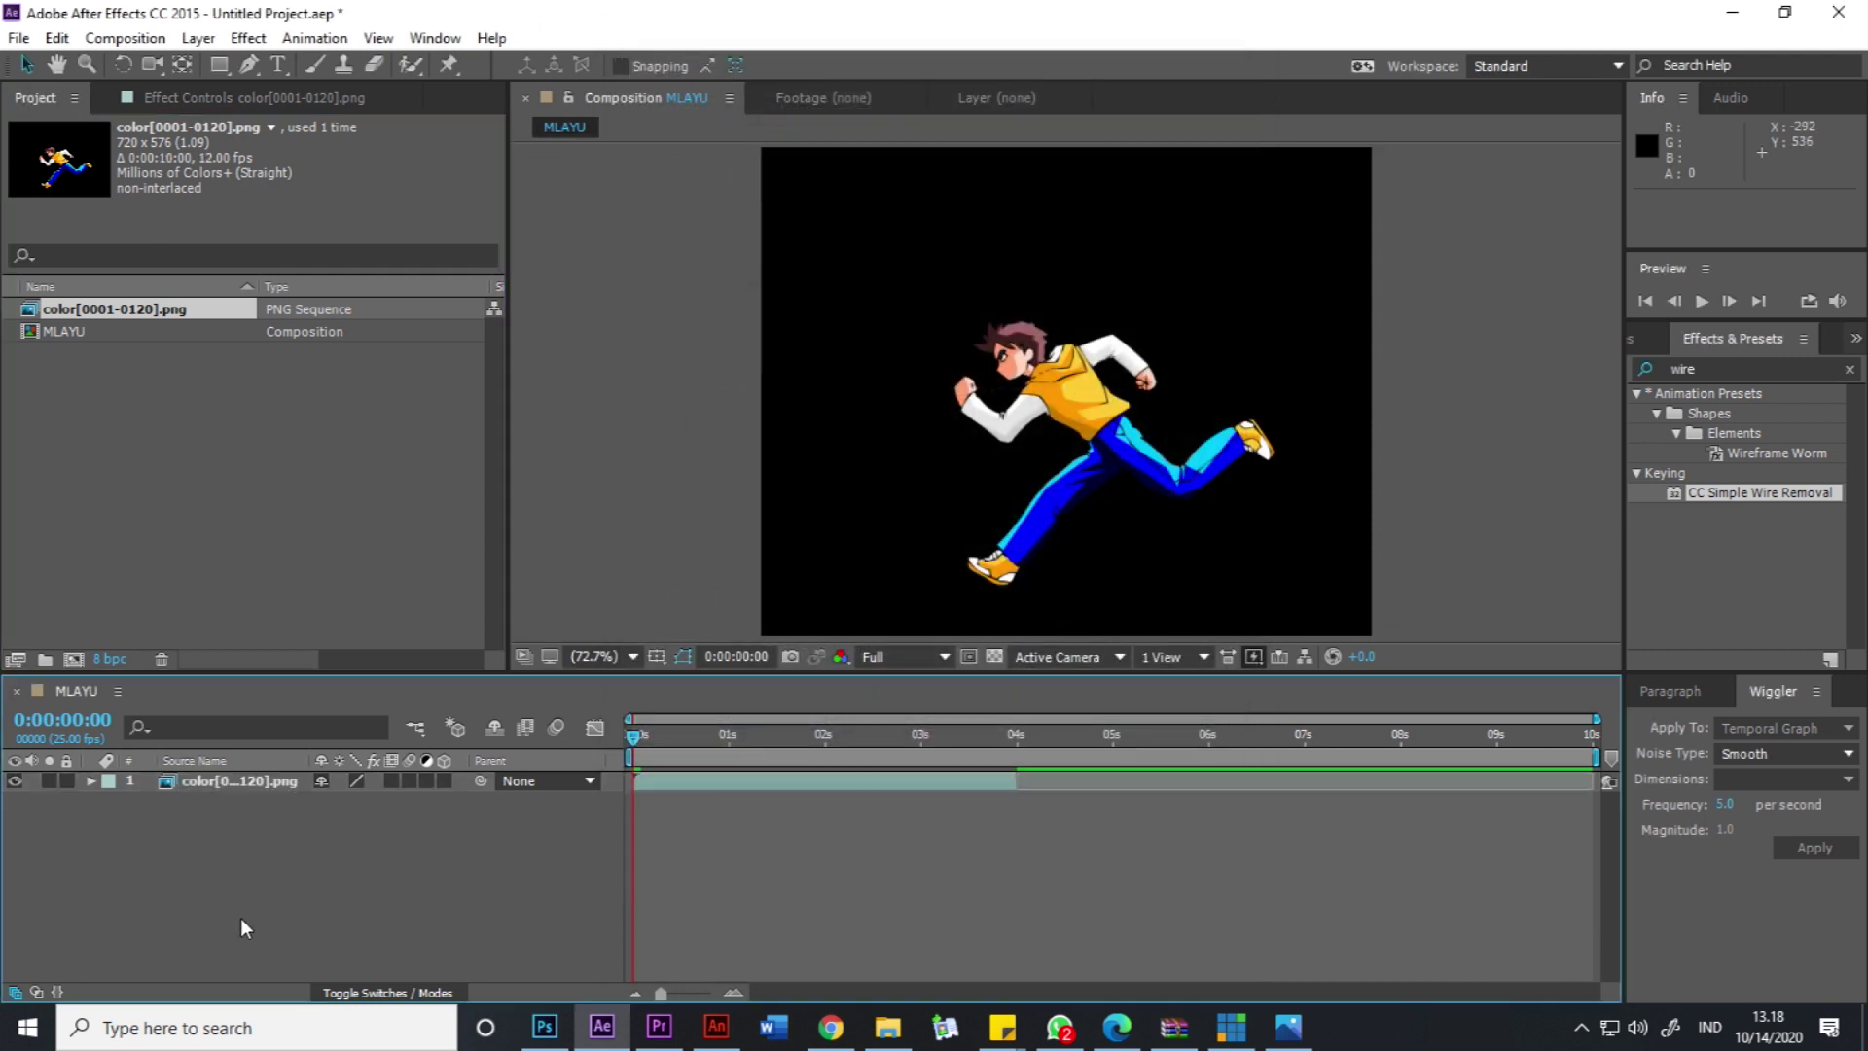
click(233, 785)
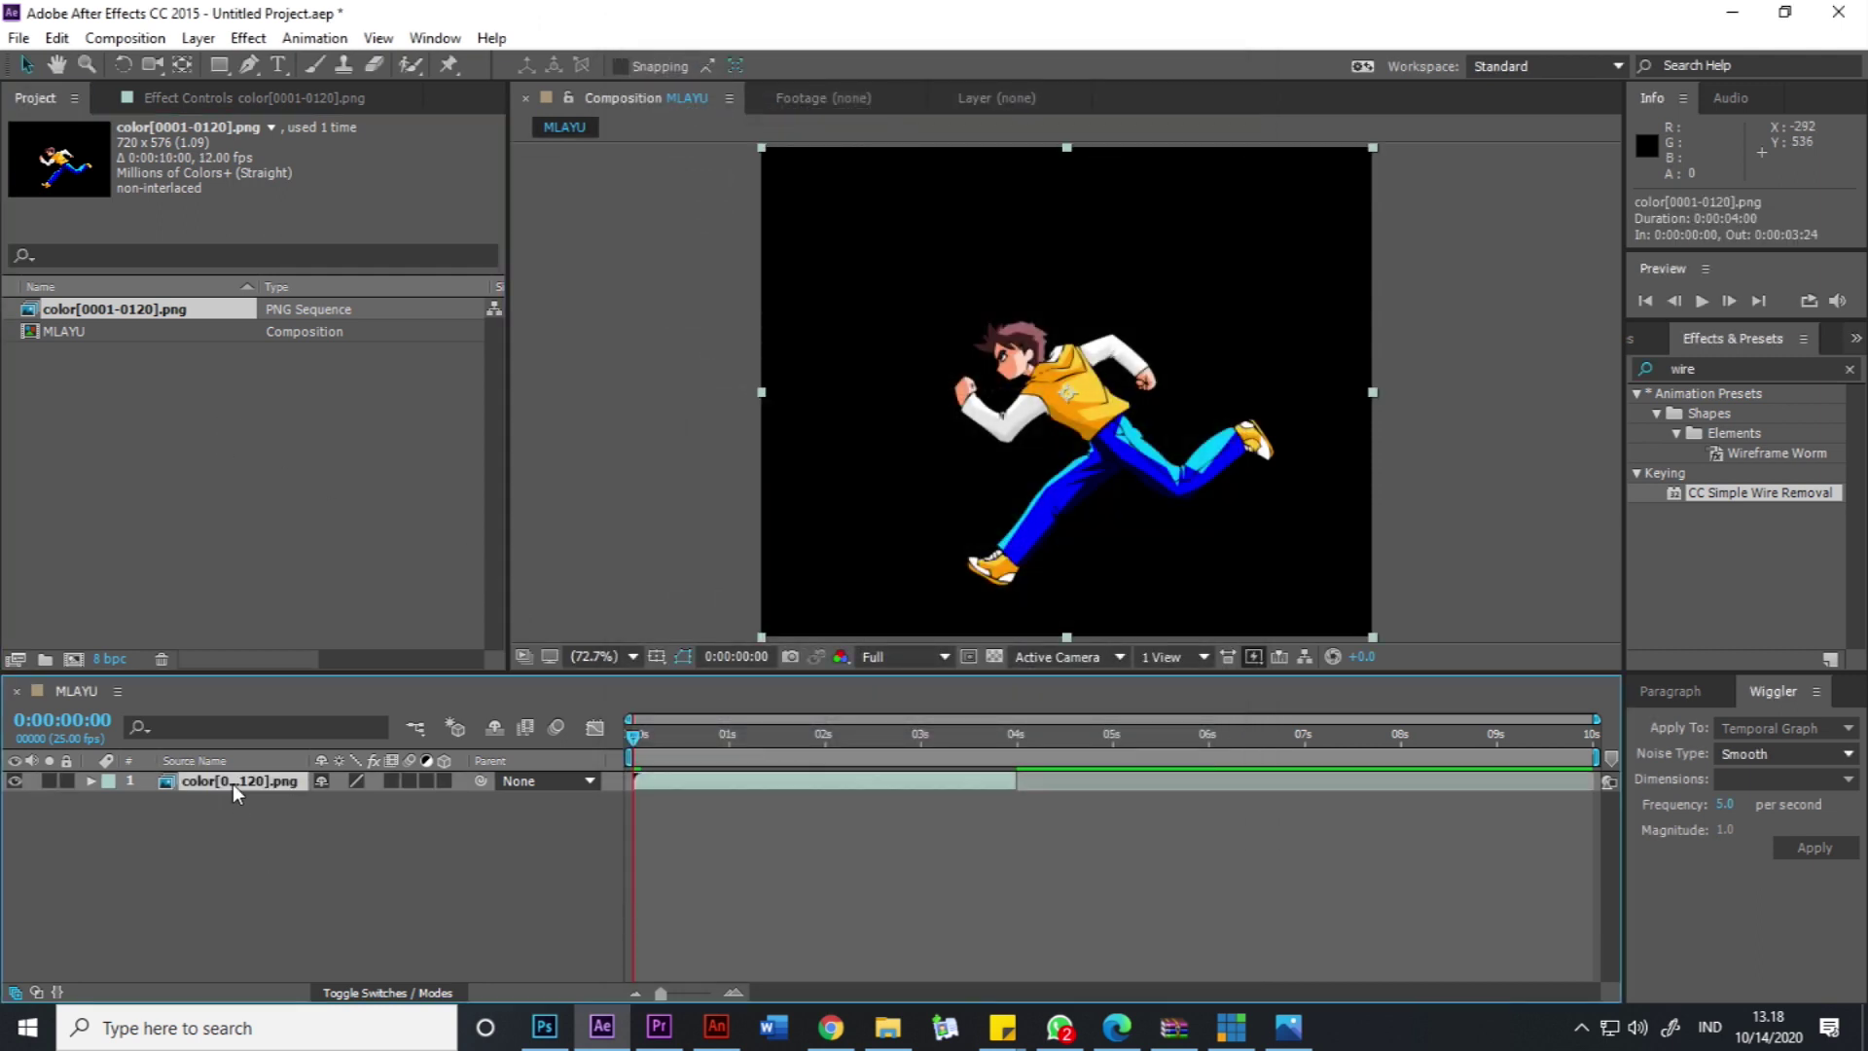
key(Delete)
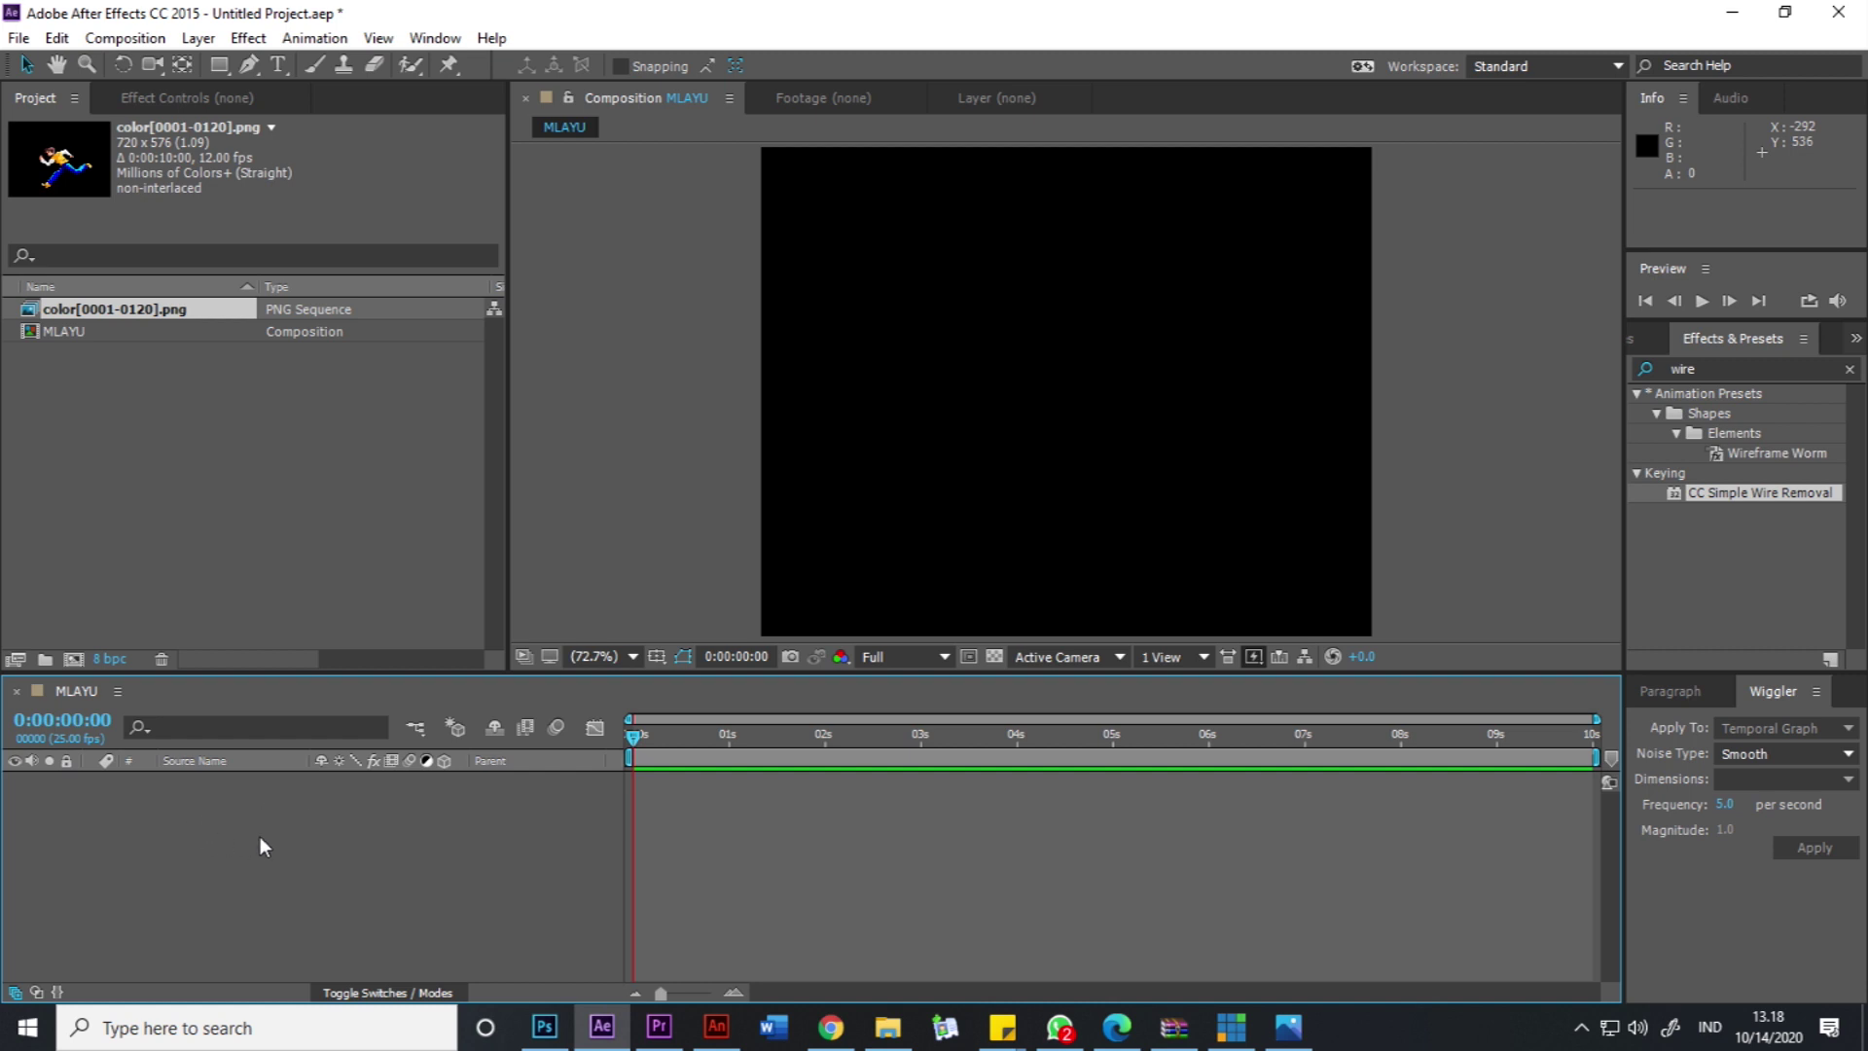
drag(101, 307, 319, 829)
click(1699, 301)
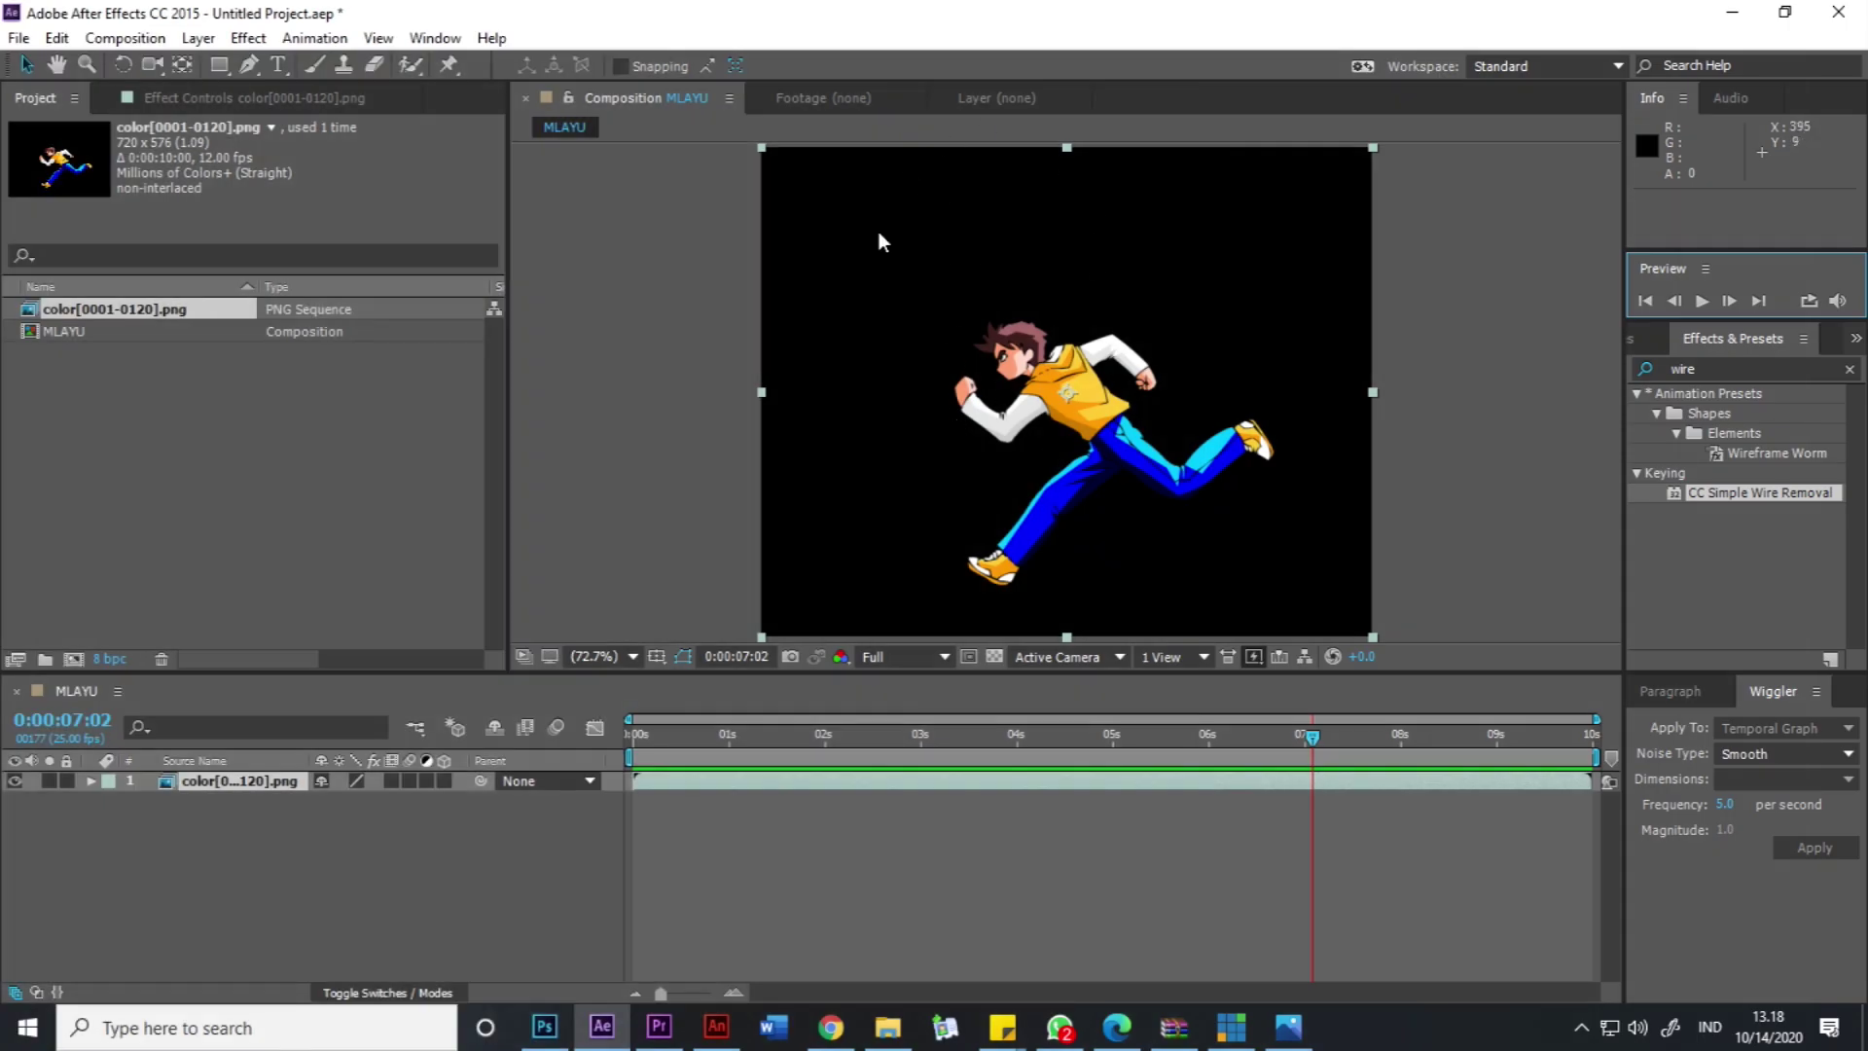
Import background.psd from FLASH - KARTUN > Bahan kartun on drive G as Composition - Retain Layer Sizes with Editable Layer Styles.
click(302, 451)
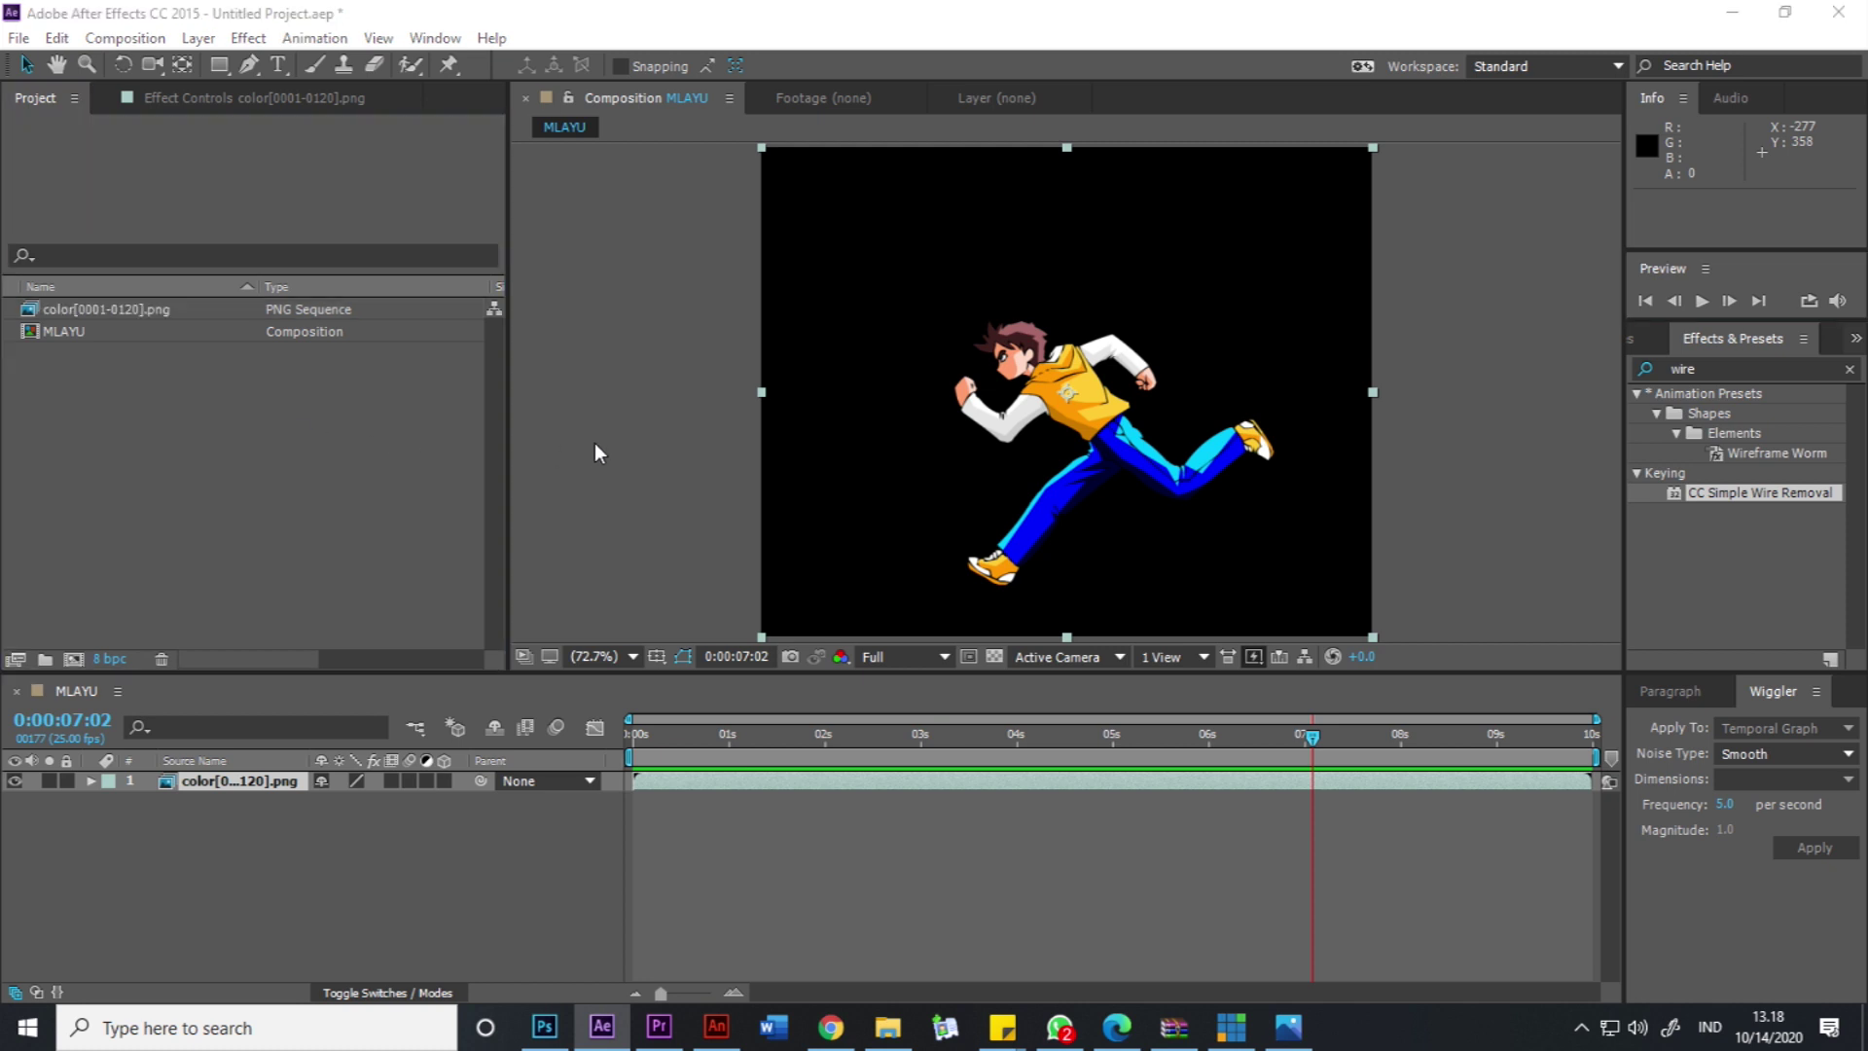
key(ctrl+i)
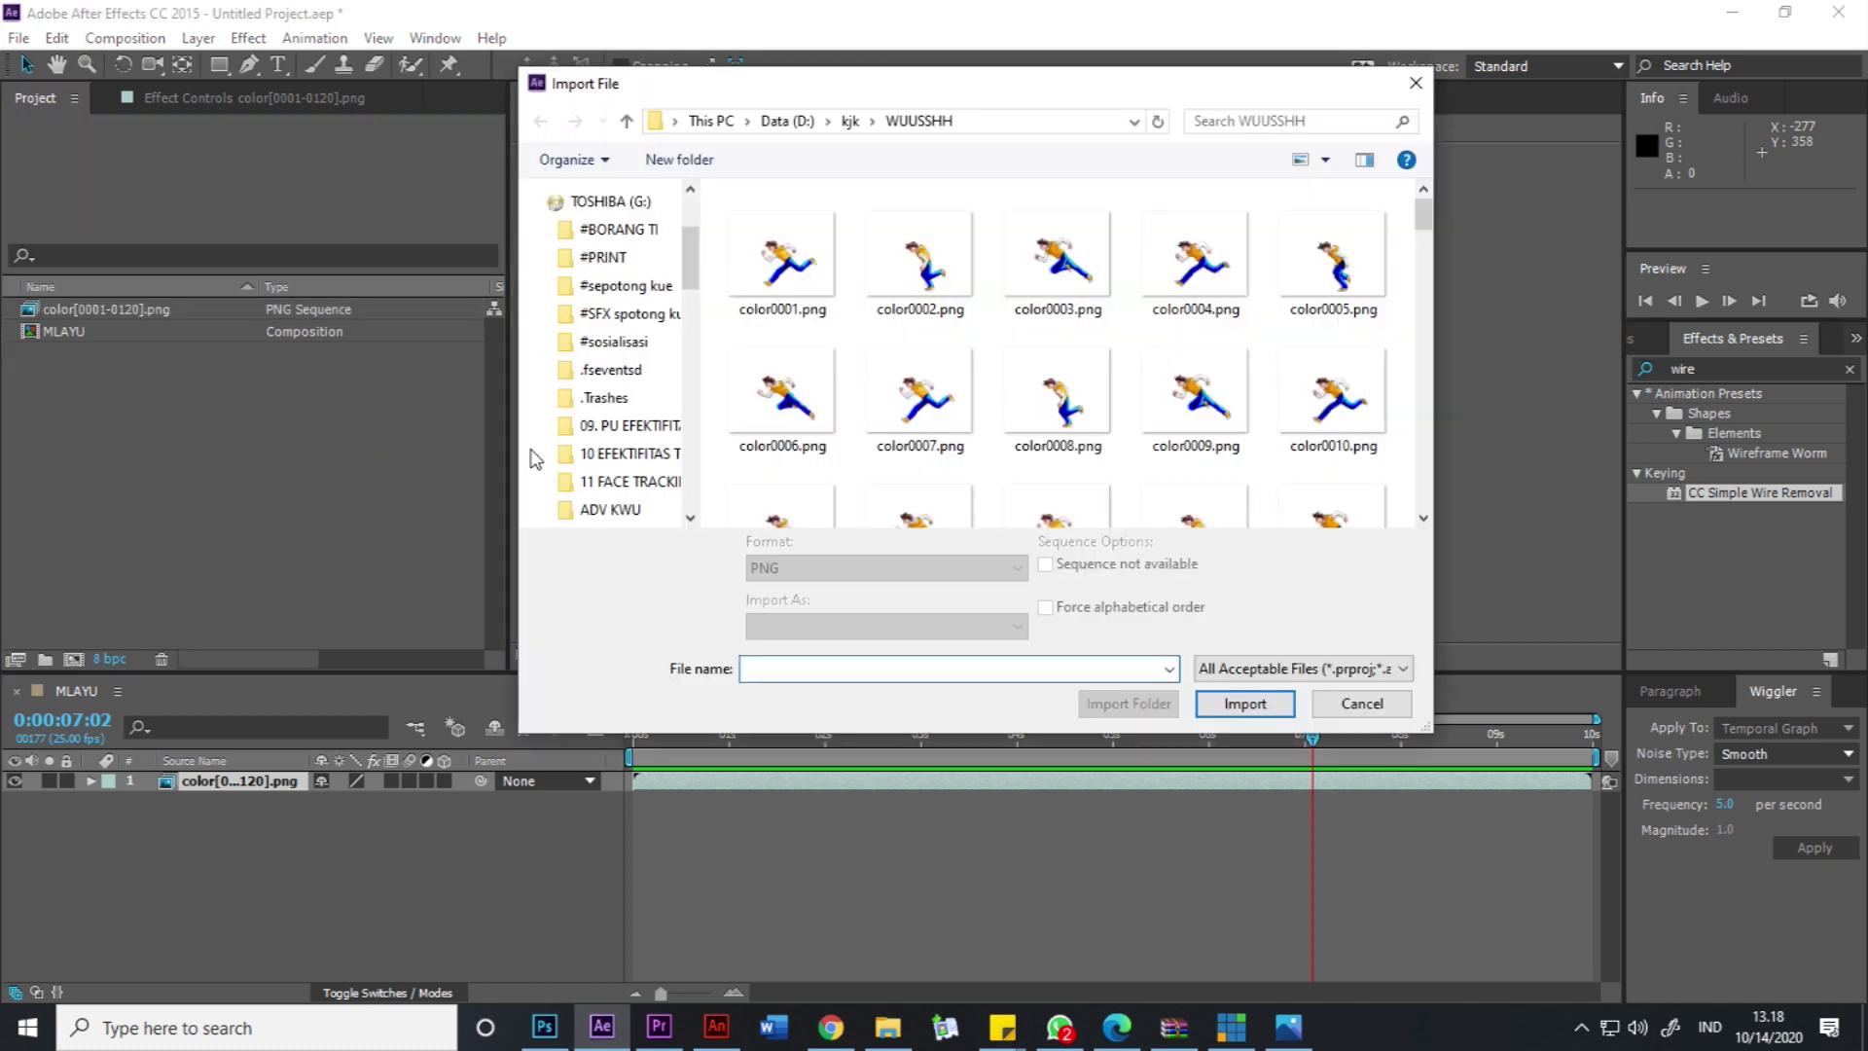
click(833, 254)
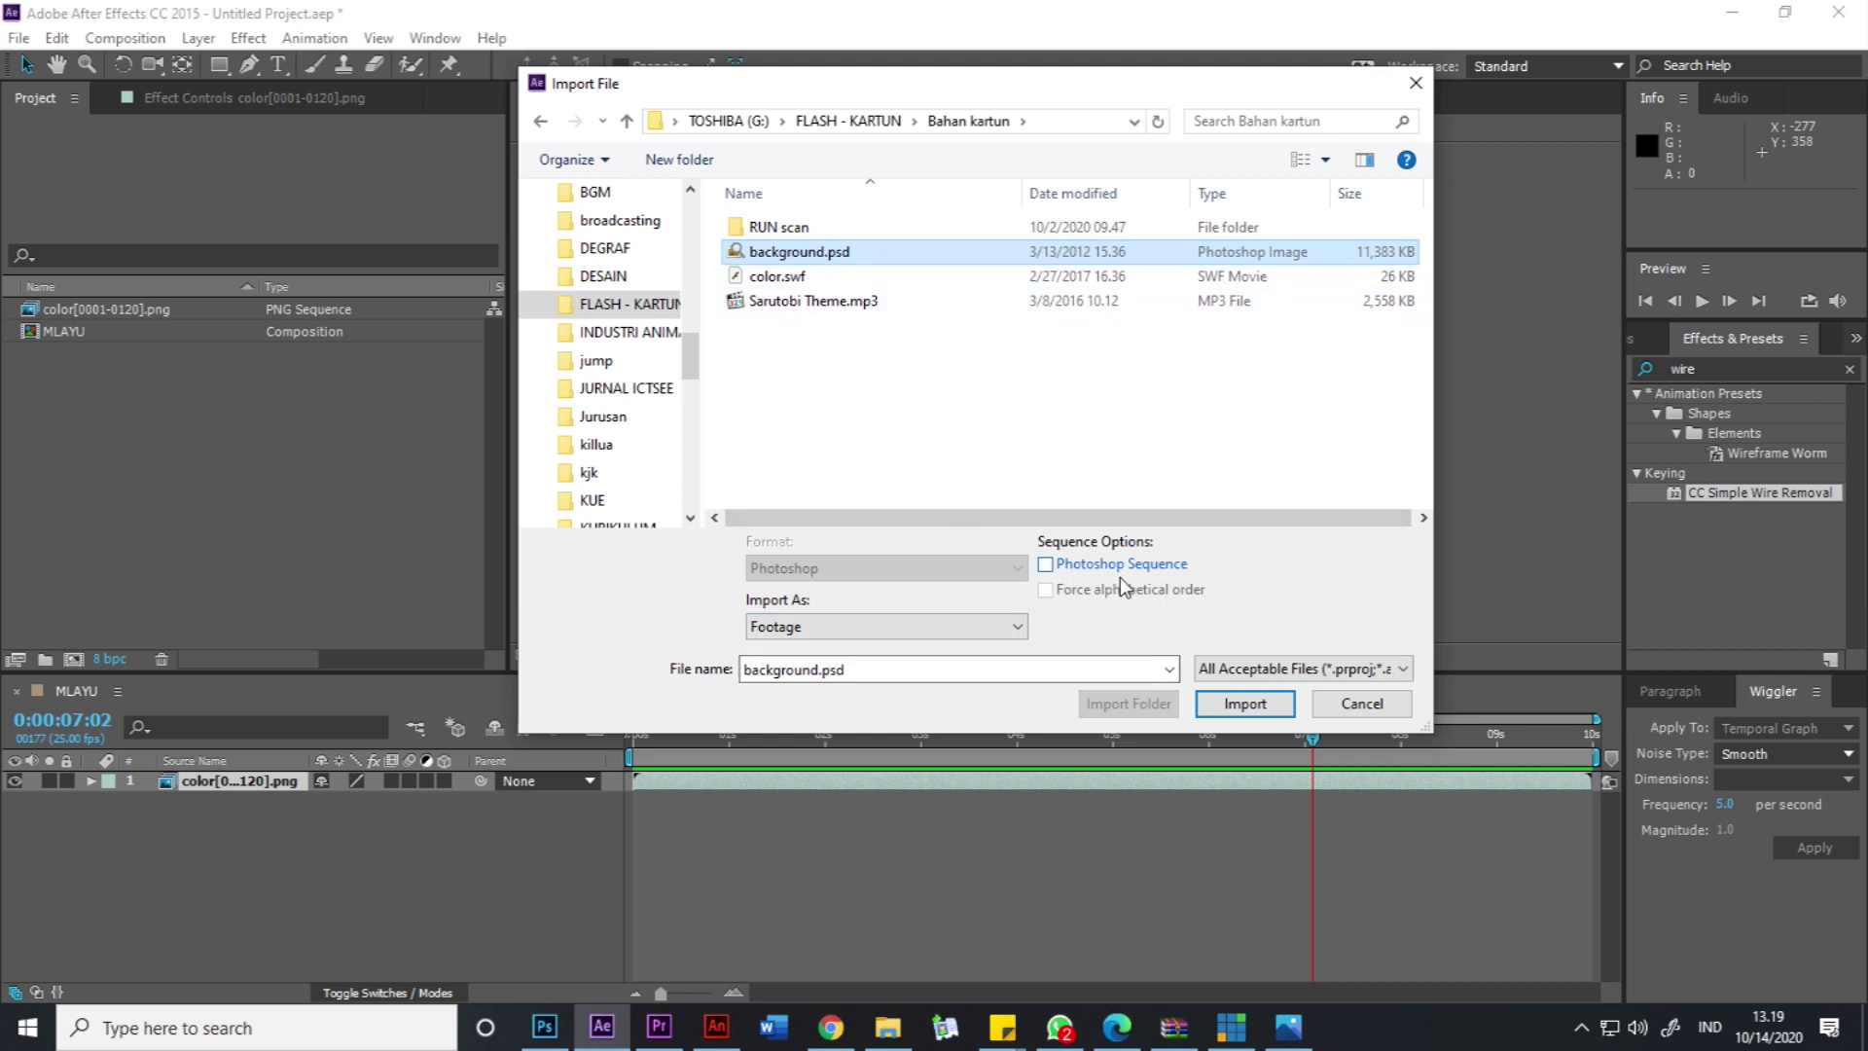
click(877, 637)
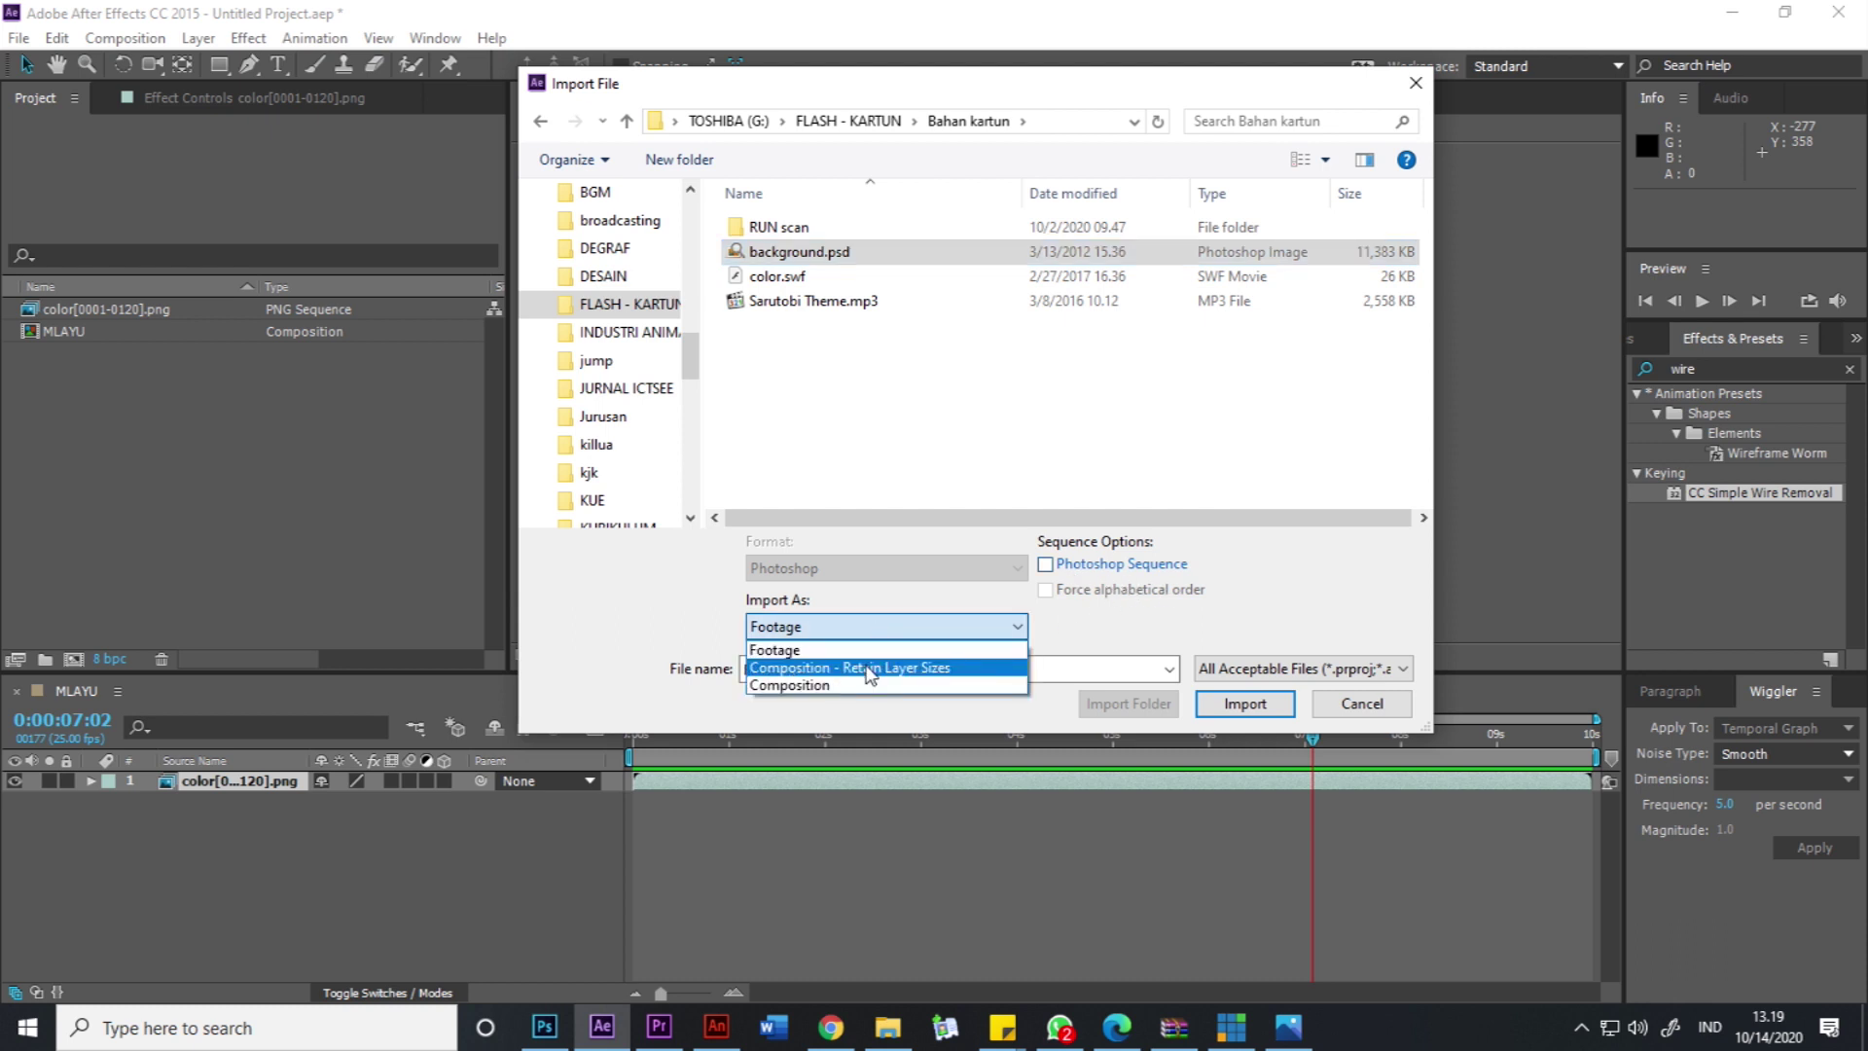
click(870, 669)
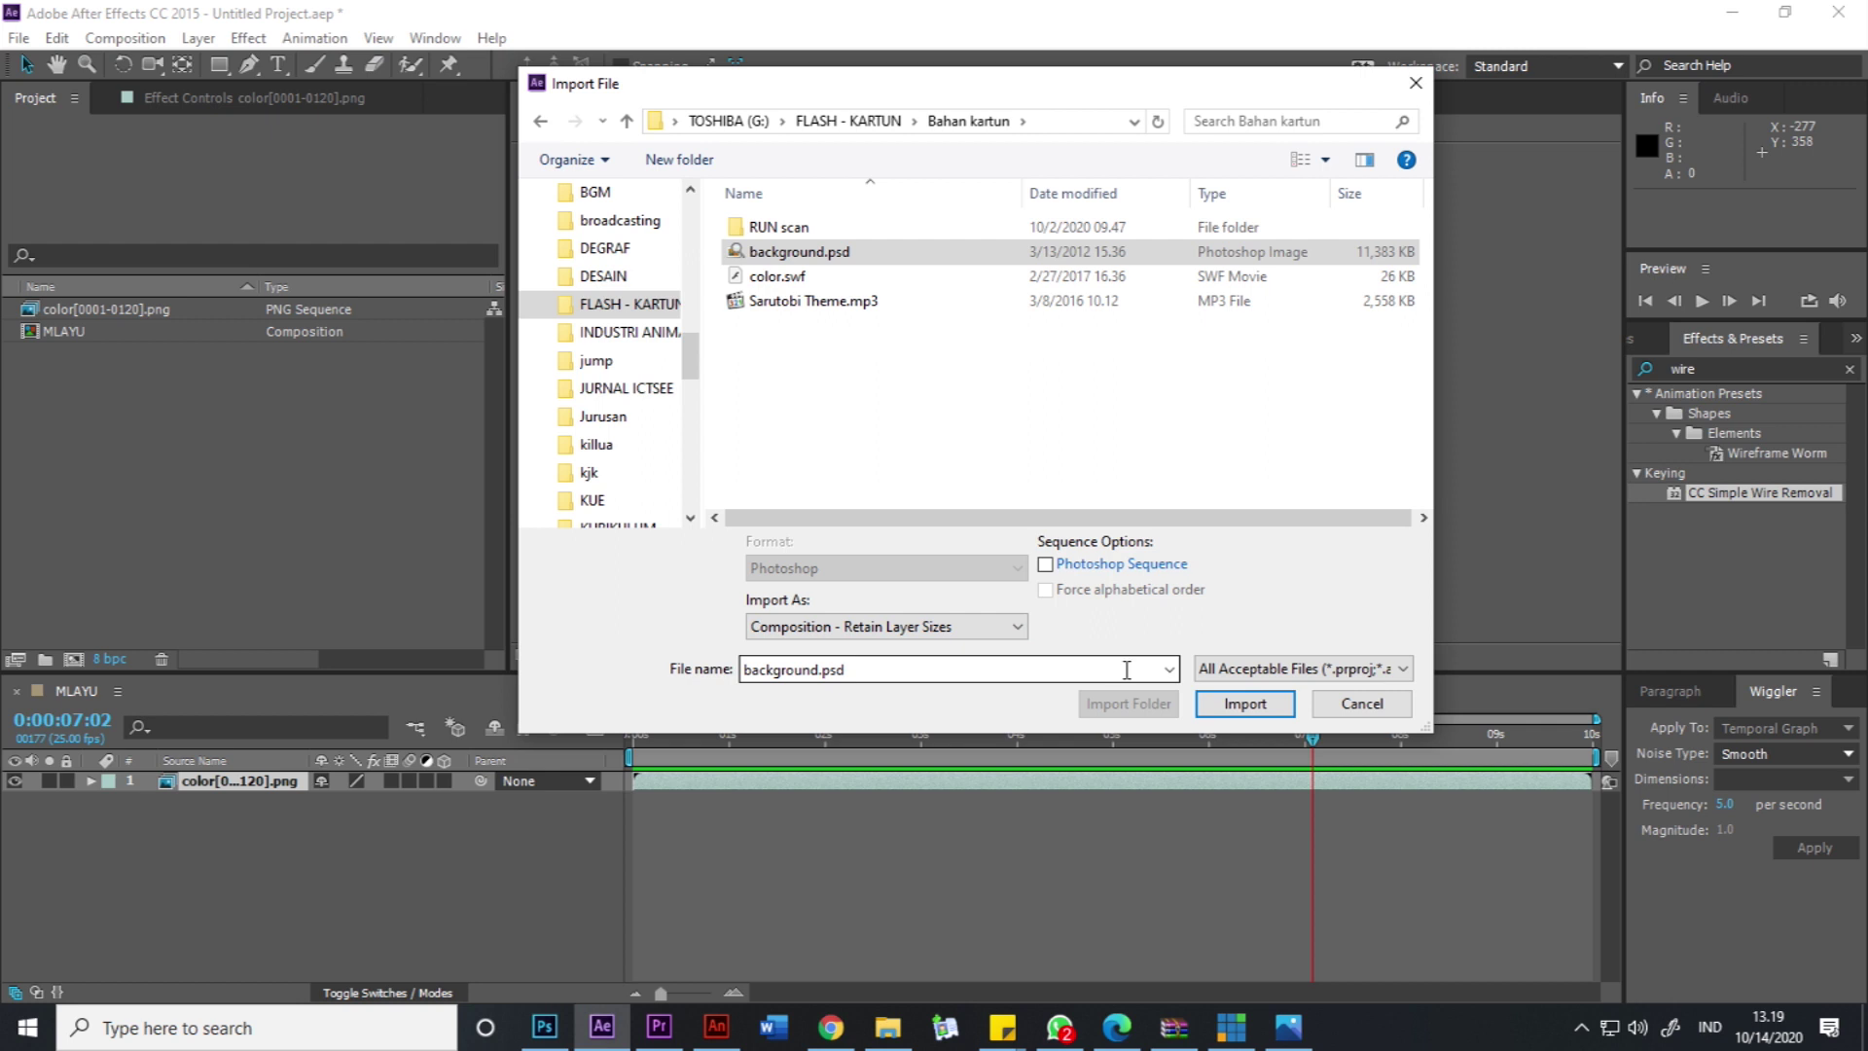
click(1236, 705)
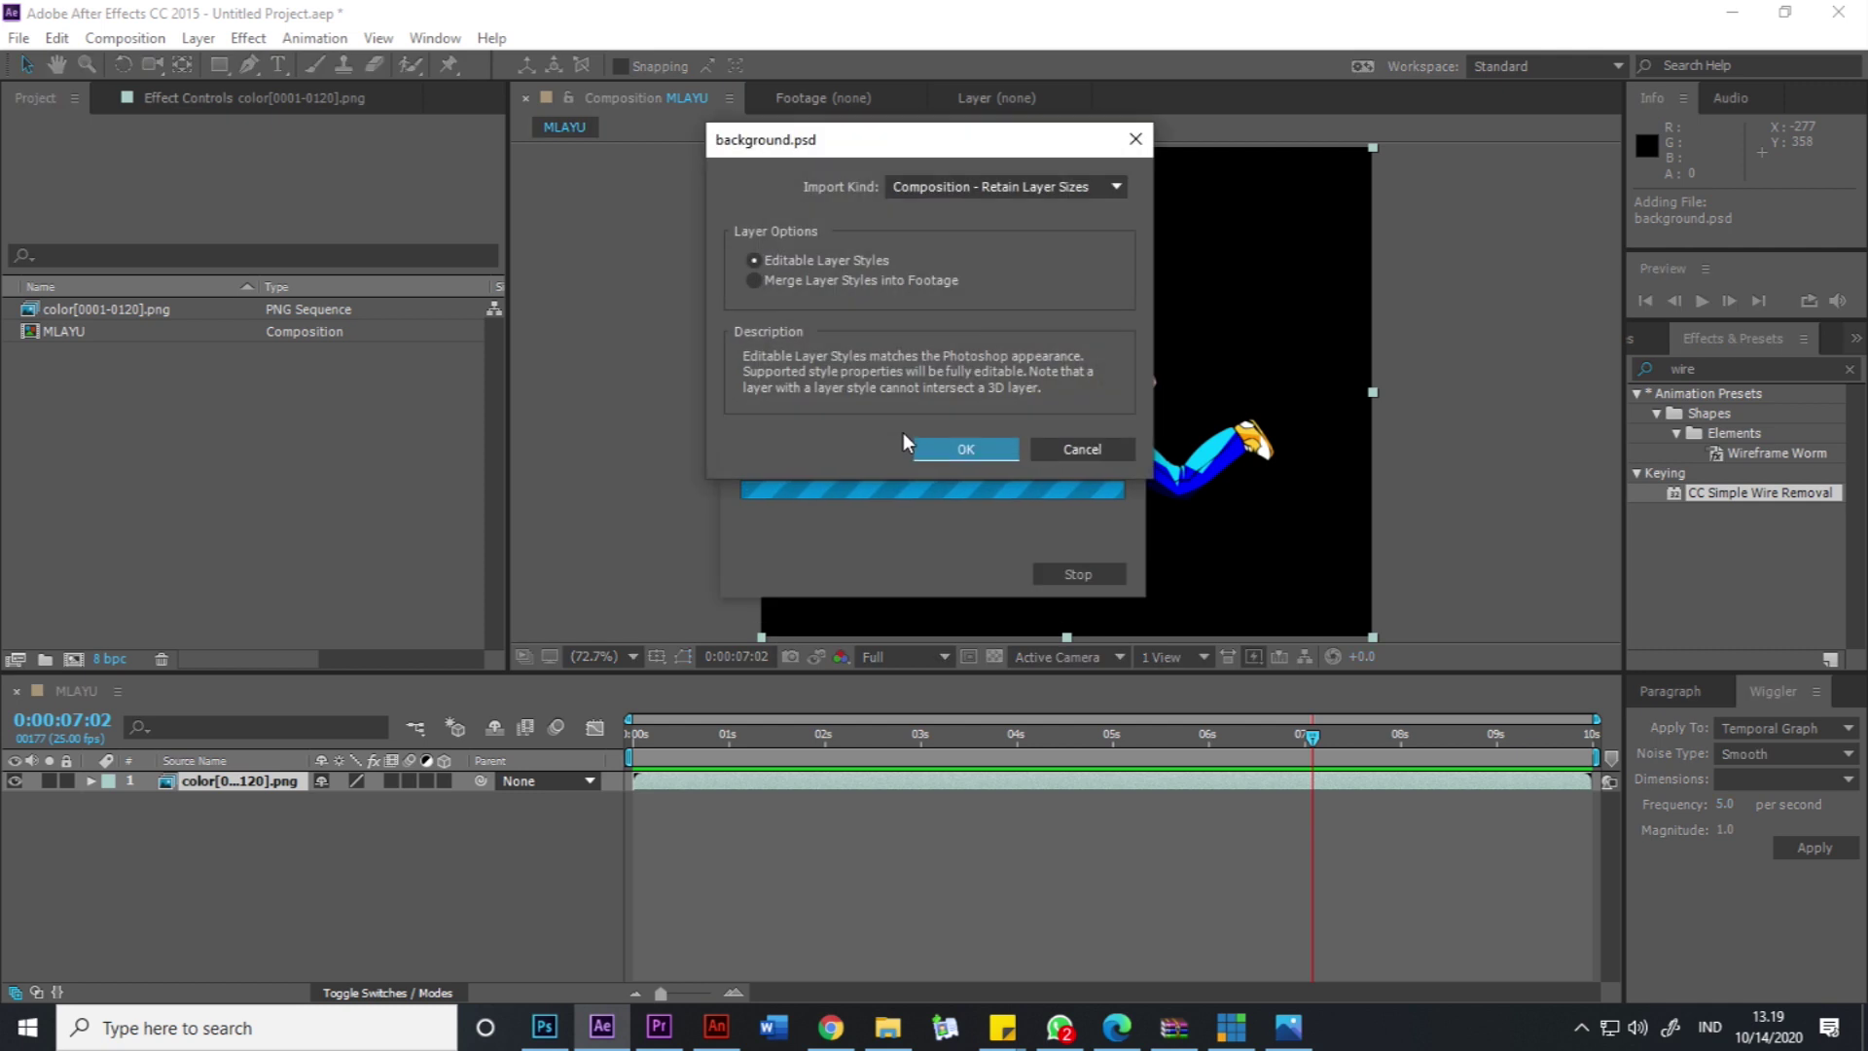
drag(908, 143, 903, 146)
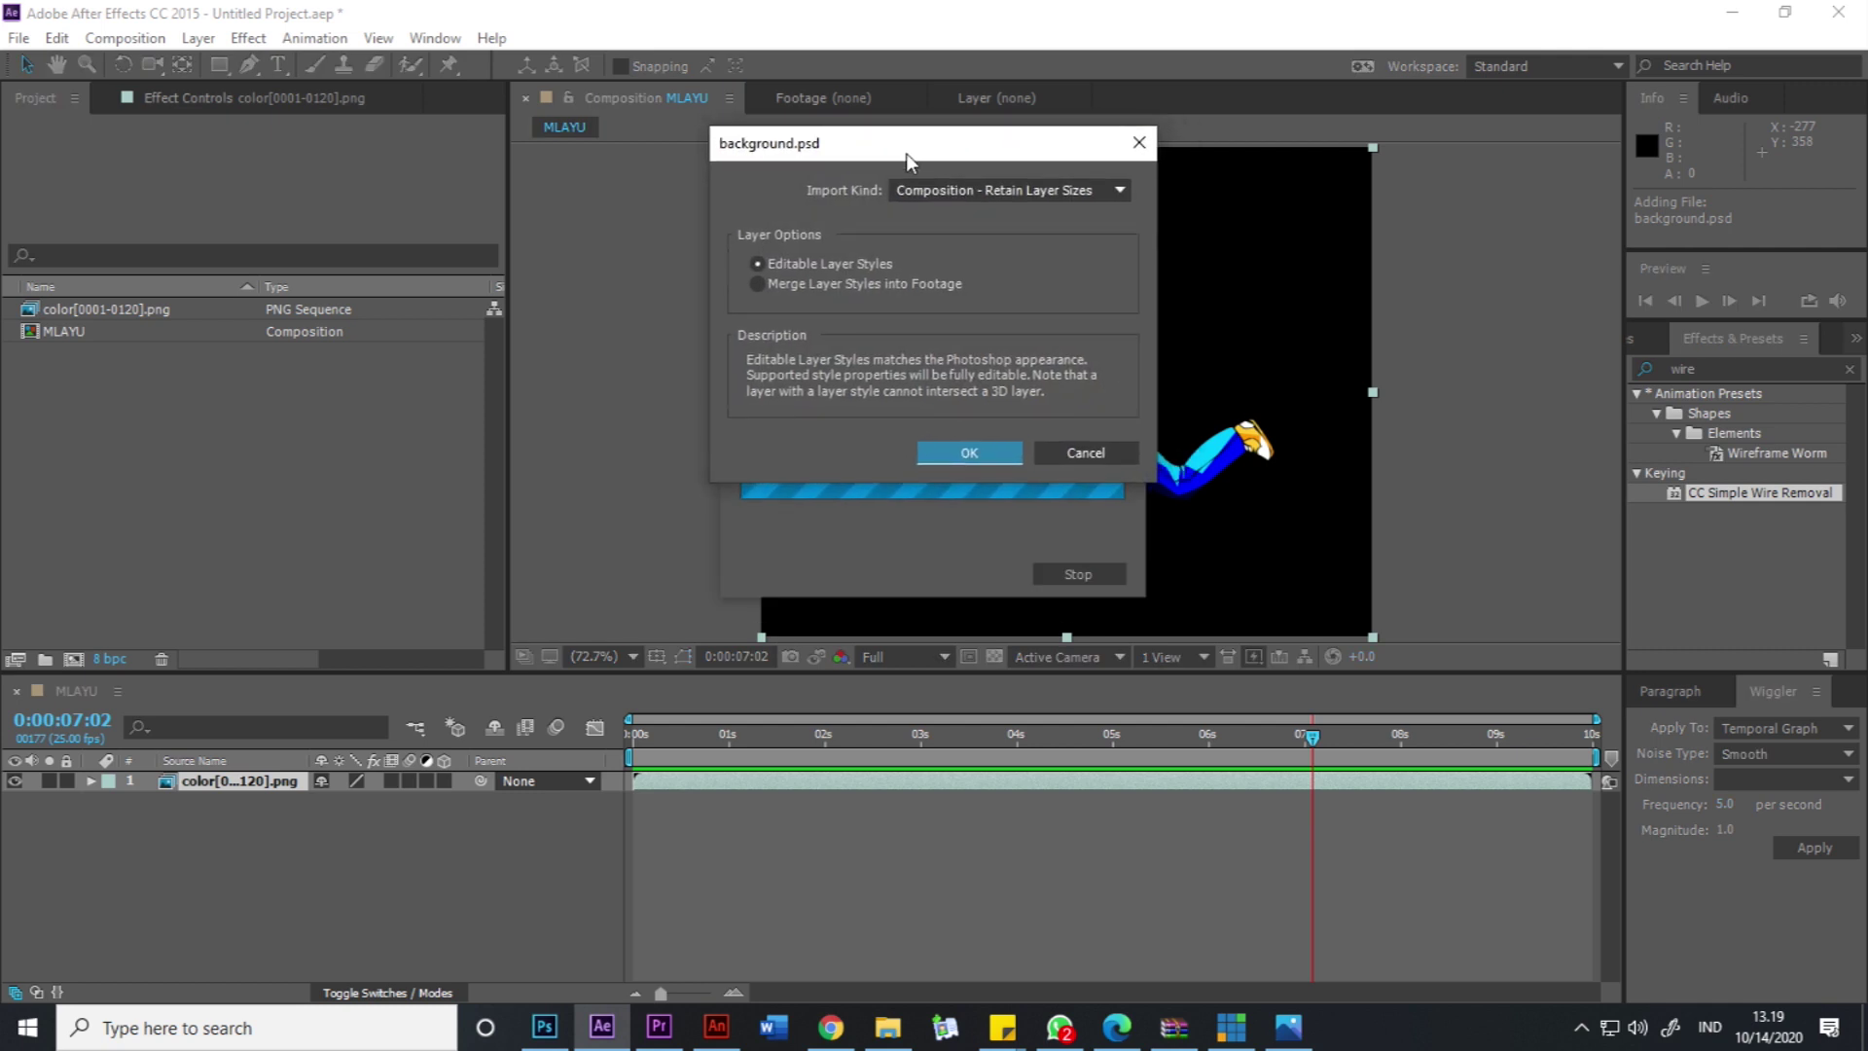
click(981, 448)
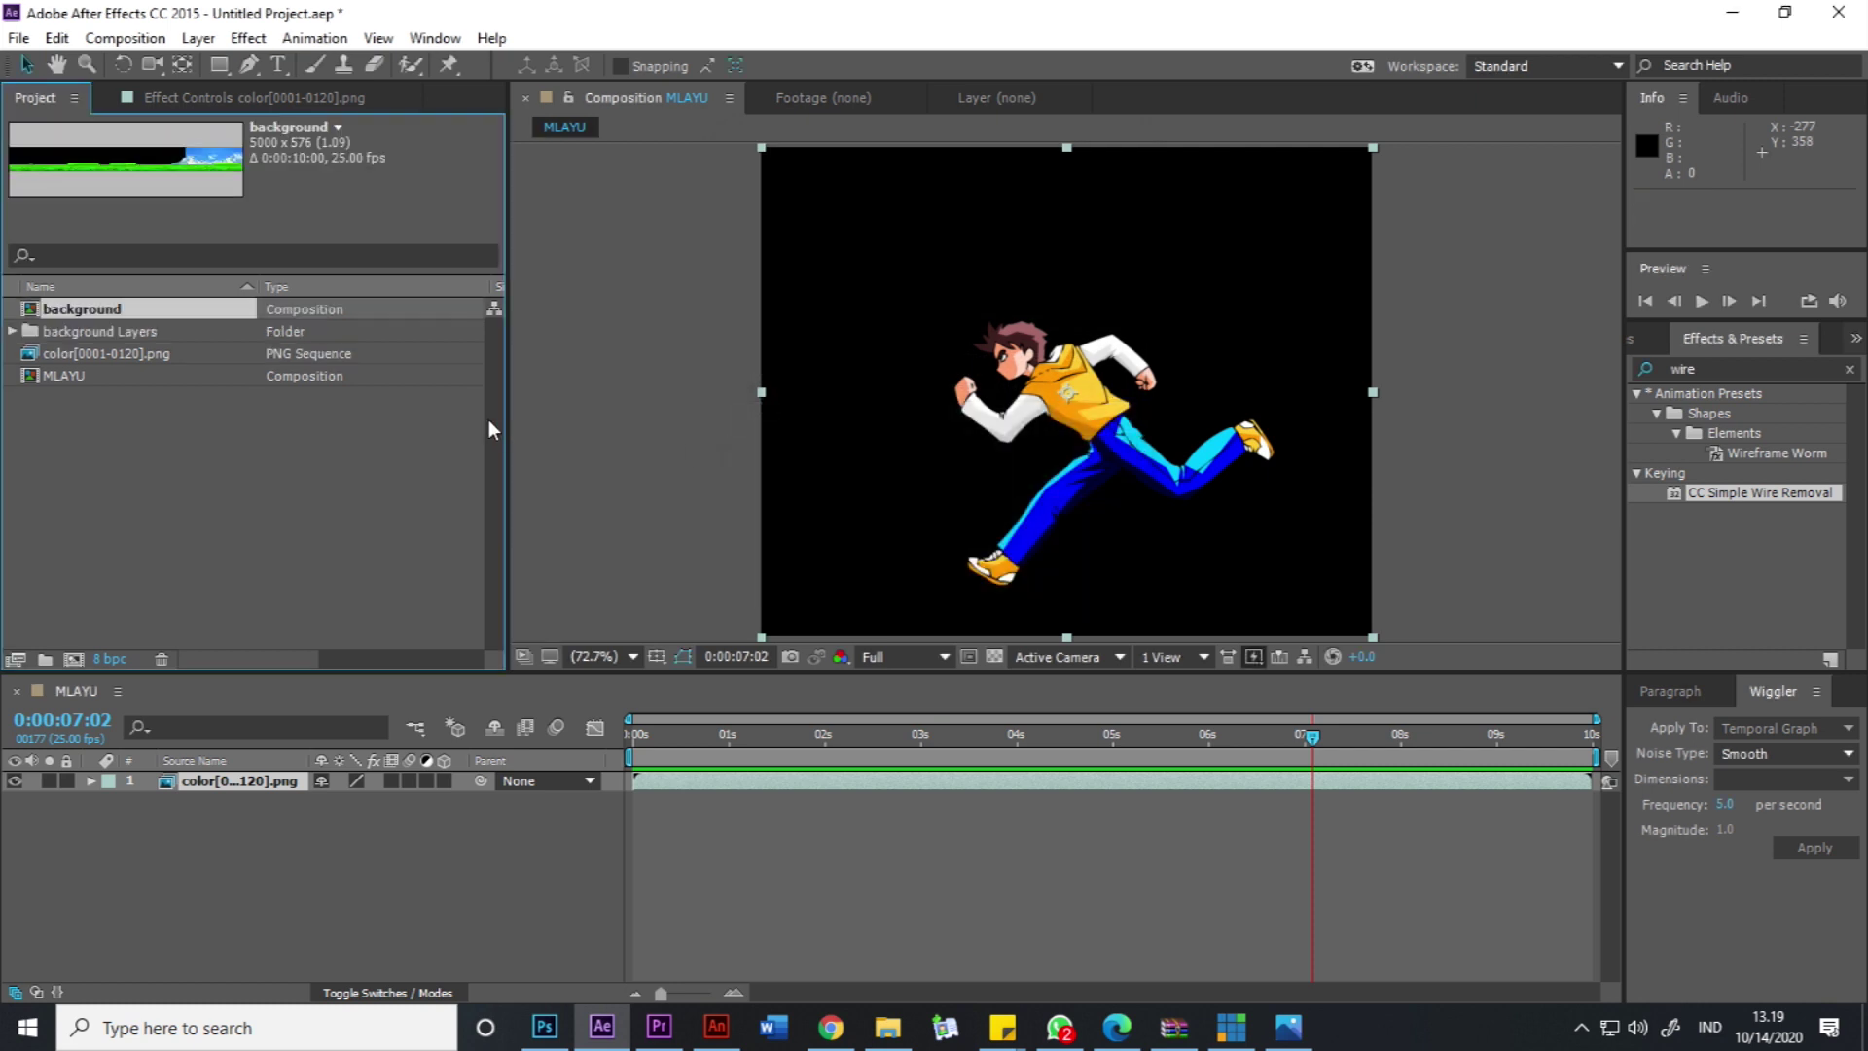
Examine the imported background composition and the ground, mountain, rumput and sky items inside the background Layers folder.
click(180, 478)
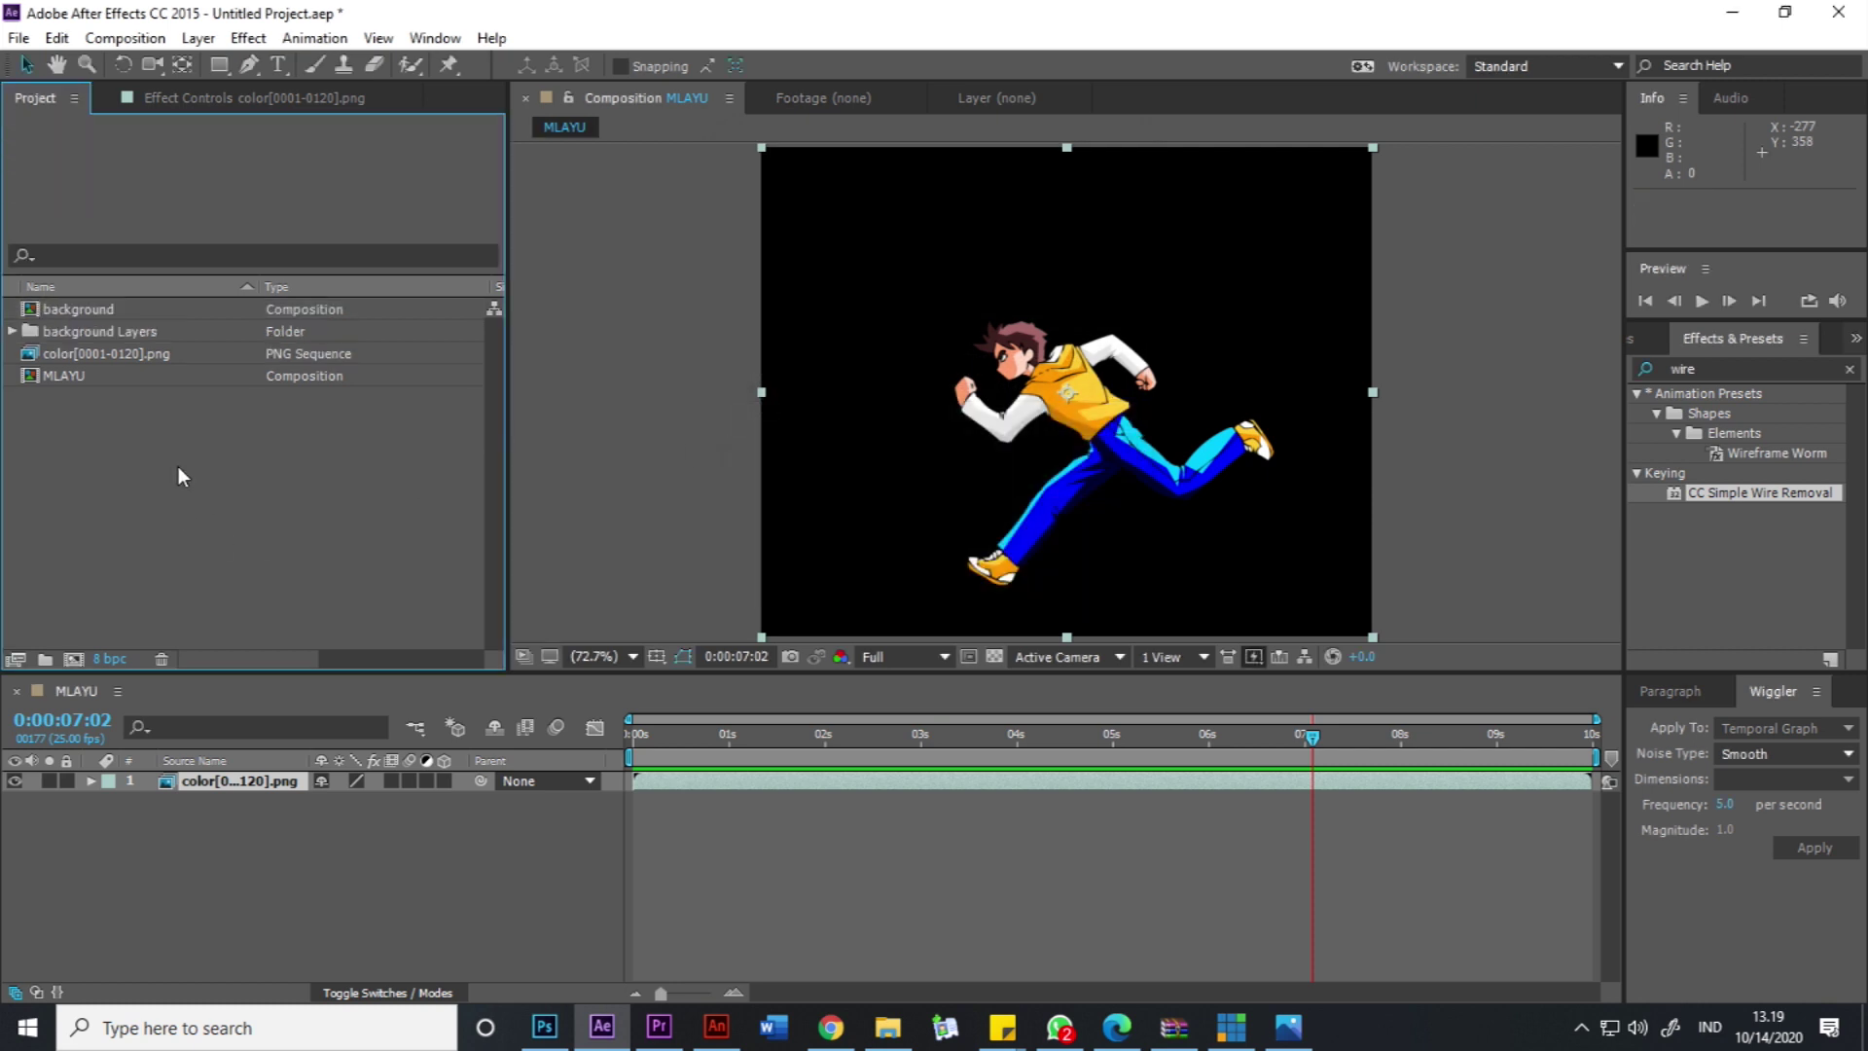
click(98, 307)
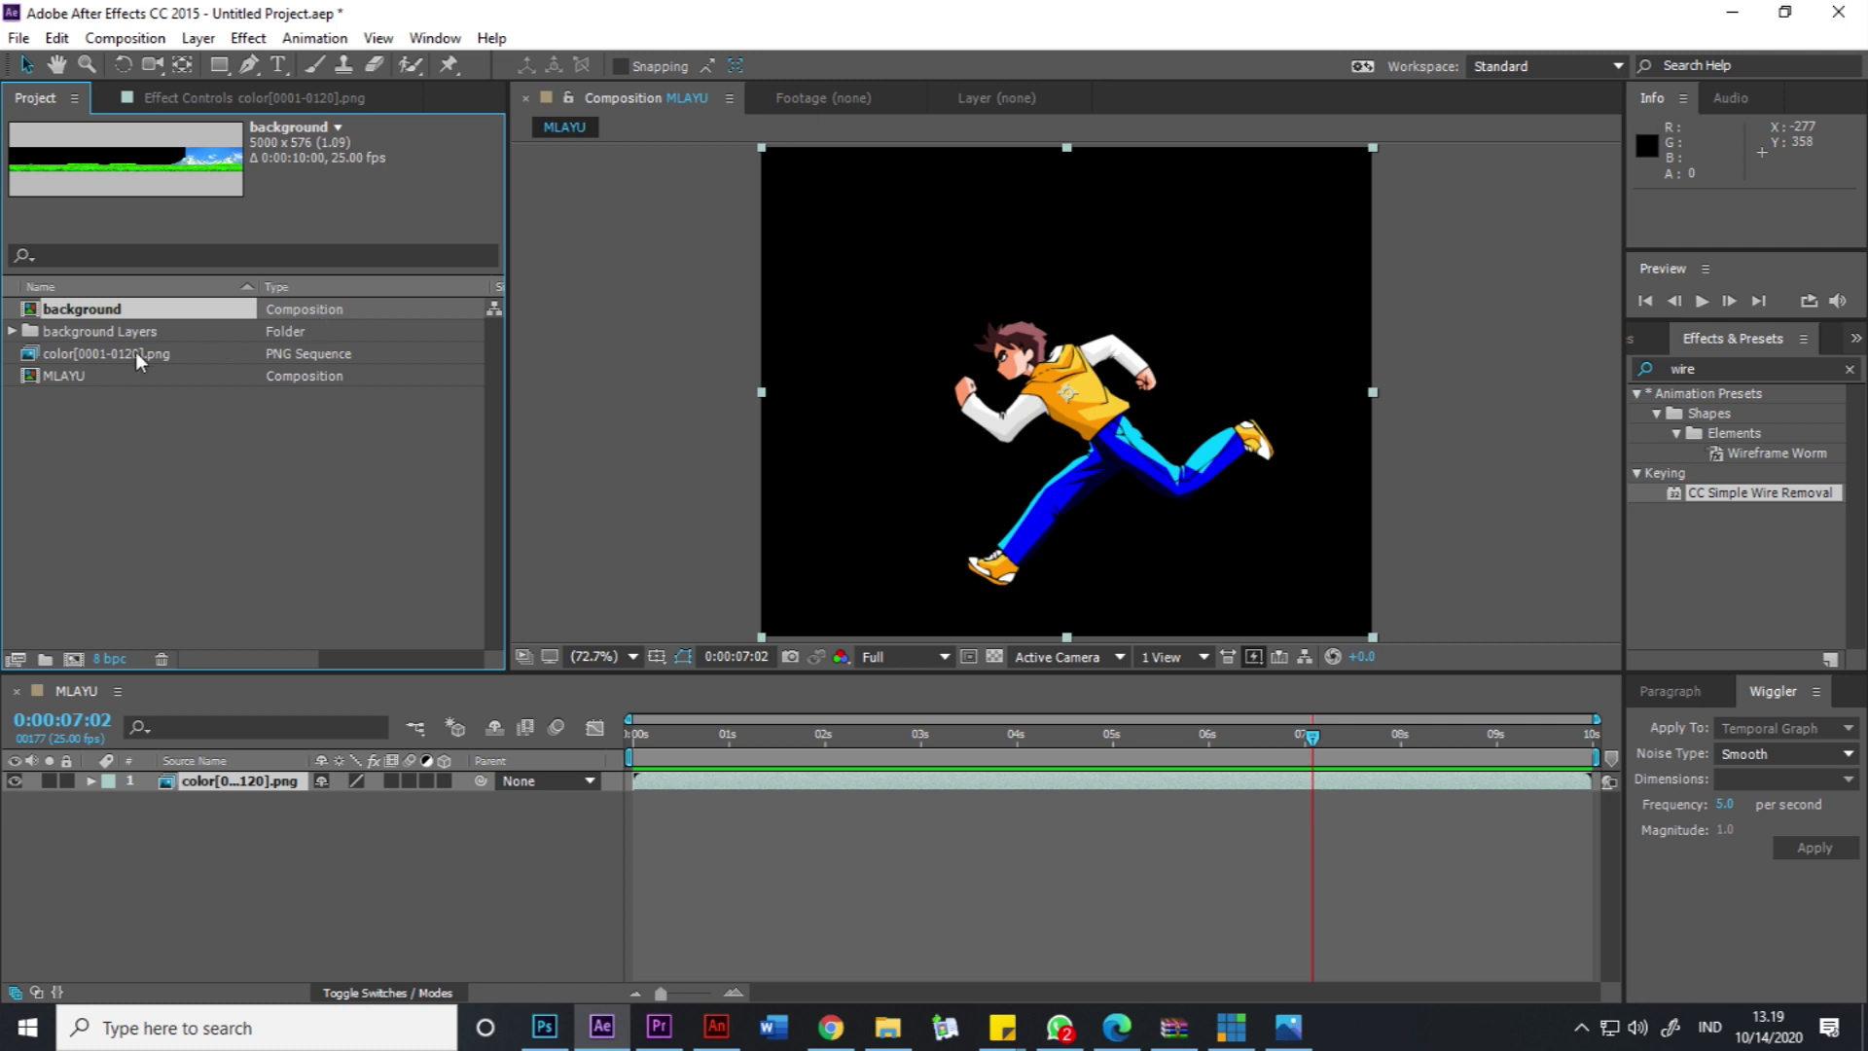
double_click(70, 334)
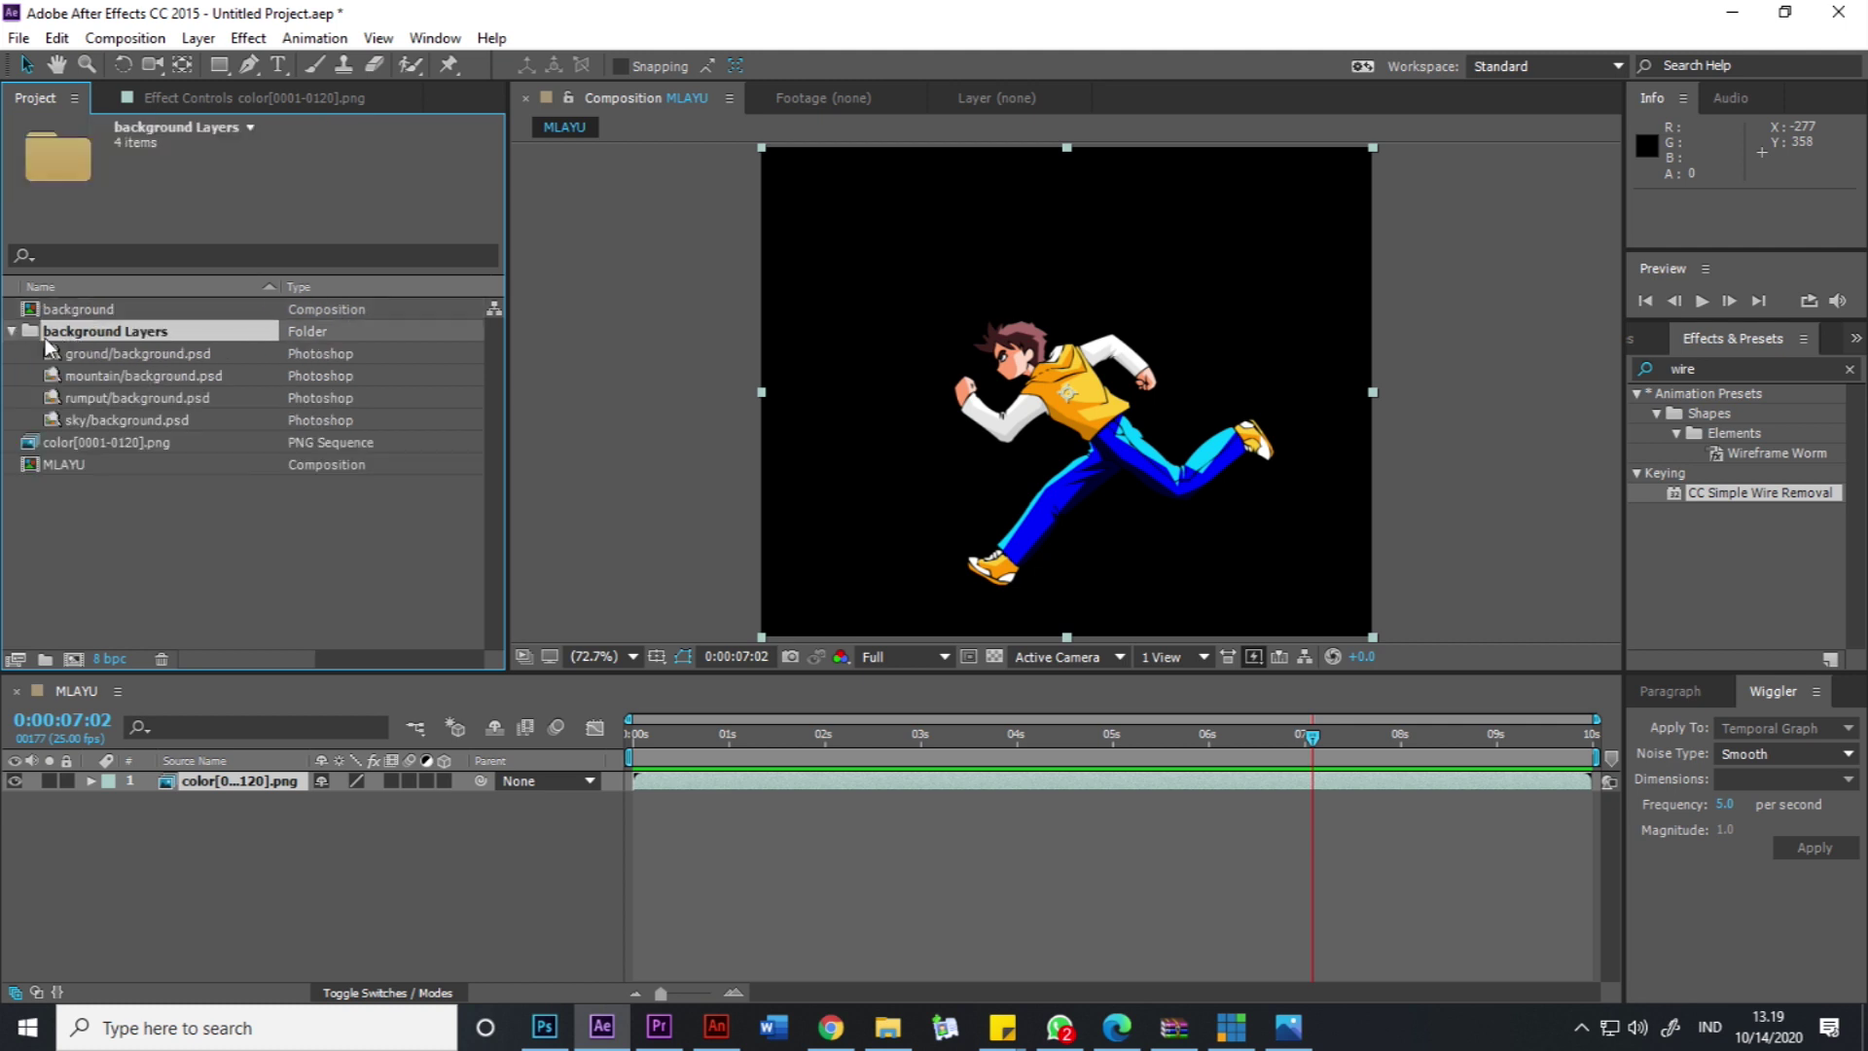
click(98, 354)
click(100, 378)
click(105, 397)
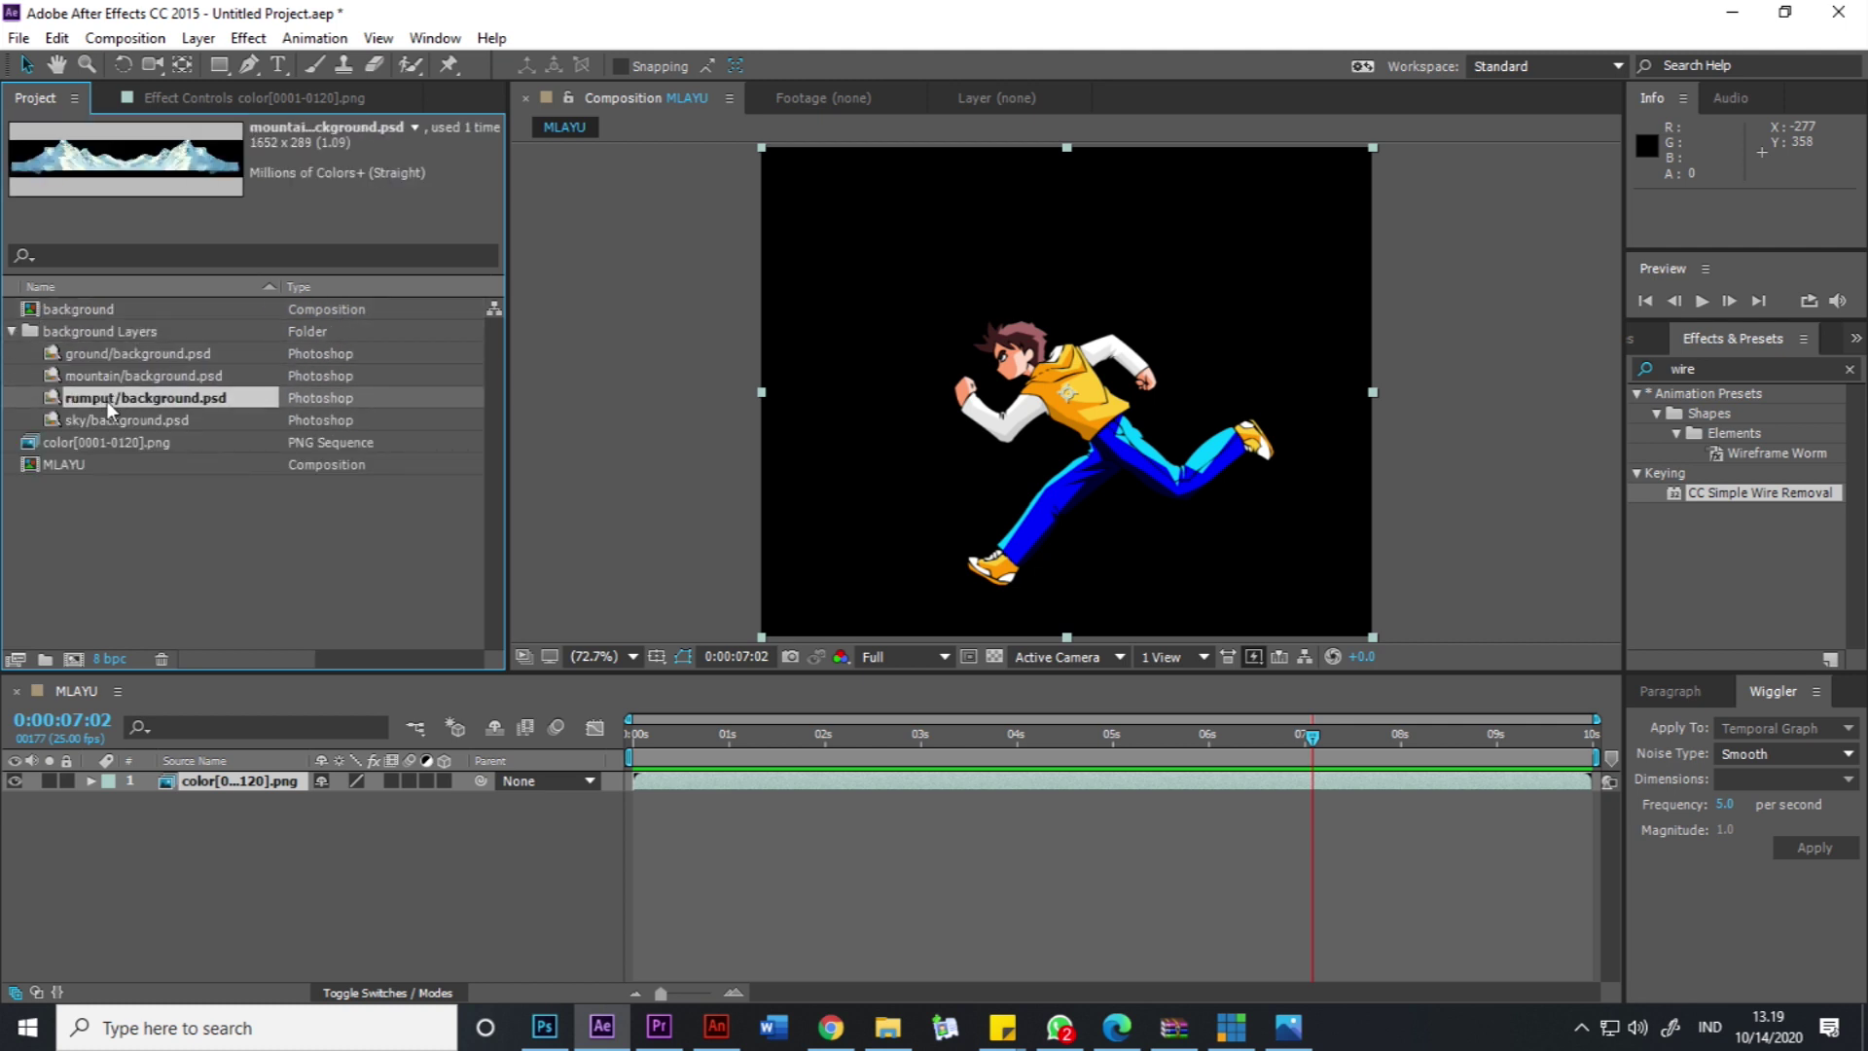
click(127, 422)
click(211, 495)
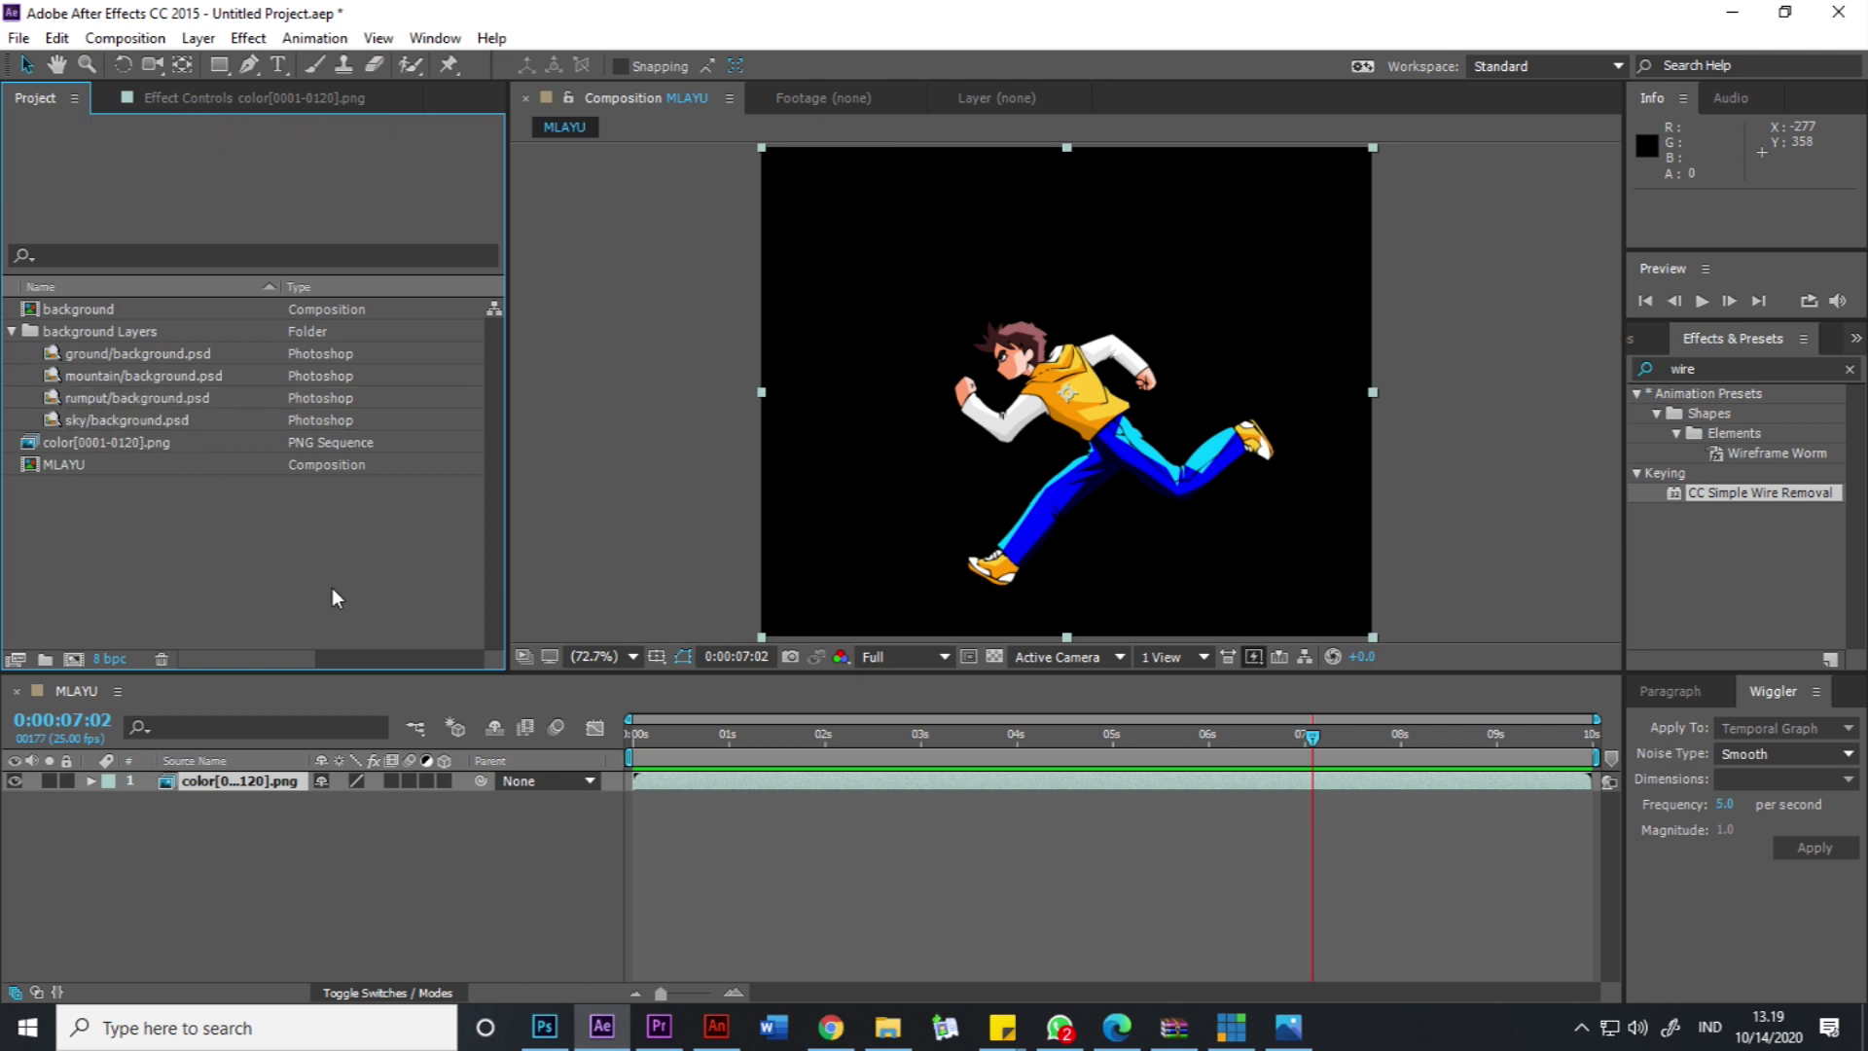
Add ground/background.psd beneath the runner layer in MLAYU and lower it so the grass fills the bottom of the frame.
drag(107, 358, 300, 826)
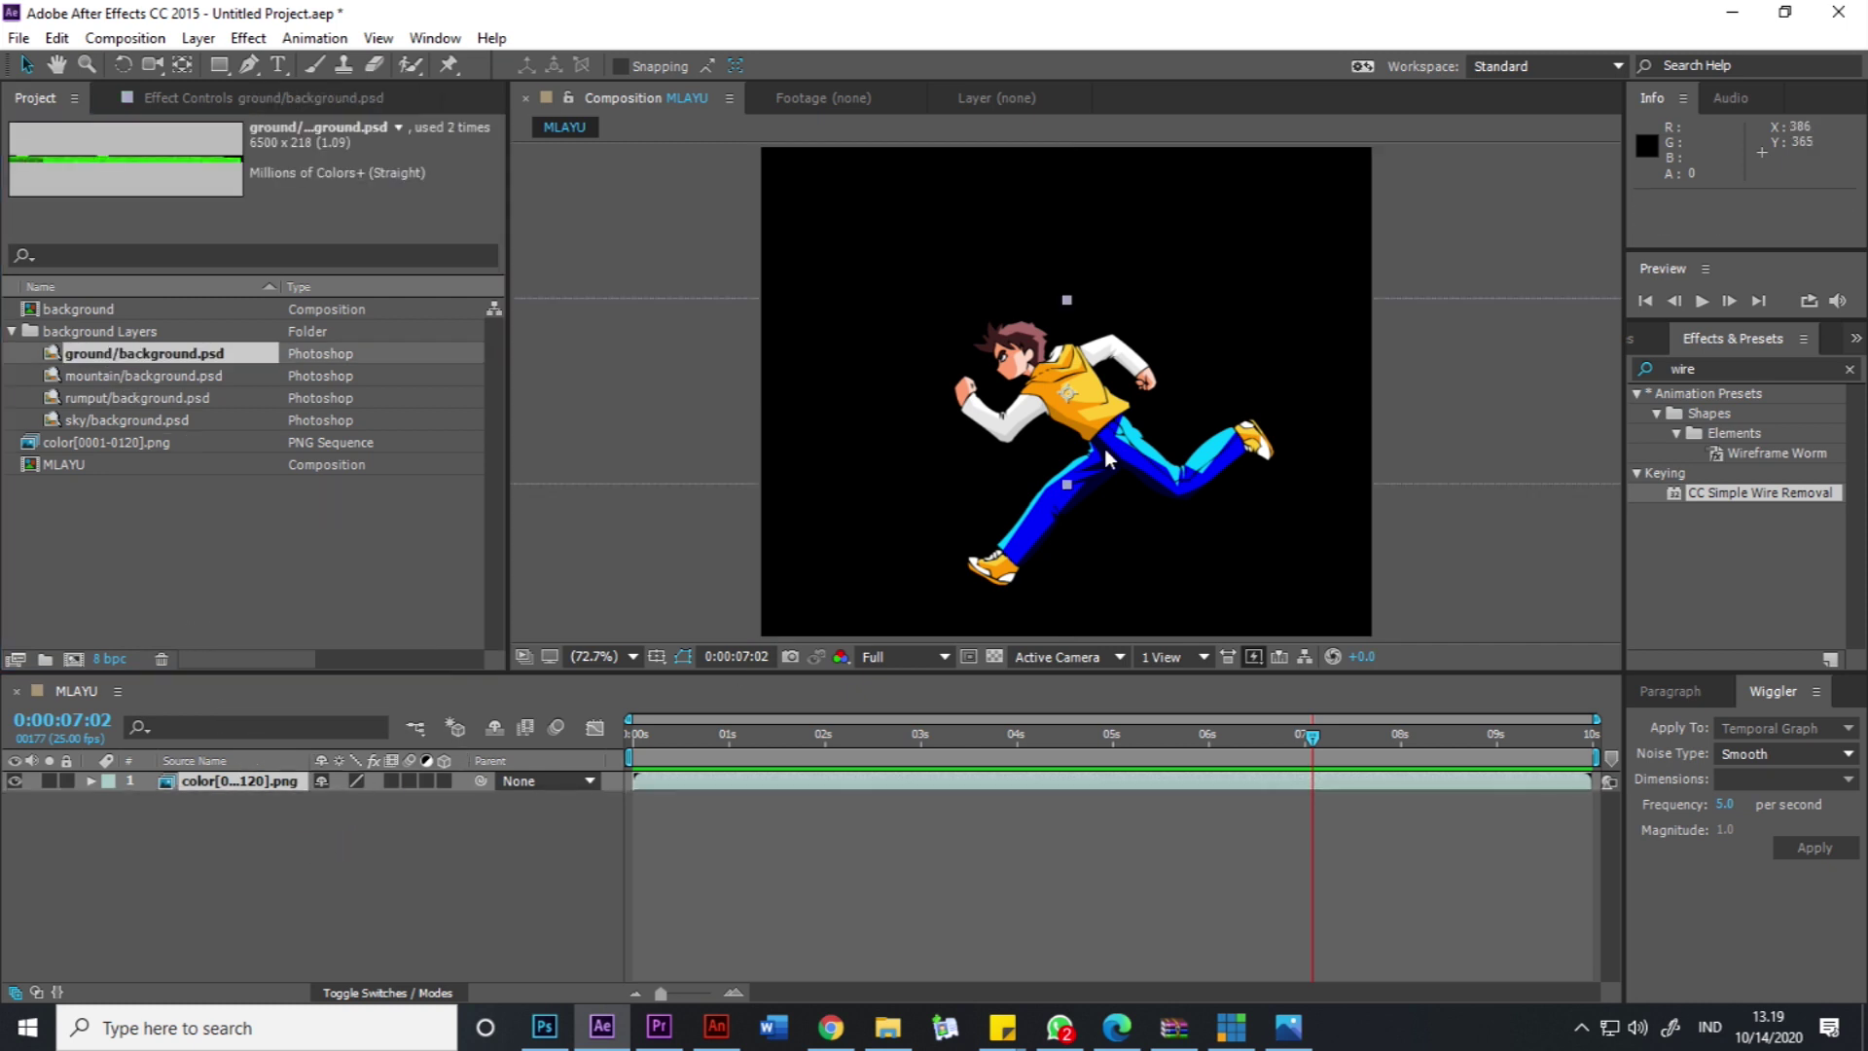
drag(1276, 360, 1283, 512)
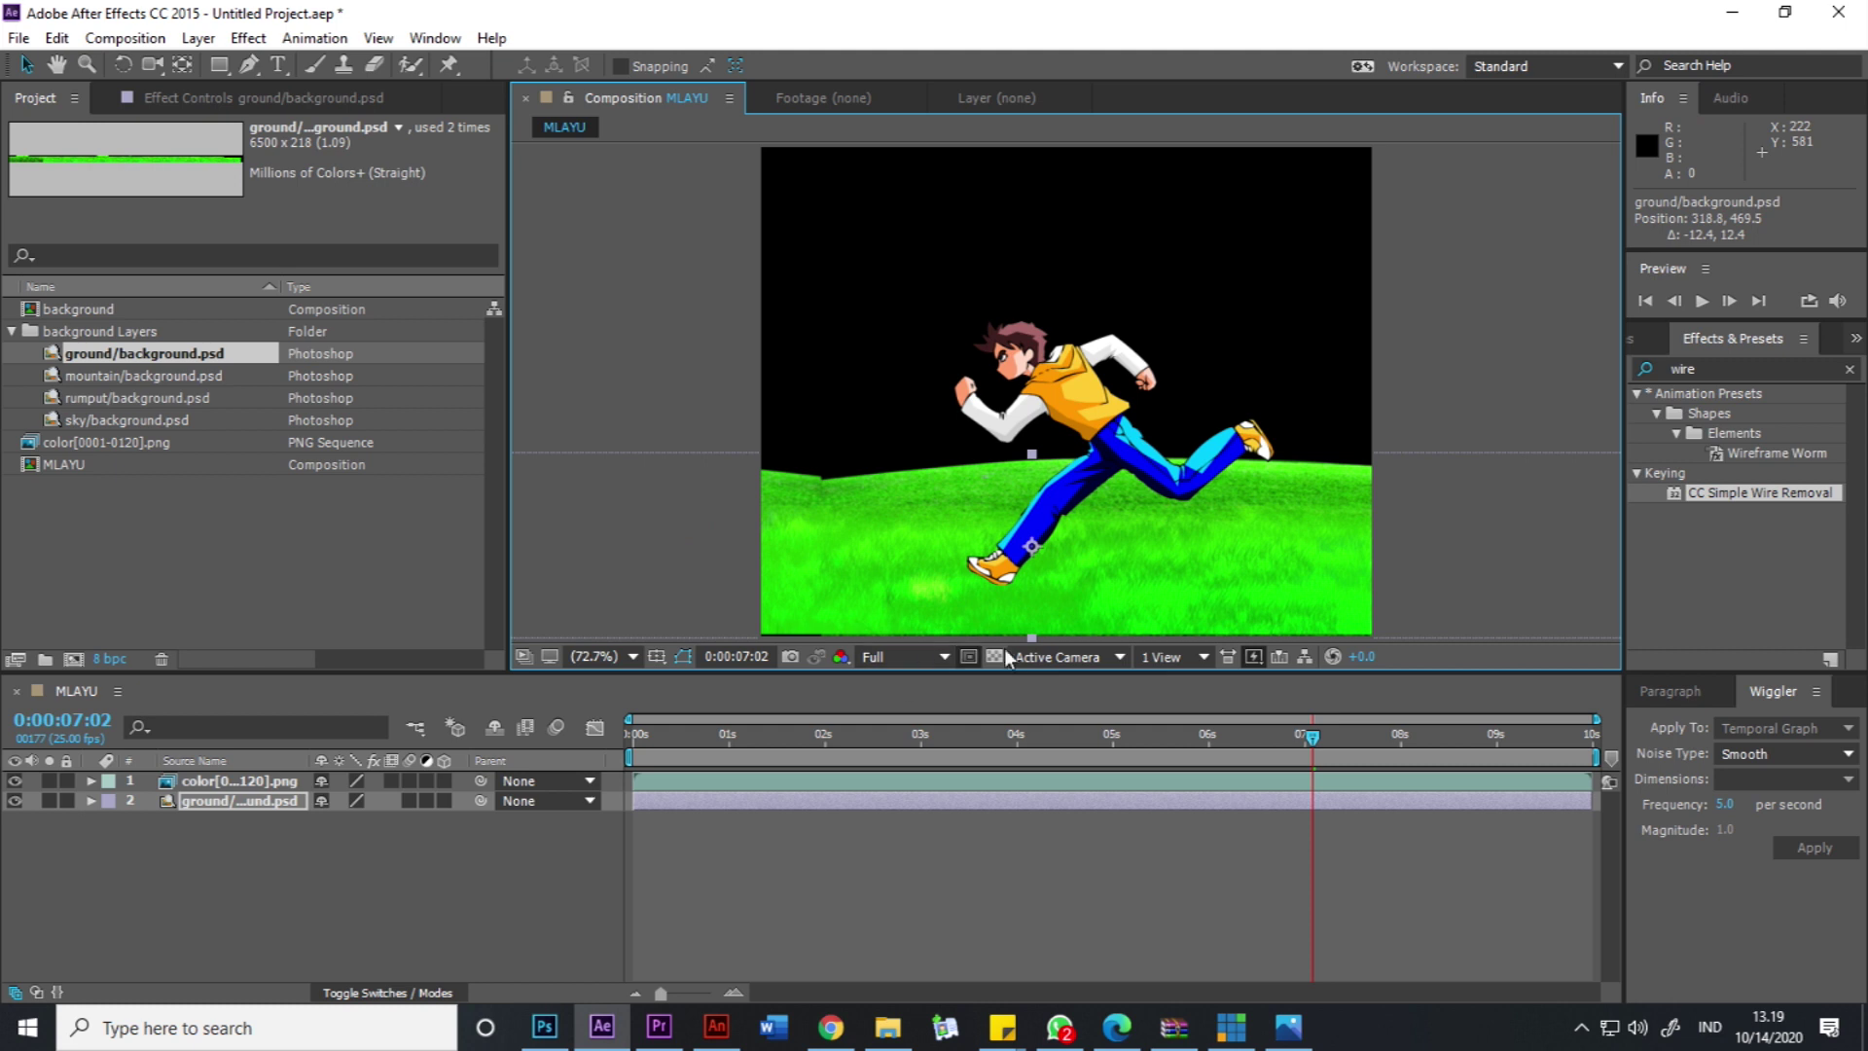
drag(1253, 526, 1119, 526)
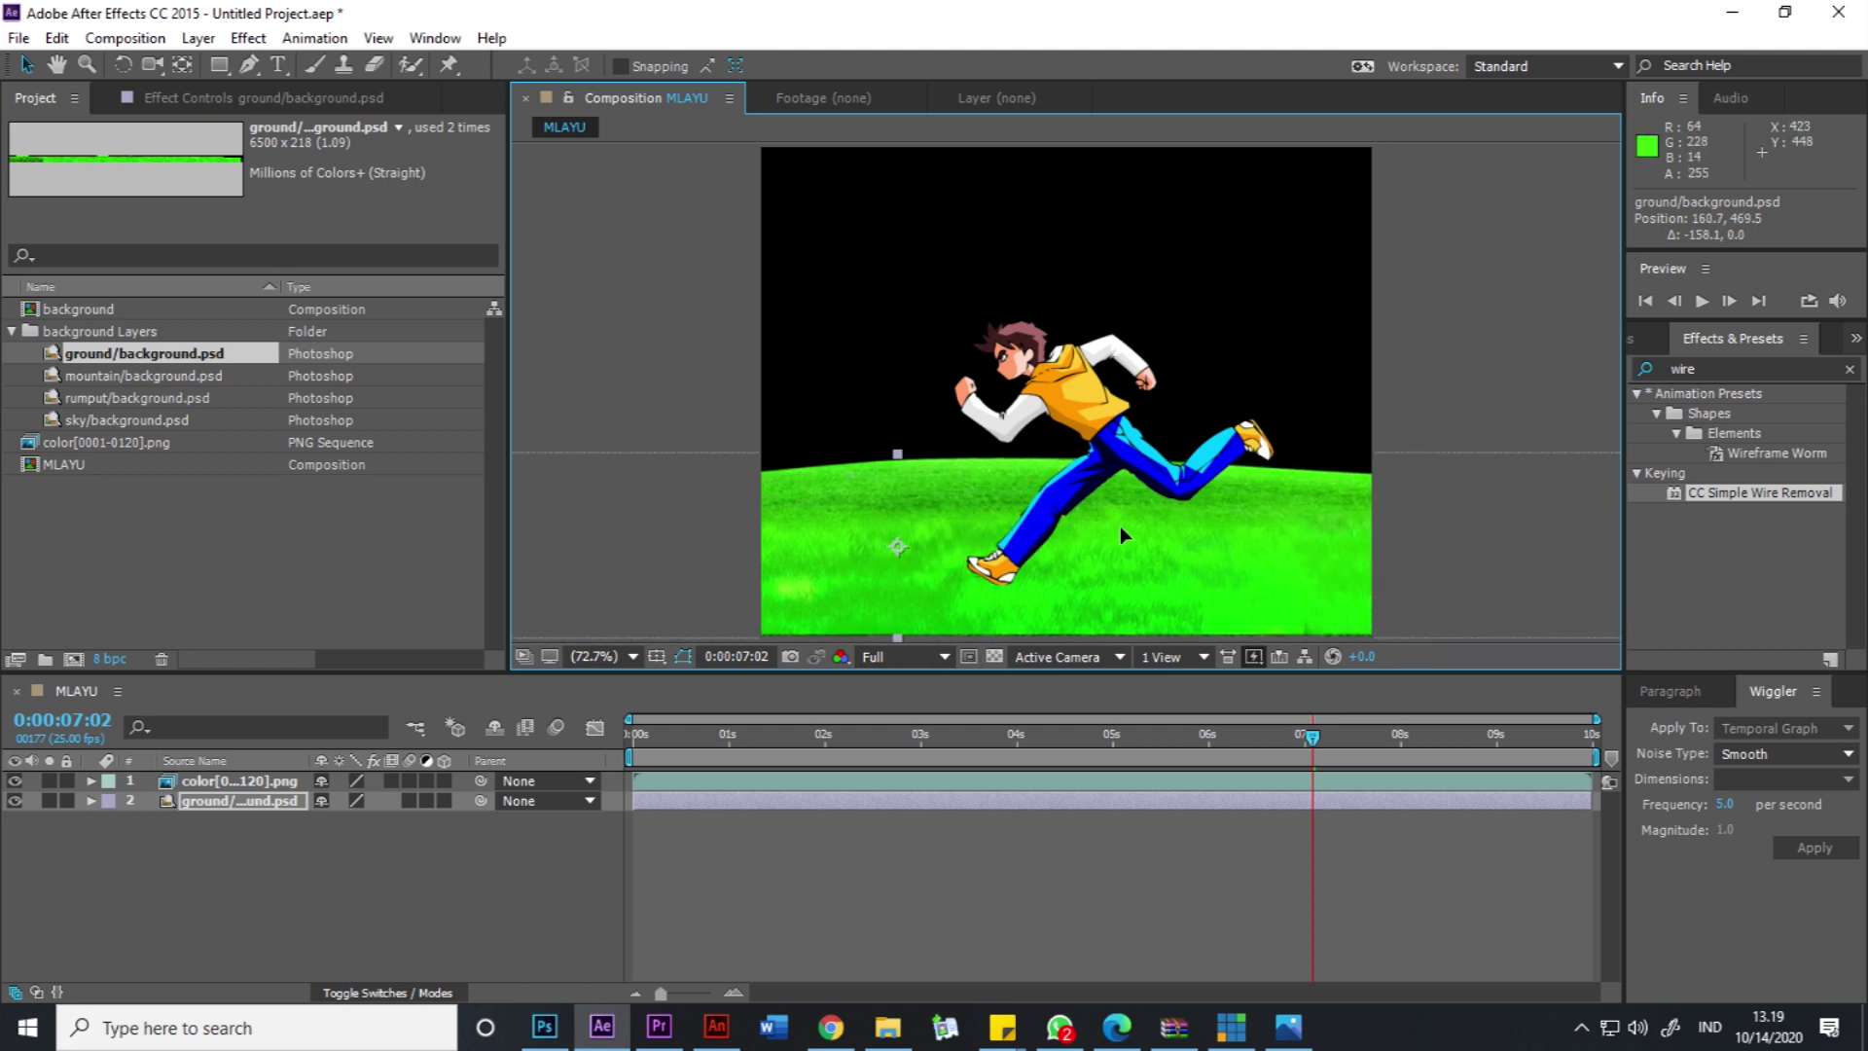
Slide the ground layer far left so its right-hand part fills the frame, at position about -2032, 485.
drag(1298, 504, 809, 489)
drag(1327, 498, 812, 519)
drag(1094, 553, 1345, 562)
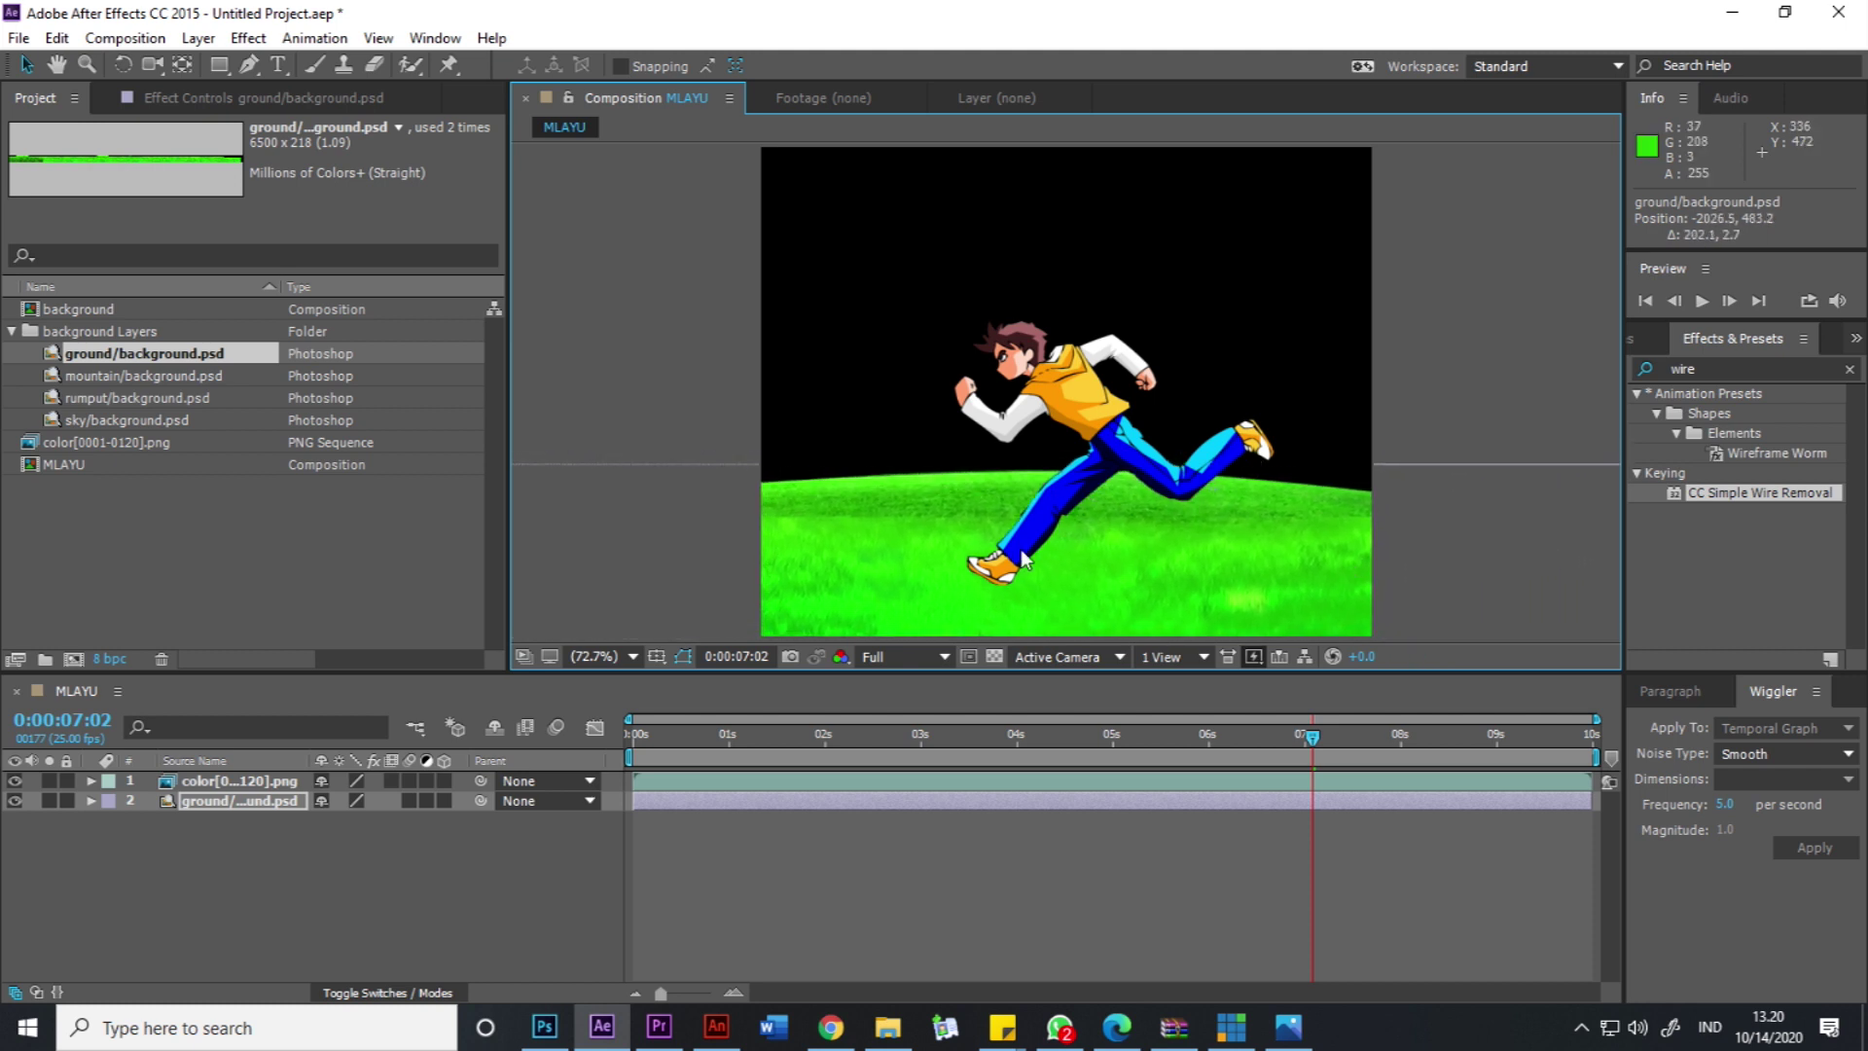
mouse_move(834, 548)
mouse_down()
mouse_move(1502, 535)
mouse_move(893, 527)
mouse_move(845, 546)
mouse_up()
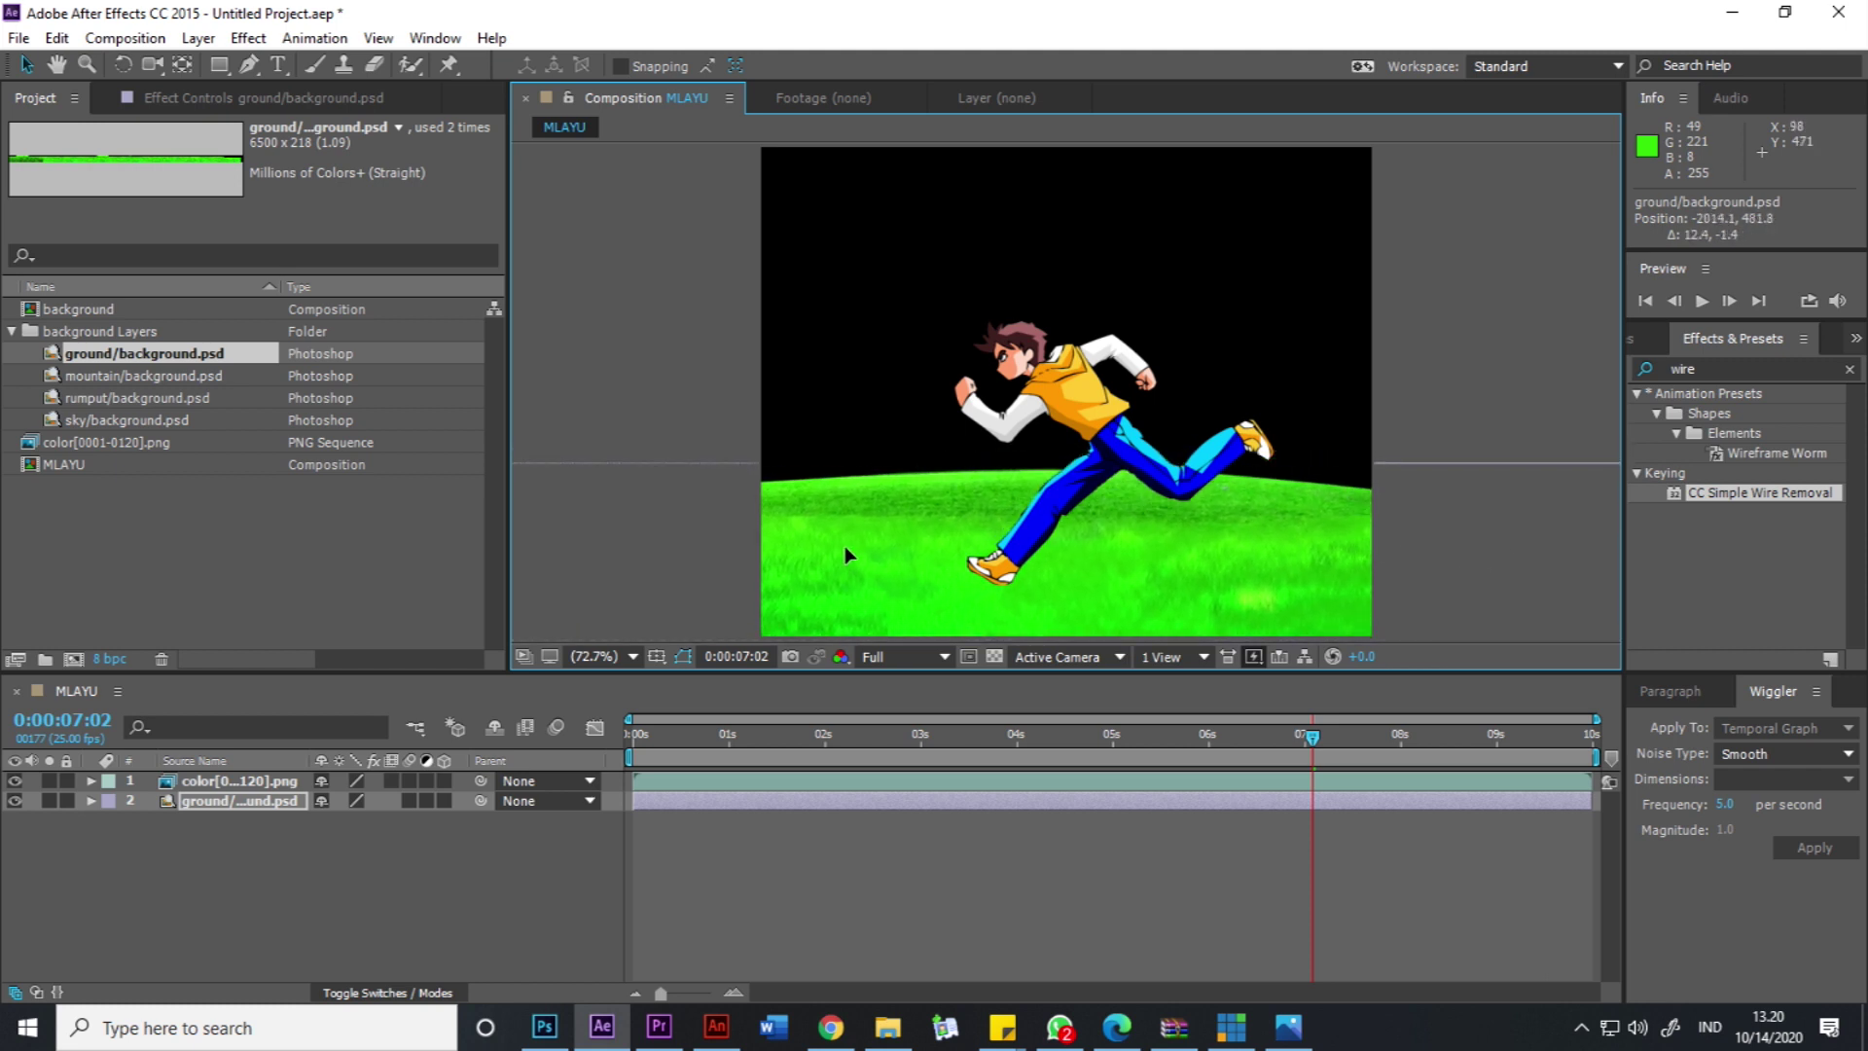
mouse_move(1245, 527)
mouse_down()
mouse_move(1179, 542)
mouse_move(1232, 529)
mouse_up()
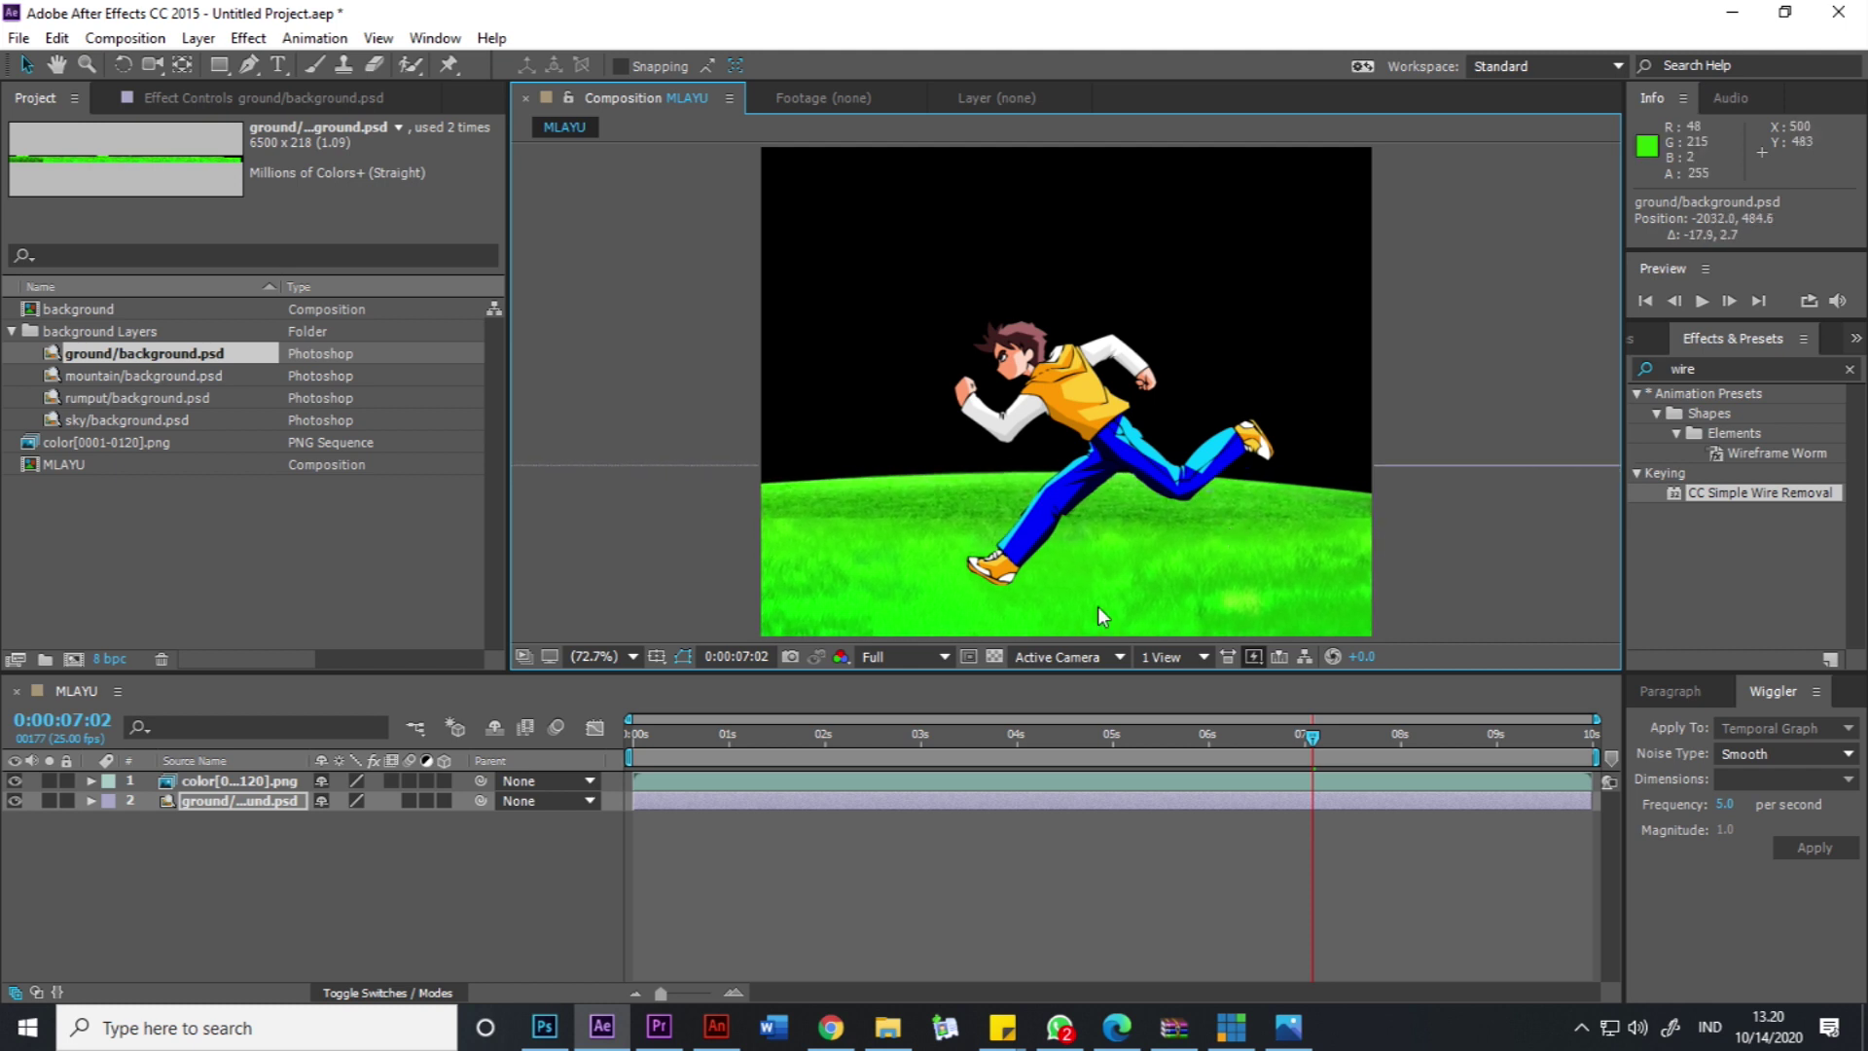
Reveal the ground layer's Transform properties and set a starting Position keyframe at 0:00:00:00.
click(272, 796)
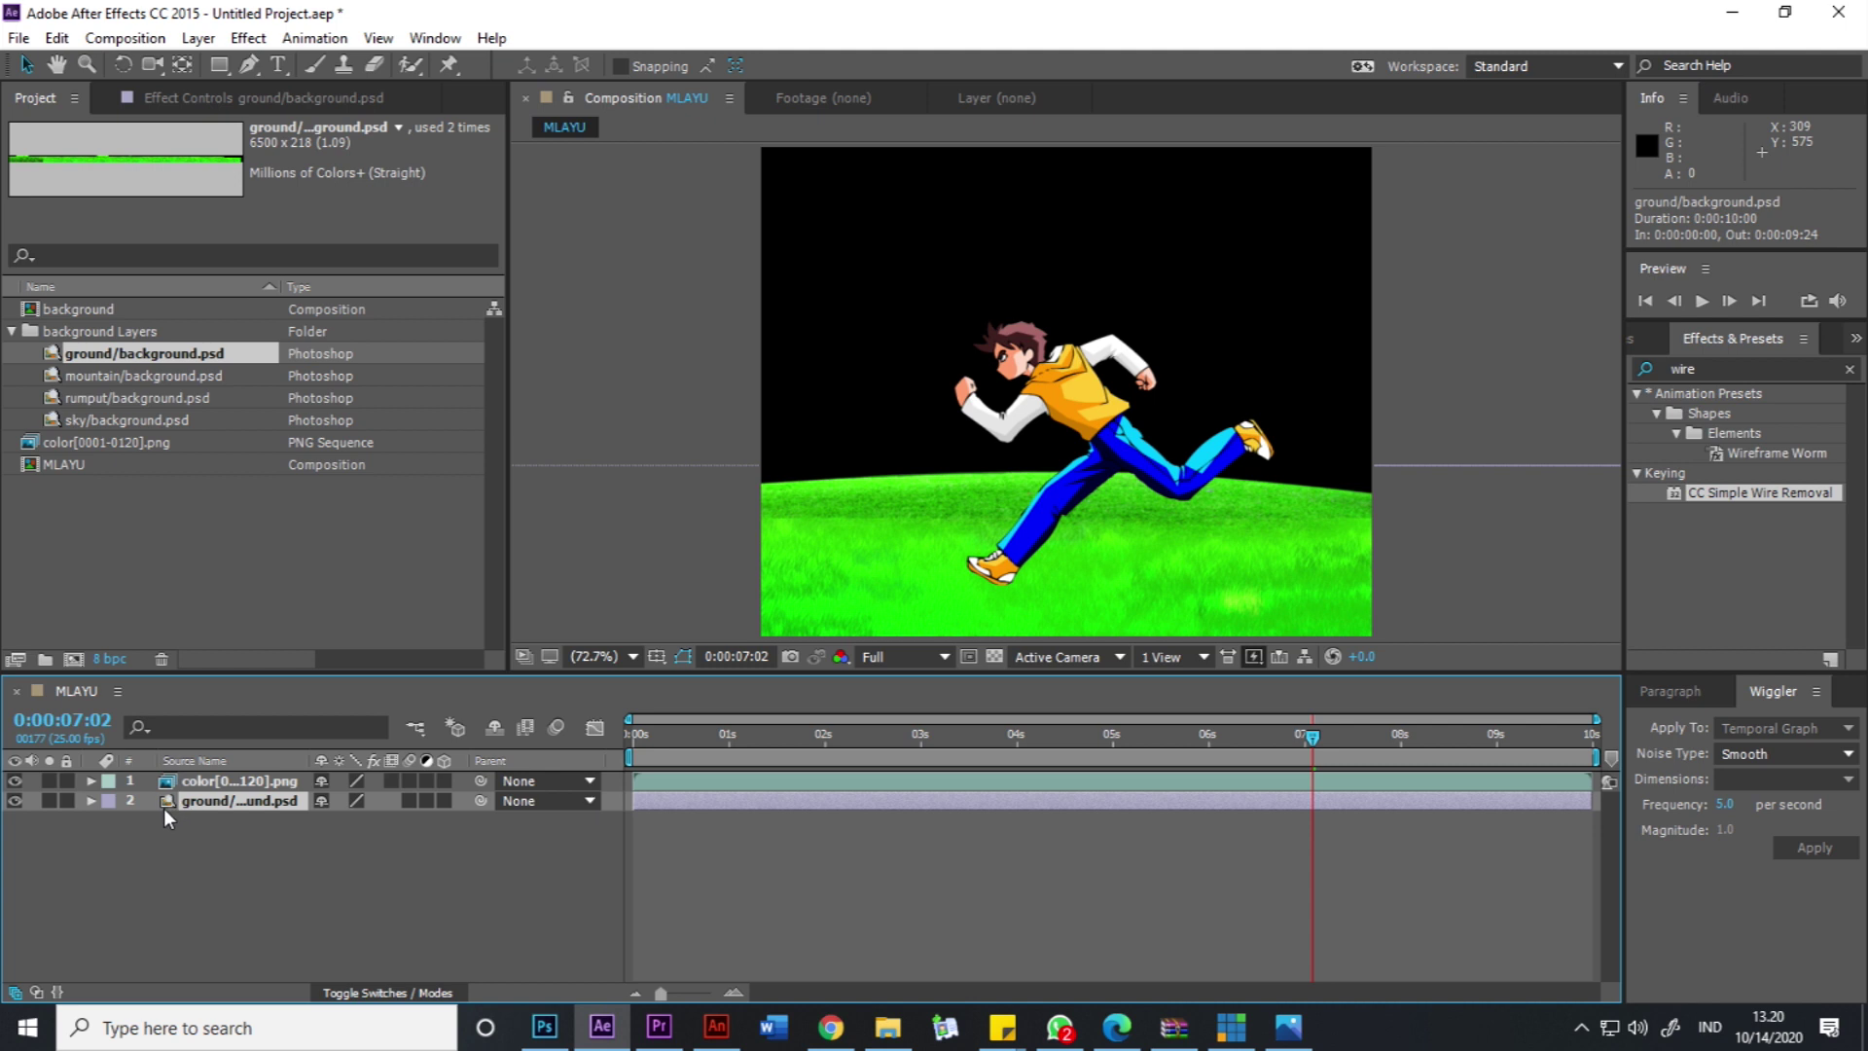
click(91, 800)
click(113, 820)
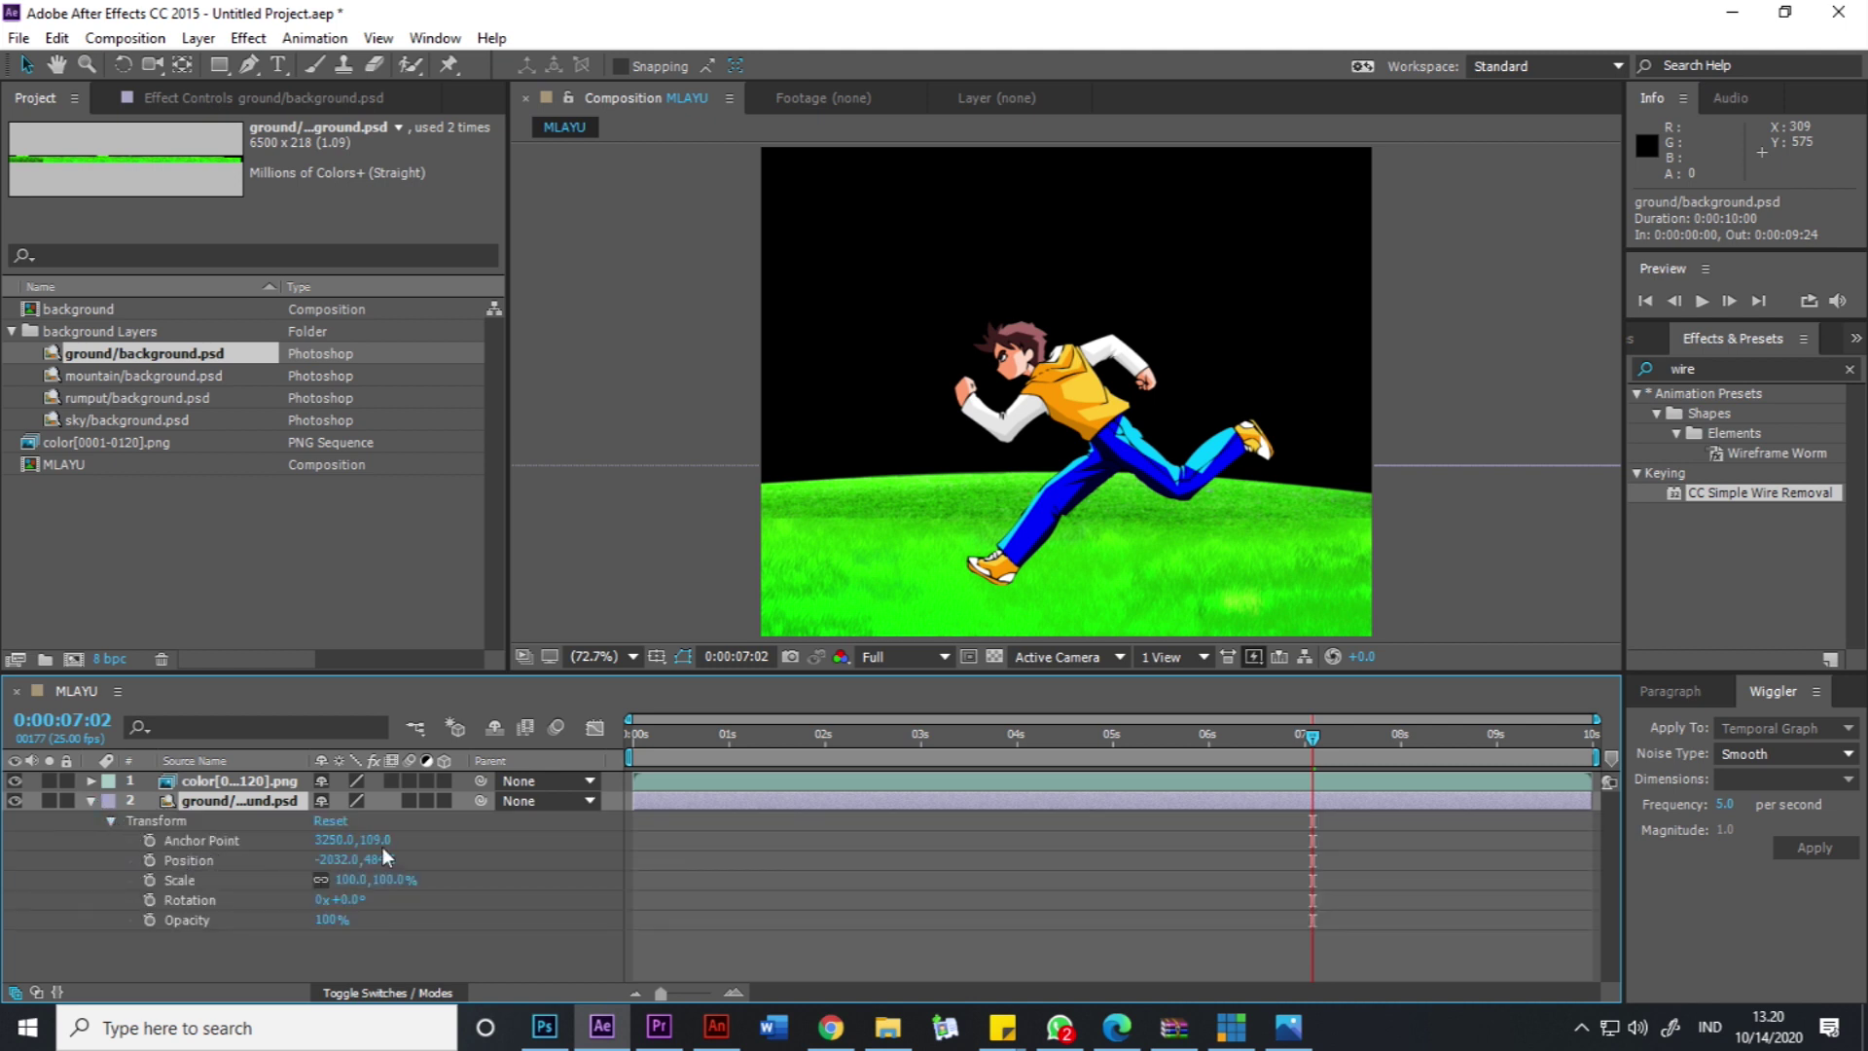
drag(728, 746, 537, 743)
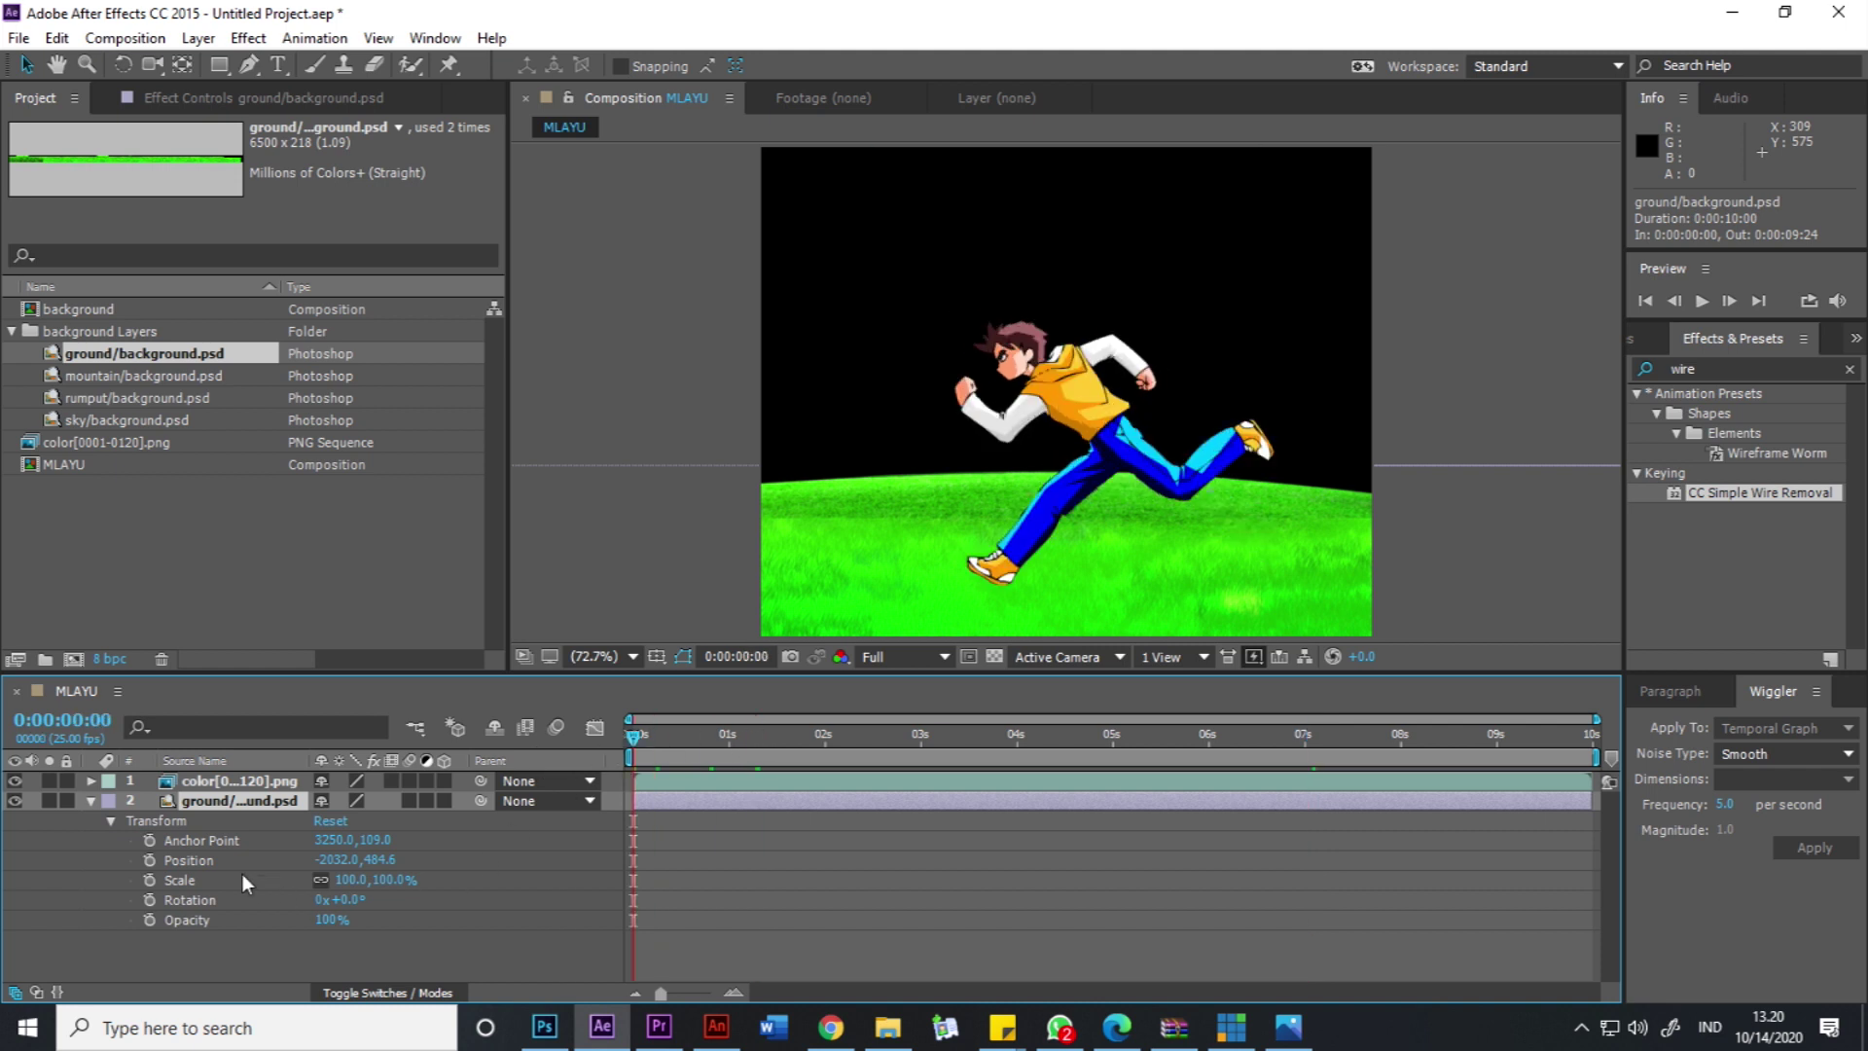
click(150, 860)
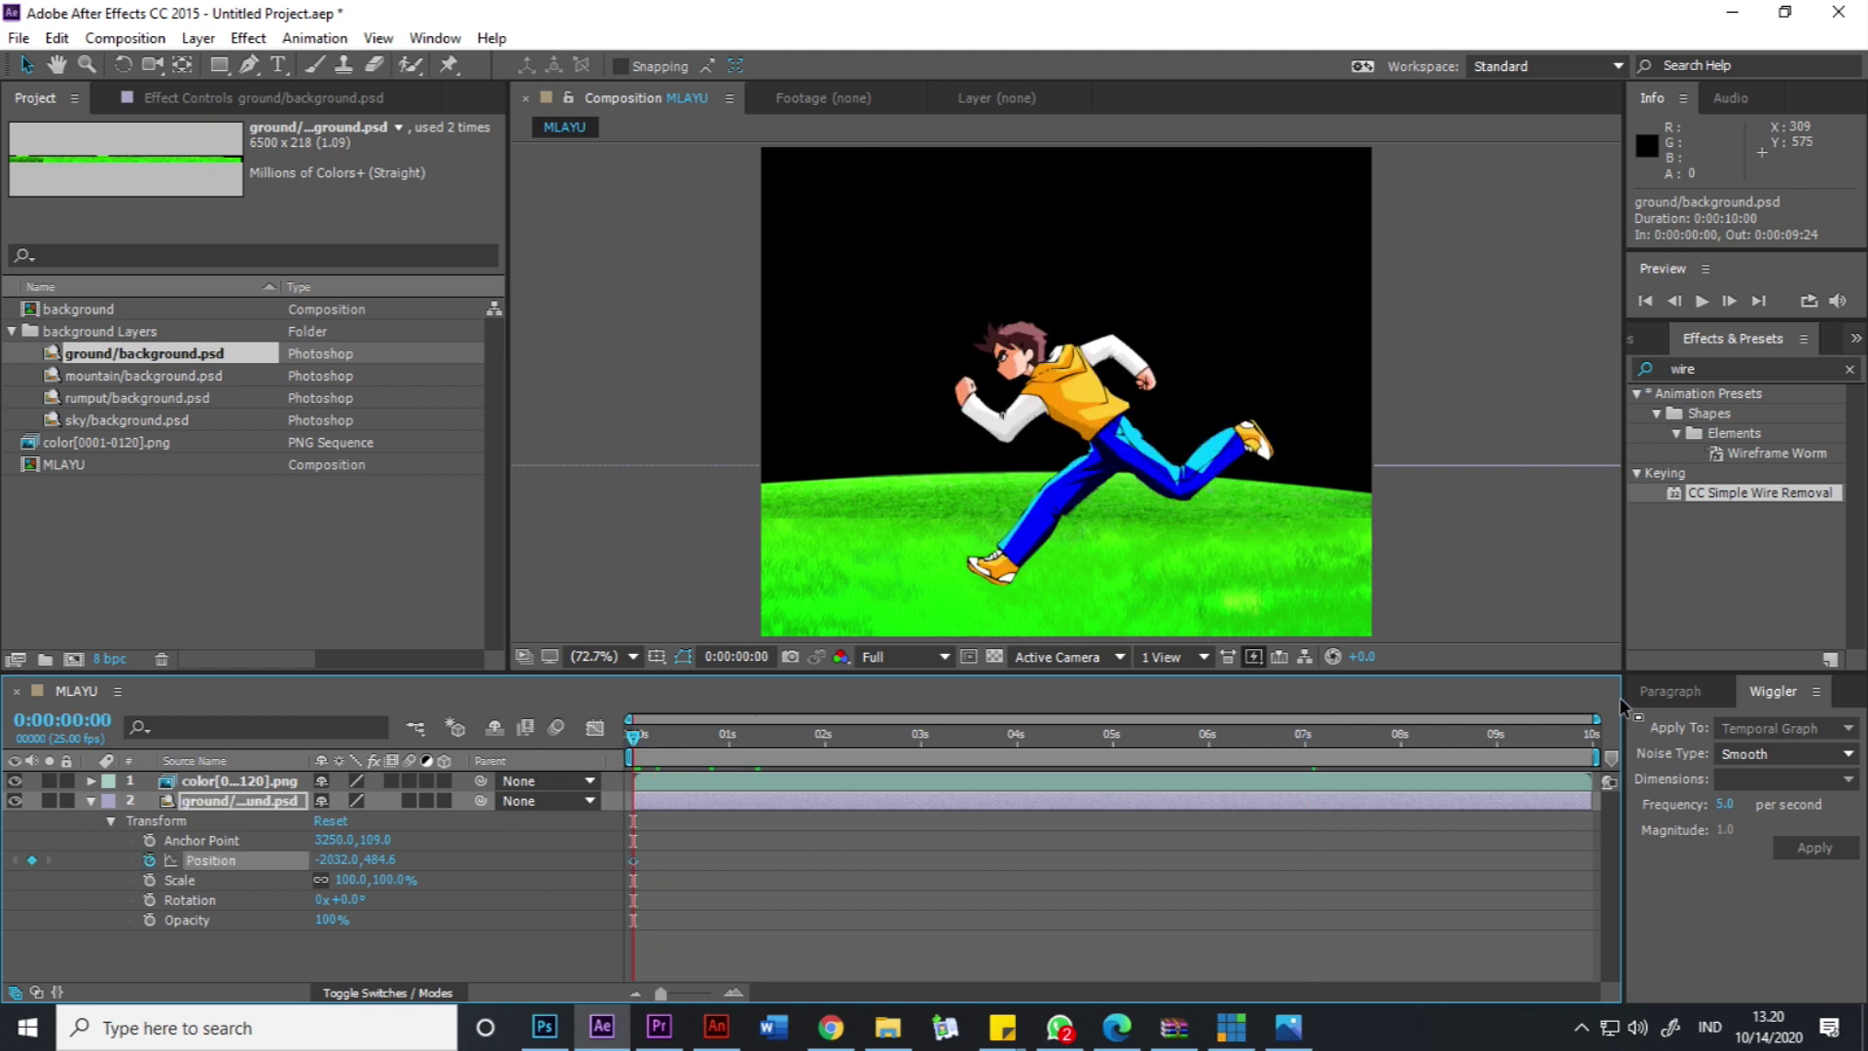
Keyframe the ground layer's Position at 0:00:09:24 by sliding it far right to about 2259, 475, and collapse its properties.
drag(1577, 738, 1610, 736)
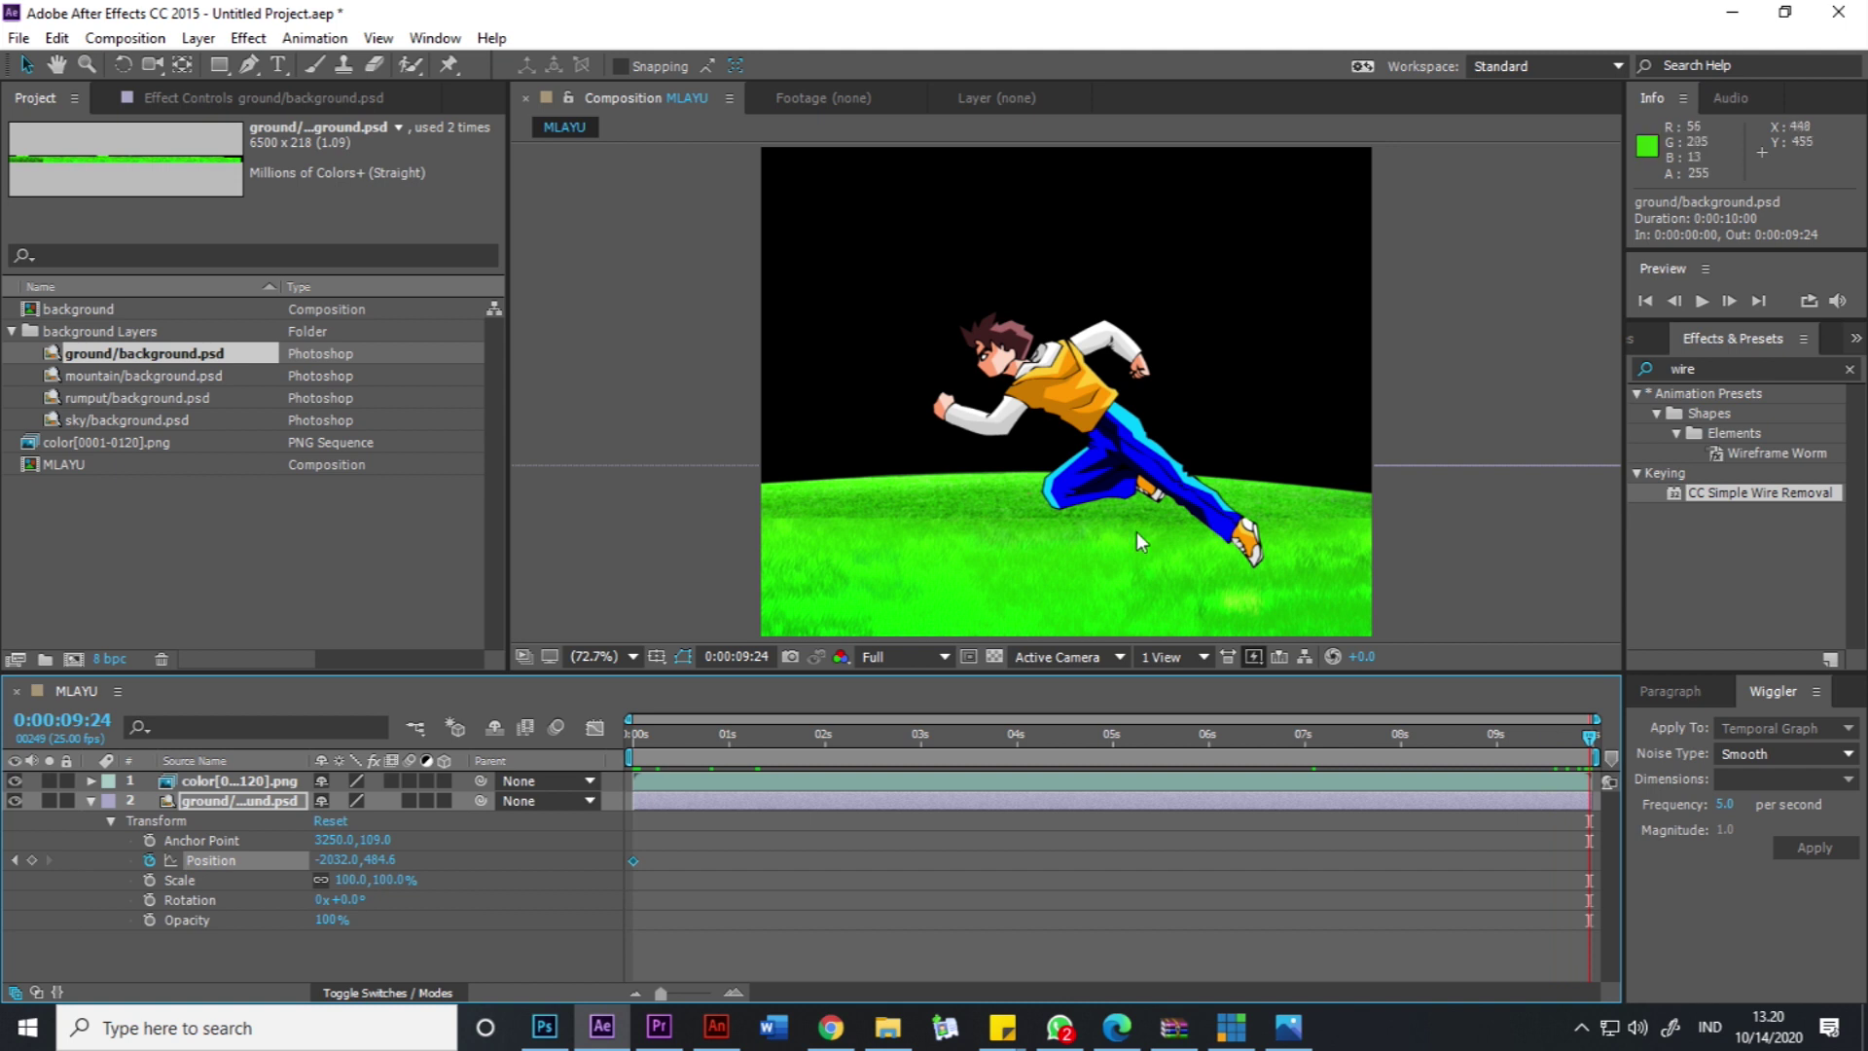
drag(880, 537, 697, 560)
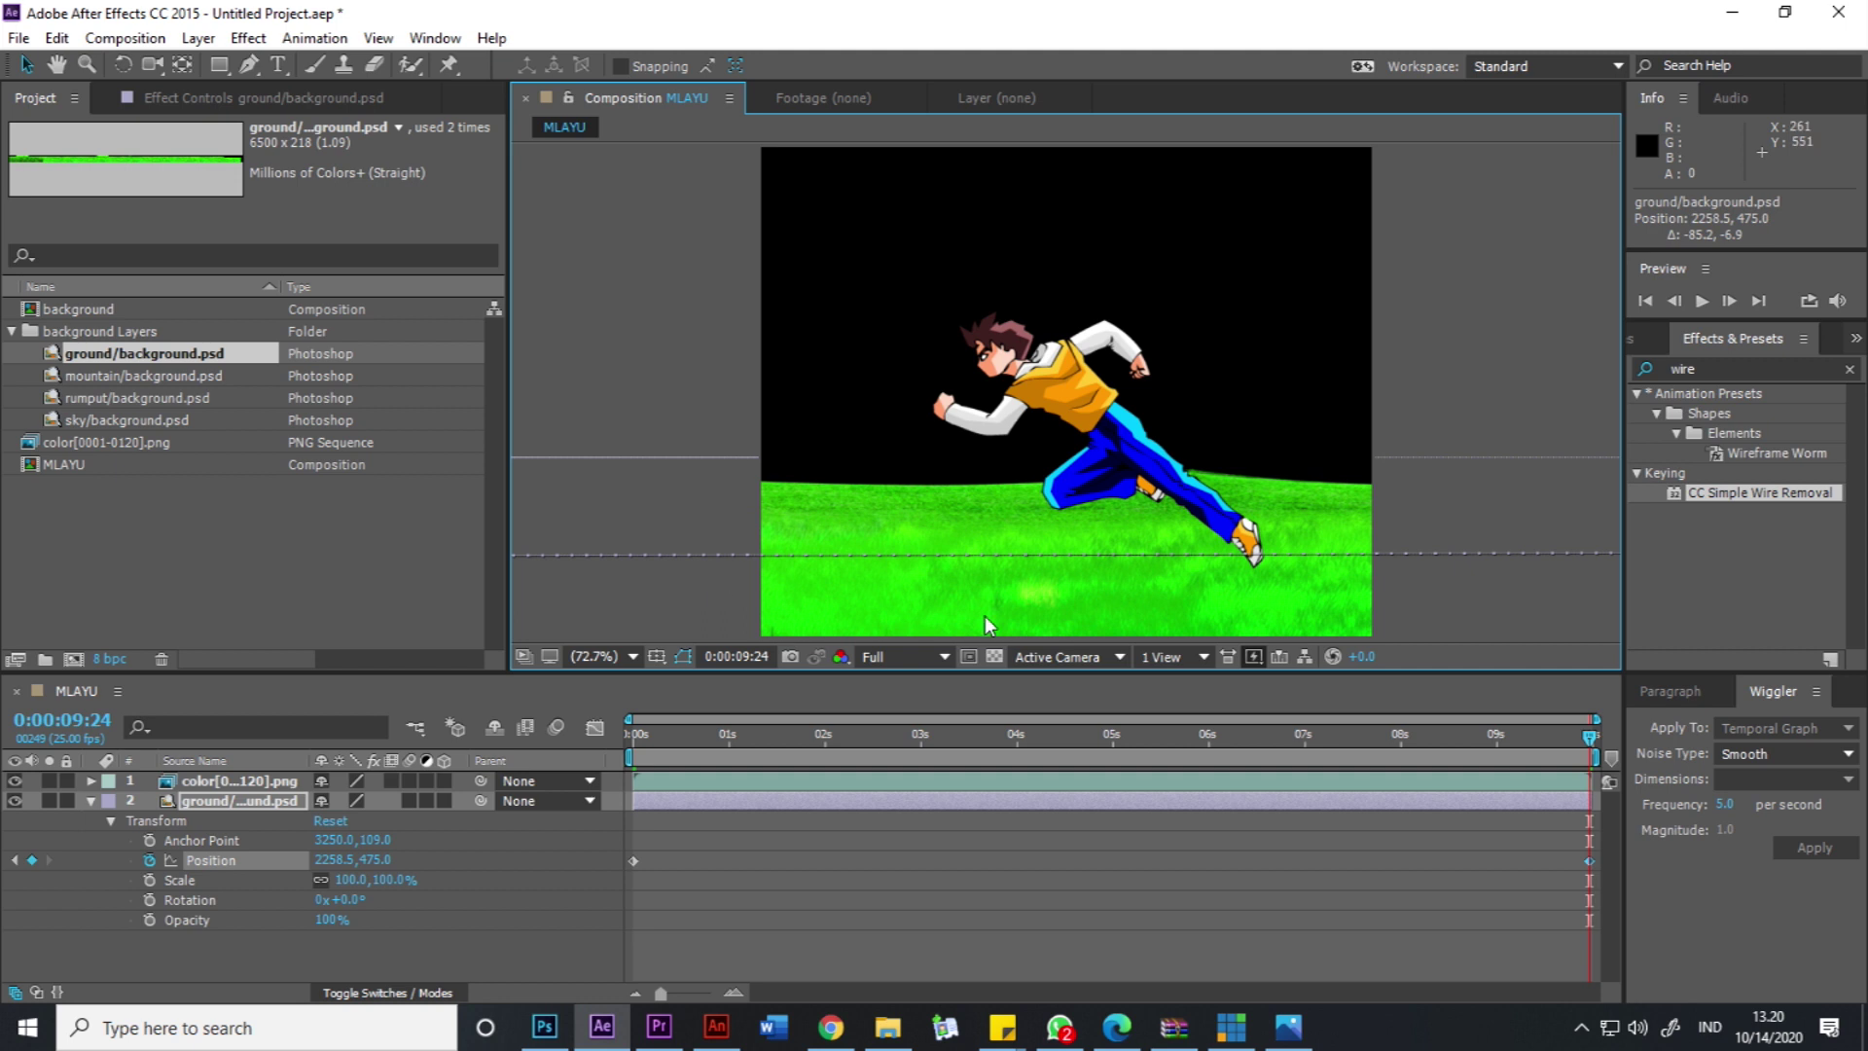
click(91, 799)
Add rumput/background.psd to MLAYU as the topmost layer and place it along the frame's lower edge at about -1727, 520.
click(154, 604)
drag(135, 401, 292, 856)
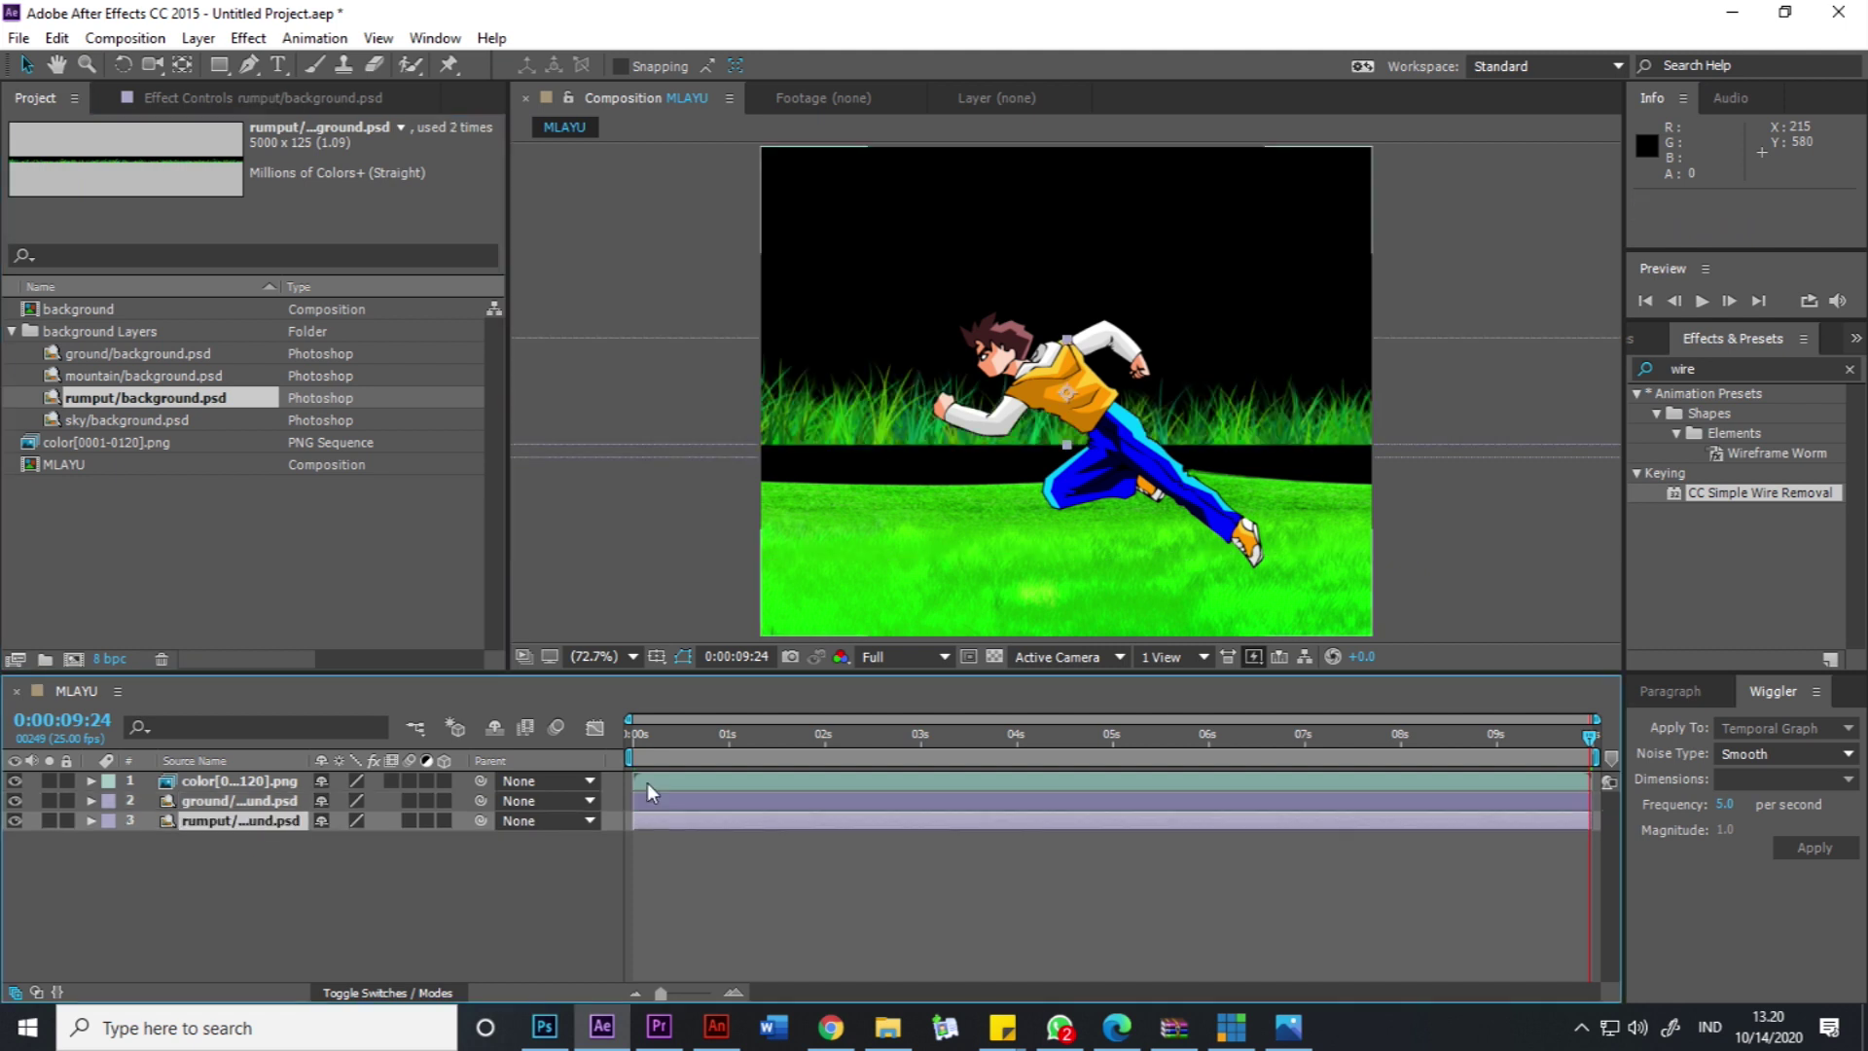
mouse_move(895, 420)
mouse_down()
mouse_move(873, 557)
mouse_move(920, 430)
mouse_up()
drag(266, 815, 266, 777)
drag(1263, 418, 1148, 600)
drag(1331, 615, 720, 599)
drag(1216, 601, 1310, 604)
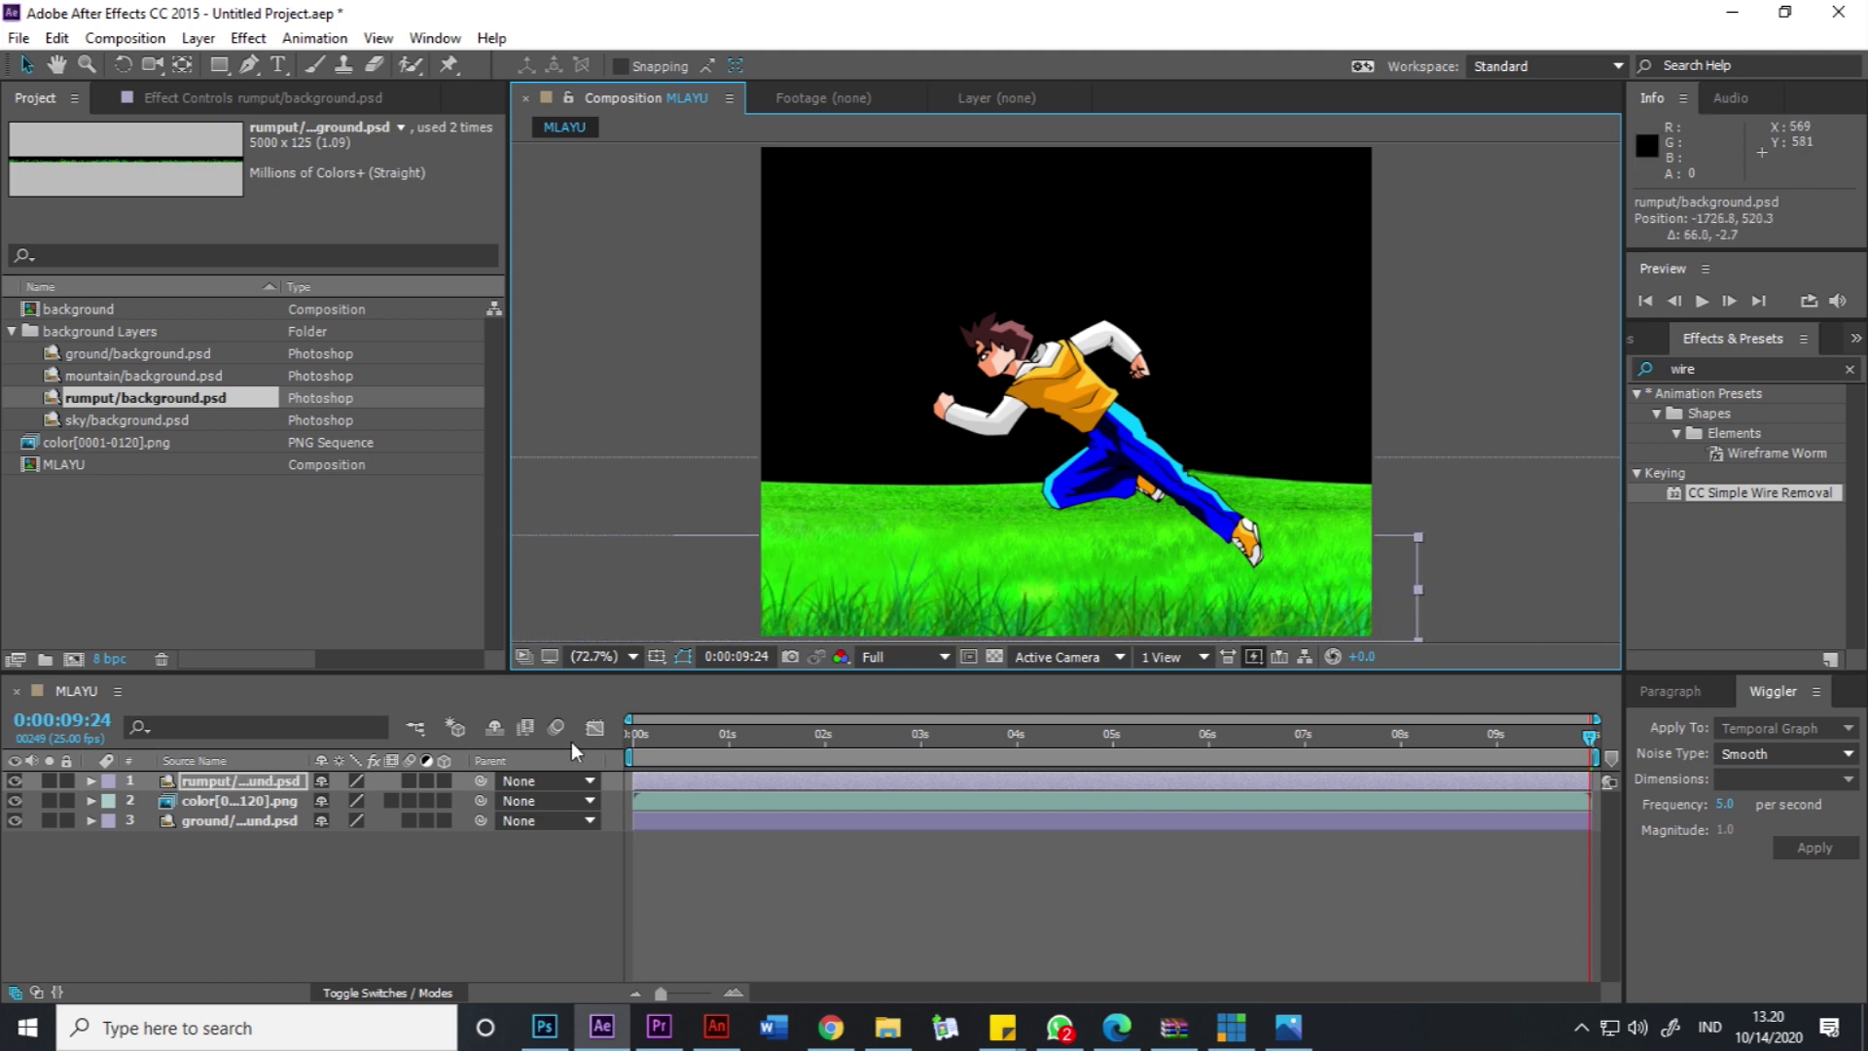
Set a starting Position keyframe for the rumput layer at 0:00:00:00.
drag(714, 744, 607, 745)
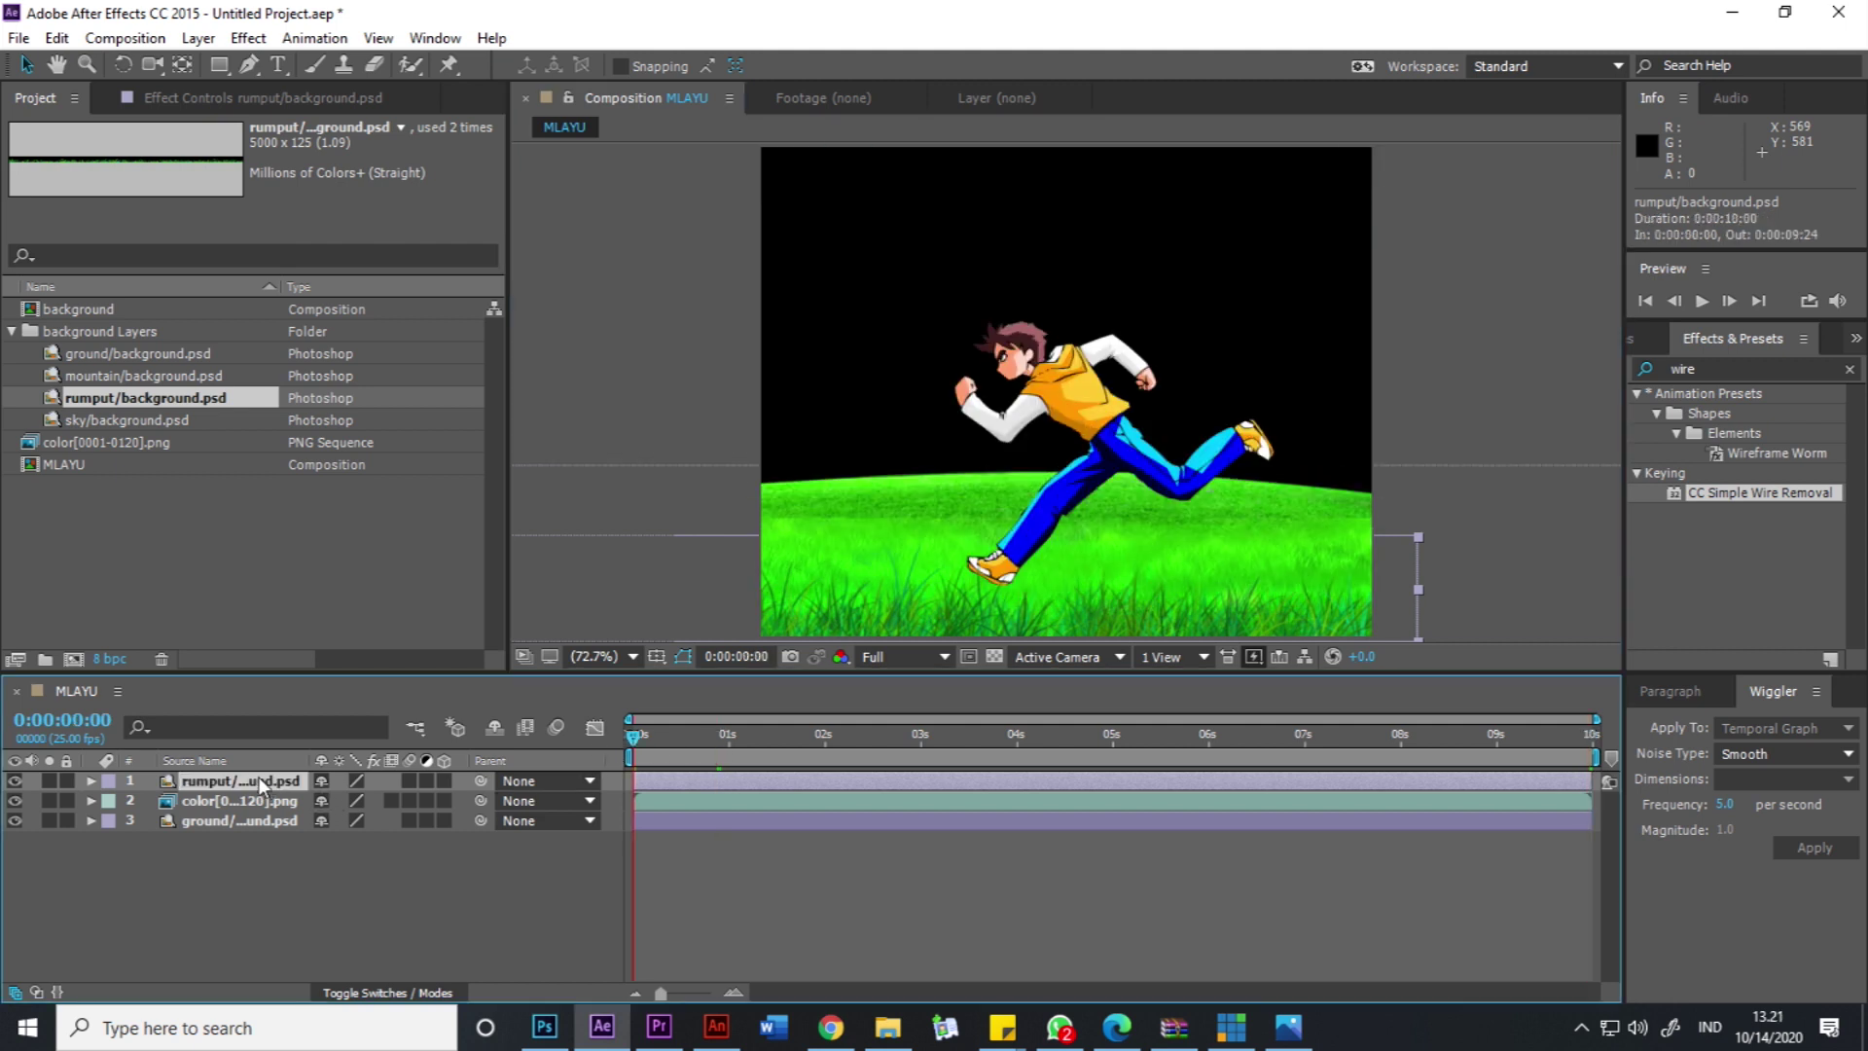
key(p)
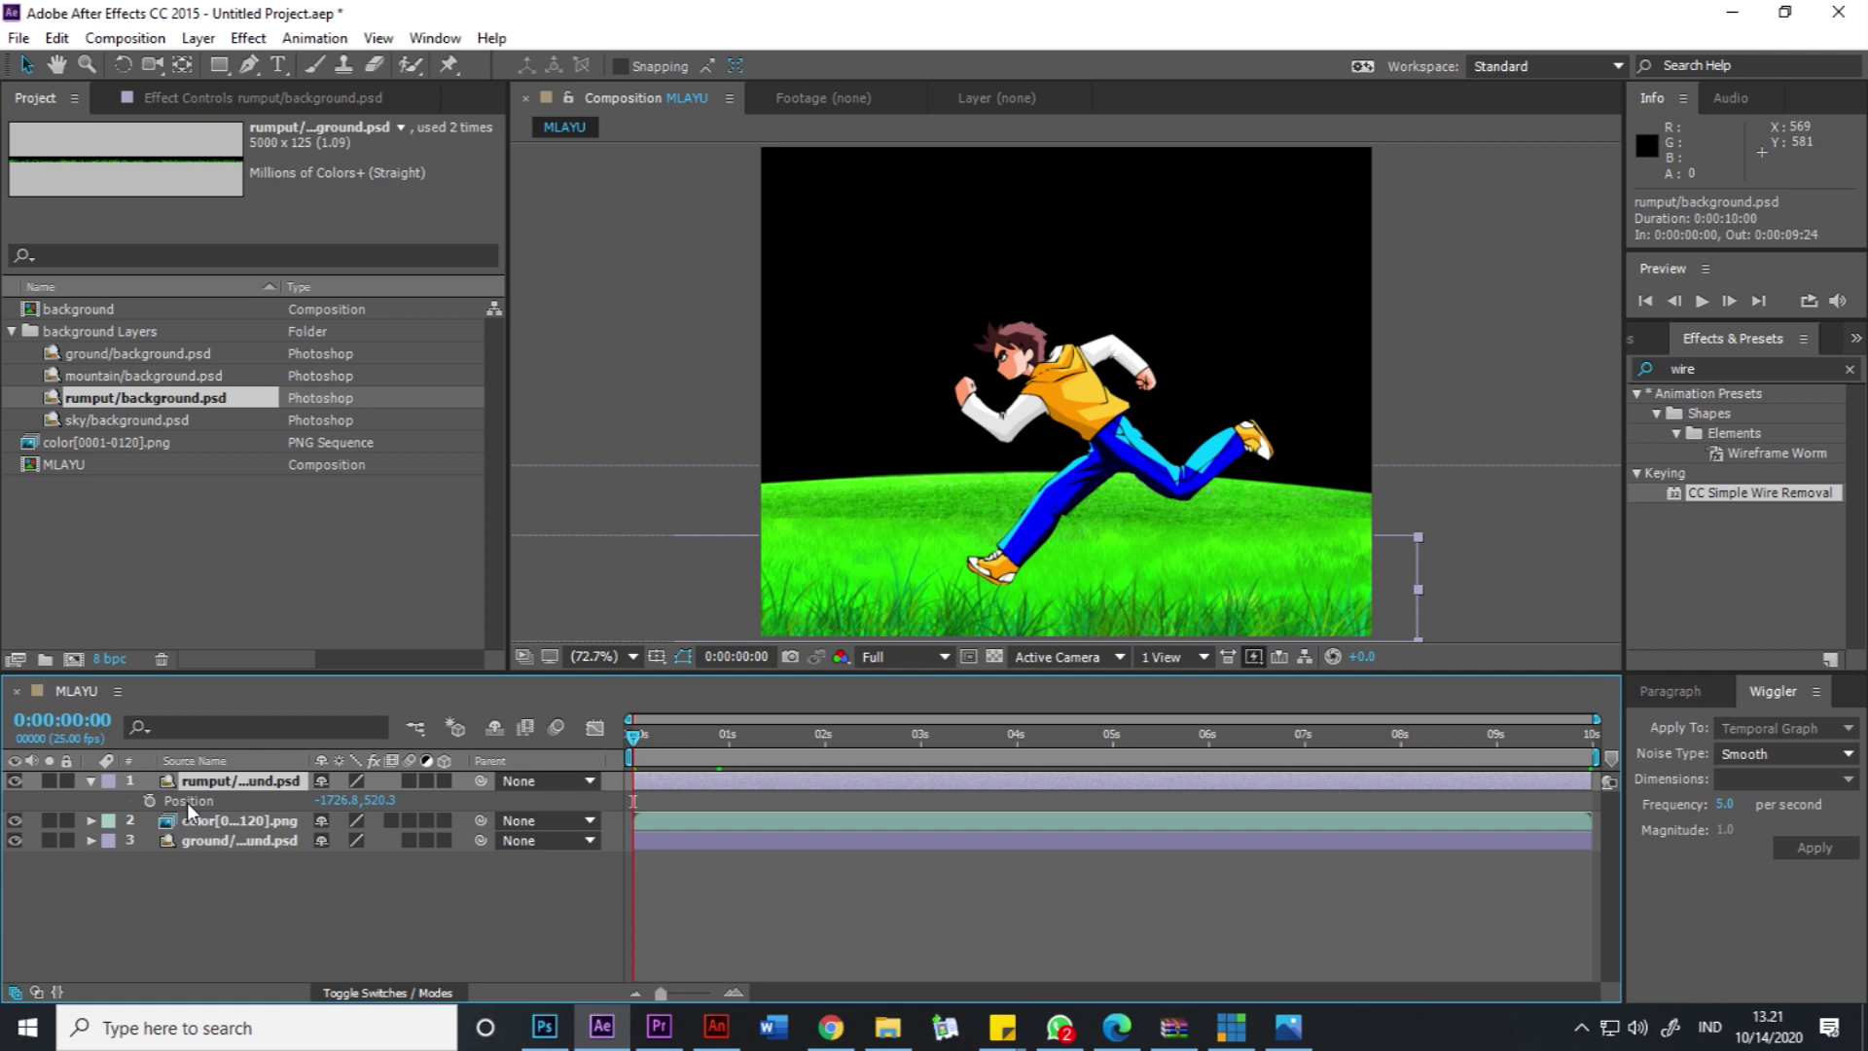
click(150, 798)
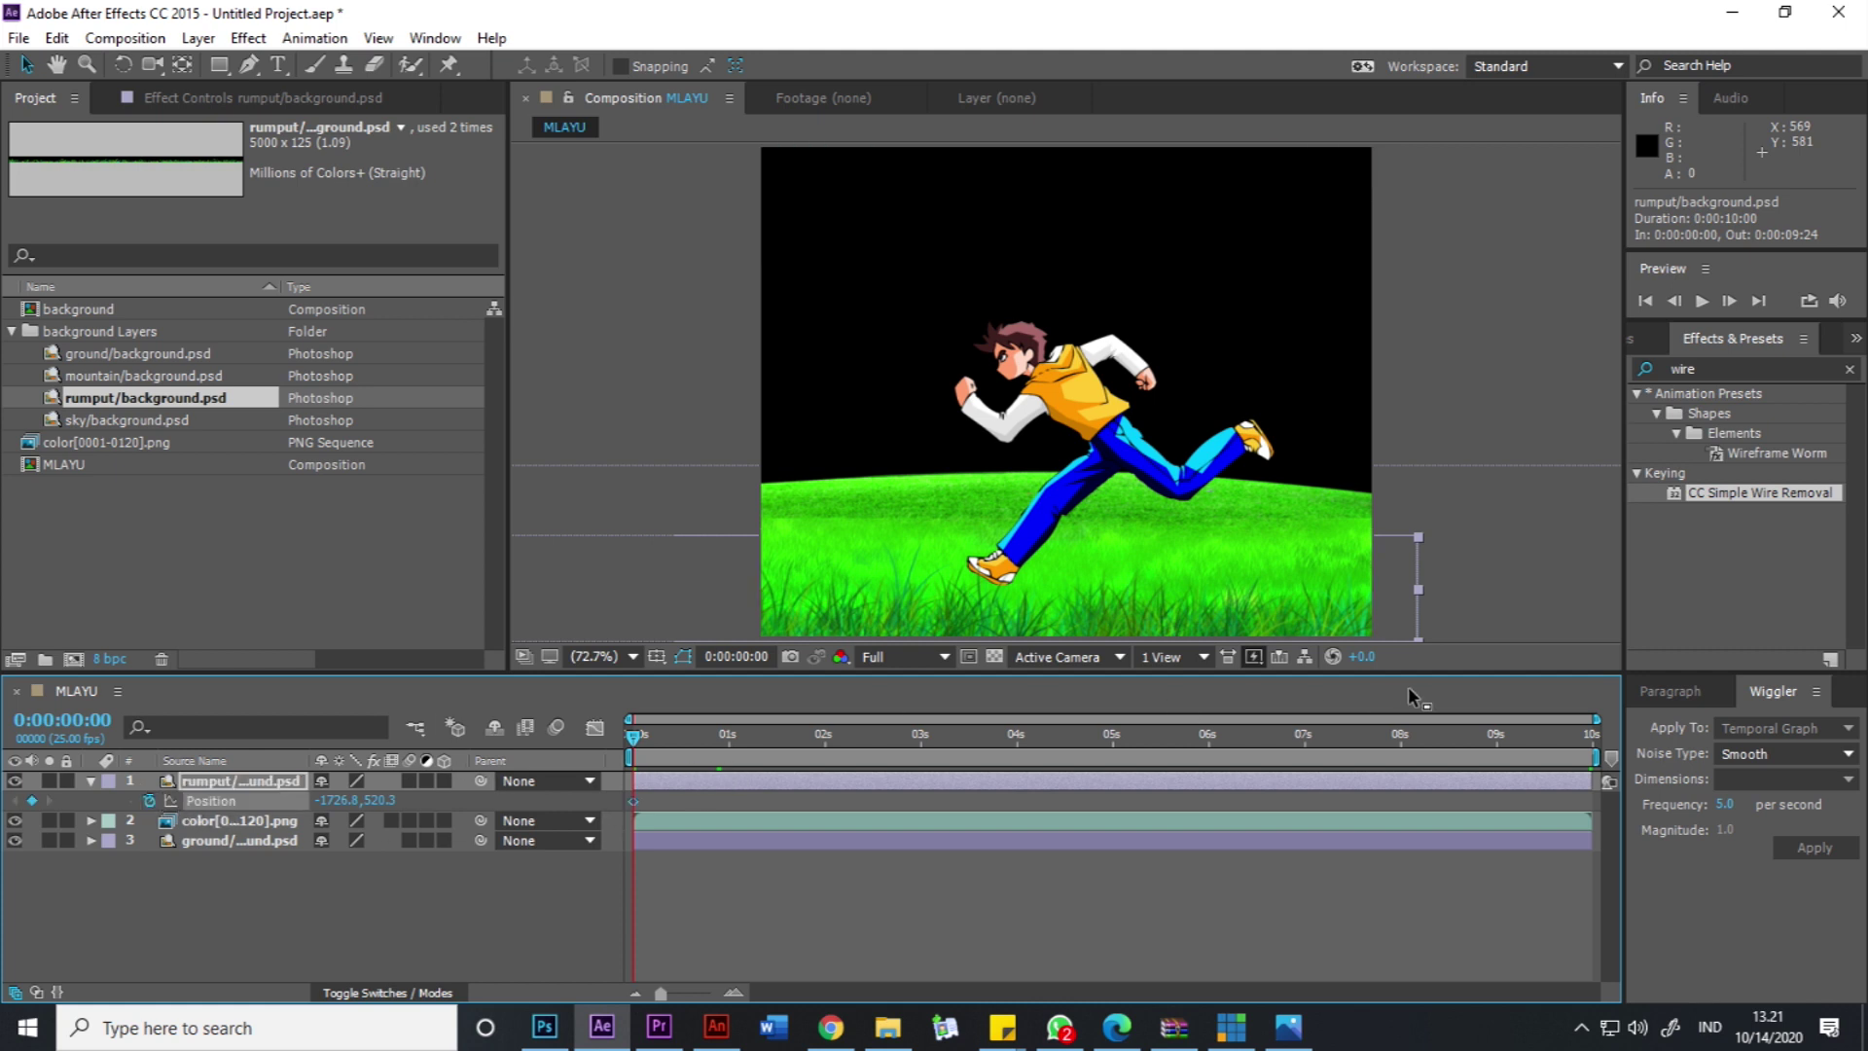
At 0:00:09:24, slide the rumput layer far right to about 2483, 519 to keyframe its end Position.
drag(1552, 736, 1670, 736)
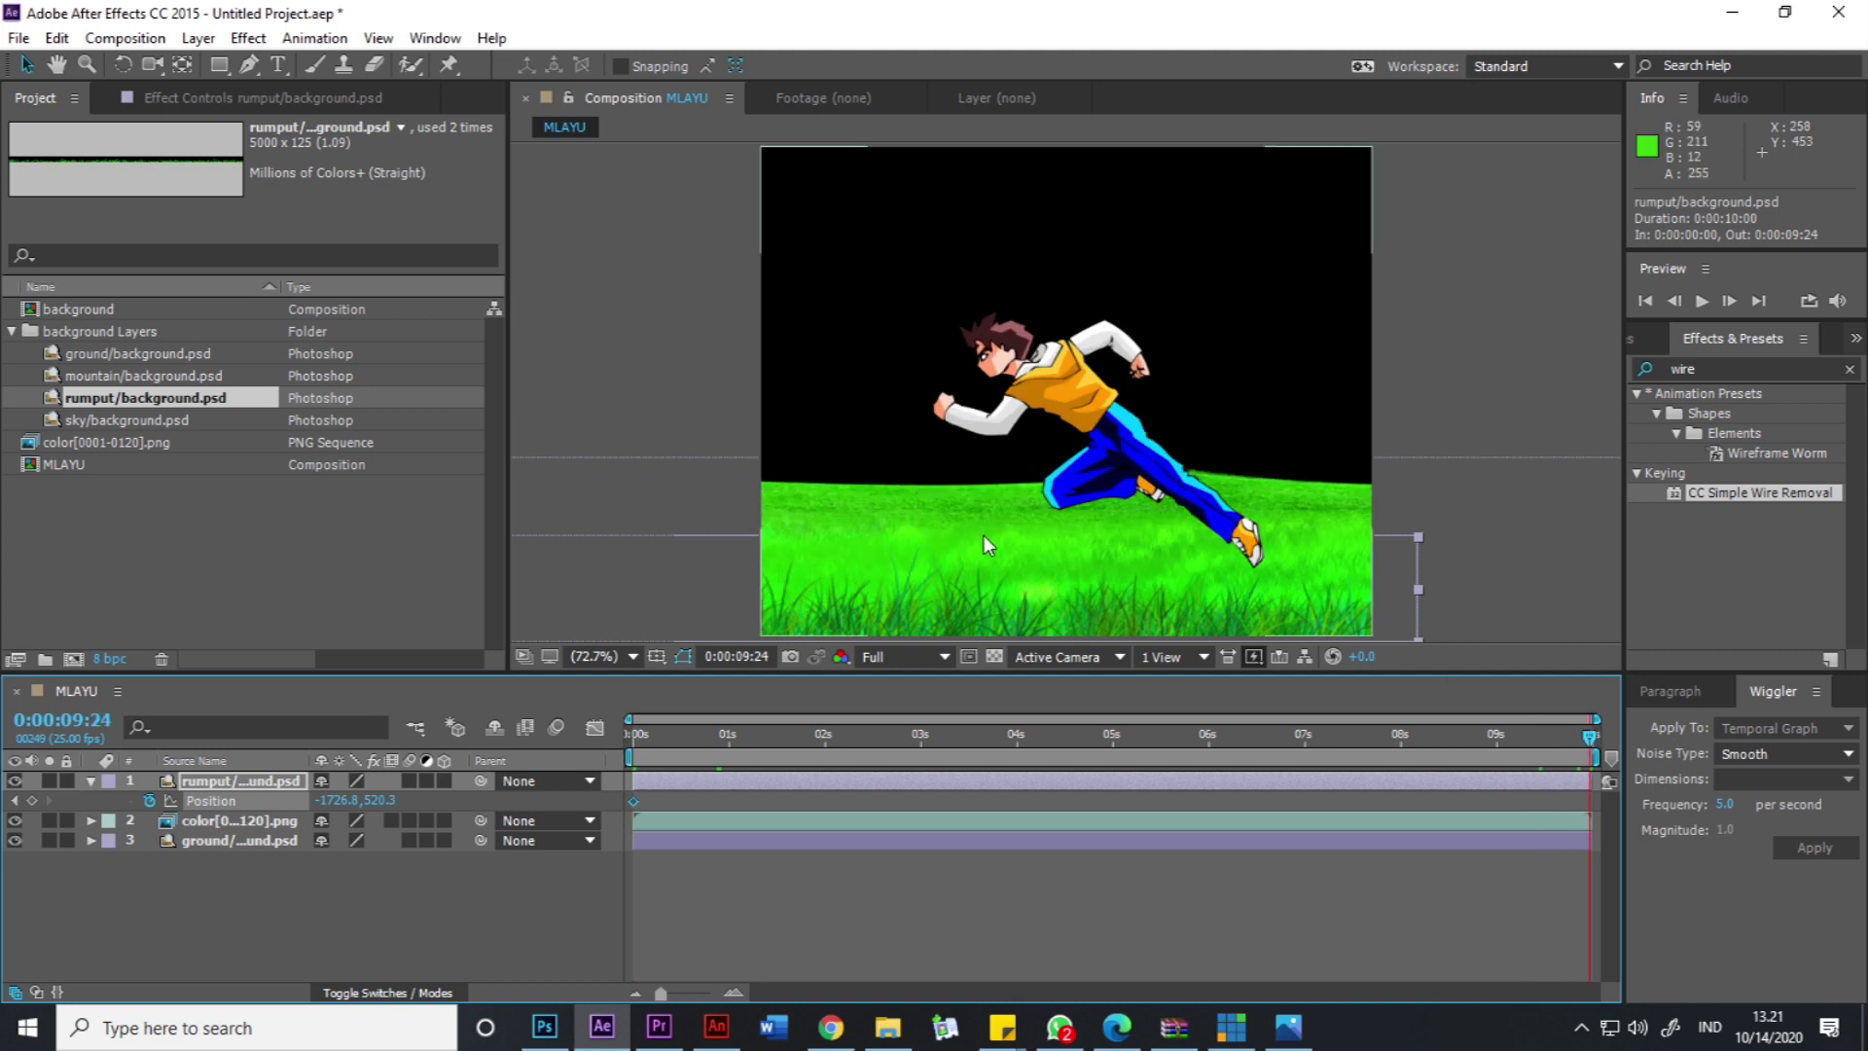
drag(1134, 433, 1591, 434)
key(ctrl+z)
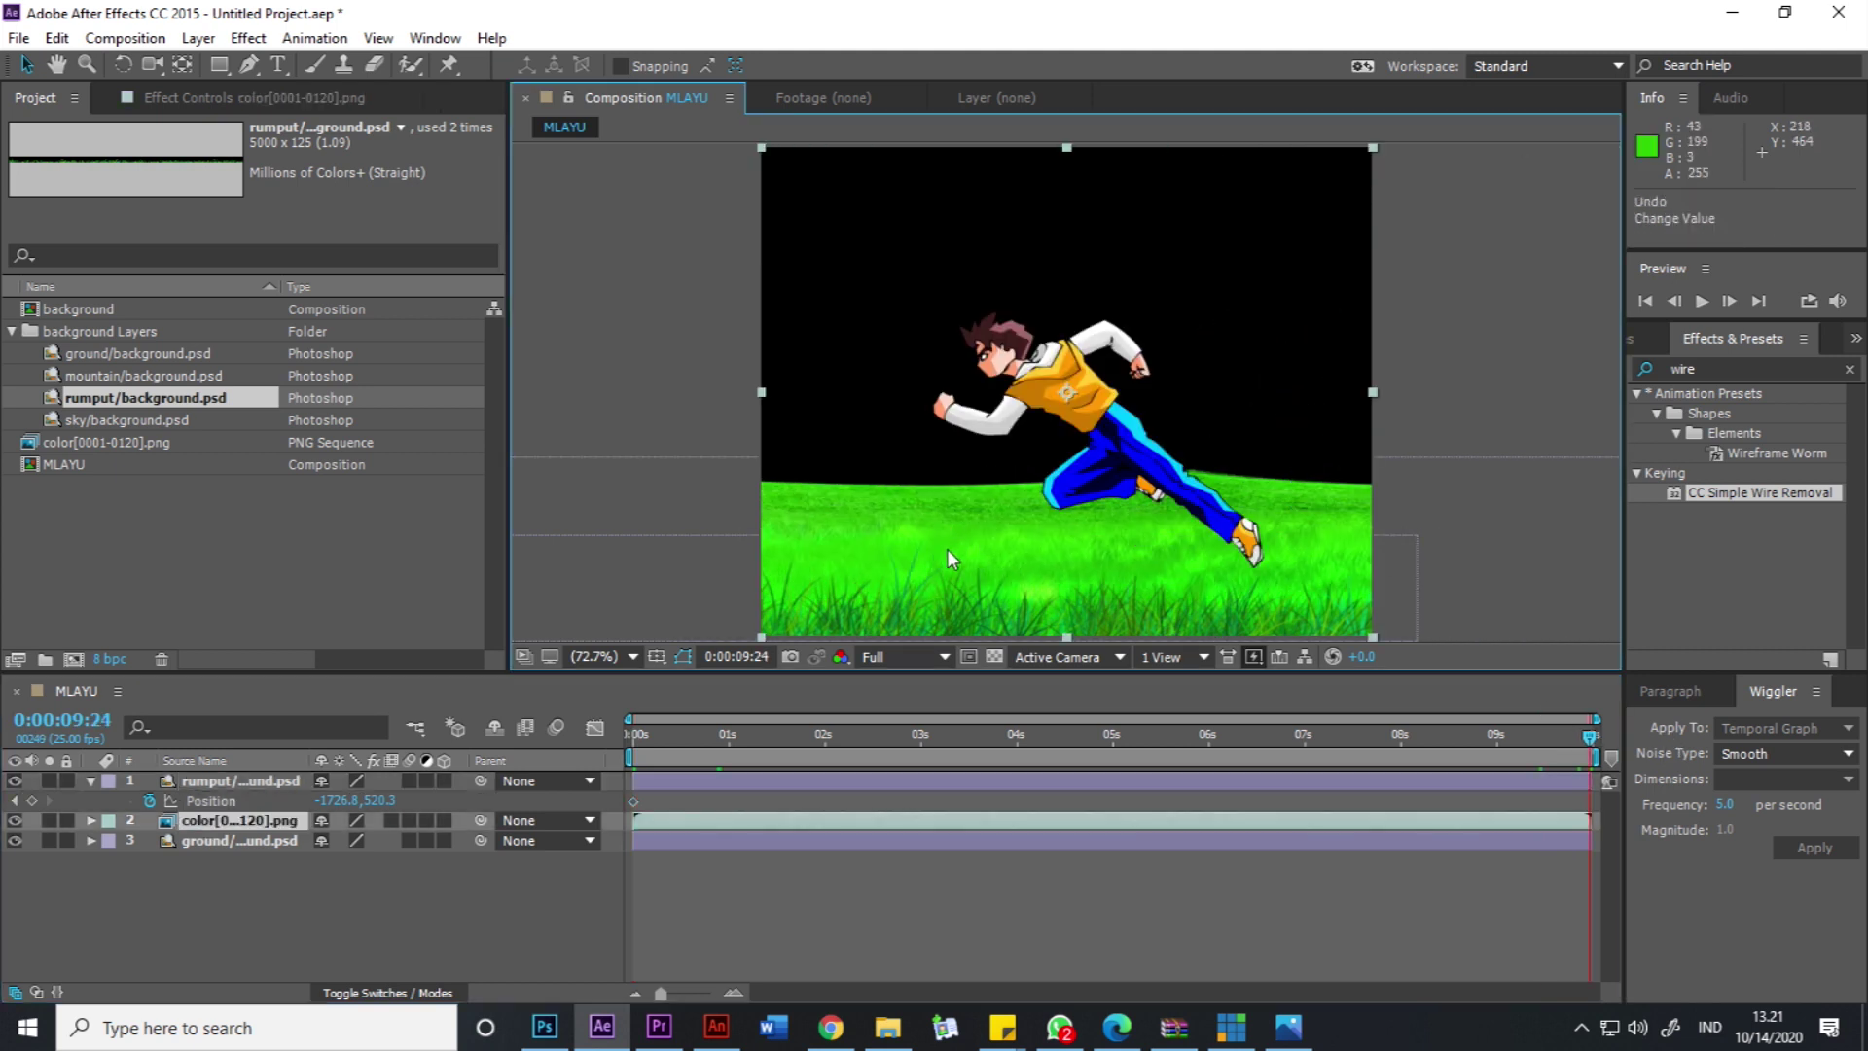
click(247, 781)
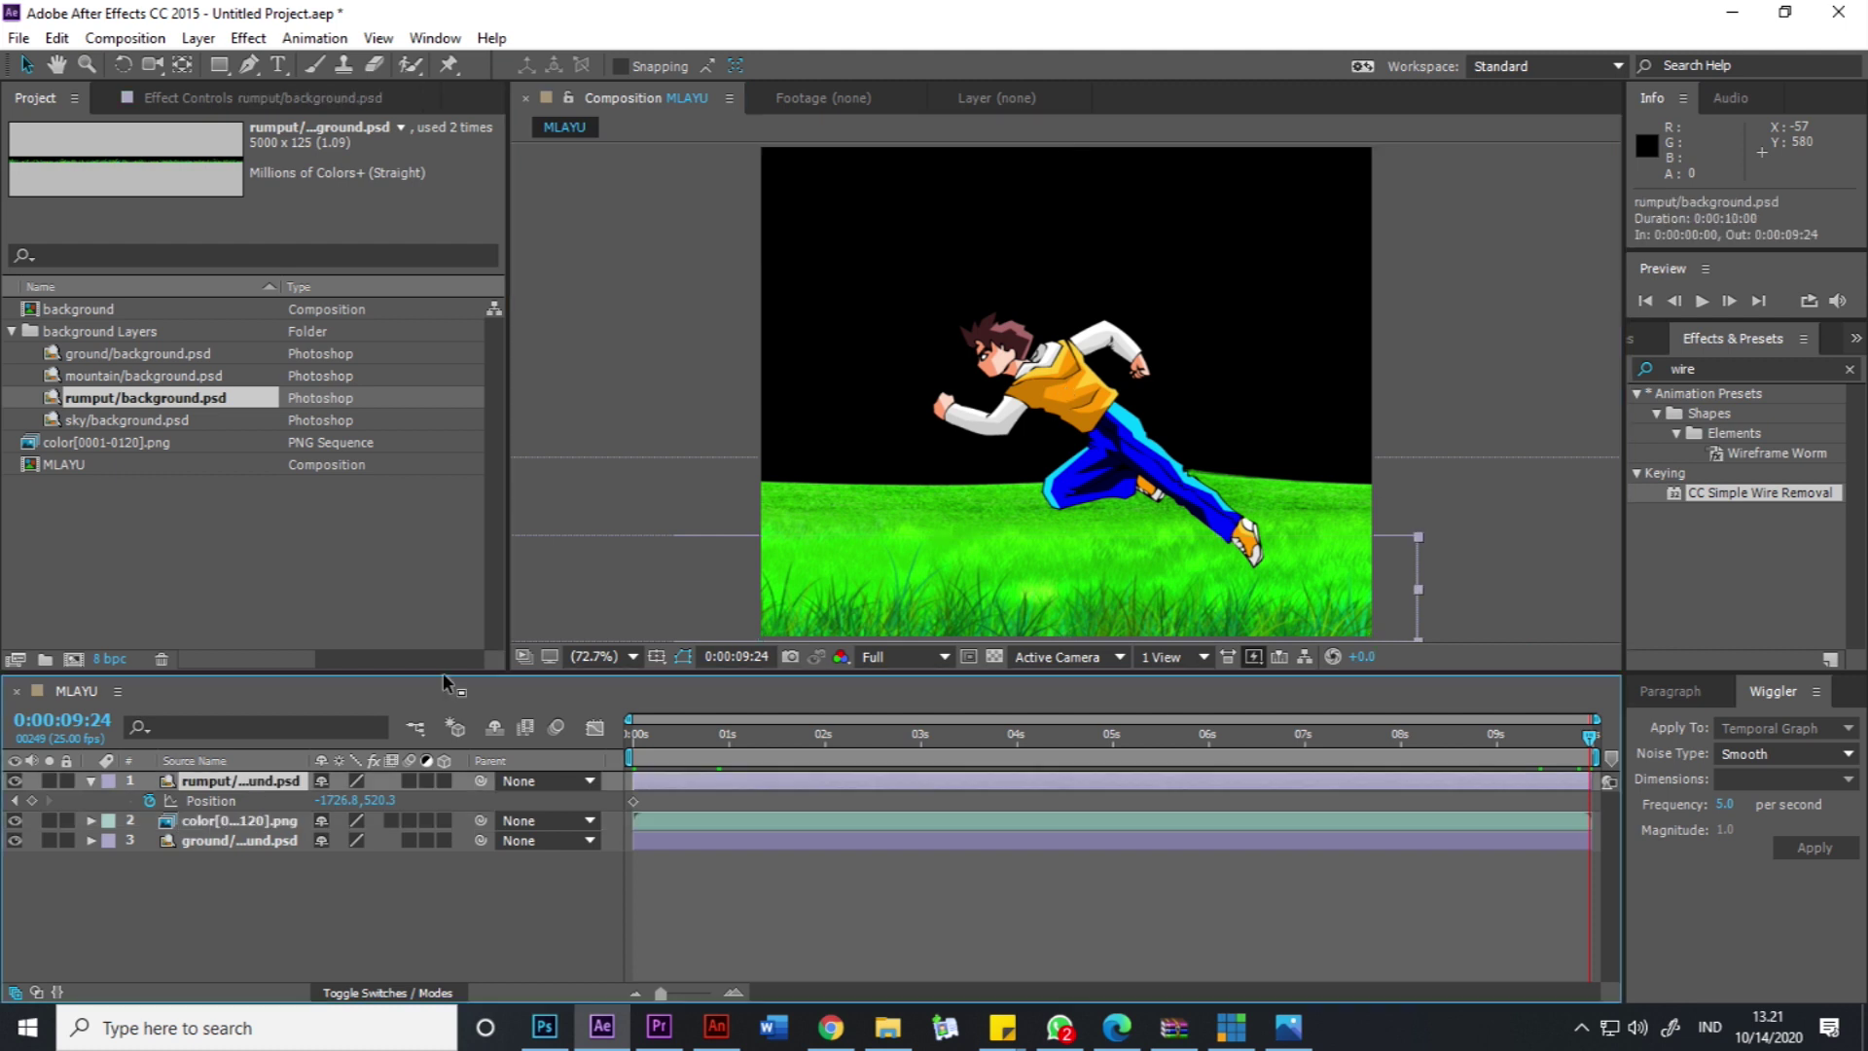
drag(786, 586, 1121, 591)
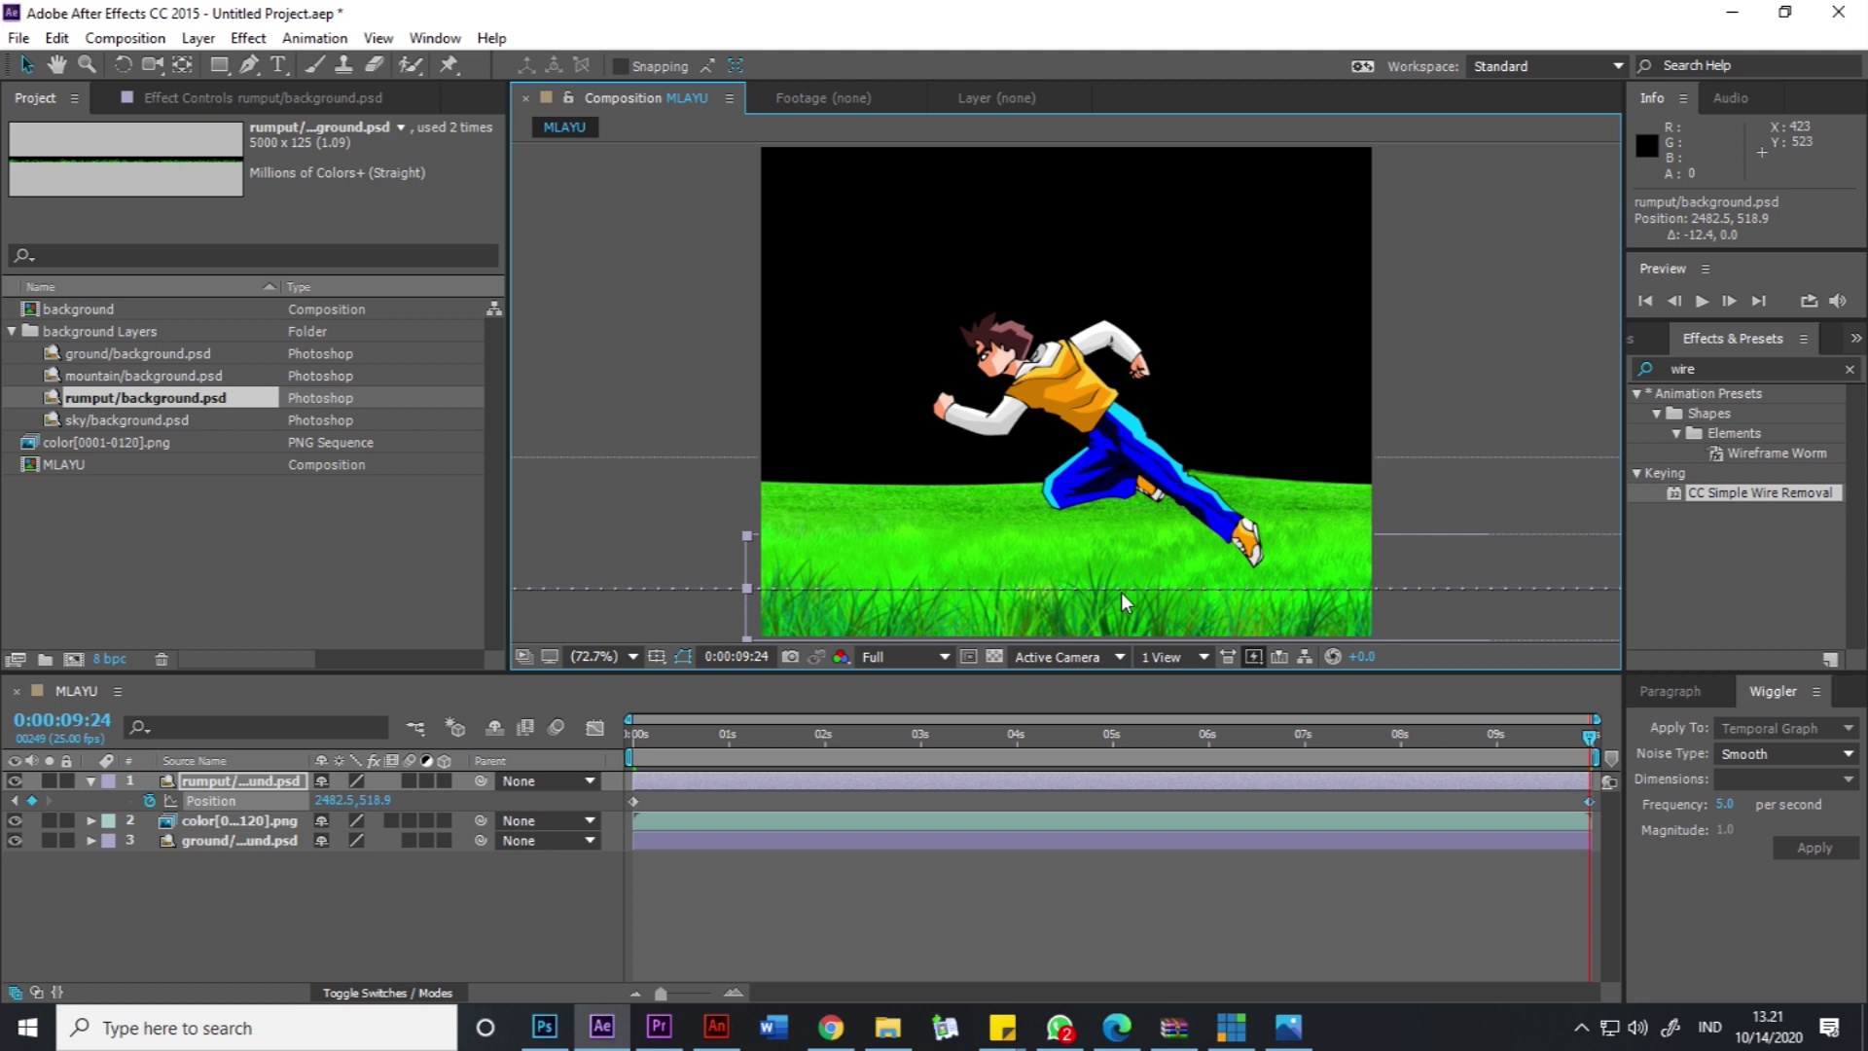
Preview the runner with the scrolling ground and grass from near the start of the composition.
click(642, 744)
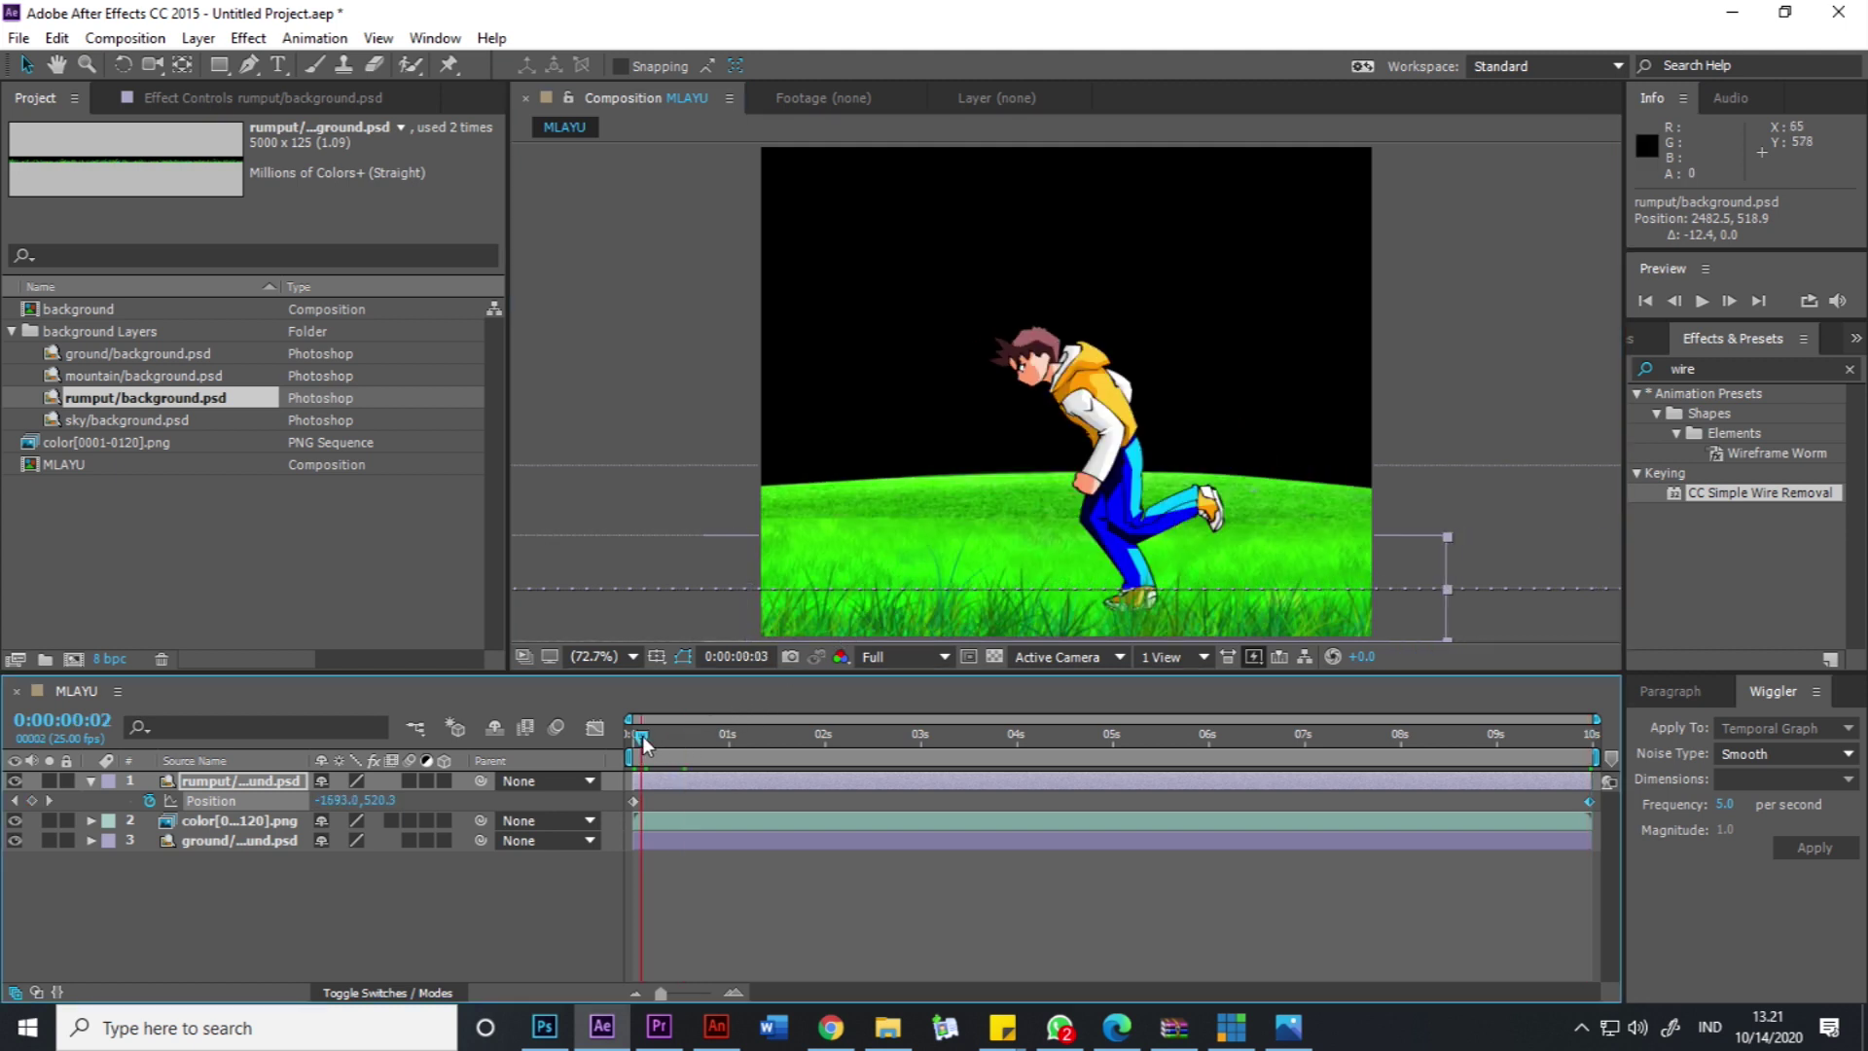
click(1708, 306)
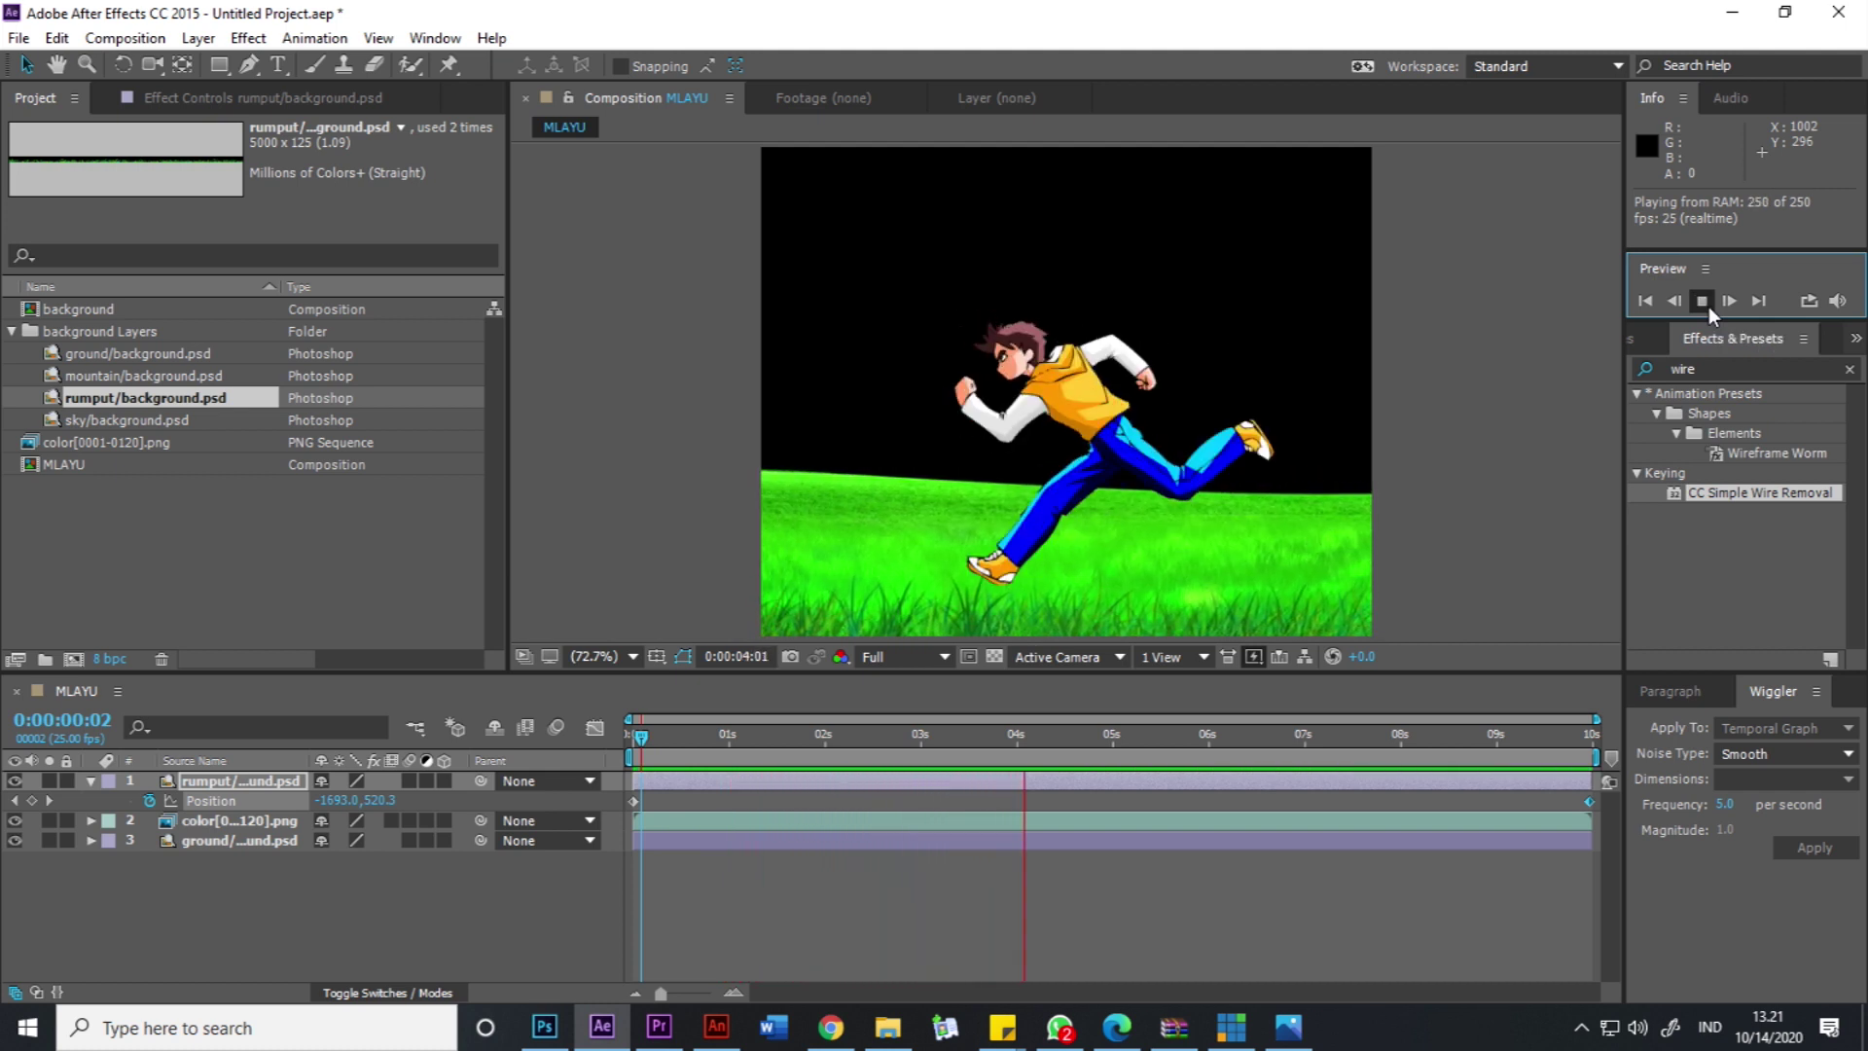
click(1708, 306)
Add mountain/background.psd beneath the ground layer and place it at about 218, 329 so its base meets the grass.
click(124, 358)
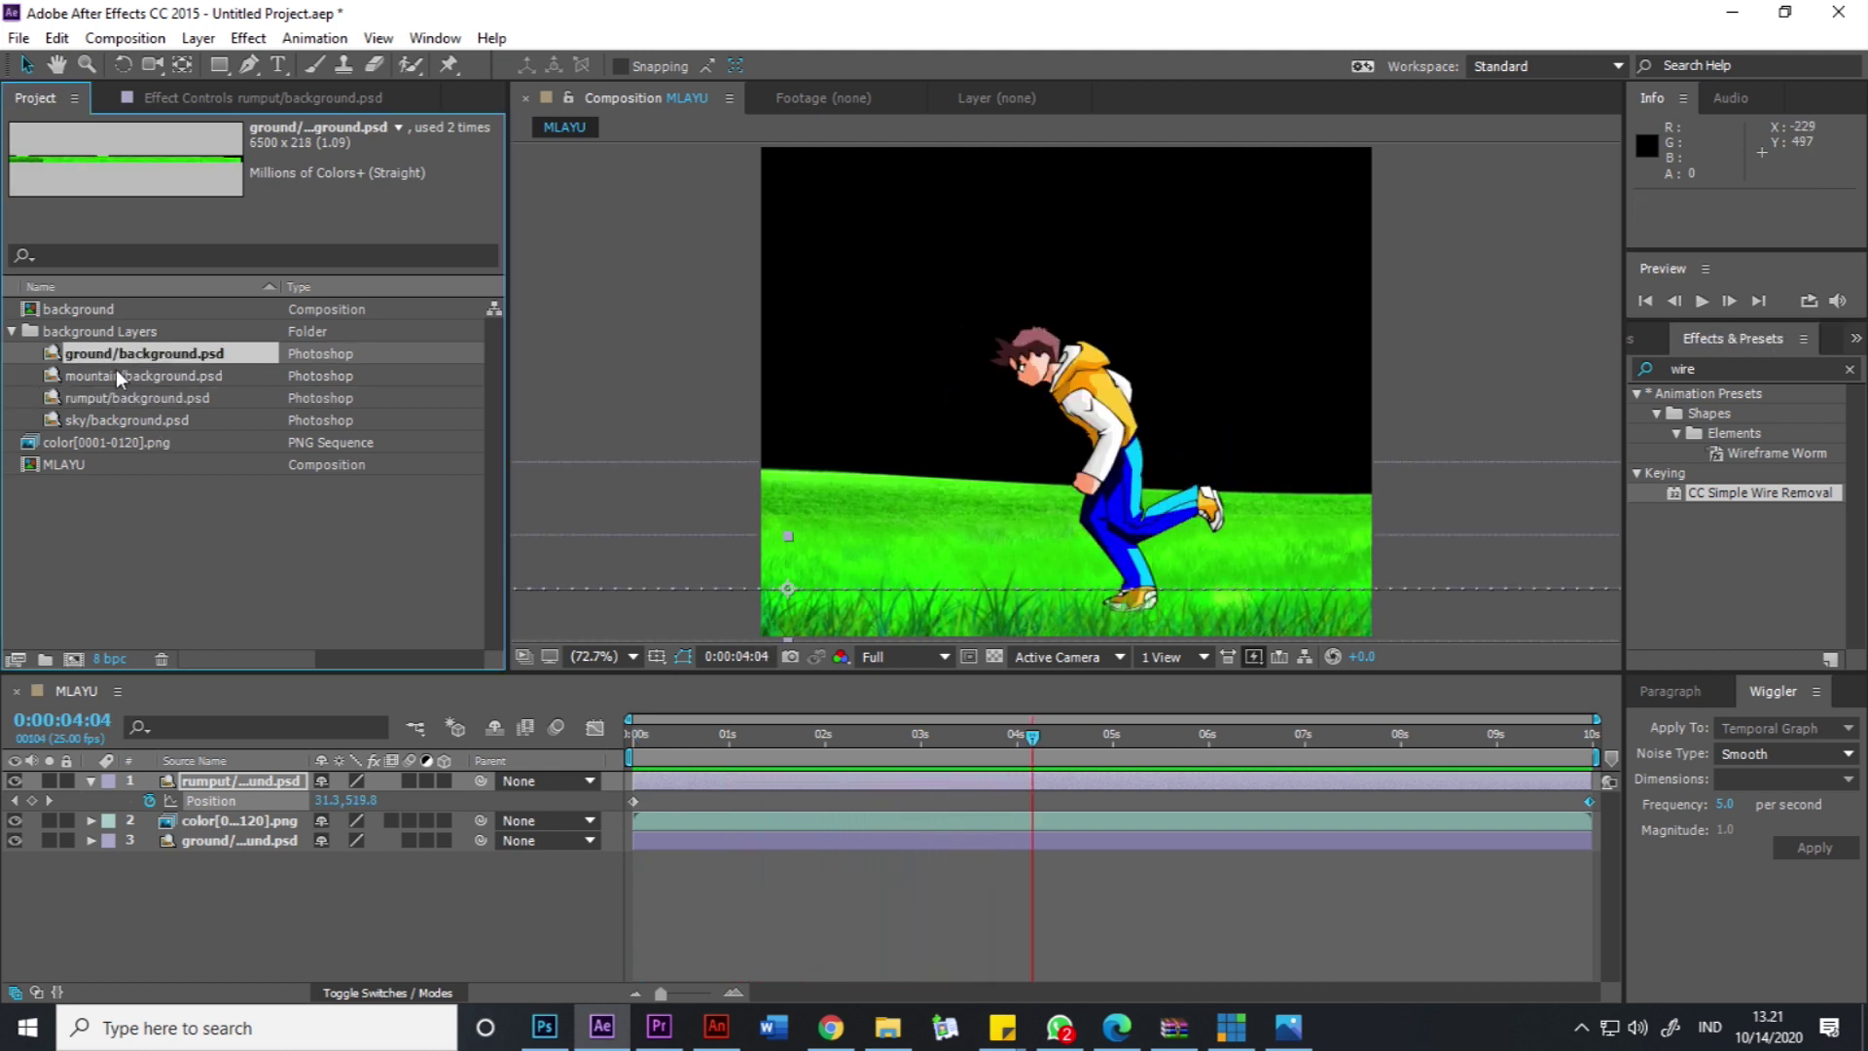
click(114, 373)
drag(135, 377, 138, 897)
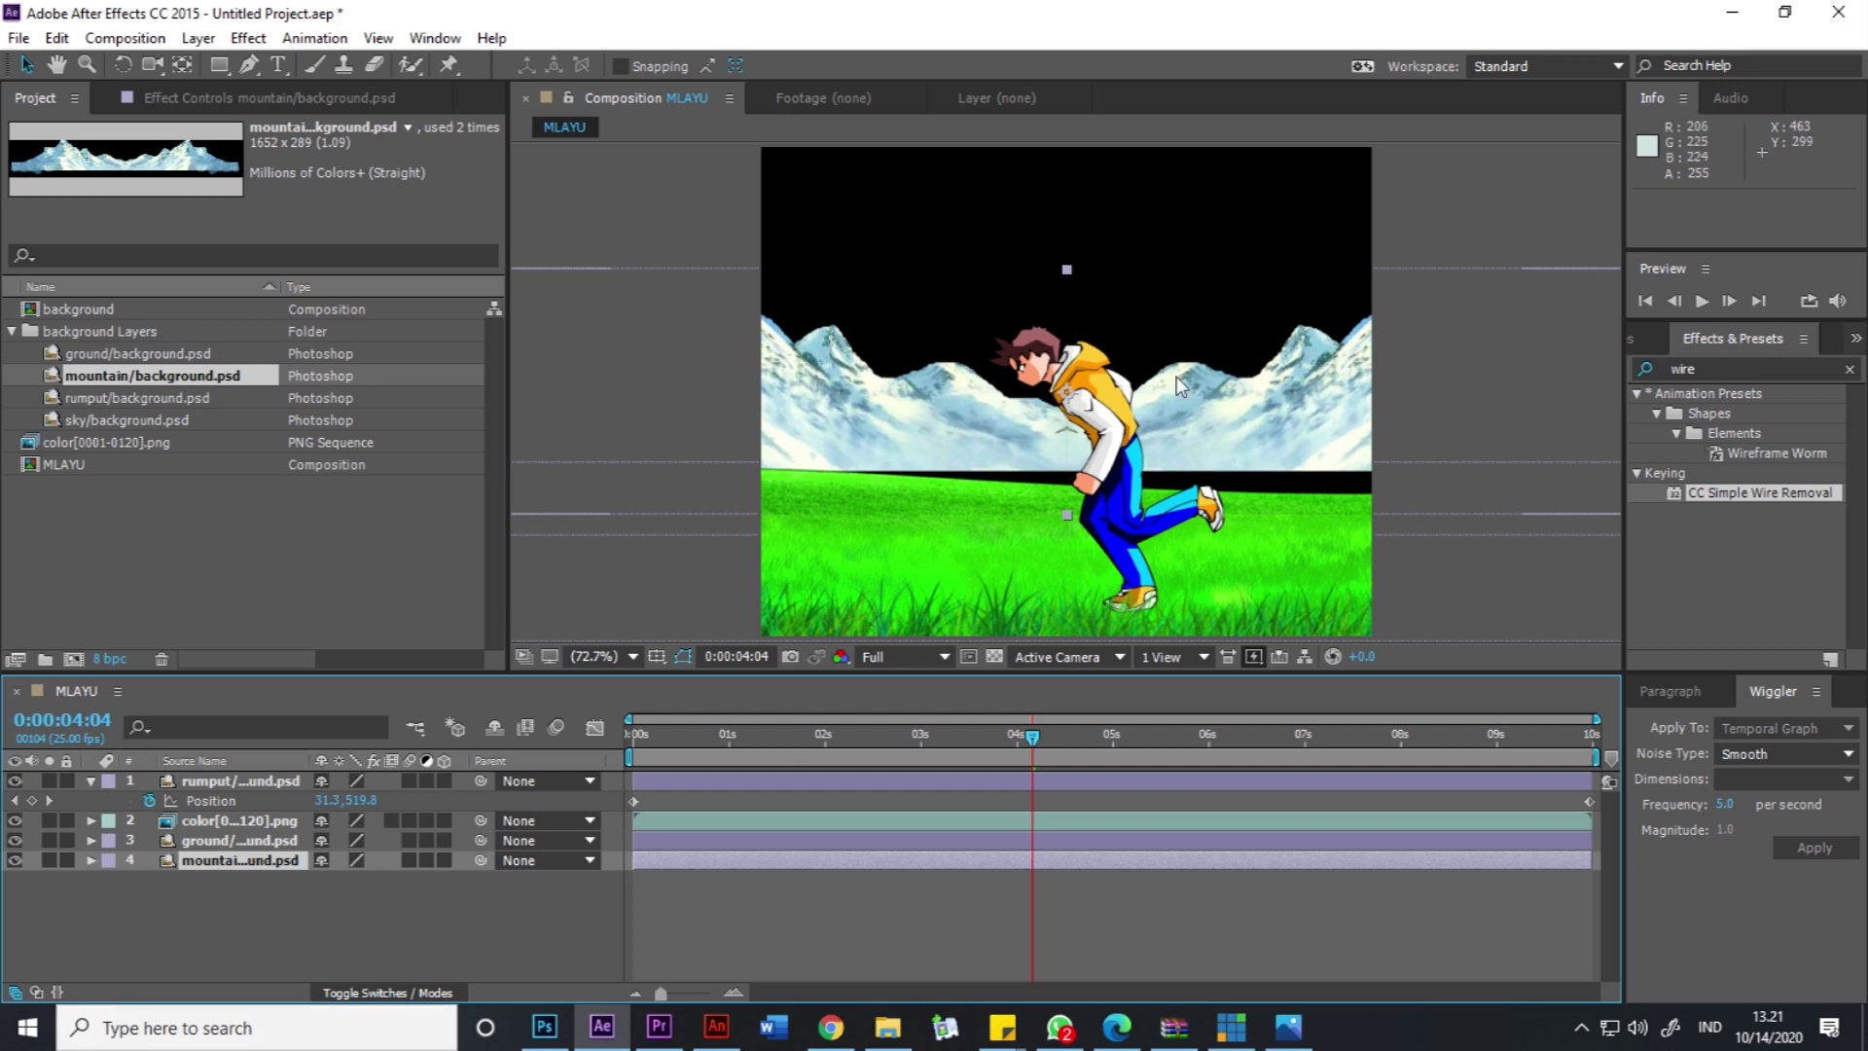
drag(1261, 385, 1143, 417)
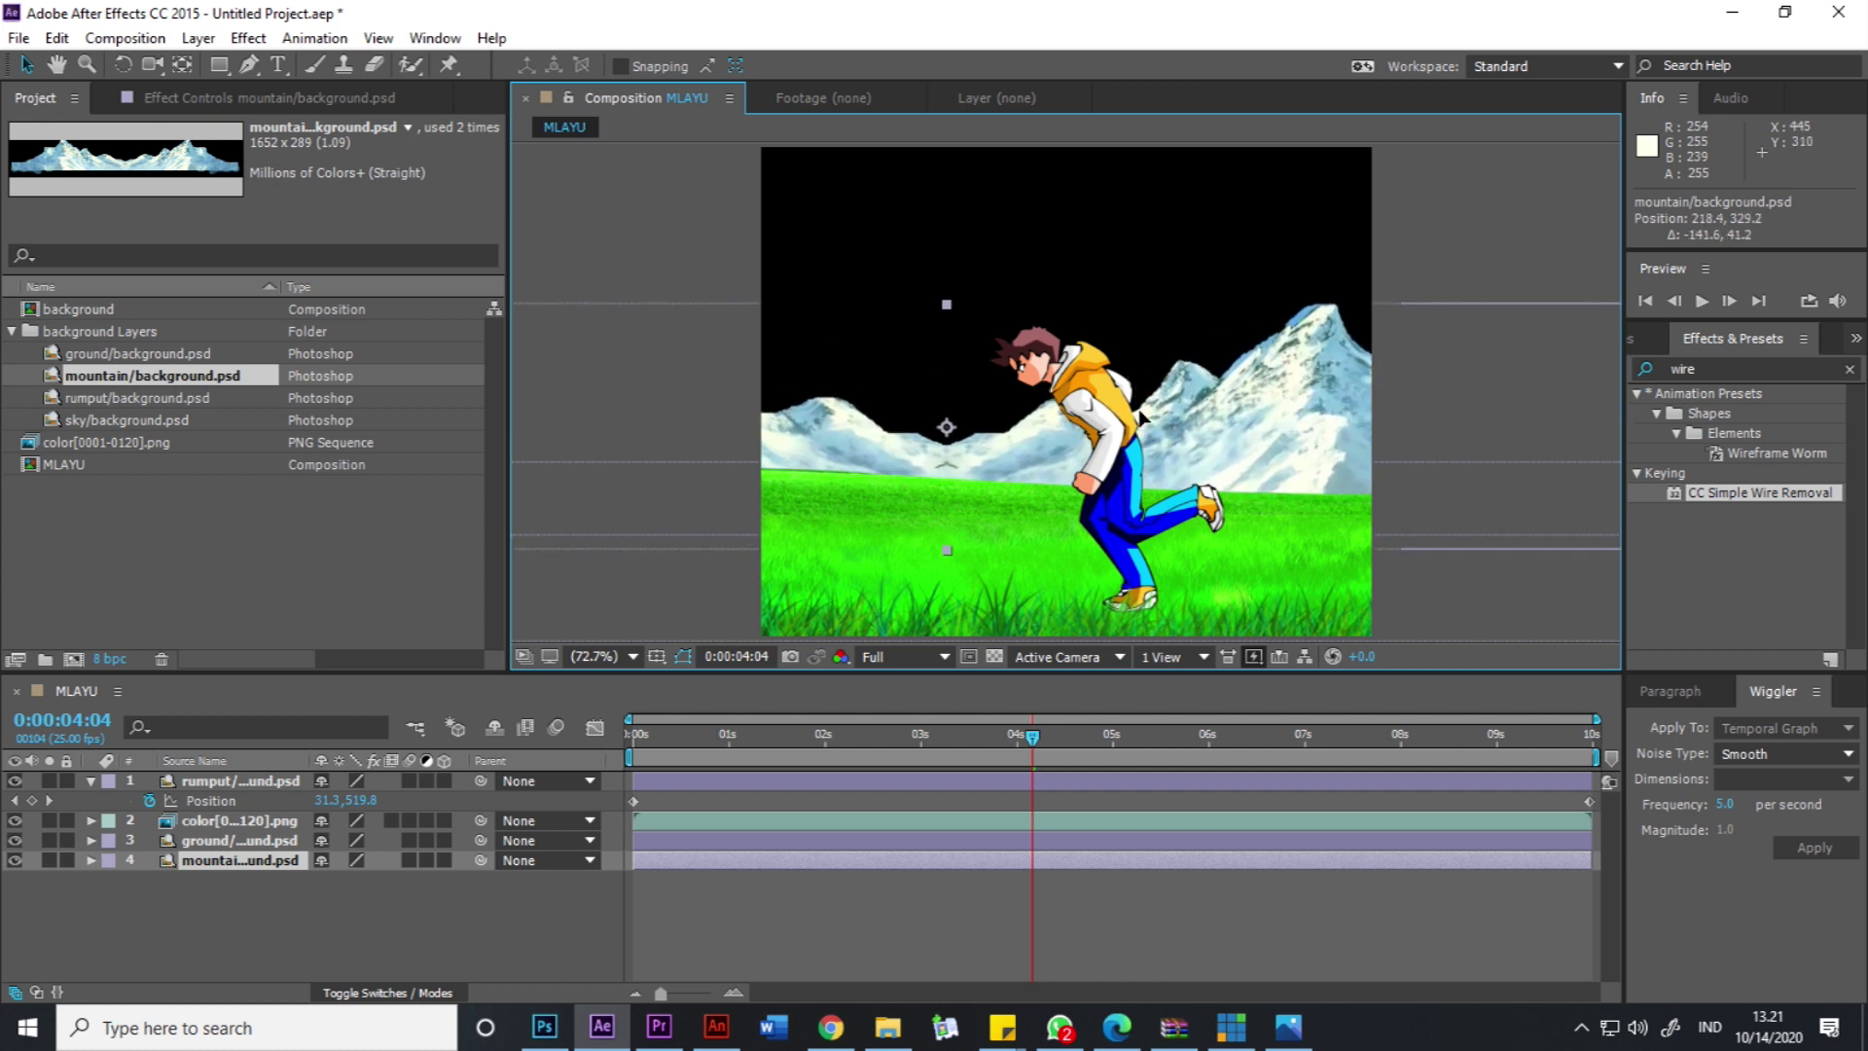
Keyframe the mountain layer's Position at 0:00:00:00 and move it right to about 305, 329 at 0:00:09:24.
drag(739, 742, 596, 757)
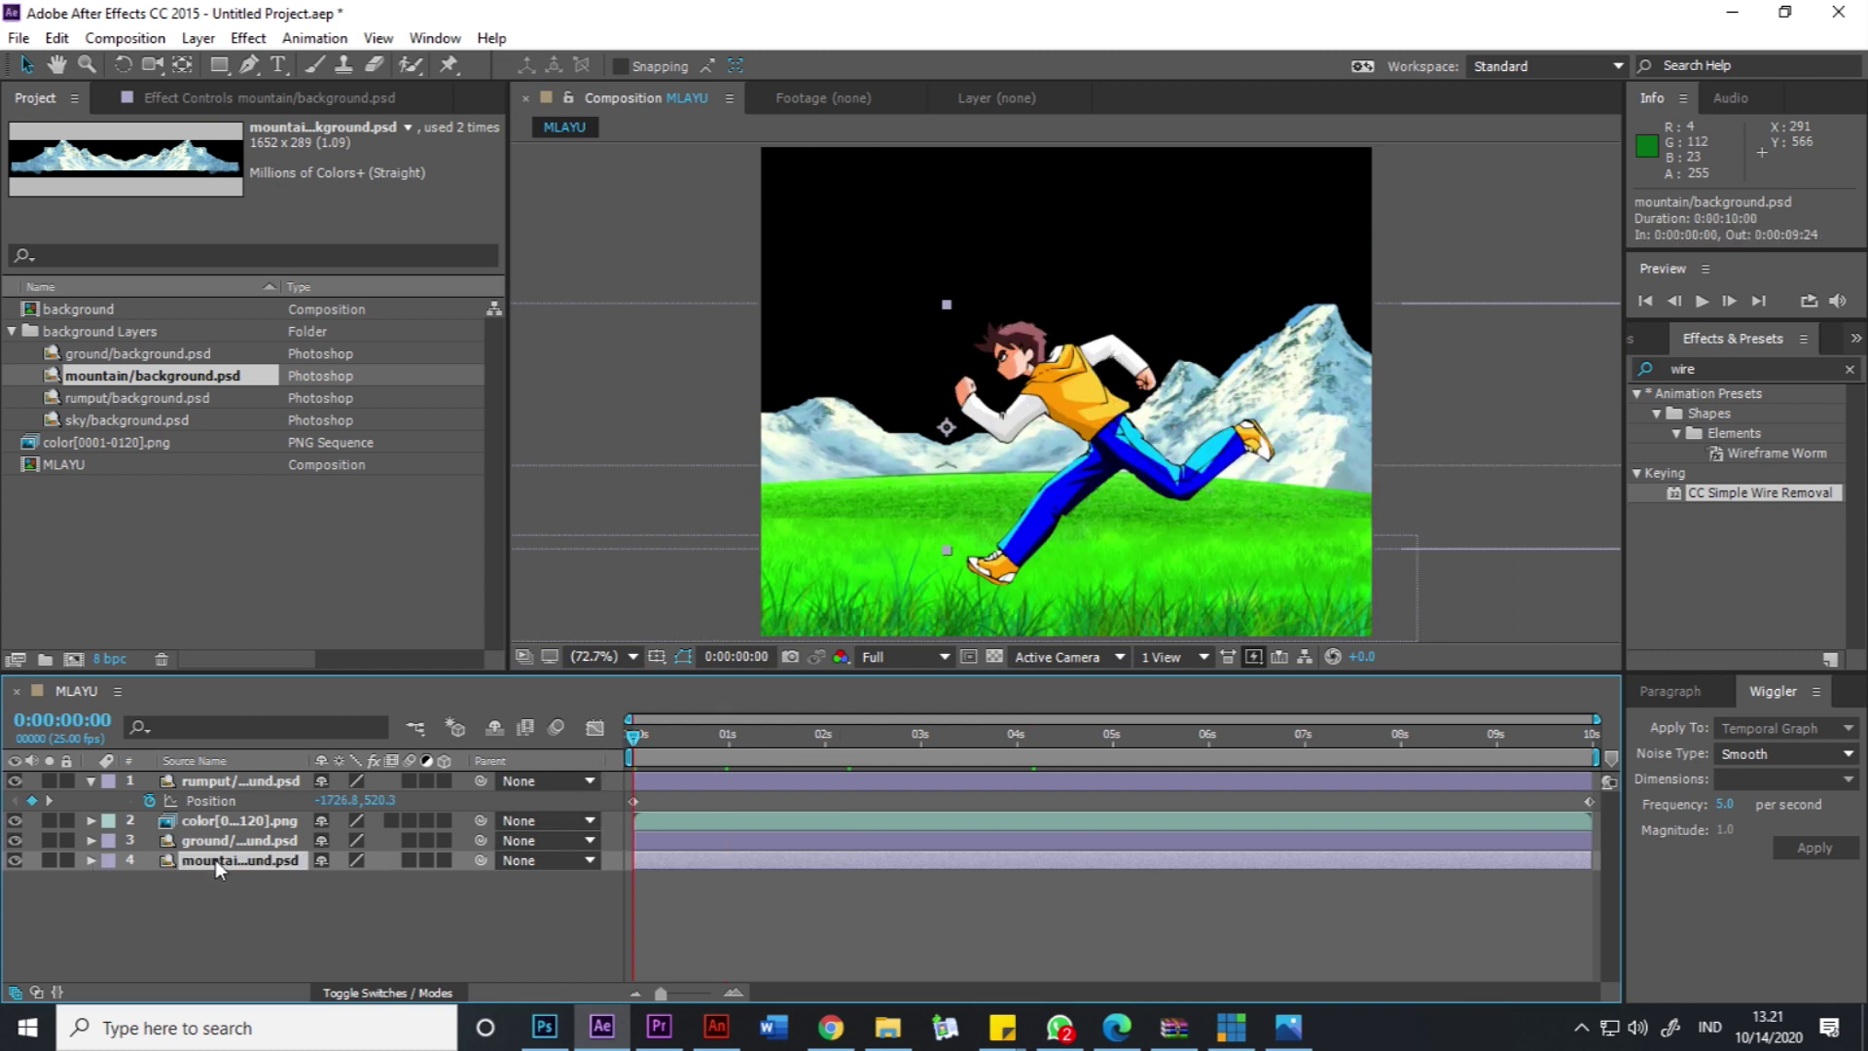
key(p)
click(149, 879)
drag(1286, 748, 1668, 744)
drag(978, 446, 1040, 446)
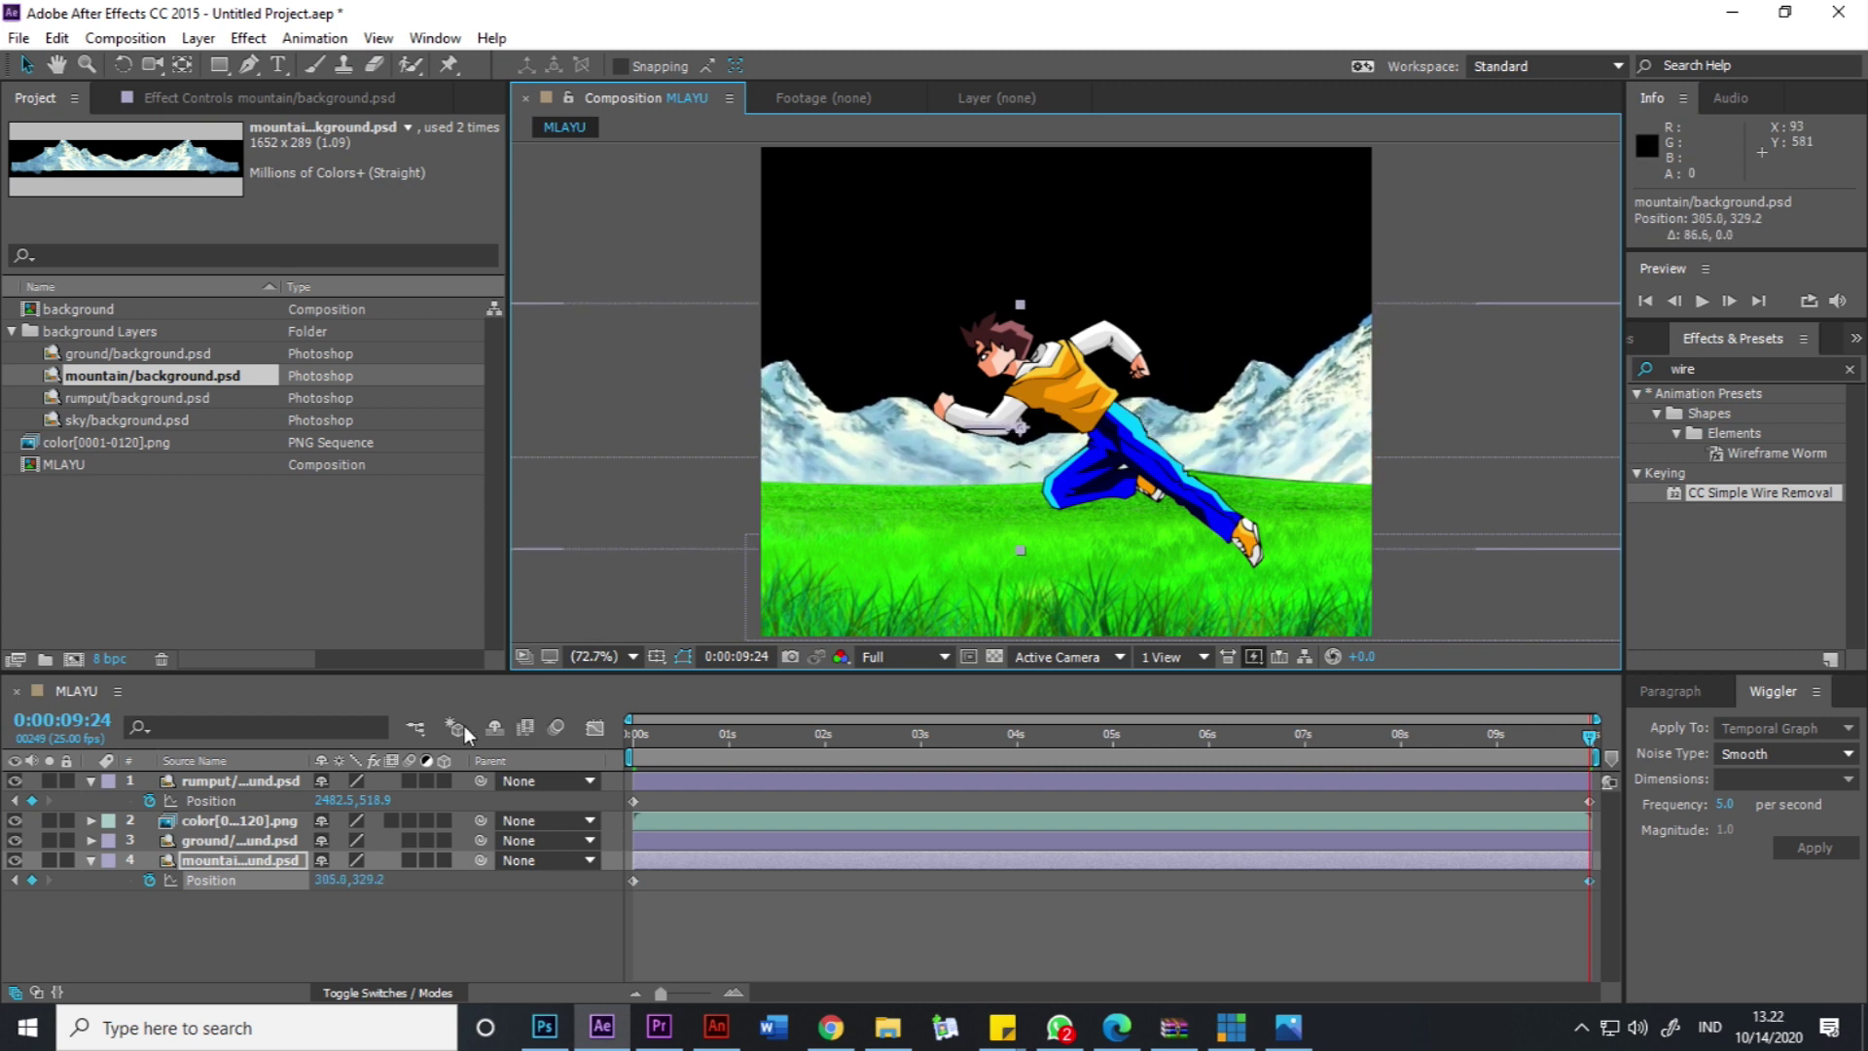
click(84, 860)
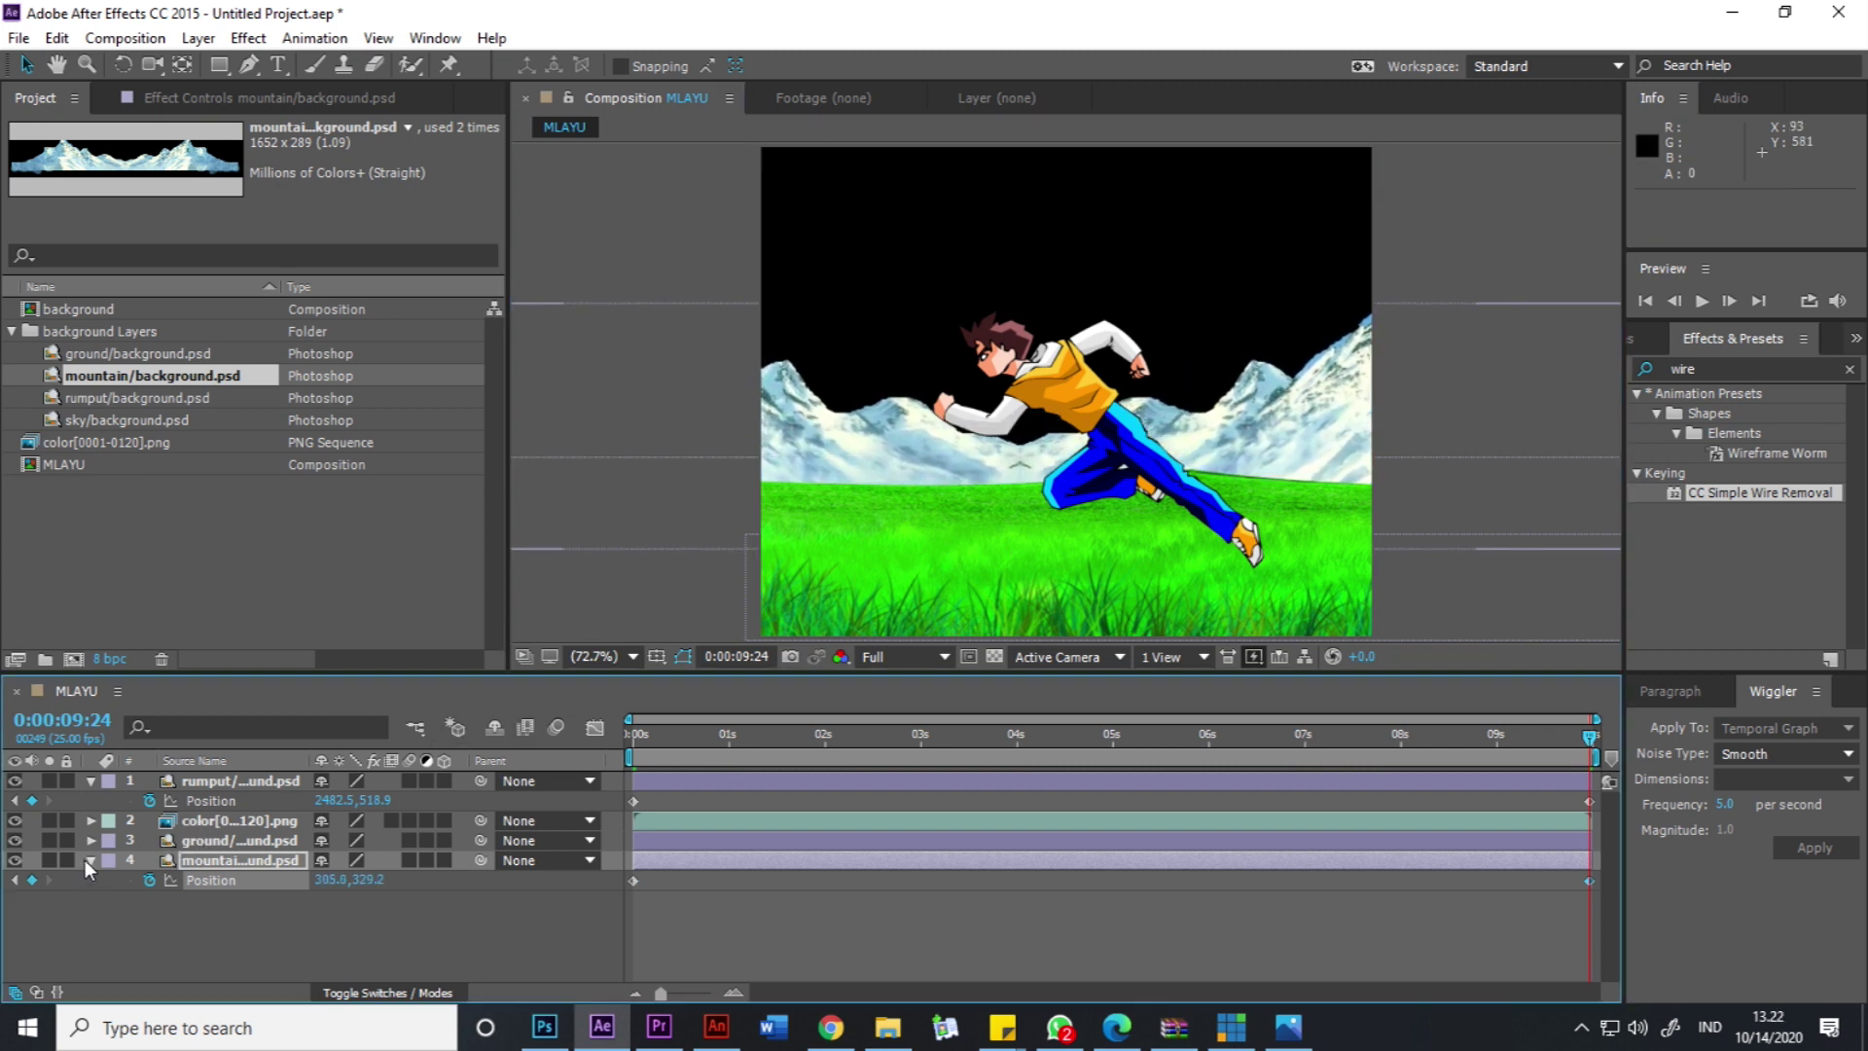
Add sky/background.psd as the lowest layer and keyframe its Position from 360, 288 at 0:00:00:00 to about 386, 289 at 0:00:09:24.
drag(89, 419, 244, 903)
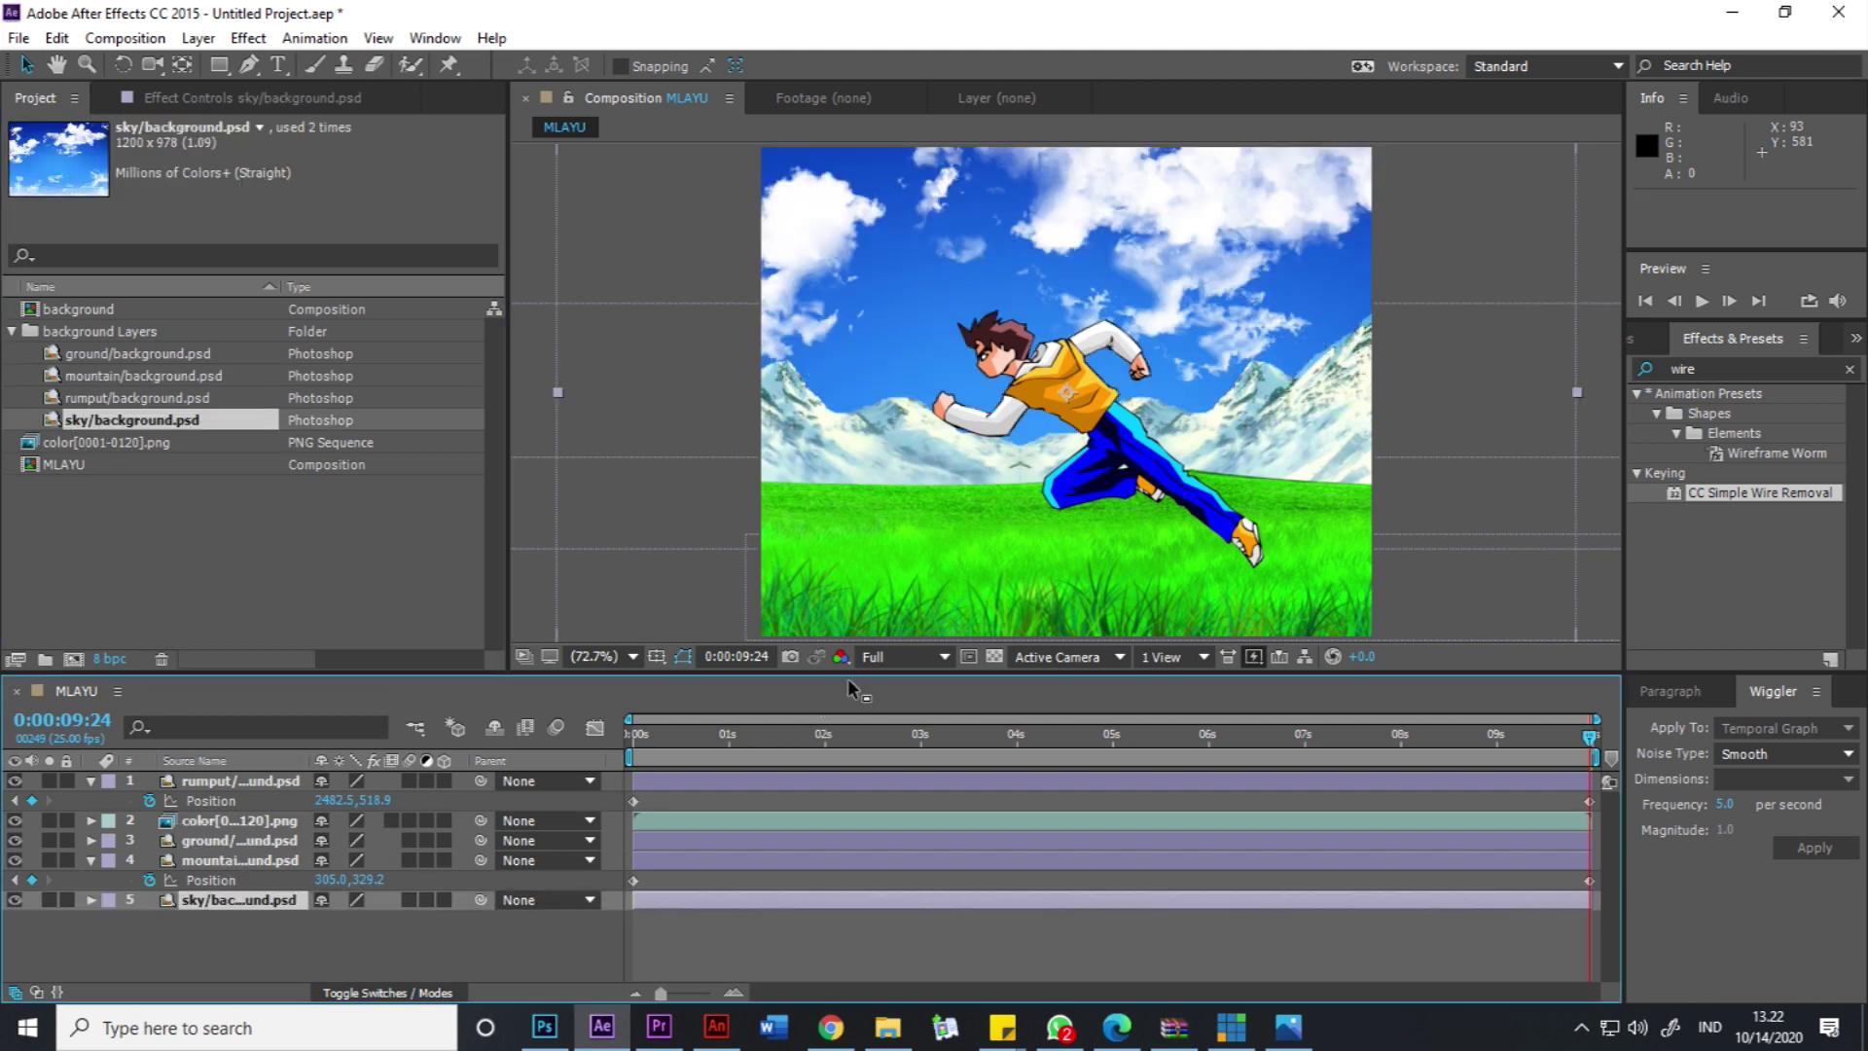
drag(681, 740, 569, 741)
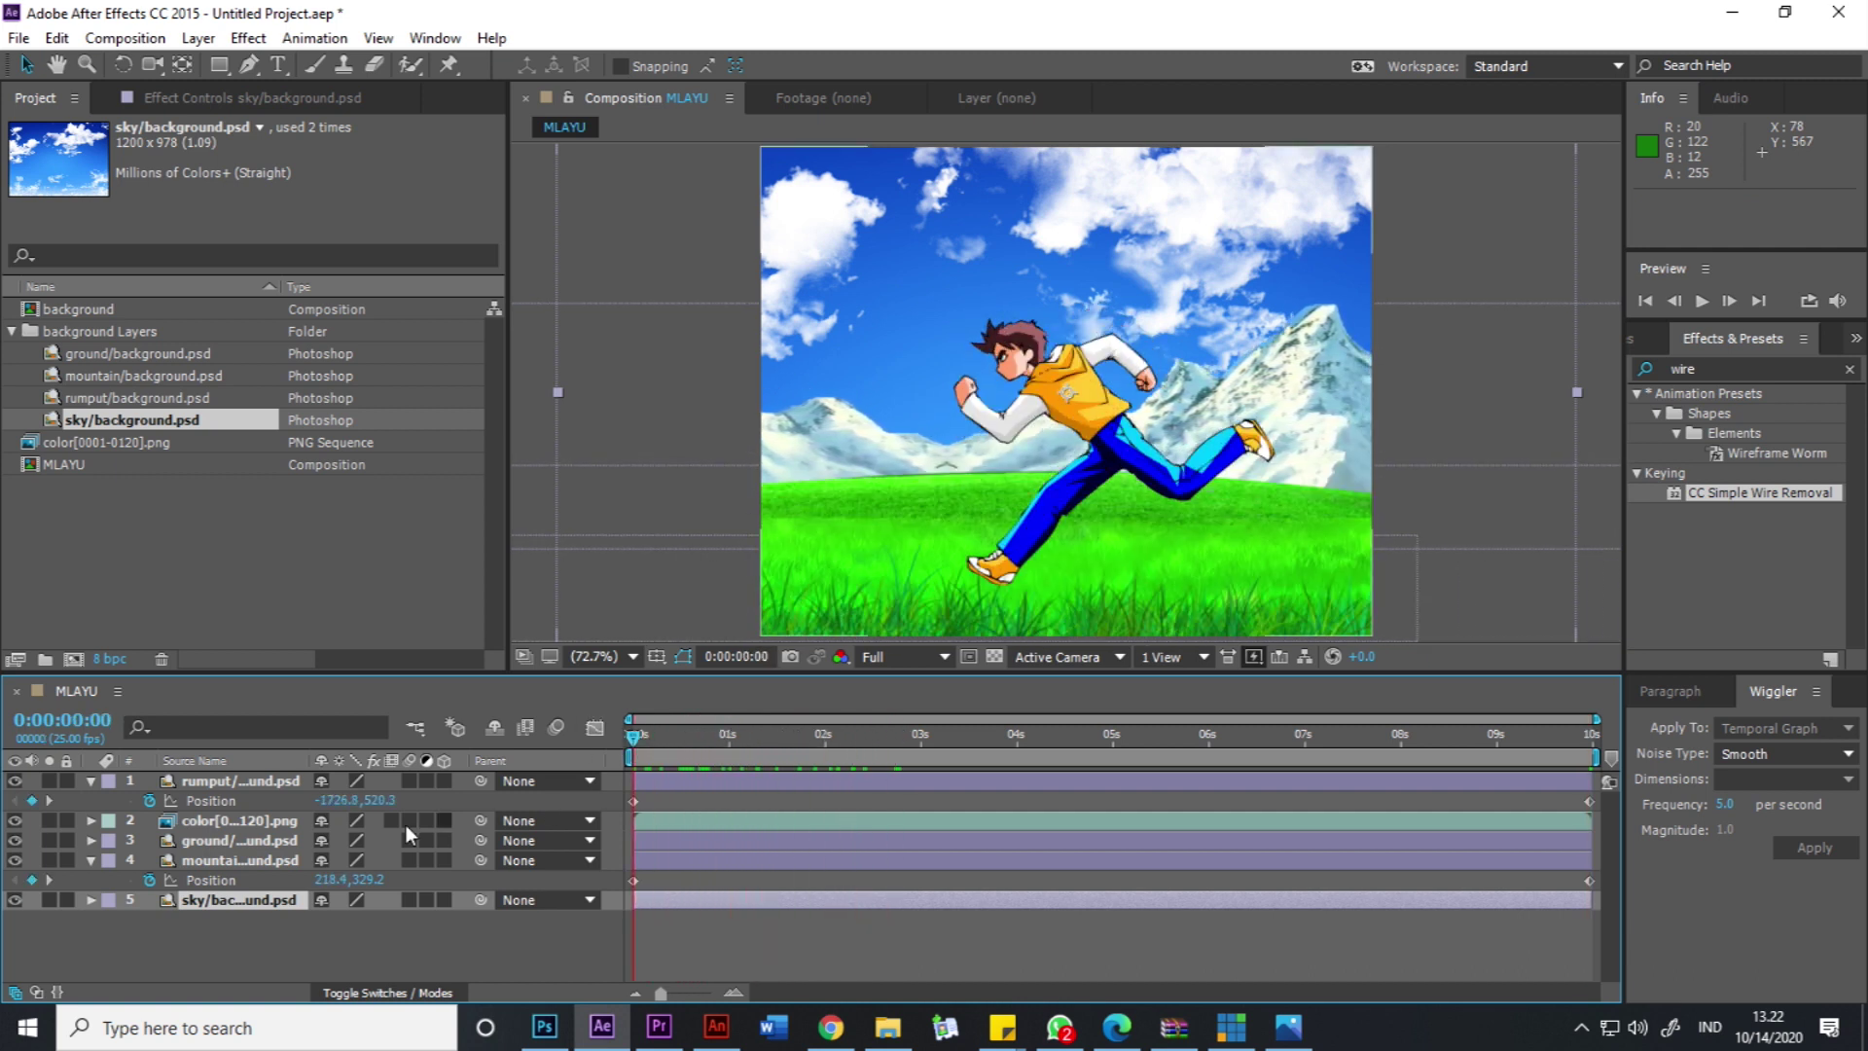
key(p)
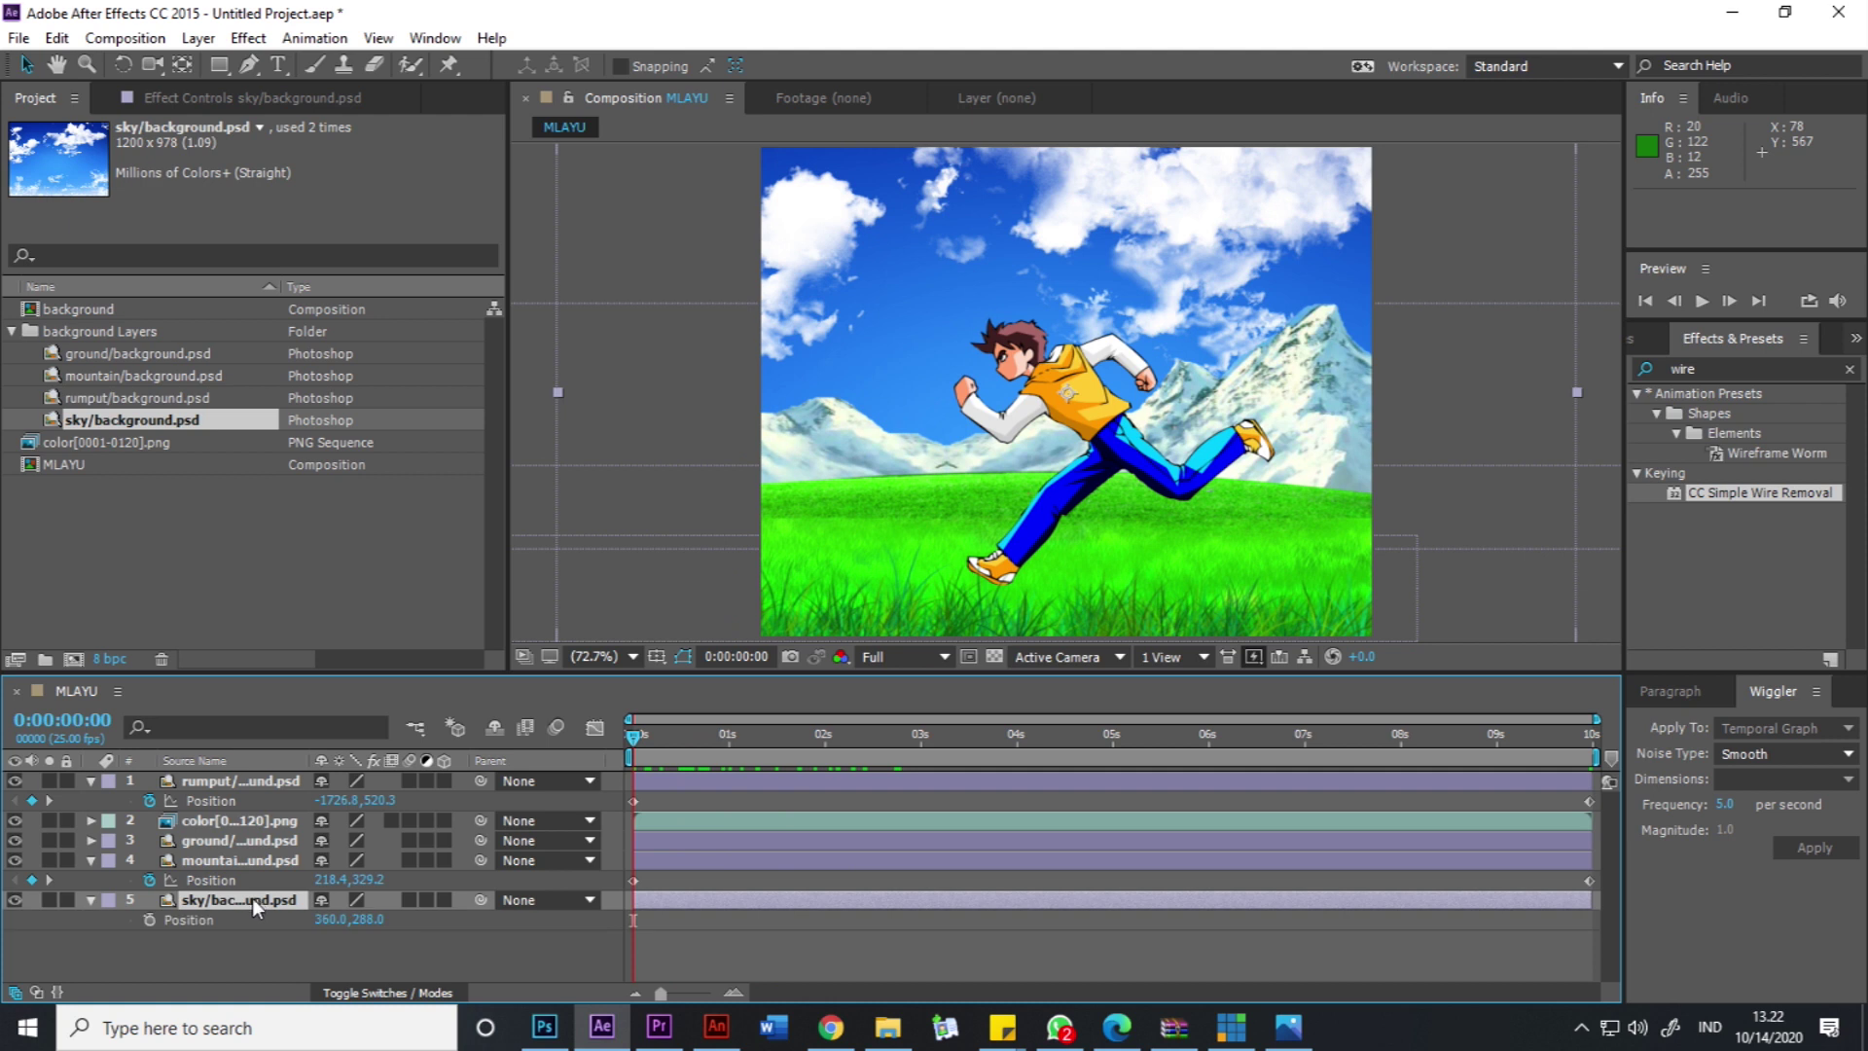
click(148, 923)
click(1586, 747)
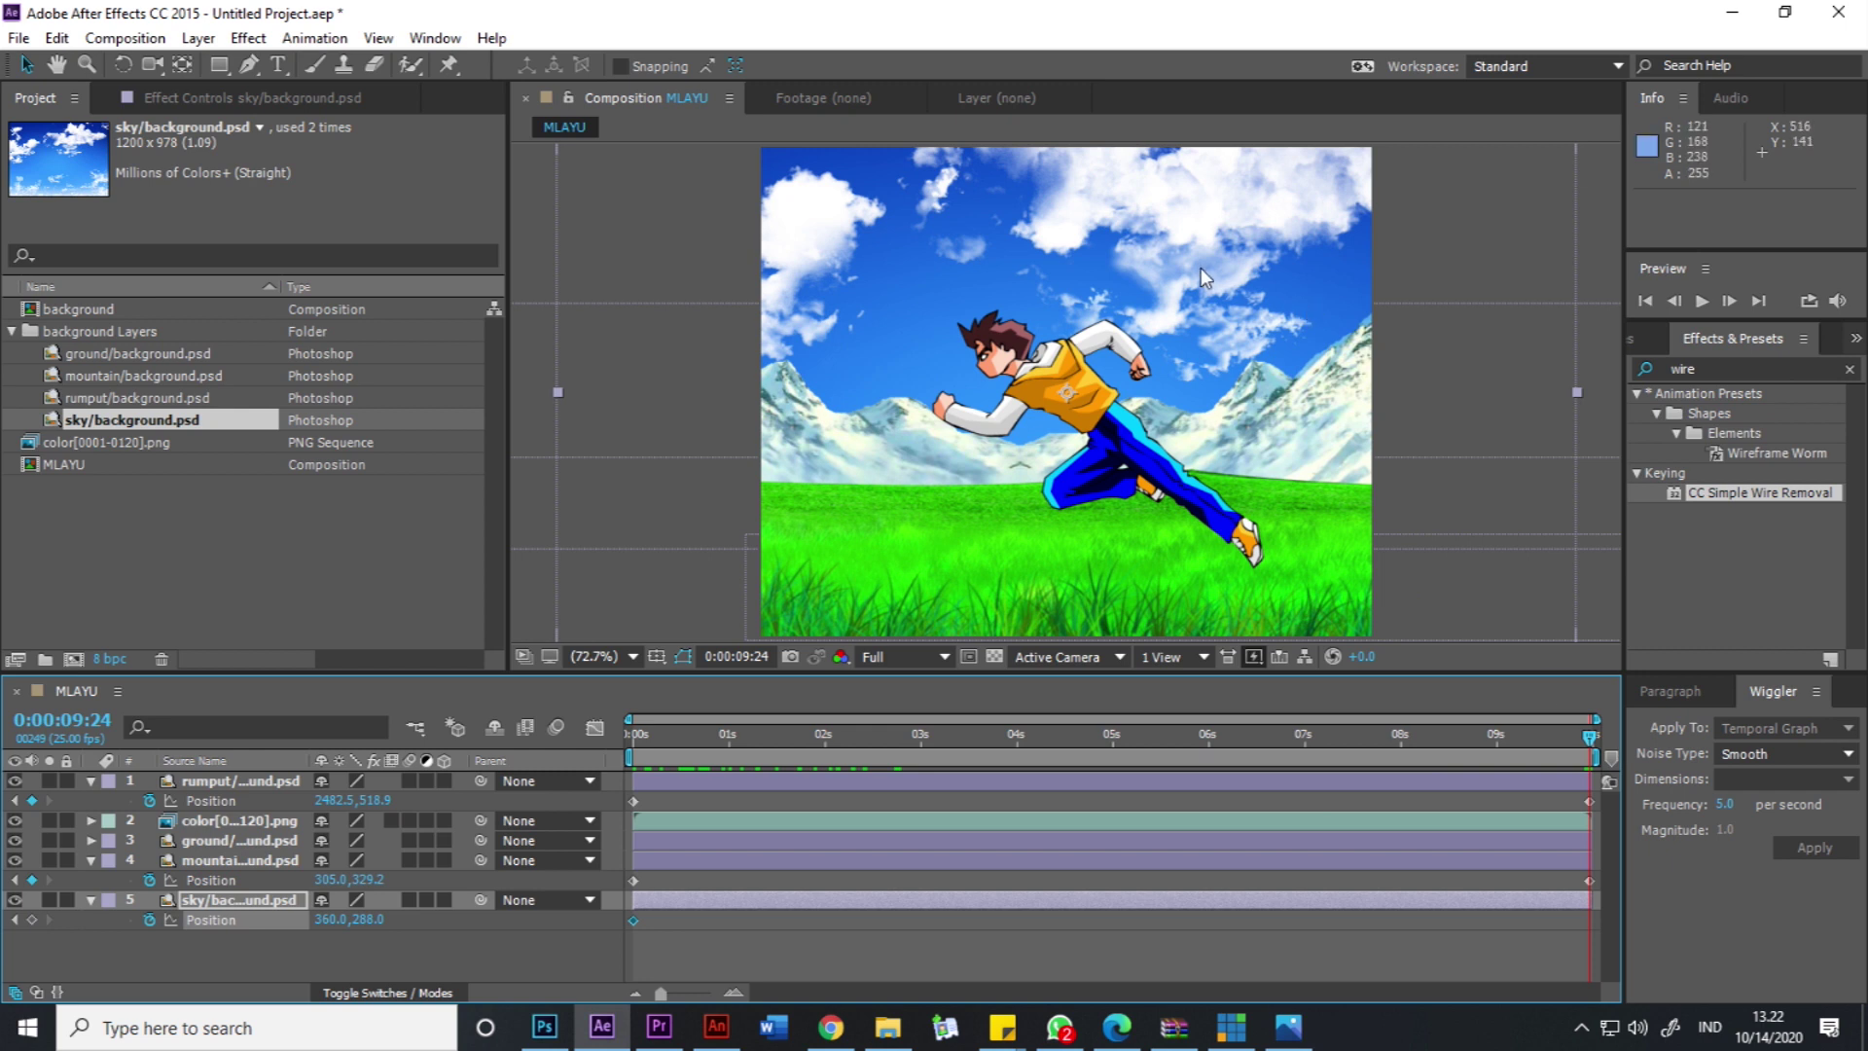
drag(1201, 266, 1221, 275)
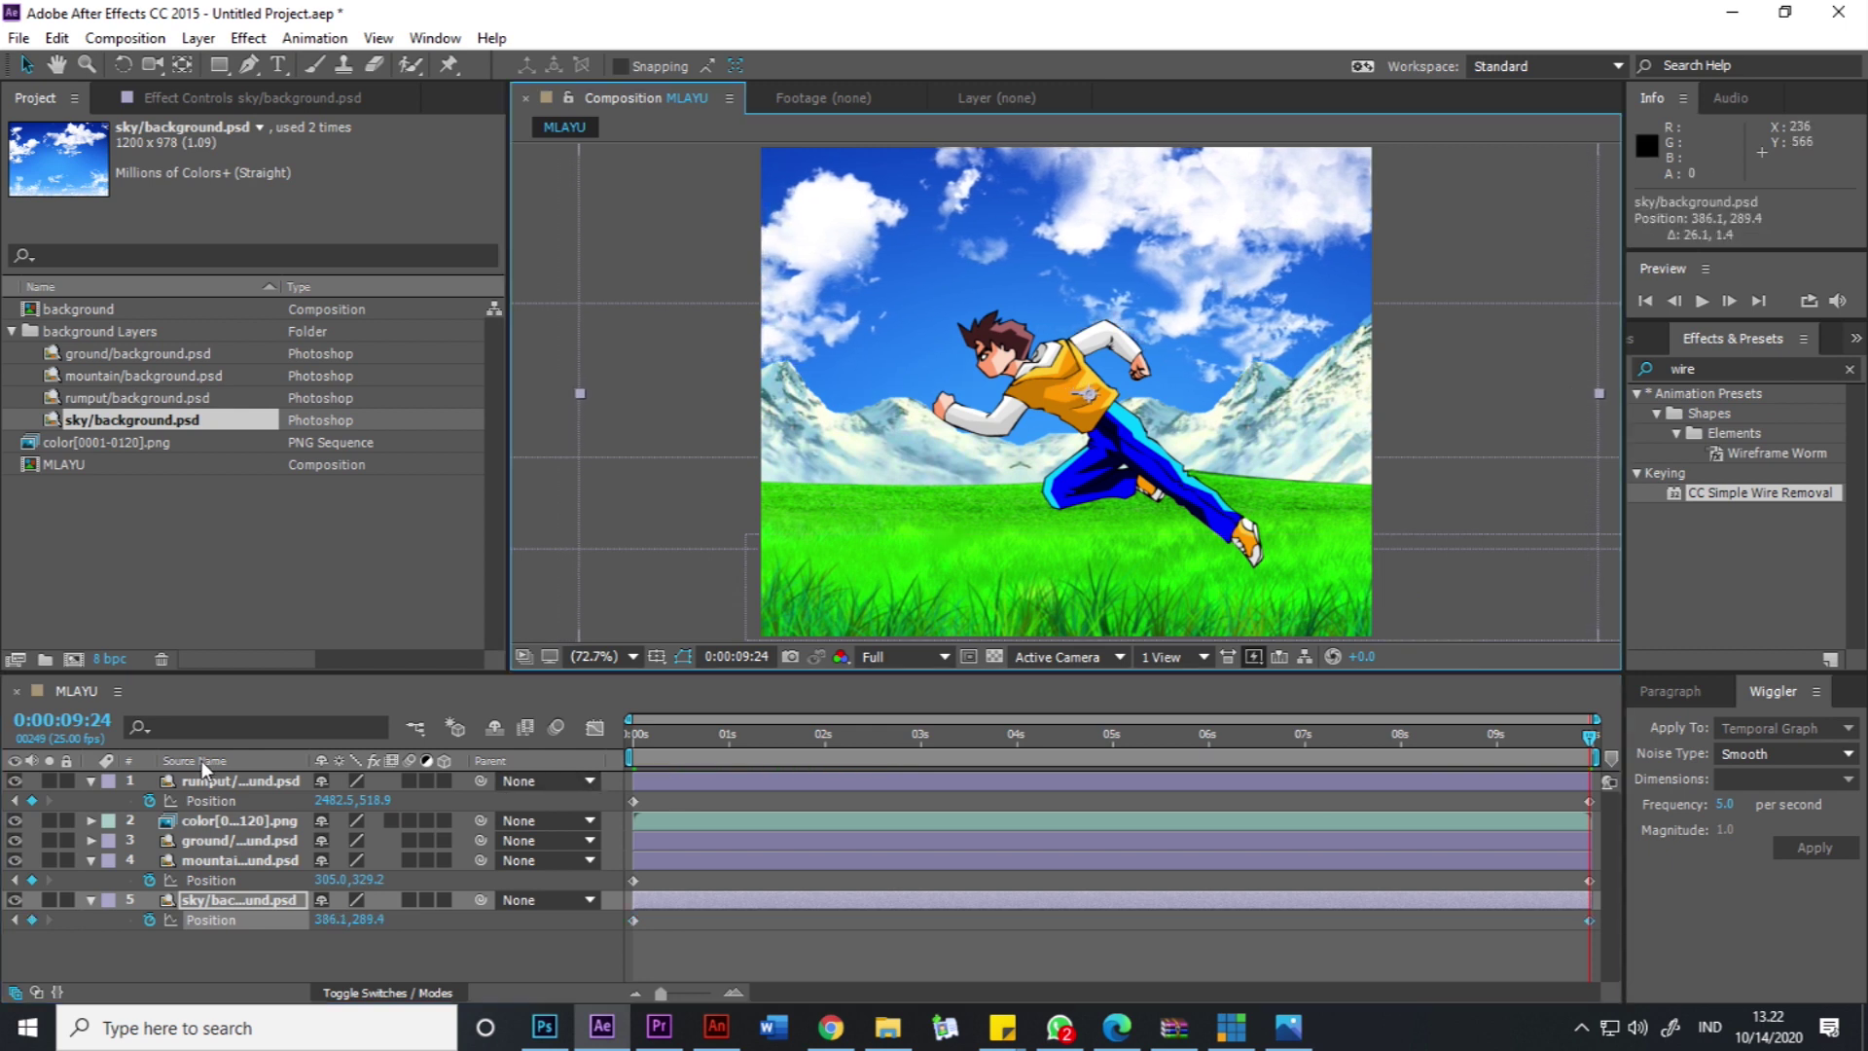
Collapse the rumput and mountain layers' properties and preview the full scrolling scene from 0:00:00:00.
click(91, 781)
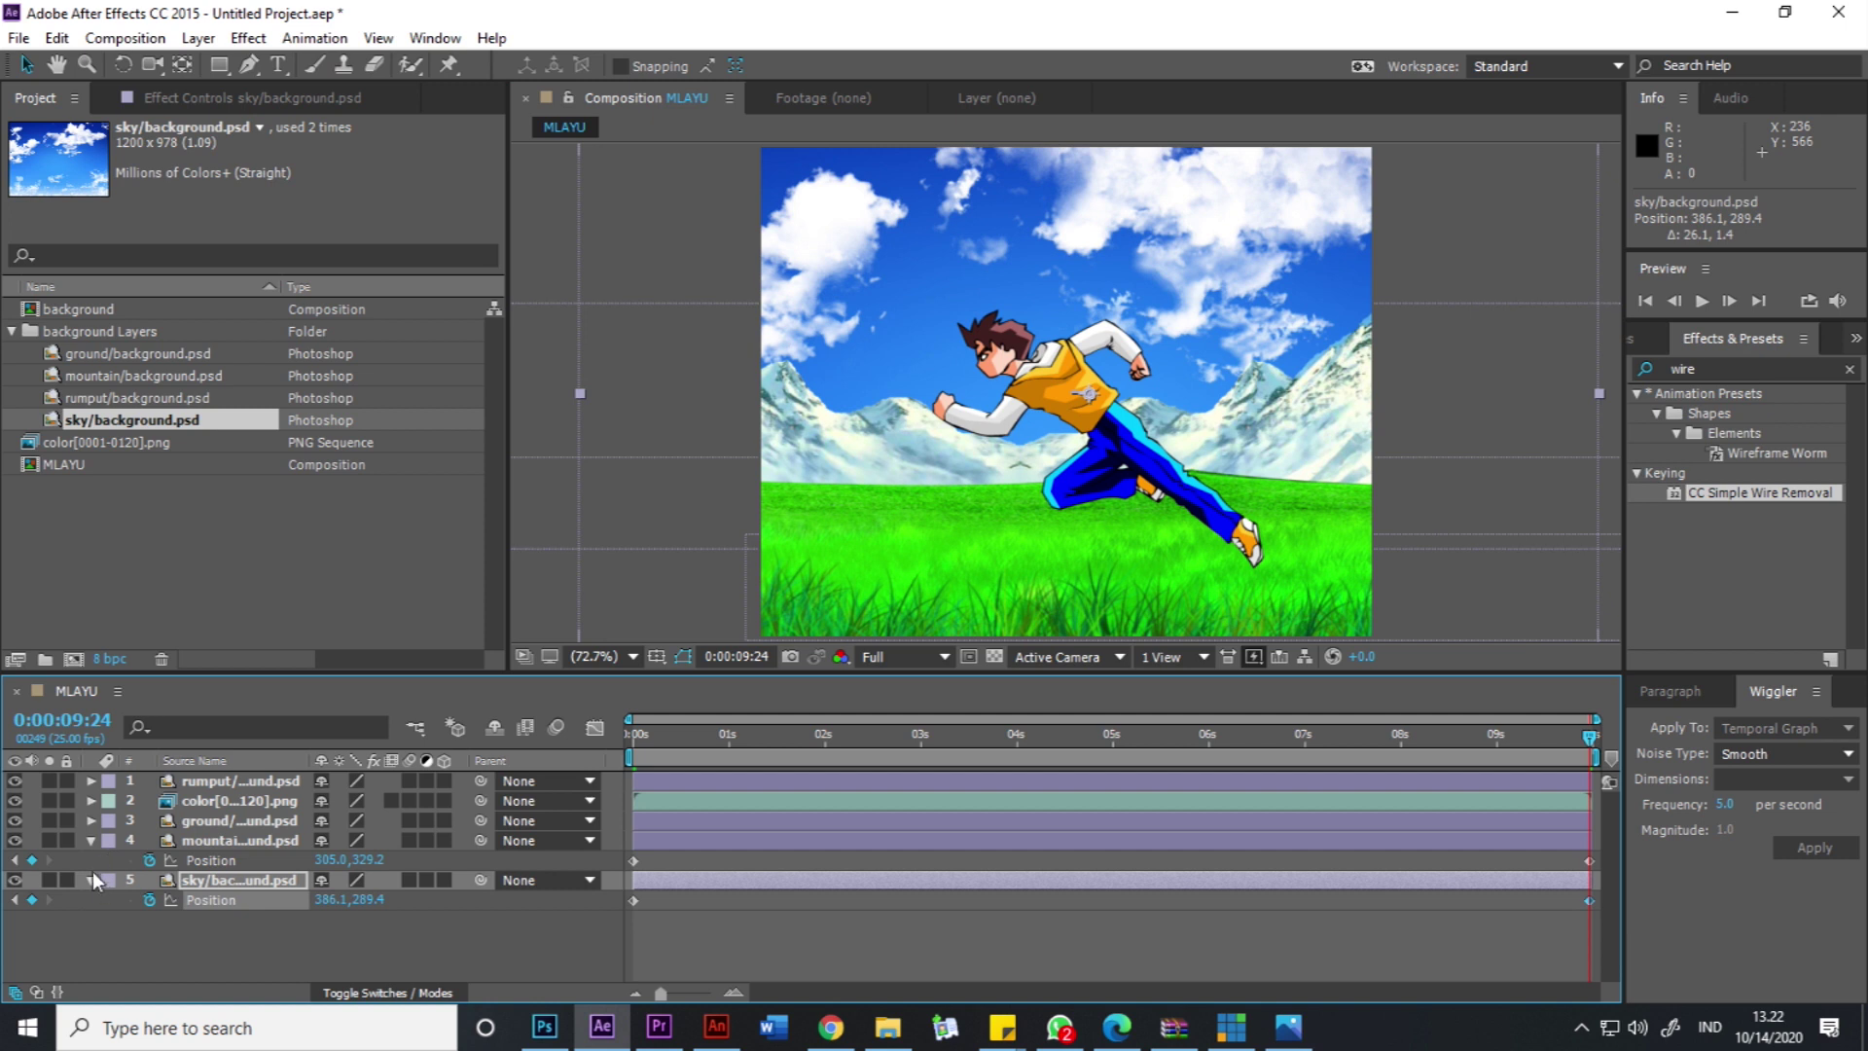
click(90, 840)
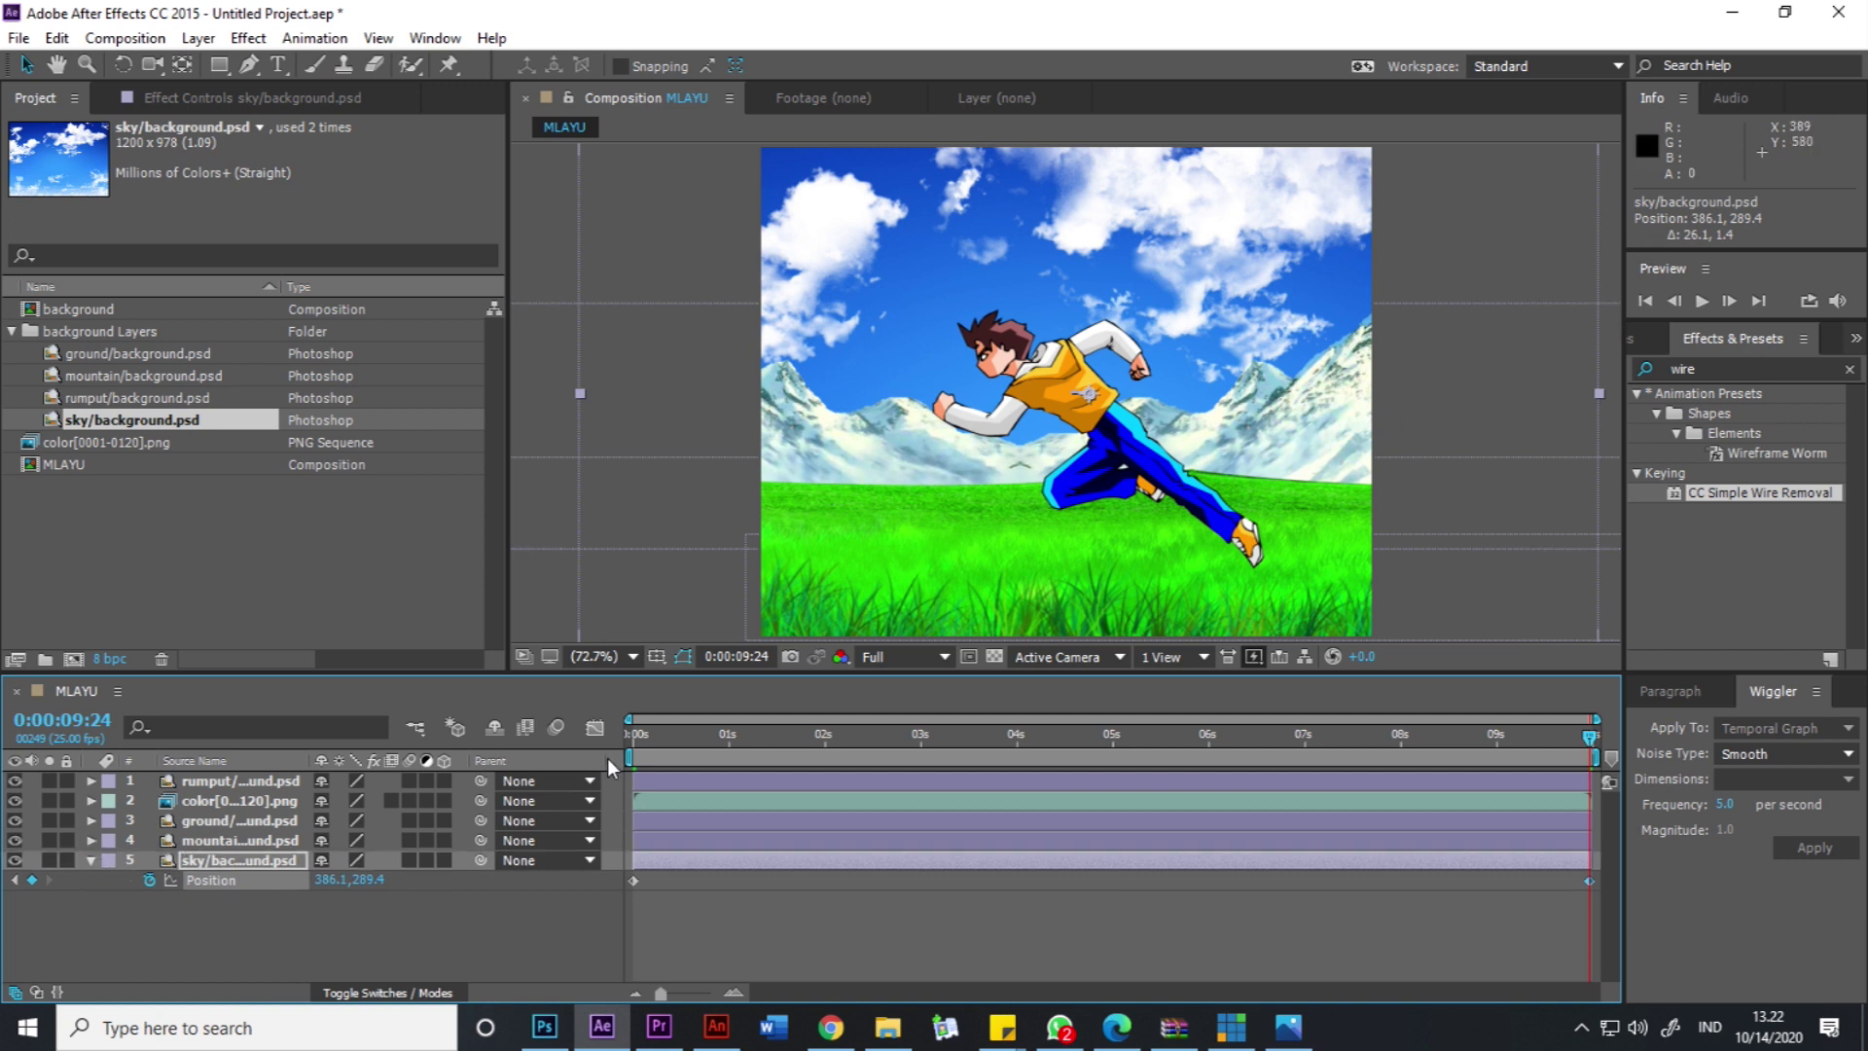
key(Home)
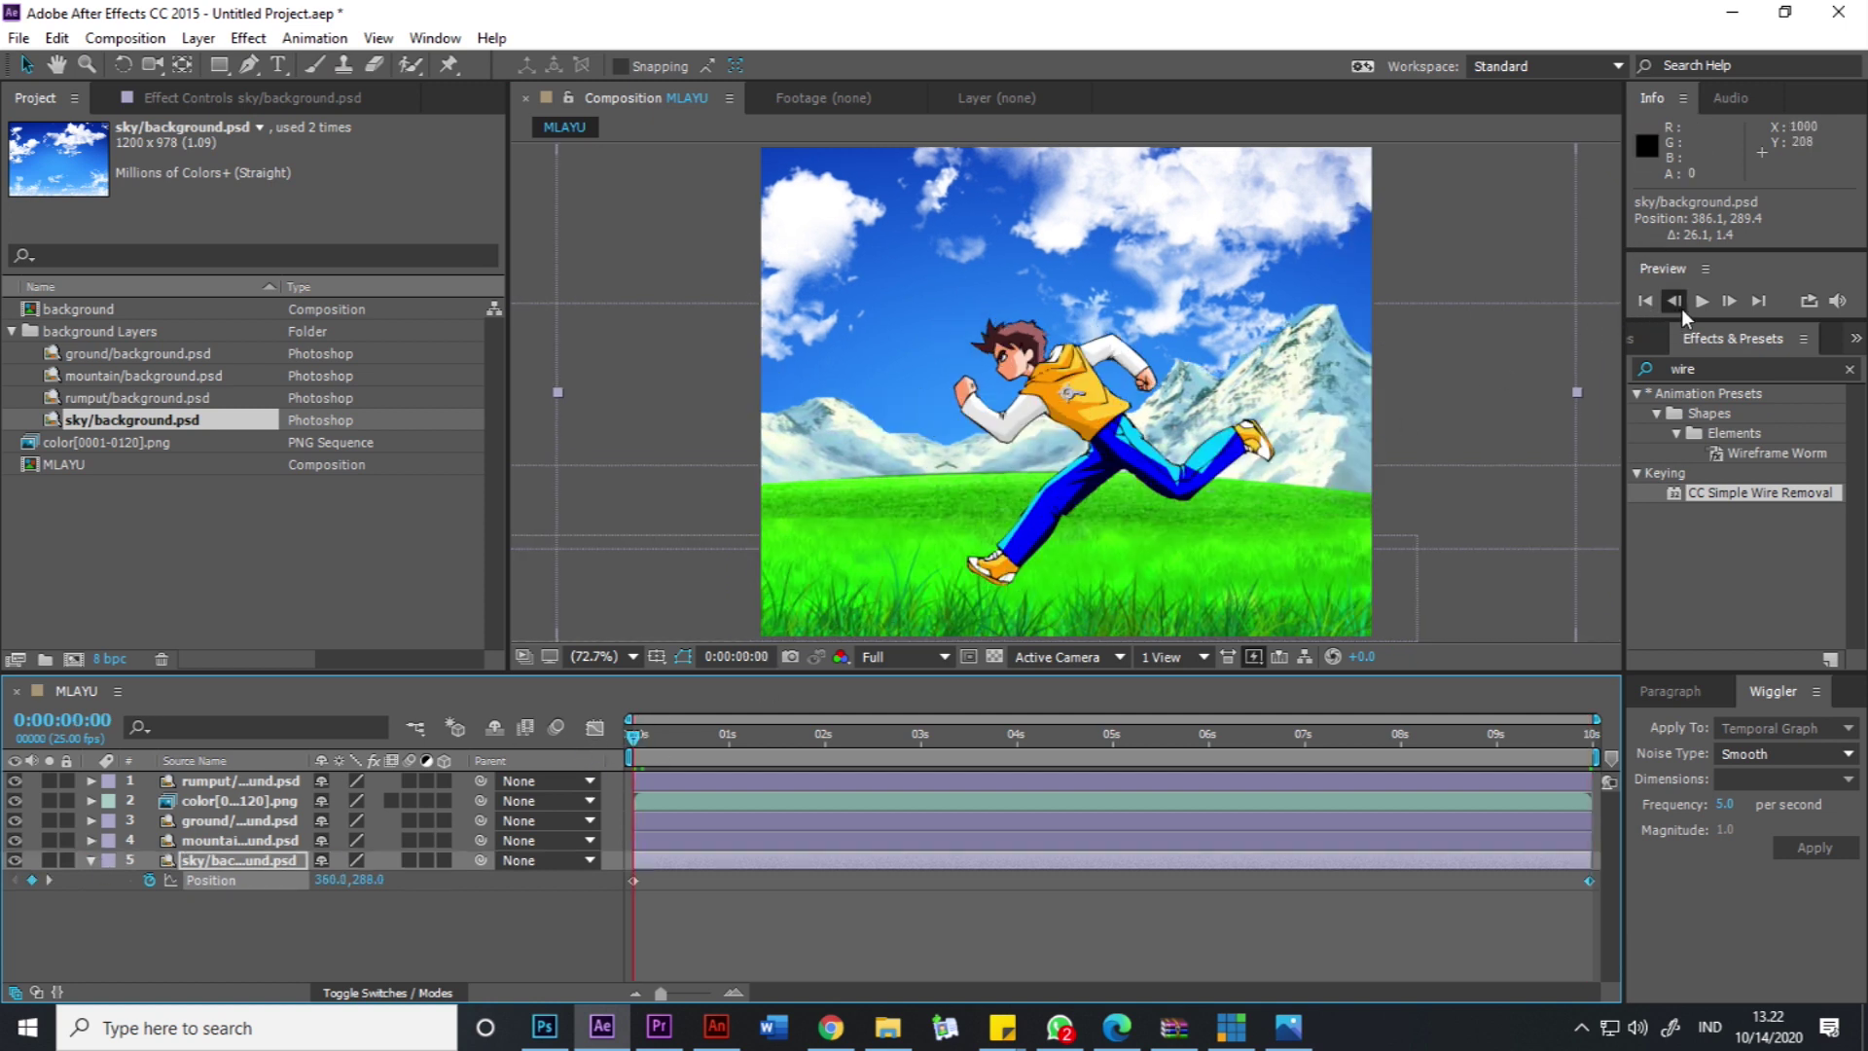
click(1701, 302)
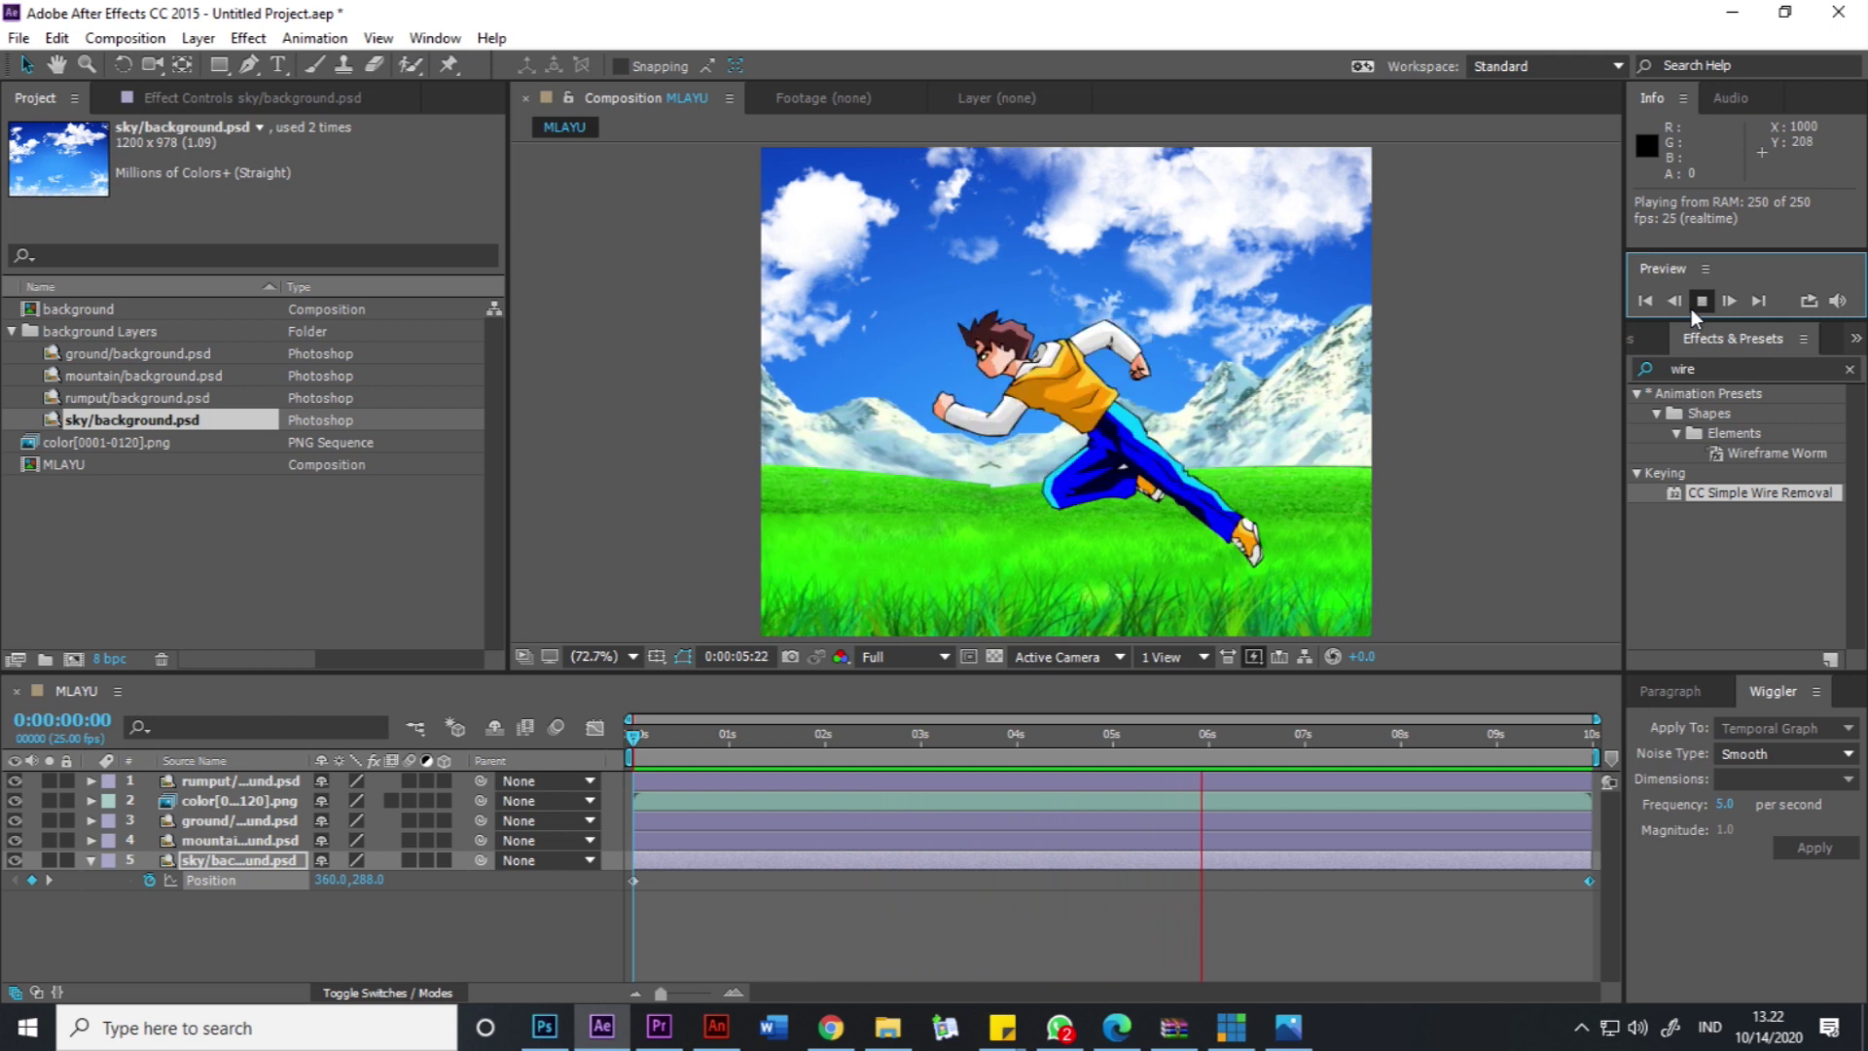
click(1693, 305)
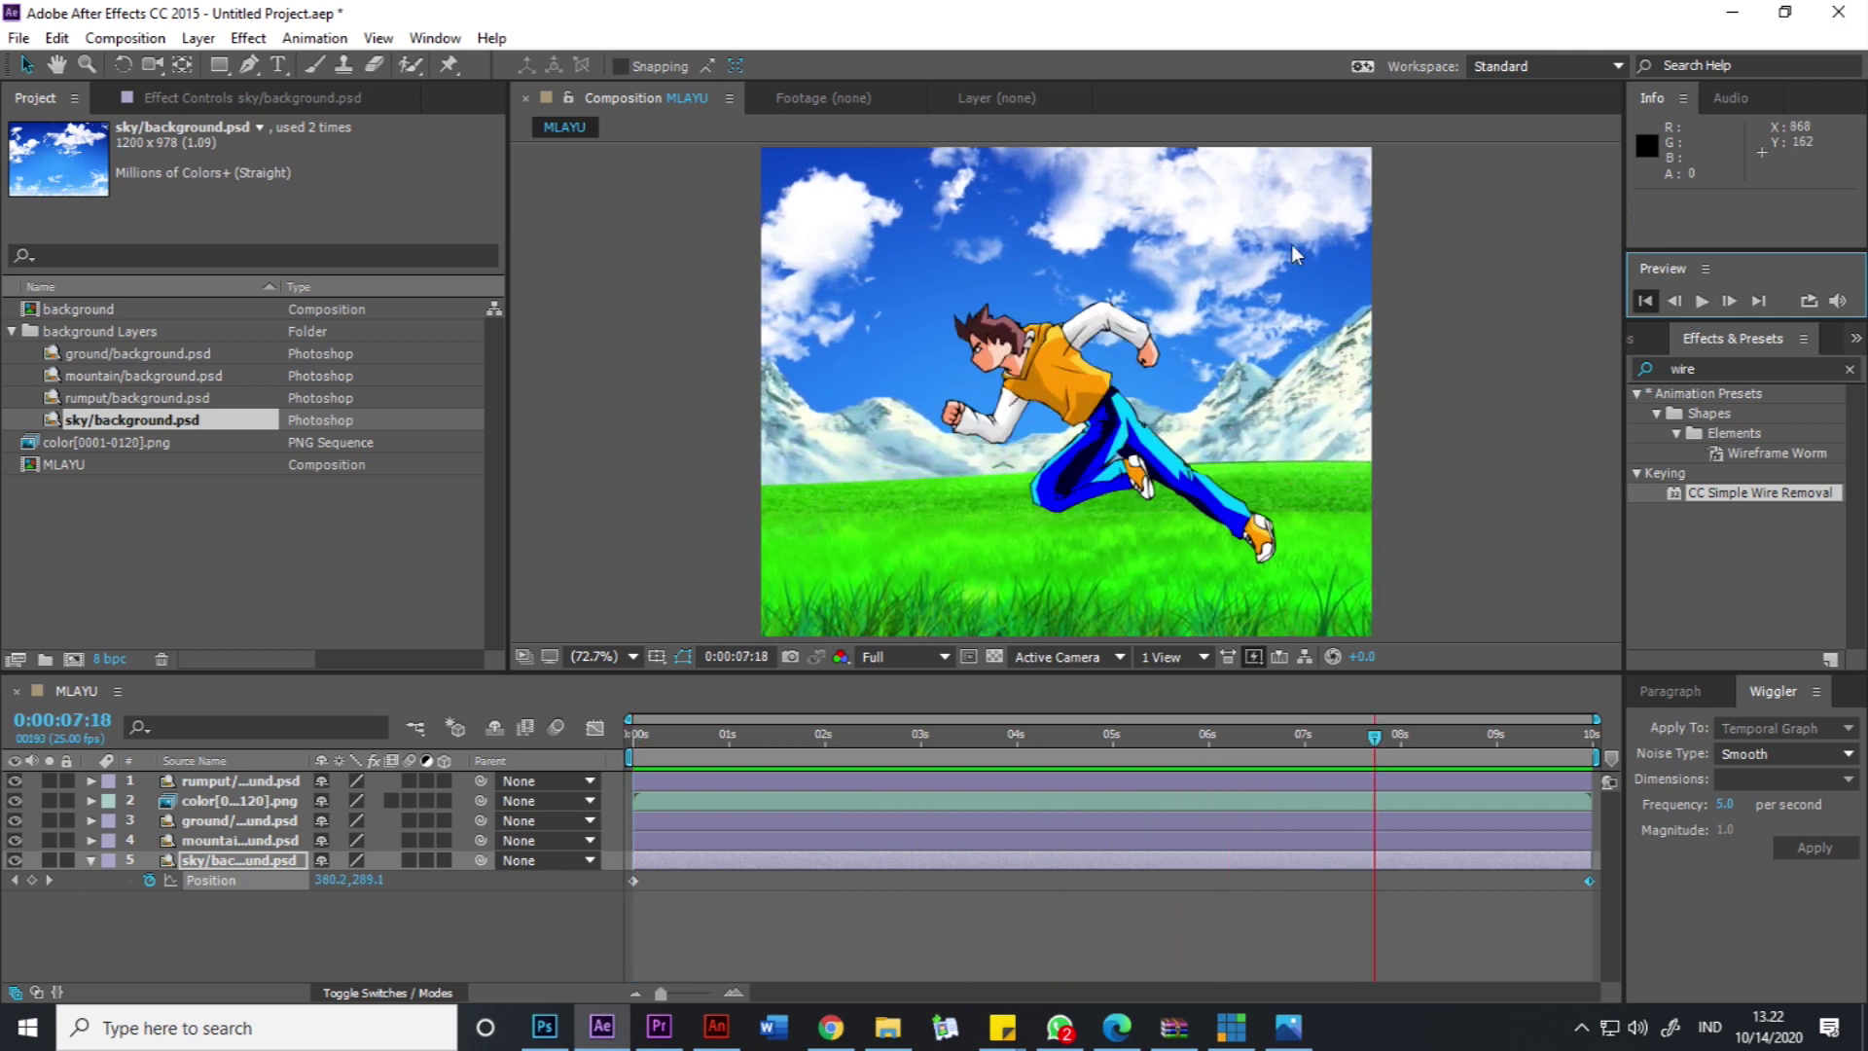
Save the project as "apa yipyip" in the kjk folder on drive D.
click(18, 38)
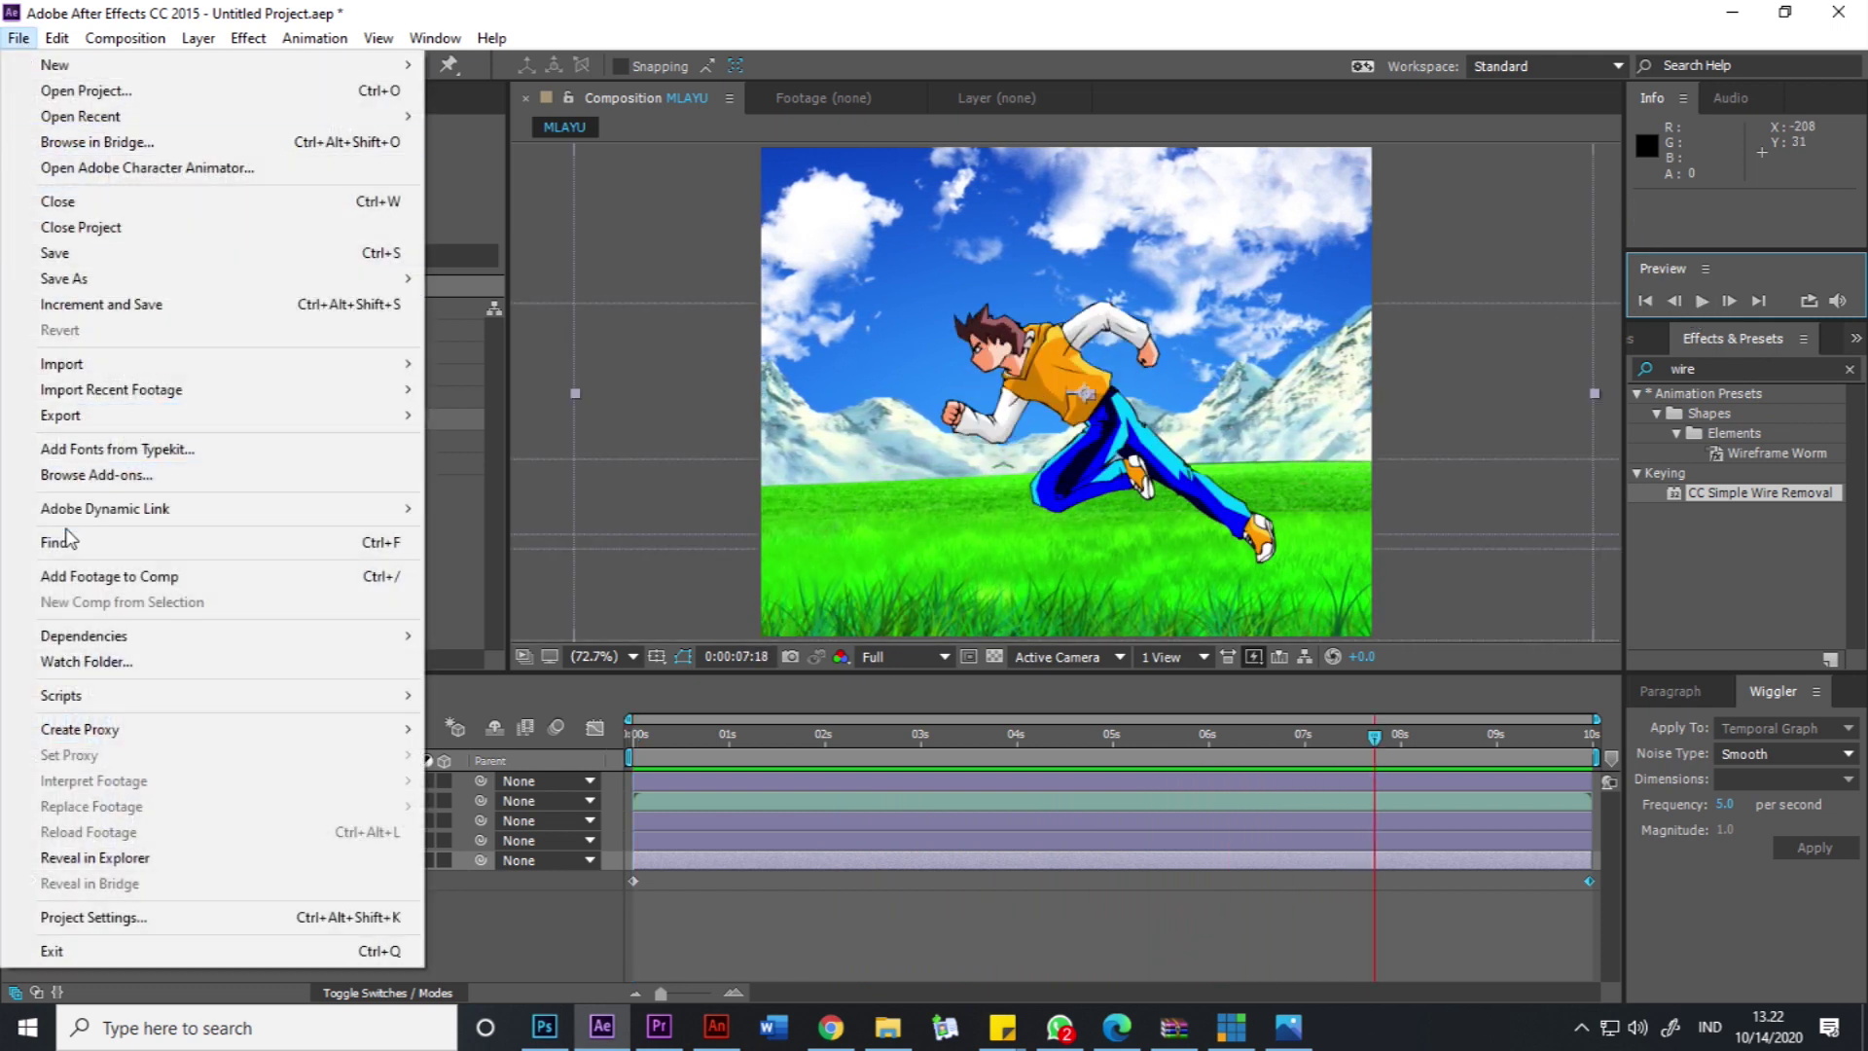
mouse_move(120, 279)
click(486, 278)
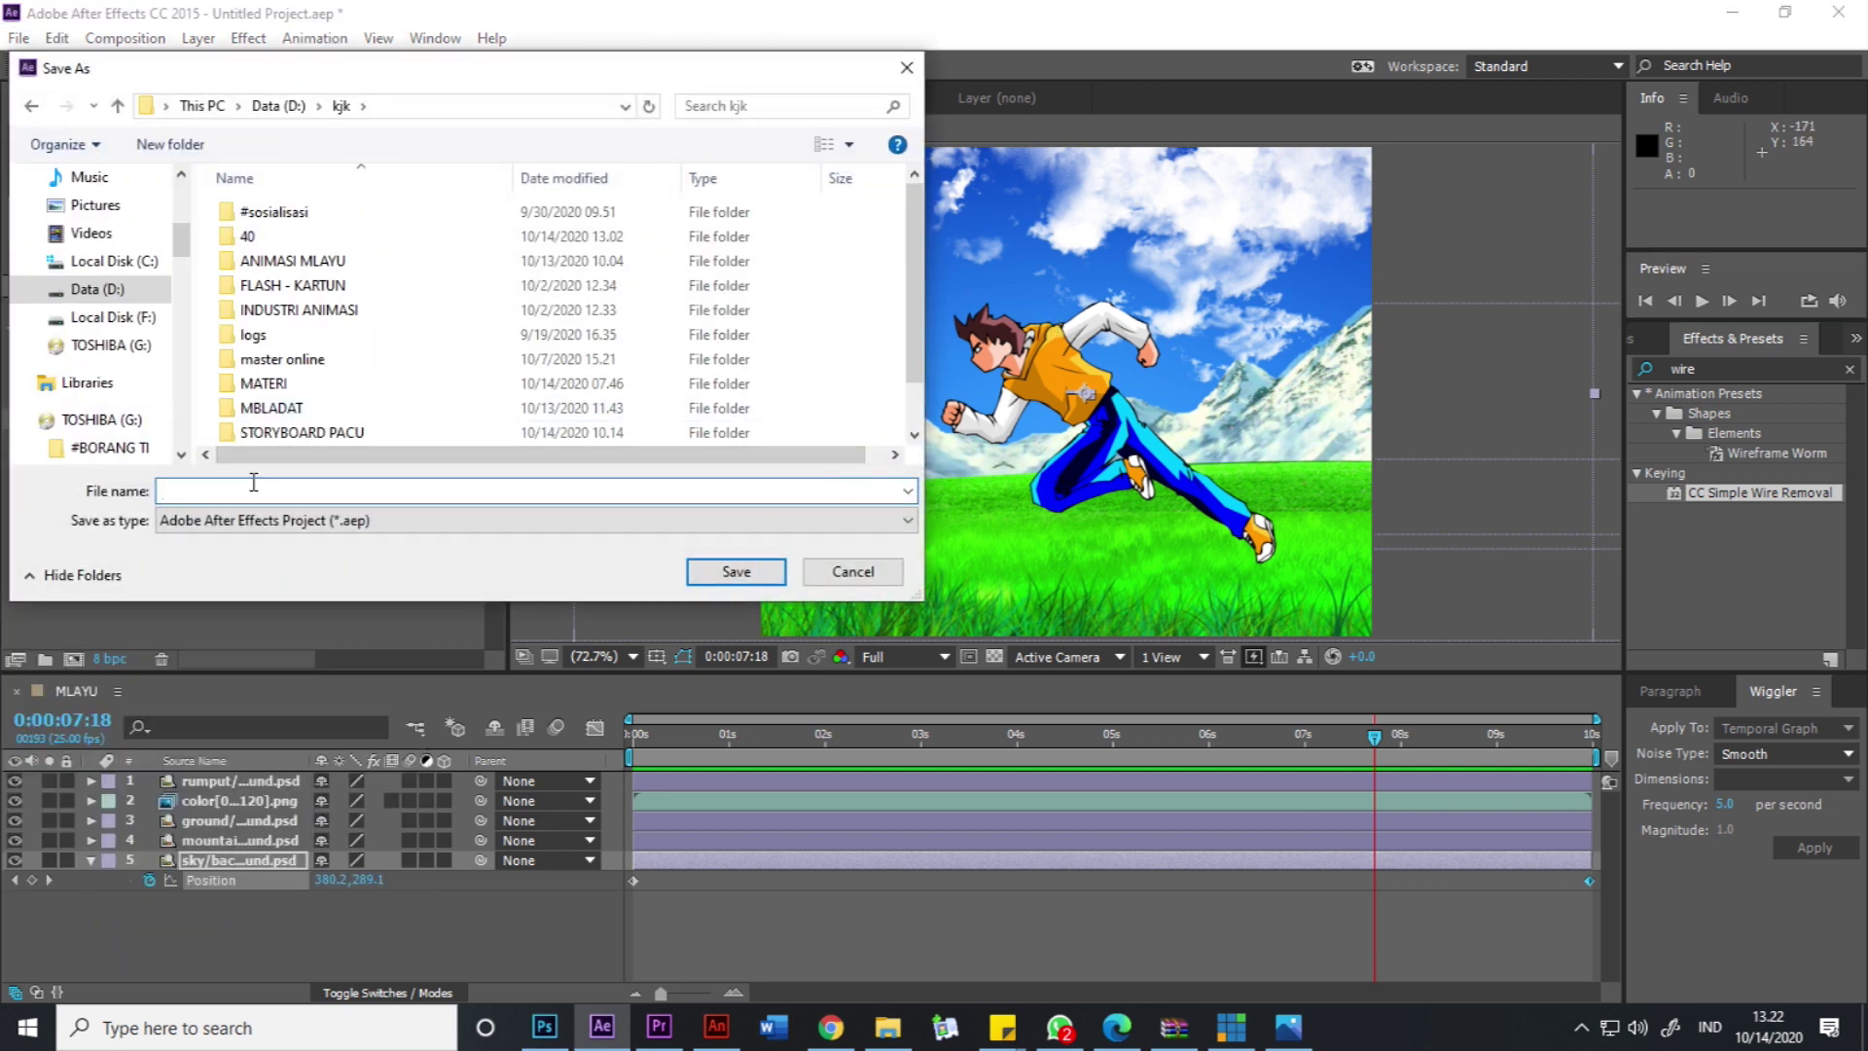
text(apa yipyip)
click(722, 570)
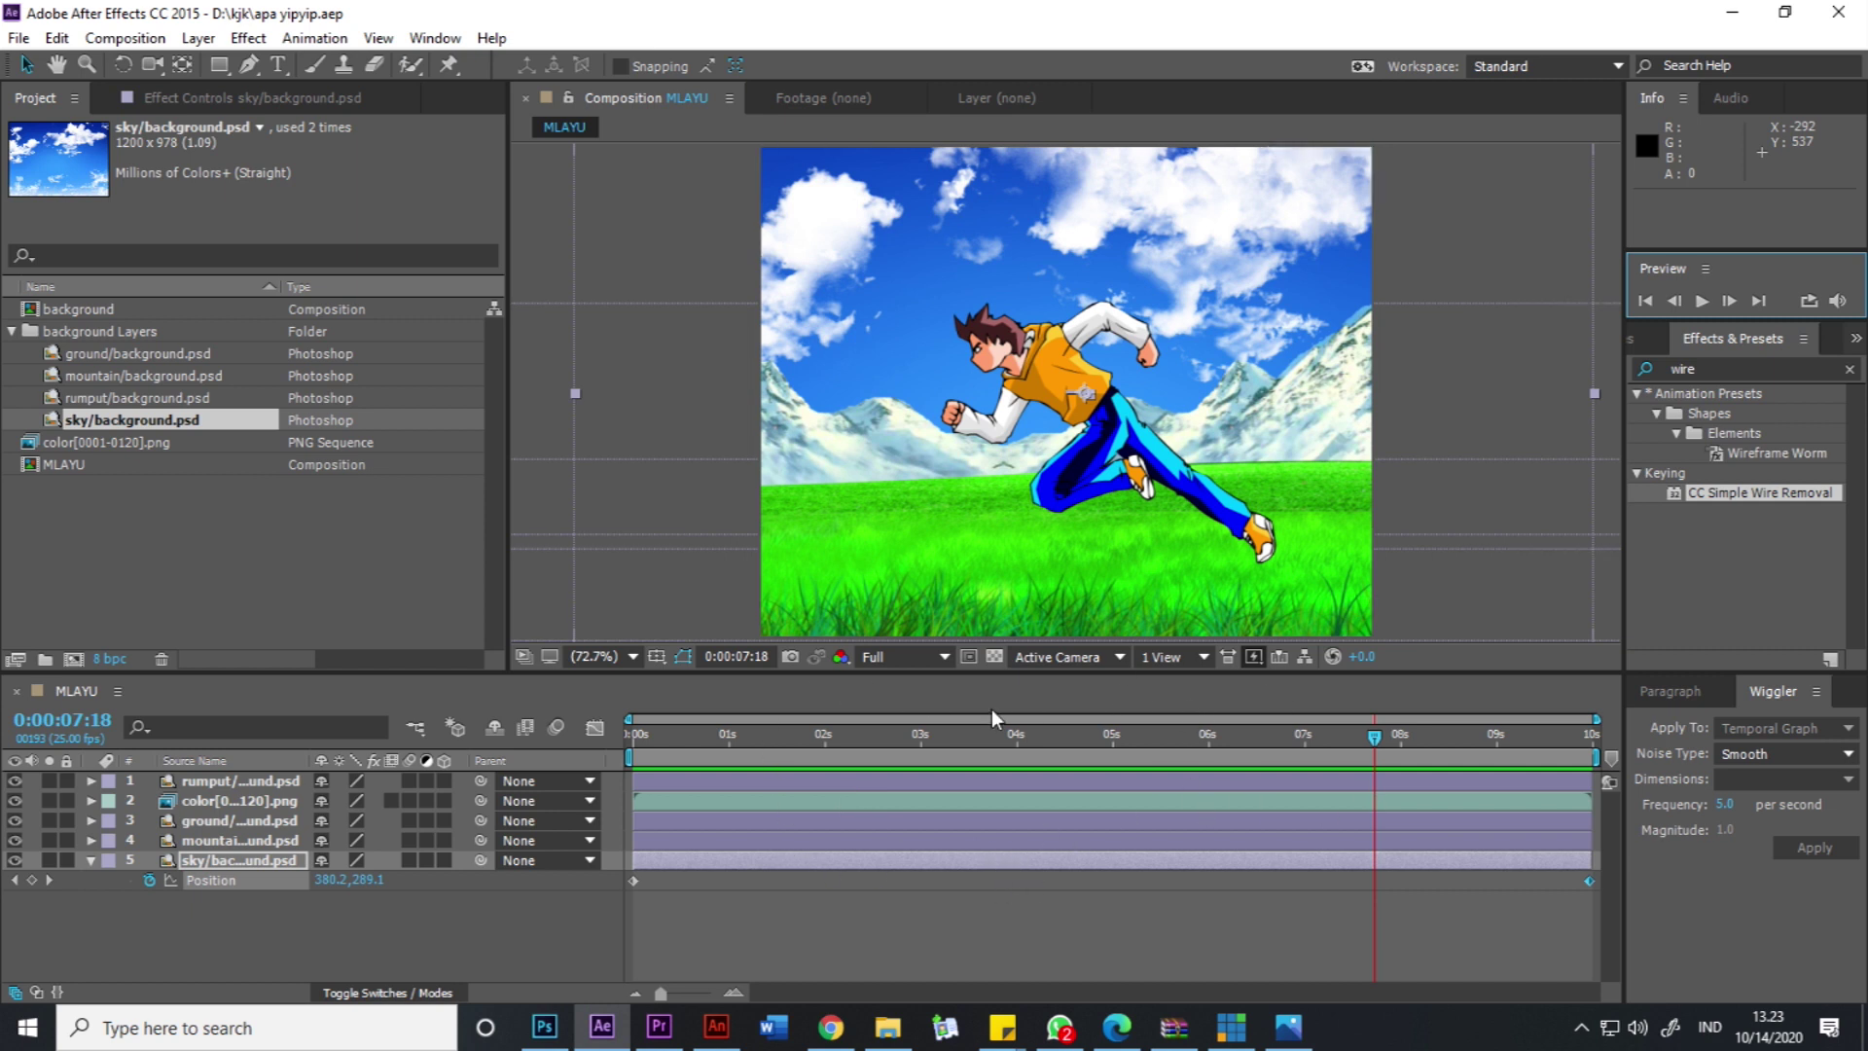
Switch to Premiere Pro, open the new sequence settings and examine the frame size of the DV - PAL Standard 48kHz preset.
click(659, 1026)
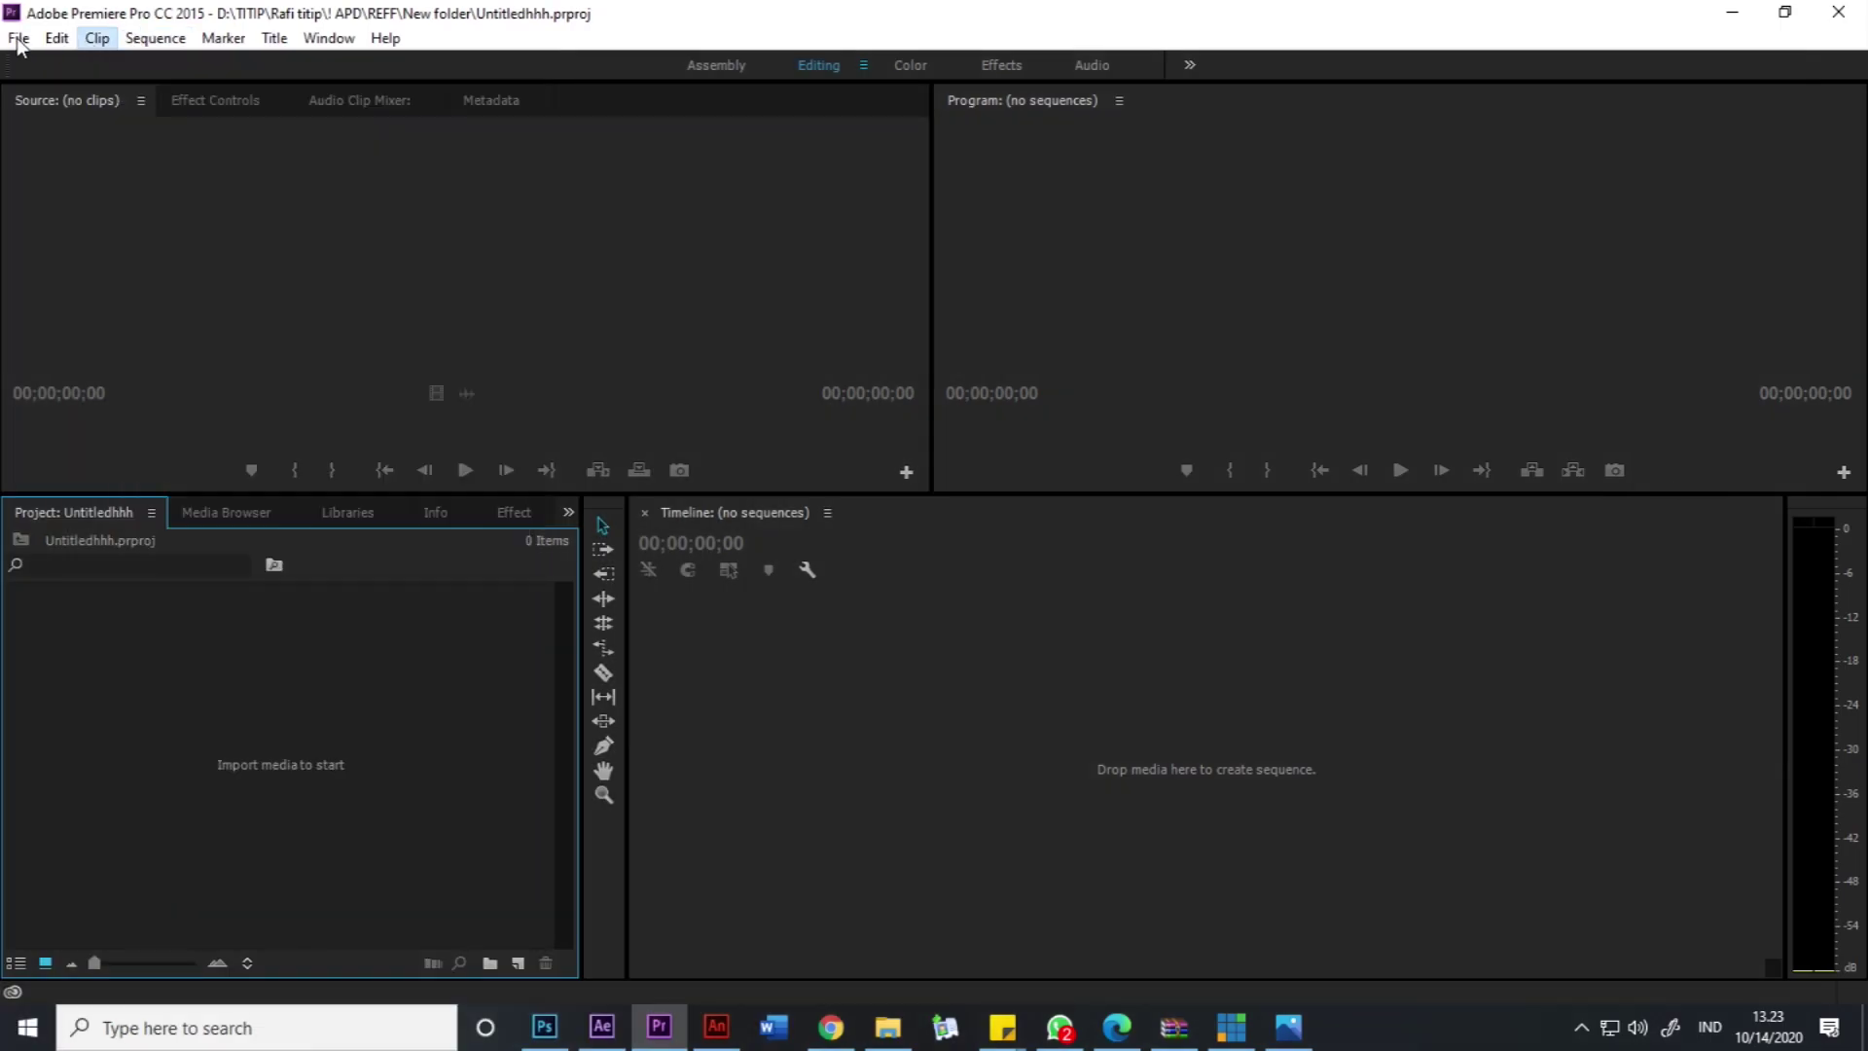
click(17, 40)
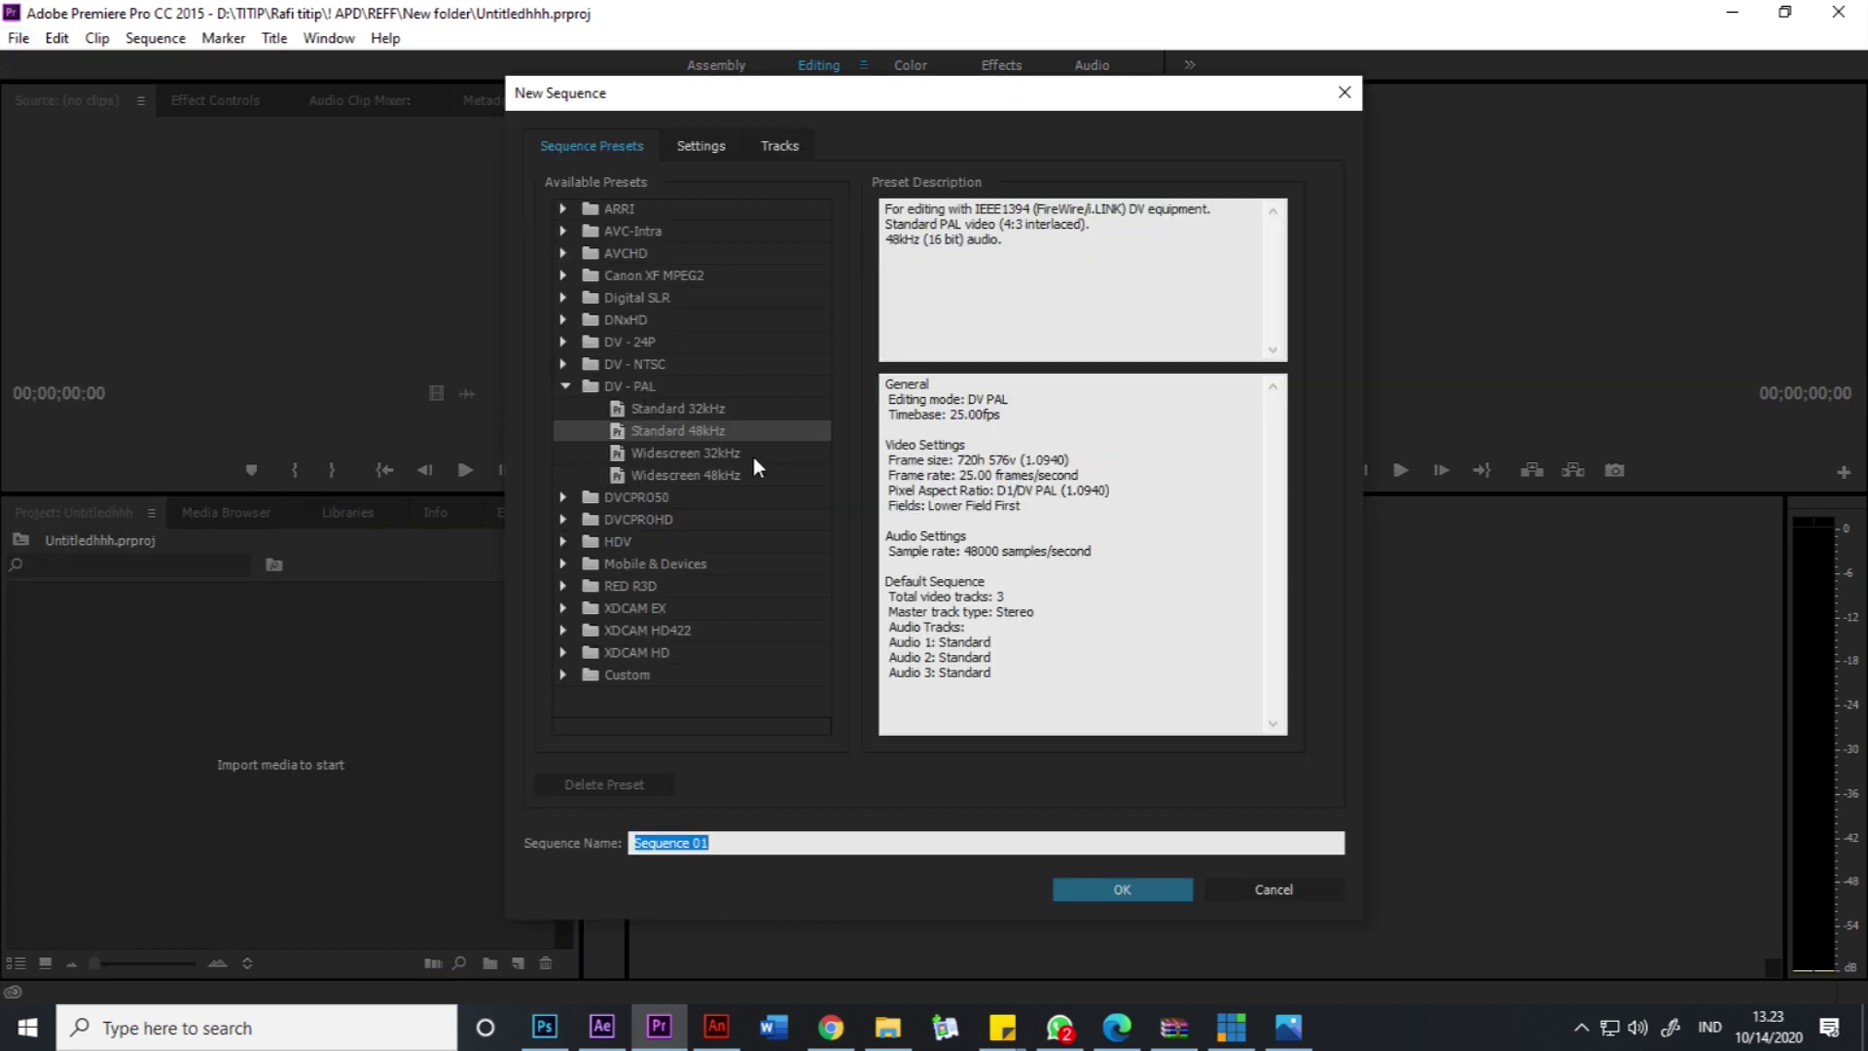
mouse_move(969, 471)
mouse_down()
mouse_move(1008, 459)
mouse_move(973, 460)
mouse_up()
click(1008, 458)
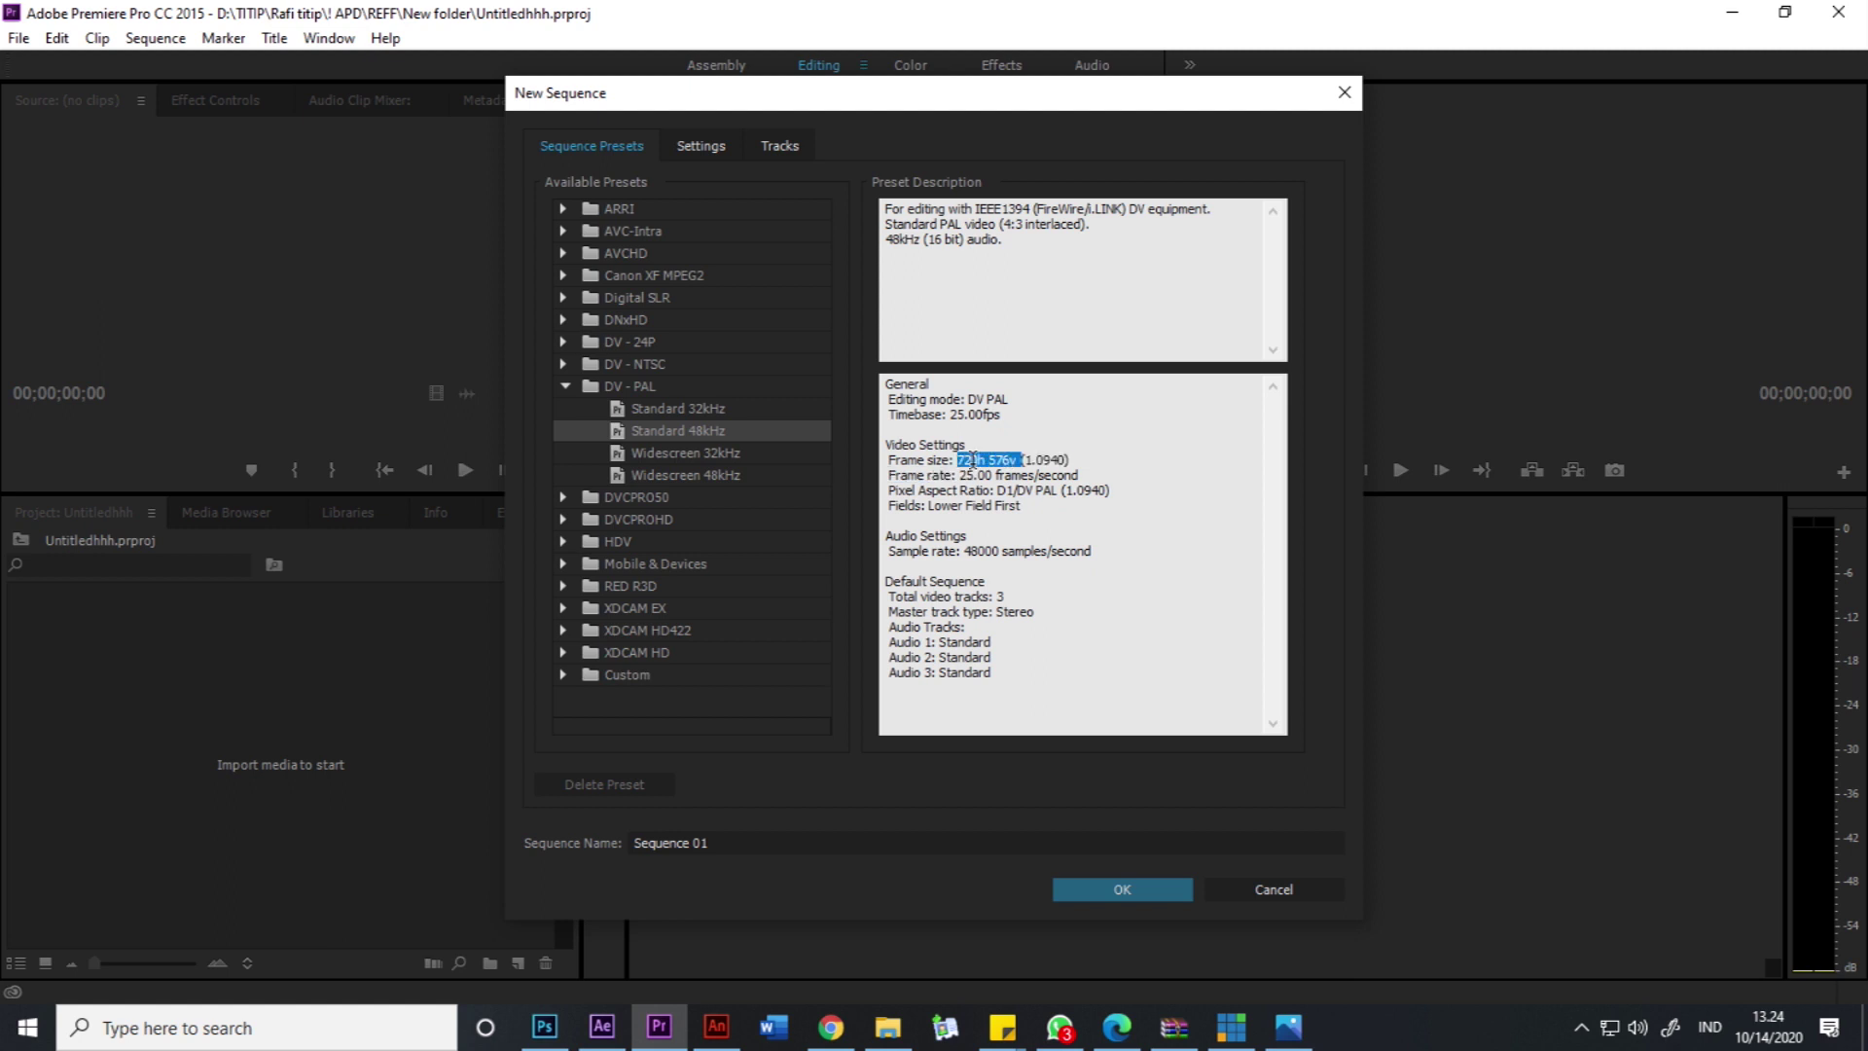
Create Sequence 01 from the DV - PAL Standard 48kHz preset.
click(1115, 886)
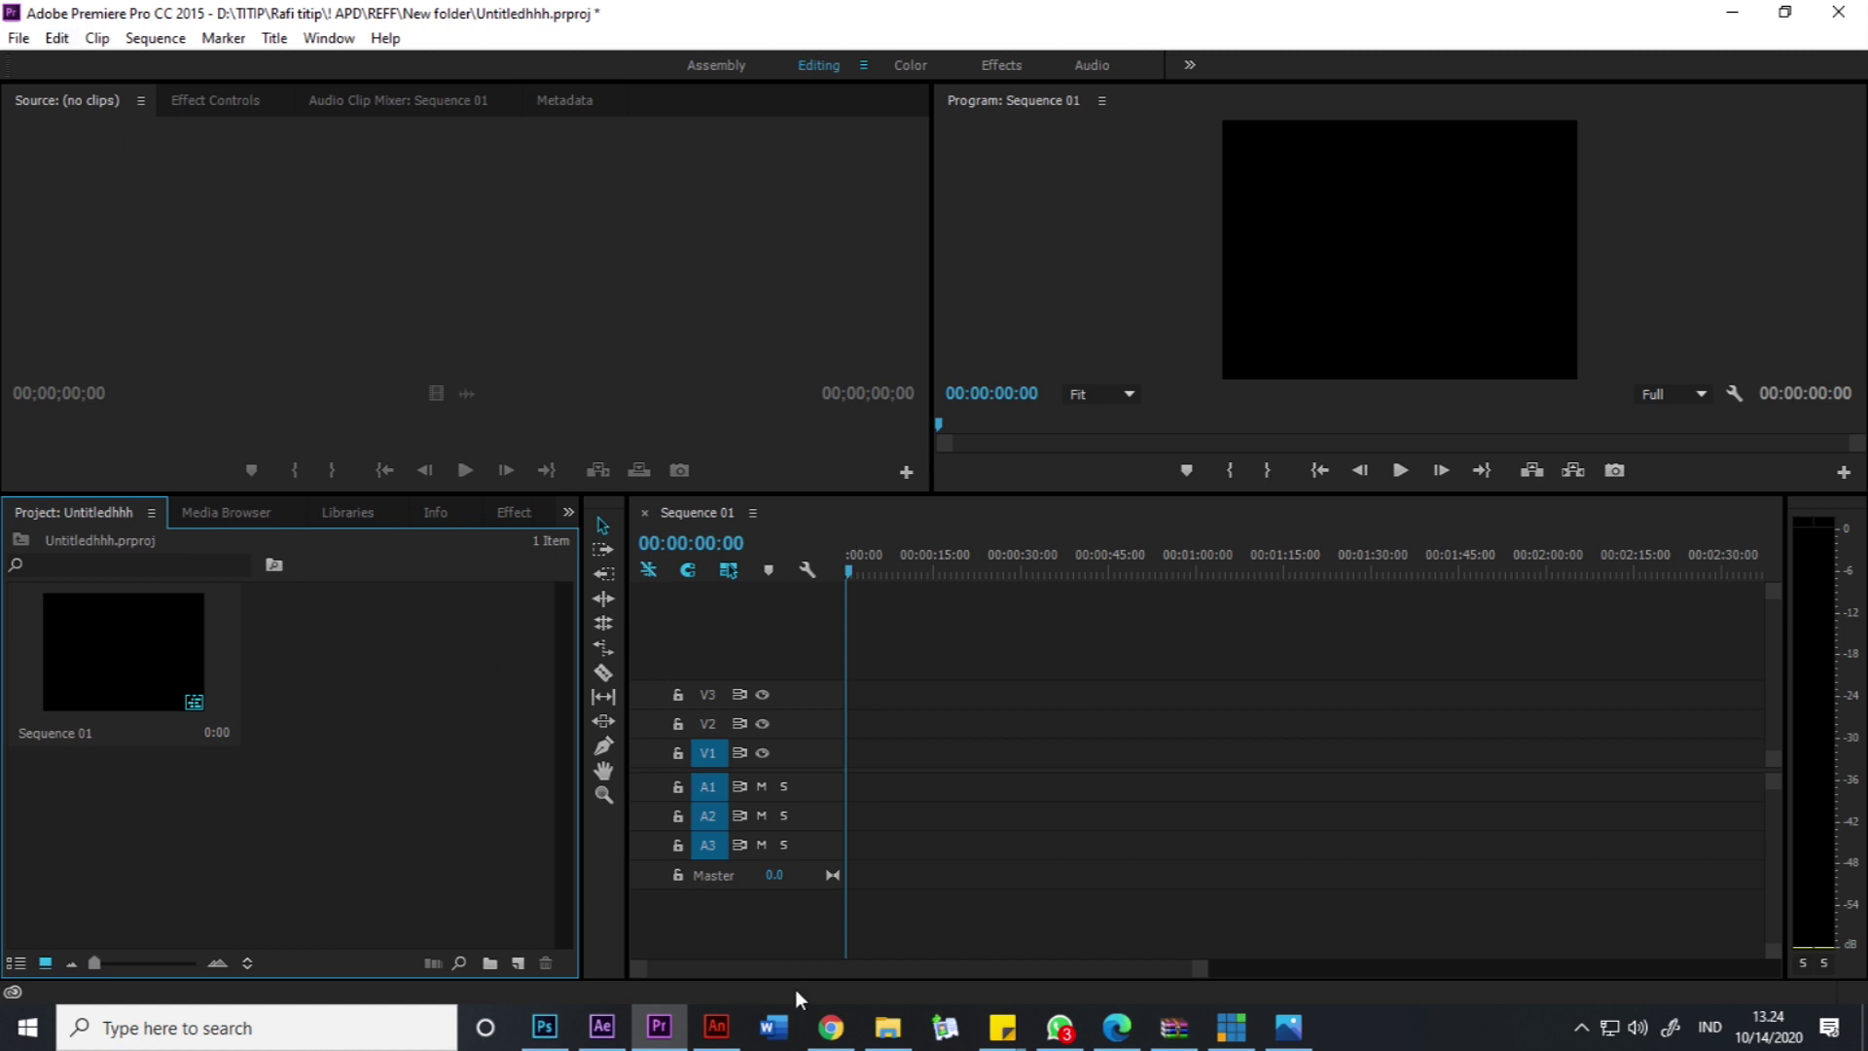
click(602, 1026)
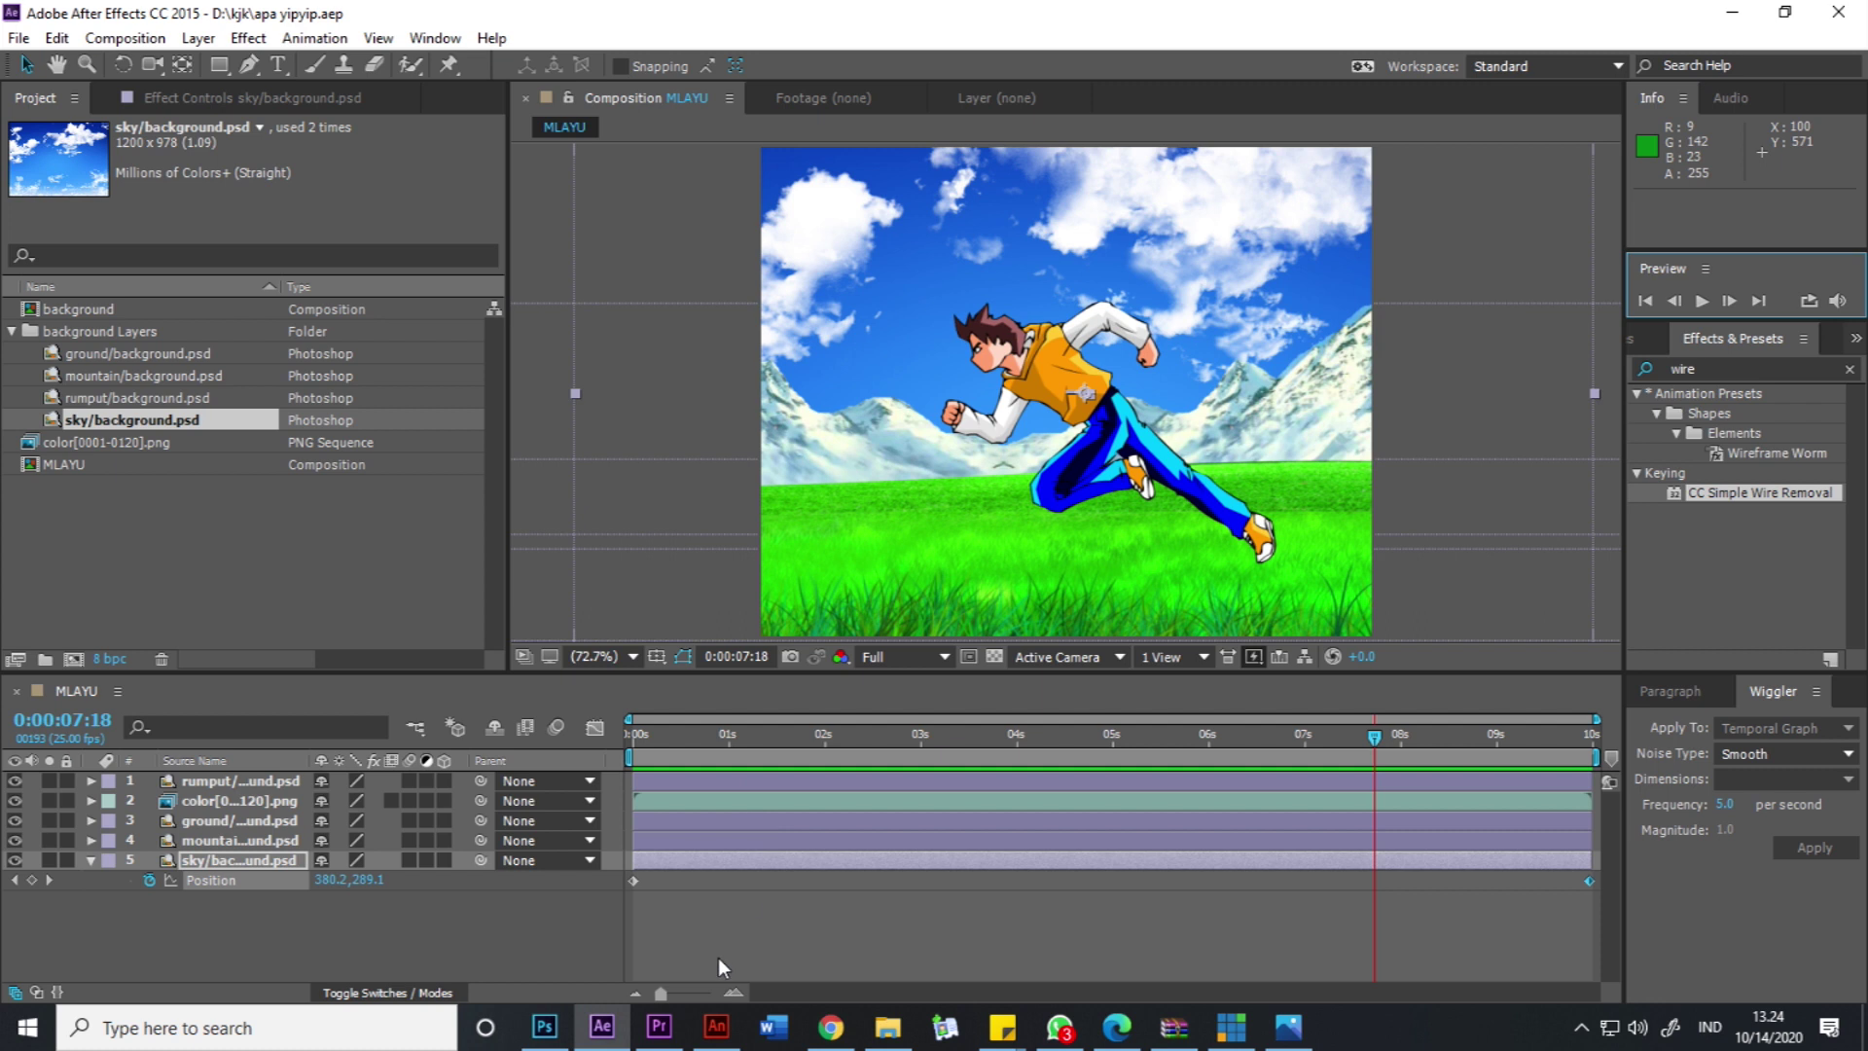
click(659, 1026)
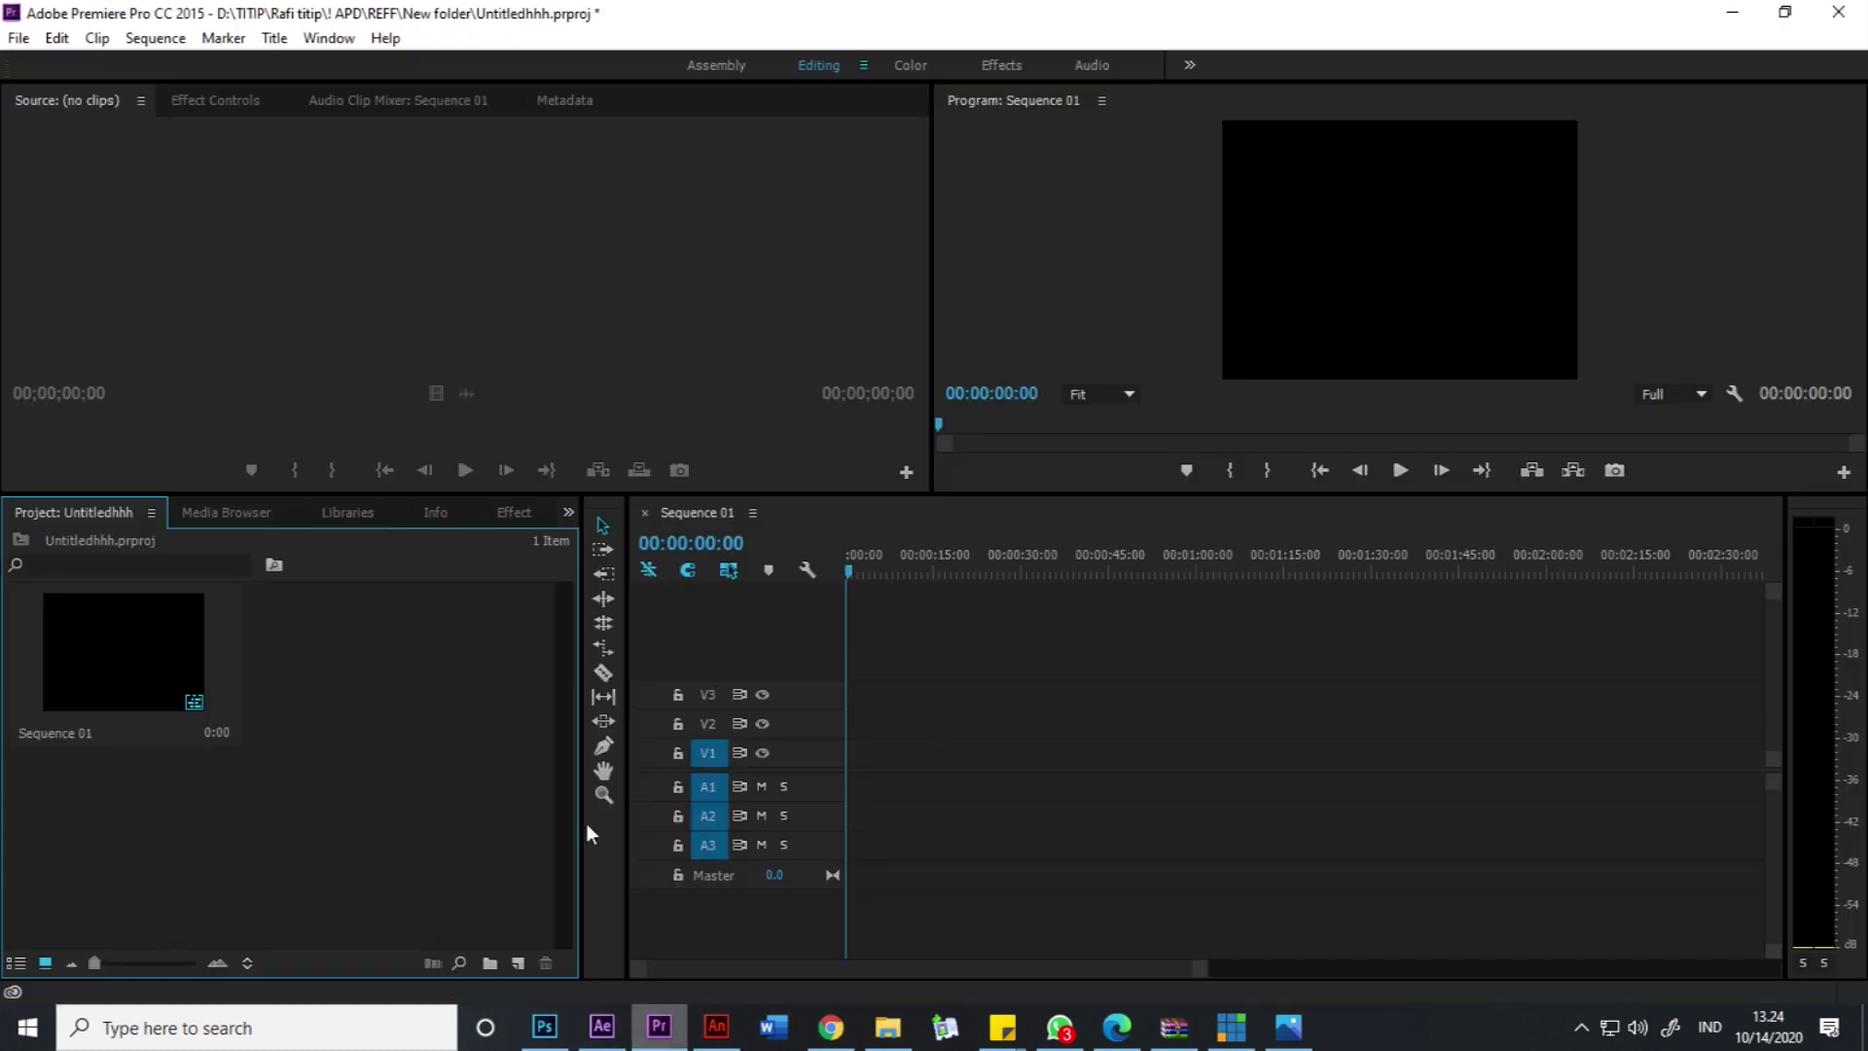
Import the MLAYU composition from apa yipyip.aep in the kjk folder on drive D through Adobe Dynamic Link.
click(20, 39)
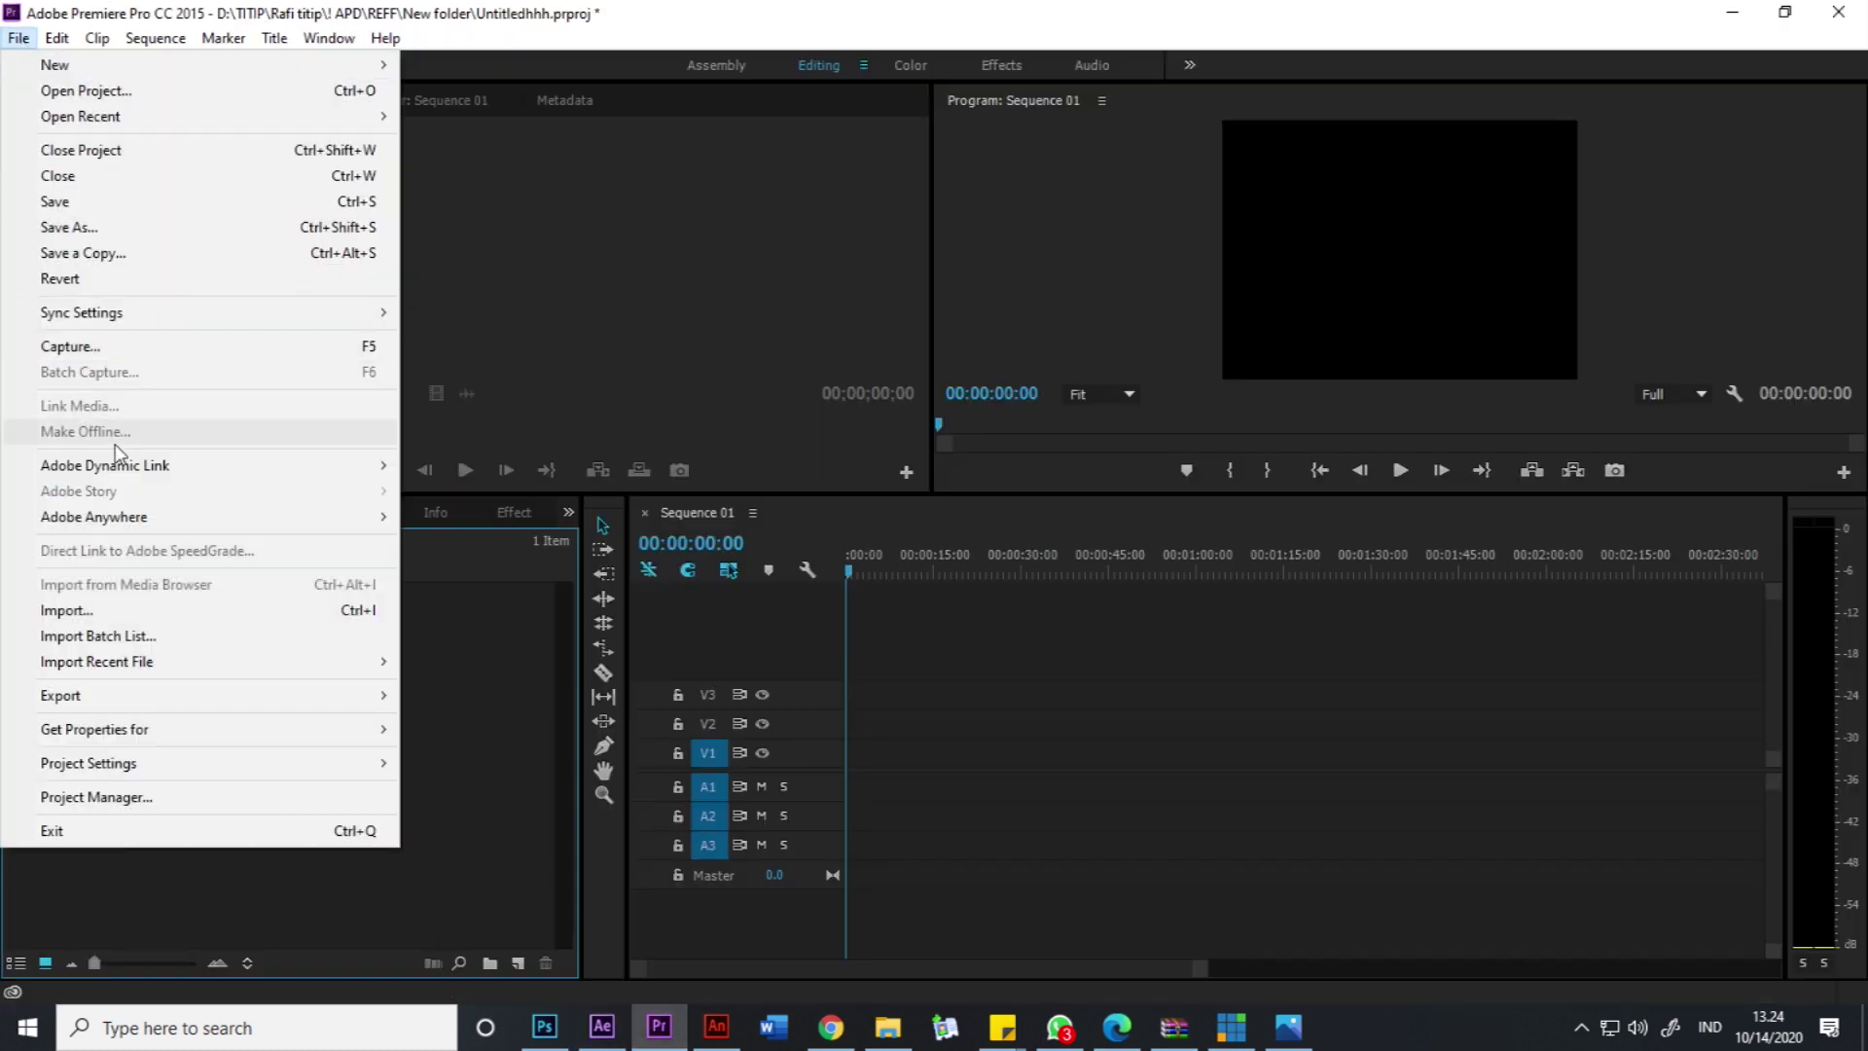
mouse_move(127, 471)
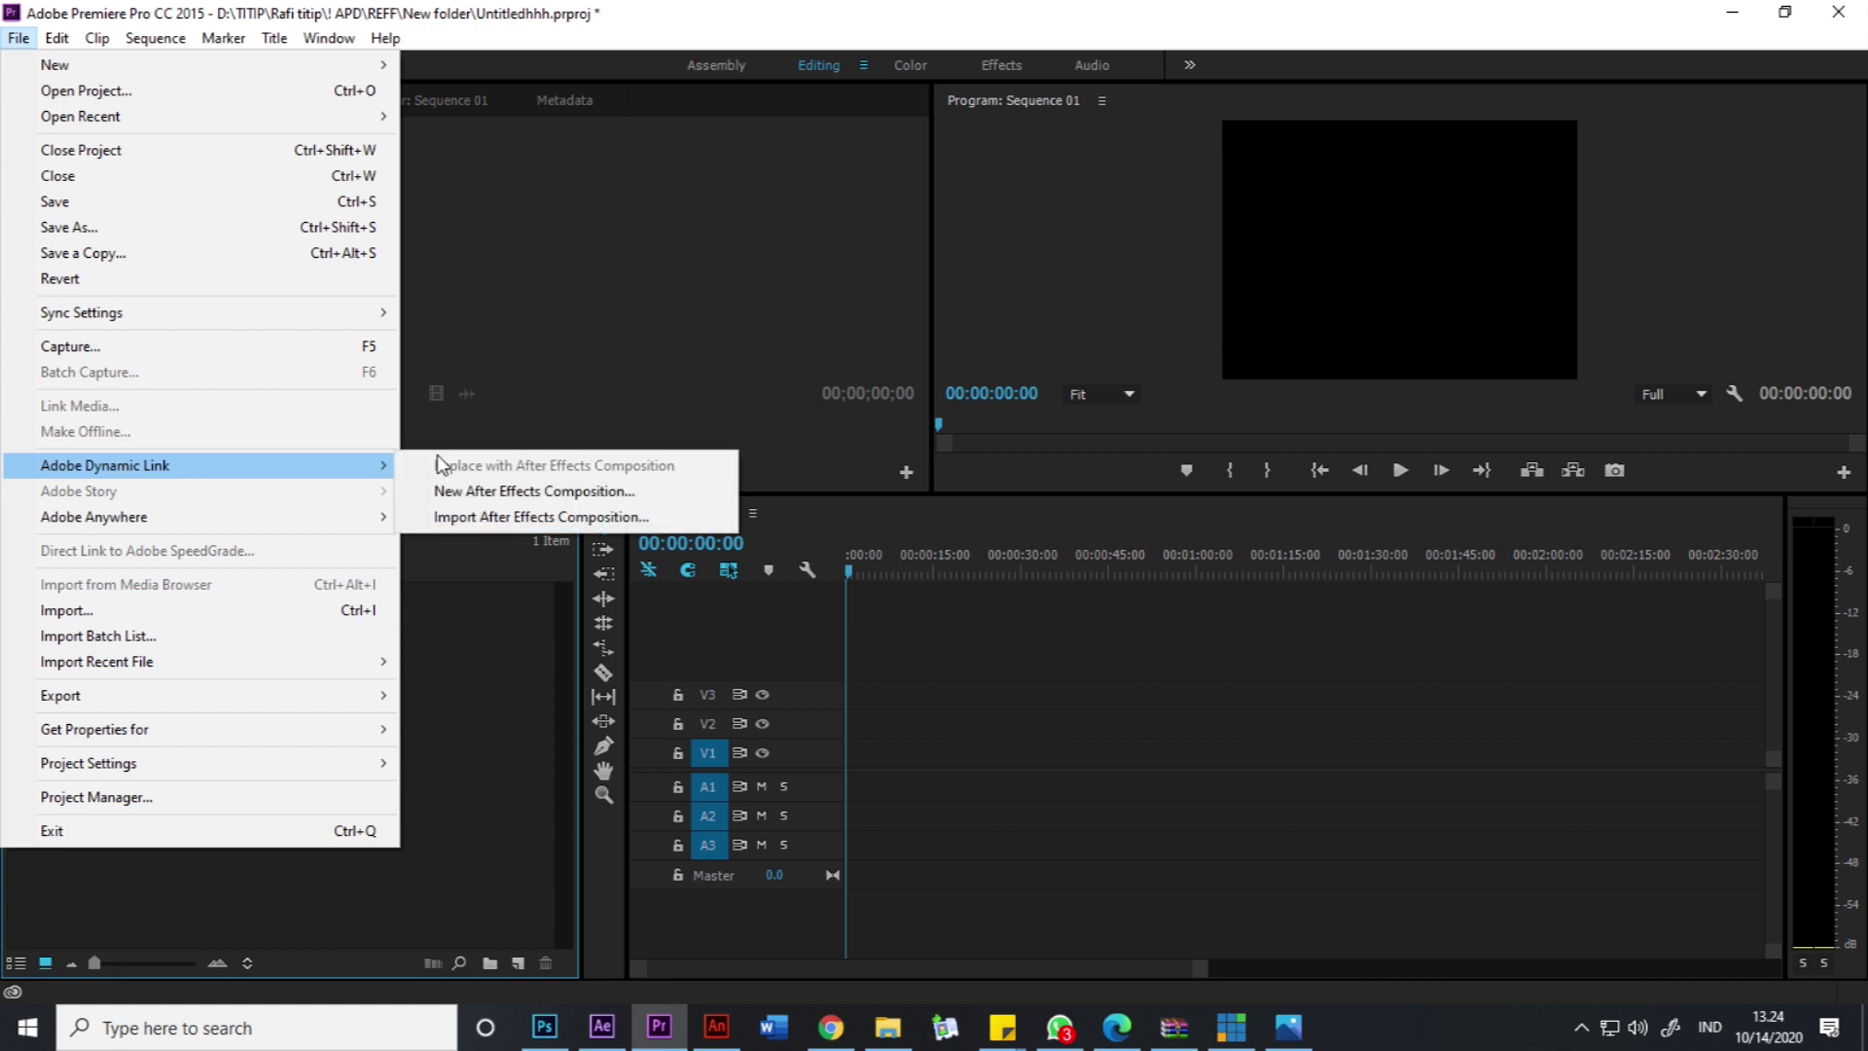
click(524, 517)
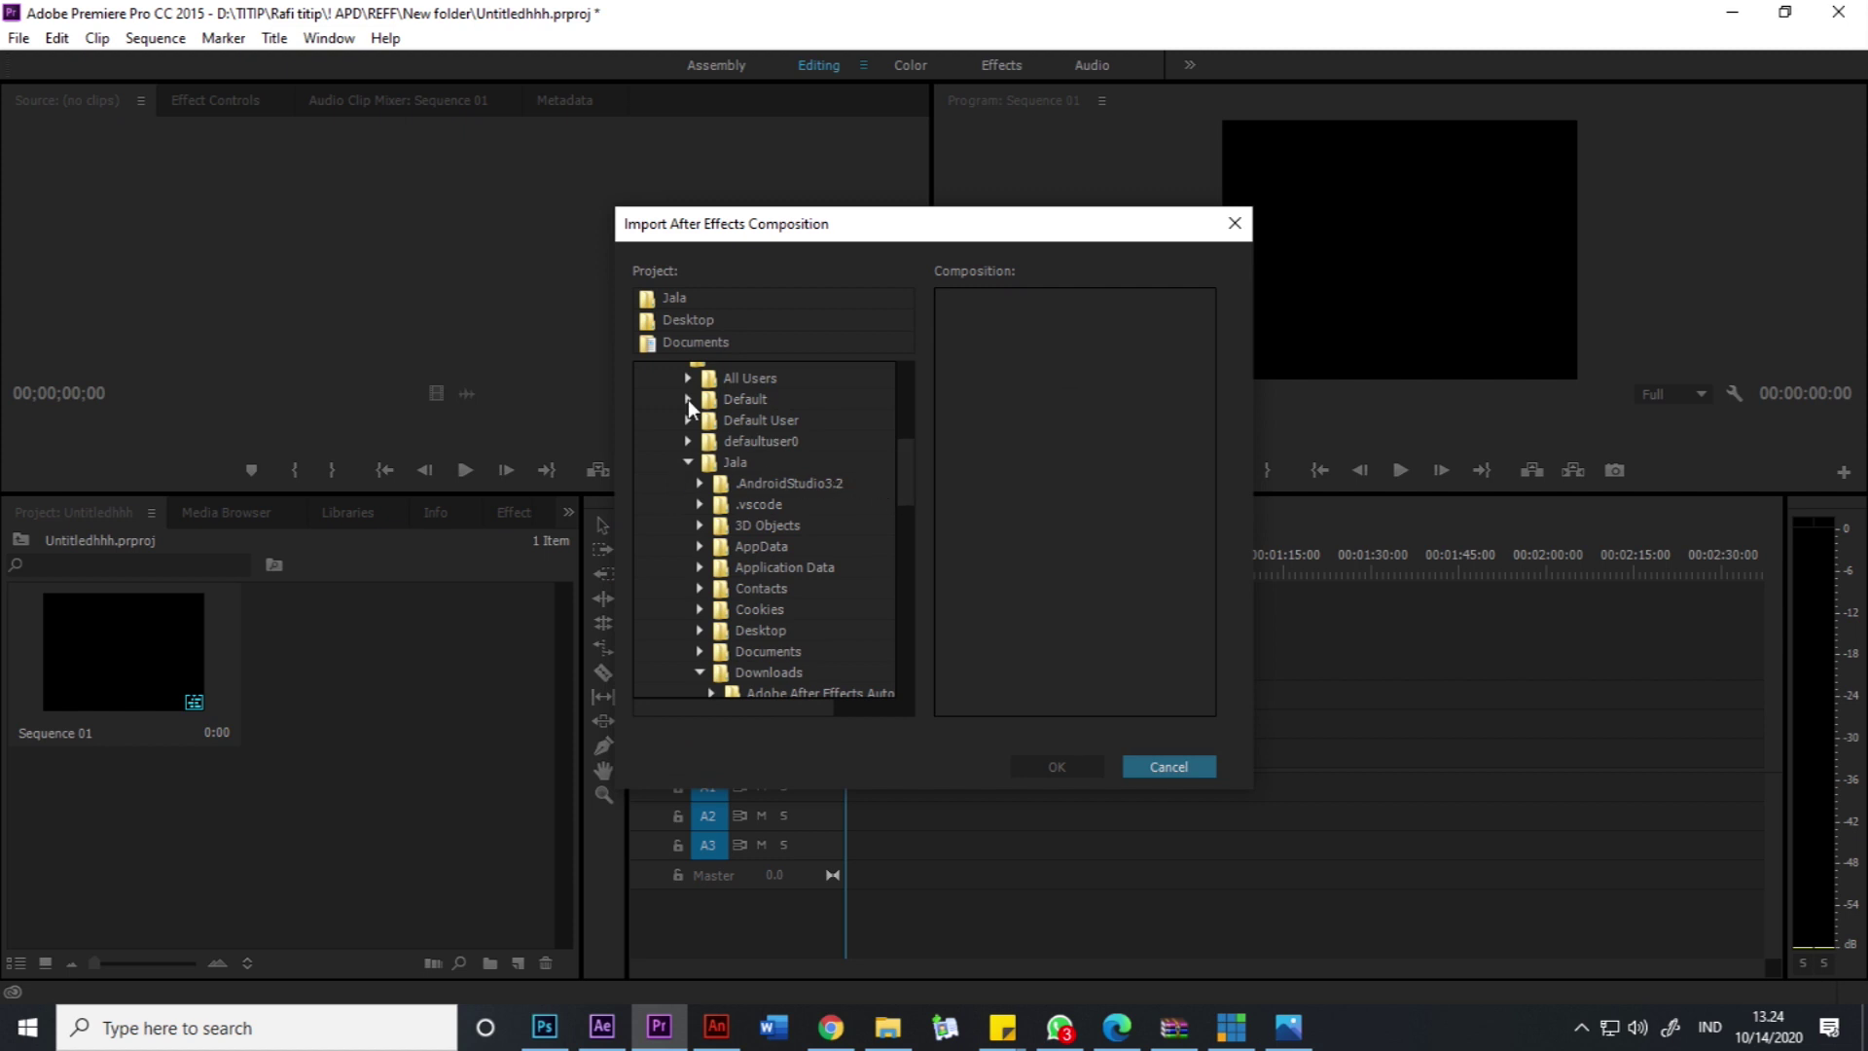
drag(911, 465, 859, 626)
double_click(693, 530)
scroll(866, 555, down, 3)
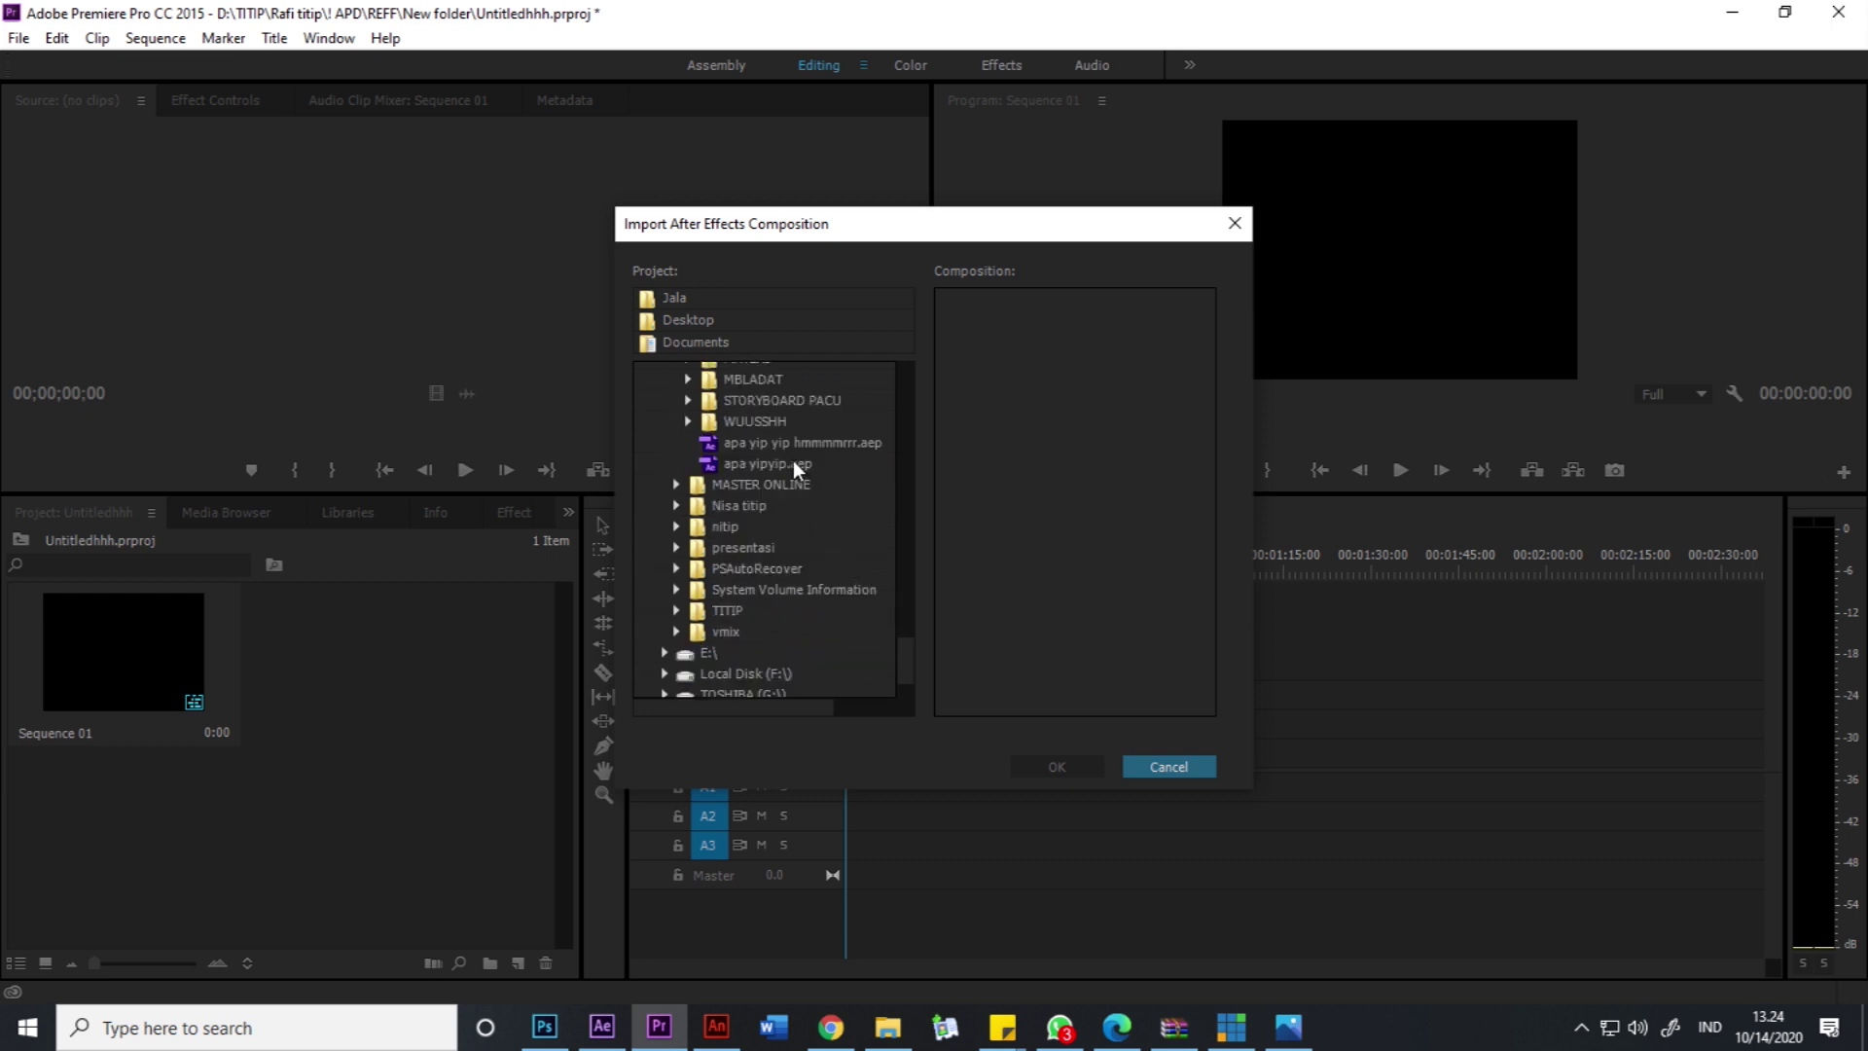
click(767, 461)
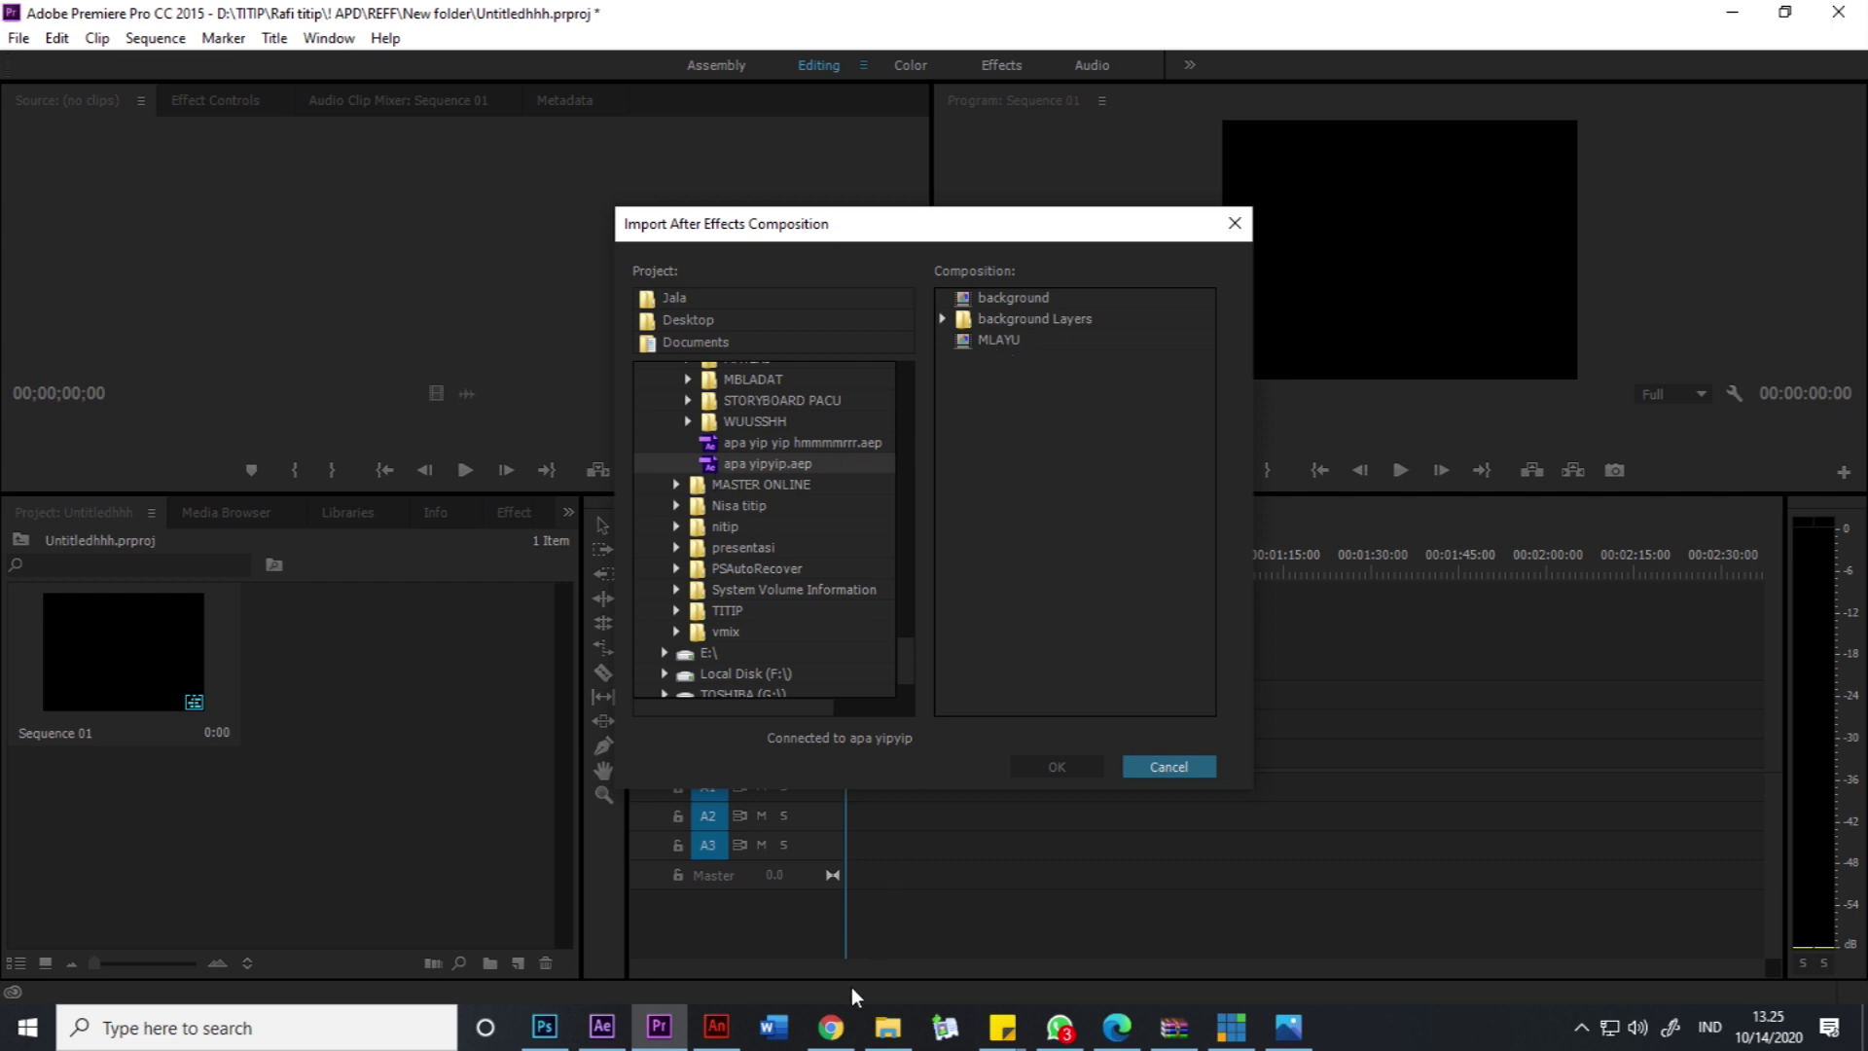
click(602, 1027)
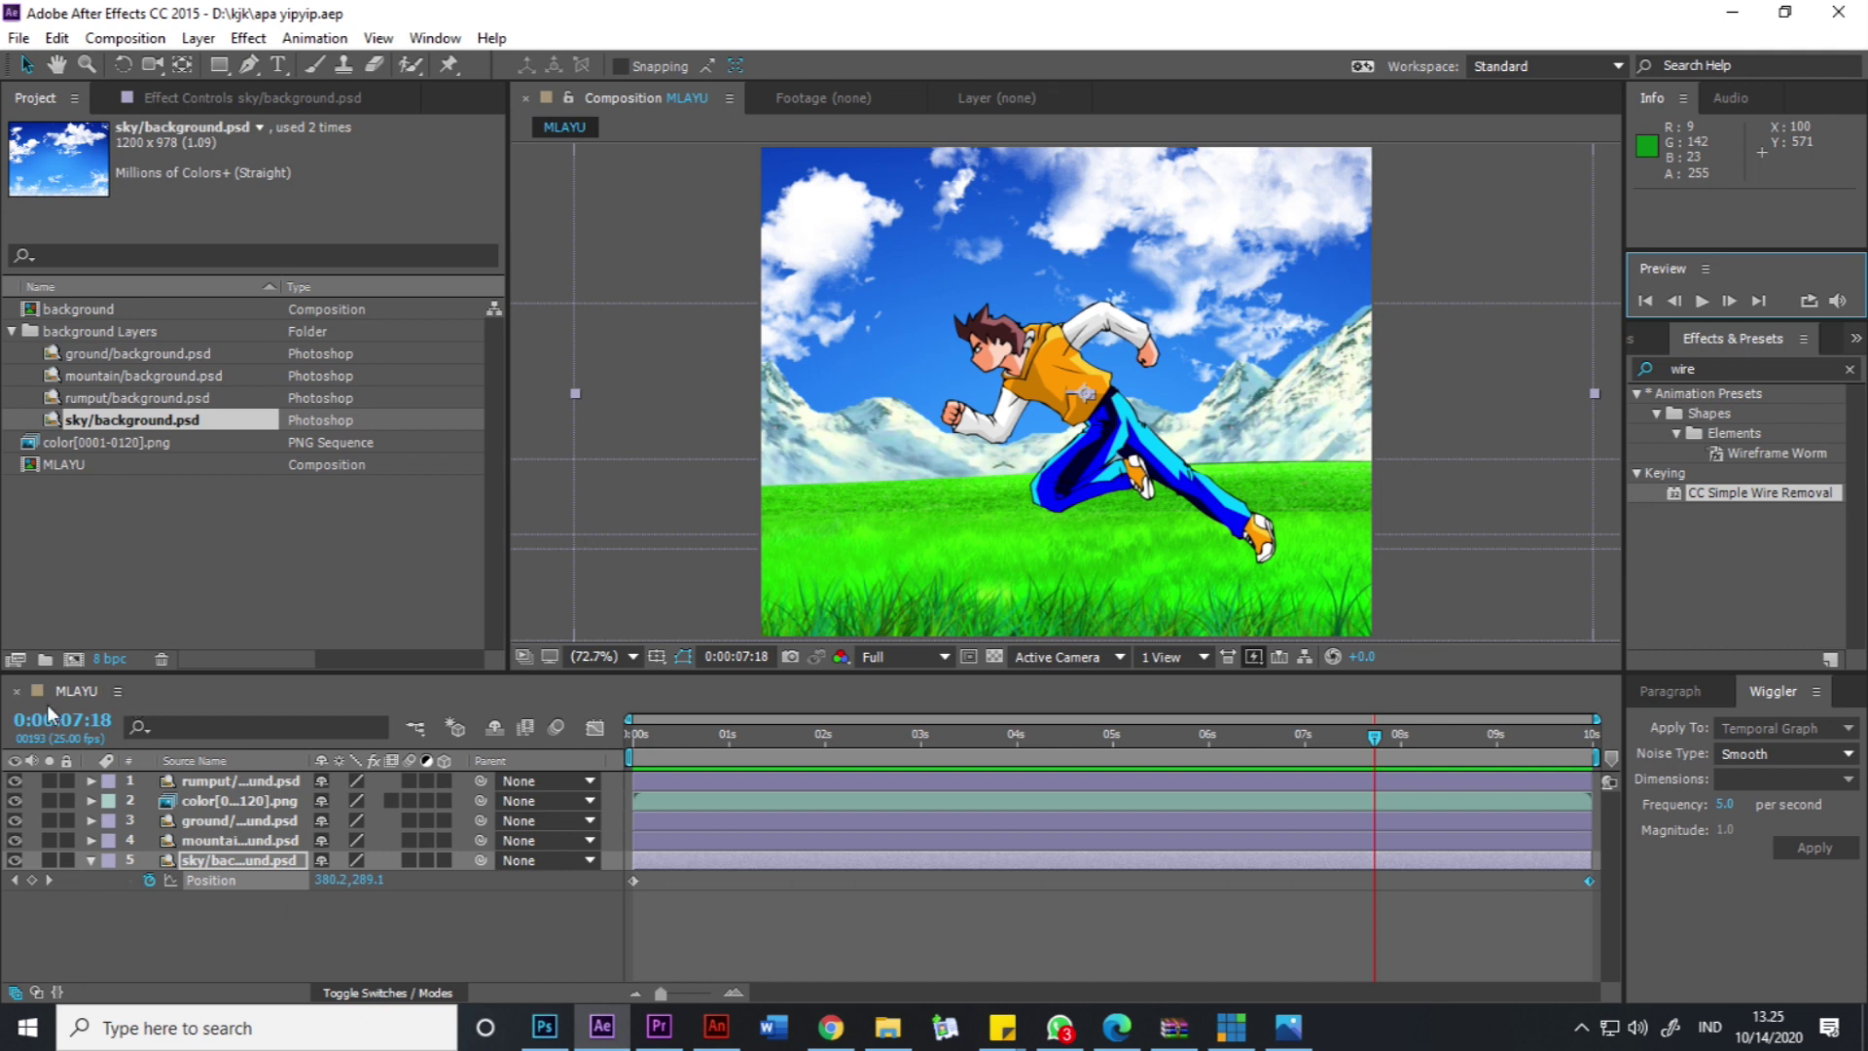
click(658, 1027)
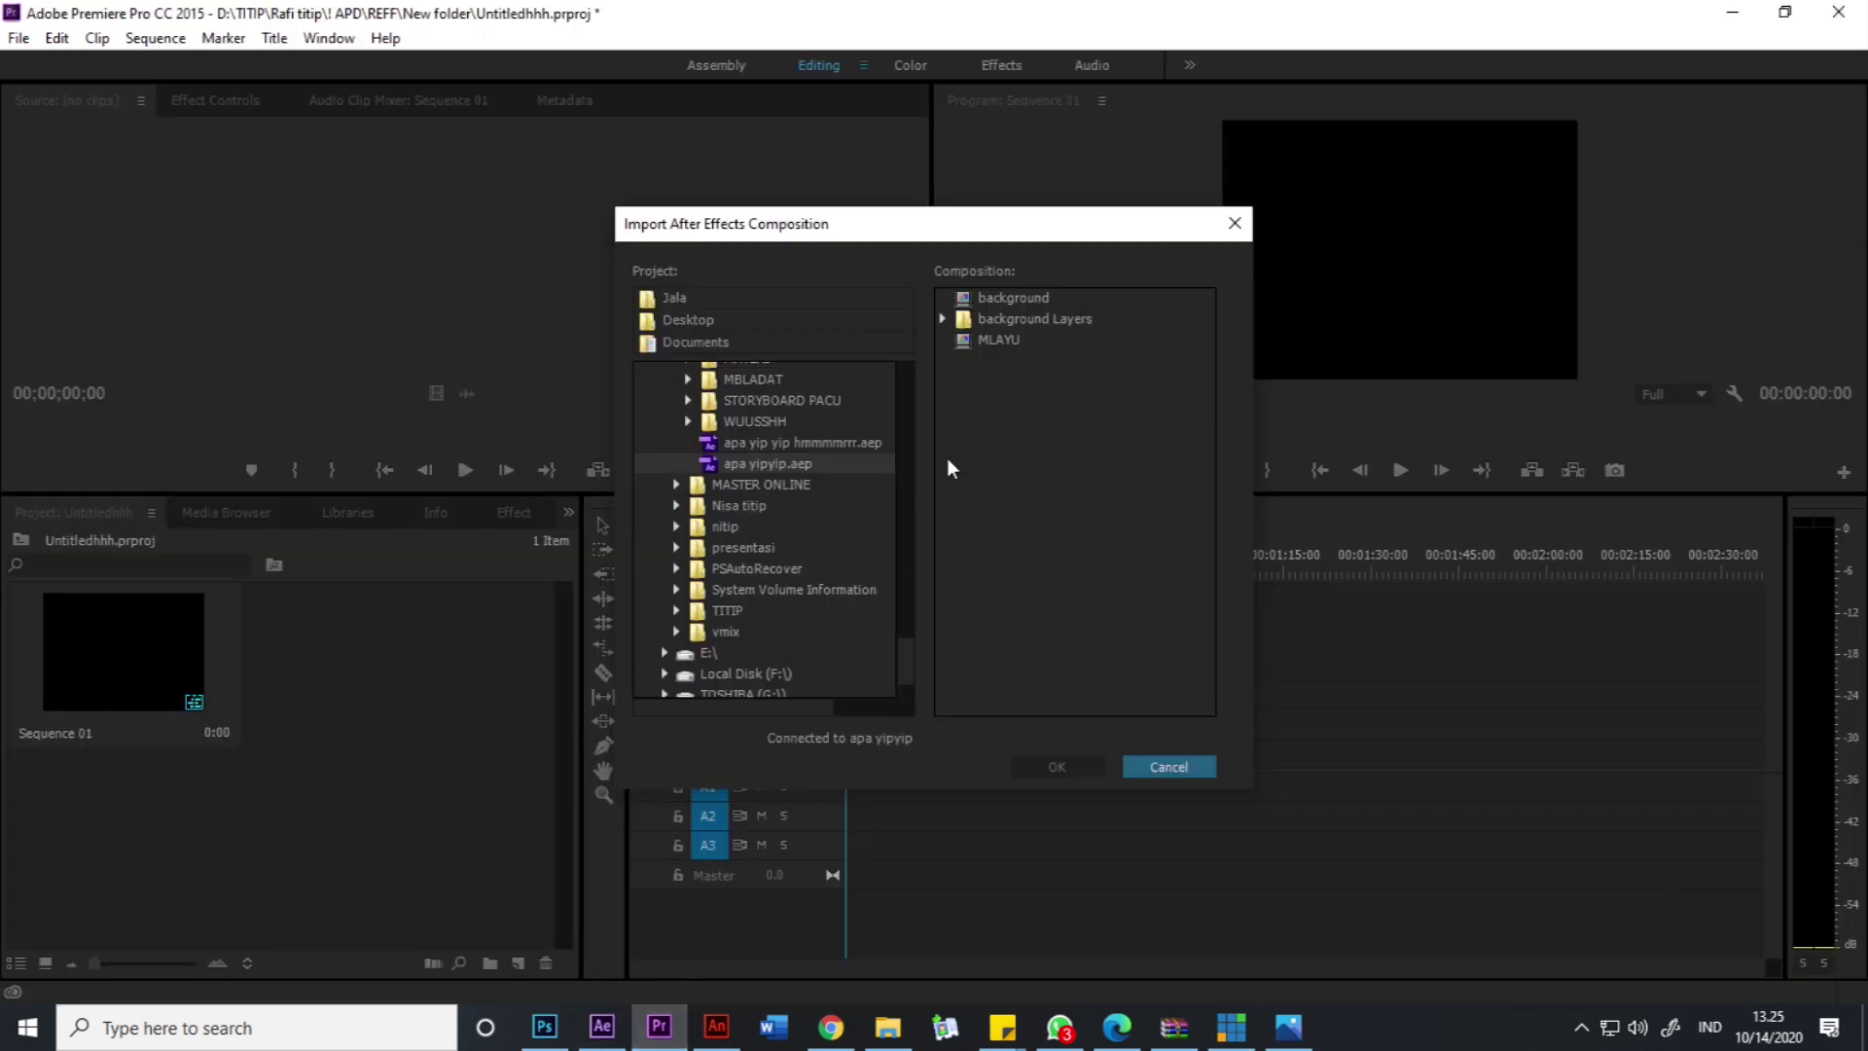
click(976, 341)
click(1061, 771)
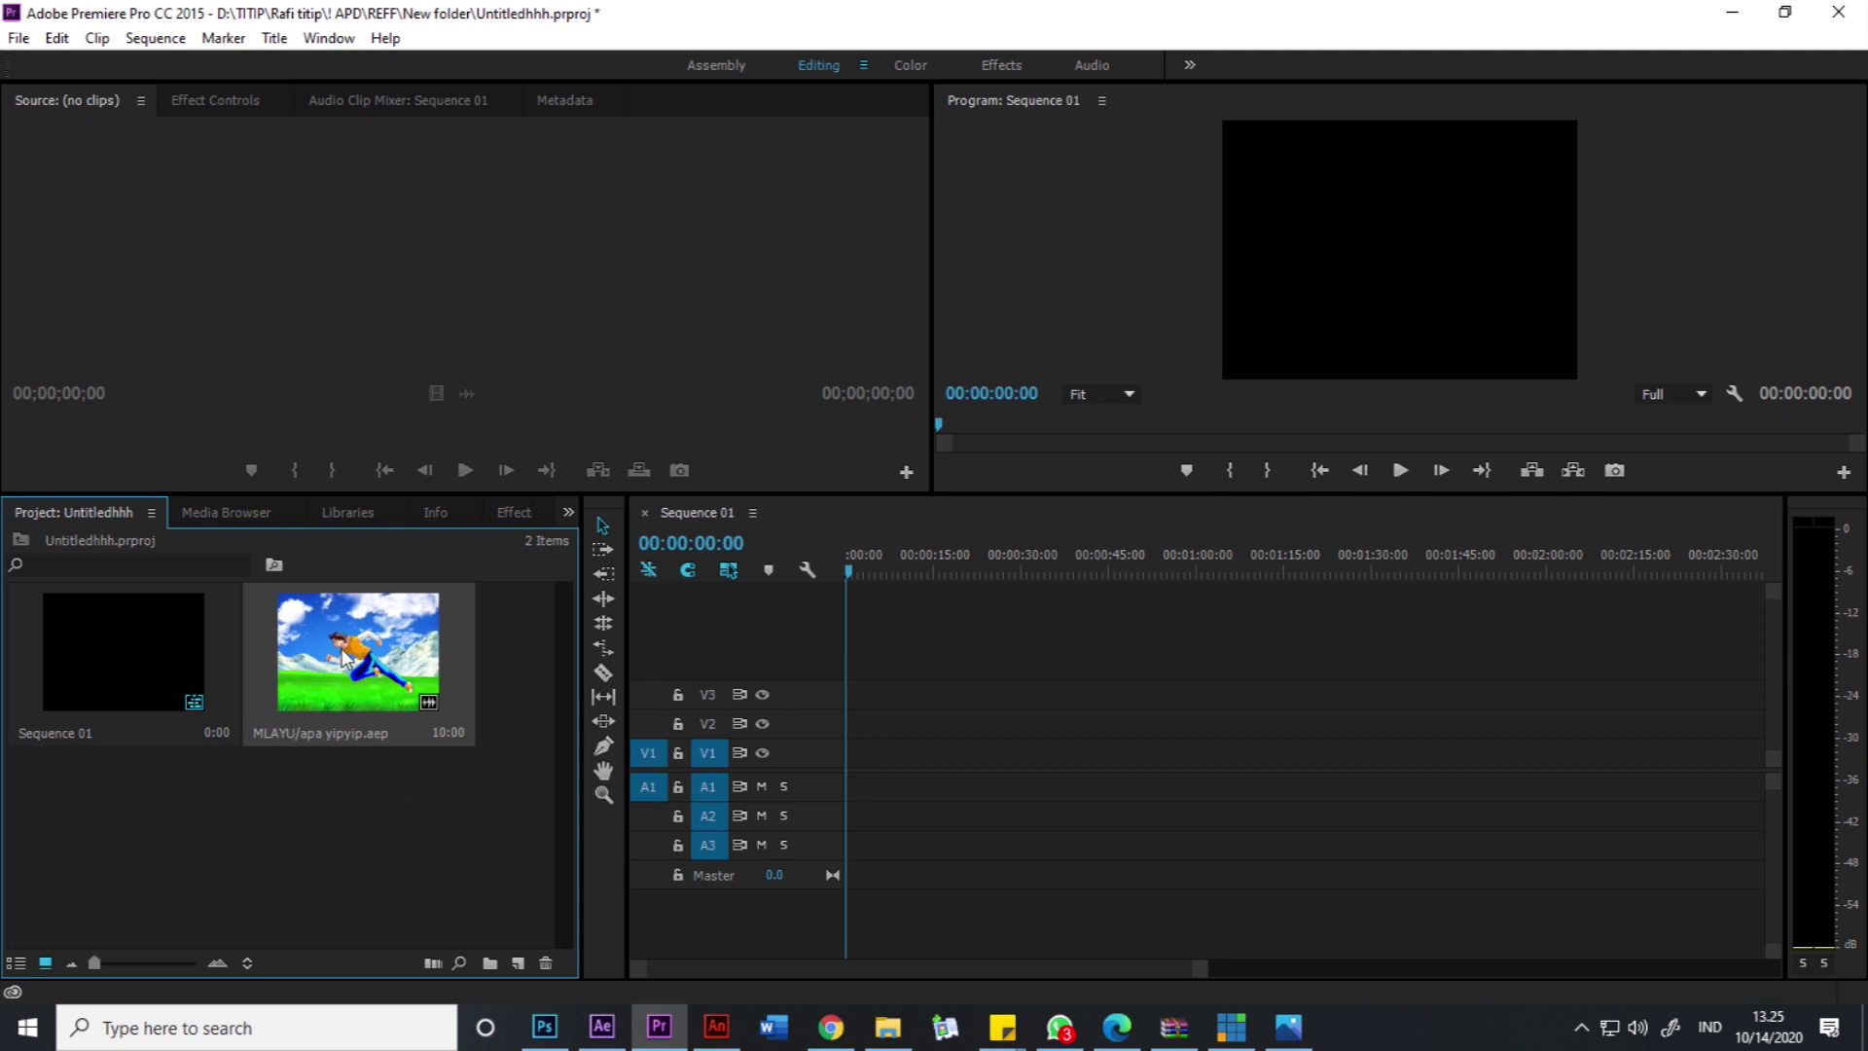
Place the MLAYU clip at the start of track V1, keeping the existing sequence settings, and preview its playback.
drag(343, 646, 848, 754)
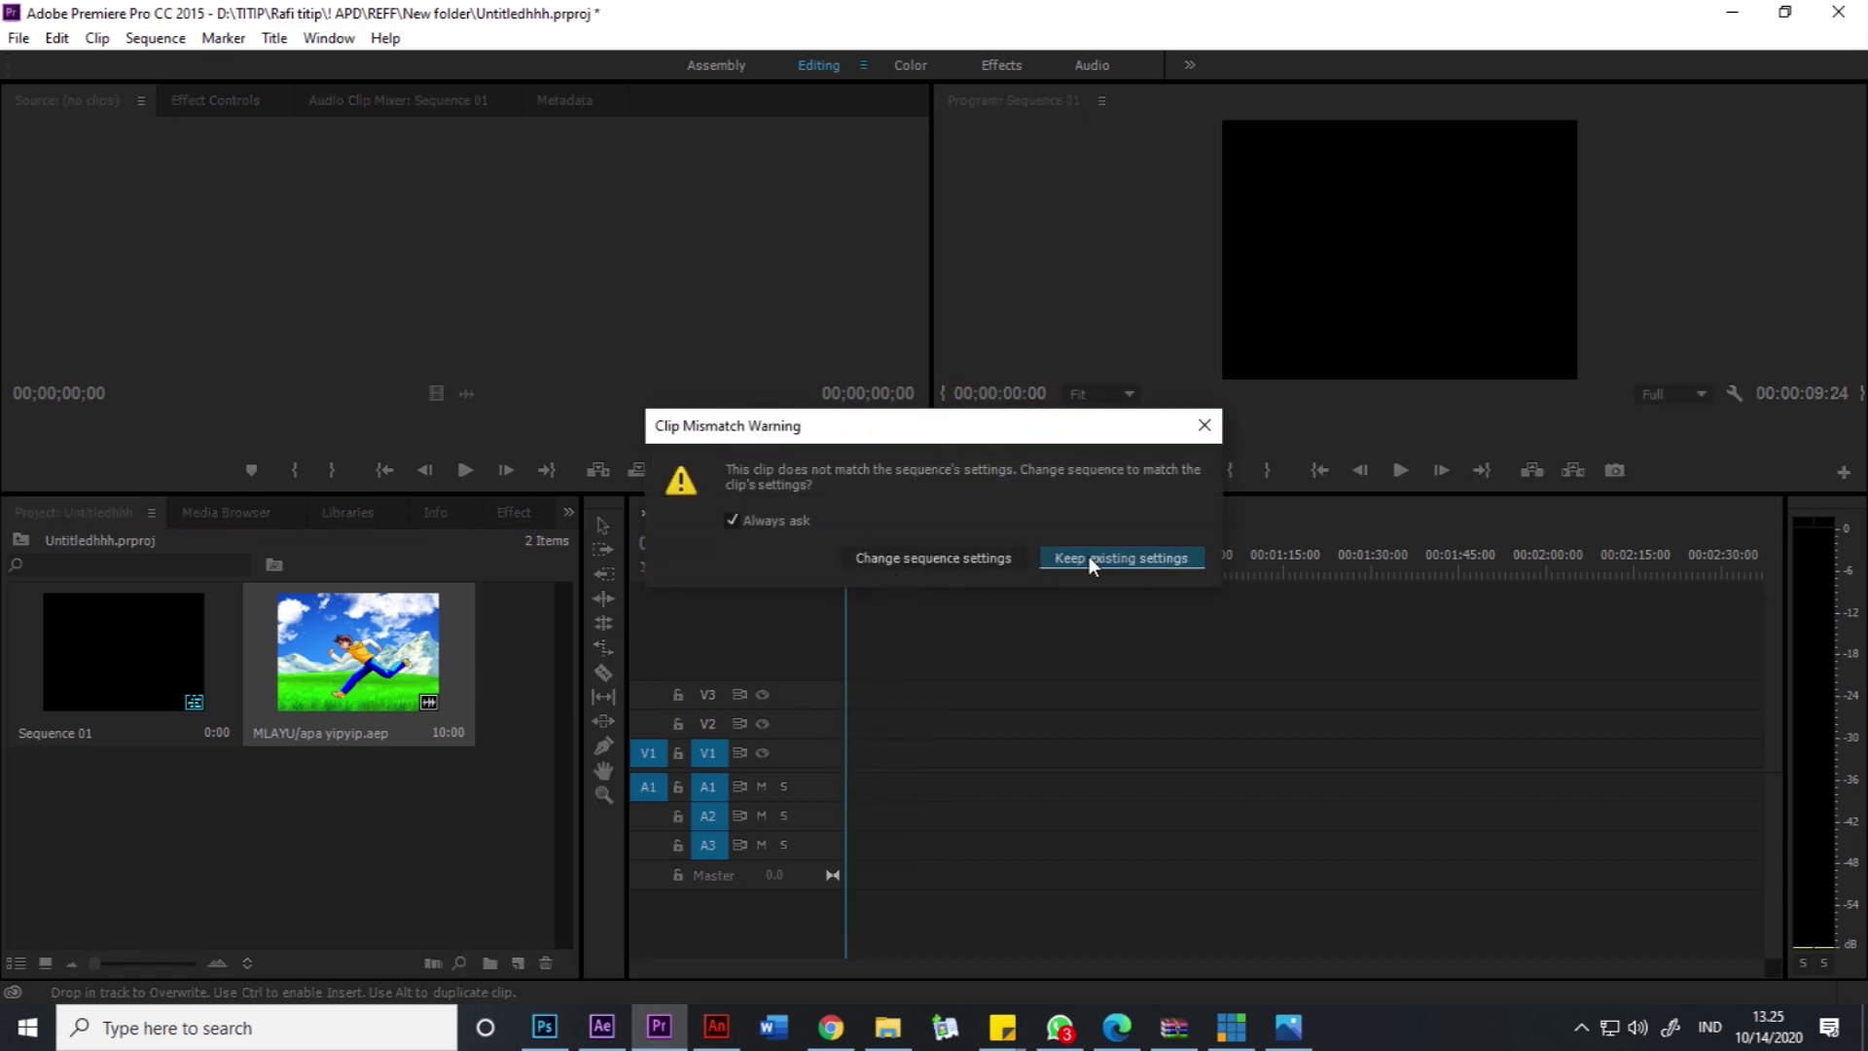
click(1118, 556)
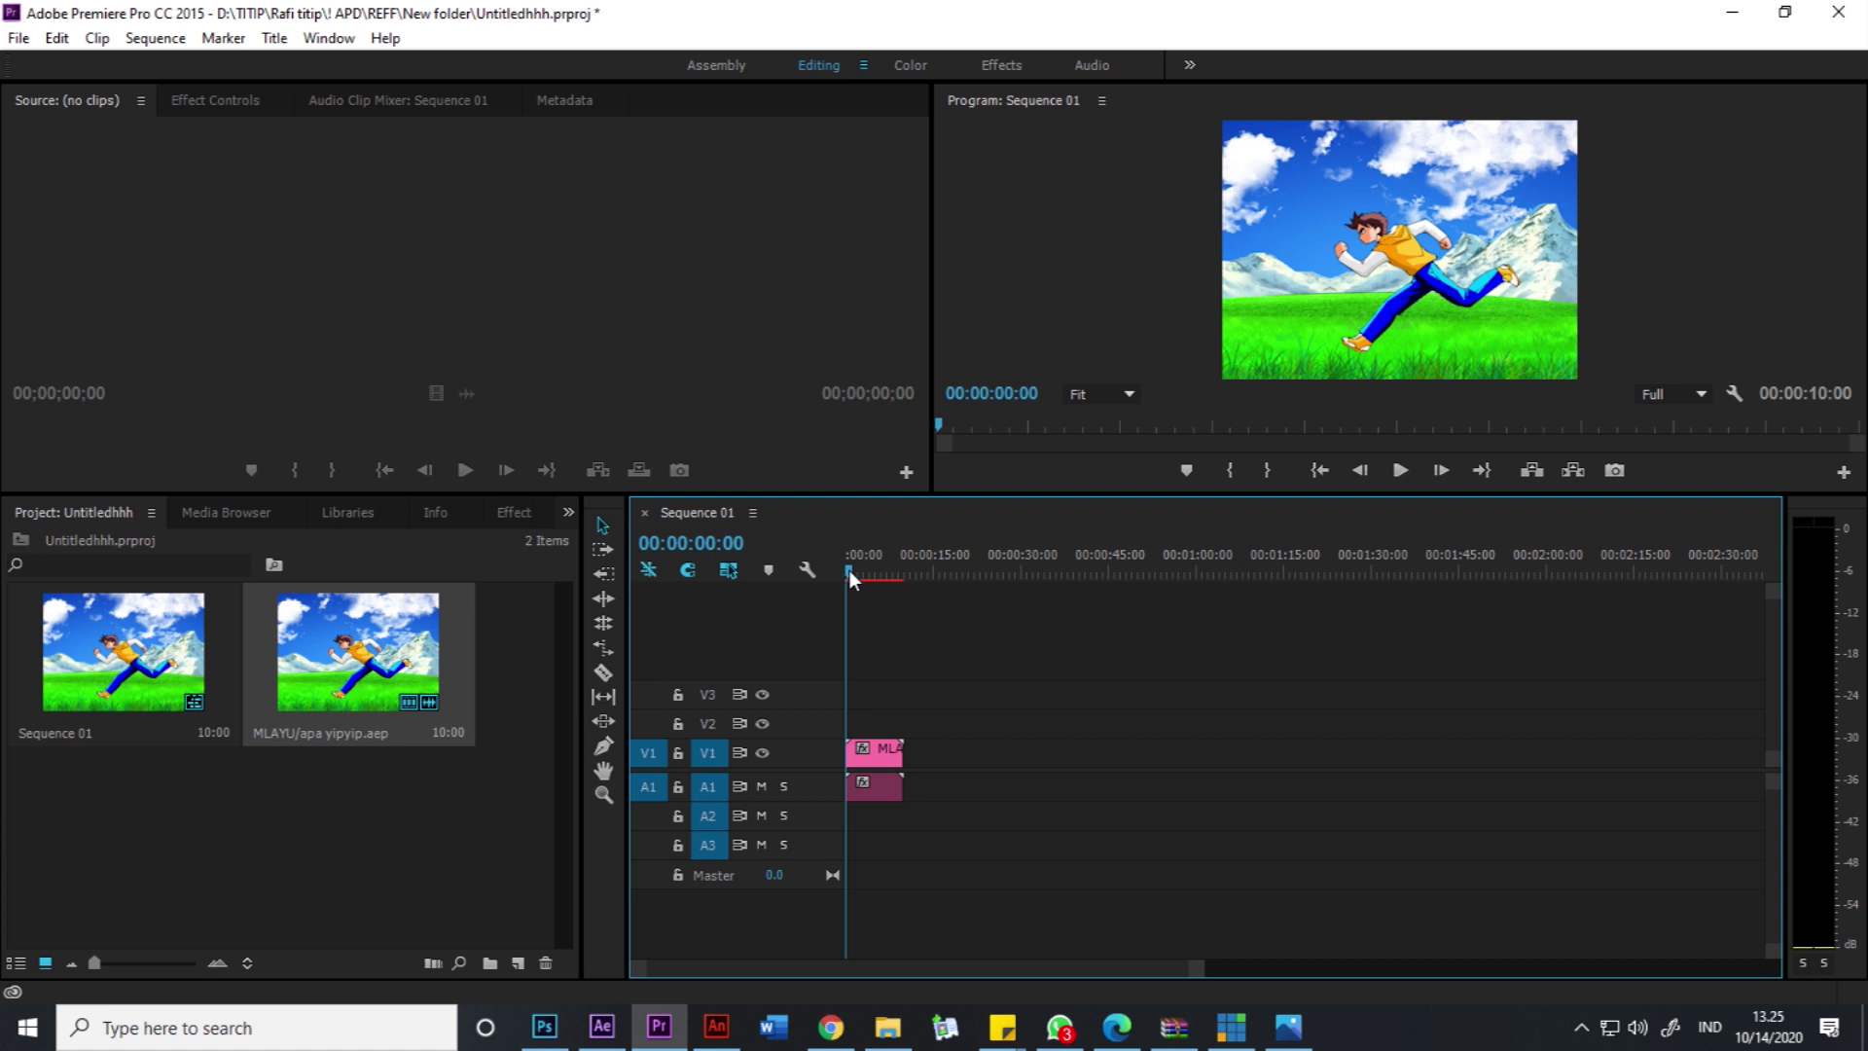
mouse_move(857, 564)
mouse_down()
mouse_move(879, 572)
mouse_move(849, 576)
mouse_up()
click(1391, 477)
click(1389, 477)
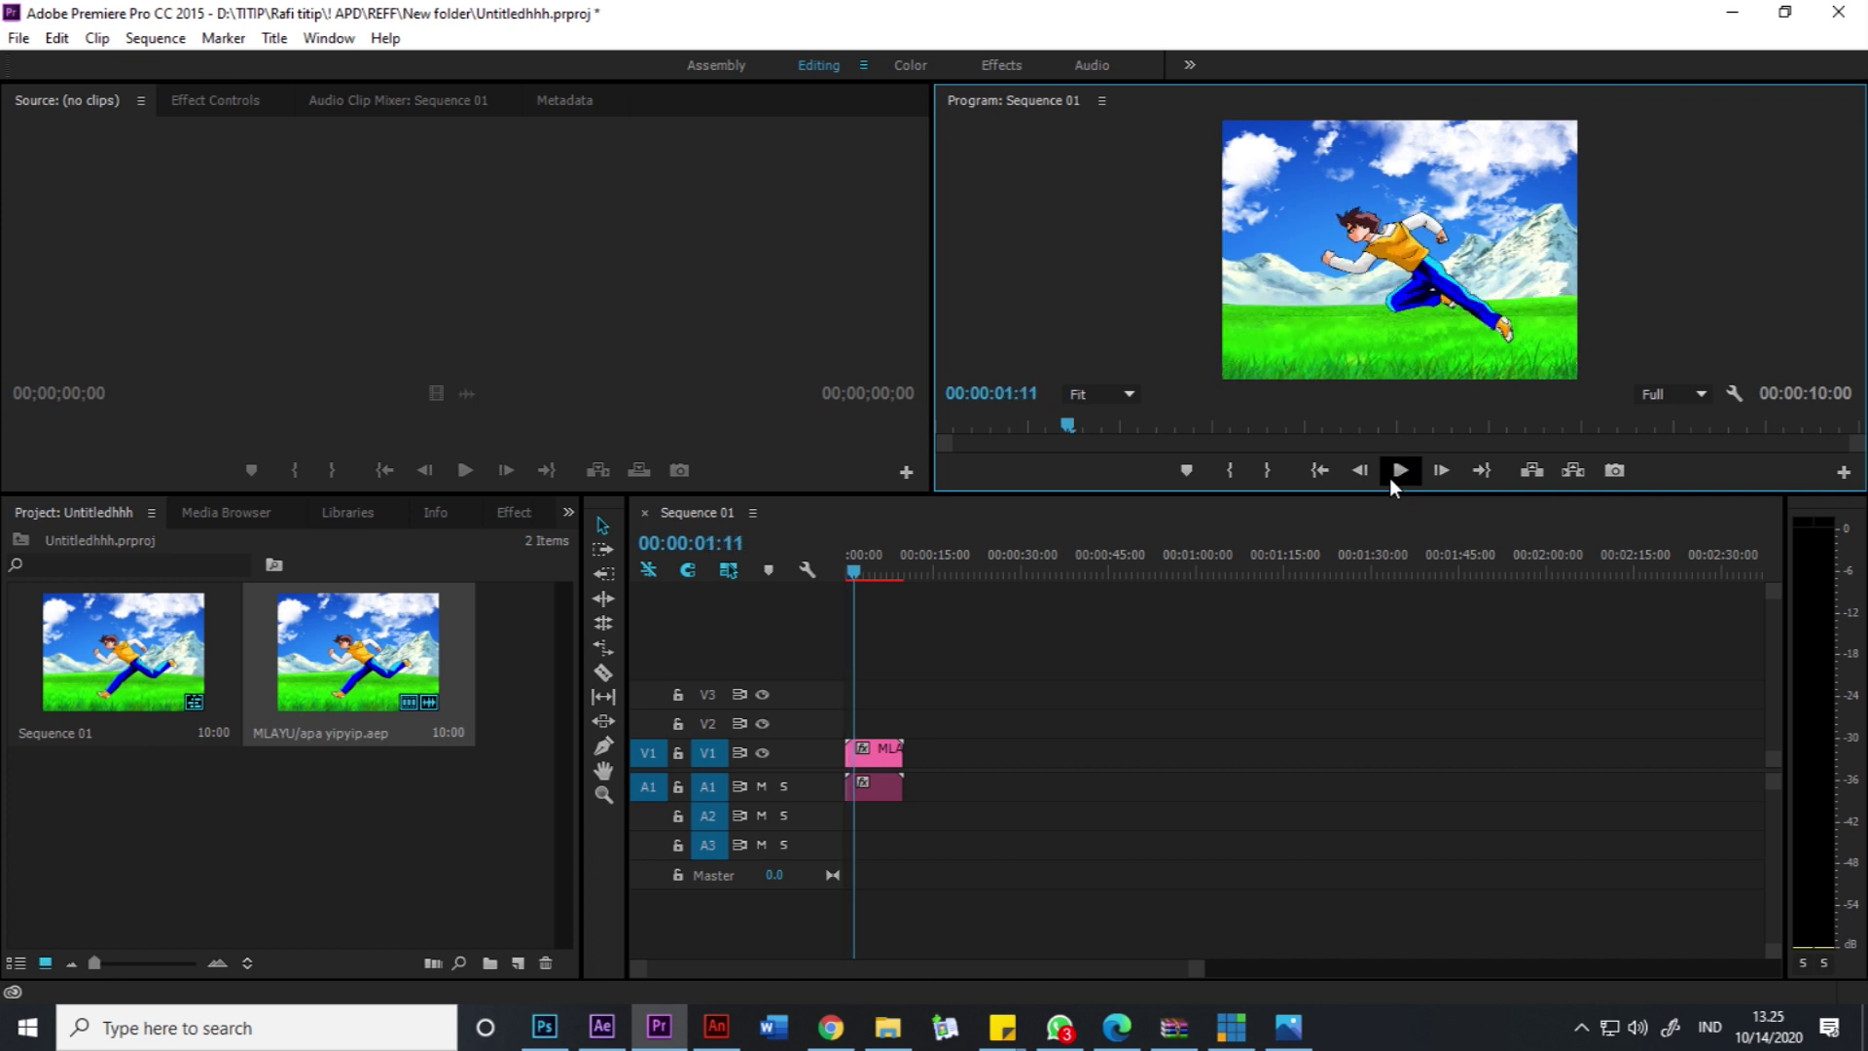
click(864, 570)
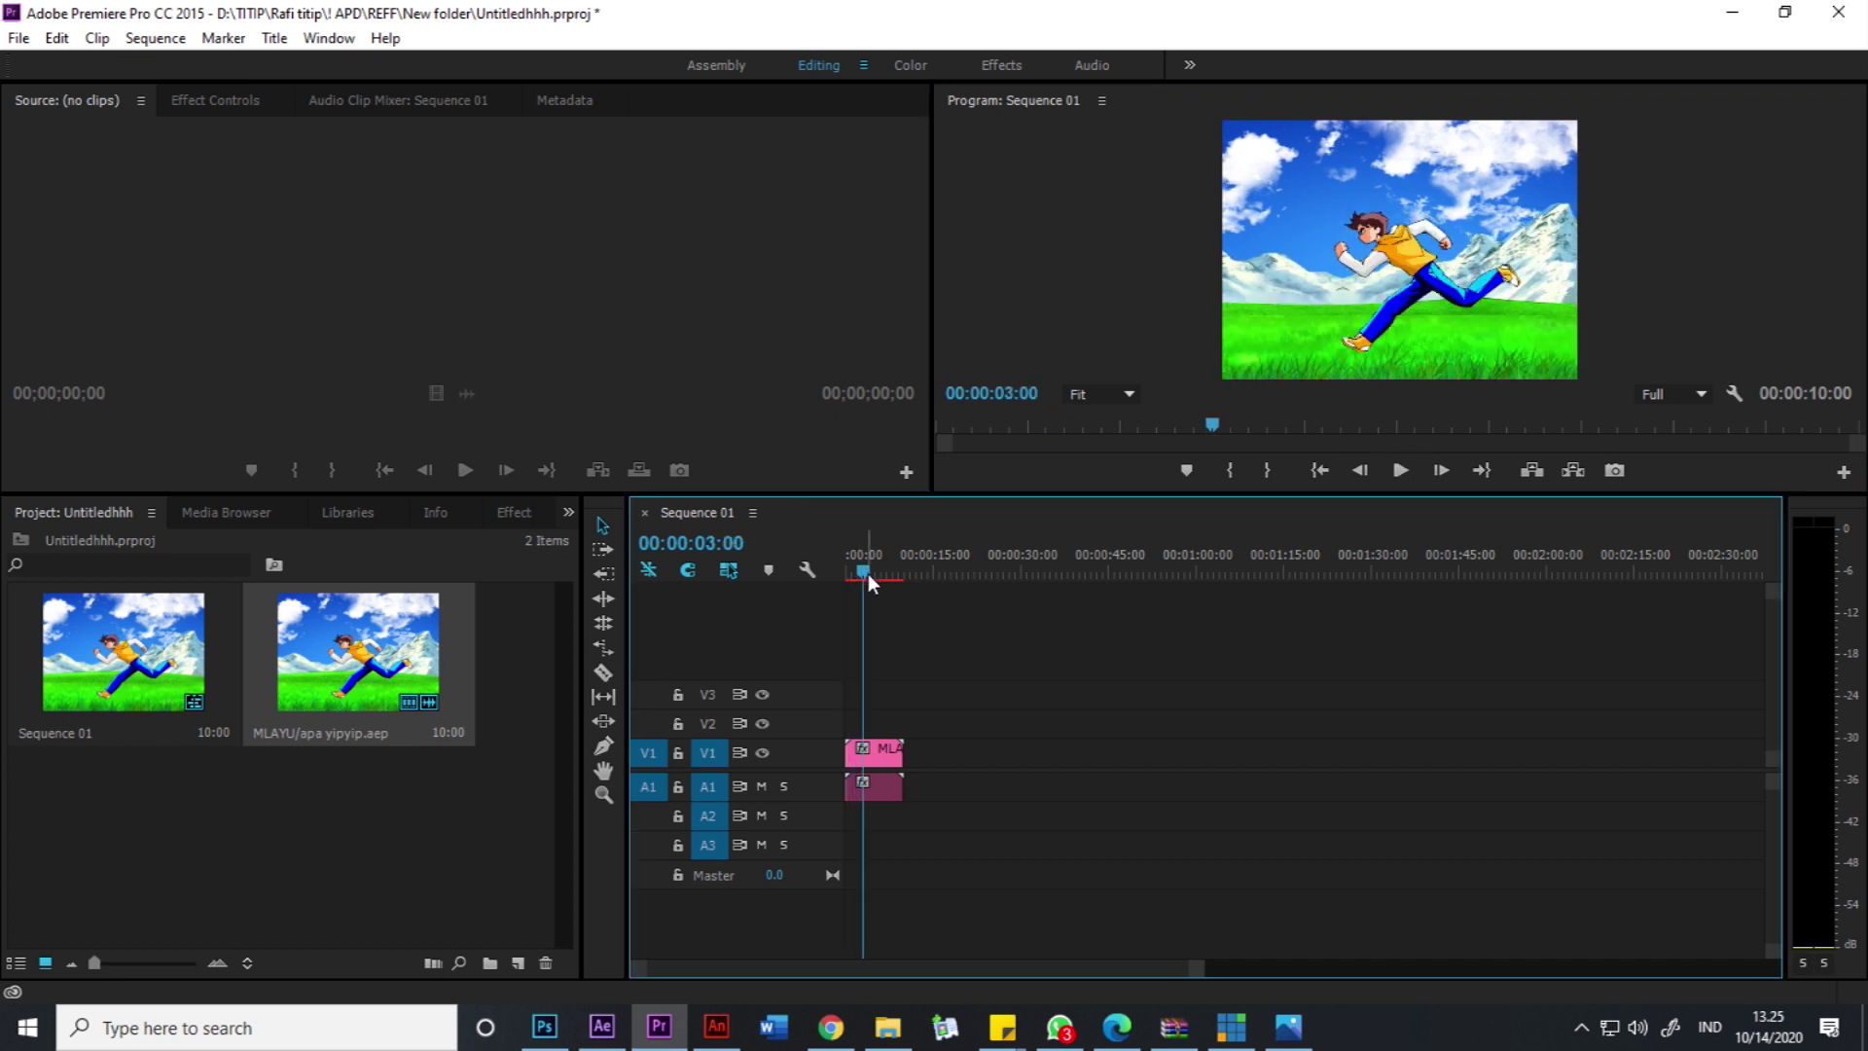
Switch to After Effects, delete the sky/background.psd layer from the MLAYU composition and save the project.
click(601, 1029)
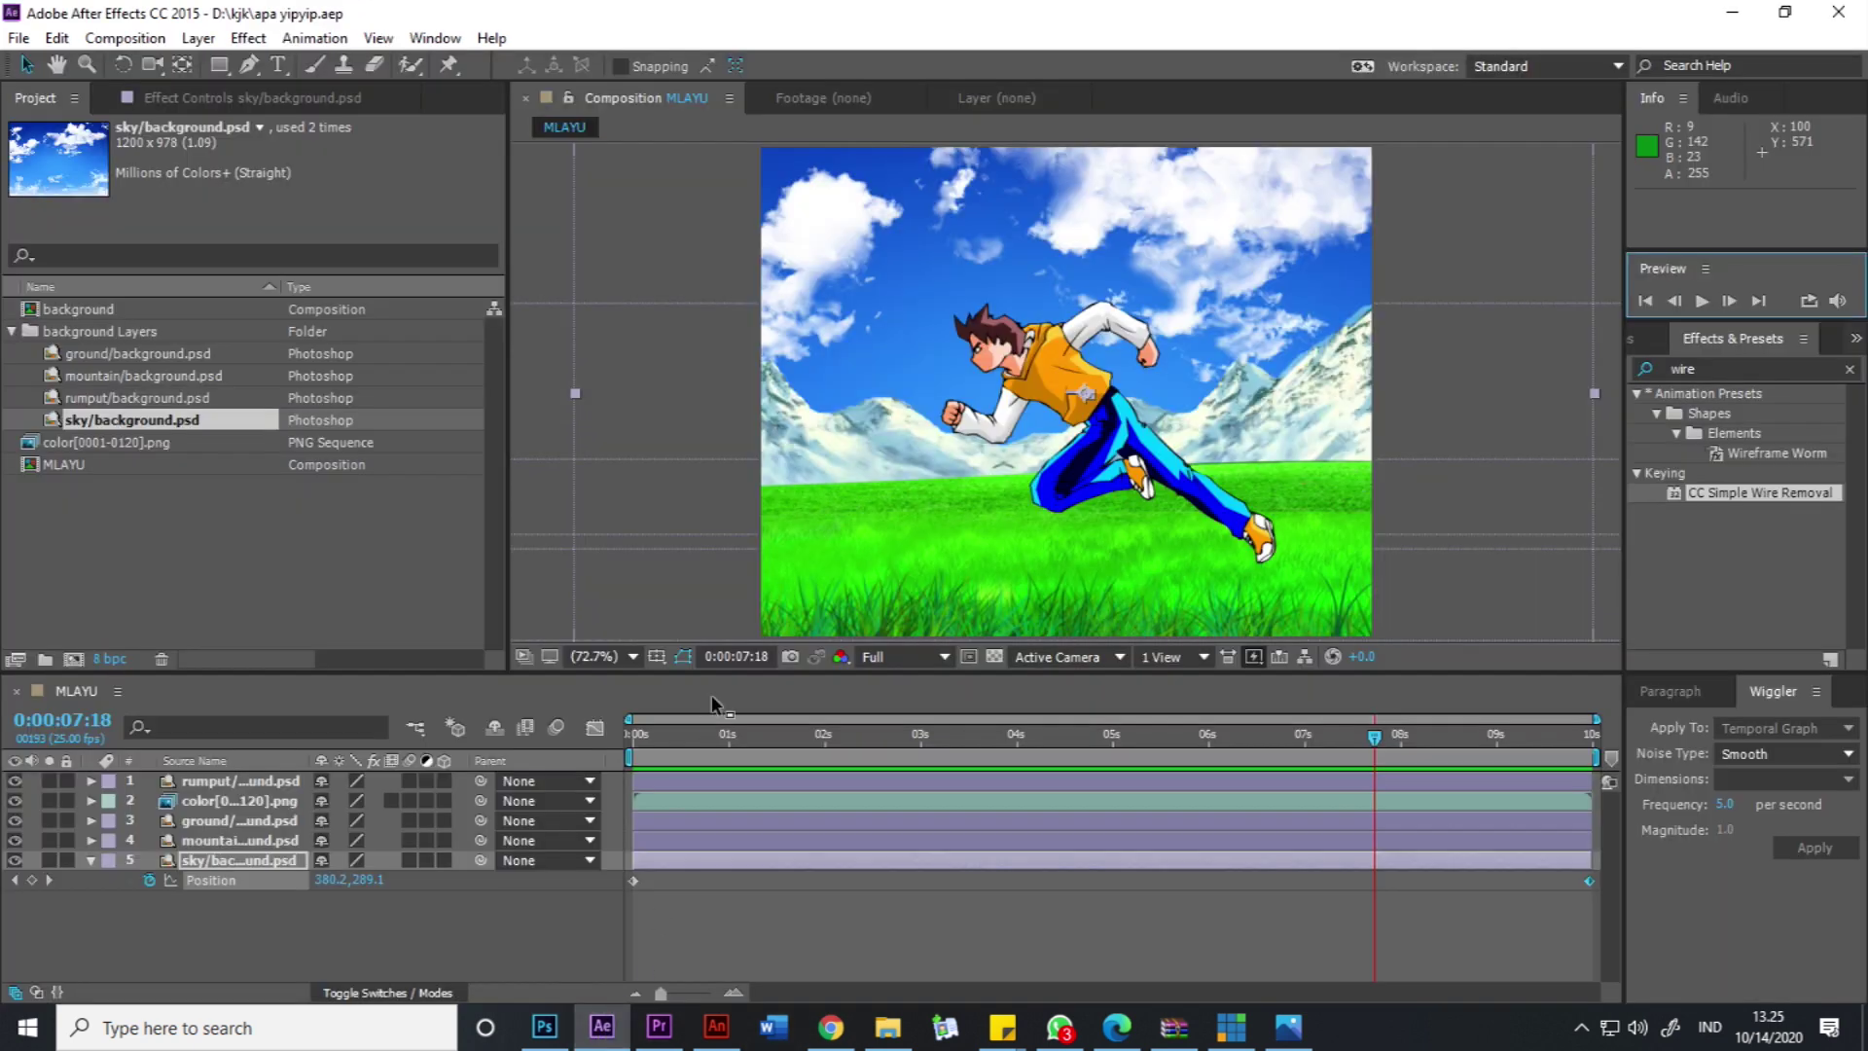
click(295, 897)
click(243, 861)
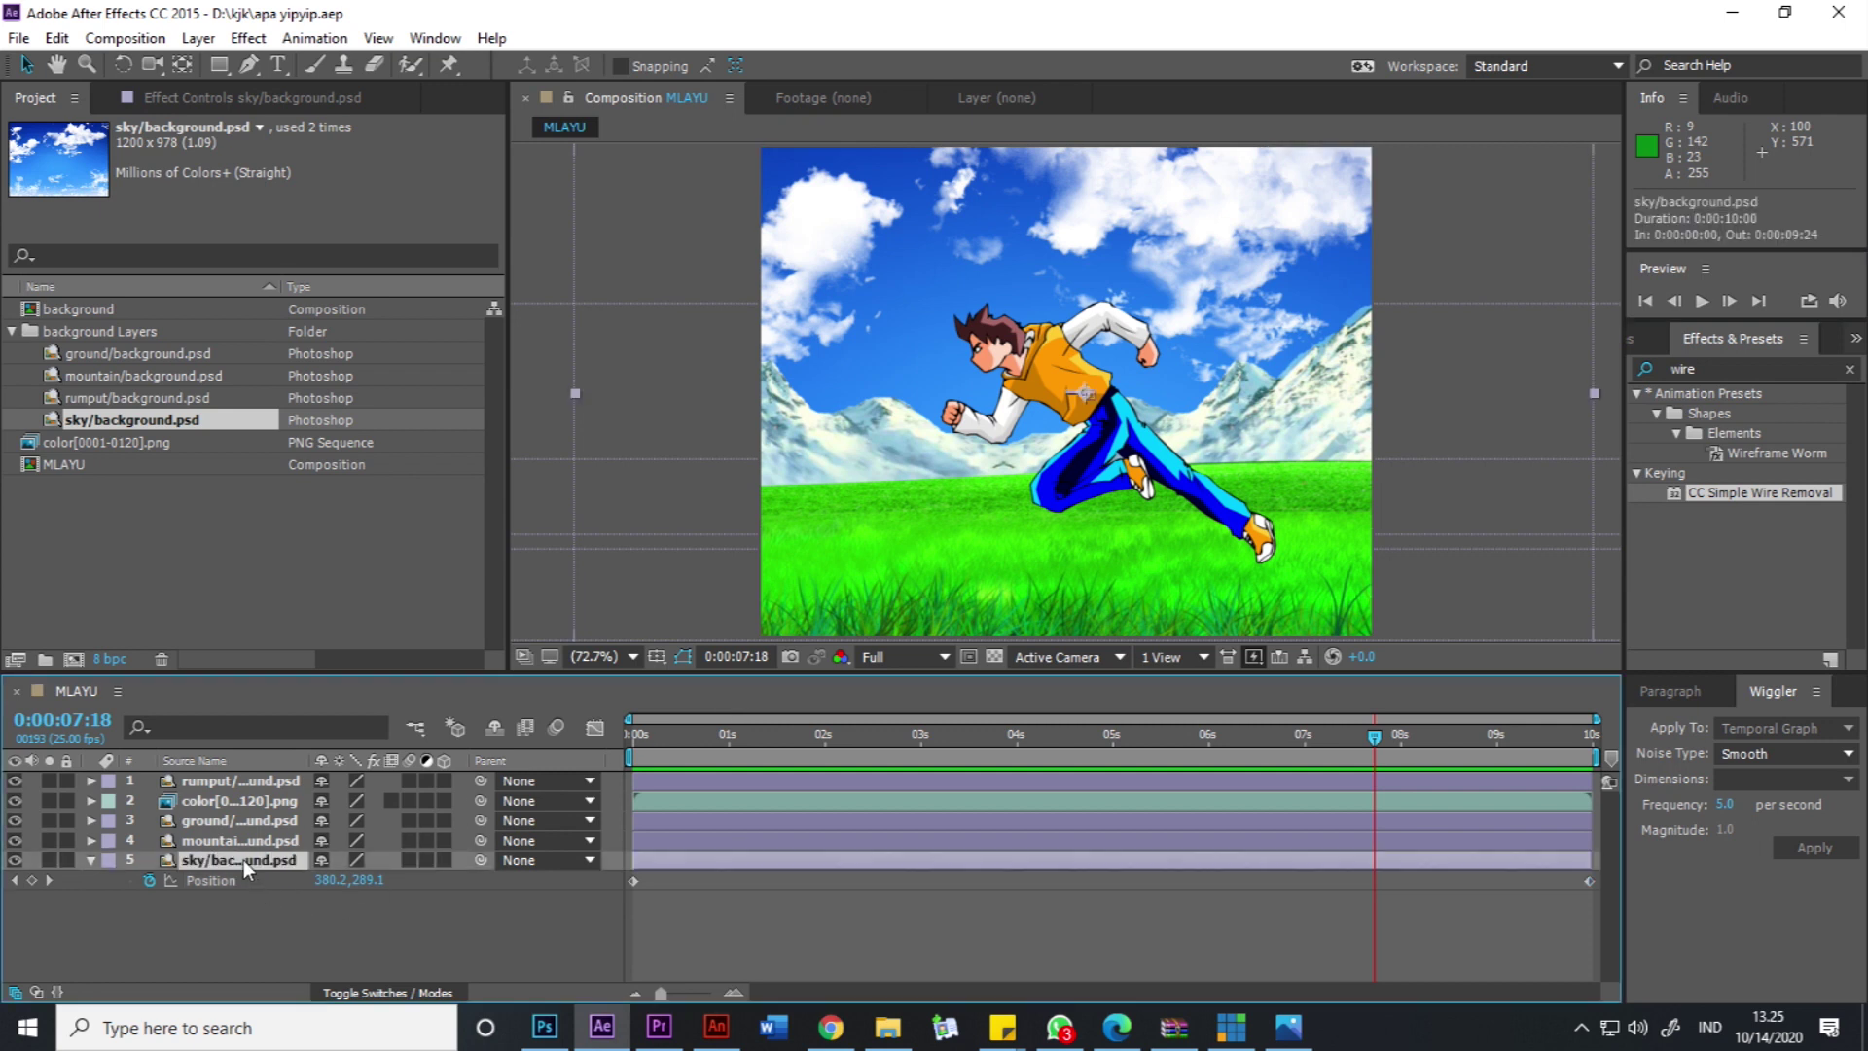
key(Delete)
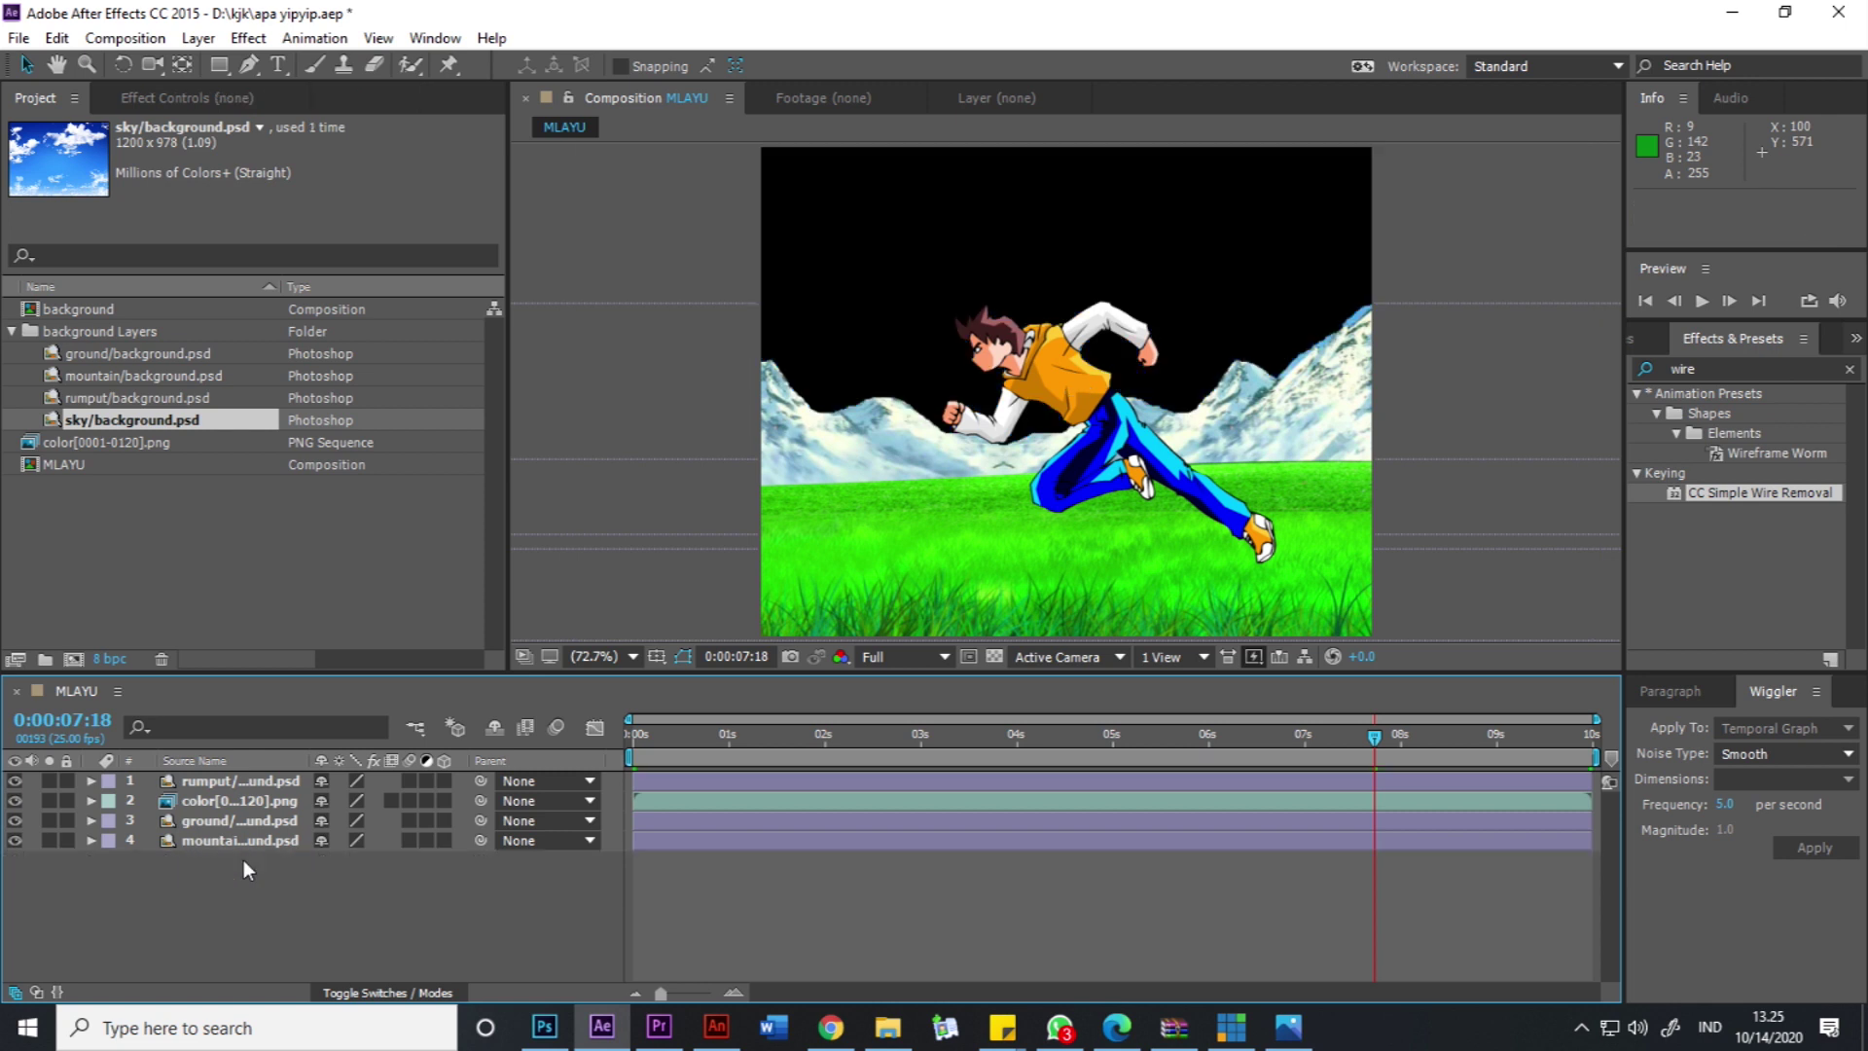
key(ctrl+s)
Switch to Premiere Pro and compare the linked MLAYU clip with its After Effects composition.
click(659, 1028)
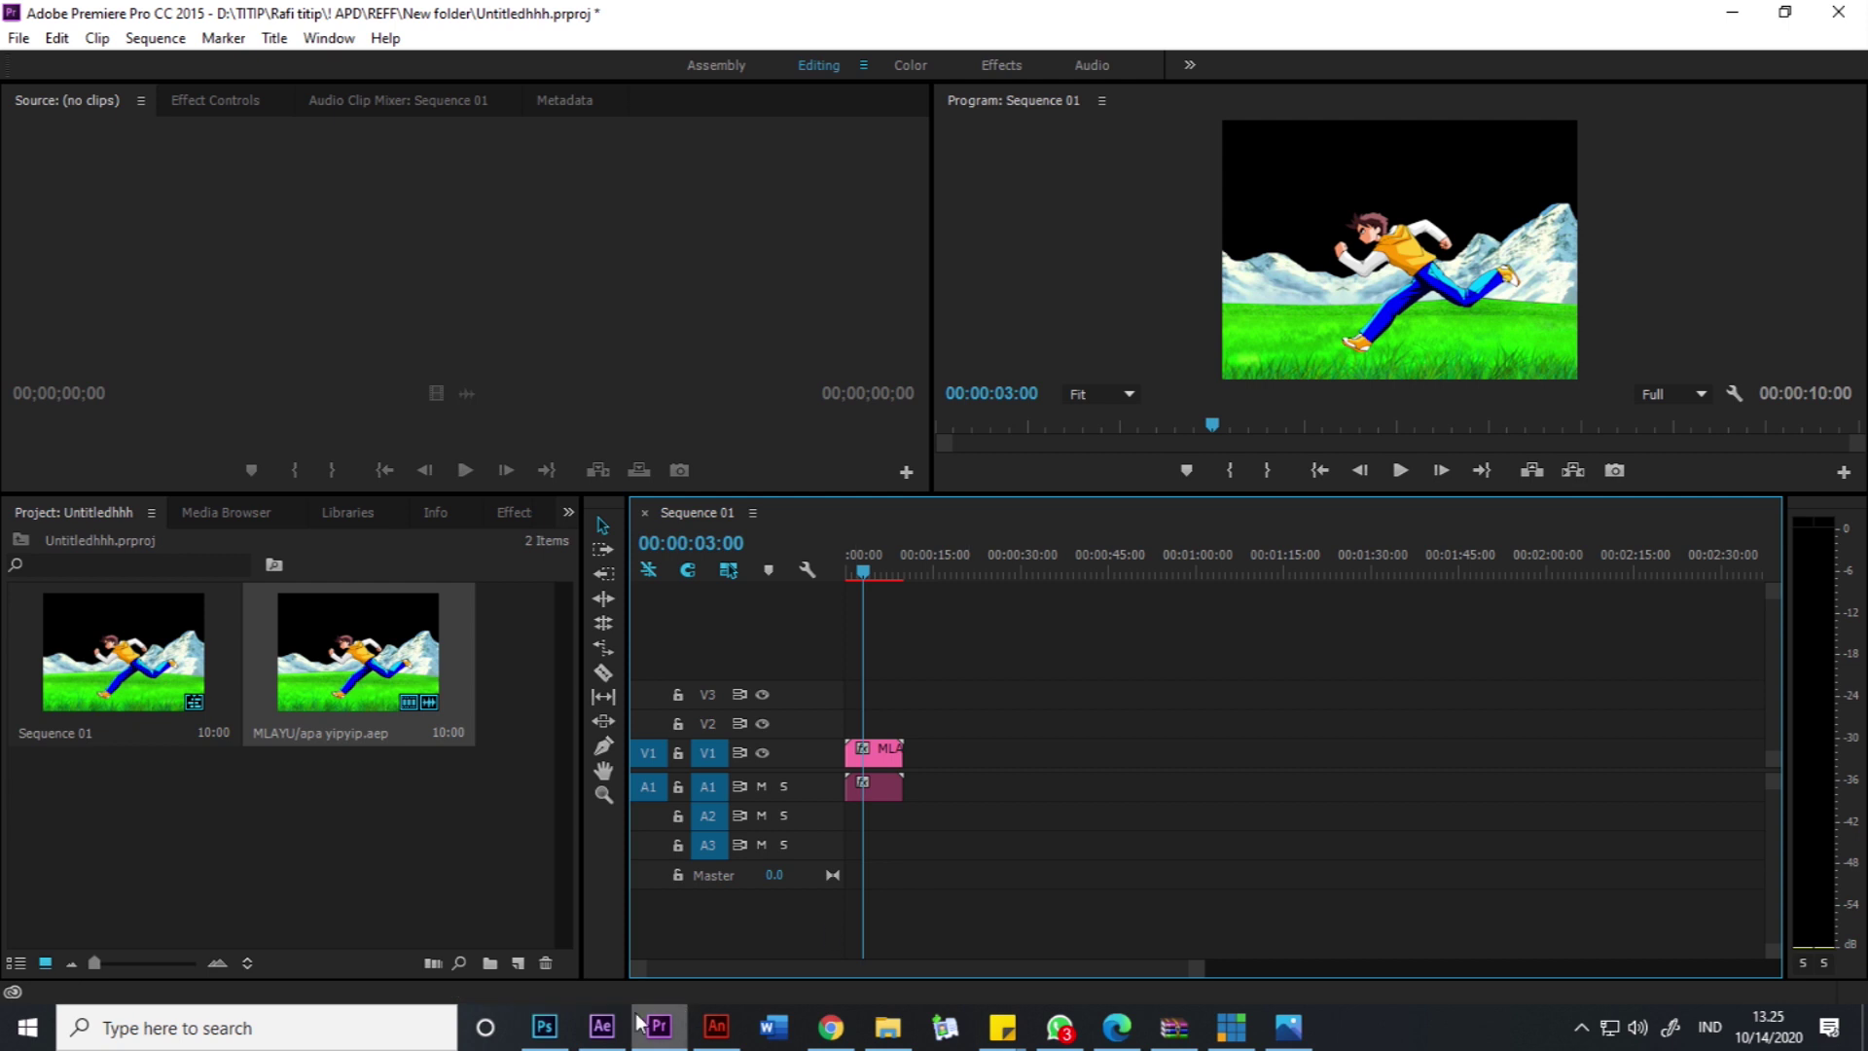
click(603, 1027)
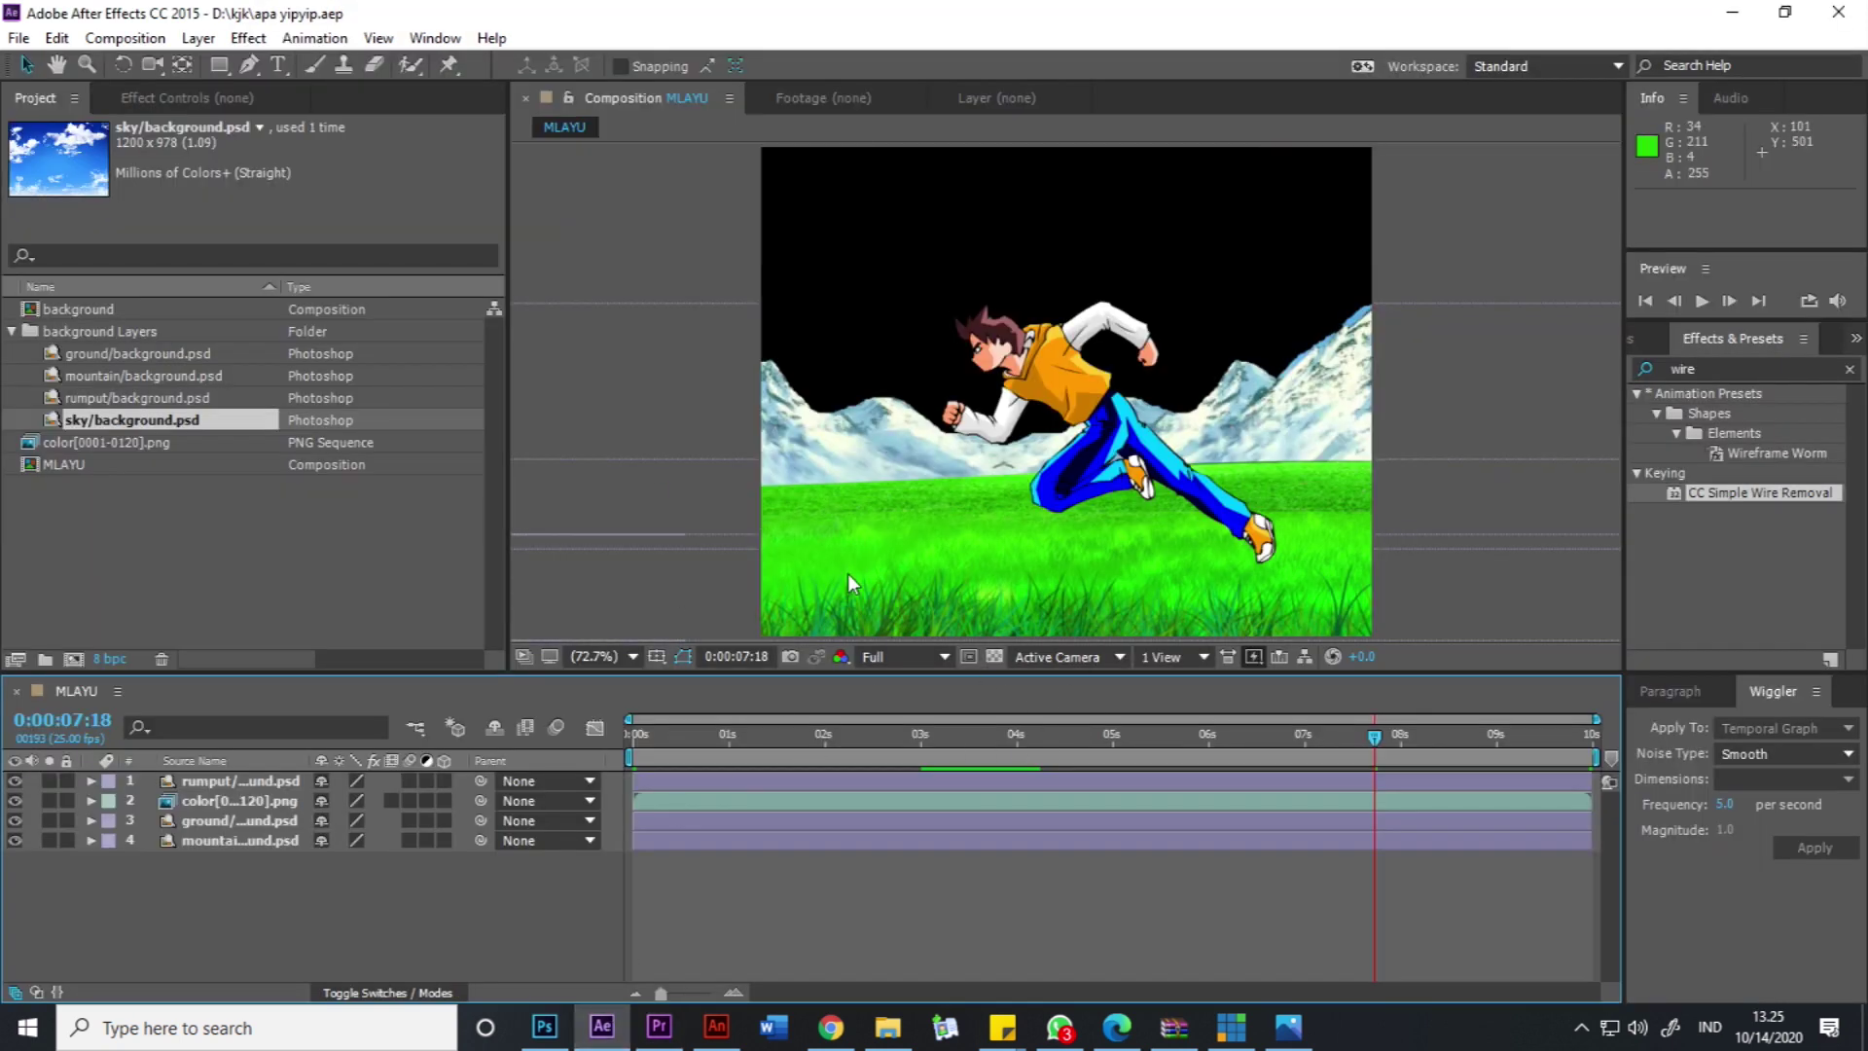
click(659, 1028)
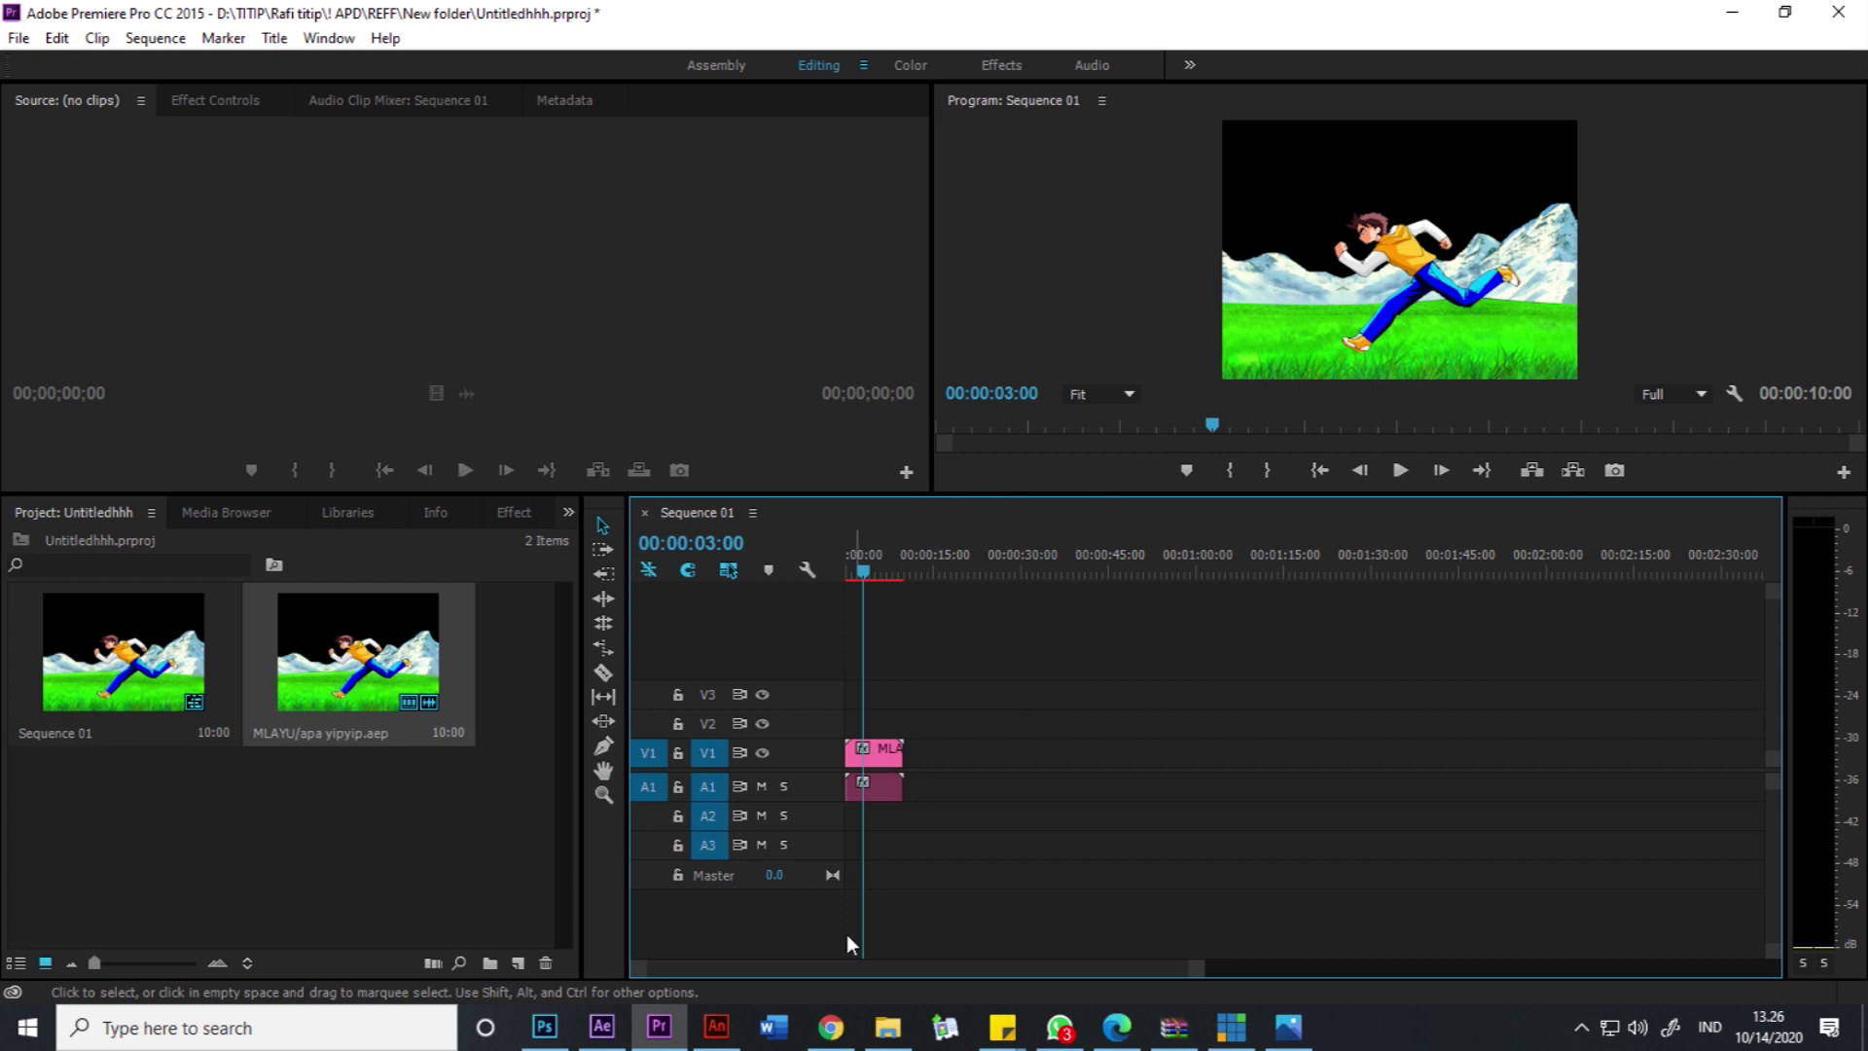
Switch to After Effects, add sky/background.psd back as MLAYU's lowest layer, save the project, and return to Premiere Pro to check the clip.
mouse_move(611, 1029)
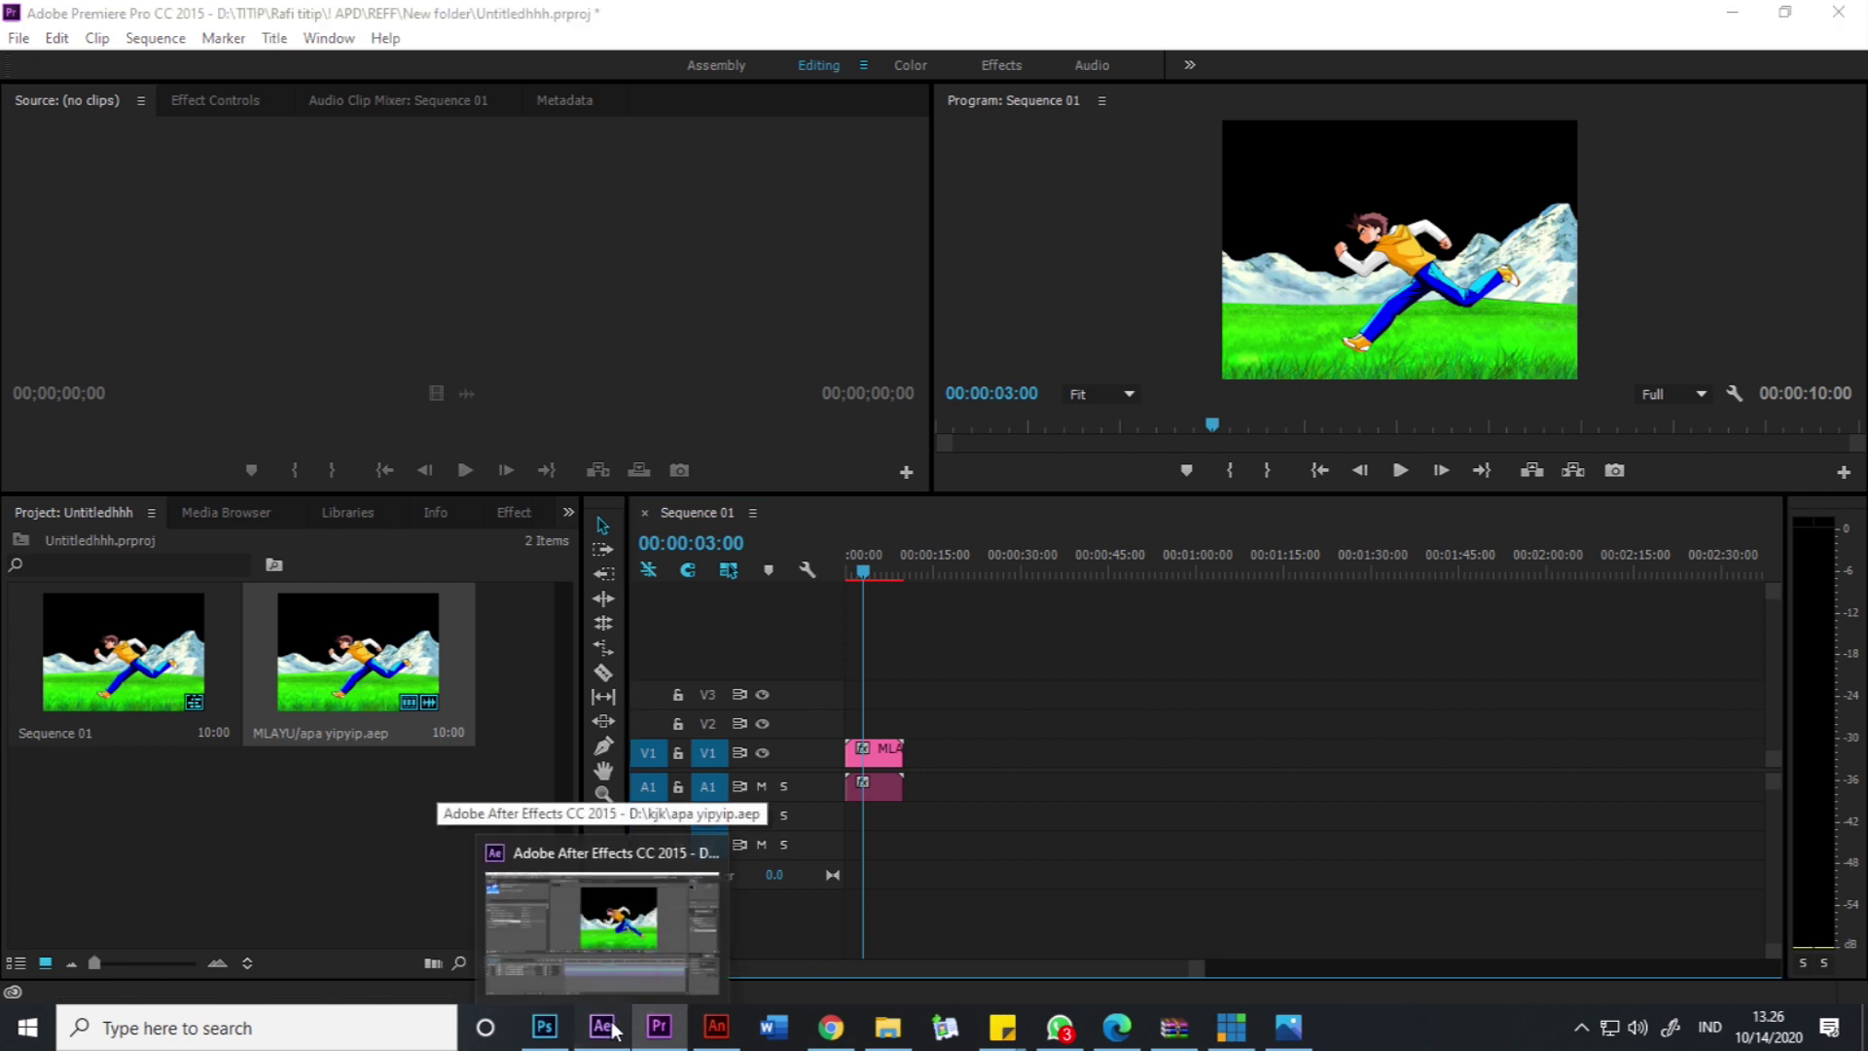
click(594, 905)
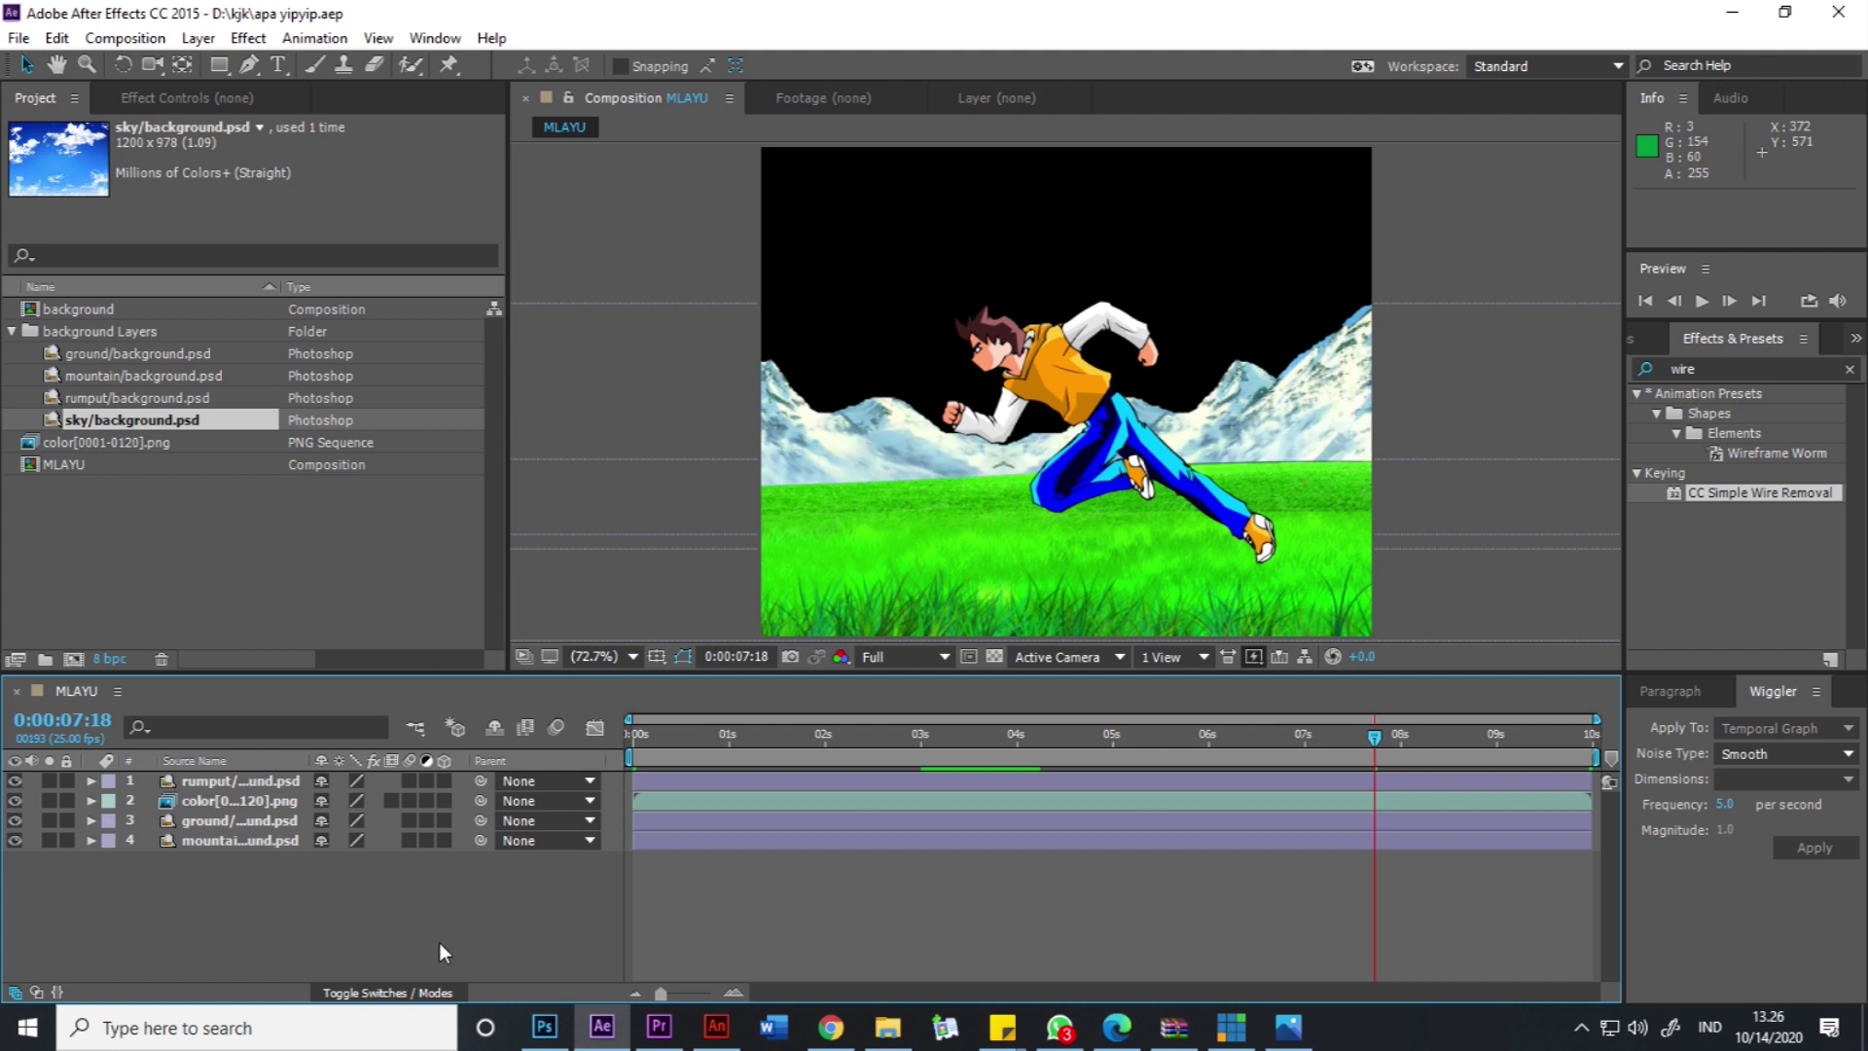
key(ctrl+z)
drag(131, 419, 267, 932)
key(ctrl+s)
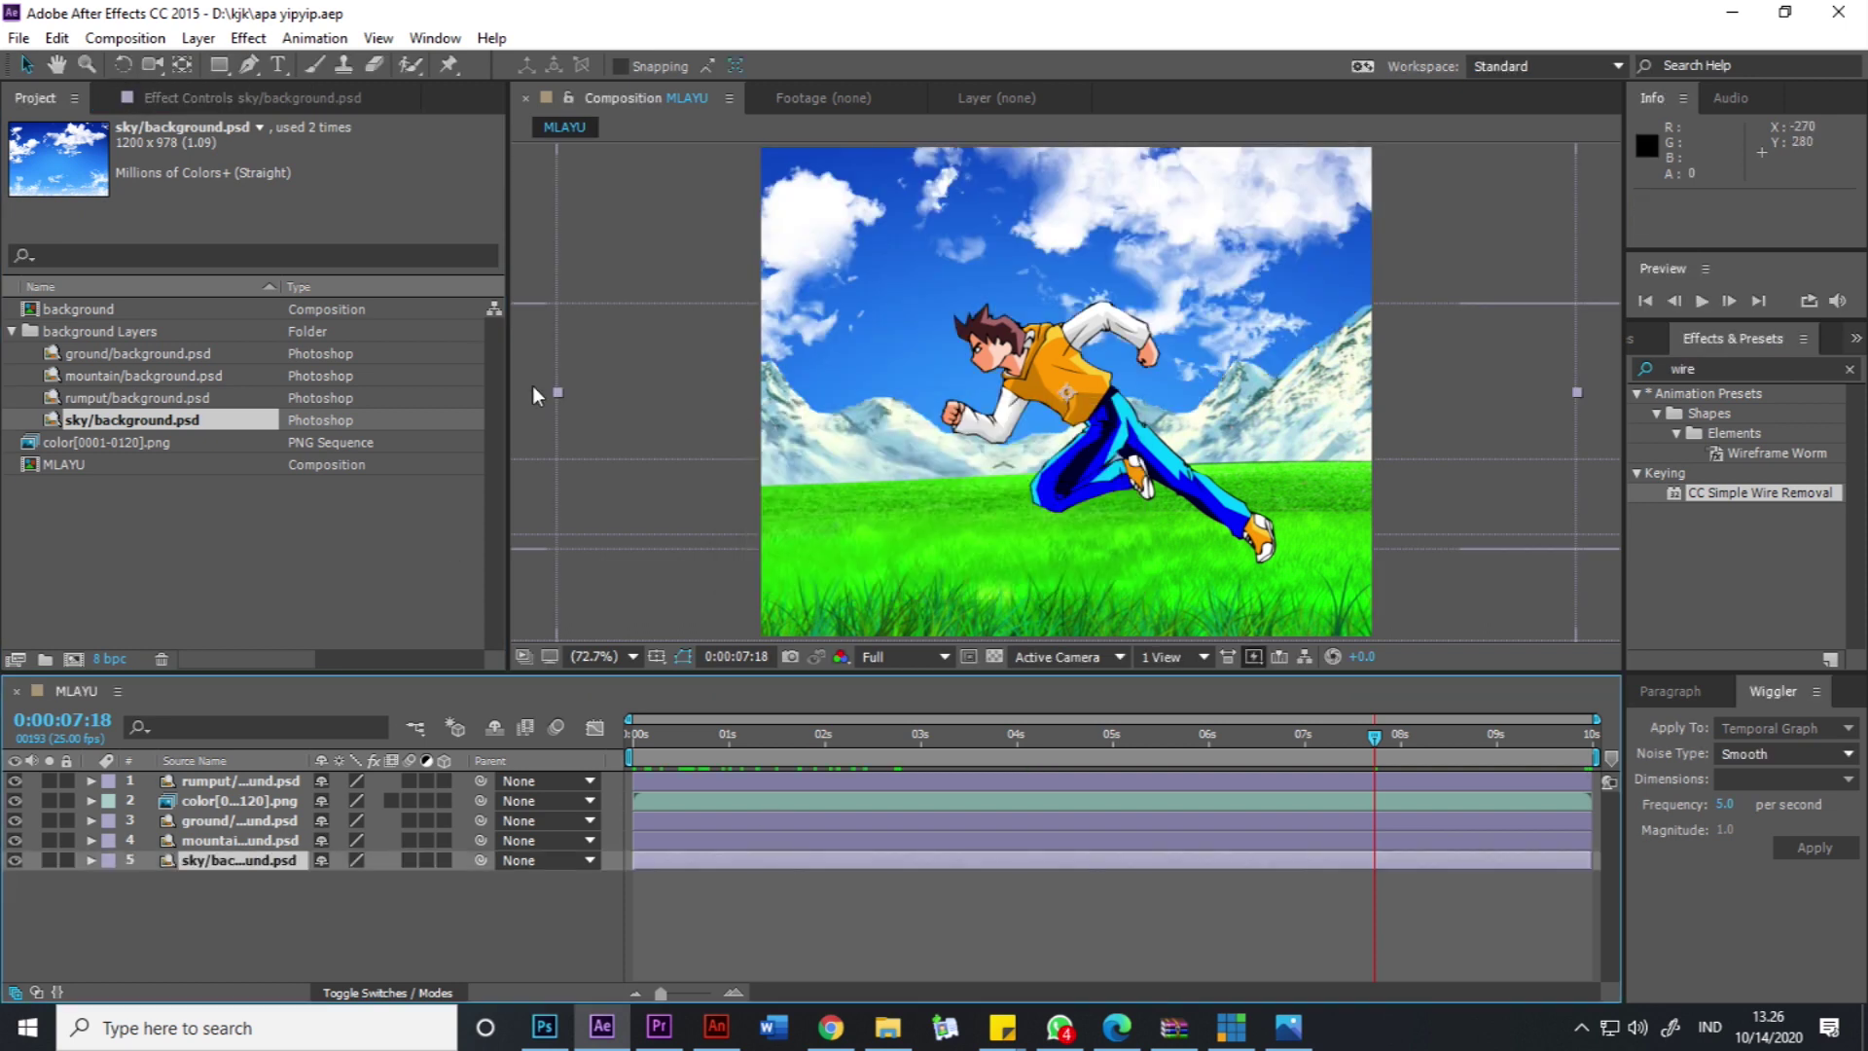
click(659, 1026)
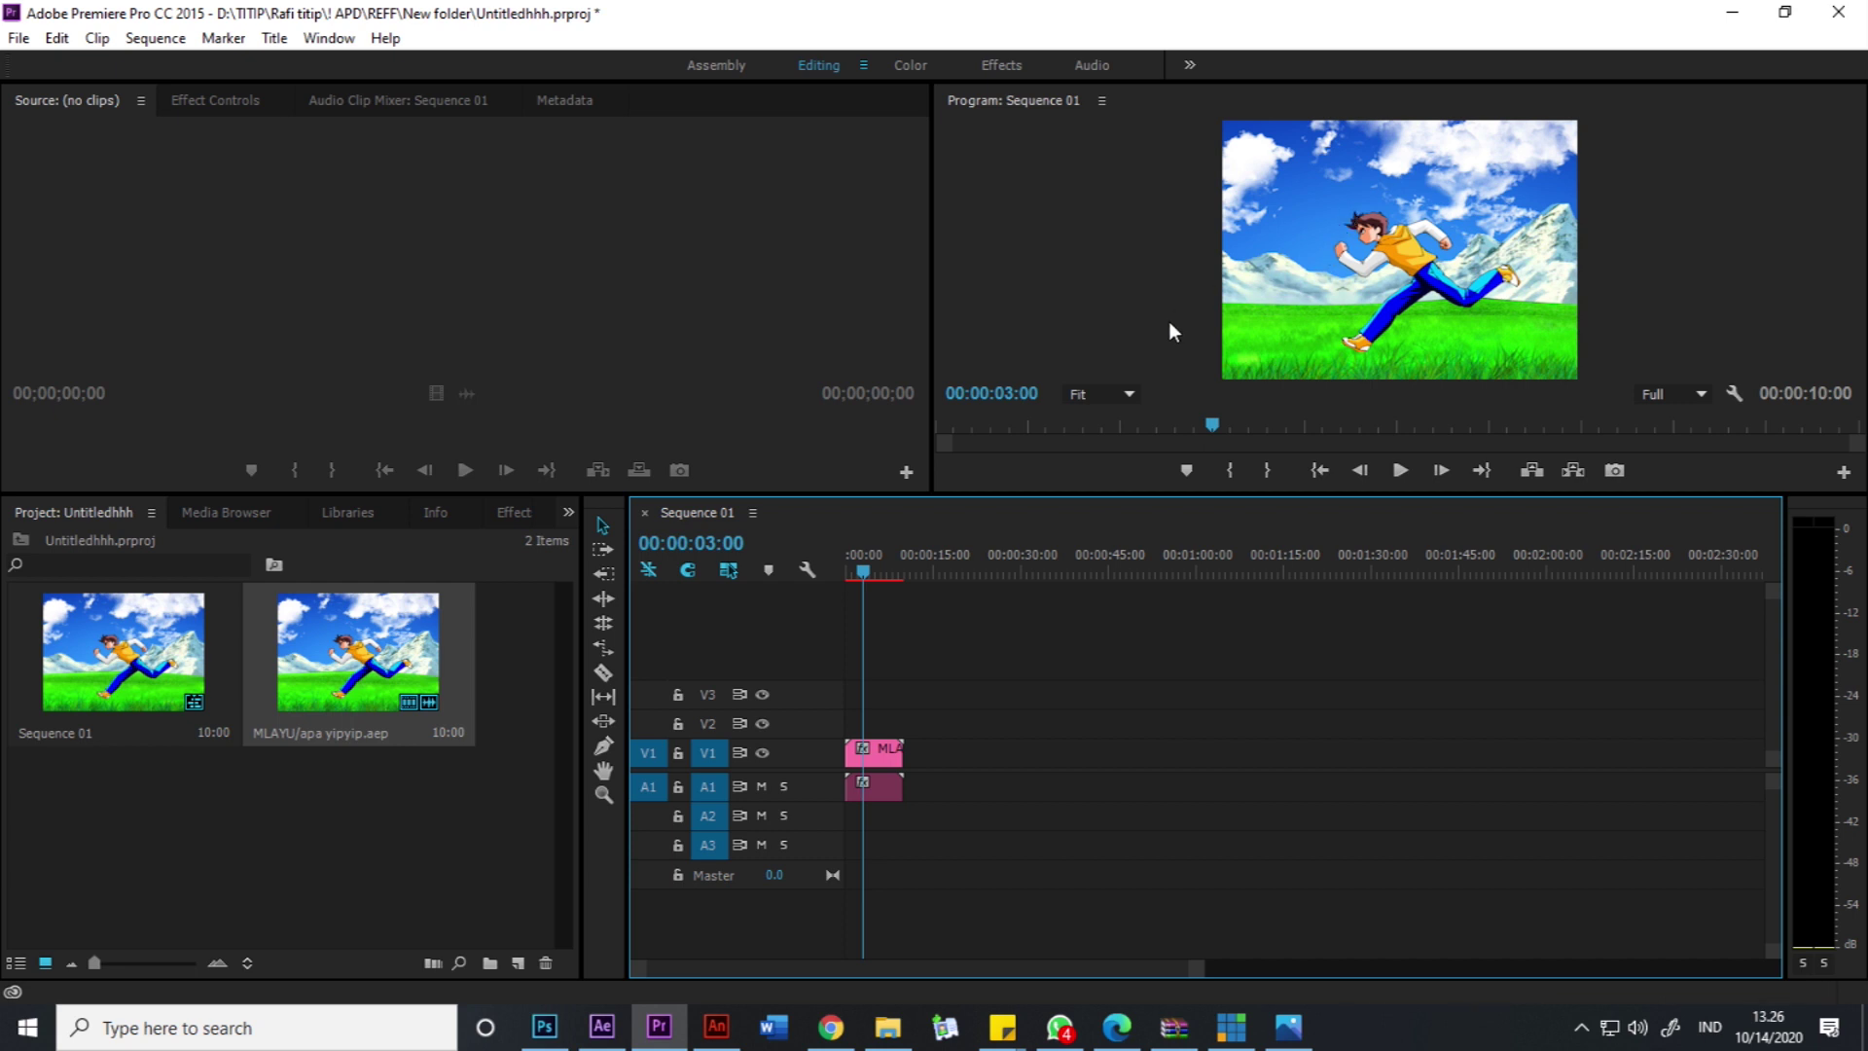
click(855, 574)
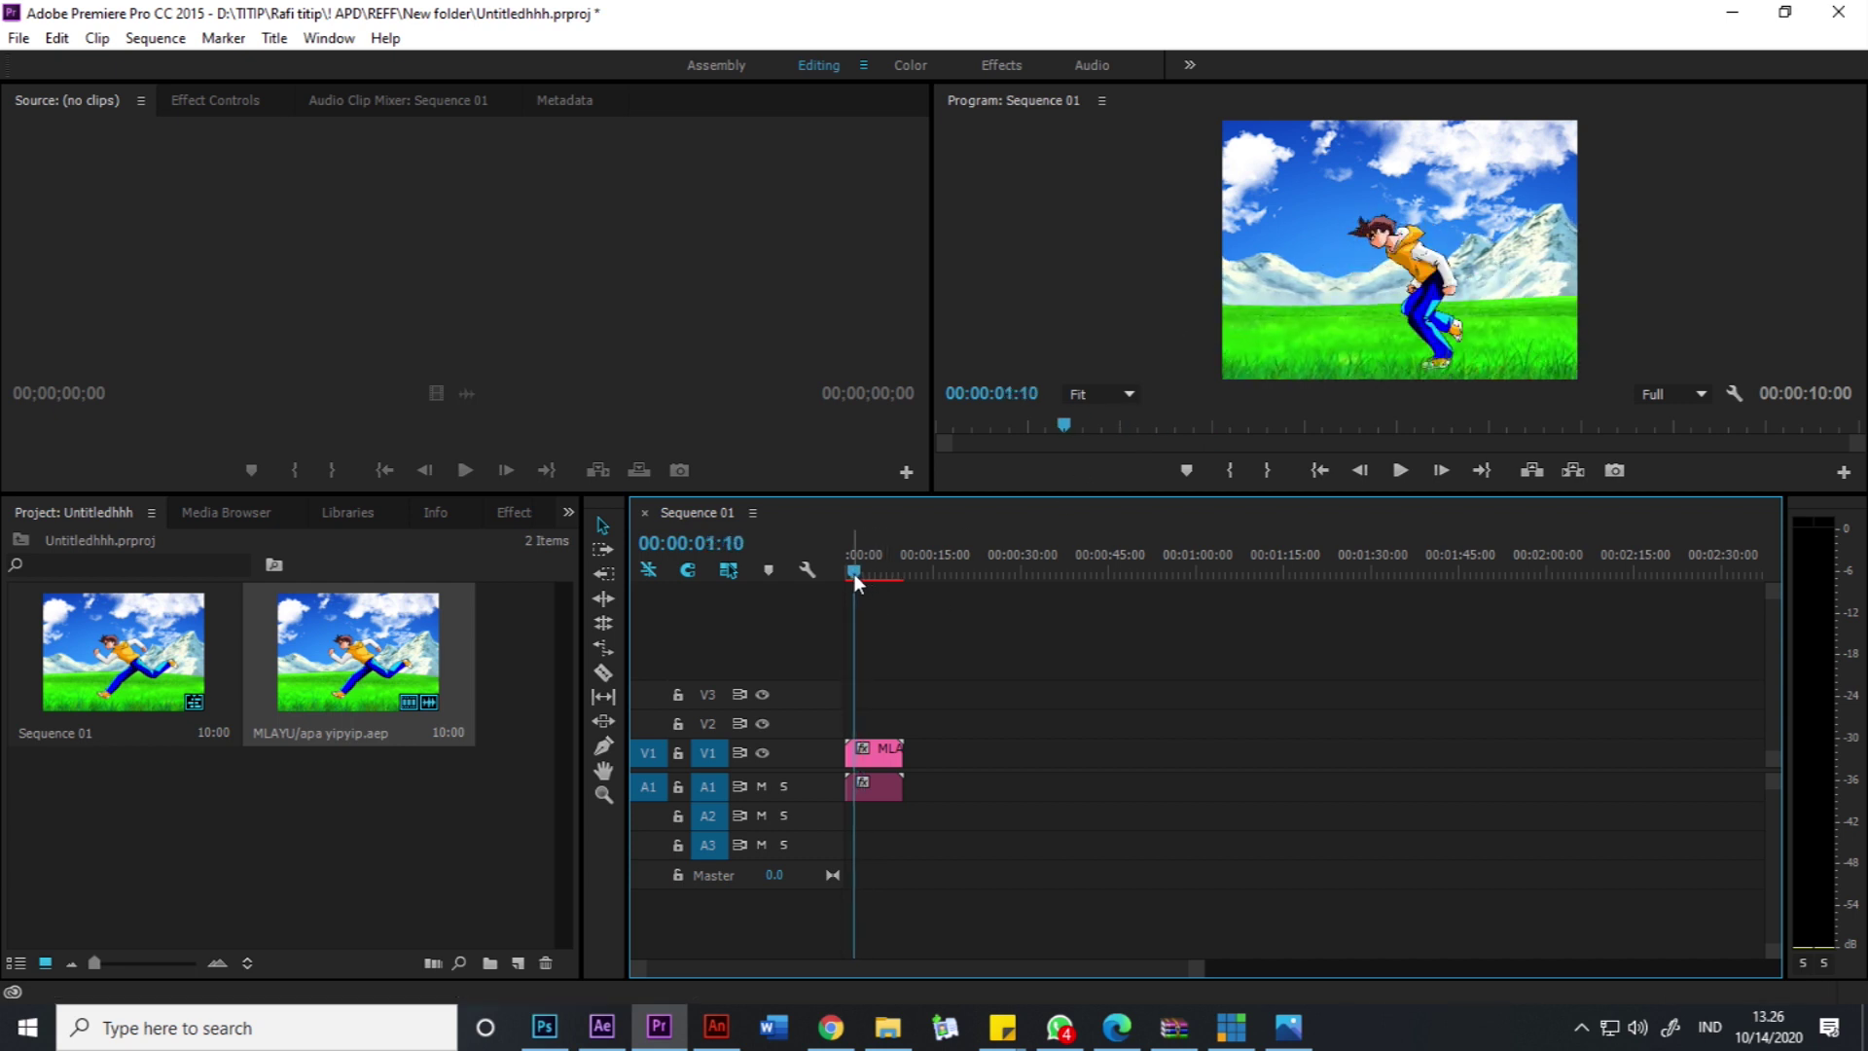
Import Sarutobi Theme.mp3 from the FLASH - KARTUN/Bahan kartun folder on drive G and place it at the start of track A2.
double_click(463, 796)
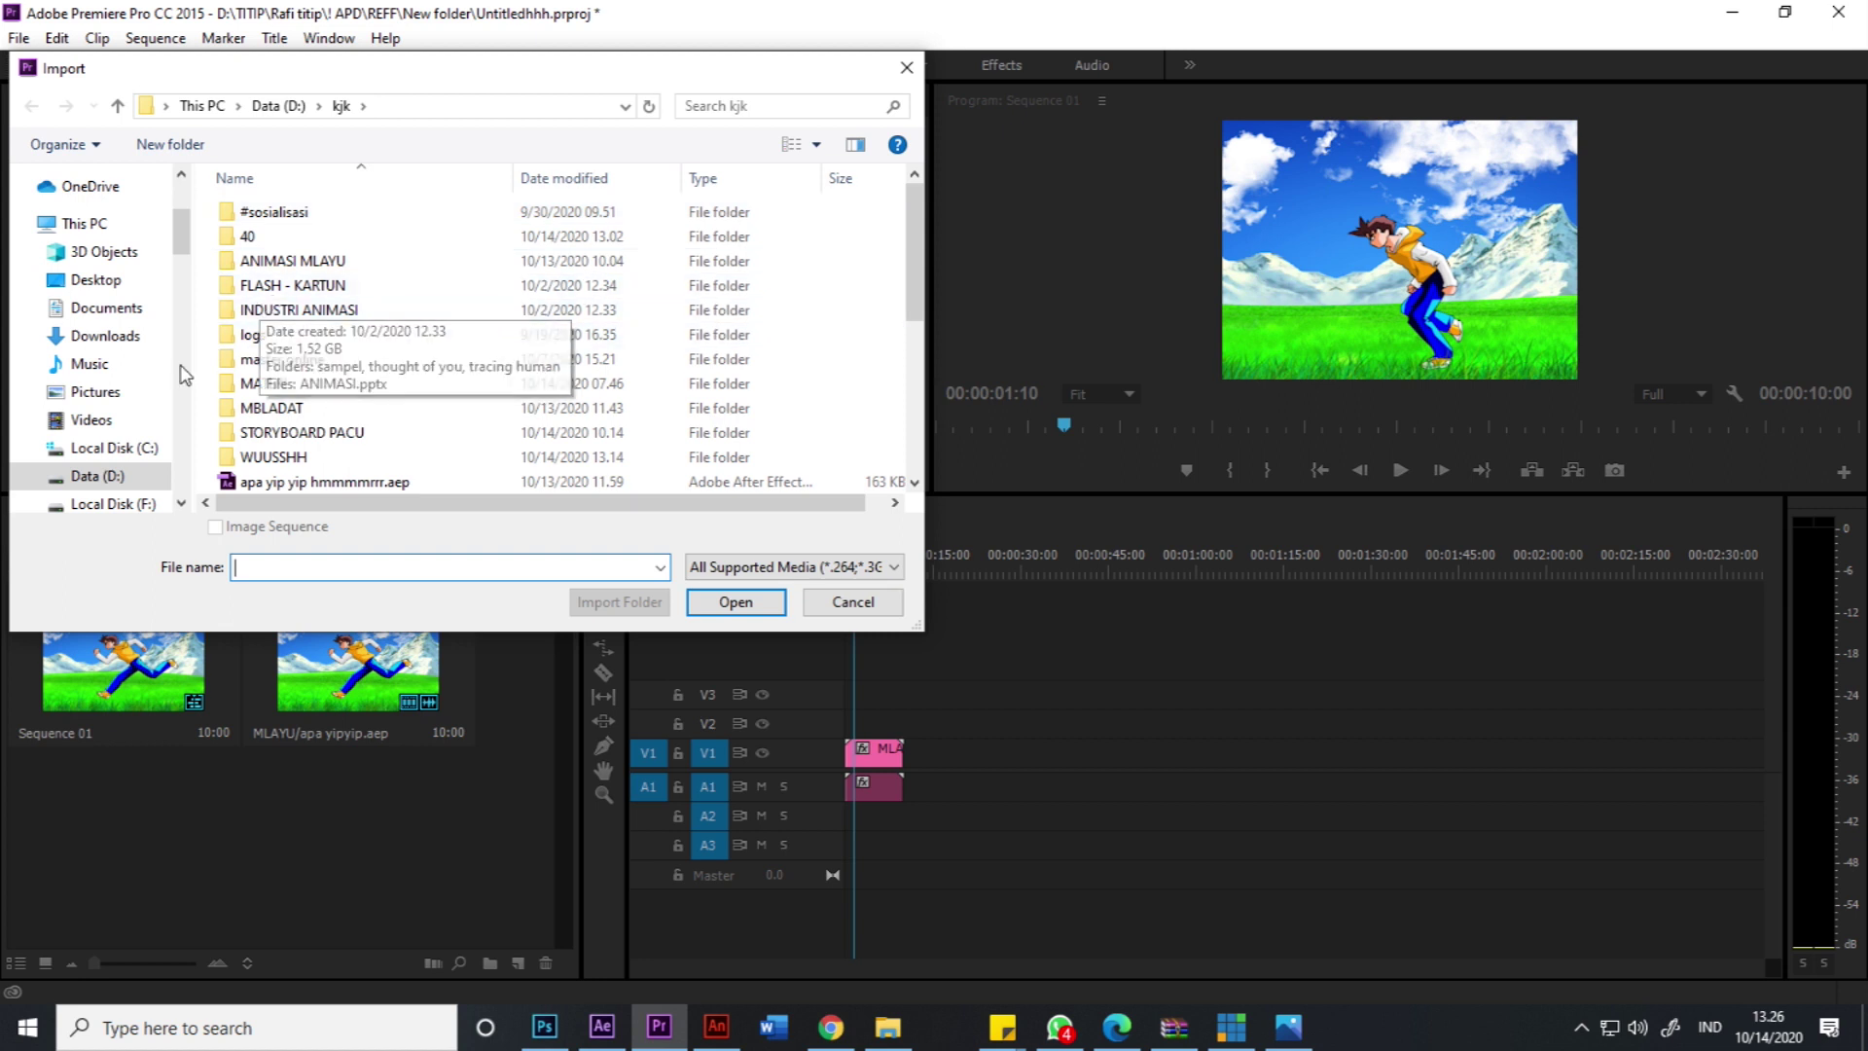
drag(183, 222, 183, 280)
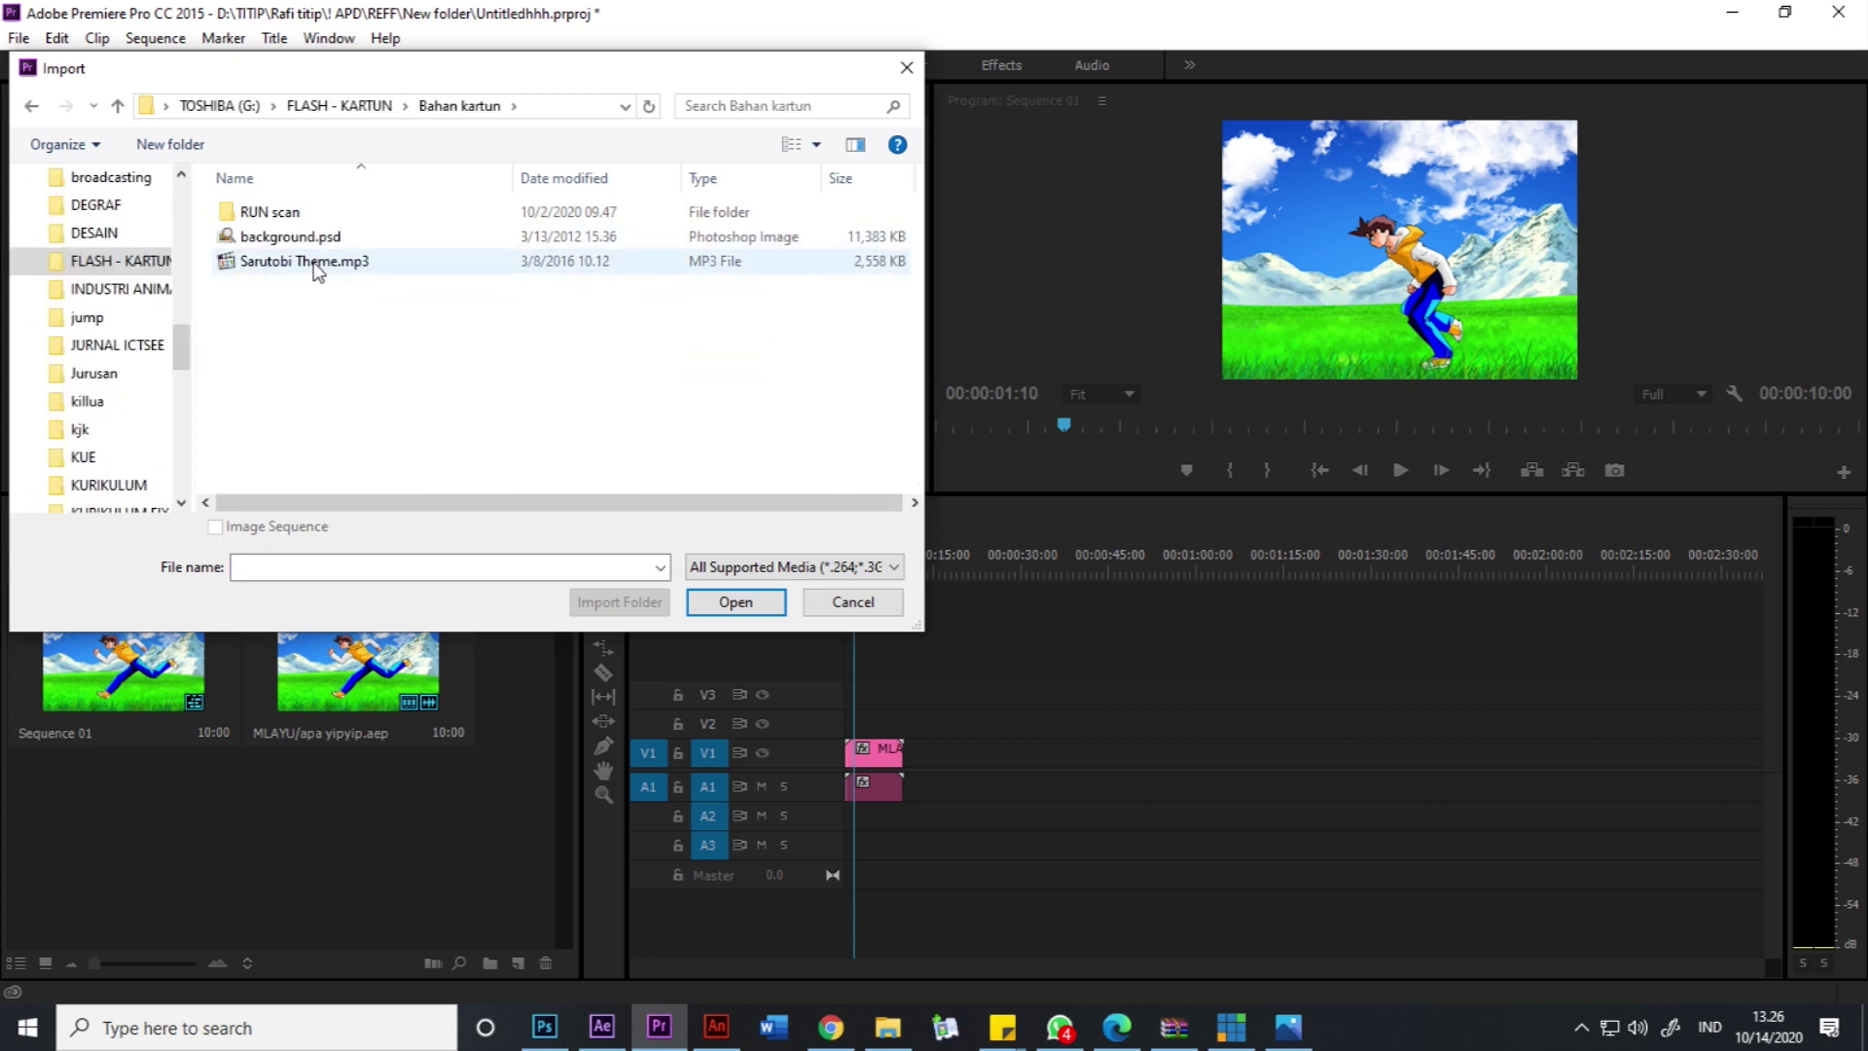
double_click(313, 263)
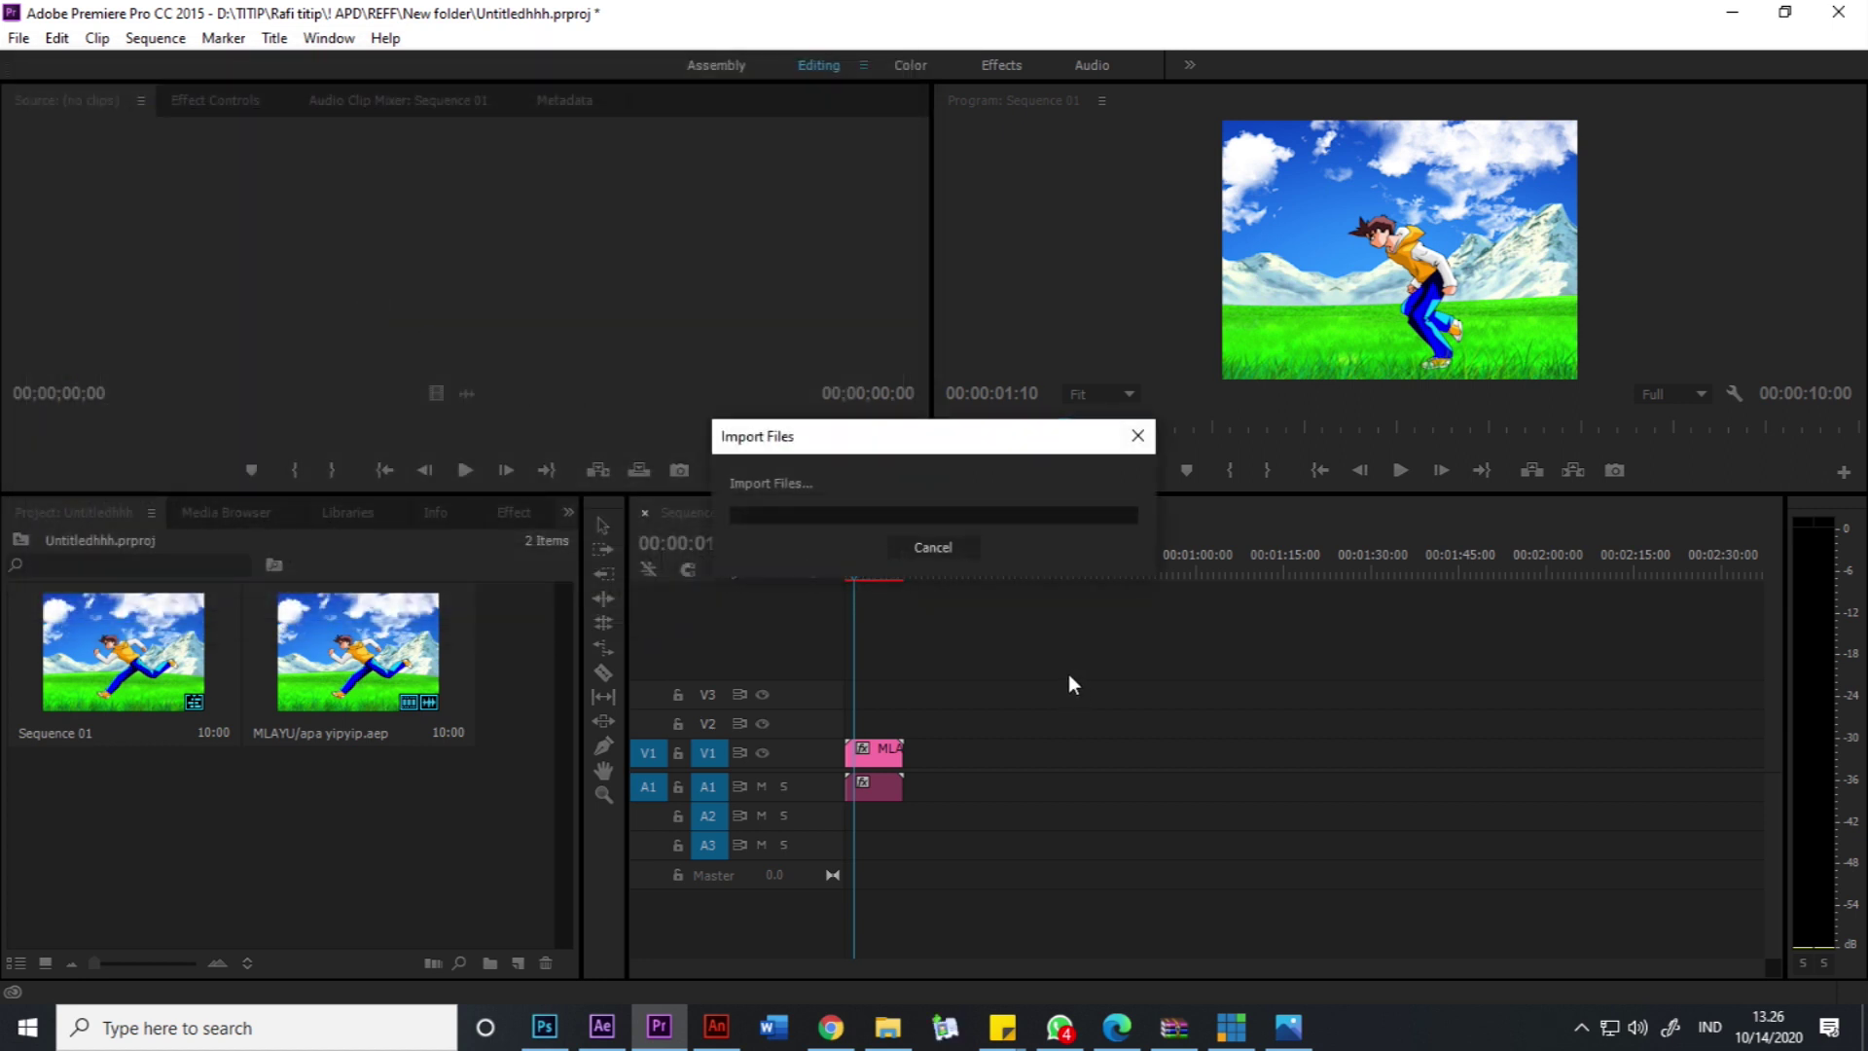
drag(444, 635, 866, 817)
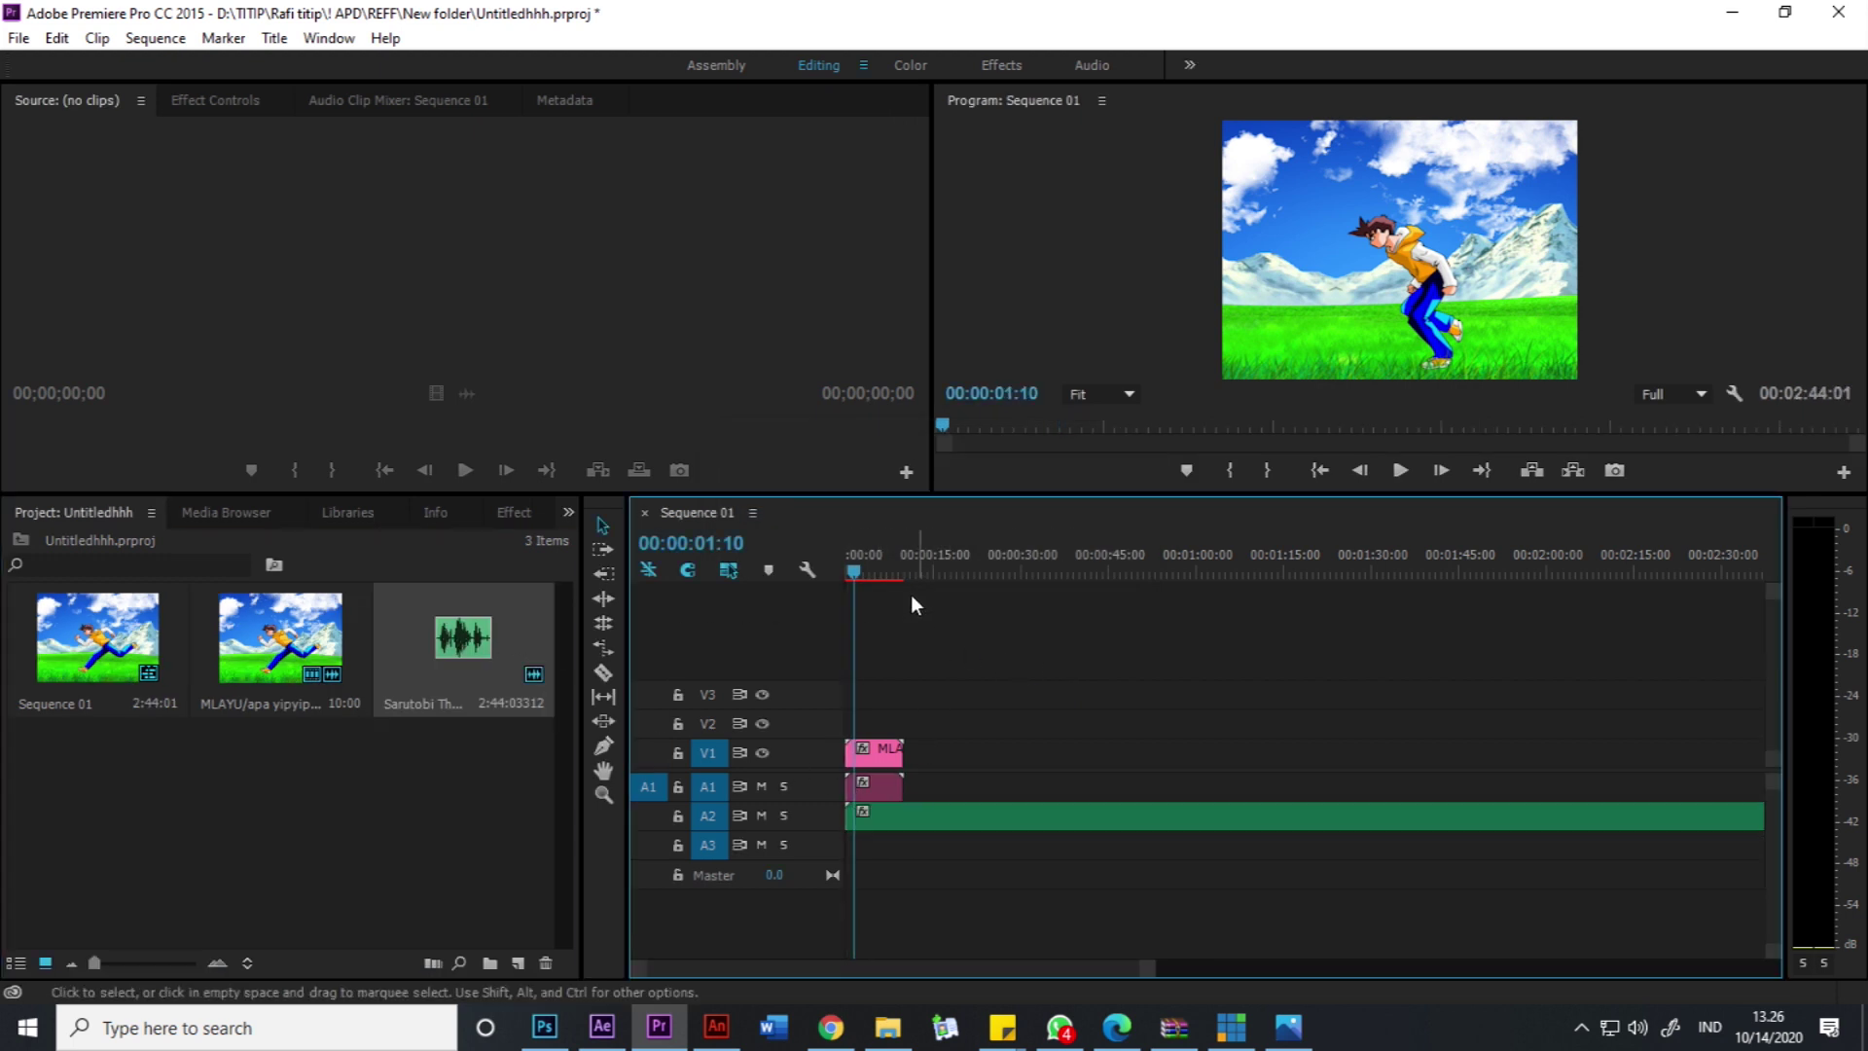
Trim the silent opening off the Sarutobi Theme clip on A2 and align it with the start of the sequence.
click(890, 554)
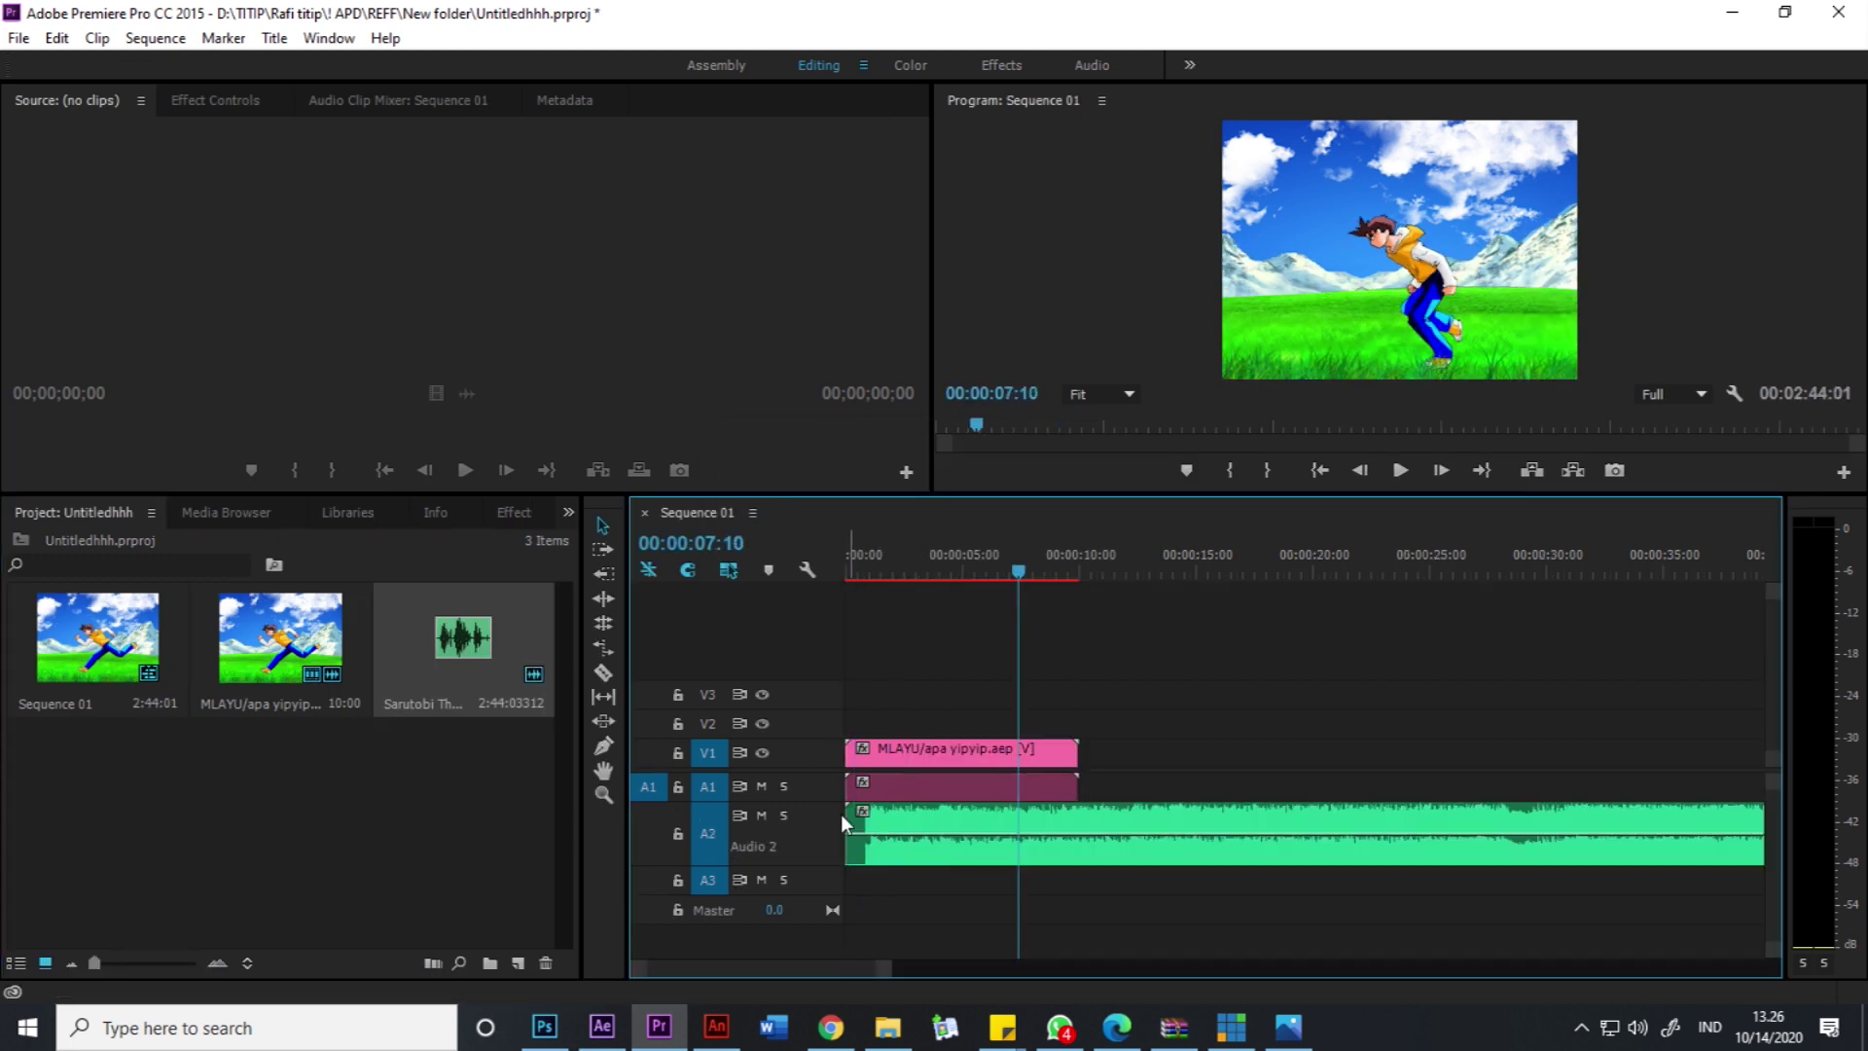
drag(851, 815, 861, 815)
click(1087, 815)
drag(1085, 811, 1037, 757)
Preview the running animation with its music, first from the sequence start and once more with the Program monitor maximized.
drag(1024, 551, 842, 595)
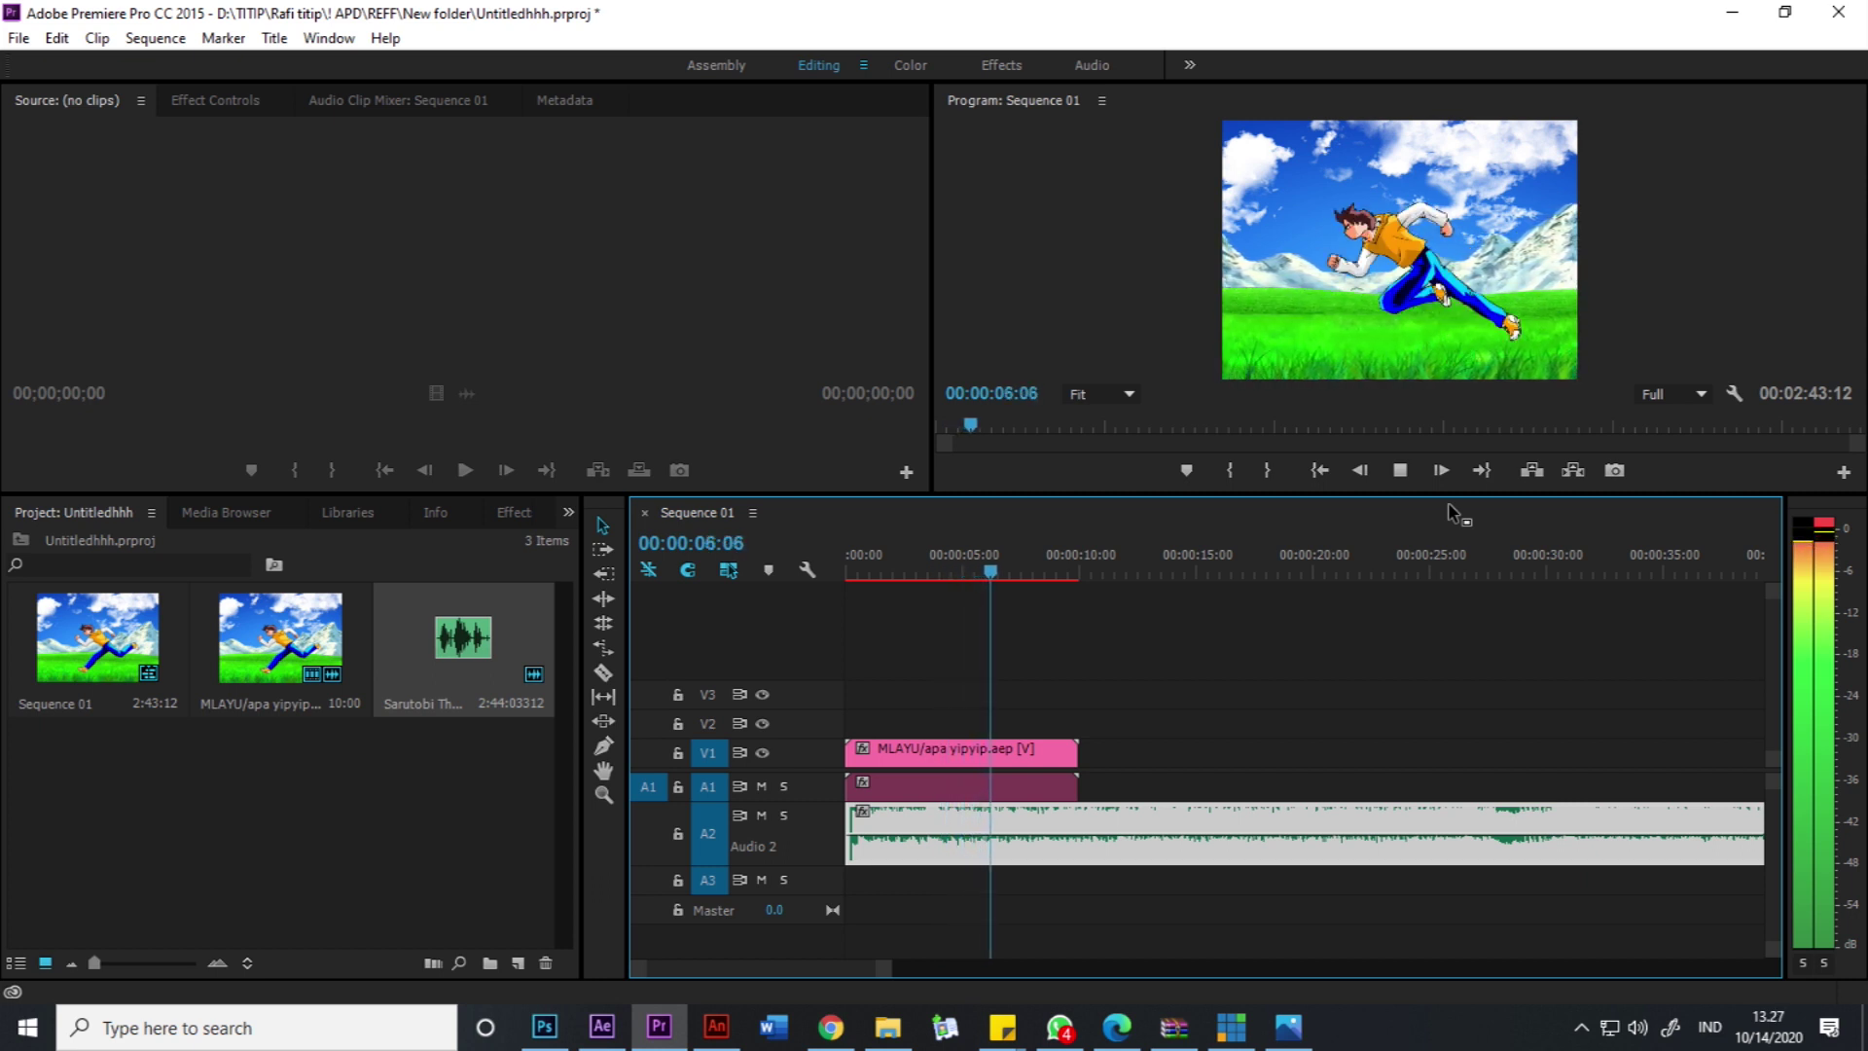
click(880, 576)
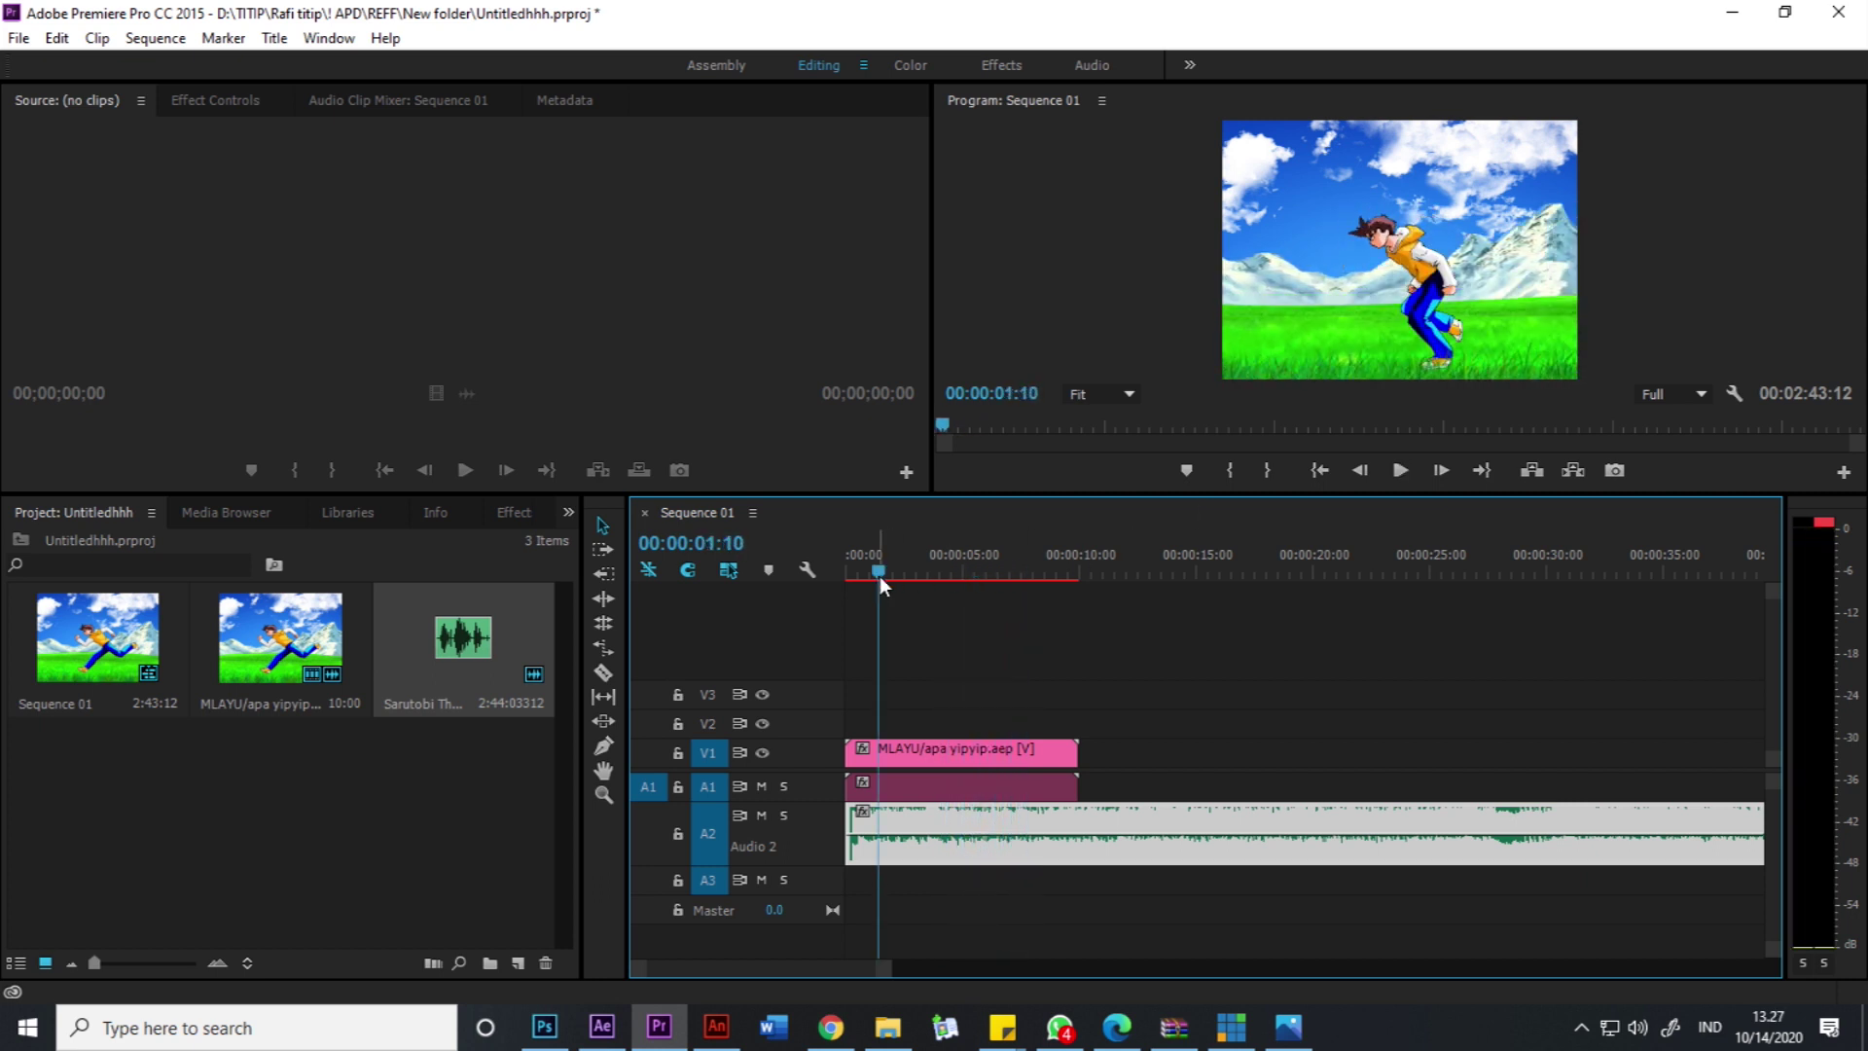
click(1103, 273)
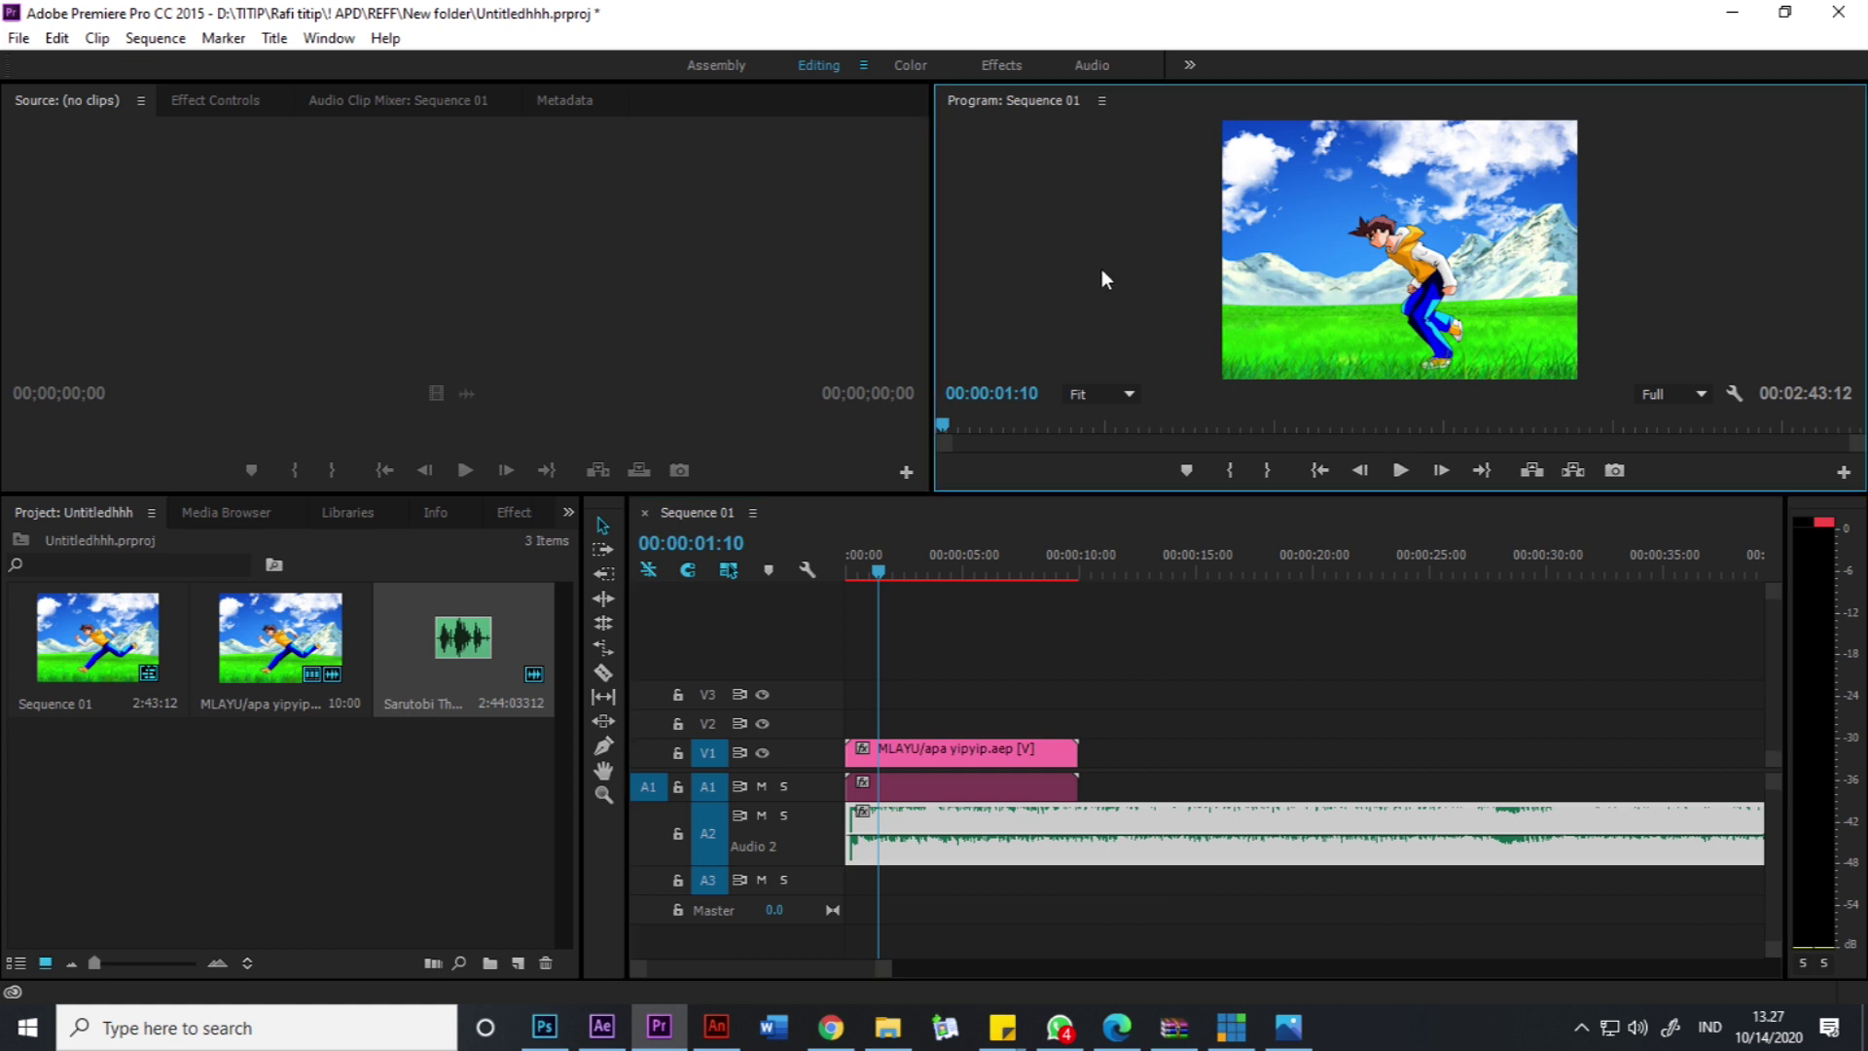
key(grave)
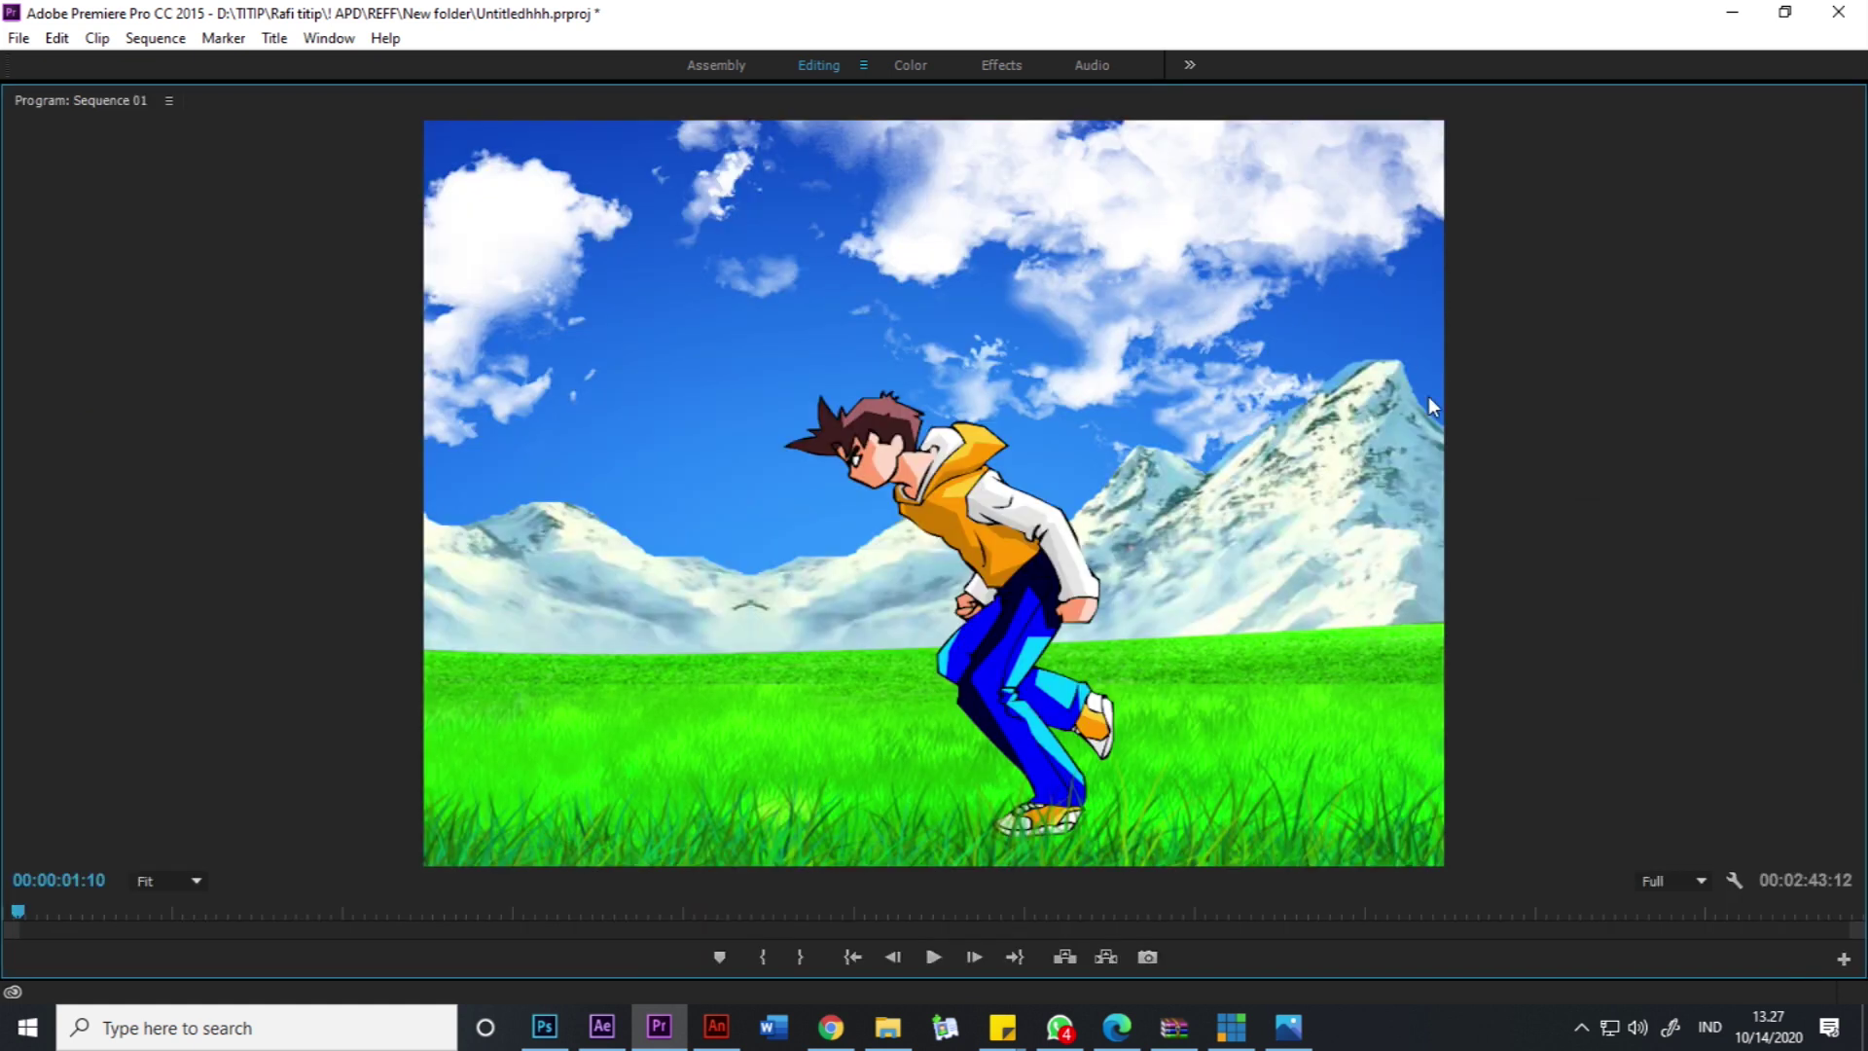
click(924, 957)
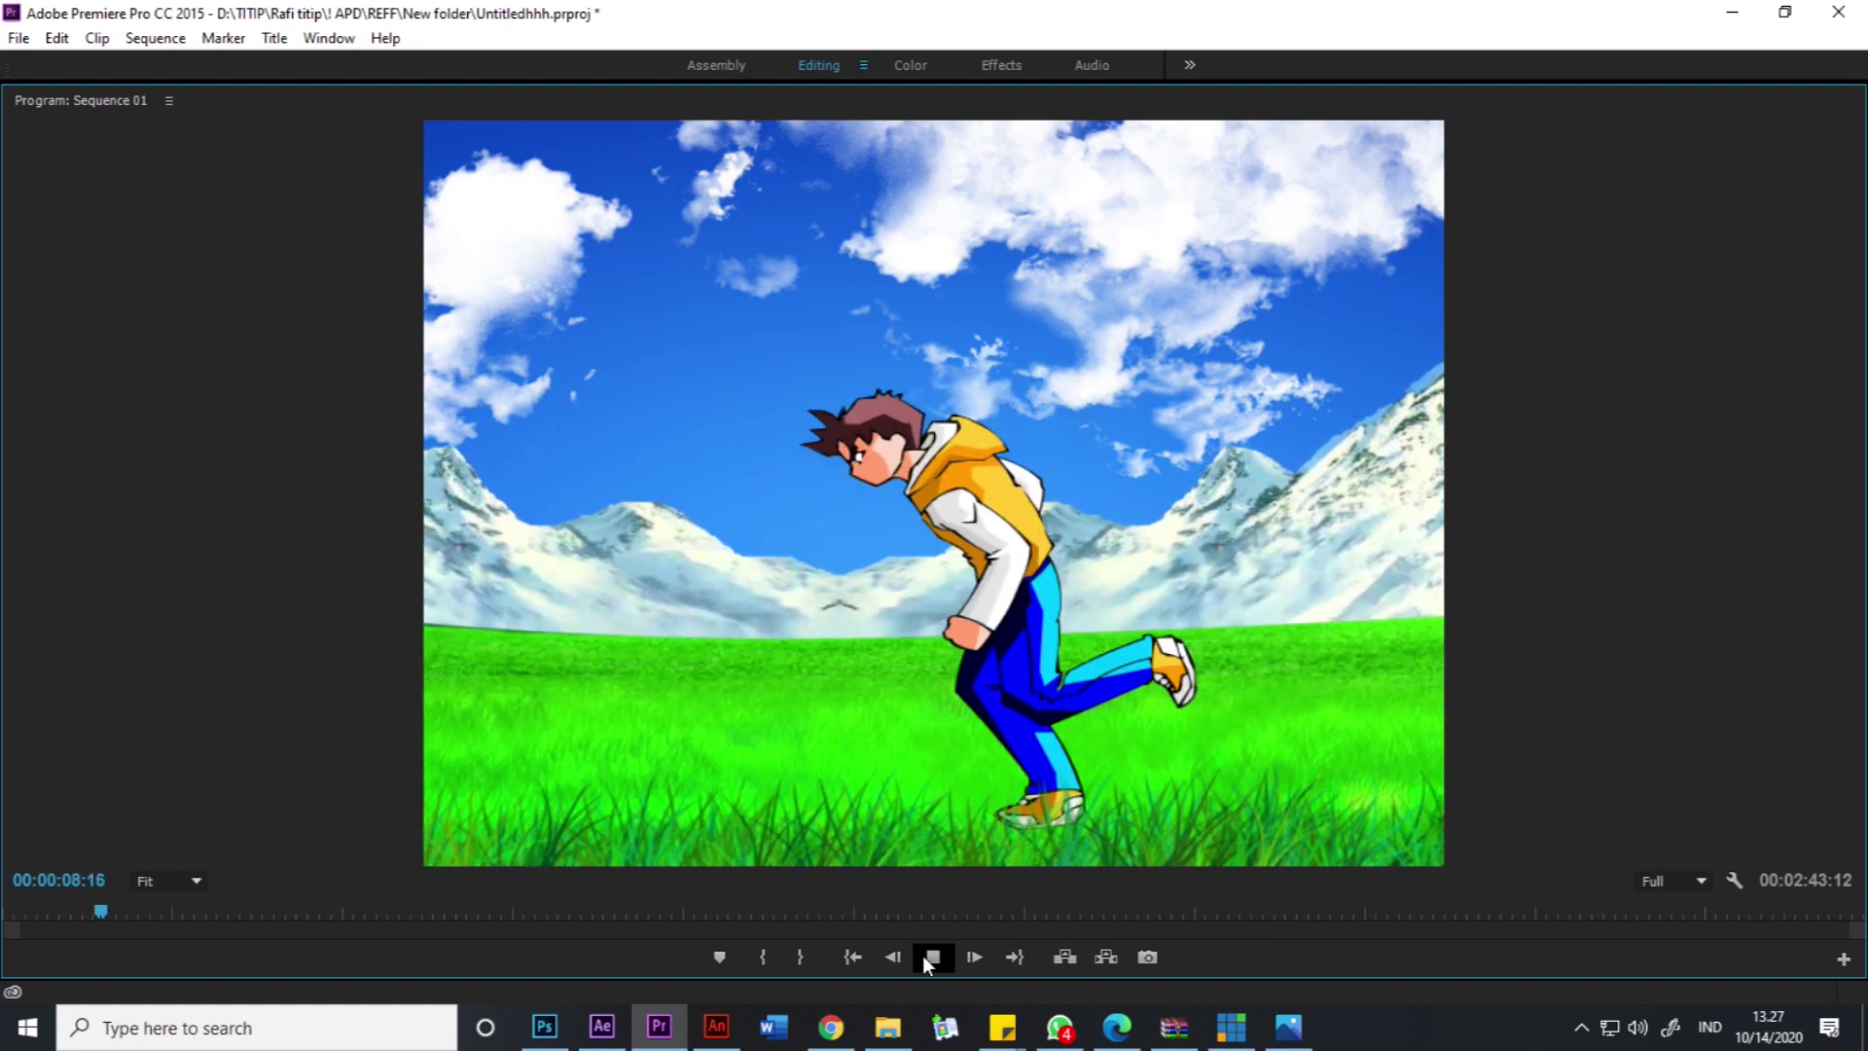
click(922, 955)
key(grave)
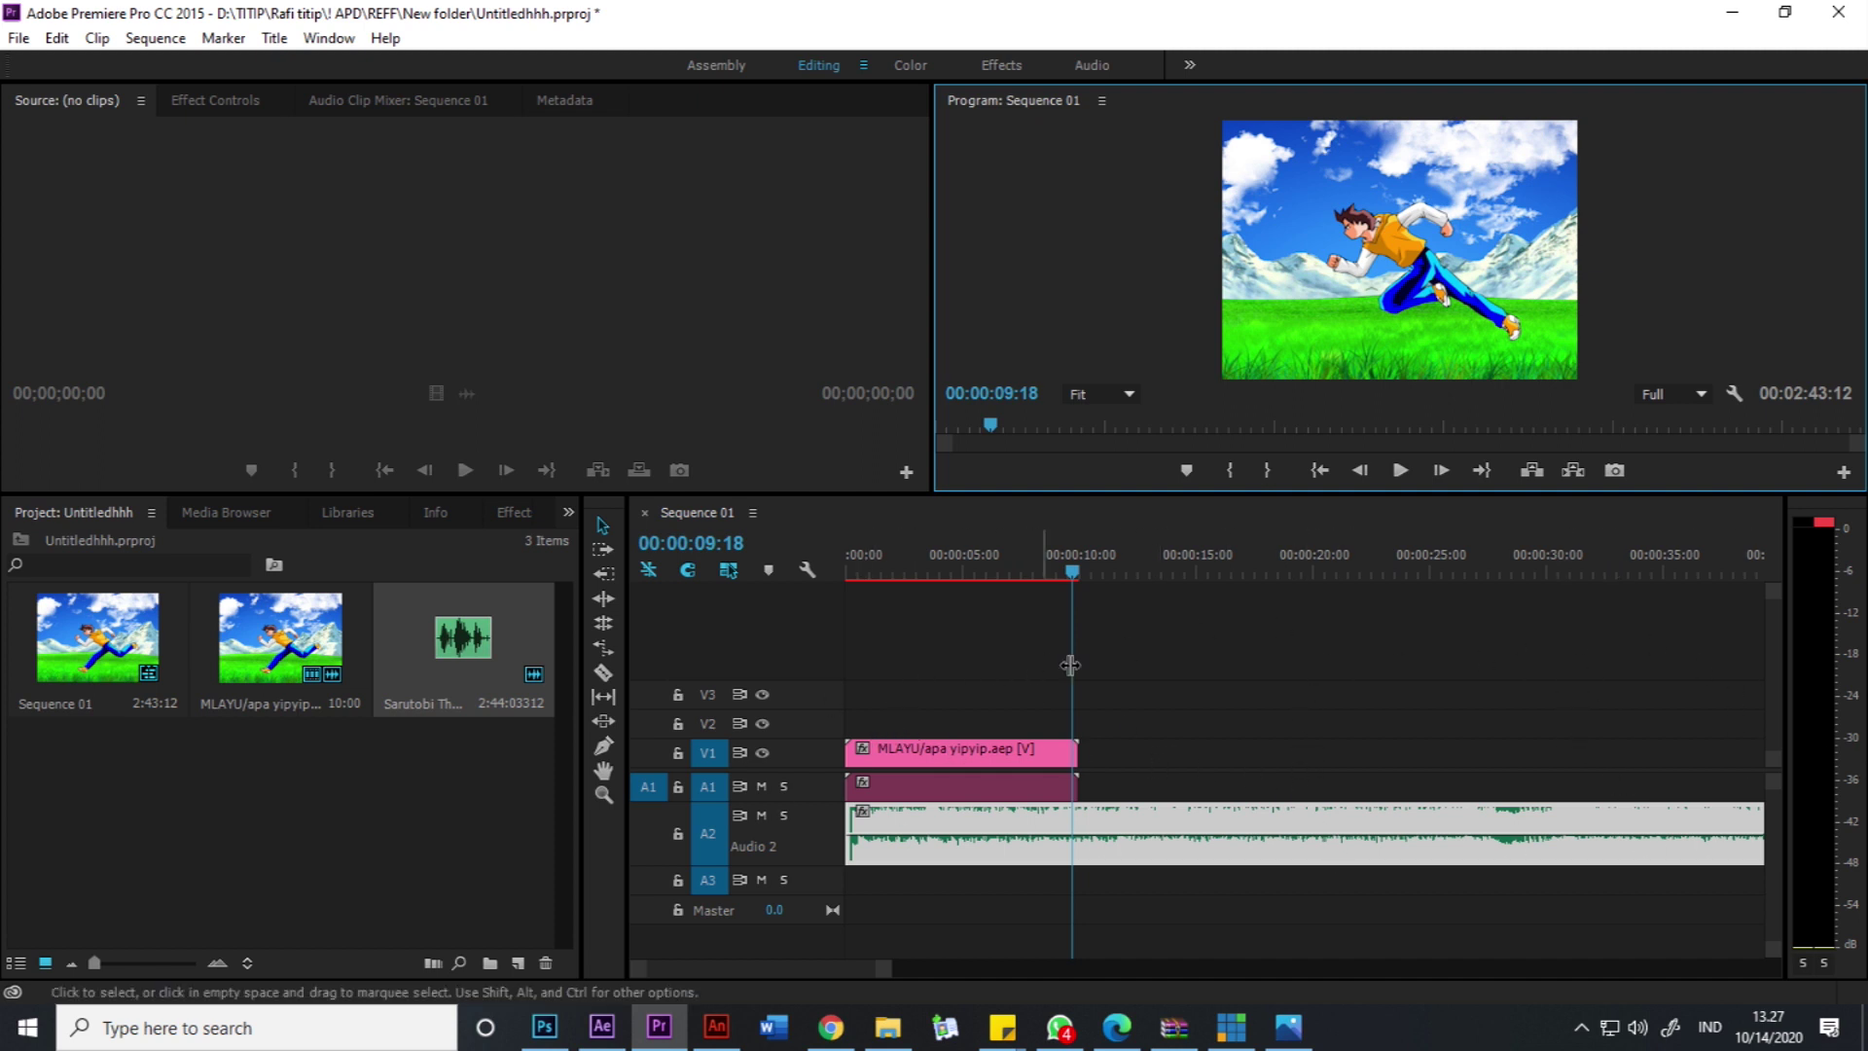
drag(882, 969, 1122, 969)
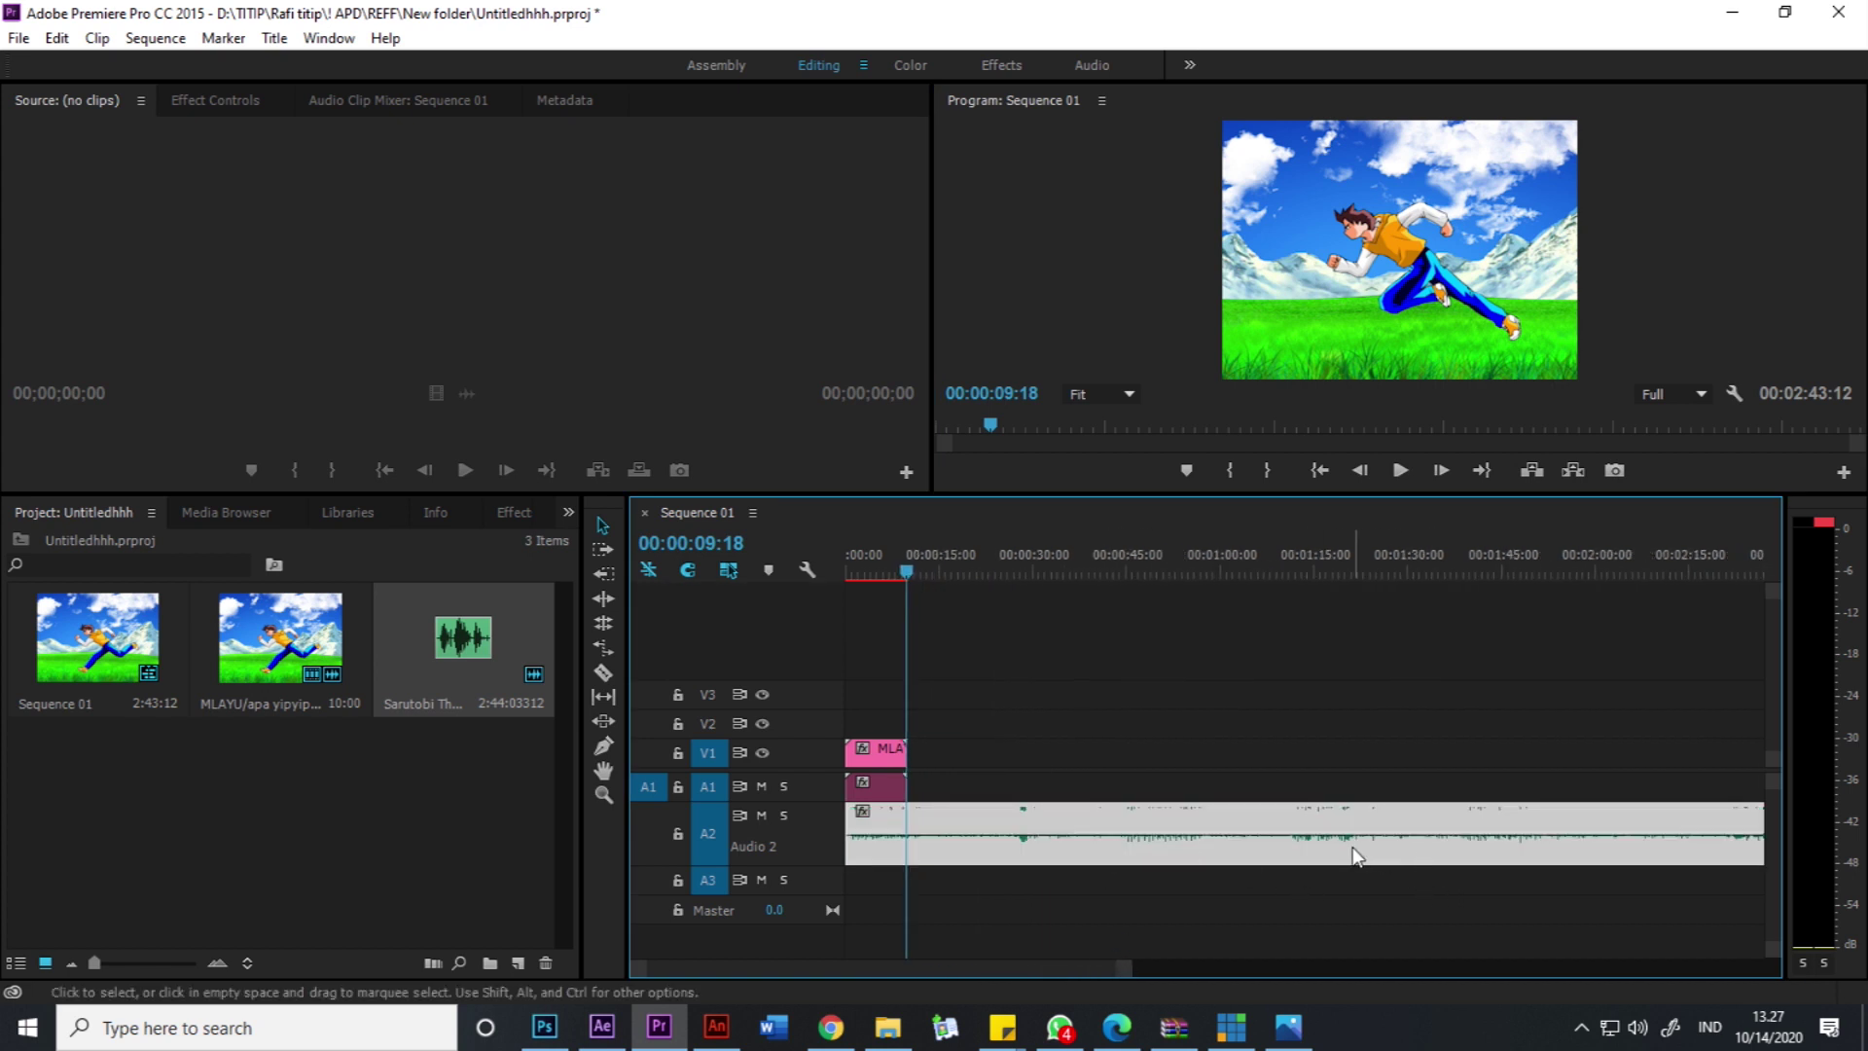